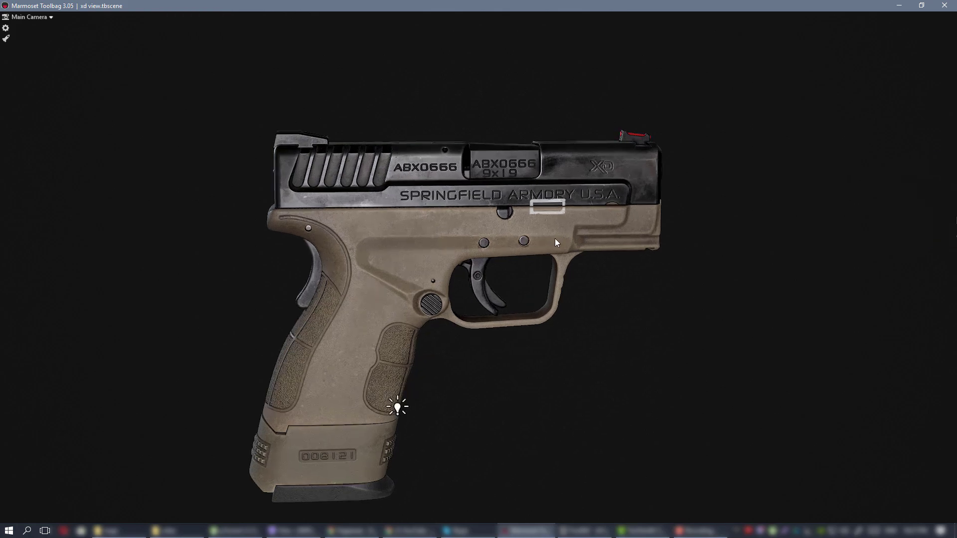
Show the interface panels and collapse the final model's mesh list in the scene outliner
drag(555, 238, 503, 222)
scroll(553, 232, up, 2)
scroll(516, 241, down, 1)
scroll(465, 205, down, 1)
scroll(504, 213, up, 1)
key(Tab)
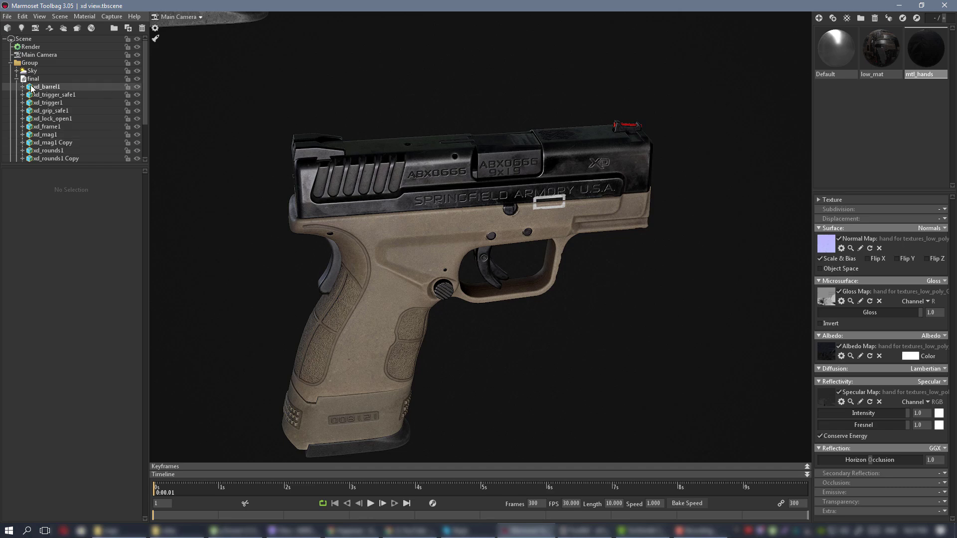
click(17, 79)
scroll(388, 146, down, 3)
drag(388, 145, 382, 145)
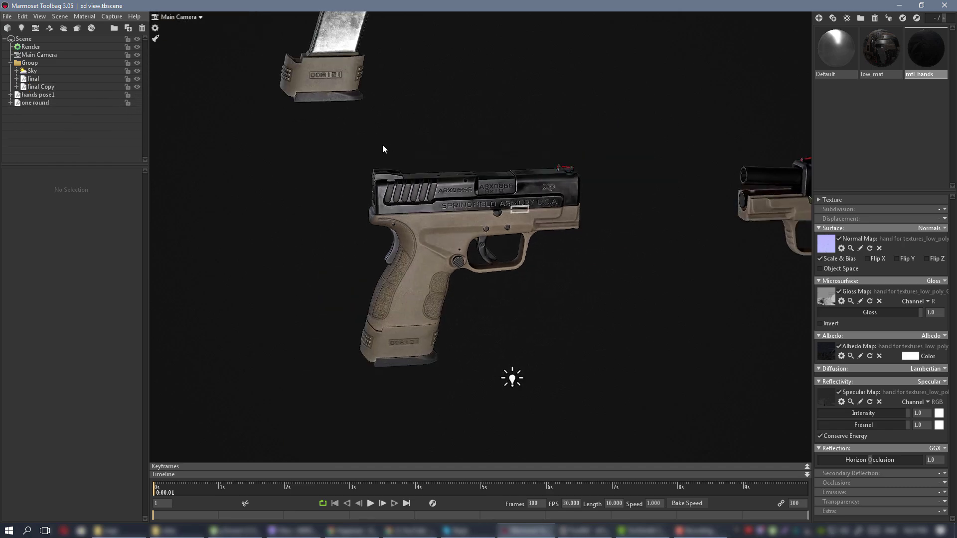
middle_drag(382, 146, 420, 160)
drag(420, 160, 425, 158)
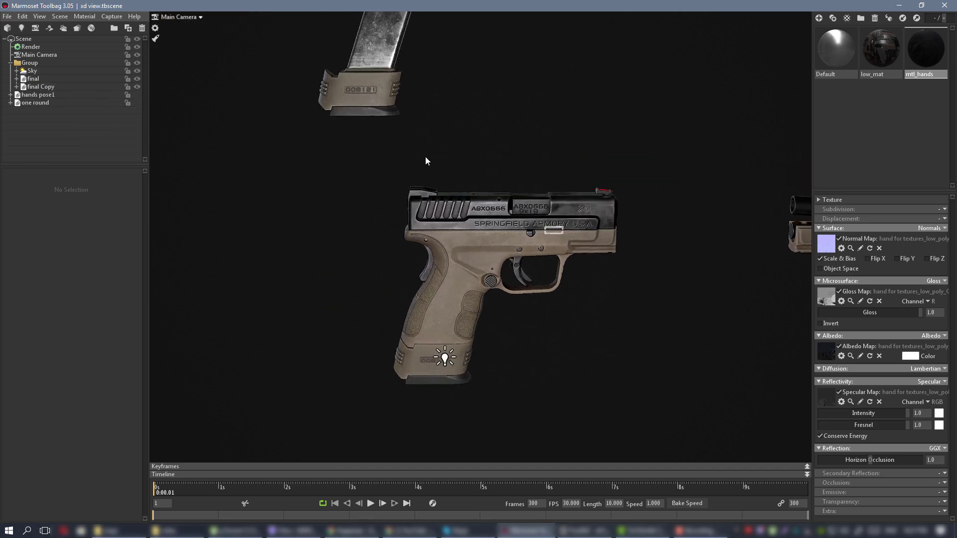
Show the hands pose1 model around the pistol grip, look it over, and hide it again
click(137, 95)
drag(456, 144, 378, 184)
click(136, 93)
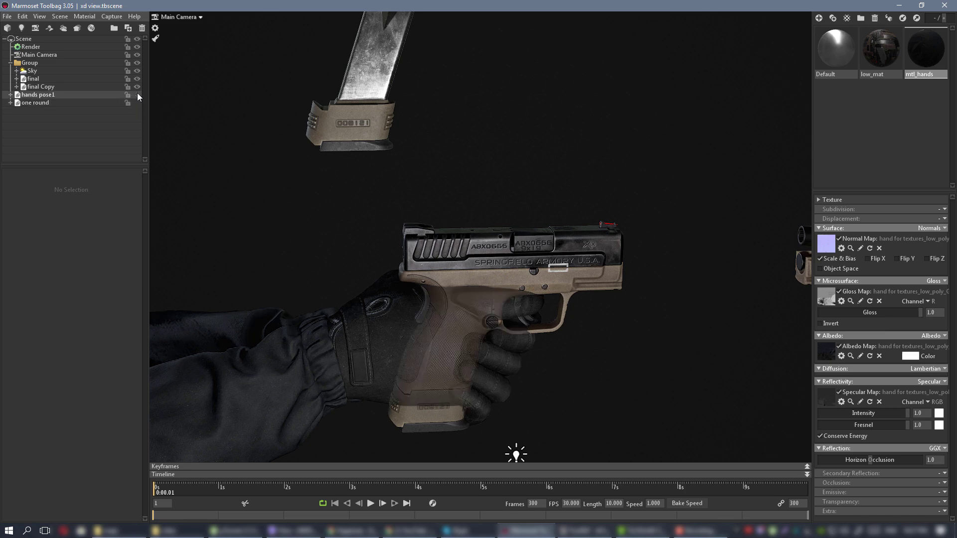
Show the one round model, examine it up close, and hide it again
click(136, 102)
drag(448, 147, 510, 192)
scroll(492, 200, up, 4)
click(136, 103)
scroll(459, 177, down, 3)
scroll(513, 191, down, 1)
middle_drag(513, 191, 490, 235)
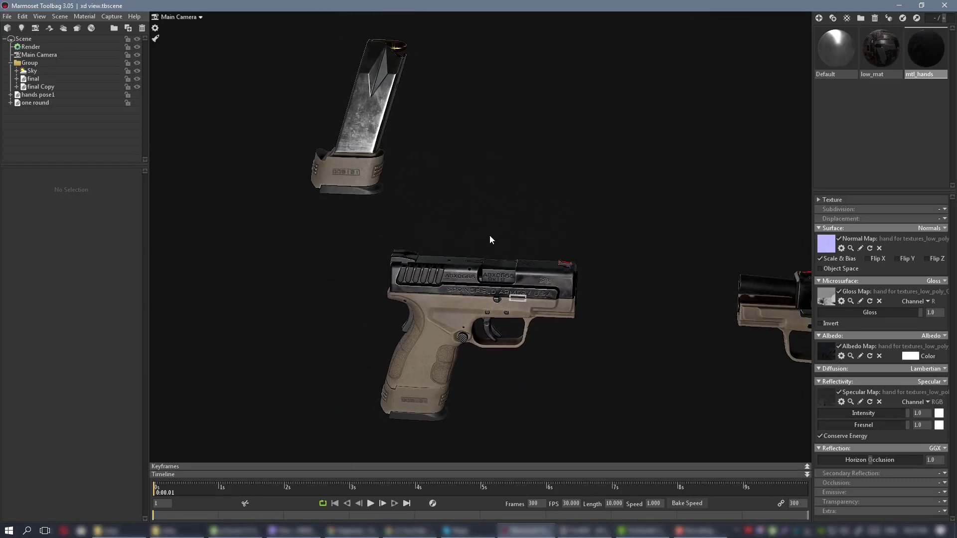
Delete the spare magazine and rounds copies above the first pistol and the spare magazine above the second pistol
scroll(536, 194, down, 2)
drag(537, 194, 532, 233)
middle_drag(533, 233, 462, 158)
scroll(455, 158, down, 1)
drag(462, 158, 448, 173)
middle_drag(449, 172, 441, 188)
click(341, 144)
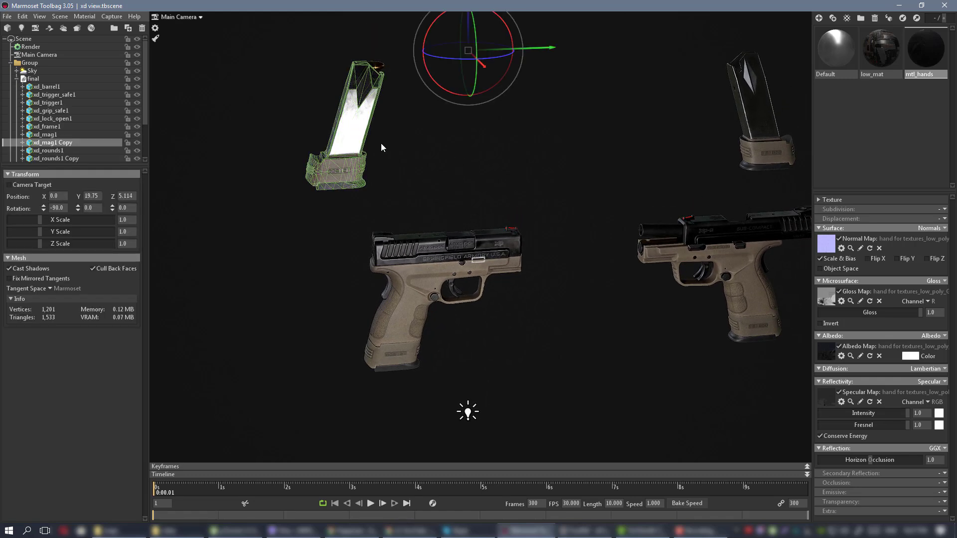
key(Delete)
click(366, 75)
key(Delete)
click(768, 125)
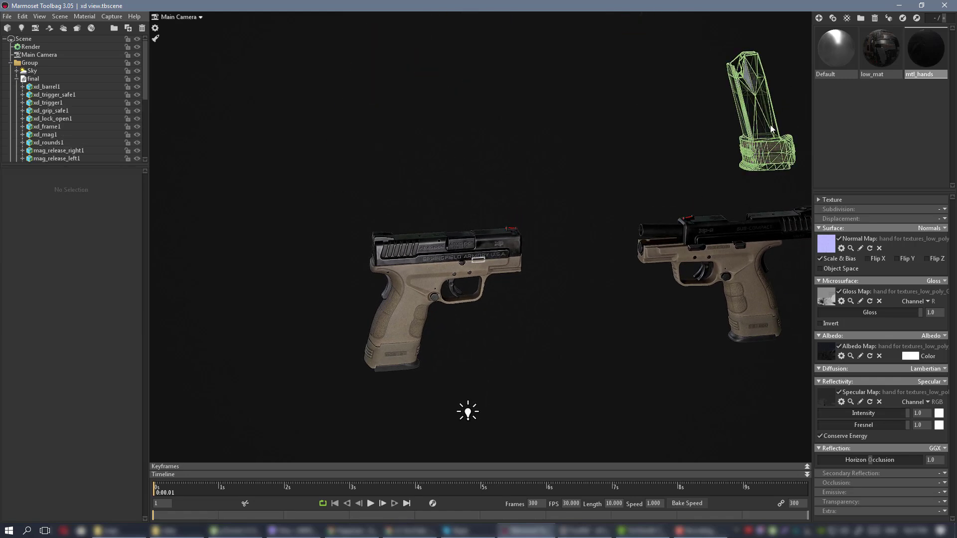
key(Delete)
middle_drag(528, 196, 465, 148)
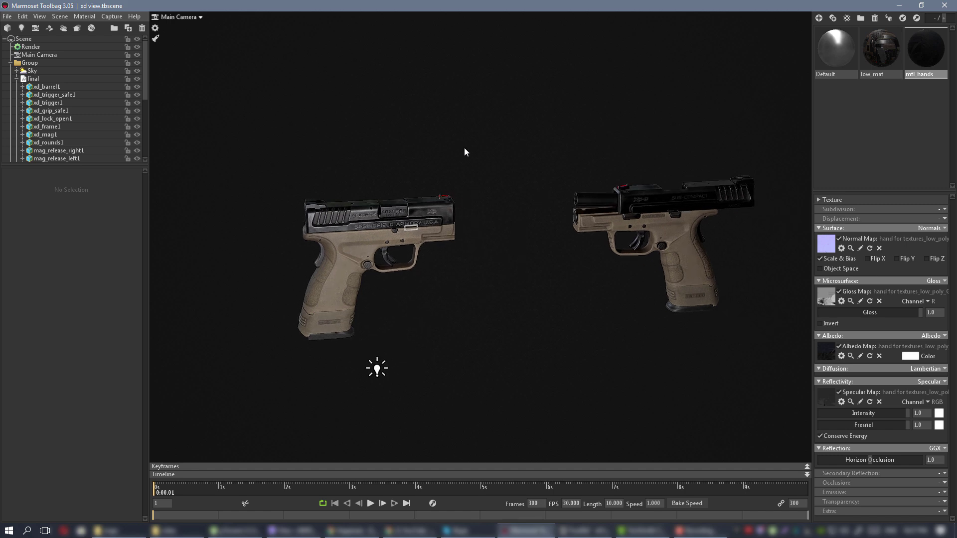
Collapse the final and final Copy models in the outliner and hide final Copy
click(16, 79)
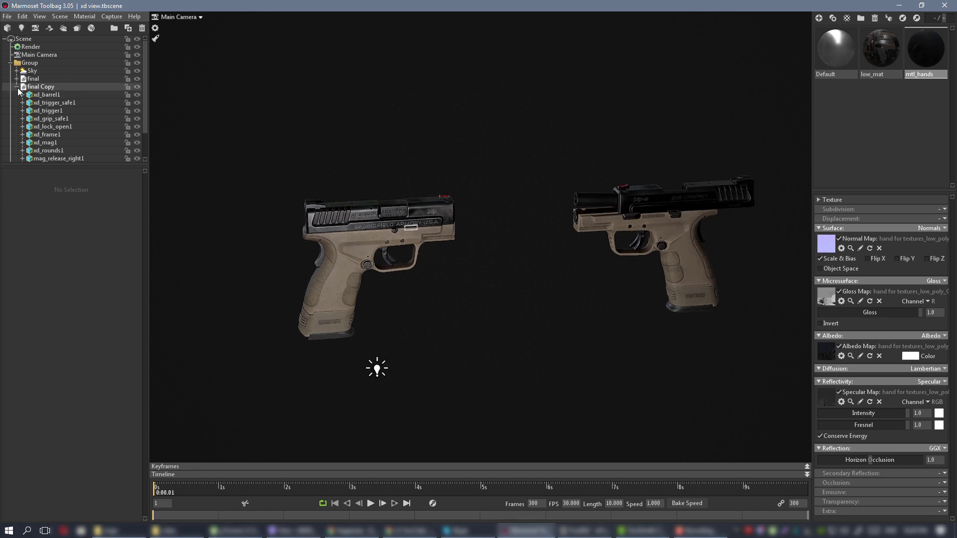
click(16, 87)
click(34, 79)
click(34, 86)
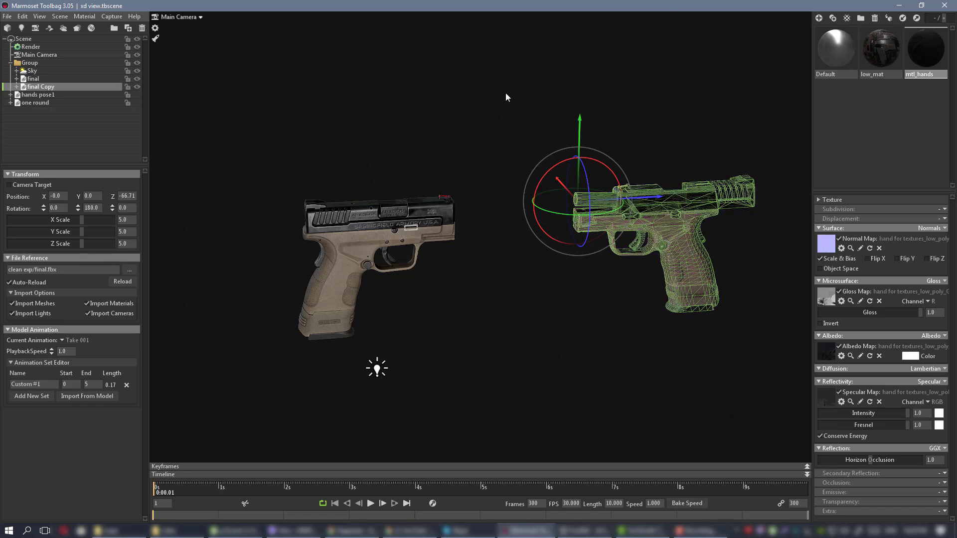
drag(505, 93, 441, 93)
right_drag(441, 93, 491, 127)
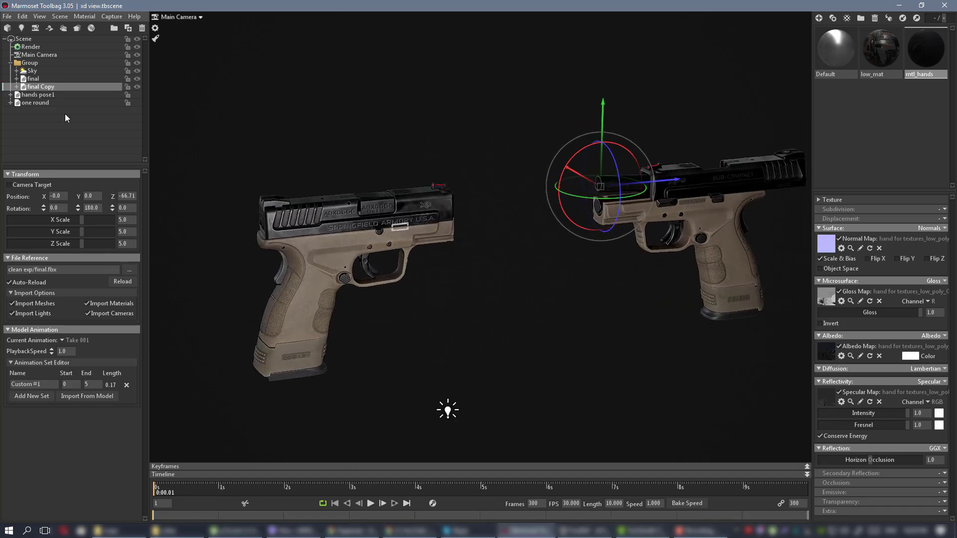
click(134, 87)
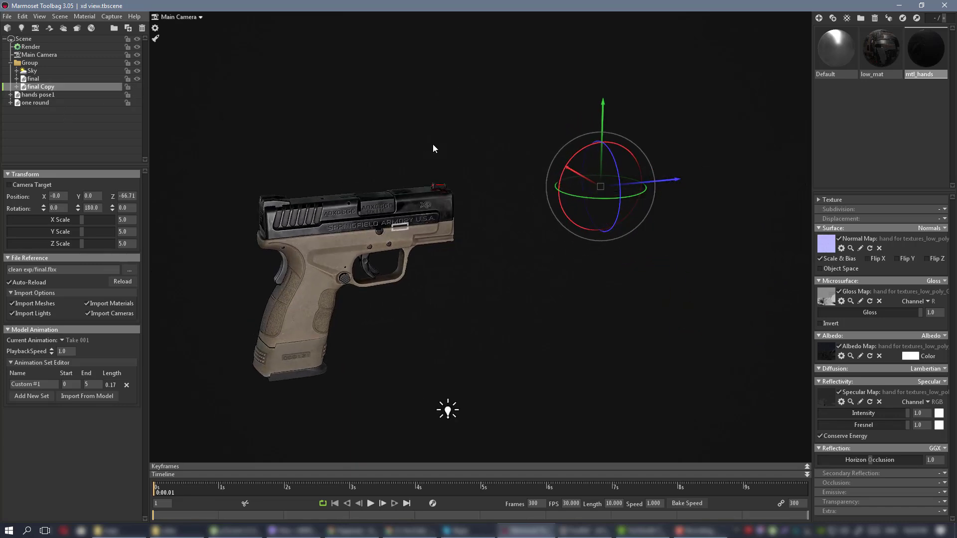
click(432, 147)
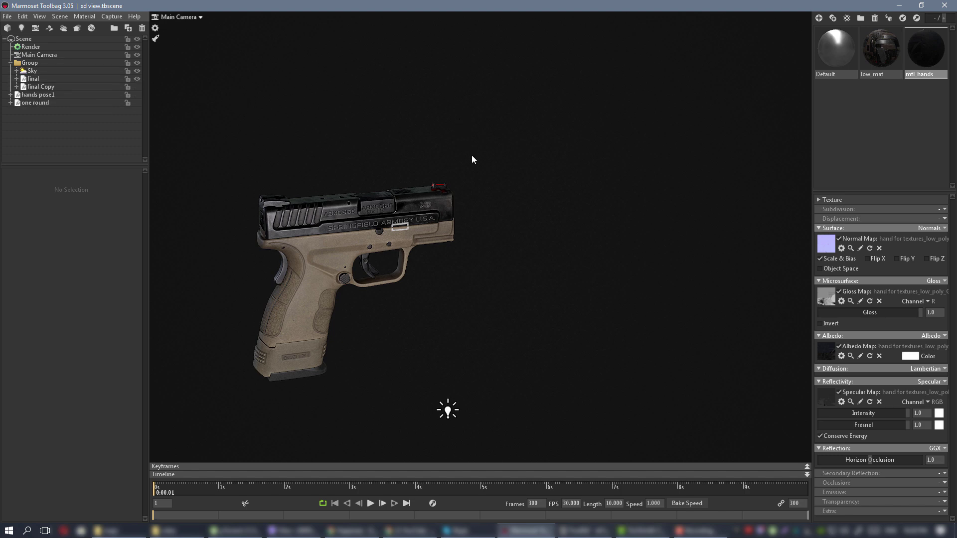
drag(471, 158, 442, 158)
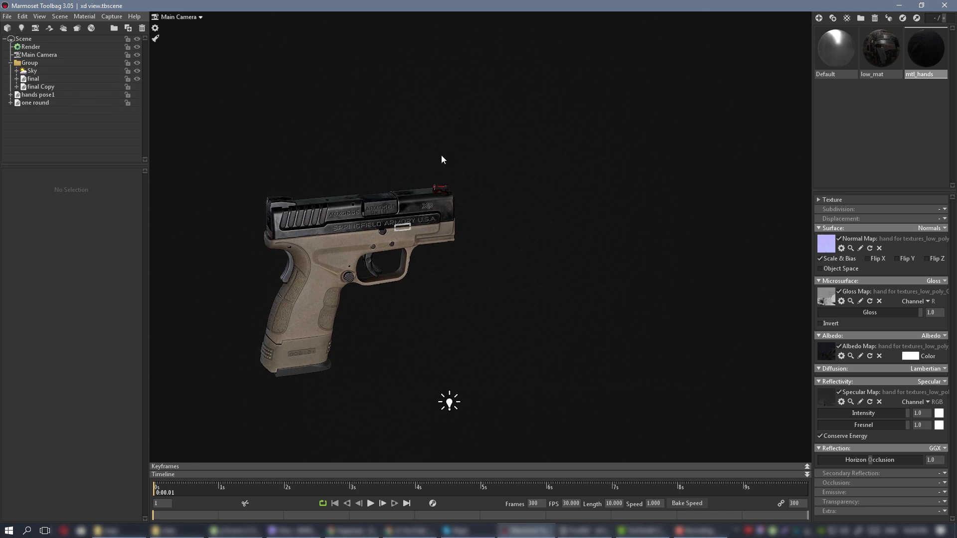
Try to move hands pose1 and one round together into the expanded Group folder
click(13, 64)
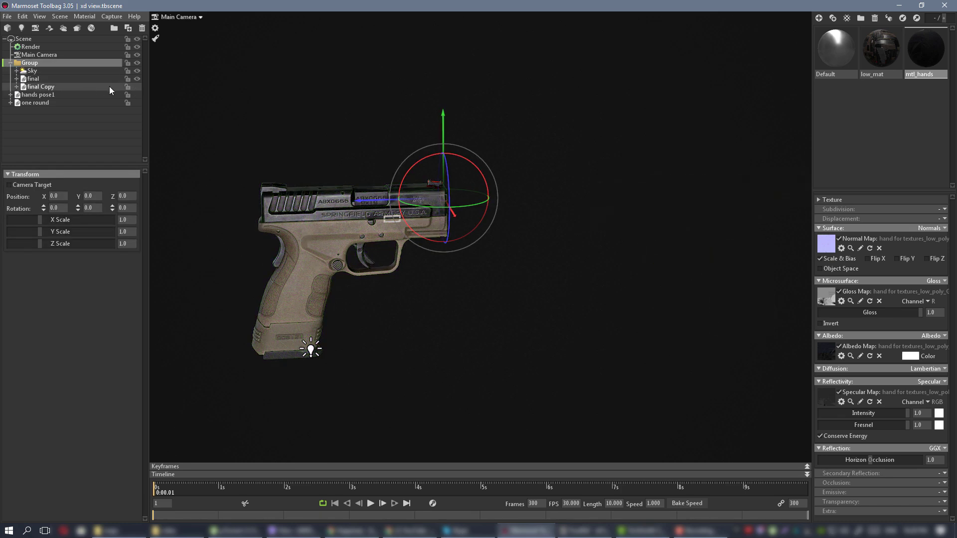
click(37, 96)
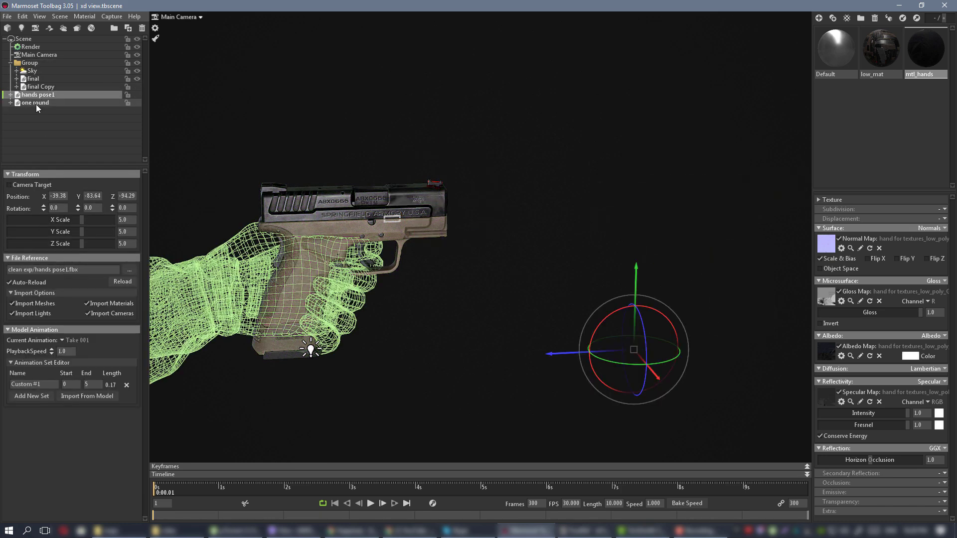
ctrl+click(35, 104)
drag(29, 68, 28, 68)
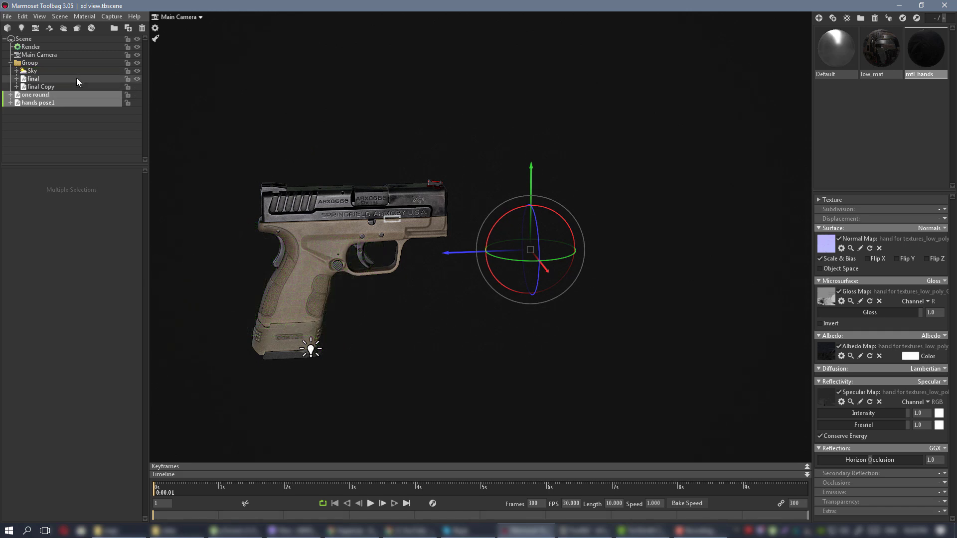
click(339, 86)
Collapse the Group folder, move one round and hands pose1 into it, and expand it to check its contents
click(10, 63)
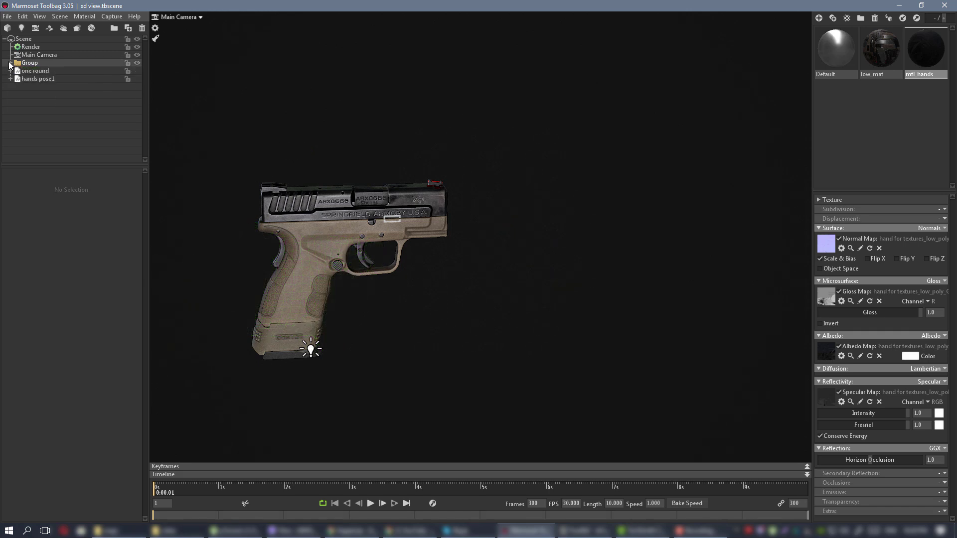
click(35, 71)
ctrl+click(38, 78)
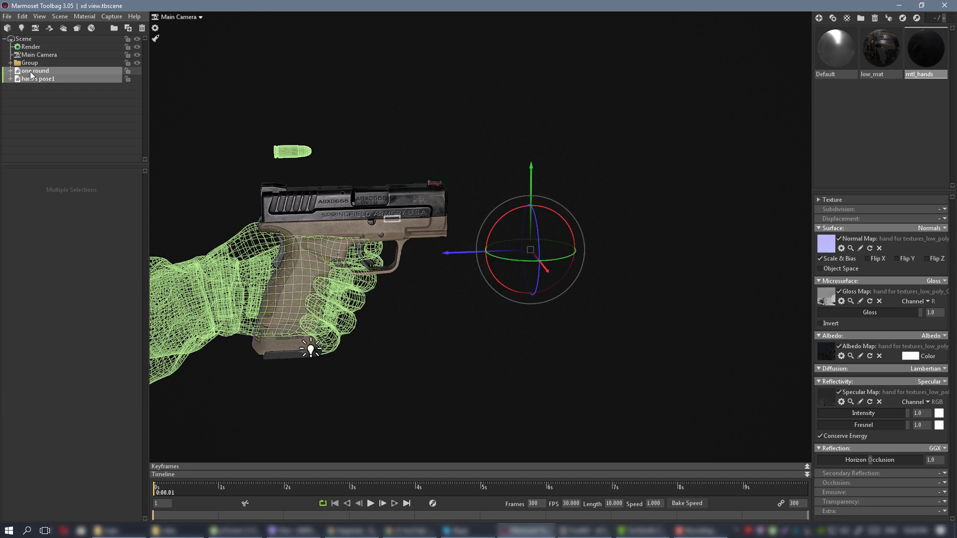
mouse_move(31, 68)
mouse_down()
mouse_move(49, 65)
mouse_move(35, 66)
mouse_up()
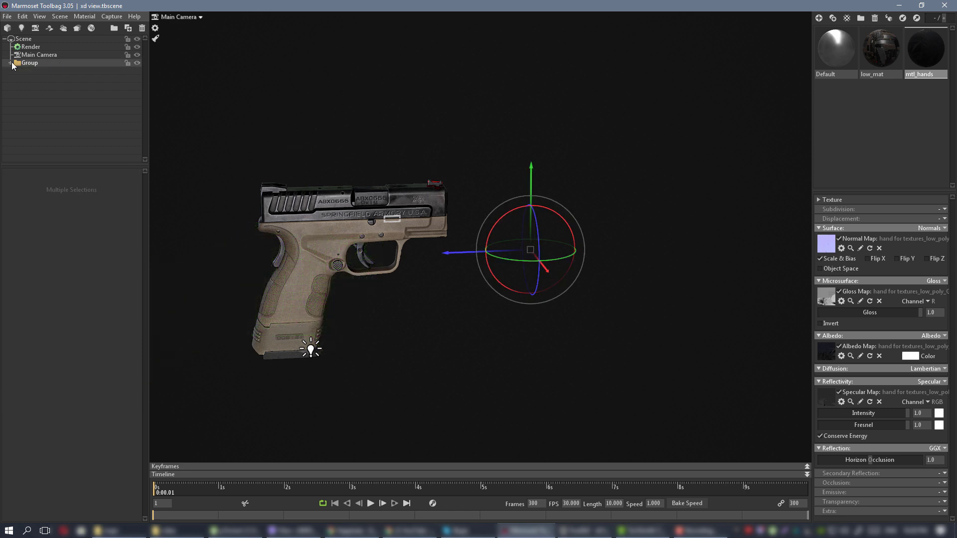
click(11, 63)
click(521, 171)
drag(521, 171, 464, 152)
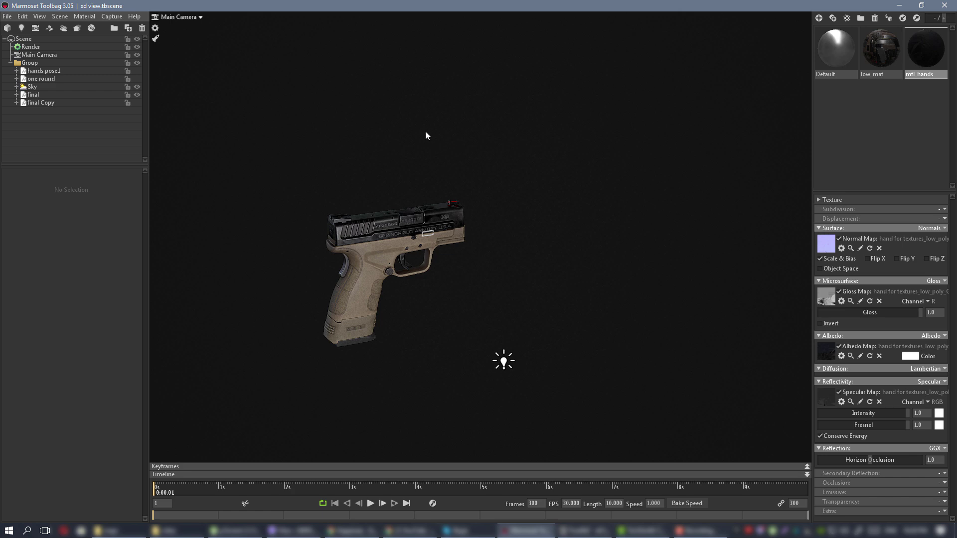
Frame the pistol in the viewport and collapse the Group folder in the outliner
right_drag(426, 131, 461, 180)
middle_drag(462, 180, 529, 174)
mouse_move(530, 174)
mouse_down()
mouse_move(506, 163)
mouse_move(527, 163)
mouse_up()
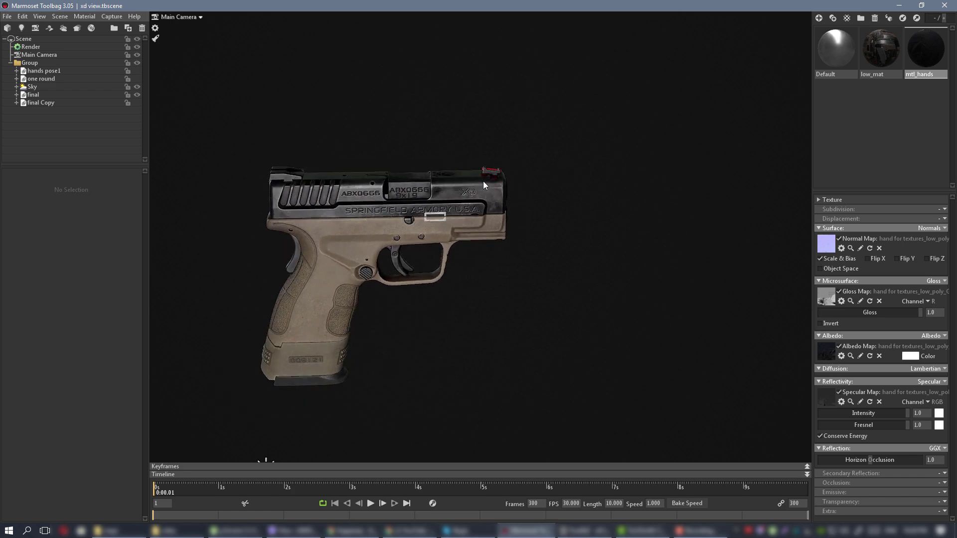
click(483, 181)
key(f)
click(502, 173)
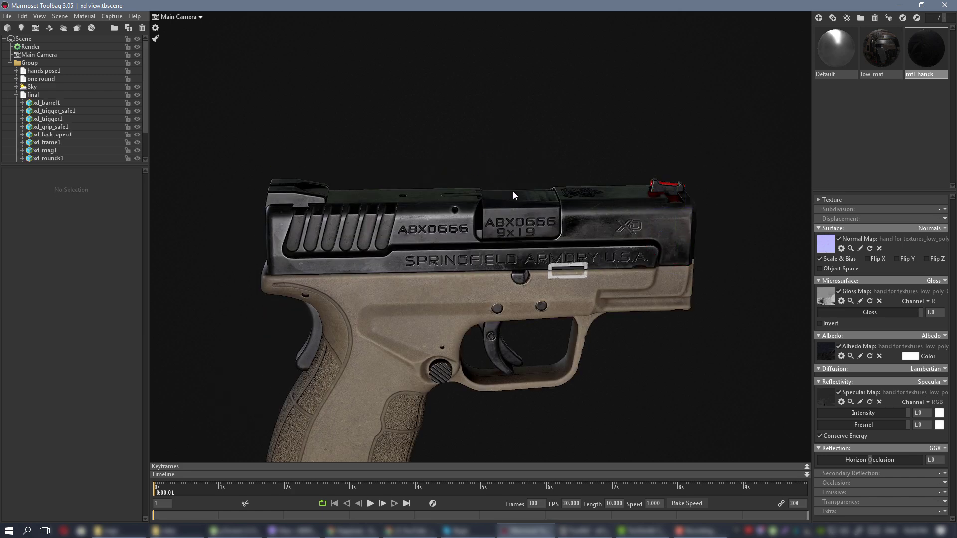
right_drag(513, 192, 463, 162)
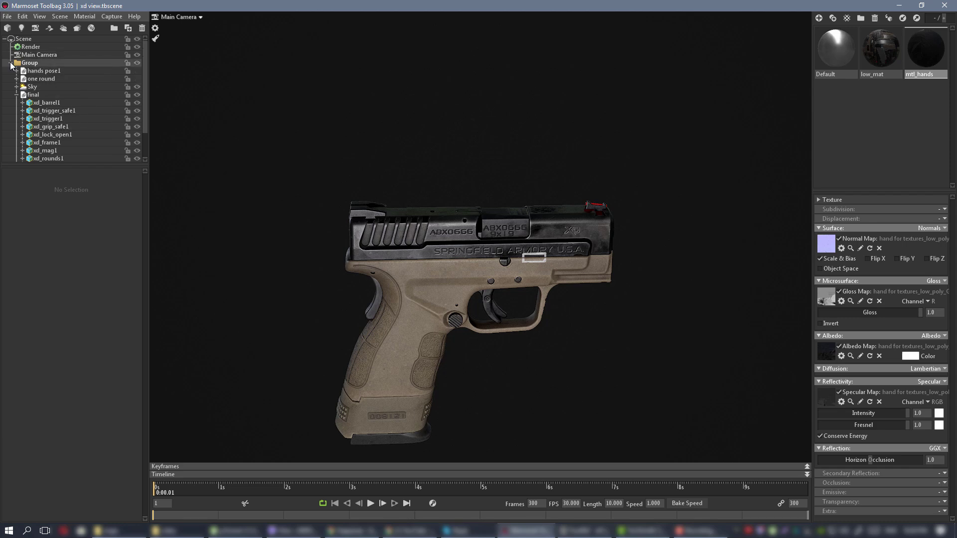
click(10, 63)
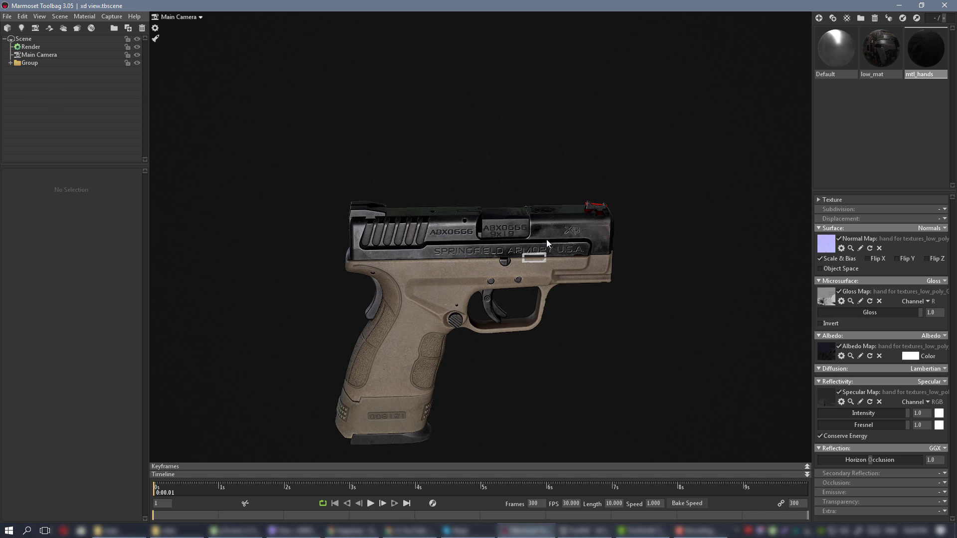
drag(547, 239, 491, 192)
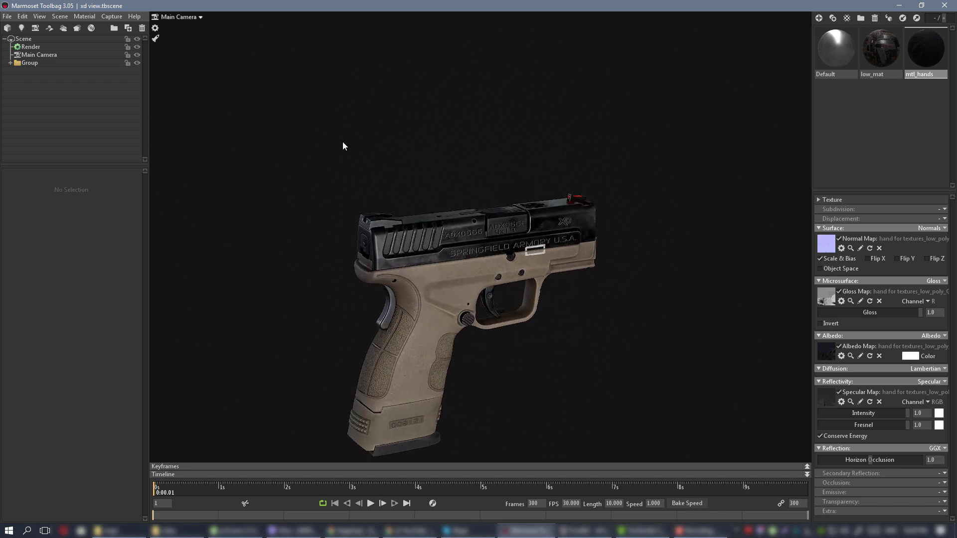
Raise the Main Camera's post effect Sharpen strength to 1.673 with a close side view of the pistol
click(35, 55)
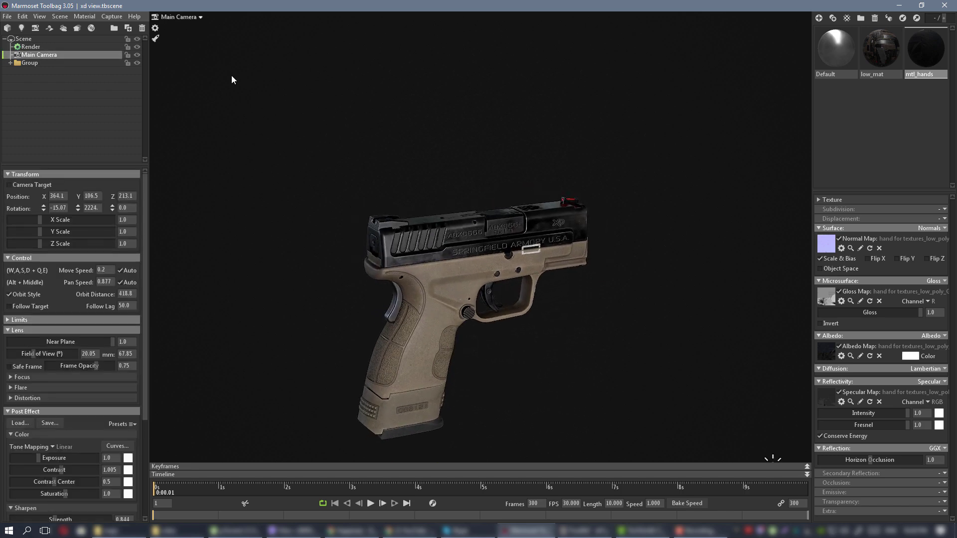
click(471, 142)
scroll(467, 187, up, 3)
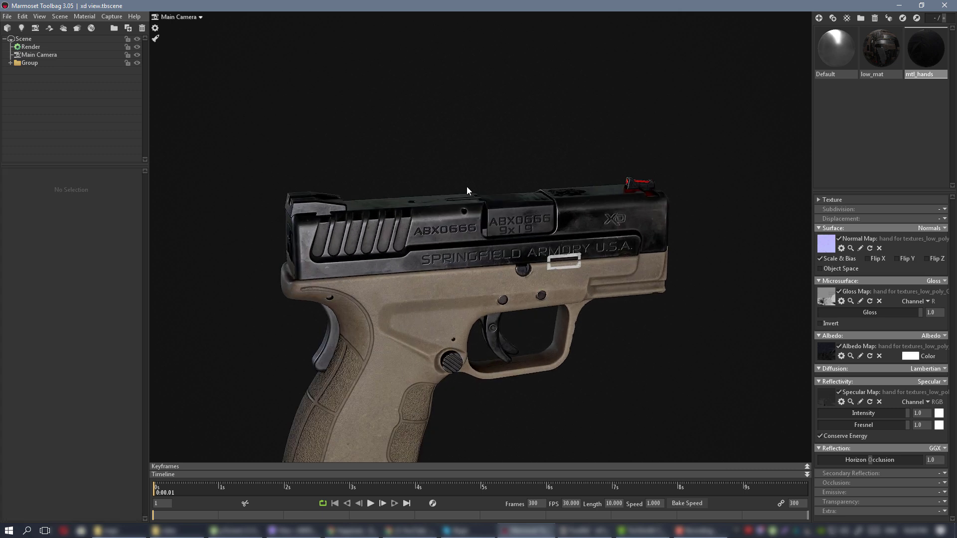
click(41, 53)
scroll(68, 348, down, 1)
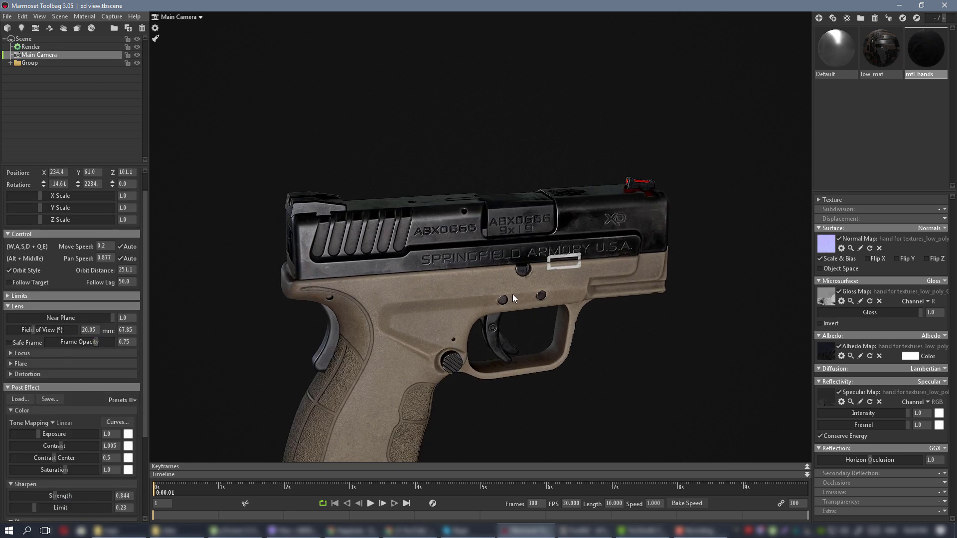
drag(513, 294, 477, 312)
middle_drag(477, 312, 465, 274)
drag(465, 274, 497, 283)
scroll(496, 283, up, 2)
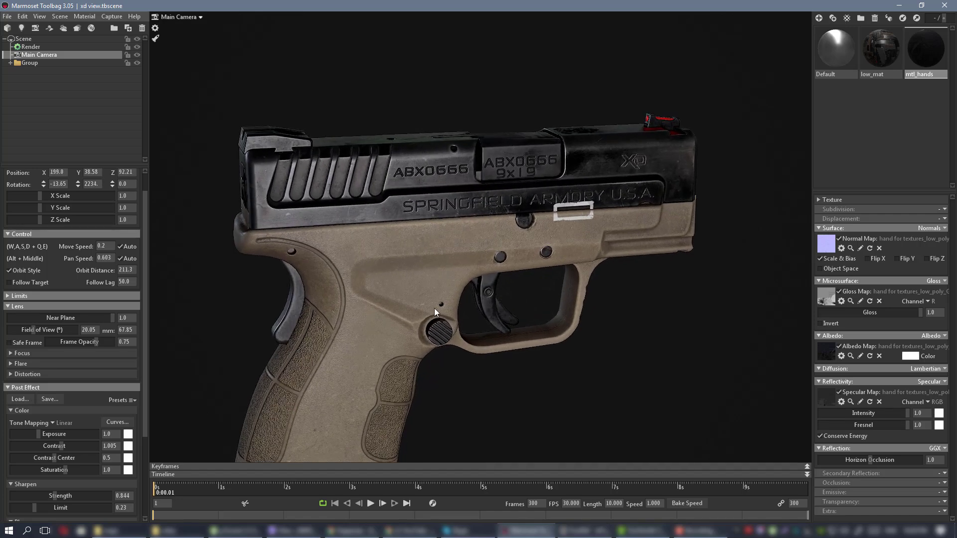
scroll(54, 434, down, 1)
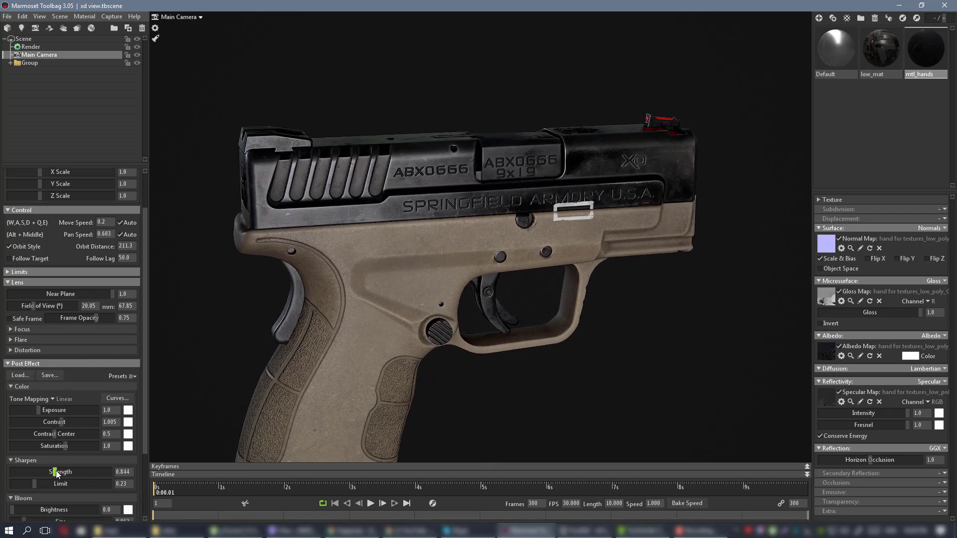
drag(56, 473, 61, 472)
Hide the interface panels and examine the sharpened pistol from several angles and distances
key(Tab)
drag(523, 325, 513, 301)
right_drag(513, 300, 441, 253)
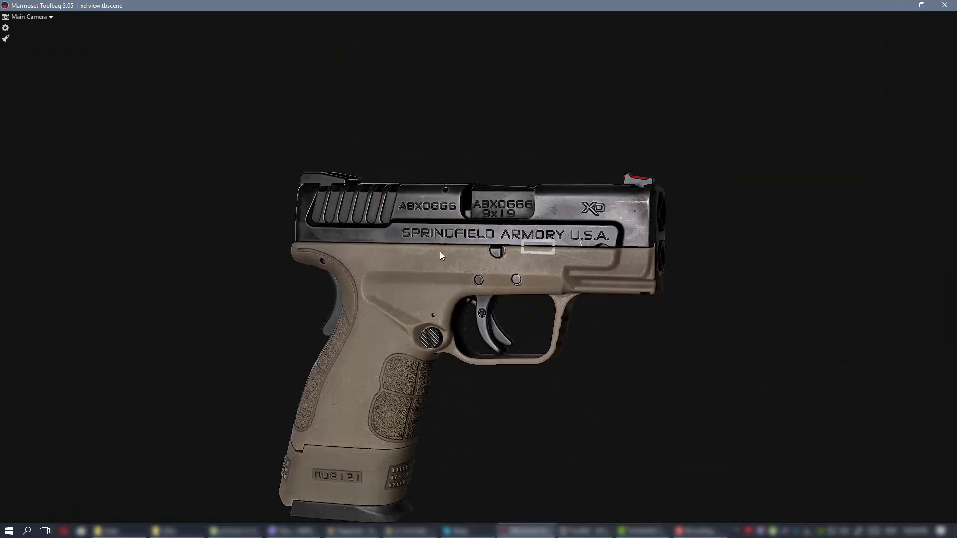
drag(442, 253, 498, 297)
right_drag(498, 297, 532, 329)
drag(532, 329, 471, 314)
right_drag(471, 314, 495, 333)
drag(494, 333, 486, 335)
right_drag(486, 335, 452, 295)
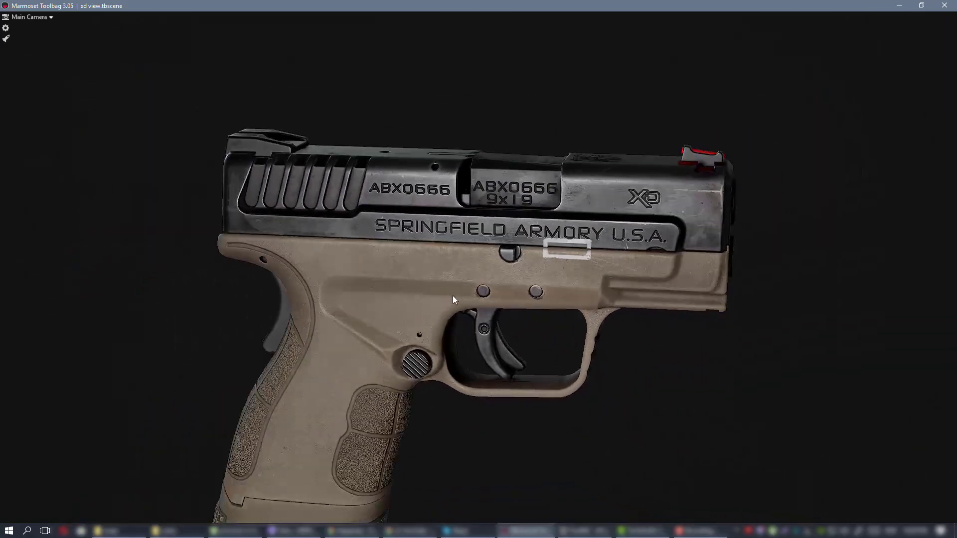
drag(452, 295, 442, 298)
right_drag(642, 256, 577, 241)
drag(576, 240, 554, 242)
right_drag(553, 242, 586, 264)
mouse_move(586, 265)
mouse_down()
mouse_move(596, 266)
mouse_move(552, 256)
mouse_move(570, 255)
mouse_up()
Restore the interface panels and raise the Main Camera's Grain strength to 0.222, checking it on the pistol
key(ctrl+space)
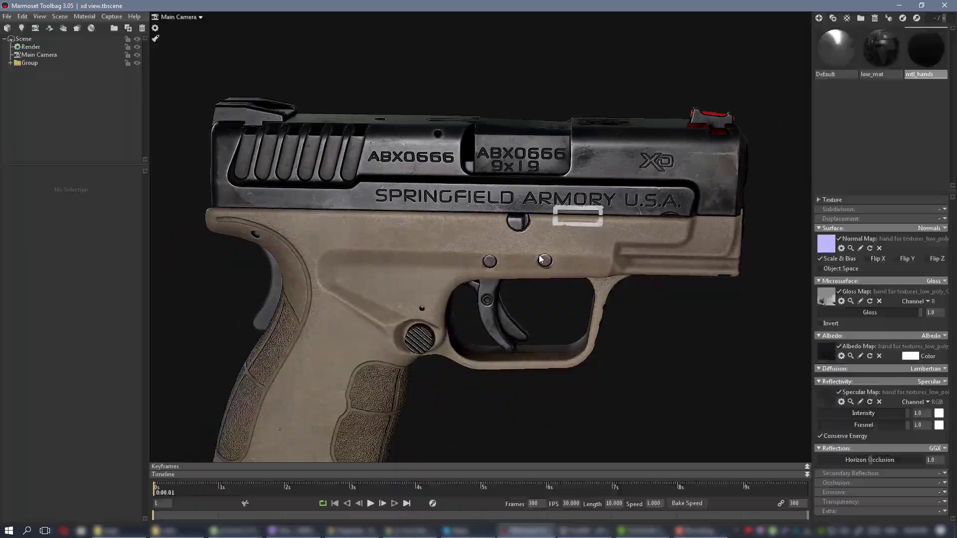
click(43, 60)
scroll(79, 402, down, 5)
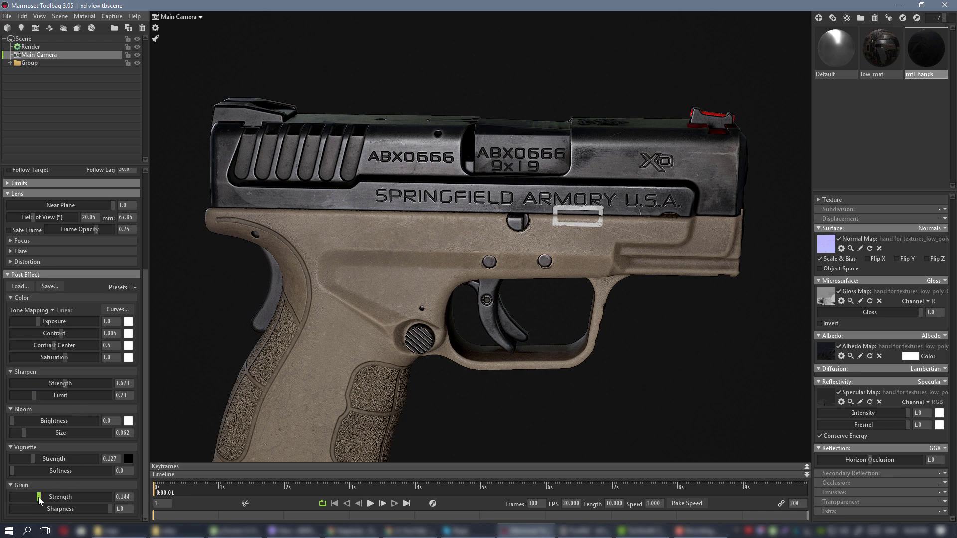
drag(40, 498, 49, 496)
drag(498, 243, 515, 303)
mouse_move(478, 247)
mouse_down()
mouse_move(528, 216)
mouse_move(518, 238)
mouse_move(463, 256)
mouse_up()
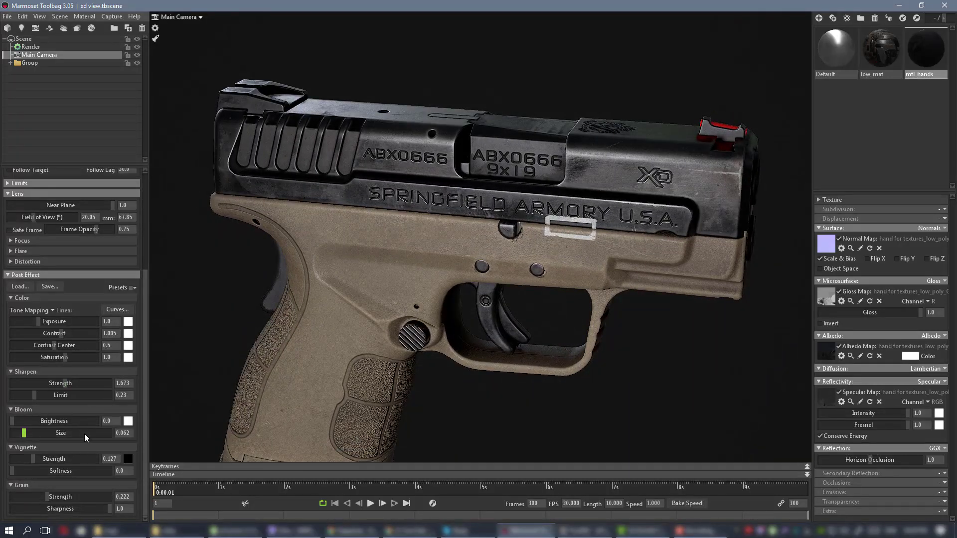
Set the Main Camera's post effect Contrast to 1.007
scroll(69, 407, up, 1)
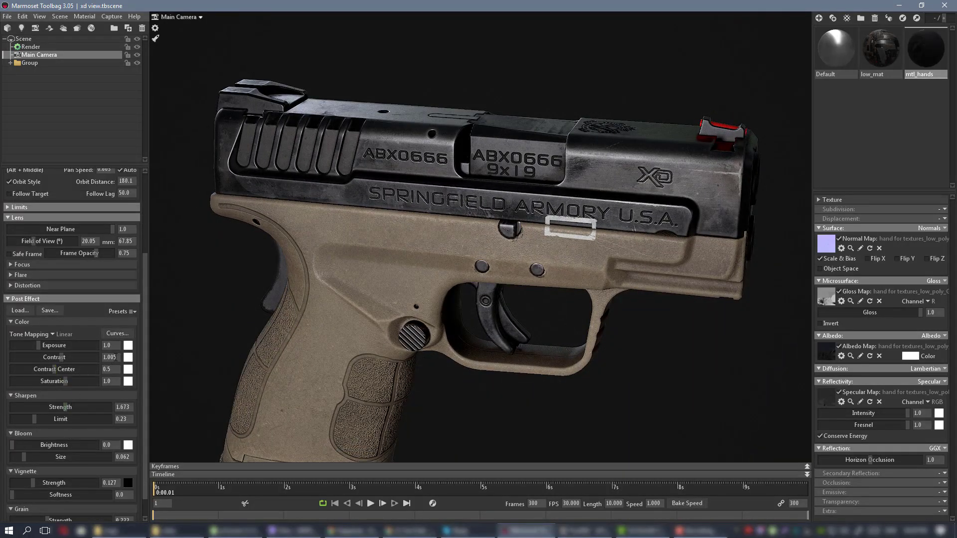
click(118, 358)
scroll(68, 347, up, 1)
Try a lens Chromatic Aberration of 0.192 on the pistol in full view and return it to zero
click(35, 309)
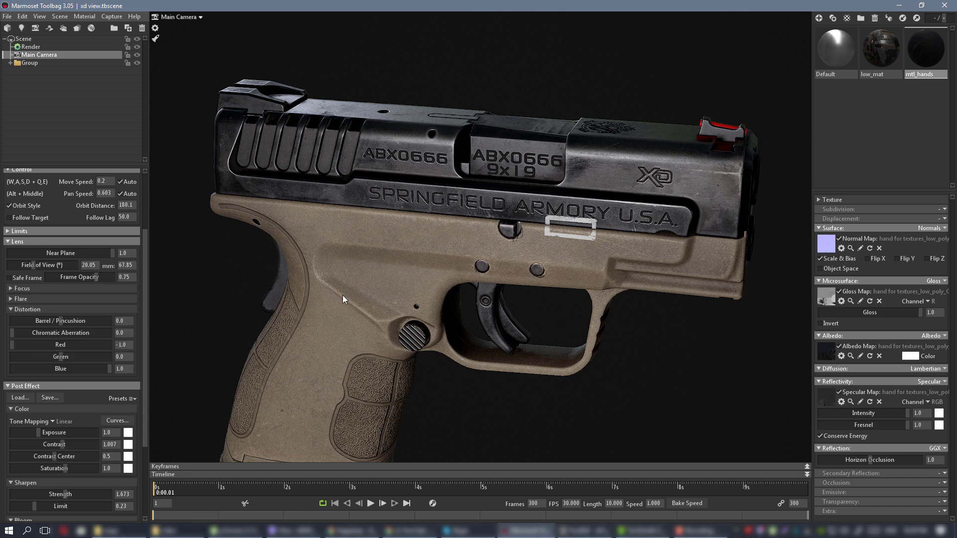
scroll(411, 260, down, 3)
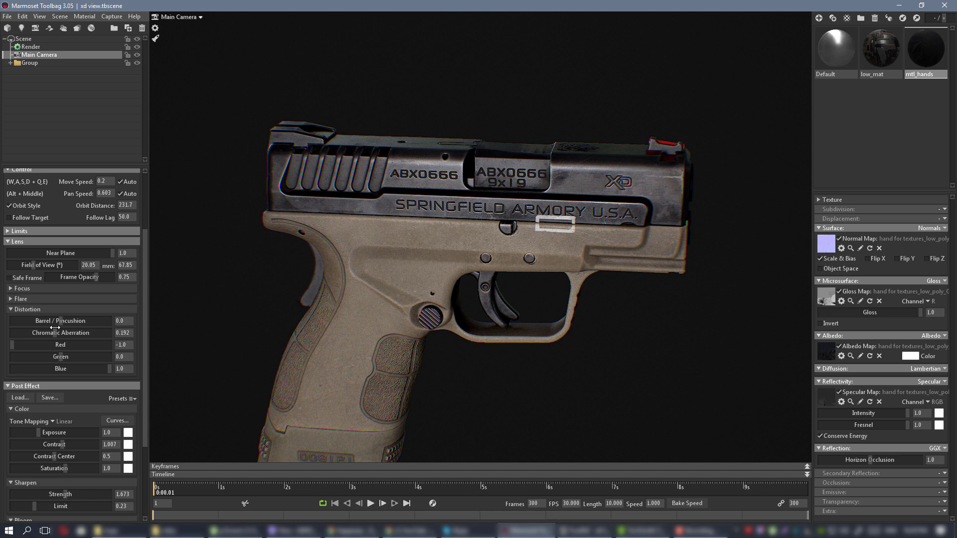
shift+right_drag(516, 327, 508, 300)
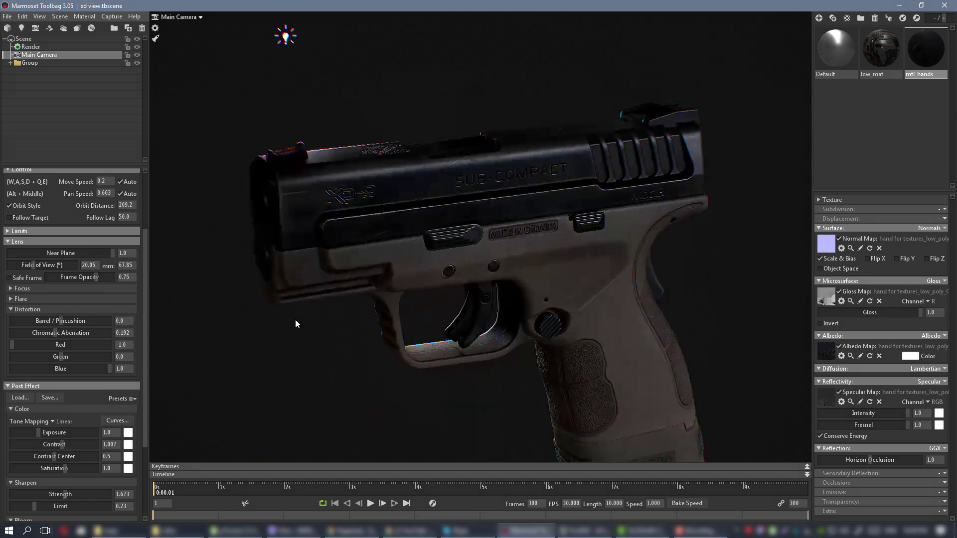
shift+right_drag(507, 264, 510, 246)
key(Tab)
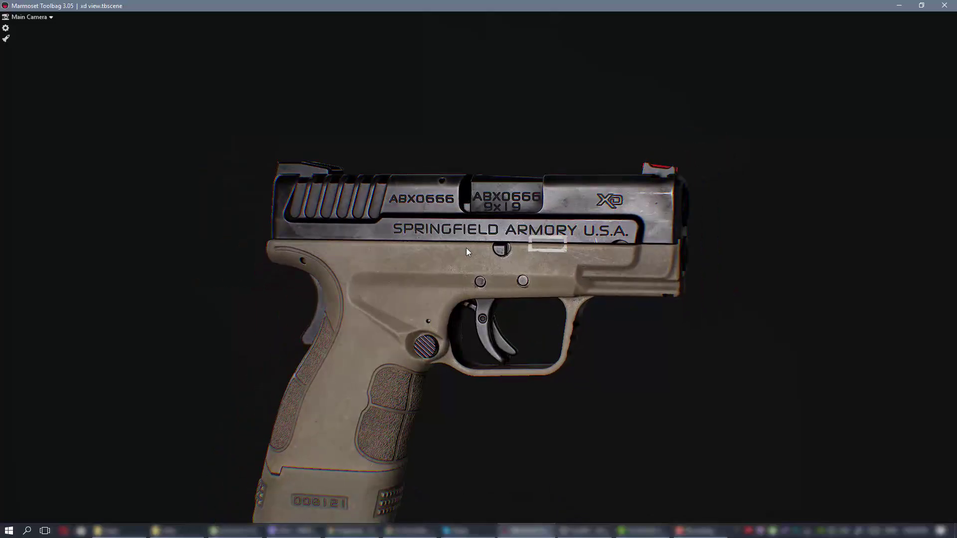
shift+right_drag(467, 251, 475, 231)
drag(473, 227, 517, 252)
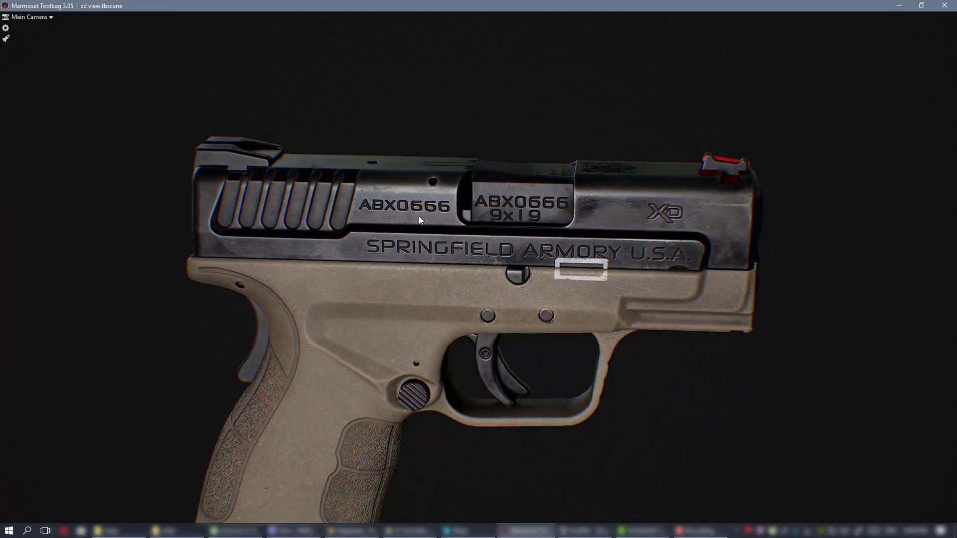
key(Tab)
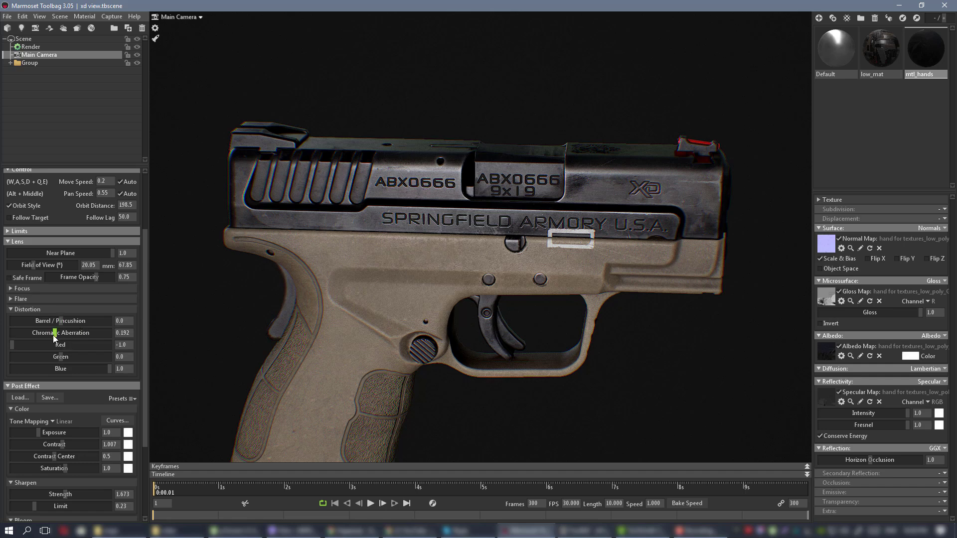
drag(54, 333, 3, 333)
click(46, 309)
Try the Main Camera's Depth of Field focused on the pistol, checking the blur from front, rear and side angles
click(11, 288)
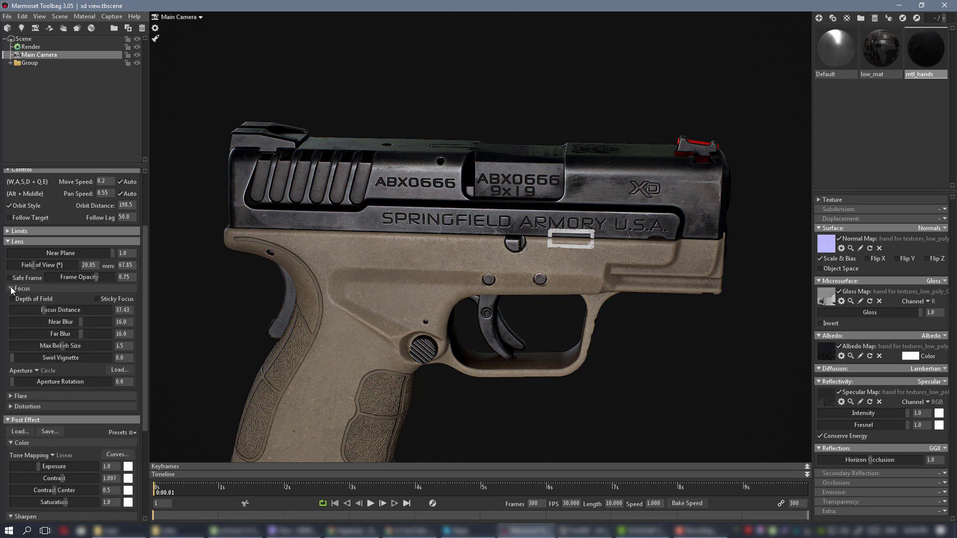
click(44, 299)
drag(489, 244, 432, 250)
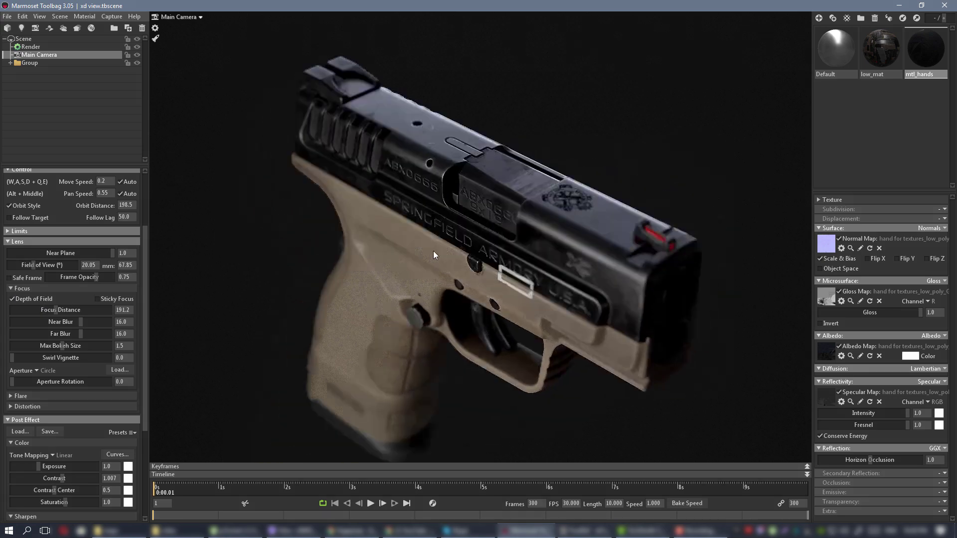
drag(495, 262, 452, 243)
drag(282, 185, 453, 191)
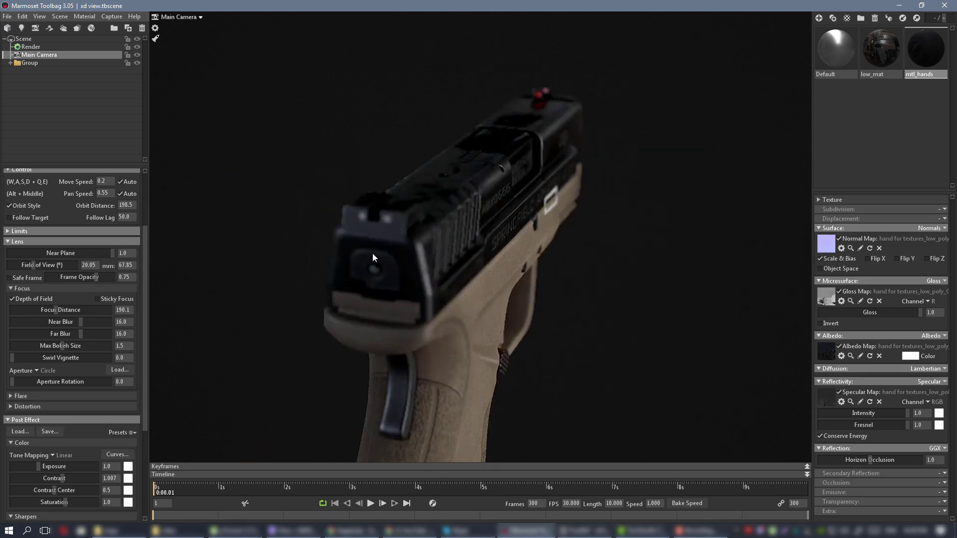
drag(373, 256, 496, 213)
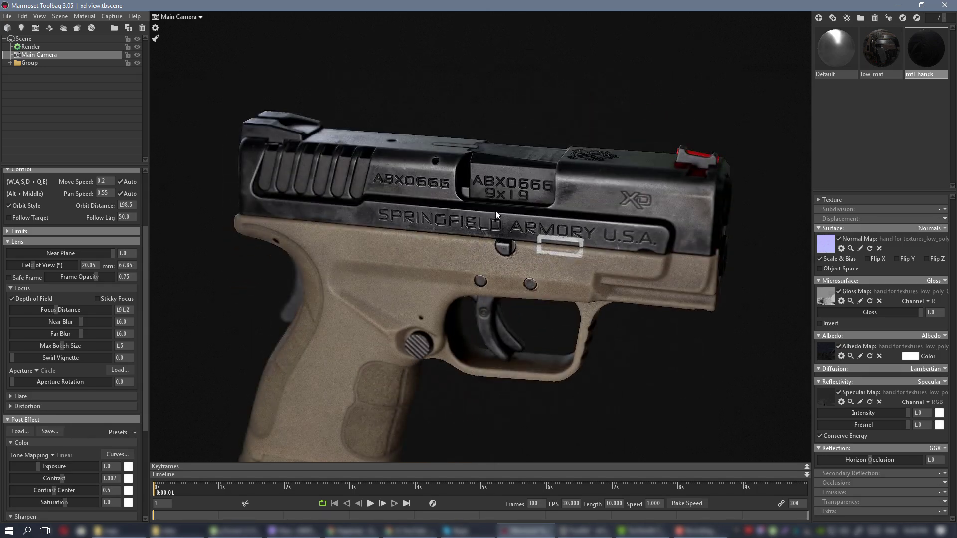
click(20, 289)
Check the pistol up close and from a distance, and slightly reduce the Main Camera's Grain strength
drag(401, 289, 377, 254)
drag(519, 268, 414, 295)
scroll(55, 343, down, 2)
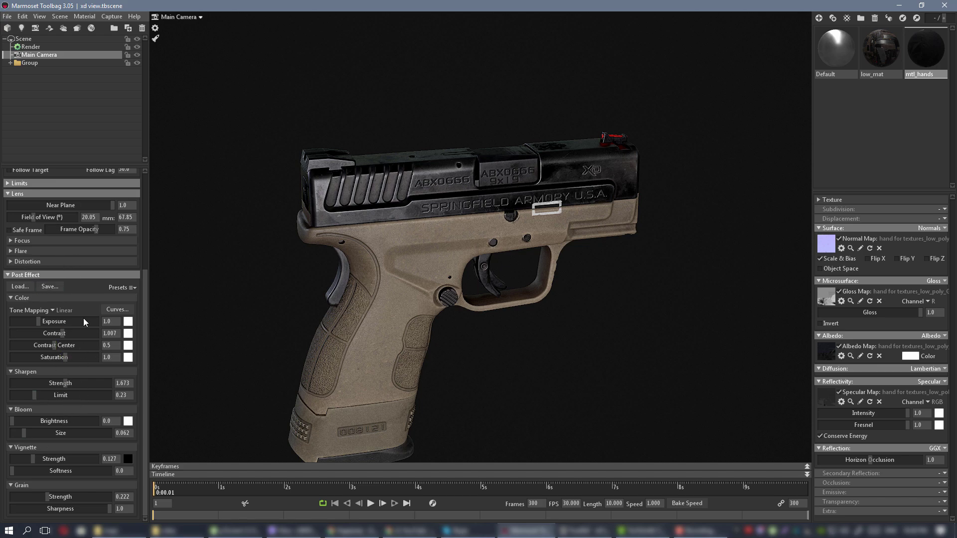
scroll(598, 324, up, 3)
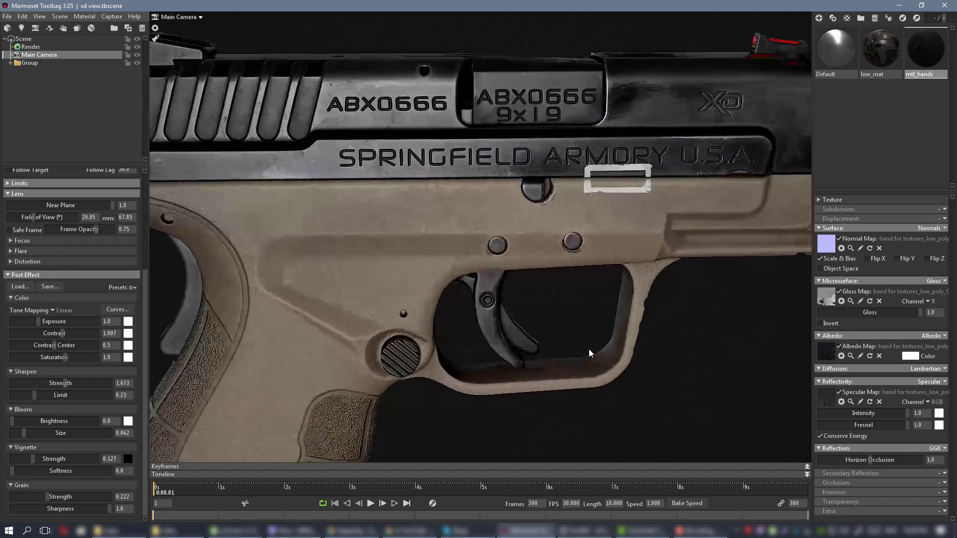
drag(527, 312, 454, 325)
scroll(513, 309, down, 3)
scroll(454, 325, up, 2)
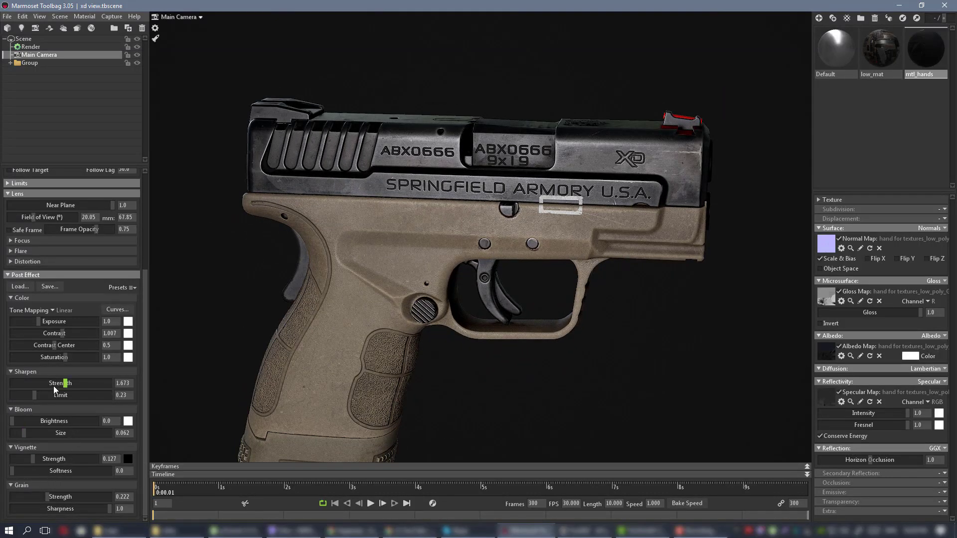
drag(47, 498, 40, 496)
Examine the whole pistol with the interface panels hidden, and bring the panels back
click(569, 401)
key(ctrl+Return)
scroll(455, 347, down, 2)
drag(455, 347, 455, 315)
scroll(479, 329, up, 2)
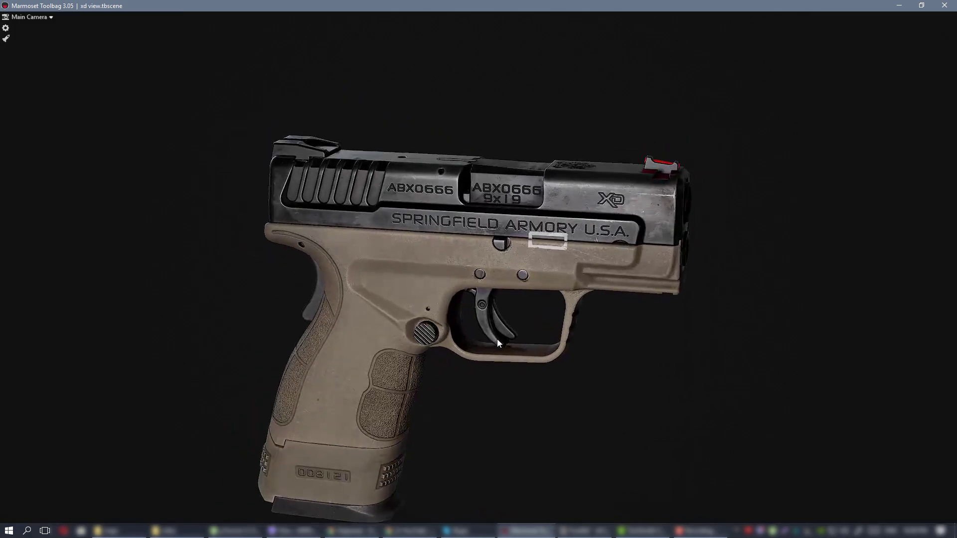
key(ctrl+Return)
Duplicate the Main Camera and rename the copy as shot1
click(35, 56)
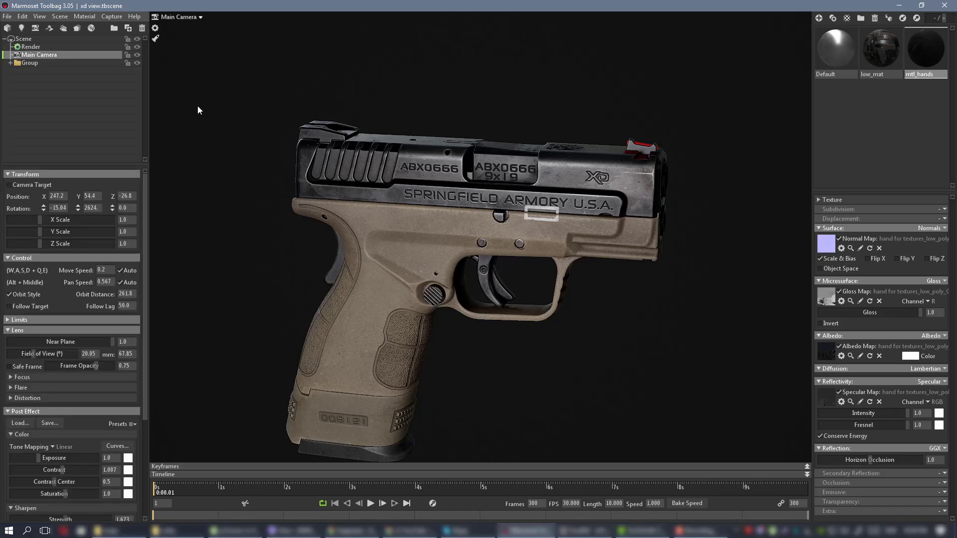
key(ctrl+d)
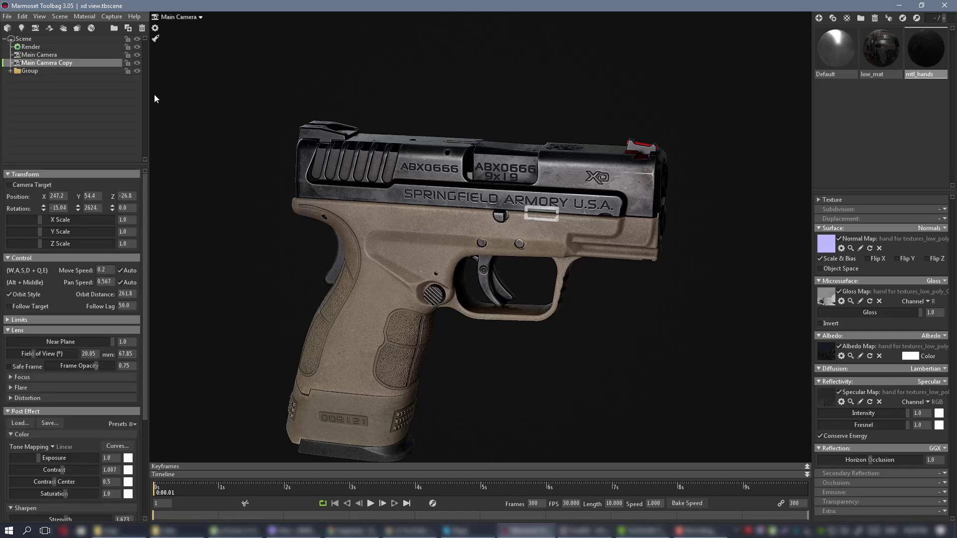
double_click(49, 63)
text(s)
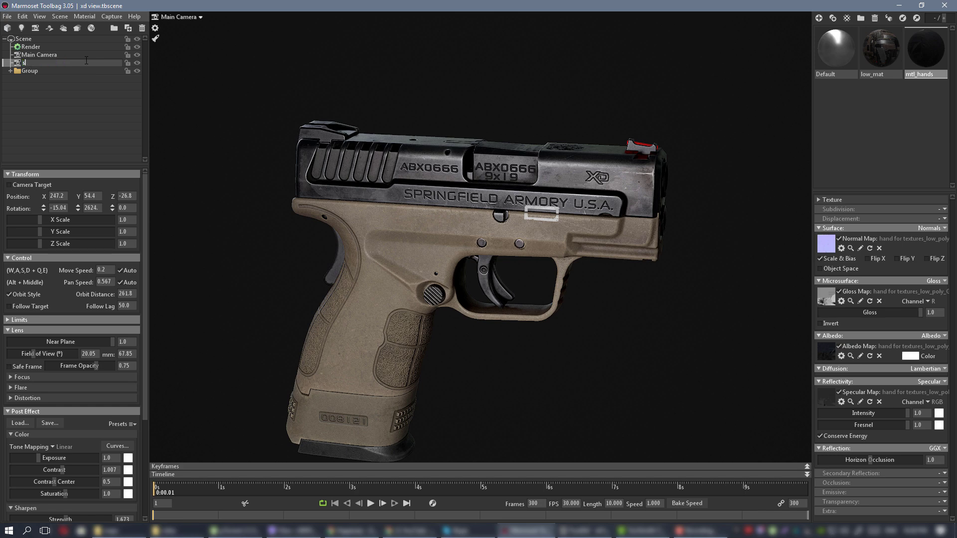
text(hot1)
key(Return)
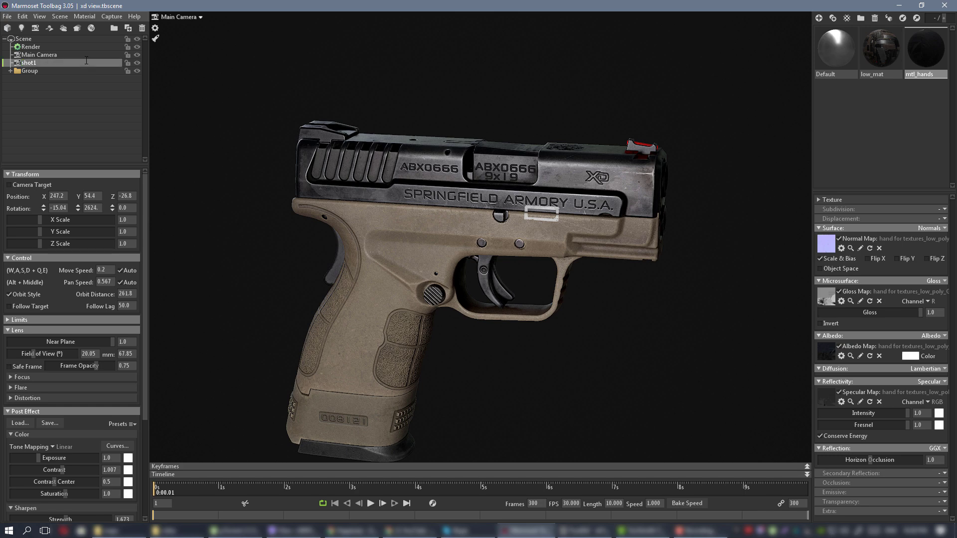
Expand the Group folder and move the shot1 camera into it
click(26, 70)
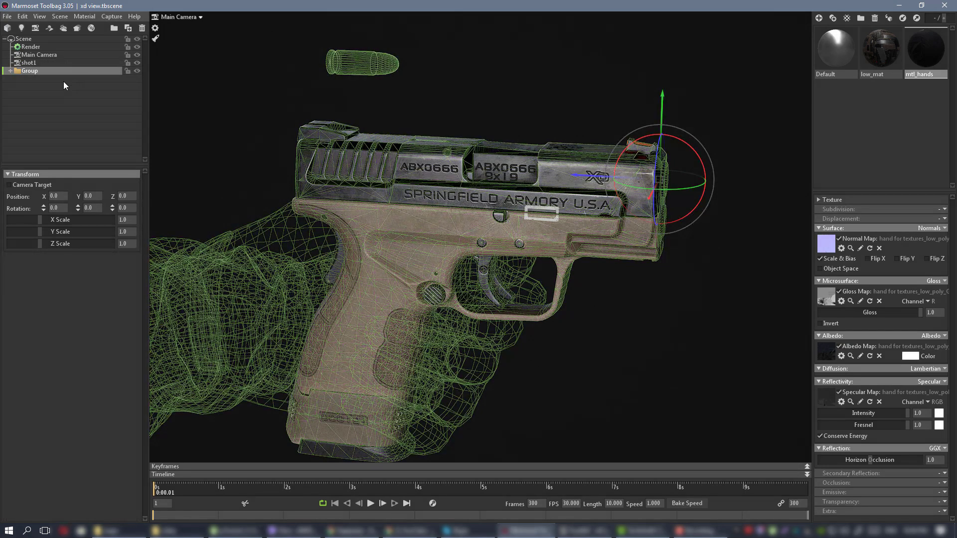
click(10, 70)
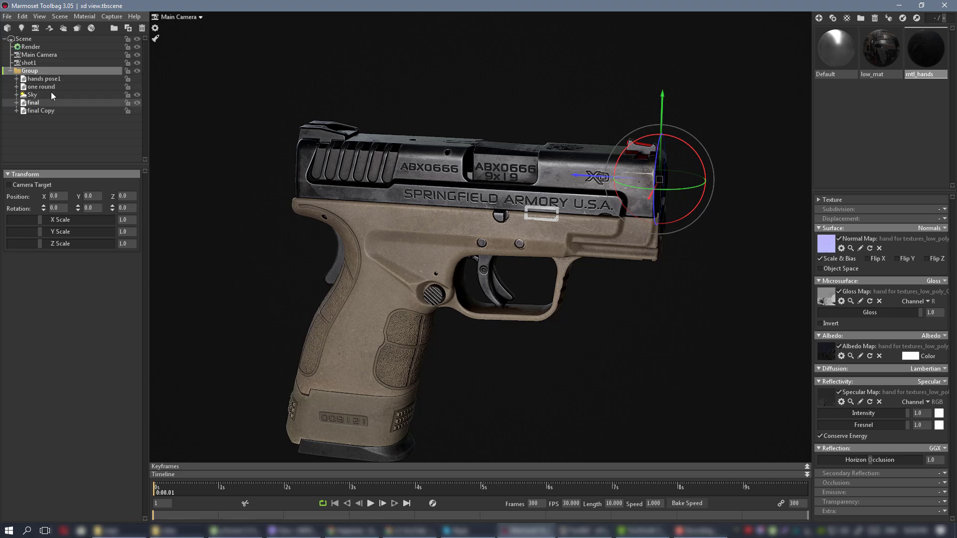
scroll(487, 123, down, 5)
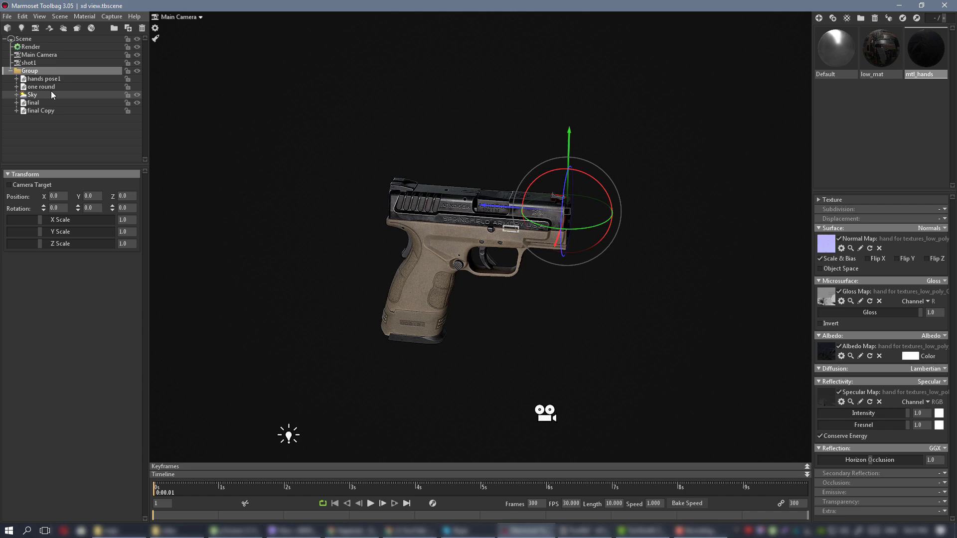
click(24, 64)
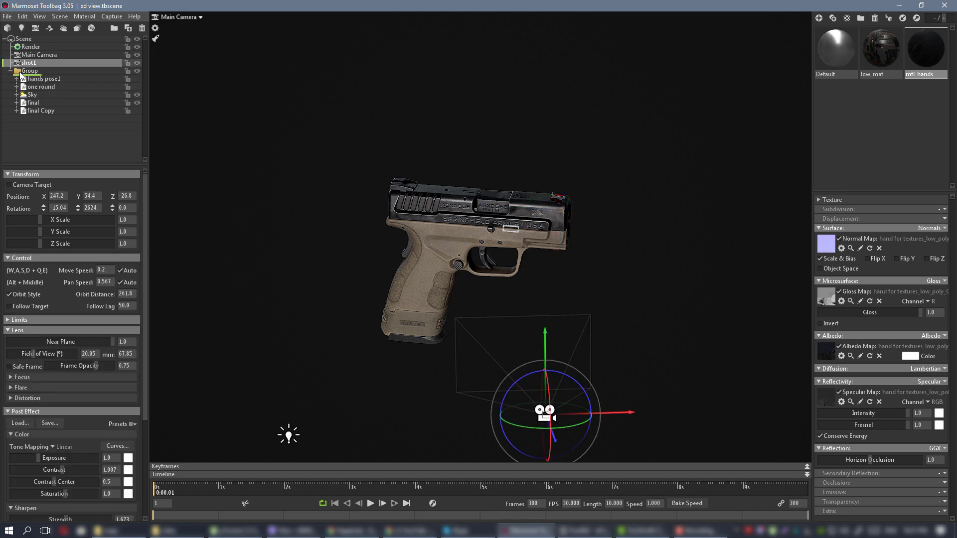
drag(27, 72, 29, 71)
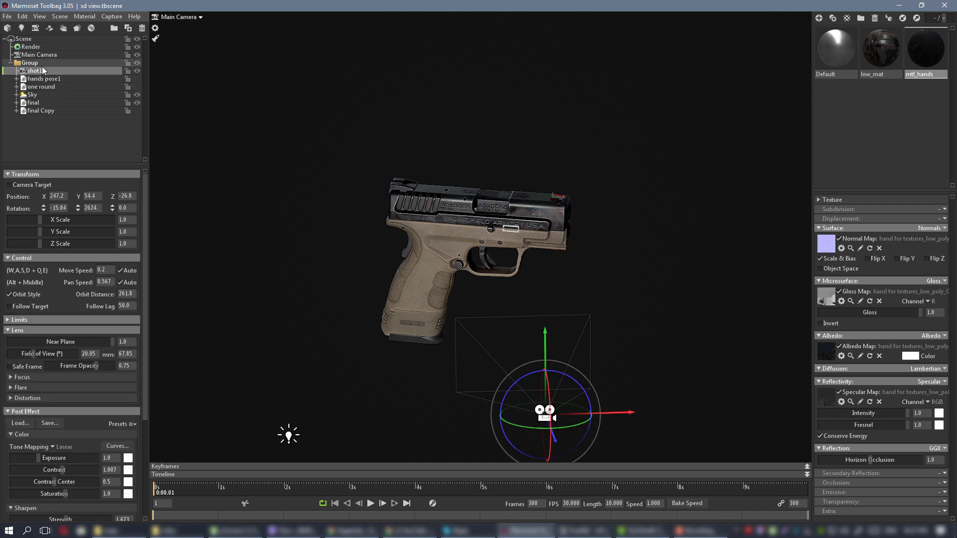
Compare the Main Camera and shot1 views, leaving the viewport on shot1 with the pistol slightly rotated
click(197, 19)
click(219, 27)
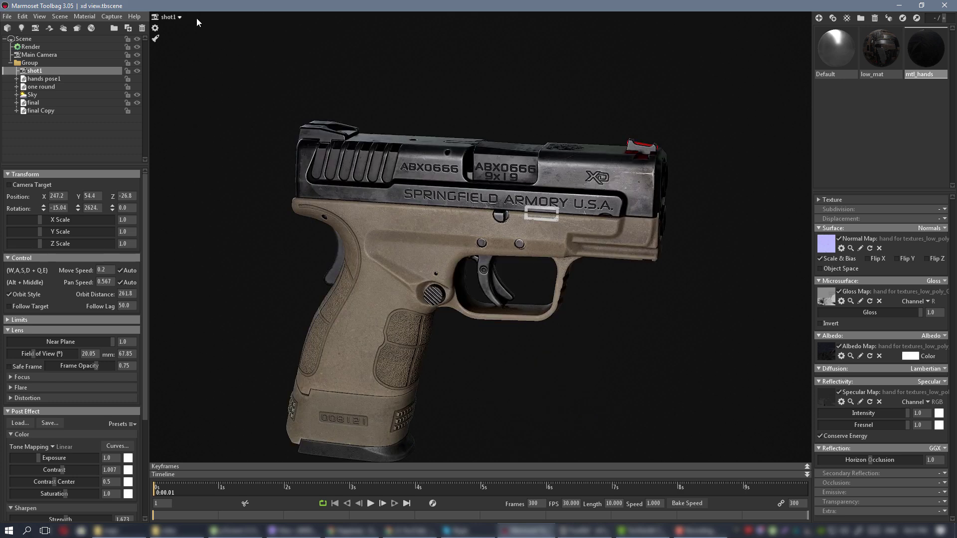
click(172, 17)
click(199, 19)
click(175, 17)
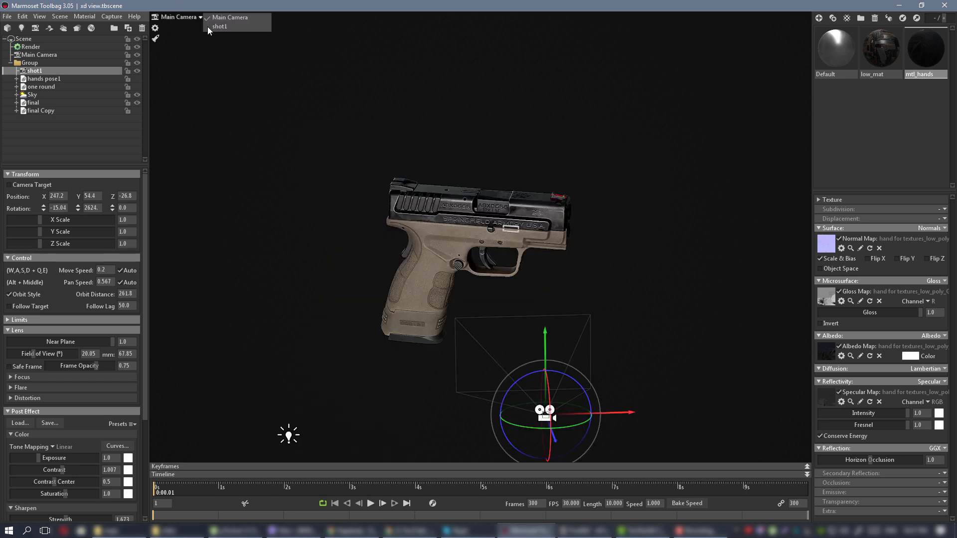
click(206, 26)
click(470, 75)
drag(504, 103, 471, 106)
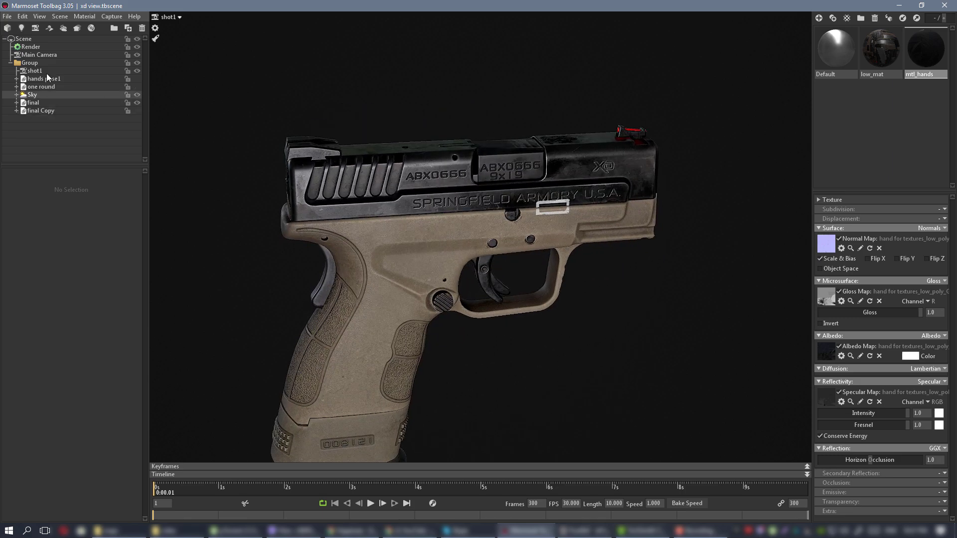
Rename the Group folder as shot1
click(82, 63)
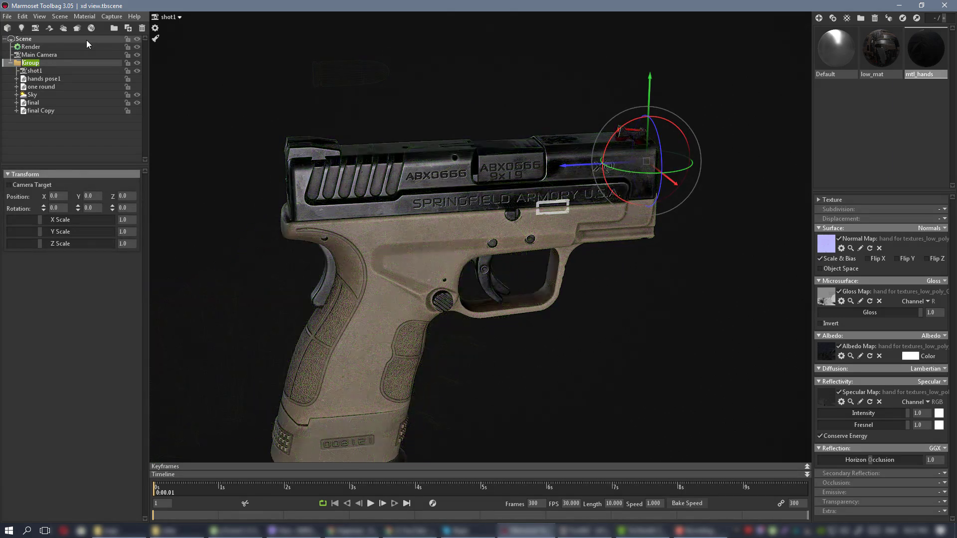
key(F2)
text(shot1)
key(Return)
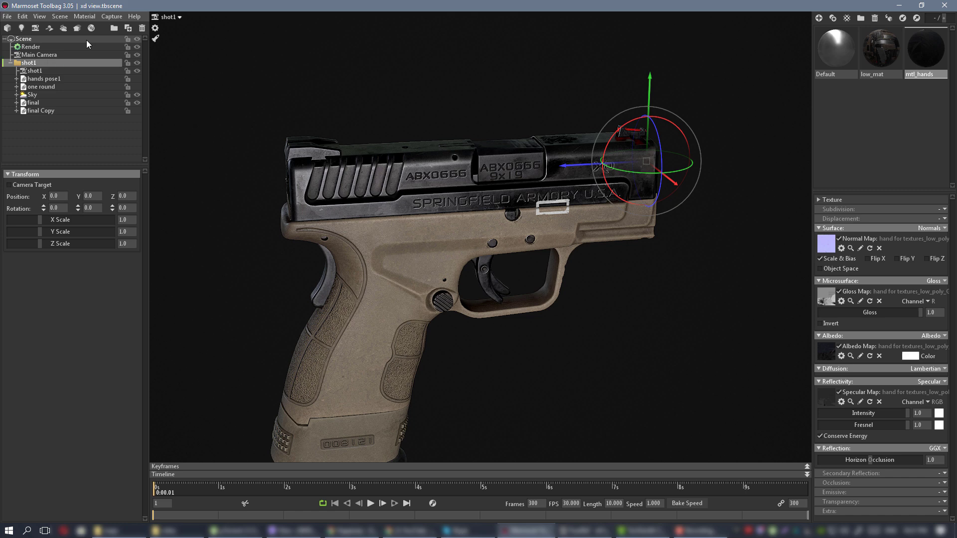
Select the Sky light in the shot1 folder and frame the pistol in a straighter side view
click(40, 95)
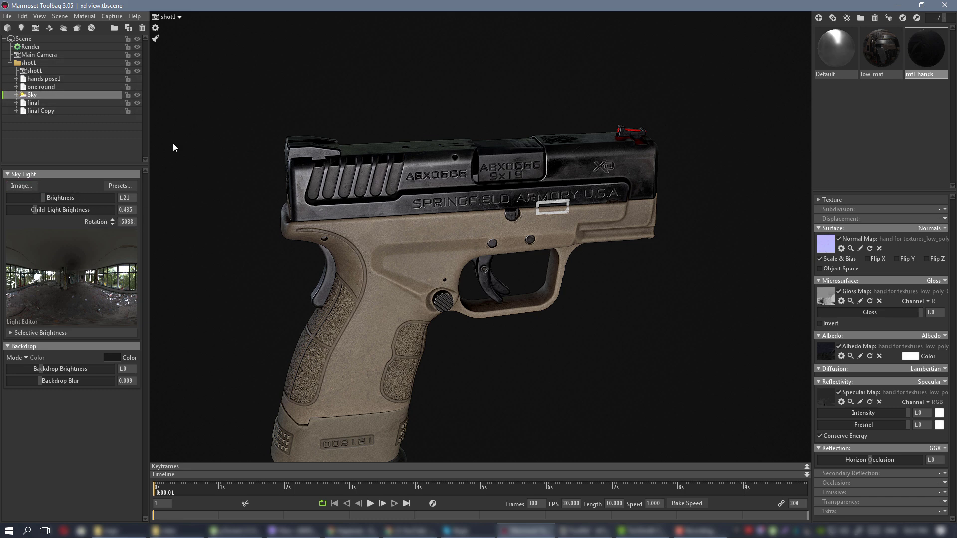
drag(475, 152, 456, 171)
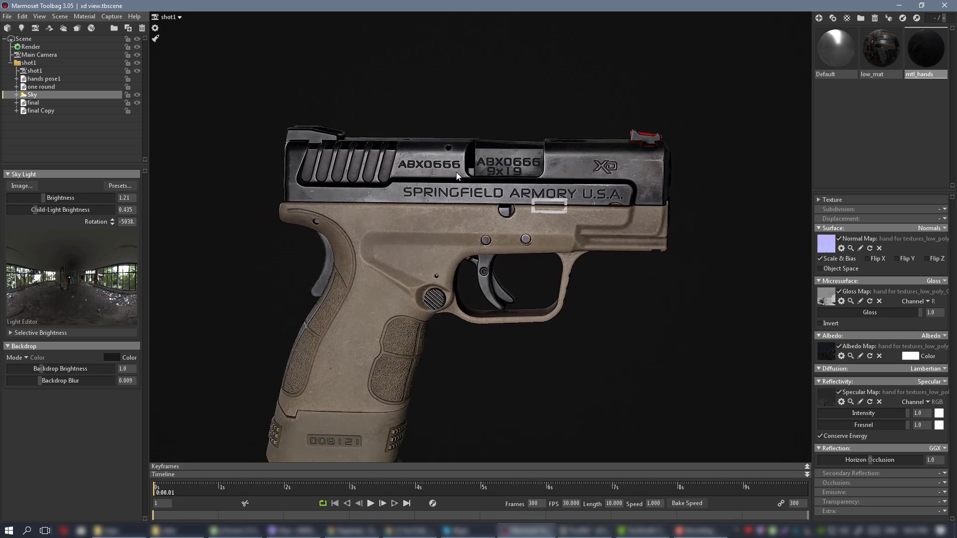
scroll(457, 172, up, 2)
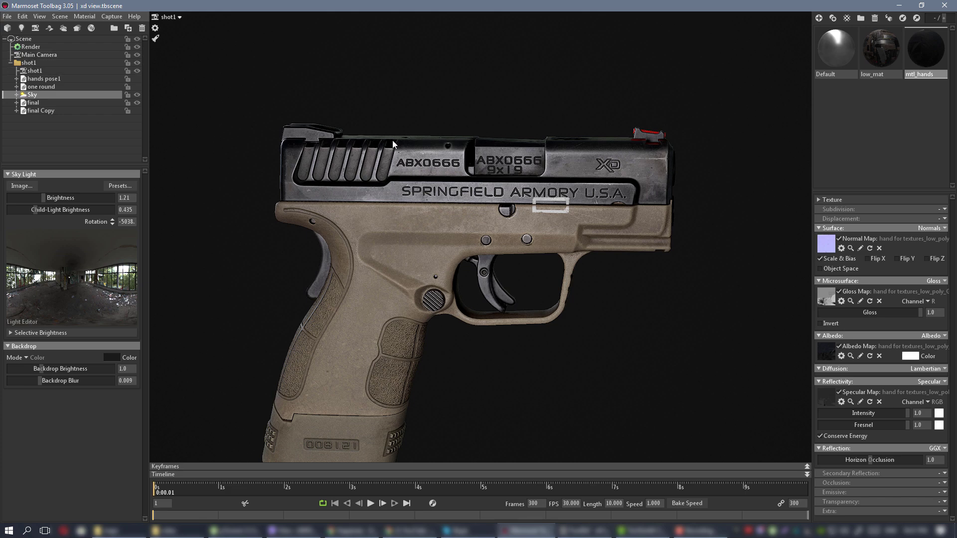
Expand the Sky light in the shot1 folder to list its child lights
scroll(420, 135, down, 2)
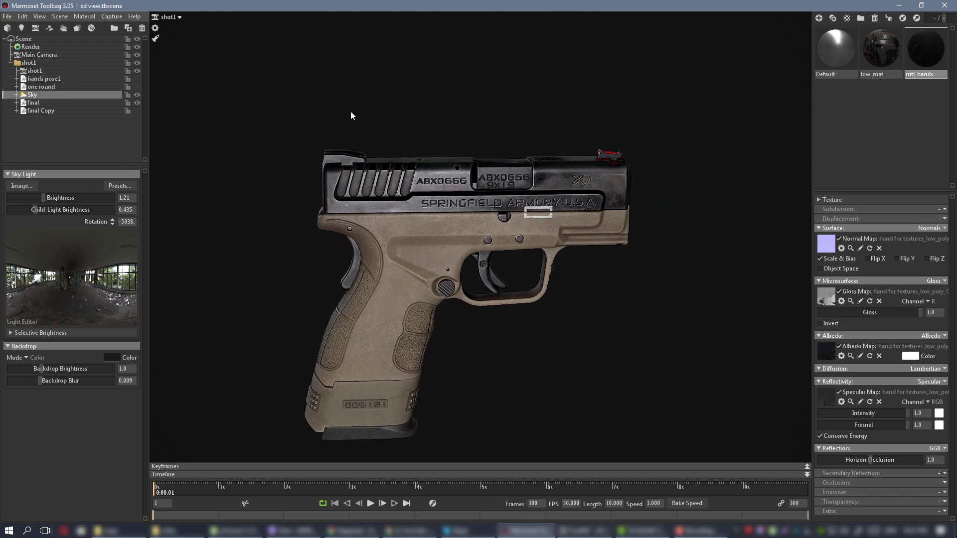
scroll(469, 140, up, 2)
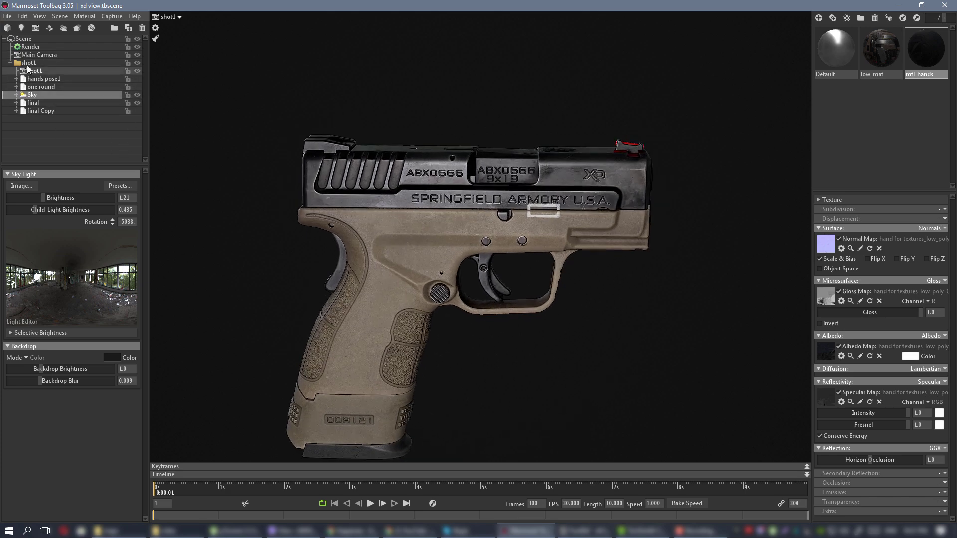
click(476, 131)
drag(505, 159, 375, 164)
click(31, 95)
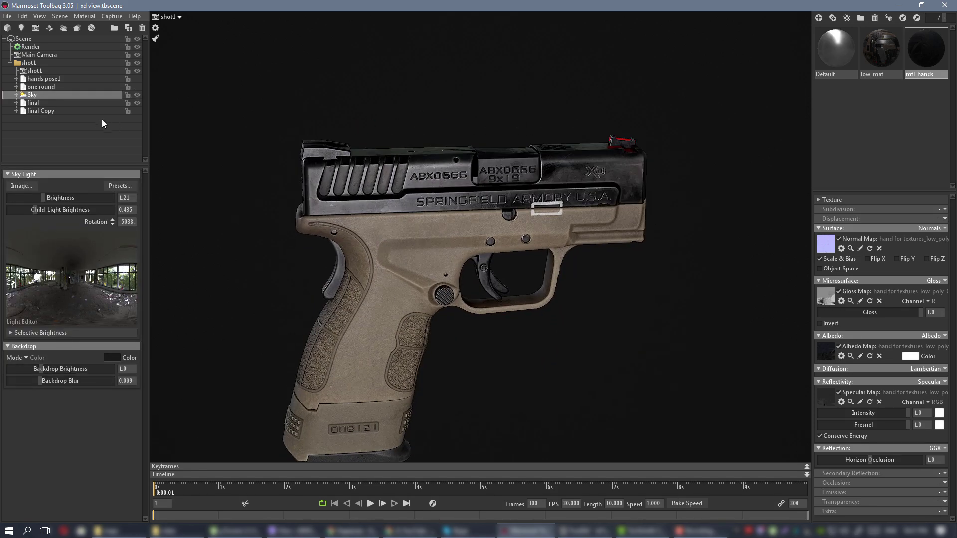
double_click(37, 95)
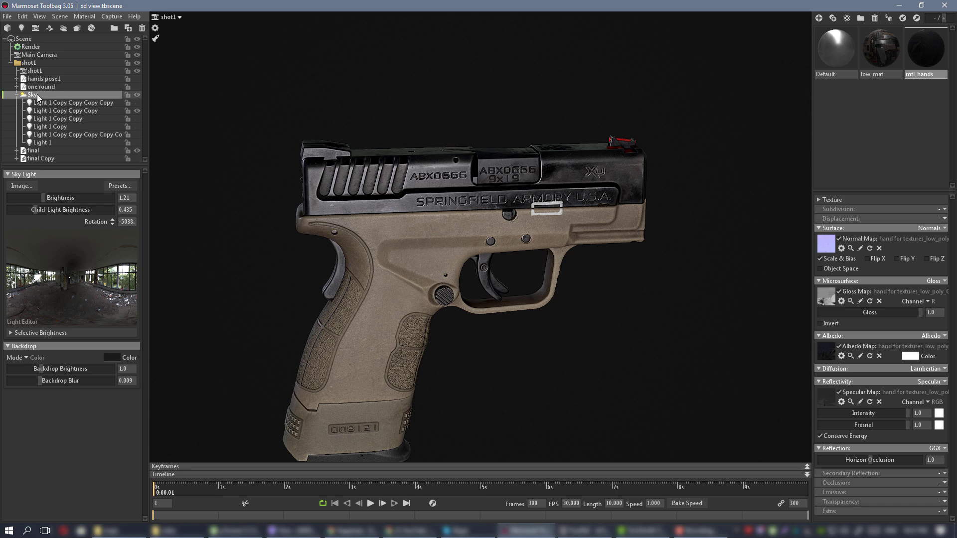
Inspect how the Sky light falls on the pistol from several angles and distances while turning the environment slightly
scroll(420, 141, down, 3)
drag(420, 140, 406, 176)
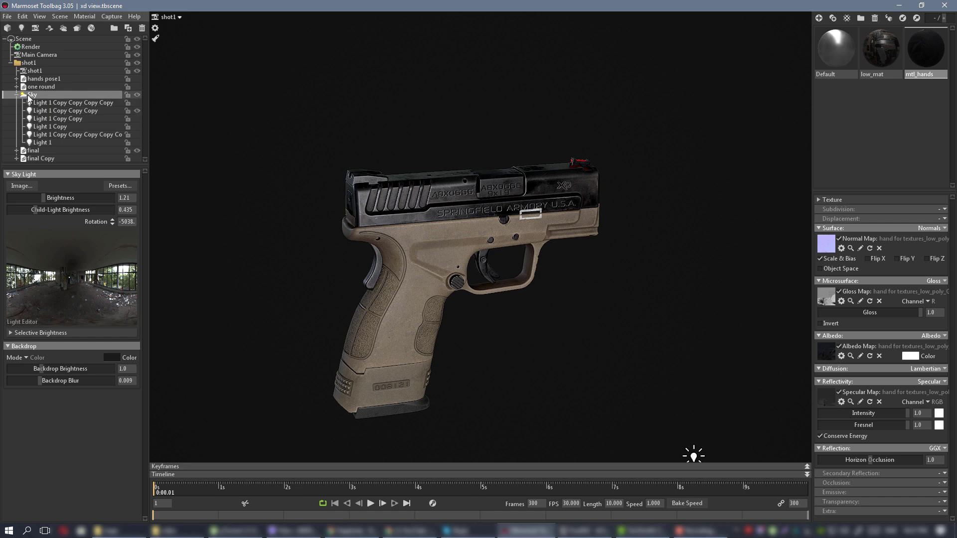
drag(263, 95, 472, 163)
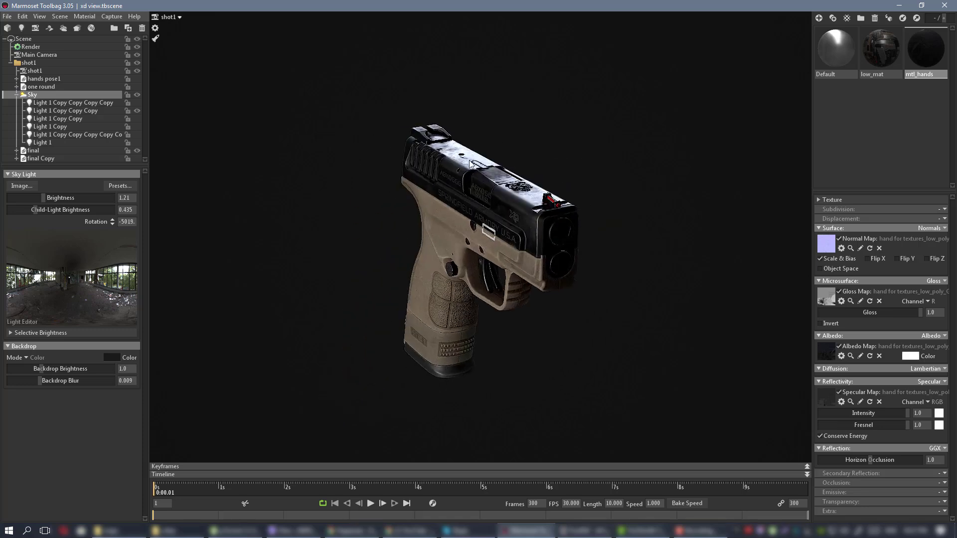
scroll(533, 175, down, 8)
shift+drag(500, 194, 479, 196)
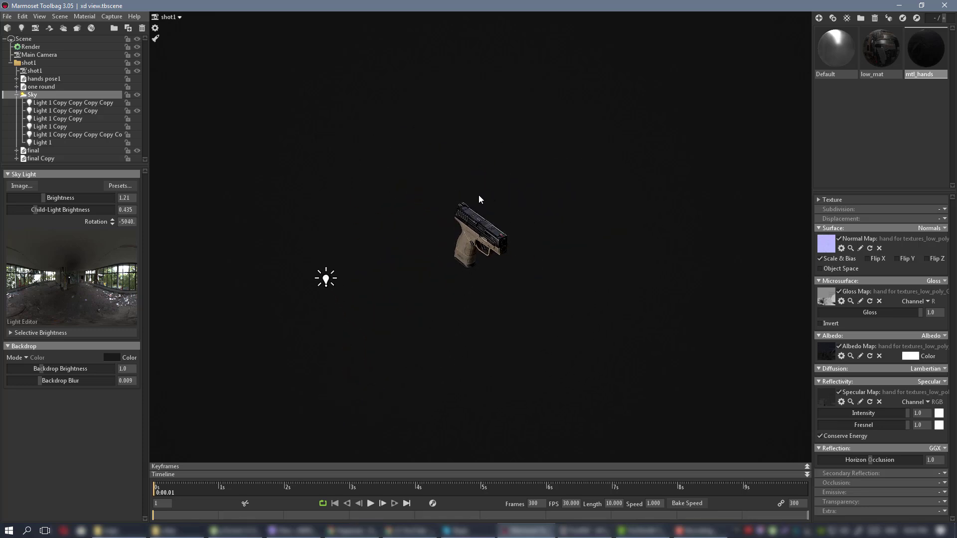
scroll(478, 200, up, 8)
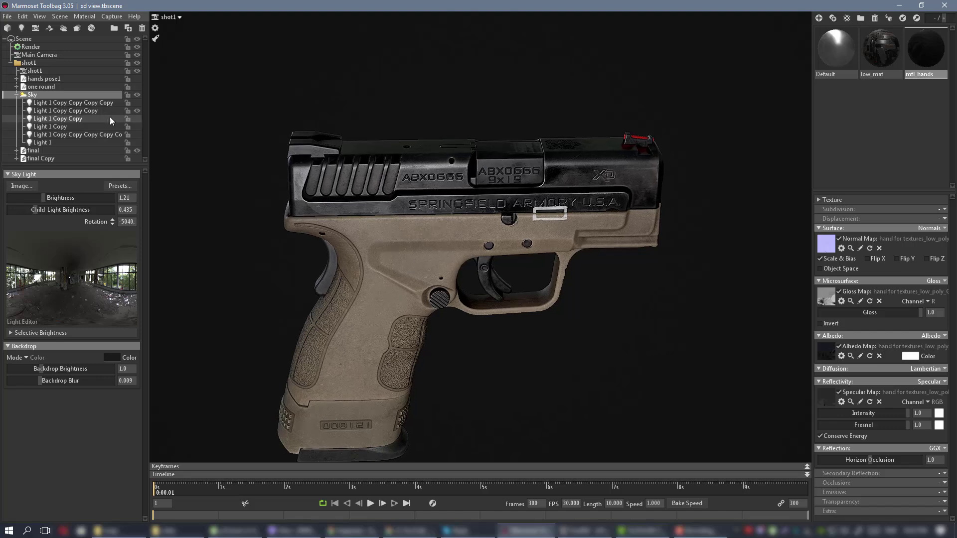
Move all six Light 1 lights out of Sky and directly into the shot1 folder
click(49, 103)
shift+click(32, 143)
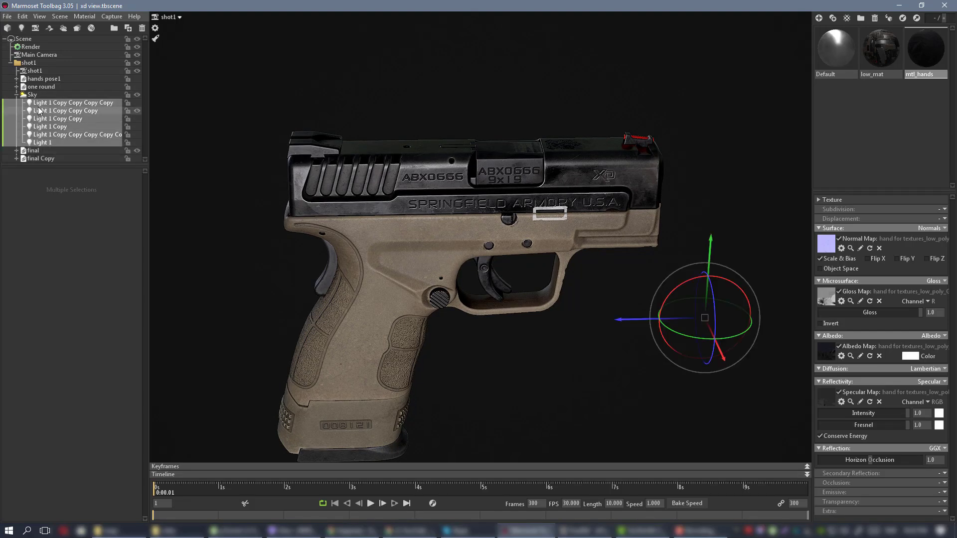
drag(29, 100, 11, 99)
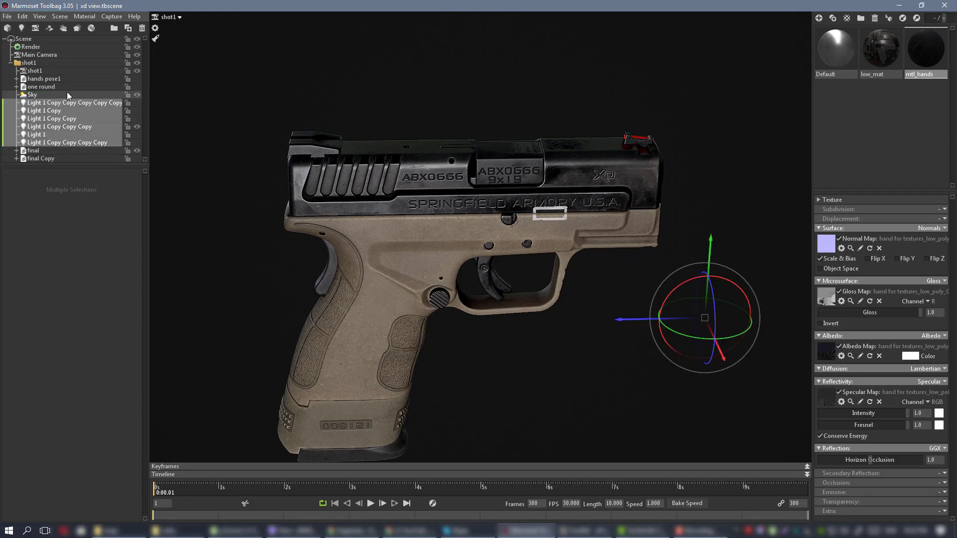
click(341, 94)
Hide the Light 1 Copy Copy Copy light and rotate the sky environment around the pistol to about -5240 degrees
scroll(521, 139, down, 3)
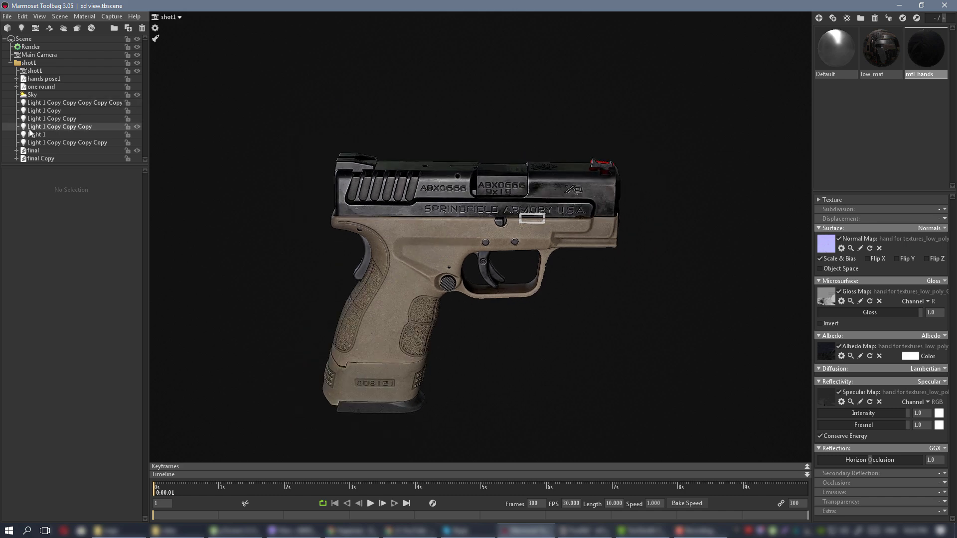
click(137, 126)
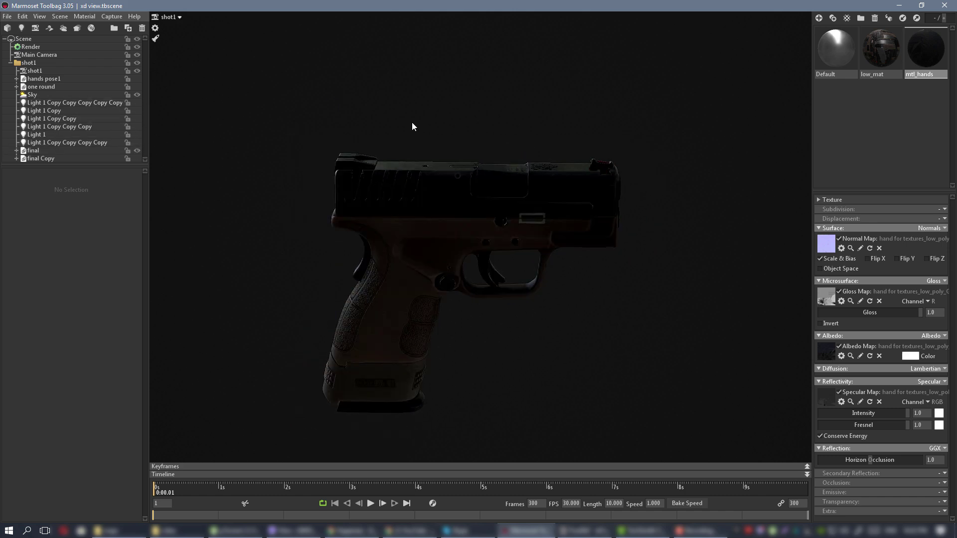
drag(411, 126, 391, 196)
drag(586, 246, 486, 179)
scroll(486, 179, up, 3)
scroll(465, 175, down, 2)
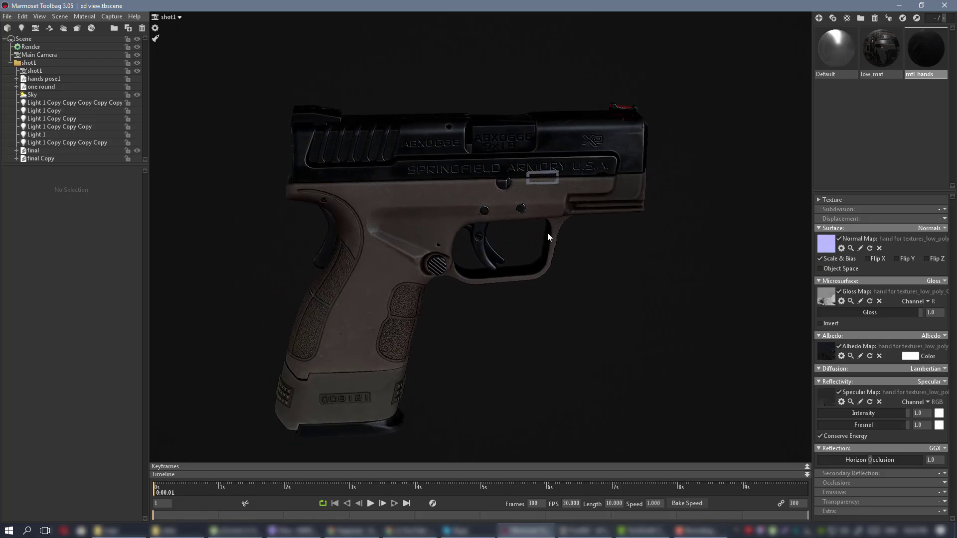
drag(547, 233, 576, 223)
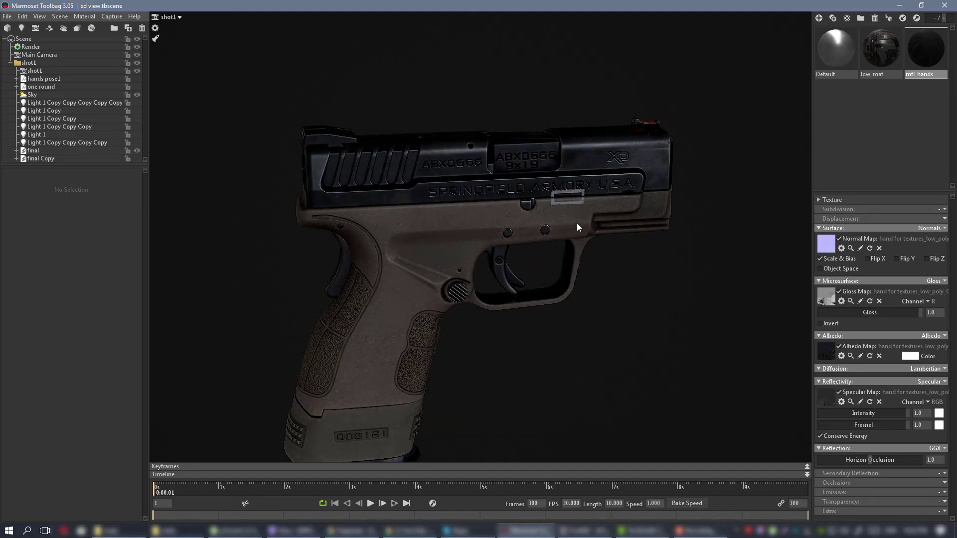
Set the Sky light's brightness to 0.789
click(44, 94)
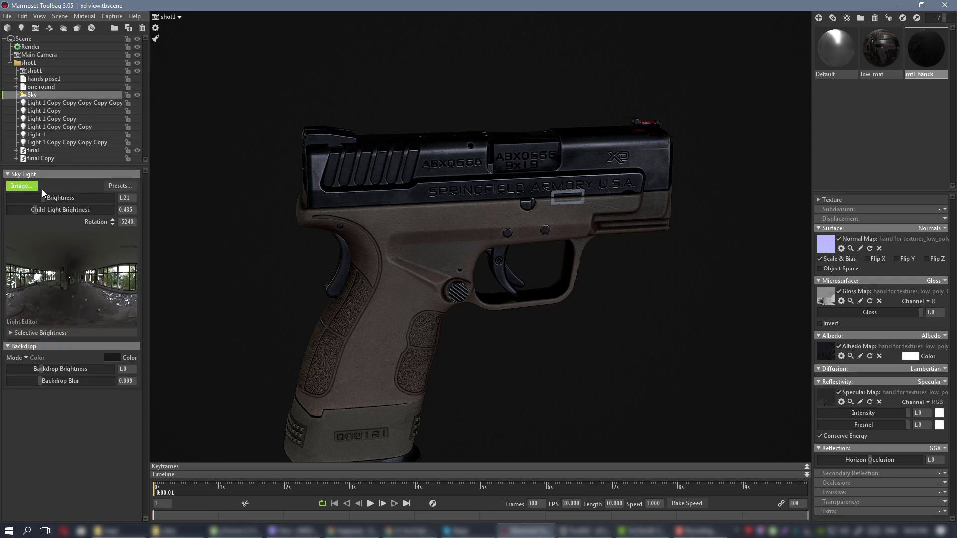
drag(44, 197, 40, 198)
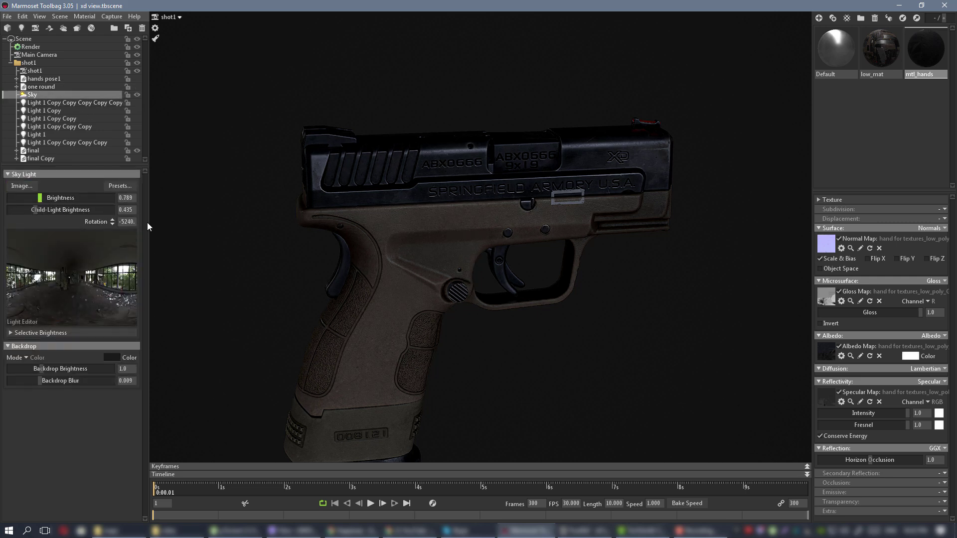
drag(414, 253, 435, 257)
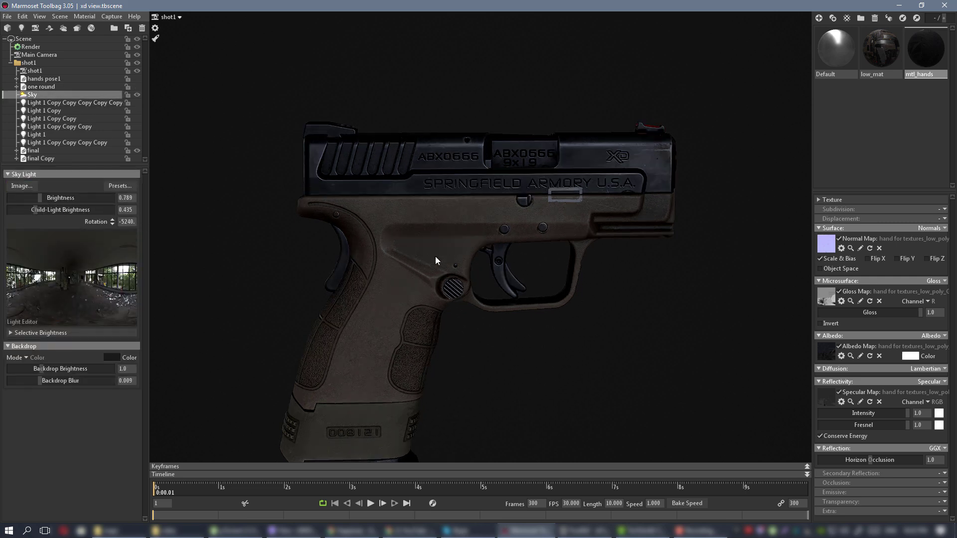
Try the Garage preset on the Sky light and rotate the environment to about -5385 degrees
click(115, 187)
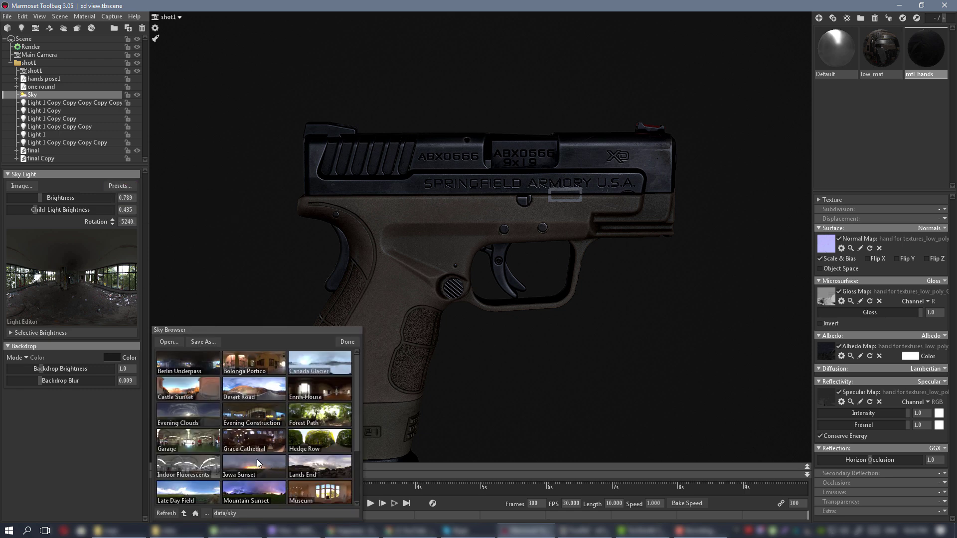
scroll(292, 423, down, 3)
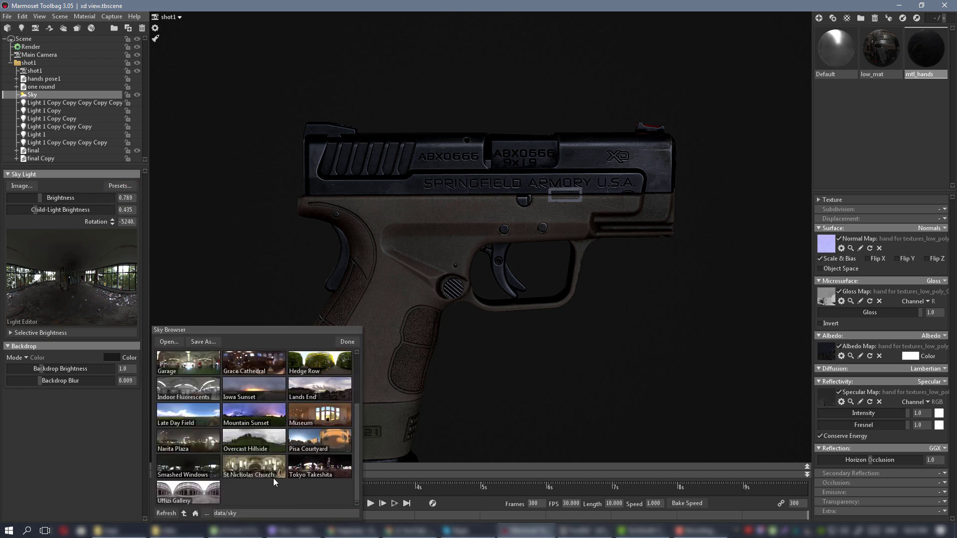
scroll(270, 464, up, 3)
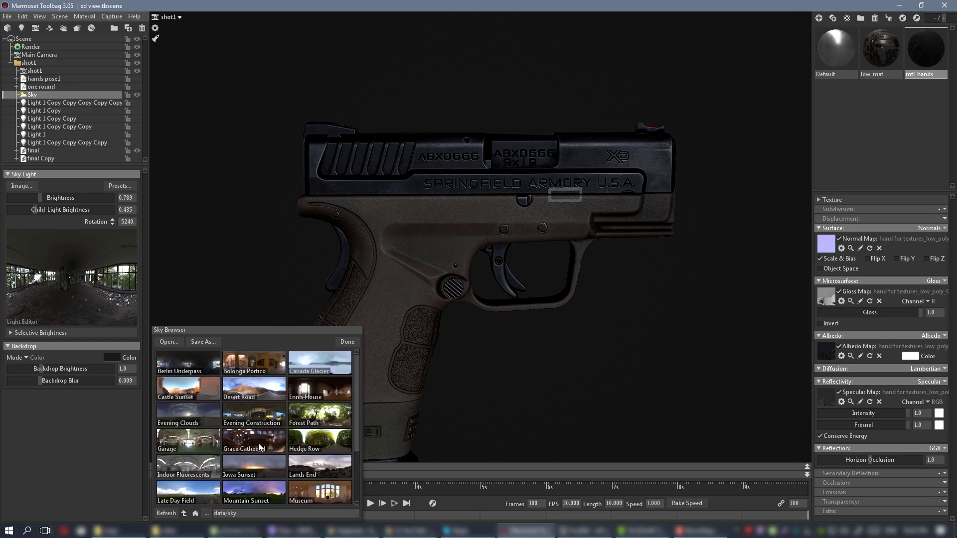
click(259, 447)
drag(591, 325, 486, 313)
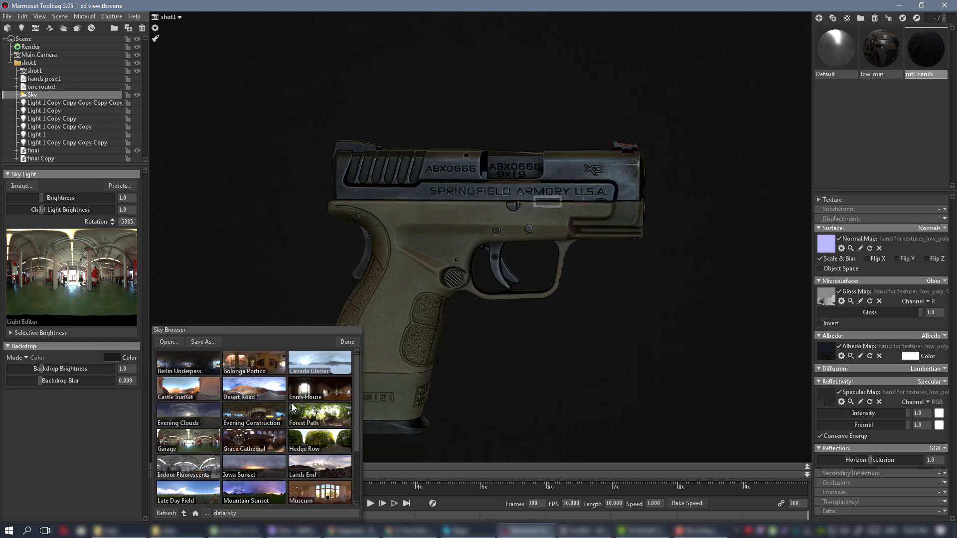
Apply the Indoor Fluorescents sky preset and rotate the environment to about -5489 degrees, leaving the Sky Browser closed
scroll(270, 404, down, 2)
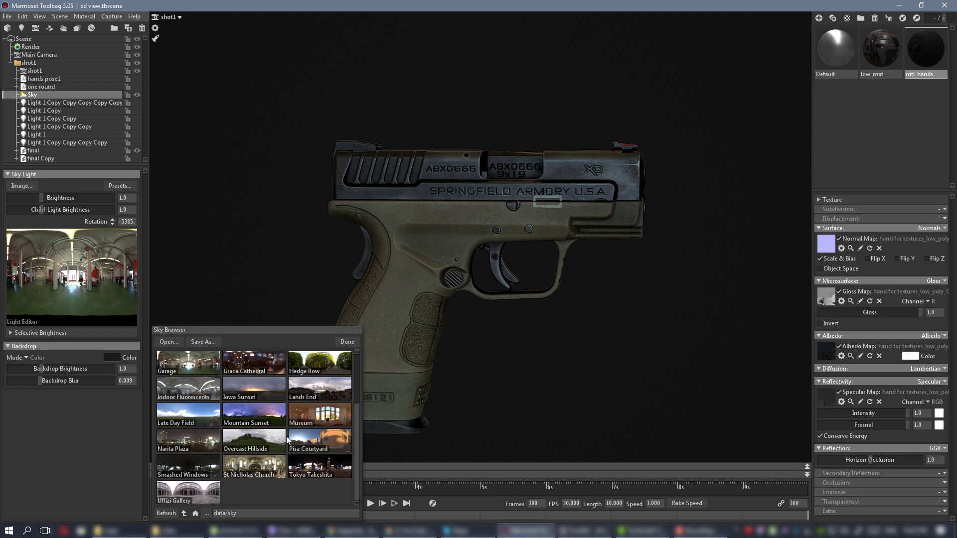
scroll(286, 436, up, 1)
click(203, 417)
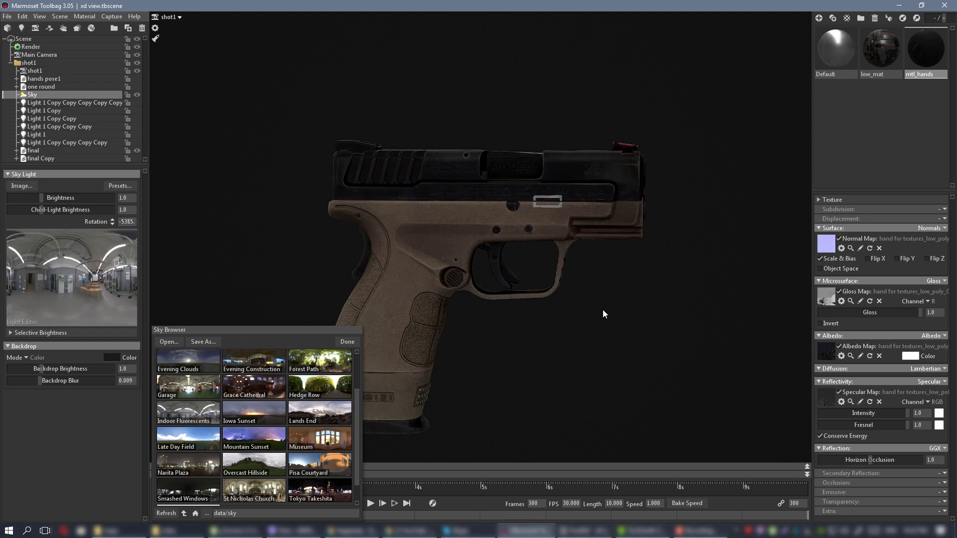
drag(604, 301, 296, 188)
scroll(543, 272, up, 3)
scroll(531, 241, up, 3)
scroll(540, 240, down, 5)
scroll(466, 242, up, 3)
click(349, 342)
Lower the Sky light's brightness to 0.604, checking the pistol from both ends
drag(46, 198, 35, 198)
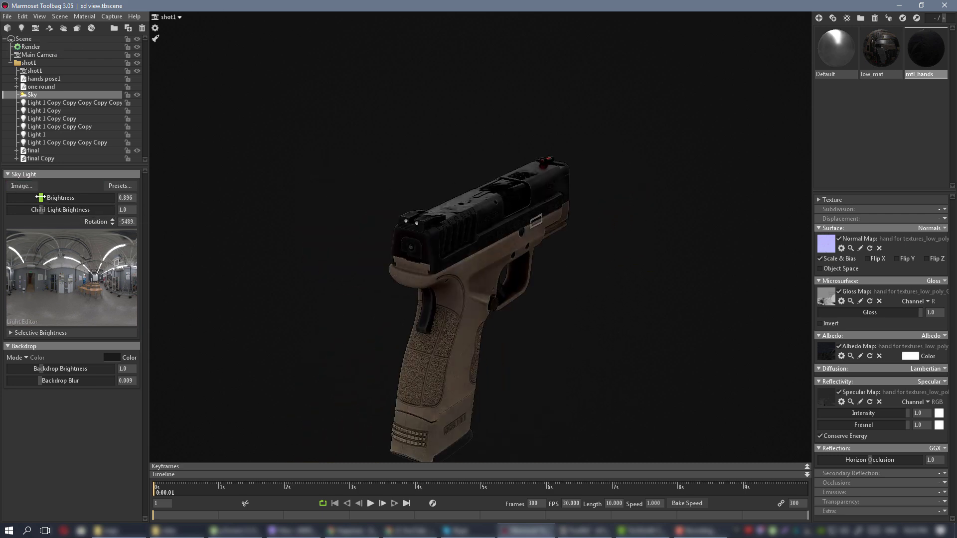
drag(369, 199, 283, 220)
drag(36, 198, 38, 198)
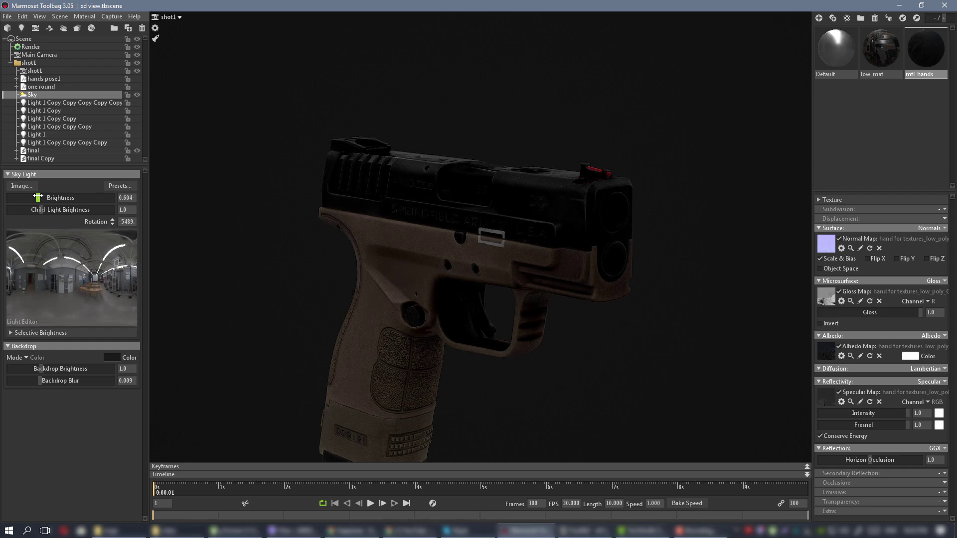
drag(555, 235, 340, 158)
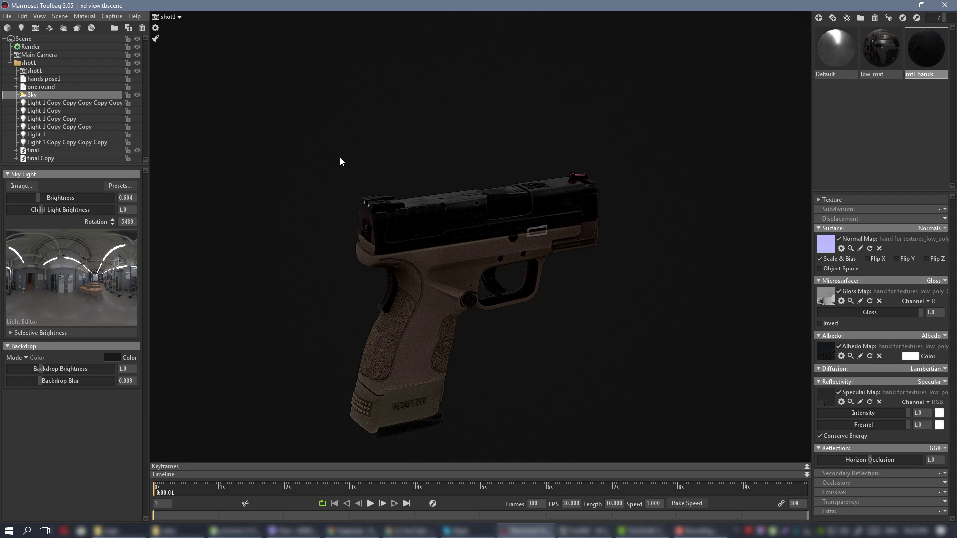
Make the Light 1 Copy light visible and move it farther out to the side beyond the pistol's muzzle
click(136, 102)
click(137, 102)
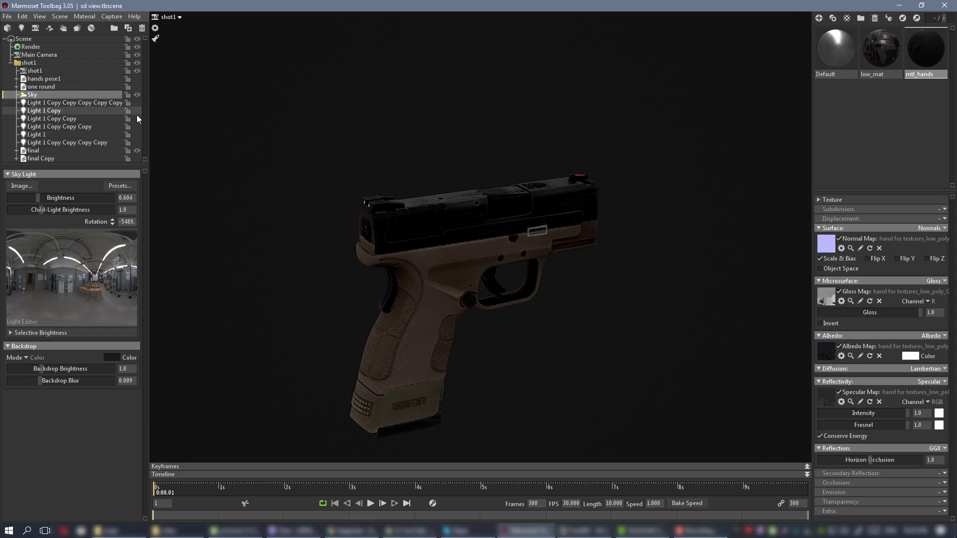
click(137, 110)
drag(433, 136, 530, 205)
click(542, 115)
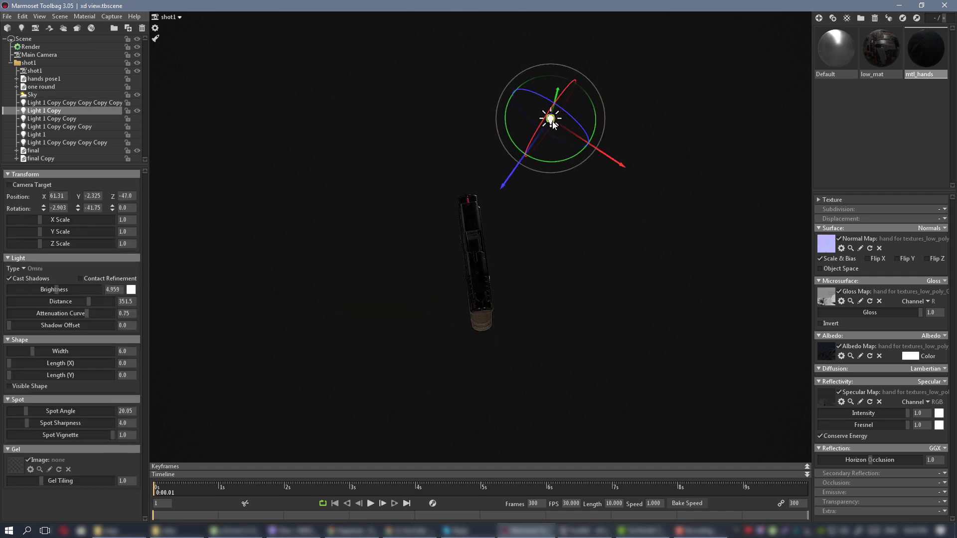
drag(550, 121, 679, 136)
click(529, 193)
drag(529, 193, 453, 195)
right_drag(454, 195, 519, 202)
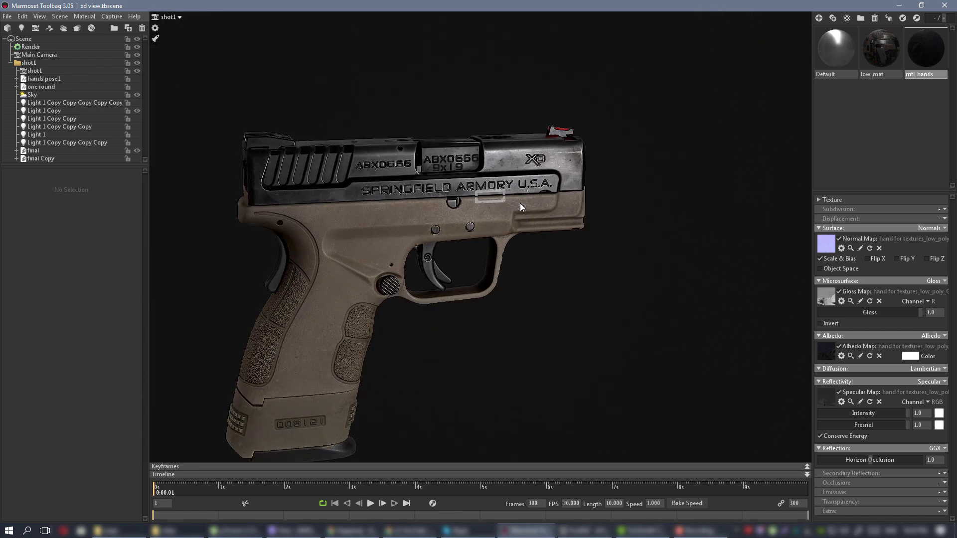
Raise the Light 1 Copy light above the pistol to a Y position of about 29.16, using the full-screen viewport
key(ctrl+space)
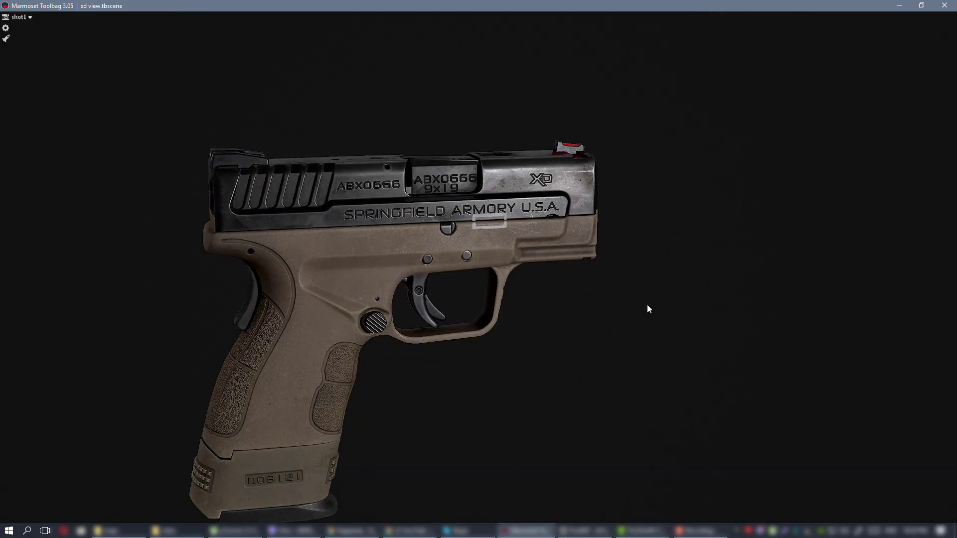
right_drag(647, 309, 611, 274)
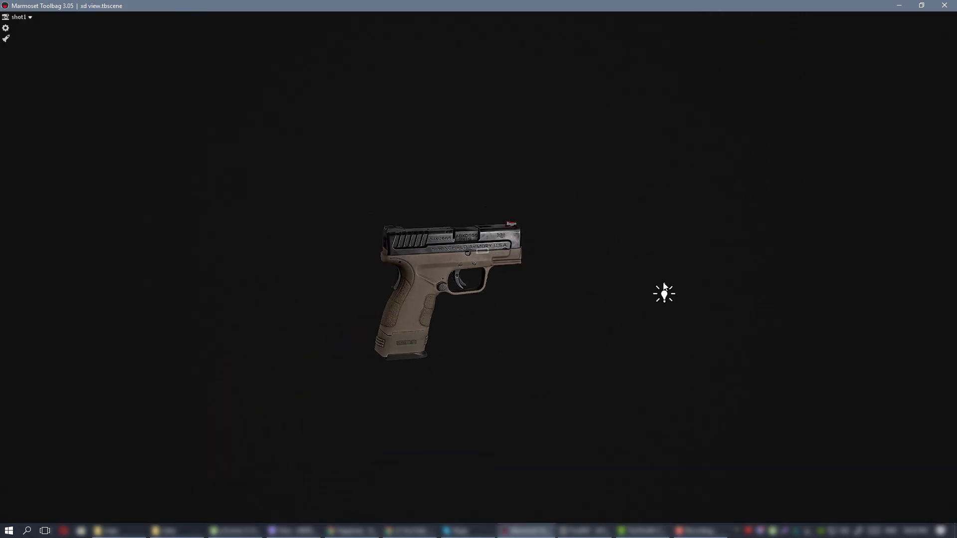
click(663, 293)
drag(674, 221, 656, 140)
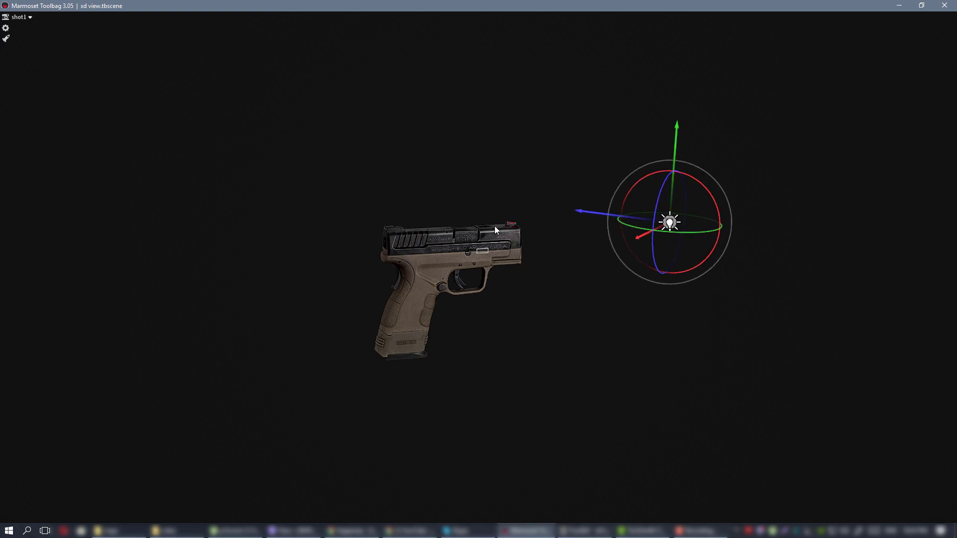
right_drag(494, 226, 516, 223)
key(ctrl+space)
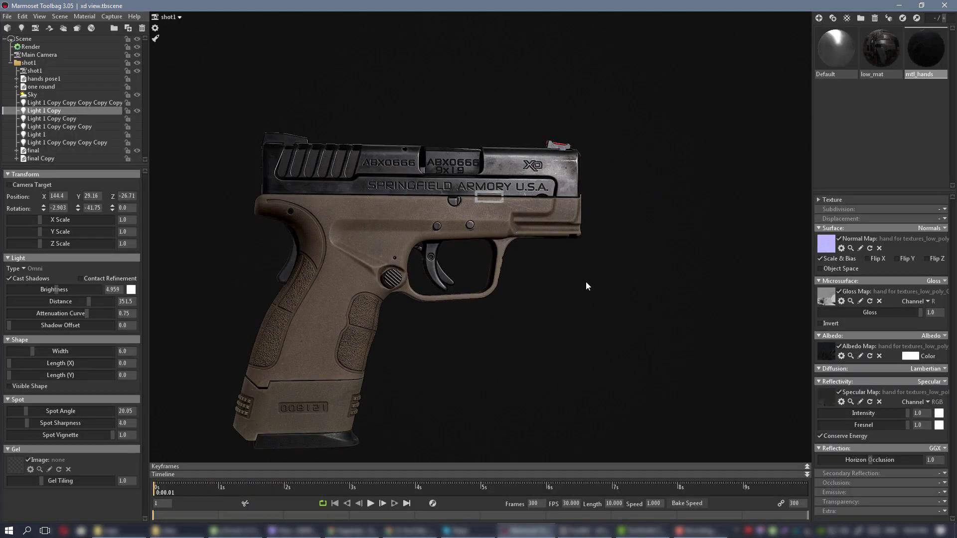
right_drag(585, 282, 545, 250)
drag(546, 250, 506, 217)
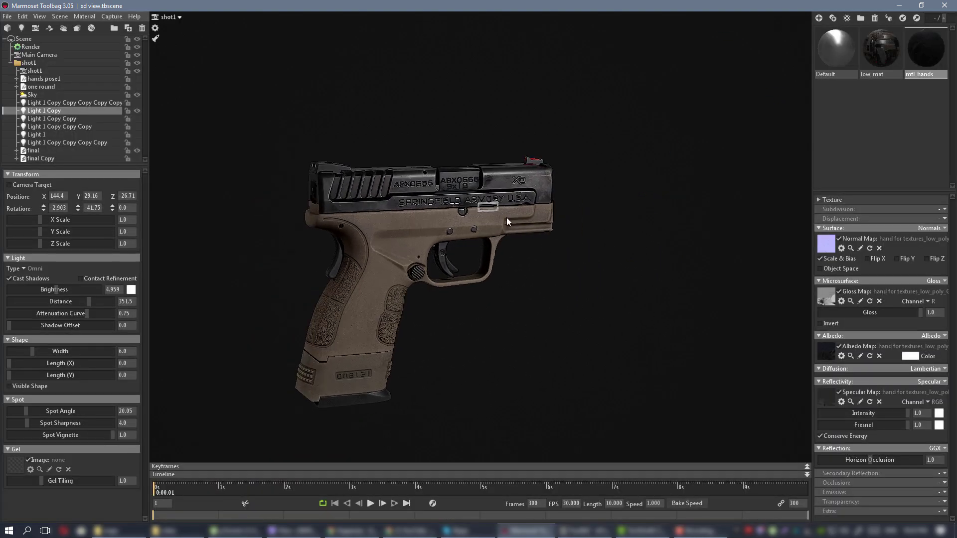
right_drag(506, 217, 536, 239)
middle_drag(438, 210, 467, 222)
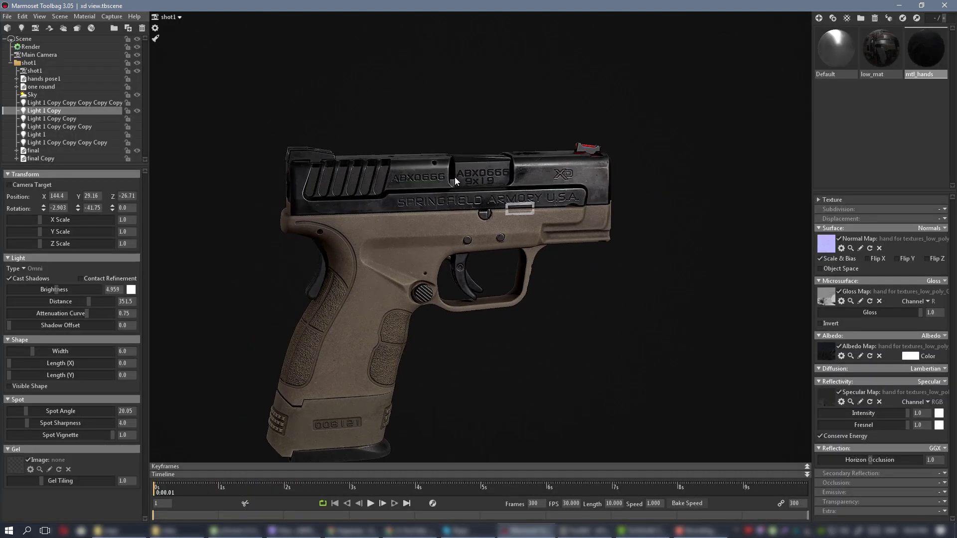
Make the Light 1 Copy Copy light visible and move it above the pistol's rear end, to about X -138, Y 35.82, Z 29.85
right_drag(454, 177, 518, 219)
click(656, 312)
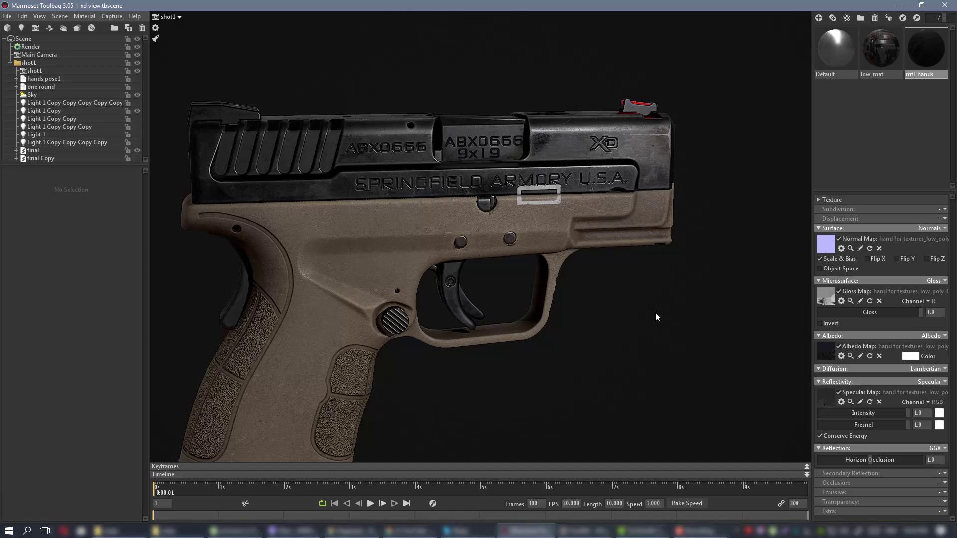
drag(656, 312, 609, 274)
right_drag(608, 274, 524, 253)
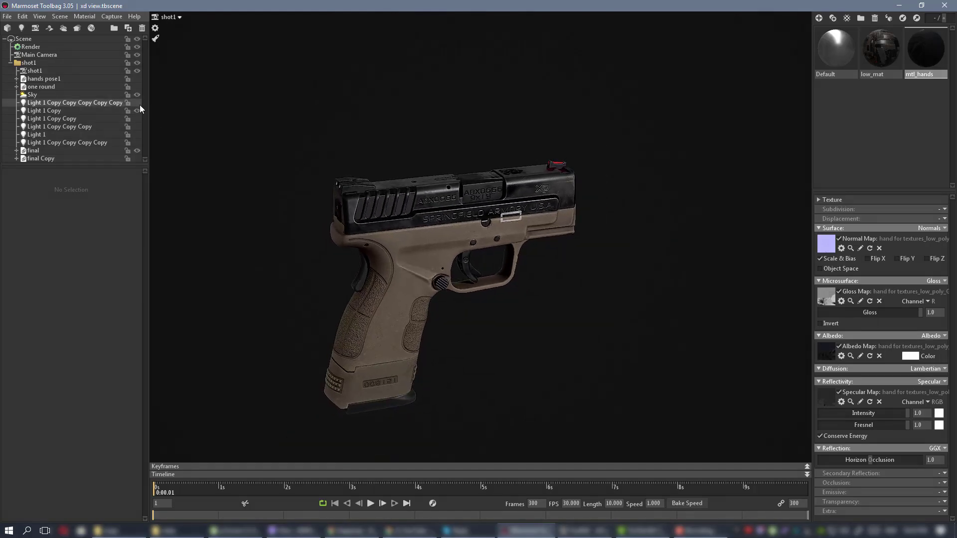
right_drag(577, 250, 497, 230)
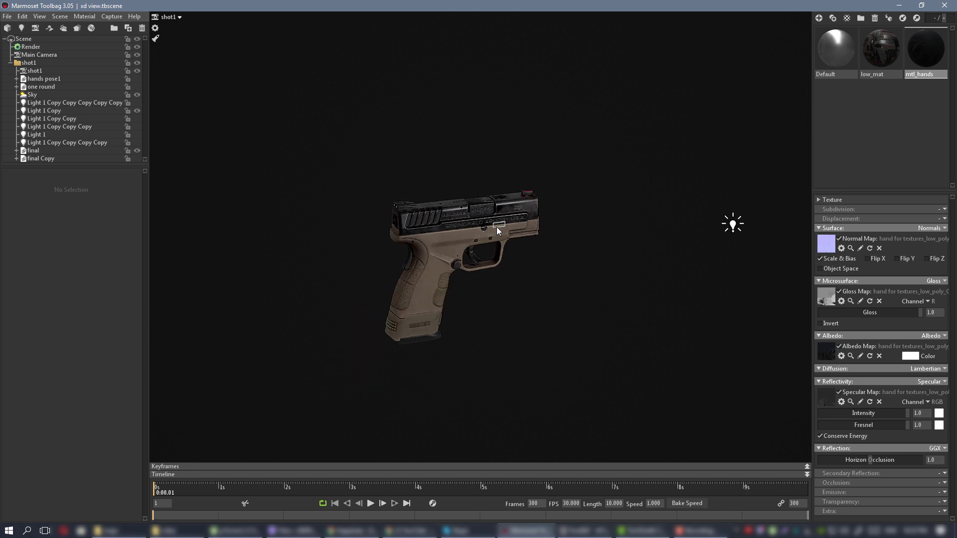
click(136, 119)
click(582, 150)
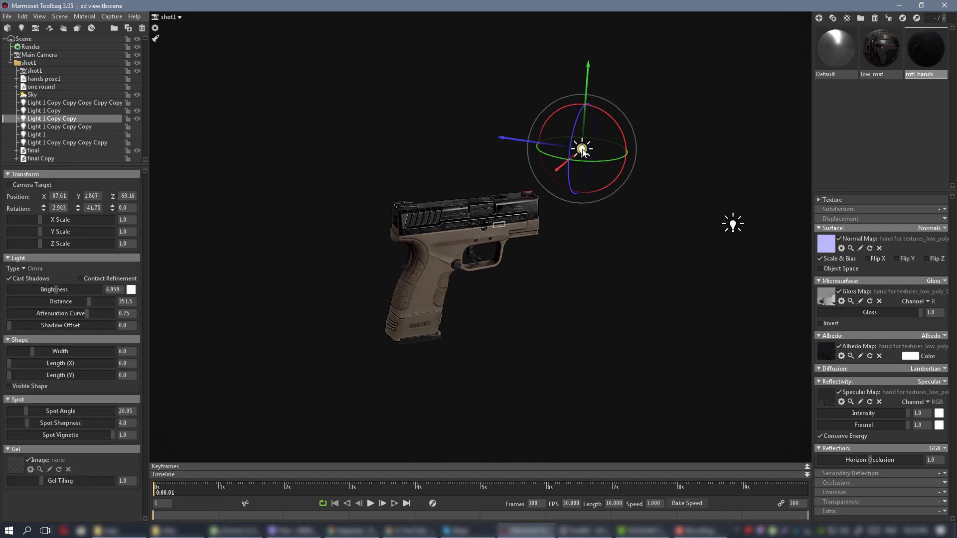
drag(582, 150, 305, 119)
drag(305, 123, 396, 88)
Move the Light 1 Copy Copy light lower and farther behind the pistol's rear, to about X -163.4, Y 5.0, Z 102.7
scroll(713, 235, up, 4)
shift+drag(647, 205, 653, 220)
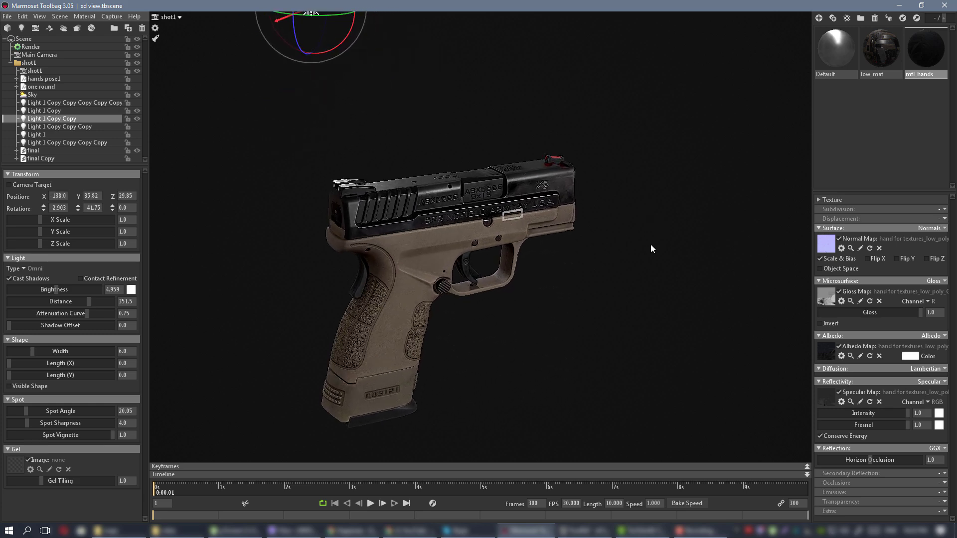
scroll(429, 209, up, 3)
drag(339, 163, 320, 159)
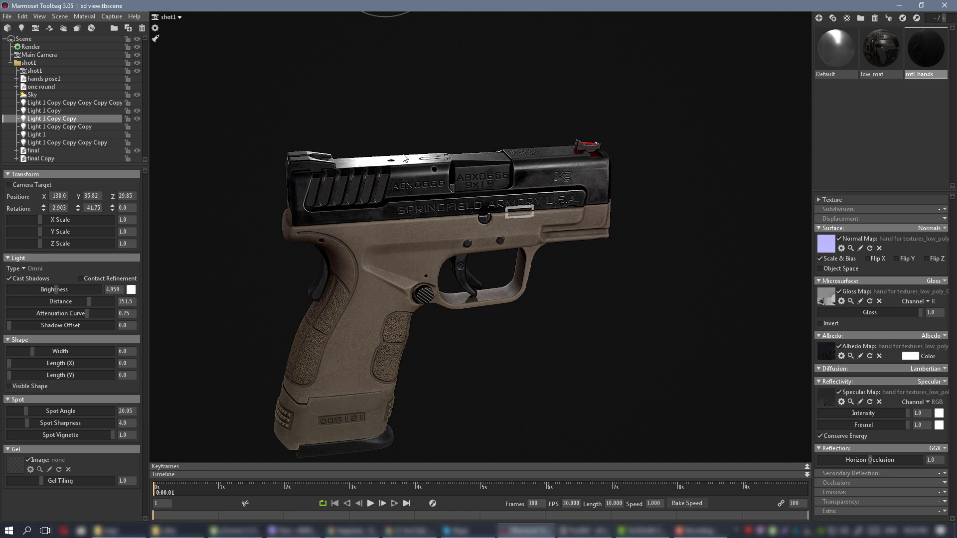
mouse_move(492, 161)
mouse_down()
mouse_move(478, 147)
mouse_move(491, 151)
mouse_up()
scroll(491, 151, down, 2)
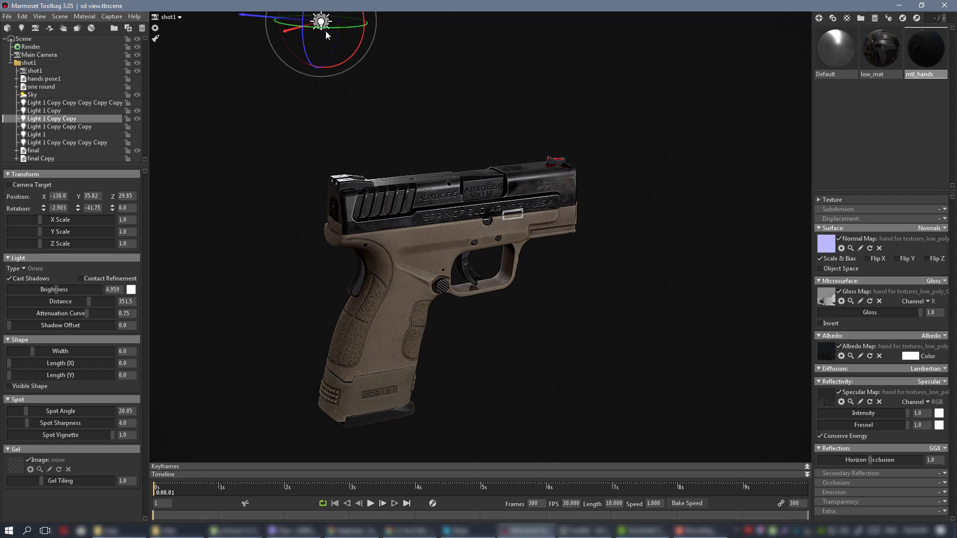
drag(321, 21, 127, 113)
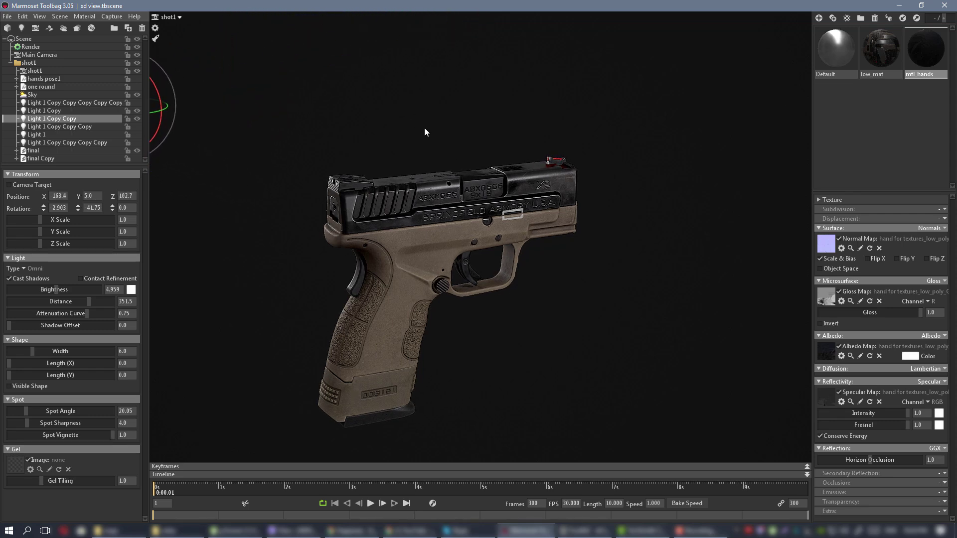
key(ctrl+space)
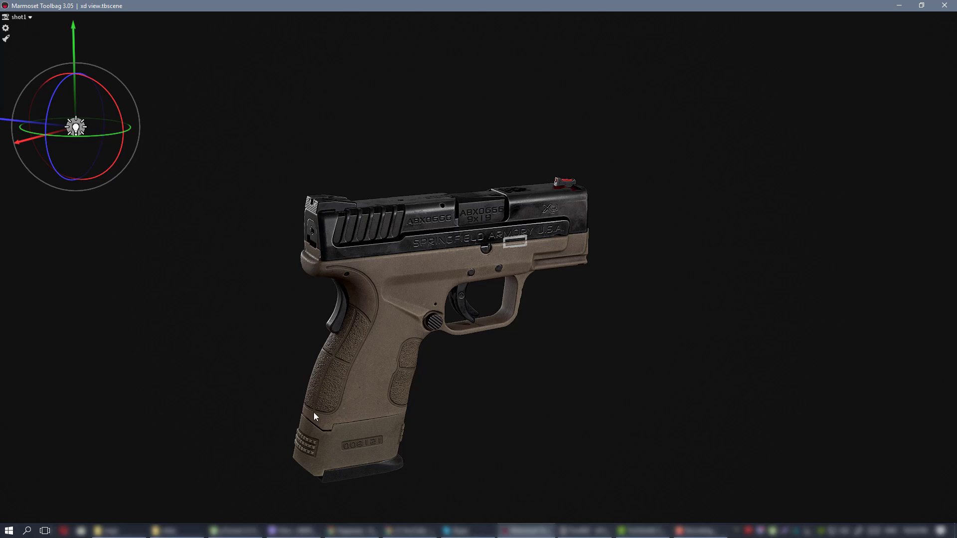
key(ctrl+space)
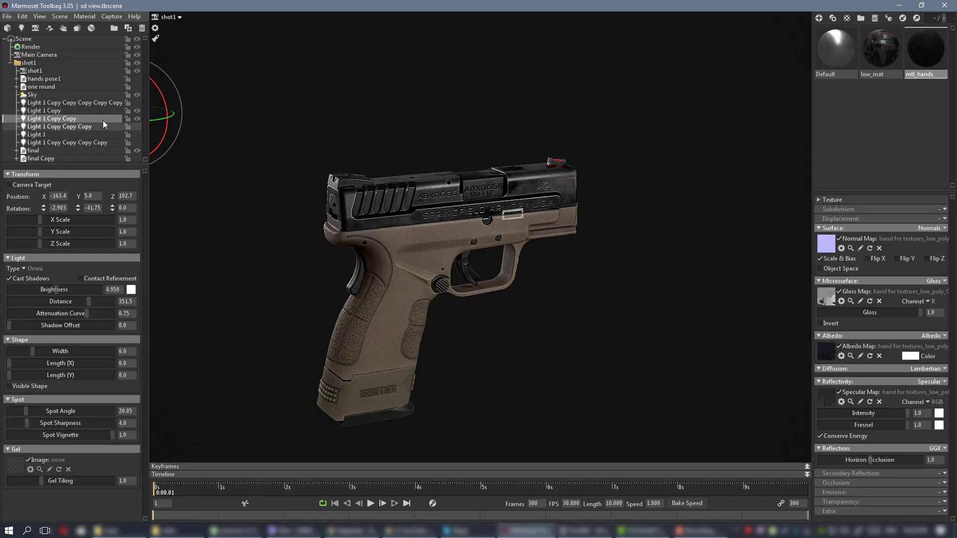
Toggle the Light 1 Copy Copy light's visibility to compare the pistol with and without it, leaving it visible
click(137, 119)
click(136, 120)
click(136, 119)
click(136, 119)
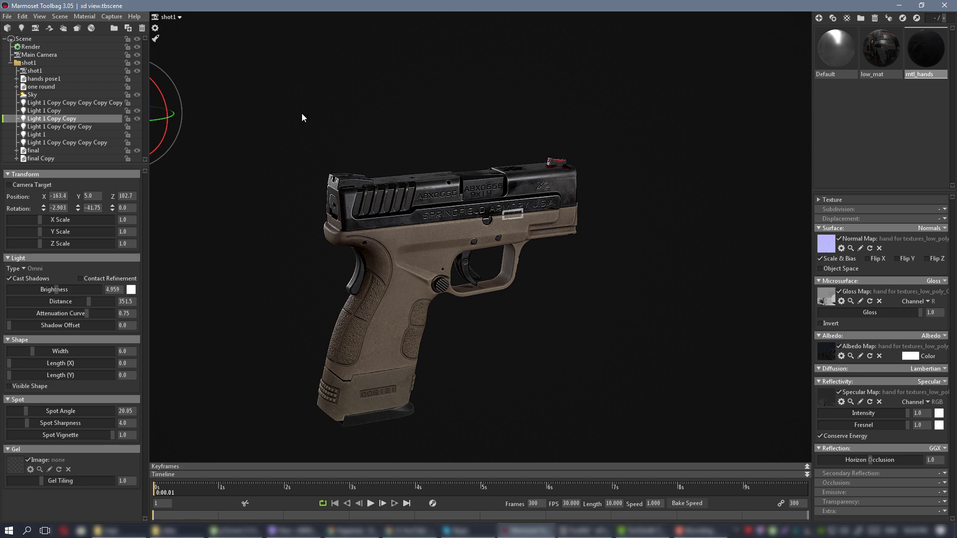
Examine the lighting on the pistol's slide, rear sight and grip at several distances in the full-screen viewport
key(ctrl+space)
scroll(454, 153, up, 3)
alt+drag(423, 107, 498, 159)
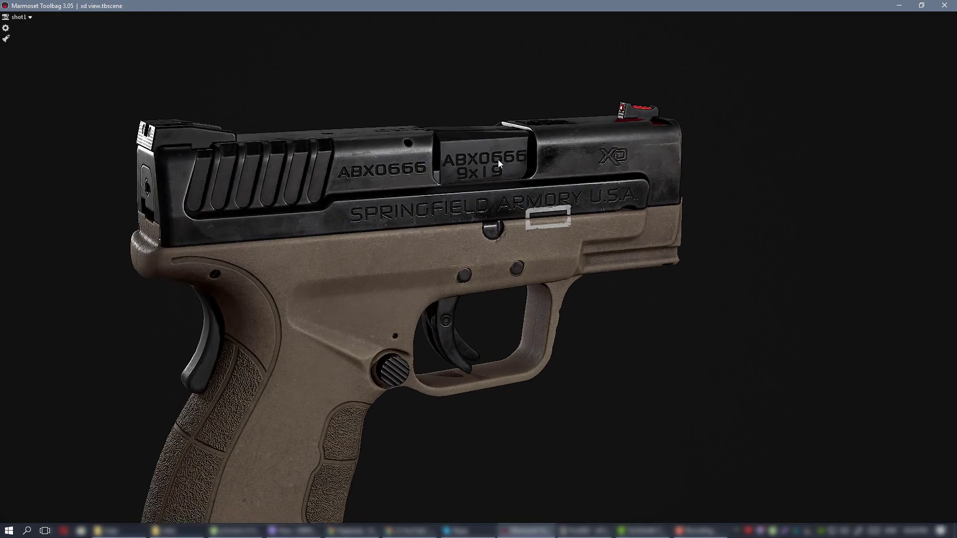
scroll(401, 175, down, 5)
scroll(414, 121, up, 2)
scroll(414, 121, up, 4)
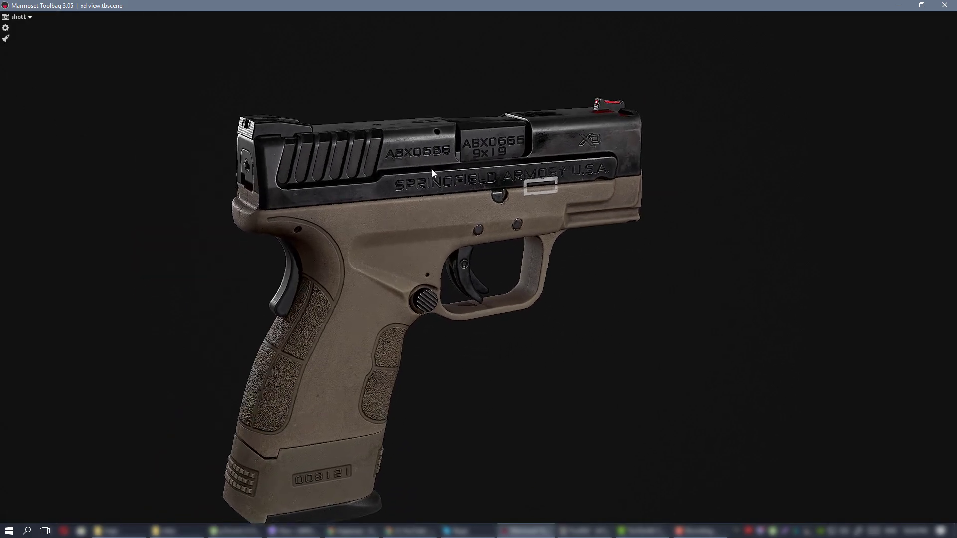
alt+middle_drag(462, 159, 474, 148)
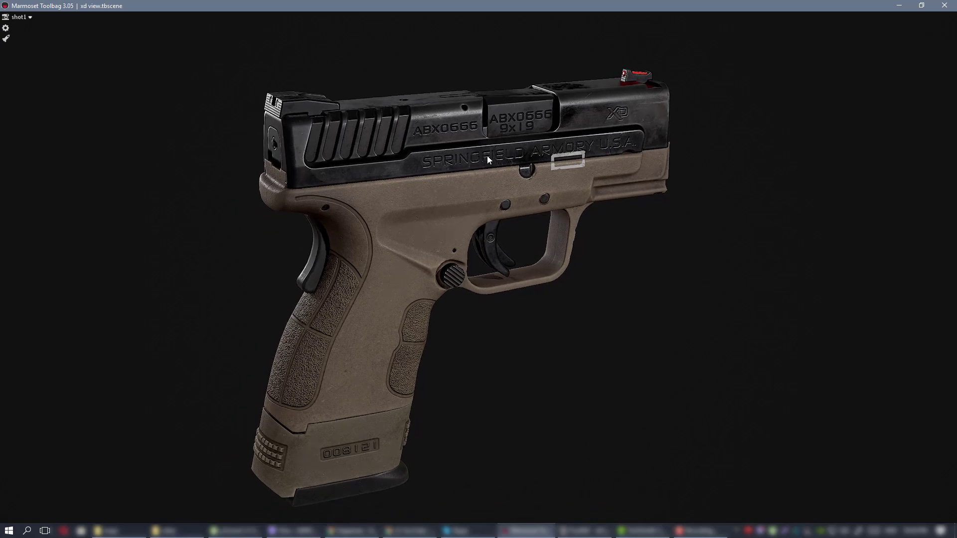
mouse_move(487, 156)
alt+mouse_down()
mouse_move(492, 169)
mouse_move(443, 169)
mouse_move(473, 162)
mouse_move(450, 156)
mouse_move(470, 156)
alt+mouse_up()
scroll(467, 158, down, 1)
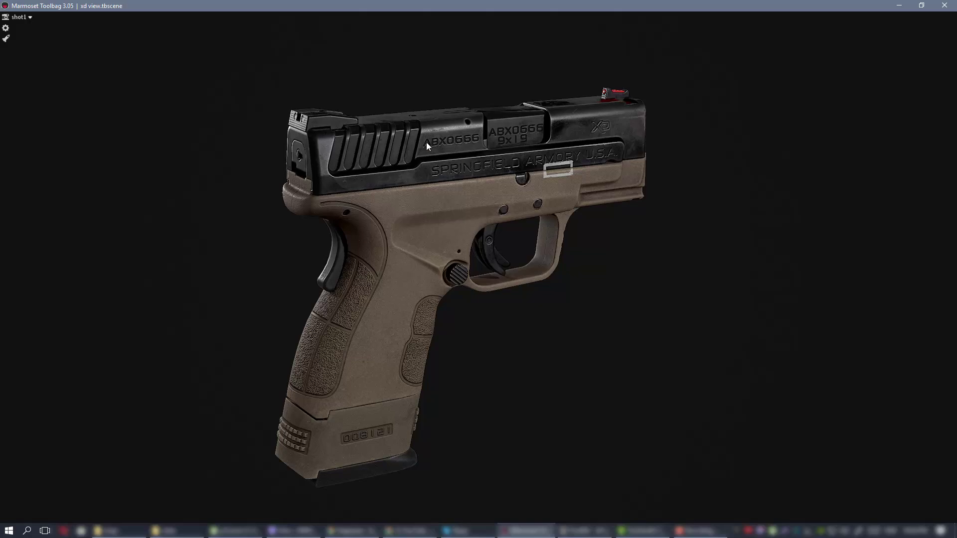
key(ctrl+space)
Toggle the Sky, Light 1 Copy and Light 1 Copy Copy lights off and on individually to compare each one's contribution
click(138, 95)
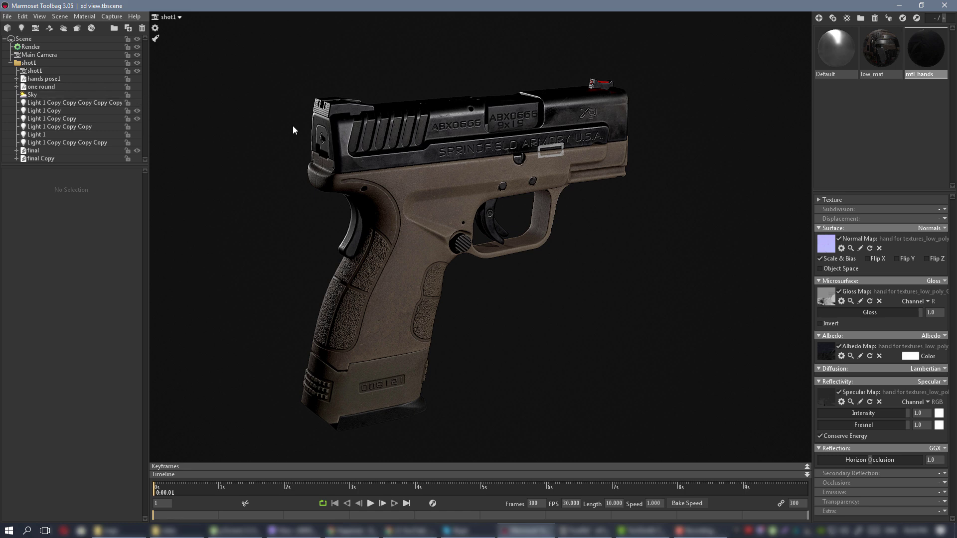
click(136, 95)
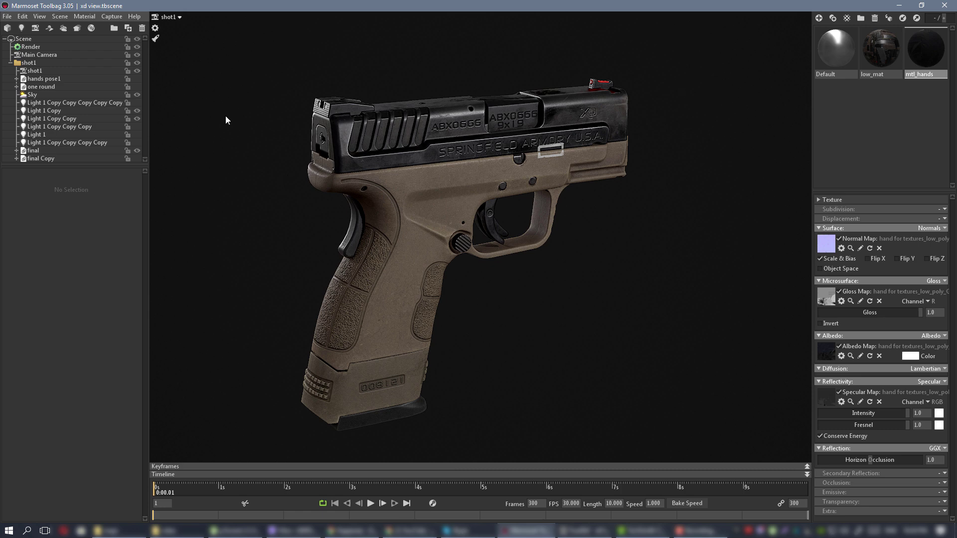
click(136, 111)
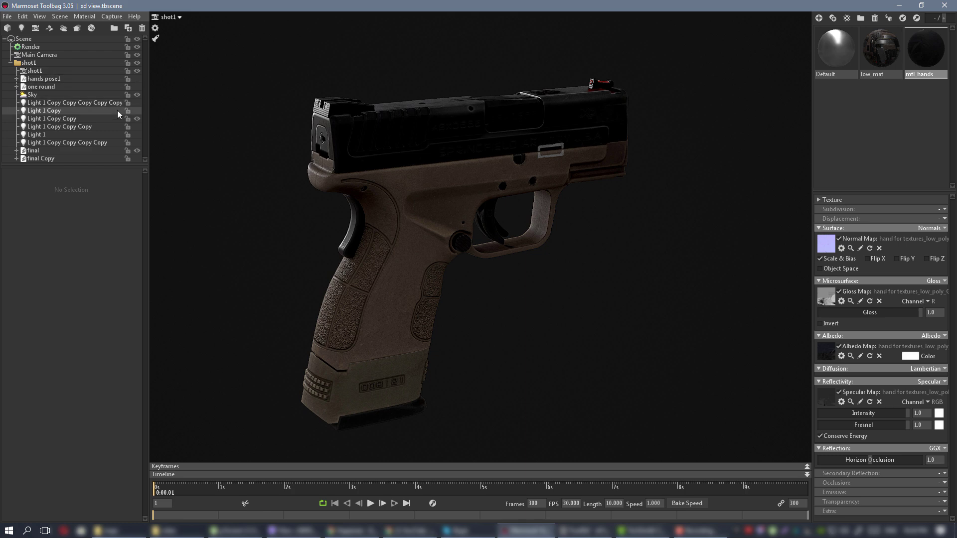
click(136, 111)
click(137, 119)
click(136, 118)
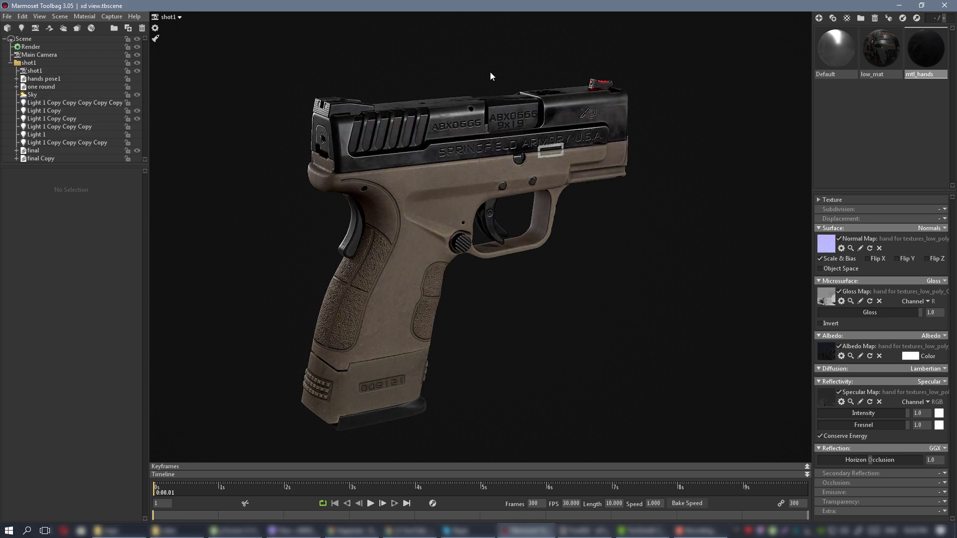
Check how highlights fall across the pistol's slide and frame from slightly different camera angles
drag(499, 79, 498, 121)
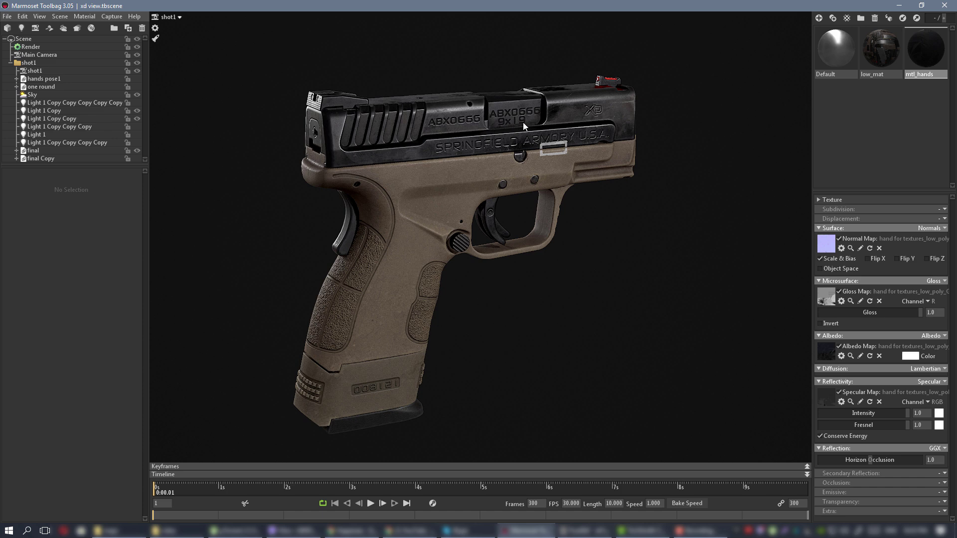
drag(491, 124, 492, 130)
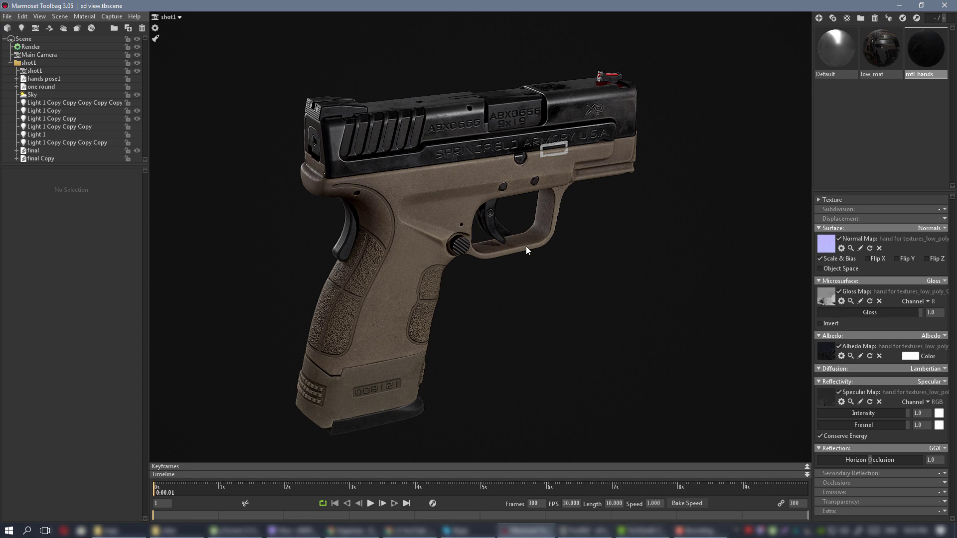
mouse_move(527, 249)
mouse_down()
mouse_move(606, 253)
mouse_move(522, 238)
mouse_up()
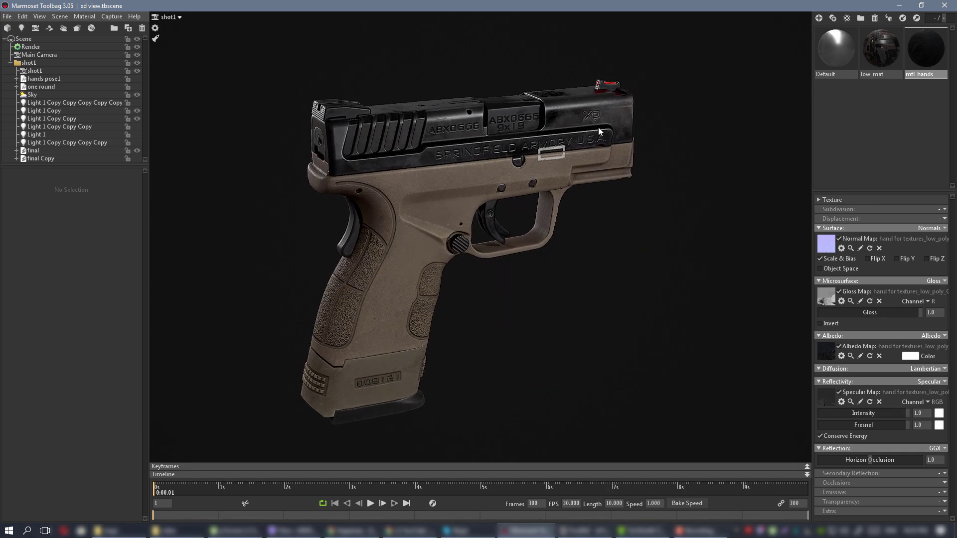
drag(567, 206, 594, 218)
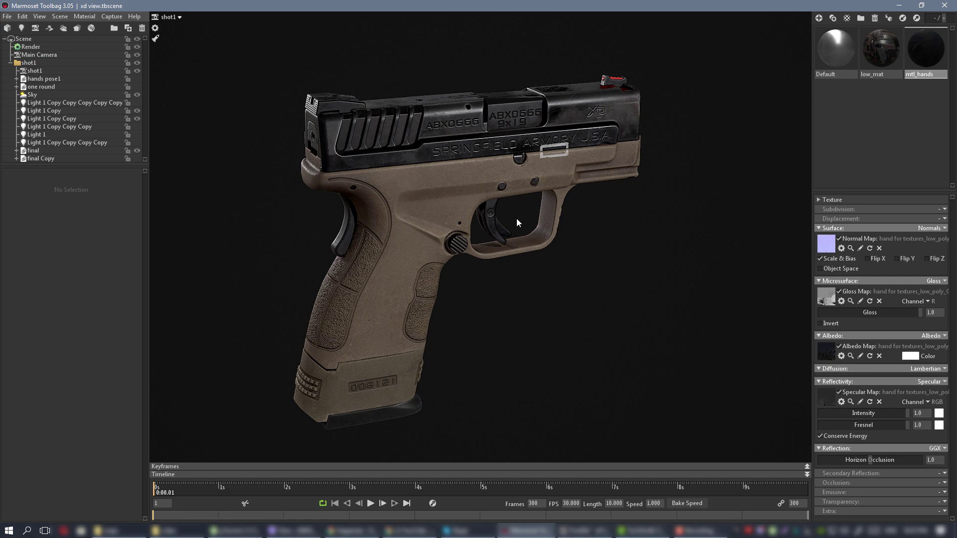
drag(517, 220, 537, 216)
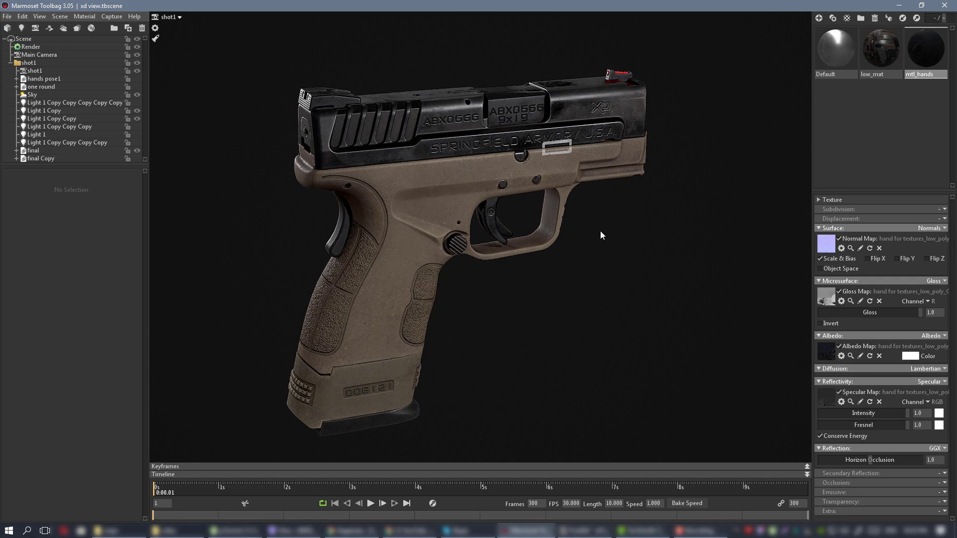
drag(601, 234, 563, 218)
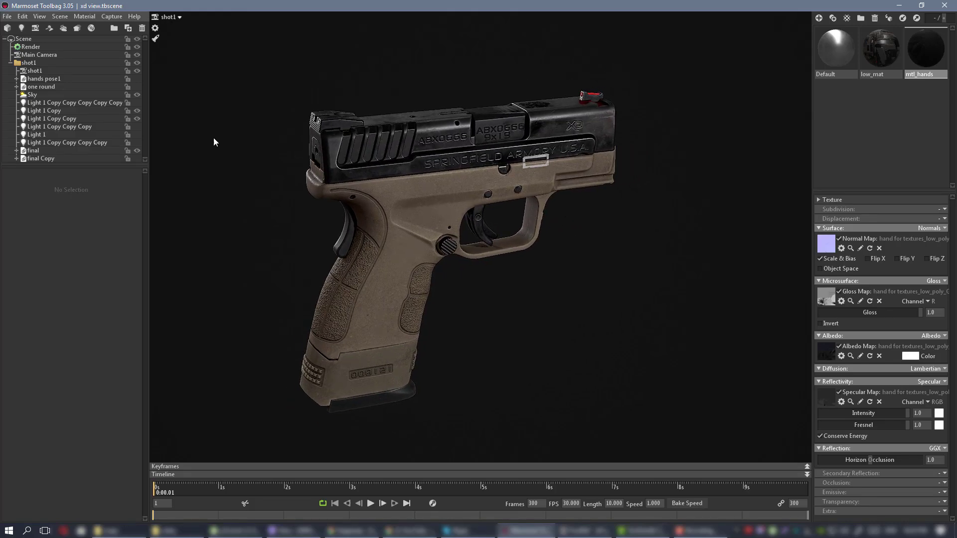
Make the final Copy pistol visible and lower it to a Y position of about -45.77
click(137, 94)
click(138, 159)
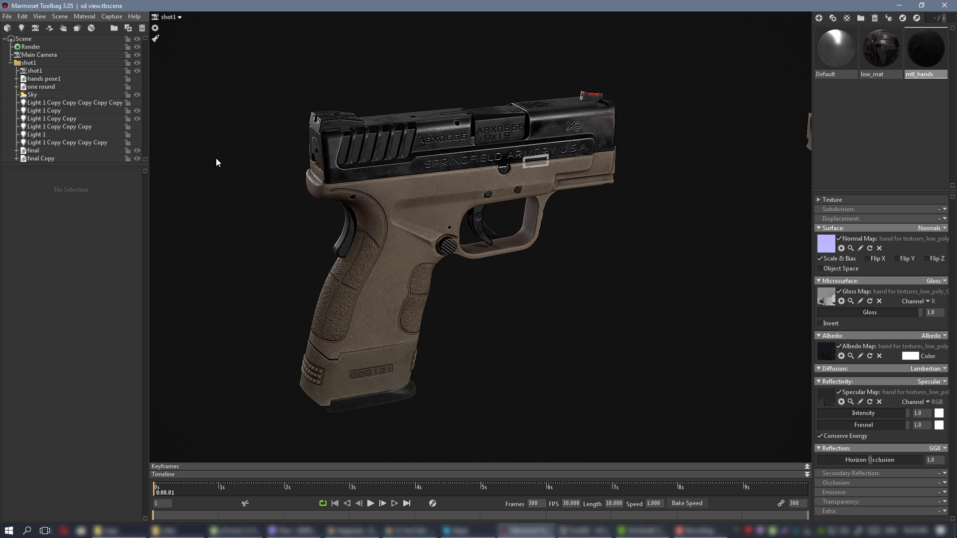
scroll(531, 187, down, 4)
middle_drag(474, 157, 369, 156)
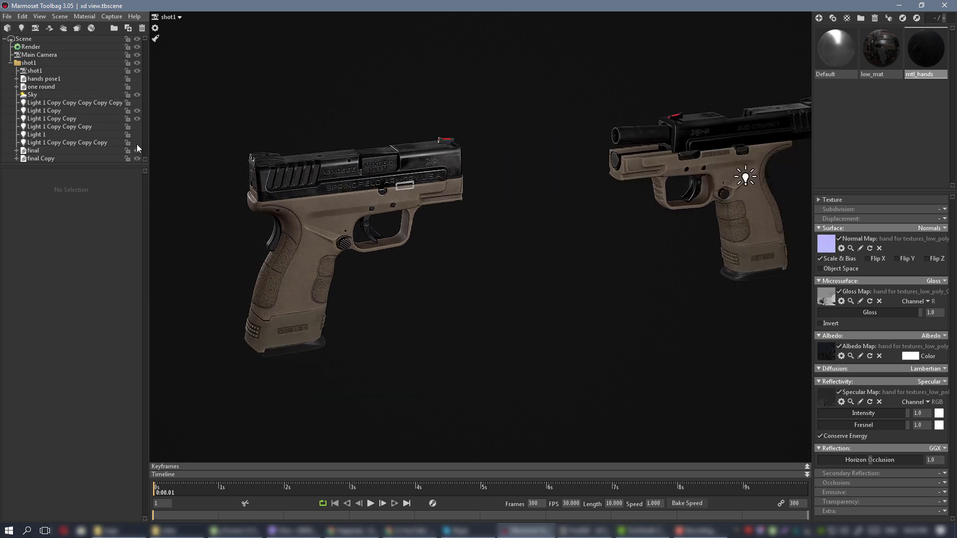
click(42, 157)
scroll(640, 204, down, 2)
drag(602, 85, 601, 187)
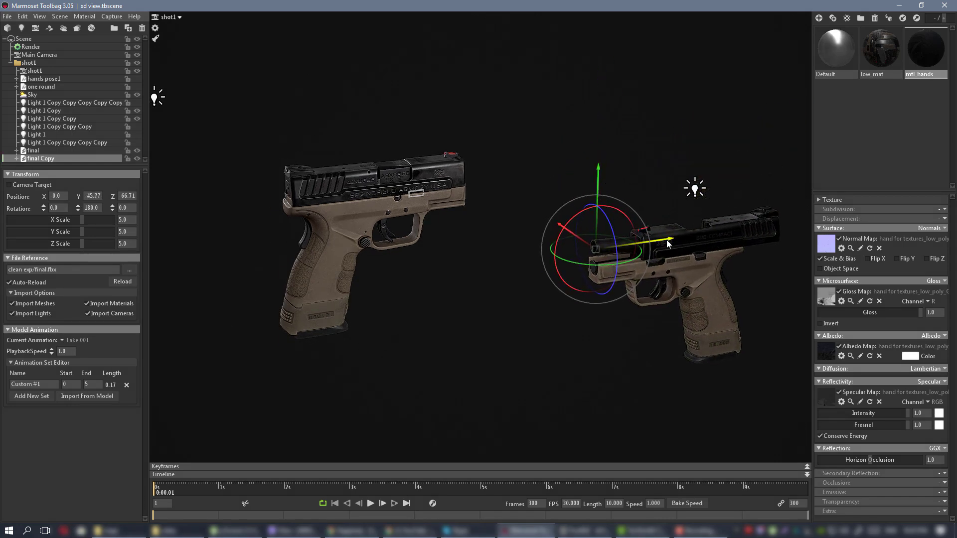
Move the final Copy pistol closer to the first pistol and arrange the view so both fill the shot
drag(668, 241, 507, 191)
scroll(507, 192, up, 3)
drag(537, 274, 505, 268)
click(548, 189)
drag(549, 189, 549, 159)
key(Tab)
key(ctrl+space)
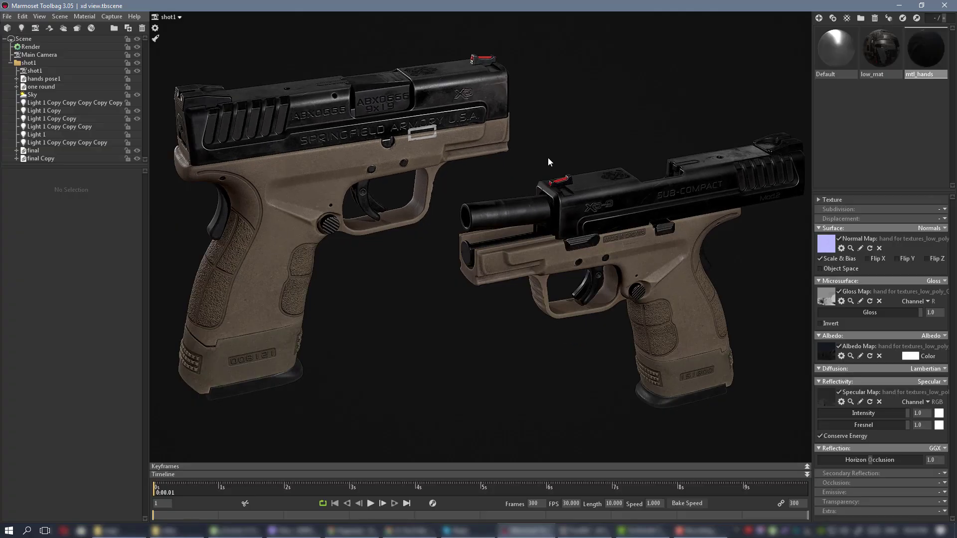
Enable Safe Frame for the shot1 camera and reframe both pistols inside it using the full-screen viewport
click(35, 71)
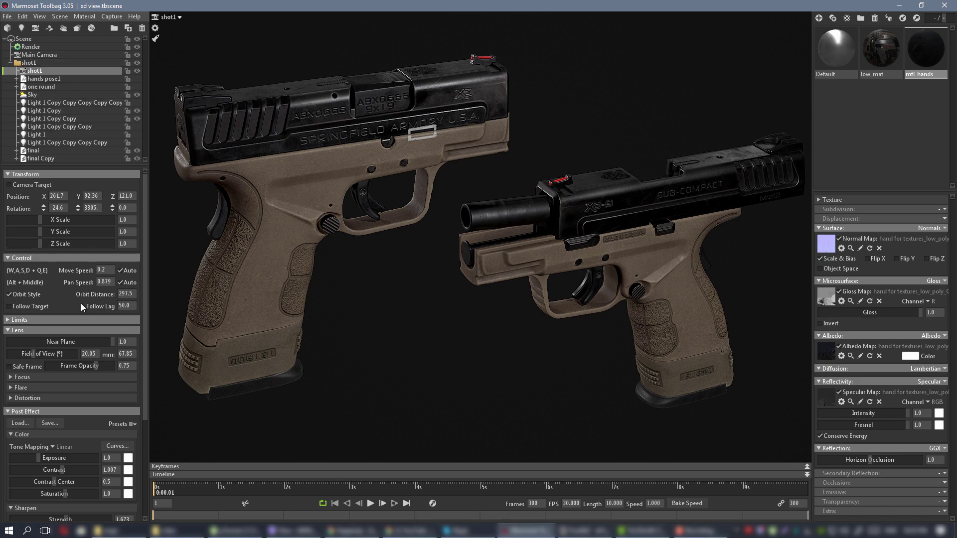
click(29, 367)
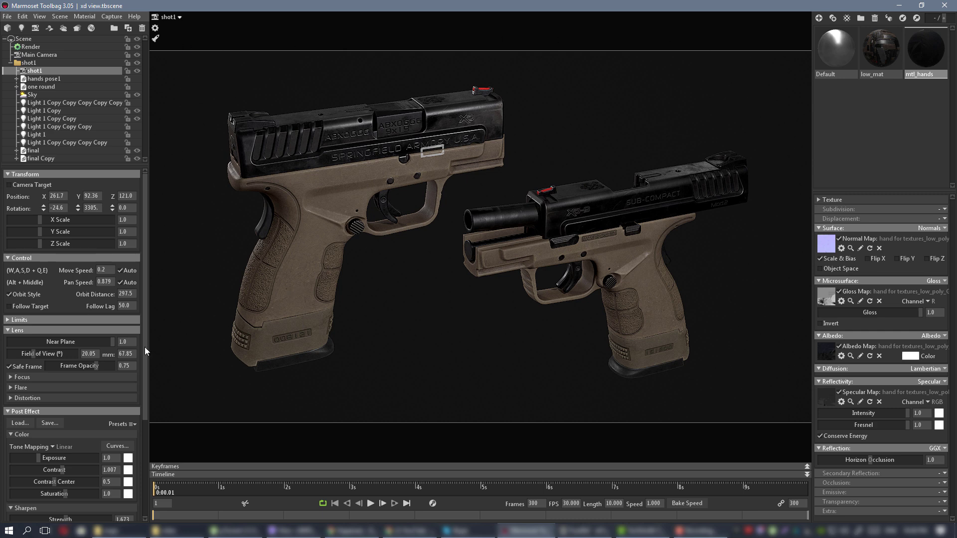
key(ctrl+space)
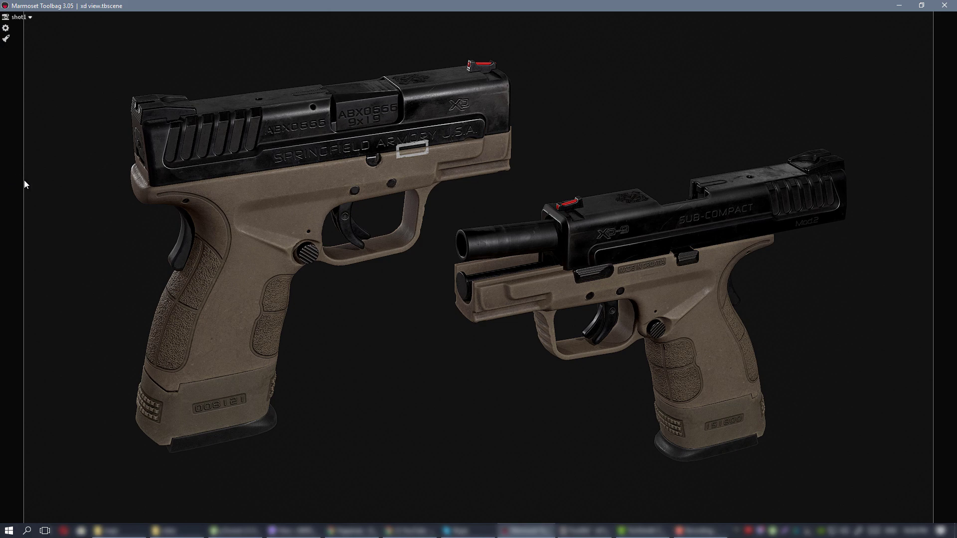
right_drag(533, 130, 597, 151)
middle_drag(597, 151, 572, 166)
mouse_move(572, 166)
right_down()
mouse_move(554, 155)
mouse_move(567, 164)
right_up()
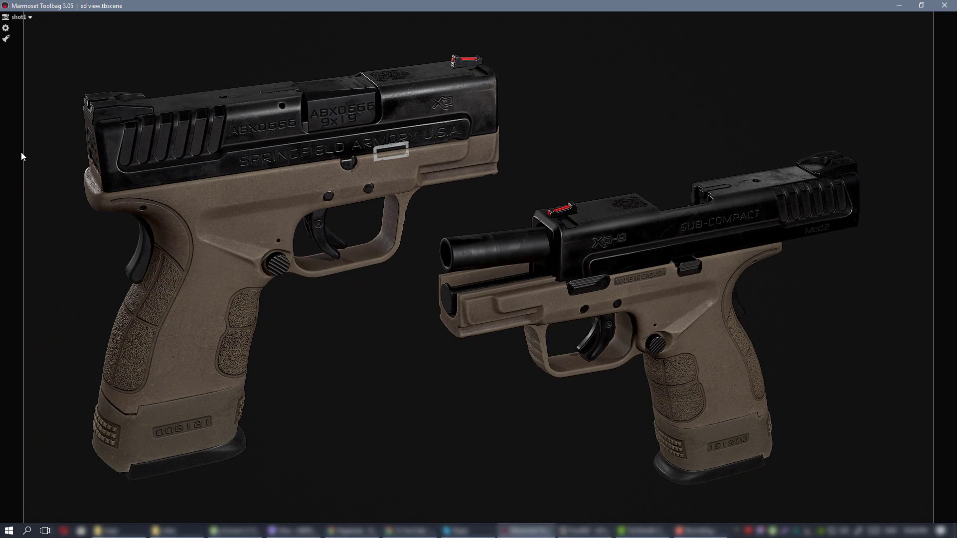
alt+right_drag(481, 184, 459, 191)
key(ctrl+space)
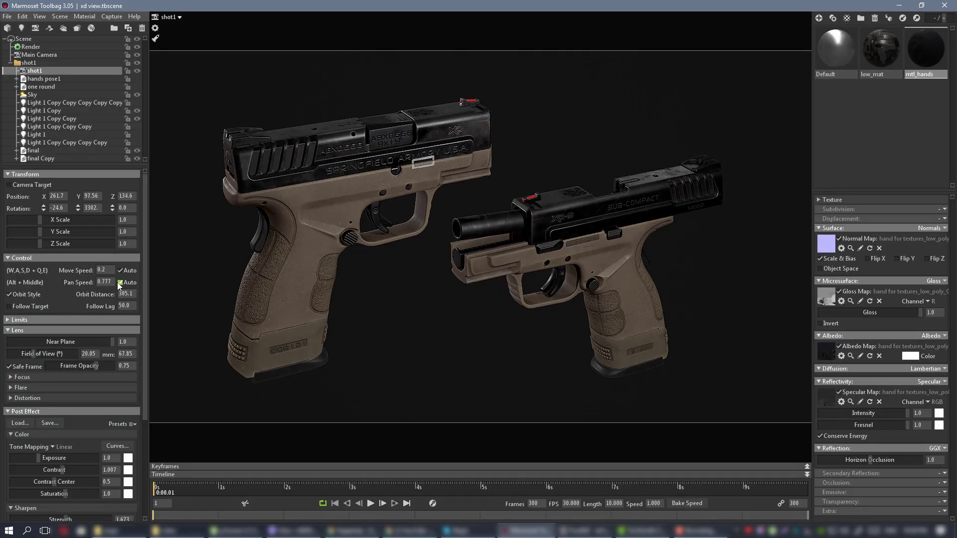
Refine the shot1 camera's angle, distance and pan so both pistols sit comfortably within the safe frame
key(ctrl+space)
alt+drag(619, 140, 606, 125)
alt+right_drag(606, 124, 614, 149)
mouse_move(614, 149)
alt+middle_down()
mouse_move(613, 139)
mouse_move(606, 151)
alt+middle_up()
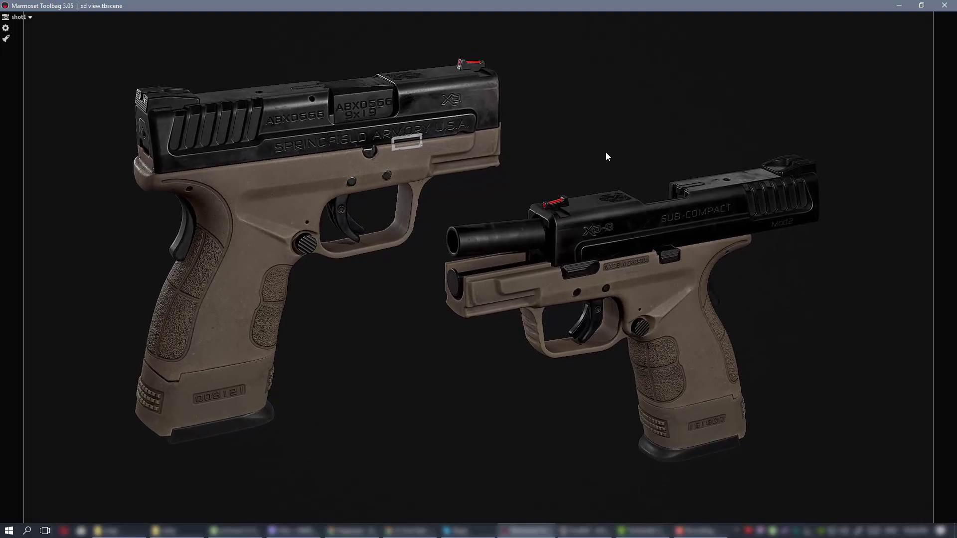
Move the shot1 camera slightly closer to the two pistols and check the composition in the full-screen viewport
alt+drag(606, 152, 607, 132)
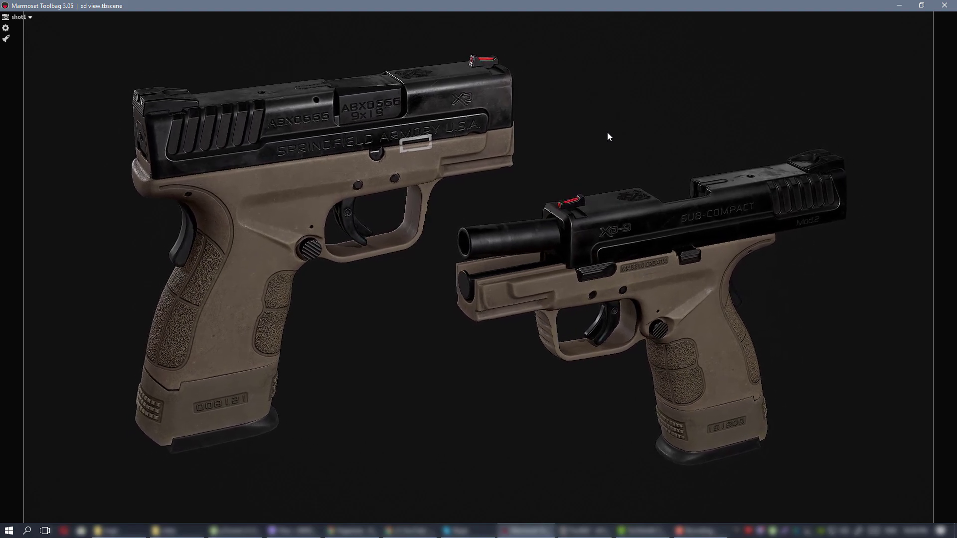
key(ctrl+space)
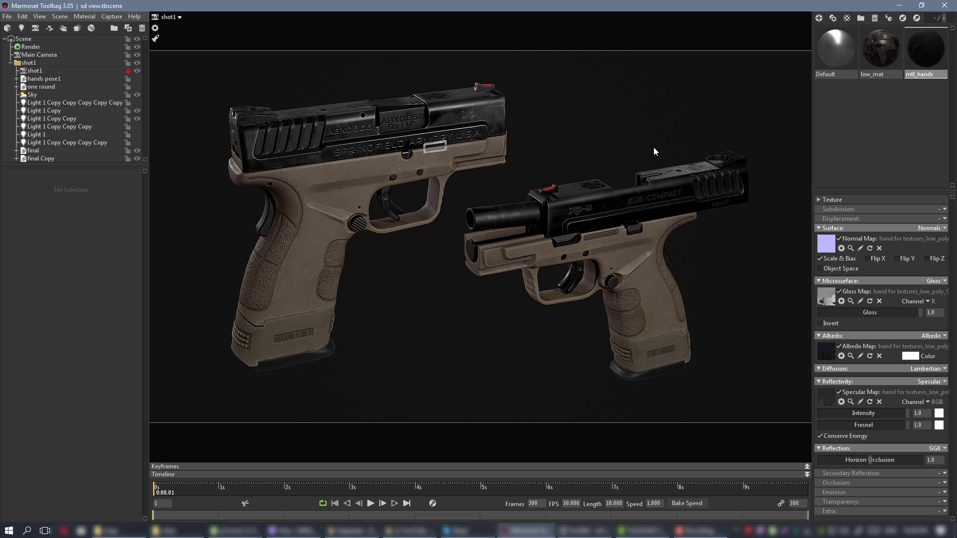
key(ctrl+space)
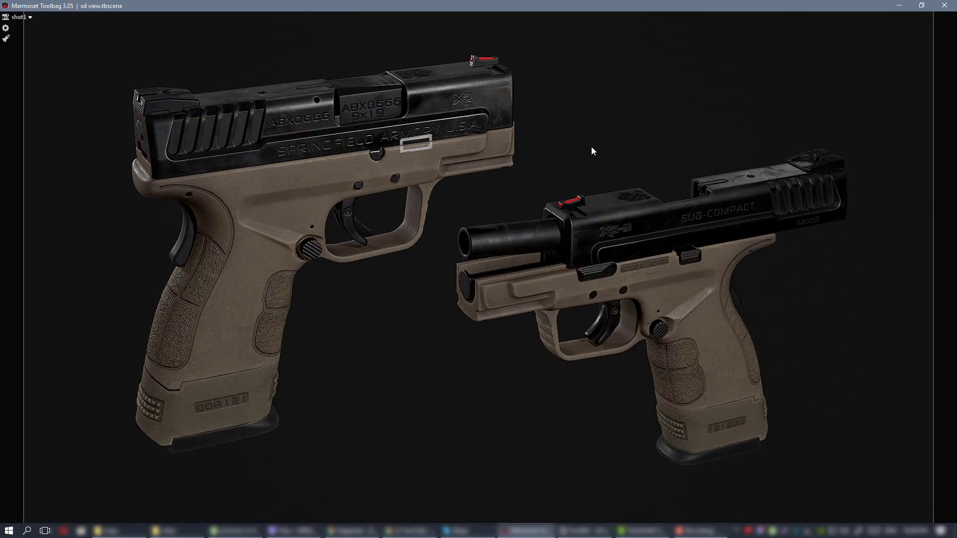
key(ctrl+space)
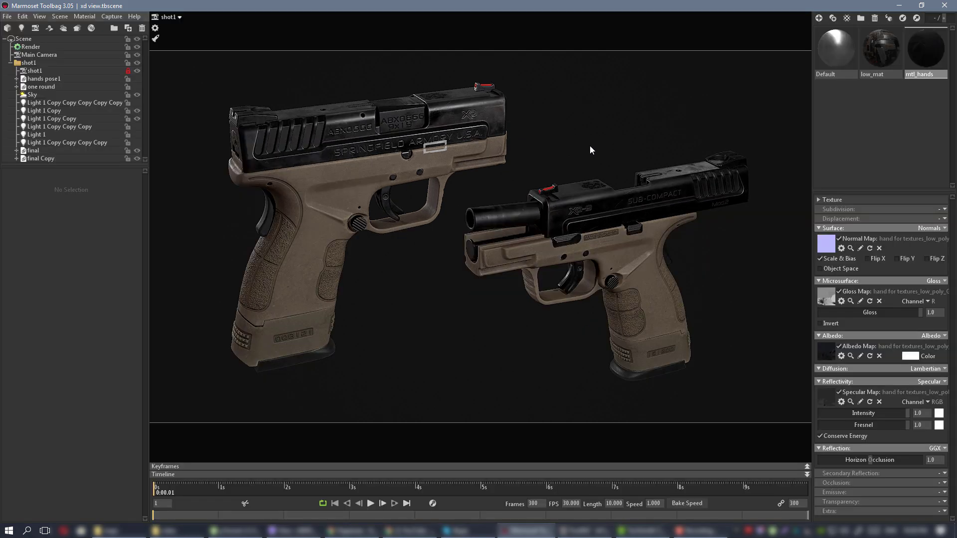
key(ctrl+space)
key(ctrl+space)
key(ctrl+space)
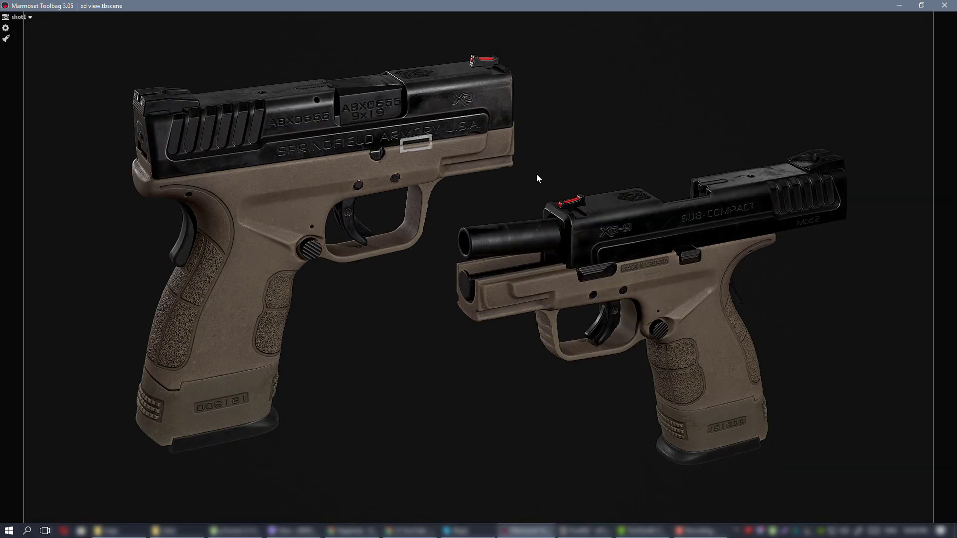
key(ctrl+space)
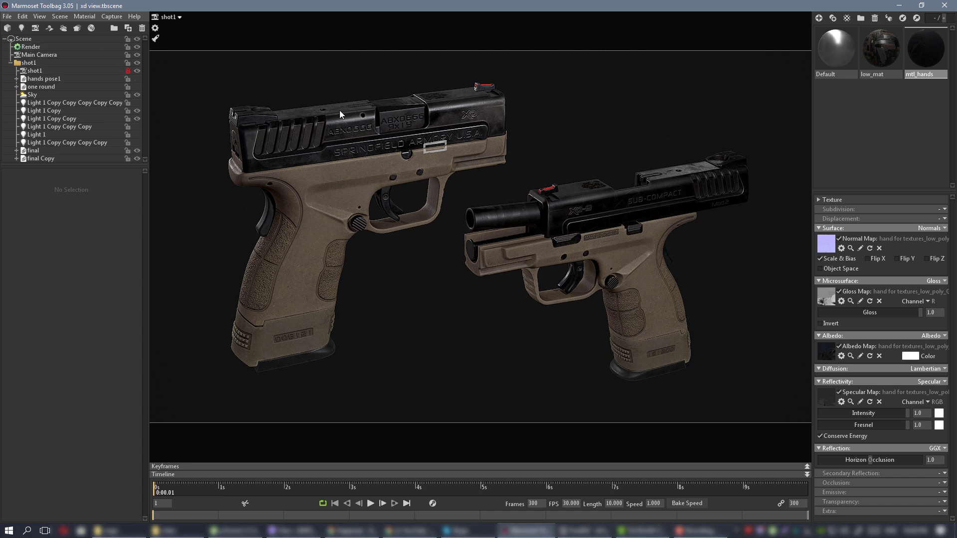
Switch the viewport to Main Camera and view the two pistols, camera and lights from several sides
click(172, 17)
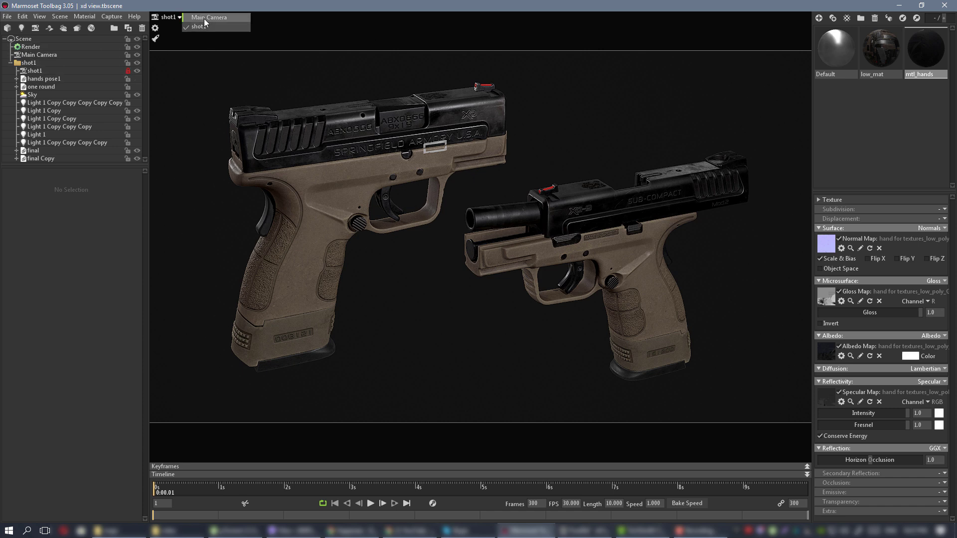
click(204, 20)
drag(446, 170, 508, 94)
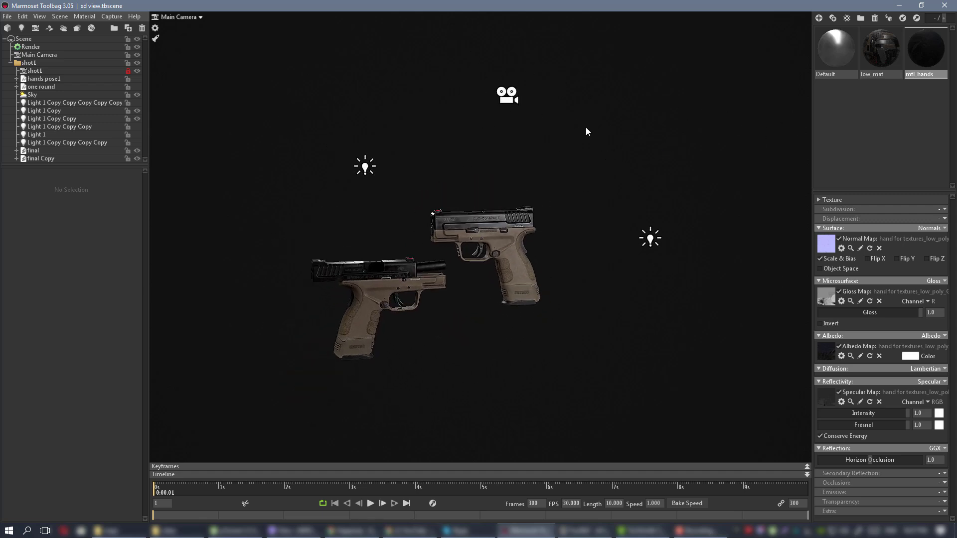
drag(587, 130, 563, 208)
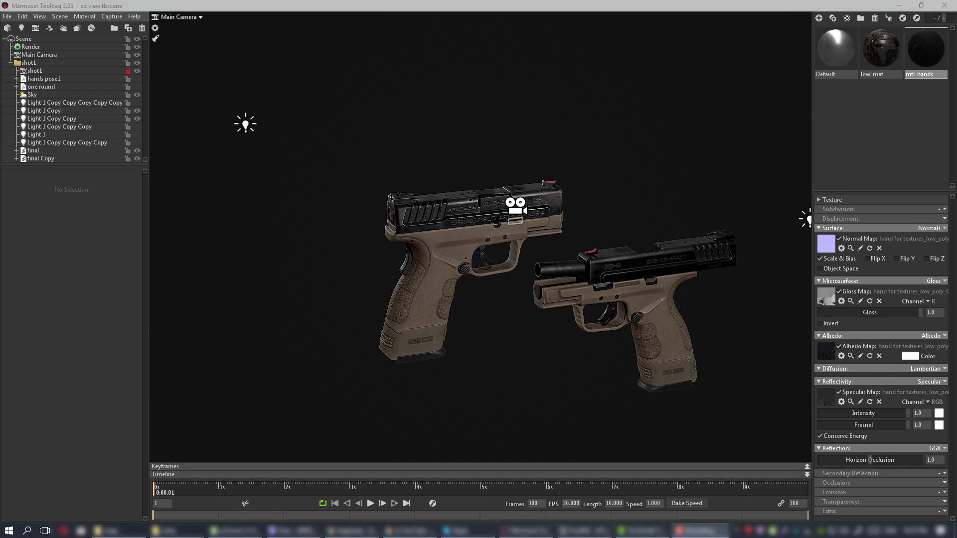
click(600, 148)
middle_drag(521, 135, 412, 114)
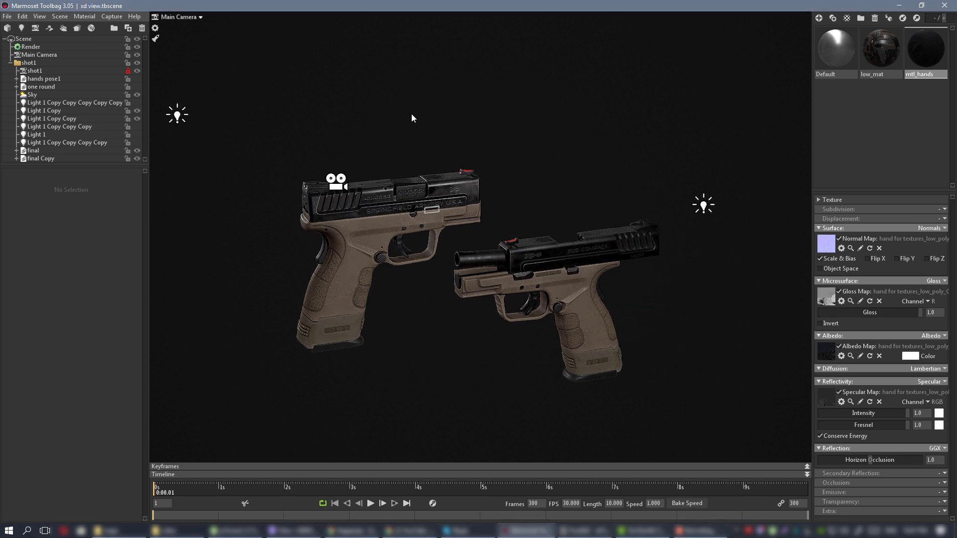
scroll(411, 115, up, 2)
drag(411, 115, 550, 157)
Examine the lighting on both pistols from varying angles through Main Camera, using the full-screen viewport
key(ctrl+space)
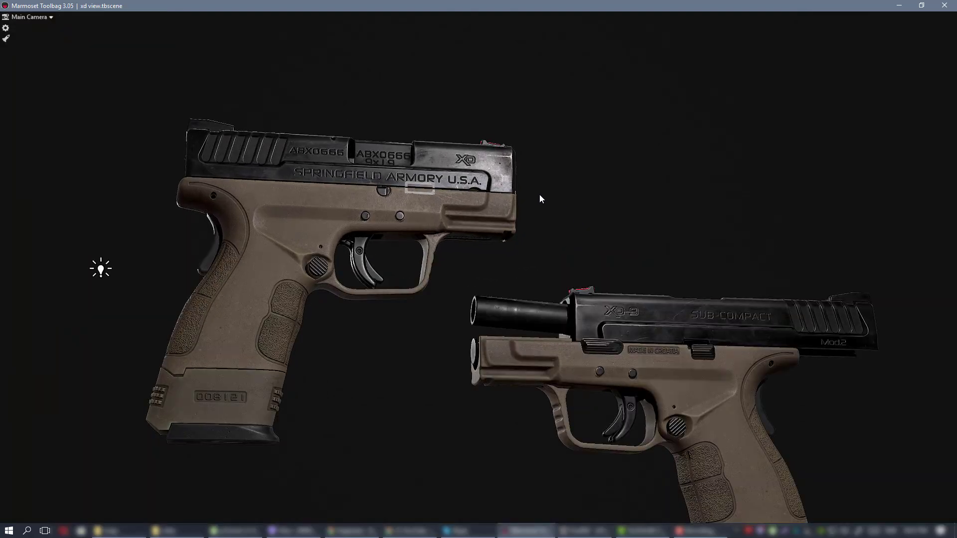
scroll(539, 195, down, 3)
mouse_move(540, 195)
mouse_down()
mouse_move(636, 232)
mouse_move(539, 231)
mouse_move(583, 214)
mouse_move(542, 223)
mouse_move(507, 188)
mouse_move(557, 219)
mouse_move(511, 210)
mouse_move(529, 207)
mouse_move(515, 205)
mouse_move(530, 179)
mouse_up()
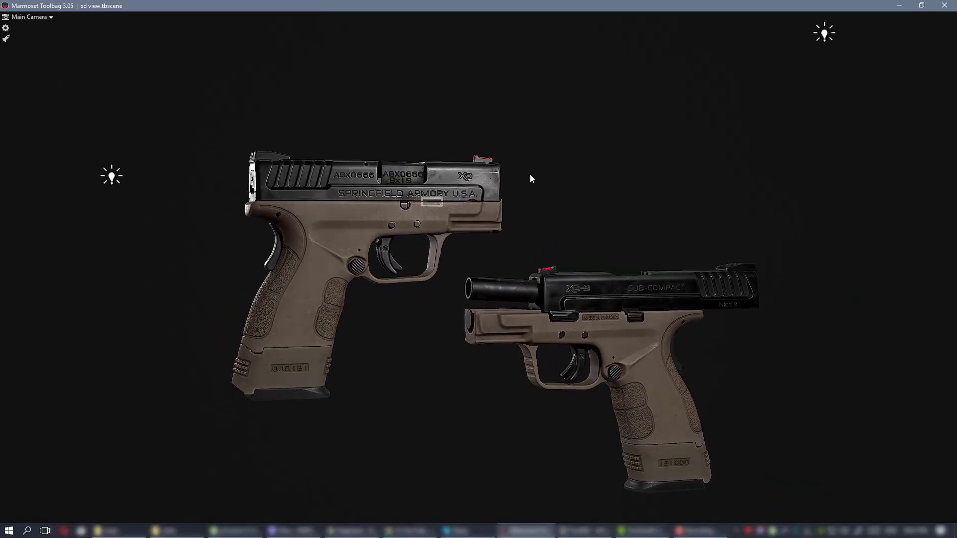
drag(578, 232, 529, 192)
drag(539, 234, 569, 215)
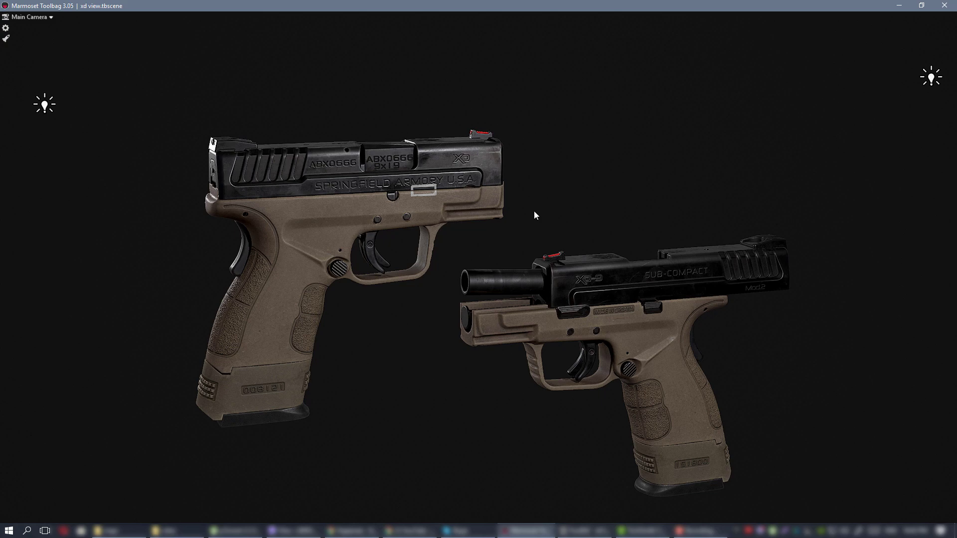
drag(574, 197, 589, 213)
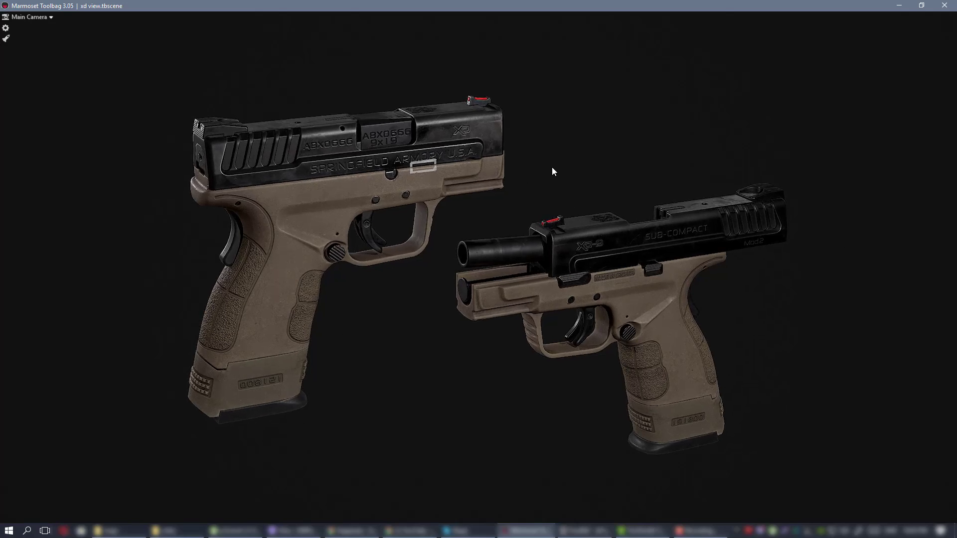
mouse_move(551, 167)
mouse_down()
mouse_move(535, 172)
mouse_move(552, 179)
mouse_move(555, 171)
mouse_move(543, 172)
mouse_up()
key(ctrl+space)
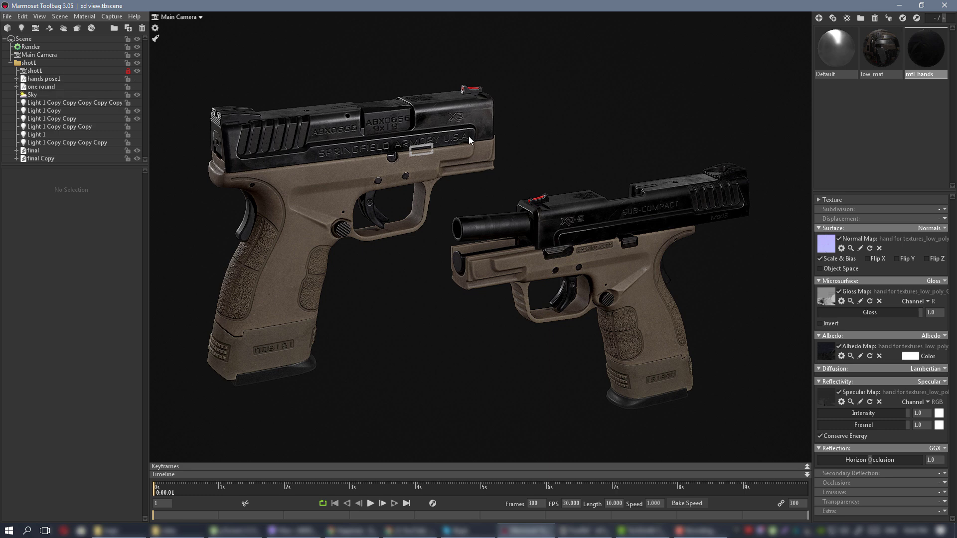
scroll(521, 140, up, 3)
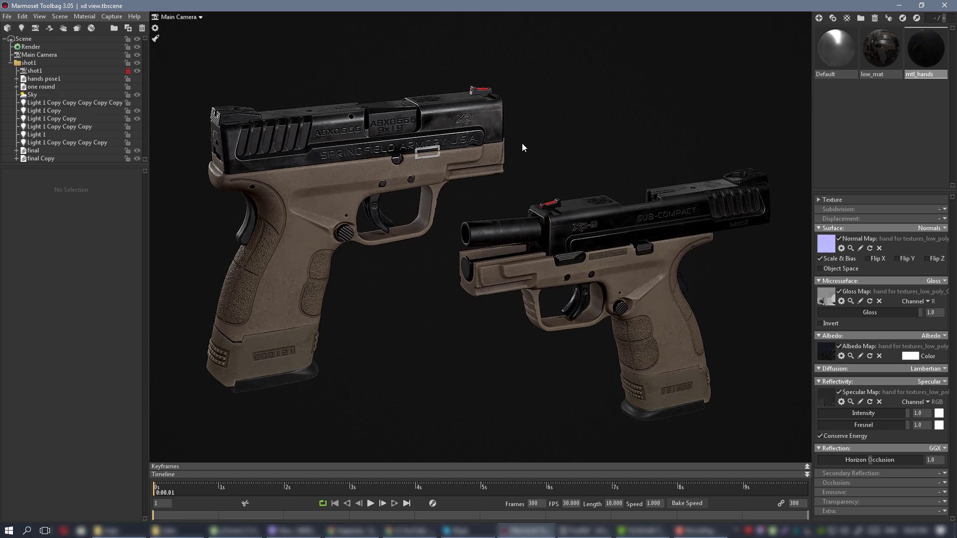
Try the Smashed Windows preset on the Sky, rotate the sky to about -5469, and reapply the Indoor Fluorescents preset
click(47, 95)
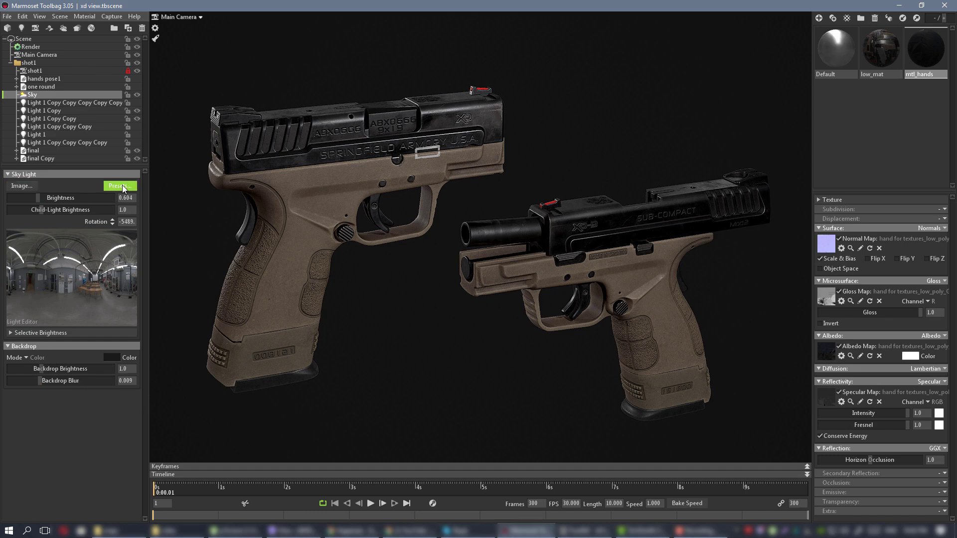
click(122, 185)
scroll(249, 423, down, 1)
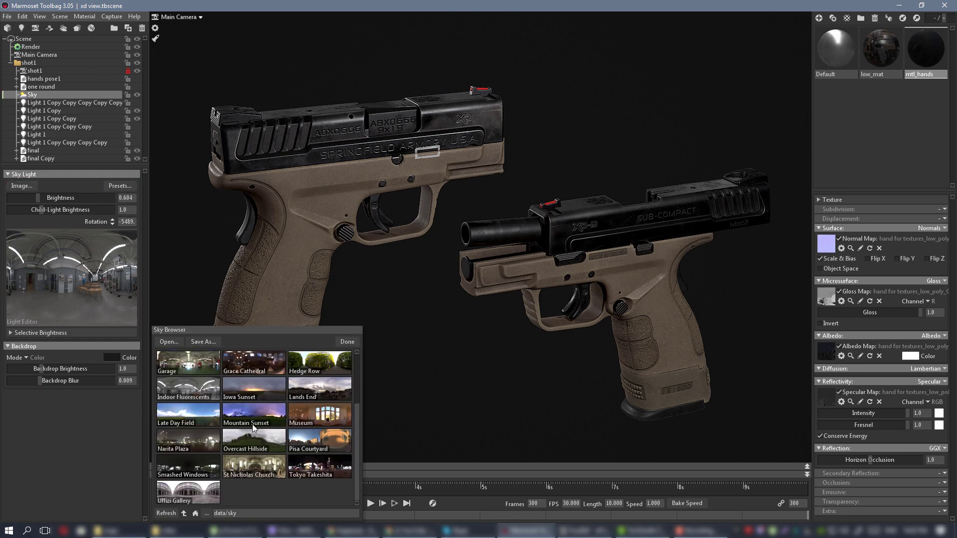
click(192, 468)
mouse_move(520, 403)
shift+mouse_down()
mouse_move(503, 392)
mouse_move(539, 393)
mouse_move(500, 368)
mouse_move(519, 385)
shift+mouse_up()
click(182, 388)
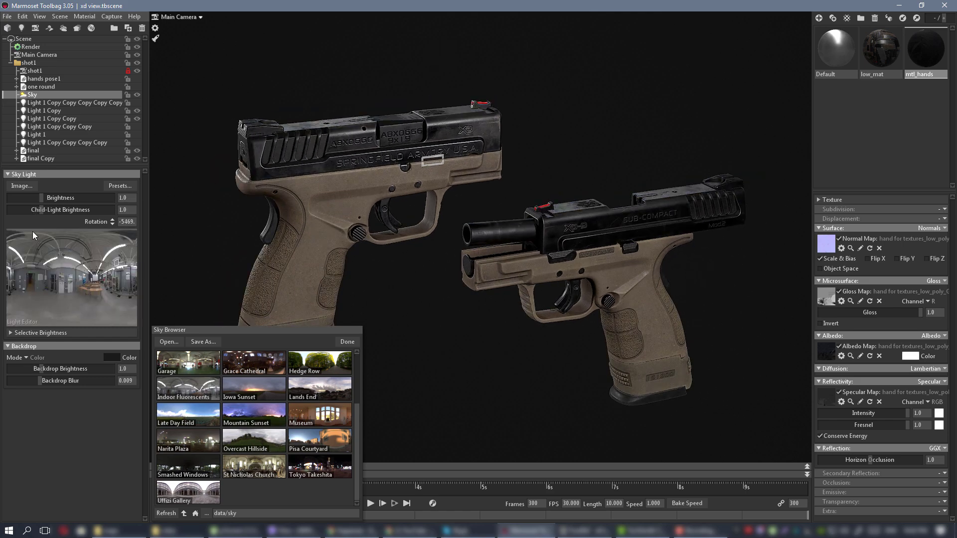
Compare the Smashed Windows and Indoor Fluorescents sky presets, ending on Smashed Windows, and examine both pistols under it
click(202, 466)
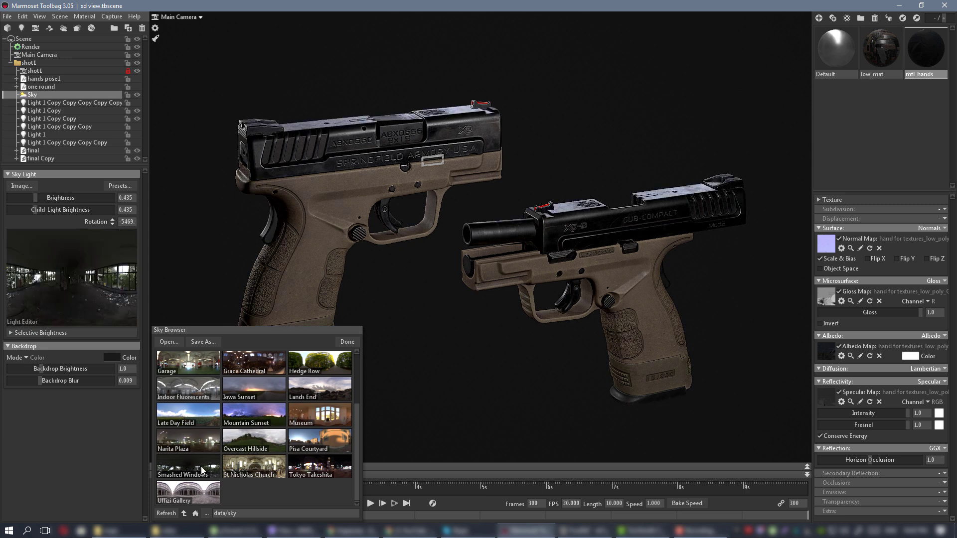
click(195, 387)
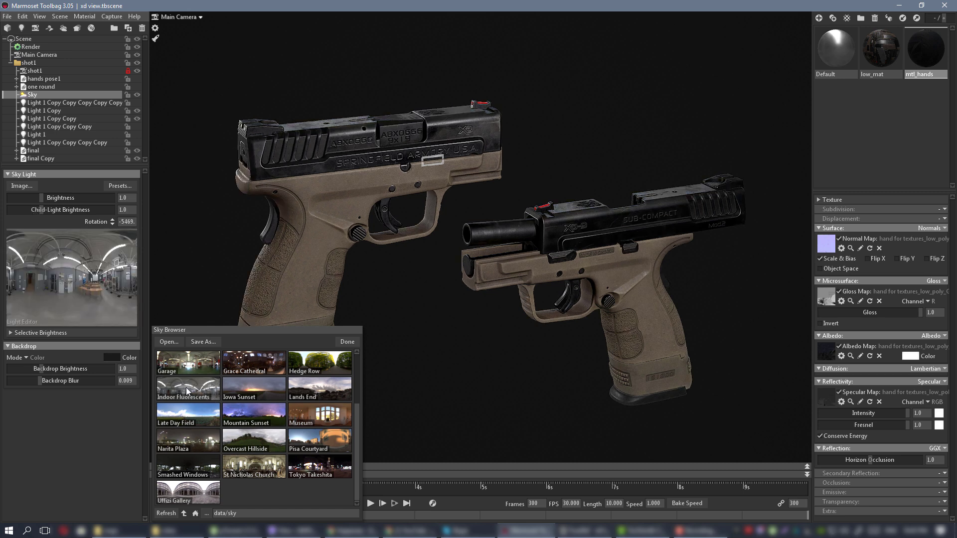
click(324, 405)
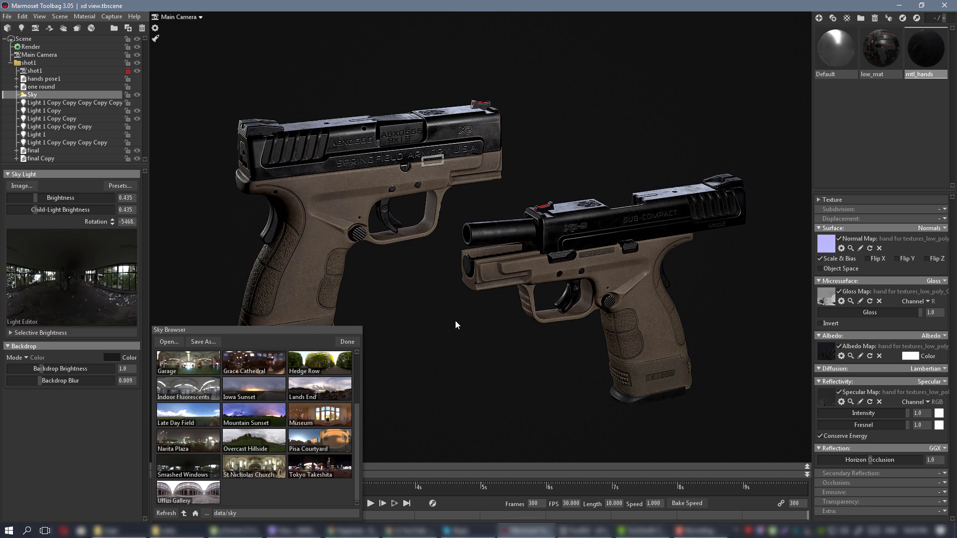
drag(456, 322, 446, 279)
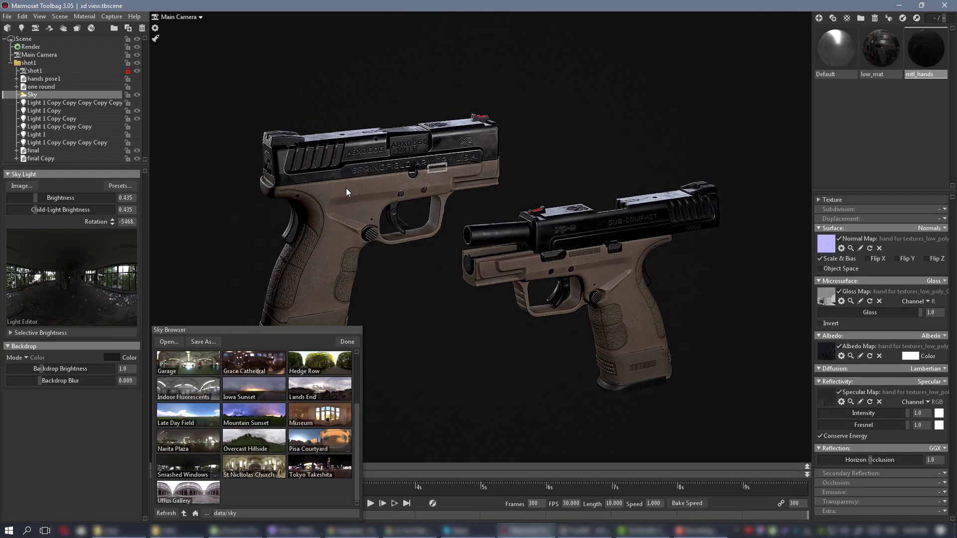
scroll(556, 282, up, 2)
mouse_move(459, 230)
mouse_down()
mouse_move(454, 215)
mouse_move(464, 239)
mouse_up()
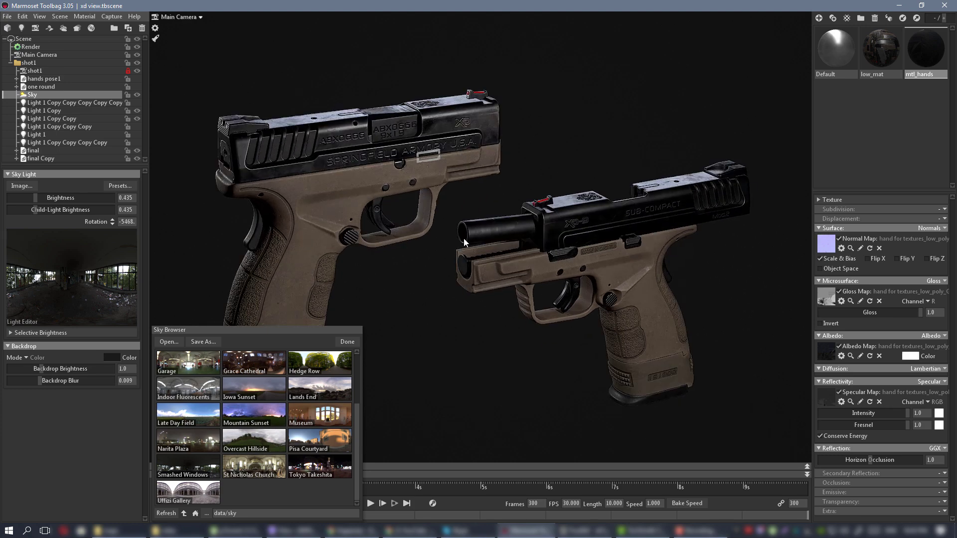
Try the Hedge Row and St Nicholas Church sky presets, and inspect the pistols full-screen under the church lighting
click(330, 363)
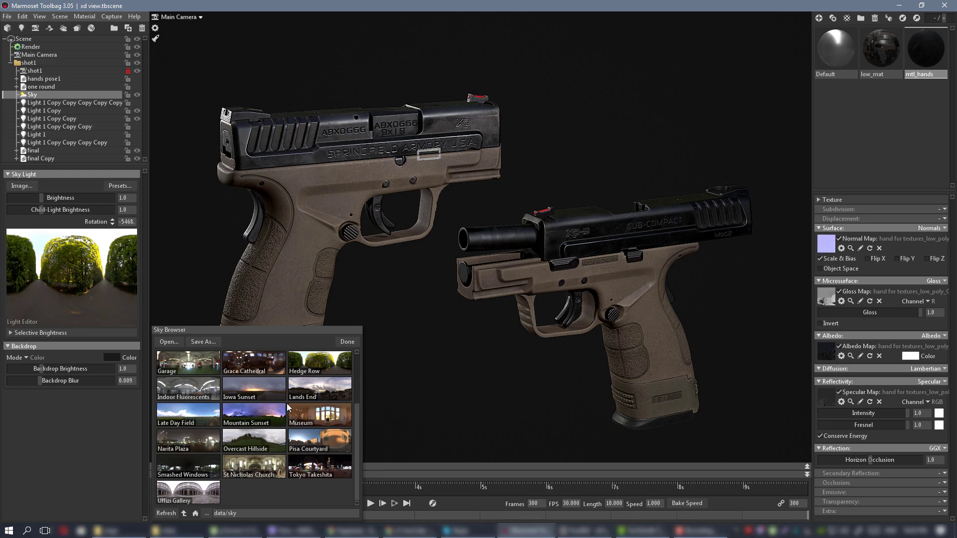
click(243, 459)
drag(419, 382, 492, 346)
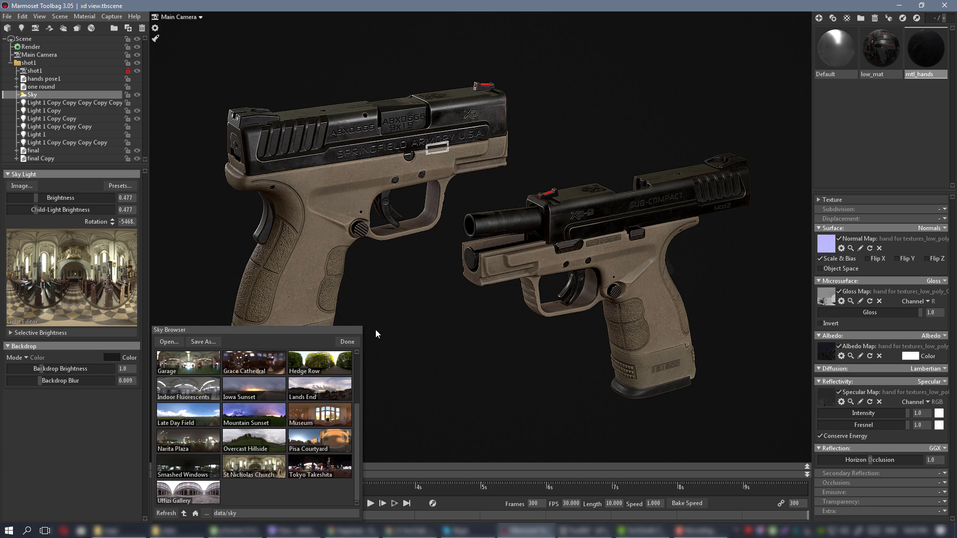
click(347, 342)
mouse_move(440, 310)
mouse_down()
mouse_move(681, 283)
mouse_move(630, 333)
mouse_move(598, 315)
mouse_move(401, 294)
mouse_move(457, 299)
mouse_move(470, 323)
mouse_move(467, 276)
mouse_move(465, 314)
mouse_move(626, 302)
mouse_move(648, 329)
mouse_move(576, 325)
mouse_move(441, 295)
mouse_up()
key(ctrl+space)
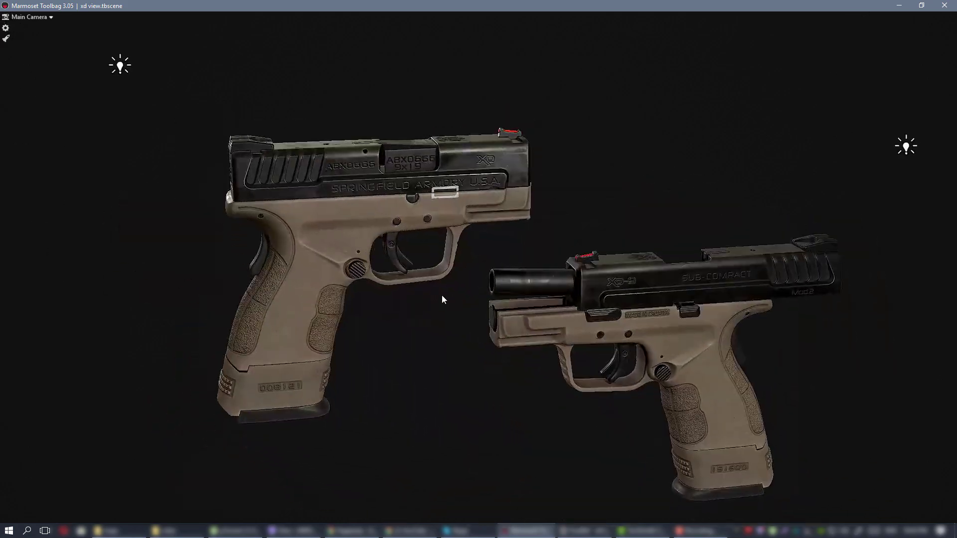
right_drag(436, 129, 487, 203)
drag(487, 202, 466, 181)
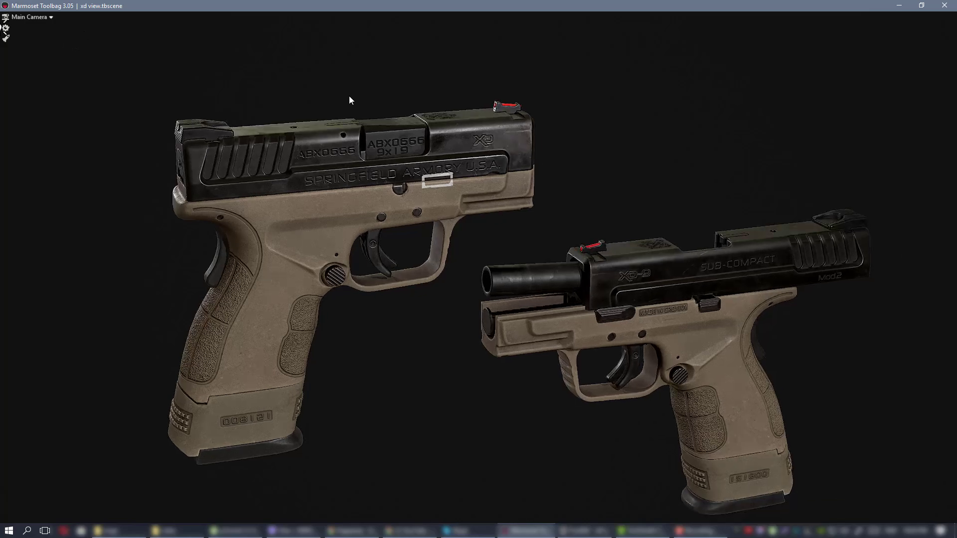
key(Tab)
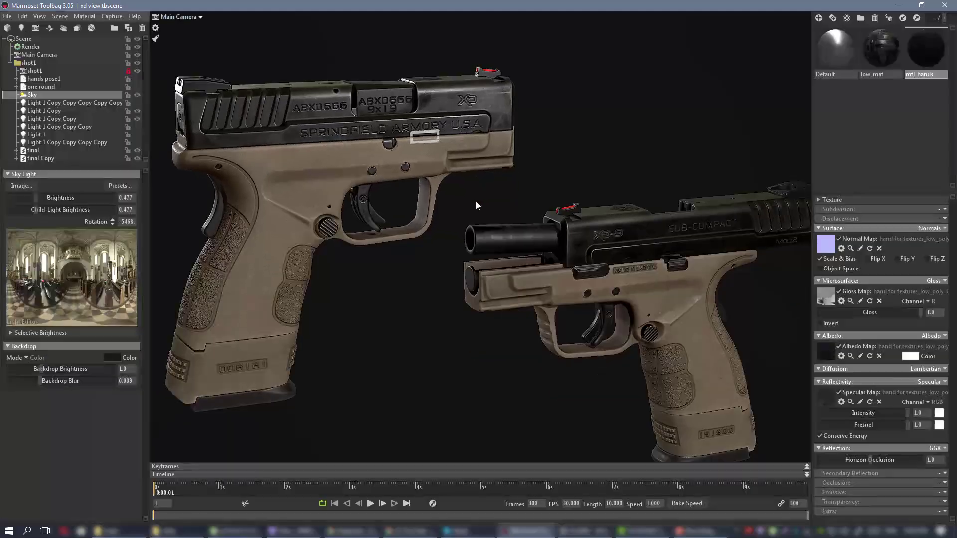
Apply the Indoor Fluorescents sky preset, check the pistols under it, and close the Sky Browser
click(125, 186)
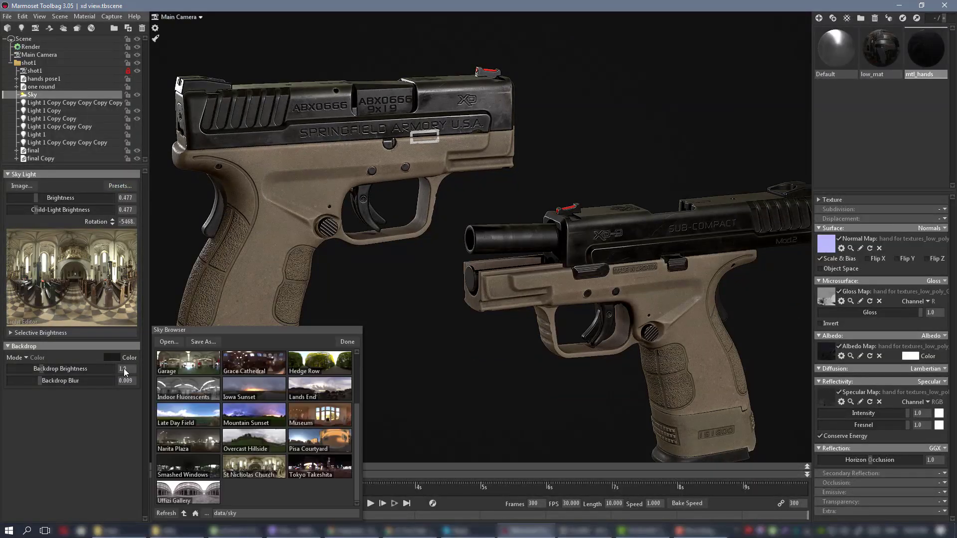
click(174, 384)
mouse_move(455, 211)
mouse_down()
mouse_move(461, 219)
mouse_move(439, 213)
mouse_up()
scroll(439, 213, down, 2)
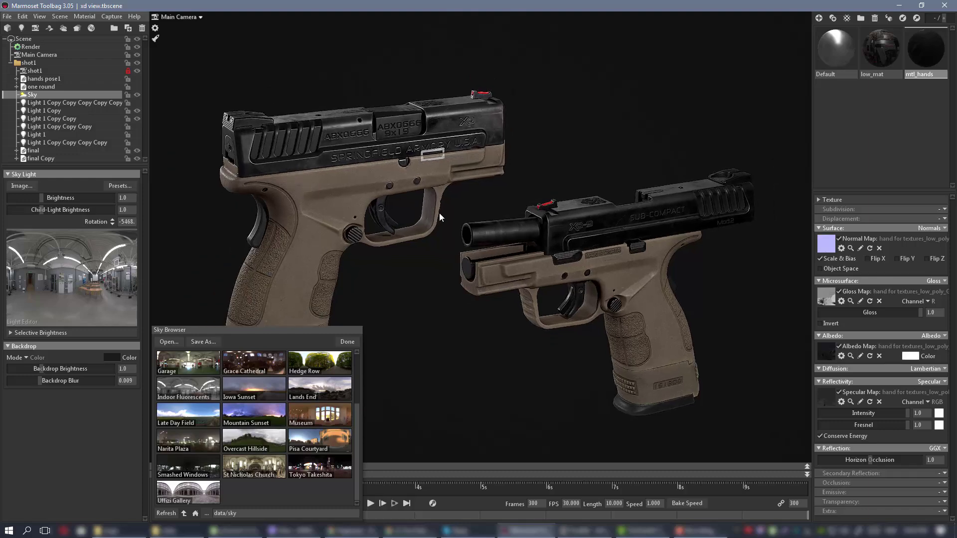
mouse_move(434, 254)
mouse_down()
mouse_move(418, 251)
mouse_move(440, 254)
mouse_move(446, 279)
mouse_move(427, 232)
mouse_move(421, 257)
mouse_up()
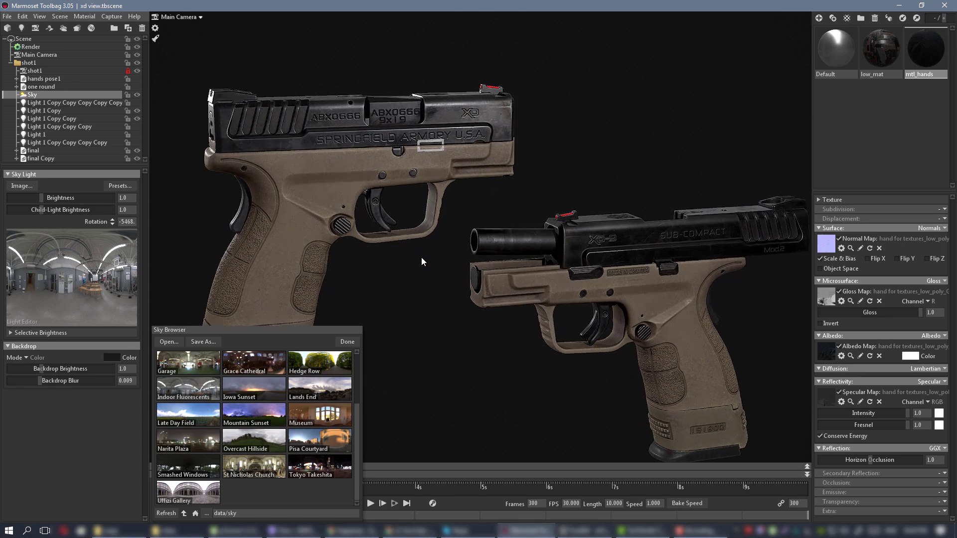
click(348, 343)
Check the pistols' reflections from slightly different Main Camera angles and return the viewport to the shot1 camera
drag(405, 316, 421, 327)
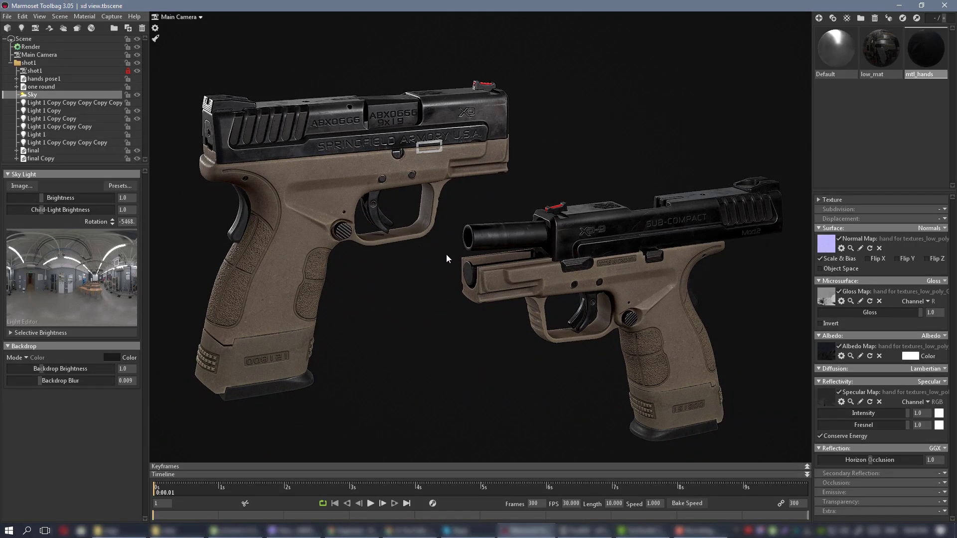
drag(447, 254, 440, 278)
drag(391, 261, 418, 254)
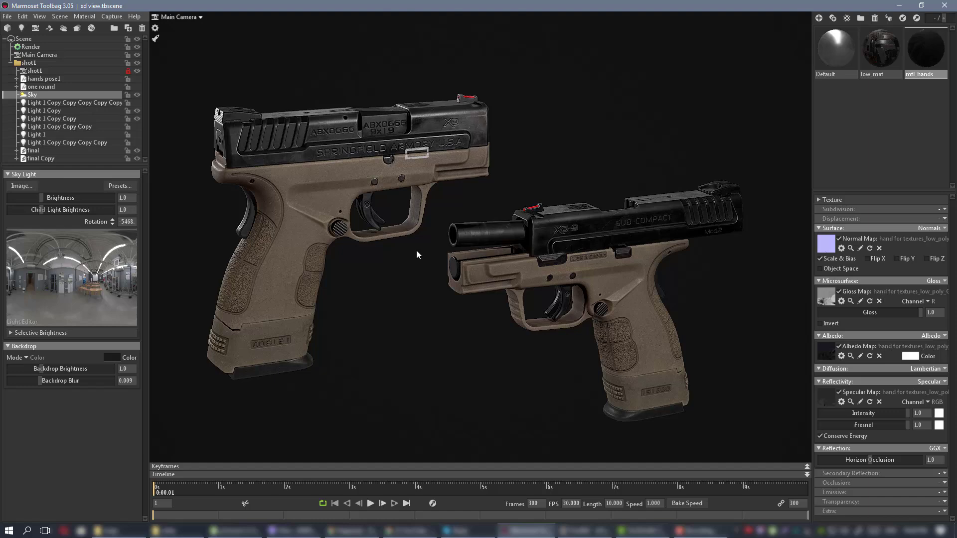
click(192, 17)
click(226, 25)
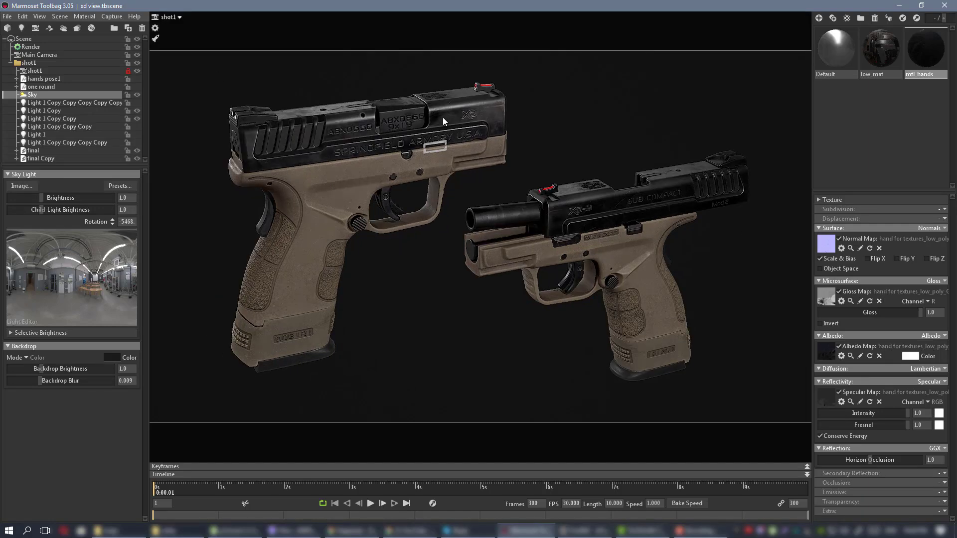
From the Main Camera view, move Light 1 Copy farther to the side of the pistols, to about X 153.3, Y 31.58, Z -65.04
click(177, 17)
click(200, 21)
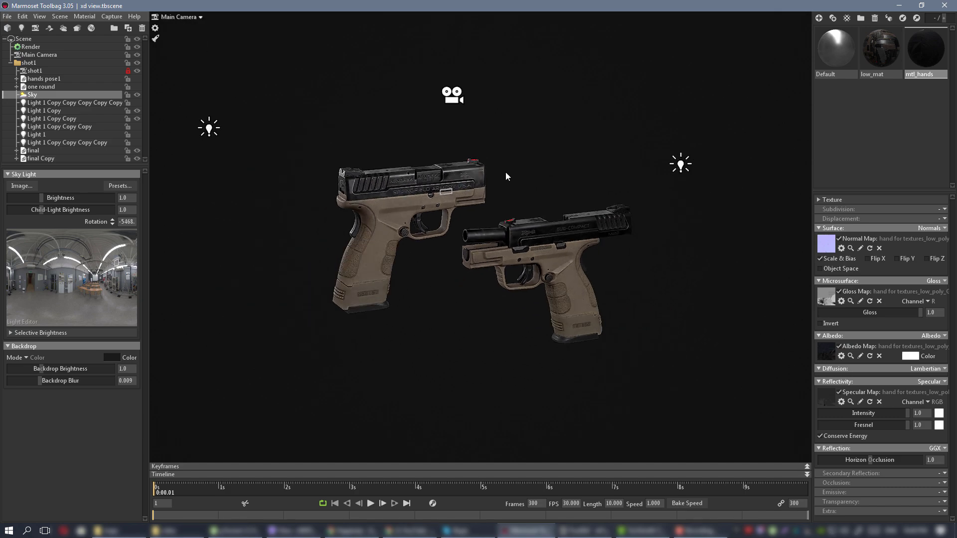
mouse_move(505, 177)
mouse_down()
mouse_move(504, 197)
mouse_move(487, 156)
mouse_move(495, 171)
mouse_up()
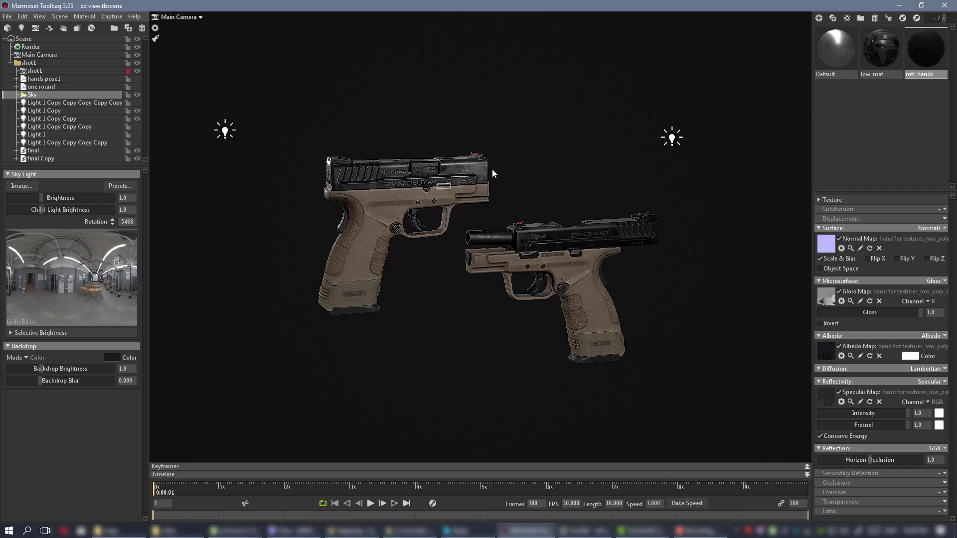
click(667, 140)
drag(547, 187, 550, 182)
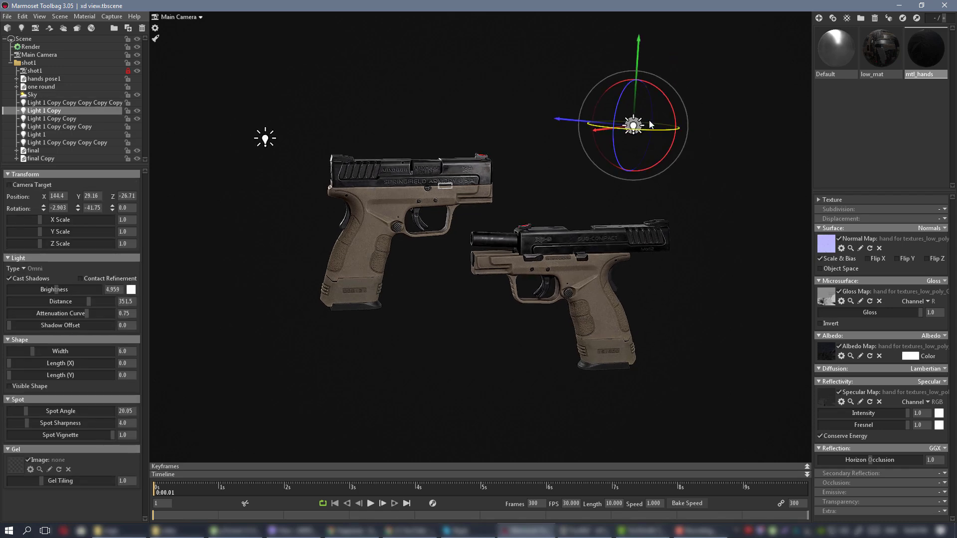
drag(342, 154, 411, 144)
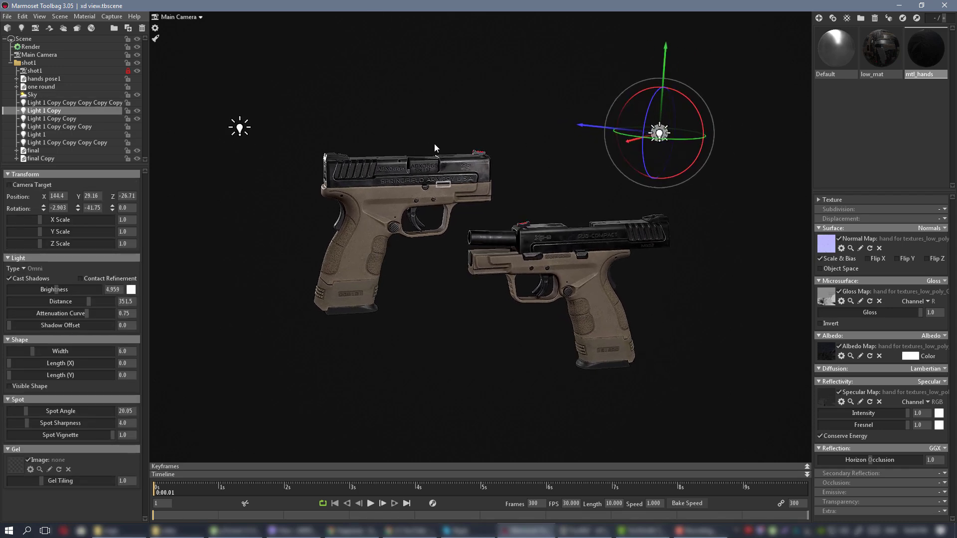
drag(660, 133, 771, 126)
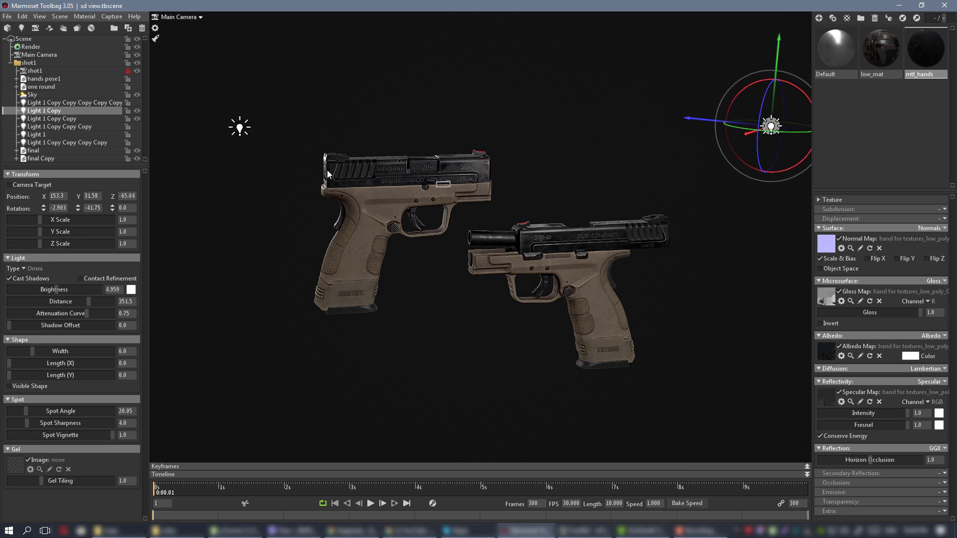
Check the pistols up close and lower the Sky light's brightness to about 0.49
drag(326, 169, 370, 169)
scroll(370, 169, up, 3)
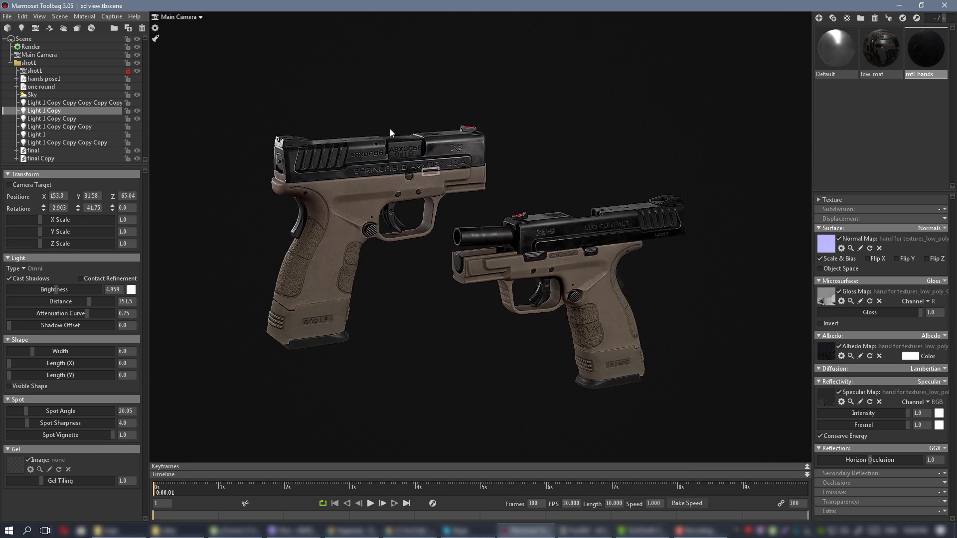
drag(390, 129, 609, 232)
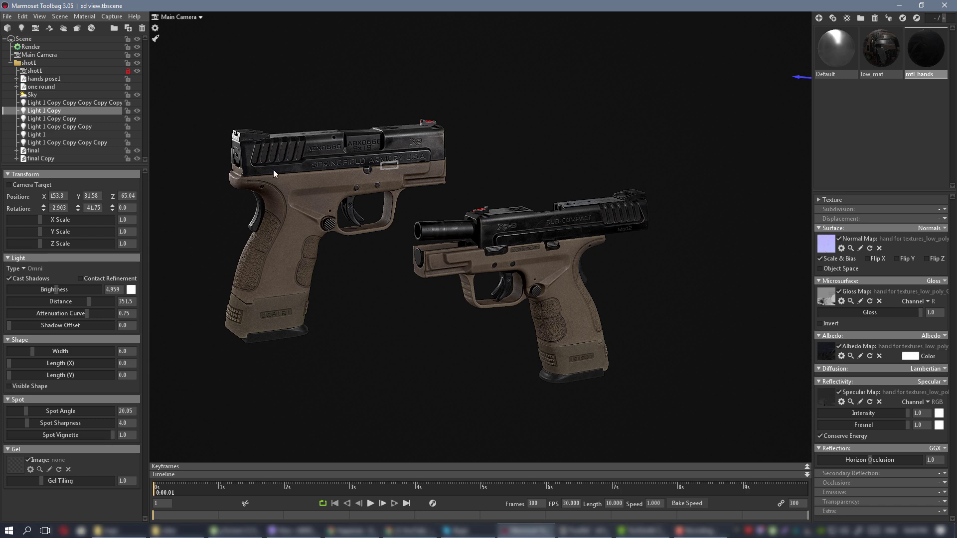
click(41, 94)
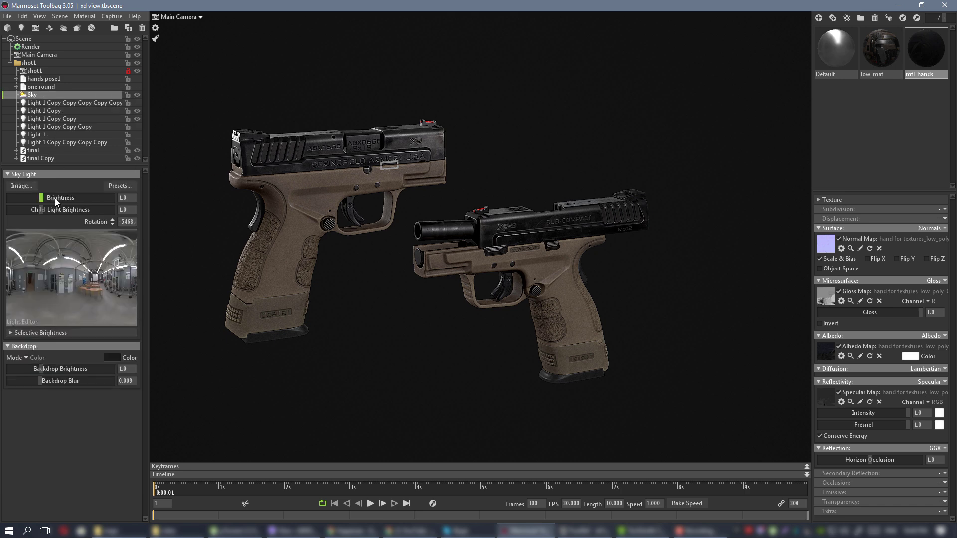
drag(44, 197, 37, 197)
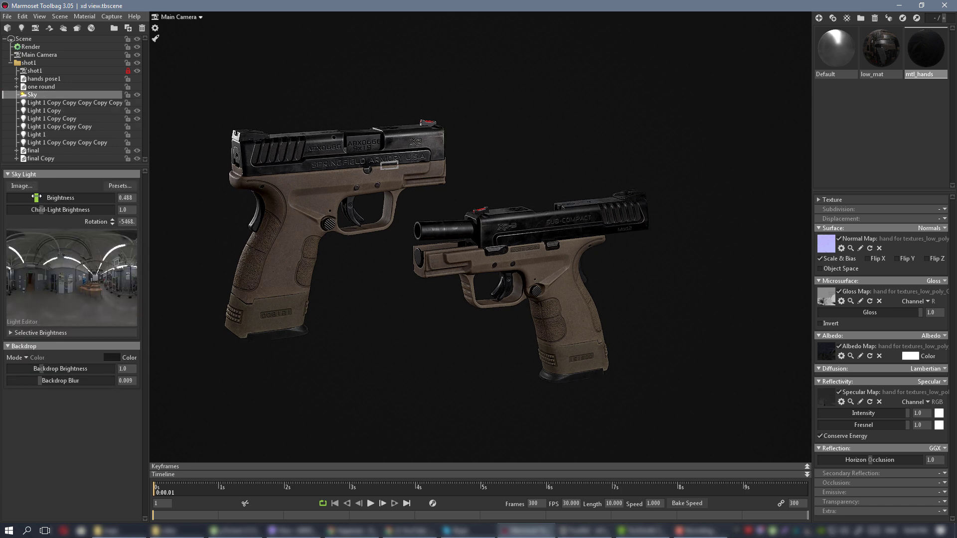
Raise Light 1 Copy's brightness to 7.43, deselect it, and check both pistols through the shot1 camera
drag(385, 191, 387, 163)
right_drag(387, 163, 583, 162)
click(712, 172)
scroll(525, 195, up, 3)
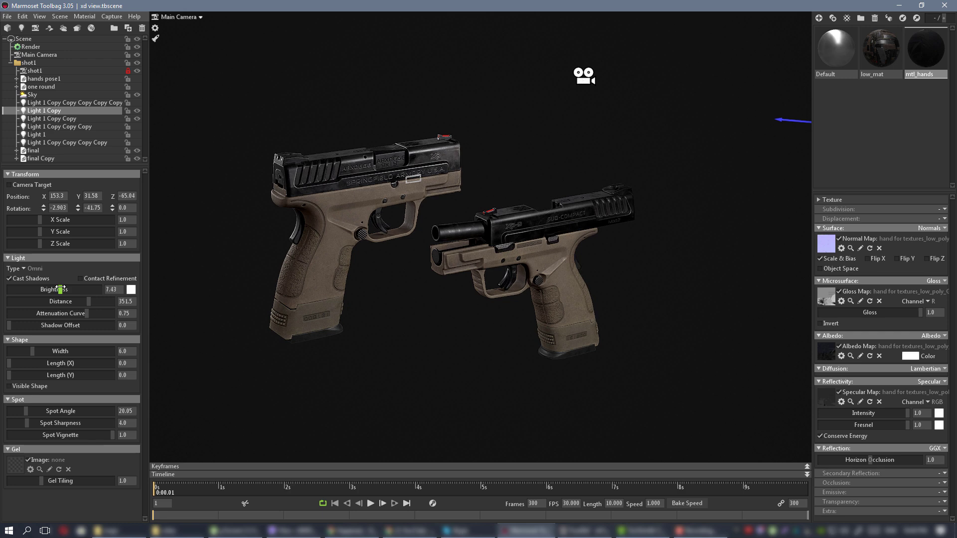
click(521, 157)
drag(521, 157, 511, 158)
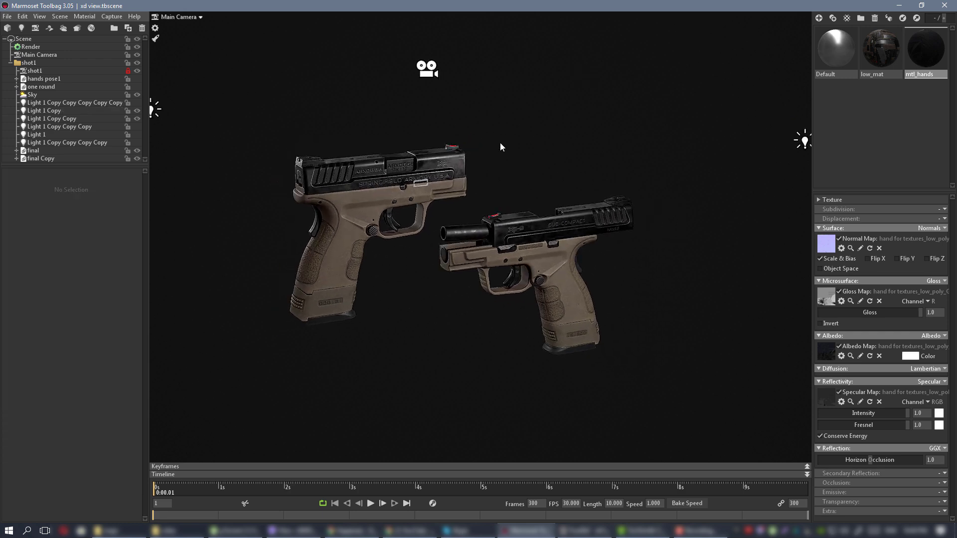
click(180, 17)
click(215, 27)
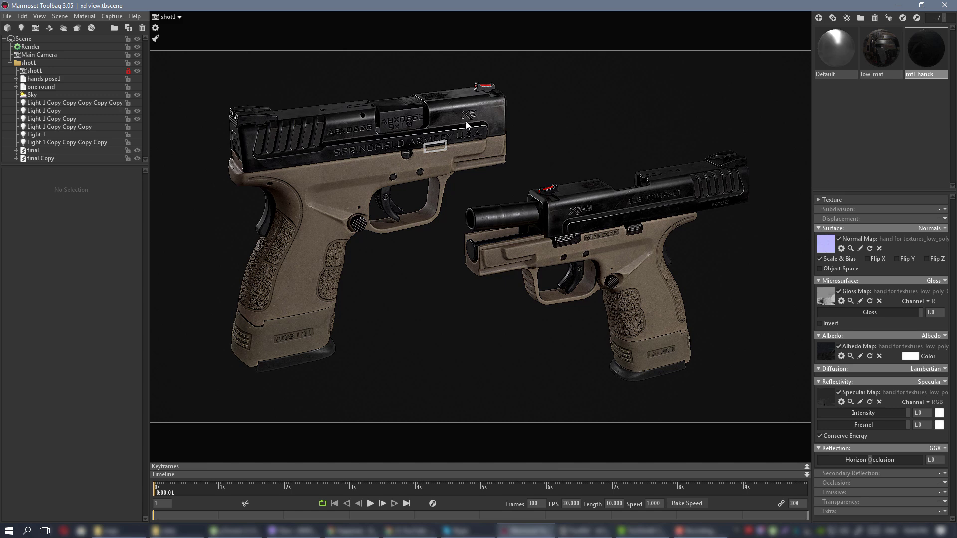
From the Main Camera view, reposition Light 1 Copy in front of the pistols at about X 169.1, Y 46.6, Z -56.97
click(176, 17)
click(205, 17)
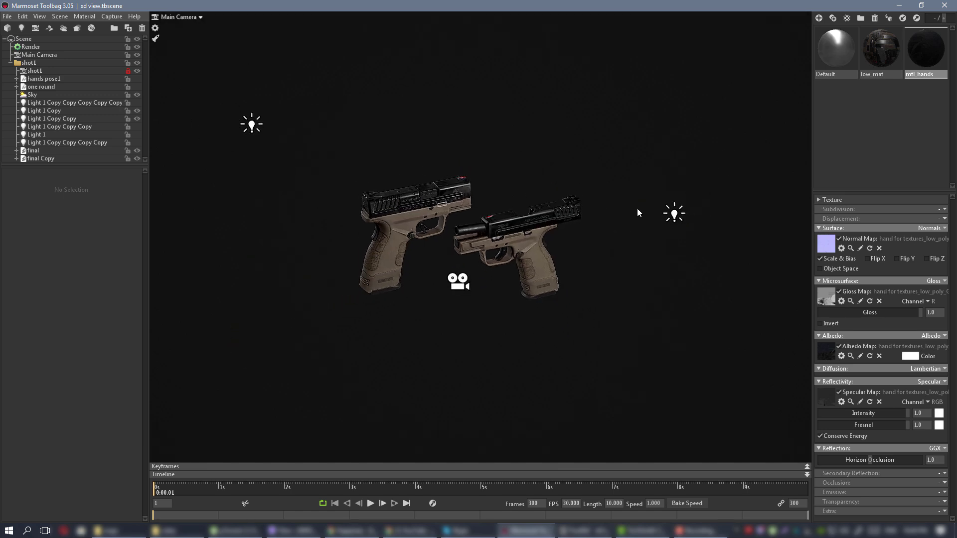
alt+drag(676, 214, 627, 201)
click(674, 192)
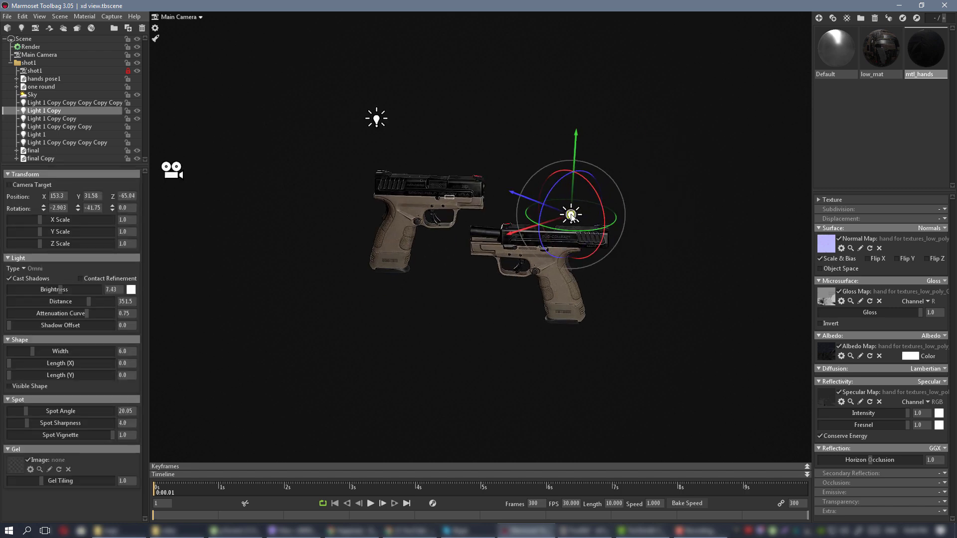
drag(570, 213, 492, 207)
alt+drag(493, 207, 622, 238)
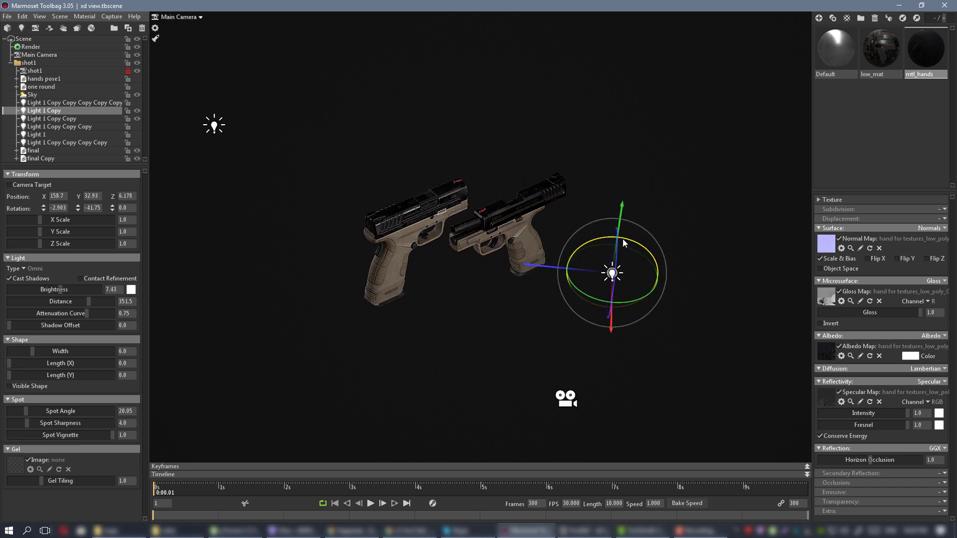
alt+drag(676, 238, 665, 278)
alt+drag(517, 310, 492, 240)
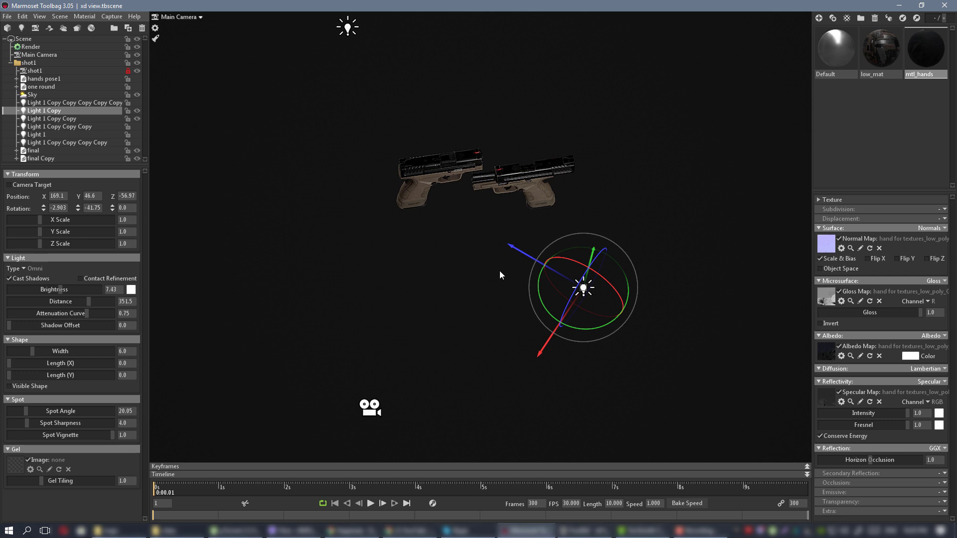
drag(499, 271, 504, 198)
Examine the highlights on both pistols' slides and frames from several close Main Camera angles, ending on the shot1 camera view
scroll(504, 198, up, 5)
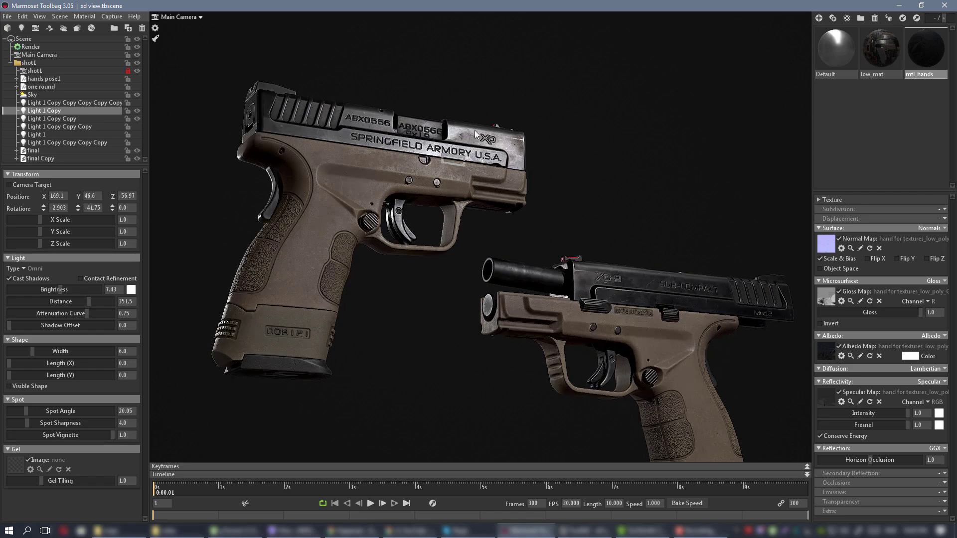
drag(476, 134, 577, 107)
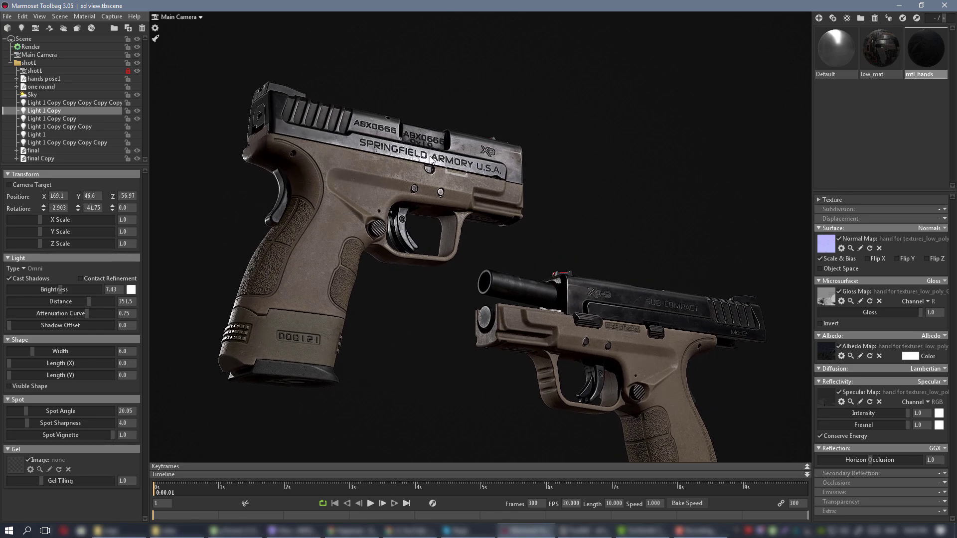
mouse_move(519, 217)
mouse_down()
mouse_move(476, 226)
mouse_move(531, 215)
mouse_up()
scroll(509, 221, down, 5)
scroll(530, 215, up, 3)
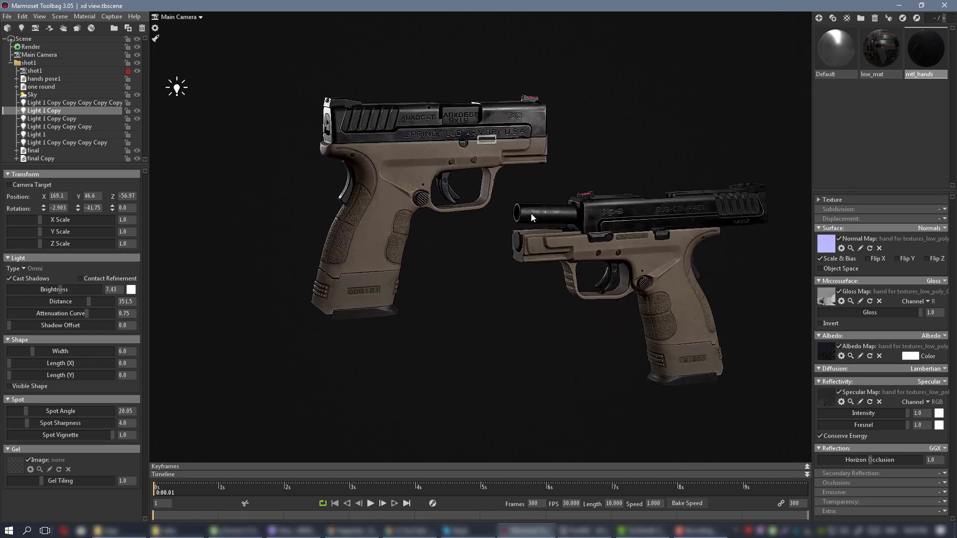
scroll(531, 214, up, 2)
middle_drag(531, 215, 537, 244)
drag(536, 243, 521, 226)
scroll(521, 226, up, 4)
middle_drag(522, 226, 521, 256)
drag(521, 256, 506, 239)
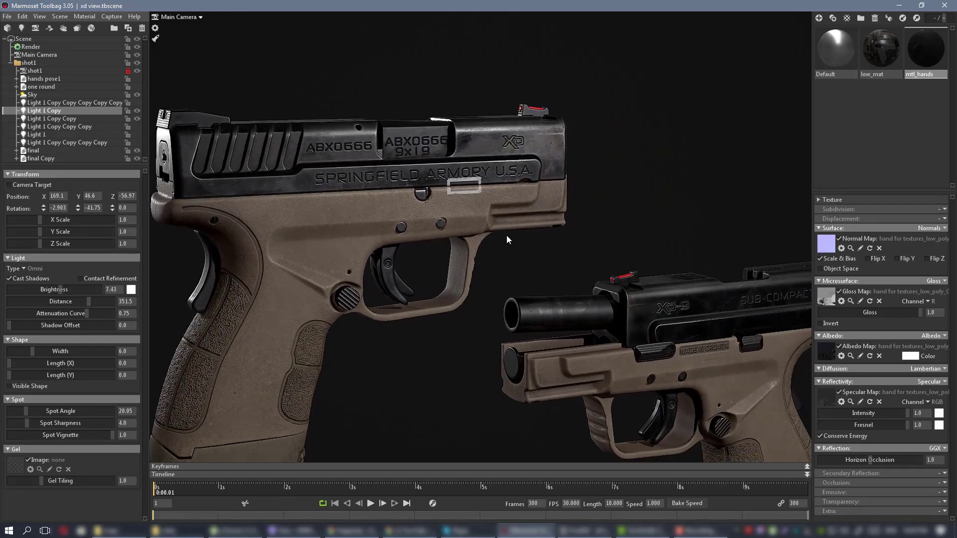
middle_drag(506, 240, 549, 250)
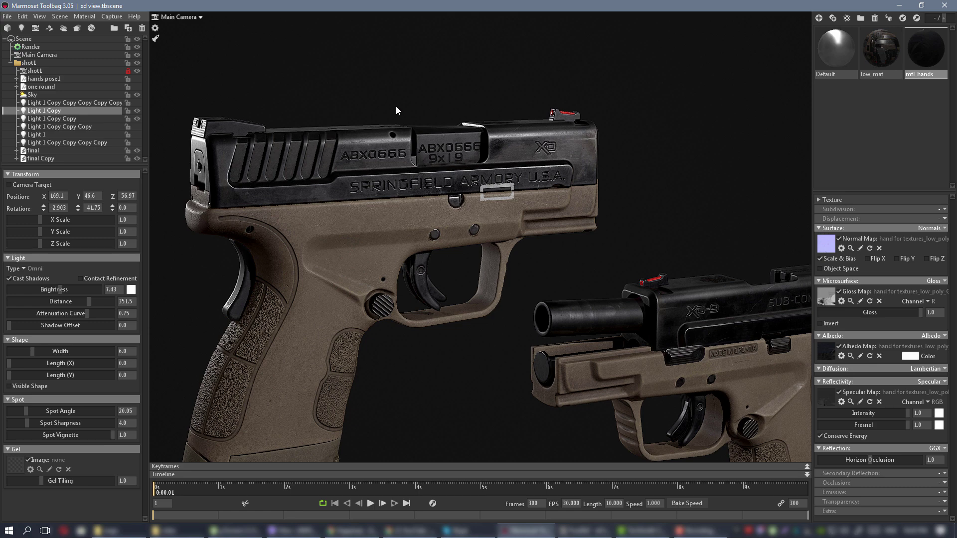
drag(570, 217, 420, 187)
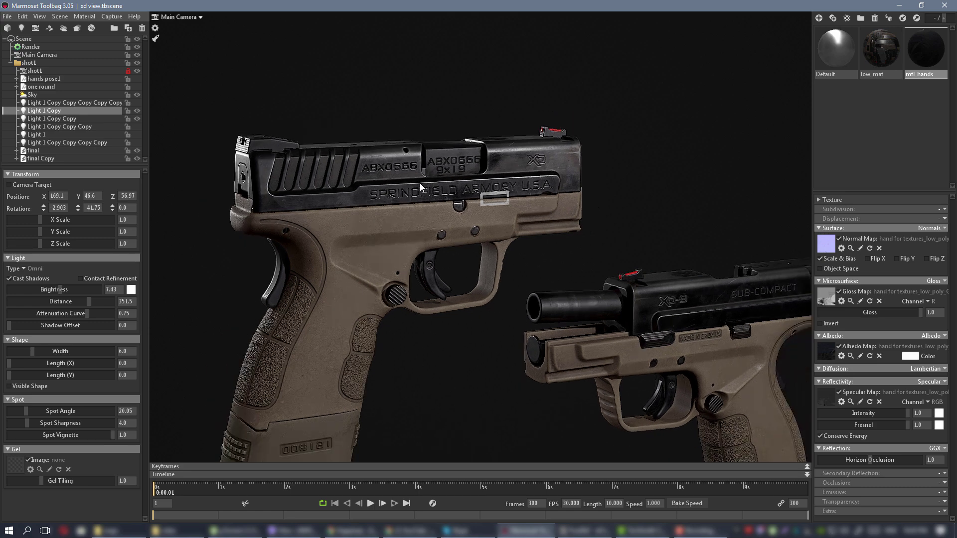
drag(539, 229, 509, 211)
scroll(465, 204, down, 5)
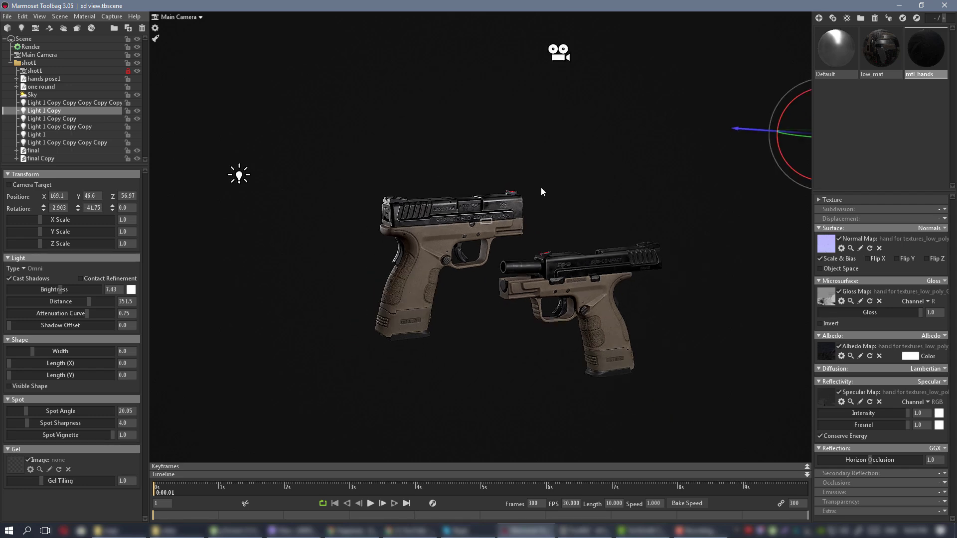
scroll(540, 187, down, 2)
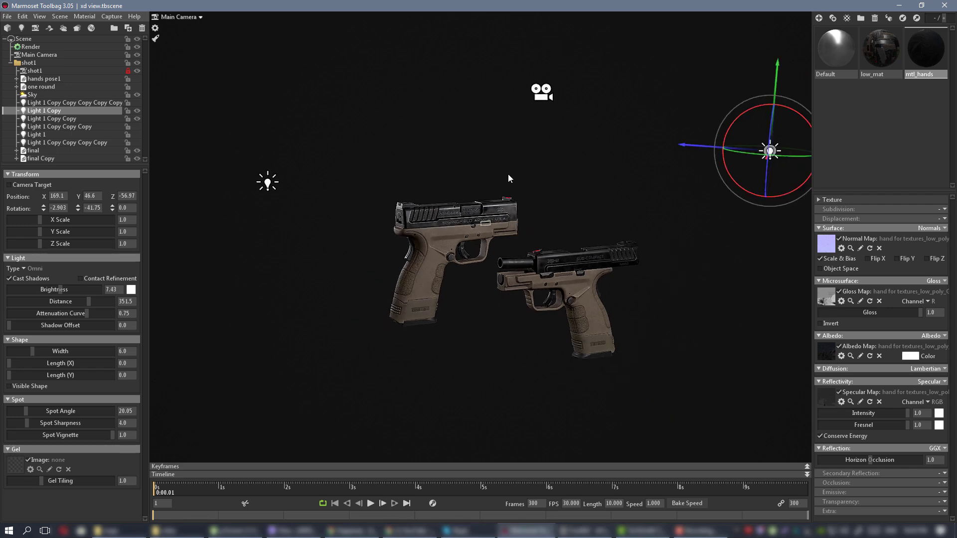
click(181, 16)
click(217, 26)
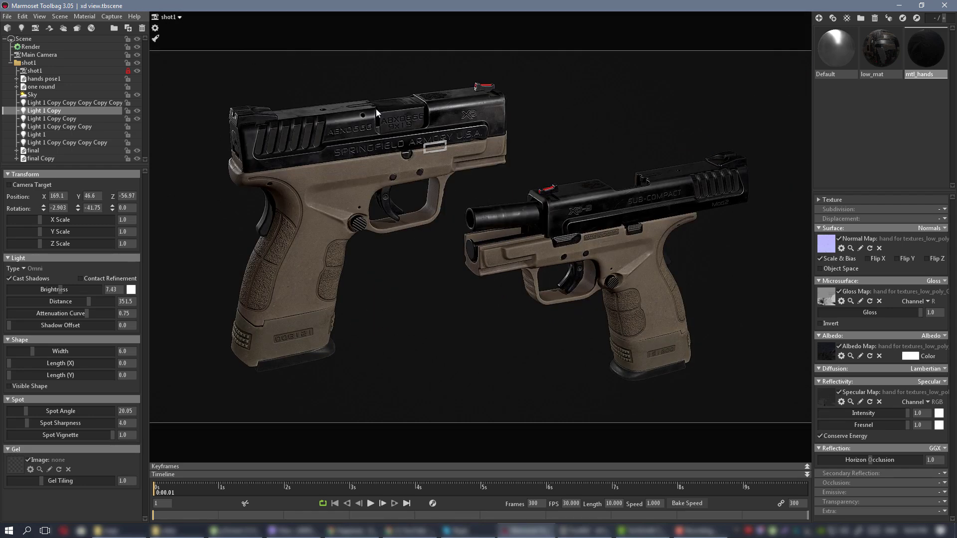
Lower Light 1 Copy to about Y -19.22 in the Main Camera view and check the slide reflections through the shot1 camera
click(175, 16)
click(217, 18)
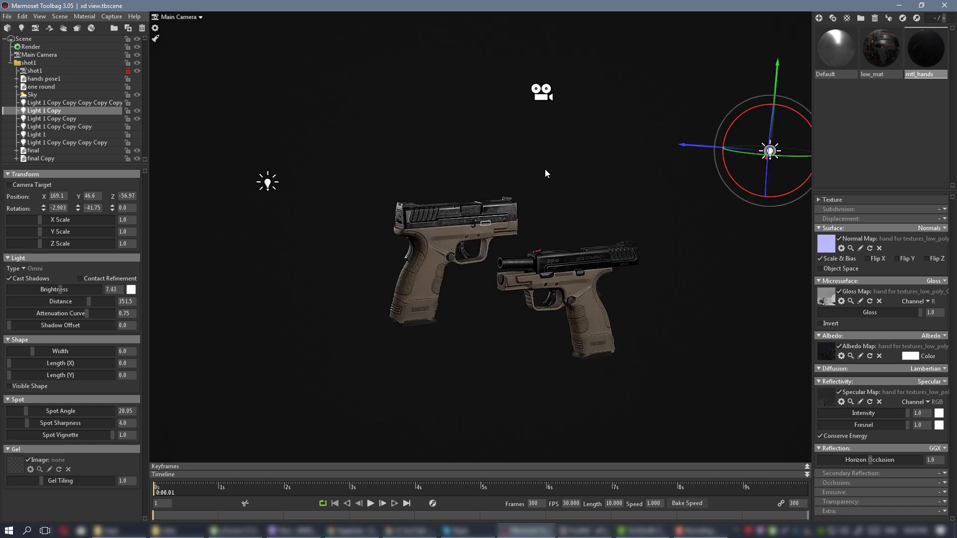
drag(545, 169, 474, 167)
scroll(473, 171, up, 4)
middle_drag(574, 184, 491, 183)
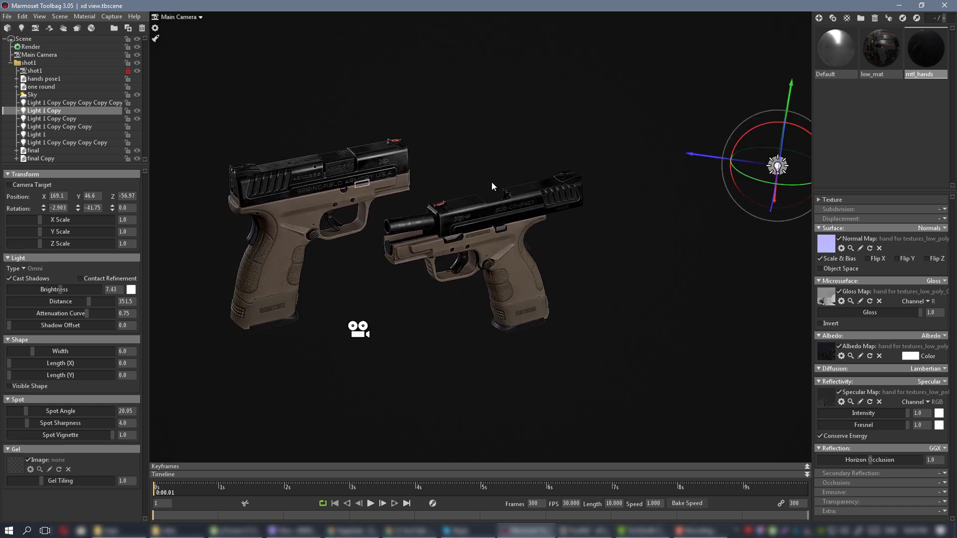
scroll(496, 178, down, 2)
drag(743, 94, 742, 250)
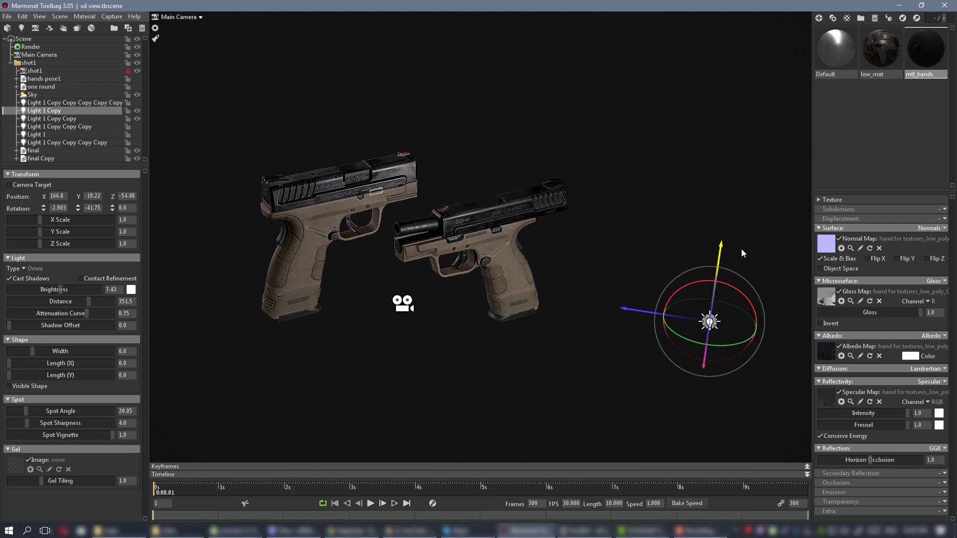
click(188, 17)
click(233, 27)
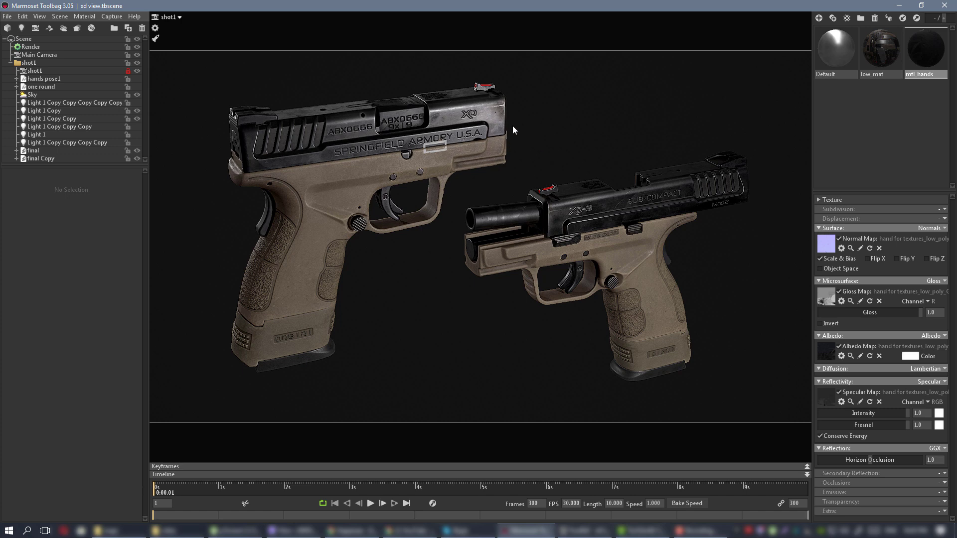
Raise Light 1 Copy slightly to about Y -5.16 from the Main Camera view and check the result through the shot1 camera
click(179, 17)
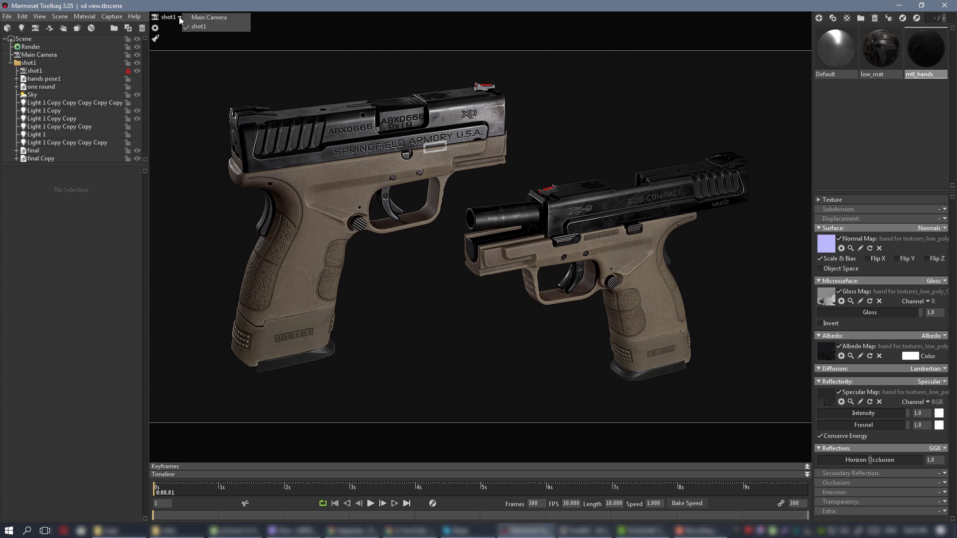
click(234, 16)
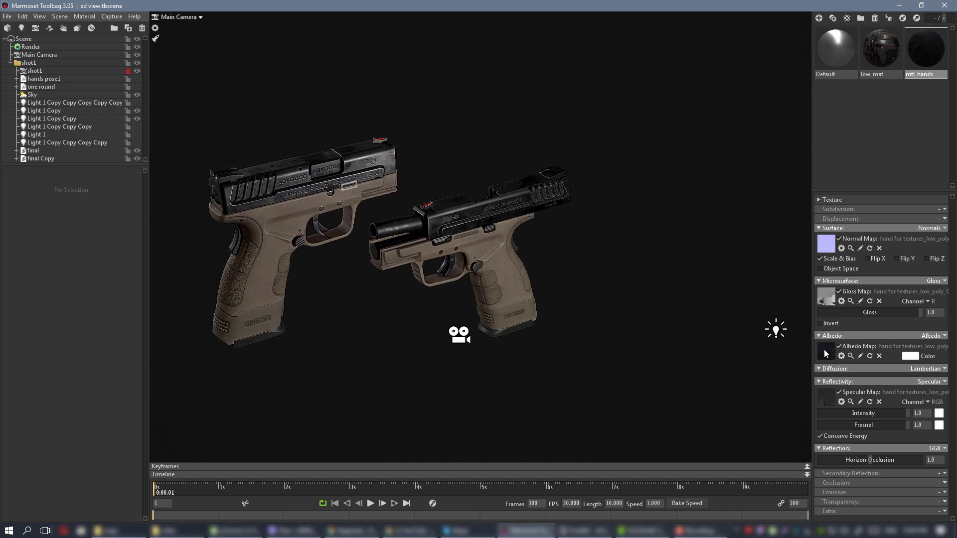
click(777, 331)
drag(789, 264, 793, 229)
click(191, 17)
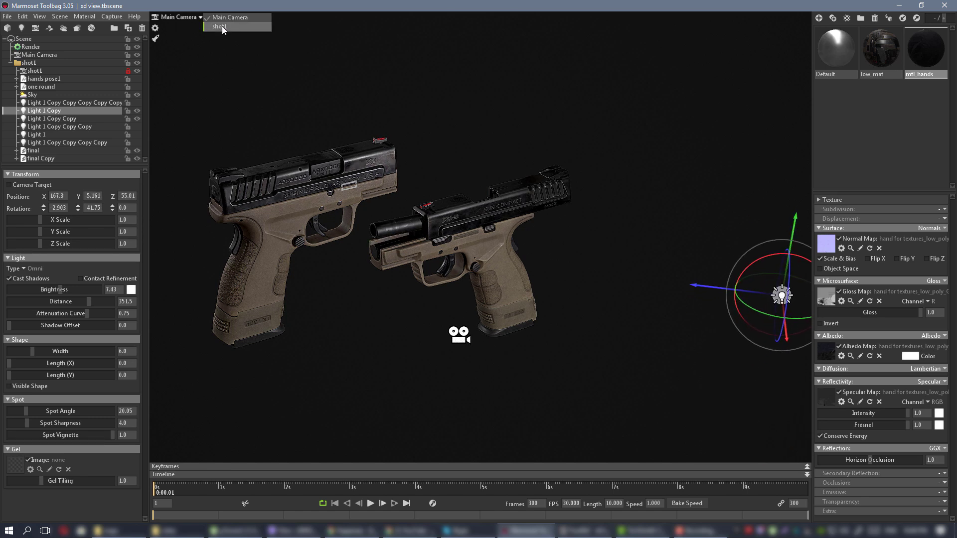
click(222, 25)
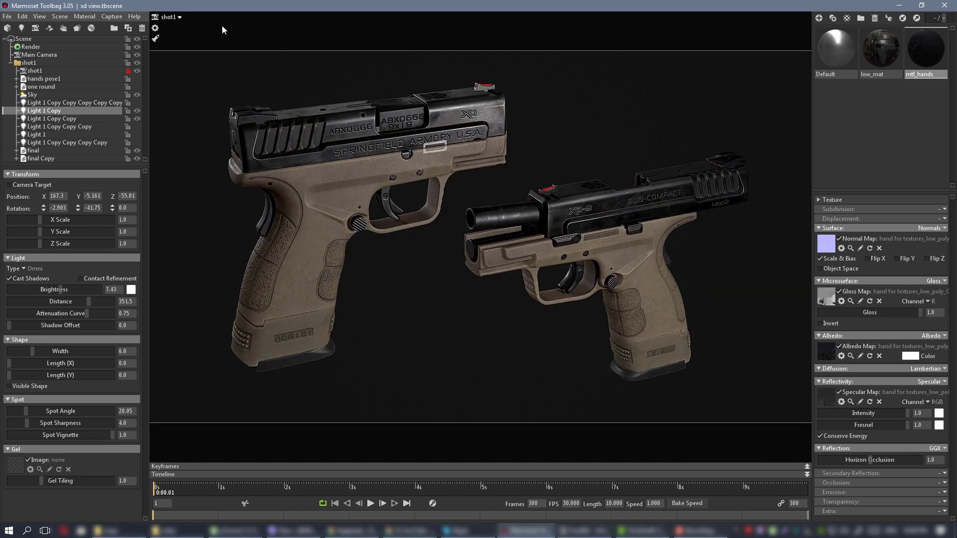
From the Main Camera view, rotate and move Light 1 Copy to about X 175.3, Y -3.6, Z -6.7 and check it through shot1
click(175, 17)
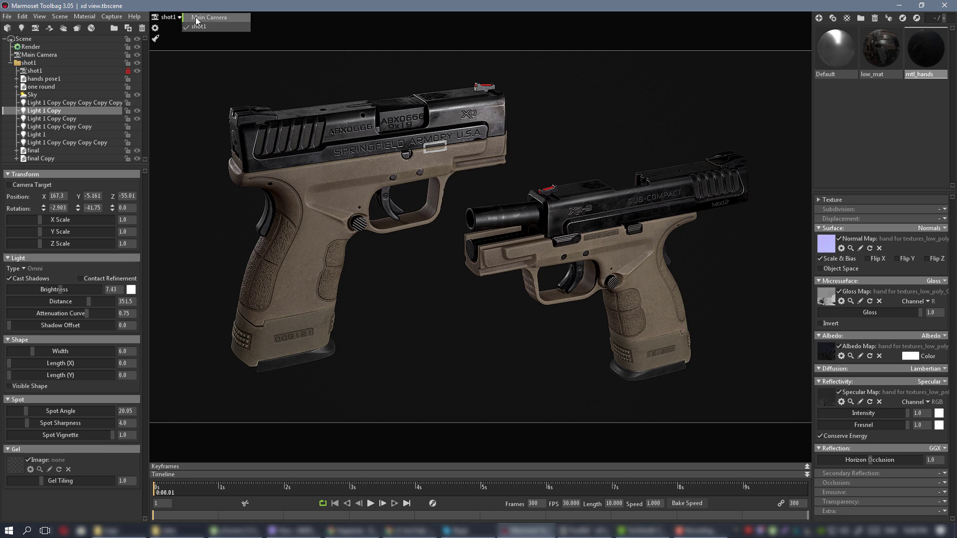
click(209, 18)
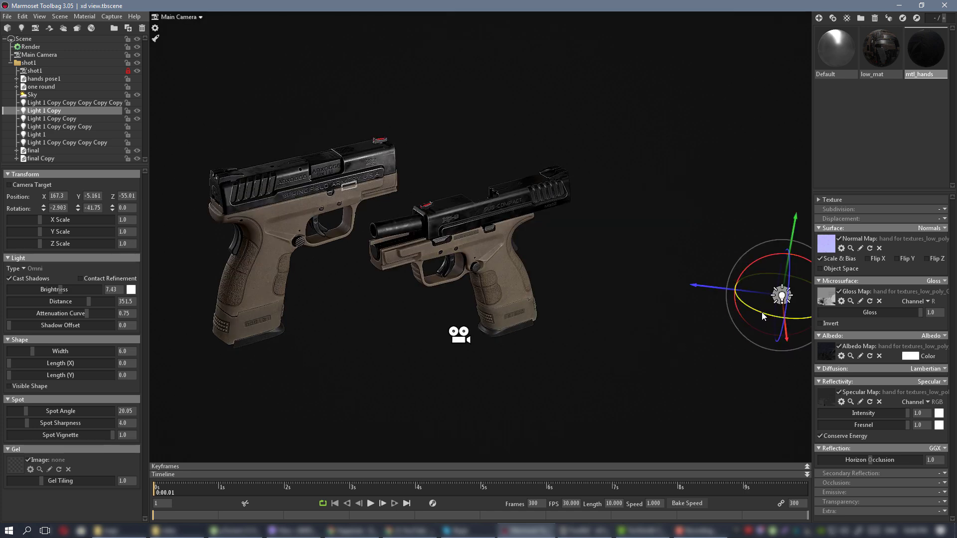
drag(761, 312, 788, 319)
drag(728, 325, 615, 348)
click(186, 20)
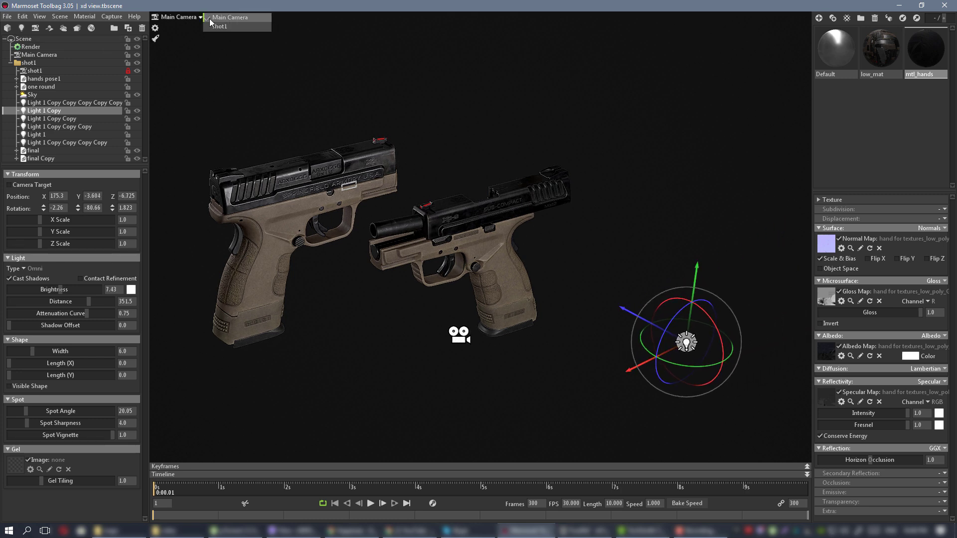
click(217, 25)
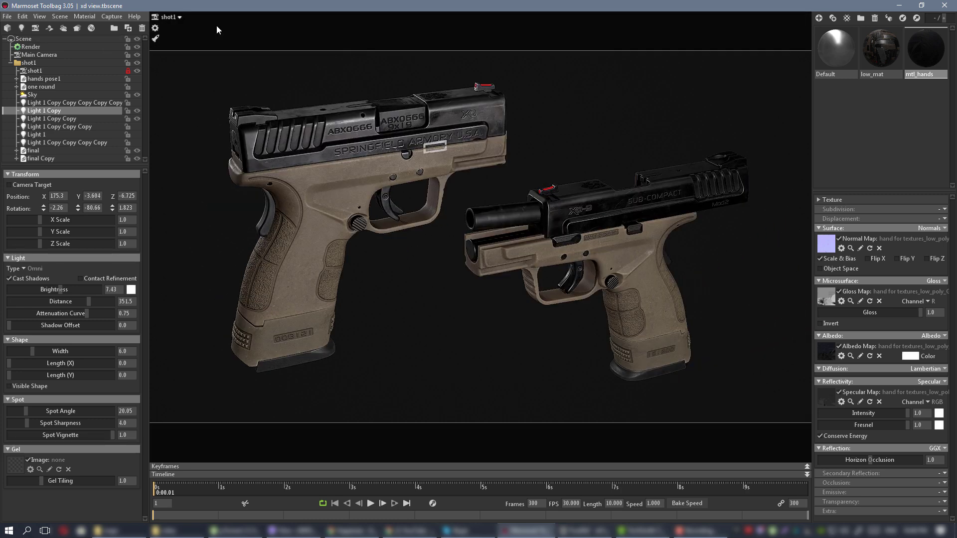
Shift Light 1 Copy in the Main Camera view to about X 173, Y -0.64, Z -21.65 and return to shot1
click(176, 19)
click(230, 19)
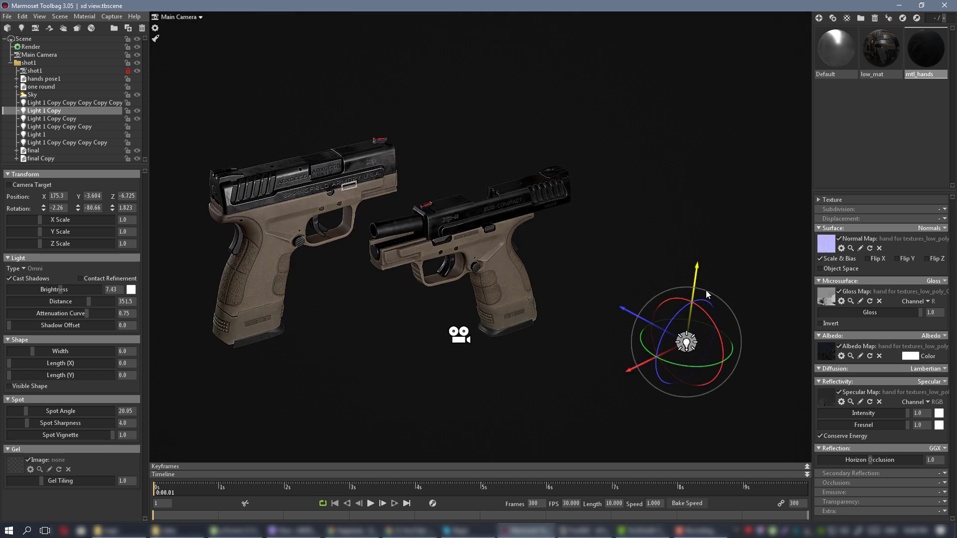
drag(645, 364, 678, 354)
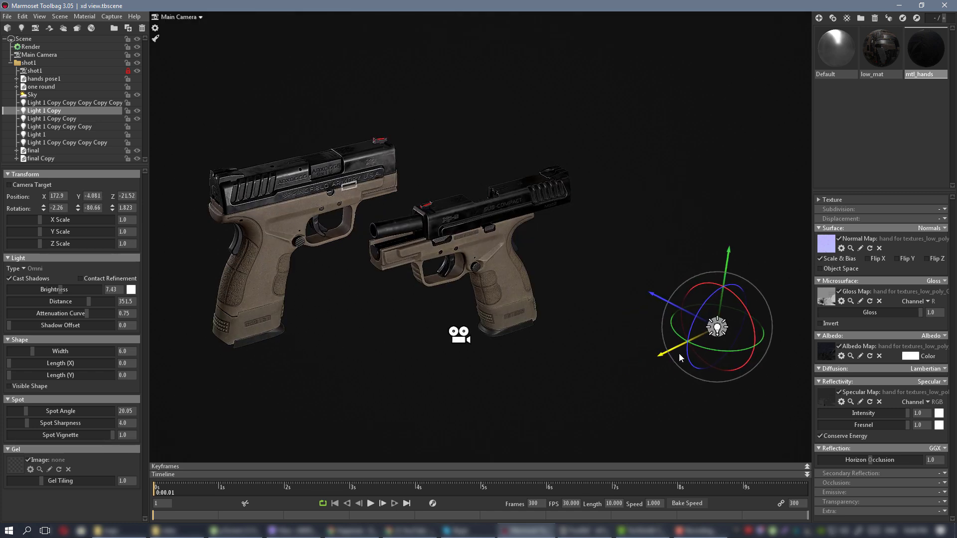
click(191, 16)
click(222, 23)
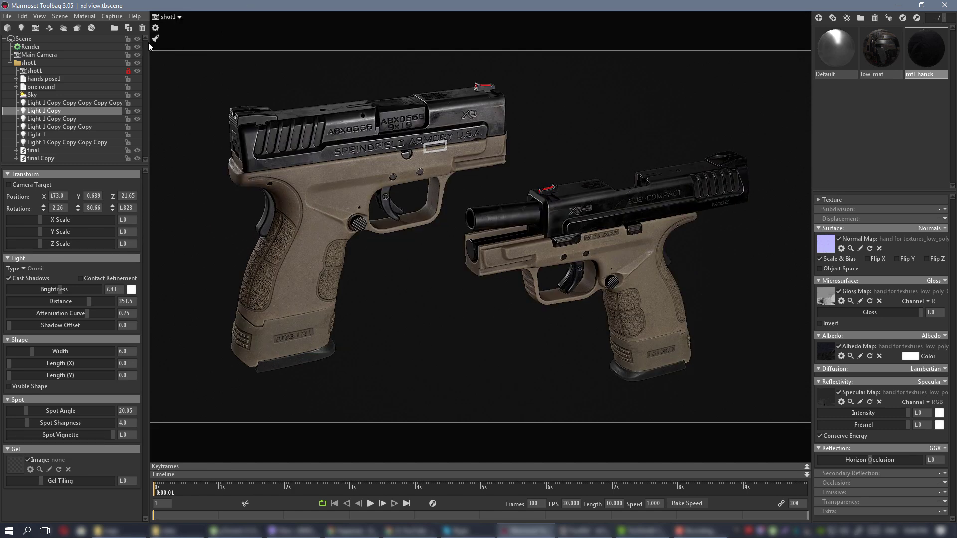
Inspect the pistols in the Main Camera view, then compare the shot1 view with Light 1 Copy hidden and shown
click(167, 18)
click(210, 16)
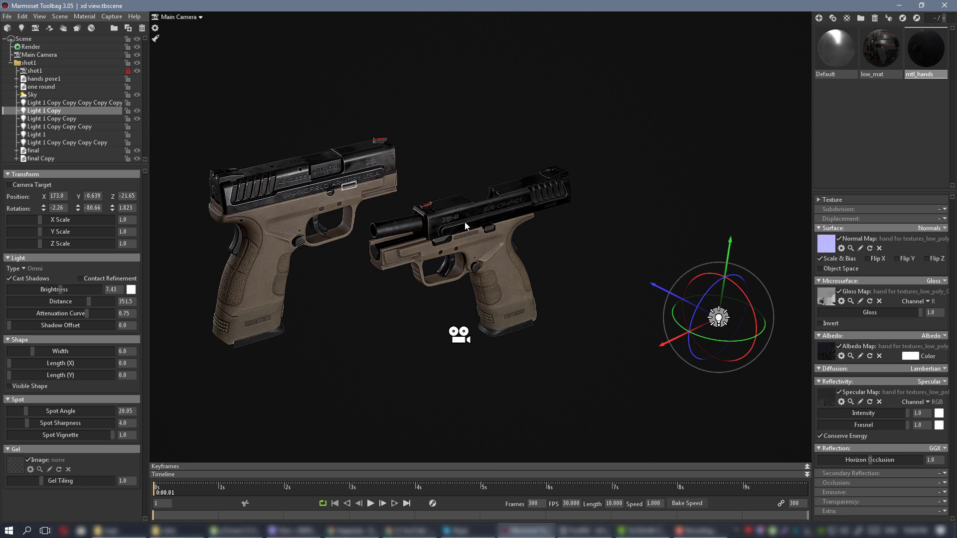
mouse_move(497, 238)
mouse_down()
mouse_move(456, 232)
mouse_move(490, 236)
mouse_up()
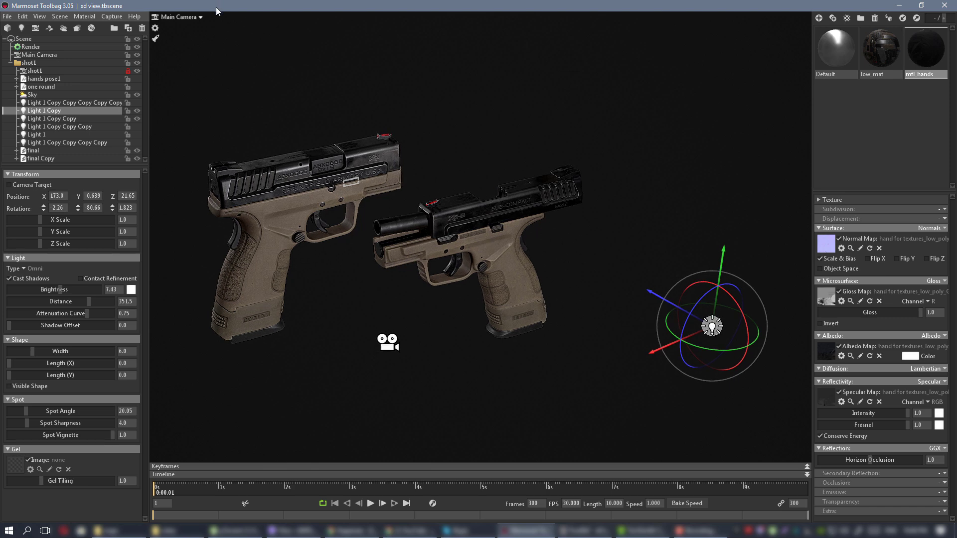
click(196, 17)
click(221, 25)
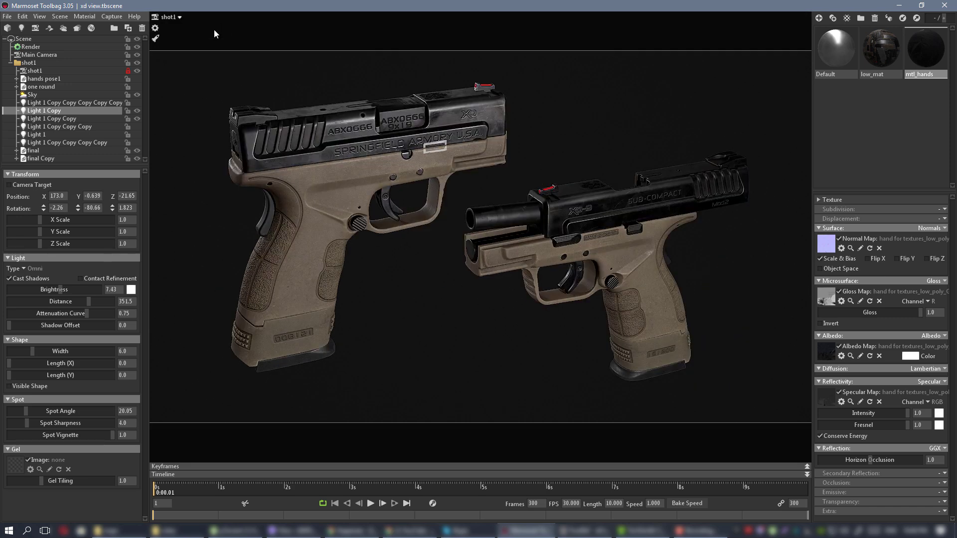
click(136, 110)
click(136, 110)
click(136, 111)
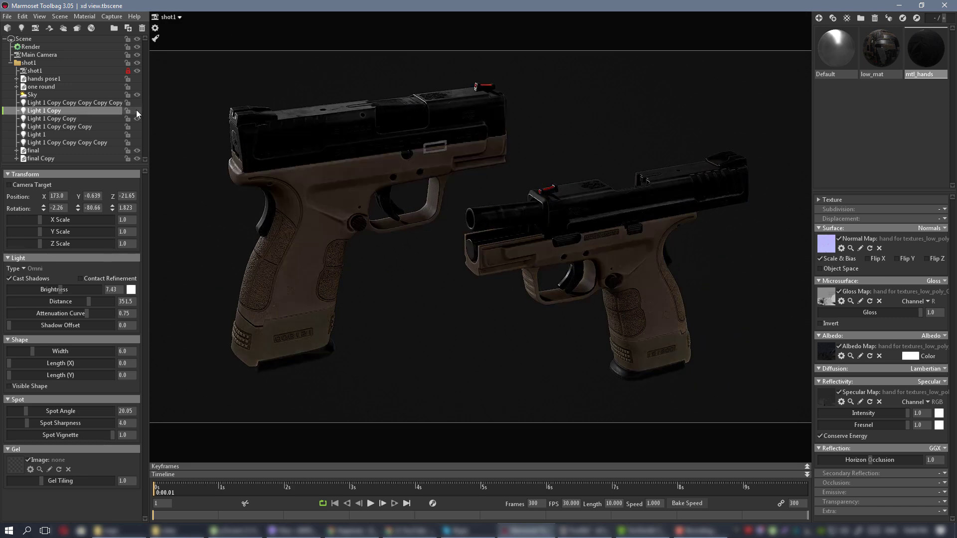
click(136, 111)
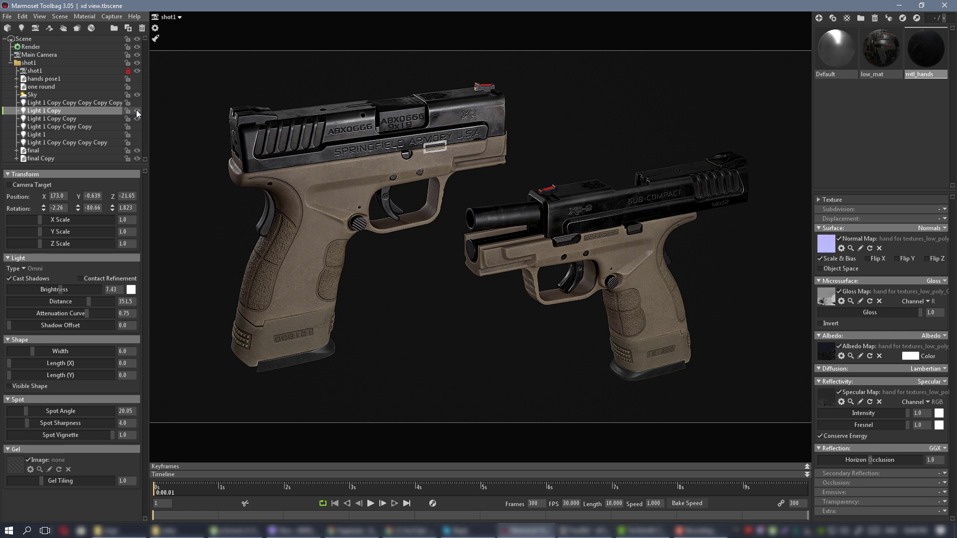
click(136, 110)
click(137, 111)
Duplicate Light 1 Copy in the Main Camera view and lower the duplicate to about X 162.8, Y -68.2, Z -68.53
click(177, 18)
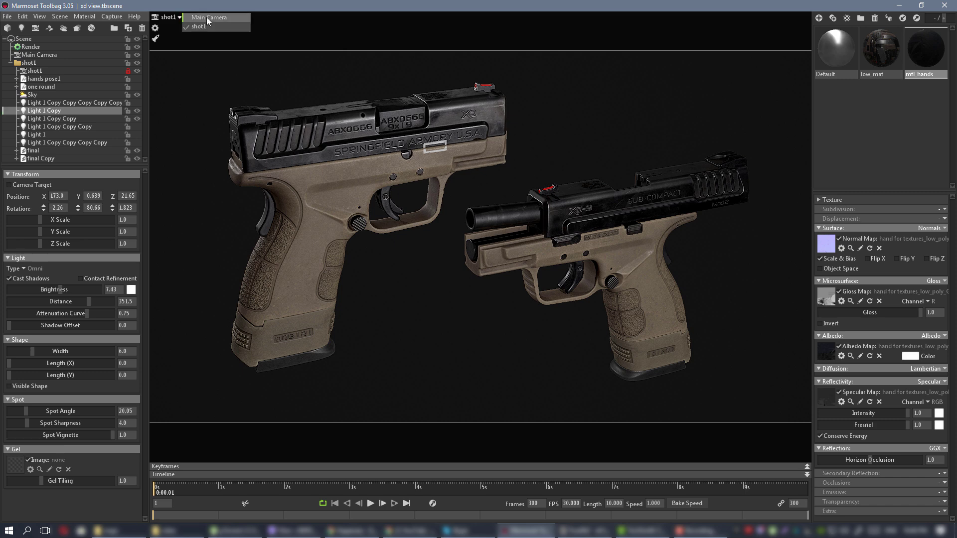
click(206, 17)
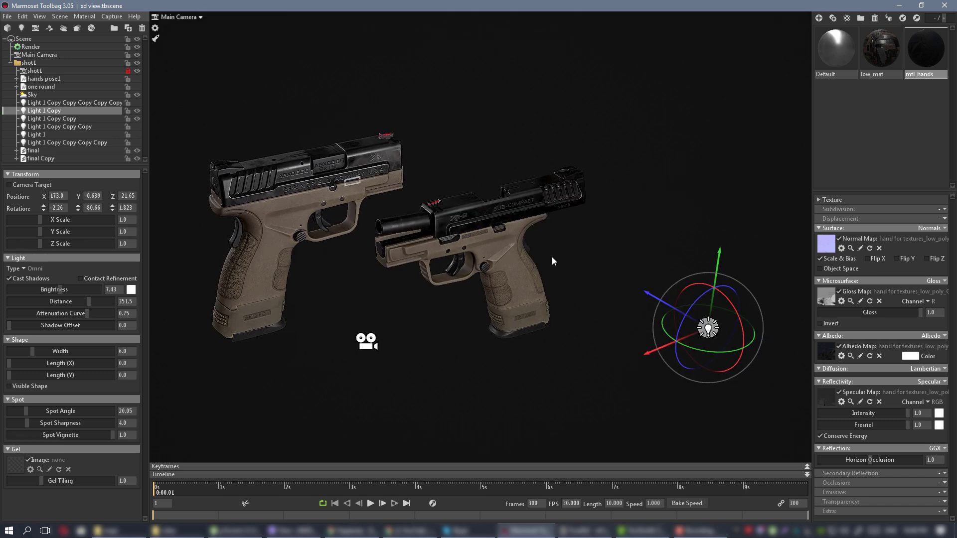
key(ctrl+d)
drag(649, 352, 764, 311)
scroll(711, 284, down, 1)
scroll(711, 282, down, 2)
drag(717, 199, 745, 316)
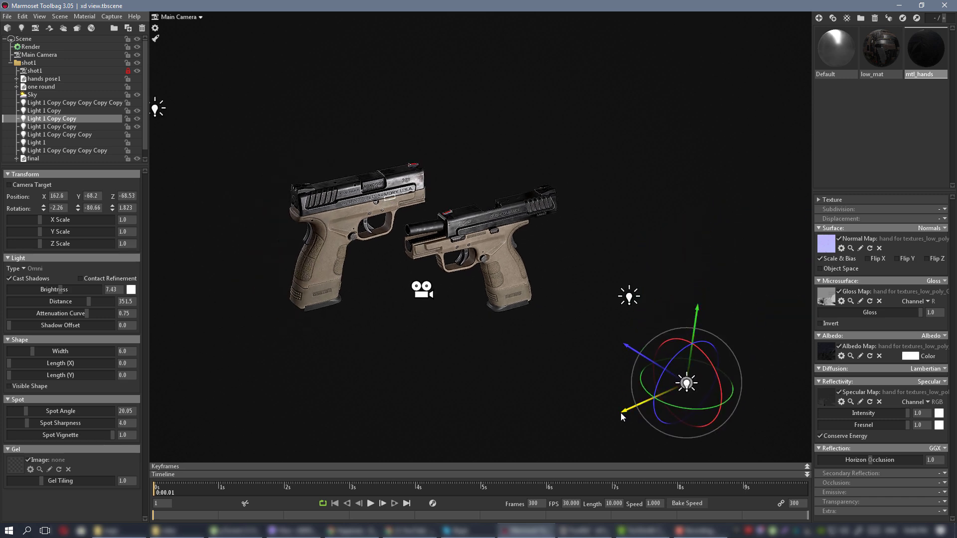
Move the duplicated light farther sideways to about X 147.9, Y -49.48, Z -162.1 and view the result through shot1
drag(622, 413, 745, 375)
scroll(698, 349, down, 2)
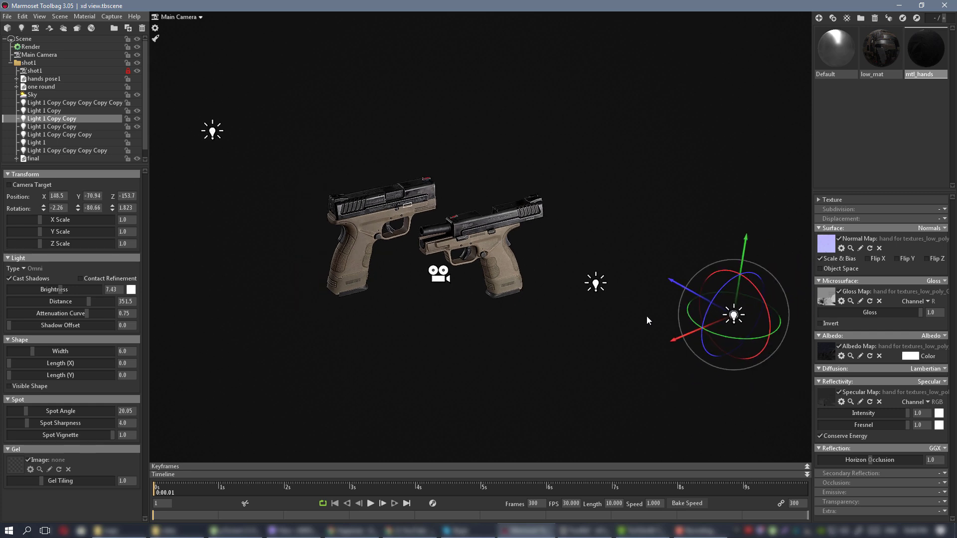
mouse_move(683, 335)
mouse_down()
mouse_move(698, 328)
mouse_move(685, 333)
mouse_up()
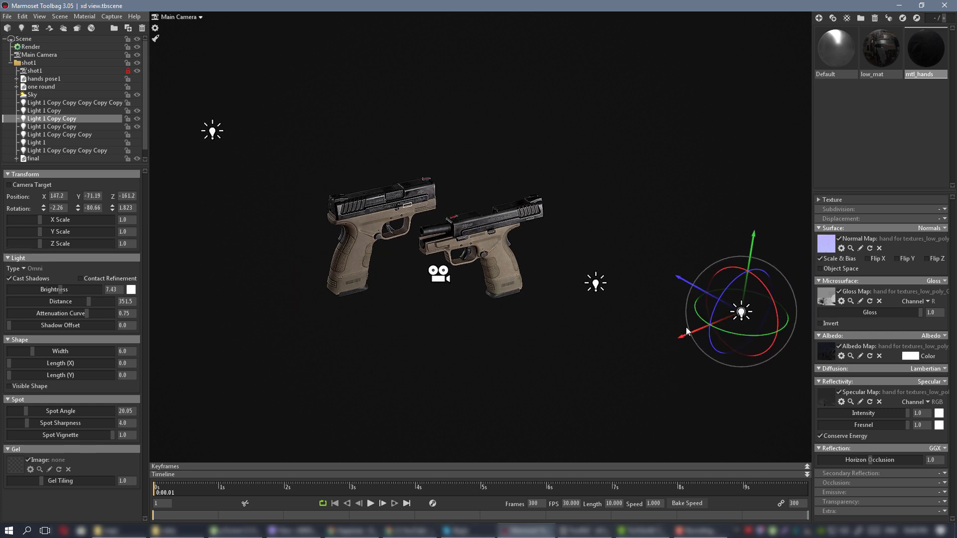
drag(749, 235, 748, 206)
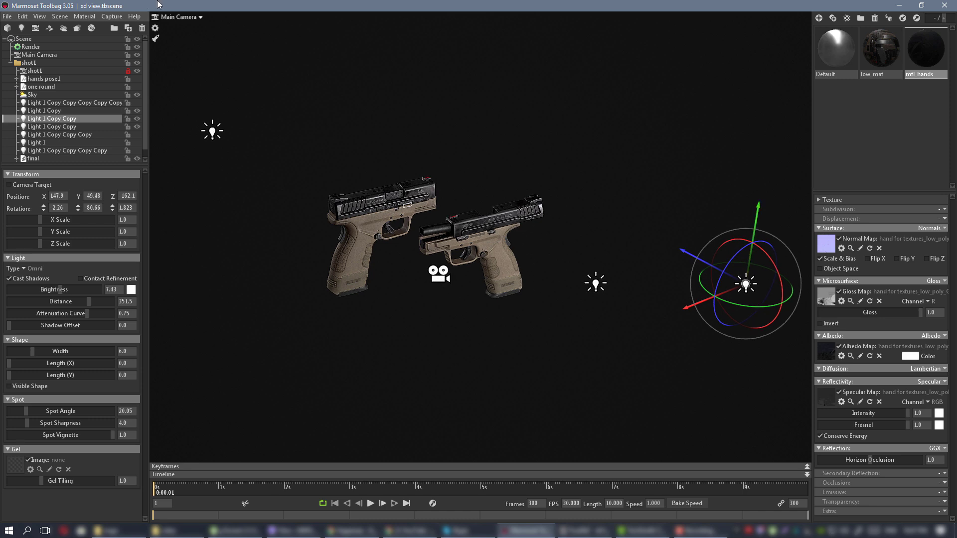
click(182, 14)
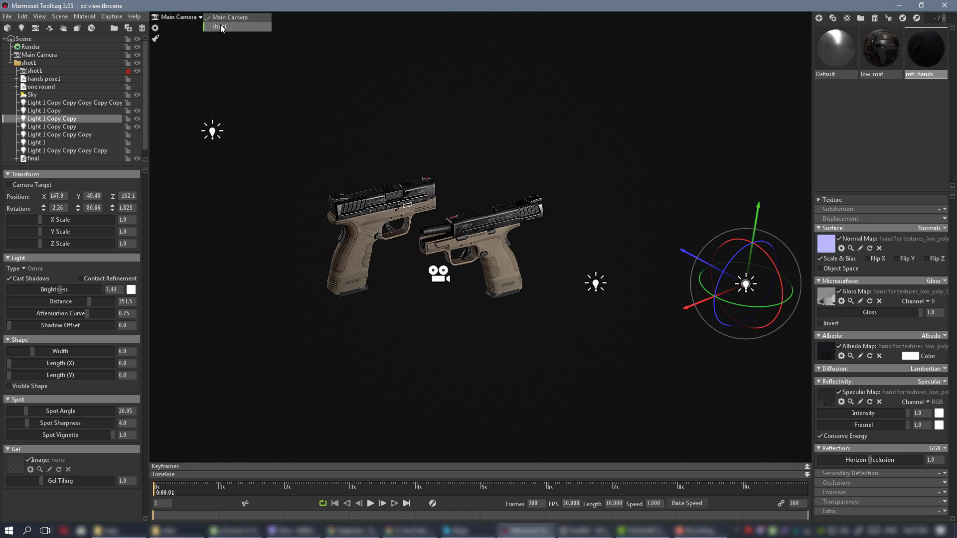
click(256, 25)
Compare the shading on both pistols in shot1 with the new duplicated light hidden and shown
click(137, 118)
click(136, 118)
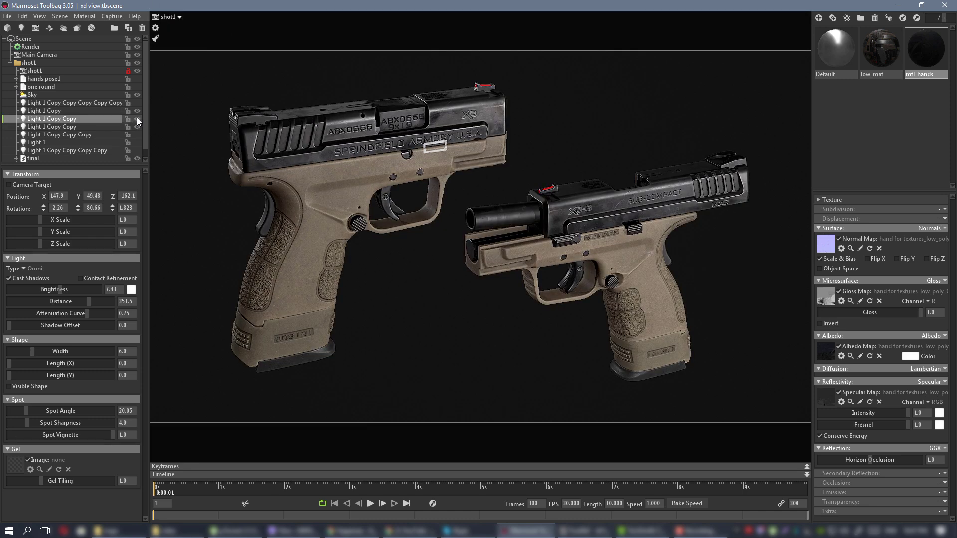
click(136, 118)
click(137, 118)
click(136, 119)
click(136, 118)
click(138, 118)
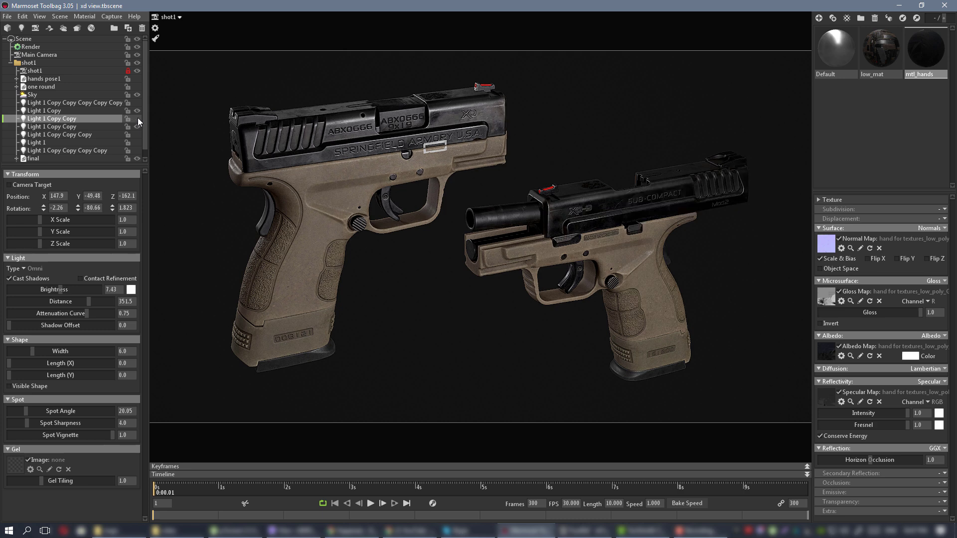
click(138, 118)
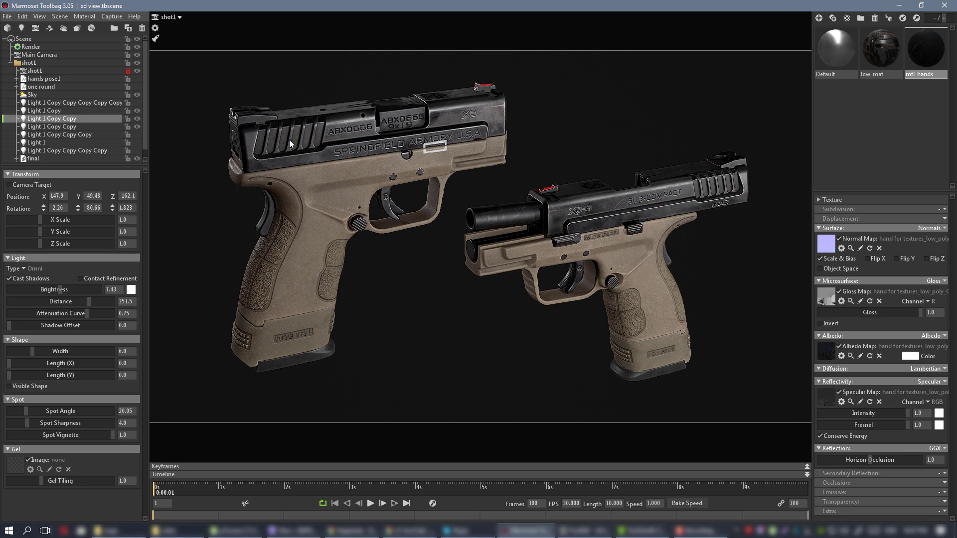
click(137, 119)
click(136, 119)
click(137, 118)
click(137, 118)
click(135, 126)
click(136, 119)
click(136, 119)
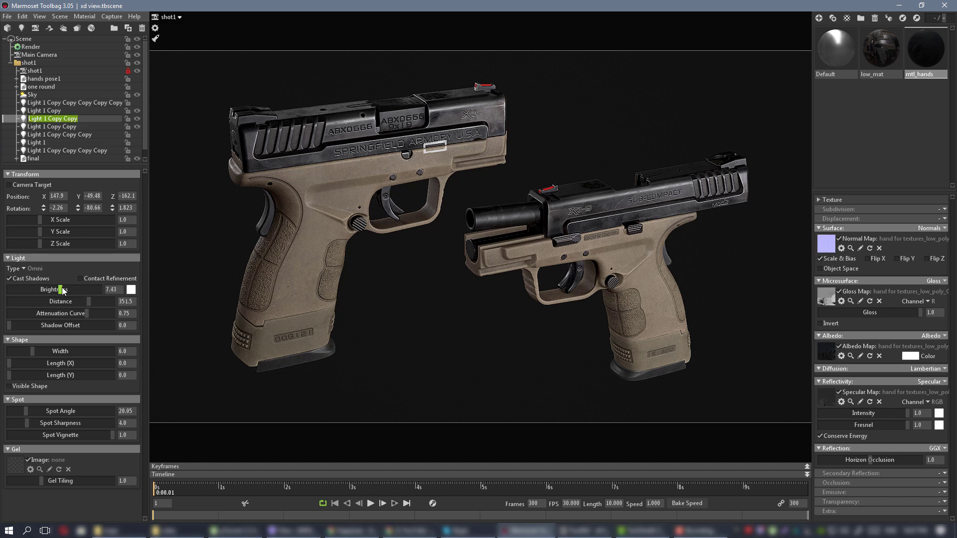
Reduce the duplicated light's brightness to about 4.7 and check the pistols in the full-screen viewport
drag(64, 289, 55, 290)
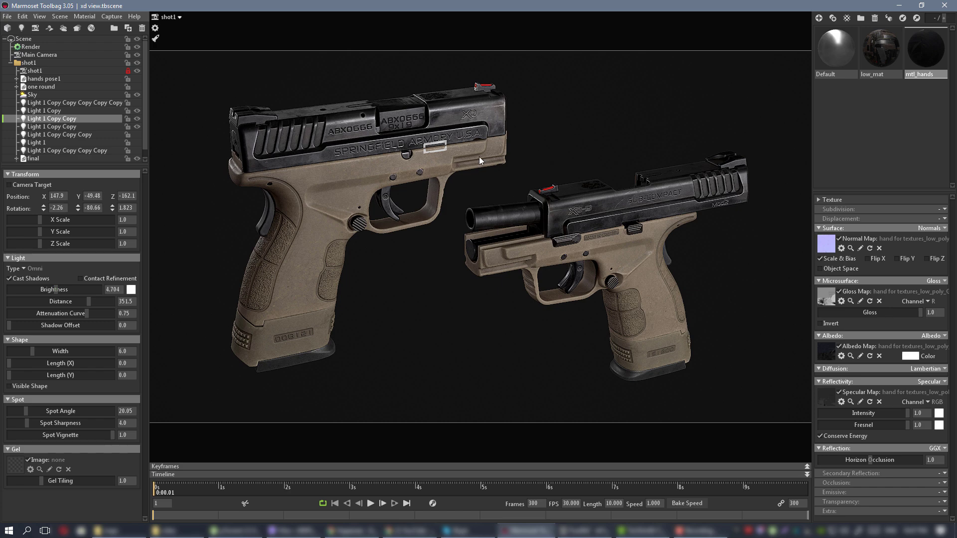
click(554, 142)
key(ctrl+space)
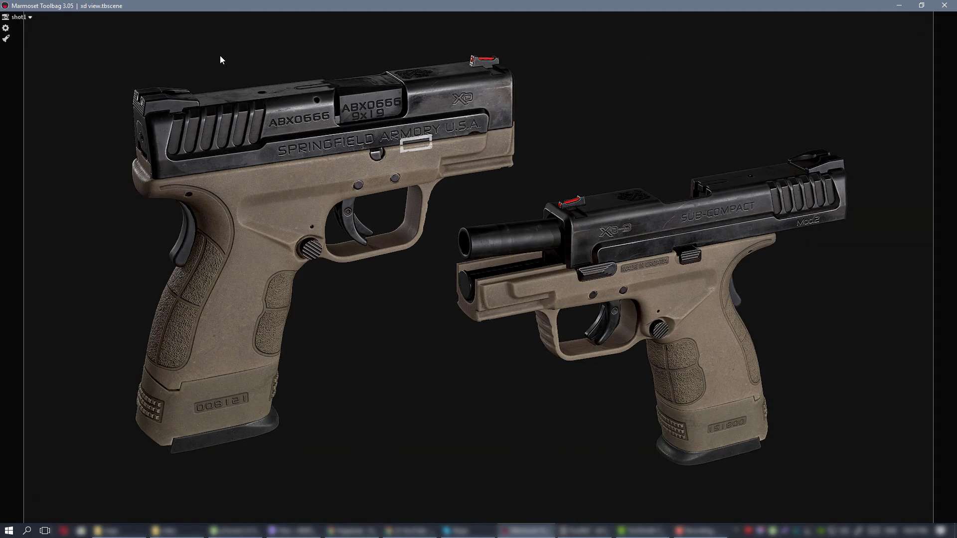
Unlock the shot1 camera and reframe it slightly closer so both pistols fill more of the full-screen view
key(ctrl+space)
key(ctrl+space)
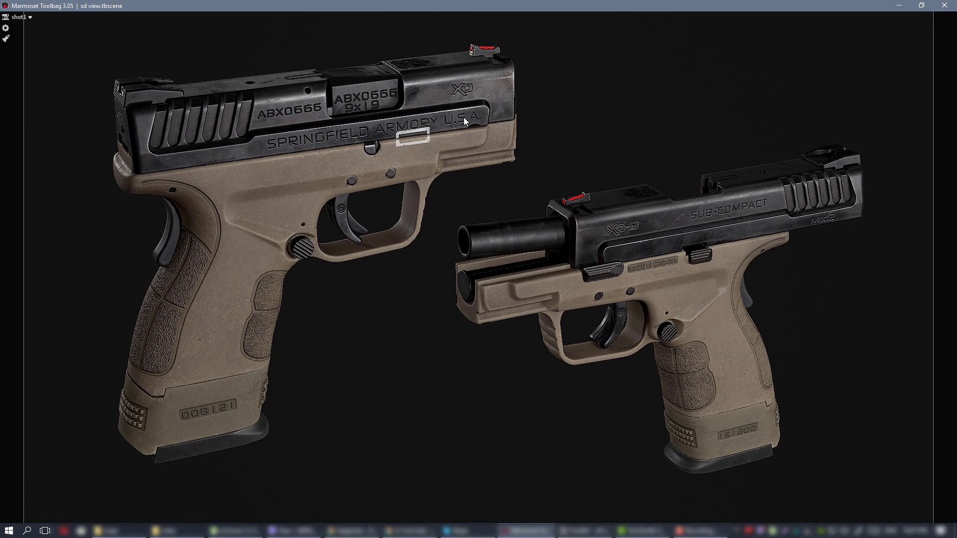
alt+right_drag(463, 118, 472, 118)
alt+middle_drag(477, 126, 475, 127)
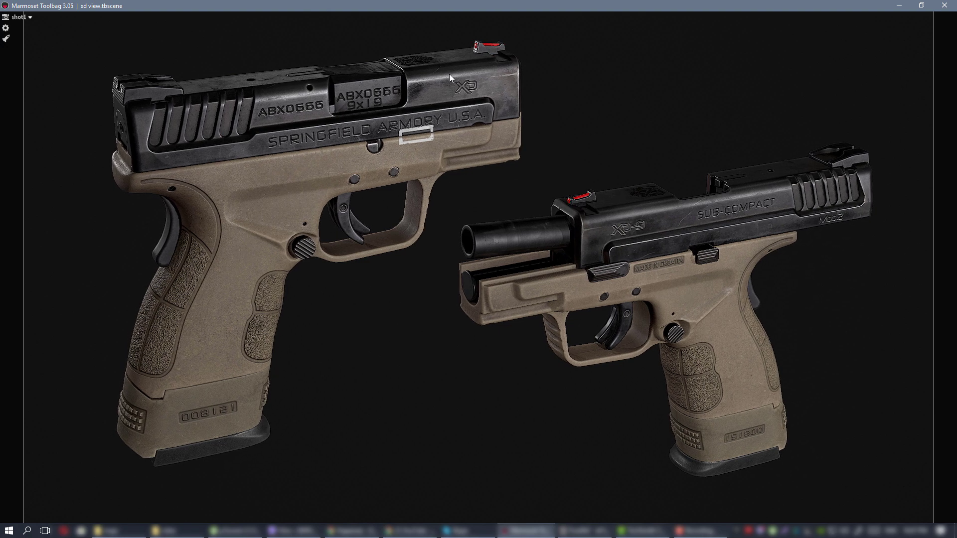
alt+middle_drag(496, 87, 498, 91)
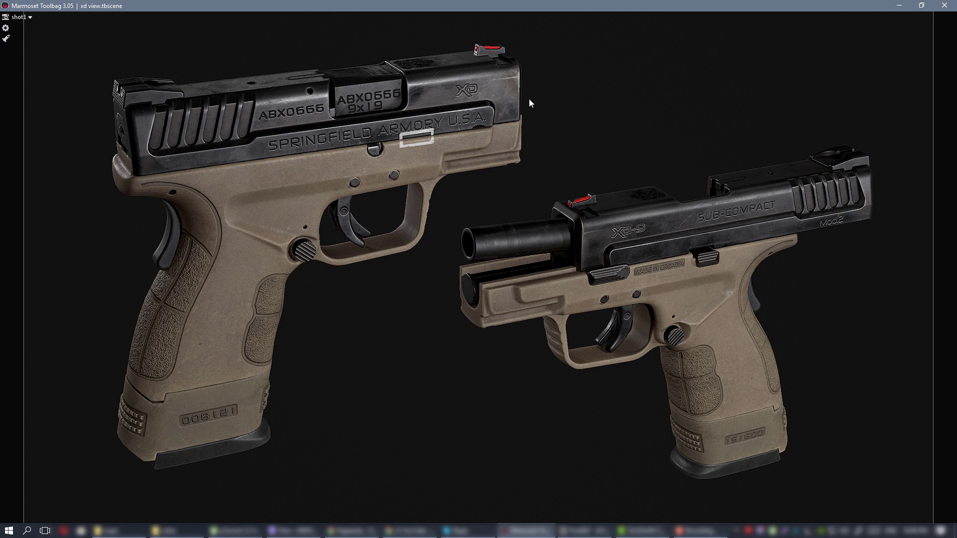
middle_drag(573, 143, 591, 154)
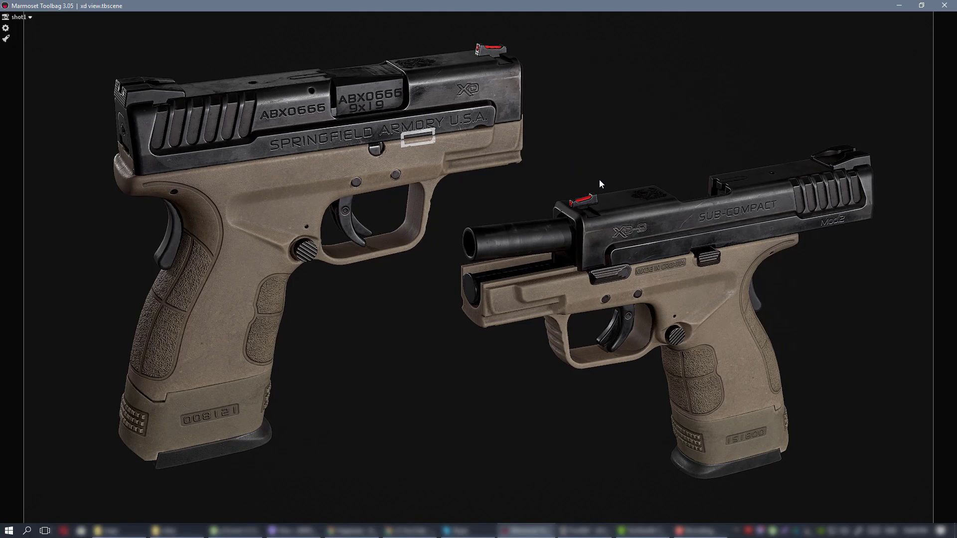
scroll(596, 174, down, 1)
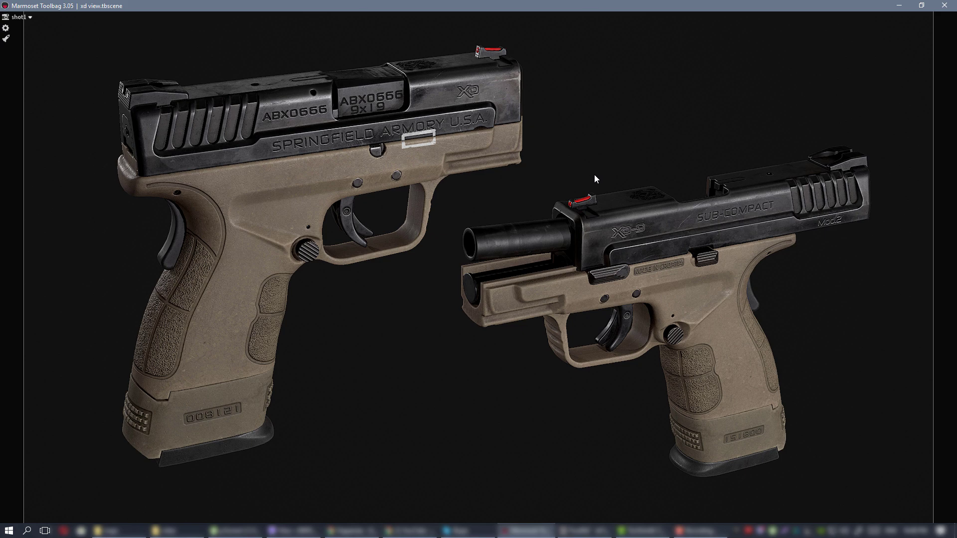
Tilt the final Copy pistol to an X rotation of about -14.38 and reposition it at about Y -46.67, Z 11.41
key(Tab)
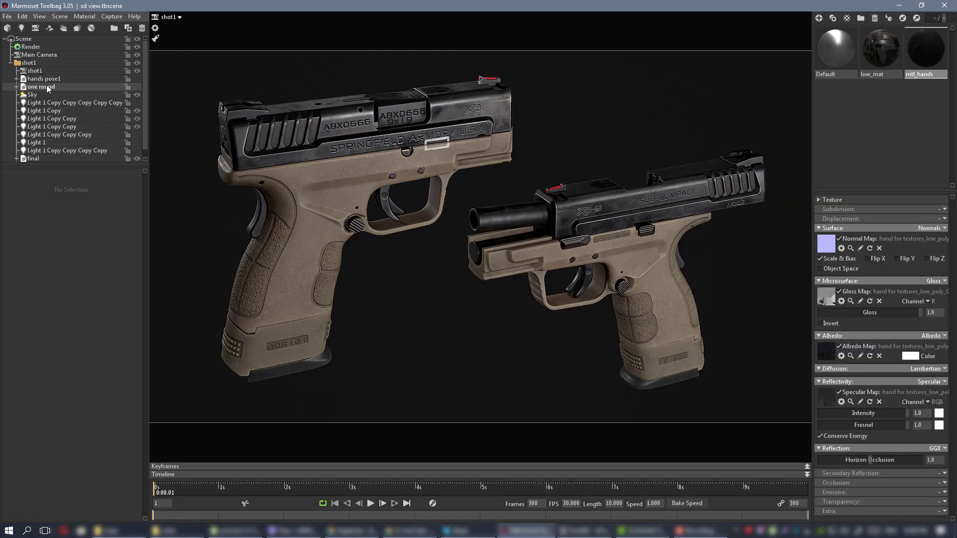
scroll(48, 145, down, 1)
click(41, 158)
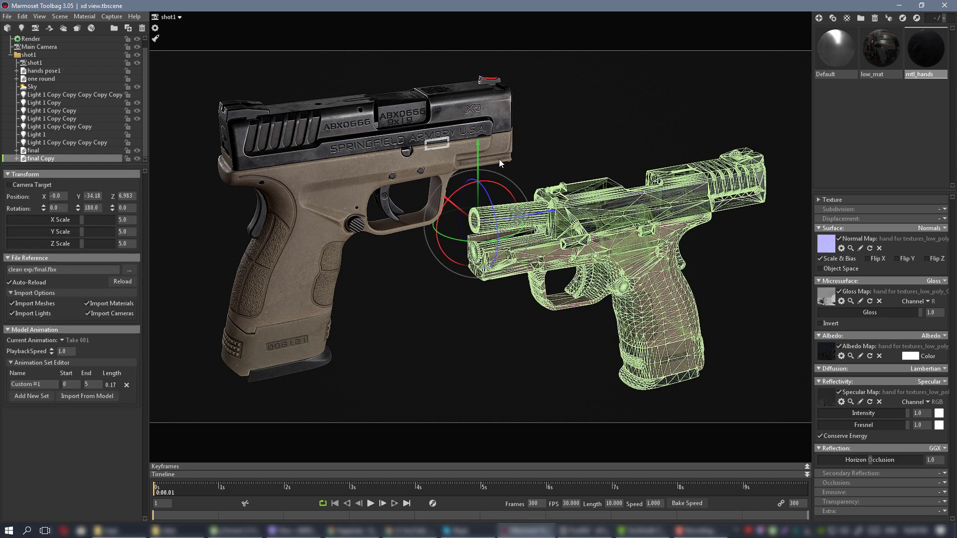
key(Tab)
drag(458, 207, 495, 220)
drag(563, 265, 530, 269)
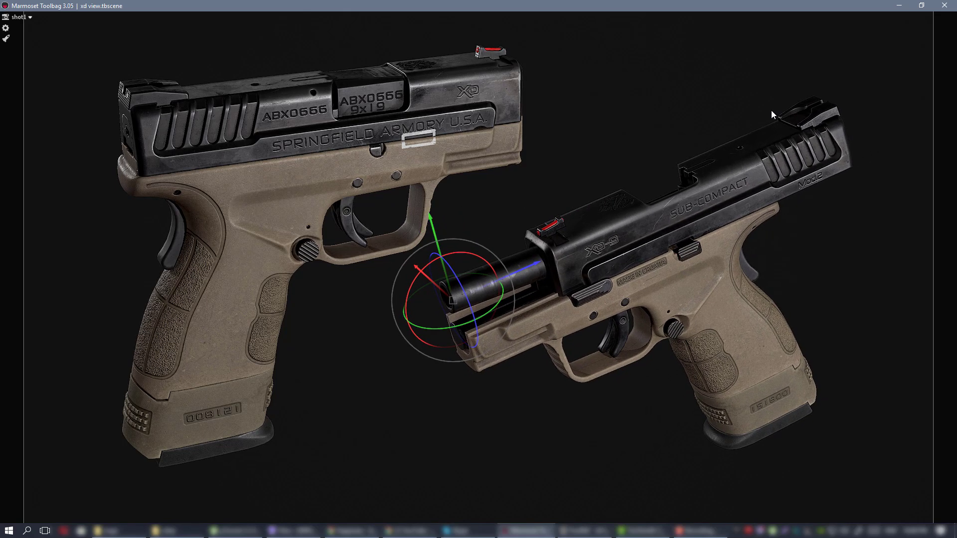
key(ctrl+z)
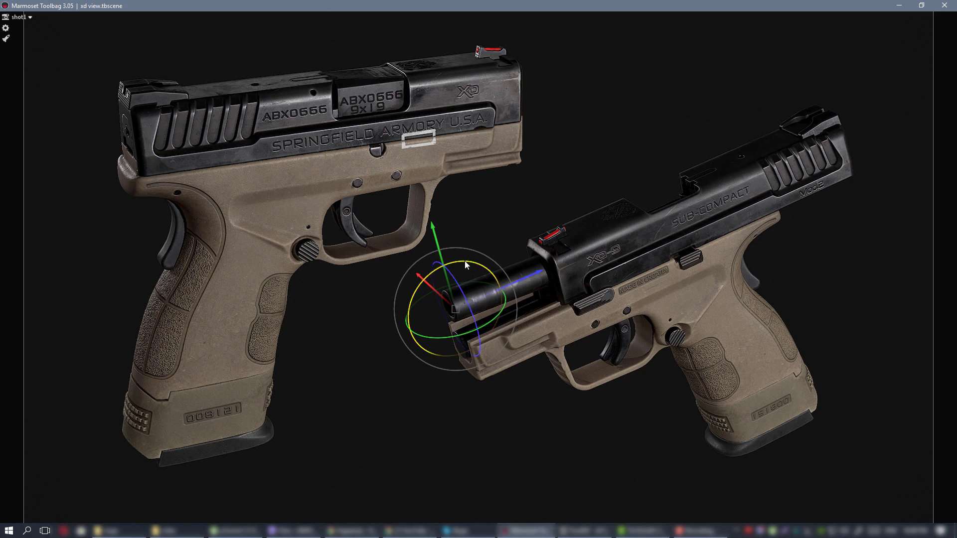
drag(464, 261, 477, 201)
key(ctrl+space)
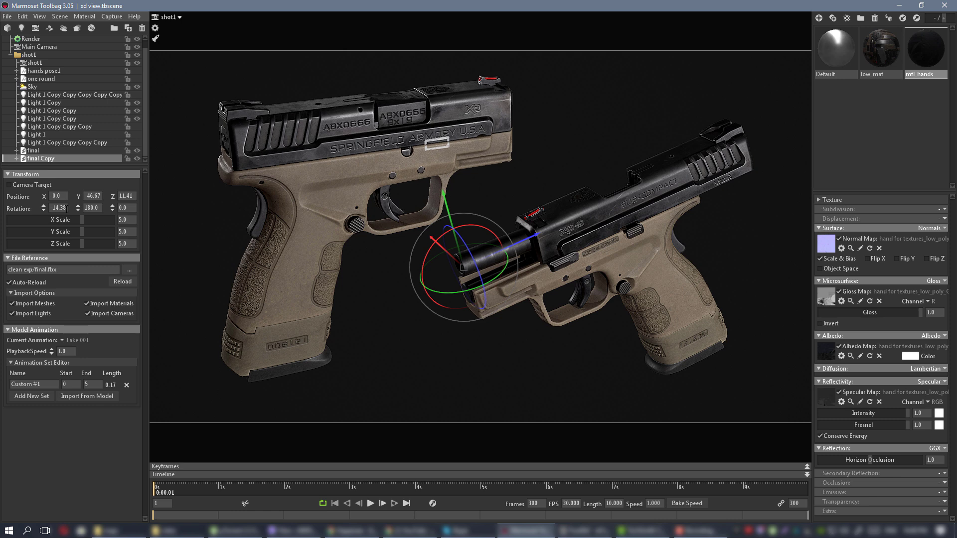
Reset the final Copy pistol's X rotation and its Z position to 0
double_click(59, 208)
text(0)
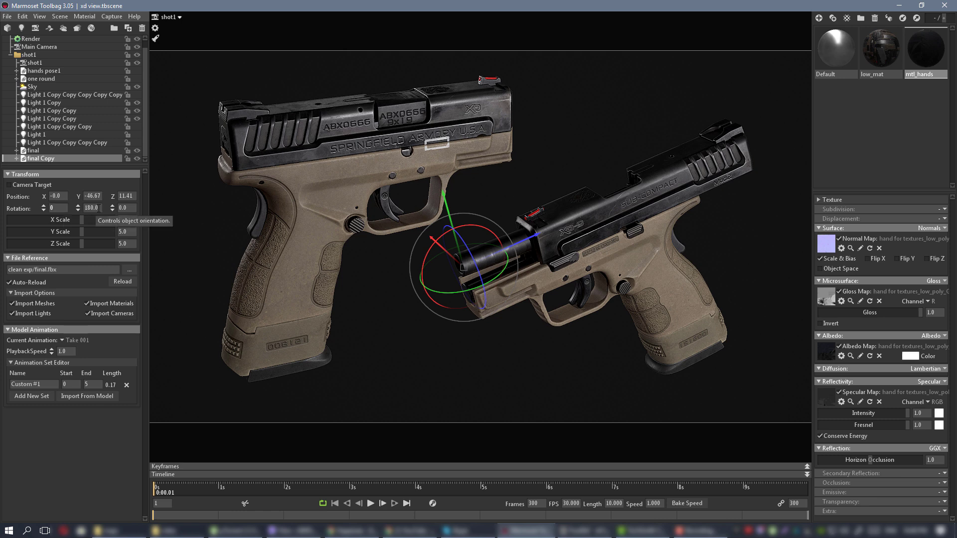
key(Return)
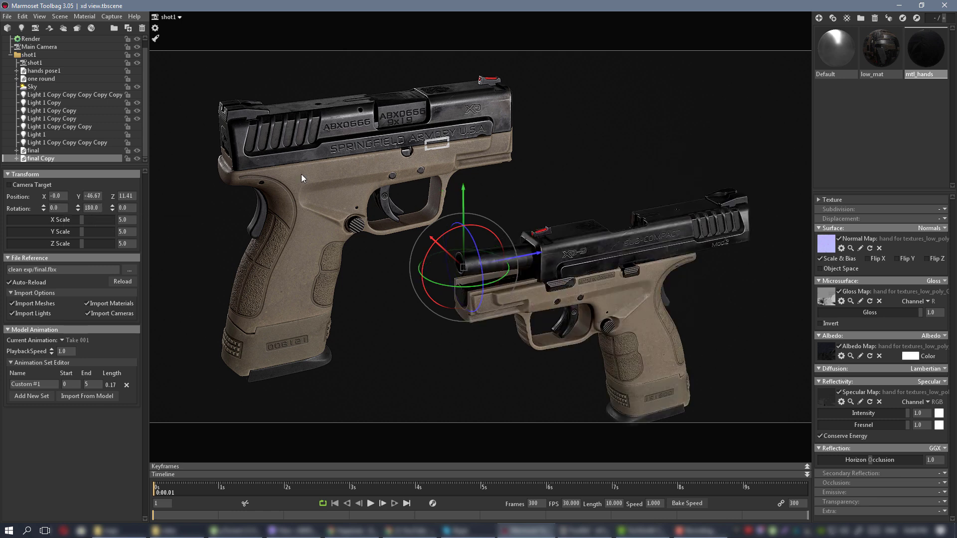
drag(498, 260, 528, 254)
double_click(126, 196)
text(0)
key(Return)
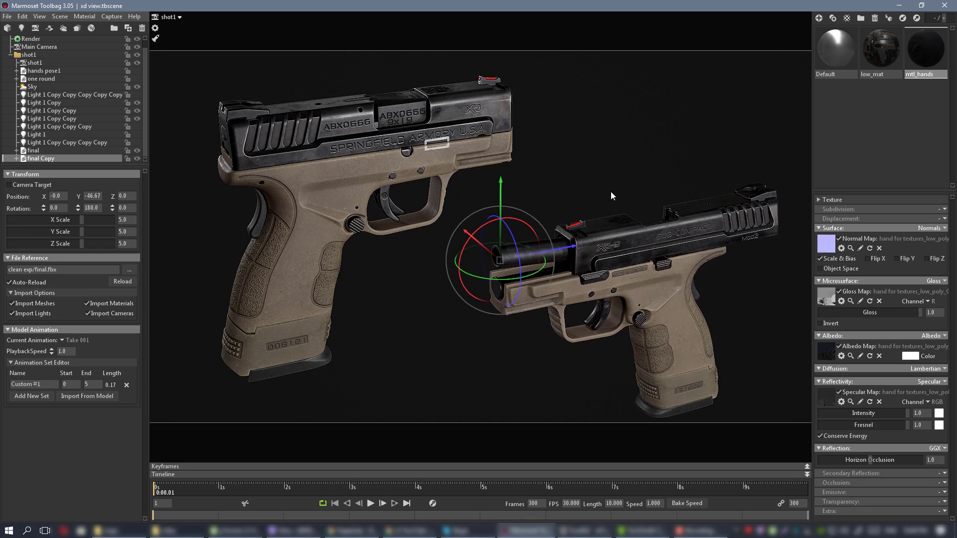
Raise the final Copy pistol along Y until its rear sight sits roughly level with the other pistol's slide lettering, and check it full-screen
drag(502, 191, 500, 169)
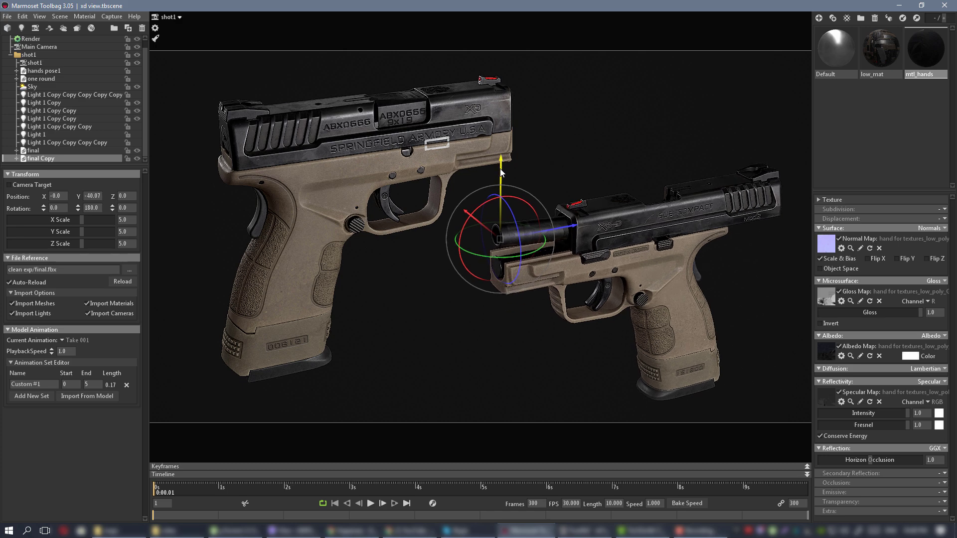
click(581, 142)
key(ctrl+space)
key(ctrl+space)
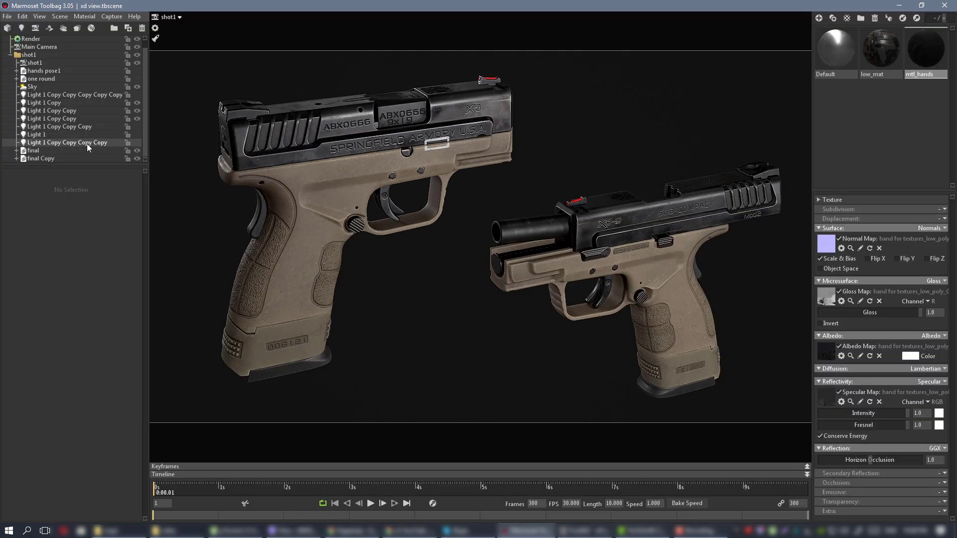
click(41, 158)
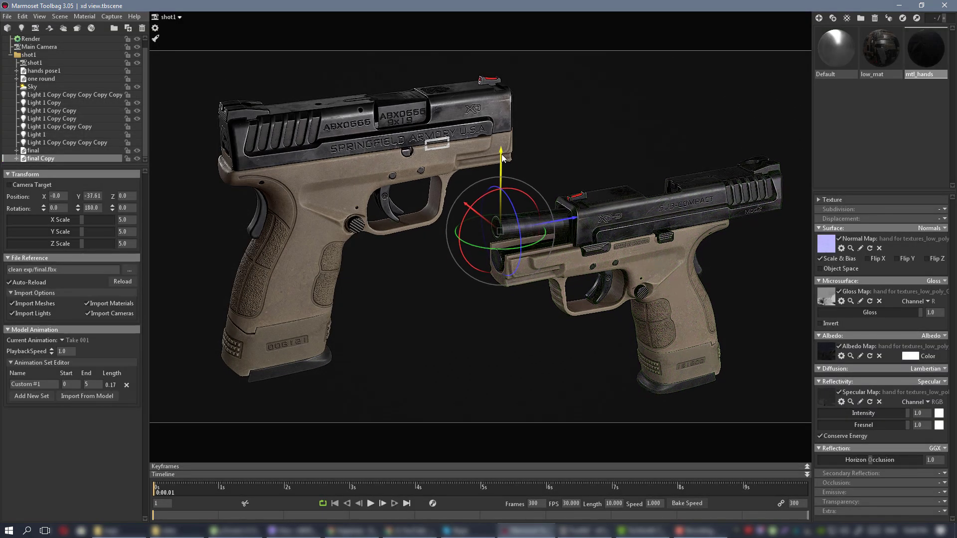
key(ctrl+space)
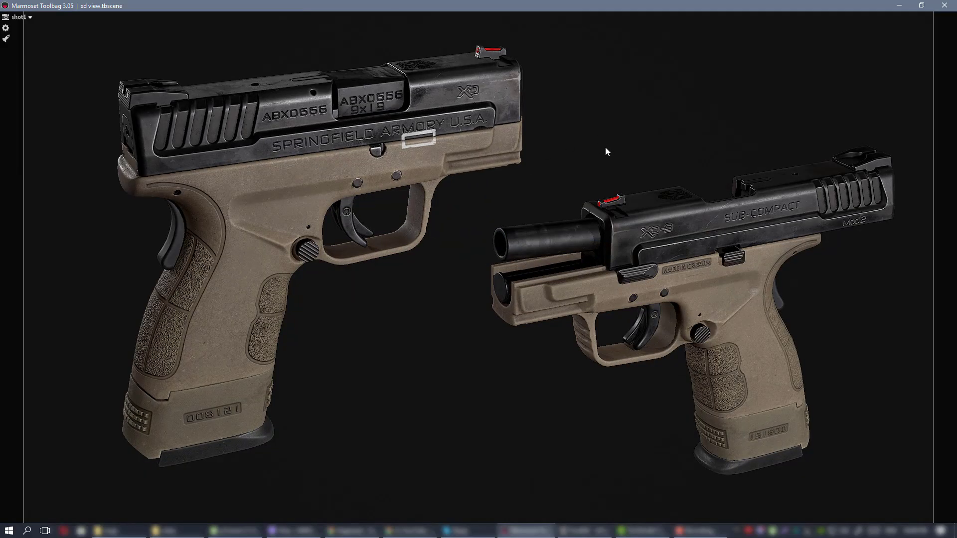
Leave the full-screen view, lock the shot1 camera and switch the viewport to Main Camera
click(21, 18)
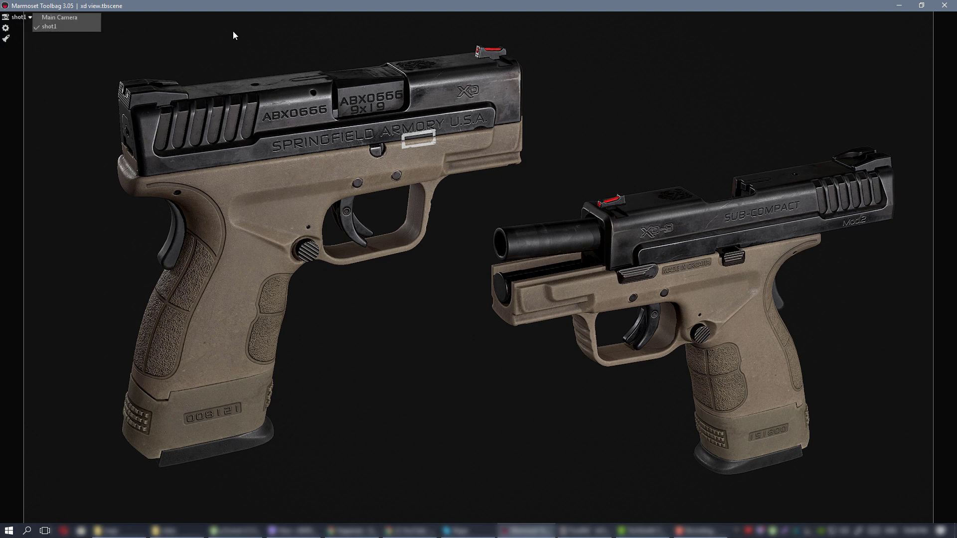
key(ctrl+space)
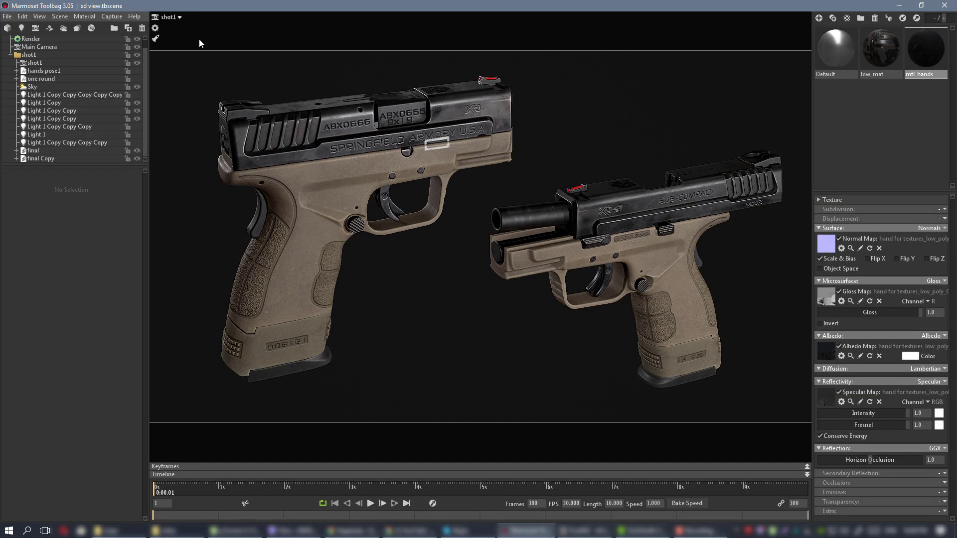
click(128, 63)
click(180, 18)
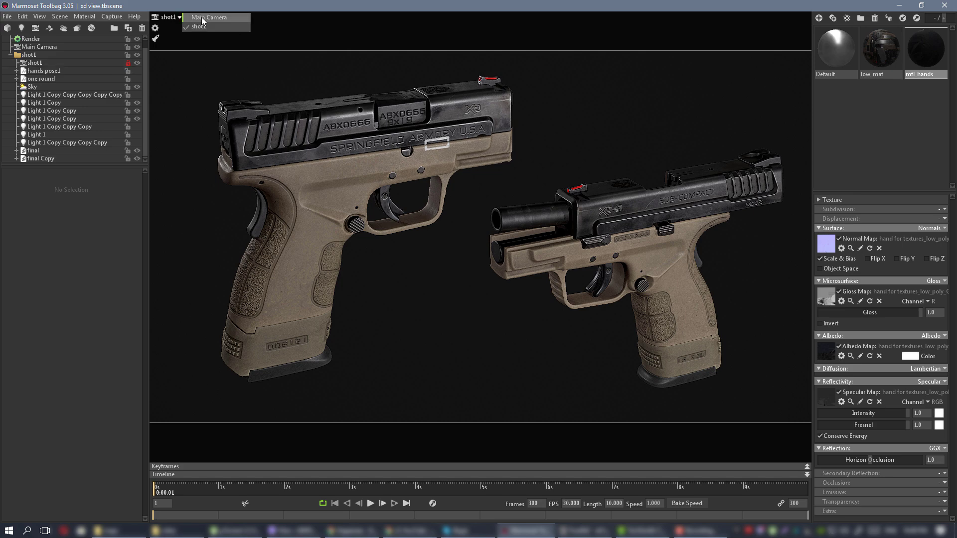
click(201, 18)
Examine both pistols and their lighting from several angles and distances through Main Camera
alt+drag(476, 160, 420, 136)
alt+right_drag(420, 136, 516, 229)
alt+drag(516, 229, 497, 189)
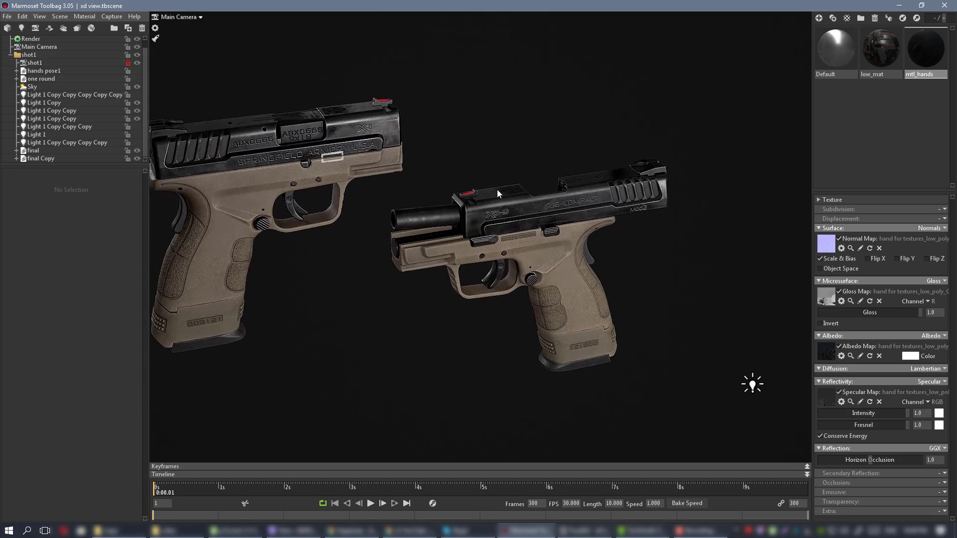
alt+middle_drag(498, 190, 533, 174)
alt+drag(534, 174, 502, 154)
alt+drag(420, 133, 377, 107)
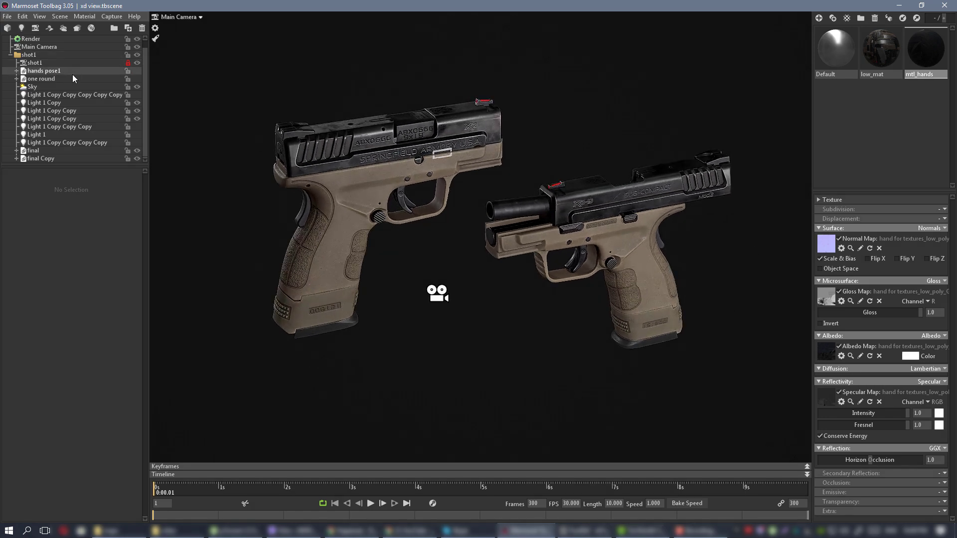
scroll(60, 69, up, 1)
click(45, 55)
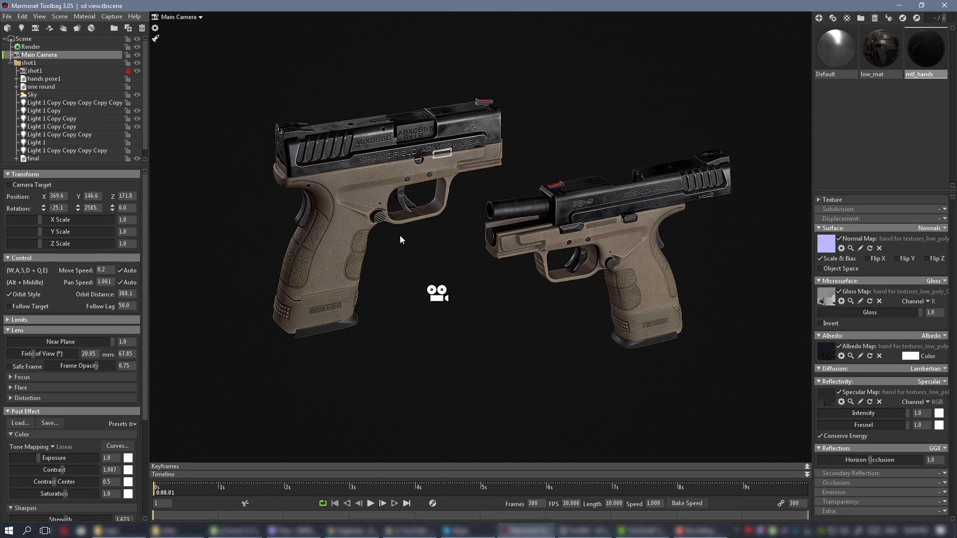
drag(400, 235, 375, 233)
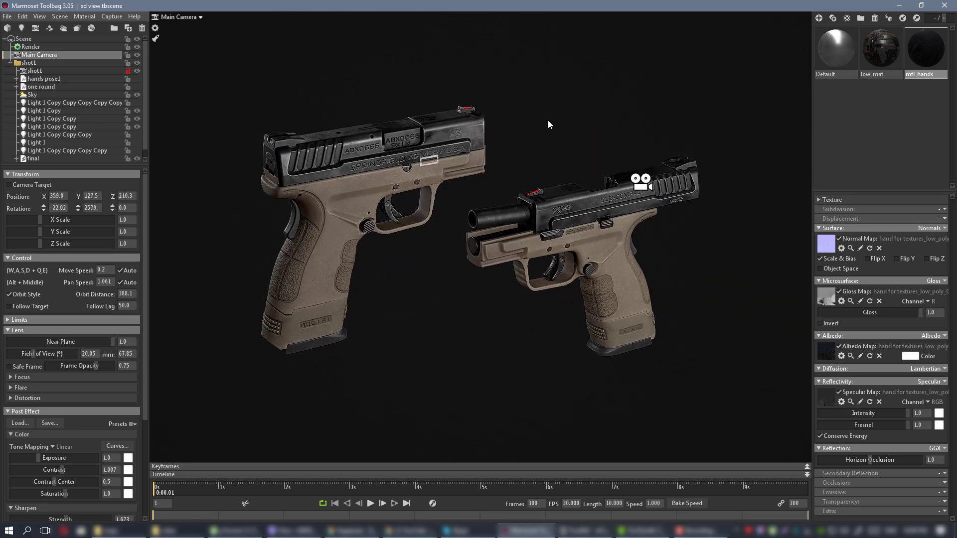
scroll(453, 145, up, 3)
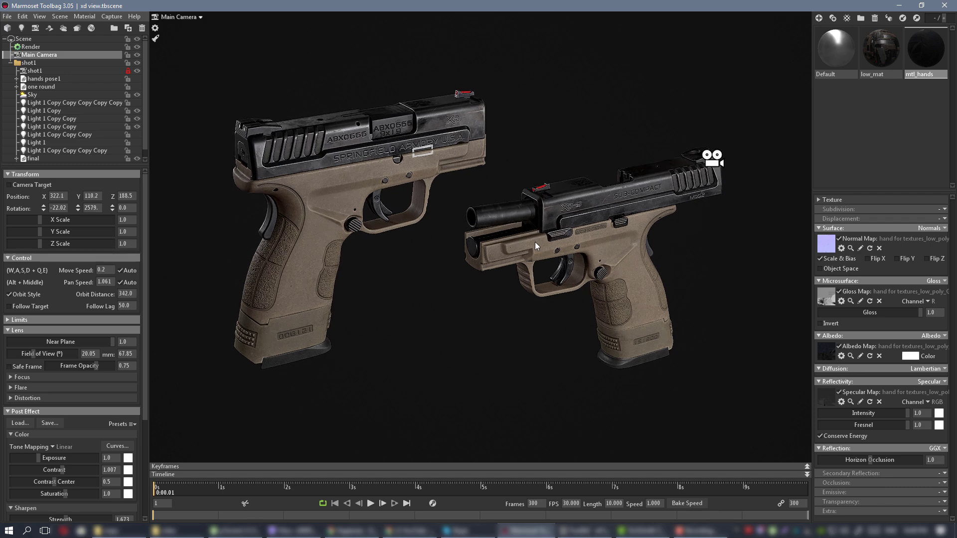
scroll(536, 243, down, 3)
drag(536, 243, 366, 145)
scroll(538, 212, down, 3)
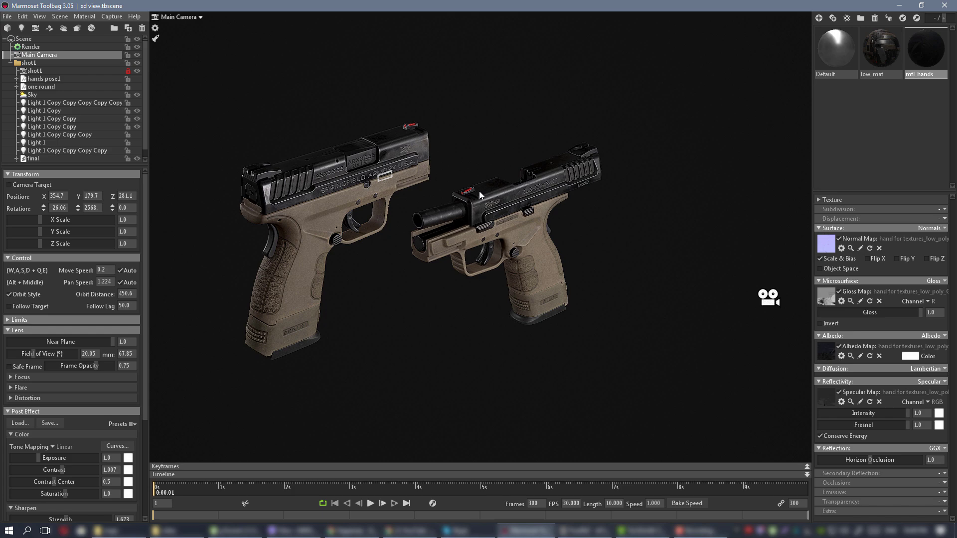
drag(480, 190, 447, 176)
scroll(486, 196, up, 4)
drag(519, 222, 575, 175)
scroll(414, 143, down, 5)
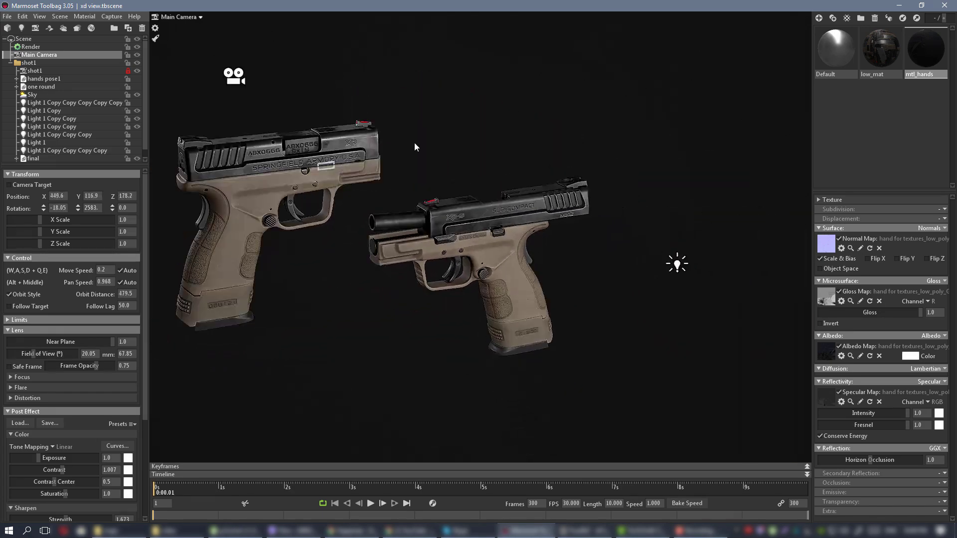
drag(414, 142, 446, 145)
Return the viewport to the shot1 camera and check both pistols in full-screen view
click(182, 17)
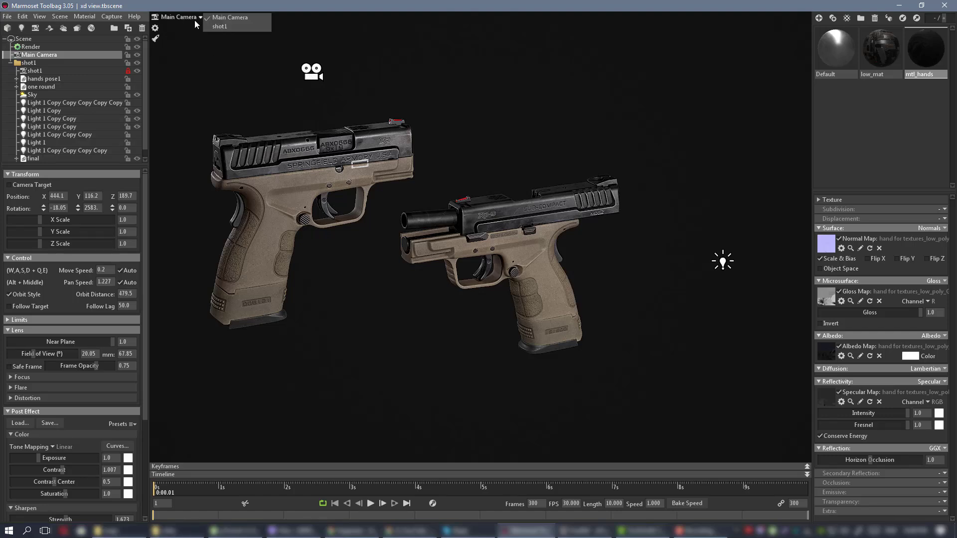
click(235, 28)
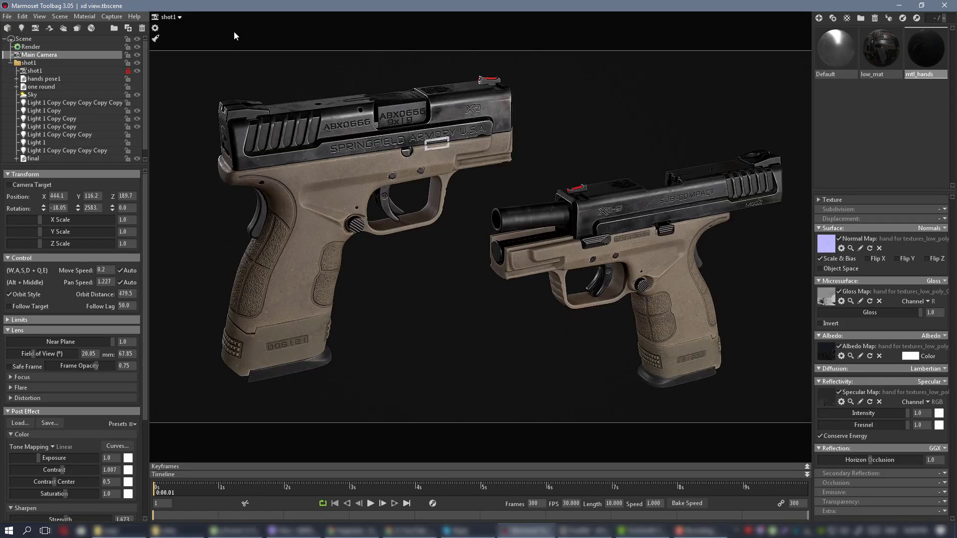
key(Tab)
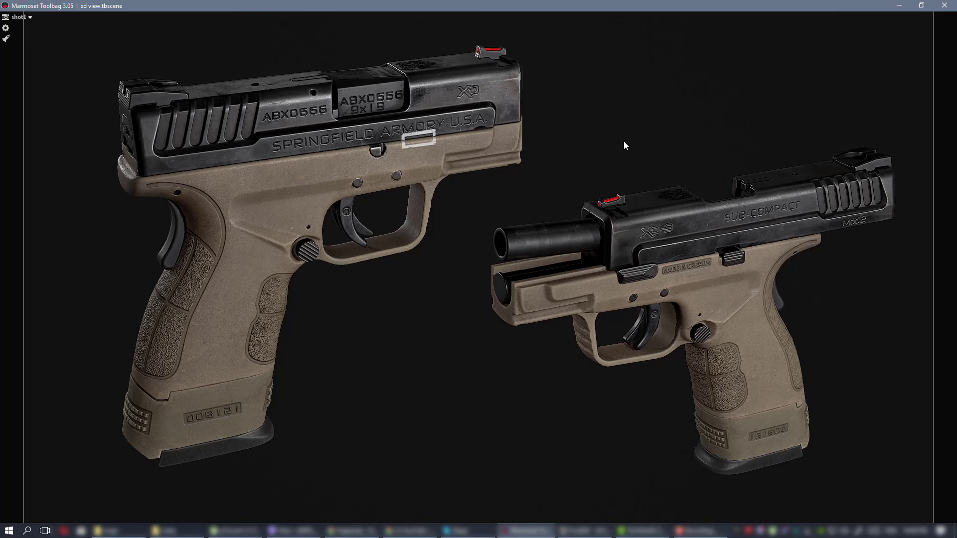
key(Tab)
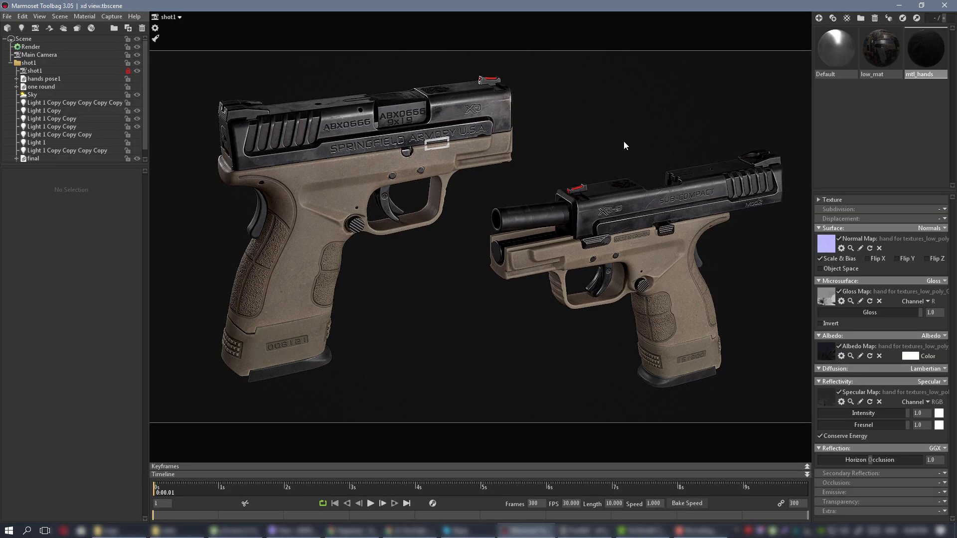
Compare the shading on both pistols with the first Light 1 Copy Copy hidden and shown
click(137, 119)
click(138, 118)
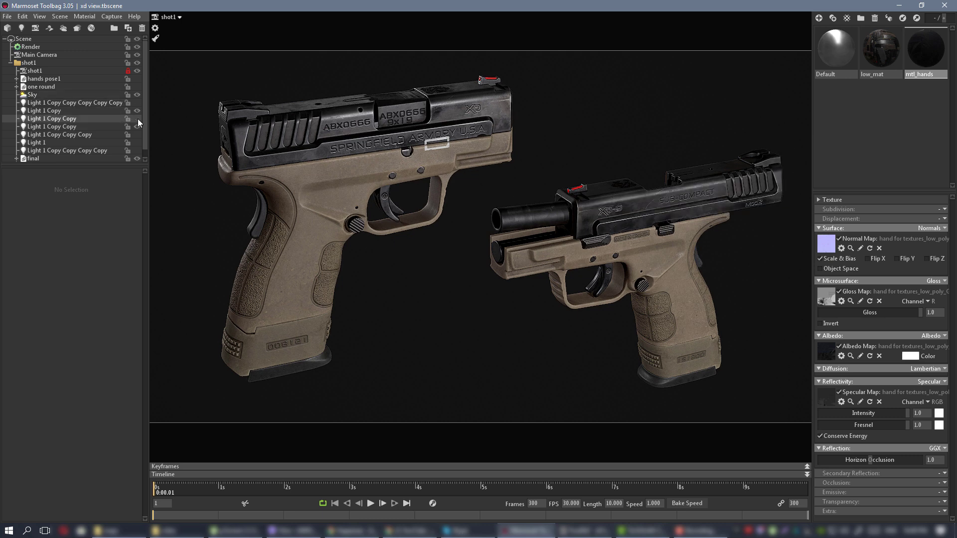
click(137, 119)
click(137, 118)
click(138, 119)
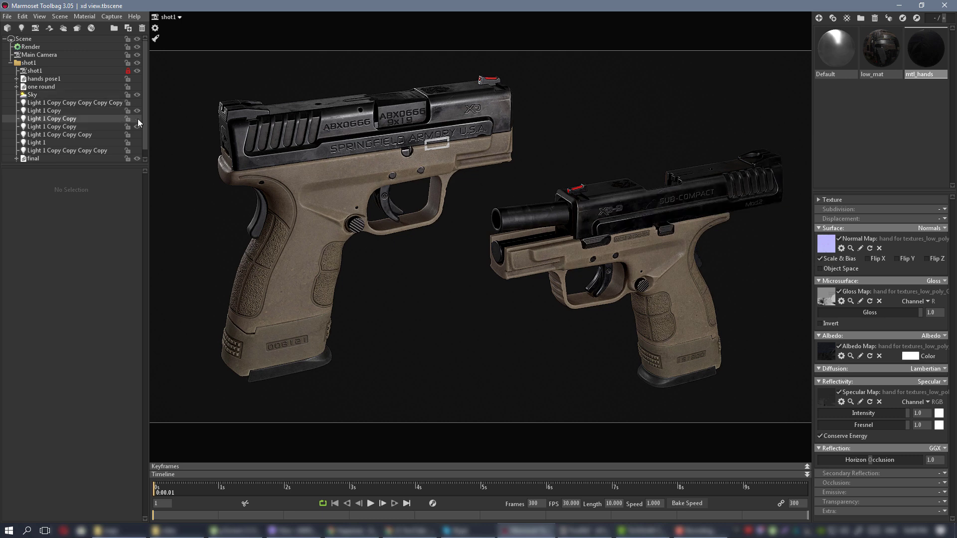
click(137, 119)
click(138, 119)
click(138, 119)
click(137, 119)
click(138, 118)
Tint the first Light 1 Copy Copy a pale warm yellow, color fffbe9
click(64, 118)
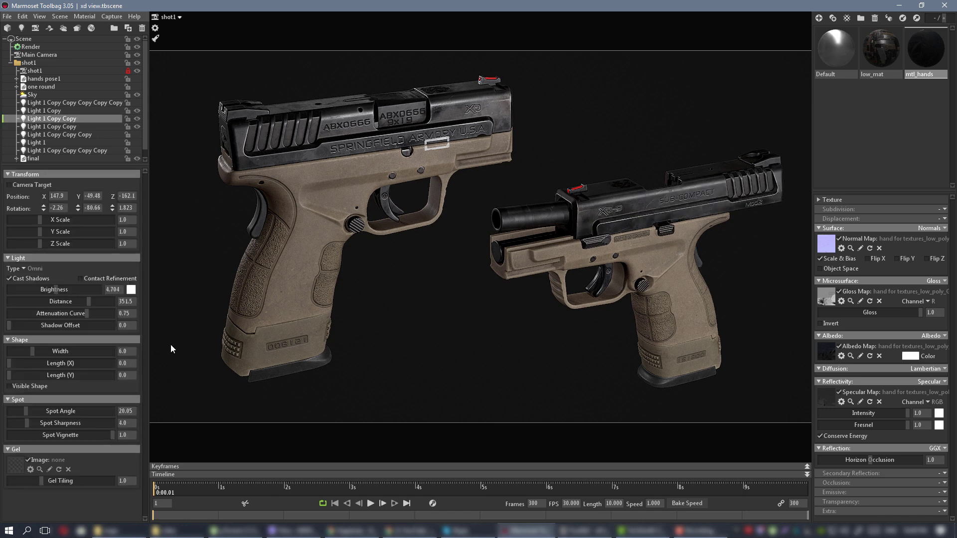
click(131, 289)
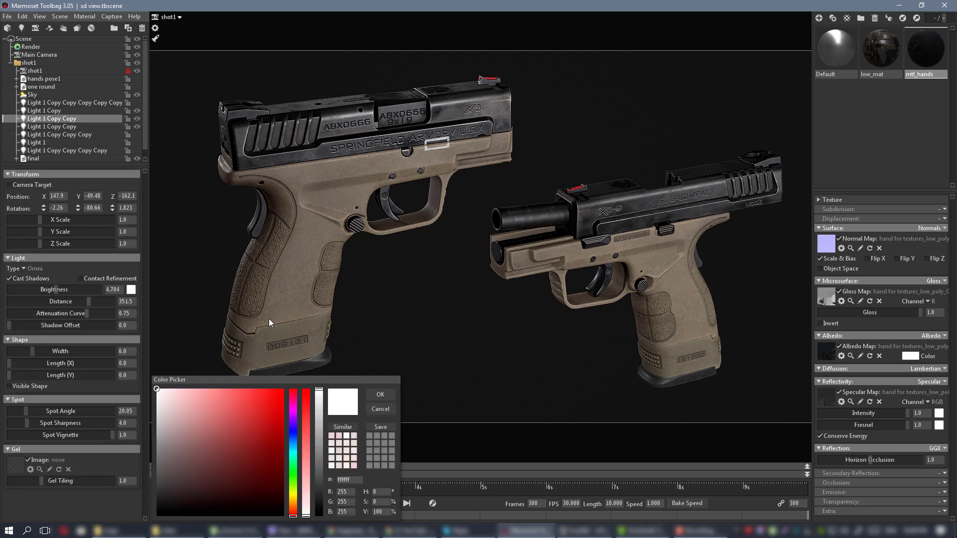
click(293, 500)
mouse_move(168, 393)
mouse_down()
mouse_move(162, 384)
mouse_move(178, 377)
mouse_move(168, 377)
mouse_up()
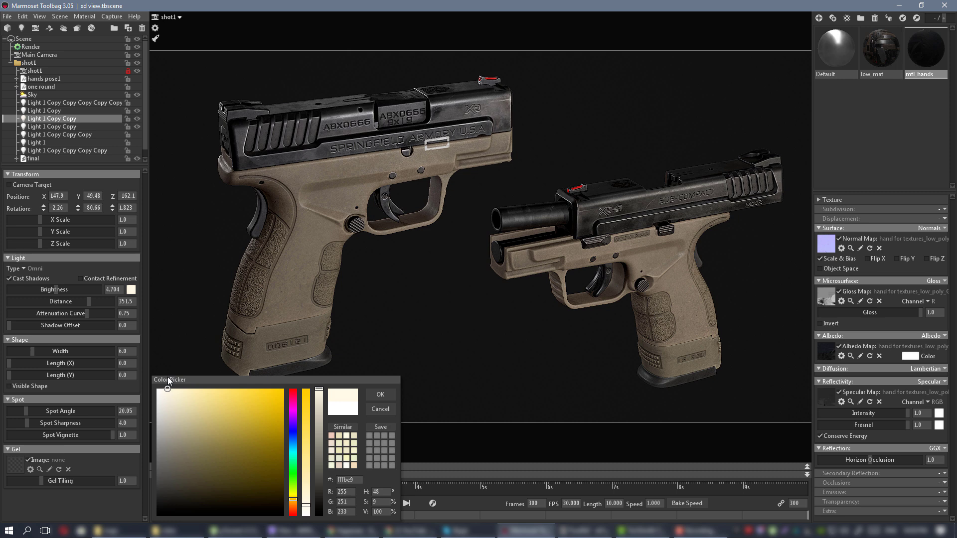
click(380, 393)
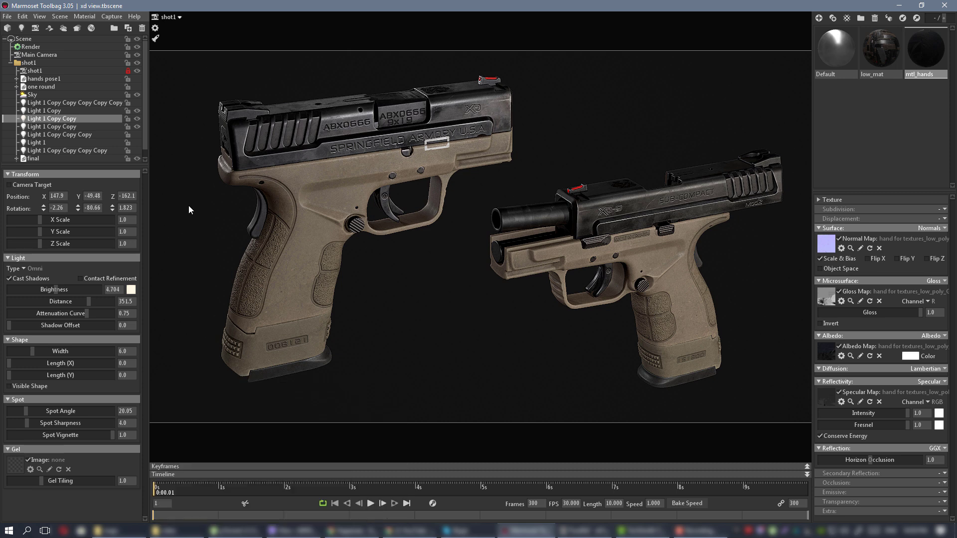
Compare the pistols with the warm-tinted light hidden and shown, and check the lit result in full-screen view
click(135, 120)
click(136, 120)
click(136, 120)
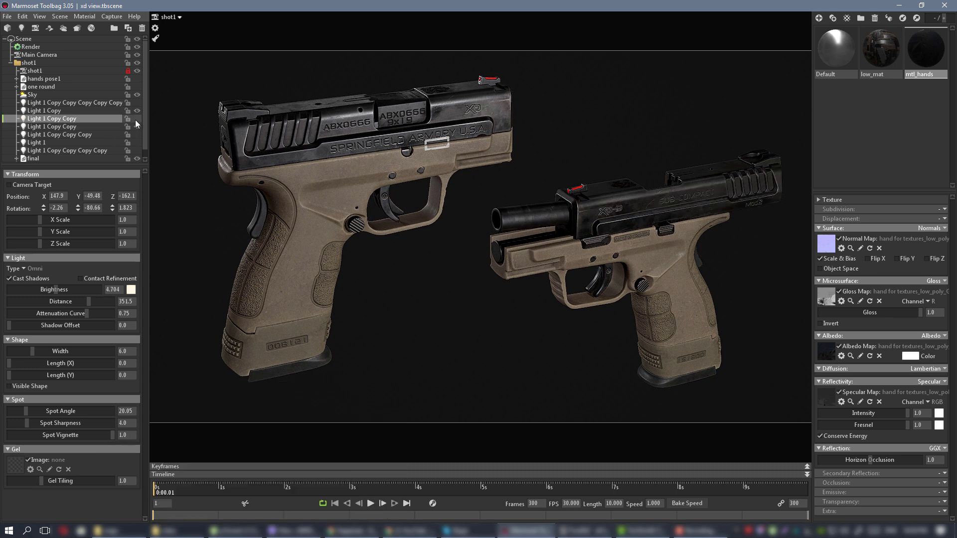
click(135, 120)
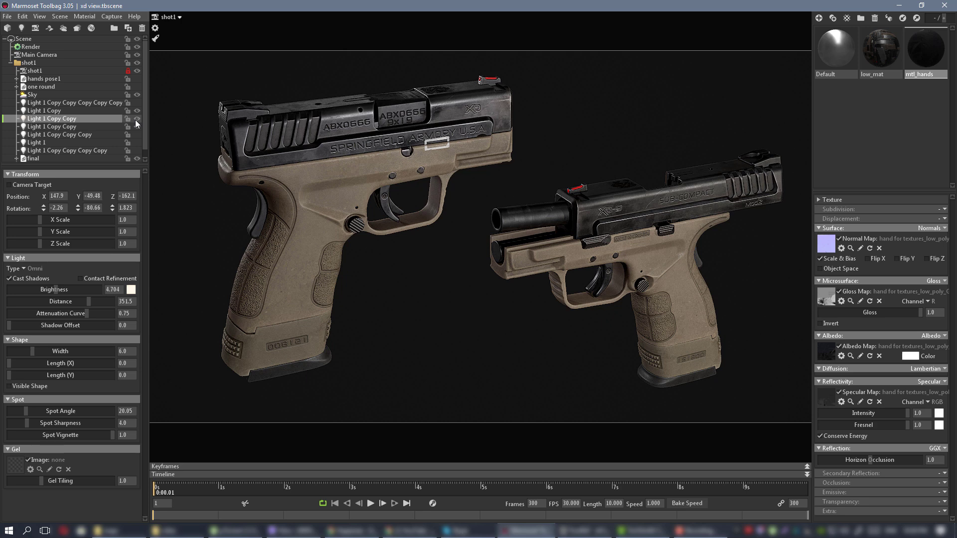
click(136, 120)
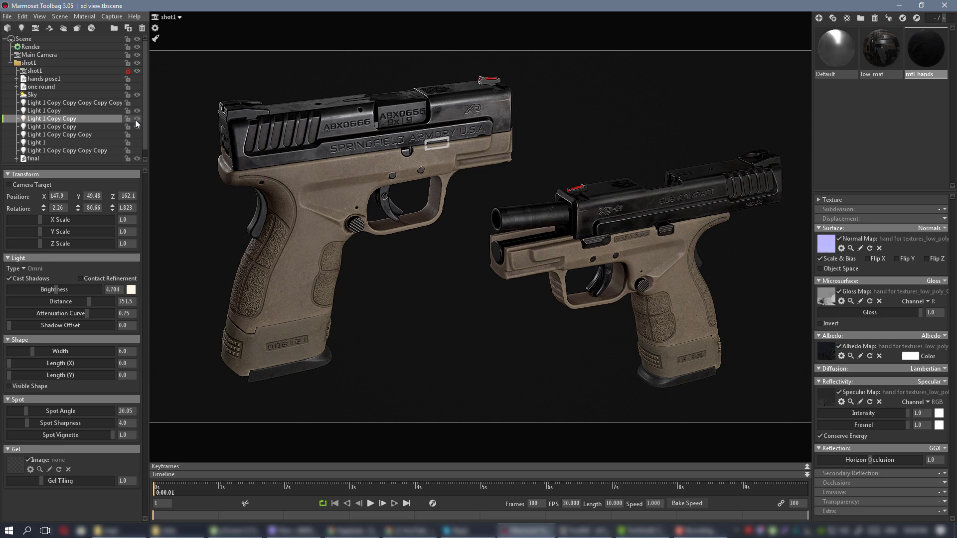
click(135, 119)
click(631, 131)
key(Tab)
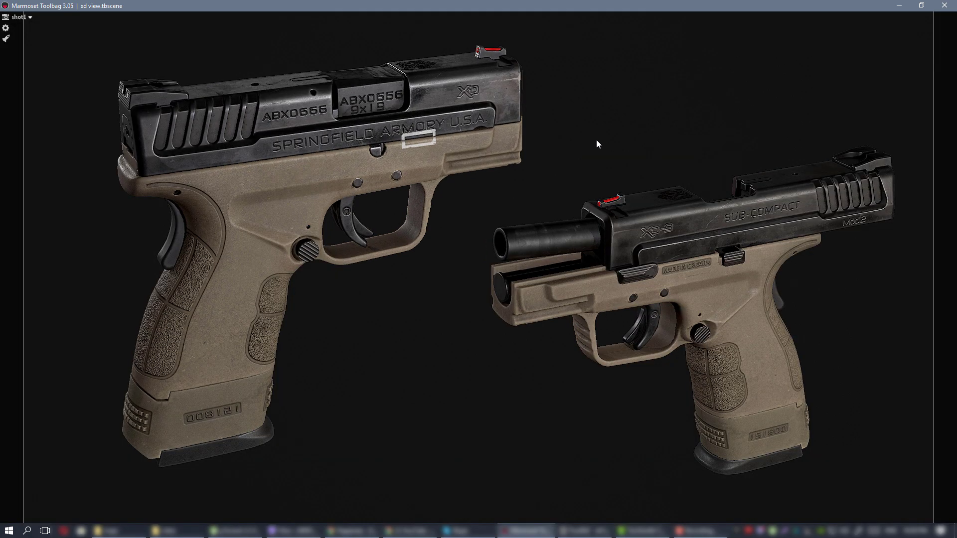
key(Tab)
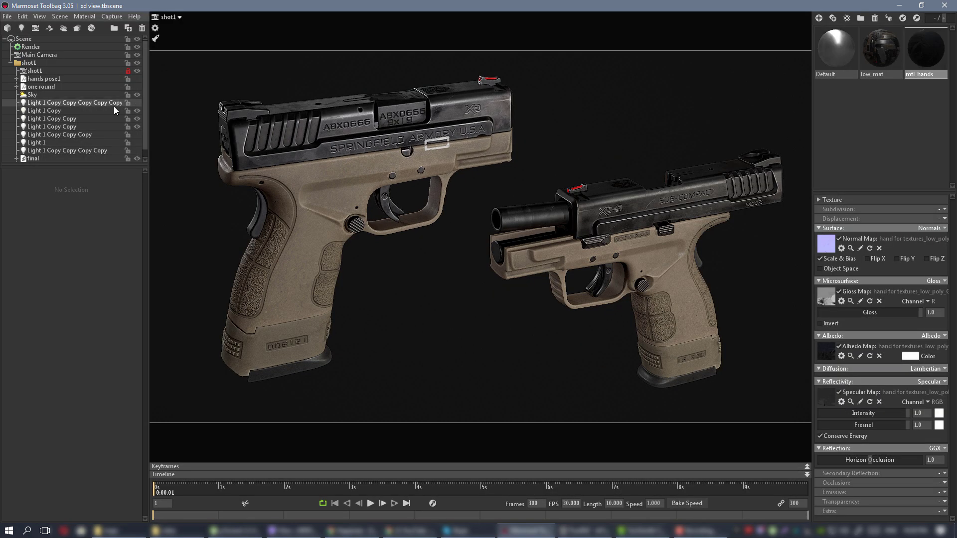
Compare the shading on both pistols with Light 1 Copy and the first Light 1 Copy Copy each hidden and shown
click(61, 110)
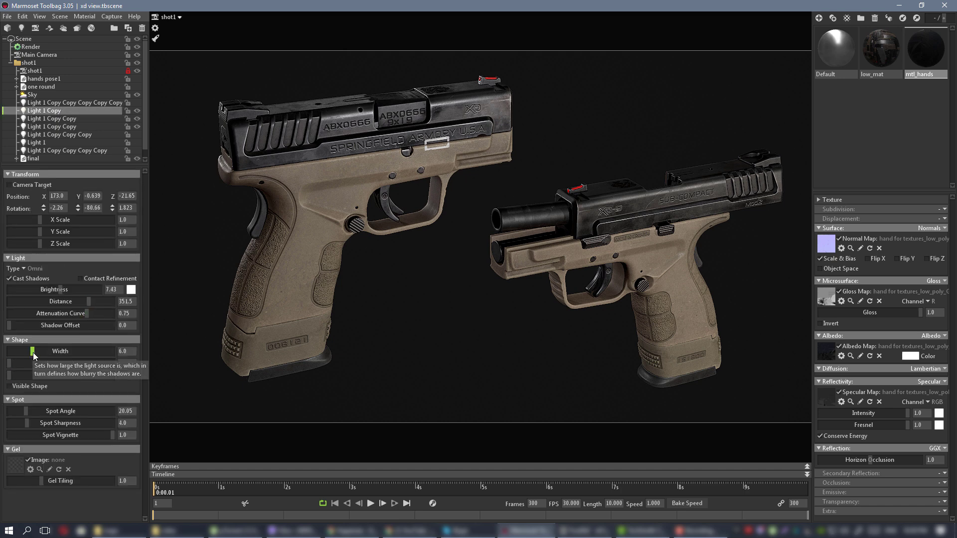
click(136, 111)
click(136, 111)
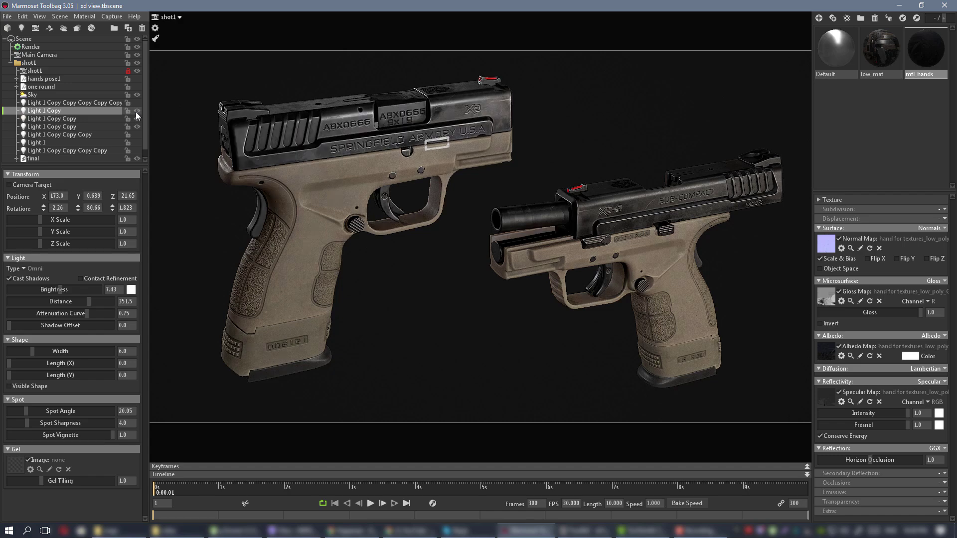
click(137, 119)
click(137, 119)
click(137, 119)
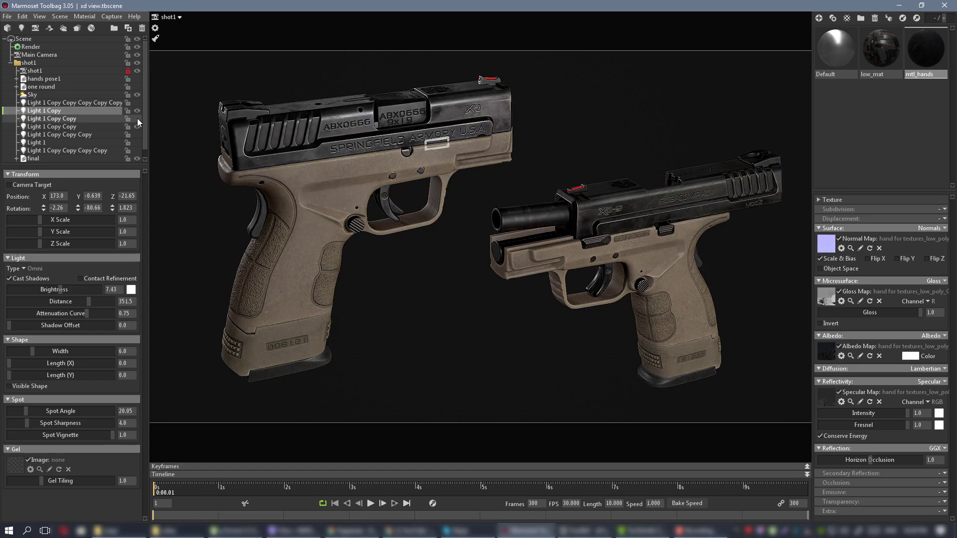
click(137, 118)
click(137, 118)
click(137, 119)
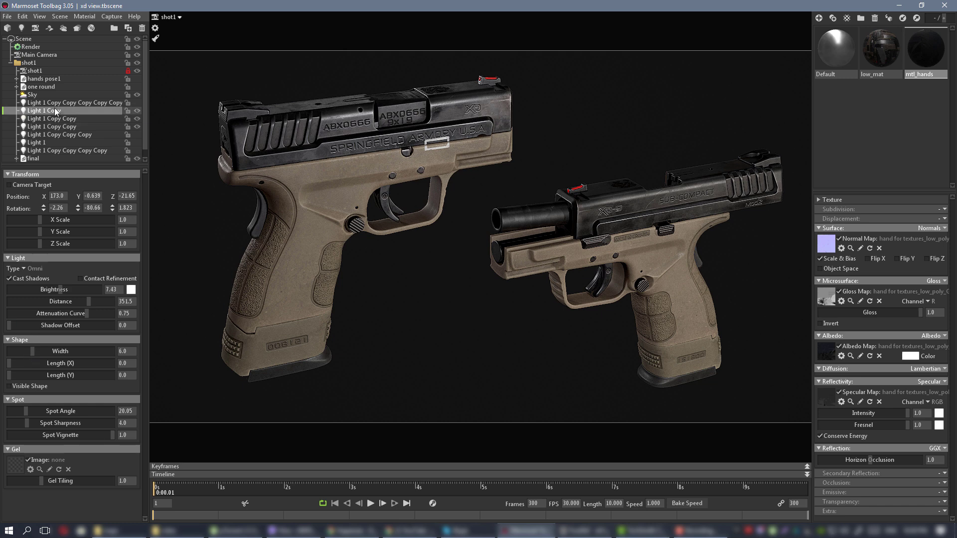
Adjust the shape width of the first Light 1 Copy Copy and check both pistols in full-screen view
click(52, 120)
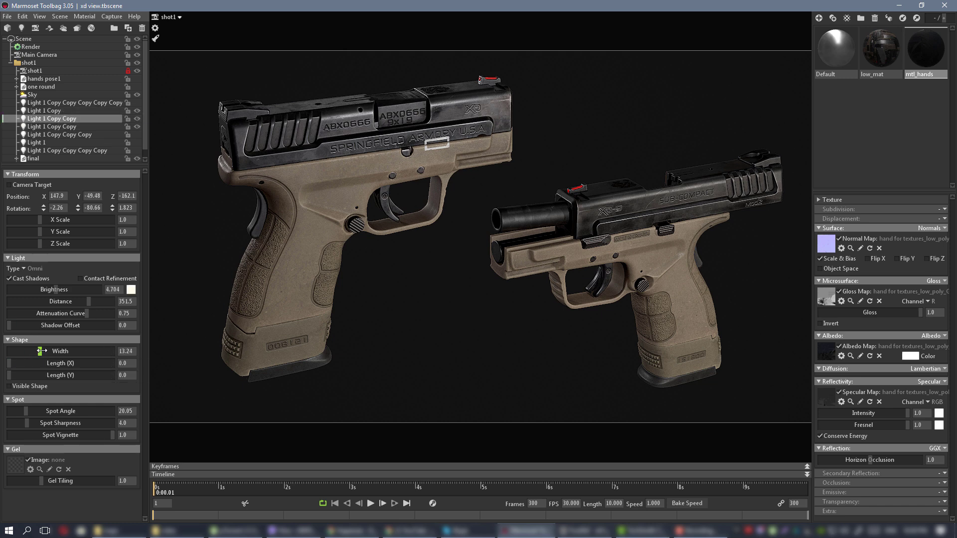
mouse_move(35, 352)
mouse_down()
mouse_move(55, 351)
mouse_move(7, 351)
mouse_move(33, 351)
mouse_up()
mouse_move(37, 351)
mouse_down()
mouse_move(18, 351)
mouse_move(56, 352)
mouse_move(8, 351)
mouse_move(50, 351)
mouse_move(26, 351)
mouse_move(38, 352)
mouse_up()
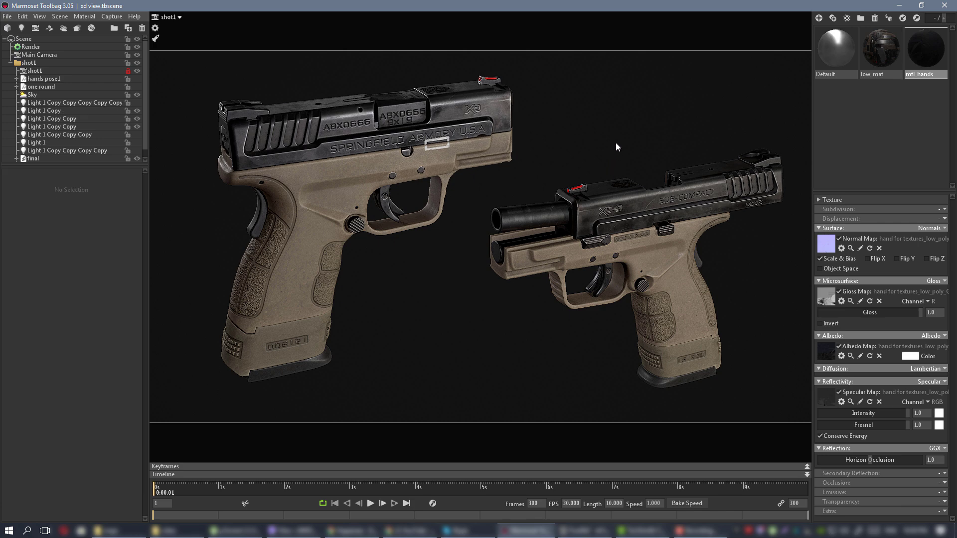
key(Tab)
key(Tab)
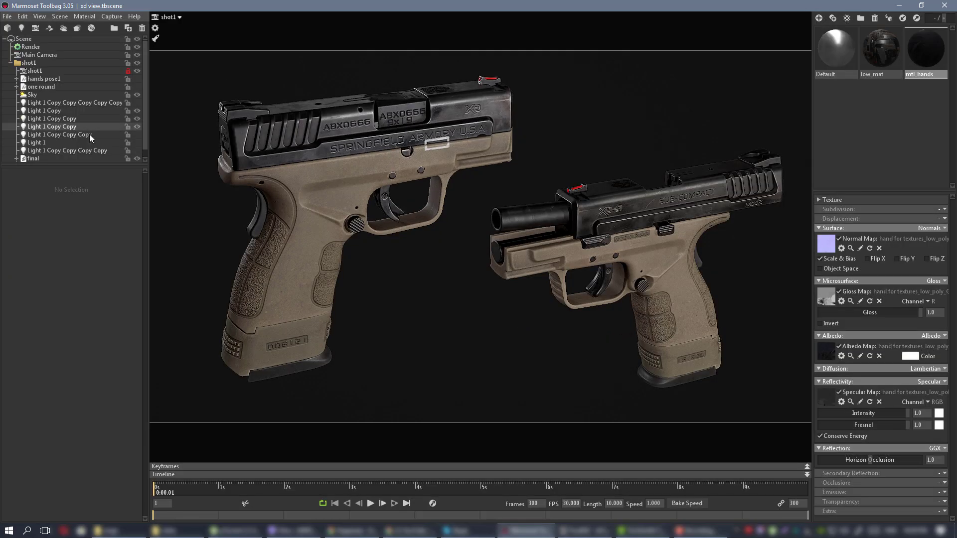
Move the sub-compact pistol slightly closer to the other pistol in full-screen view to tighten the composition
click(35, 159)
key(Tab)
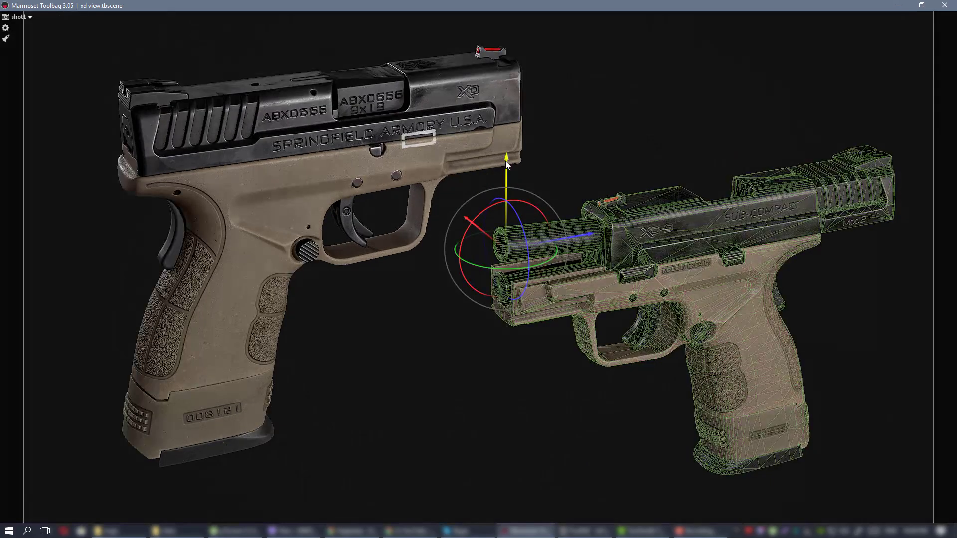
drag(591, 224, 581, 226)
click(619, 101)
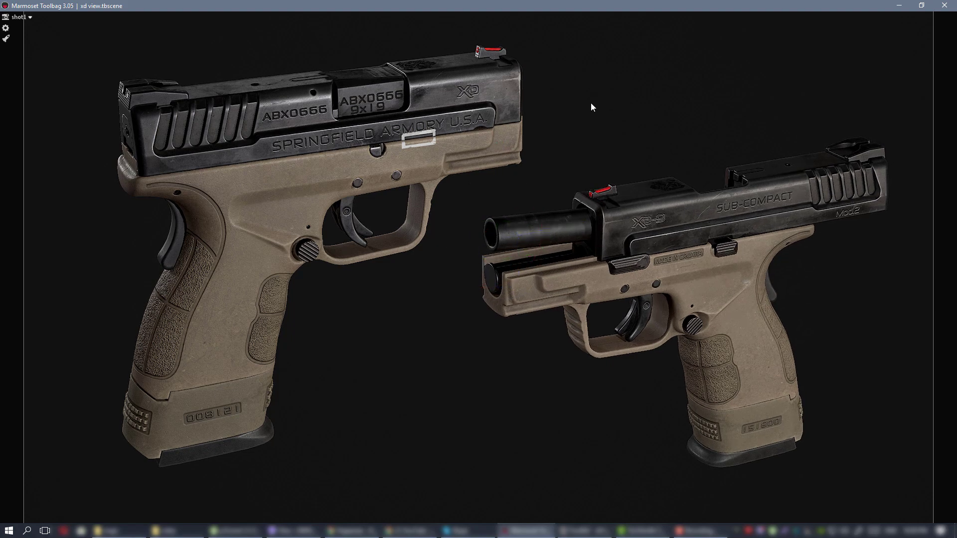
key(Tab)
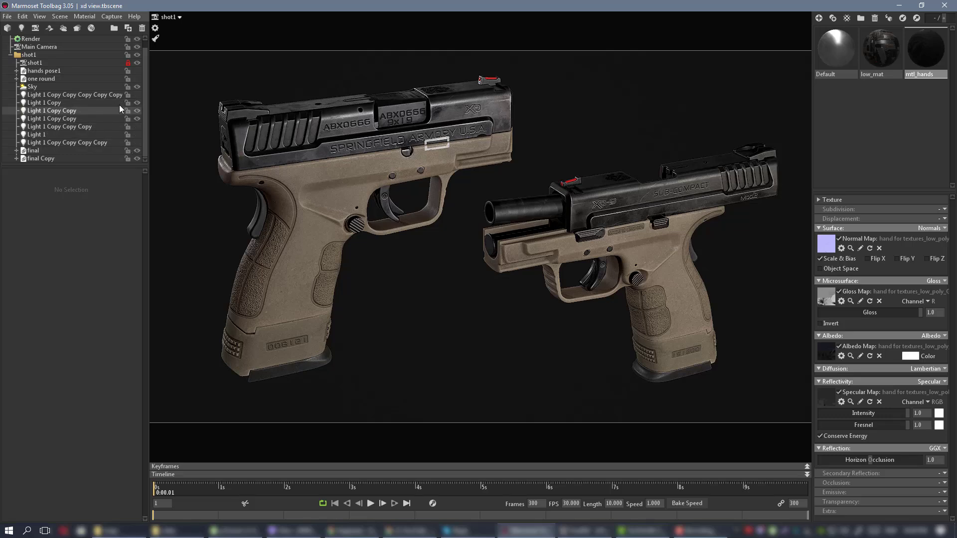
Compare the pistols with Light 1 Copy and each of the two Light 1 Copy Copy lights hidden and shown
click(138, 103)
click(138, 103)
click(138, 110)
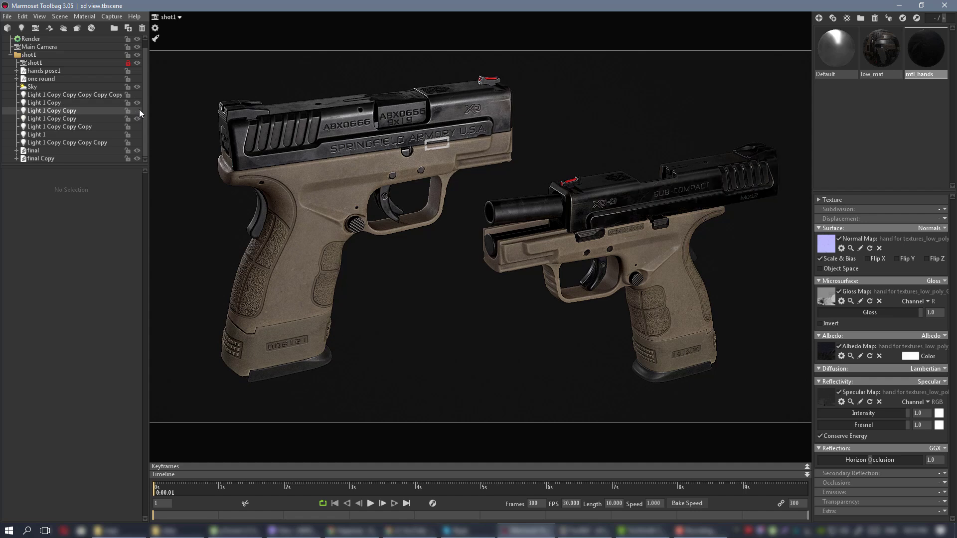
click(138, 110)
click(137, 118)
click(137, 119)
Raise the second Light 1 Copy Copy's brightness to 10.8 and check both pistols in full-screen view
click(66, 118)
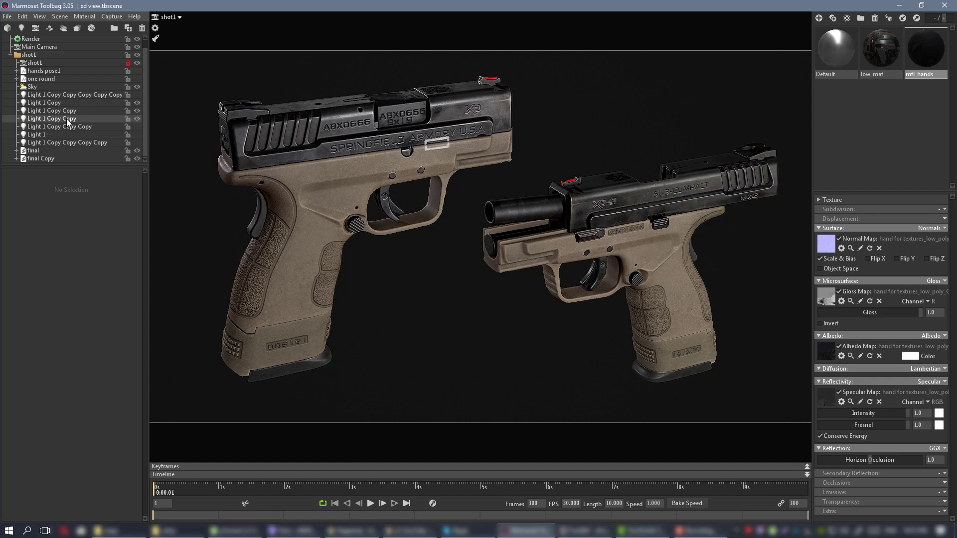
drag(56, 289, 64, 286)
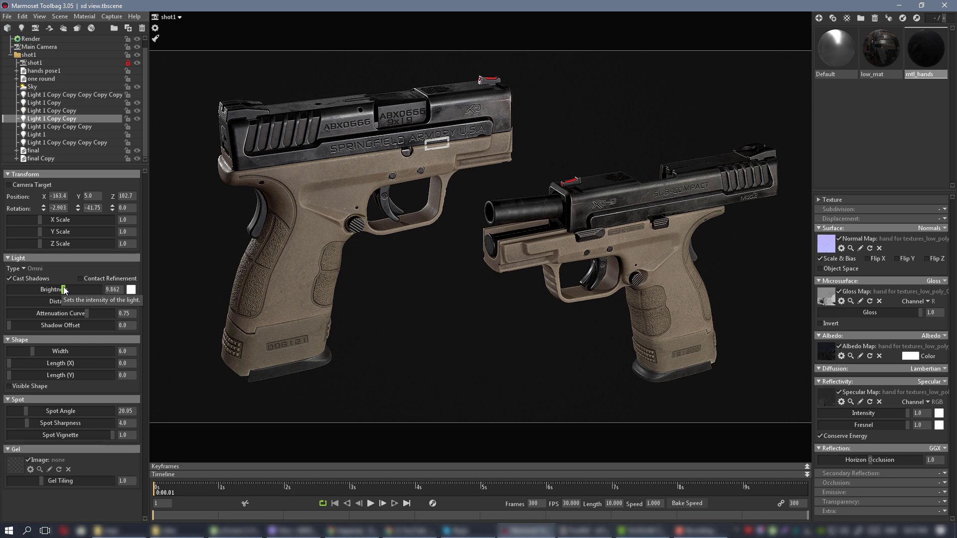
drag(63, 290, 64, 289)
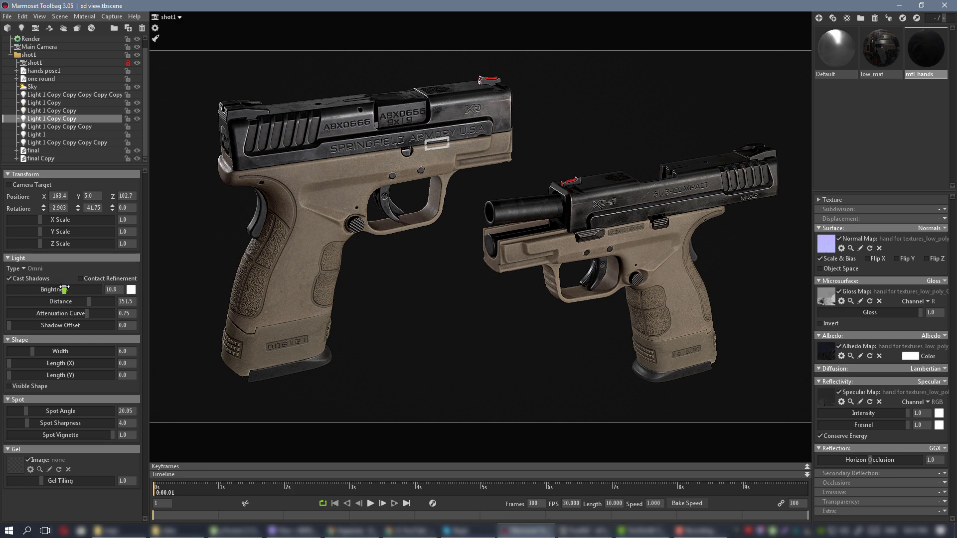
key(Tab)
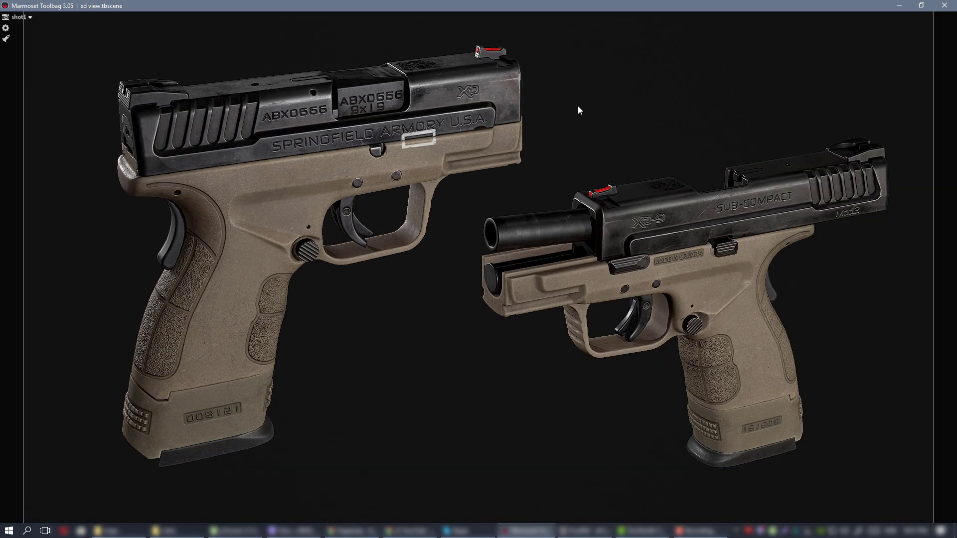
key(Tab)
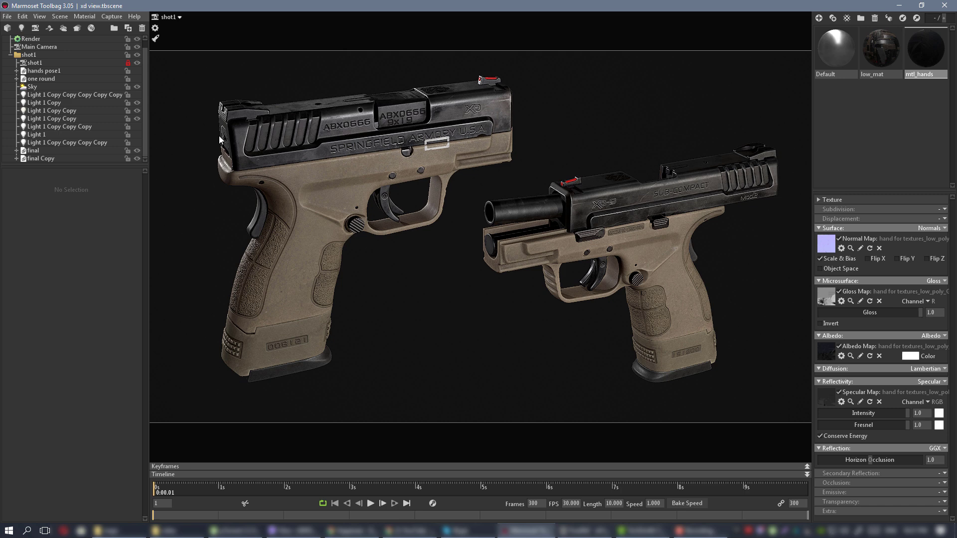
Compare the pistols' shading with the second Light 1 Copy Copy repeatedly hidden and shown
click(137, 118)
click(138, 118)
click(138, 119)
click(138, 119)
click(137, 118)
click(137, 118)
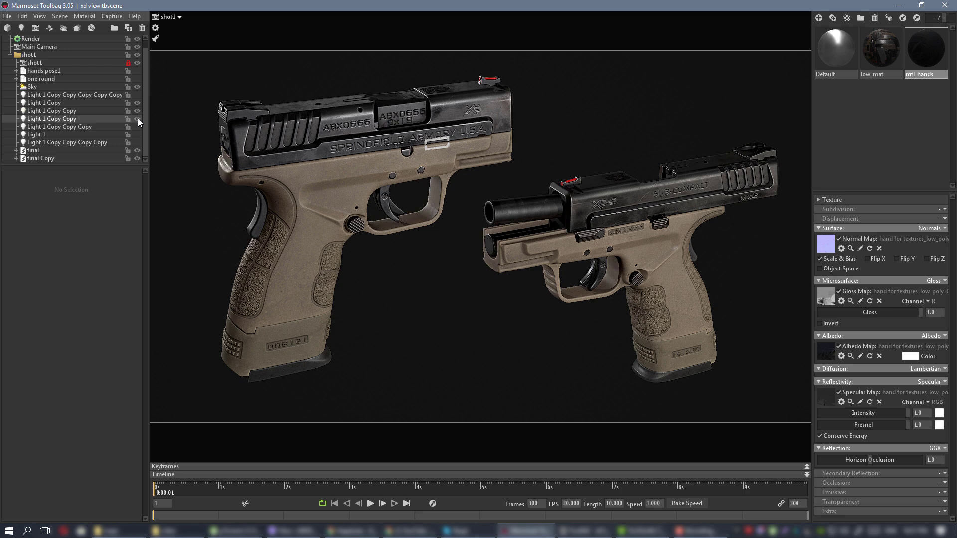
Set the second Light 1 Copy Copy's distance to 524.3 and its width to 50.71
click(49, 120)
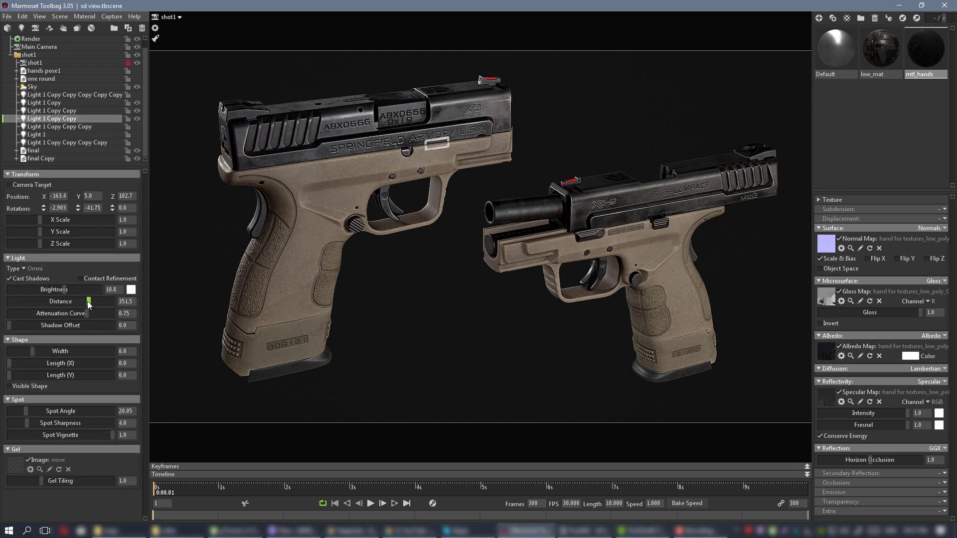
drag(88, 301, 127, 295)
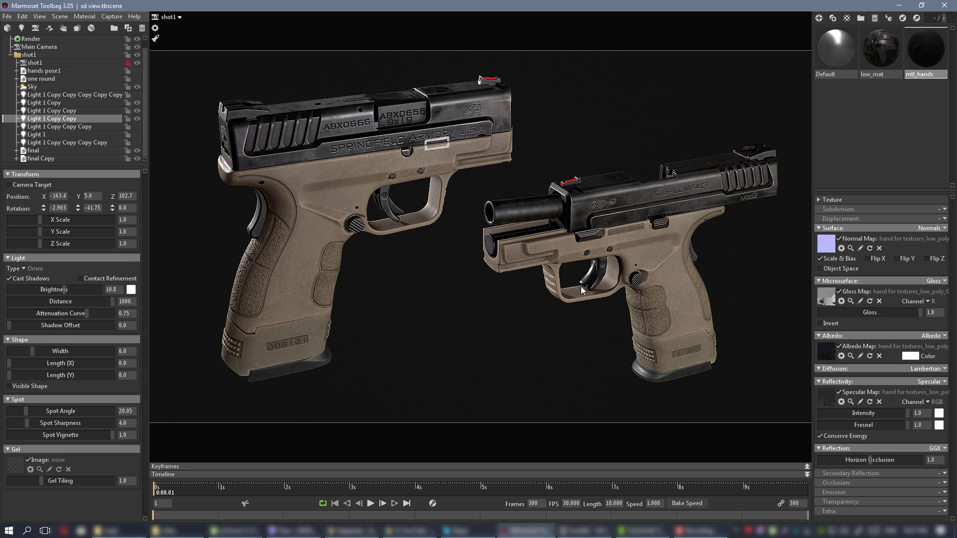
drag(33, 352, 56, 351)
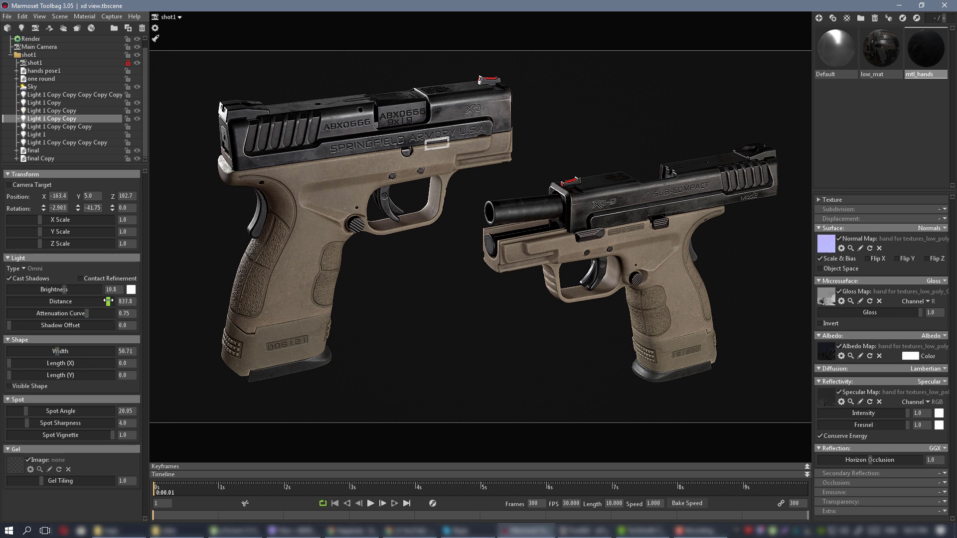
drag(110, 301, 97, 301)
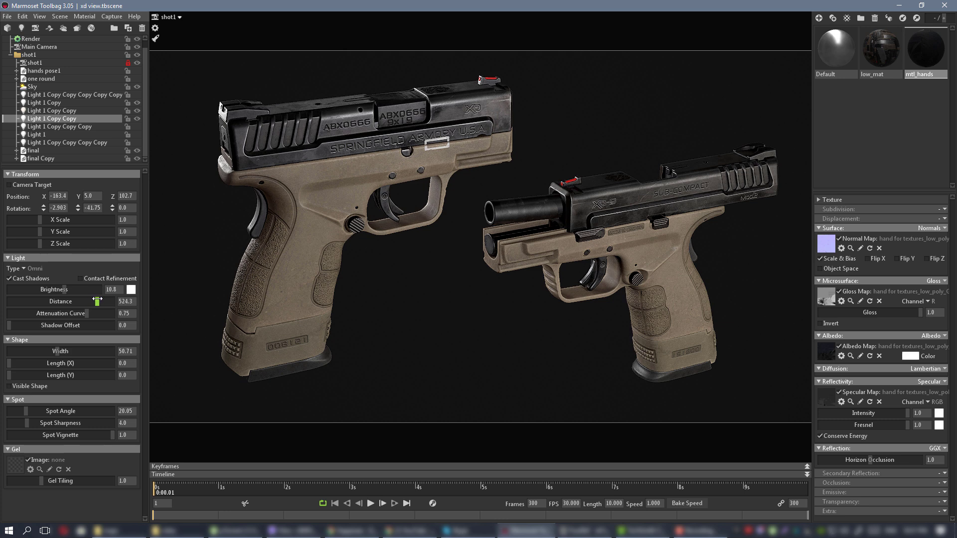
click(588, 144)
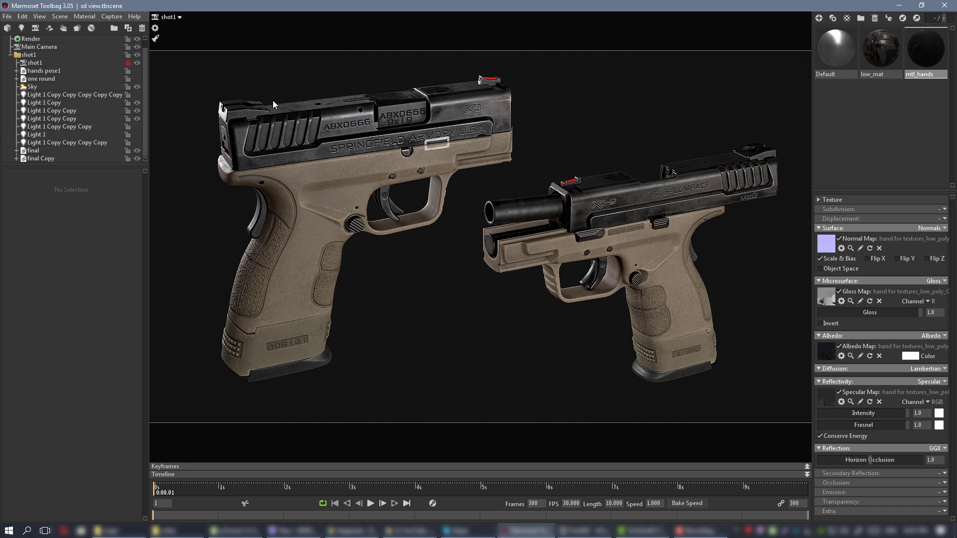
Compare the pistols with Light 1 Copy Copy Copy shown and hidden, leaving that light hidden
click(137, 127)
click(137, 126)
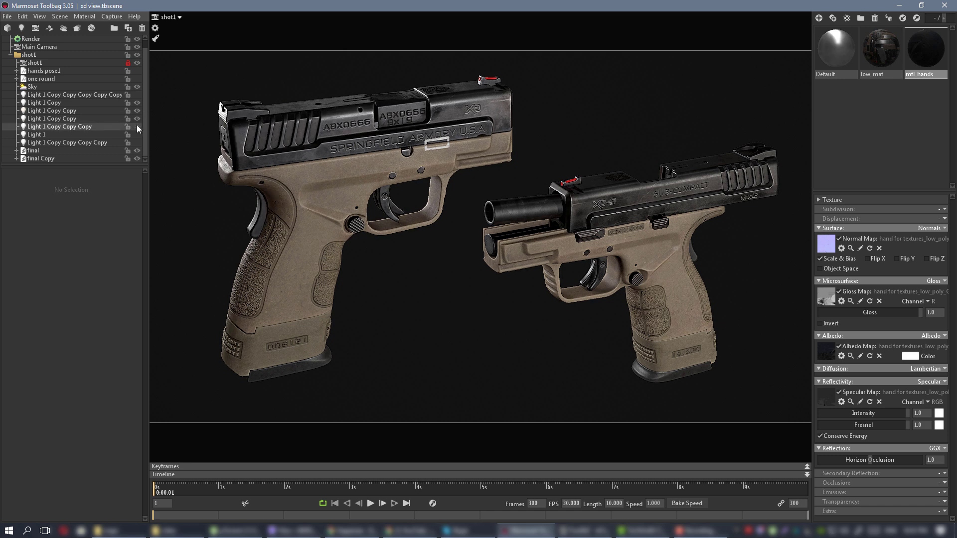
click(137, 127)
click(137, 127)
click(137, 127)
click(137, 127)
Show Light 1, shift it up past the sub-compact pistol's side of the frame, and view the scene through Main Camera
click(137, 134)
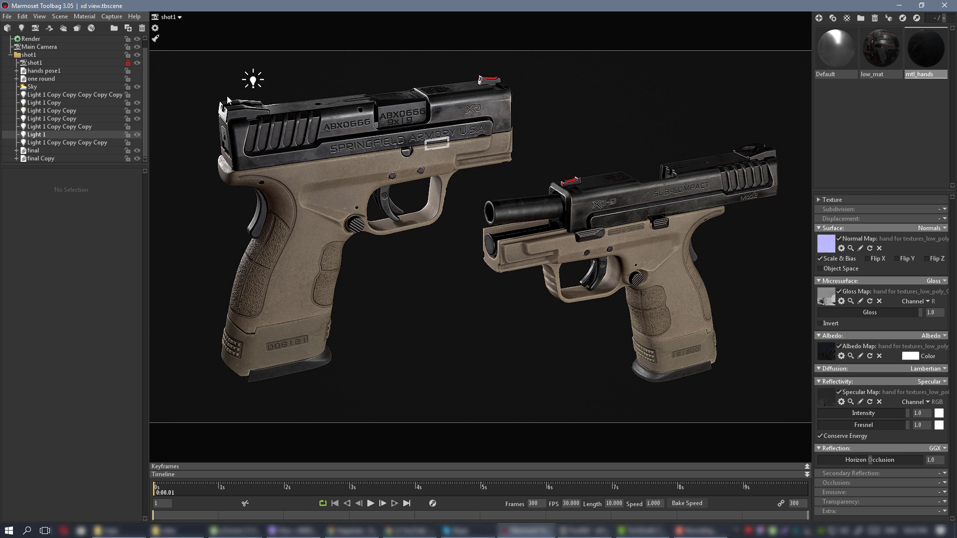
click(253, 82)
drag(253, 82, 688, 3)
click(177, 18)
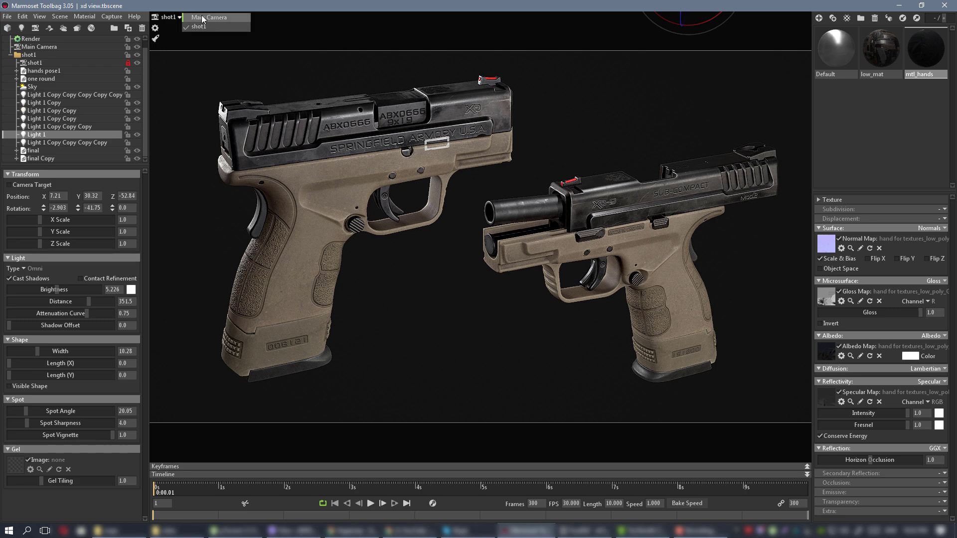
click(219, 19)
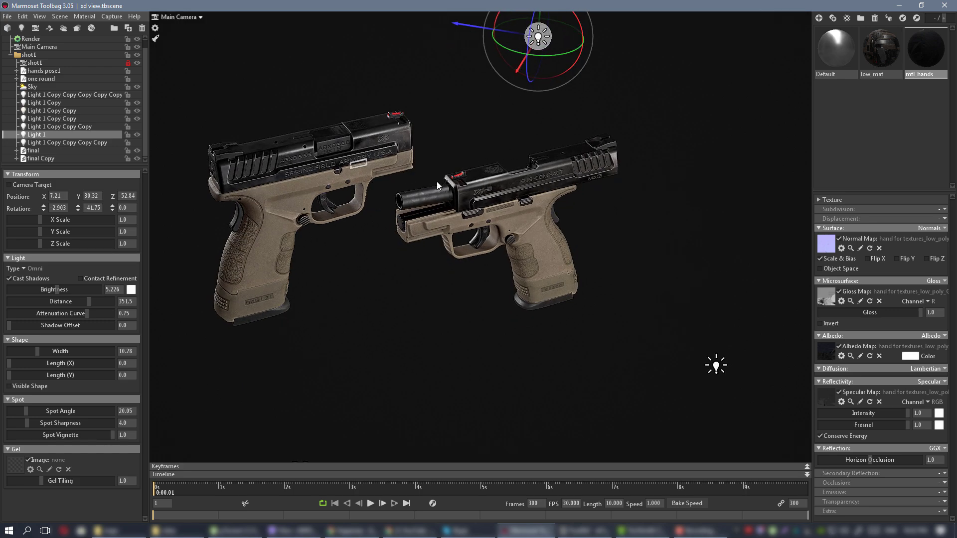
Move Light 1 behind and above the pistols to X -120.4, Y 8.132, Z -107.4, and check it through the shot1 camera
scroll(542, 200, down, 4)
drag(543, 200, 346, 172)
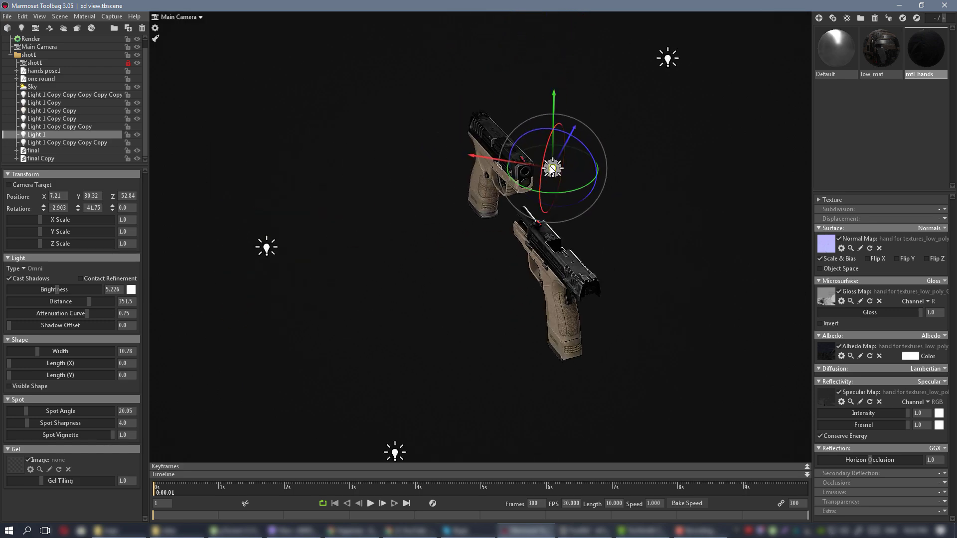
drag(552, 169, 805, 170)
drag(278, 208, 458, 204)
middle_drag(552, 178, 555, 203)
scroll(555, 202, up, 1)
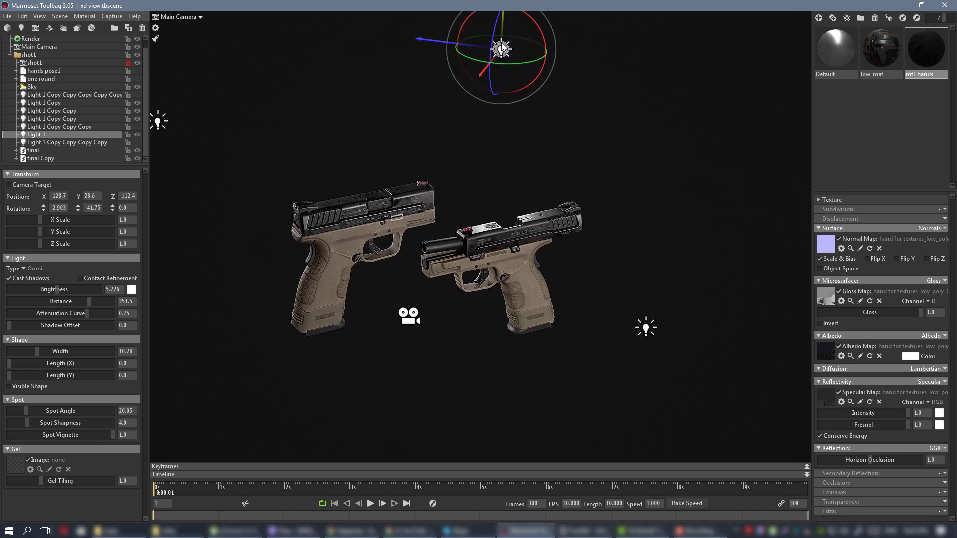
drag(502, 45, 500, 85)
click(187, 16)
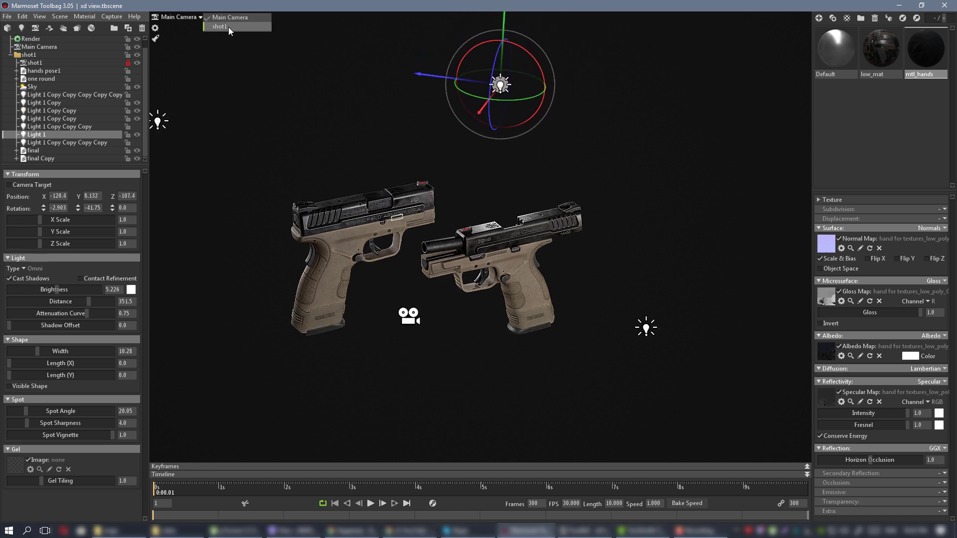
click(228, 27)
Examine Light 1's highlight on top of the sub-compact pistol's slide up close and from farther back through Main Camera
click(179, 17)
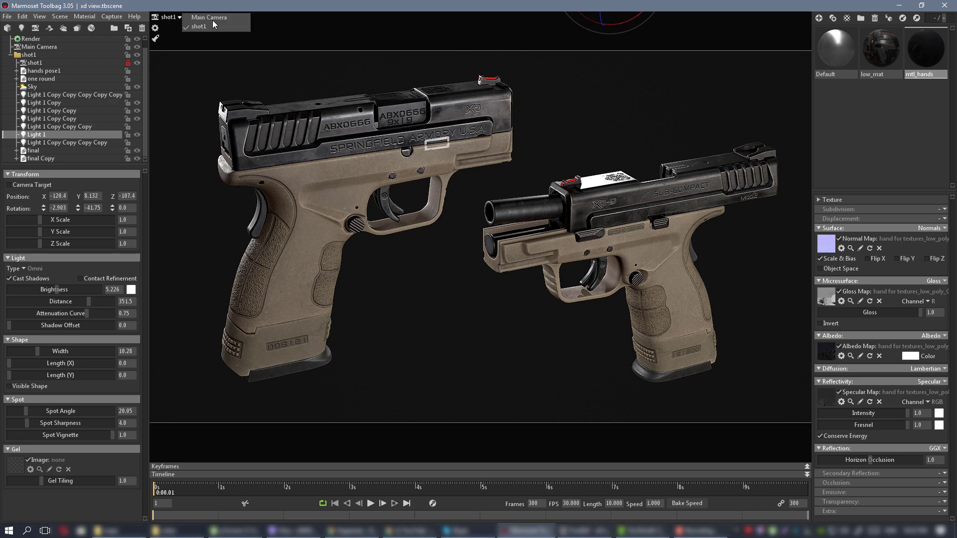
click(222, 19)
alt+drag(445, 174, 457, 159)
alt+right_drag(457, 159, 508, 207)
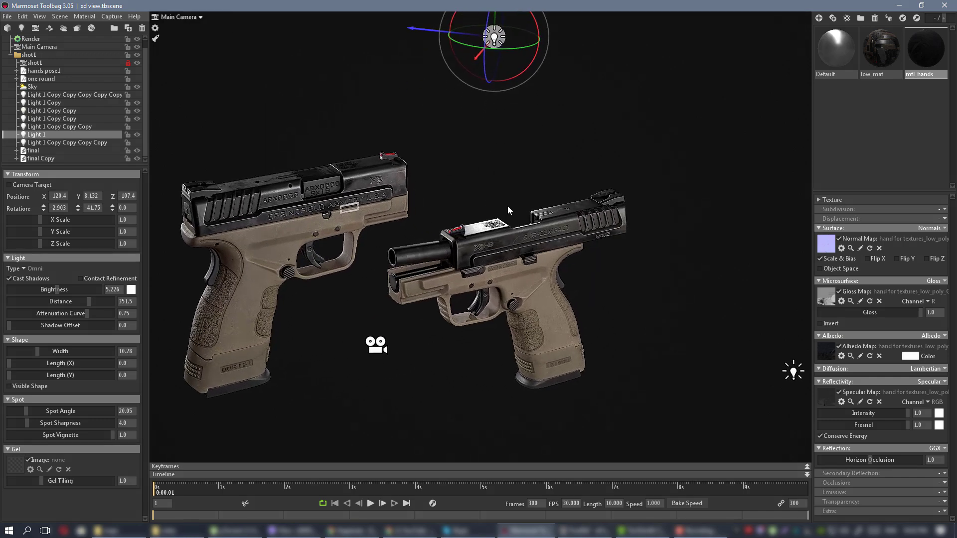
alt+drag(508, 206, 510, 198)
alt+right_drag(510, 199, 534, 240)
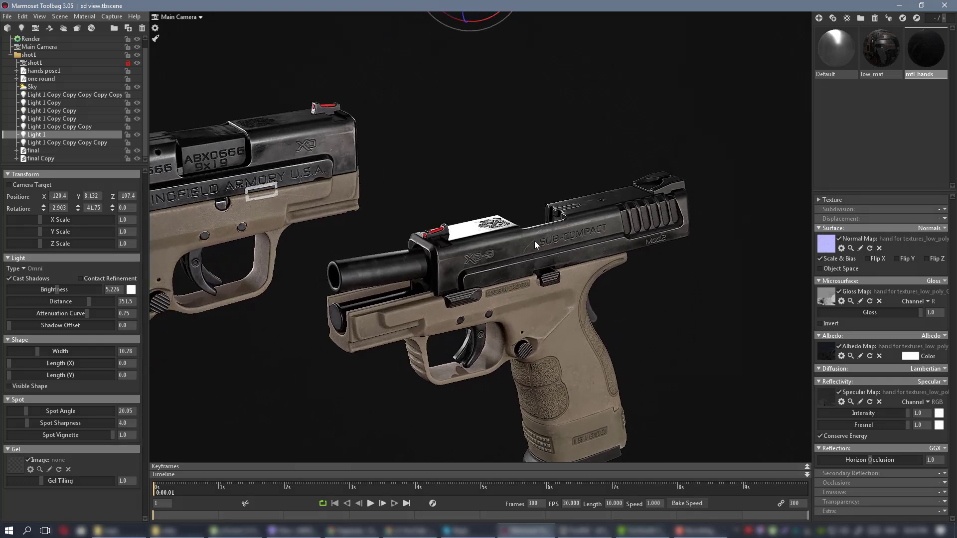
alt+drag(534, 241, 520, 230)
alt+right_drag(520, 231, 516, 214)
alt+drag(516, 214, 527, 310)
alt+right_drag(496, 213, 478, 169)
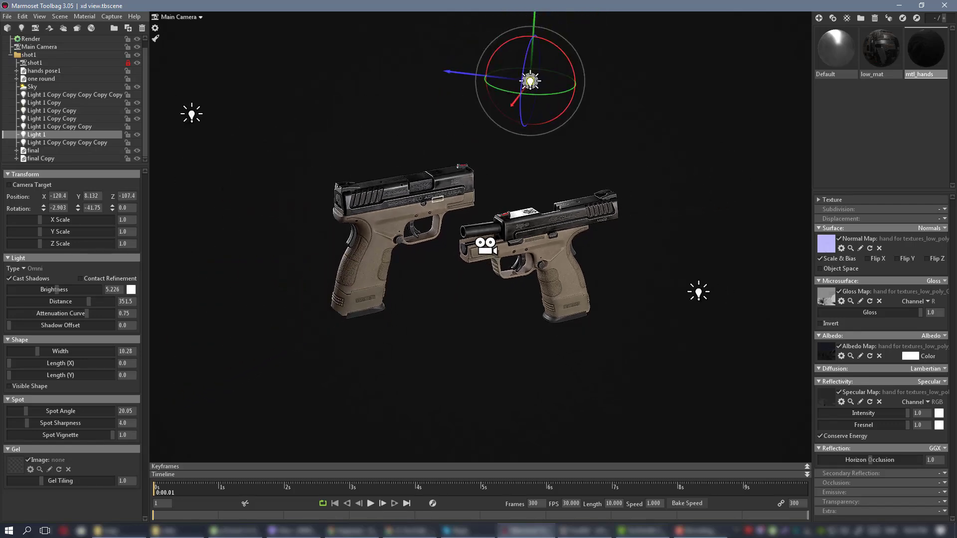
Move Light 1 to X -113.4, Y 16.71, Z -128.1 with brightness 1.002 and check it through the shot1 camera
mouse_move(530, 80)
mouse_down()
mouse_move(557, 64)
mouse_move(538, 43)
mouse_move(543, 70)
mouse_up()
drag(56, 289, 43, 289)
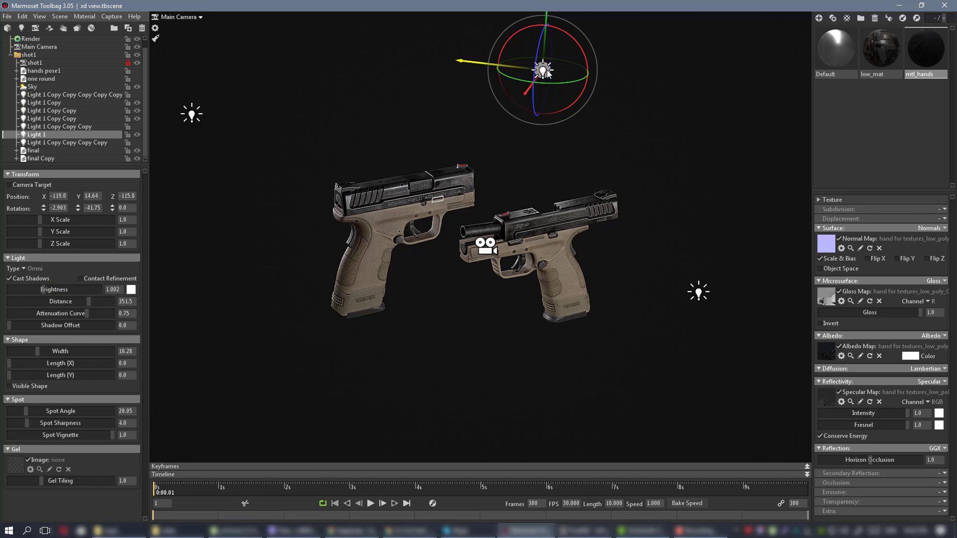
drag(549, 73, 569, 70)
click(191, 20)
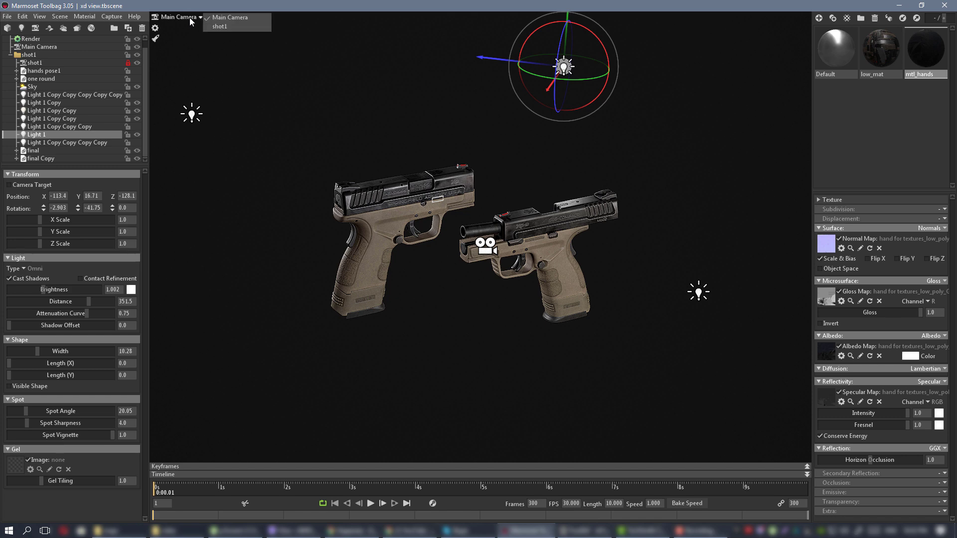
click(226, 28)
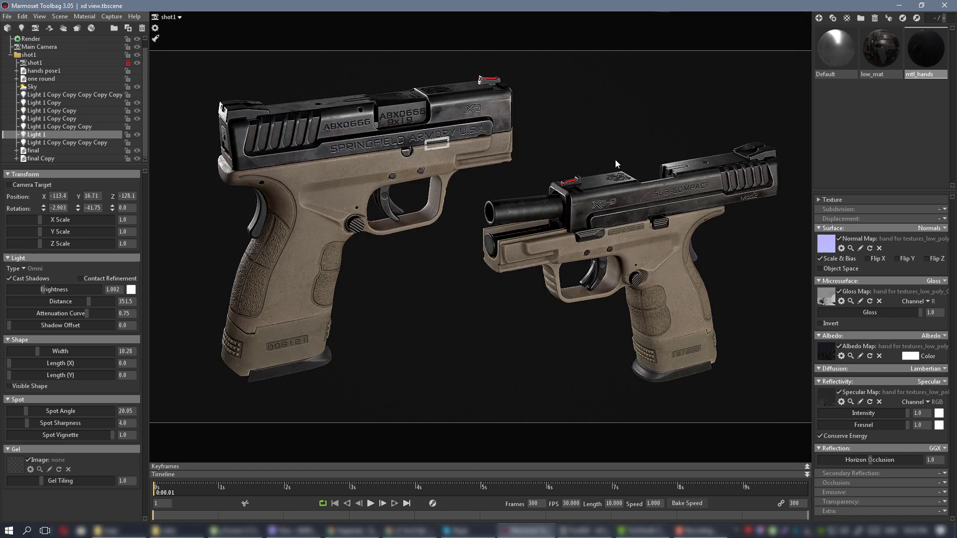
In Main Camera, move Light 1 to X -110.9, Y 20.86, Z -136.6 and rotate it to -2.24, -81.29, 1.847
click(172, 17)
click(205, 20)
drag(576, 66, 550, 70)
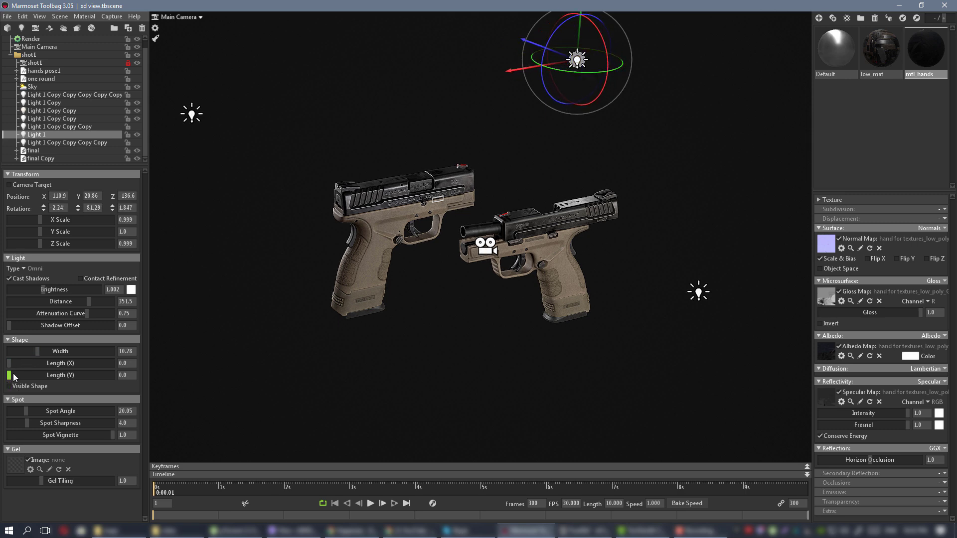
Stretch Light 1 into a long tube with Length (X) 489.7 and view the pistols through the shot1 camera
mouse_move(10, 368)
mouse_down()
mouse_move(112, 364)
mouse_move(8, 366)
mouse_up()
drag(9, 363, 96, 369)
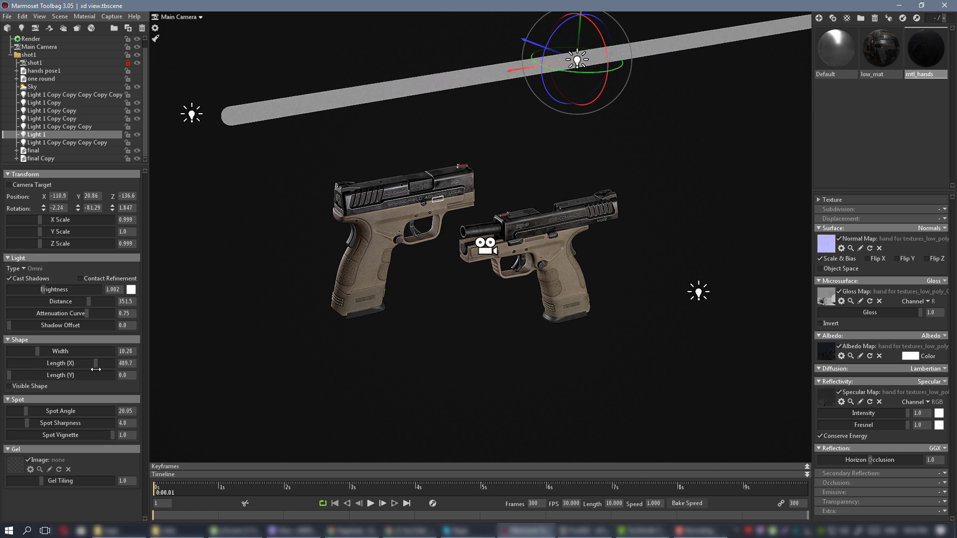
click(204, 15)
click(228, 28)
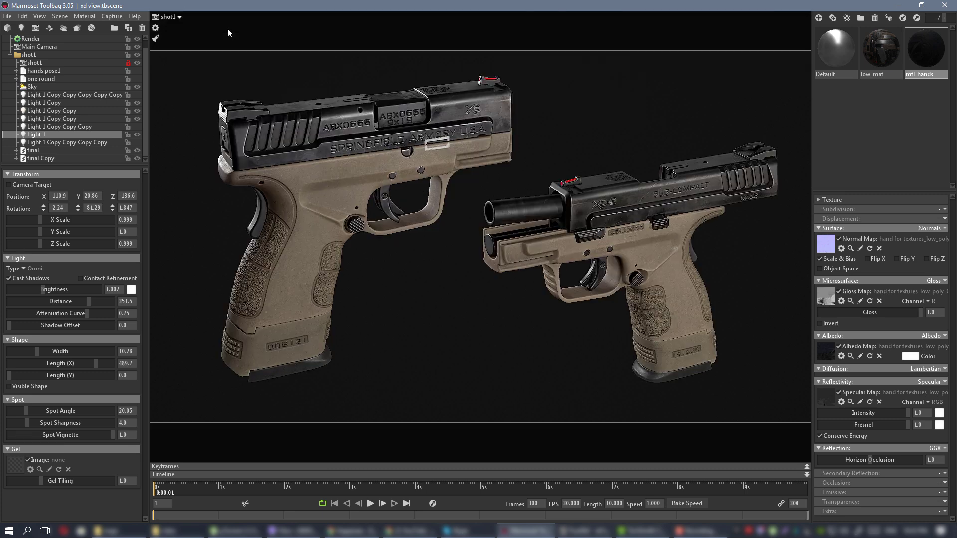
Compare the pistols in the shot1 view with Light 1 repeatedly hidden and shown
click(138, 134)
click(139, 134)
click(139, 134)
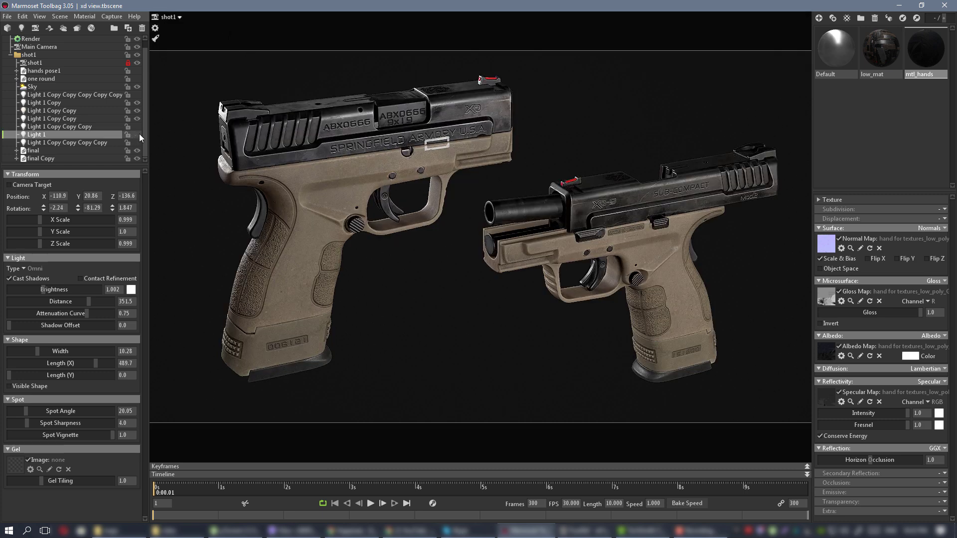
click(139, 134)
click(139, 134)
click(139, 134)
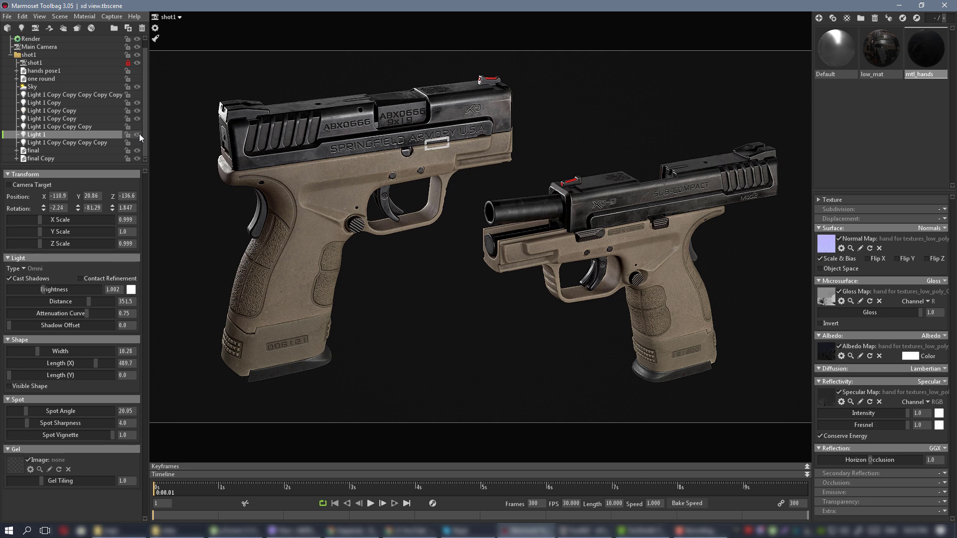
click(139, 134)
click(139, 134)
click(139, 134)
click(139, 134)
Set Light 1's brightness to 1.077 and compare the shot with the light hidden and shown
double_click(53, 134)
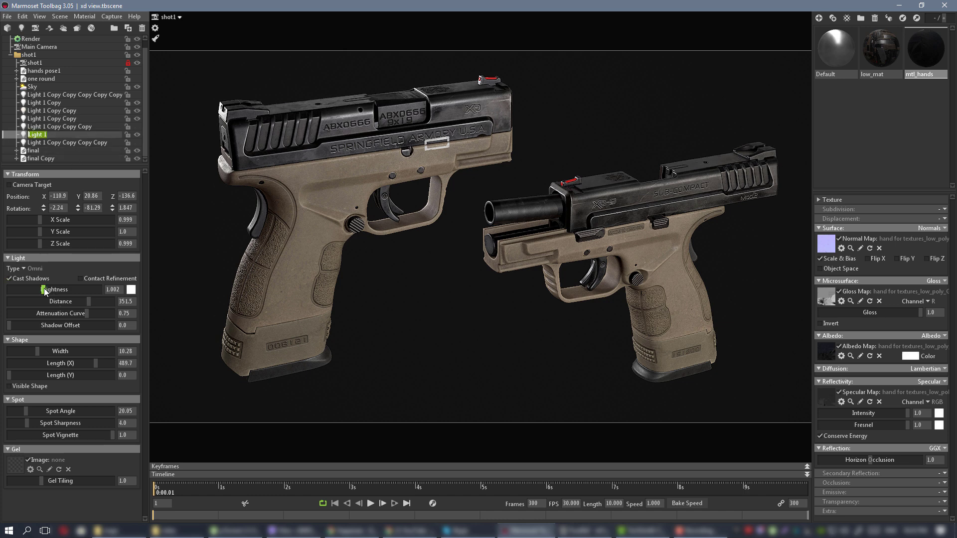
drag(44, 291, 44, 286)
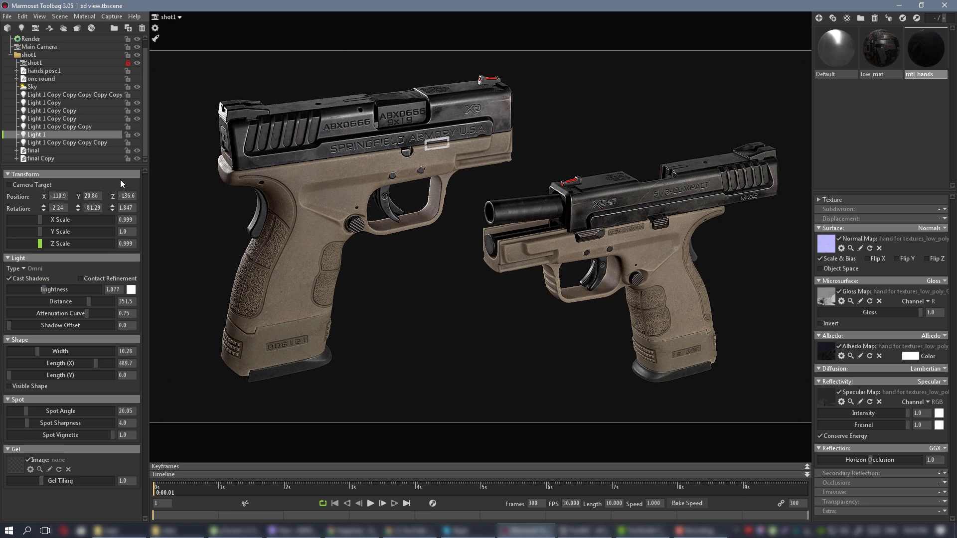
click(138, 132)
click(138, 133)
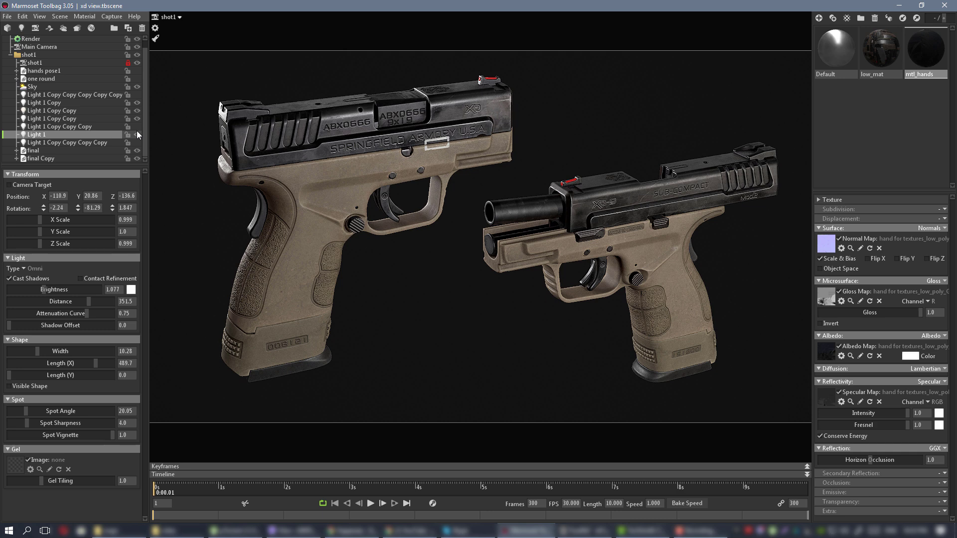
click(137, 133)
click(137, 132)
click(138, 133)
click(138, 133)
Delete the three hidden lights: Light 1 Copy Copy Copy, Light 1 Copy Copy Copy Copy and Light 1 Copy Copy Copy Copy Copy
click(71, 145)
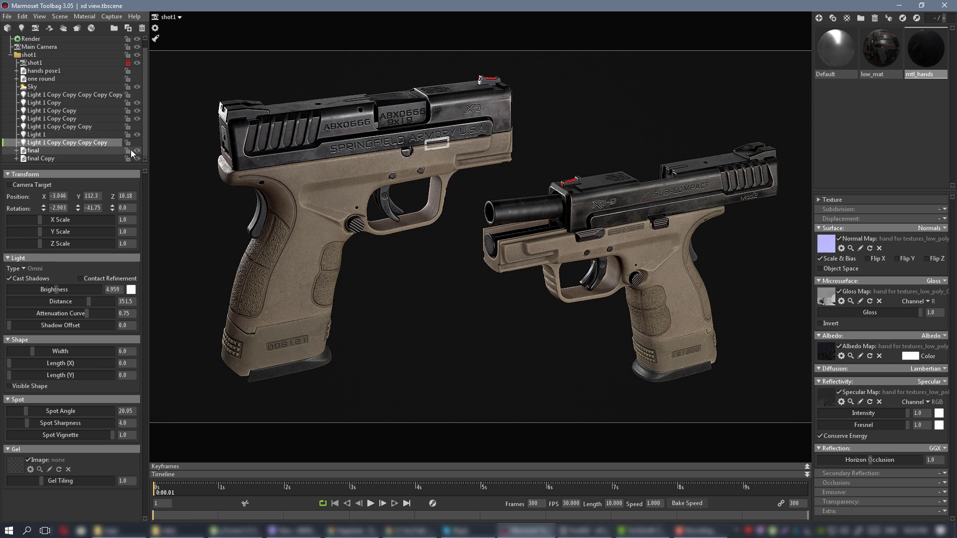
key(Delete)
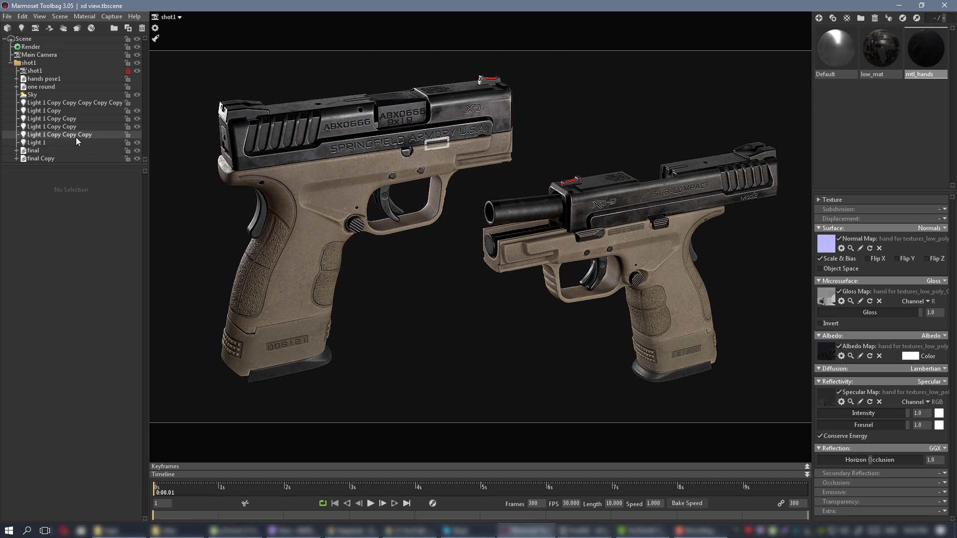
click(76, 136)
key(Delete)
click(80, 104)
key(Delete)
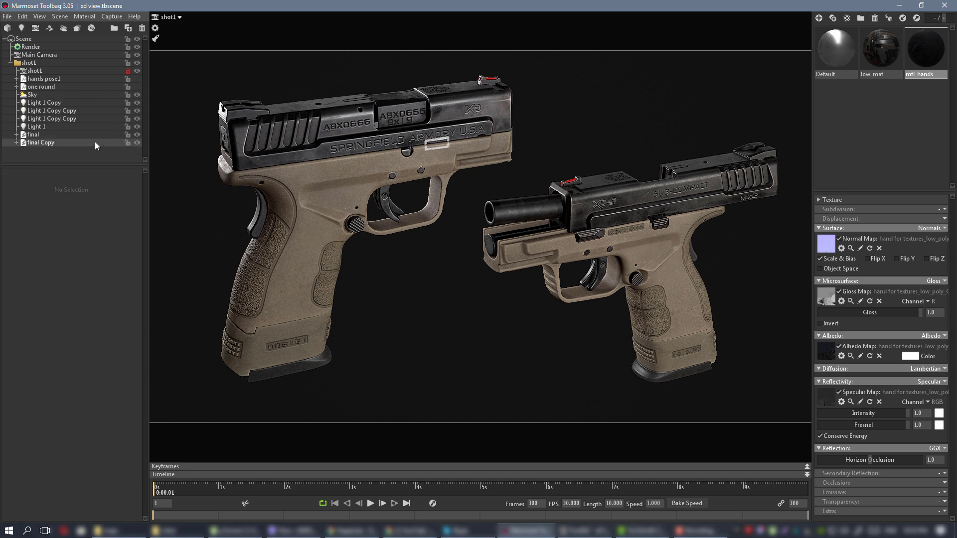
Compare the top of the sub-compact pistol's slide with Light 1 hidden and shown, leaving the light visible
click(136, 126)
click(136, 125)
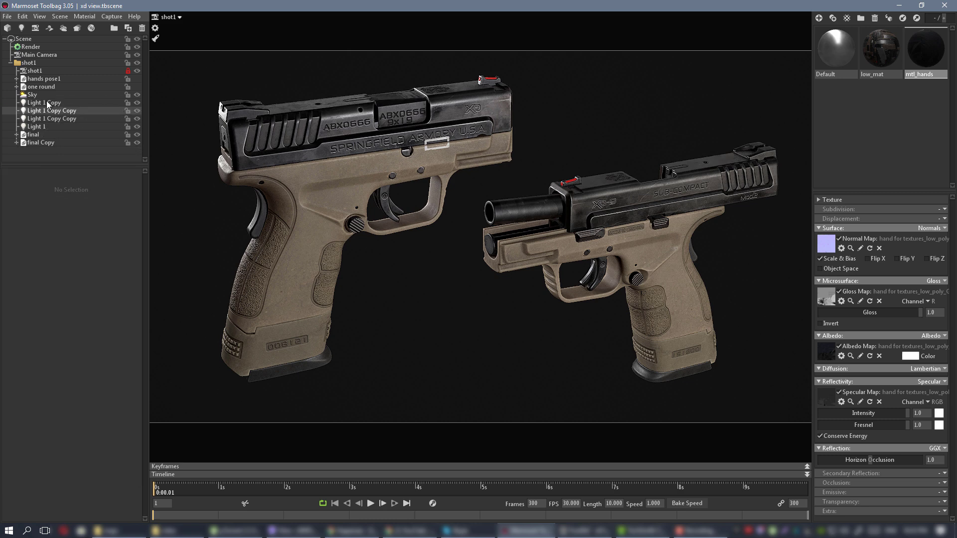
click(136, 127)
click(136, 126)
click(136, 127)
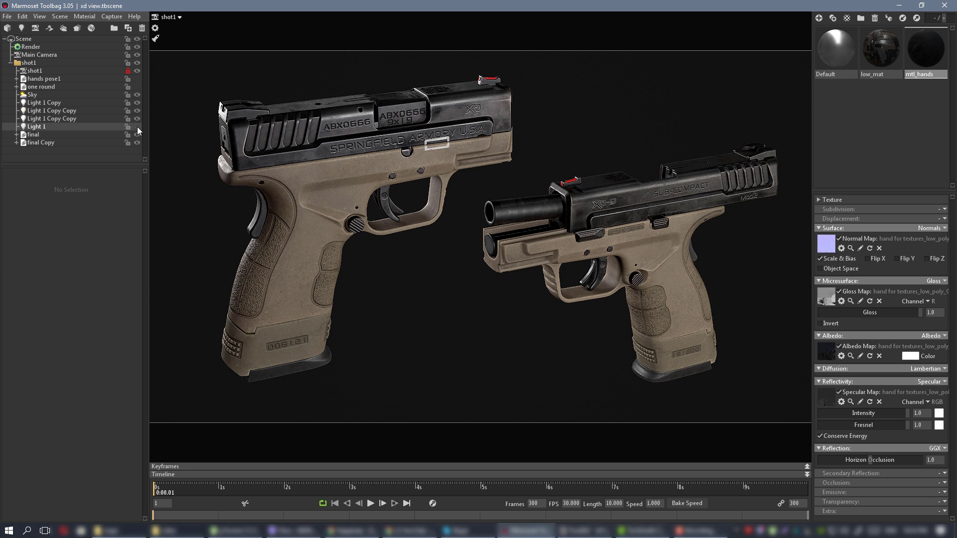
click(137, 127)
Duplicate Light 1 and reduce the copy's Length (X) to 0.0
click(46, 127)
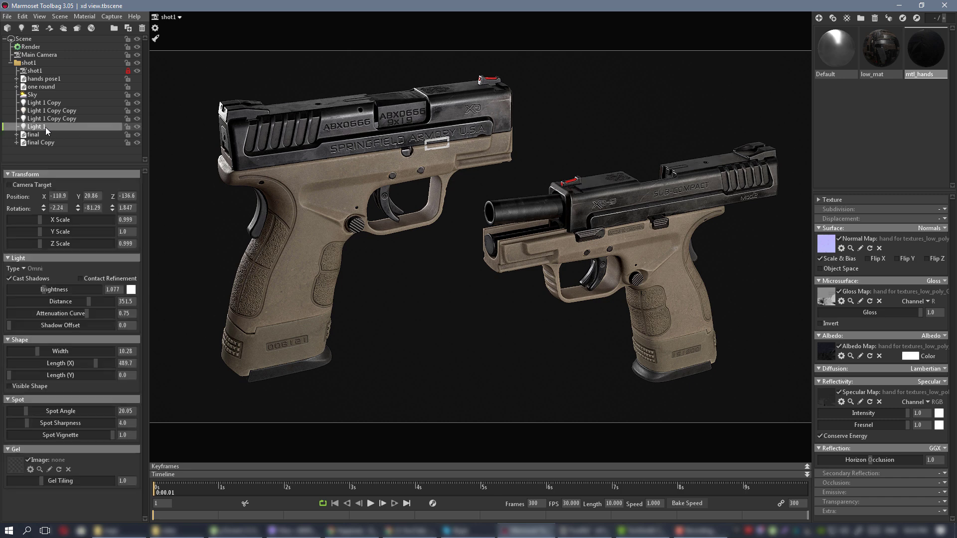
key(ctrl+d)
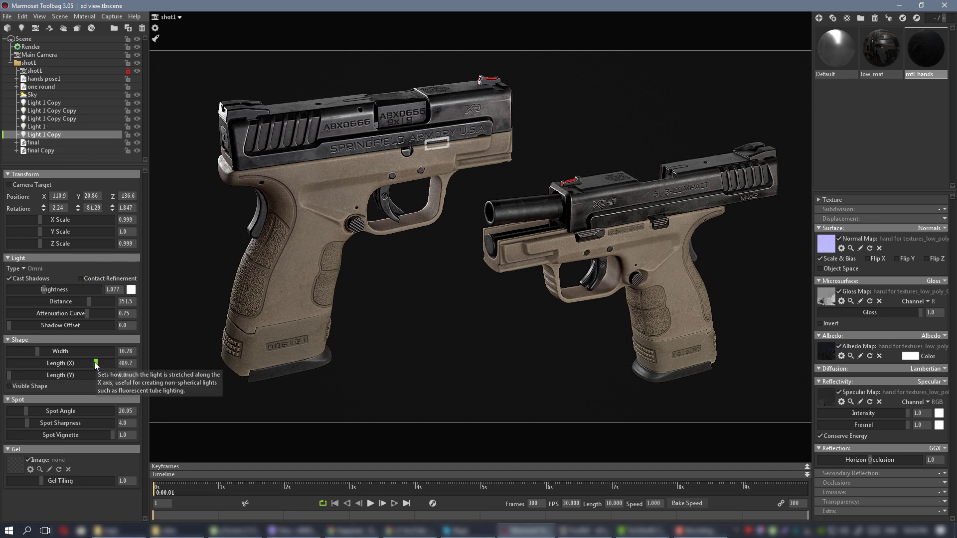
drag(76, 363, 2, 358)
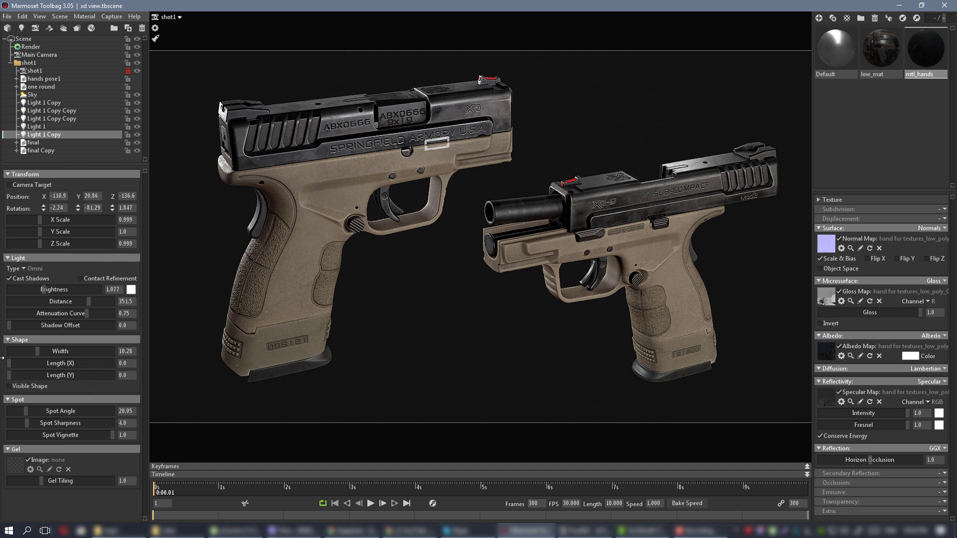
Compare the pistols with Light 1 and its new copy hidden and shown in turn, leaving both visible
click(136, 127)
click(136, 127)
click(136, 127)
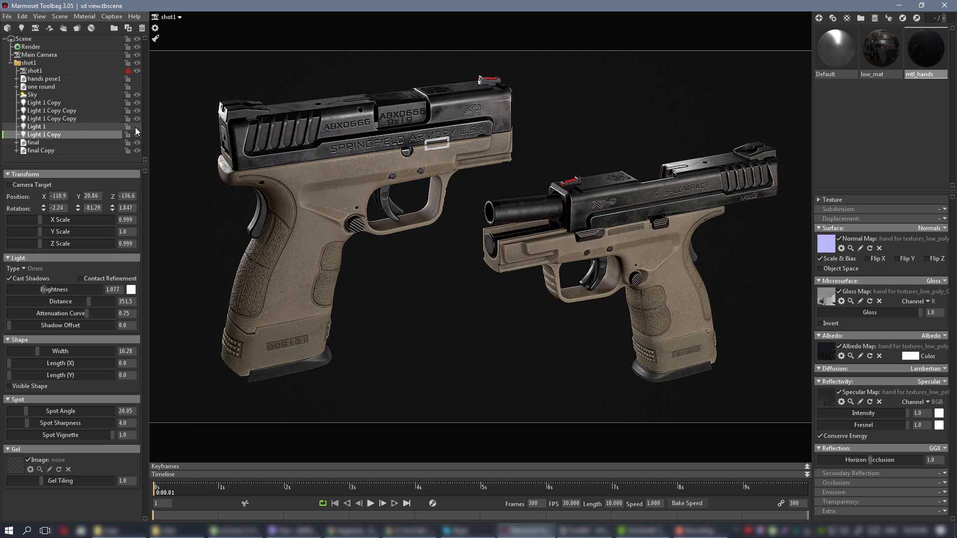
click(136, 127)
click(135, 127)
click(136, 127)
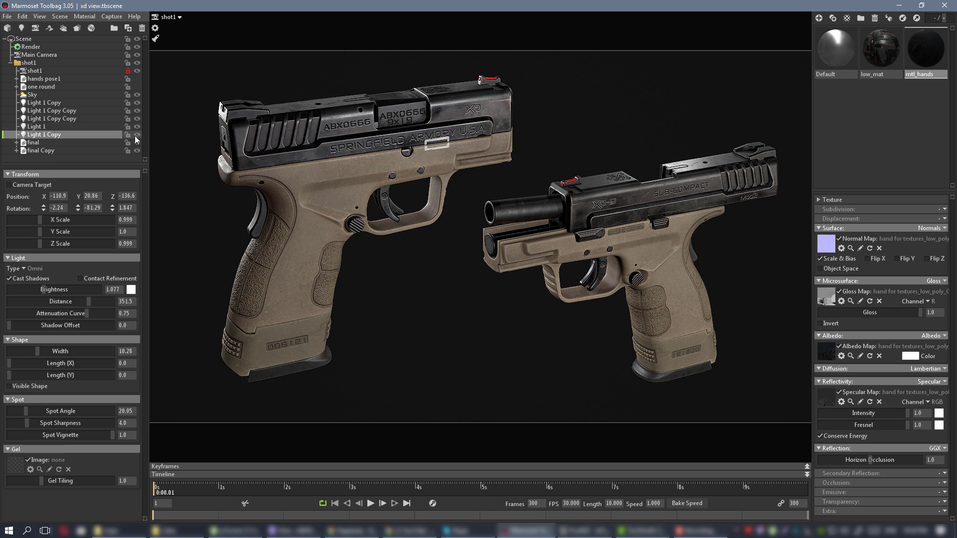
click(134, 136)
click(134, 136)
In Main Camera, move the new Light 1 copy to X -125.7, Y 18.49, Z -106.6 and check it through shot1
click(177, 18)
click(235, 29)
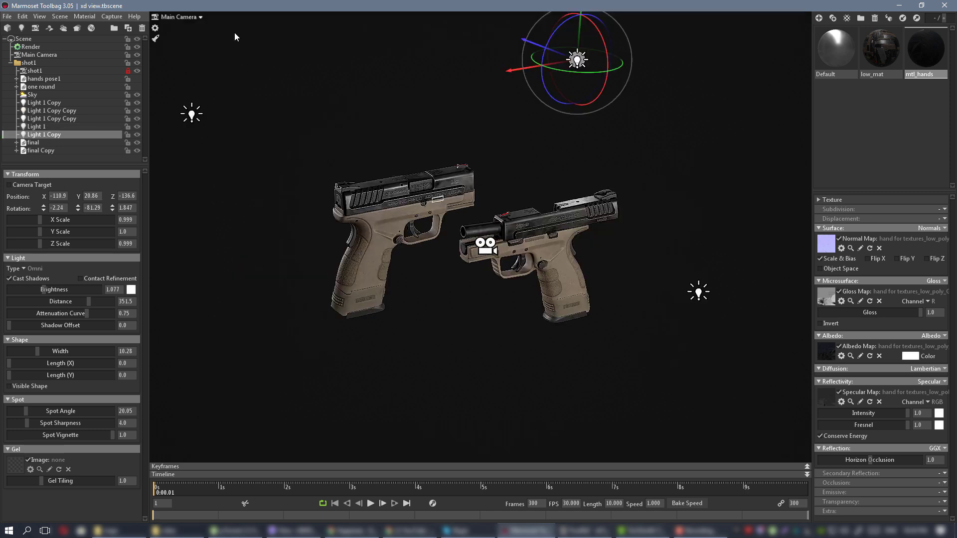
drag(577, 61, 511, 70)
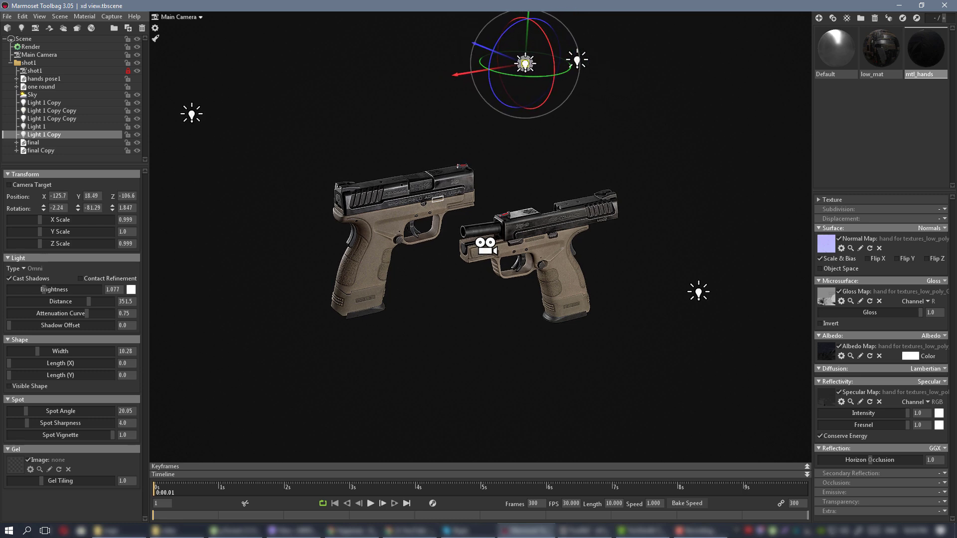
click(191, 19)
click(216, 26)
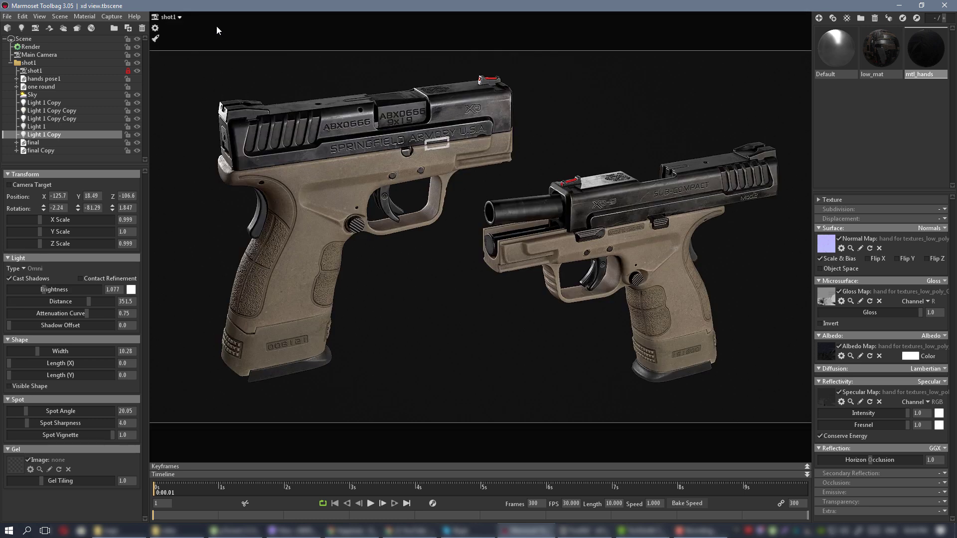
Shift the Light 1 copy to X -118.4, Y 20.27, Z -122.0 and inspect the shot1 view with the viewport maximized
click(178, 19)
click(232, 17)
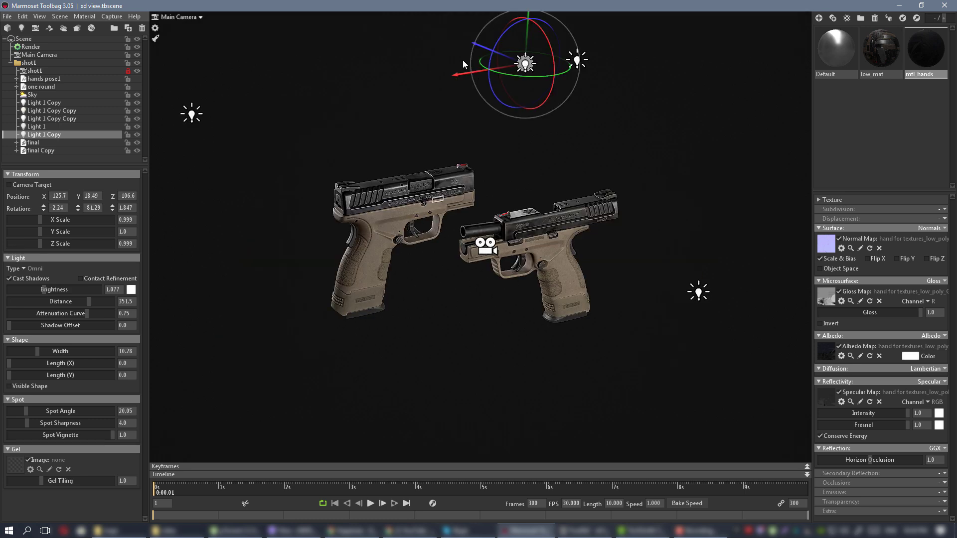
drag(539, 63, 551, 60)
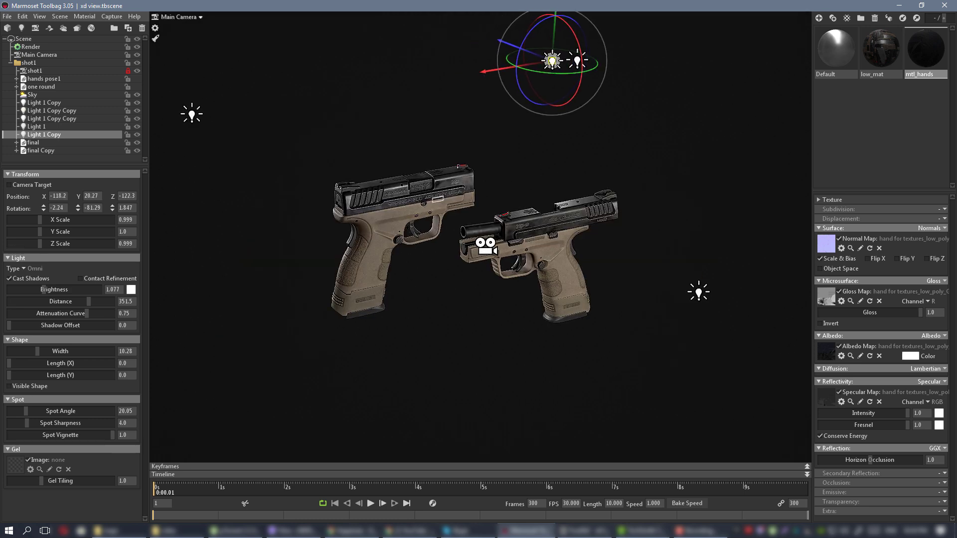
click(186, 18)
click(217, 28)
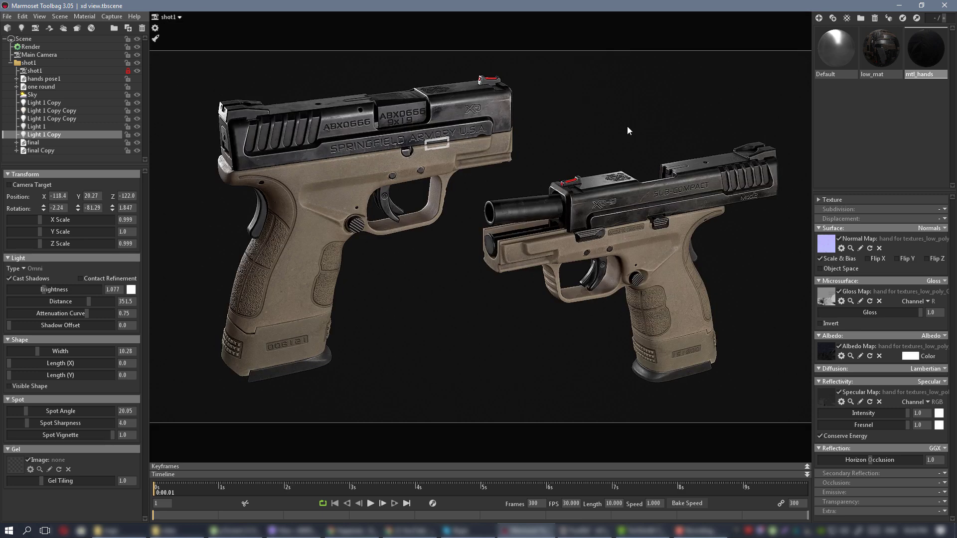
key(Tab)
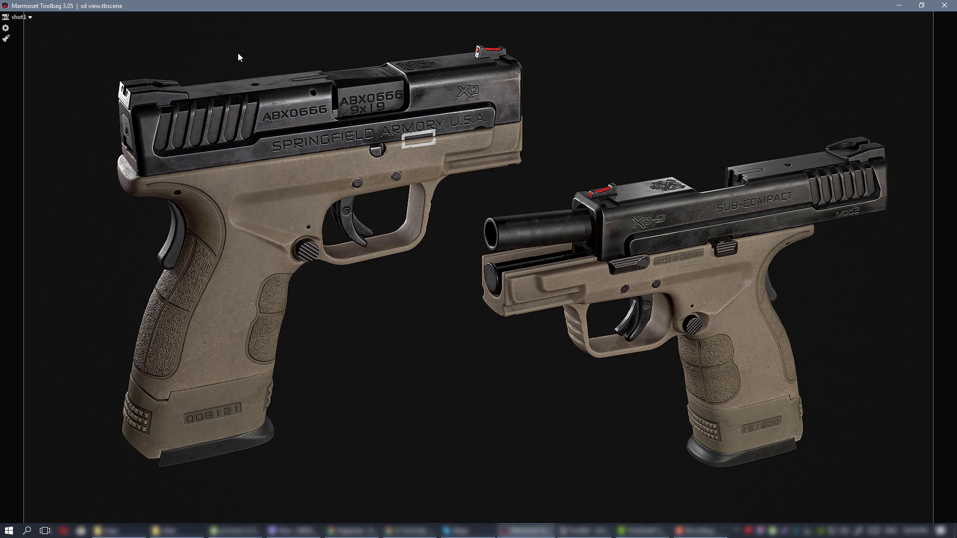
In Main Camera, duplicate the light beside the sub-compact pistol and move the duplicate above the two pistols
click(29, 18)
click(53, 20)
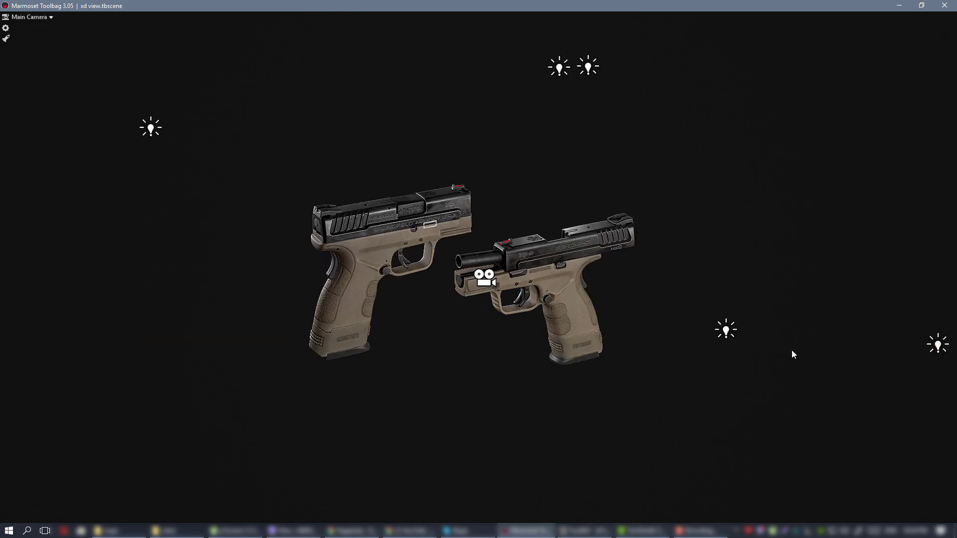
scroll(673, 254, down, 3)
alt+drag(670, 254, 653, 64)
click(712, 268)
drag(603, 118, 390, 86)
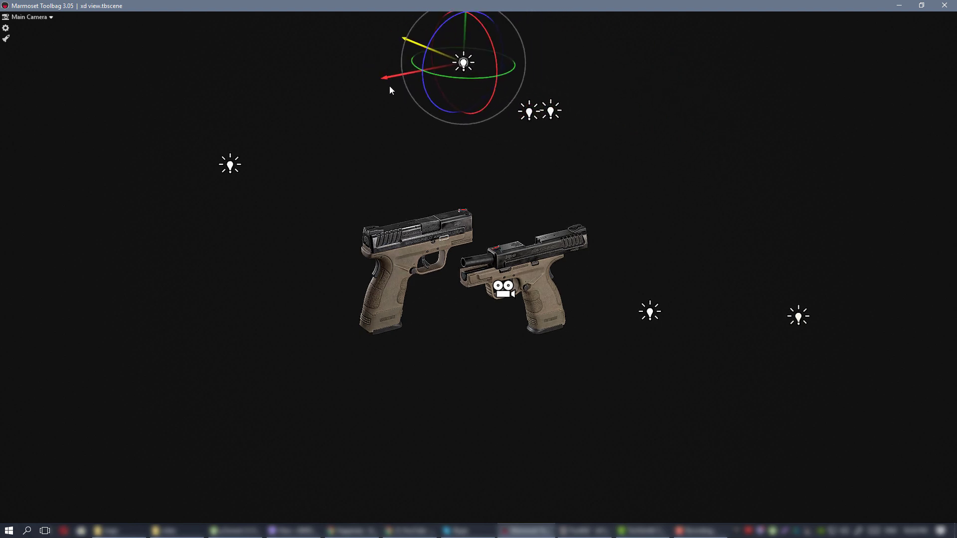
Refine the duplicated light's position above the larger pistol to X 1.622, Y 46.72, Z 21.01
alt+drag(439, 108, 491, 129)
alt+right_drag(492, 129, 473, 63)
drag(476, 52, 485, 103)
alt+right_drag(486, 104, 591, 220)
alt+drag(591, 219, 574, 214)
alt+right_drag(574, 213, 565, 203)
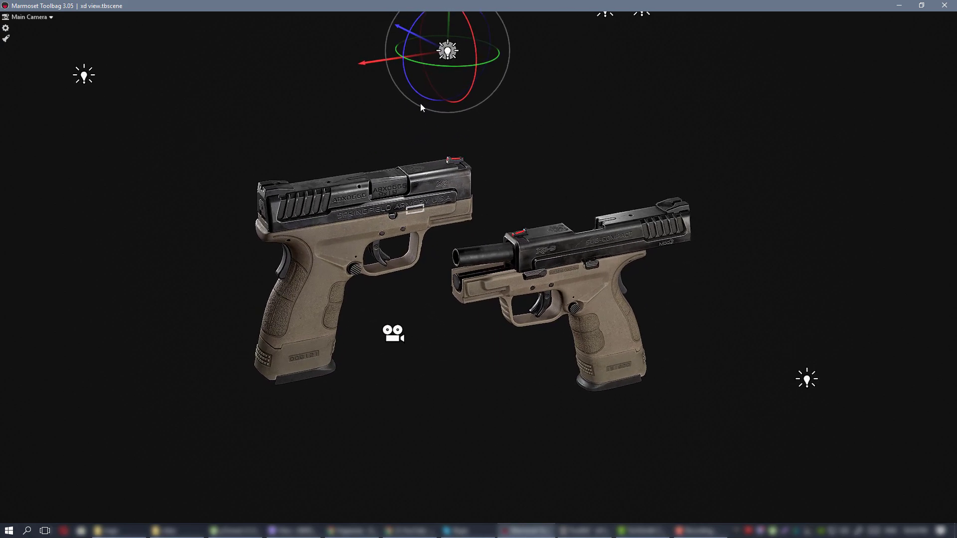
drag(368, 66, 324, 66)
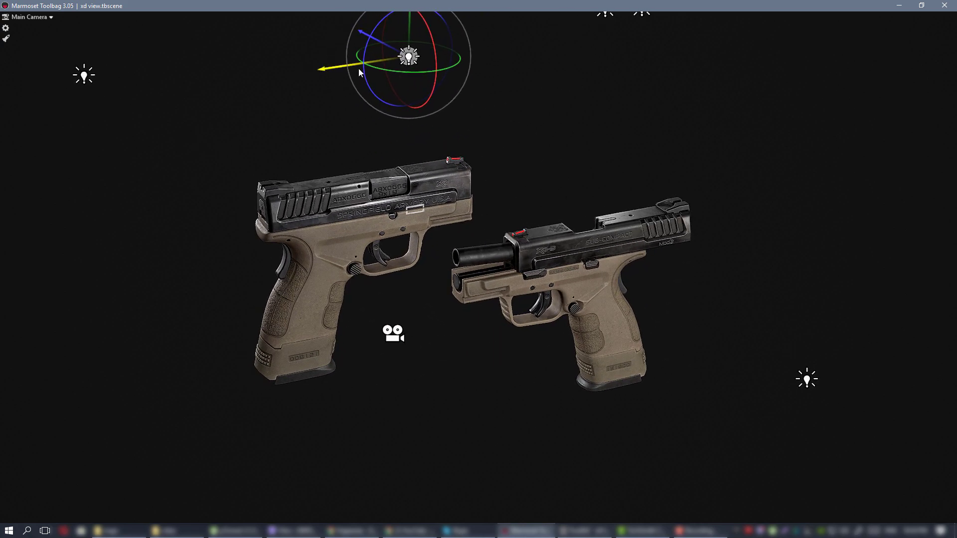
Restore the full interface and compare the shot1 view with the new Light 1 Copy Copy hidden and shown
key(ctrl+space)
click(139, 111)
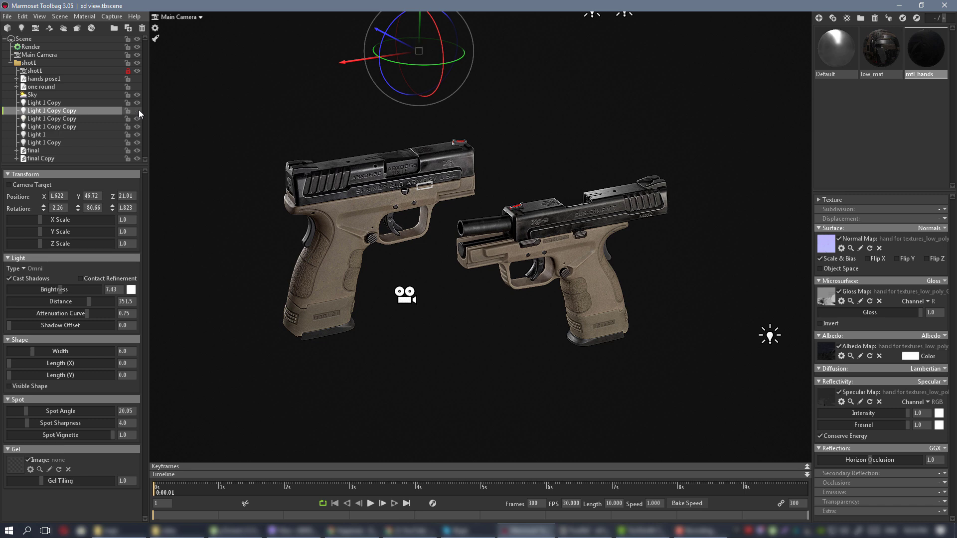
click(139, 110)
click(203, 17)
click(216, 27)
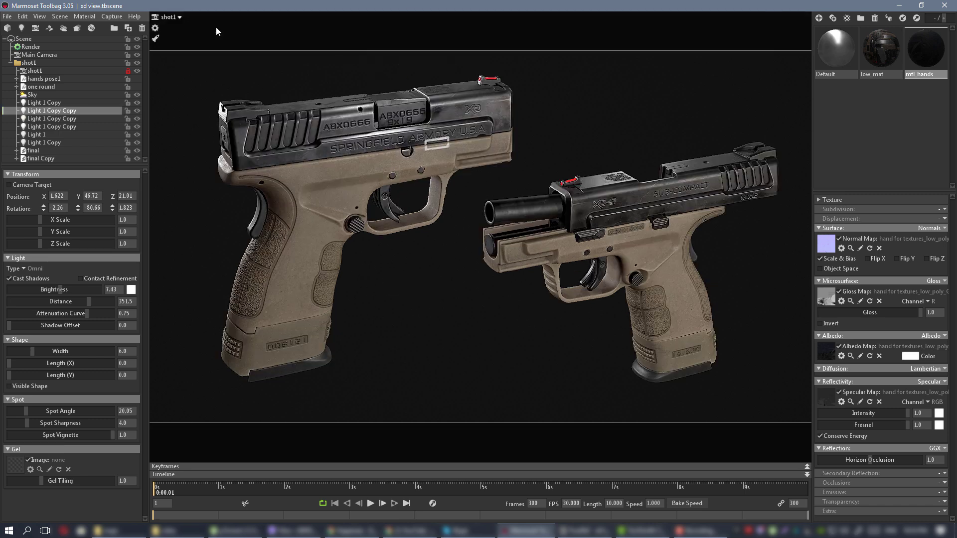
click(137, 111)
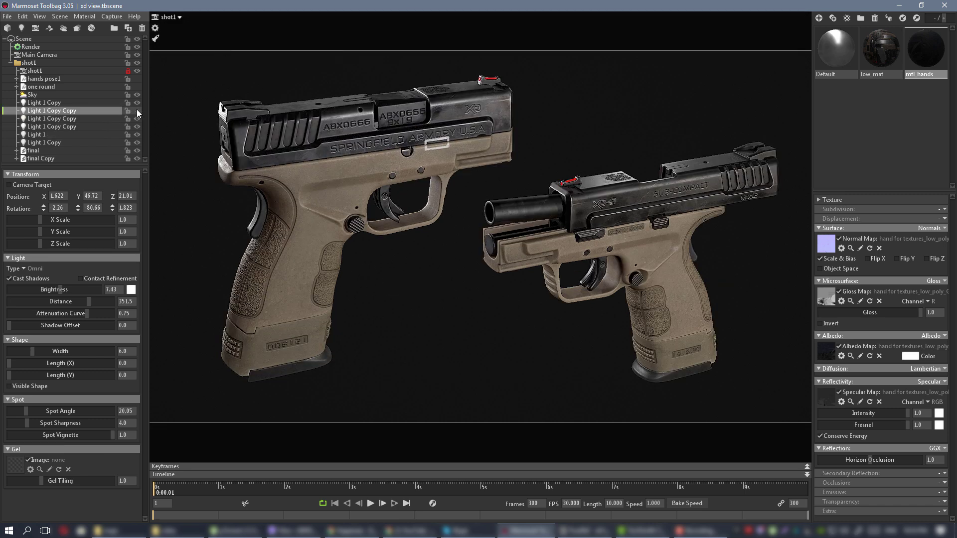
click(137, 110)
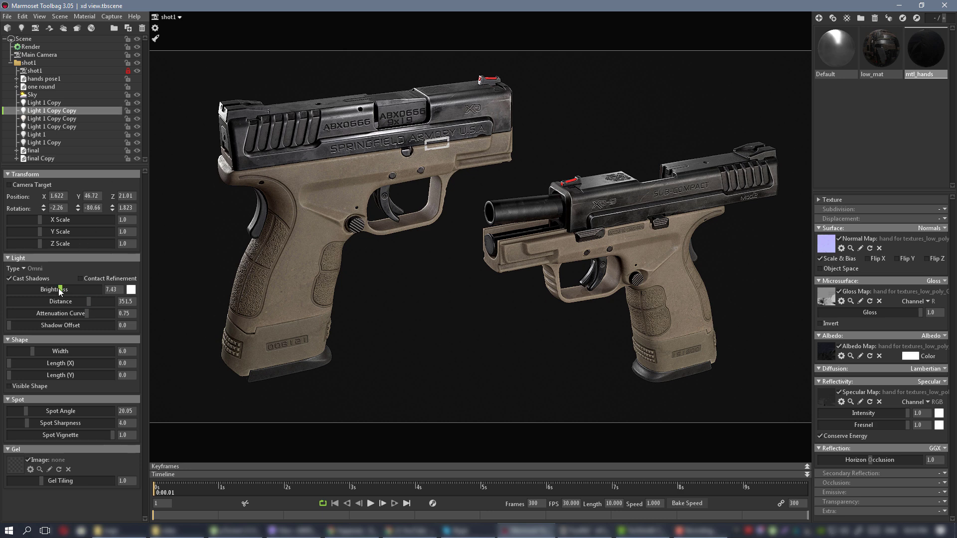
Lower the new Light 1 Copy Copy's brightness to 2.844 and compare the shot with it hidden and shown
drag(59, 292, 51, 289)
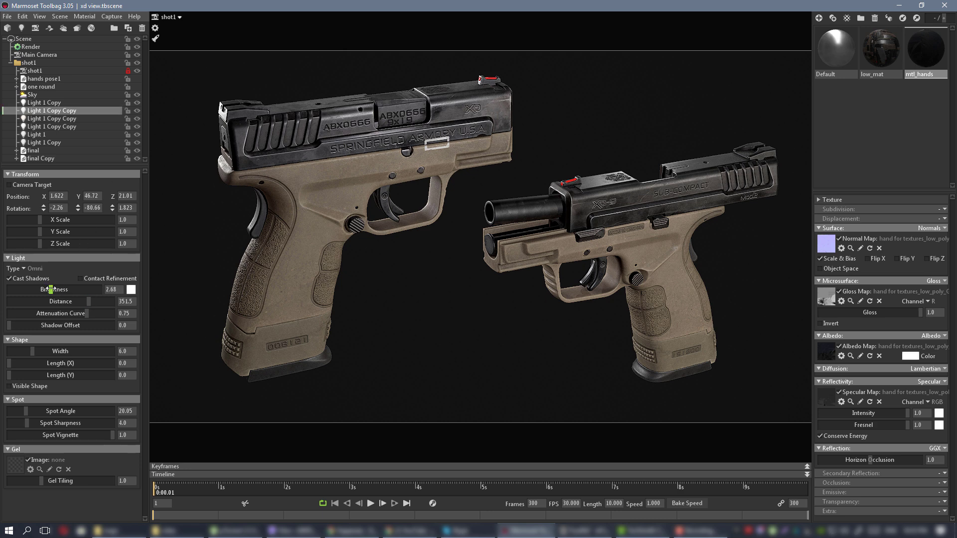
click(137, 110)
click(138, 110)
click(137, 110)
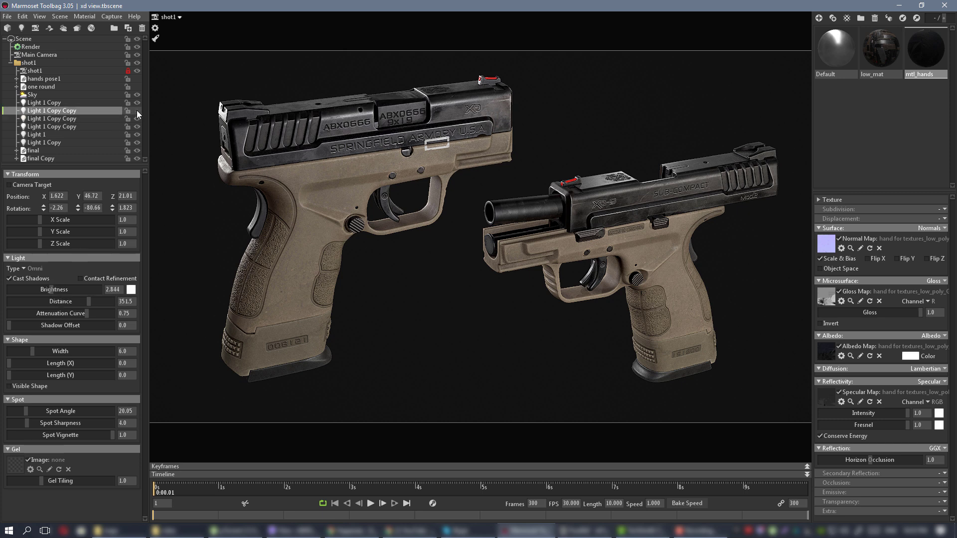
click(137, 110)
click(137, 110)
click(137, 110)
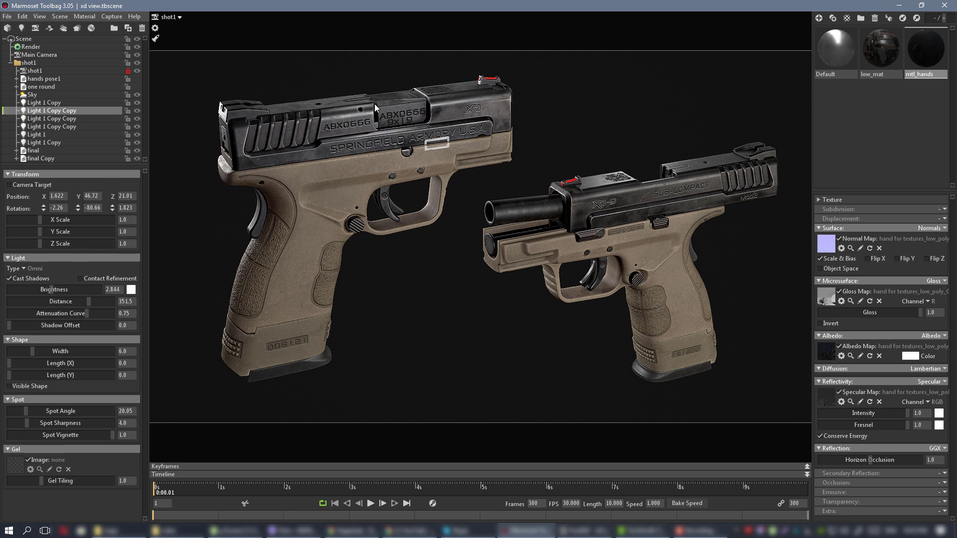
Stretch the selected Light 1 Copy Copy to an X length of 188.2 and compare the shot1 view with it off and on
click(137, 110)
click(137, 110)
click(169, 20)
click(197, 20)
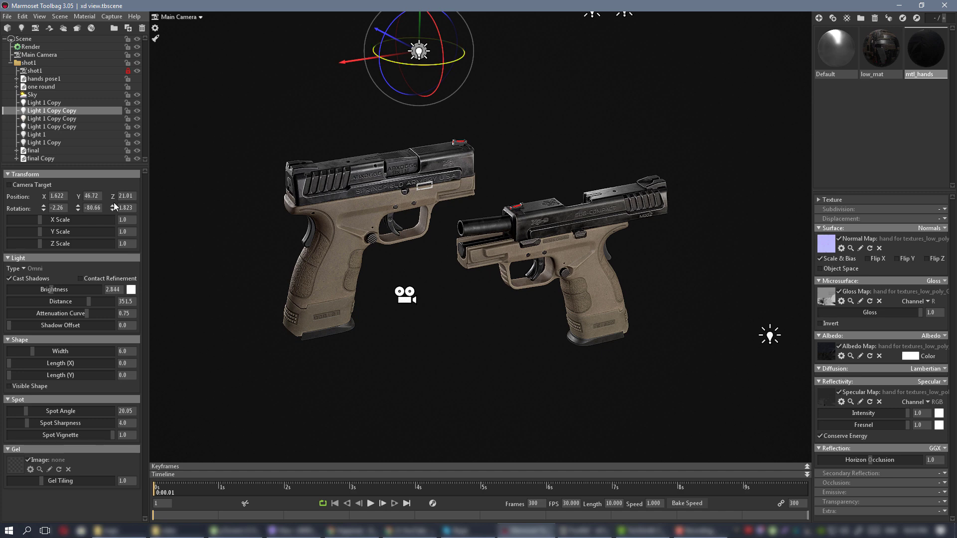
drag(60, 363, 69, 362)
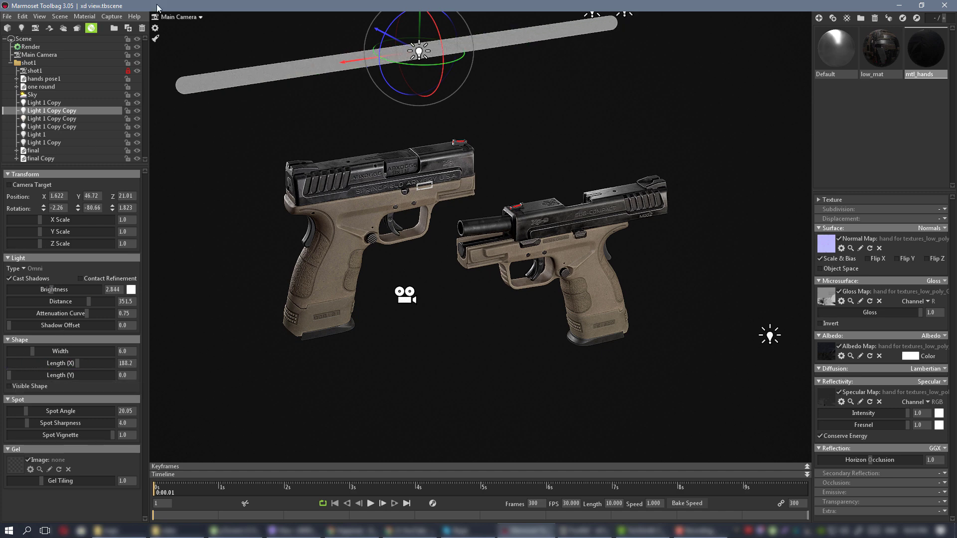
click(188, 17)
click(223, 26)
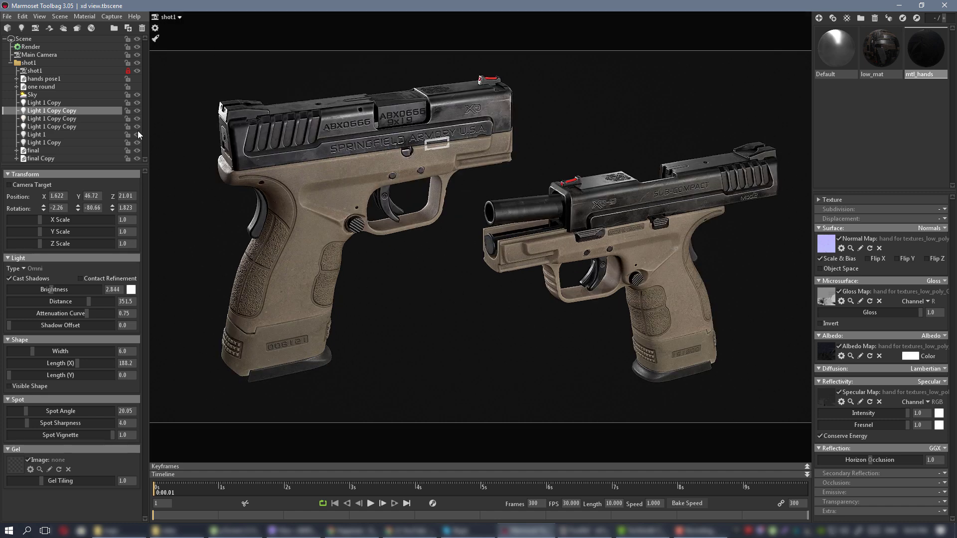
click(136, 110)
click(136, 110)
Raise the selected light's brightness to 7.077 and compare the shot with the light hidden and shown
drag(52, 289, 59, 289)
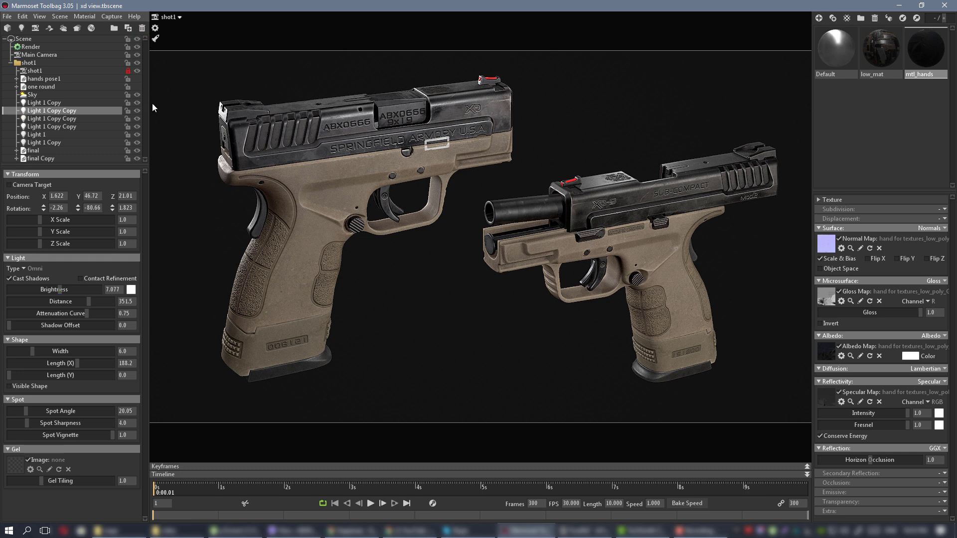
click(136, 111)
click(136, 111)
click(136, 111)
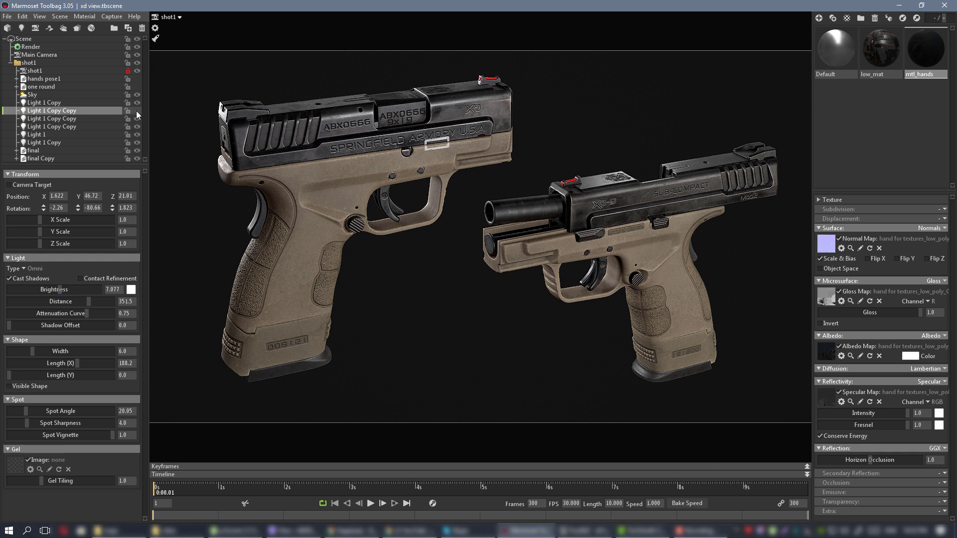
click(136, 111)
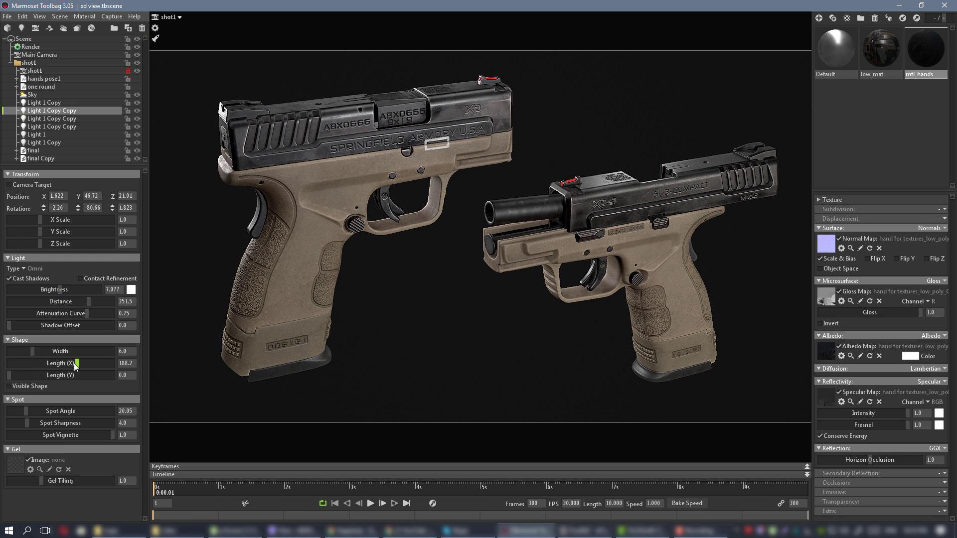
Reset the selected light's X length to 0 and set its brightness to 3.382, checking the deselected shot full screen
drag(74, 363, 2, 352)
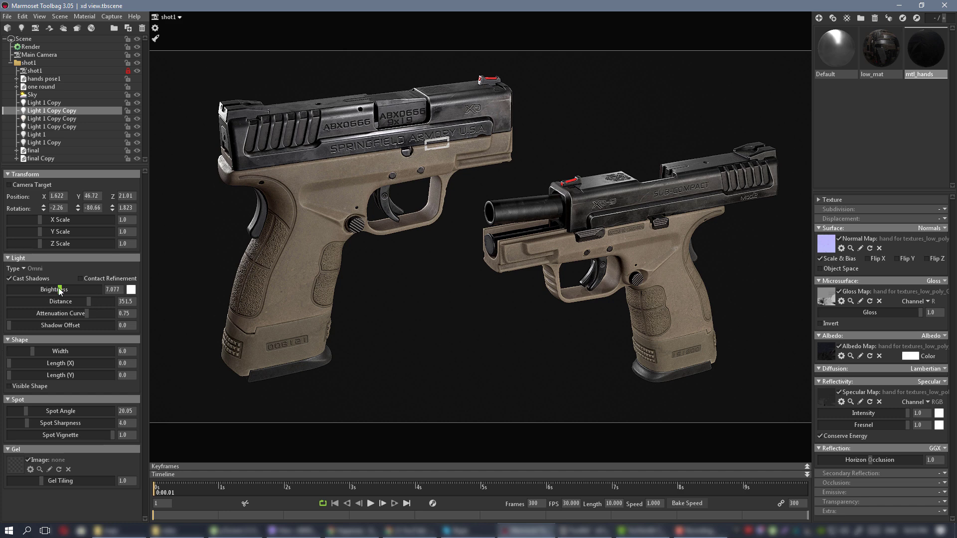
drag(59, 290, 54, 285)
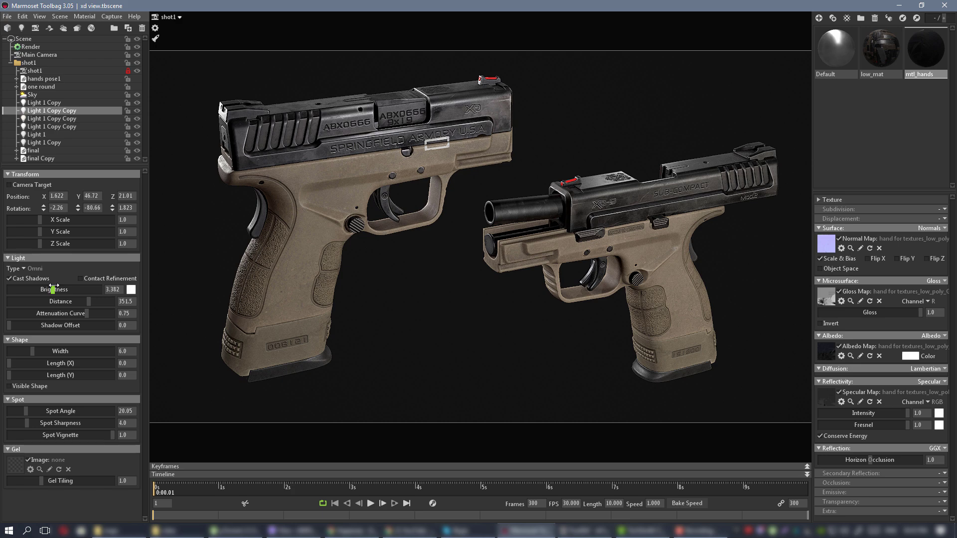
click(605, 102)
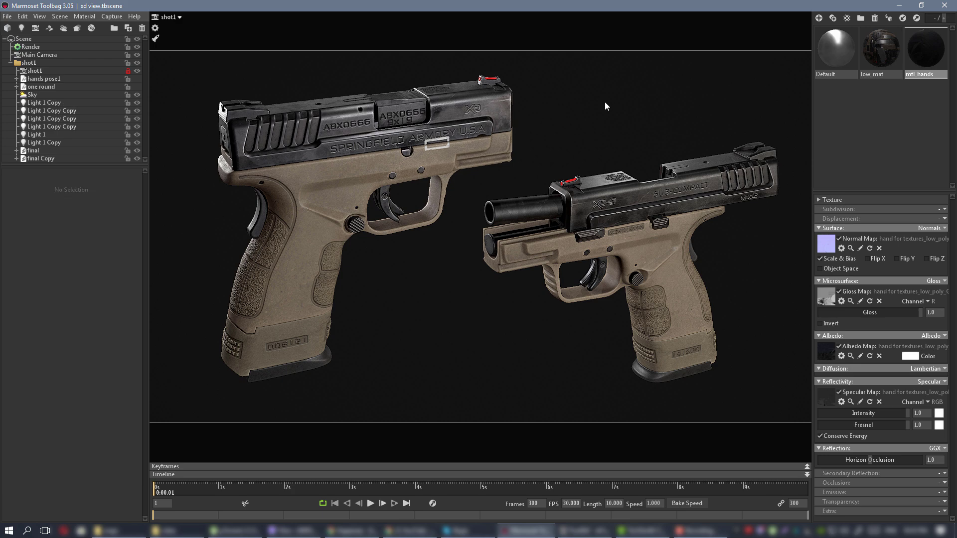
key(ctrl+space)
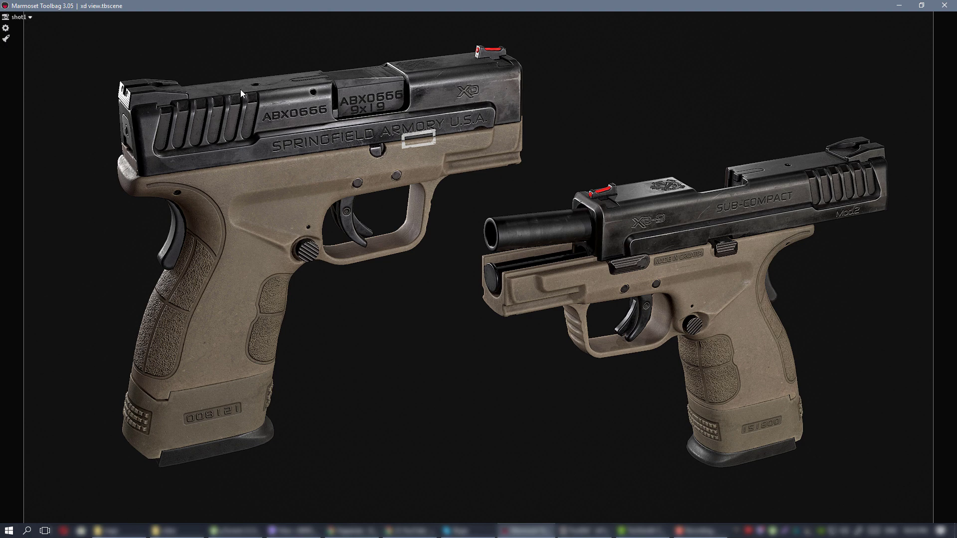
key(Tab)
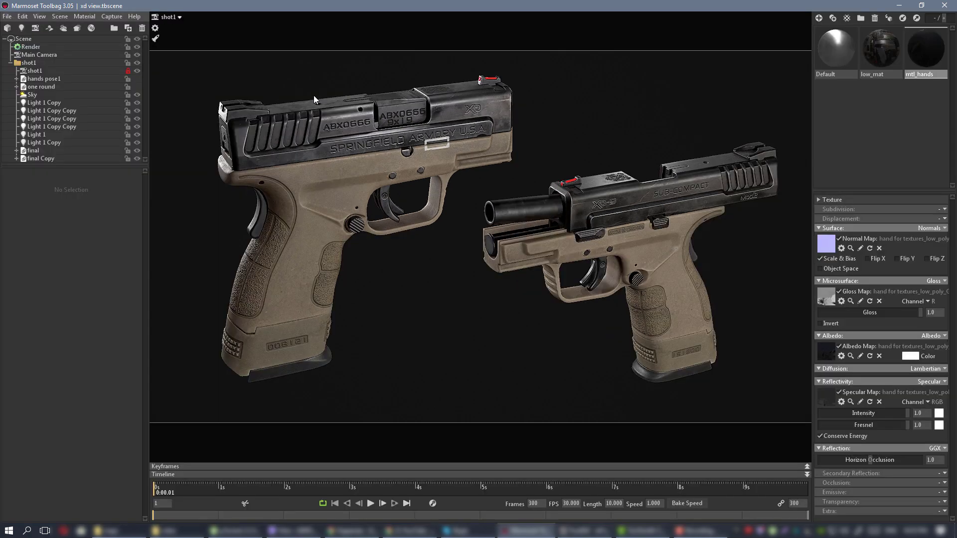
Switch Light 1, the lower Light 1 Copy, the final mesh and the upper two Light 1 Copy Copy lights off and on to compare each one's contribution
click(137, 135)
click(137, 135)
click(137, 145)
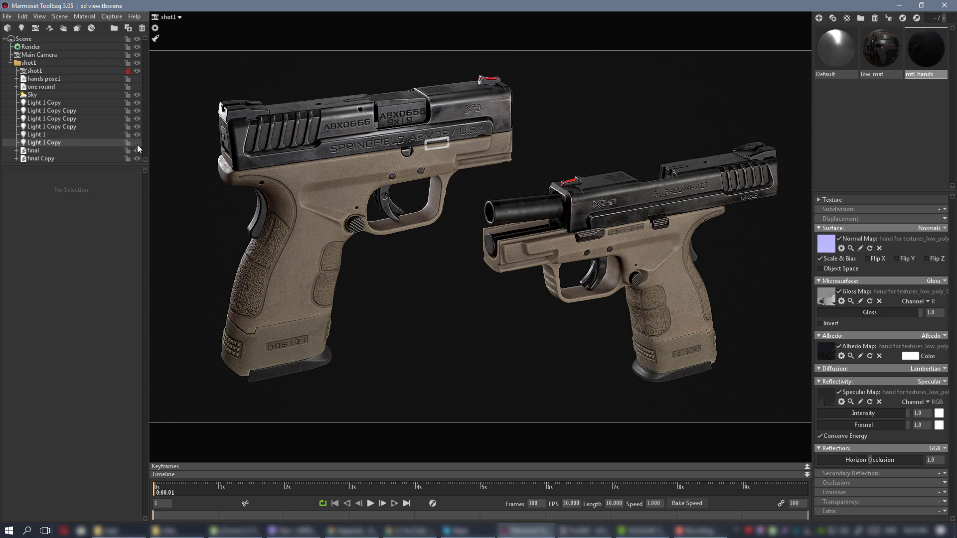
click(137, 144)
click(137, 150)
click(136, 150)
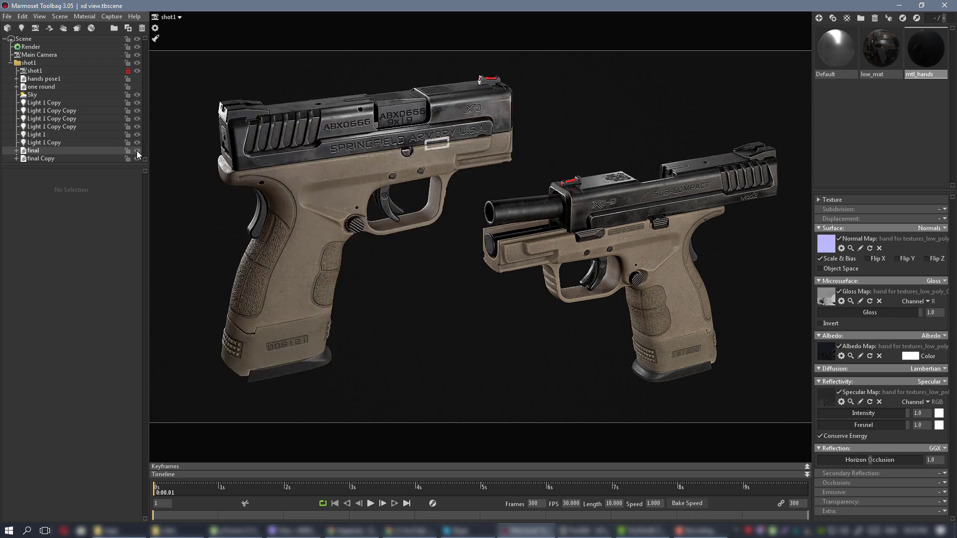
click(136, 118)
click(136, 117)
click(136, 111)
click(136, 111)
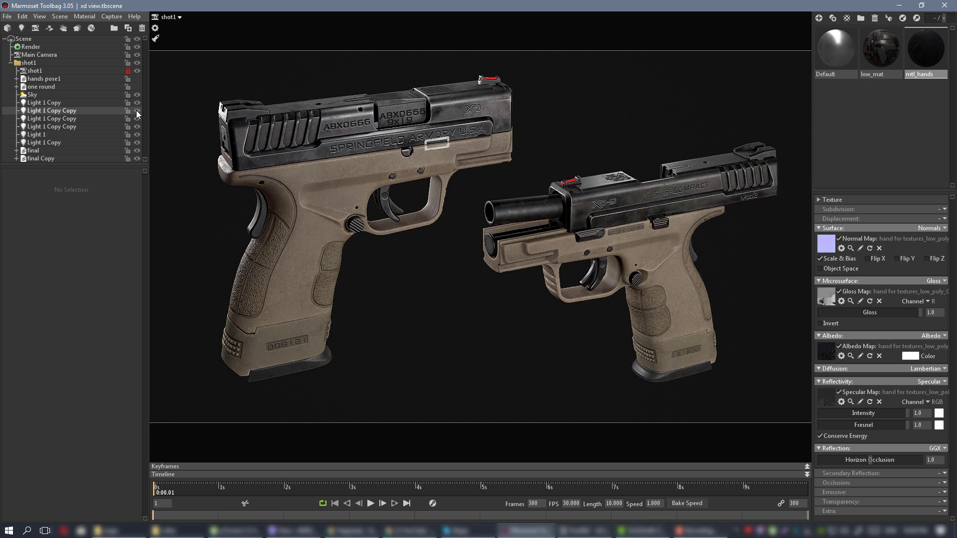
Compare the shot with the top Light 1 Copy Copy hidden and shown, including full screen, and check the upper Light 1 Copy the same way
click(136, 110)
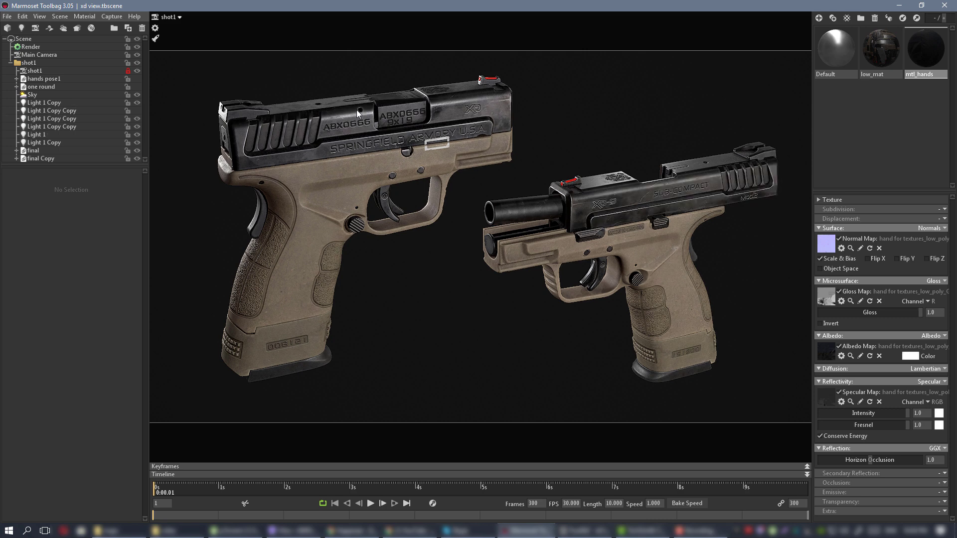
key(space)
key(space)
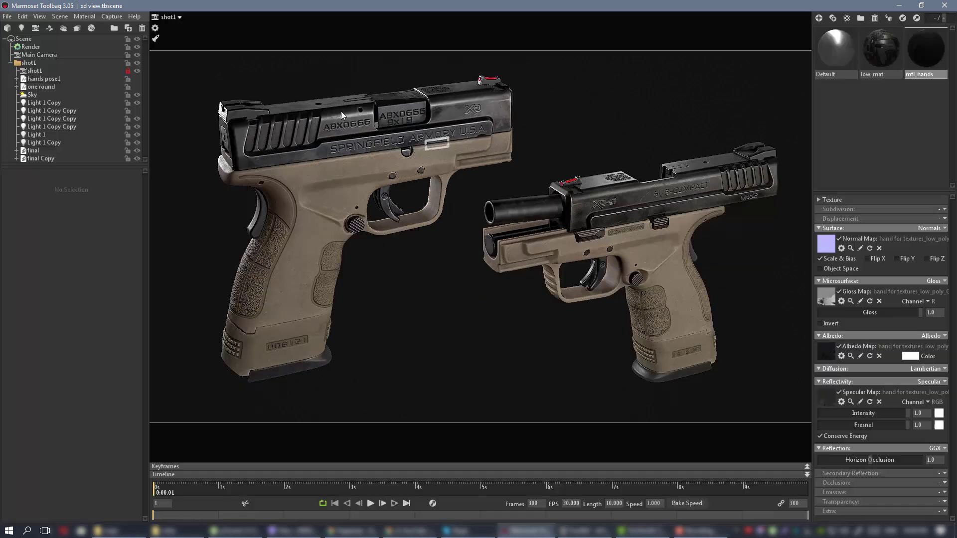
click(136, 109)
key(space)
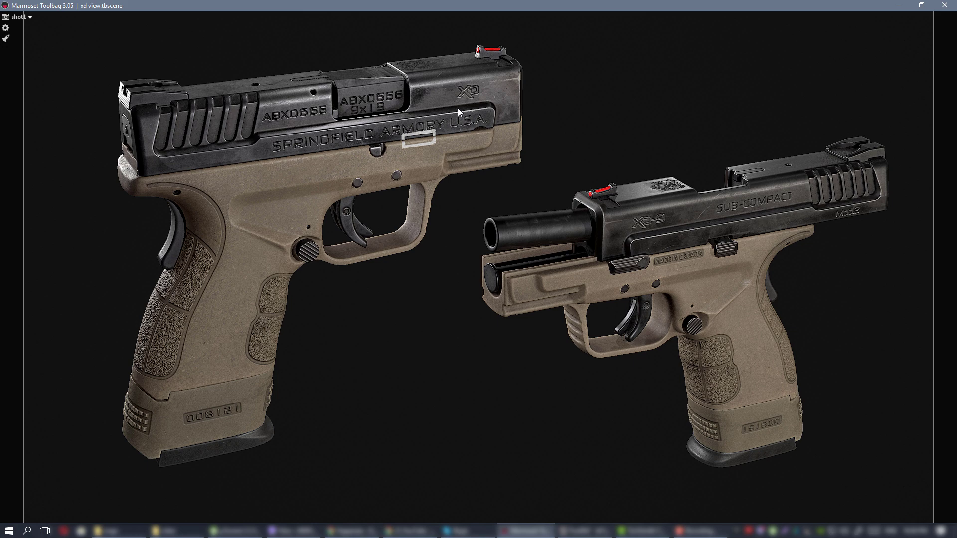
key(space)
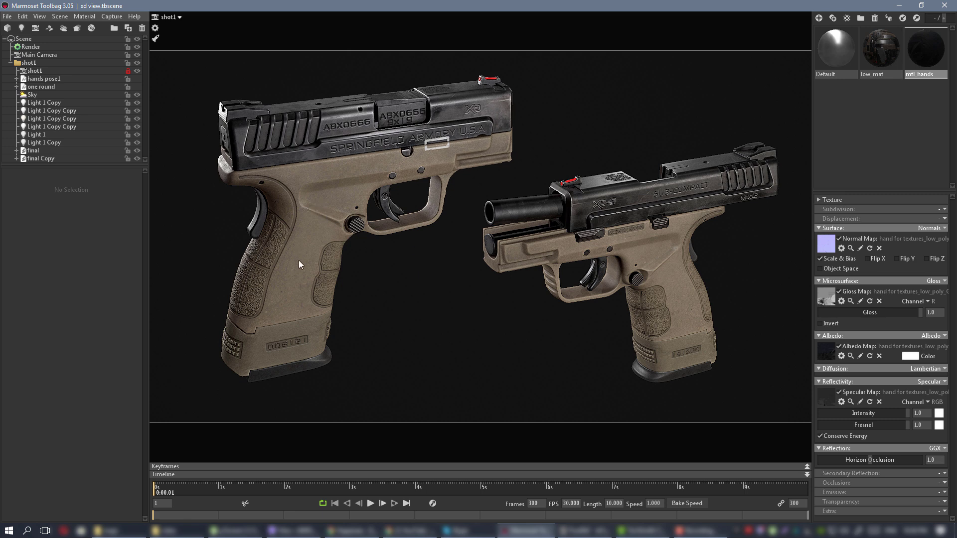
click(138, 109)
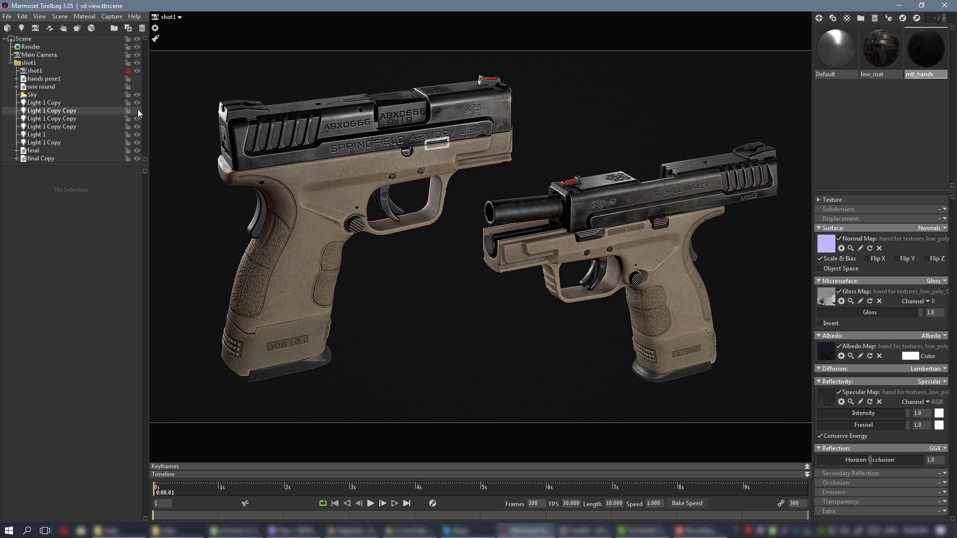
click(137, 109)
click(138, 102)
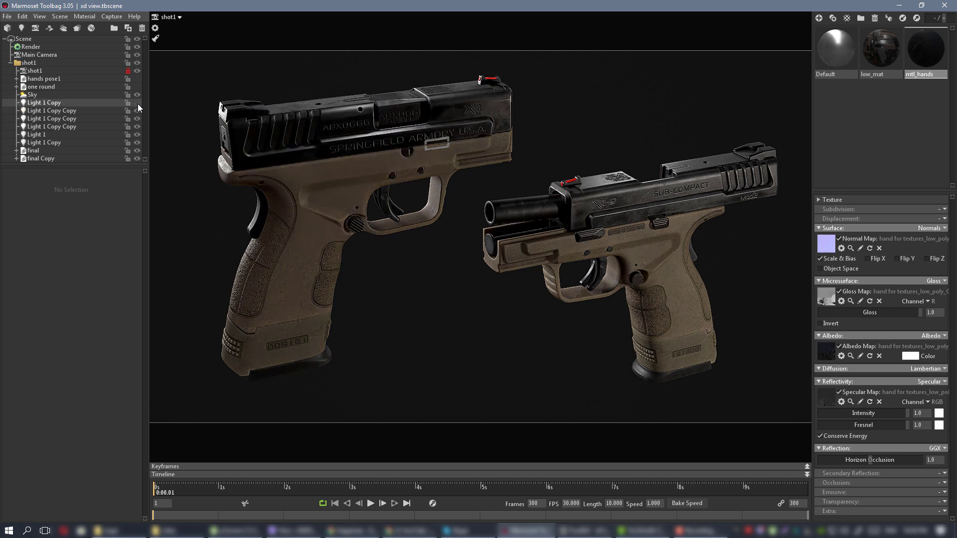
click(138, 103)
Duplicate the upper Light 1 Copy and, in the Main Camera view, move the duplicate below the pistols to about X 34.79, Y -46.62, Z 7.049
click(40, 103)
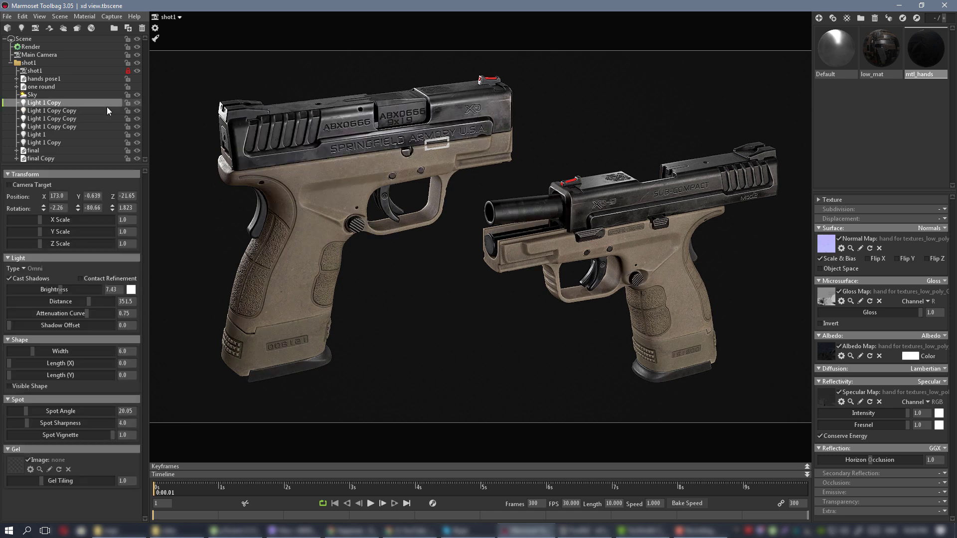
key(ctrl+d)
click(163, 18)
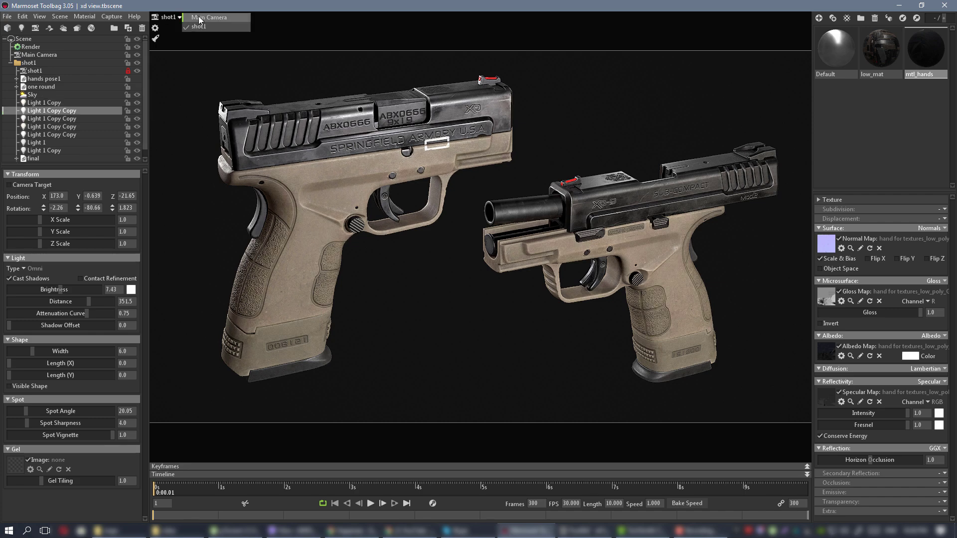
click(197, 19)
scroll(540, 225, down, 3)
drag(692, 310, 571, 340)
drag(490, 212, 352, 311)
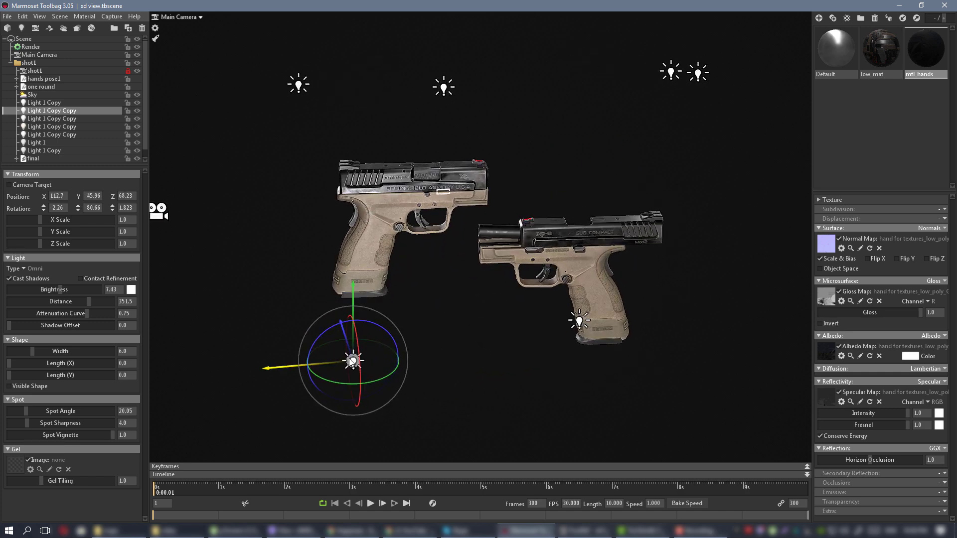
drag(352, 359, 465, 367)
drag(299, 325, 327, 279)
scroll(329, 284, up, 2)
drag(366, 322, 423, 318)
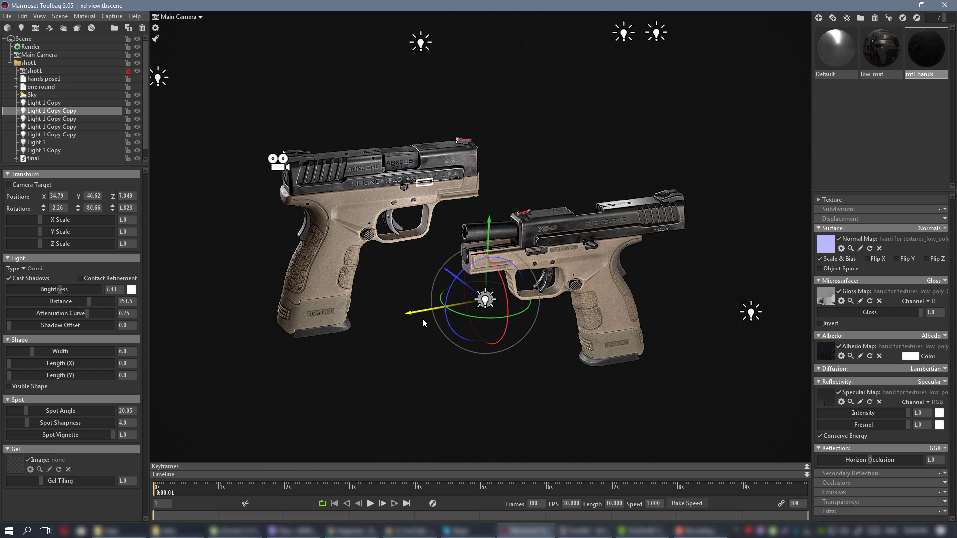
In the shot1 camera view, set the duplicate light's brightness to 1.24 and move it between the pistols to about X 22.15, Y -19.04, Z 27.24
click(180, 18)
click(234, 27)
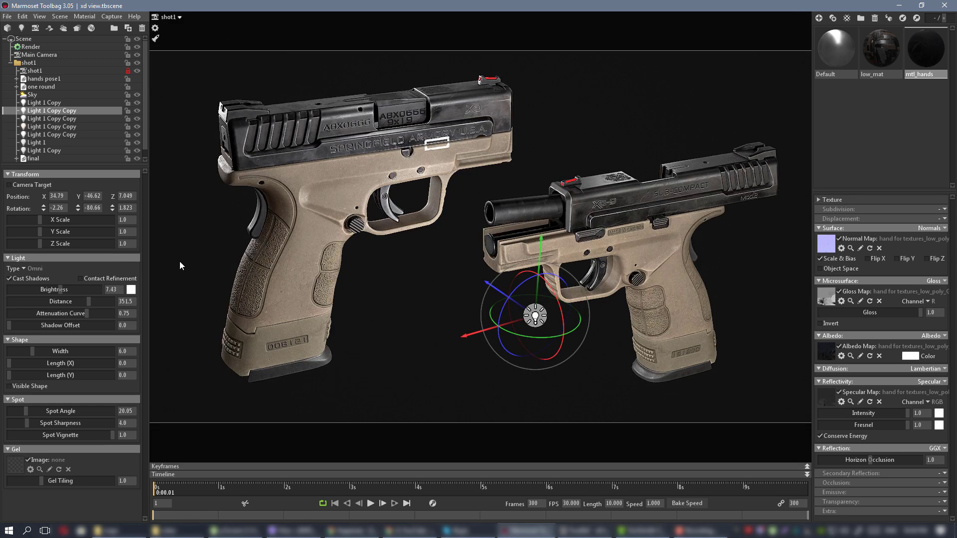
drag(60, 288, 44, 287)
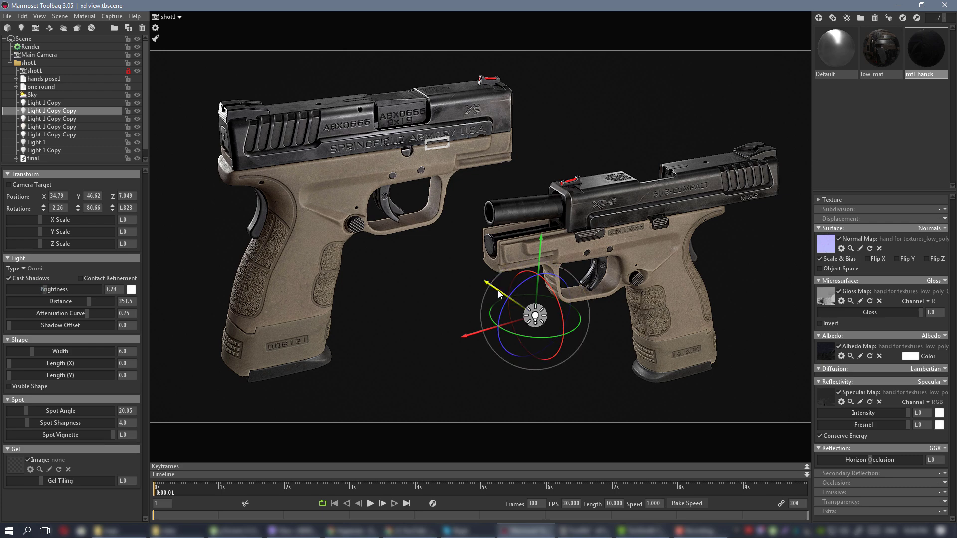
drag(503, 294, 358, 241)
drag(372, 279, 385, 142)
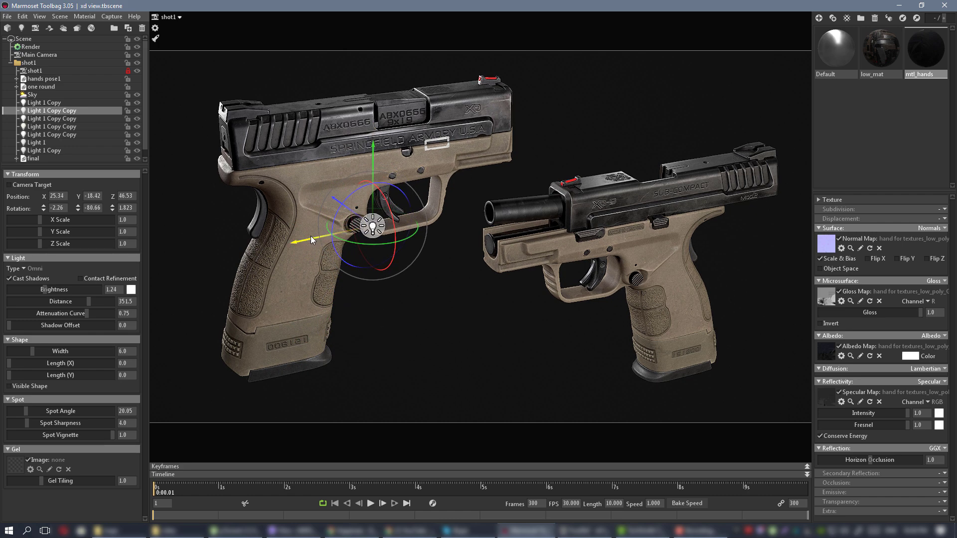
drag(311, 236, 387, 228)
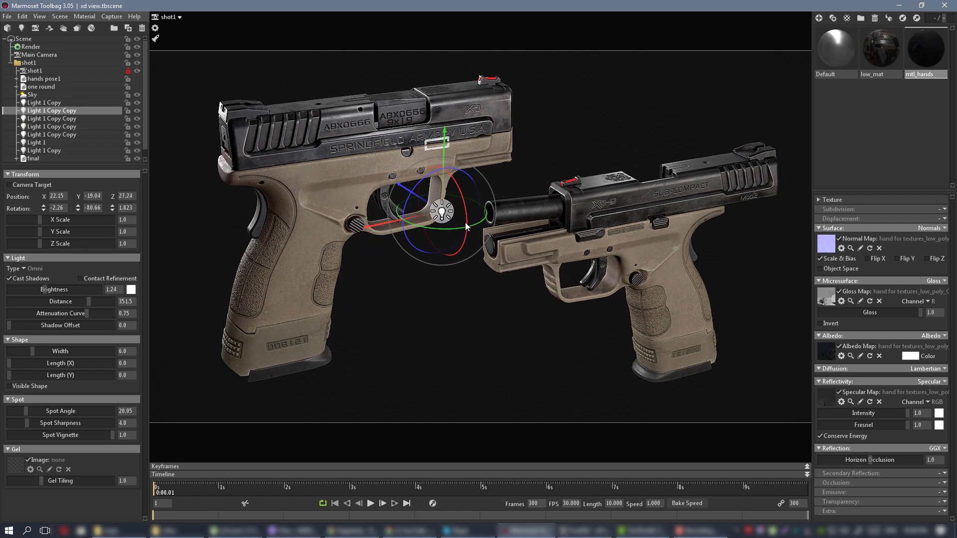
Set the duplicate light's brightness to 3.382 and move it below the second pistol's barrel to about X 43.46, Y -33.34, Z 17.38
mouse_move(43, 290)
mouse_down()
mouse_move(60, 289)
mouse_move(52, 289)
mouse_up()
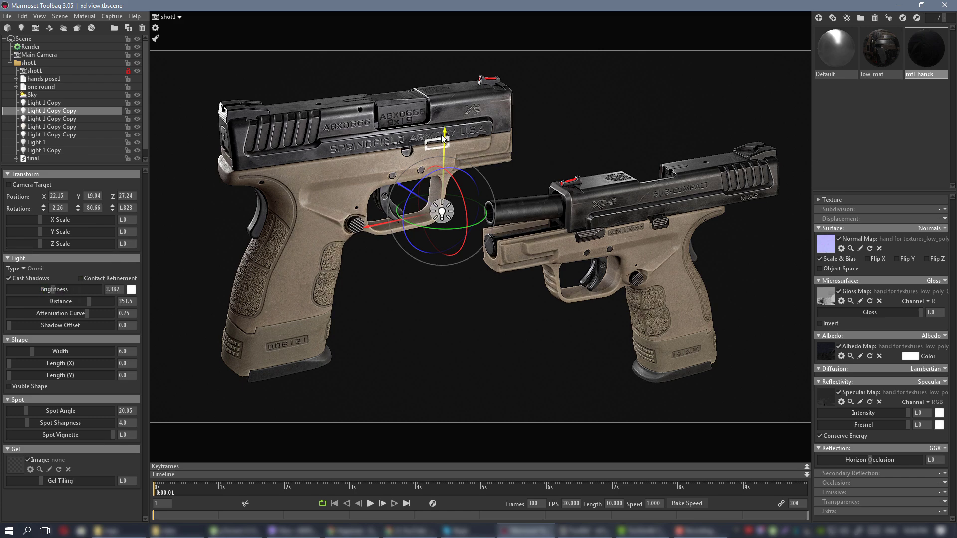
drag(447, 142, 456, 185)
drag(363, 277, 392, 253)
drag(441, 226, 467, 279)
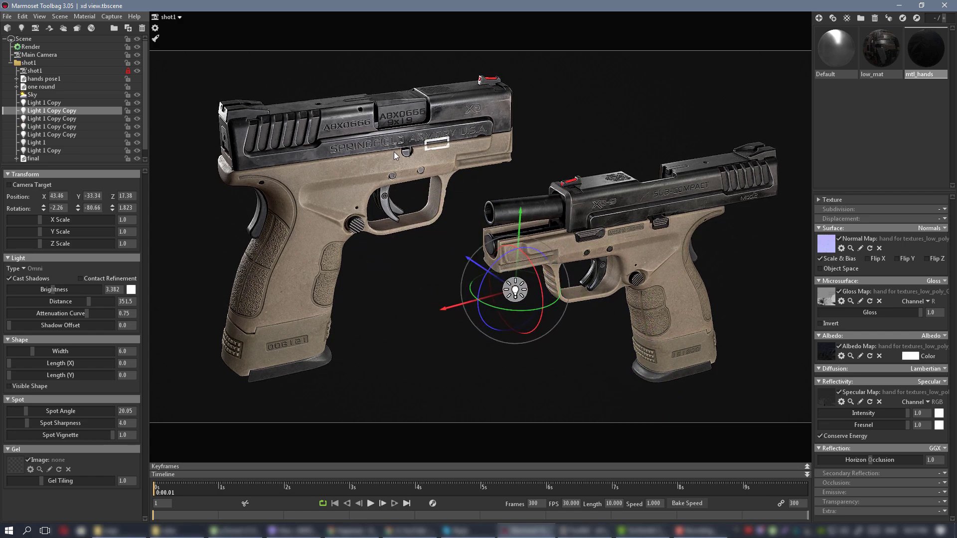
Compare the shot with the duplicate light off and on, and reduce its brightness to 0.931
click(138, 110)
click(137, 110)
click(138, 110)
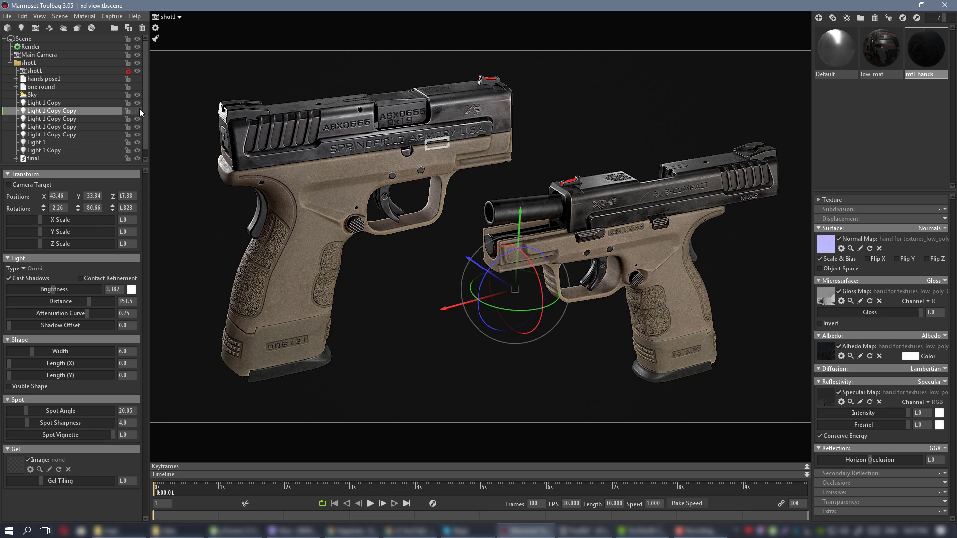
click(138, 110)
drag(53, 291, 44, 293)
Compare the shot repeatedly with the dimmed duplicate light hidden and shown, and inspect the deselected result full screen
click(139, 110)
click(138, 111)
click(138, 111)
click(139, 110)
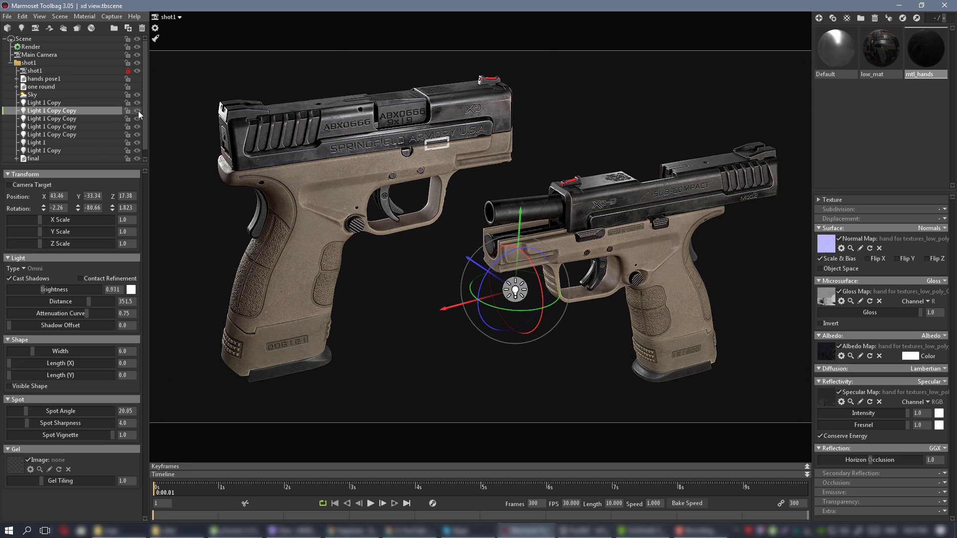
click(139, 111)
click(138, 111)
click(139, 111)
click(139, 110)
click(139, 110)
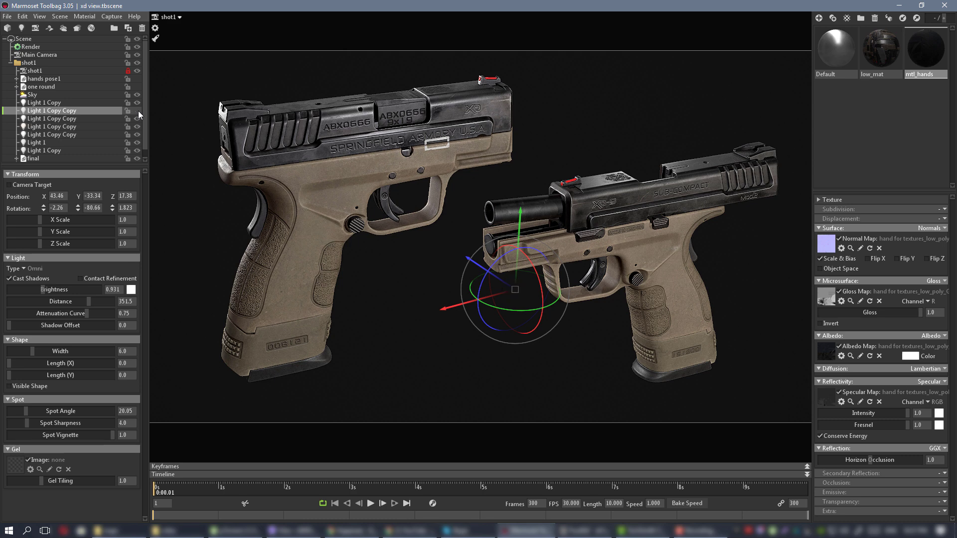
click(139, 111)
click(138, 111)
click(139, 111)
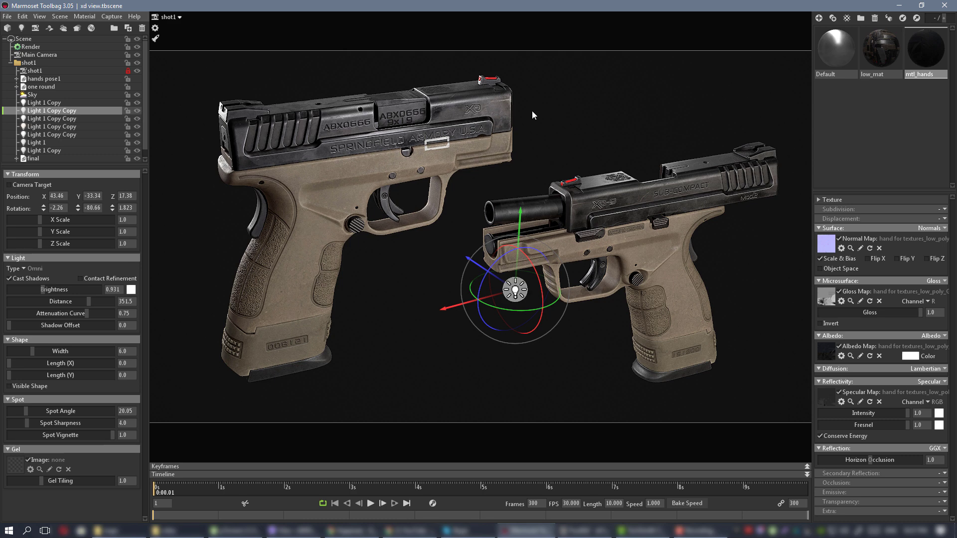
click(590, 103)
key(ctrl+space)
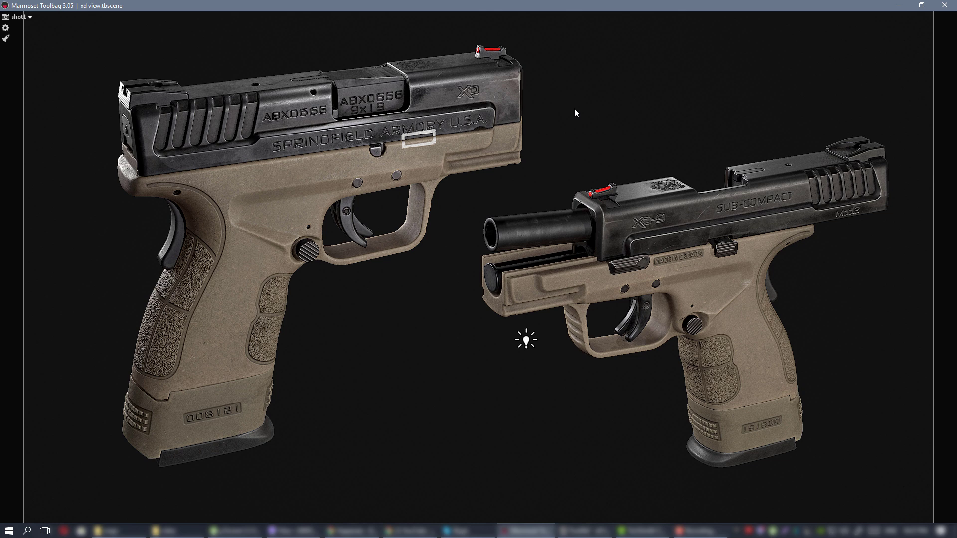
Inspect the two-pistol shot full screen and in the editing layout with no light selected
key(ctrl+space)
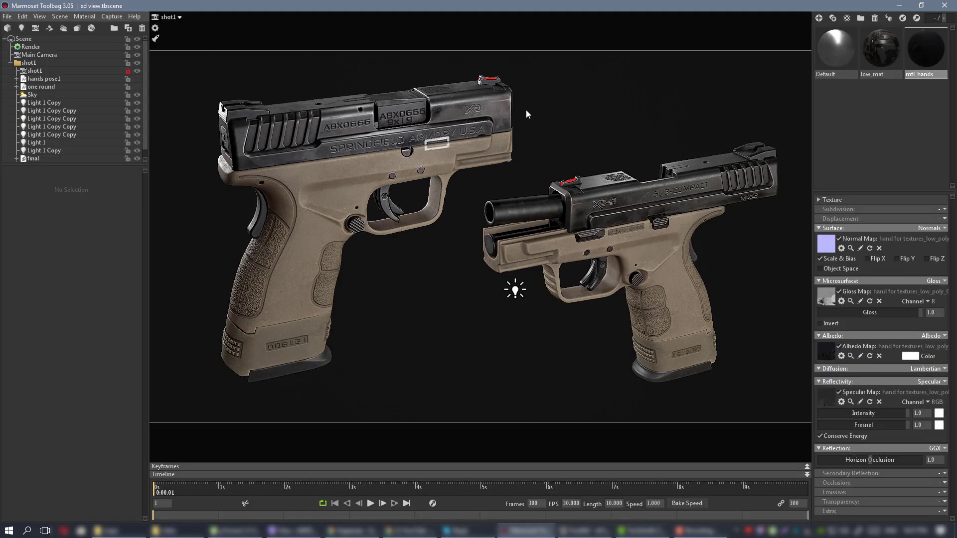
key(ctrl+space)
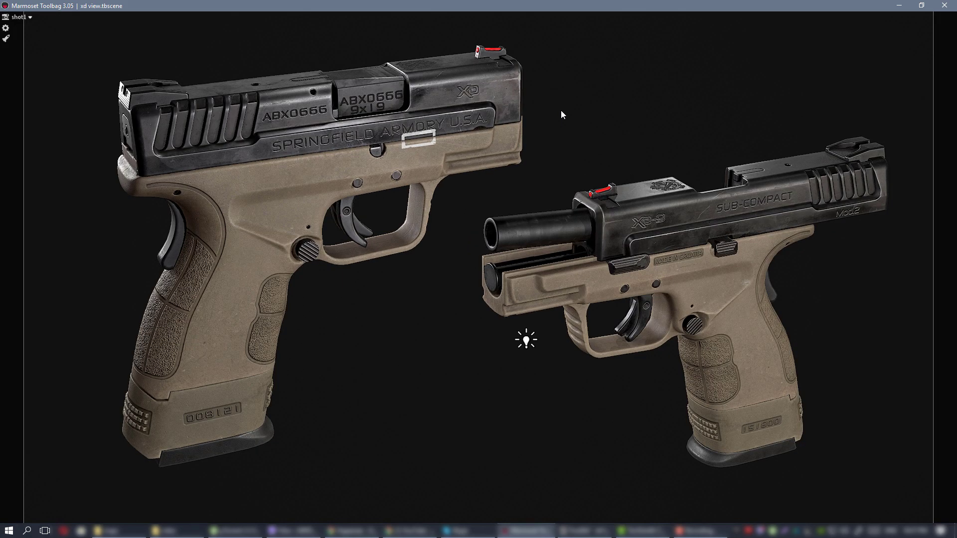
key(ctrl+space)
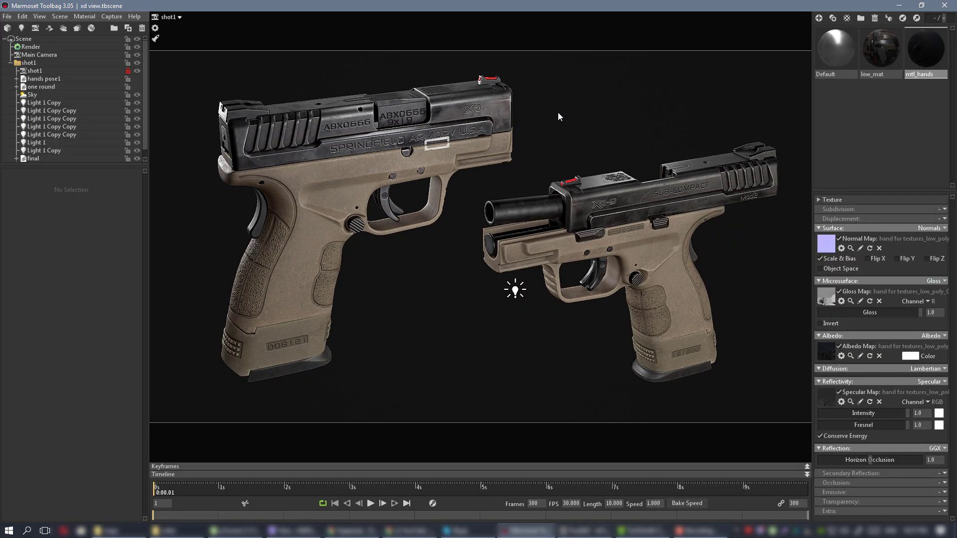
key(ctrl+space)
key(ctrl+space)
Compare the shot with the first Light 1 Copy and each Light 1 Copy Copy hidden and shown in turn
click(137, 110)
click(138, 110)
click(138, 103)
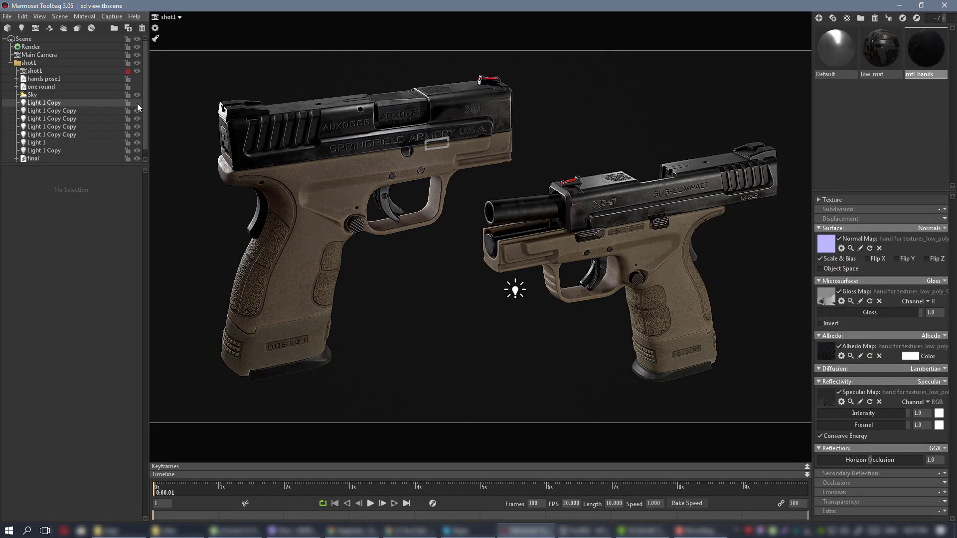
click(136, 103)
click(139, 118)
click(138, 118)
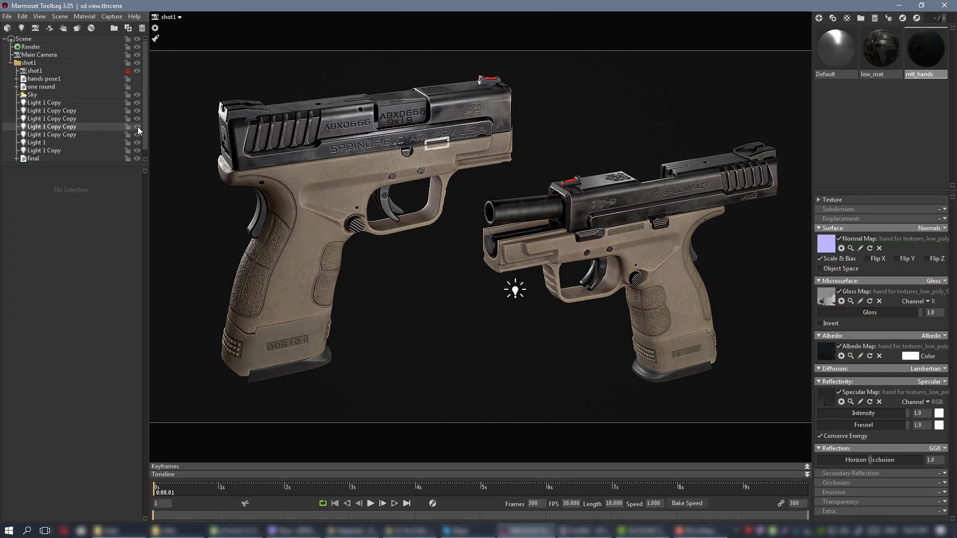
click(137, 127)
click(138, 127)
click(137, 134)
click(136, 134)
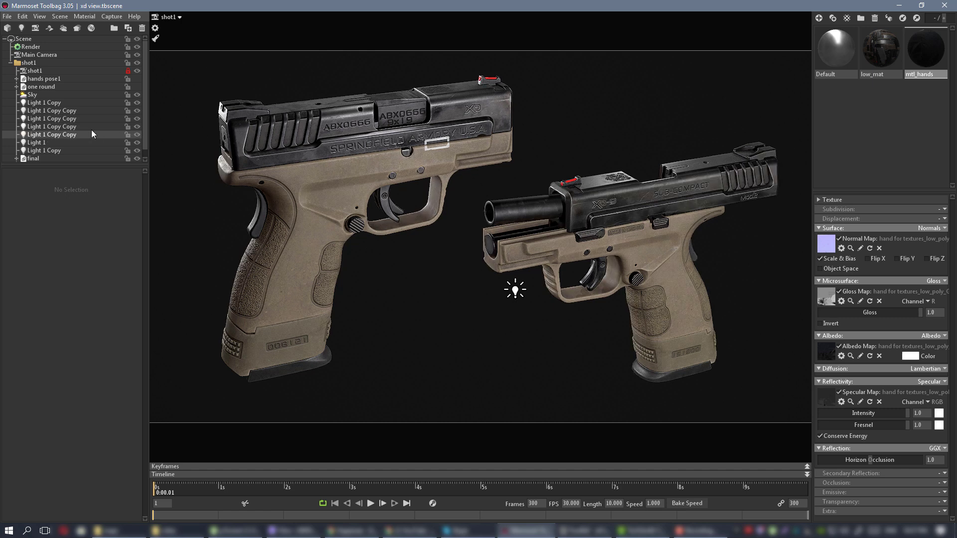
Set the brightness of the last Light 1 Copy Copy to 18.79 and check the shot full screen
click(78, 134)
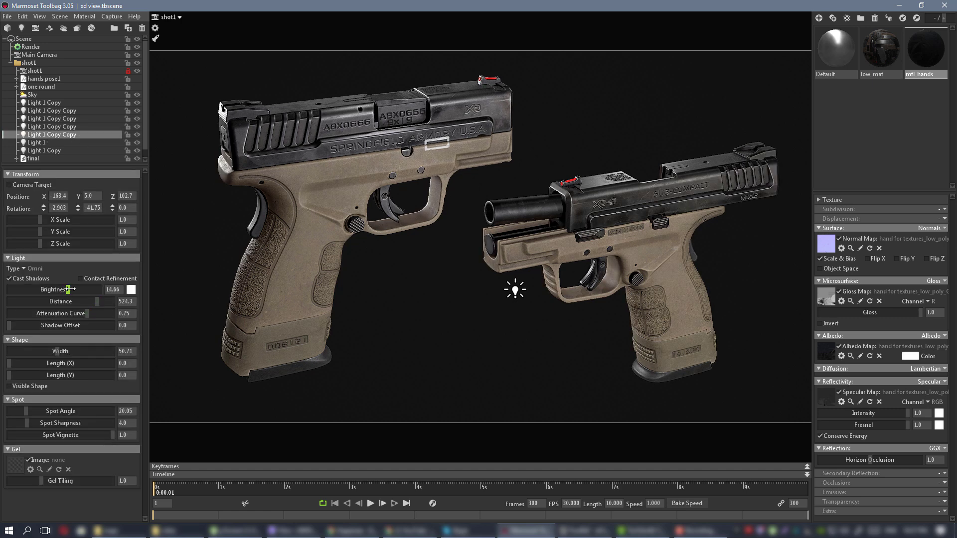
drag(70, 289, 73, 289)
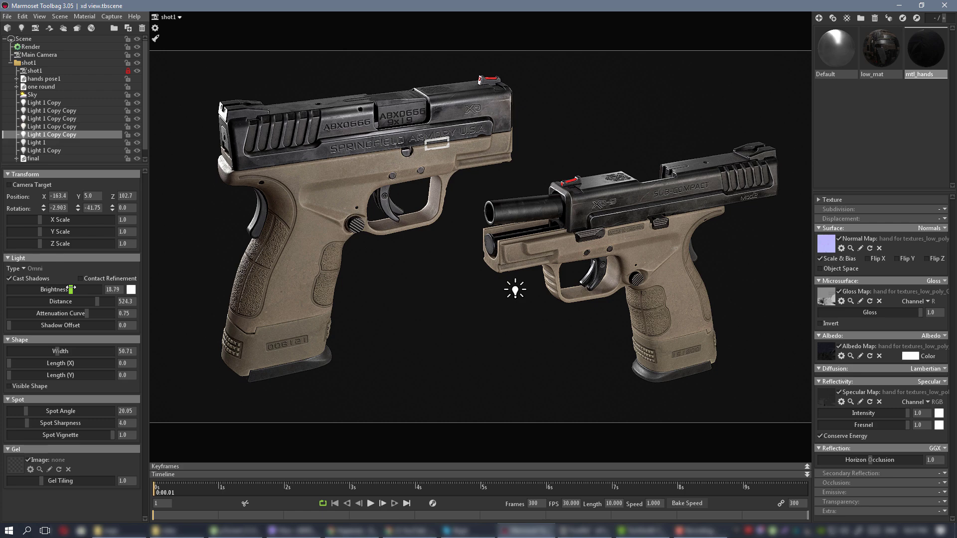
key(ctrl+space)
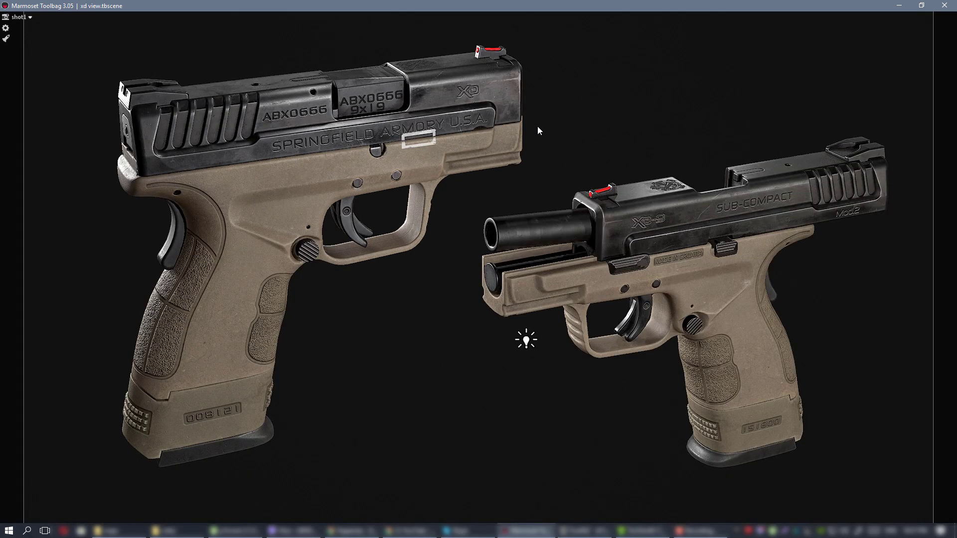
Move the omni light from beneath the second pistol's barrel into the gap between the two pistols, below the first pistol's trigger guard
click(526, 340)
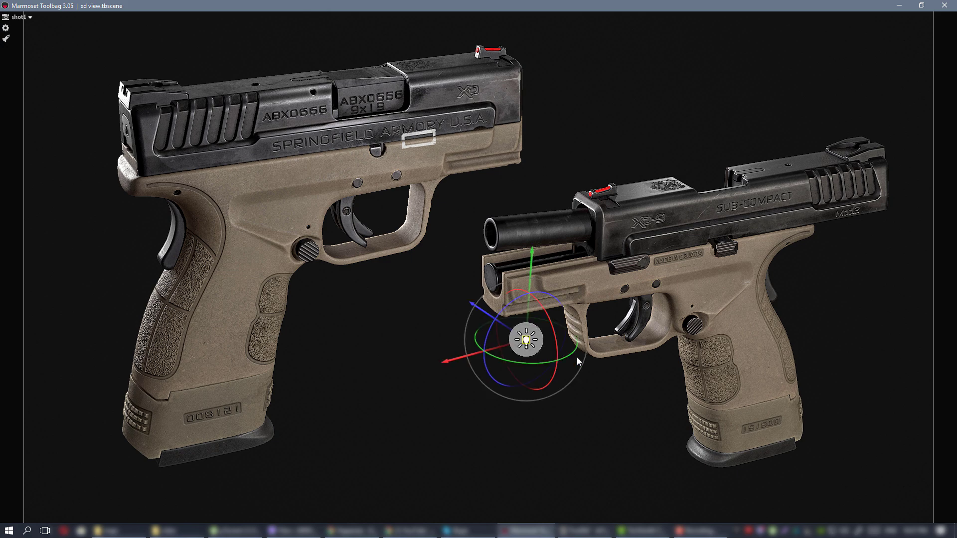
drag(484, 315, 733, 380)
mouse_move(483, 274)
mouse_down()
mouse_move(857, 396)
mouse_move(442, 250)
mouse_move(499, 276)
mouse_up()
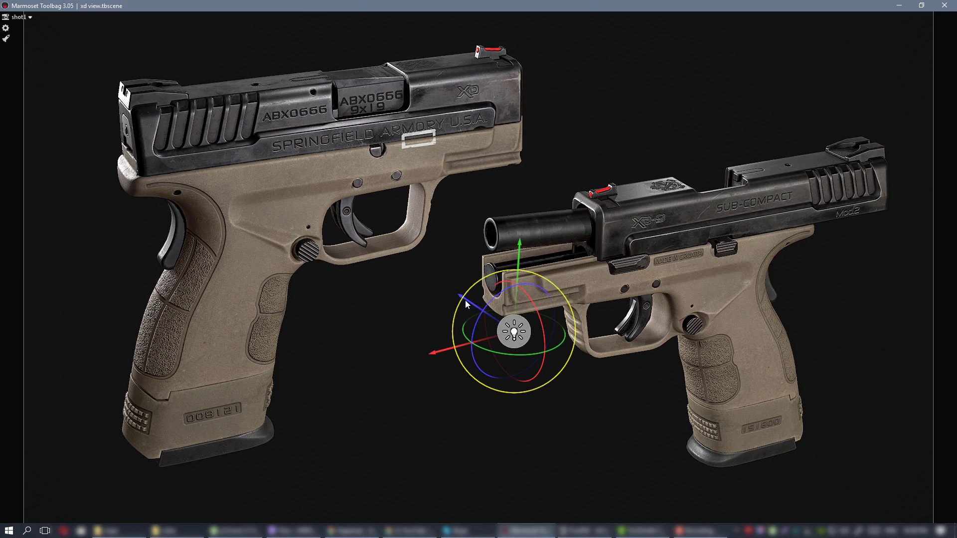
drag(466, 301, 842, 400)
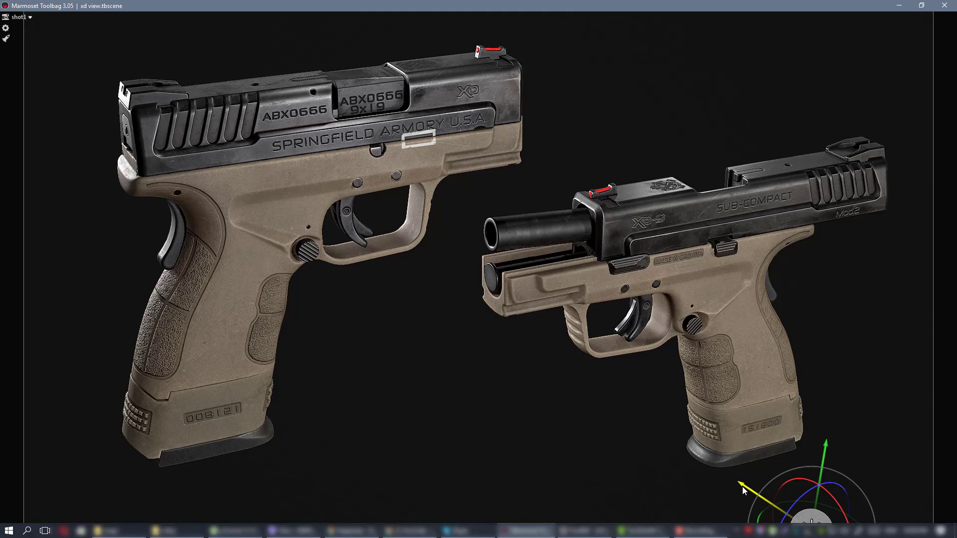
drag(740, 486, 461, 334)
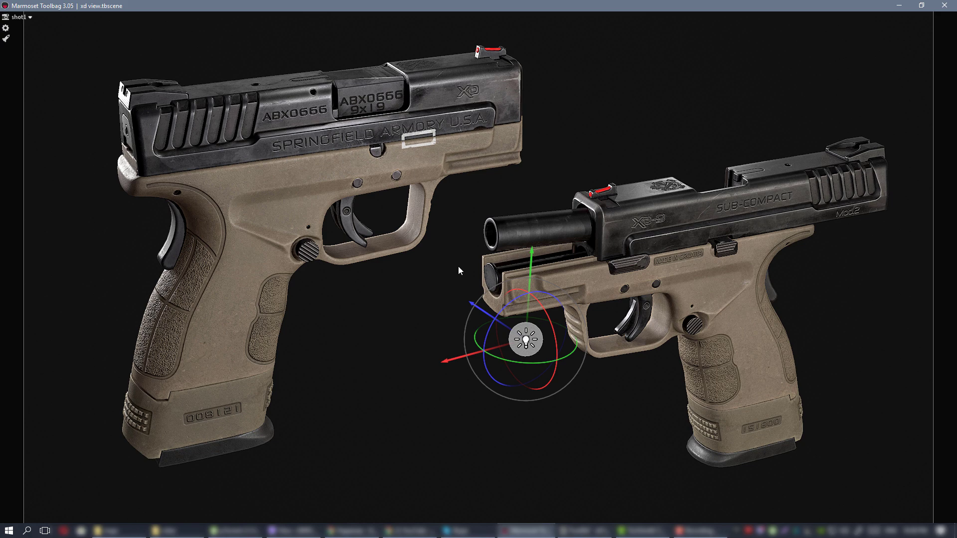
drag(481, 311, 263, 353)
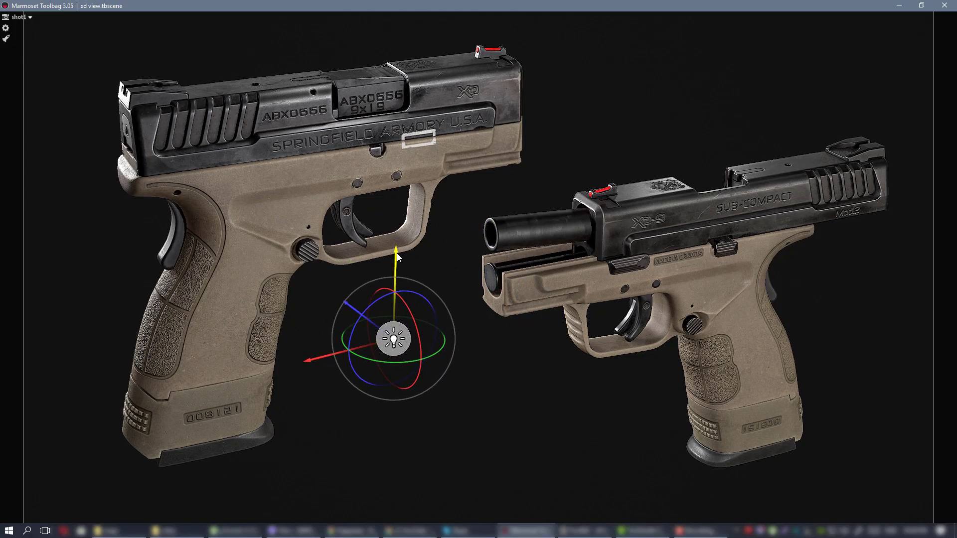
mouse_move(397, 253)
mouse_down()
mouse_move(410, 344)
mouse_move(411, 182)
mouse_move(413, 244)
mouse_up()
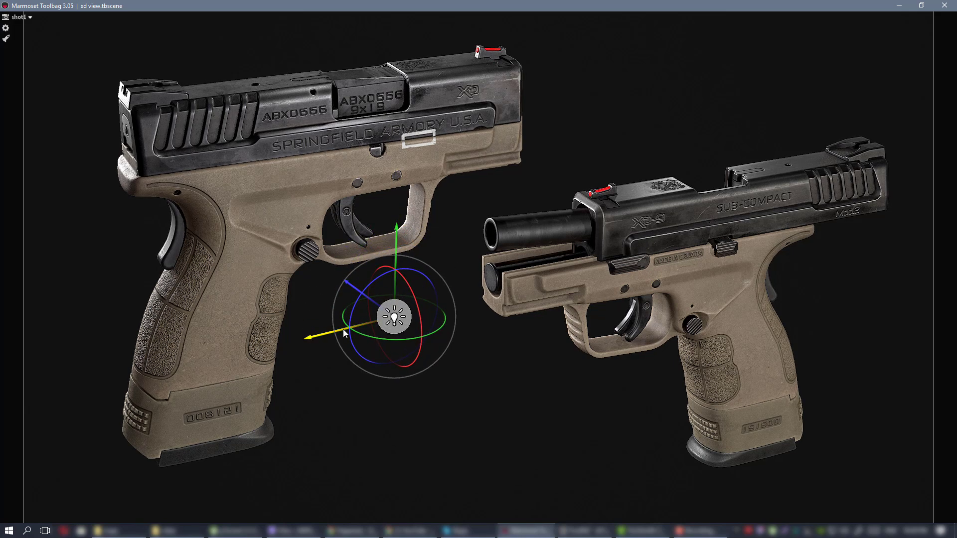
drag(343, 329, 333, 299)
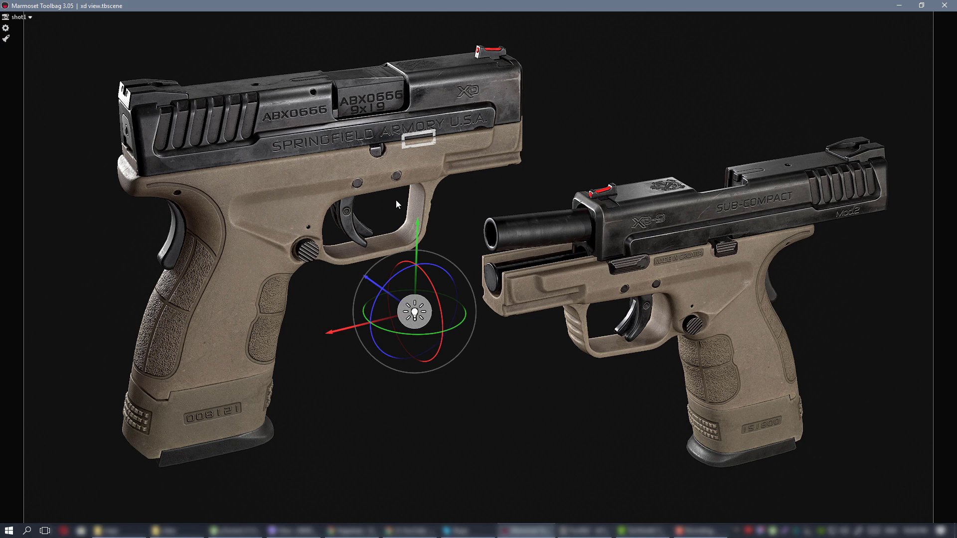
drag(327, 332, 344, 322)
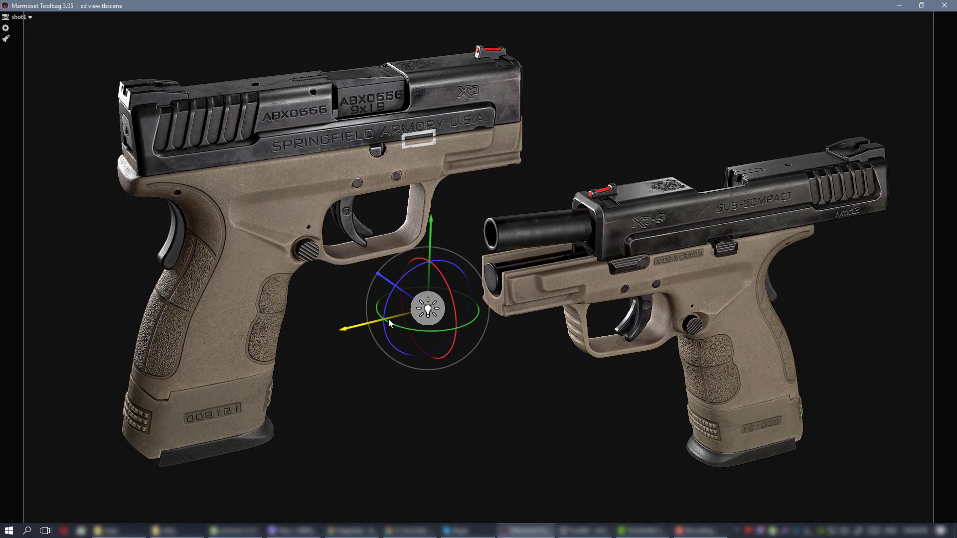
Duplicate the omni light and place the copy beyond the second pistol's grip, level with its magazine base
shift+drag(375, 323, 756, 244)
drag(815, 134, 831, 305)
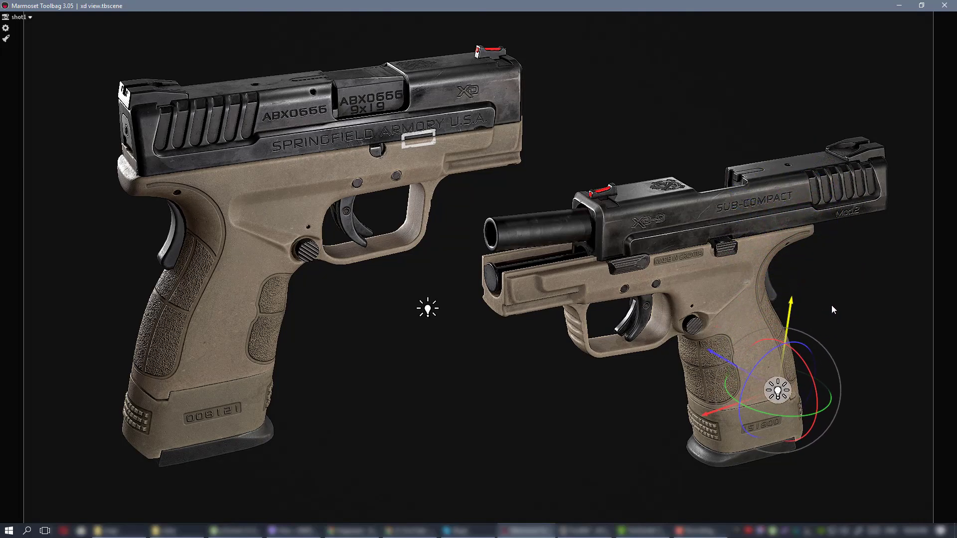
drag(710, 404, 734, 369)
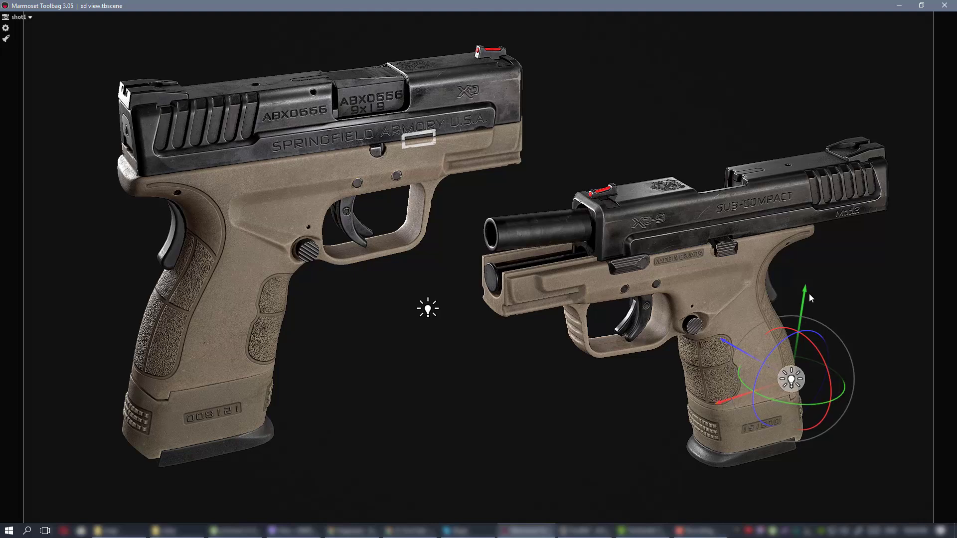
drag(805, 294, 794, 202)
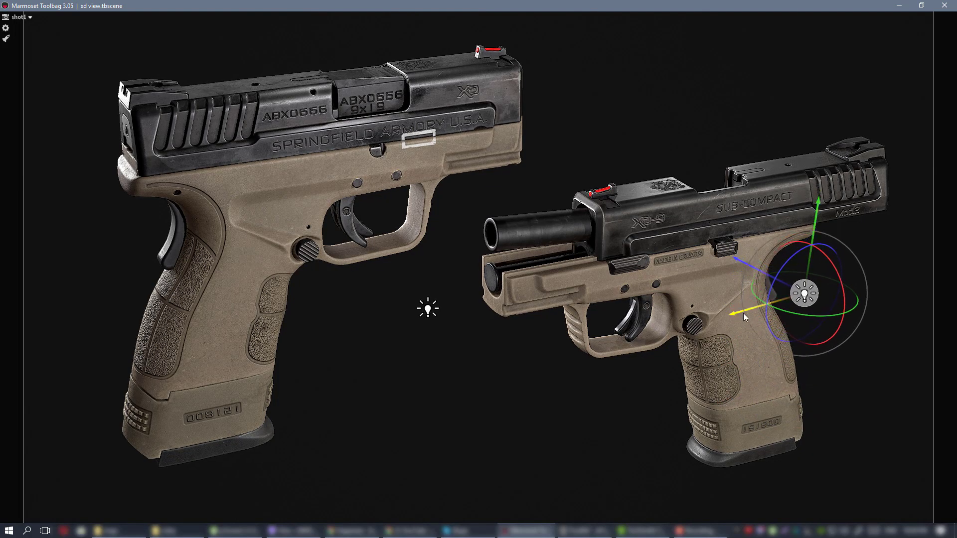
drag(753, 304, 799, 363)
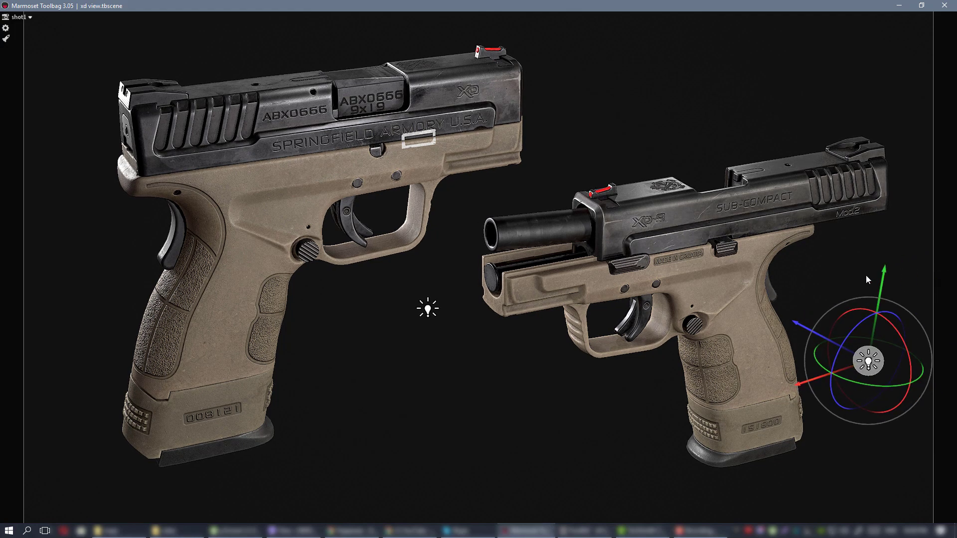
drag(878, 308, 885, 375)
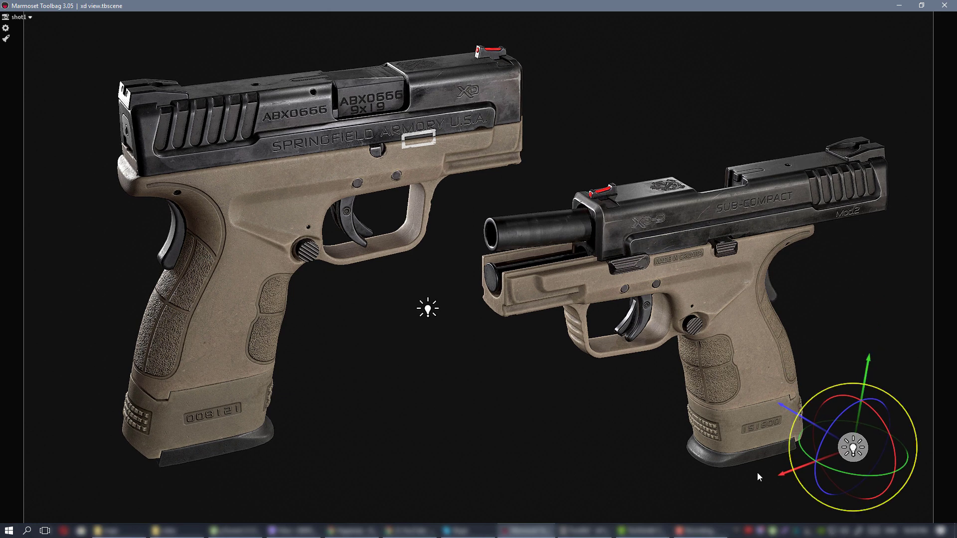
drag(797, 463, 863, 423)
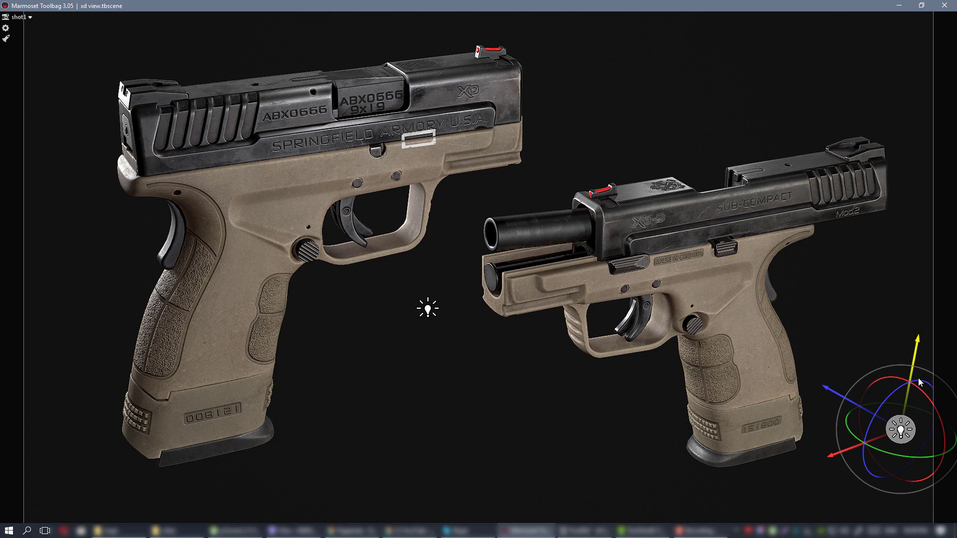
drag(825, 476, 804, 381)
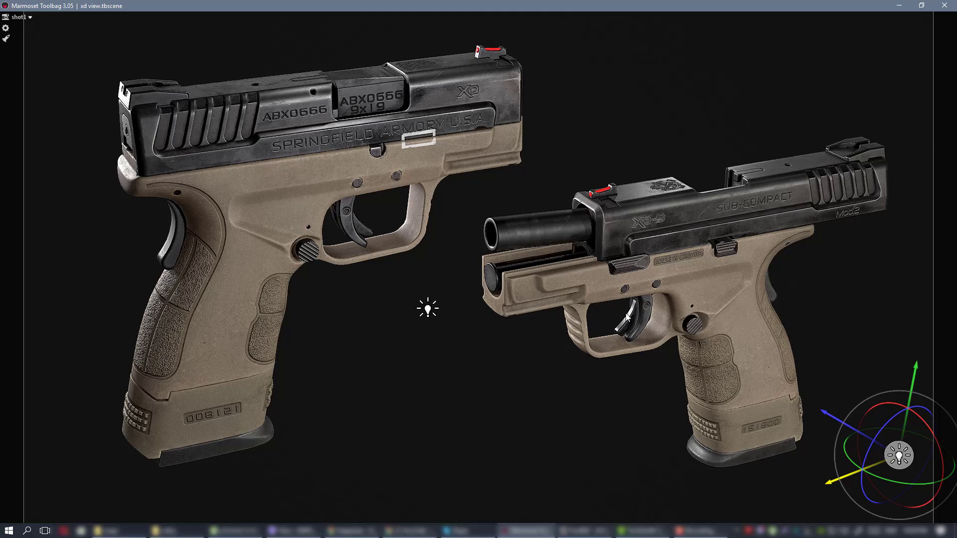
Deselect the new light and inspect the relit pistols full screen and in the editing layout
click(605, 111)
key(ctrl+space)
key(ctrl+space)
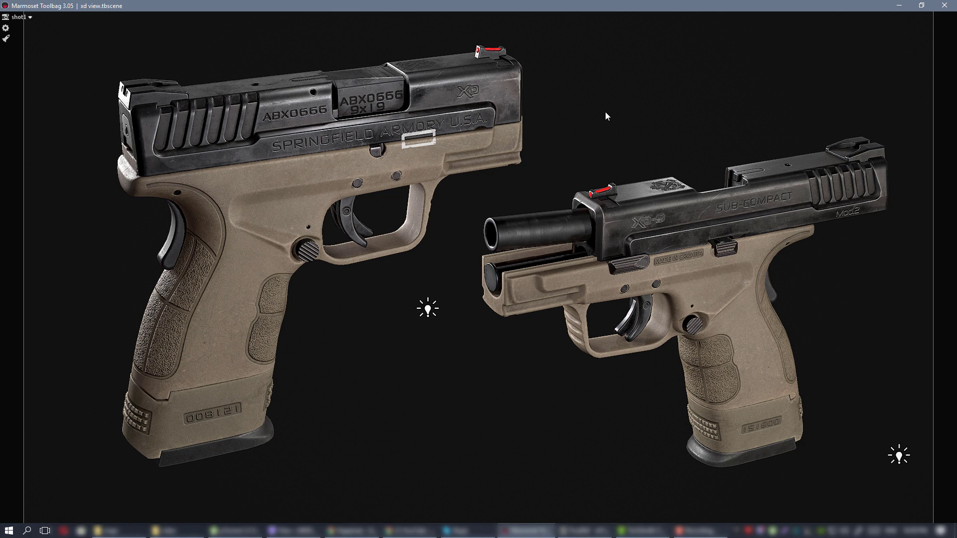
key(ctrl+space)
key(ctrl+space)
key(ctrl+space)
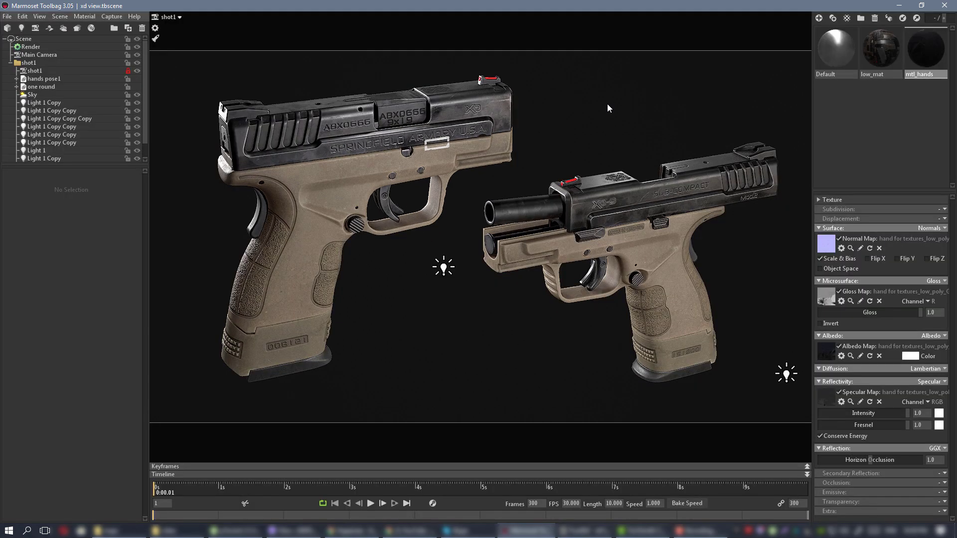
key(ctrl+space)
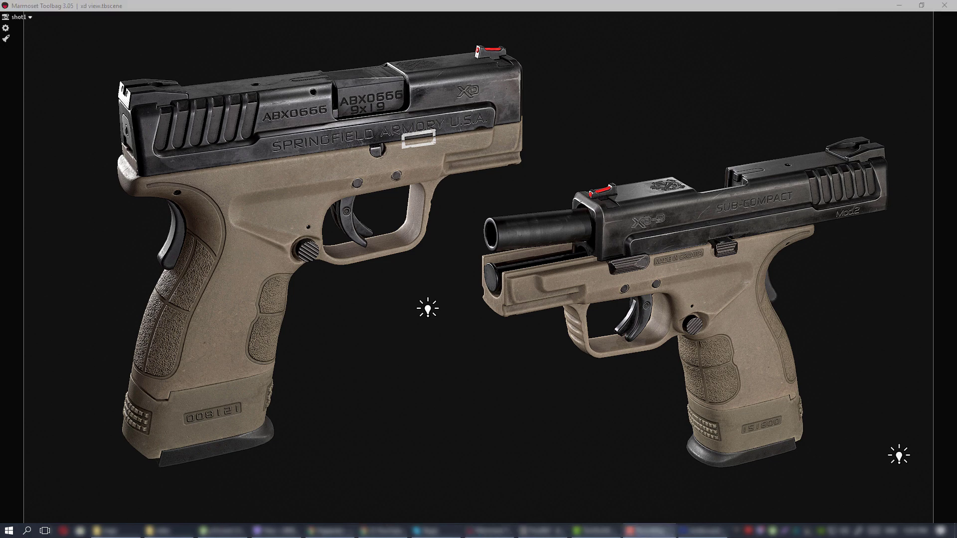
click(548, 71)
key(ctrl+space)
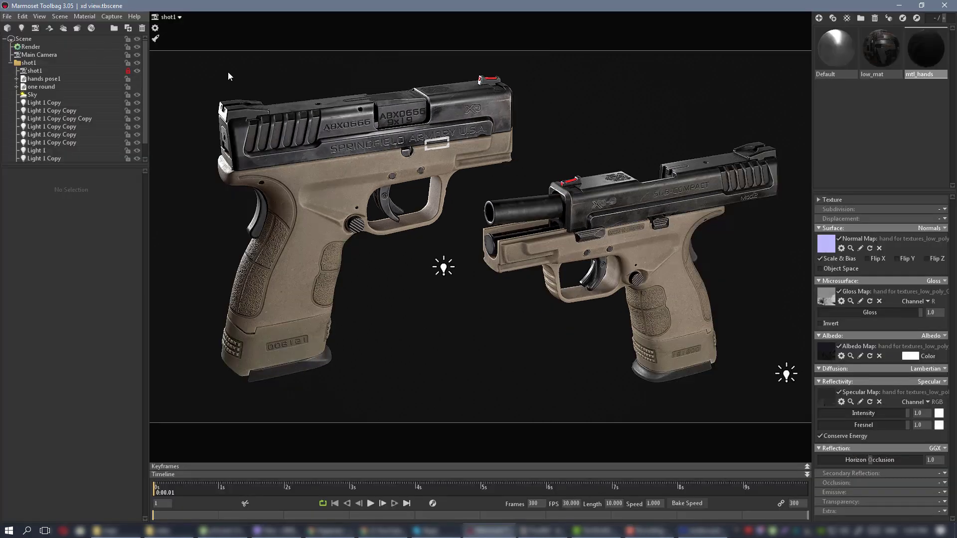
Set the image capture resolution to 3840 x 2160 and apply the capture settings
click(117, 17)
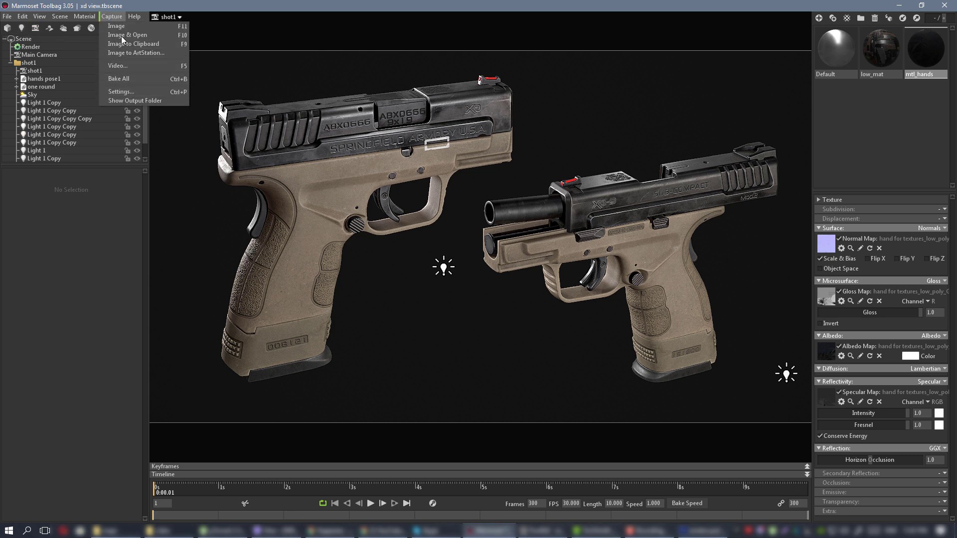
click(145, 91)
drag(475, 193, 449, 185)
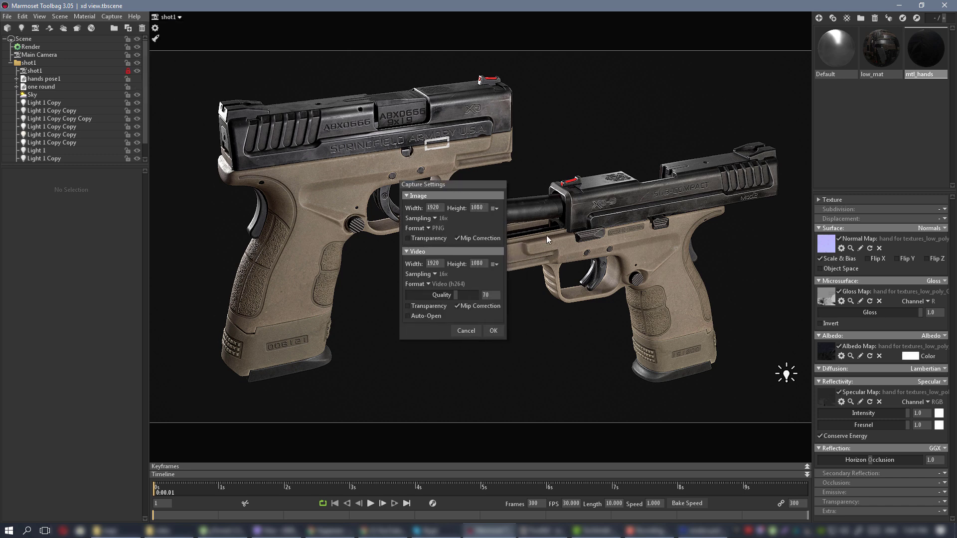
click(495, 209)
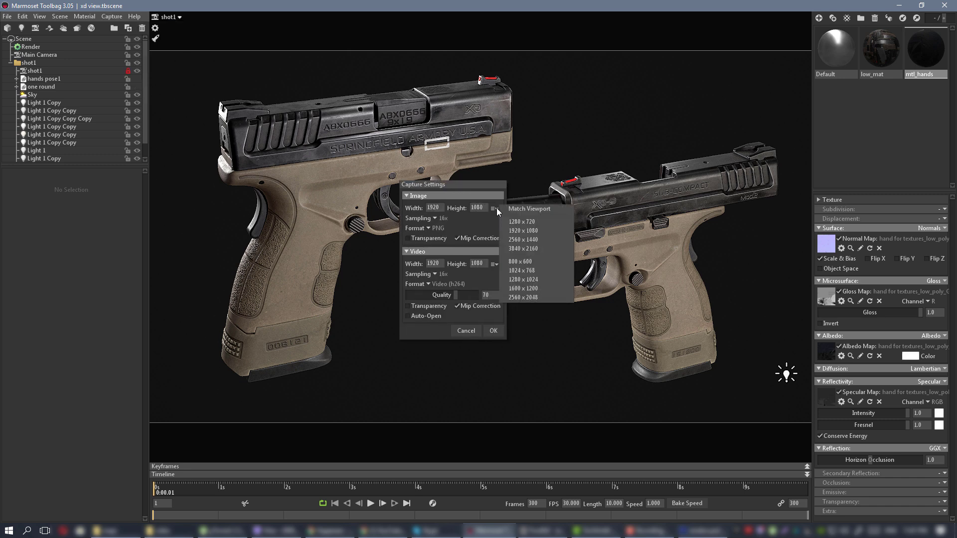
click(545, 248)
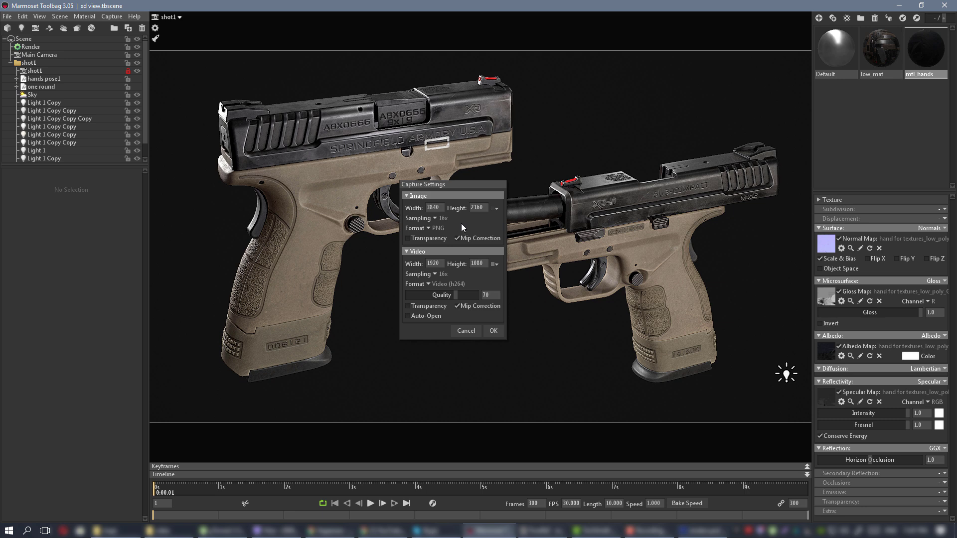
click(435, 218)
click(493, 332)
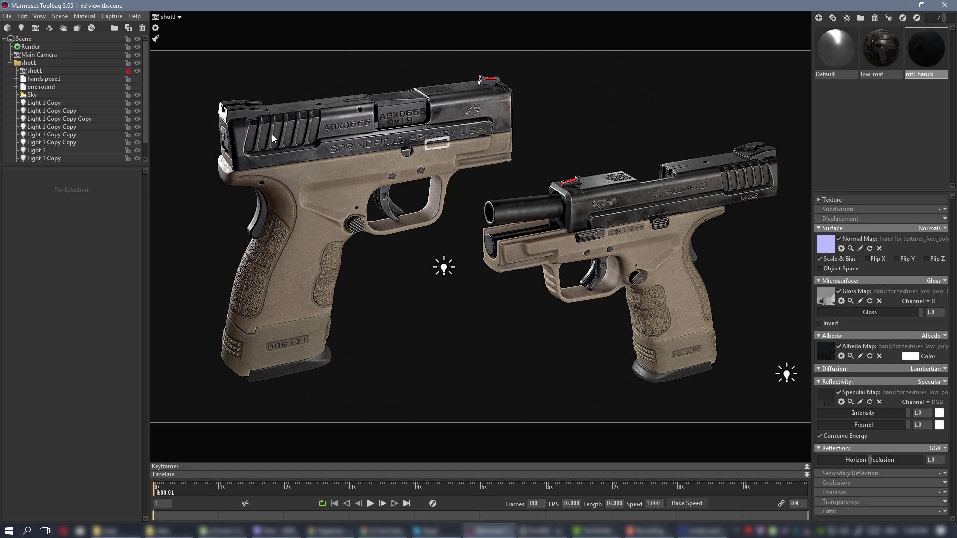
click(113, 18)
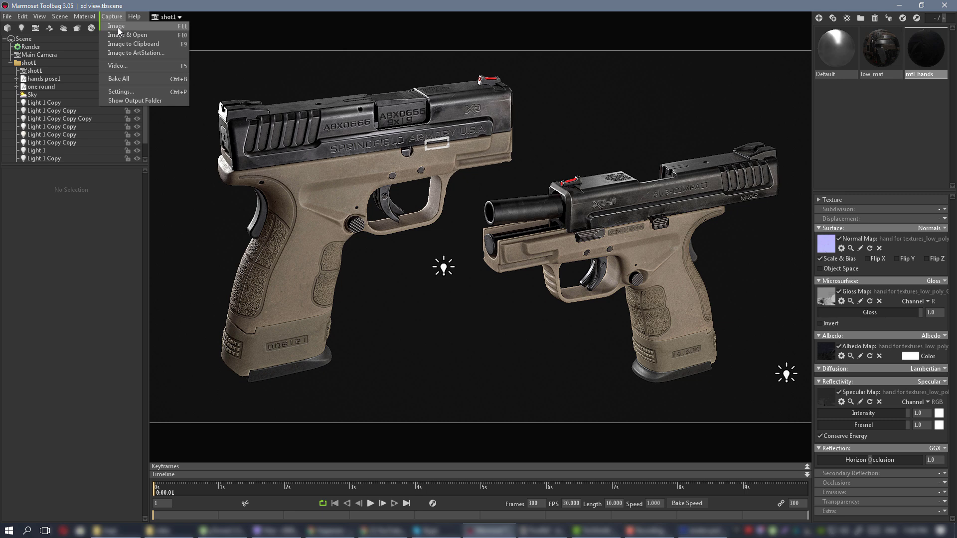
click(592, 86)
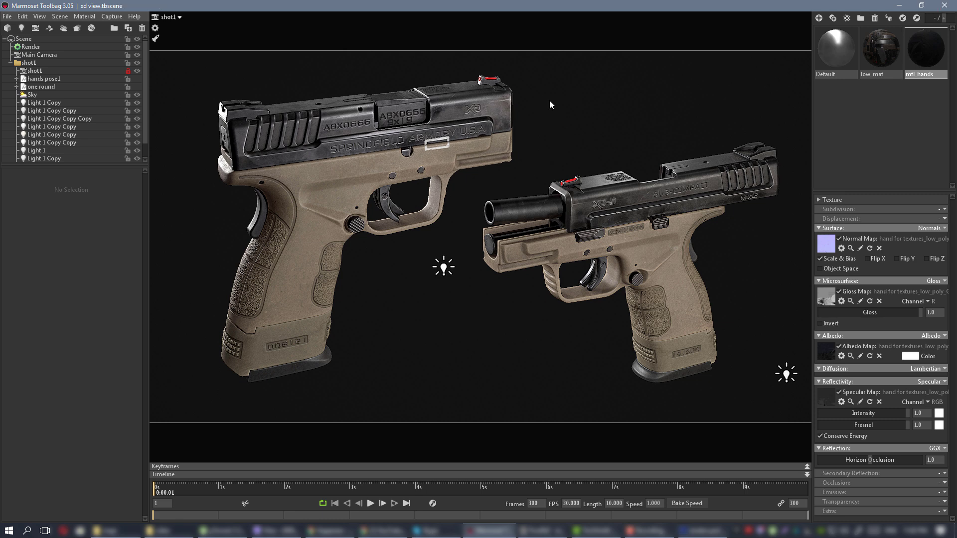
Switch to Photoshop and open the captured pistol render screenshot000.png from the Desktop
click(703, 531)
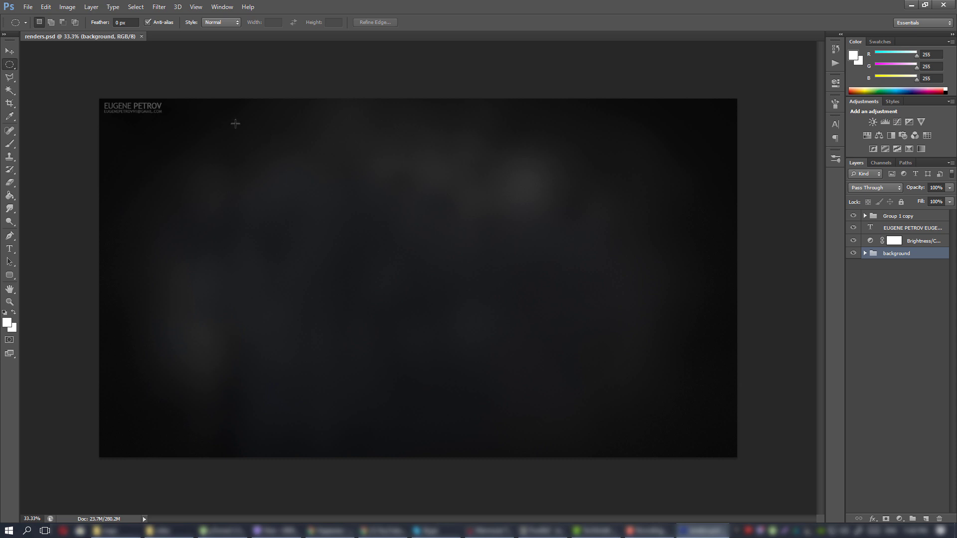
click(28, 7)
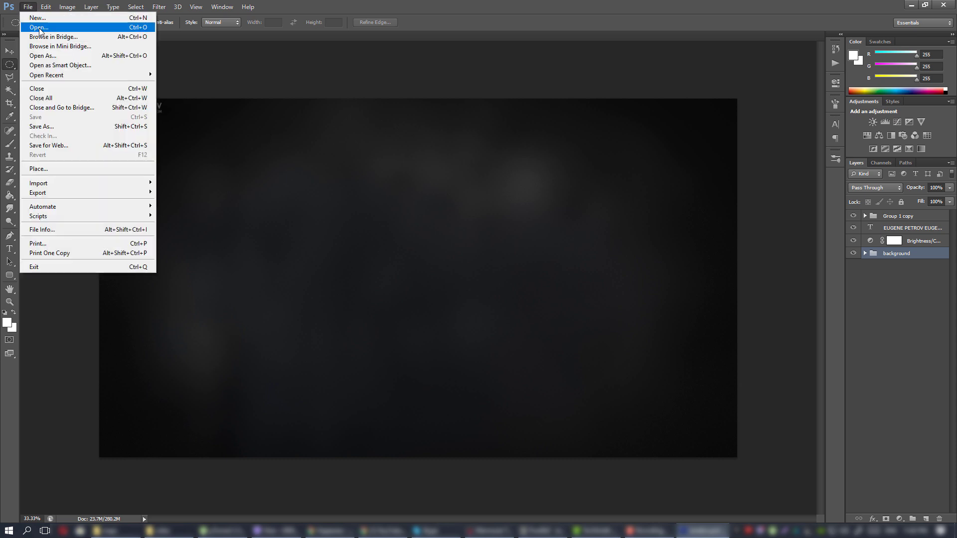
click(65, 28)
click(342, 165)
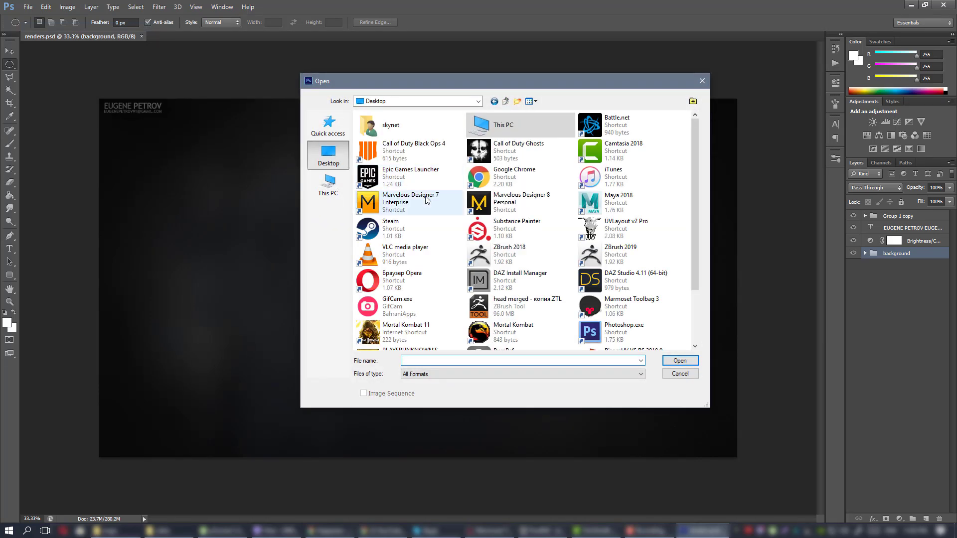
scroll(616, 304, down, 3)
double_click(404, 308)
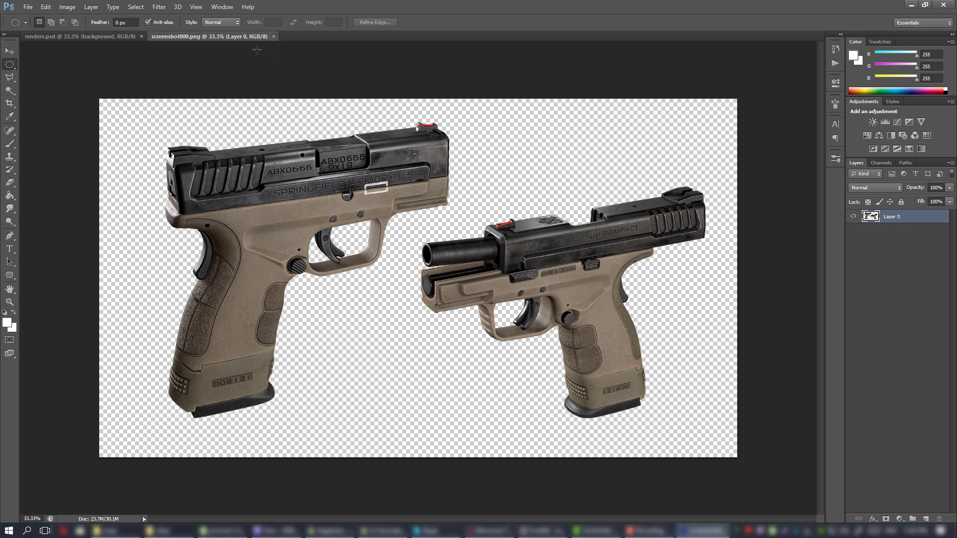
Paste the copied pistol render into renders.psd as a new layer directly above the background group and centre the pistols on the canvas
click(90, 36)
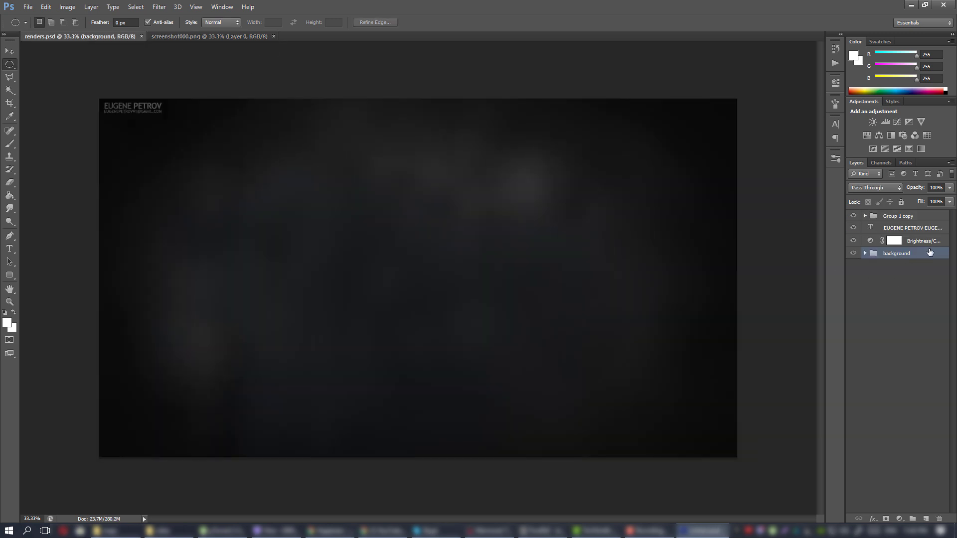
key(ctrl+shift+alt+n)
key(ctrl+v)
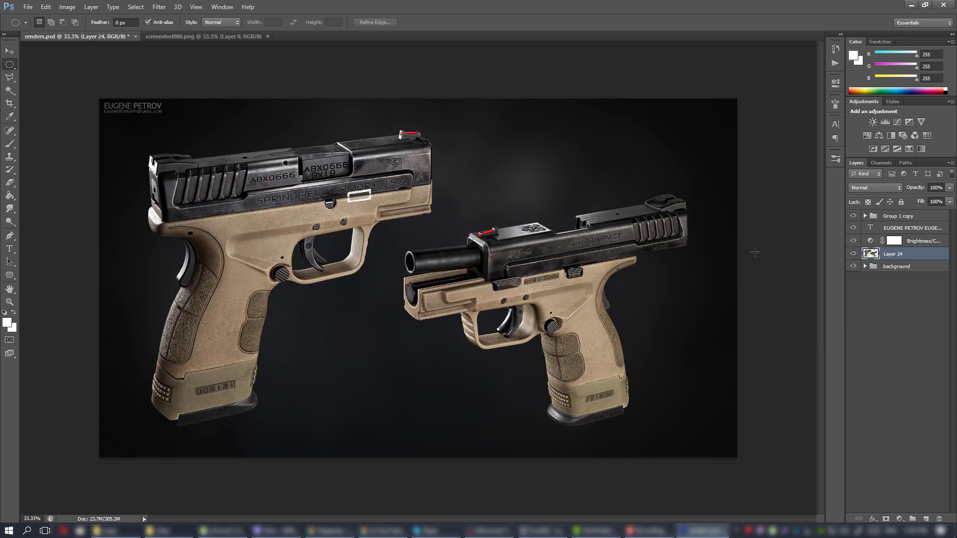
click(10, 51)
drag(467, 259, 481, 253)
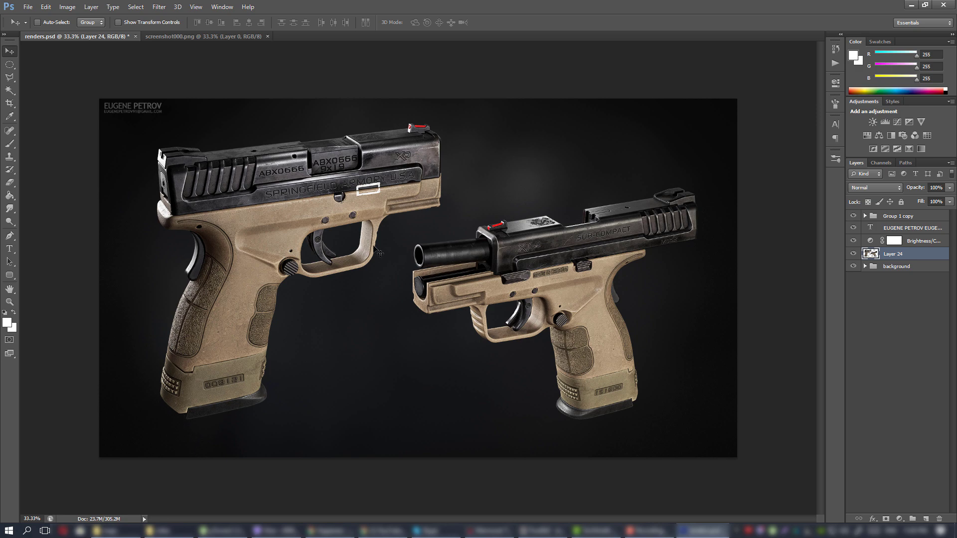
Select the Brightness/Contrast adjustment layer above the render and review its brightness and contrast settings
alt+scroll(427, 255, up, 2)
alt+scroll(441, 256, down, 3)
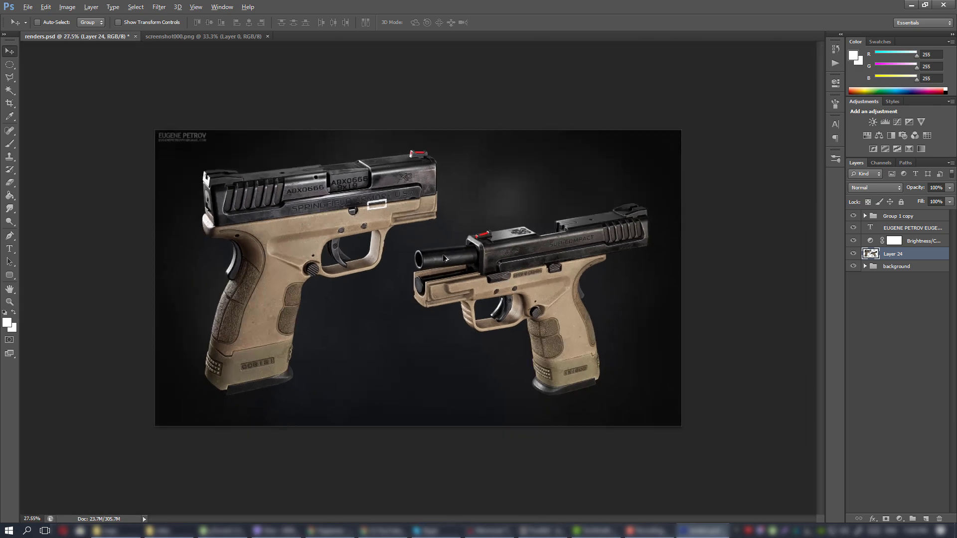
alt+scroll(444, 258, up, 1)
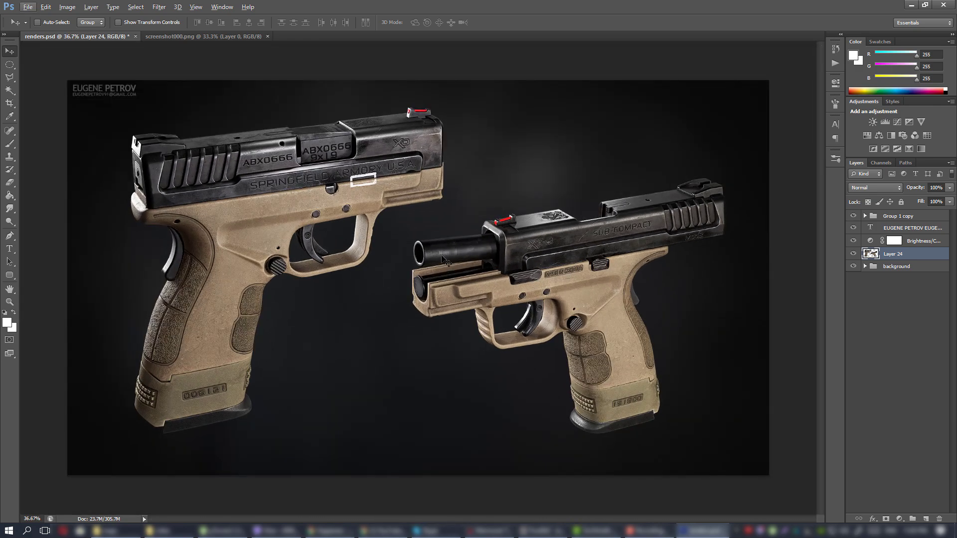
click(933, 244)
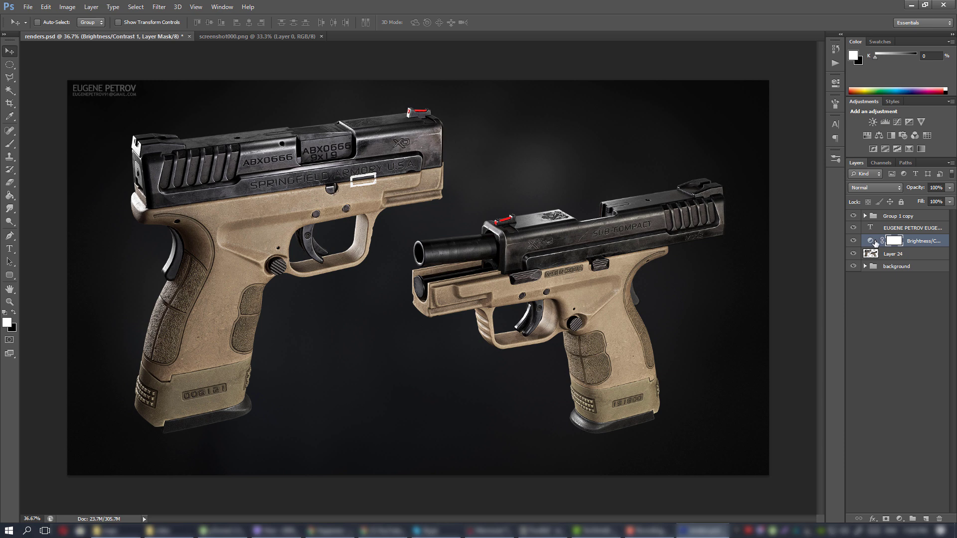
click(836, 90)
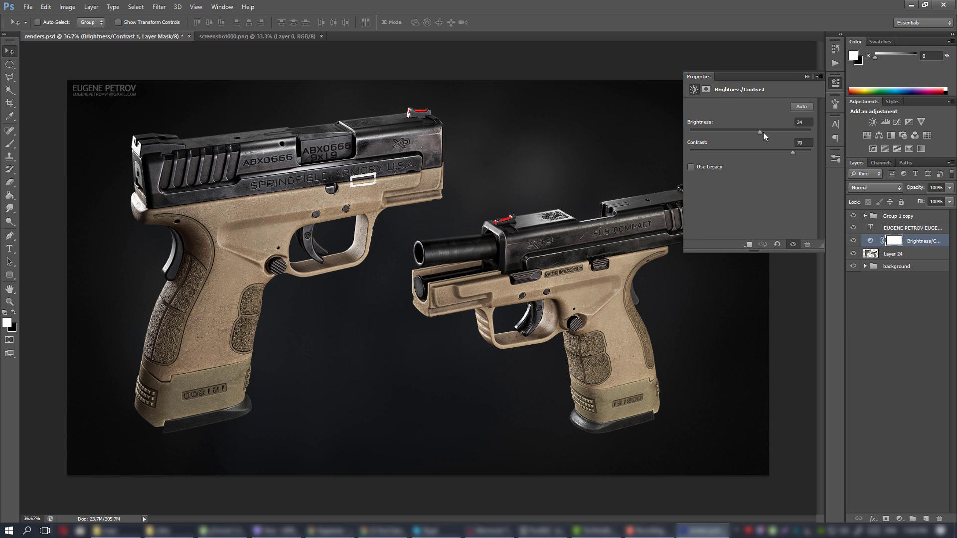
click(836, 84)
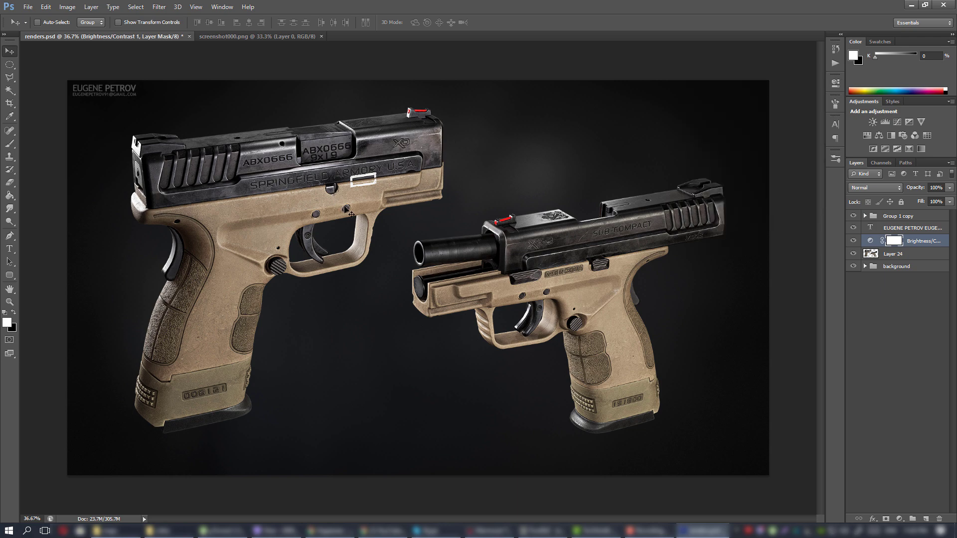
Examine the first pistol's slide lettering, white rectangle marking and trigger guard up close
alt+scroll(346, 209, up, 3)
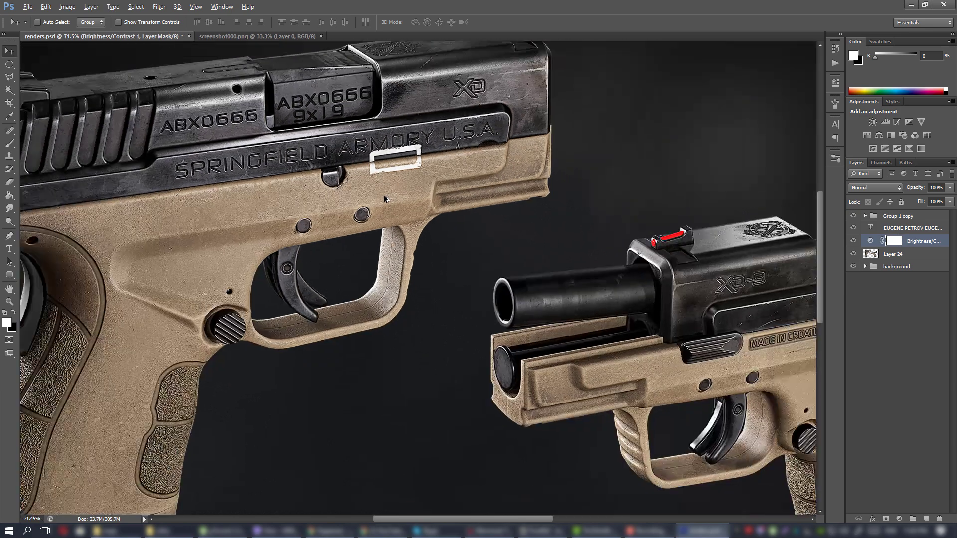
alt+scroll(384, 198, up, 4)
key(m)
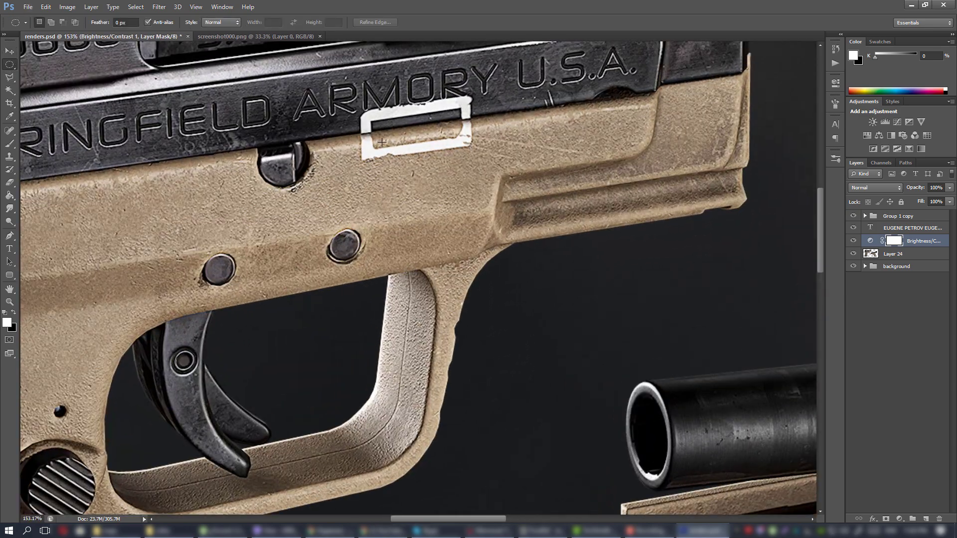
alt+scroll(384, 149, down, 4)
alt+scroll(393, 162, up, 3)
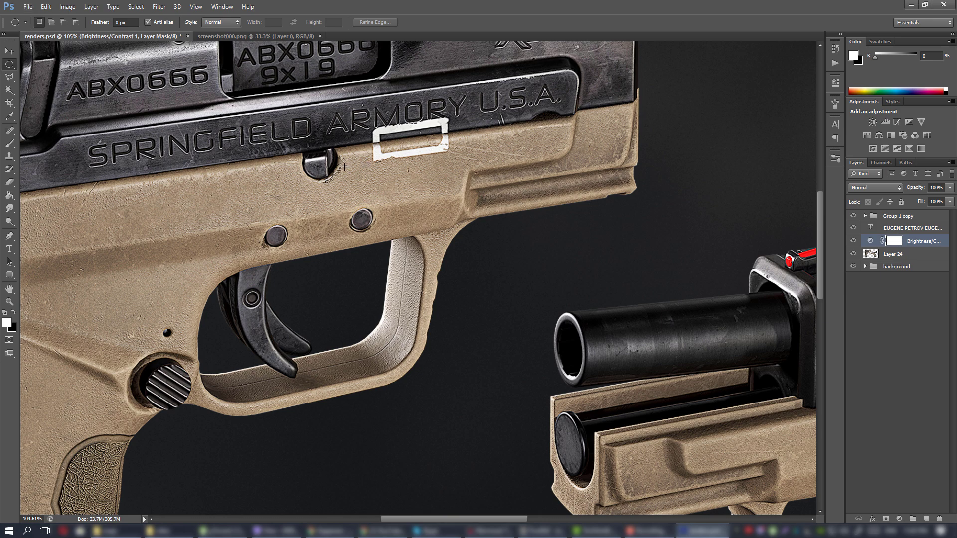
drag(291, 189, 562, 291)
alt+scroll(469, 172, up, 3)
alt+scroll(485, 173, down, 5)
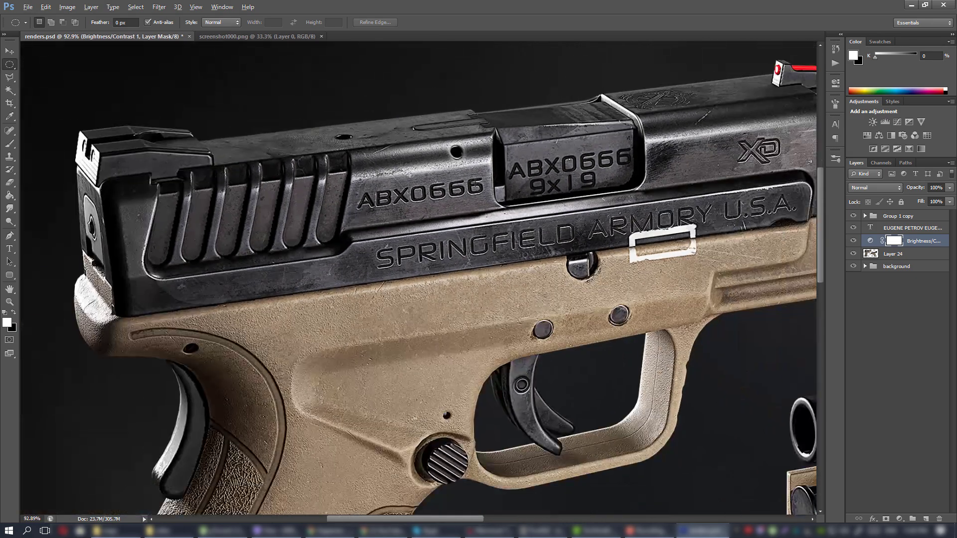
Examine the second pistol's barrel, slide engravings, trigger and frame up close
drag(581, 204, 244, 202)
drag(584, 349, 260, 149)
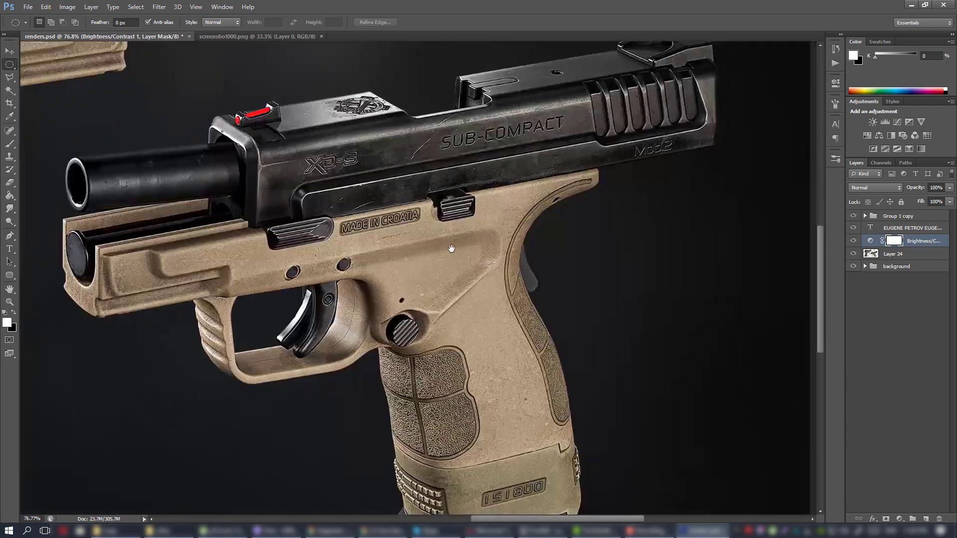
drag(438, 244, 569, 259)
alt+scroll(468, 174, up, 6)
alt+scroll(469, 173, up, 3)
alt+scroll(469, 174, down, 12)
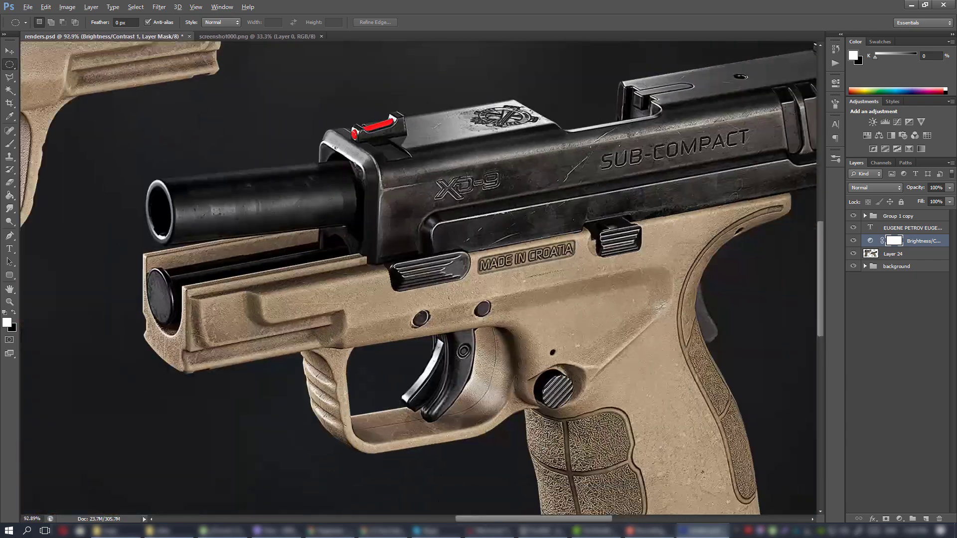
Examine the first pistol's frame texture, front sight and XD logo area at high magnification
drag(211, 187, 642, 219)
alt+scroll(401, 148, up, 10)
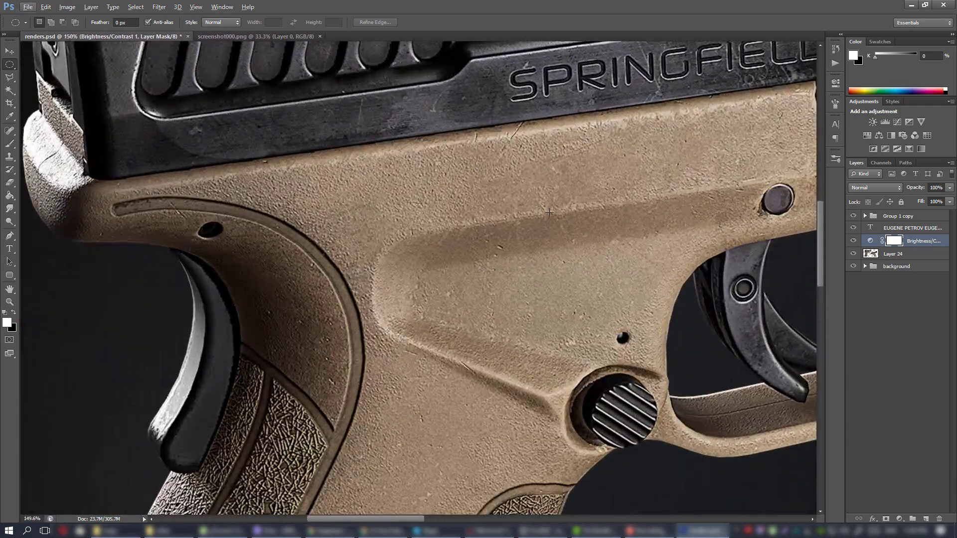
drag(578, 194, 208, 259)
drag(487, 184, 410, 333)
alt+scroll(407, 304, down, 4)
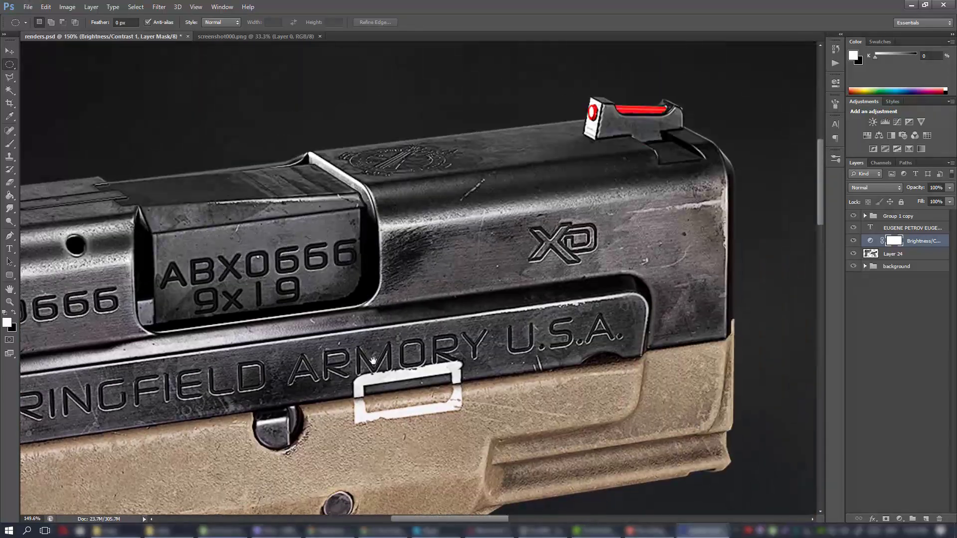
alt+scroll(410, 299, down, 1)
alt+scroll(404, 240, up, 3)
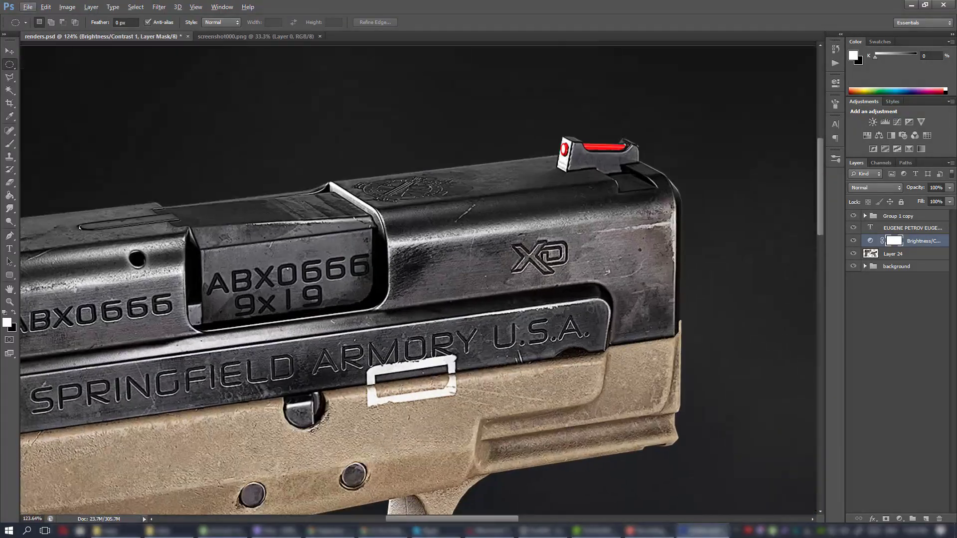
drag(430, 379, 455, 70)
drag(375, 371, 609, 107)
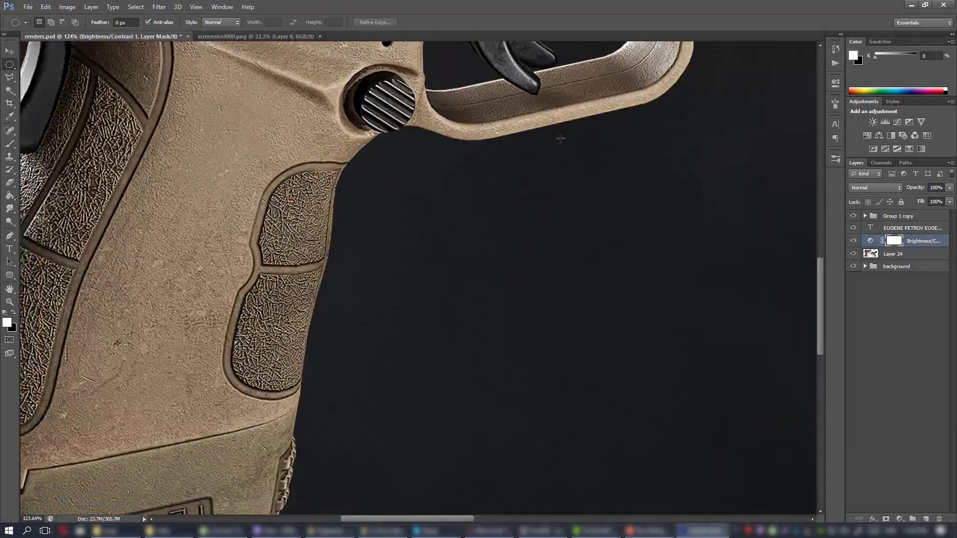
Examine the first pistol's textured grip panels, takedown details and rear frame up close
alt+scroll(522, 160, down, 6)
alt+scroll(520, 164, up, 5)
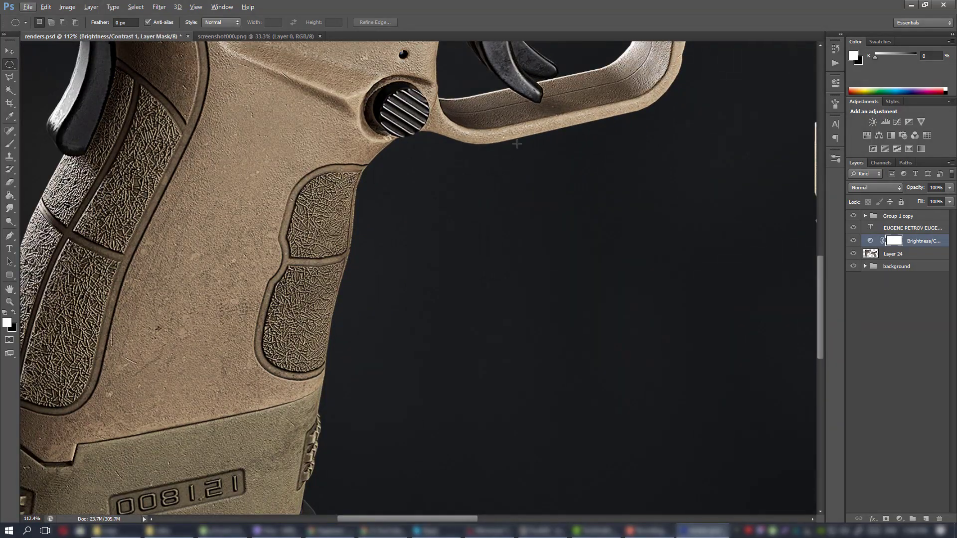
drag(514, 205, 539, 353)
drag(522, 272, 519, 348)
drag(466, 307, 605, 218)
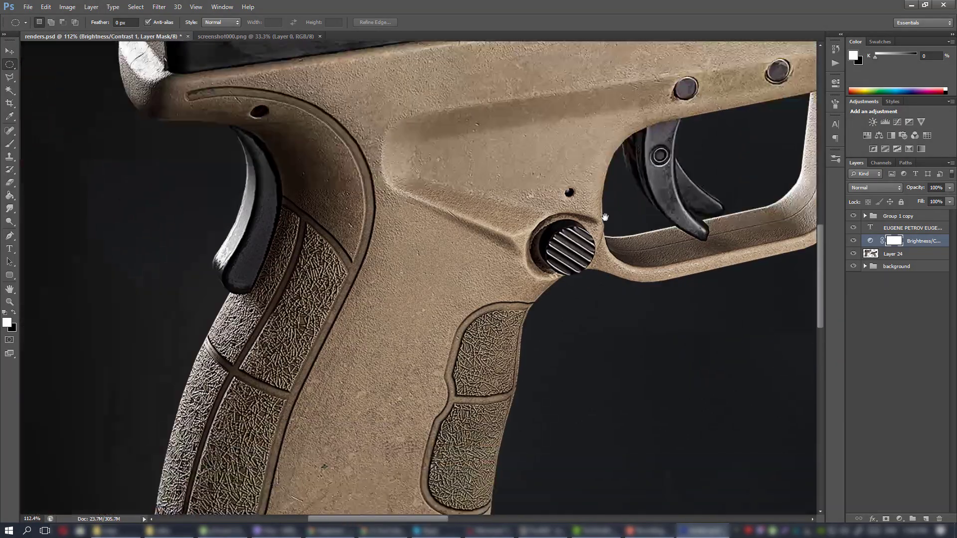
drag(571, 146, 519, 339)
alt+scroll(525, 314, down, 5)
alt+scroll(525, 313, up, 4)
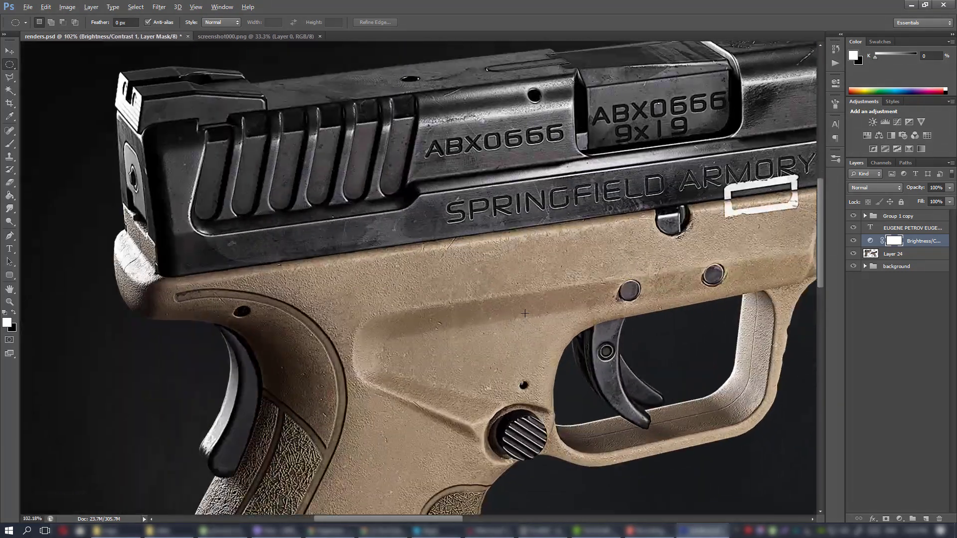
Examine the rear slide serrations, rear sight and surface wear on the first pistol
alt+scroll(308, 130, up, 6)
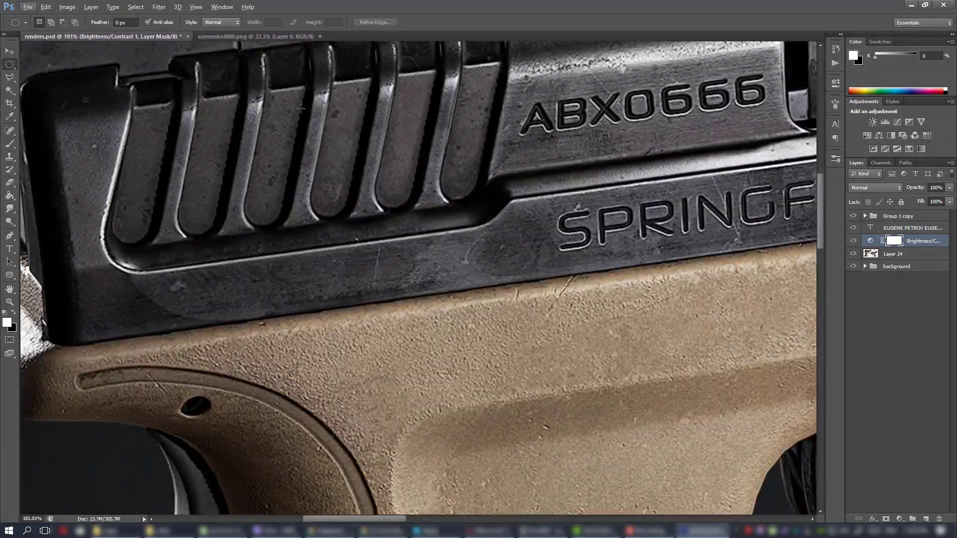
drag(338, 223, 417, 284)
drag(499, 230, 425, 257)
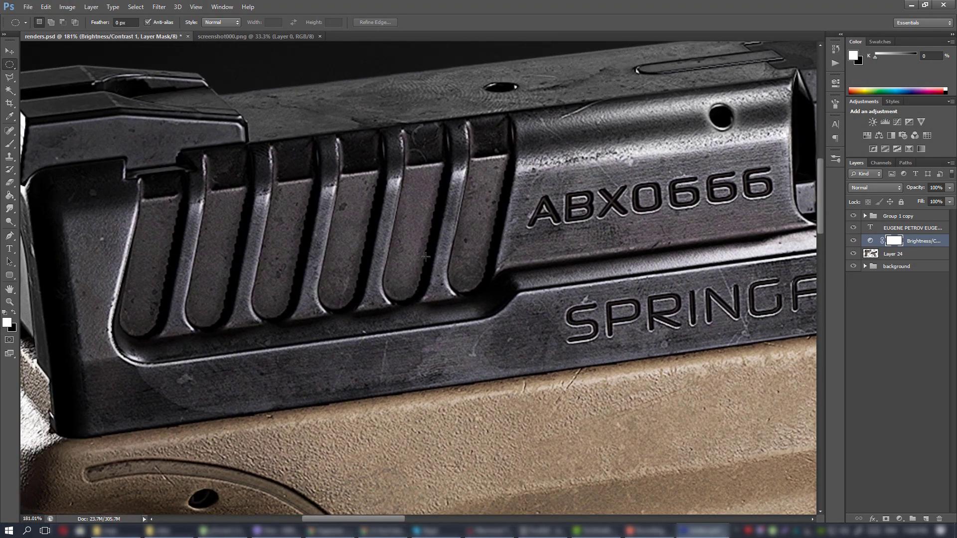
alt+scroll(198, 153, down, 4)
alt+scroll(206, 165, up, 4)
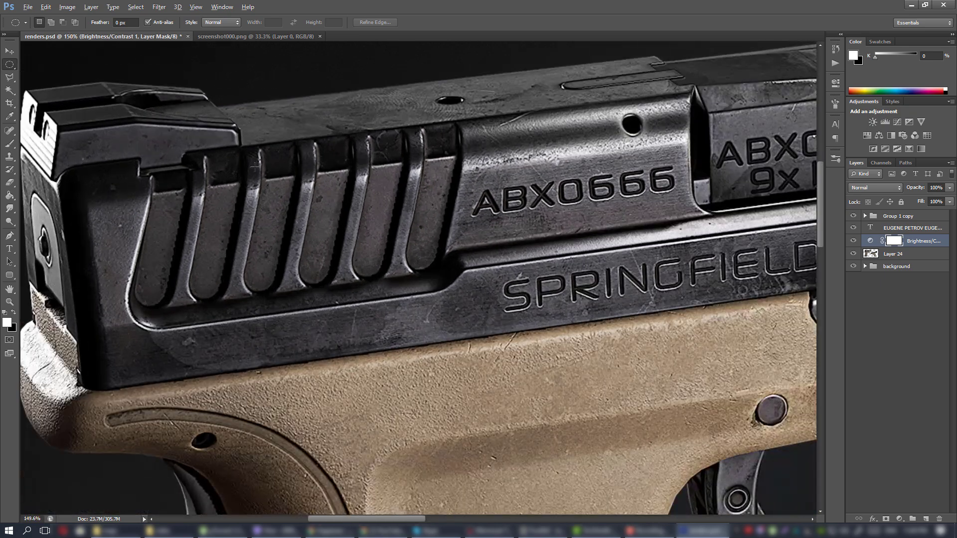
alt+scroll(245, 176, down, 8)
Check the second pistol's slide and frame details, and review the whole two-pistol composition against the background
drag(503, 217, 129, 200)
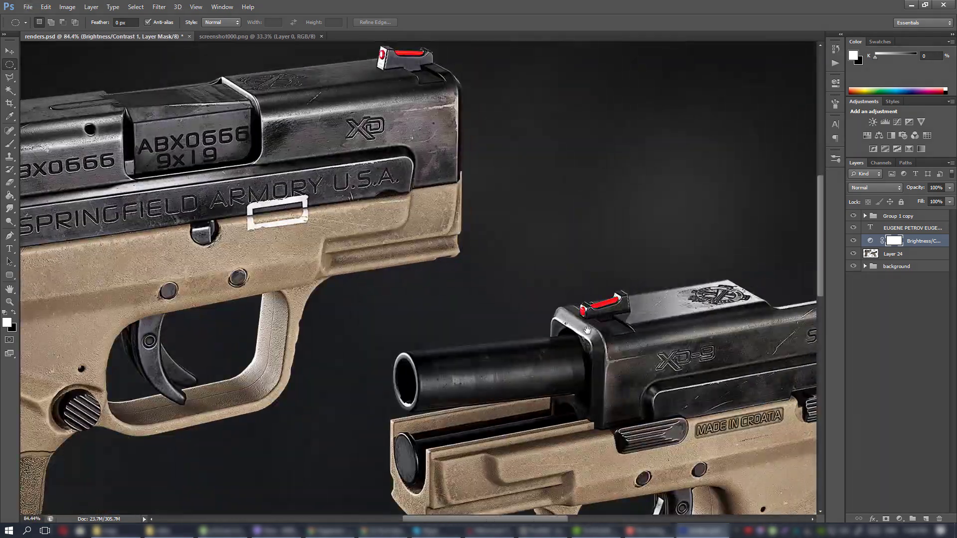
drag(612, 336, 280, 200)
alt+scroll(520, 297, up, 4)
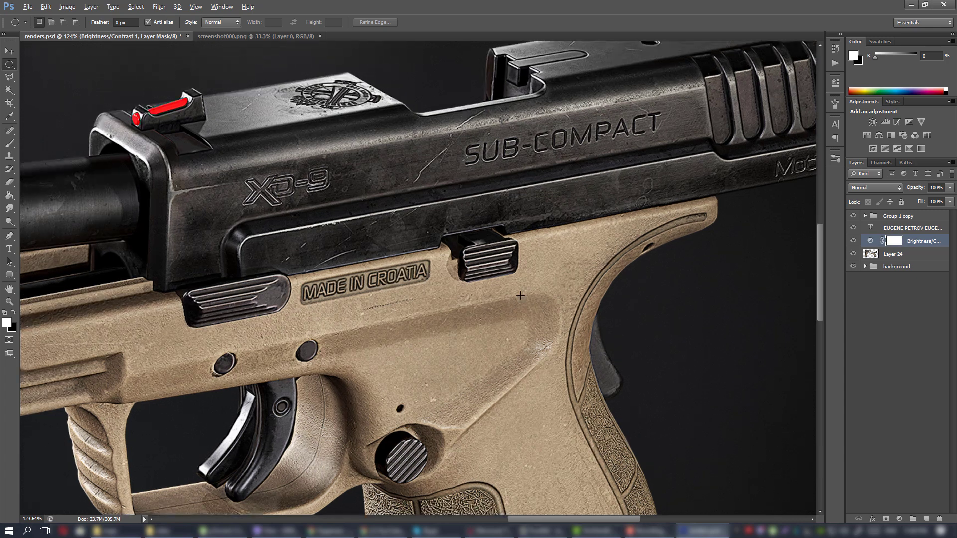
alt+scroll(521, 297, down, 10)
alt+scroll(449, 289, up, 3)
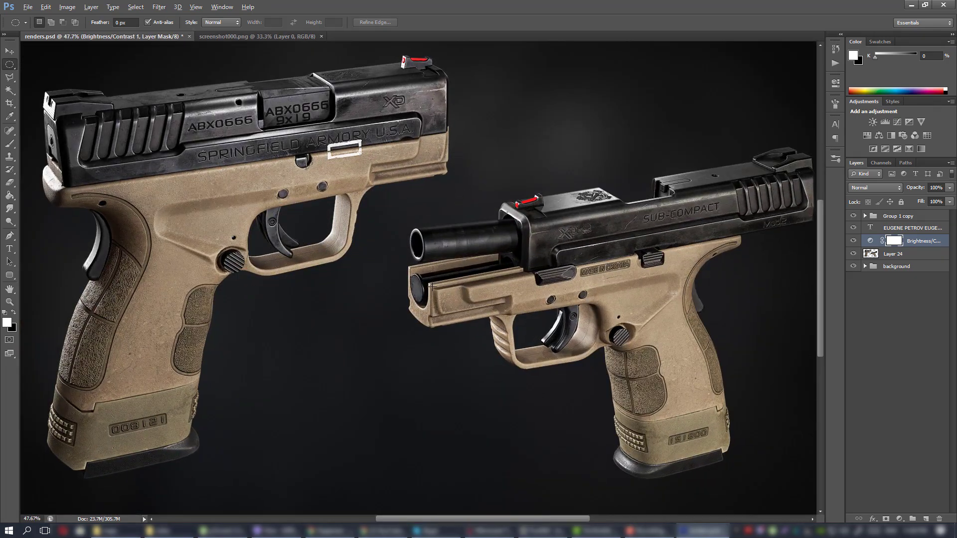
alt+scroll(432, 288, down, 3)
alt+scroll(432, 289, up, 2)
alt+scroll(432, 289, down, 1)
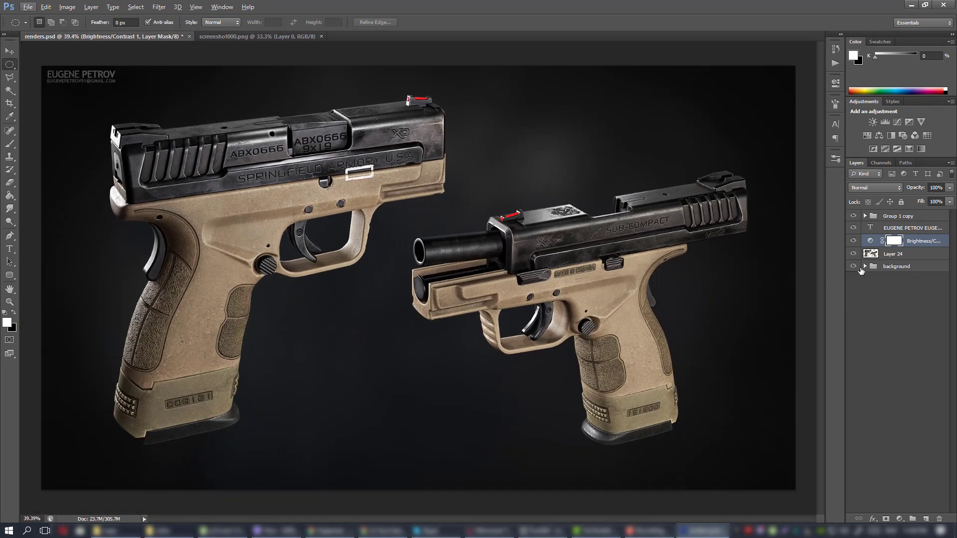
Expand the background group, hide the Image 1111 layer and show the Image layer directly beneath it as the backdrop
click(866, 267)
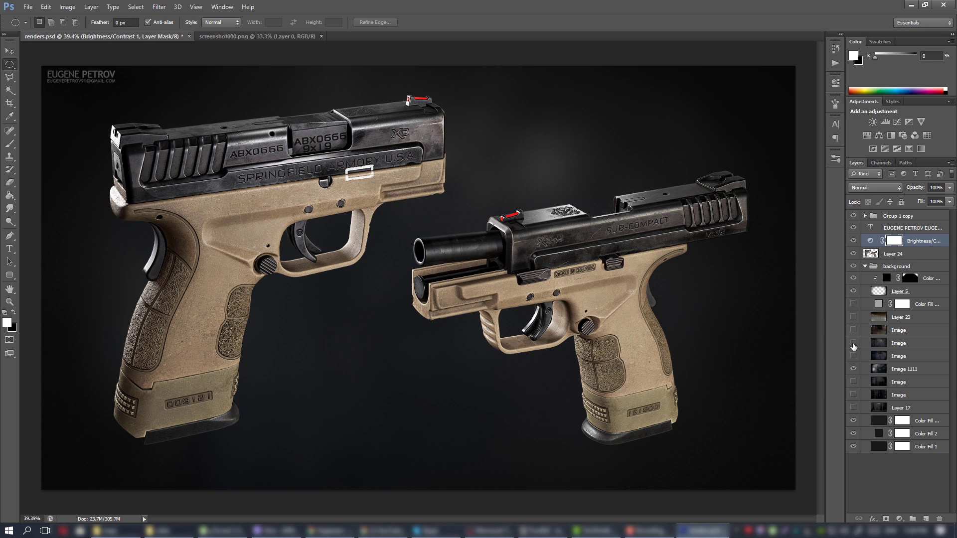
click(853, 370)
click(852, 370)
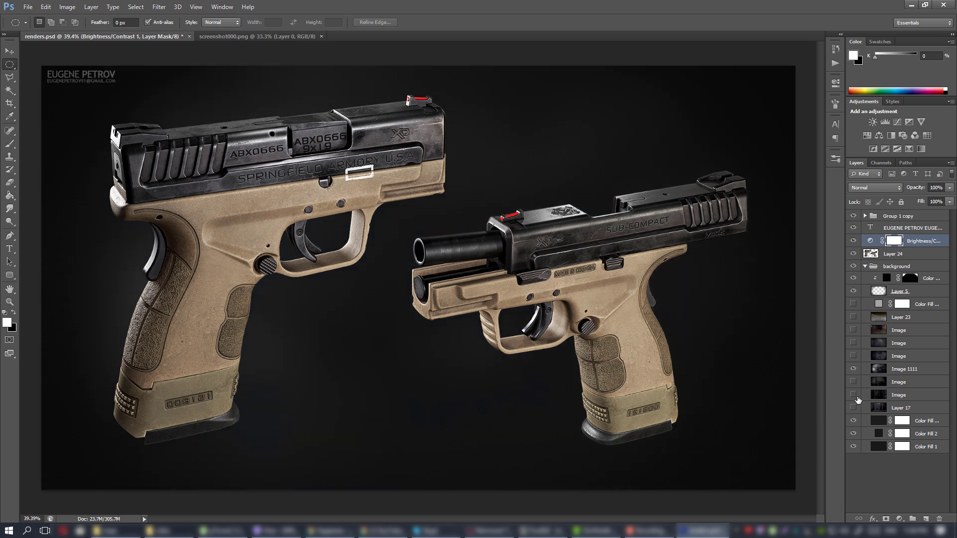
click(853, 369)
click(853, 382)
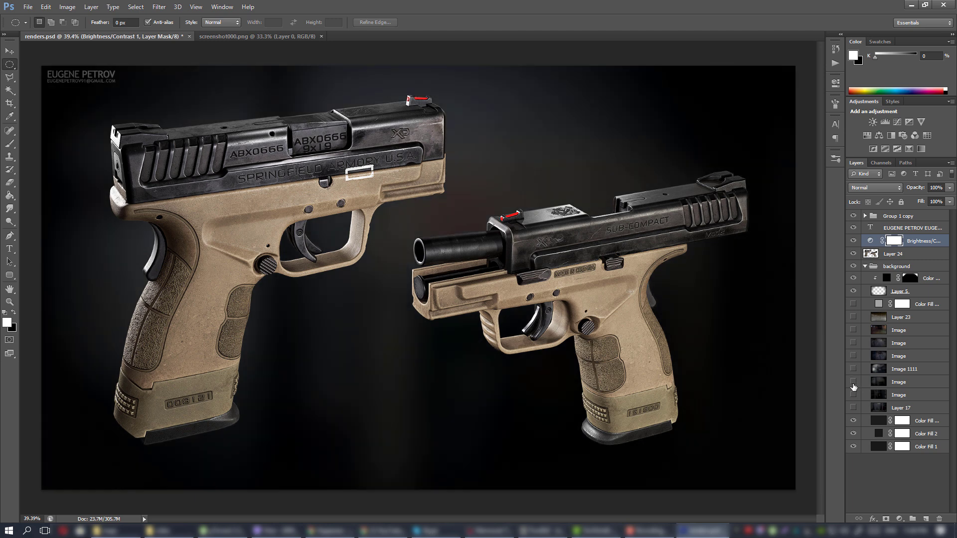
Show the Image 1111 layer and the Image layer two above it as the backdrop, and select the upper of the two
click(853, 369)
click(853, 343)
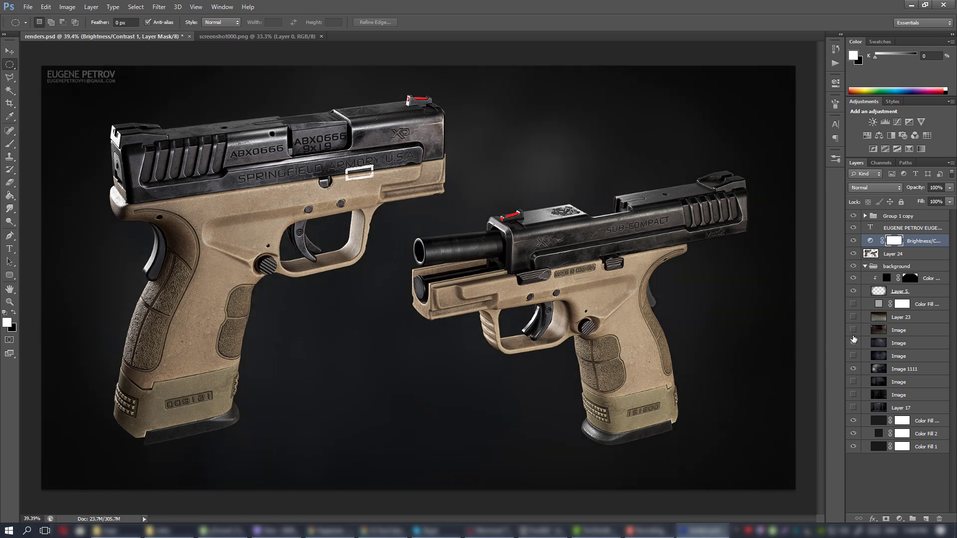
click(903, 344)
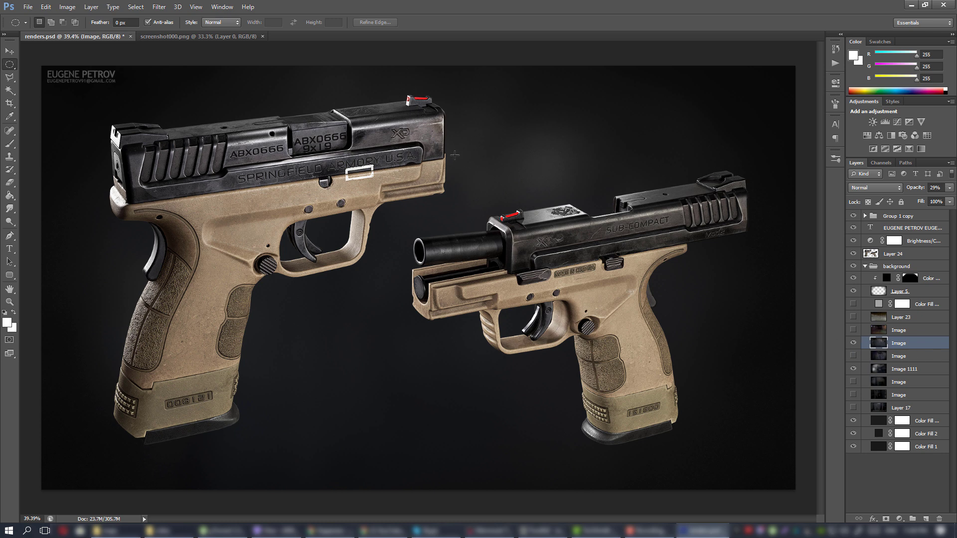
alt+scroll(398, 185, up, 3)
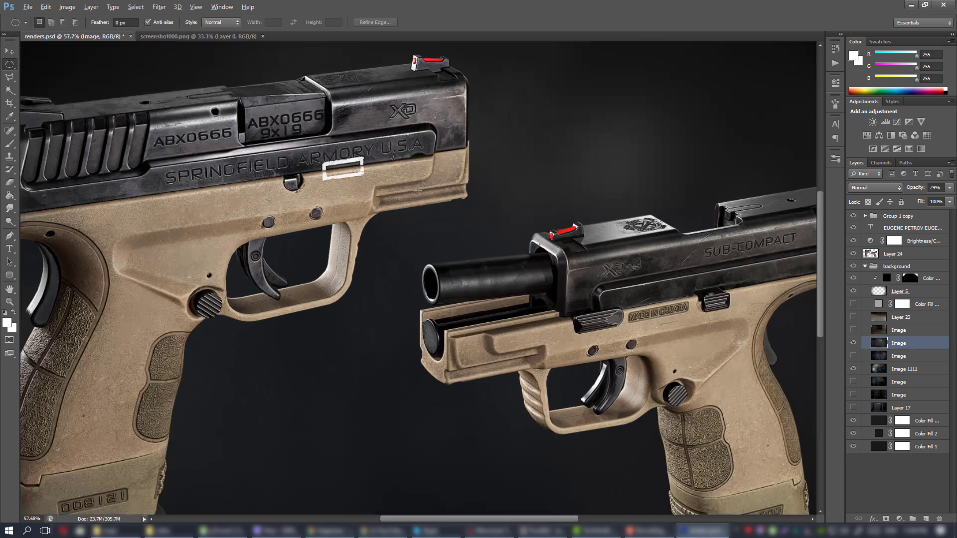
Add a Hue/Saturation adjustment layer directly above the Brightness/Contrast layer and set its saturation to -27
click(928, 242)
alt+scroll(496, 271, down, 4)
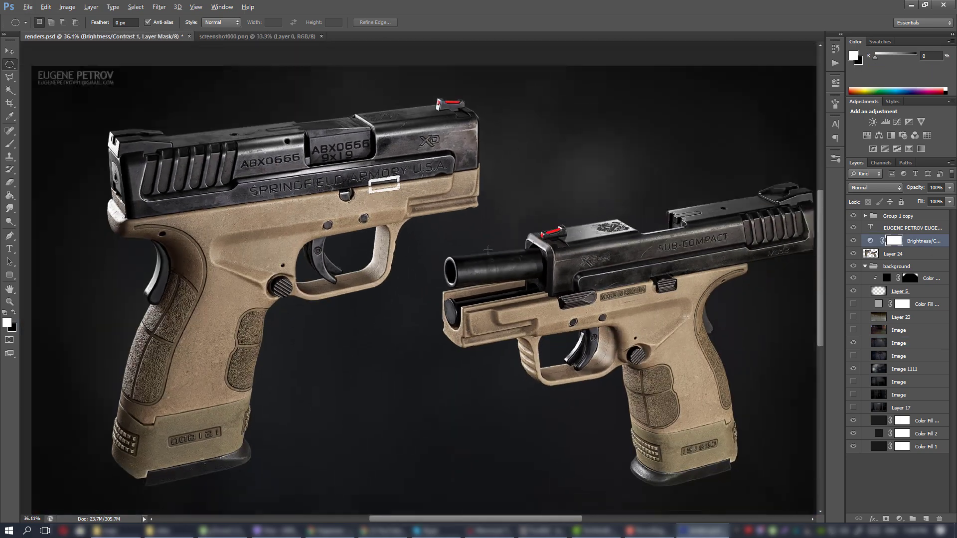
alt+scroll(488, 324, up, 2)
alt+scroll(358, 302, down, 1)
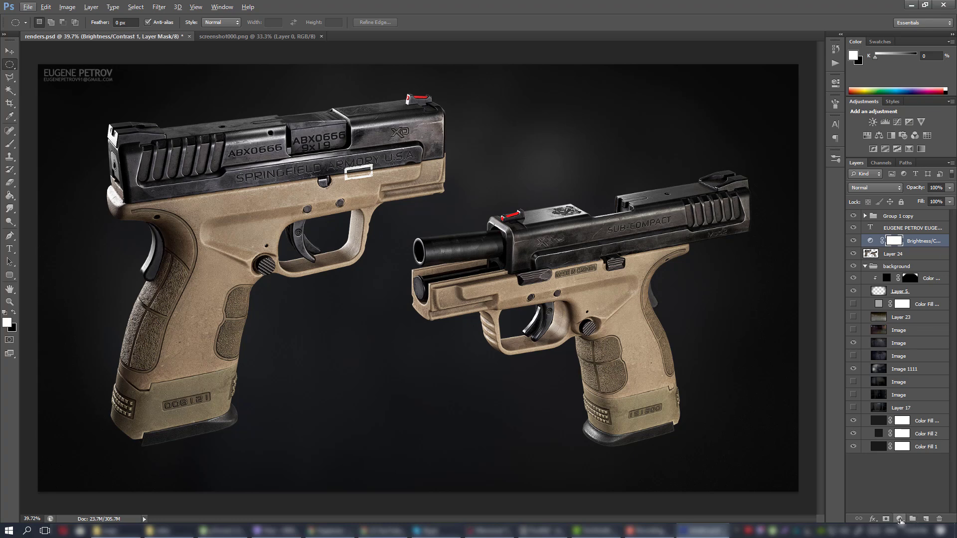
click(901, 519)
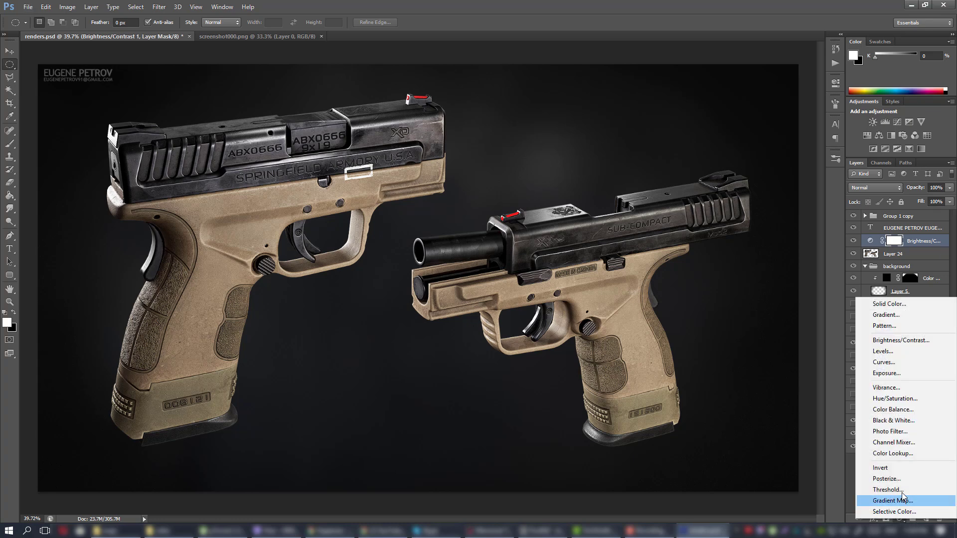
click(897, 398)
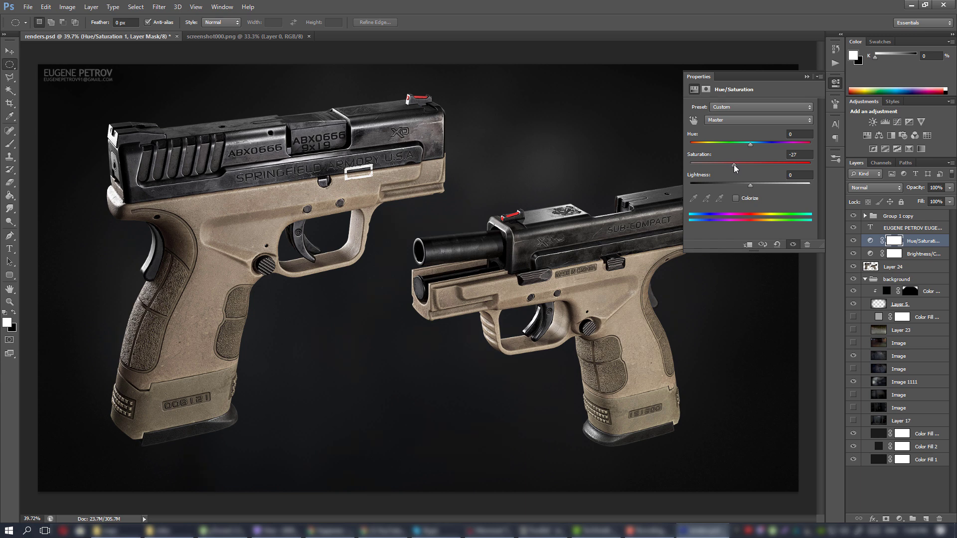
click(835, 81)
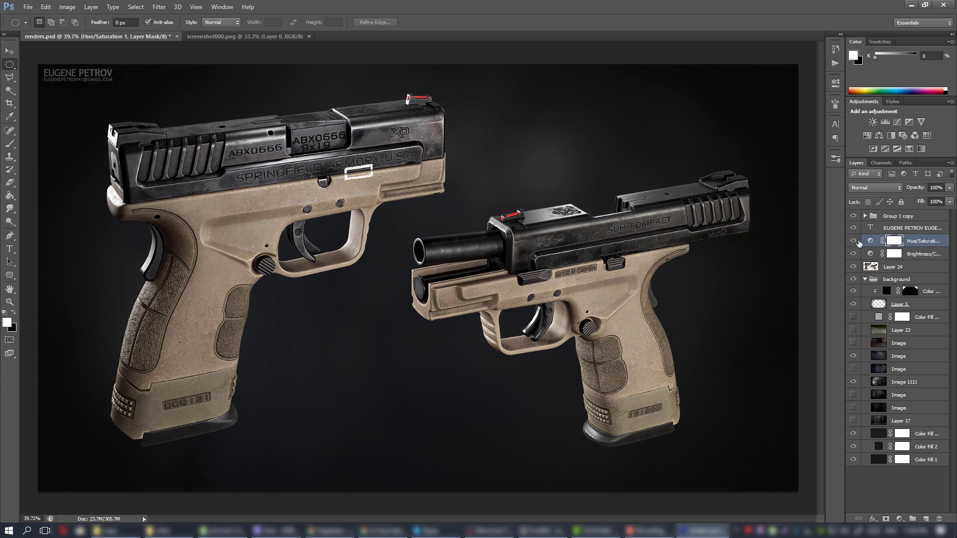
Compare the render with and without the Hue/Saturation layer, and set its saturation to -22
click(855, 243)
click(854, 242)
click(854, 242)
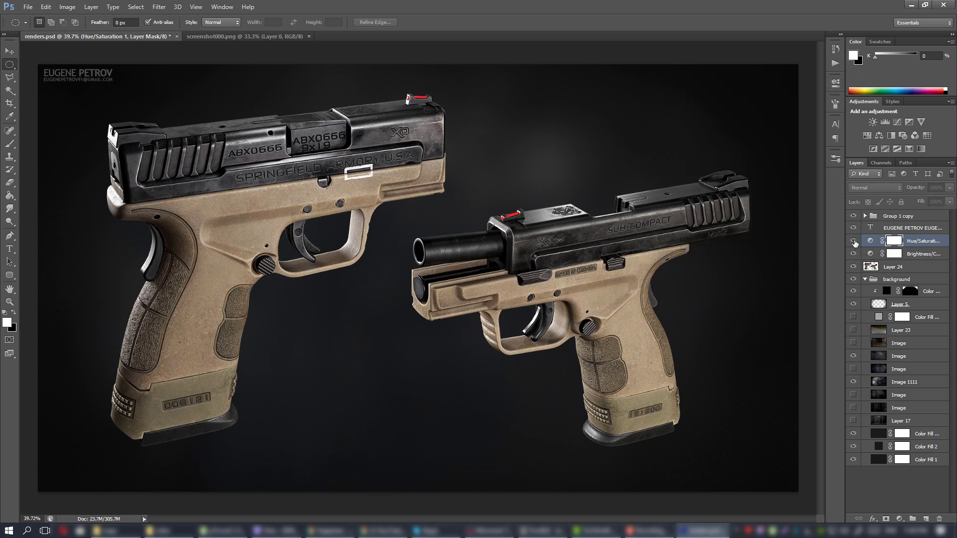
click(854, 243)
double_click(870, 240)
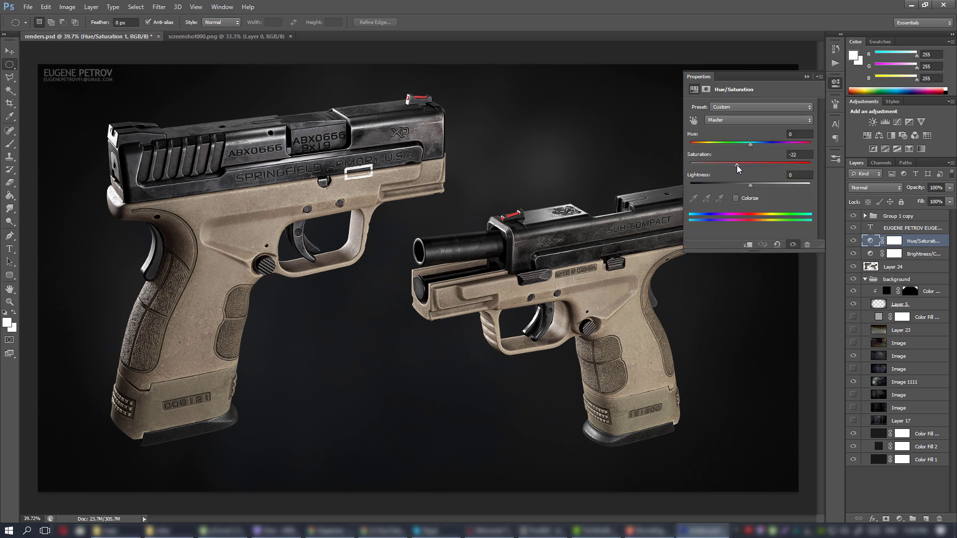
click(835, 82)
click(854, 243)
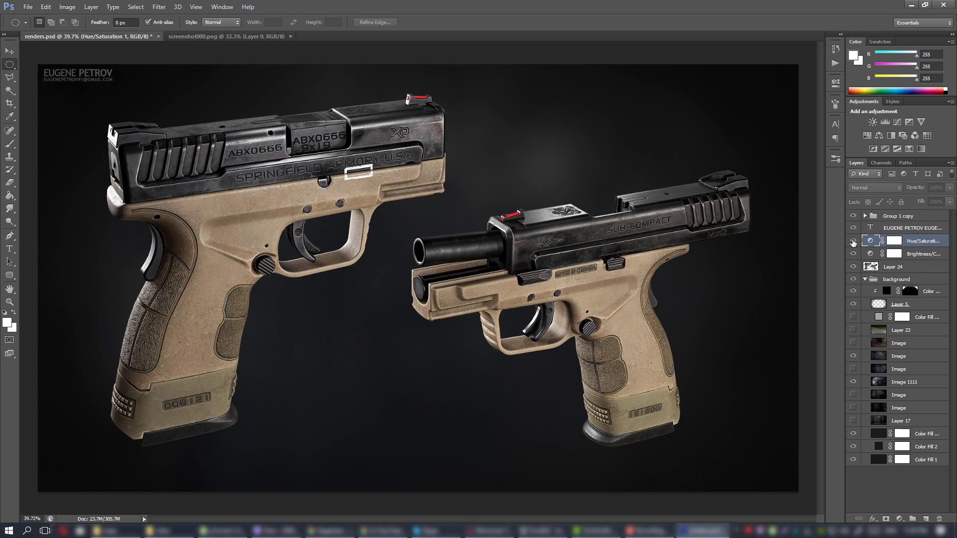
click(853, 242)
Collapse the background group and shift Layer 24 about 23 px to the right
alt+scroll(438, 241, down, 3)
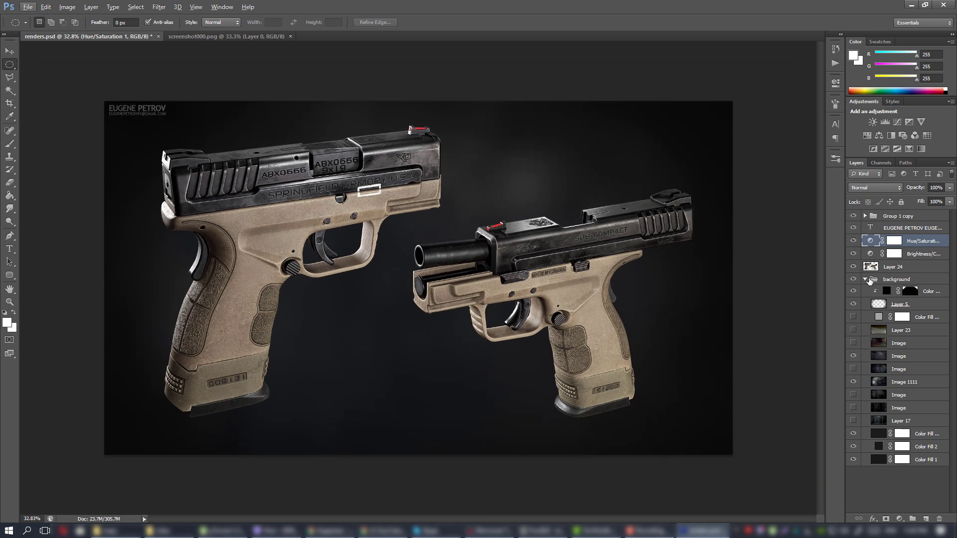
click(865, 279)
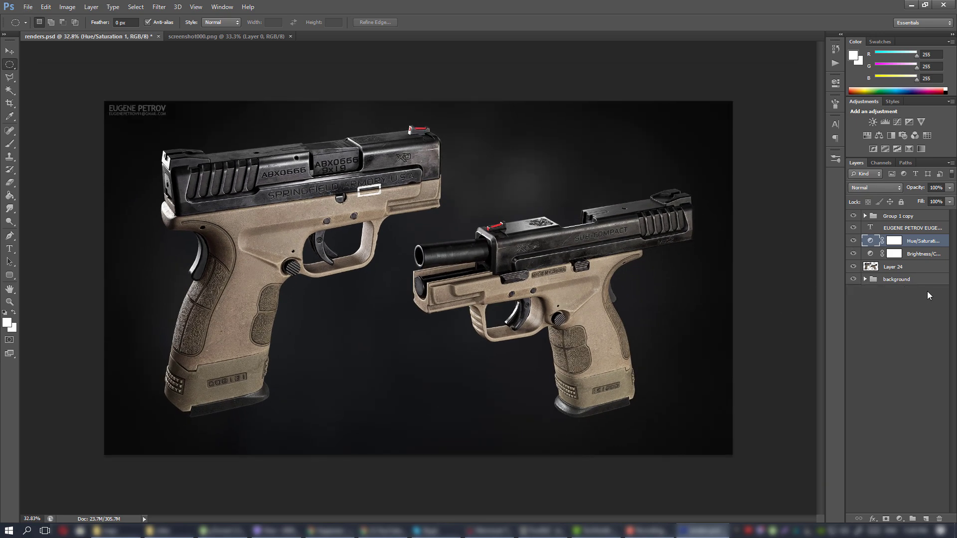
alt+scroll(406, 198, down, 1)
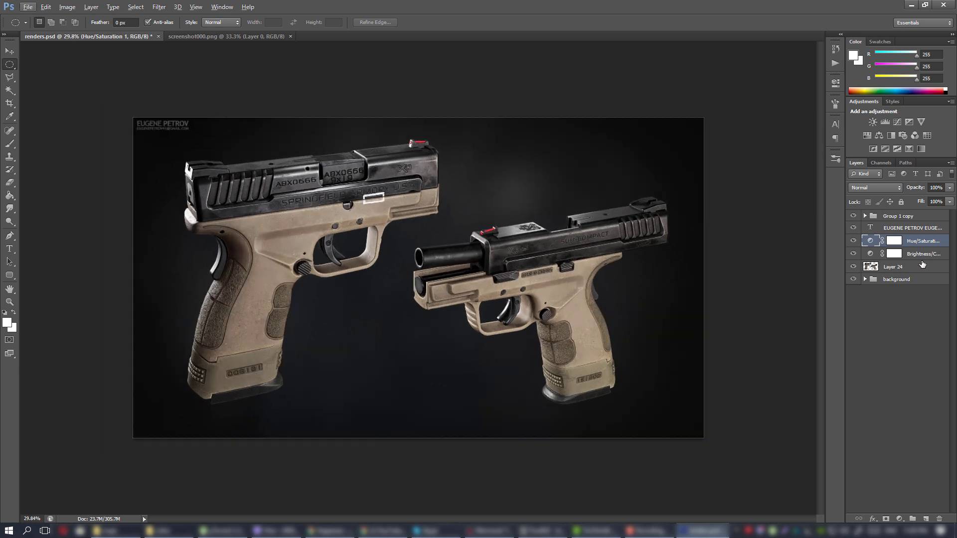
ctrl+click(423, 245)
alt+scroll(401, 247, up, 2)
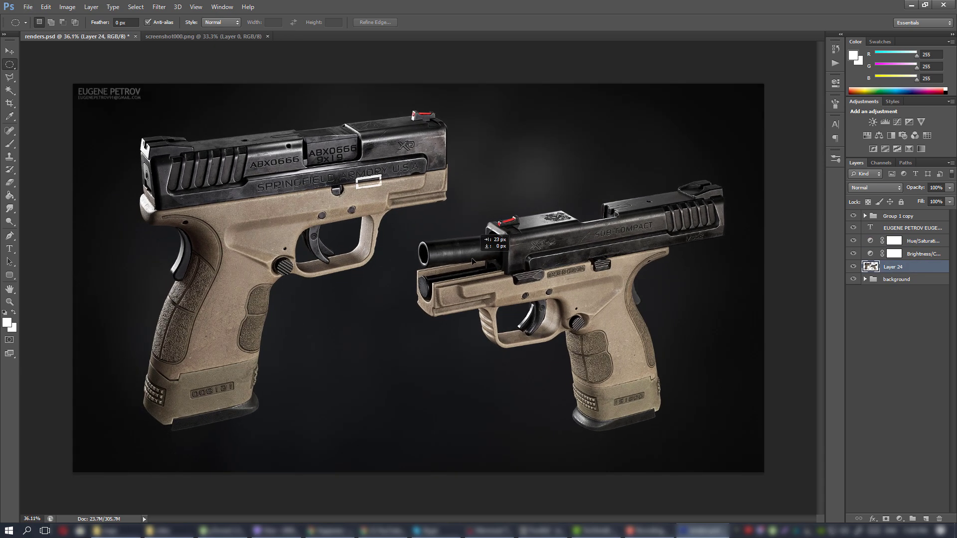
Examine the first pistol's slide lettering and trigger area, and the second pistol's barrel, front frame and trigger guard up close
alt+scroll(469, 259, up, 2)
alt+scroll(447, 256, up, 3)
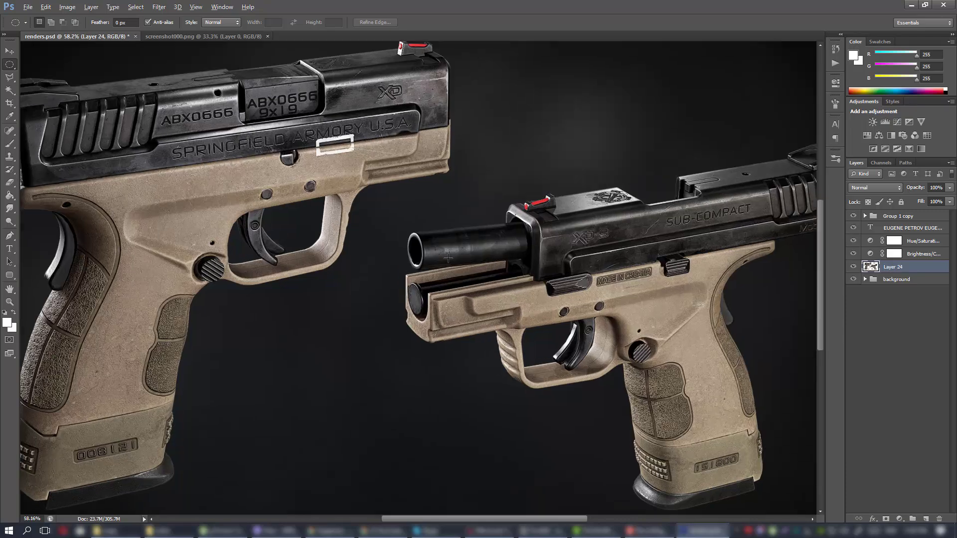
alt+scroll(349, 239, down, 4)
alt+scroll(303, 226, up, 6)
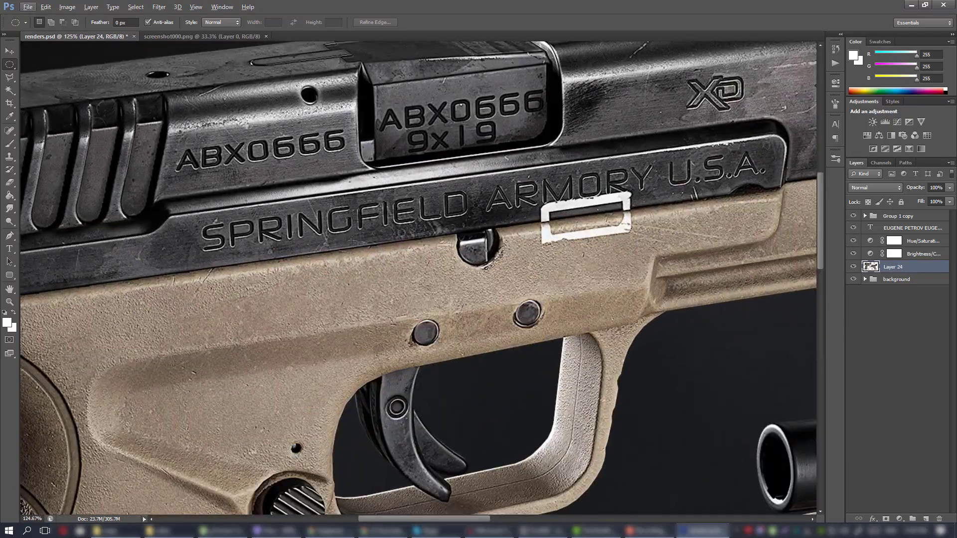
drag(422, 357, 387, 330)
alt+scroll(459, 193, down, 2)
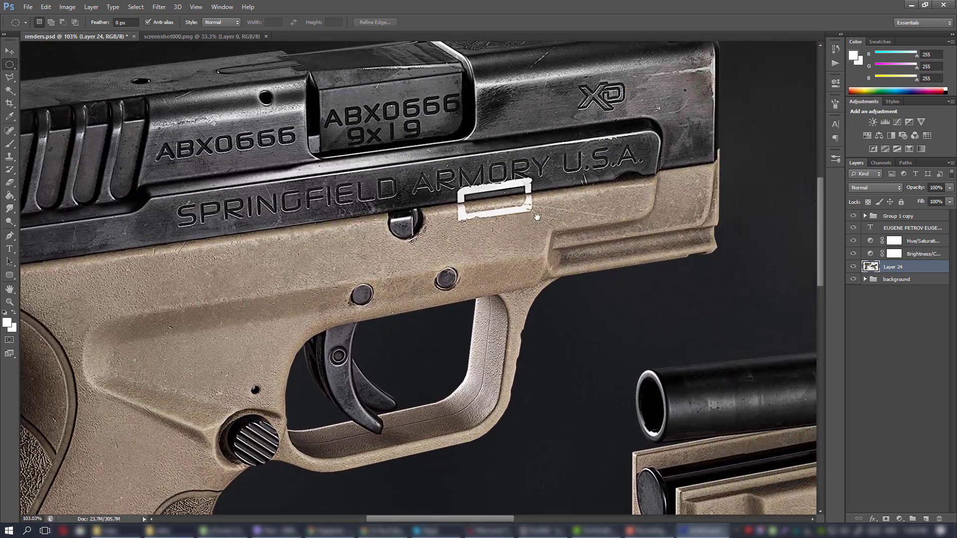
drag(491, 152, 336, 203)
drag(767, 499, 366, 211)
drag(447, 216, 689, 217)
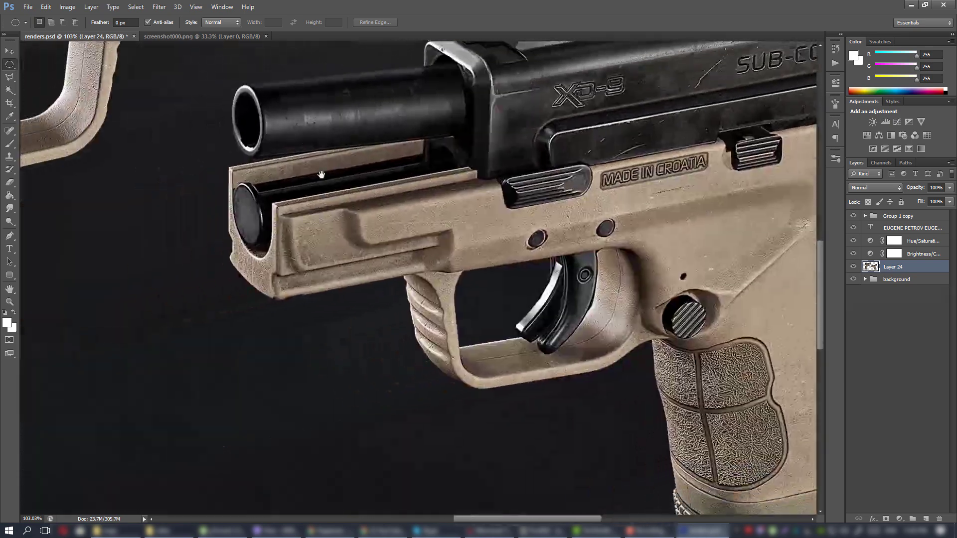
drag(269, 138, 604, 386)
drag(369, 291, 188, 85)
drag(766, 392, 659, 364)
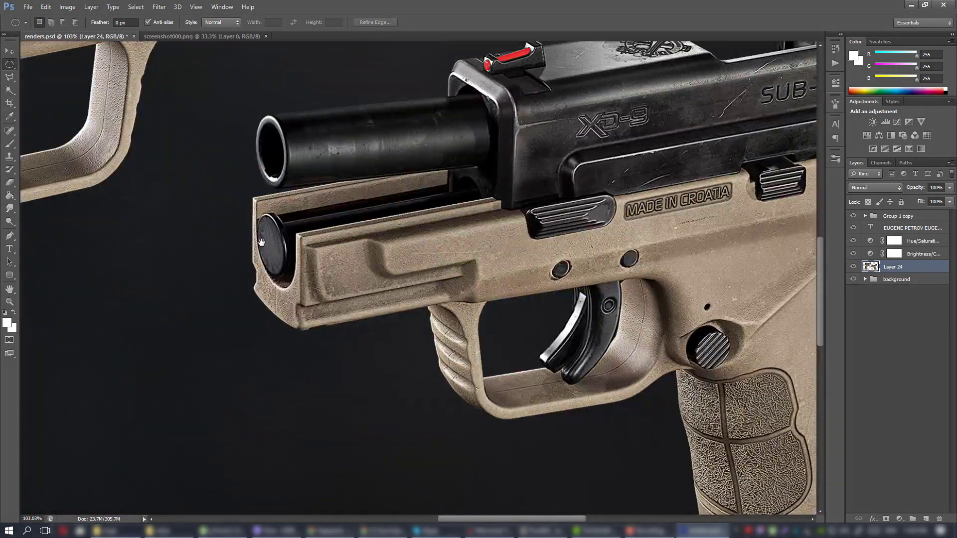
Inspect the first pistol's frame texture, pins, trigger guard and slide markings at close range
drag(263, 243, 730, 335)
drag(383, 197, 478, 329)
alt+scroll(477, 329, up, 2)
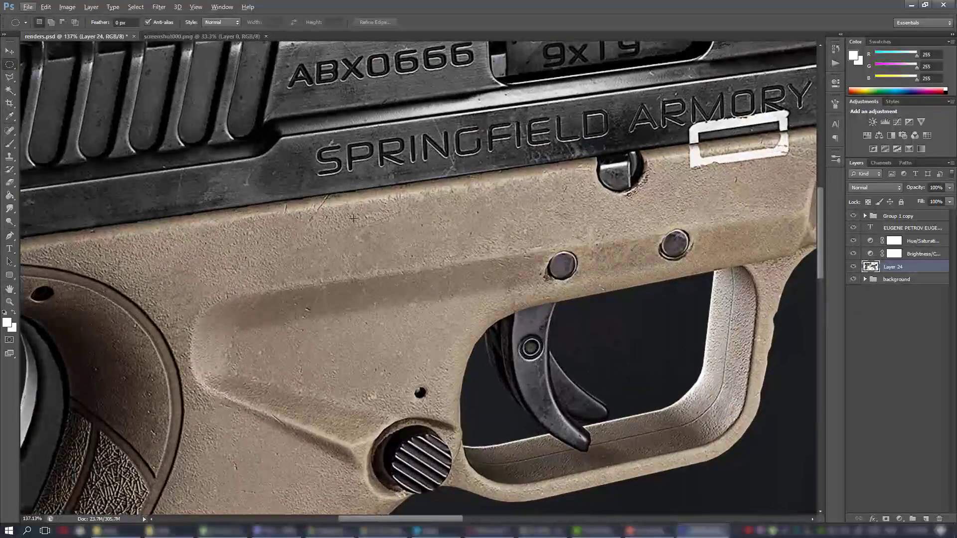
alt+scroll(320, 241, down, 1)
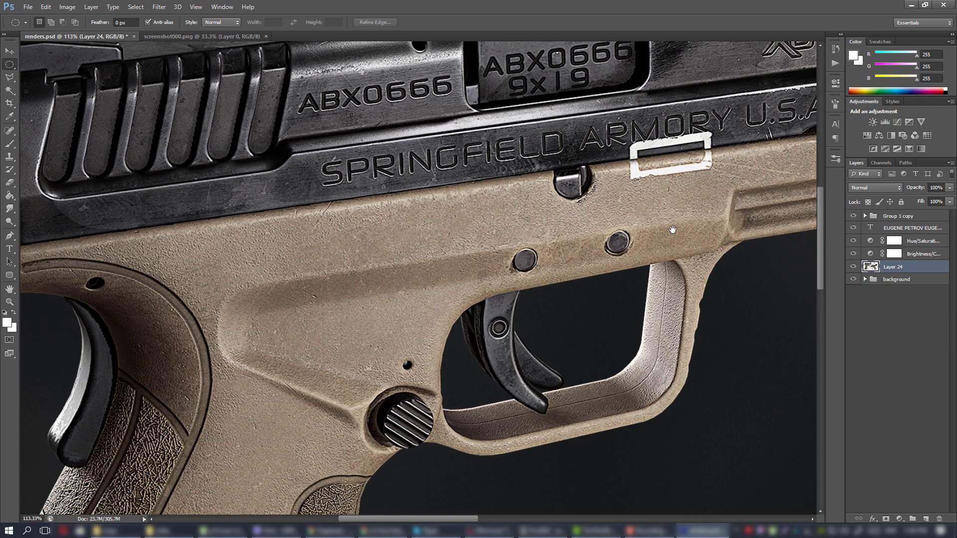
drag(672, 229, 428, 313)
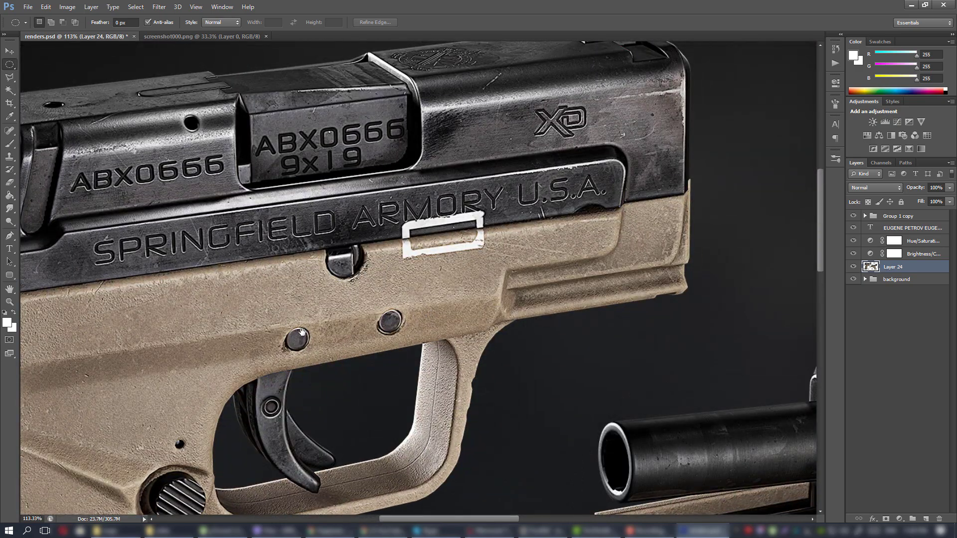
drag(302, 332, 640, 246)
drag(526, 375, 390, 246)
alt+scroll(430, 224, down, 4)
alt+scroll(431, 223, down, 3)
alt+scroll(367, 145, up, 8)
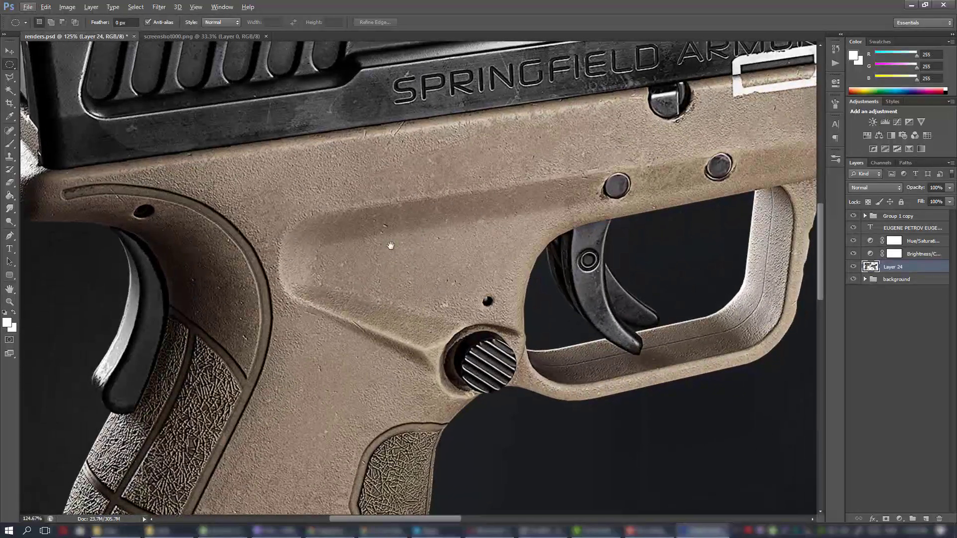
alt+scroll(389, 248, down, 10)
alt+scroll(384, 253, up, 8)
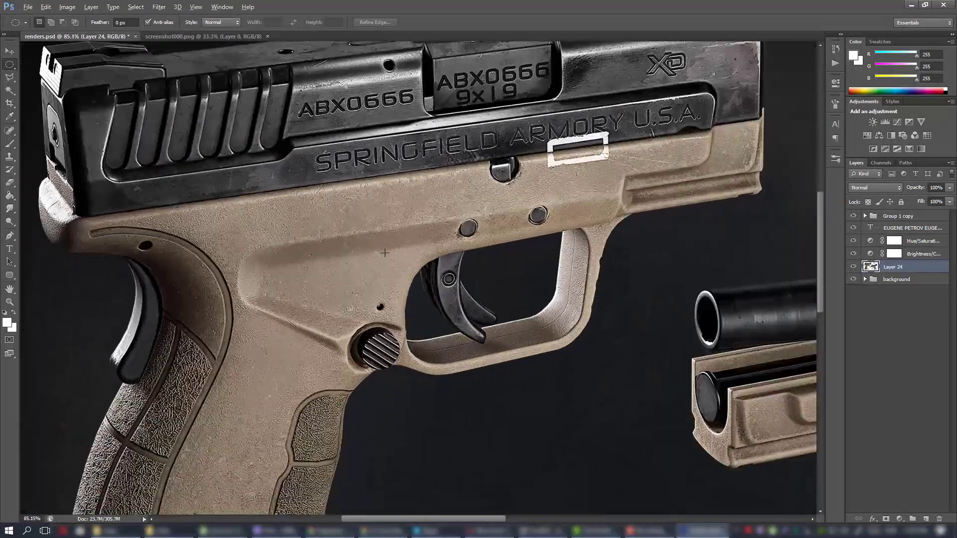
alt+scroll(384, 253, down, 5)
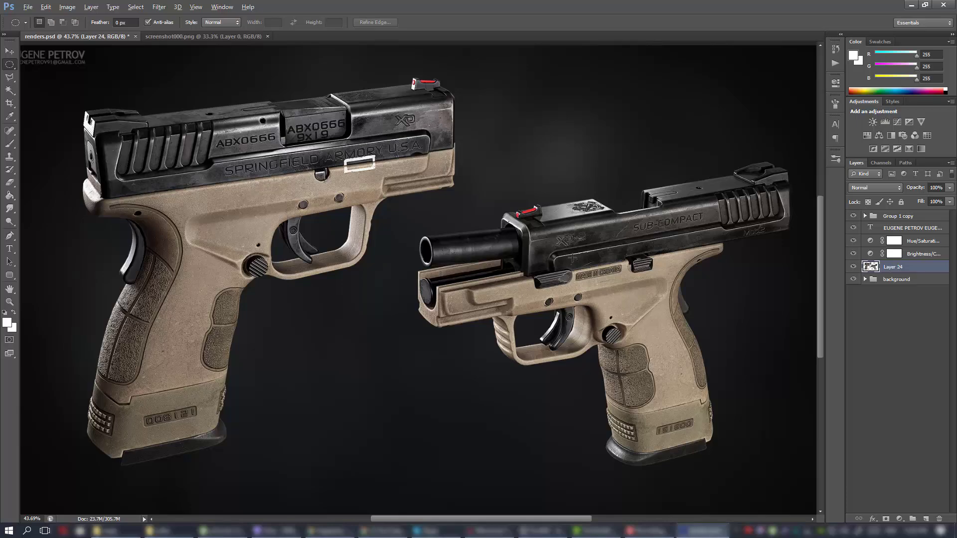
Review the whole two-pistol composition against the dark backdrop at several magnifications
alt+scroll(572, 258, up, 8)
alt+scroll(515, 242, down, 8)
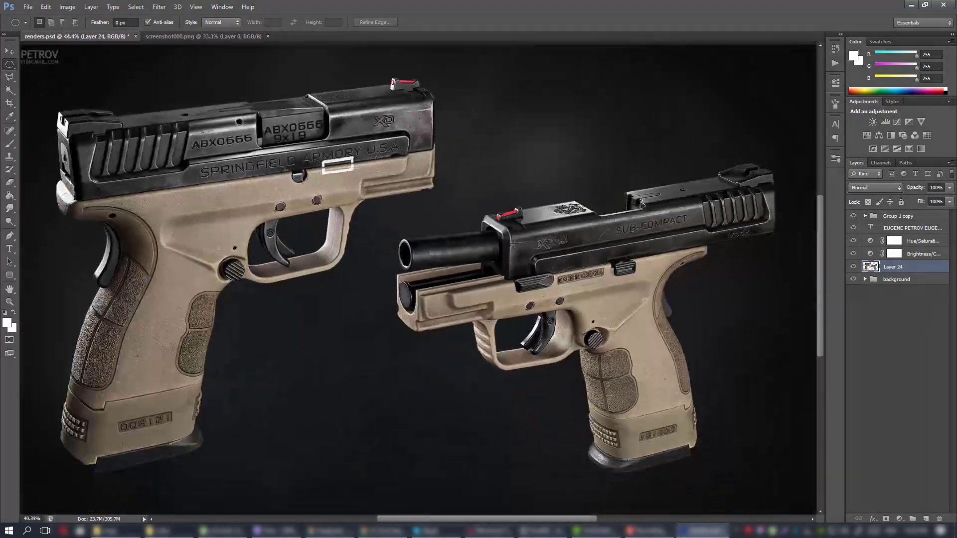
alt+scroll(513, 243, down, 4)
alt+scroll(459, 249, up, 2)
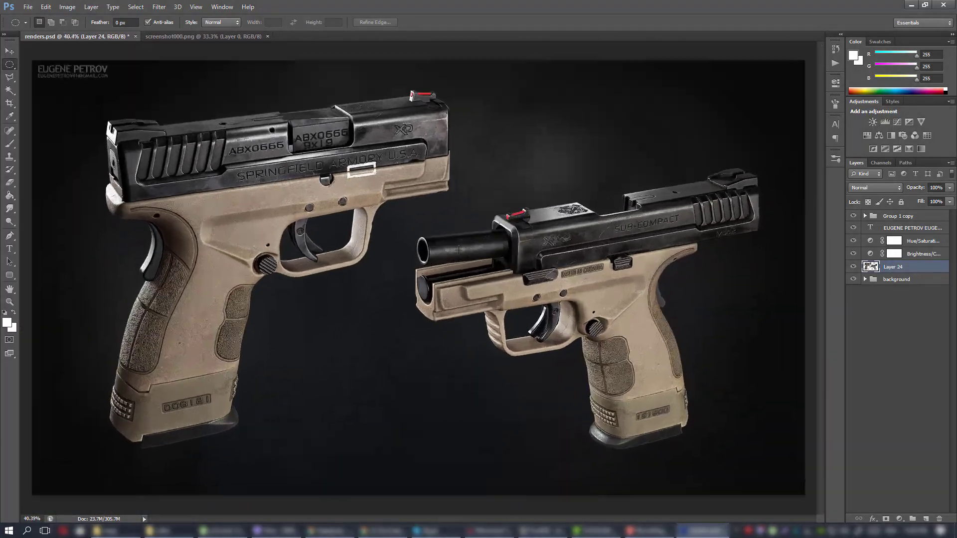
alt+scroll(458, 250, down, 2)
alt+scroll(249, 184, up, 5)
alt+scroll(231, 175, down, 1)
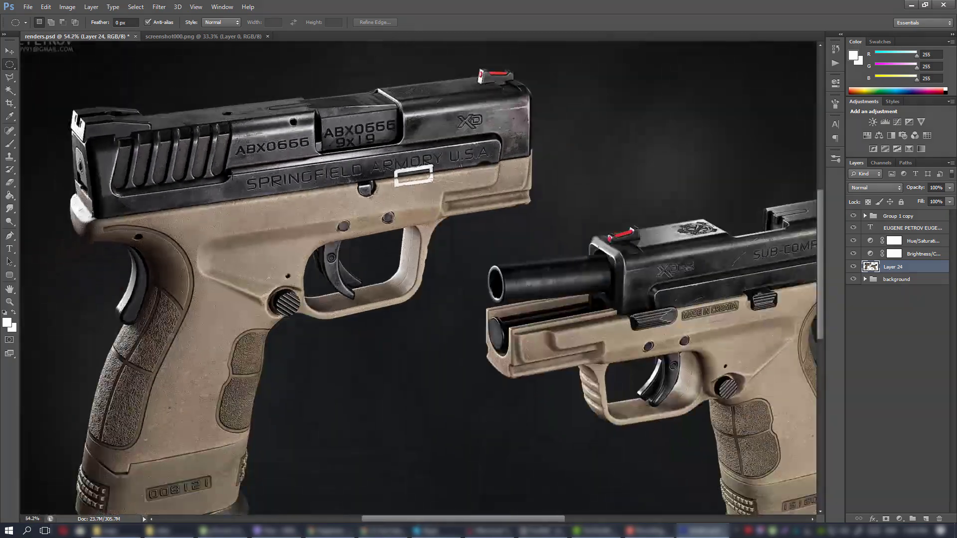
alt+scroll(232, 176, down, 4)
alt+scroll(260, 187, up, 3)
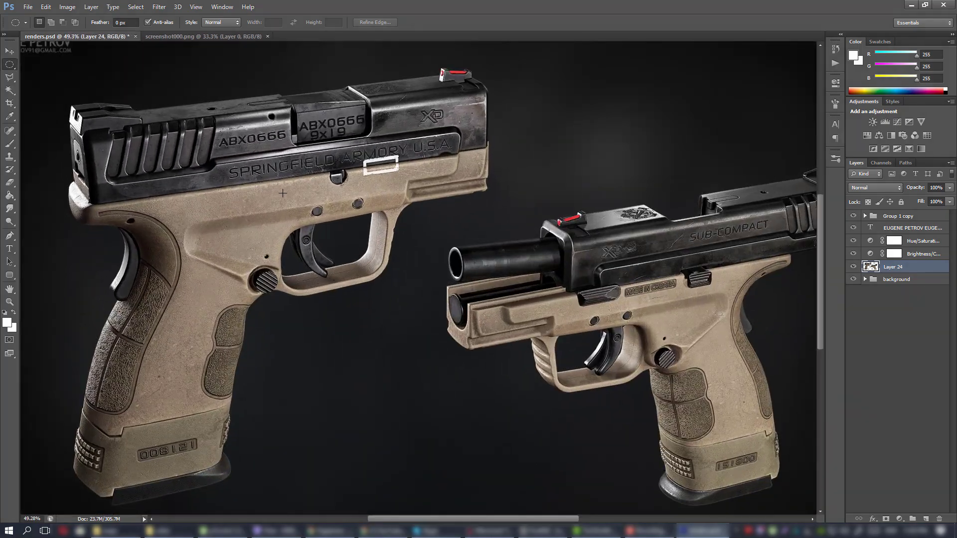
alt+scroll(282, 193, down, 1)
alt+scroll(327, 214, up, 4)
alt+scroll(327, 217, down, 2)
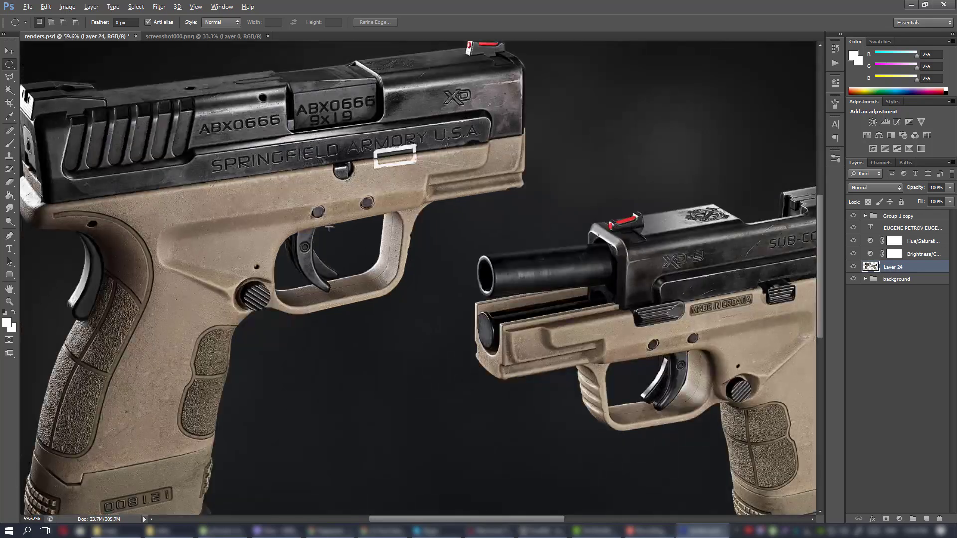
alt+scroll(329, 224, up, 3)
alt+scroll(346, 271, down, 4)
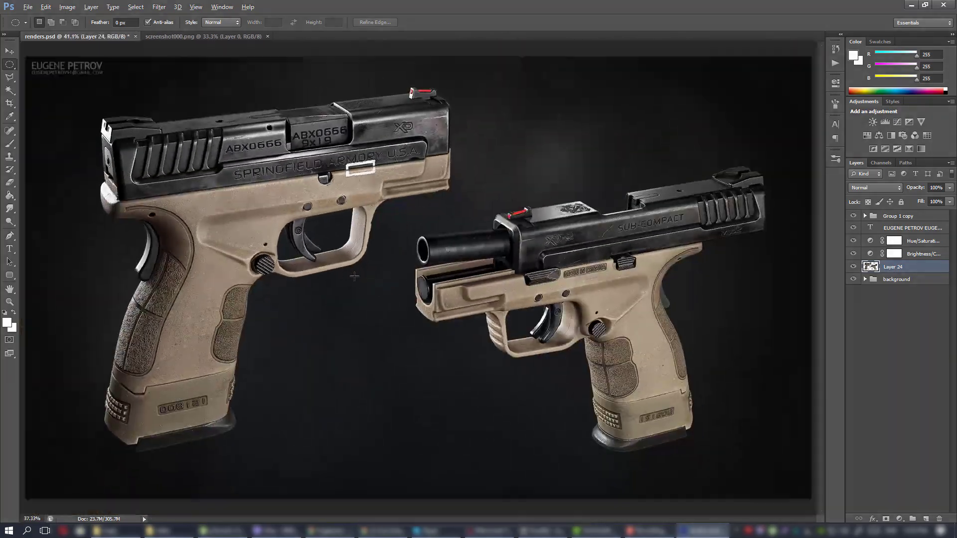
Switch to Marmoset Toolbag, select the shot1 camera and bring its color, sharpen, bloom and vignette settings into view
click(483, 533)
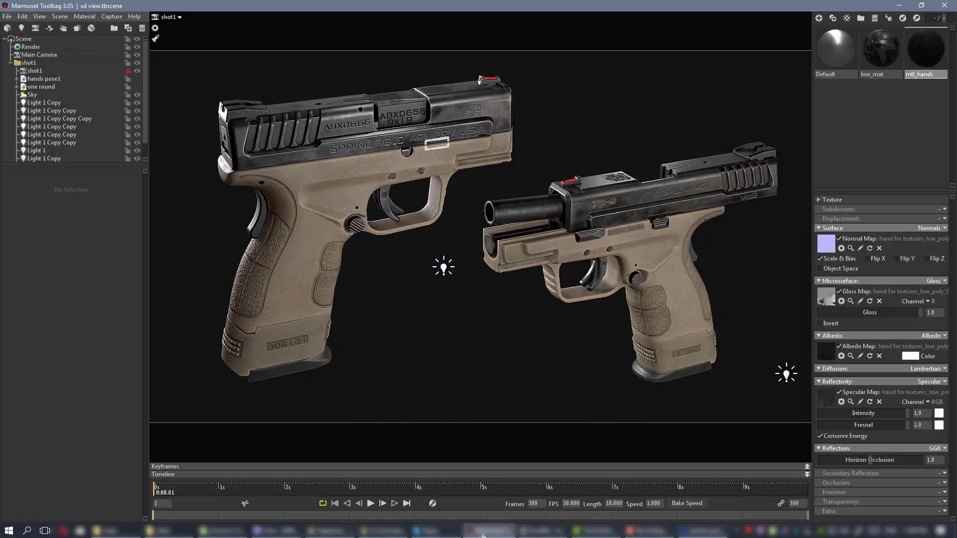
click(36, 71)
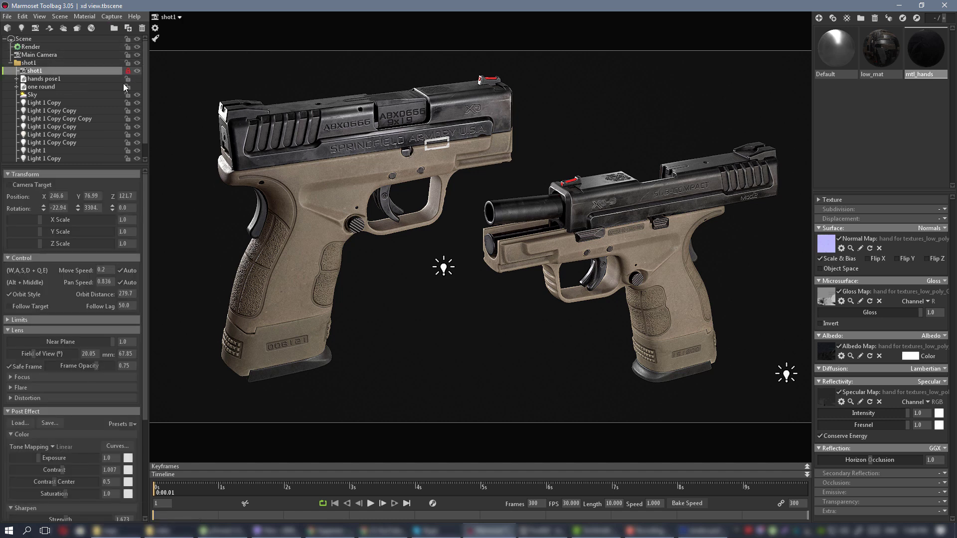
scroll(70, 462, down, 4)
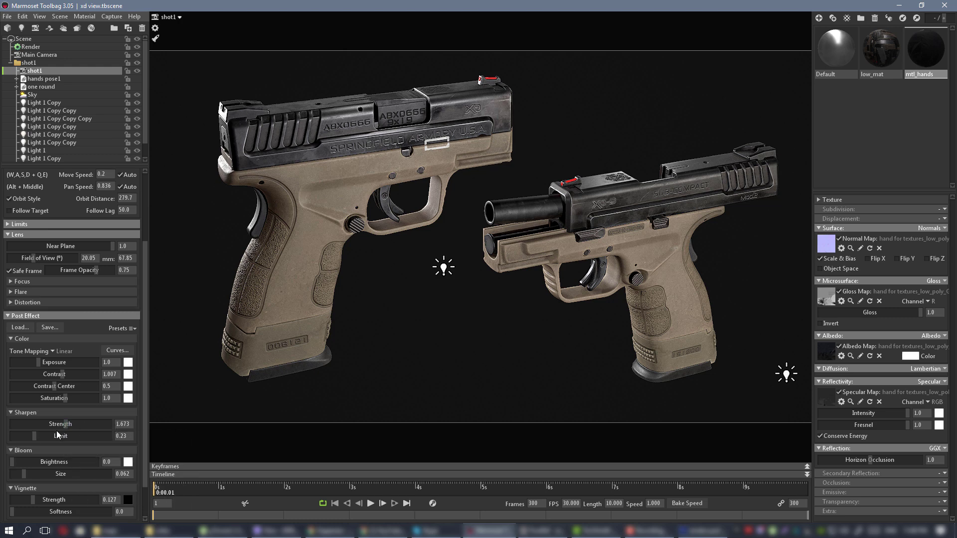
Set the shot1 camera's sharpen strength to 1.0
click(64, 424)
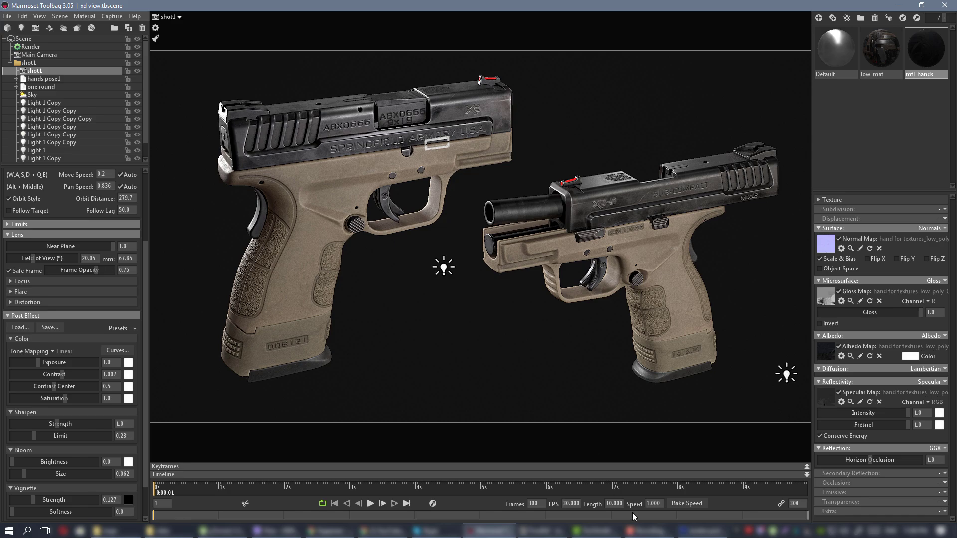
Switch to Photoshop and close screenshot000.png
click(703, 532)
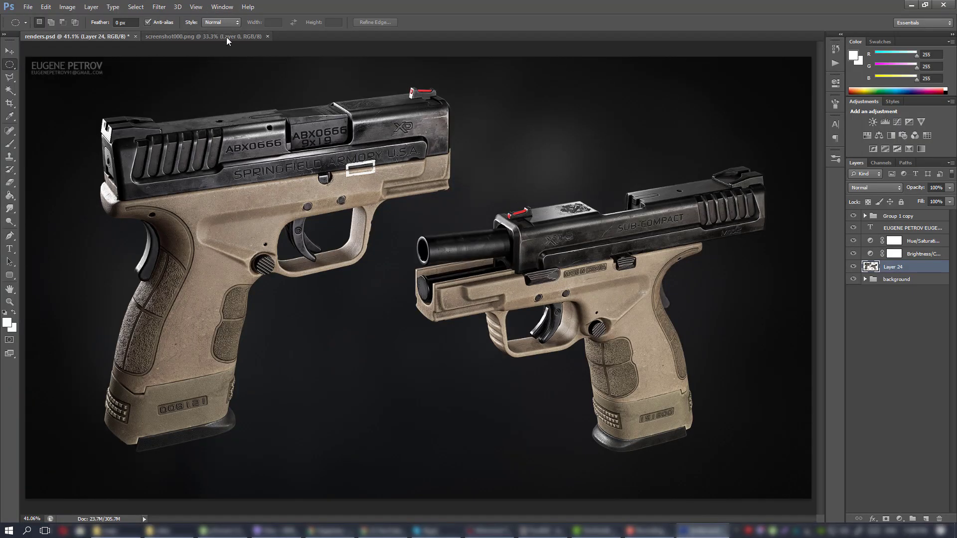
click(226, 36)
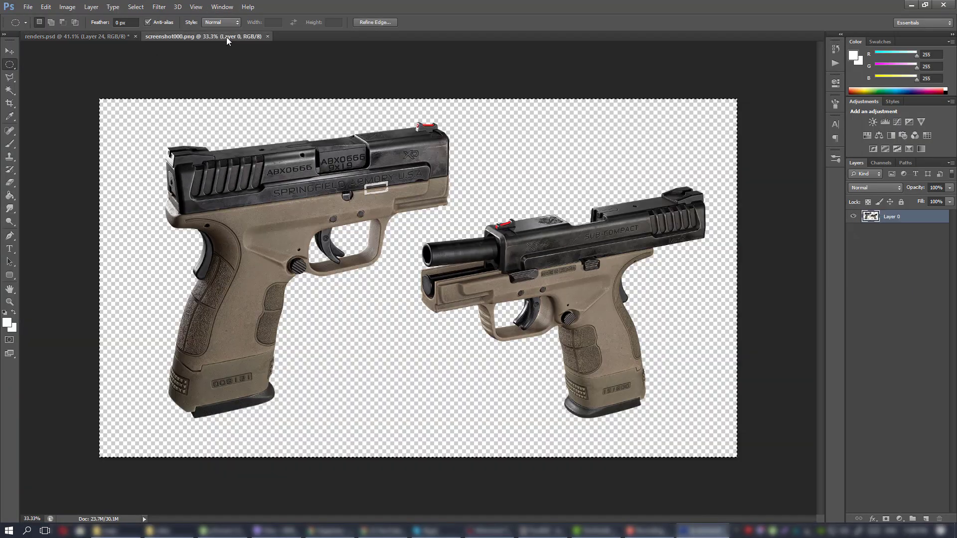
click(267, 37)
Open screenshot001.png and paste its render into renders.psd as a new layer directly above Layer 24
click(28, 7)
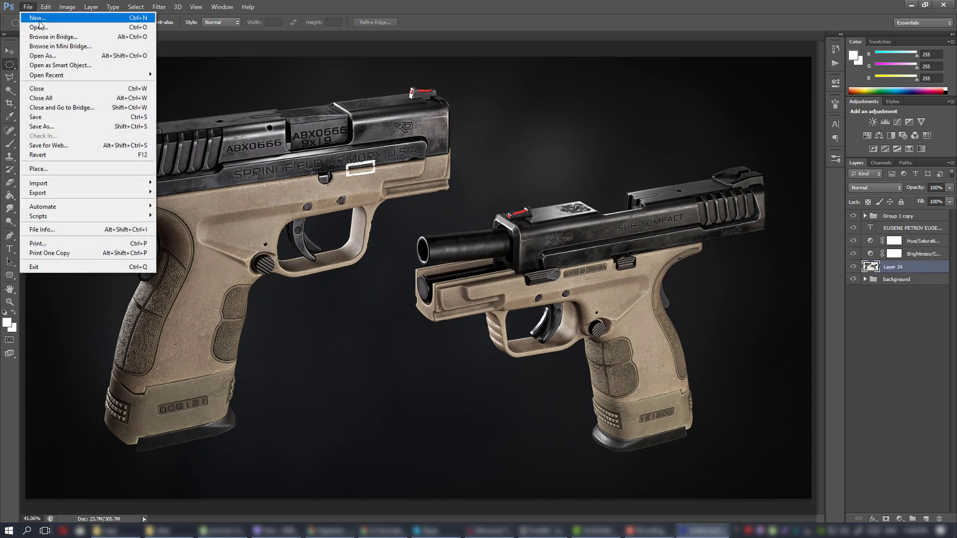
click(40, 28)
double_click(379, 282)
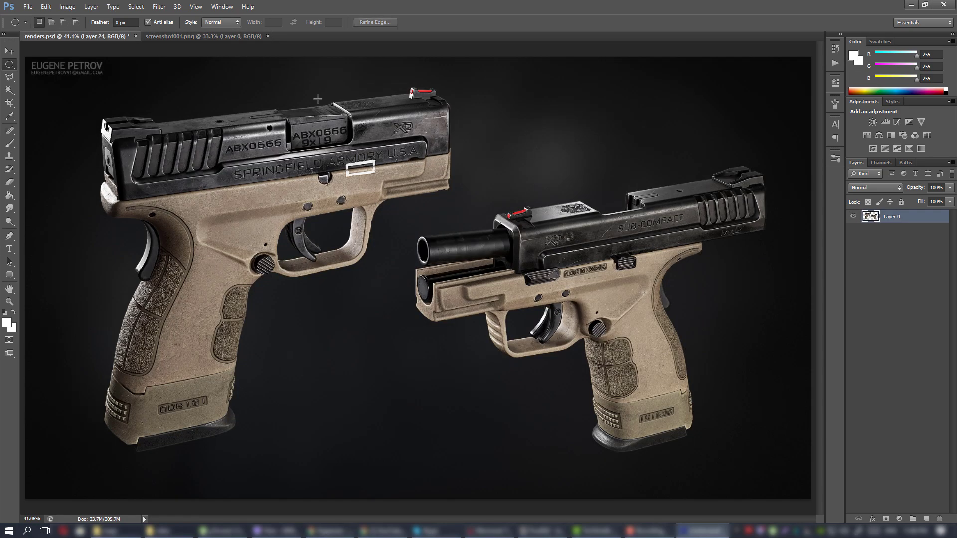
click(75, 37)
key(ctrl+v)
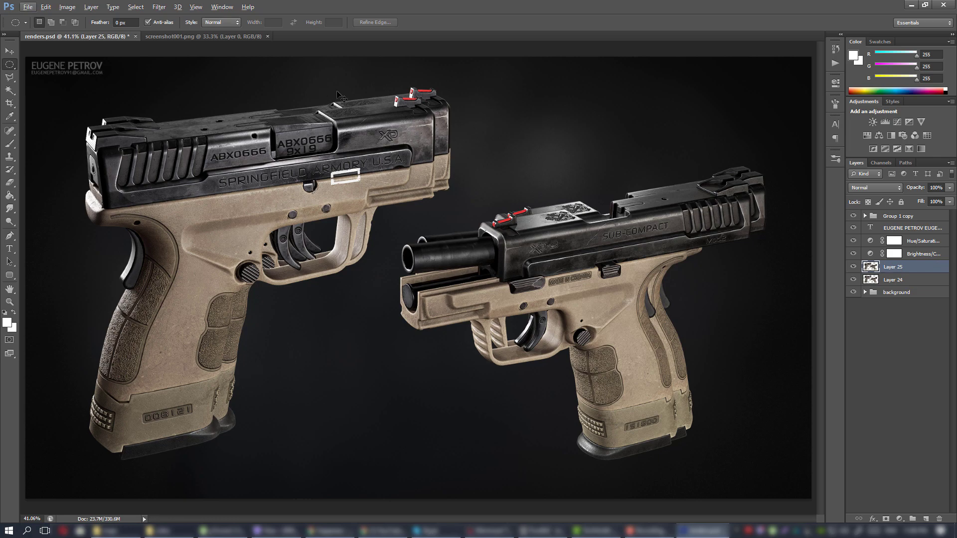
Align the pasted render with Layer 24 using the front sight as reference, and check the overlap by hiding and showing it
alt+scroll(359, 96, up, 5)
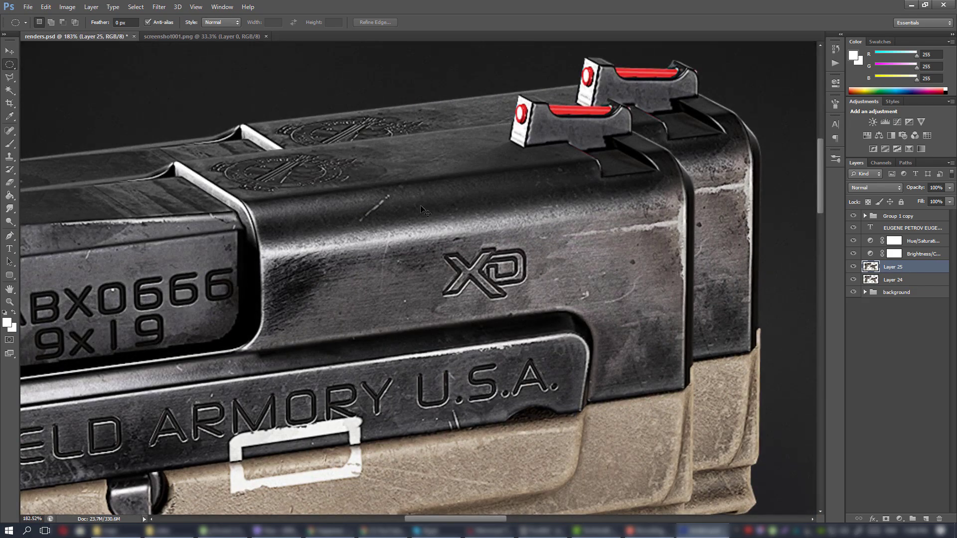
alt+scroll(459, 193, up, 5)
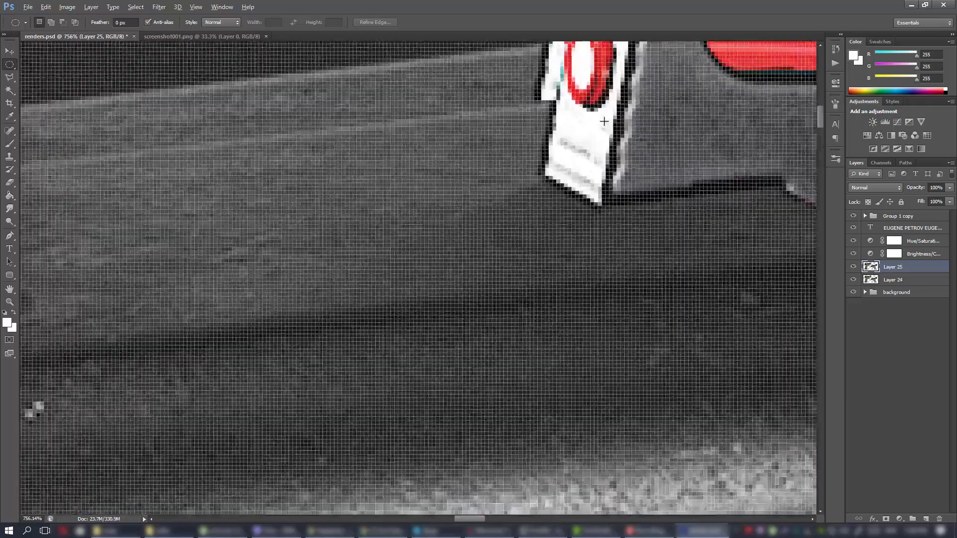
drag(604, 121, 500, 337)
alt+scroll(539, 214, up, 4)
ctrl+drag(534, 297, 525, 213)
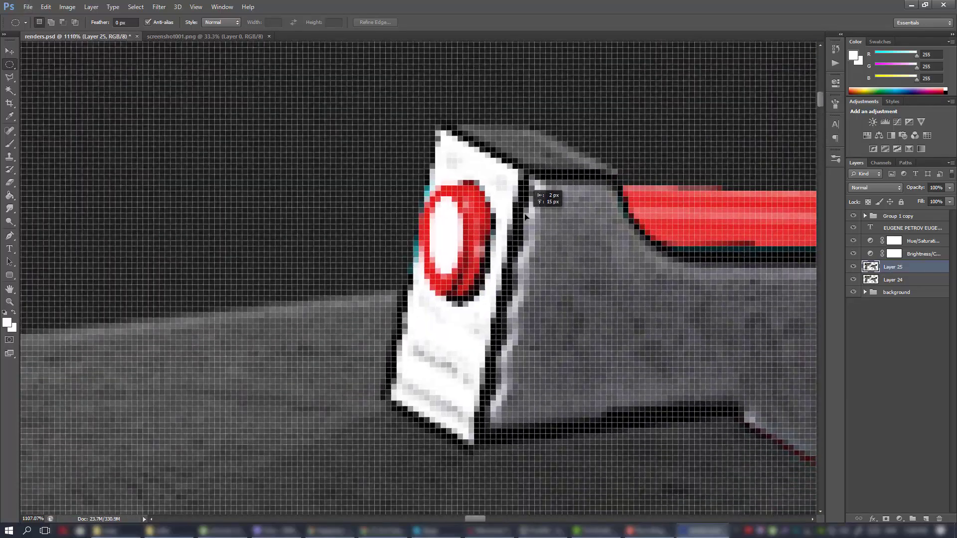
click(853, 268)
click(853, 267)
click(854, 267)
click(854, 267)
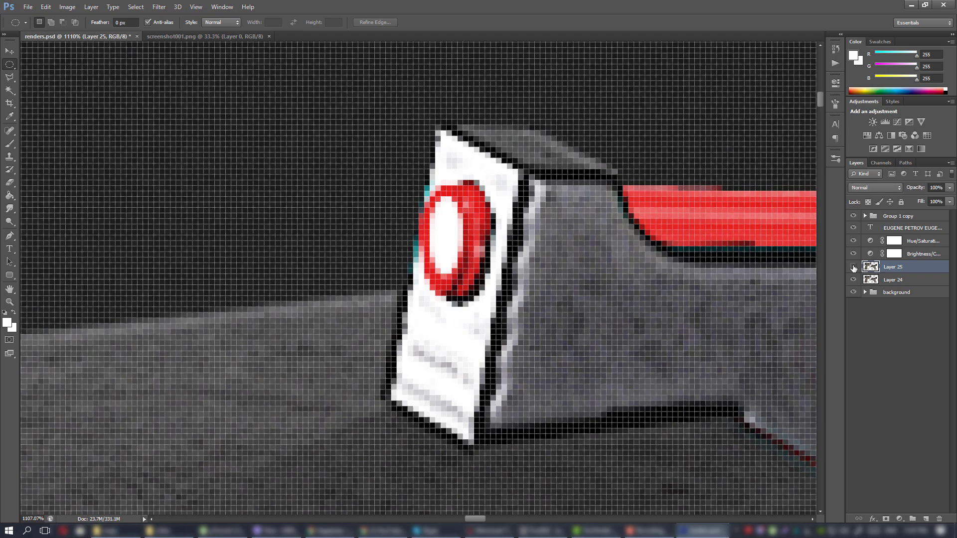
Compare the two renders across the whole composition by hiding and showing Layer 25
alt+scroll(424, 316, down, 10)
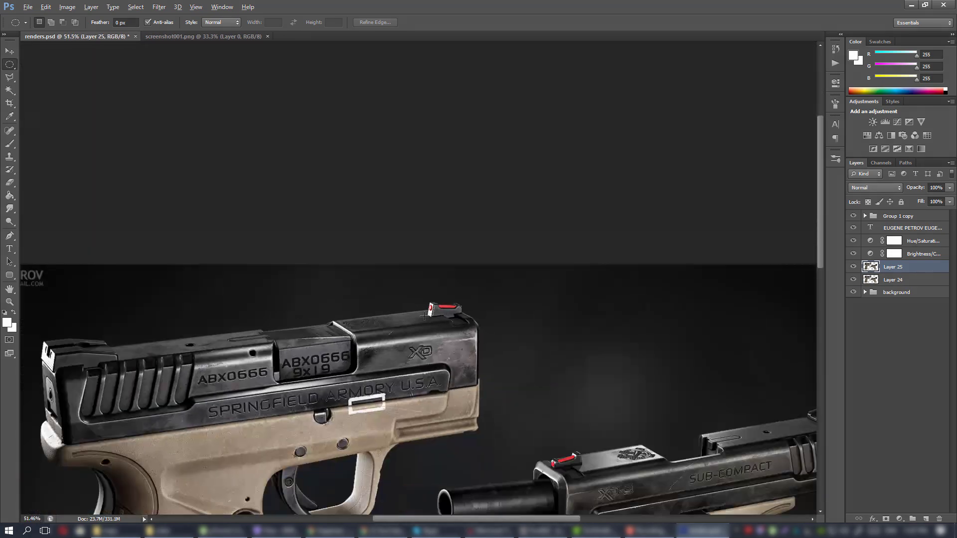
alt+scroll(424, 316, down, 3)
alt+scroll(417, 292, up, 5)
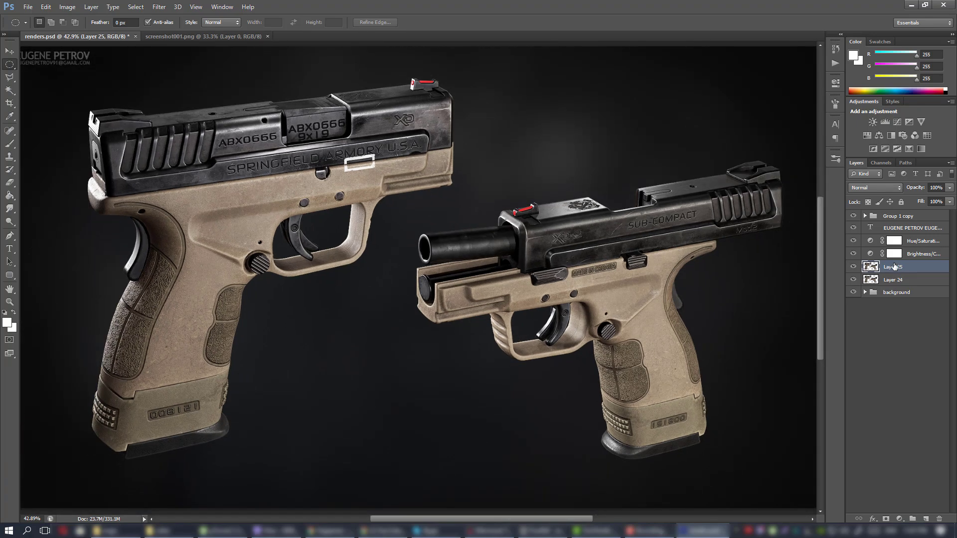
alt+scroll(348, 178, up, 4)
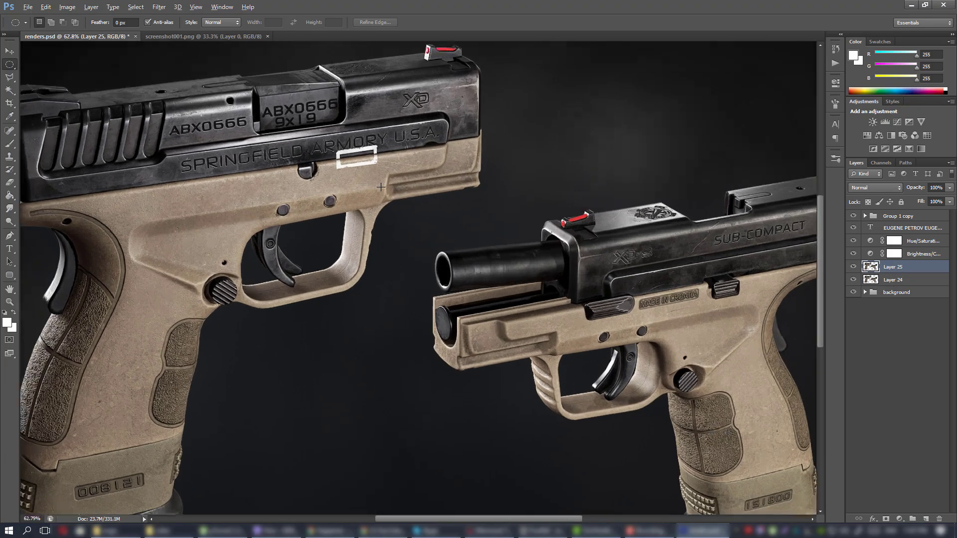
alt+scroll(344, 185, down, 3)
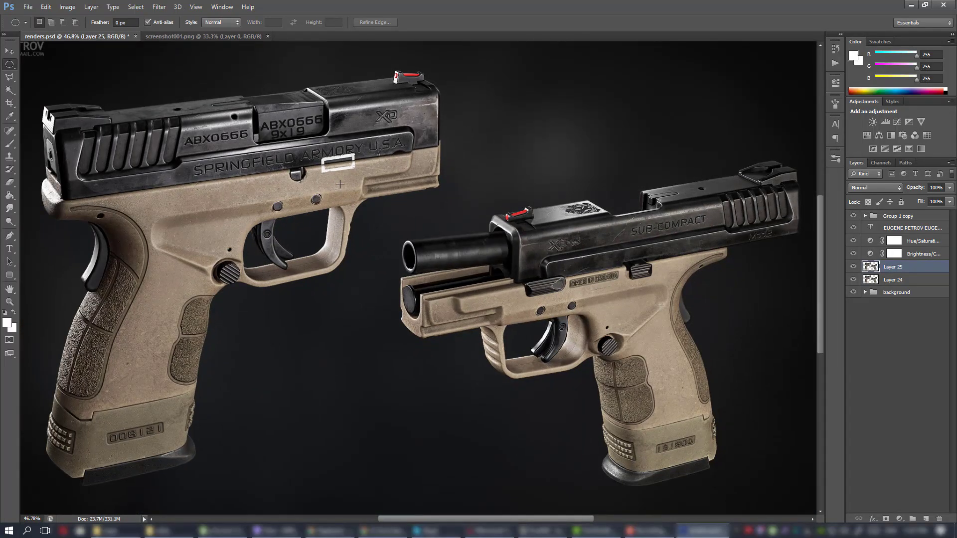
alt+scroll(339, 184, down, 1)
click(853, 267)
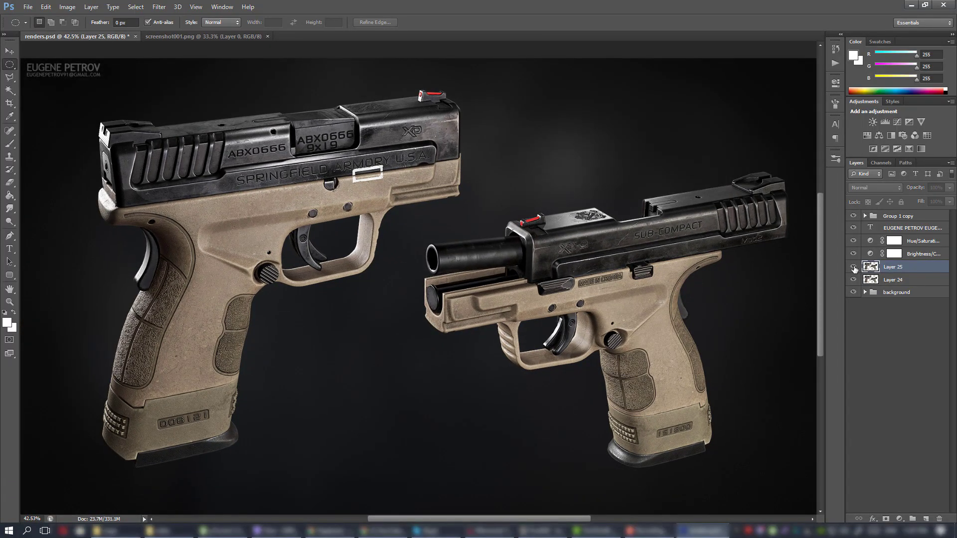
click(854, 267)
click(854, 268)
click(854, 268)
Compare the sharpness of the first pistol's slide lettering and frame up close with Layer 25 hidden and shown
alt+scroll(214, 152, up, 5)
alt+scroll(351, 163, down, 2)
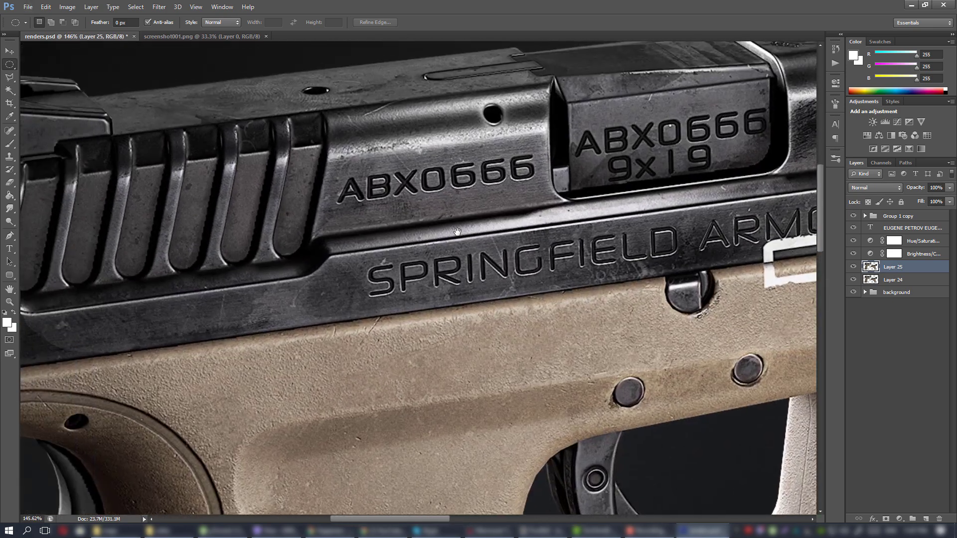
click(853, 268)
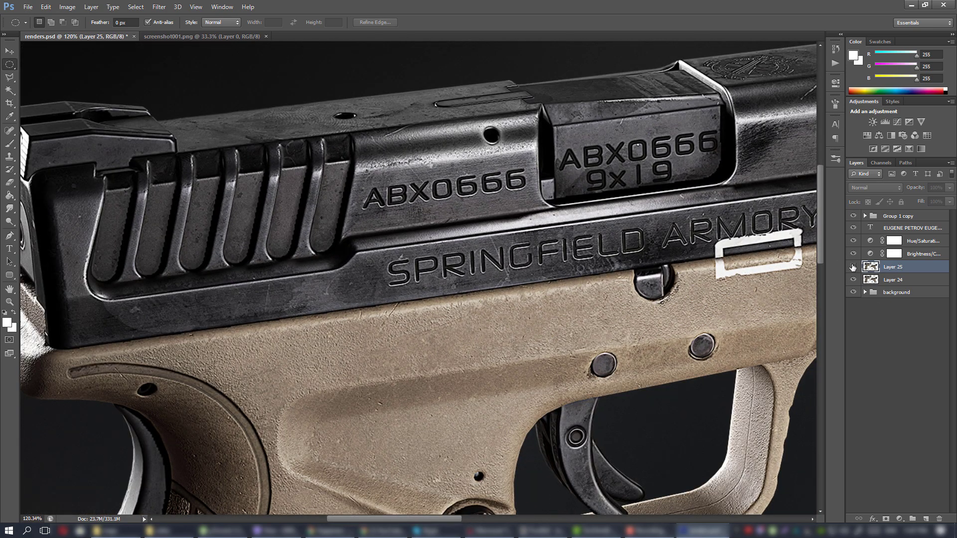
click(853, 268)
click(853, 268)
click(852, 268)
click(853, 268)
click(853, 268)
click(853, 268)
alt+scroll(703, 196, down, 2)
click(853, 268)
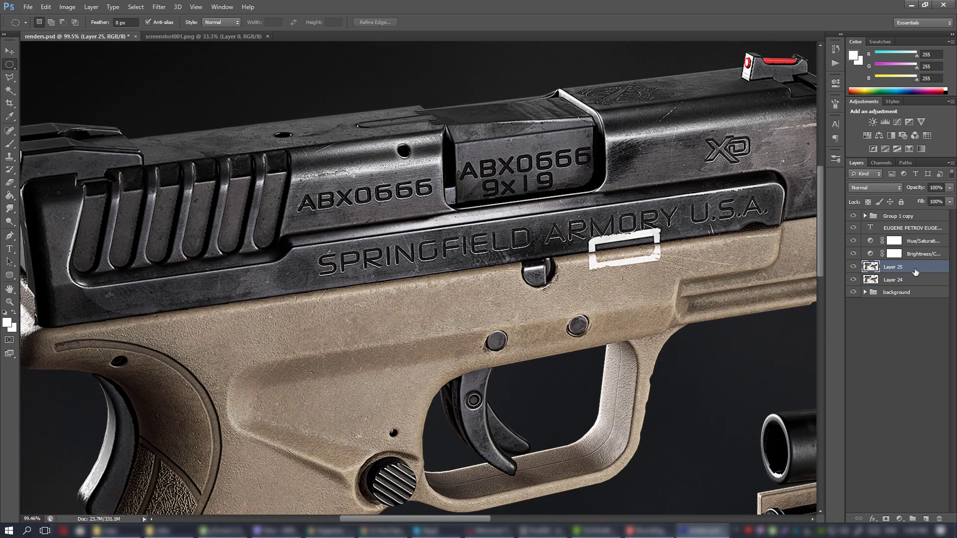
Set Layer 25's opacity to 50% and compare the slide lettering and frame texture with the layer hidden and shown
click(936, 187)
text(50)
key(Return)
click(853, 268)
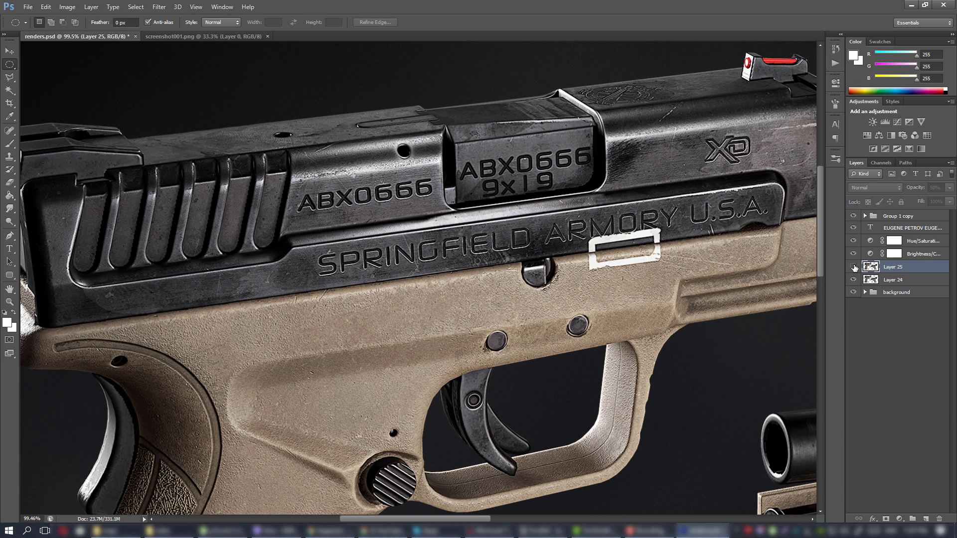
click(853, 267)
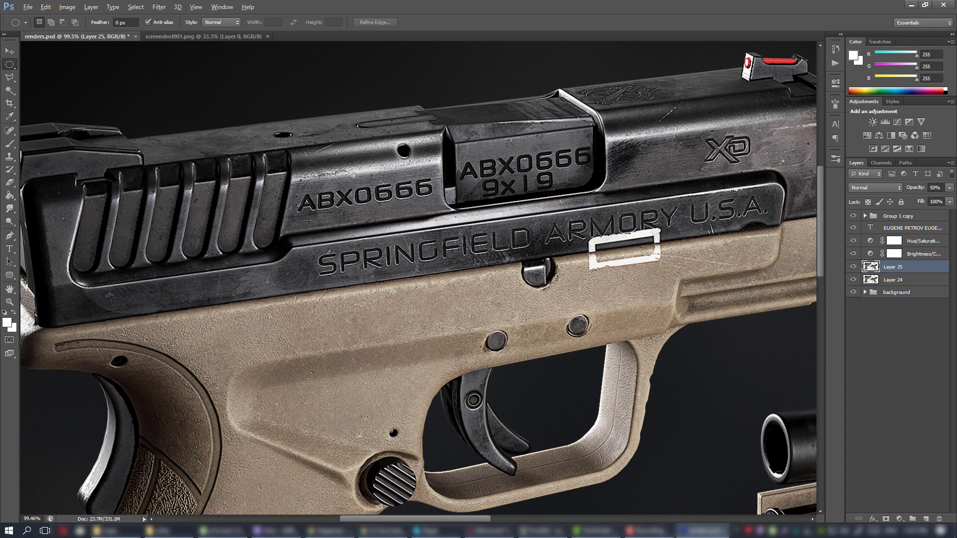
alt+scroll(331, 222, up, 6)
alt+scroll(338, 223, down, 8)
alt+scroll(344, 227, up, 4)
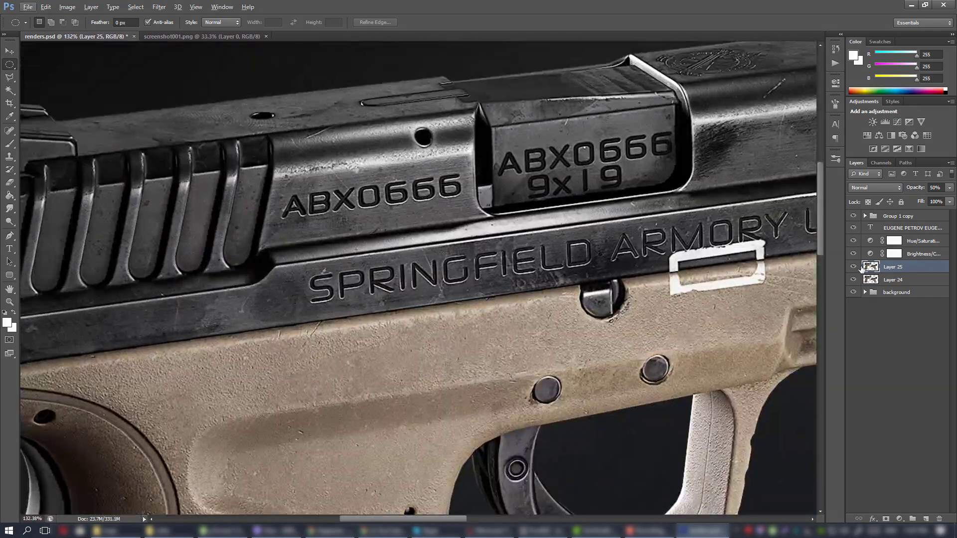
click(854, 268)
click(853, 268)
Add a layer mask to Layer 25
alt+scroll(430, 354, down, 4)
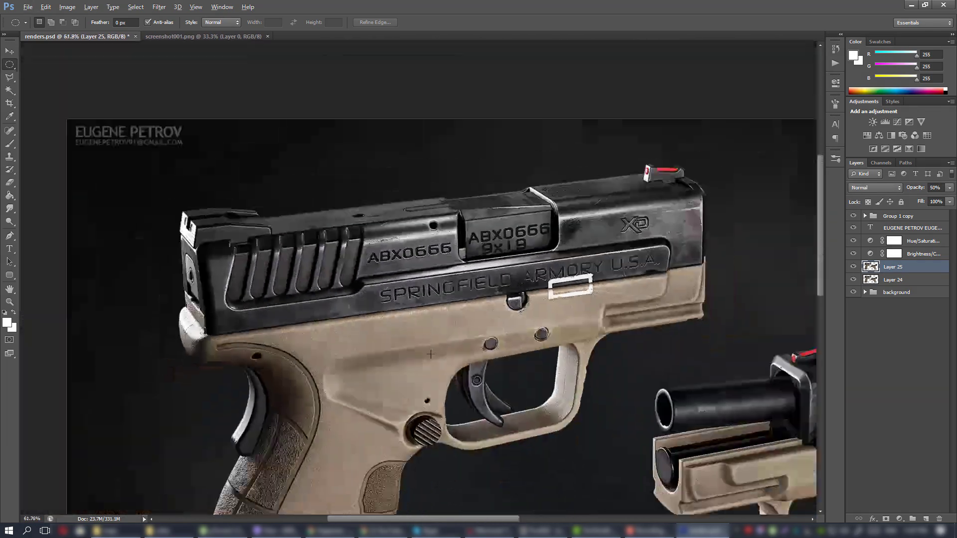
alt+scroll(430, 354, up, 4)
scroll(433, 349, down, 3)
alt+scroll(434, 349, down, 4)
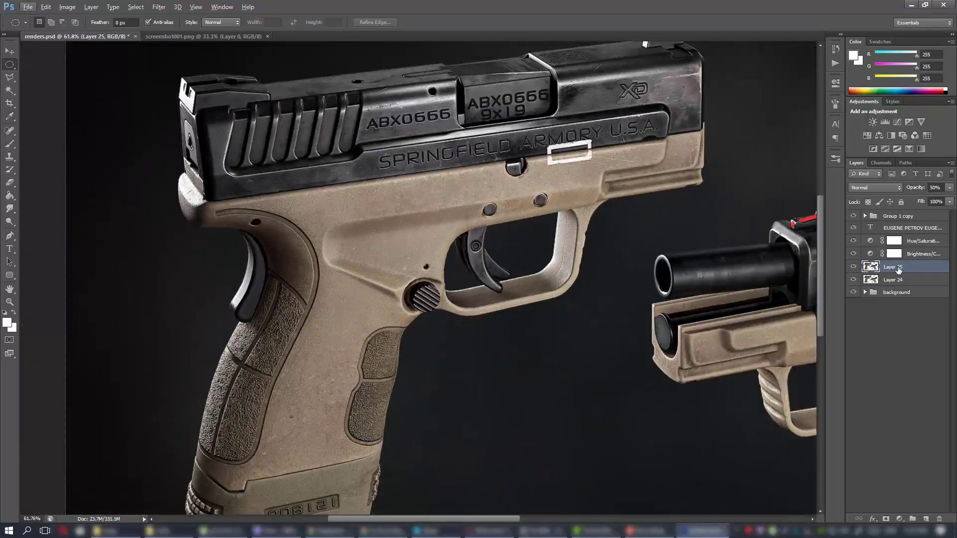
click(886, 519)
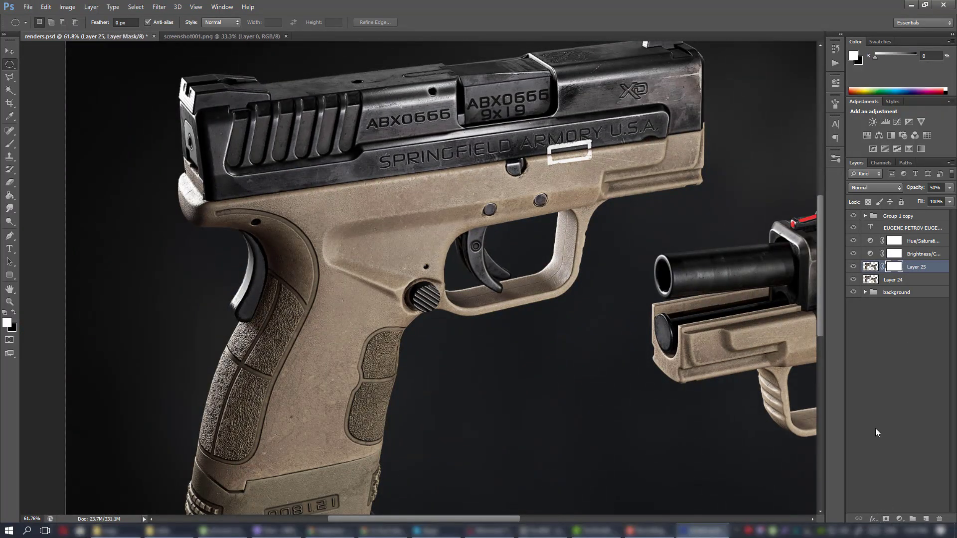
Examine the blended render on the first pistol's grip, frame and trigger guard, and on the second pistol's barrel and front frame
alt+scroll(432, 298, down, 1)
alt+scroll(433, 298, up, 1)
drag(413, 325, 441, 286)
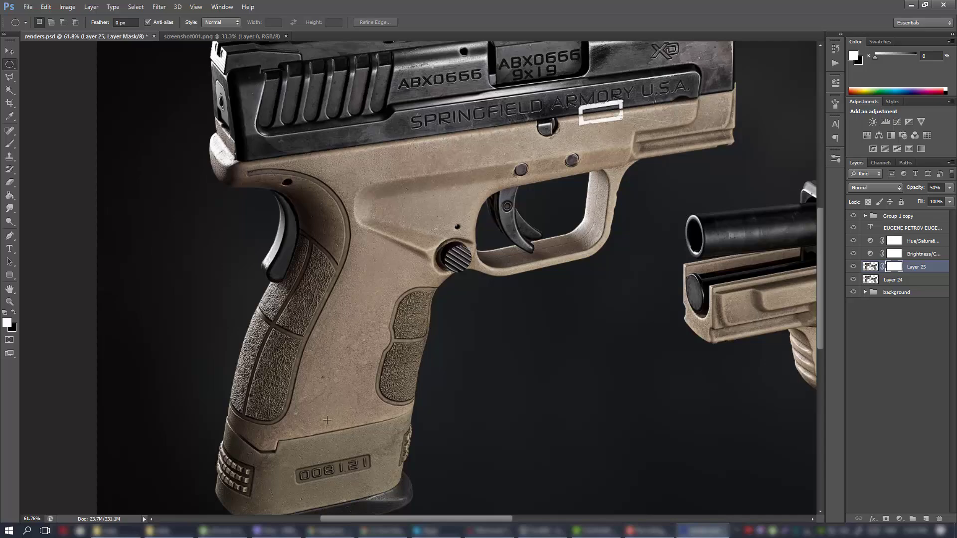
drag(181, 277, 104, 282)
drag(355, 383, 655, 428)
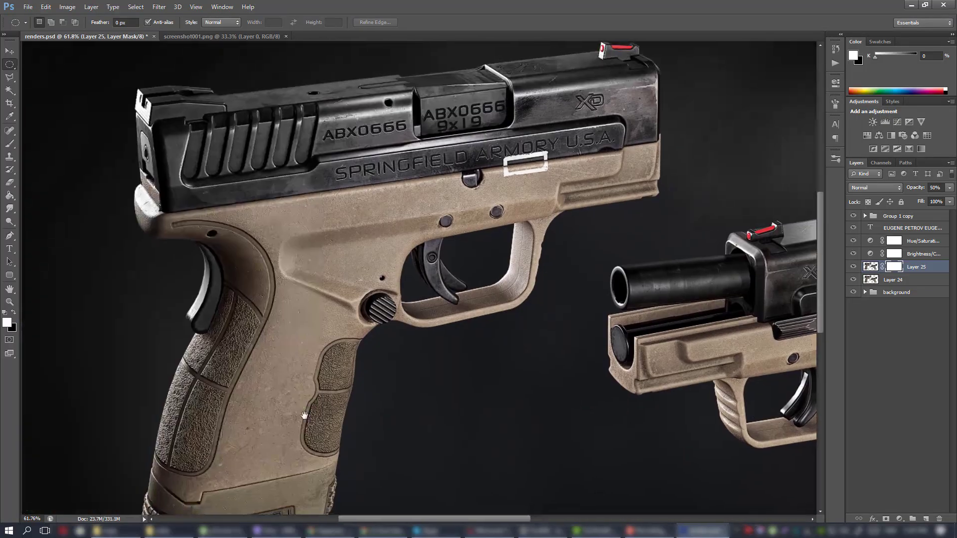
alt+scroll(304, 416, up, 5)
alt+scroll(328, 401, down, 5)
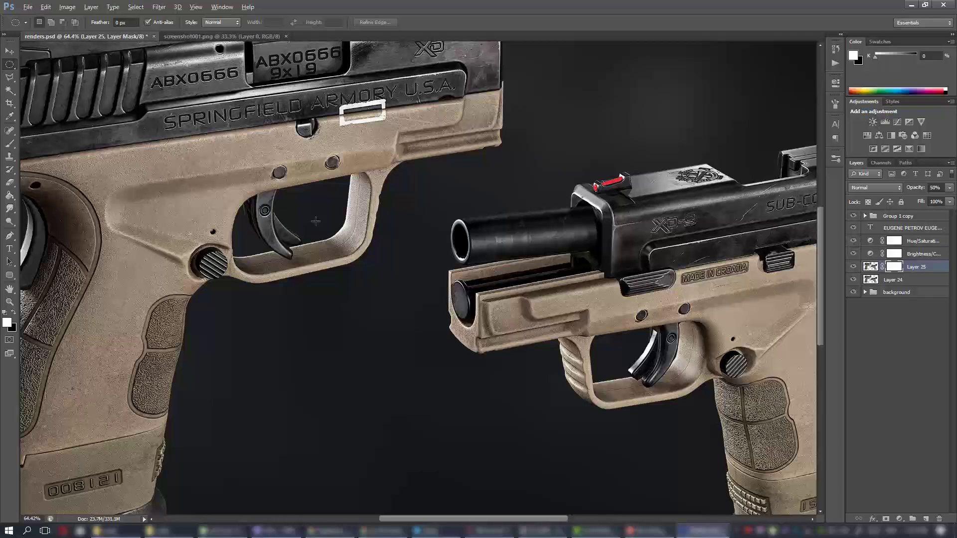
alt+scroll(316, 222, up, 3)
drag(450, 318, 584, 448)
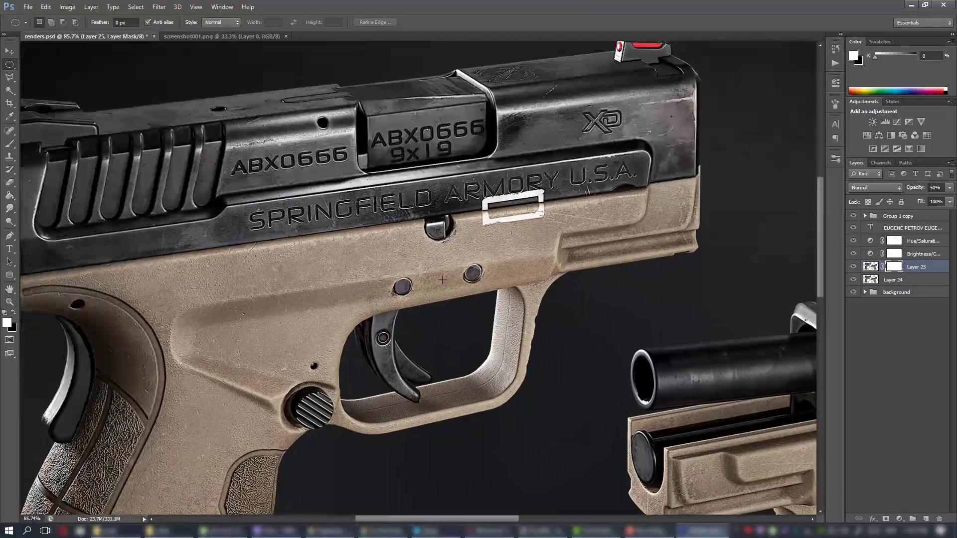
alt+scroll(438, 269, up, 5)
alt+scroll(439, 270, down, 6)
Inspect the first pistol's slide, sights and upper frame in the blended render at several magnifications
drag(438, 270, 32, 105)
drag(670, 347, 608, 363)
drag(324, 199, 618, 343)
drag(329, 271, 621, 339)
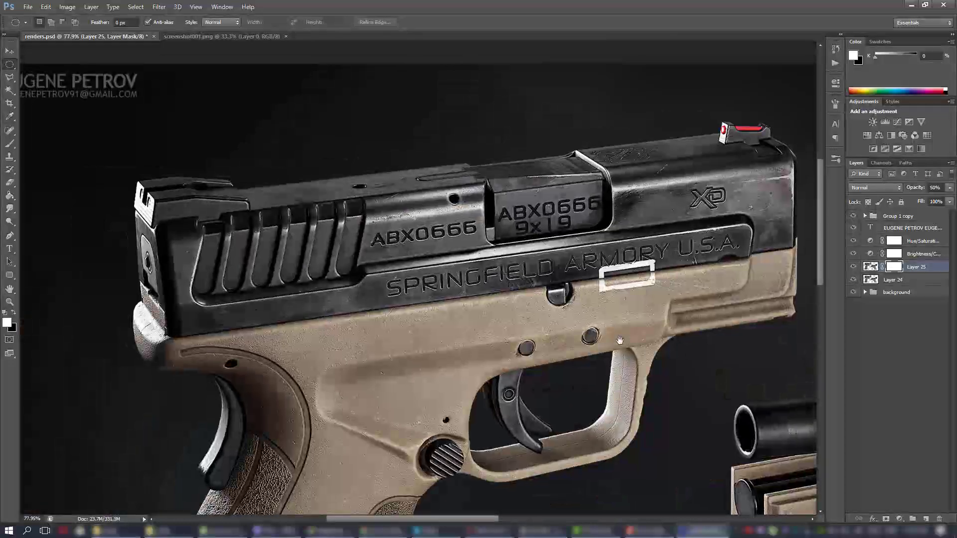
drag(557, 378, 493, 378)
alt+scroll(492, 374, down, 3)
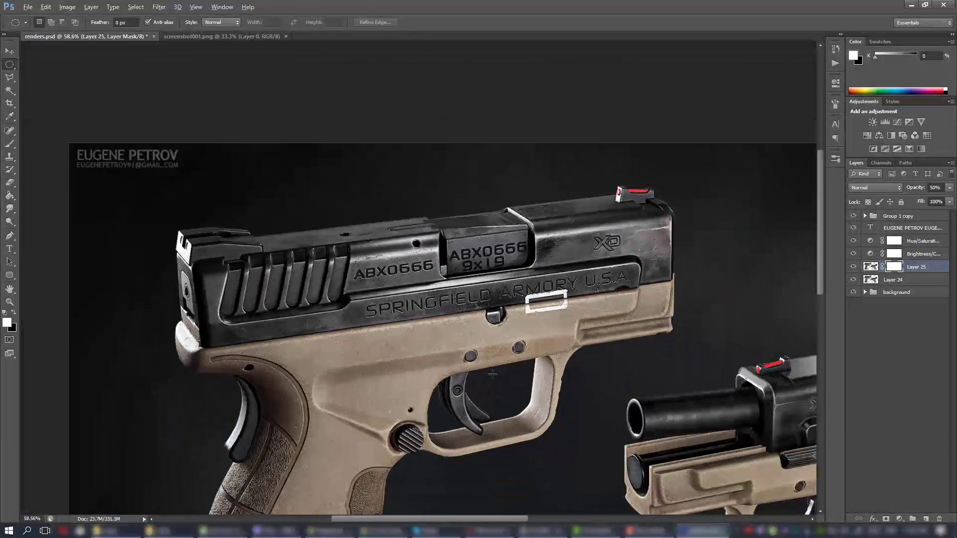
alt+scroll(492, 375, up, 3)
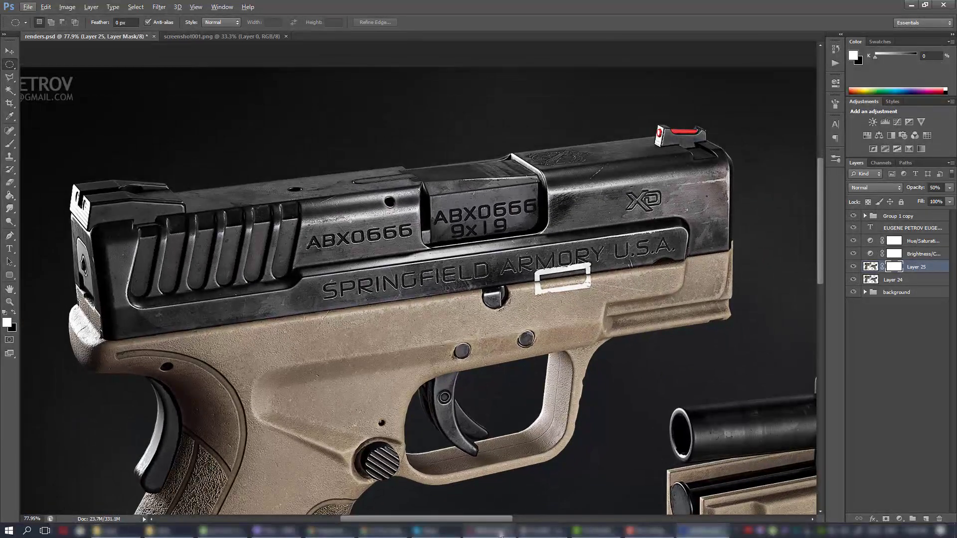
Switch to Marmoset Toolbag, lock the shot1 camera and clear the selection, and return to Photoshop
click(491, 530)
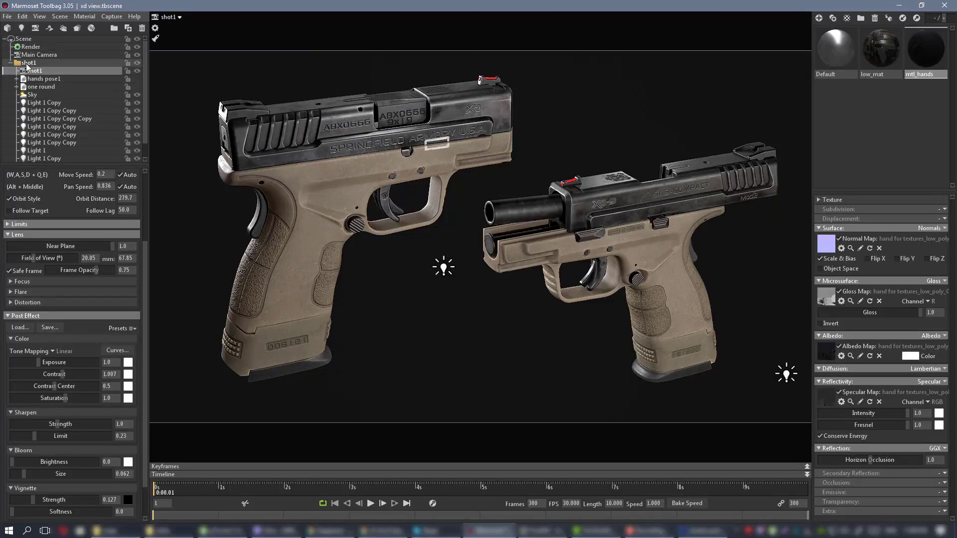
click(128, 70)
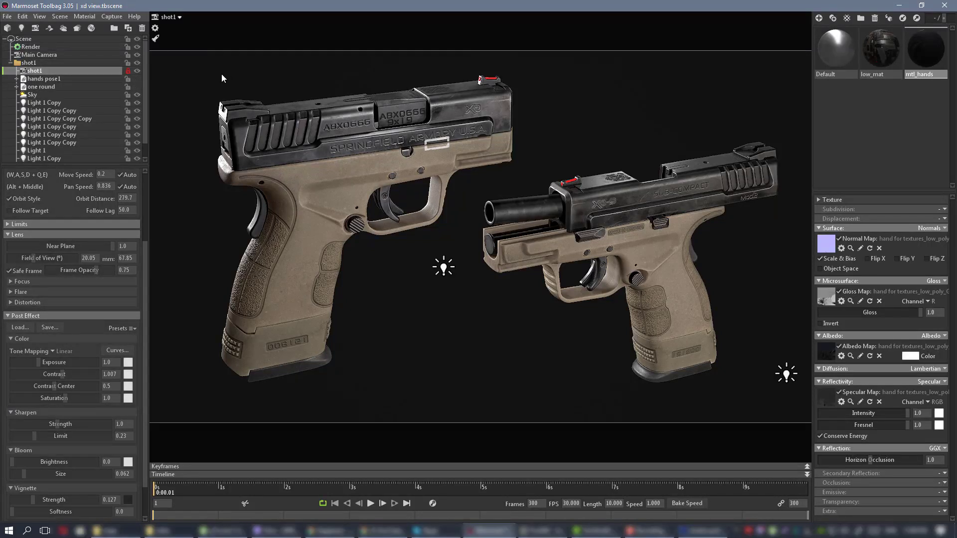
click(631, 103)
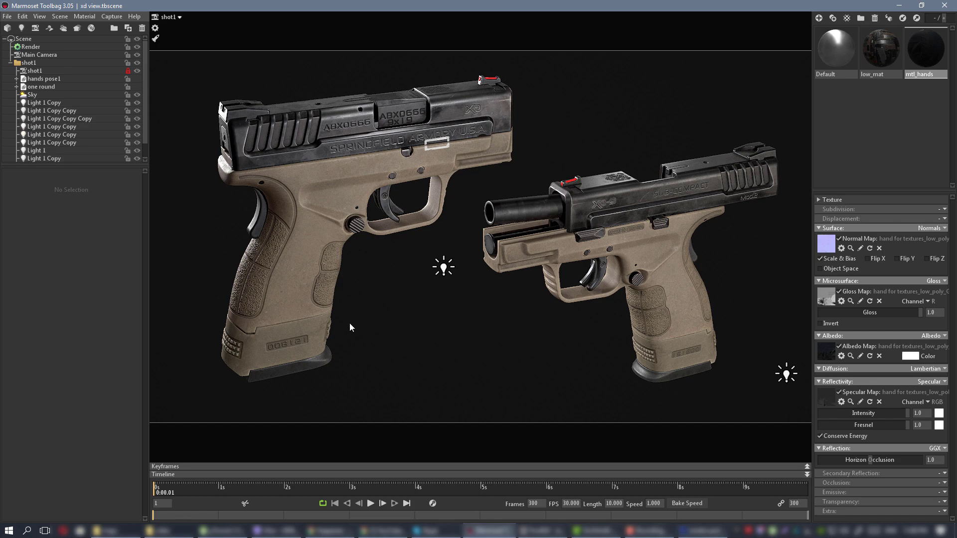
click(715, 531)
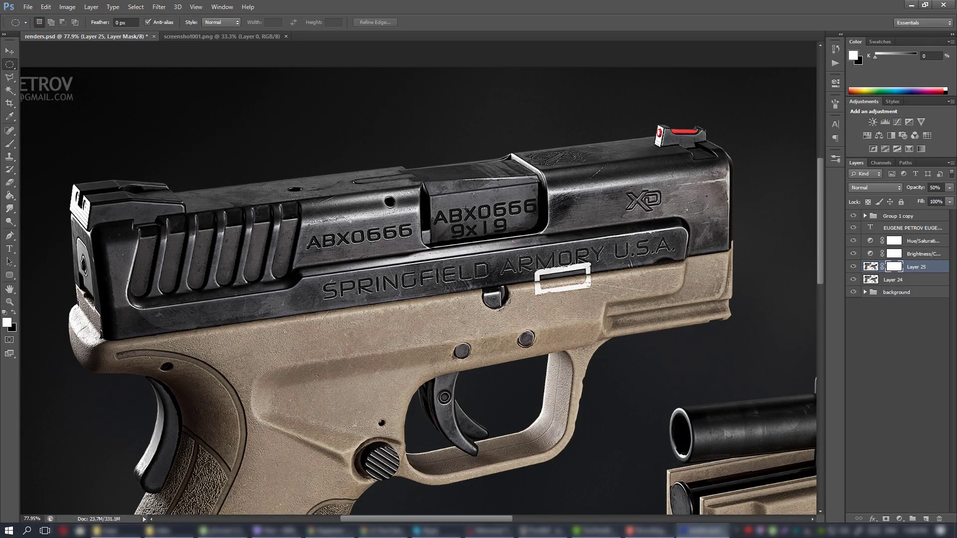
Examine the first pistol's slide and the second pistol's Made in Croatia engraving, controls, trigger and grip at several magnifications
alt+scroll(466, 208, down, 5)
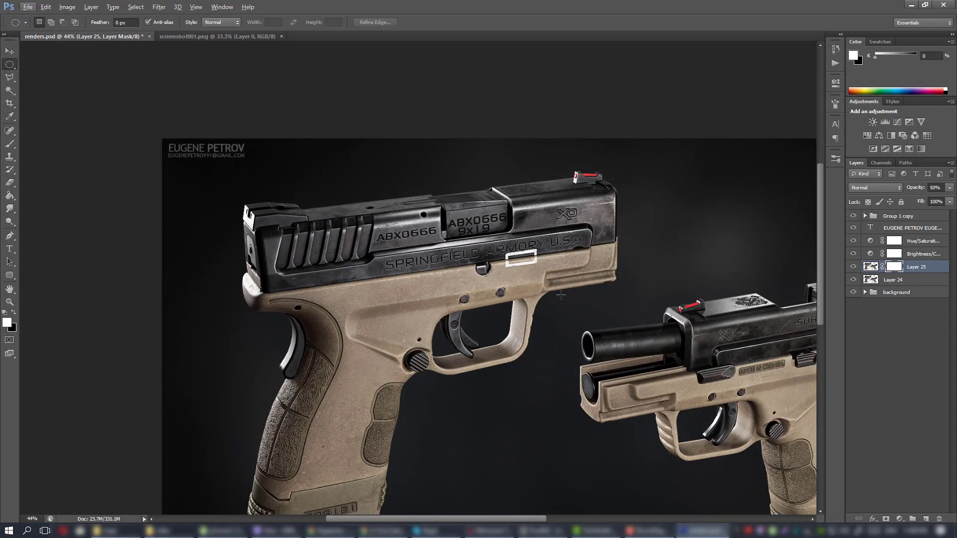
alt+scroll(535, 298, up, 7)
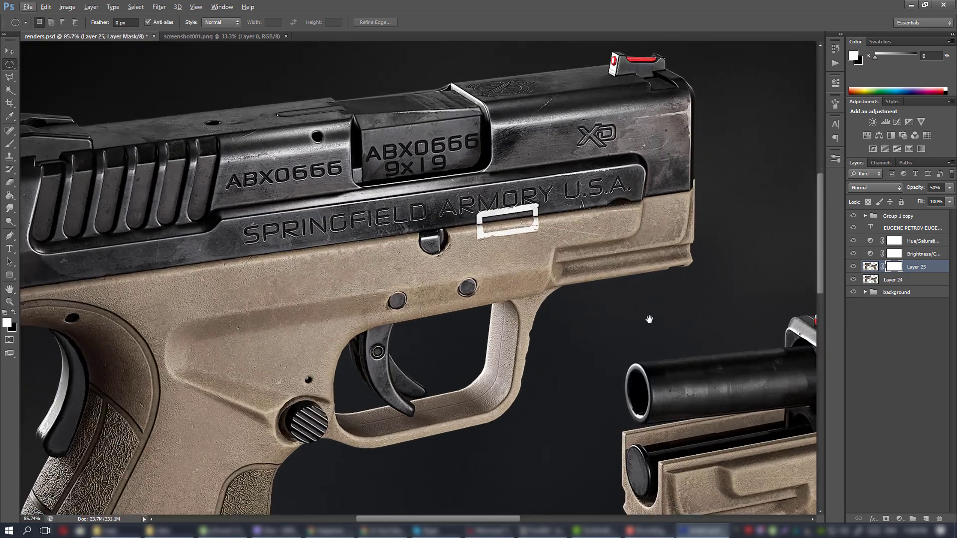
drag(649, 321, 332, 208)
drag(379, 228, 436, 236)
alt+scroll(413, 247, up, 12)
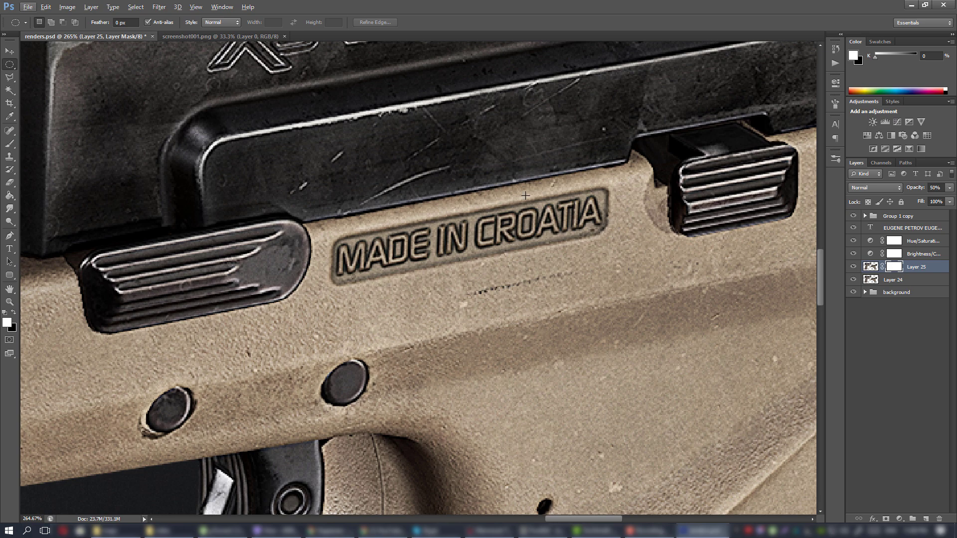
alt+scroll(481, 255, down, 8)
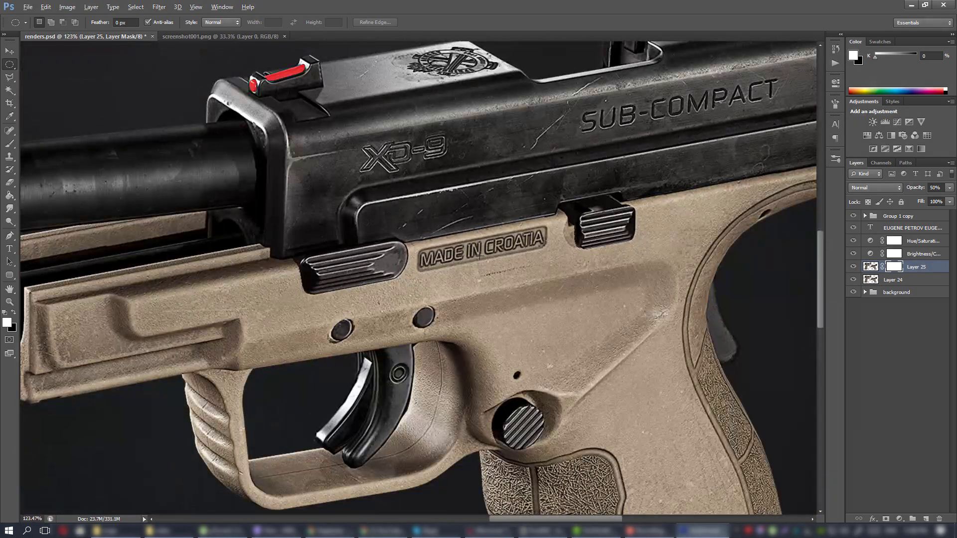
alt+scroll(479, 256, down, 3)
drag(492, 322, 408, 122)
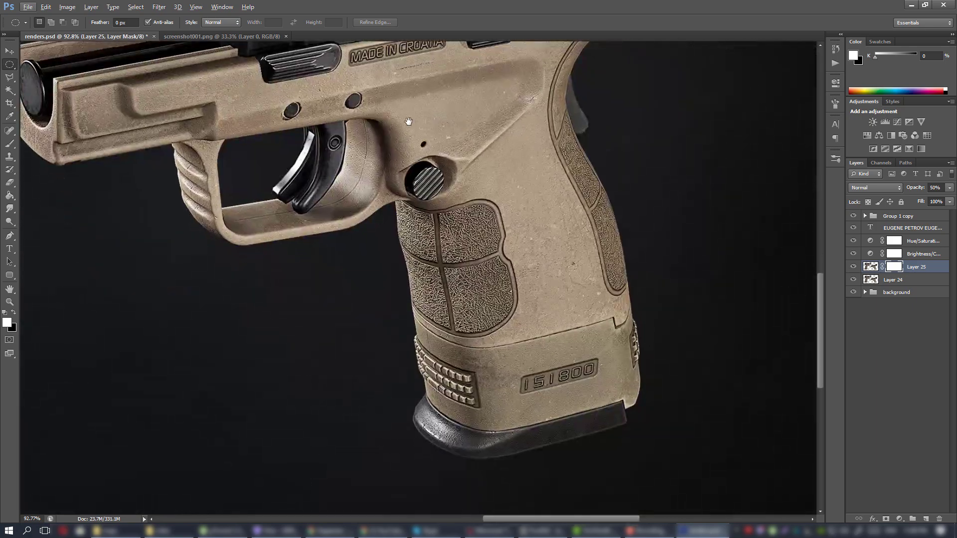
Inspect the textured grip panels, frame surface and magazine base of the first pistol in the blended render
drag(197, 209, 664, 242)
alt+scroll(498, 240, up, 1)
drag(499, 240, 609, 382)
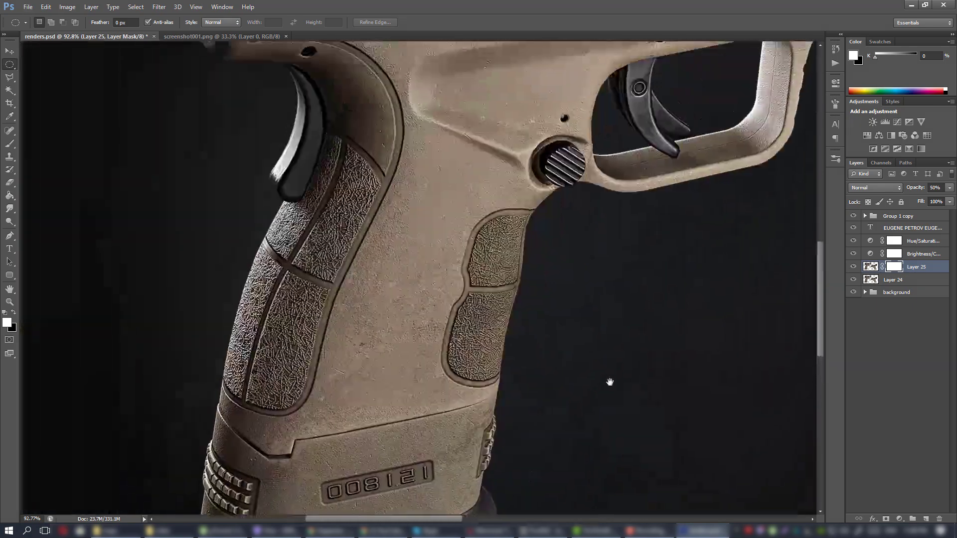
alt+scroll(500, 273, up, 10)
alt+scroll(500, 273, down, 5)
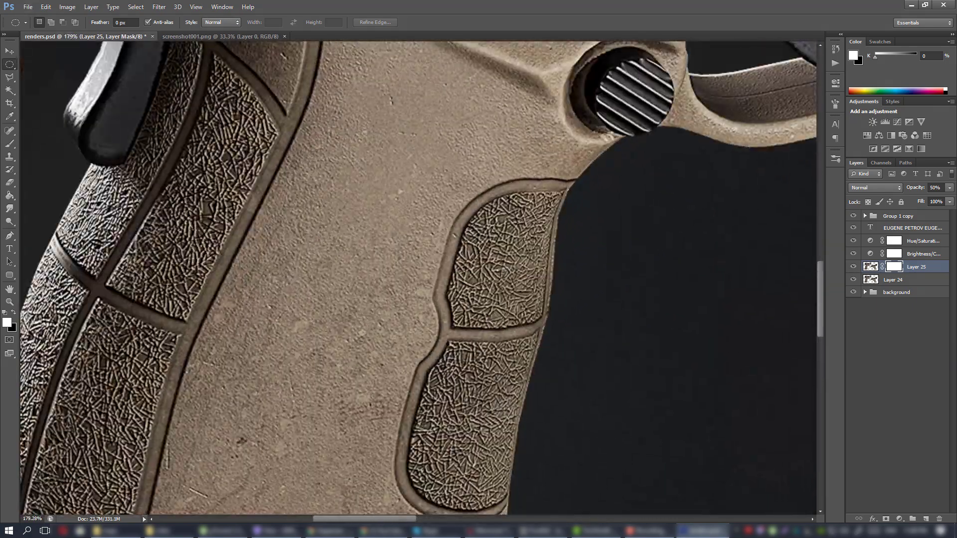
alt+scroll(502, 242, up, 3)
alt+scroll(502, 241, down, 2)
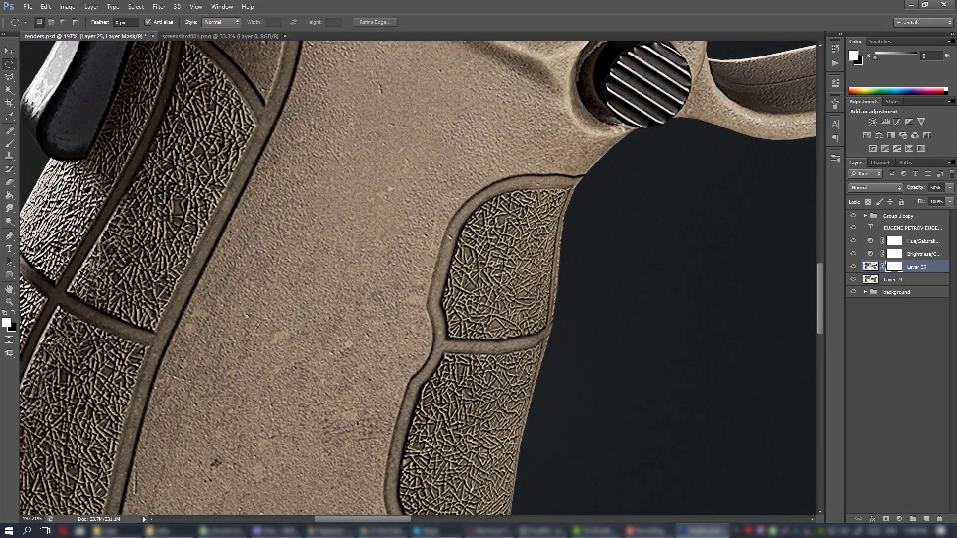
alt+scroll(482, 265, up, 2)
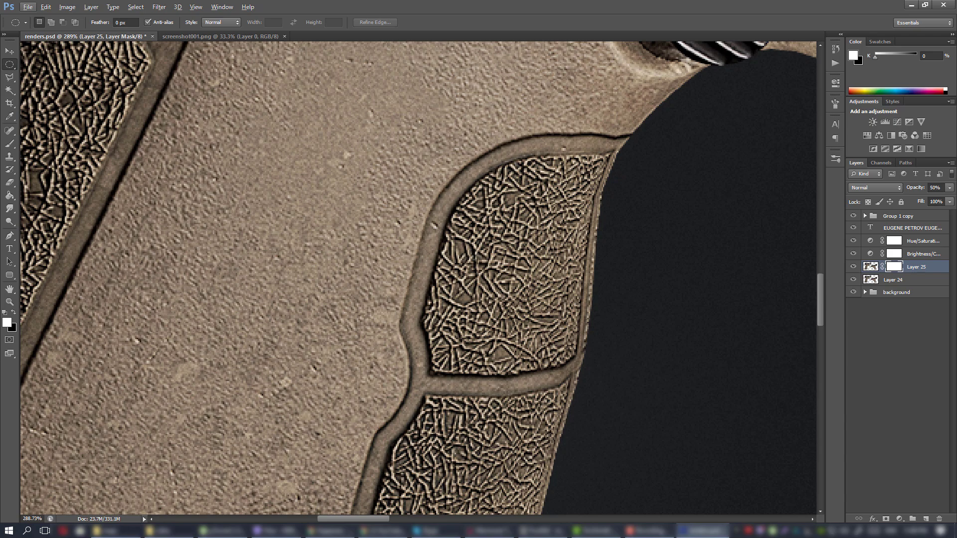
alt+scroll(480, 253, down, 9)
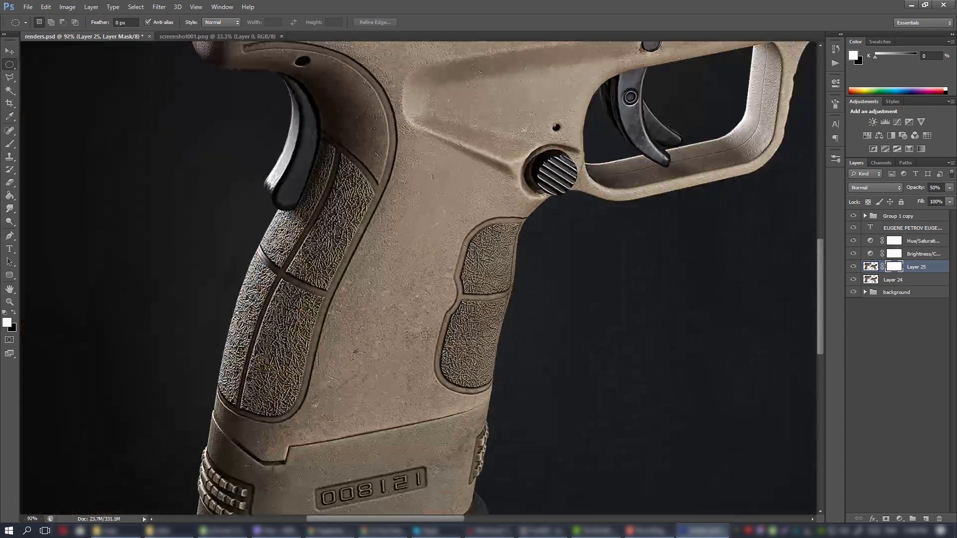
alt+scroll(480, 253, up, 2)
alt+scroll(485, 203, down, 3)
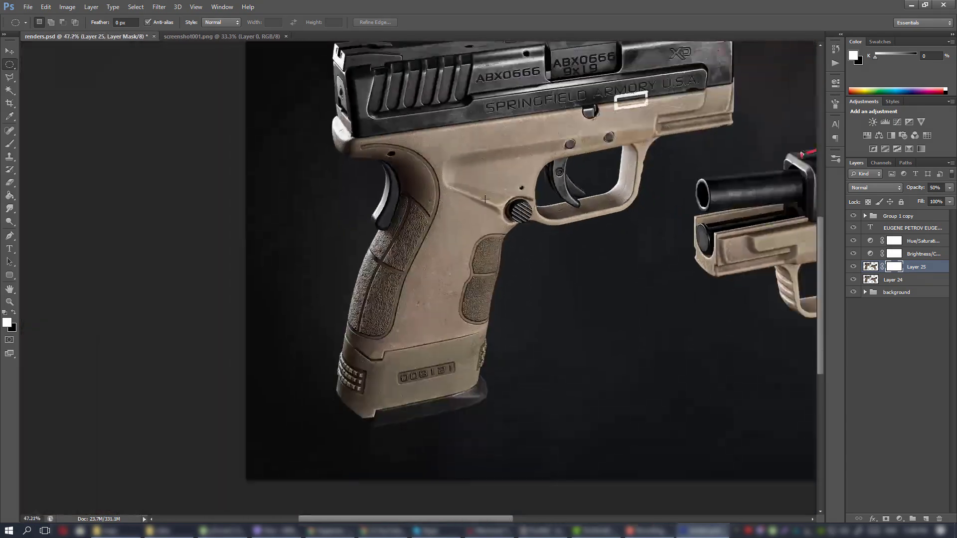
alt+scroll(485, 203, up, 4)
alt+scroll(485, 204, down, 2)
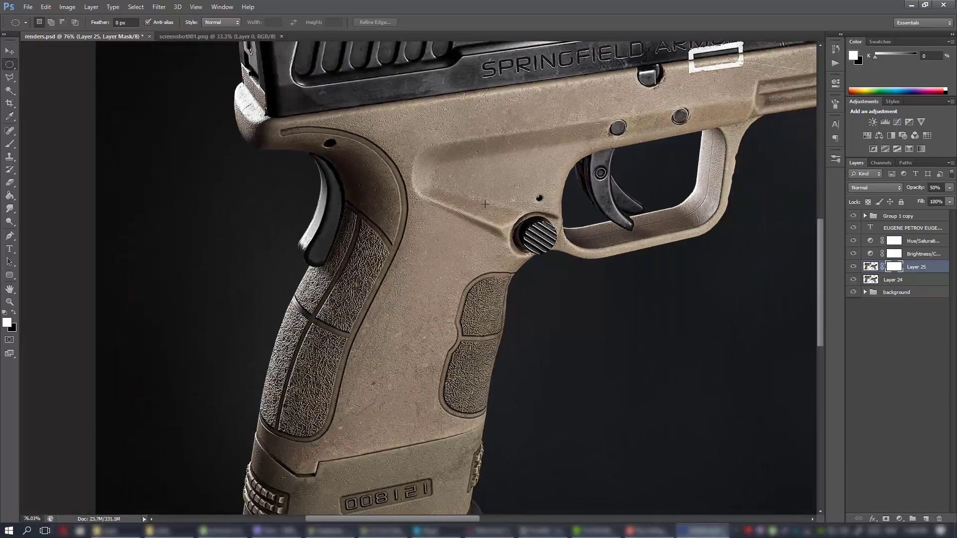
alt+scroll(485, 204, up, 2)
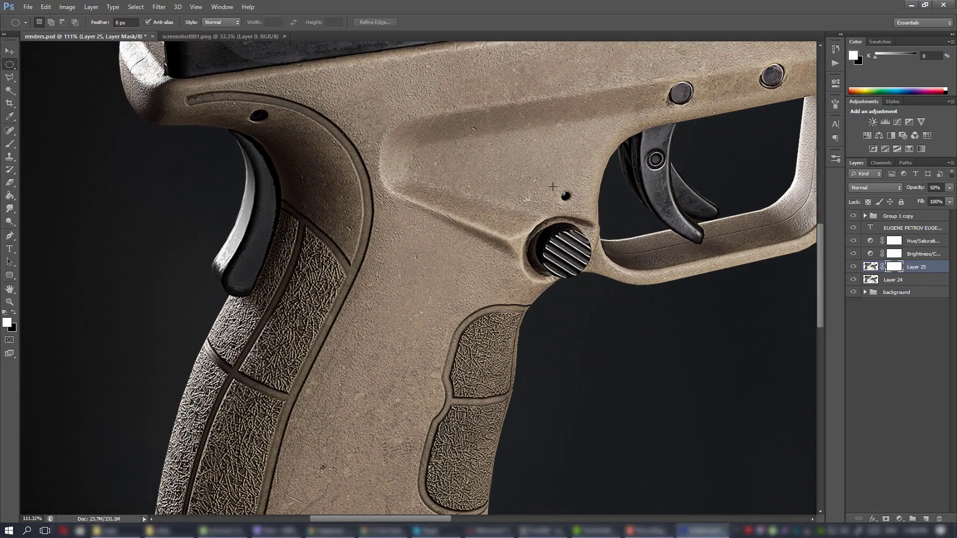
alt+scroll(553, 186, down, 5)
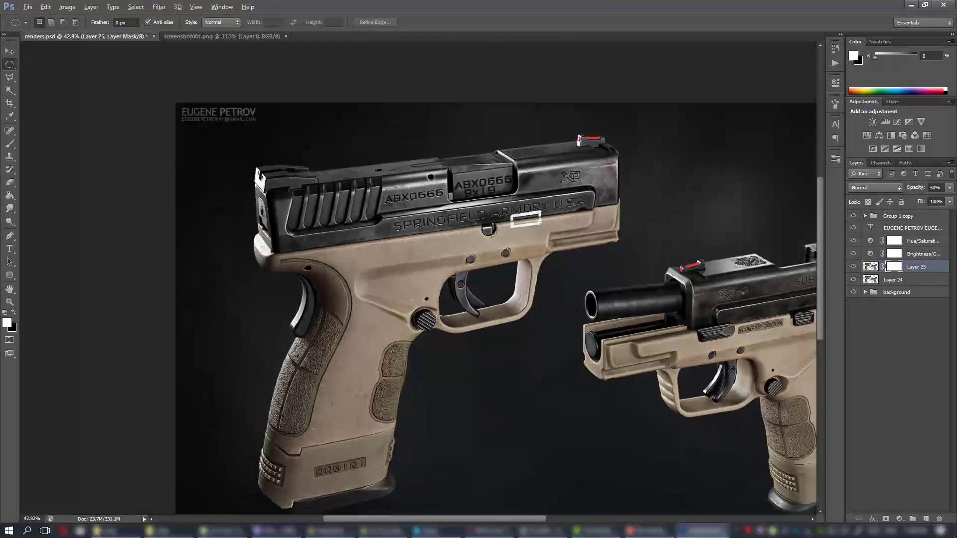
Compare the sharpness of both pistols' slides, frames and grips, close up and across the full composition
alt+scroll(455, 276, up, 3)
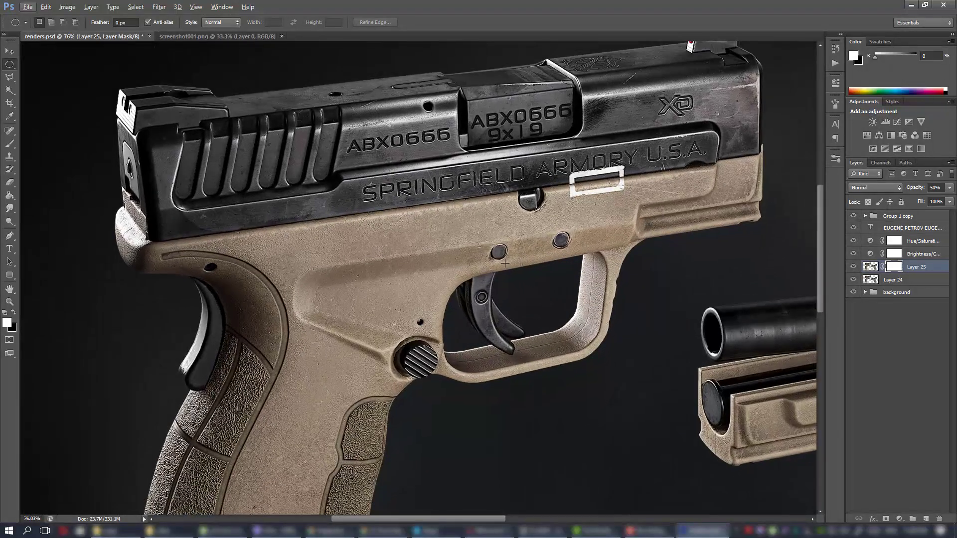
drag(544, 269, 329, 247)
alt+scroll(330, 248, down, 6)
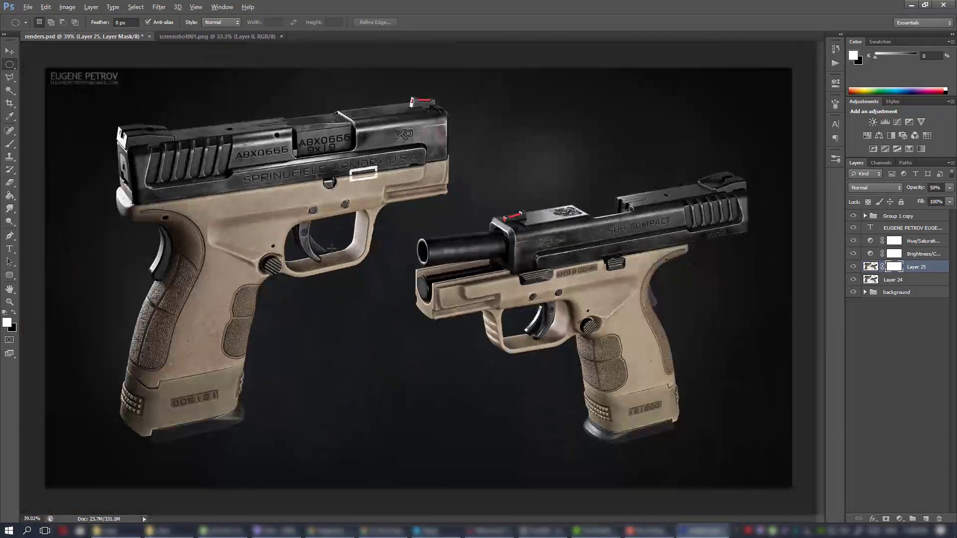
alt+scroll(330, 247, up, 3)
alt+scroll(322, 171, down, 2)
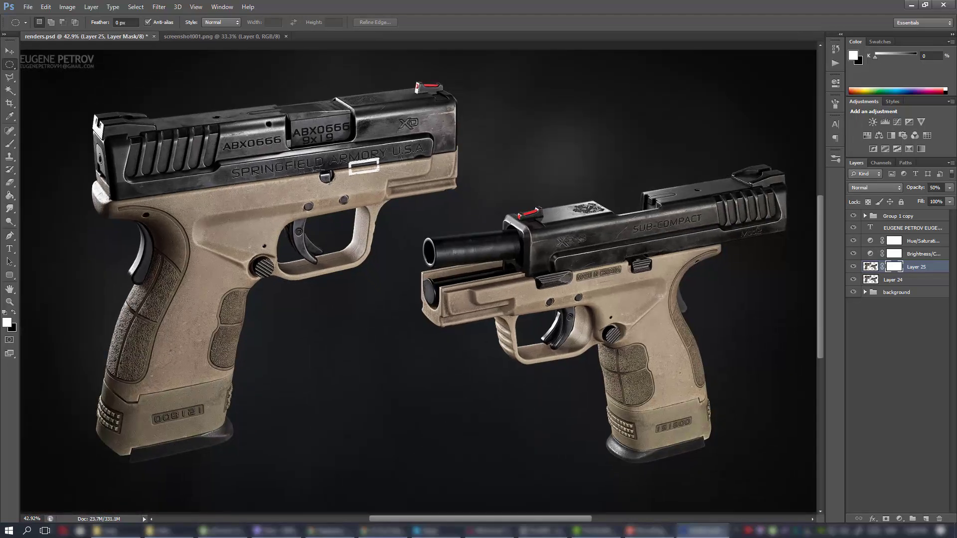
alt+scroll(245, 218, up, 2)
alt+scroll(262, 228, down, 1)
alt+scroll(279, 245, up, 2)
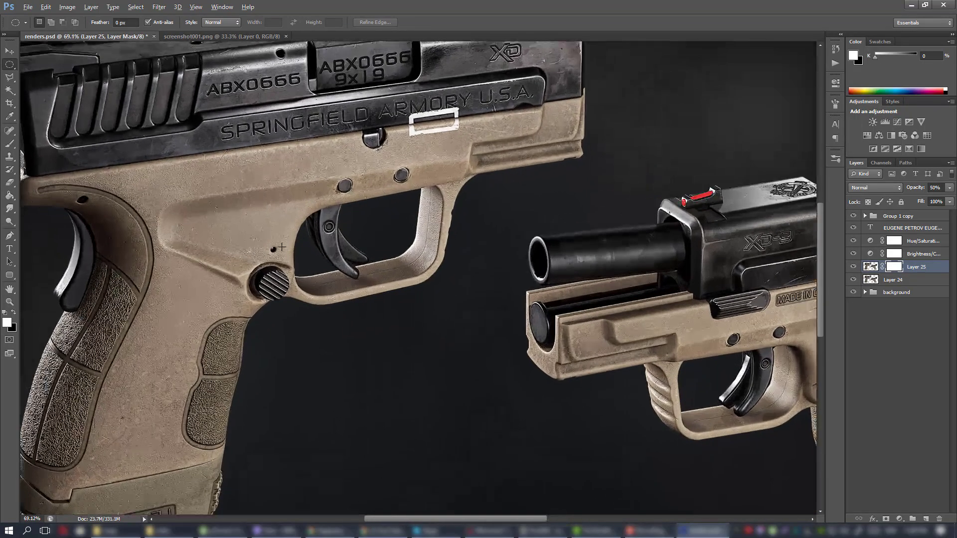
drag(313, 304, 268, 324)
drag(563, 325, 243, 245)
drag(449, 272, 359, 250)
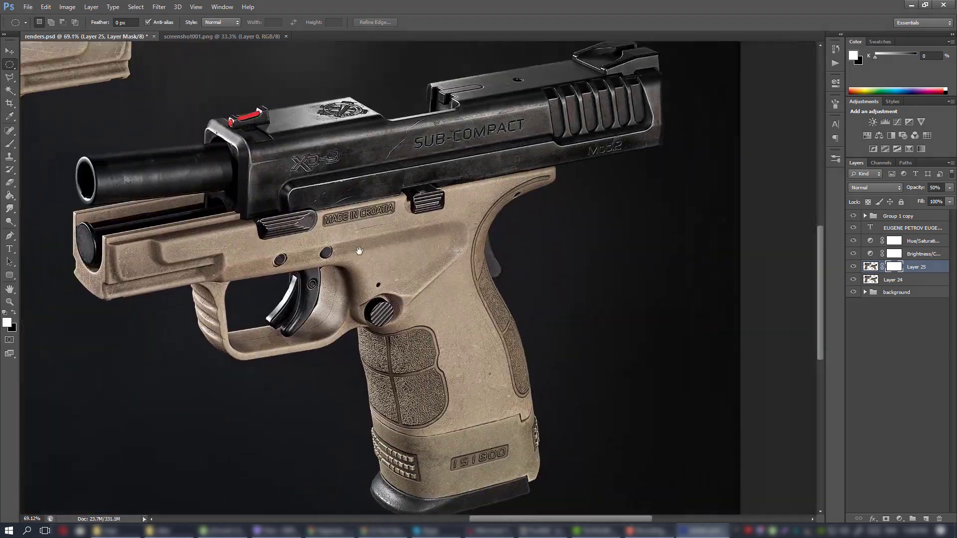
drag(244, 242, 643, 288)
alt+scroll(414, 170, down, 4)
alt+scroll(413, 170, up, 2)
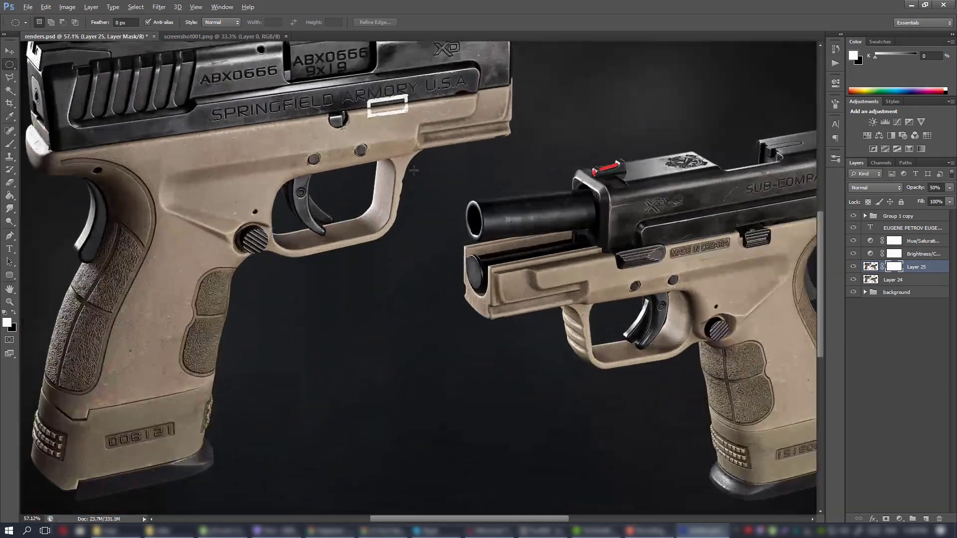
alt+scroll(455, 257, down, 4)
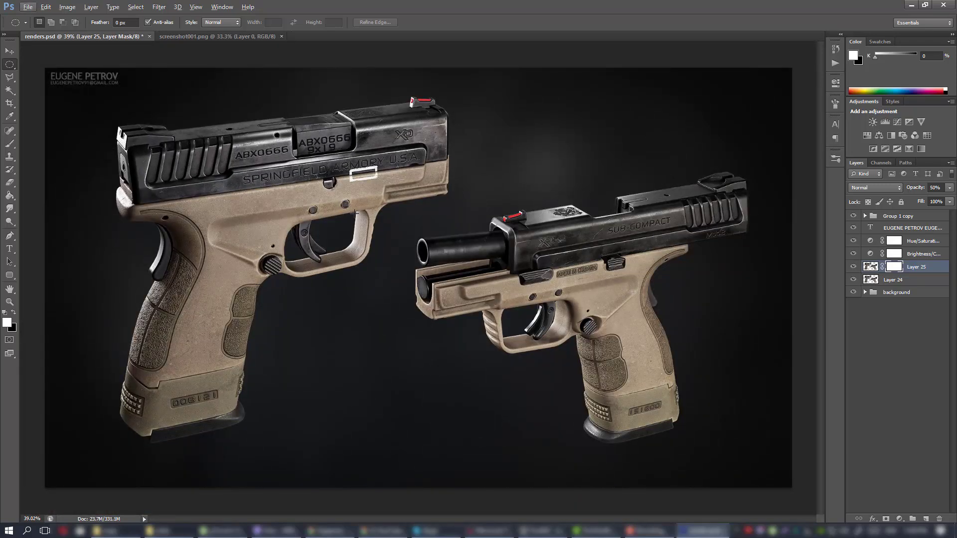
Review the first pistol's grip, trigger guard and frame alongside the second pistol's barrel and slide
alt+scroll(379, 204, up, 3)
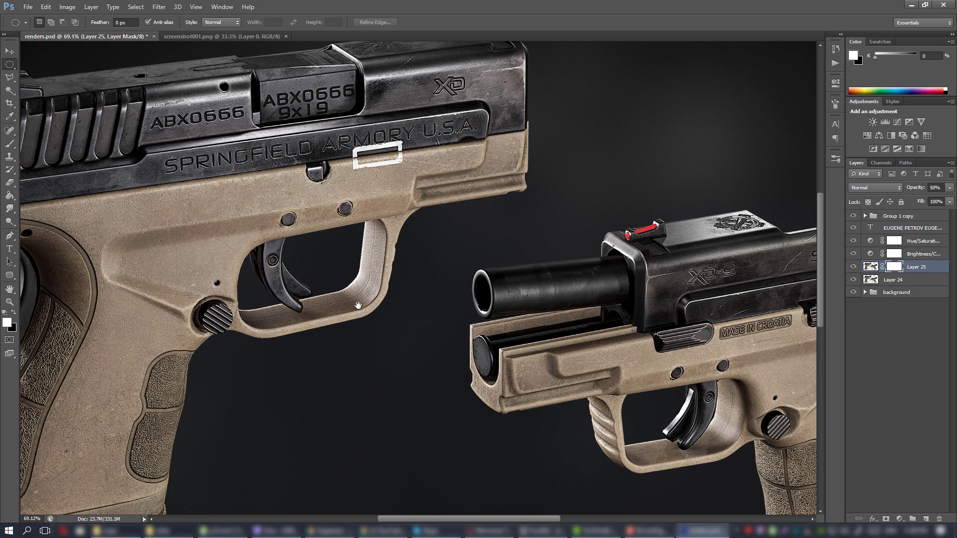
drag(359, 305, 620, 240)
alt+scroll(324, 275, up, 2)
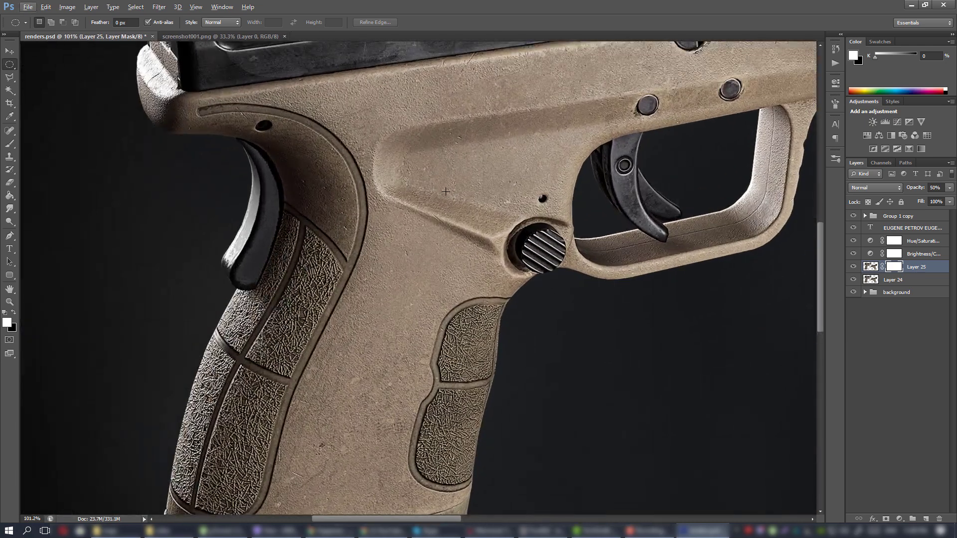
alt+scroll(466, 215, down, 1)
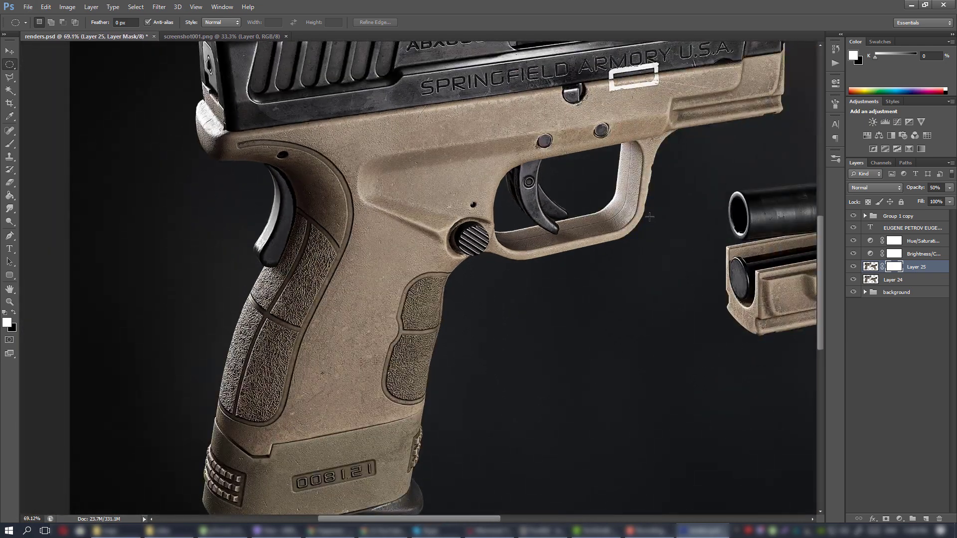
drag(621, 247, 372, 213)
alt+scroll(372, 214, down, 1)
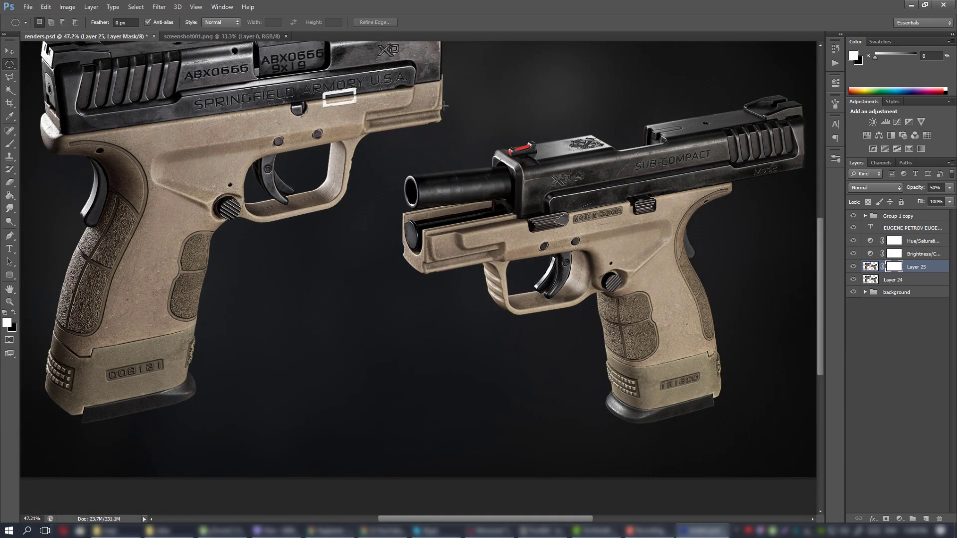
drag(456, 169, 538, 237)
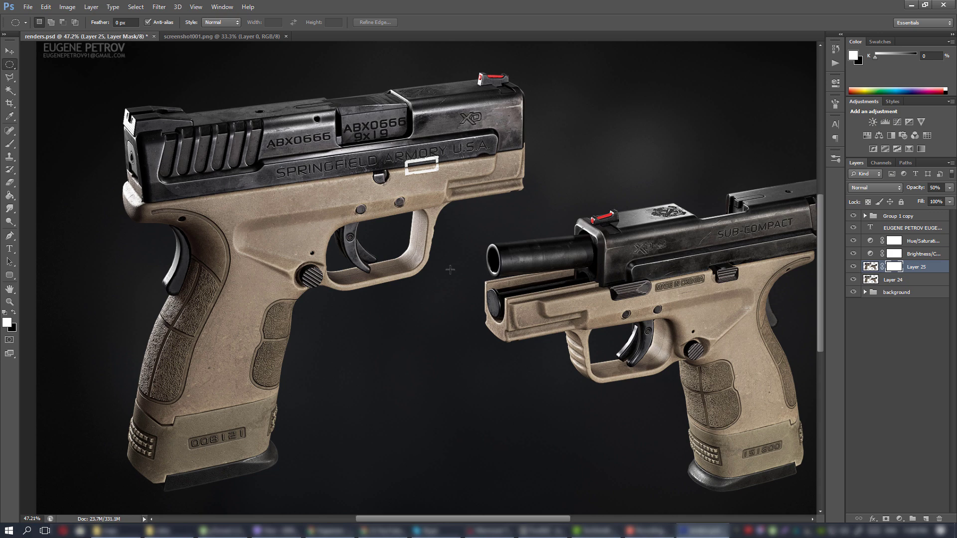
alt+scroll(220, 208, up, 6)
alt+scroll(268, 237, down, 4)
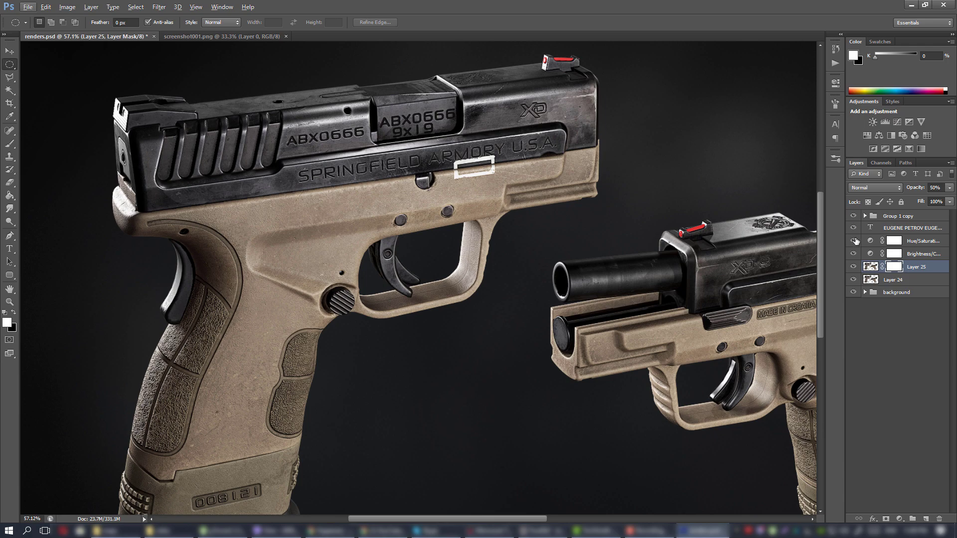
Examine the first pistol's slide lettering and trigger area, the Hue/Saturation layer's effect, and the whole composition
alt+scroll(362, 207, up, 2)
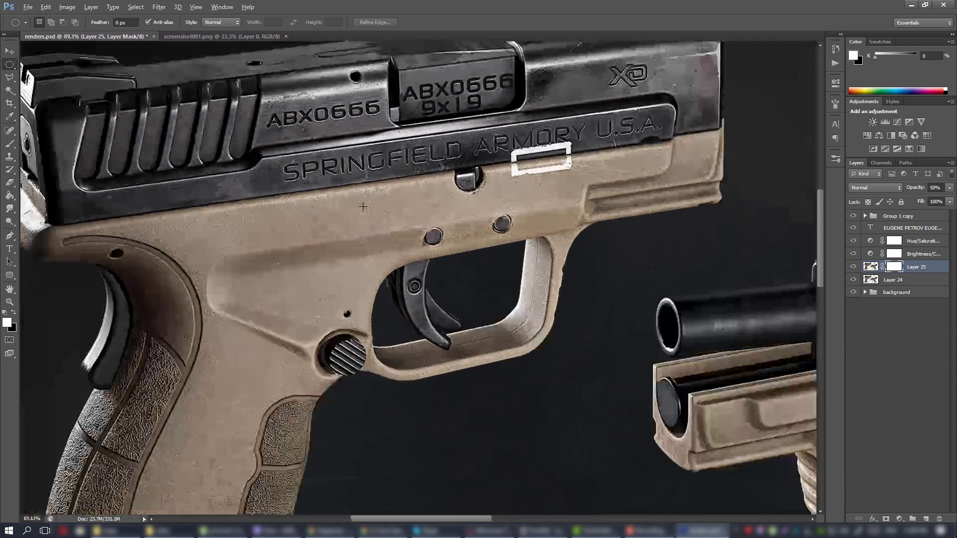
alt+scroll(363, 207, up, 10)
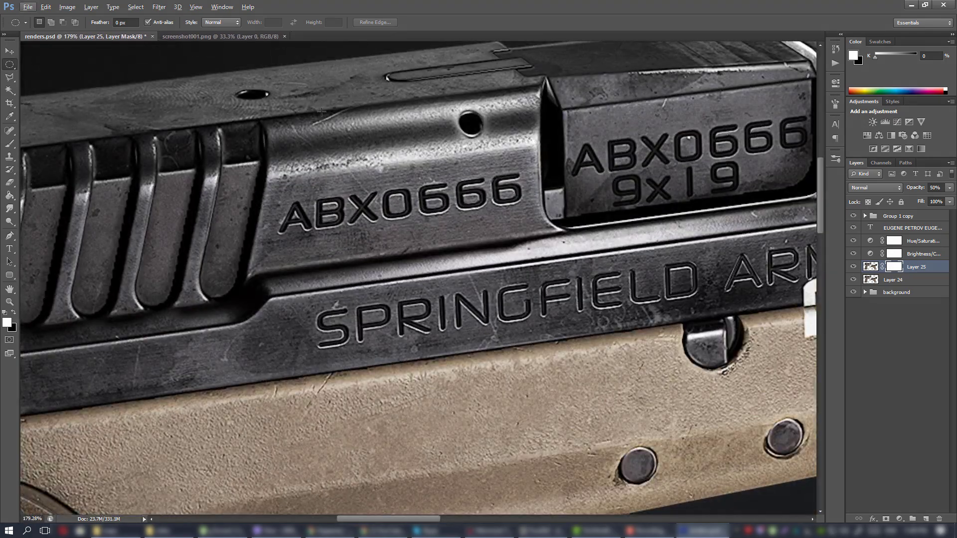
alt+scroll(509, 297, down, 6)
alt+scroll(509, 298, up, 4)
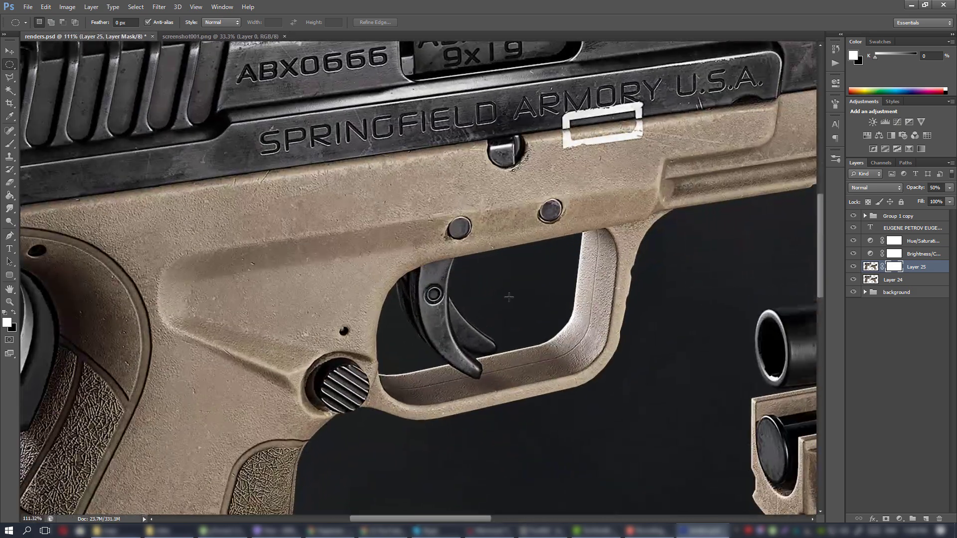
alt+scroll(493, 295, down, 5)
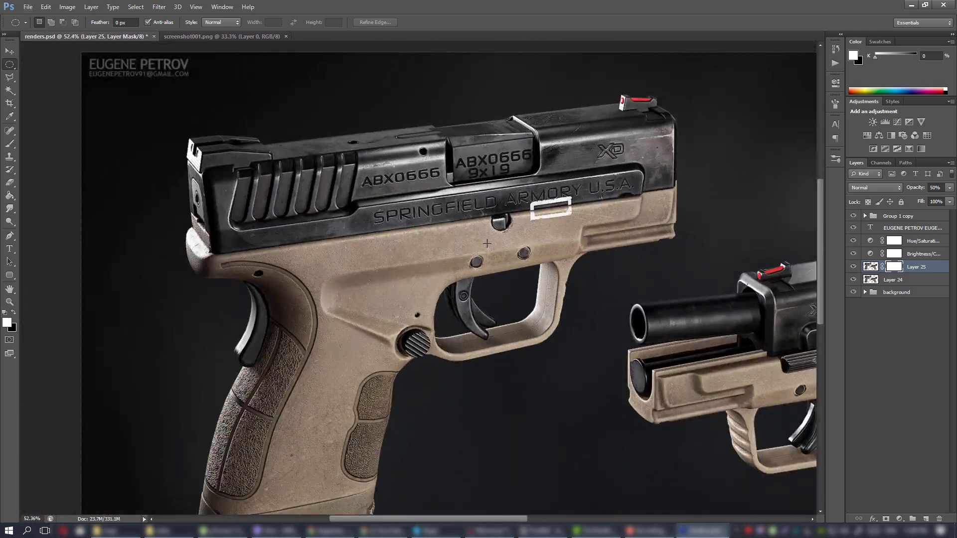
alt+scroll(494, 259, up, 3)
alt+scroll(493, 262, down, 3)
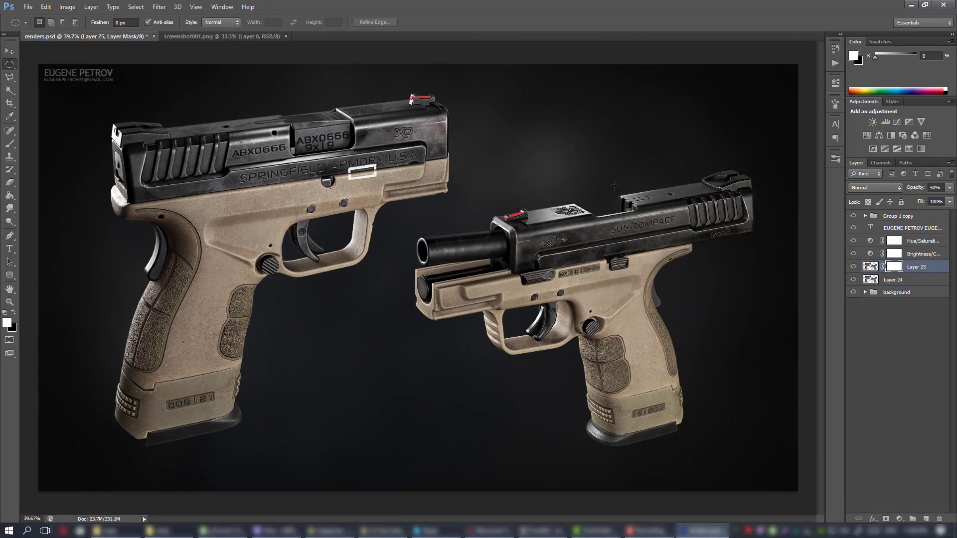
alt+scroll(359, 195, up, 4)
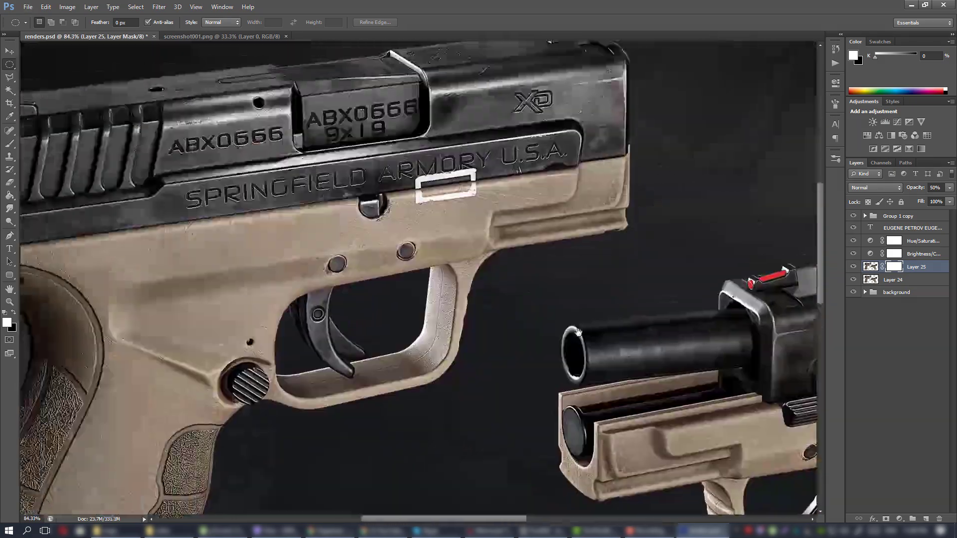
drag(506, 292, 578, 333)
alt+scroll(508, 268, down, 1)
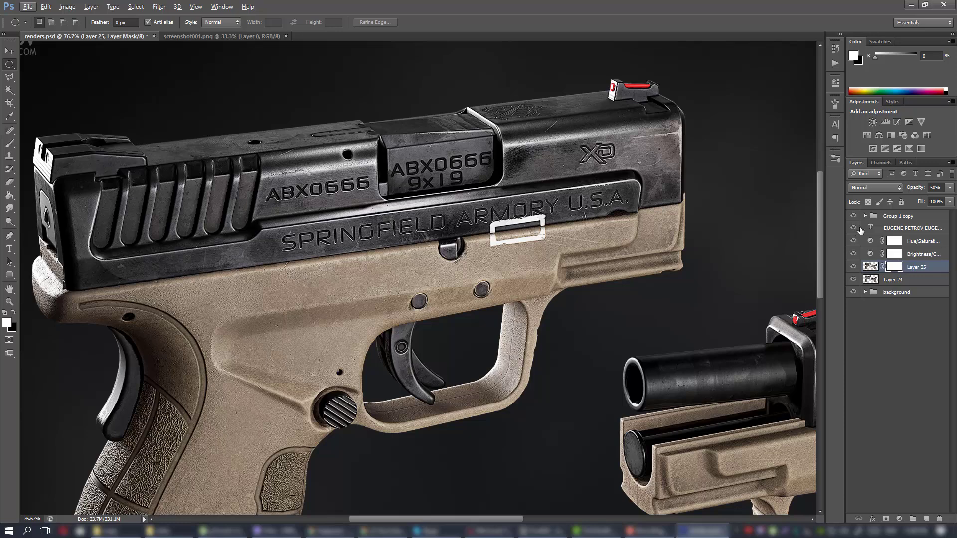
click(853, 241)
key(ctrl+0)
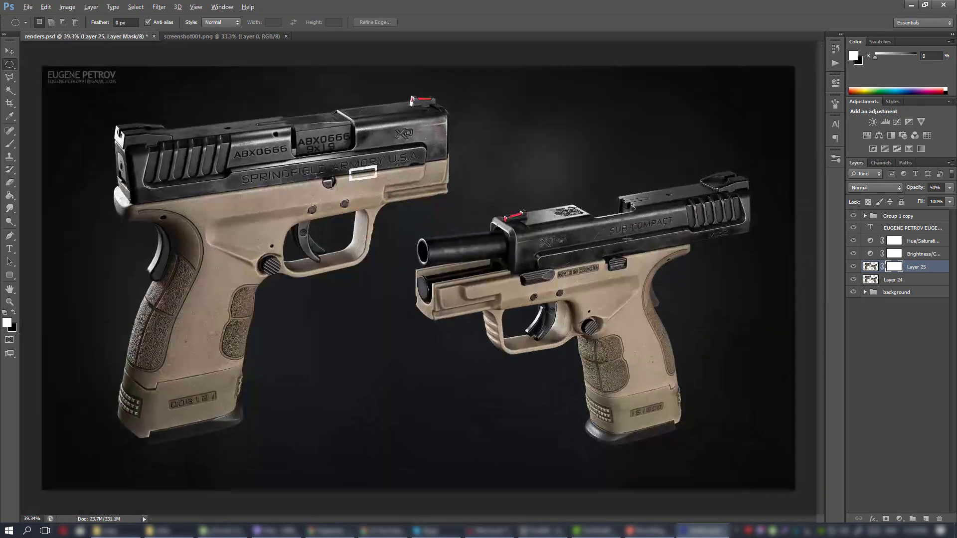
Compare the image with and without the Hue/Saturation layer, check the first pistol's front end, and save the document
click(853, 241)
click(853, 241)
alt+scroll(418, 179, up, 5)
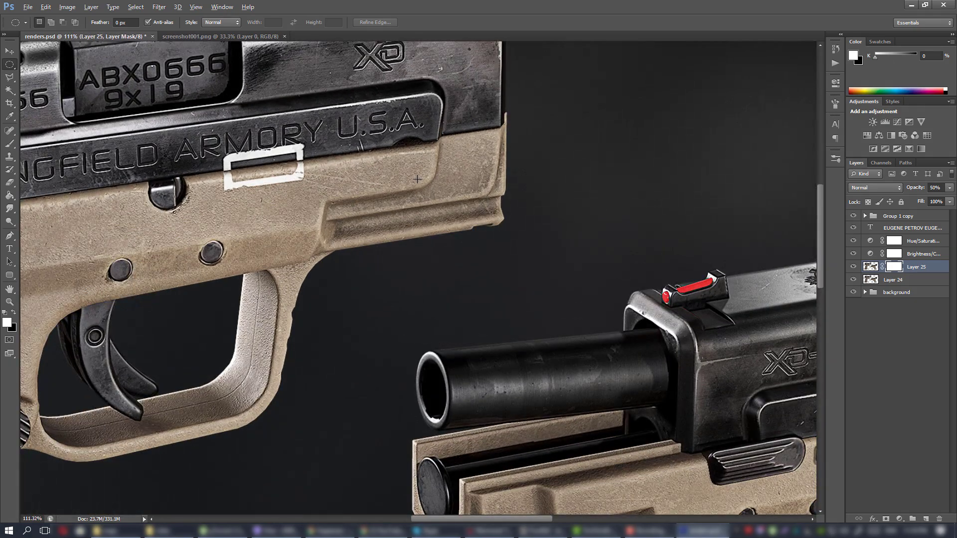
alt+scroll(417, 178, down, 6)
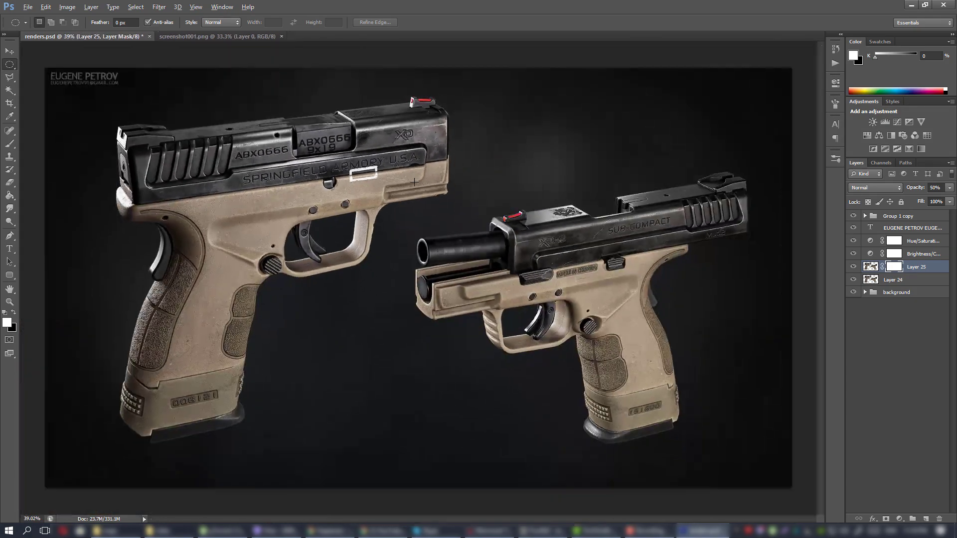
alt+scroll(414, 182, up, 3)
alt+scroll(414, 182, down, 4)
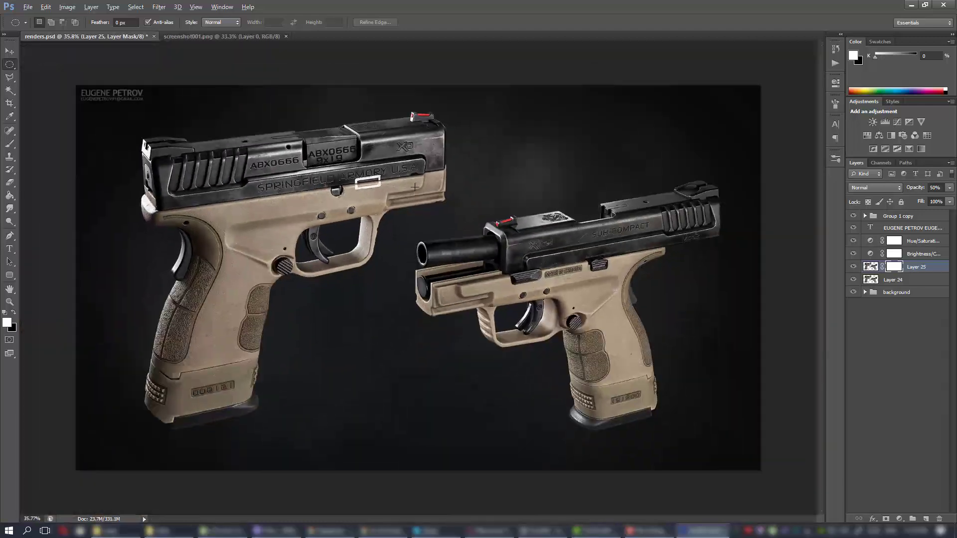
key(alt)
key(ctrl+s)
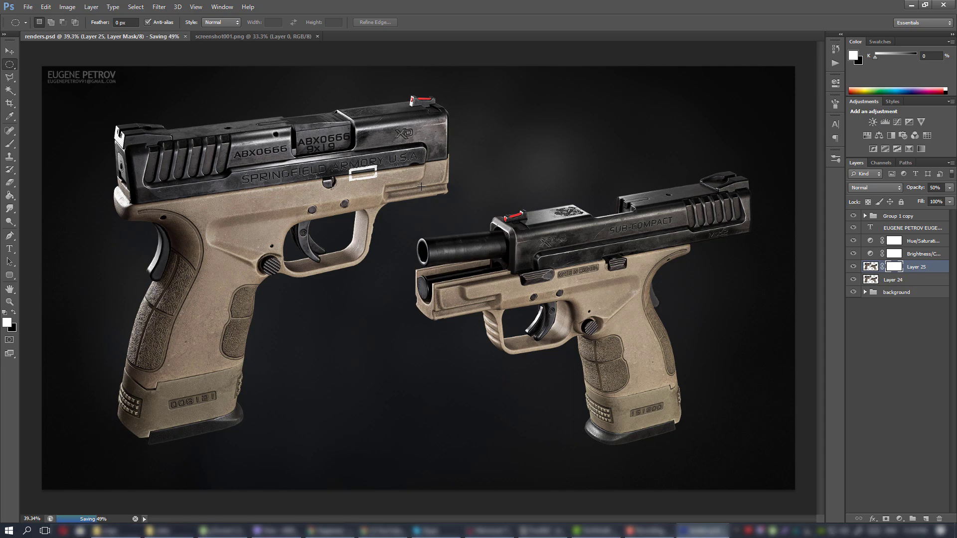
Inspect the second pistol's barrel, slide lettering, trigger area, textured grip and magazine base up close
alt+scroll(323, 157, up, 9)
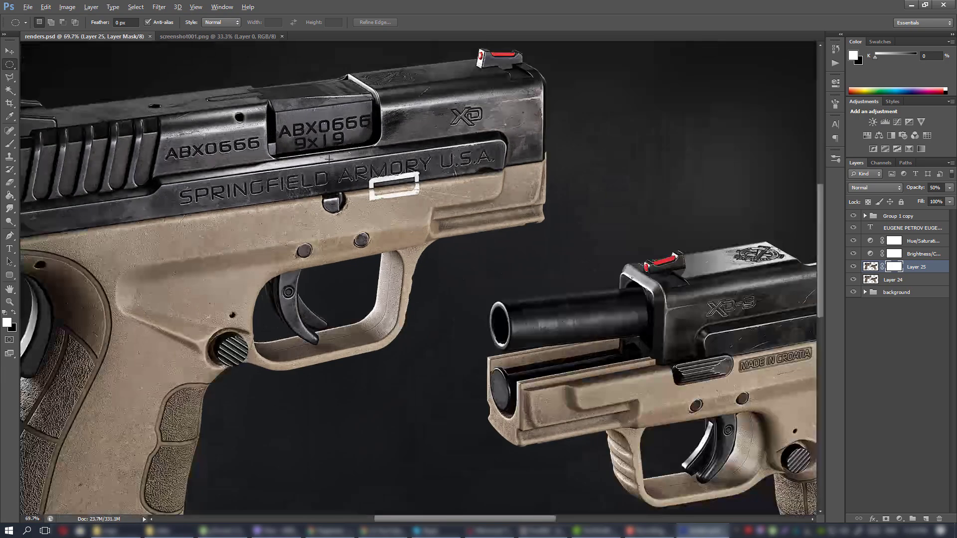
alt+scroll(323, 158, down, 8)
alt+scroll(322, 178, up, 8)
drag(688, 330, 239, 190)
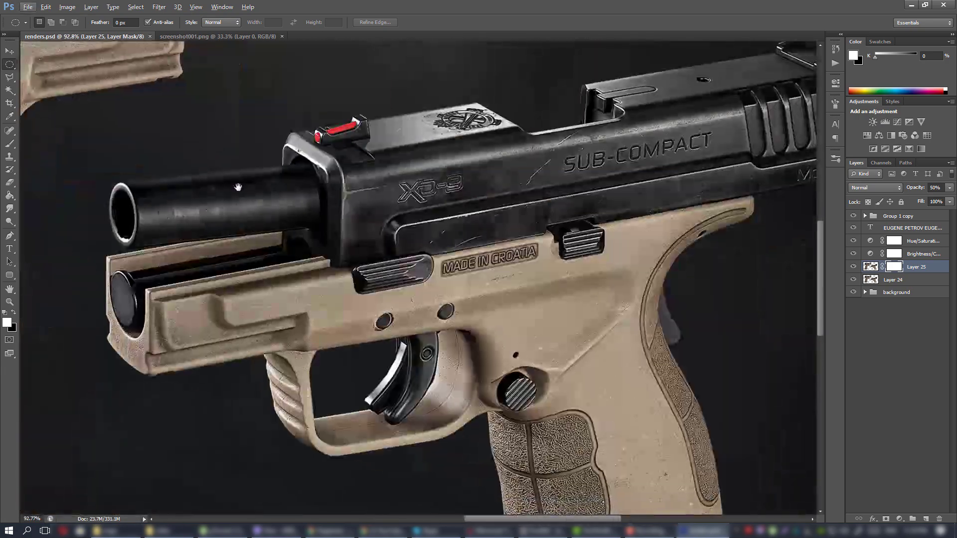
alt+scroll(456, 276, up, 3)
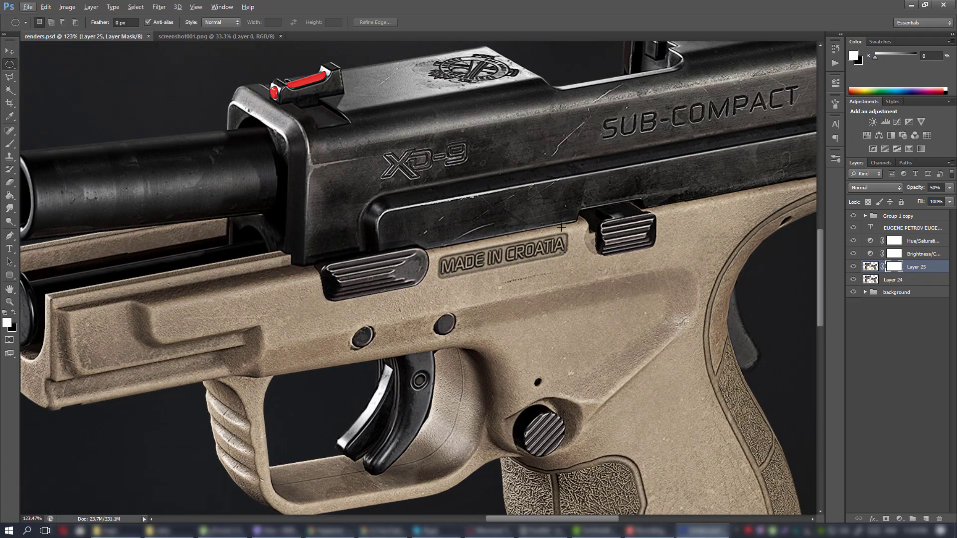
drag(416, 221, 690, 111)
drag(764, 424, 291, 218)
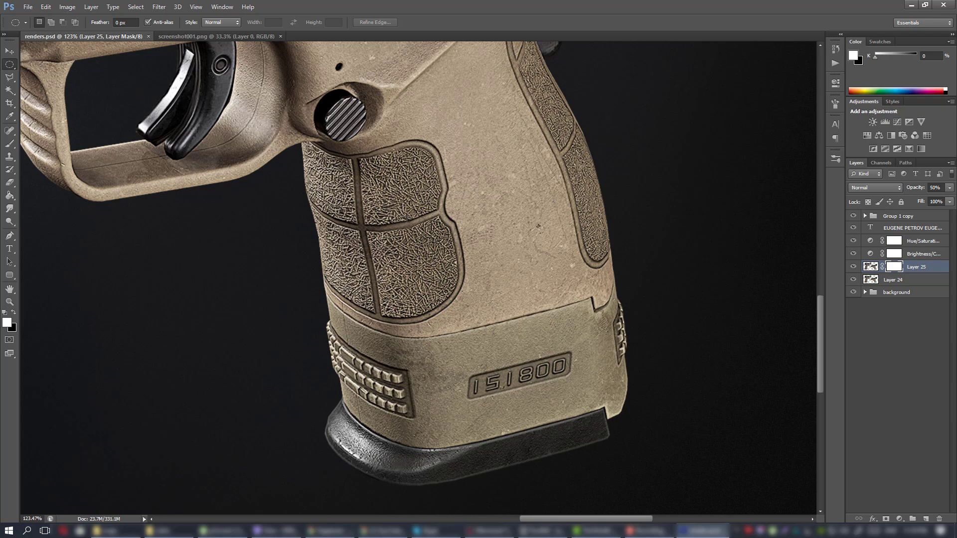
drag(408, 218, 526, 363)
drag(277, 218, 597, 372)
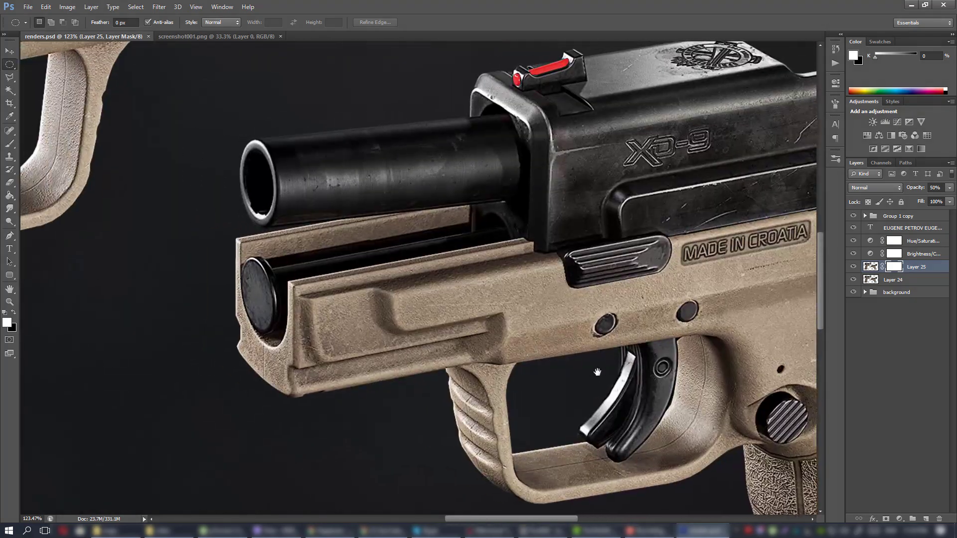
alt+scroll(597, 372, down, 10)
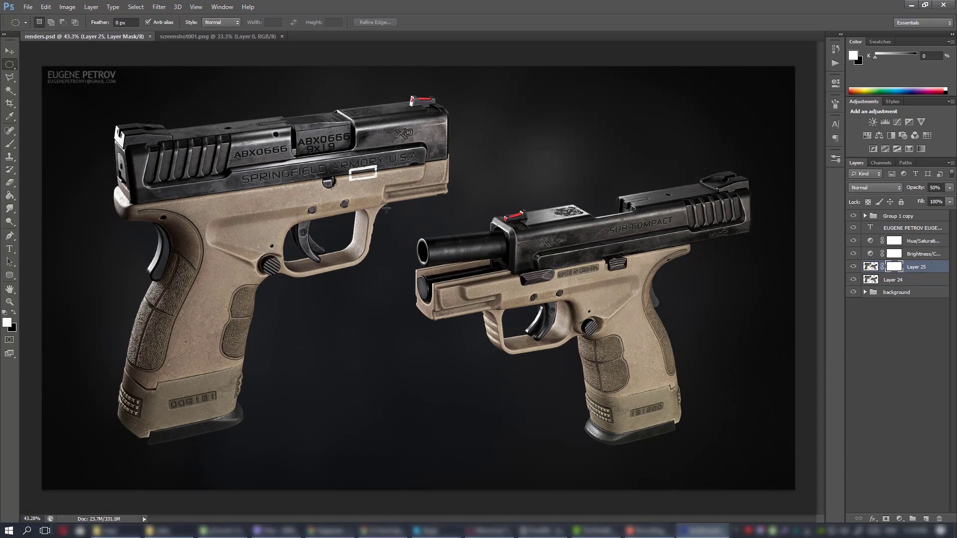
Review the full two-pistol composition, alternating between the whole canvas and slightly closer views
alt+scroll(388, 211, up, 1)
alt+scroll(389, 211, up, 1)
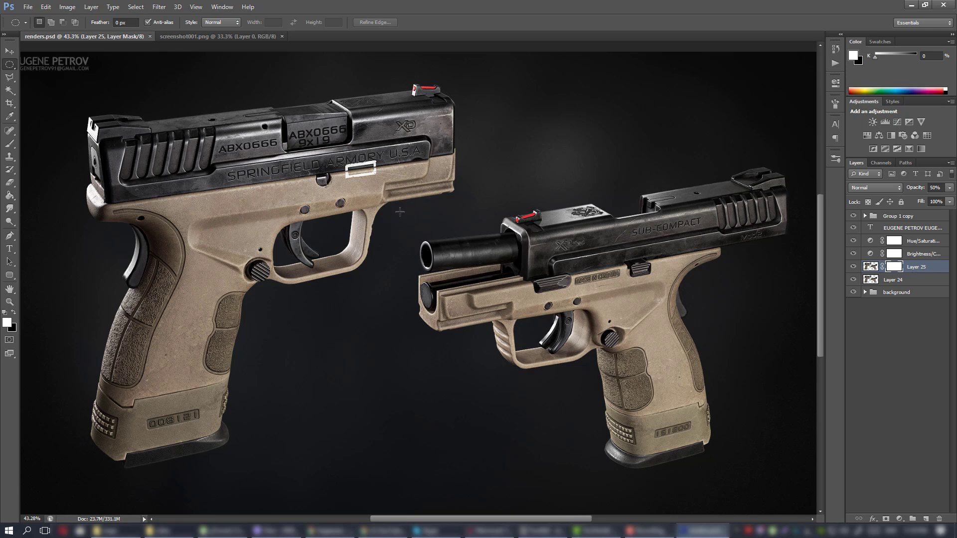
alt+scroll(400, 212, down, 1)
alt+scroll(405, 206, up, 1)
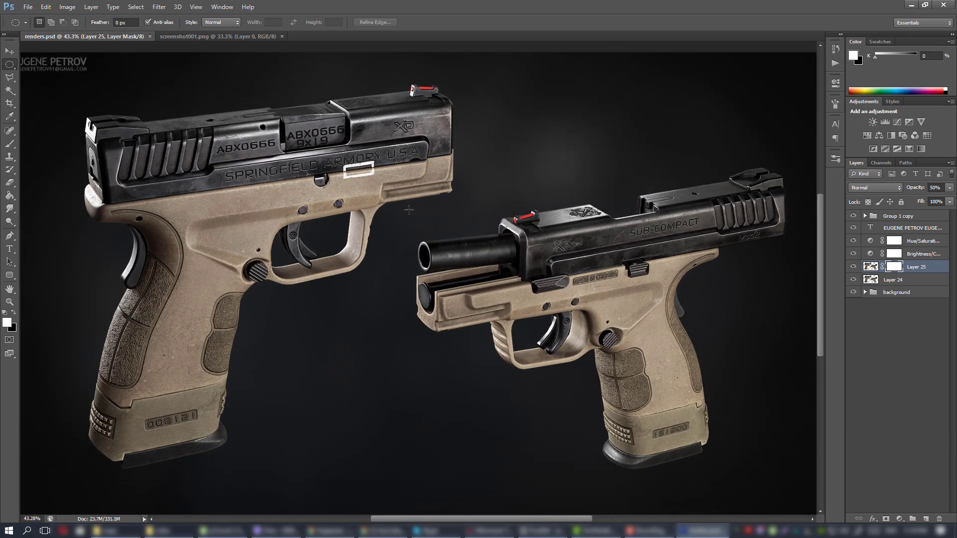
alt+scroll(408, 210, down, 1)
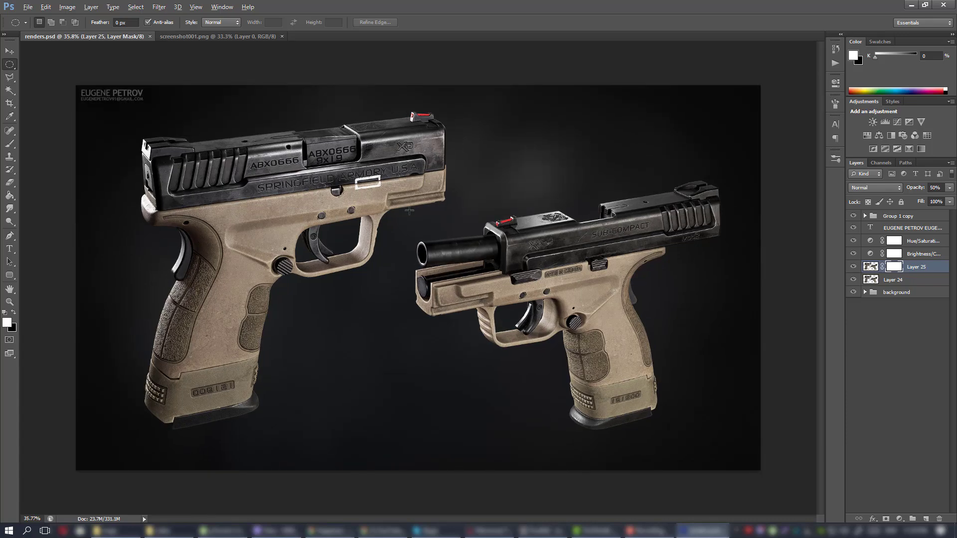
alt+scroll(408, 210, up, 1)
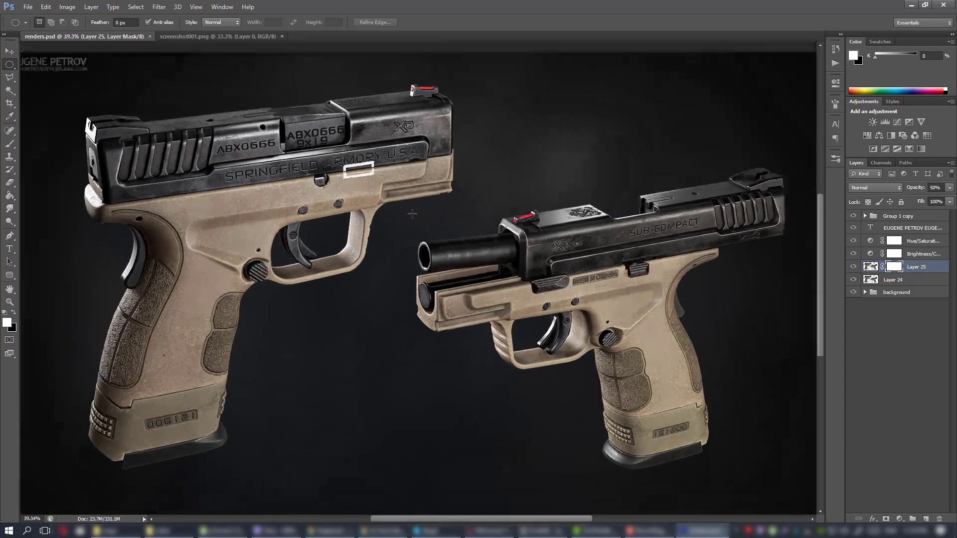
alt+scroll(412, 214, down, 1)
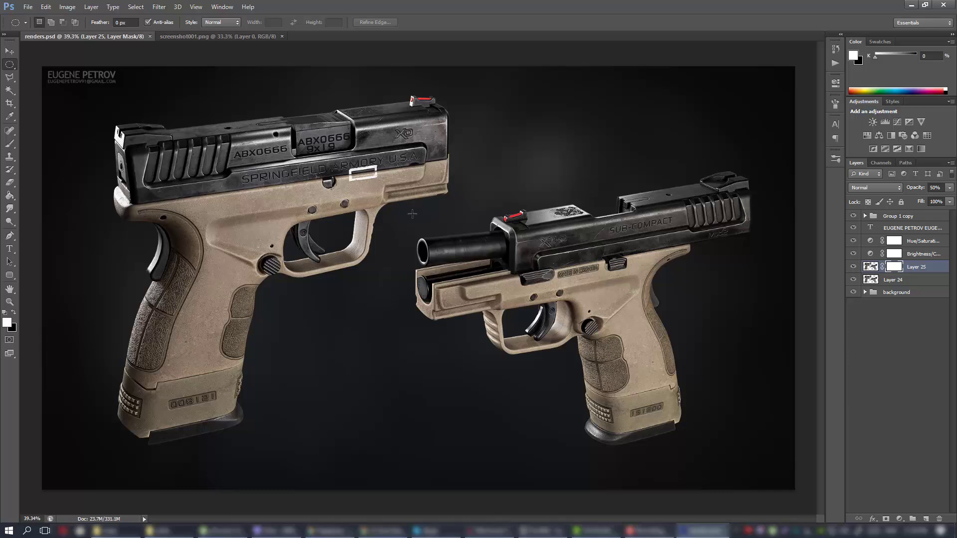
alt+scroll(696, 195, up, 9)
alt+scroll(696, 195, down, 8)
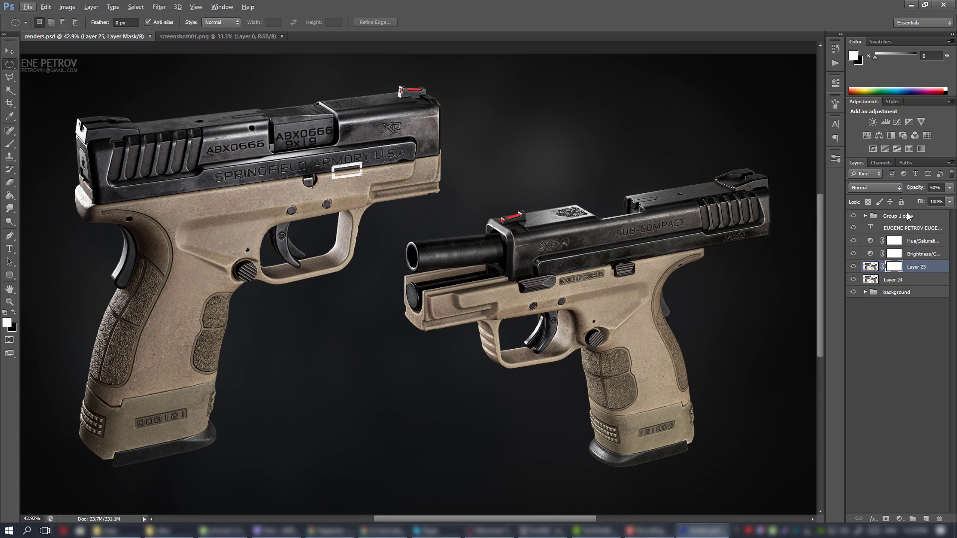
alt+scroll(308, 140, down, 3)
alt+scroll(341, 148, up, 3)
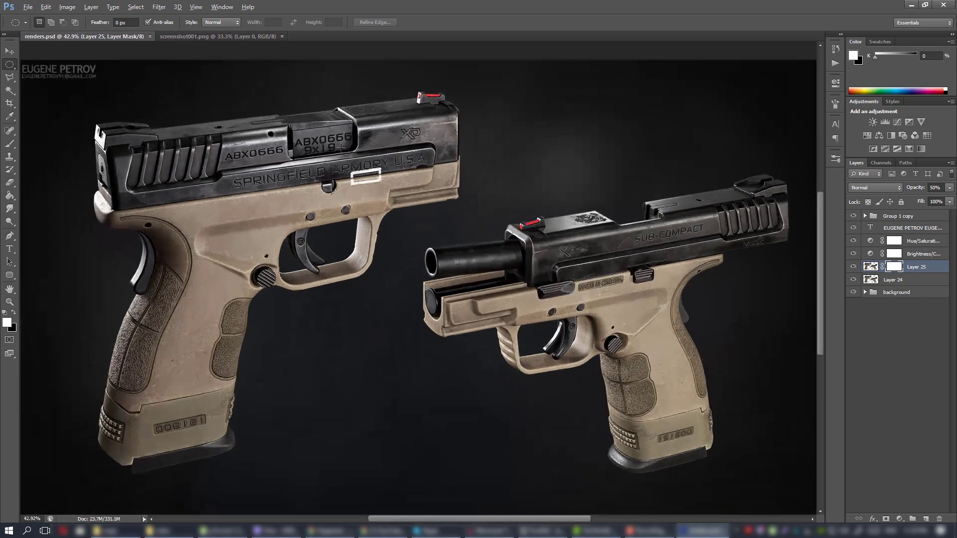
alt+scroll(341, 148, up, 2)
alt+scroll(419, 199, down, 3)
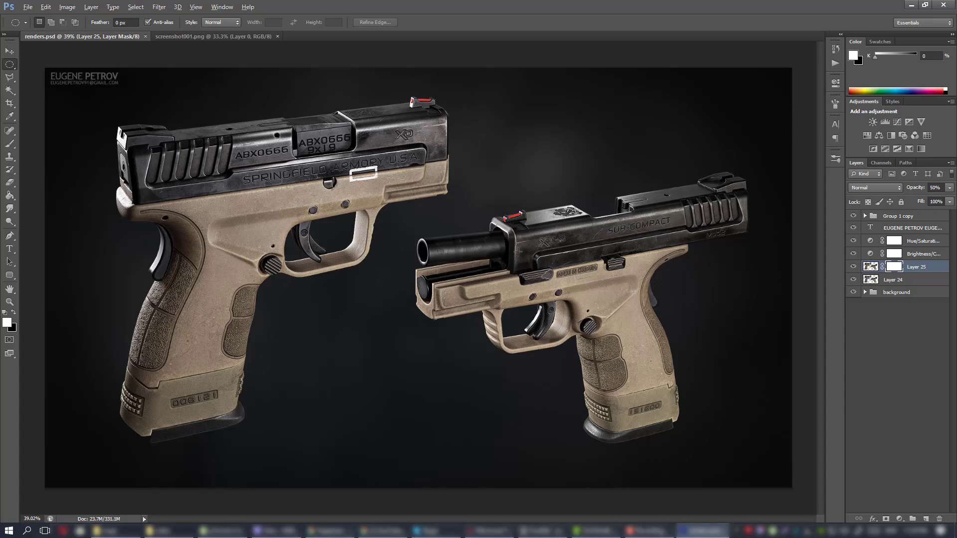
alt+scroll(518, 252, up, 2)
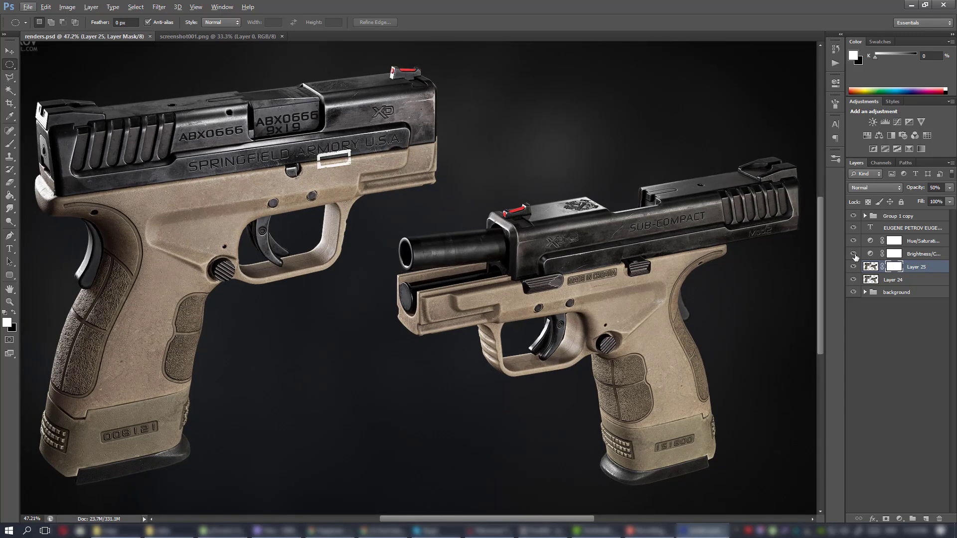
Hide the Brightness/Contrast and Hue/Saturation adjustment layers and the background group
drag(853, 254, 854, 241)
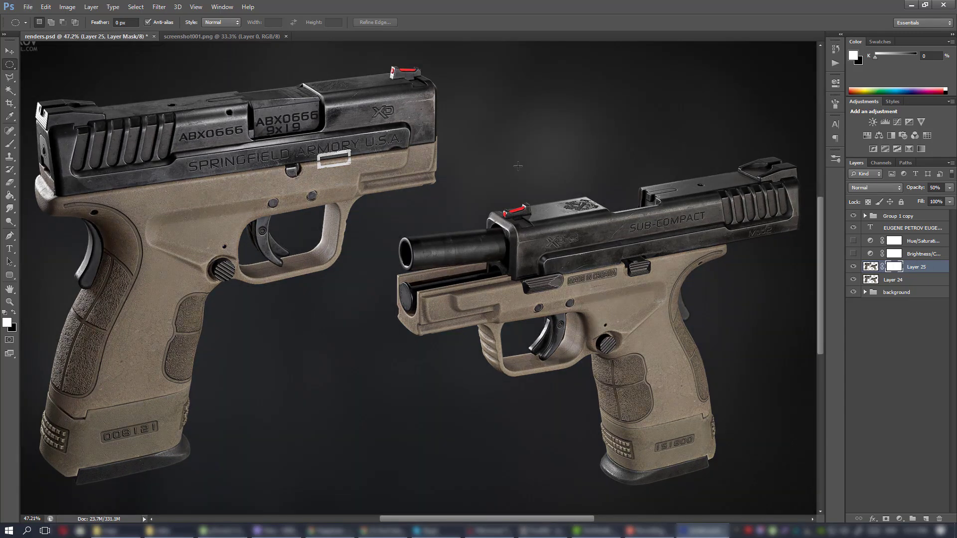
alt+scroll(517, 166, down, 2)
click(853, 292)
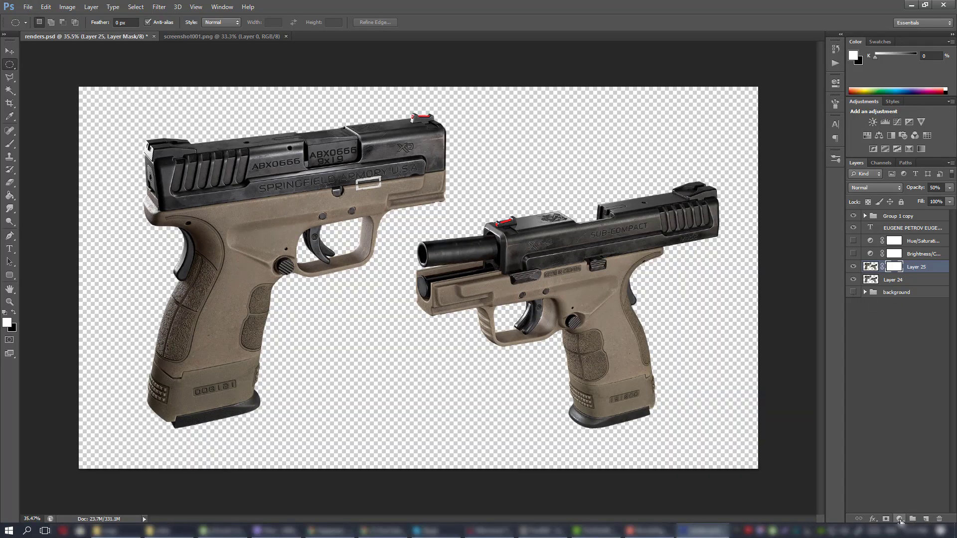
Add a solid color fill layer in near-black 111111 and place it beneath the background group
click(895, 292)
click(900, 520)
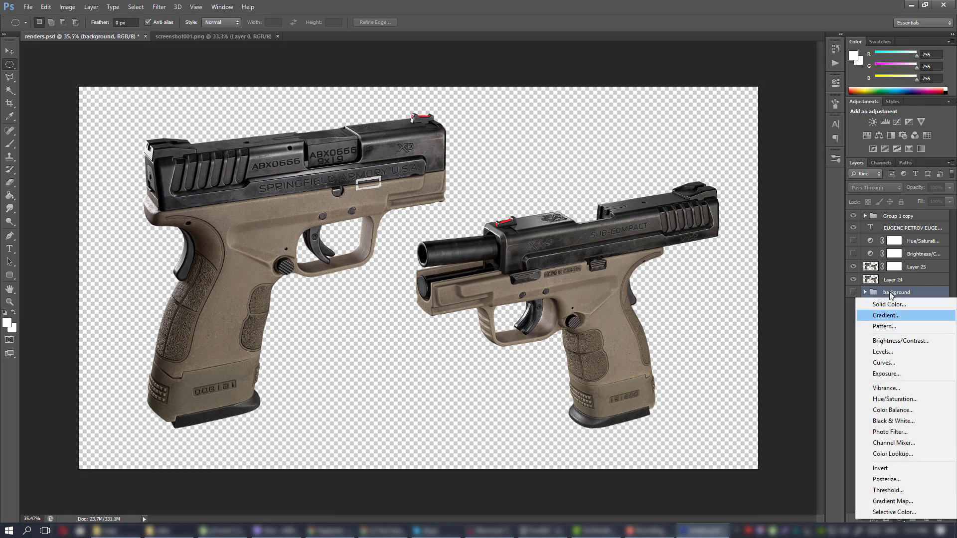
click(889, 304)
click(569, 428)
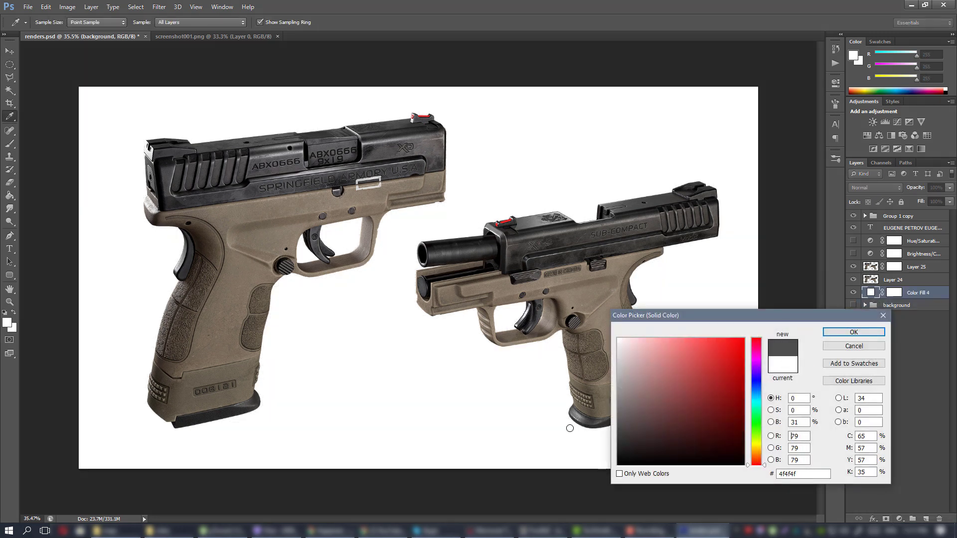
click(618, 456)
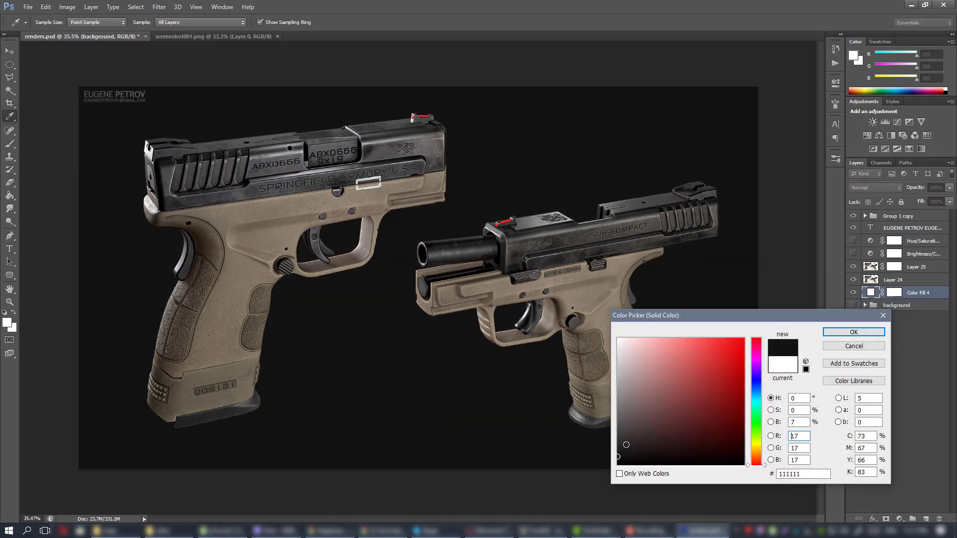
click(854, 332)
drag(917, 293, 925, 331)
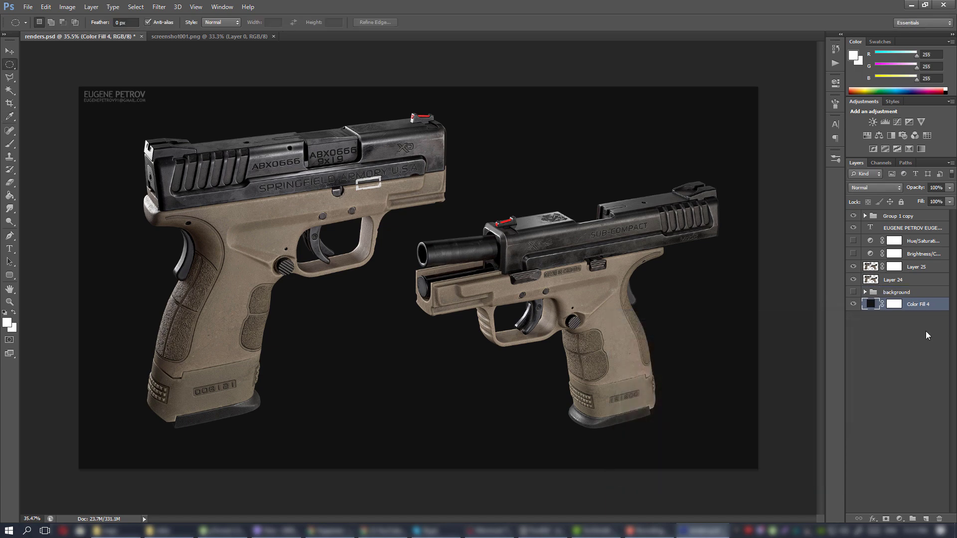
Compare the ungraded pistols on the plain dark fill with the original scene in Marmoset Toolbag, then return to Photoshop
alt+scroll(397, 186, up, 3)
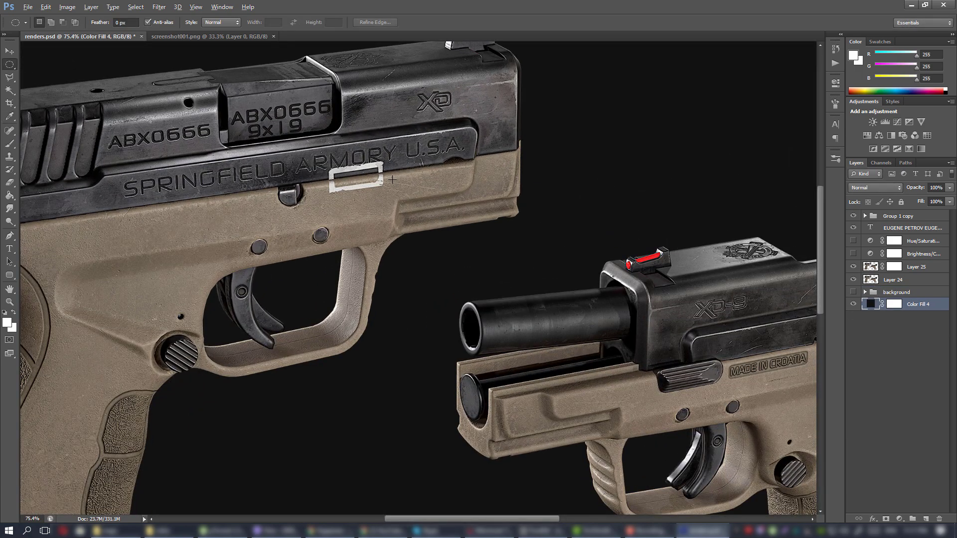
alt+scroll(393, 179, down, 3)
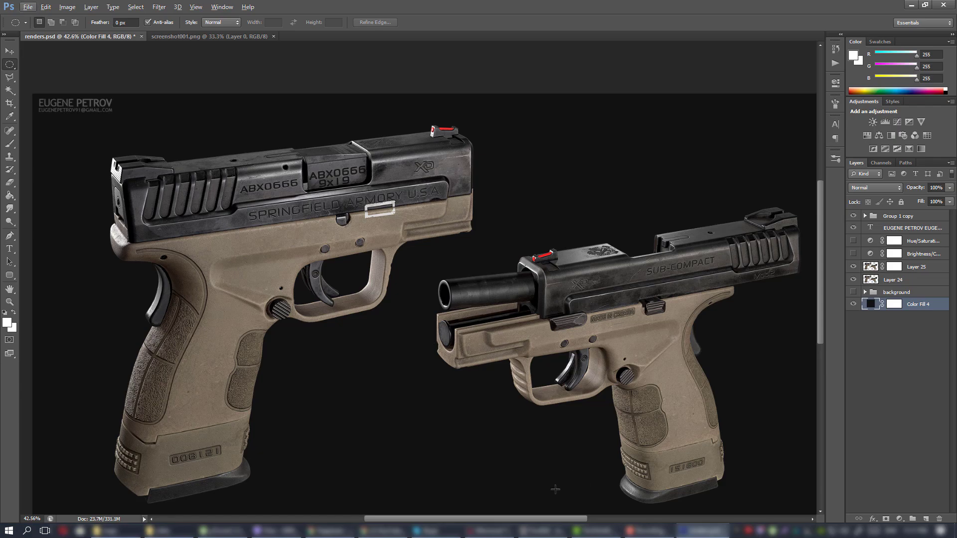
click(491, 531)
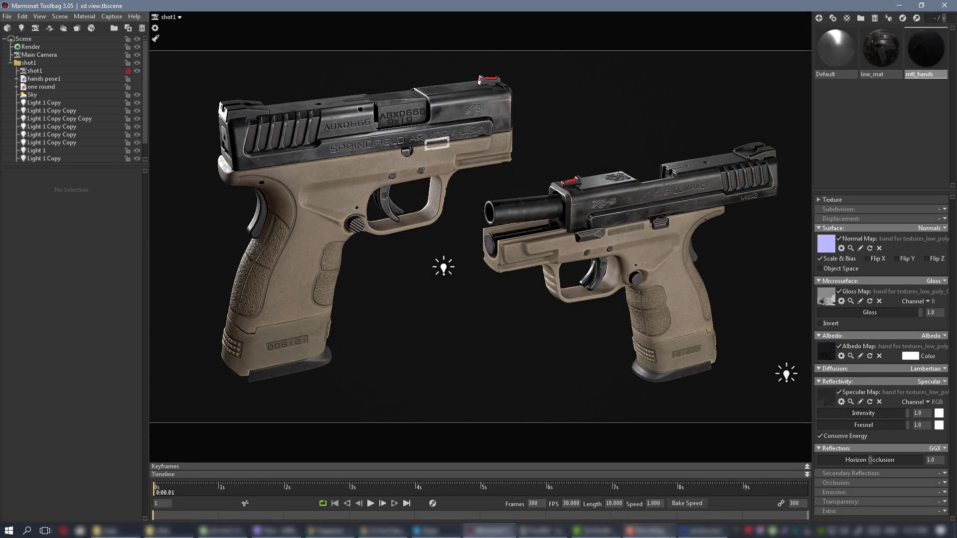
click(703, 530)
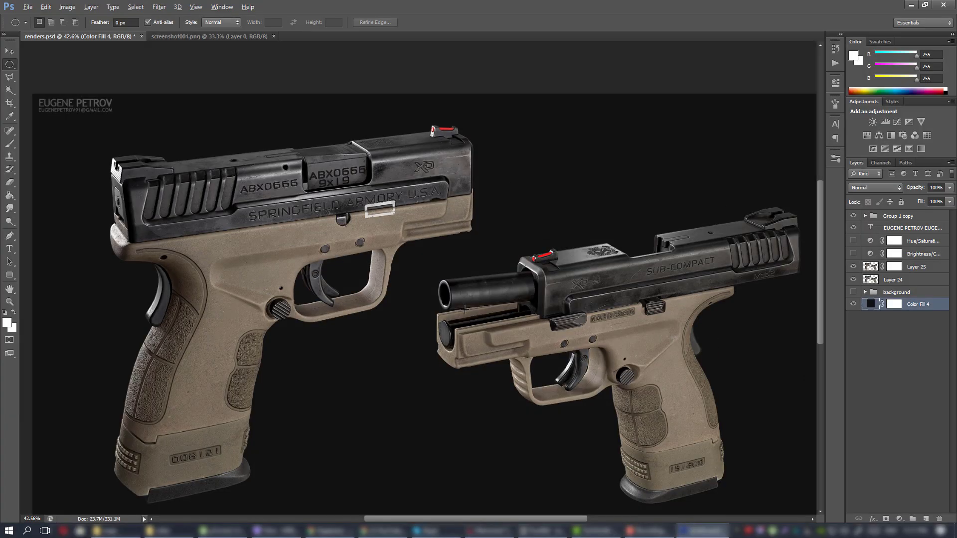
Show the background group and the Brightness/Contrast and Hue/Saturation adjustment layers again
alt+scroll(465, 310, down, 1)
click(853, 292)
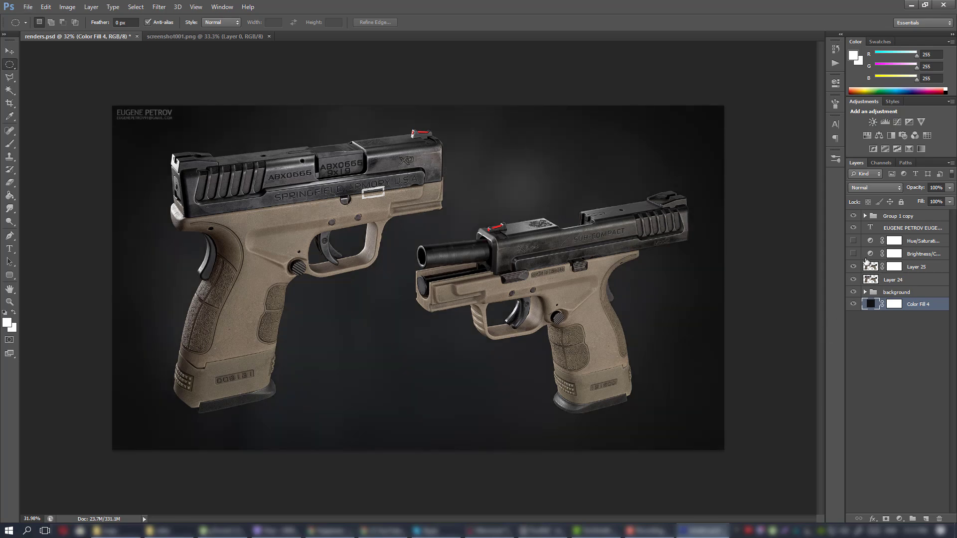
drag(853, 253, 852, 241)
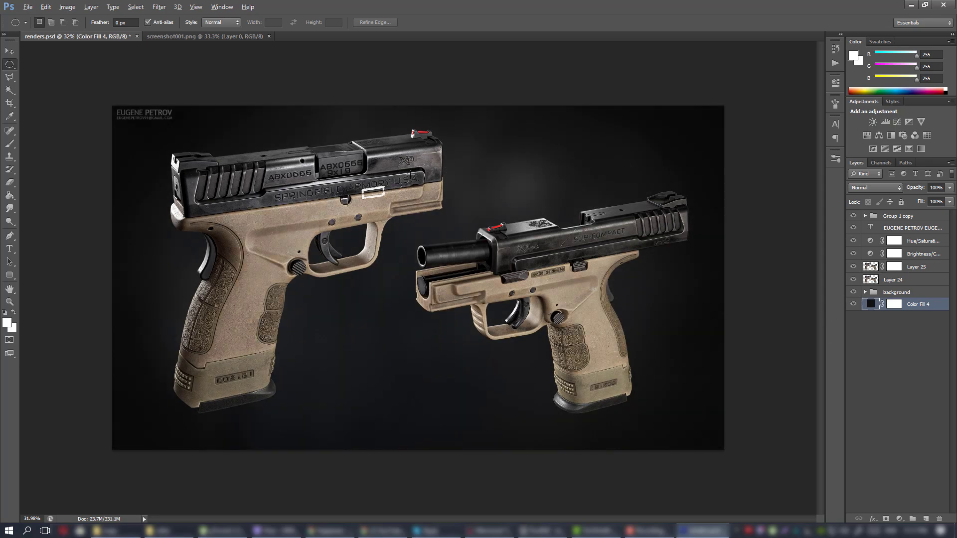
Examine the graded composition with its background, checking both pistols' slides, frames and triggers at several magnifications
alt+scroll(409, 212, up, 2)
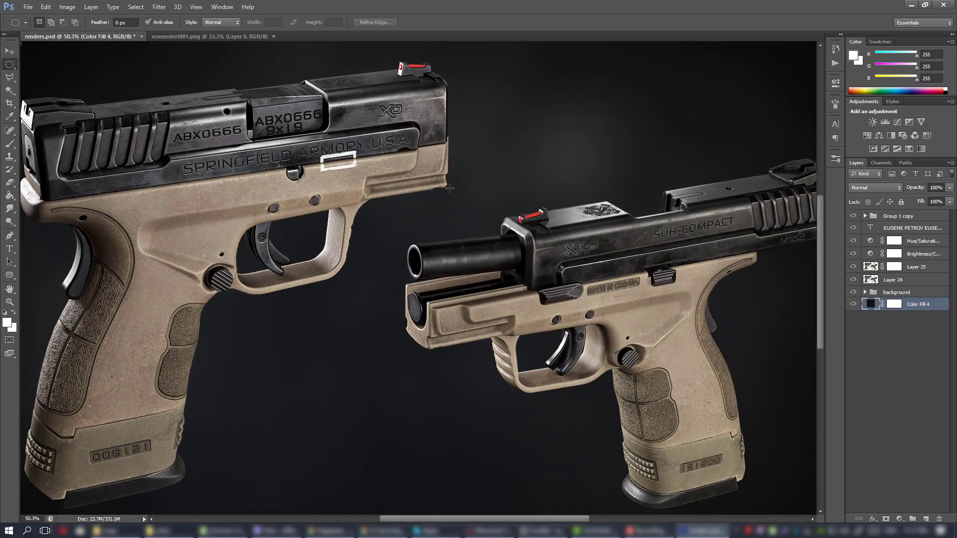
alt+scroll(451, 190, down, 2)
alt+scroll(466, 201, up, 4)
alt+scroll(471, 209, down, 5)
alt+scroll(388, 211, down, 1)
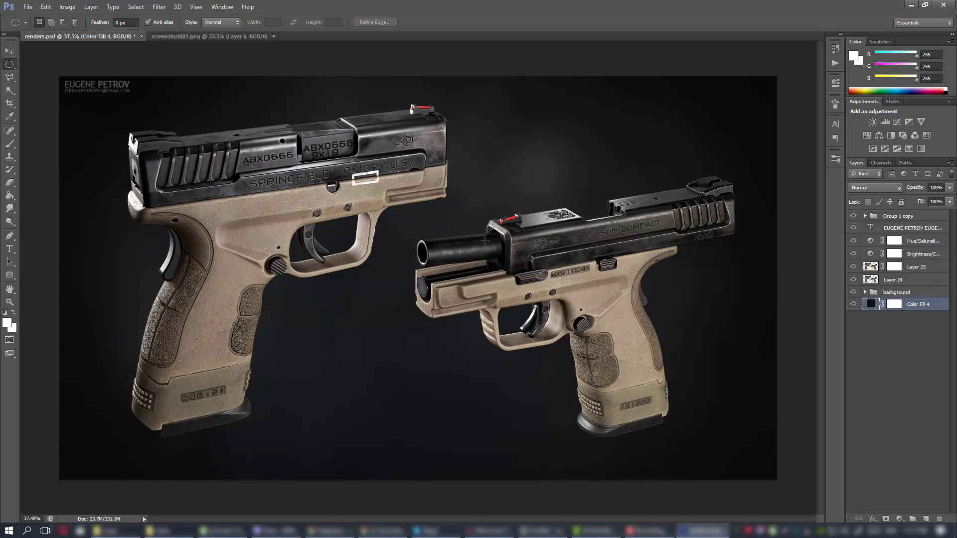
alt+scroll(417, 182, up, 3)
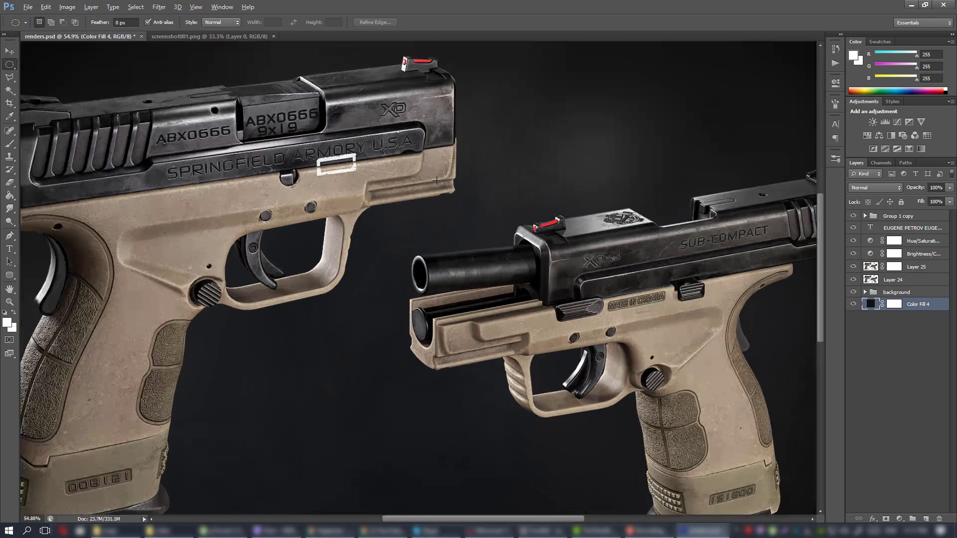
alt+scroll(423, 179, down, 2)
alt+scroll(430, 174, up, 1)
alt+scroll(430, 174, up, 1)
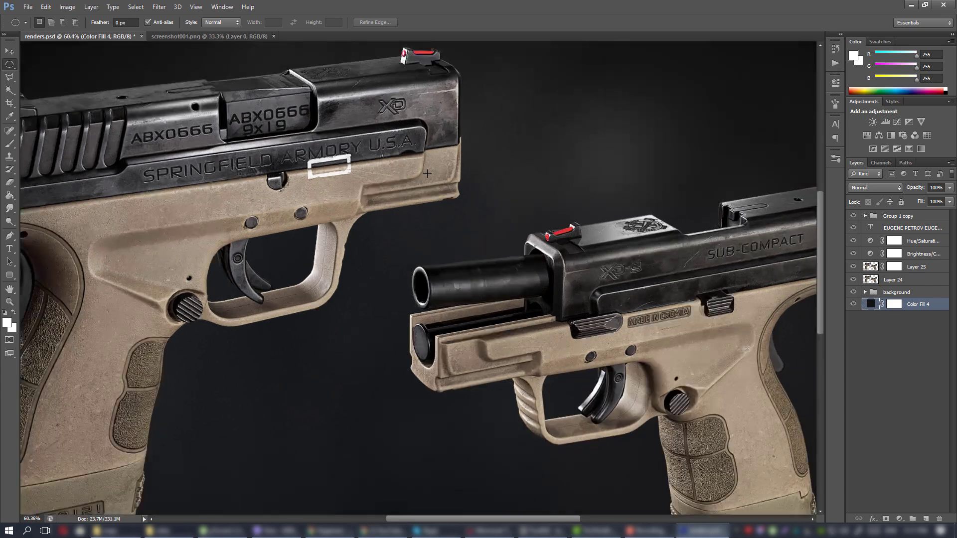
Compare the two-pistol composition with the Group 1 copy and background groups hidden and shown
alt+scroll(426, 173, down, 3)
alt+scroll(427, 175, up, 3)
alt+scroll(428, 178, down, 3)
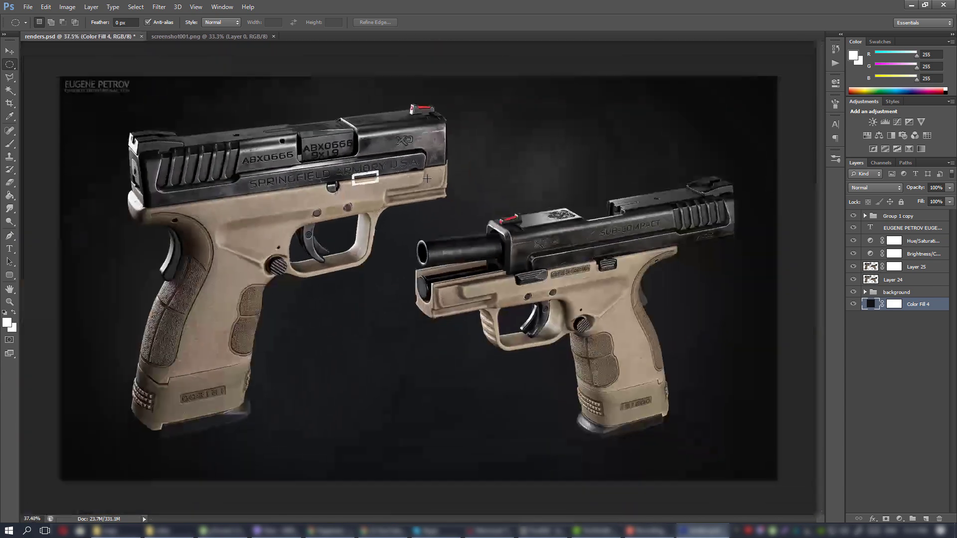
alt+scroll(428, 178, up, 1)
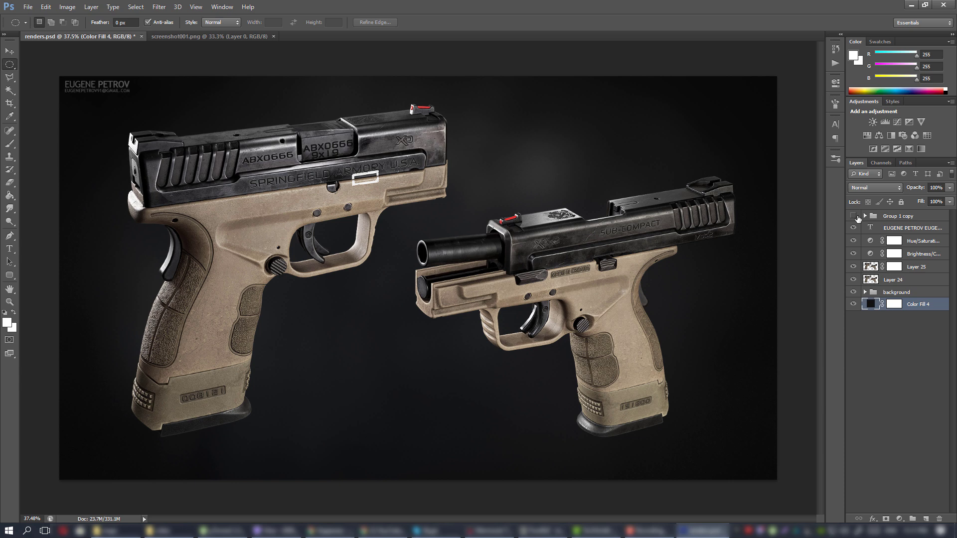
click(855, 217)
click(853, 292)
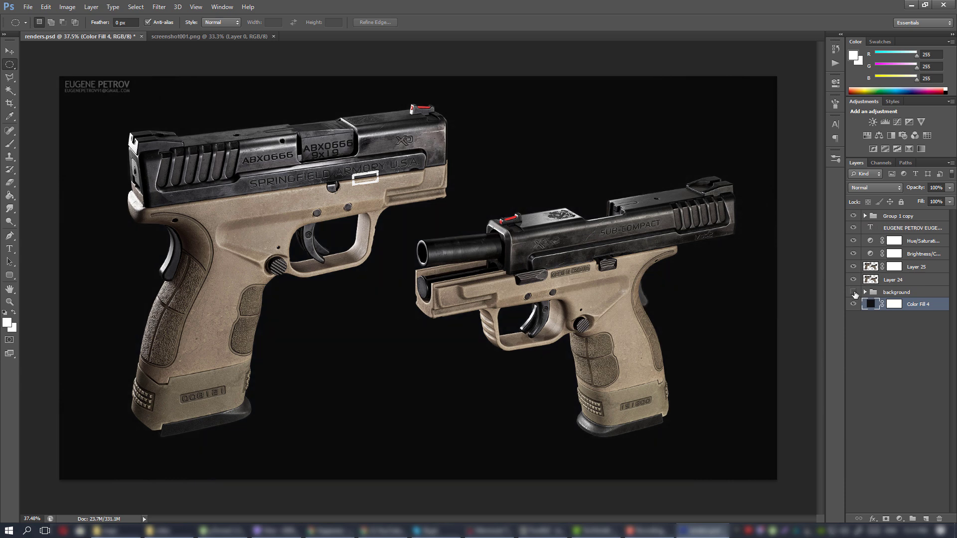
click(854, 293)
Expand the background group and compare the image with Layer 5 hidden and shown
click(865, 292)
click(854, 317)
click(853, 317)
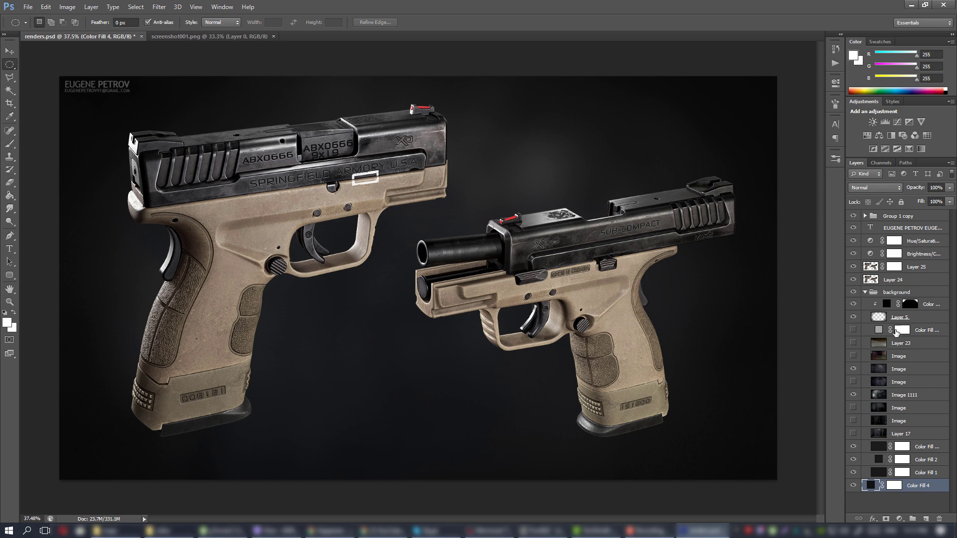
click(853, 318)
click(853, 317)
click(853, 317)
Examine the full graded composition at several magnifications, checking both pistols against the dark background
alt+scroll(419, 170, up, 2)
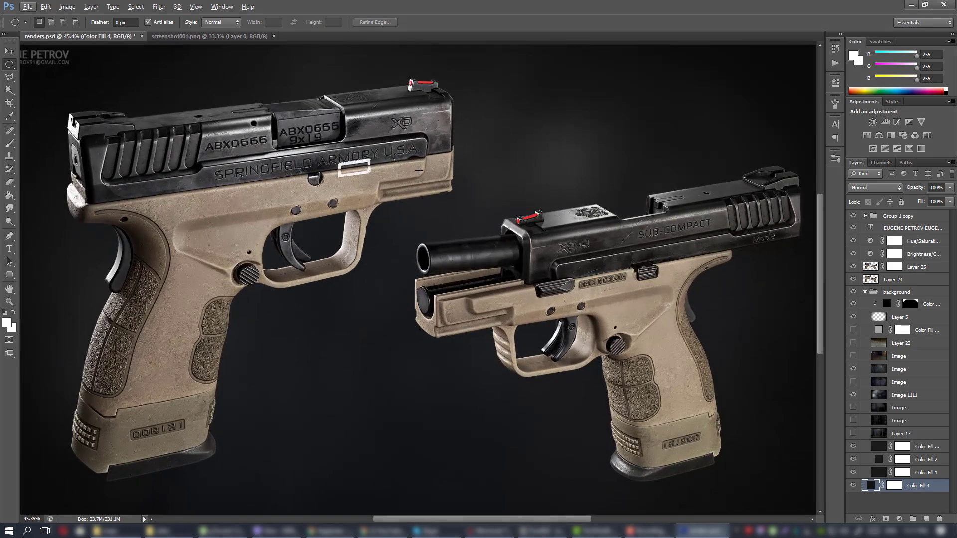
alt+scroll(428, 228, down, 1)
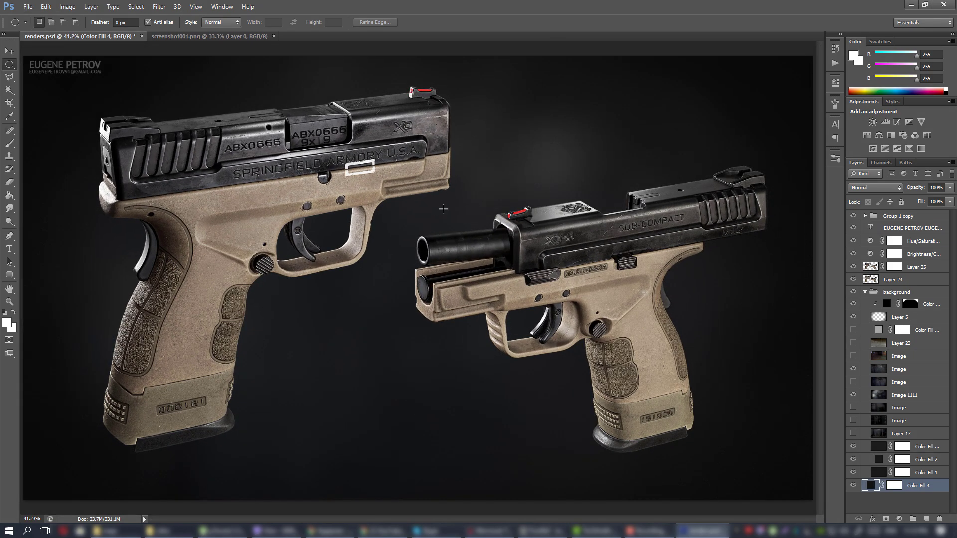
alt+scroll(433, 209, up, 1)
alt+scroll(434, 209, down, 1)
alt+scroll(479, 181, up, 2)
alt+scroll(476, 185, down, 3)
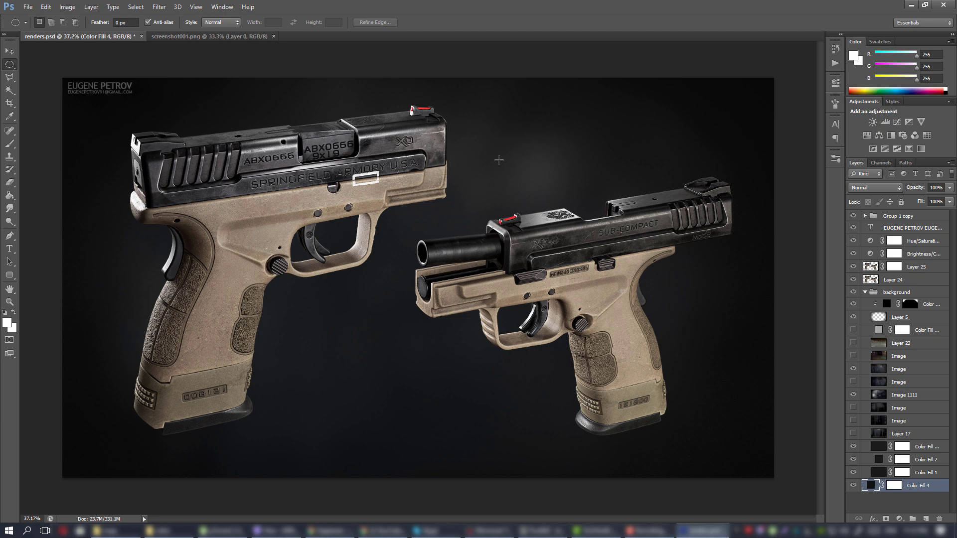
alt+scroll(413, 162, up, 2)
alt+scroll(412, 162, down, 2)
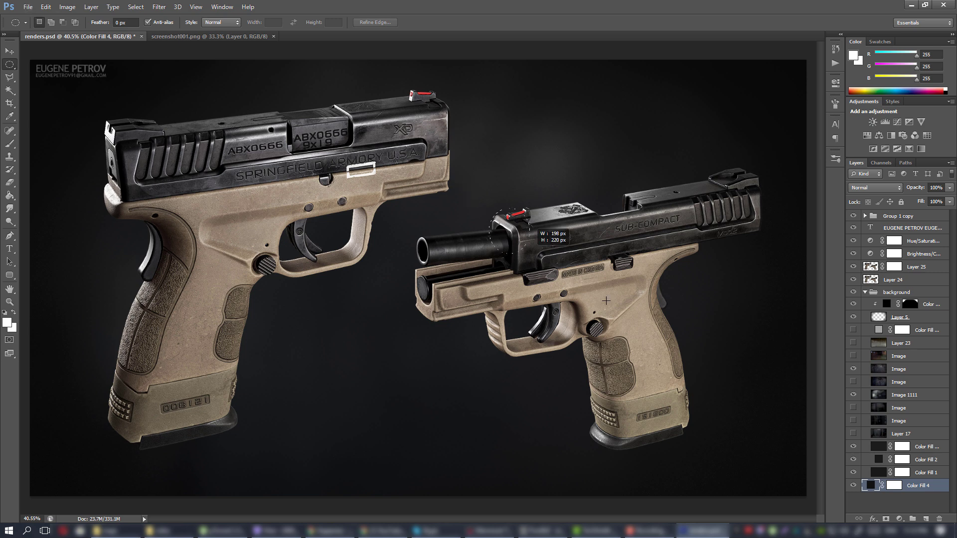
alt+scroll(410, 204, up, 2)
alt+scroll(410, 203, down, 3)
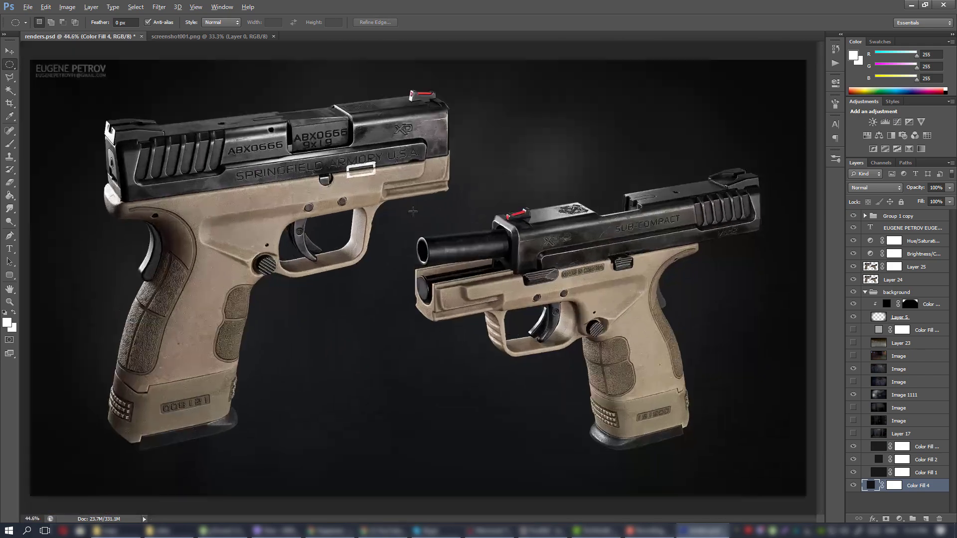
alt+scroll(410, 209, up, 3)
alt+scroll(410, 215, down, 3)
alt+scroll(410, 222, up, 3)
alt+scroll(410, 222, down, 1)
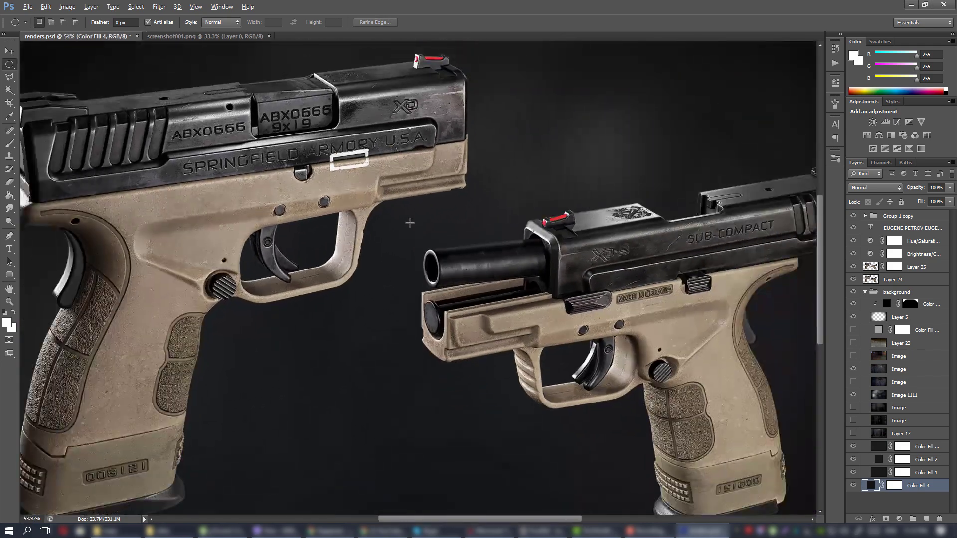
alt+scroll(542, 314, down, 2)
alt+scroll(539, 317, up, 2)
alt+scroll(536, 319, down, 2)
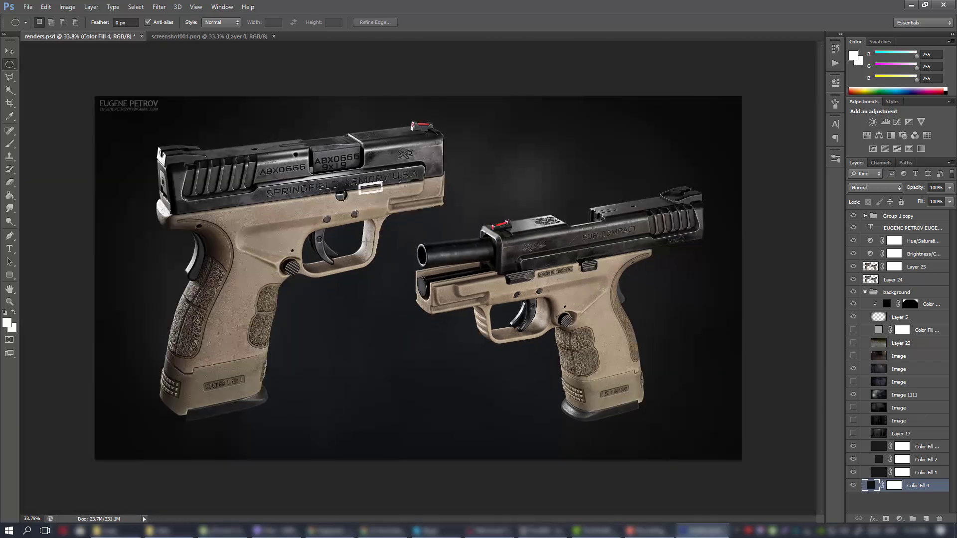
alt+scroll(369, 243, up, 1)
alt+scroll(396, 253, up, 2)
alt+scroll(409, 261, down, 1)
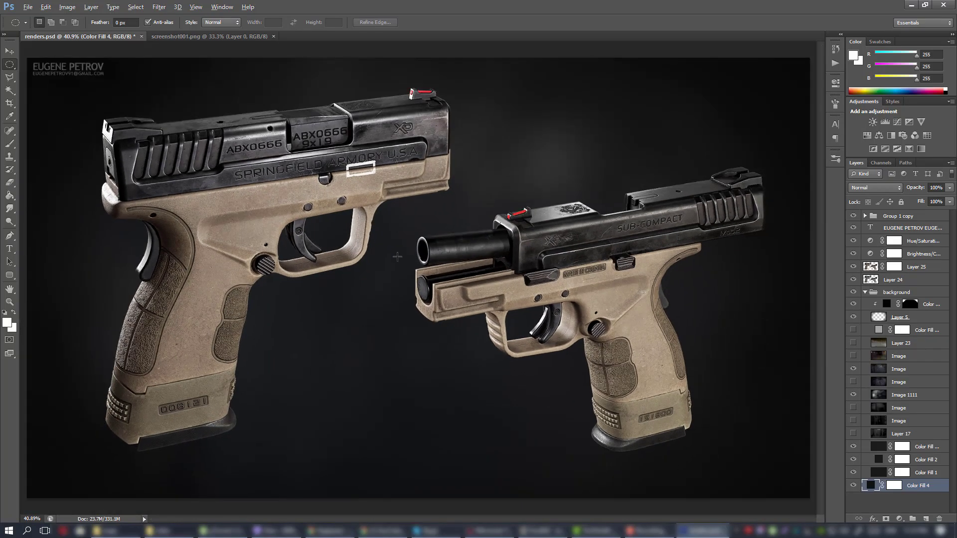
alt+scroll(424, 273, up, 1)
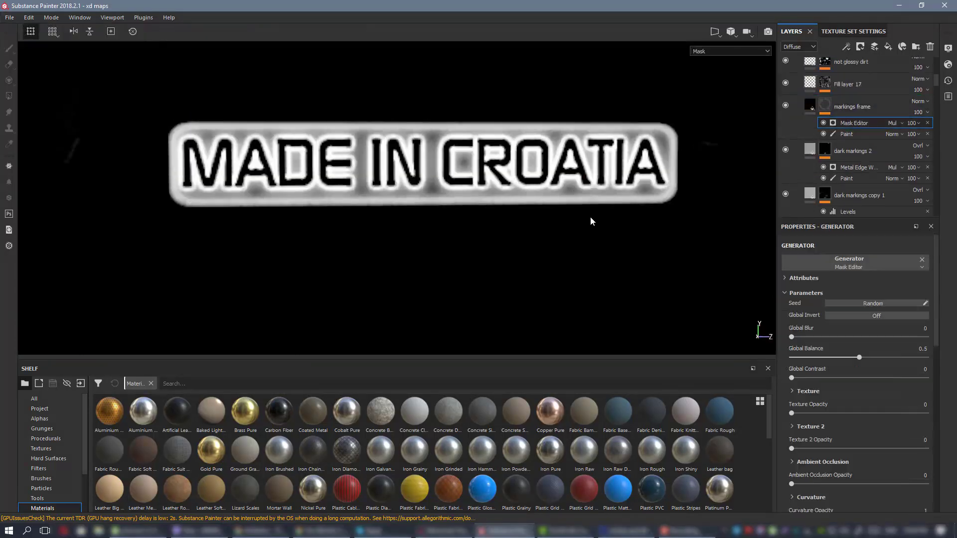
In Substance Painter, assign a Grunge Dirt procedural as the Texture input of the markings frame layer's Mask Editor
scroll(885, 336, down, 6)
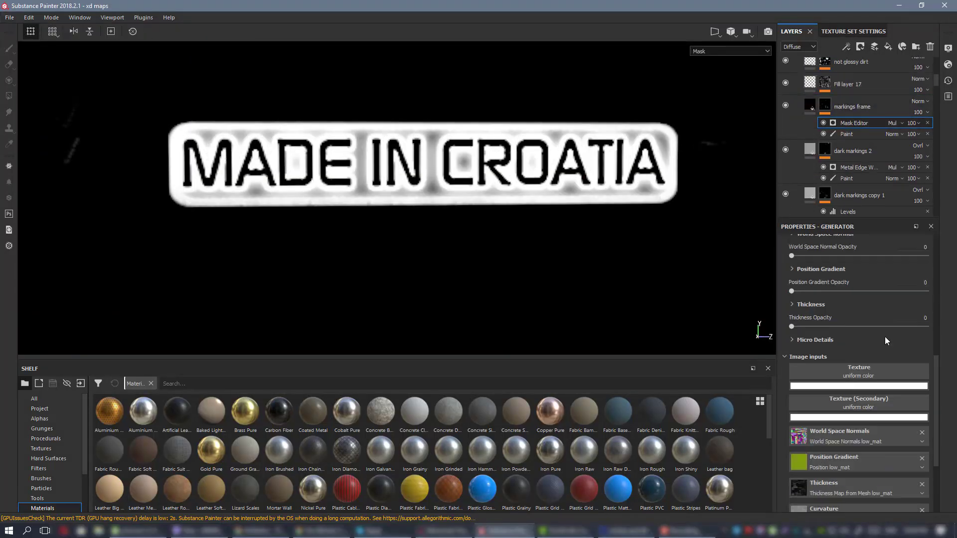
click(46, 438)
scroll(147, 458, down, 4)
drag(415, 487, 852, 373)
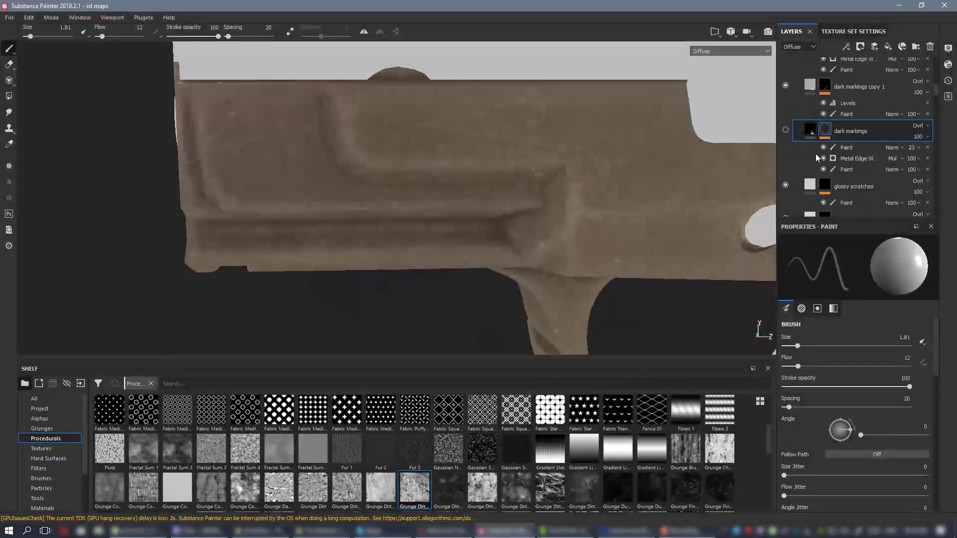
Examine the dark markings, dirt markings, wear edges and slight dust layers on the pistol's frame and grip
scroll(815, 154, down, 3)
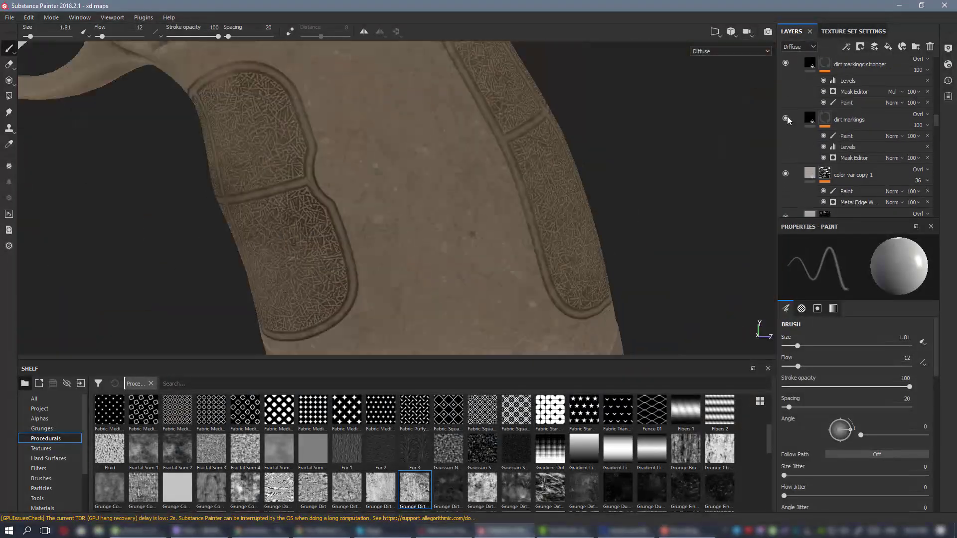
scroll(803, 149, down, 3)
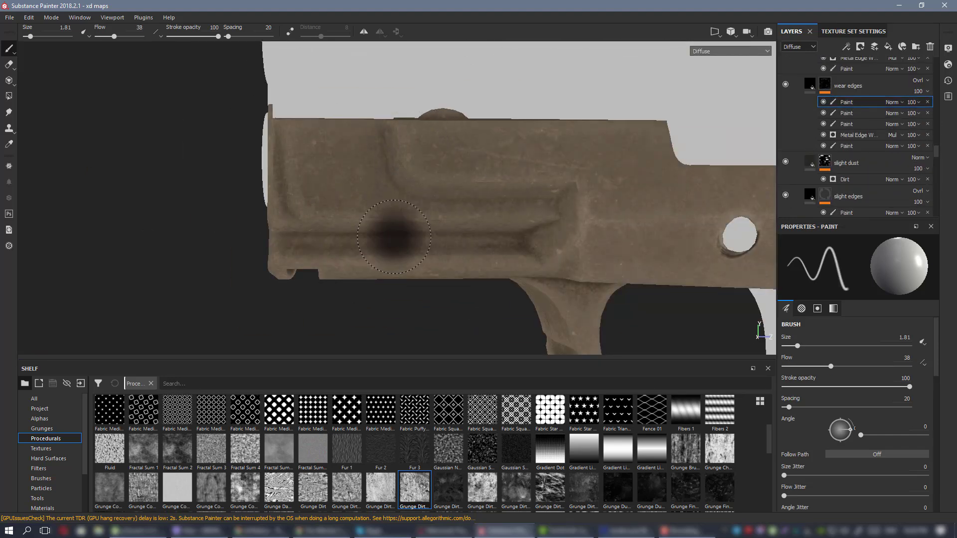
scroll(795, 139, down, 3)
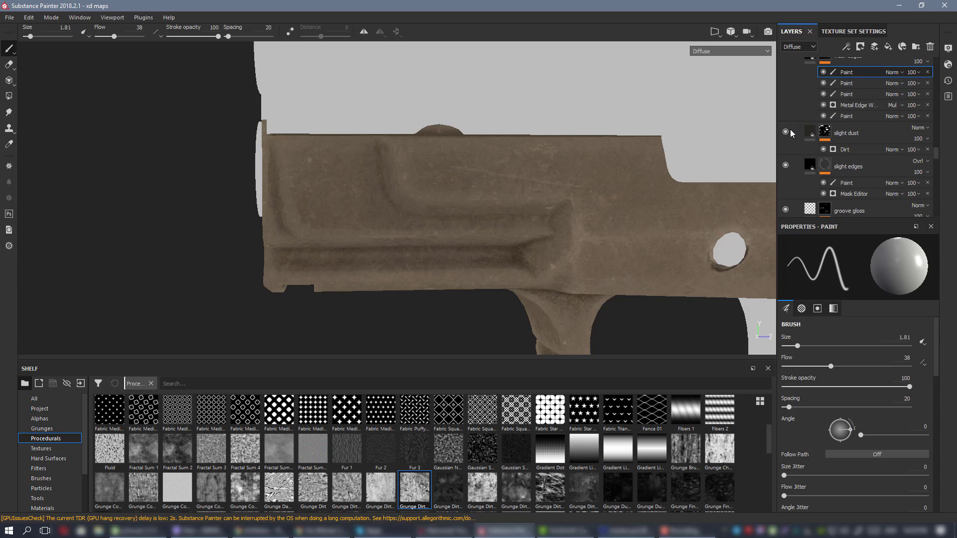
scroll(828, 120, up, 9)
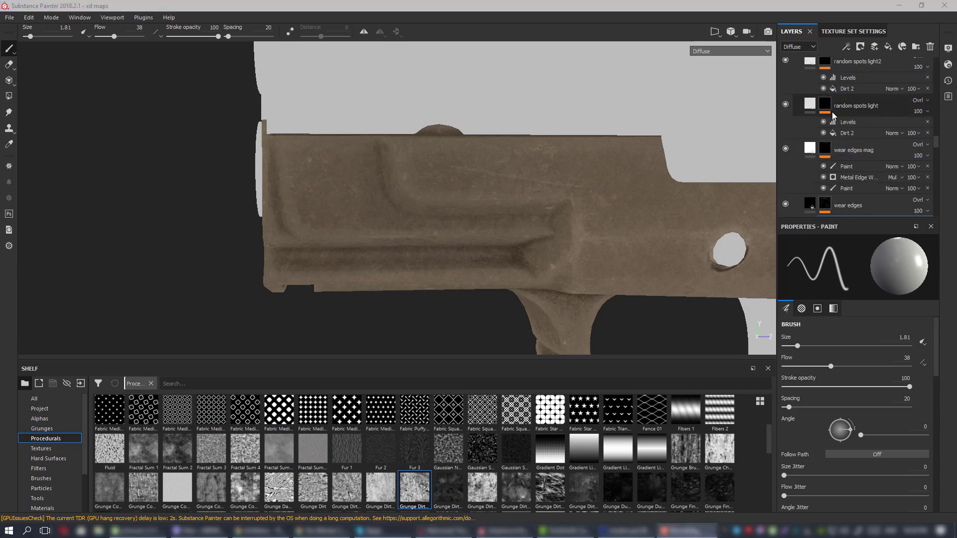
Reduce the brush size to 1.06 and select the upper paint effect on the dark markings layer's mask
click(846, 109)
scroll(449, 189, up, 3)
ctrl+right_drag(448, 190, 429, 189)
scroll(434, 189, down, 3)
alt+drag(429, 189, 468, 199)
scroll(859, 114, up, 10)
click(847, 118)
scroll(435, 201, up, 3)
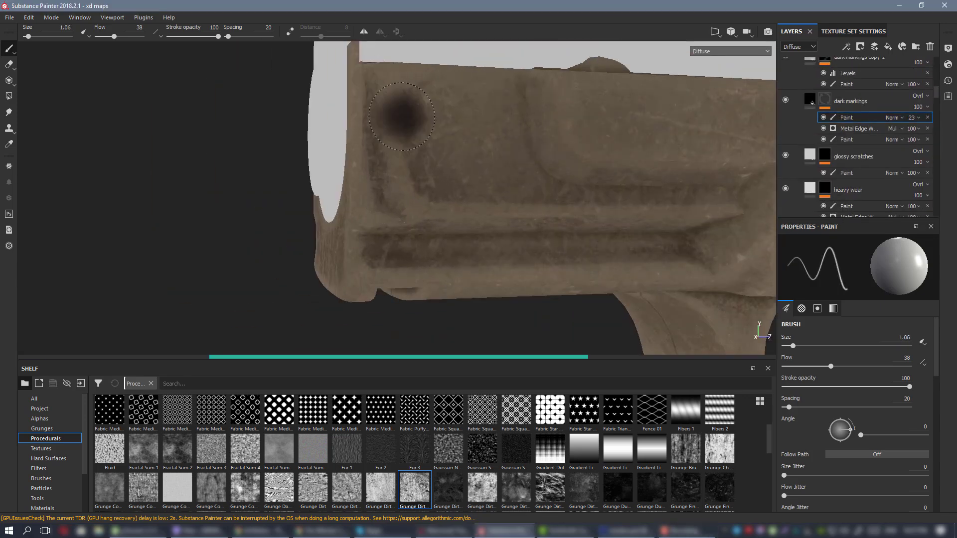
Add a paint effect to the dark markings mask and paint the frame's front grooves with brush size 2.26 and flow 43
alt+drag(402, 117, 199, 150)
alt+click(824, 100)
right_click(844, 120)
click(864, 139)
mouse_move(319, 115)
mouse_down()
mouse_move(434, 90)
mouse_move(339, 134)
mouse_move(369, 137)
mouse_up()
key(m)
key(c)
ctrl+right_drag(499, 197, 528, 196)
ctrl+drag(533, 197, 478, 199)
scroll(448, 209, down, 2)
mouse_move(518, 249)
alt+mouse_down()
mouse_move(570, 274)
mouse_move(588, 269)
alt+mouse_up()
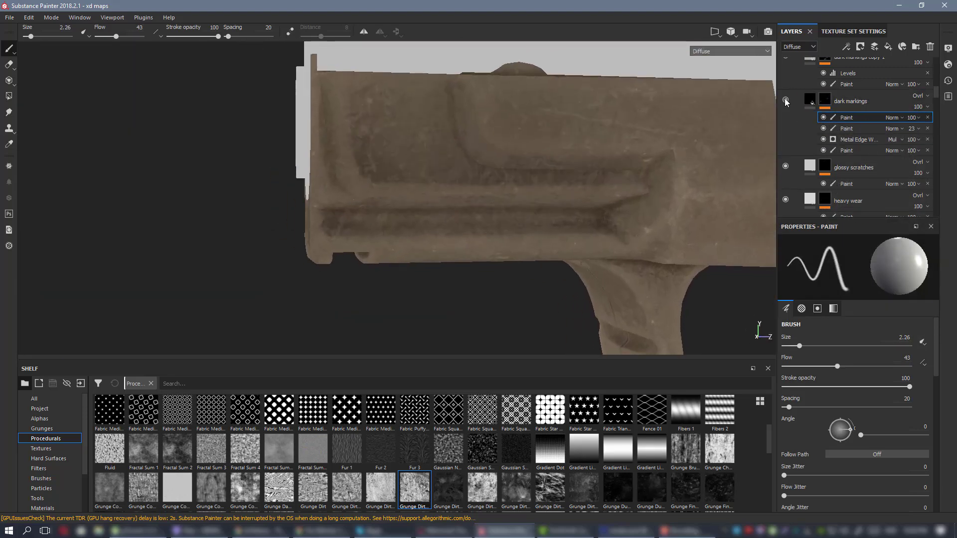
Load the Brush Dirty alpha for painting the dark markings, with size 2.47, flow 79 and angle 99
click(40, 419)
click(550, 451)
mouse_move(451, 210)
ctrl+mouse_down()
mouse_move(451, 172)
mouse_move(496, 199)
mouse_move(528, 200)
ctrl+mouse_up()
scroll(457, 189, up, 1)
scroll(528, 224, down, 3)
alt+drag(528, 249, 581, 274)
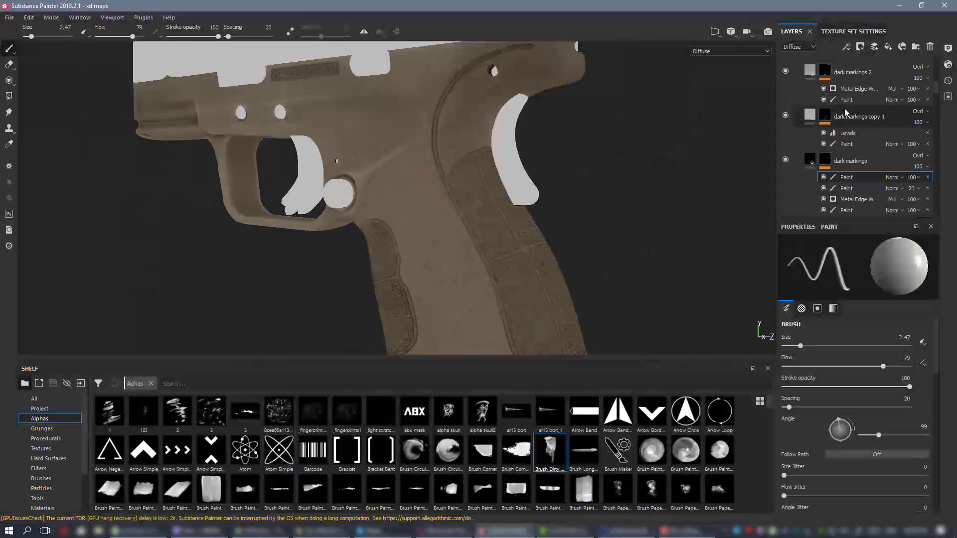
Touch up the magazine in the wear edges mag layer's top paint effect with the Cement 1 brush, and save the project
click(844, 116)
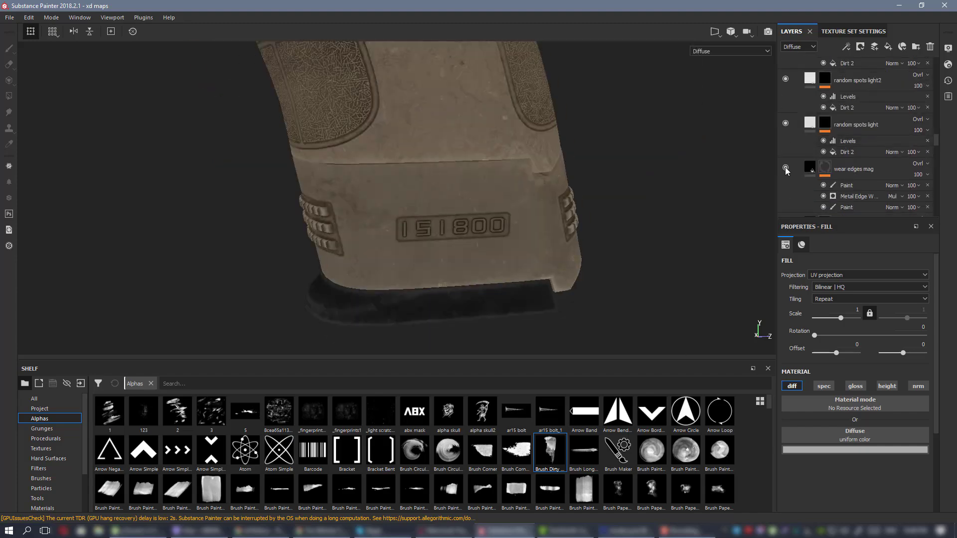
click(847, 185)
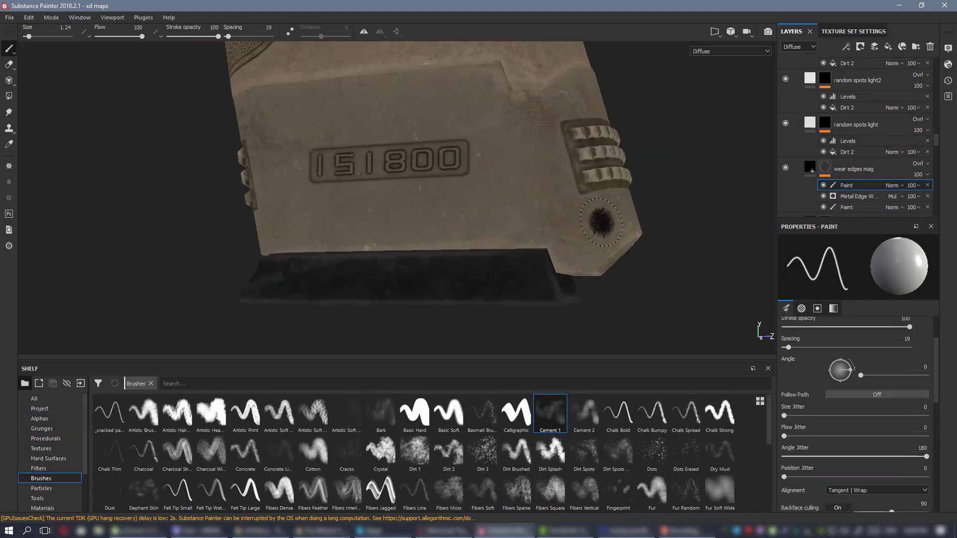
key(ctrl+s)
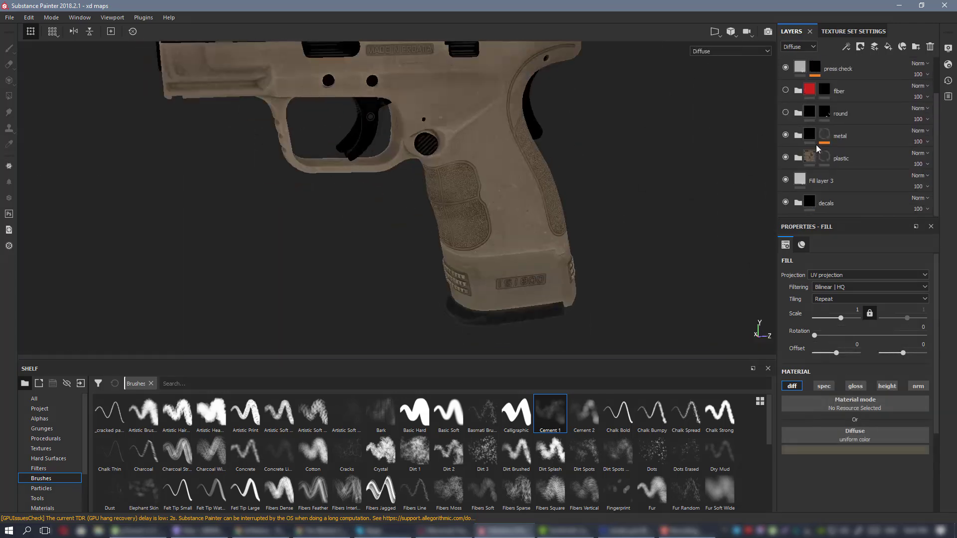
Open the selected fill layer's diffuse colour, then switch to Marmoset Toolbag and capture the shot1 view of both pistols
click(854, 450)
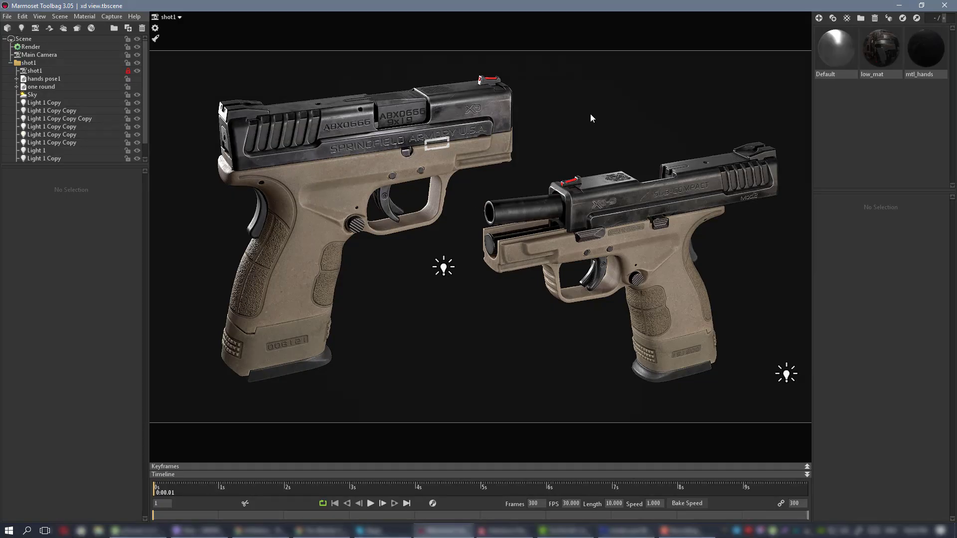
click(112, 16)
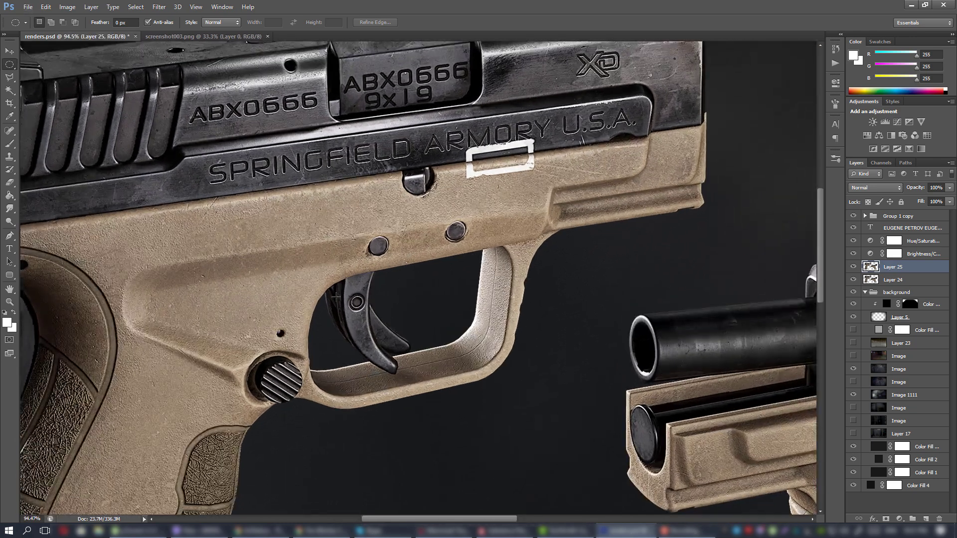
Switch to Photoshop and examine the updated pistol render in renders.psd, hiding Layer 25 and checking the slide, frame and grip
drag(336, 297, 481, 166)
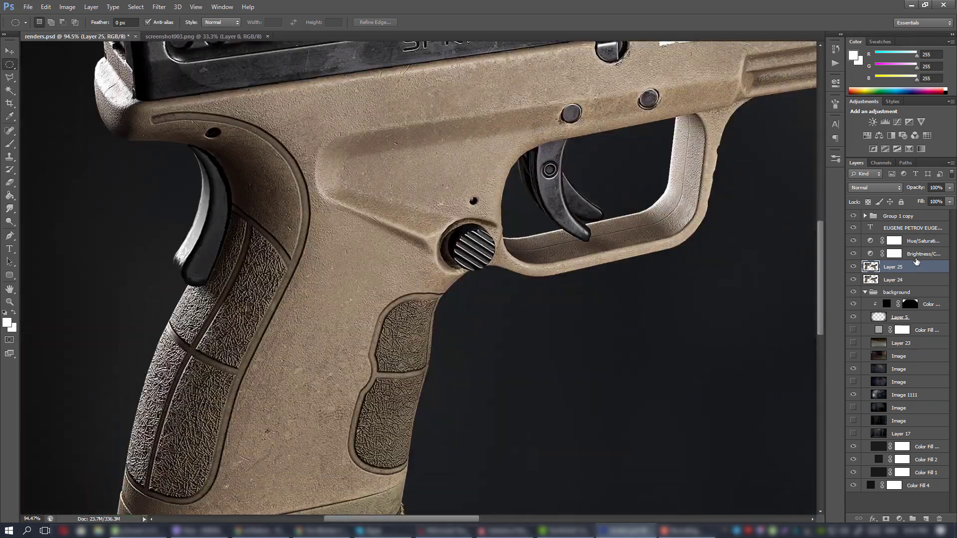
alt+scroll(491, 216, down, 1)
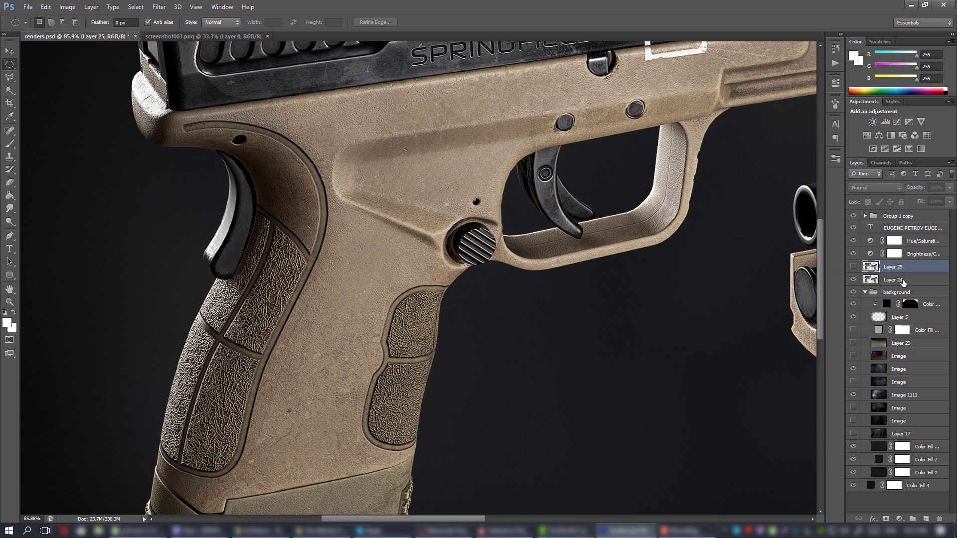
alt+scroll(496, 203, down, 1)
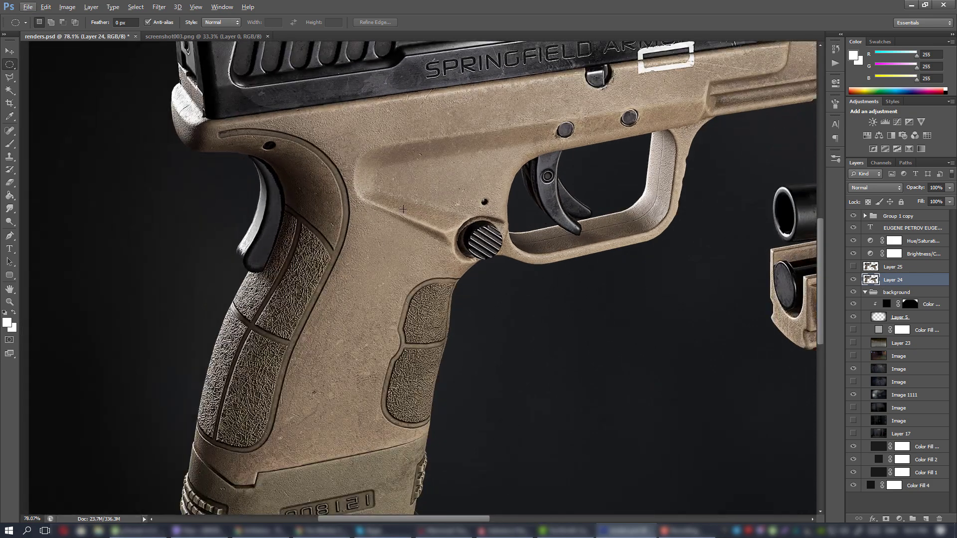
mouse_move(437, 223)
mouse_down()
mouse_move(496, 119)
mouse_move(490, 202)
mouse_move(478, 225)
mouse_move(406, 286)
mouse_move(281, 289)
mouse_up()
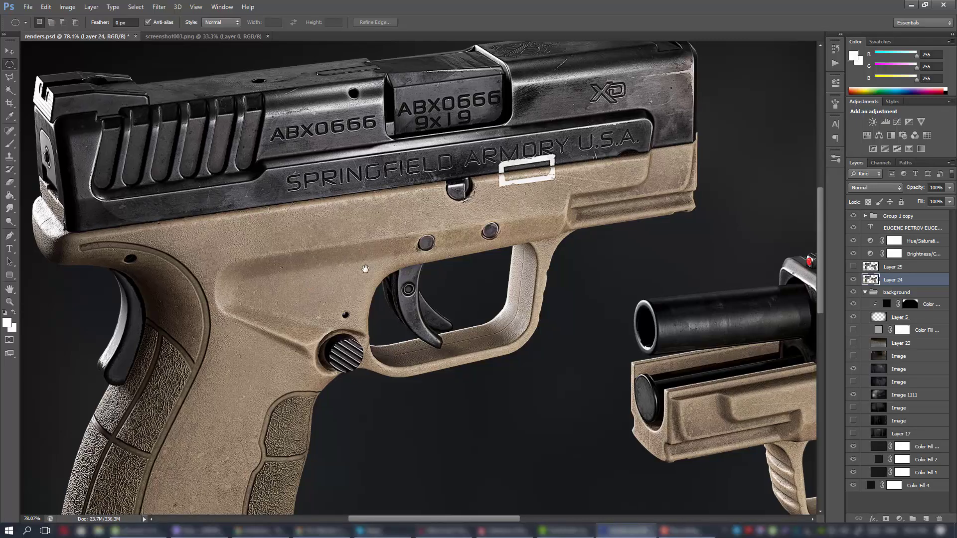
mouse_move(339, 220)
mouse_down()
mouse_move(414, 291)
mouse_move(569, 96)
mouse_up()
alt+scroll(398, 219, up, 5)
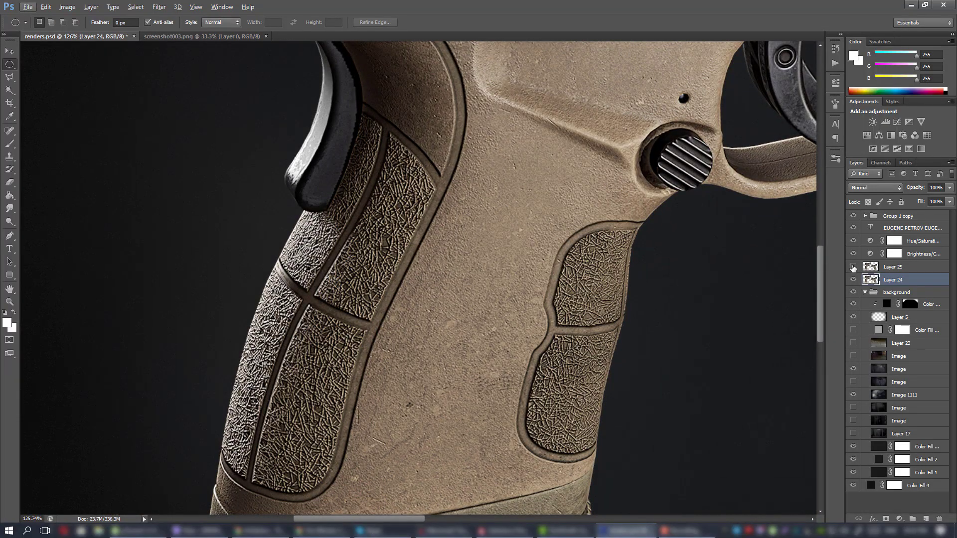
Compare the grip and magazine details with Layer 25 shown and hidden over Layer 24
click(853, 268)
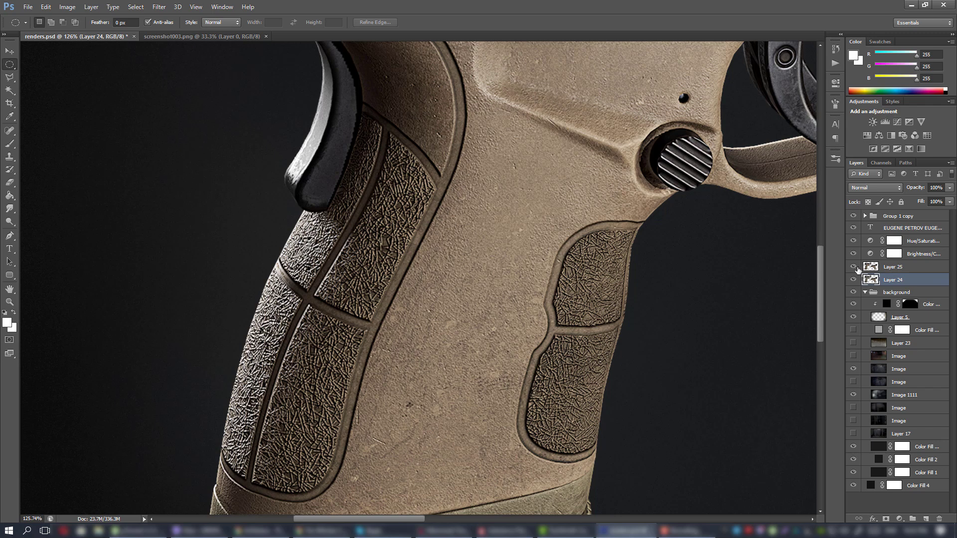
click(854, 267)
click(853, 267)
drag(567, 345, 548, 88)
drag(538, 204, 575, 178)
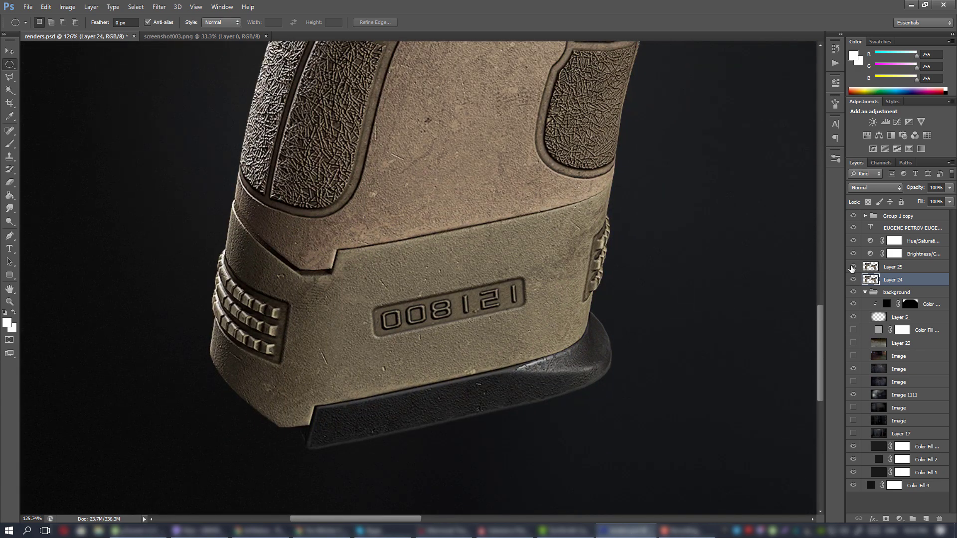
click(853, 267)
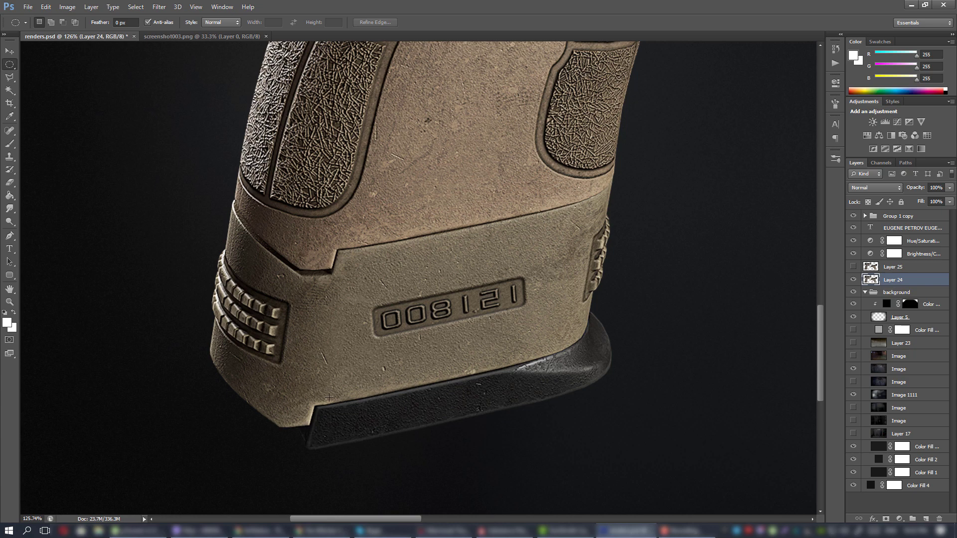
Compare the magazine, frame and trigger guard details with Layer 25 shown and hidden over Layer 24
click(855, 268)
click(853, 269)
click(853, 268)
drag(584, 204, 535, 325)
drag(626, 170, 477, 267)
drag(747, 319, 684, 214)
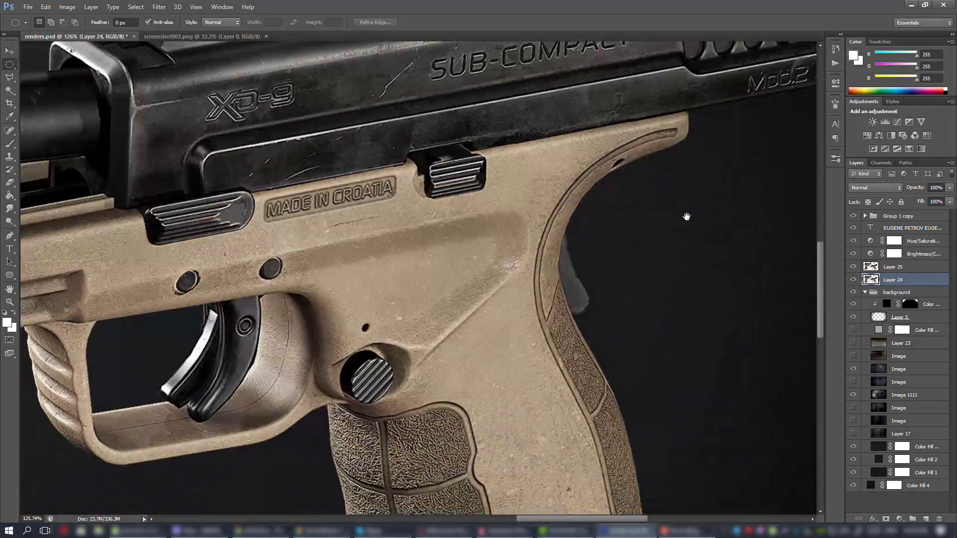
drag(362, 240, 523, 210)
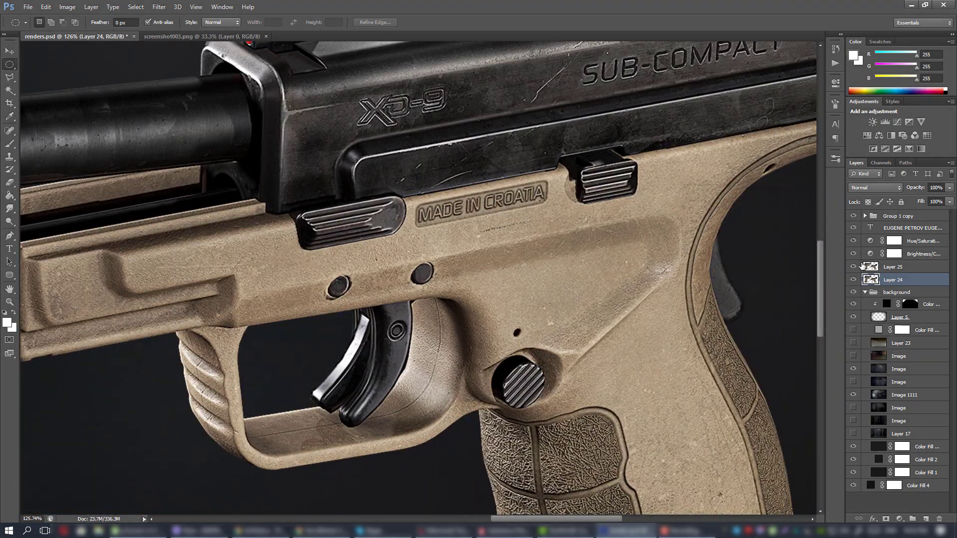
click(855, 266)
click(854, 266)
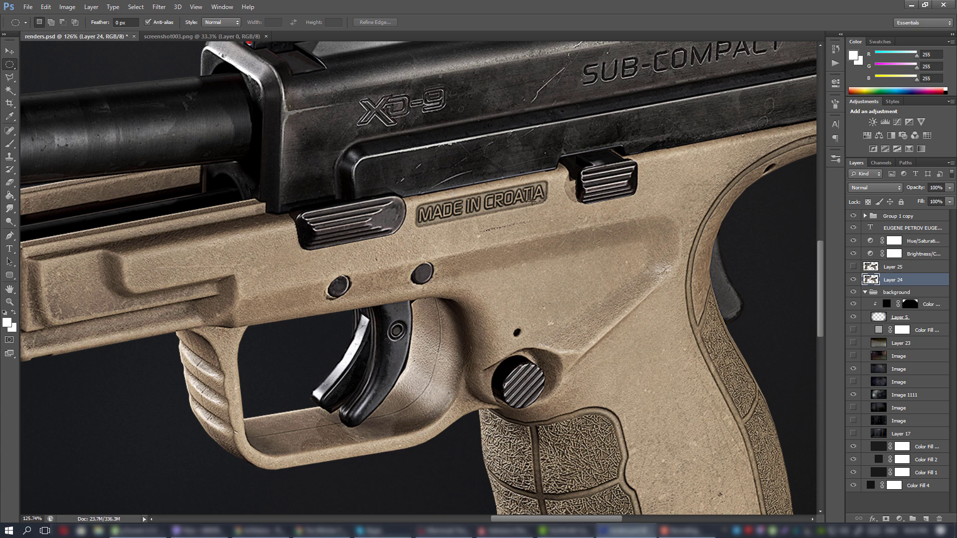
click(854, 267)
Compare the front rail, barrel and guide rod area of the open-slide pistol with Layer 25 hidden and shown
drag(319, 267, 539, 217)
drag(548, 251, 588, 239)
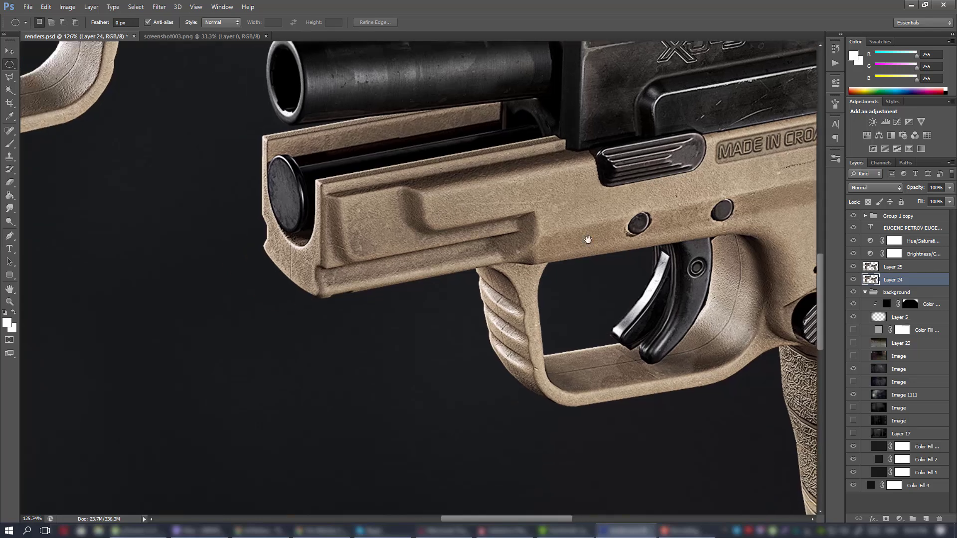
click(855, 267)
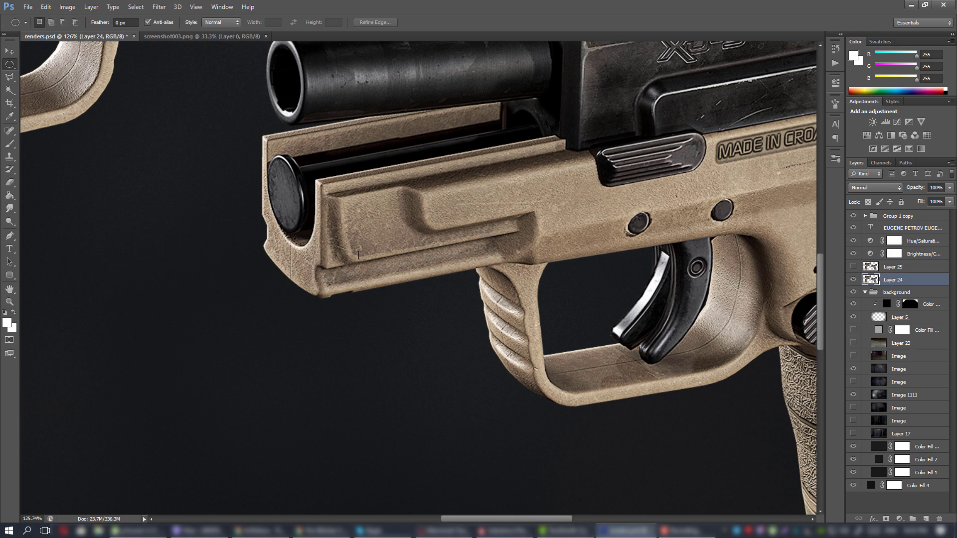
click(855, 267)
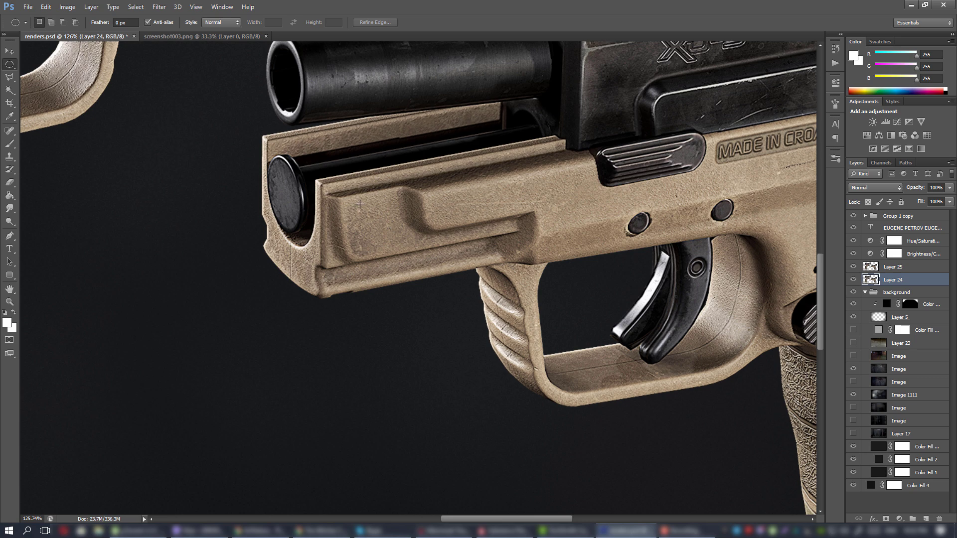
Examine both pistols in the composition from overview and close up, checking the slides, frames, lettering and trigger guards
alt+scroll(513, 240, down, 7)
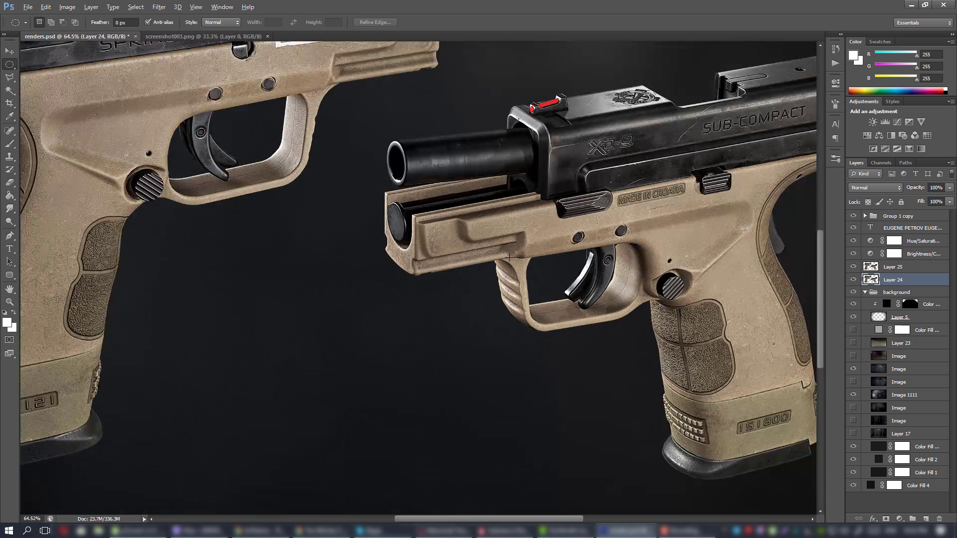
alt+scroll(509, 274, up, 4)
drag(720, 291, 602, 368)
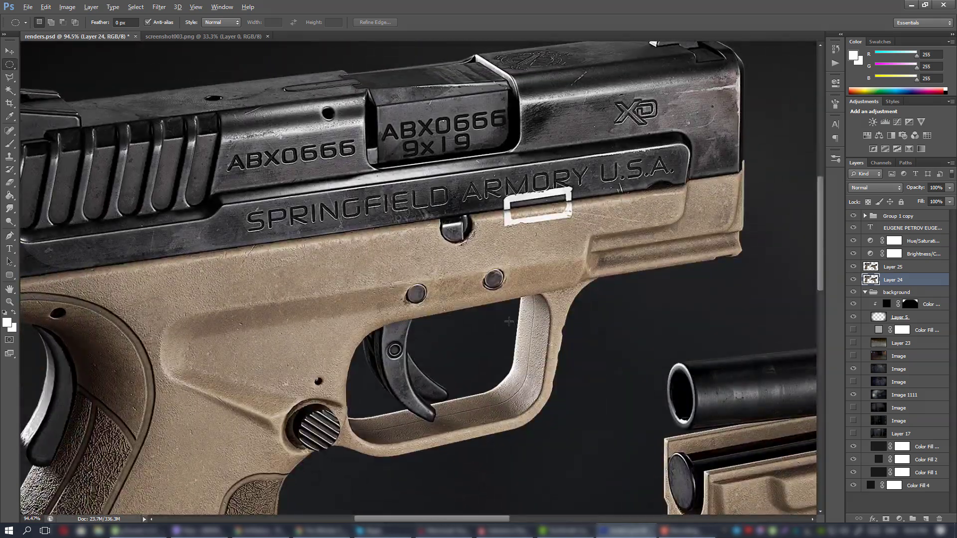
alt+scroll(508, 322, down, 1)
alt+scroll(505, 323, down, 3)
alt+scroll(461, 170, up, 6)
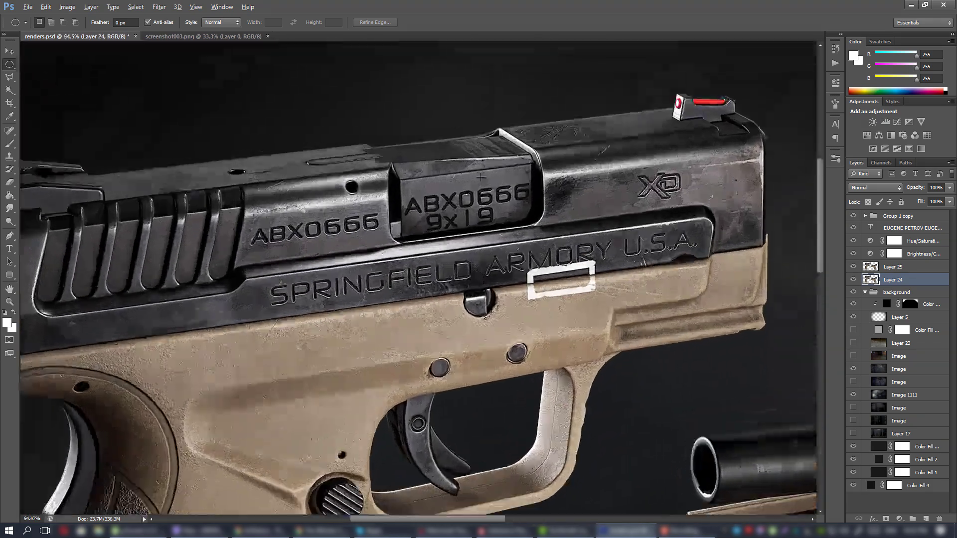
alt+scroll(530, 289, down, 11)
alt+scroll(531, 289, up, 6)
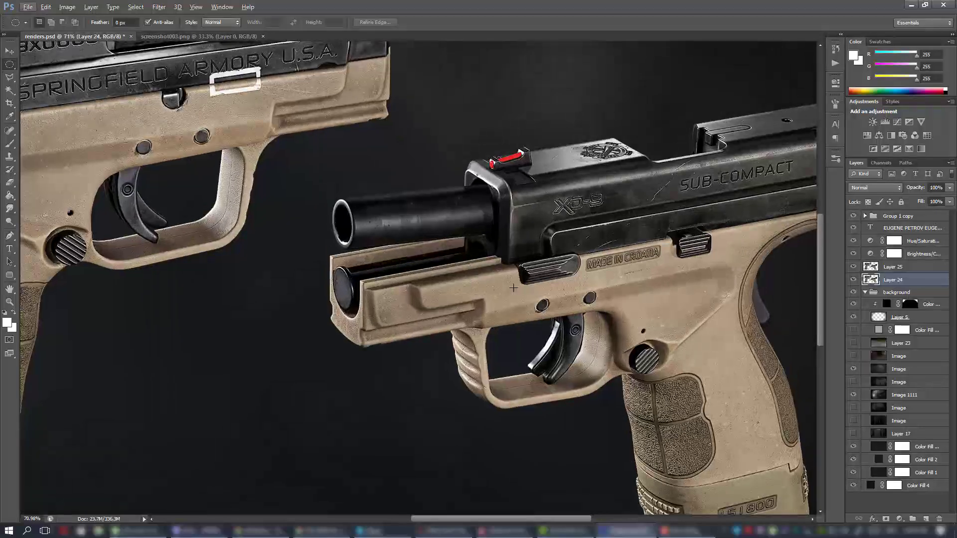
drag(269, 244, 426, 261)
alt+scroll(425, 261, down, 6)
alt+scroll(427, 262, up, 6)
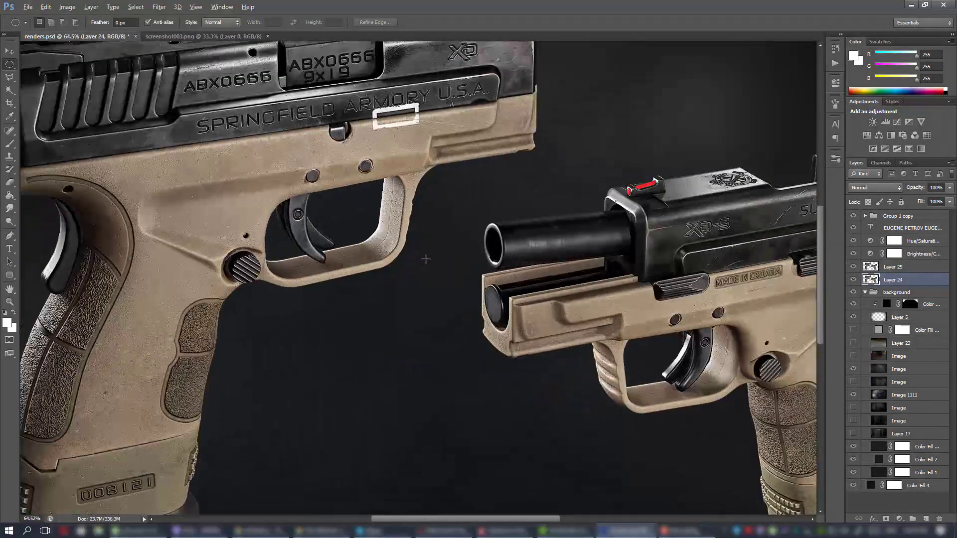
alt+scroll(427, 262, down, 6)
alt+scroll(431, 263, up, 4)
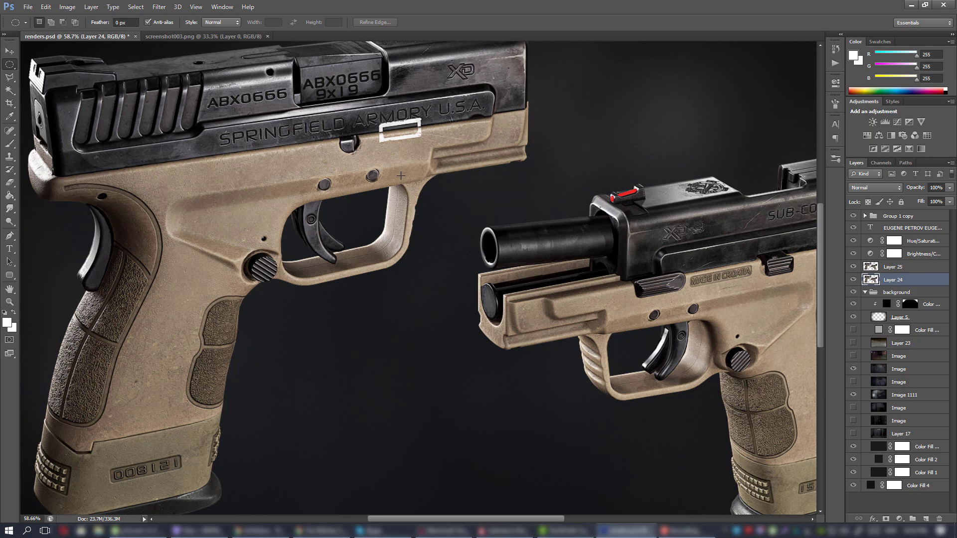
alt+scroll(401, 175, up, 6)
alt+scroll(441, 191, down, 7)
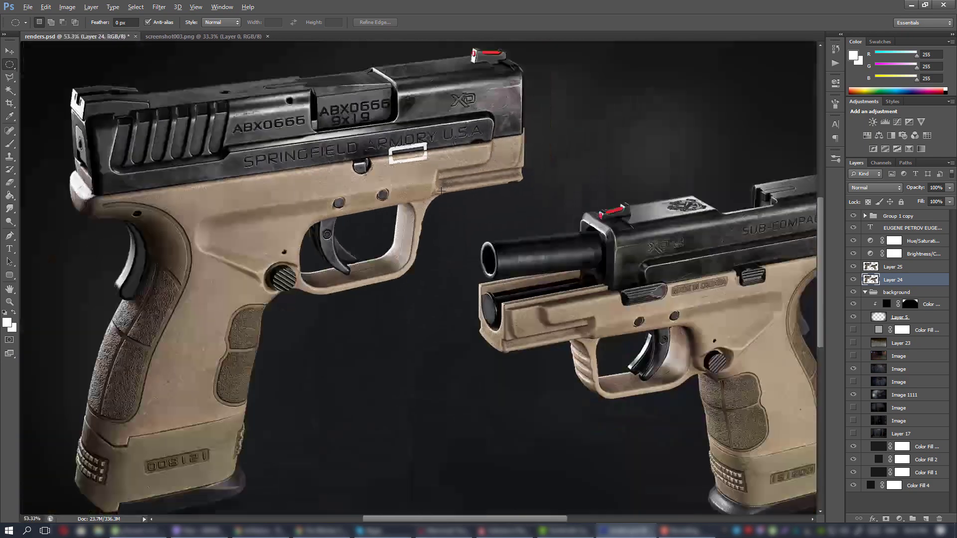
alt+scroll(442, 190, up, 3)
alt+scroll(448, 197, down, 4)
alt+scroll(446, 202, up, 3)
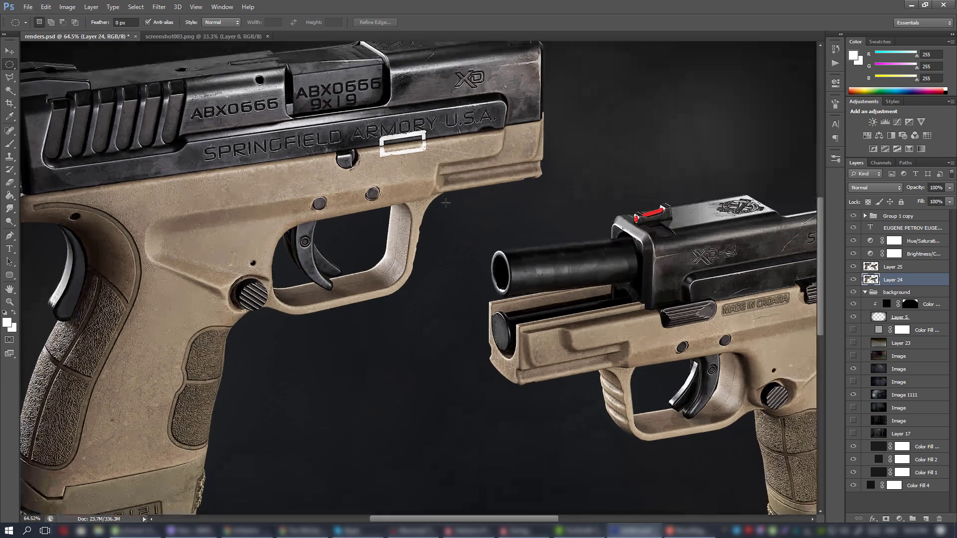
alt+scroll(362, 203, down, 3)
alt+scroll(305, 189, up, 8)
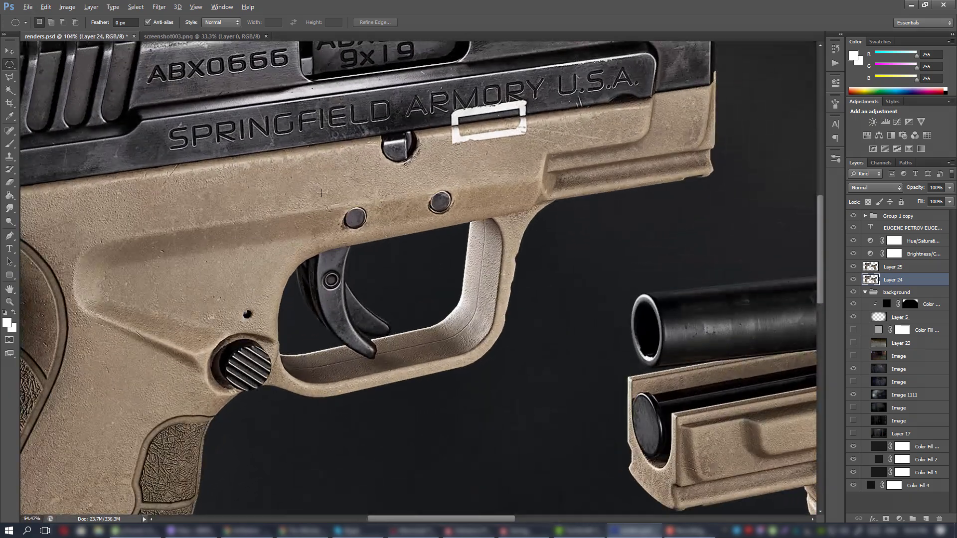
alt+scroll(321, 193, down, 4)
alt+scroll(467, 206, up, 2)
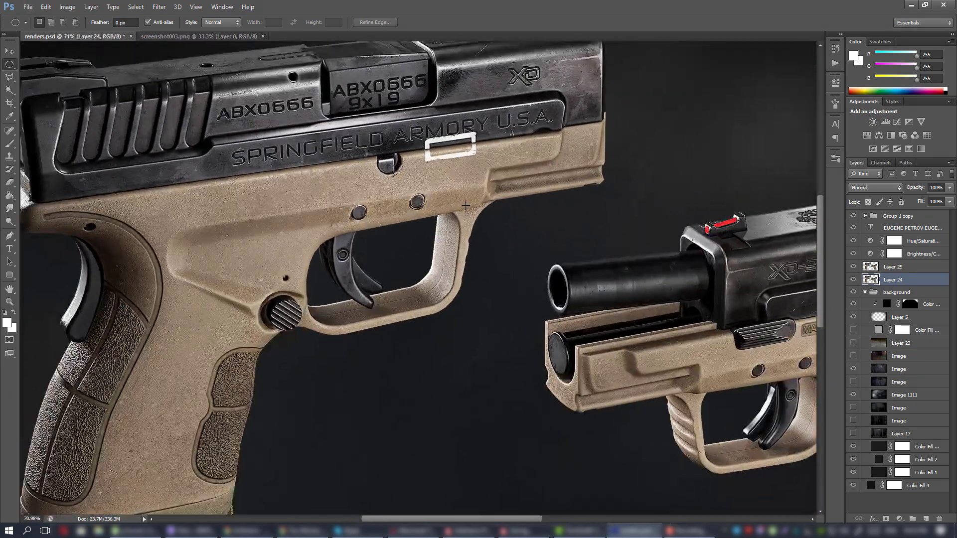
Switch to Marmoset Toolbag, hide the shot2 sky's lights, and bring back and reposition Light 1 and the first Light 1 Copy Copy
scroll(462, 209, down, 1)
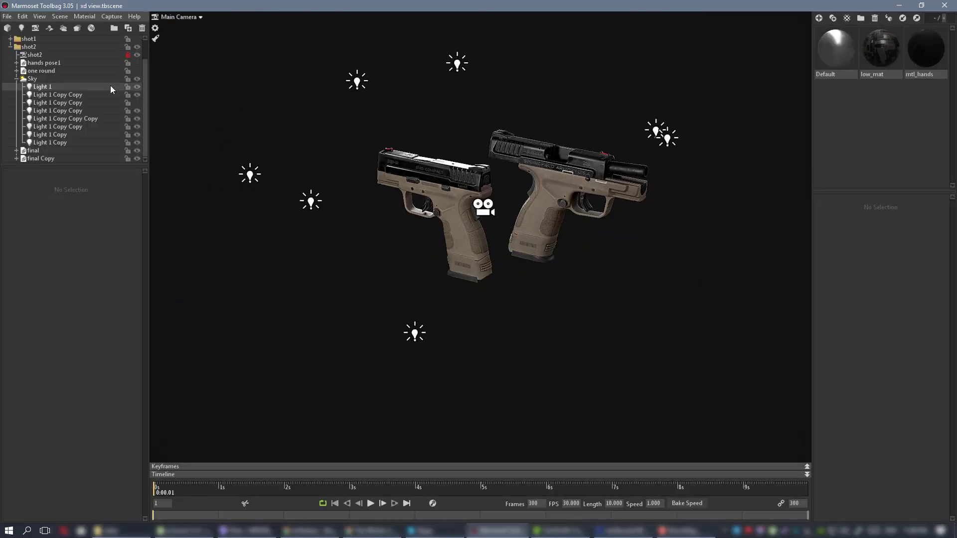
drag(137, 86, 136, 144)
click(136, 144)
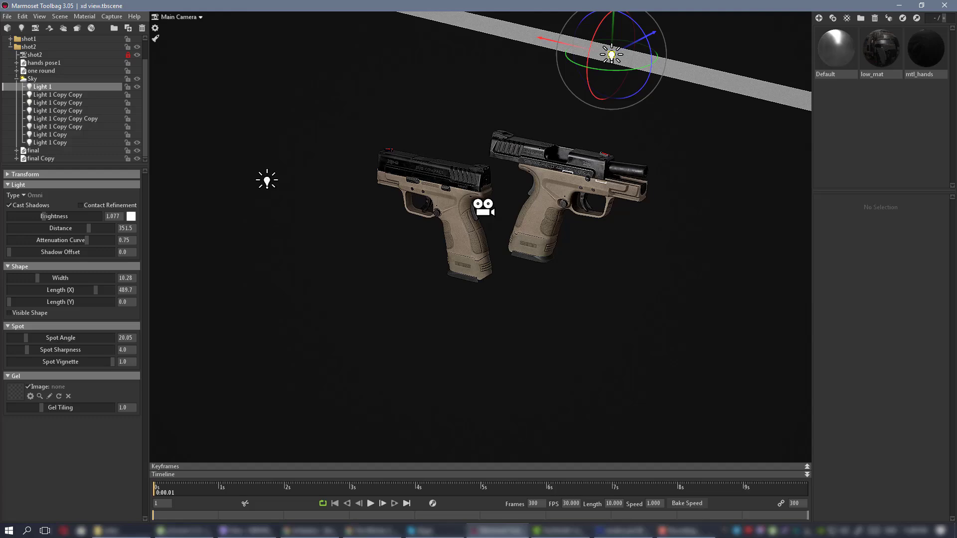
drag(501, 31, 517, 33)
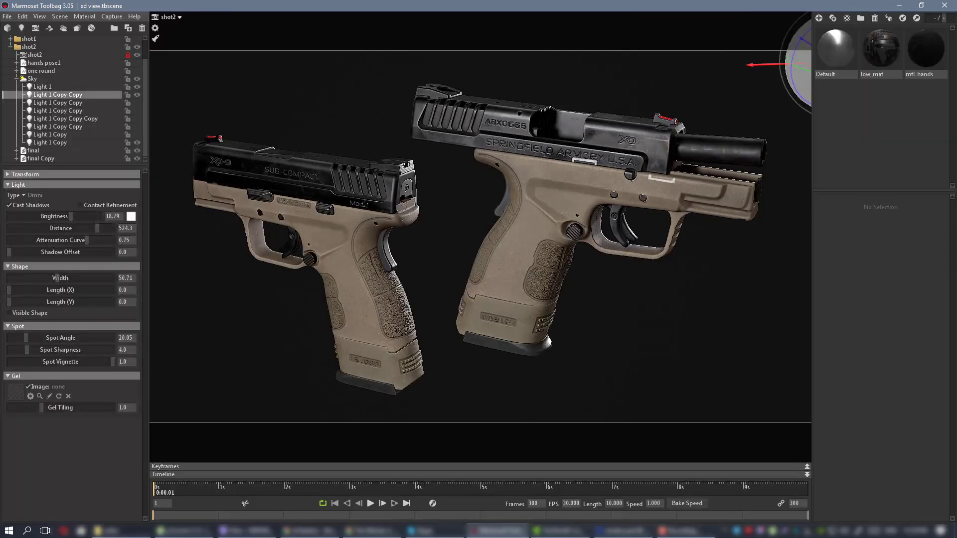
drag(801, 39, 796, 17)
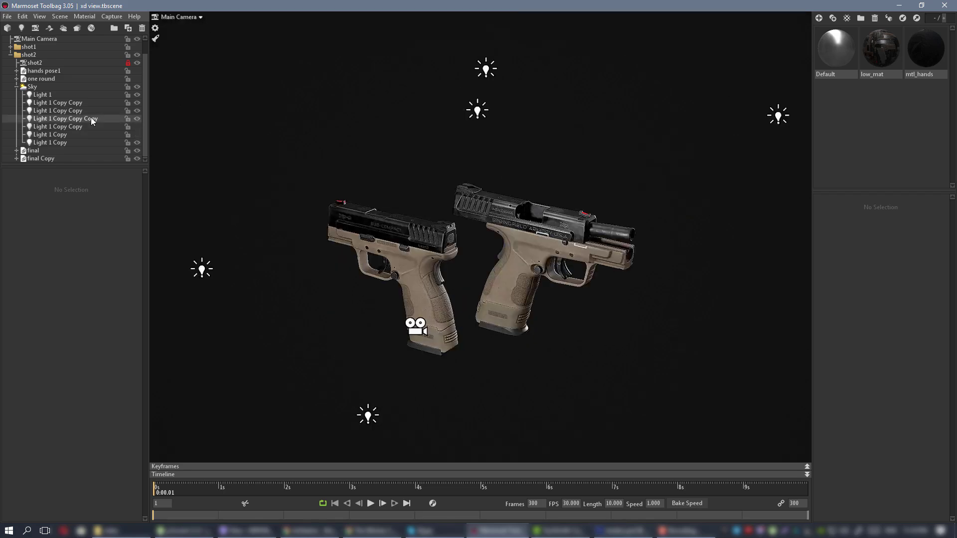
Compare Light 1 Copy Copy Copy on and off in shot2, set its brightness to 1.972 and check its placement around the pistols
click(91, 119)
scroll(321, 274, up, 3)
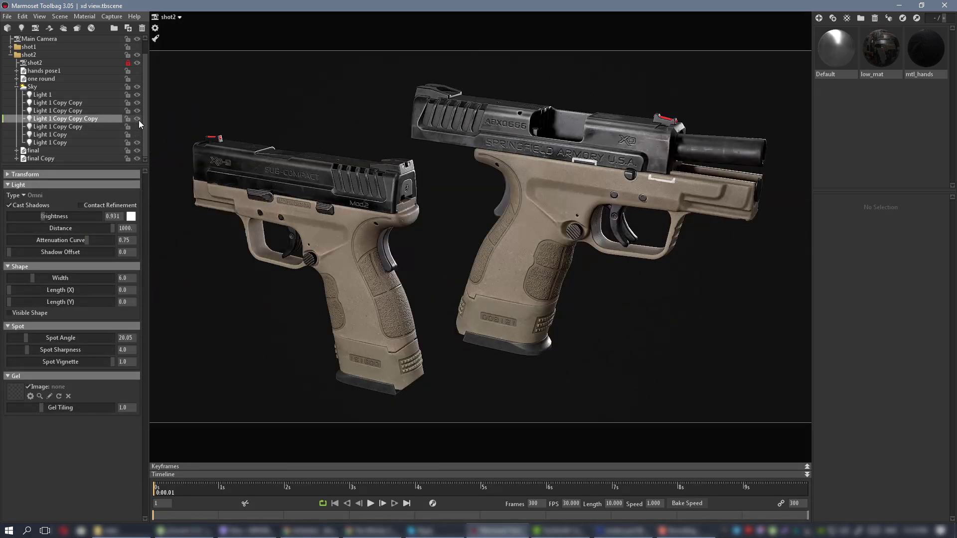
click(139, 120)
click(139, 120)
click(139, 120)
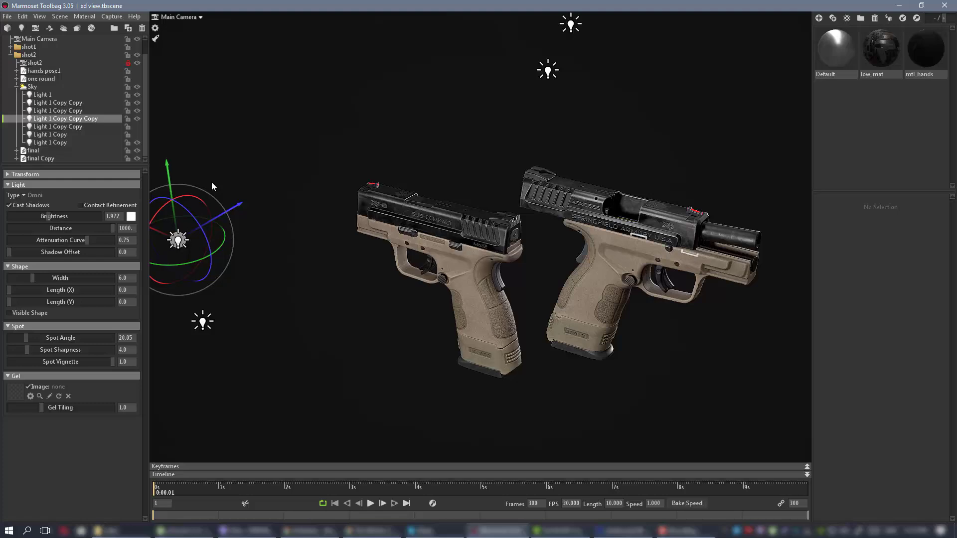
drag(211, 181, 181, 217)
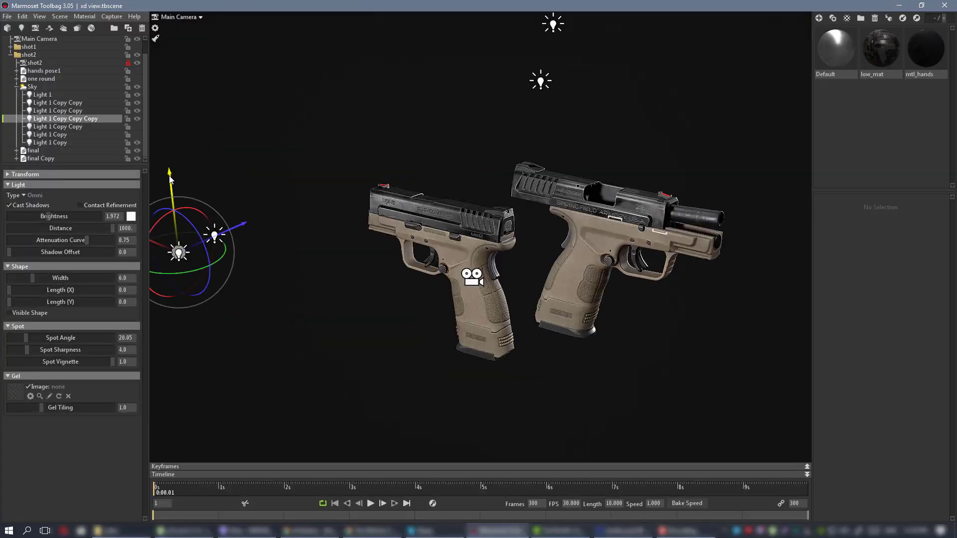
View the pistols through the shot2 camera, toggle the second Light 1 Copy Copy light and adjust the first one's brightness
click(179, 17)
click(223, 34)
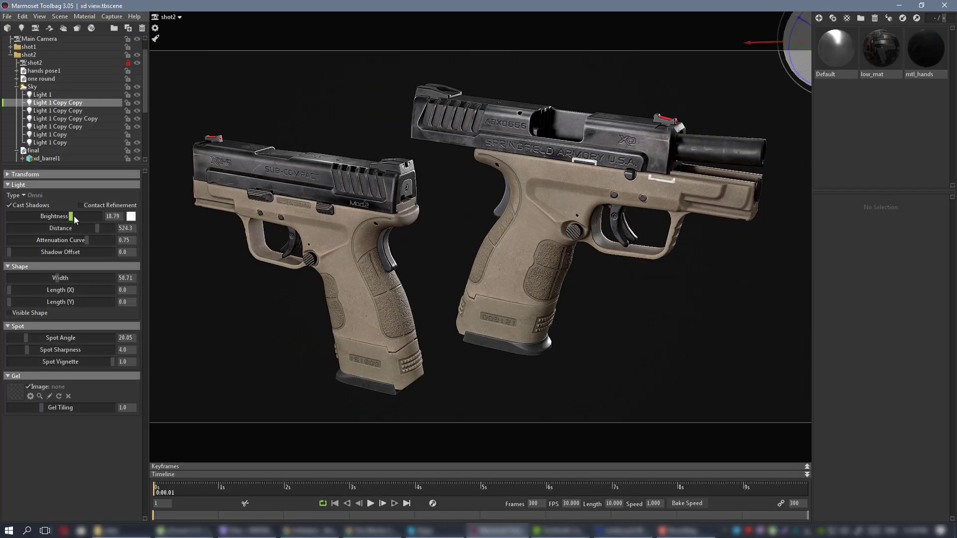
click(137, 110)
drag(74, 217, 75, 216)
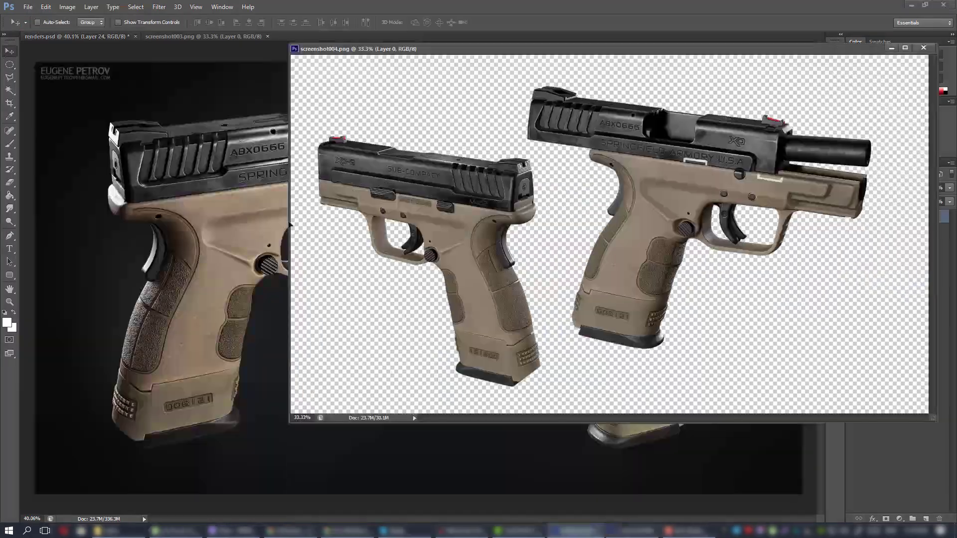
Switch to Photoshop, place the screenshot004.png render above Layer 24 in renders.psd, and compare the two renders
click(893, 280)
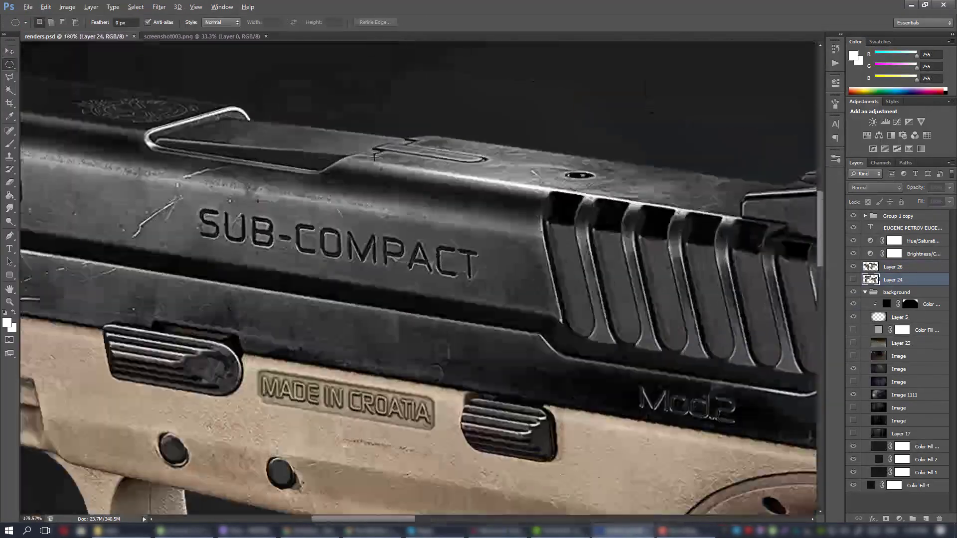
alt+scroll(375, 157, down, 15)
click(853, 266)
click(853, 280)
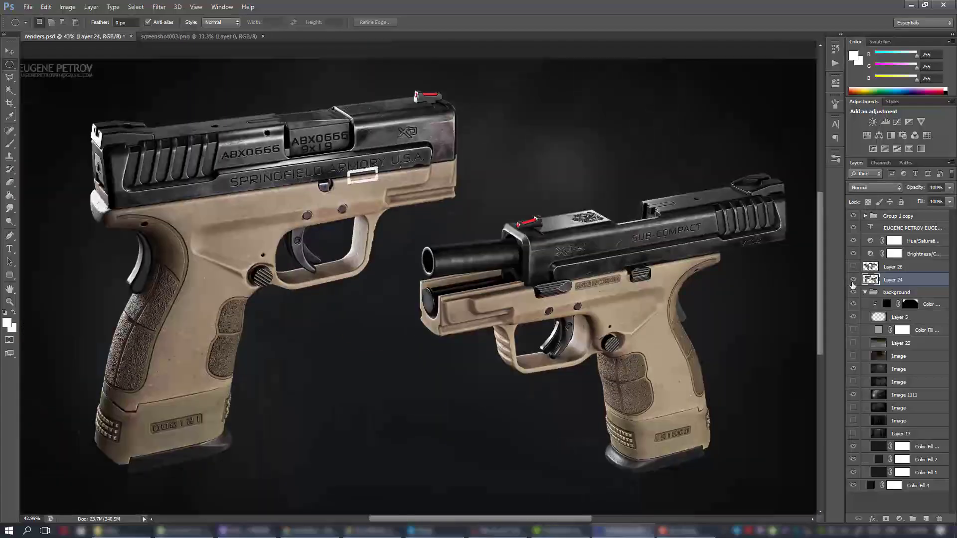
click(853, 267)
alt+scroll(337, 294, up, 3)
alt+scroll(354, 204, down, 5)
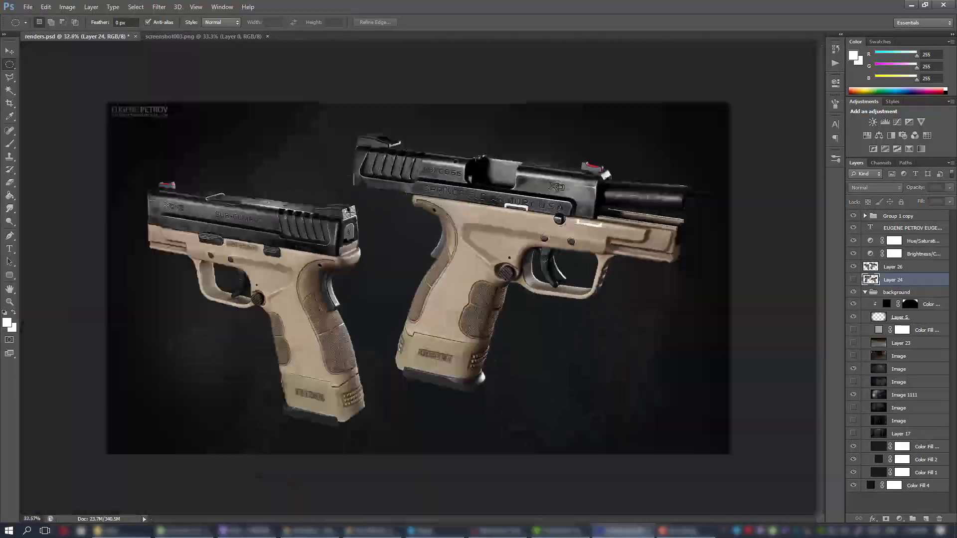
Examine the Layer 26 render up close, checking the slide lettering, frame texture, rear sights and grips of both pistols
alt+scroll(209, 203, up, 13)
alt+scroll(209, 202, down, 7)
drag(736, 341, 370, 258)
alt+scroll(369, 259, up, 7)
drag(60, 319, 791, 171)
drag(299, 149, 620, 449)
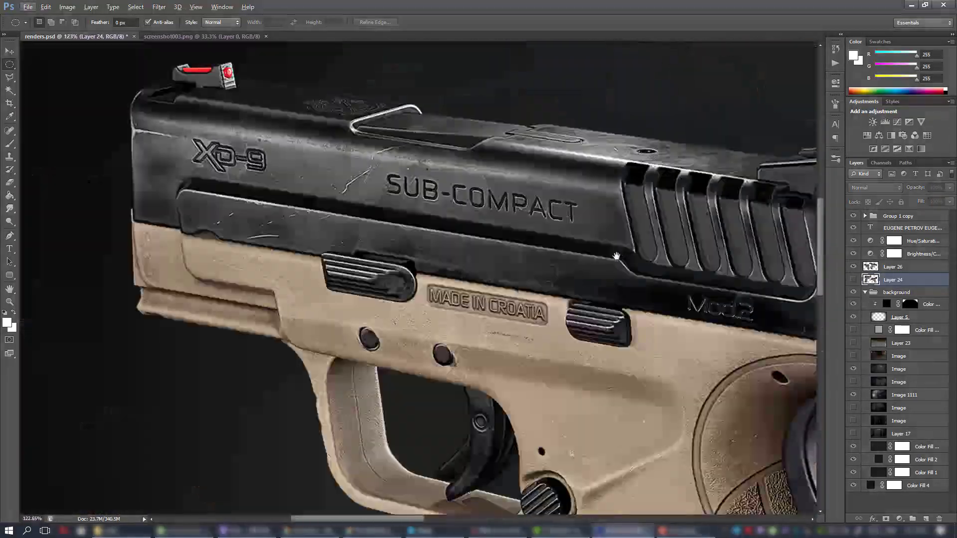
drag(579, 224, 99, 334)
drag(748, 199, 218, 271)
alt+scroll(218, 271, down, 4)
drag(218, 449, 640, 100)
drag(640, 149, 598, 284)
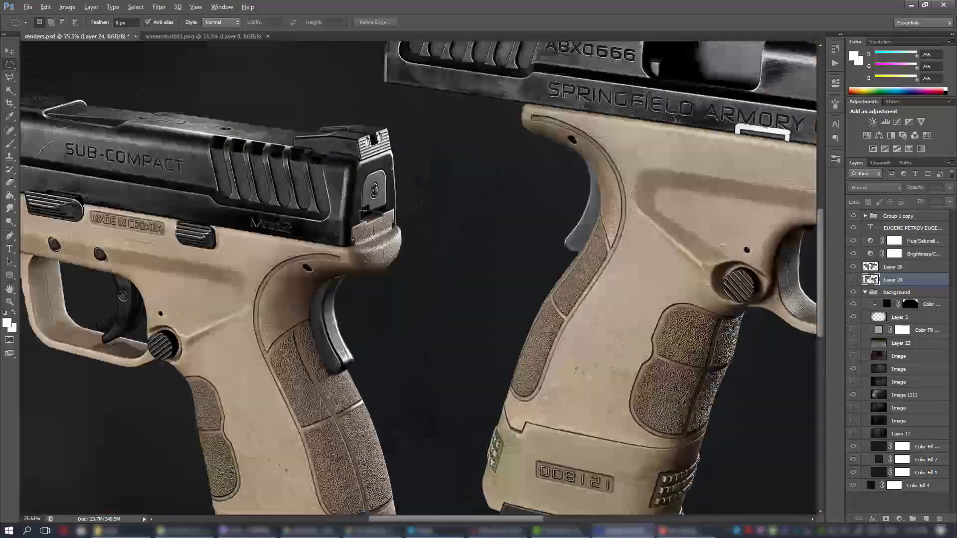
alt+scroll(723, 224, up, 5)
drag(723, 349, 461, 283)
alt+scroll(461, 283, down, 5)
Compare the full compositions of Layer 26 and Layer 24 by alternating their visibility, leaving only Layer 26 shown
alt+scroll(461, 283, down, 10)
click(853, 266)
click(854, 279)
click(853, 279)
click(853, 280)
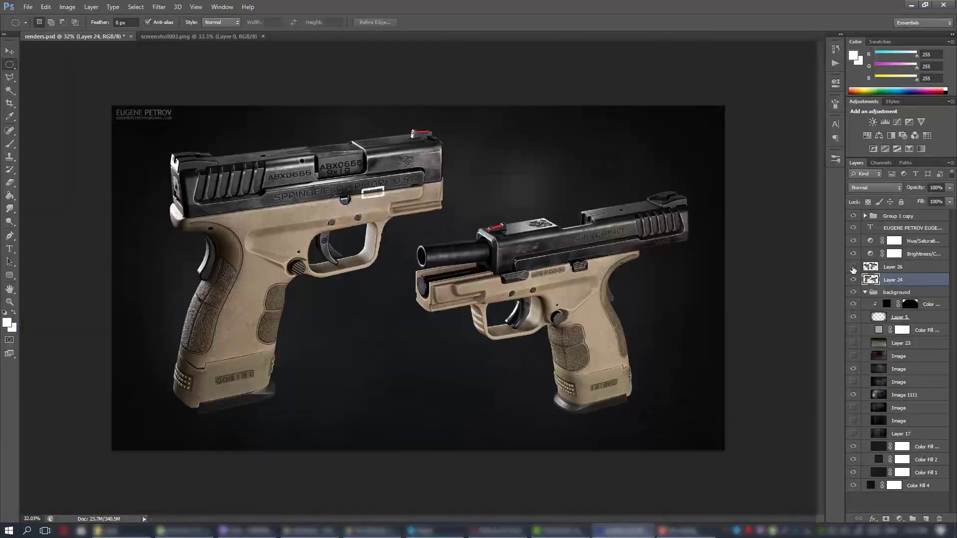
click(853, 266)
click(853, 280)
Inspect the Layer 26 pistols again, focusing on the Springfield Armory slide lettering and the frame surface below it
alt+scroll(543, 191, down, 4)
alt+scroll(383, 254, up, 8)
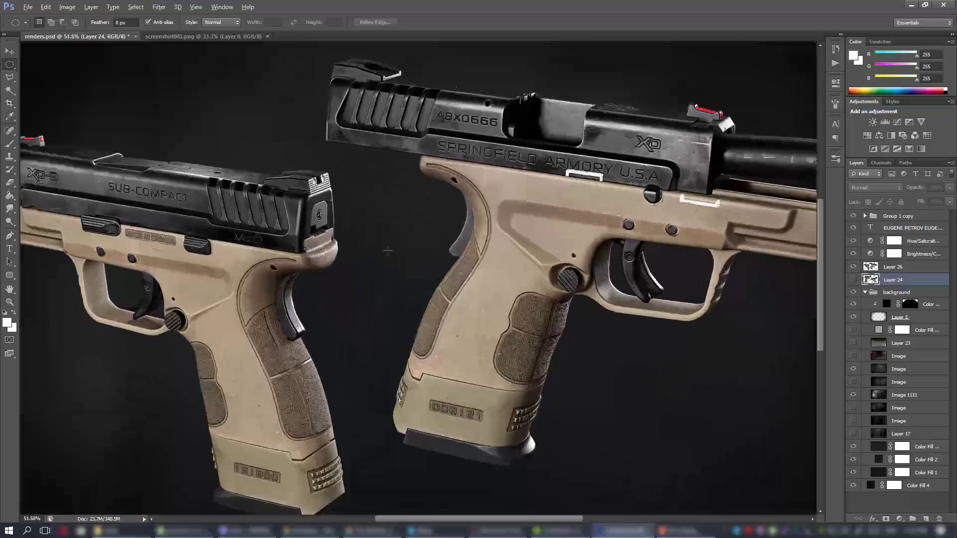
alt+scroll(383, 254, down, 4)
alt+scroll(383, 255, up, 6)
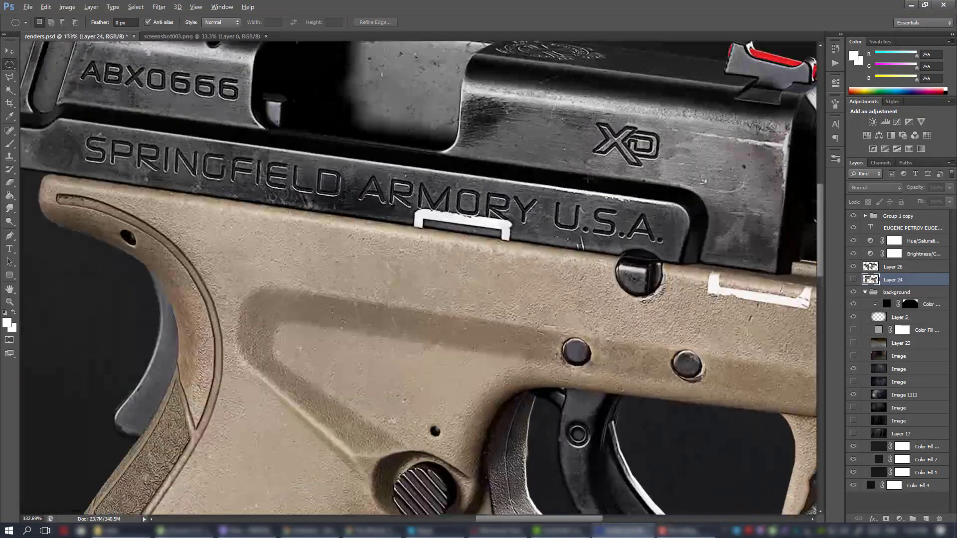
drag(382, 254, 564, 95)
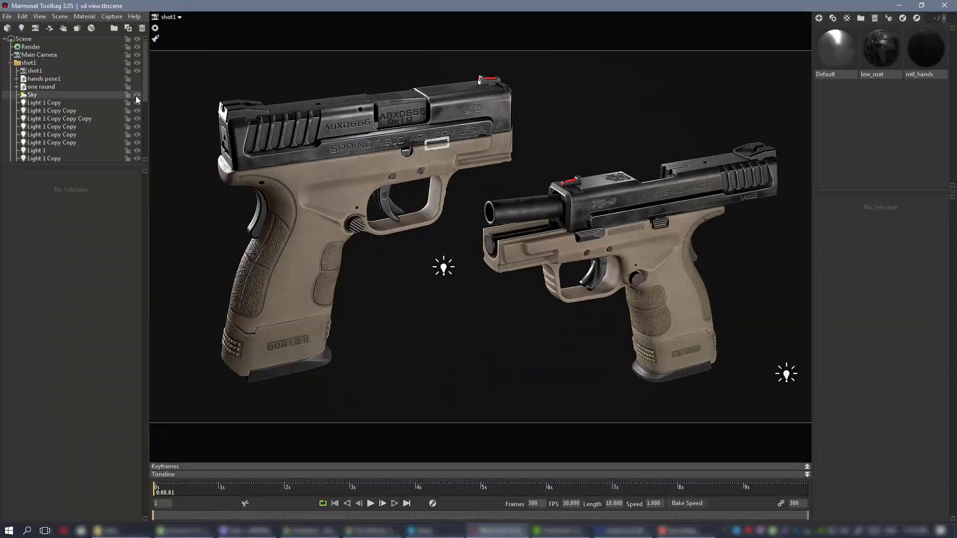
Reframe the single pistol in the shot3 view and toggle individual shot3 lights to check their contribution
click(29, 79)
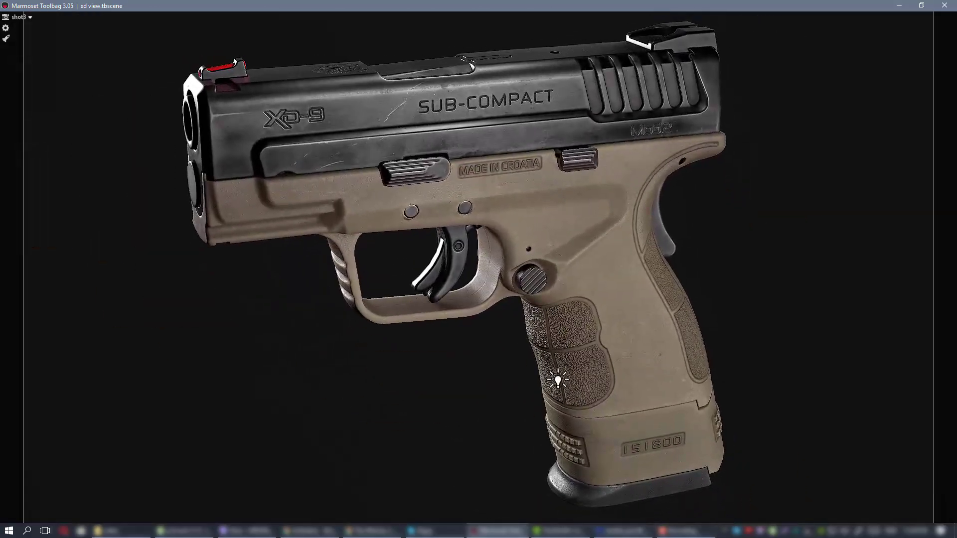
alt+drag(709, 277, 686, 273)
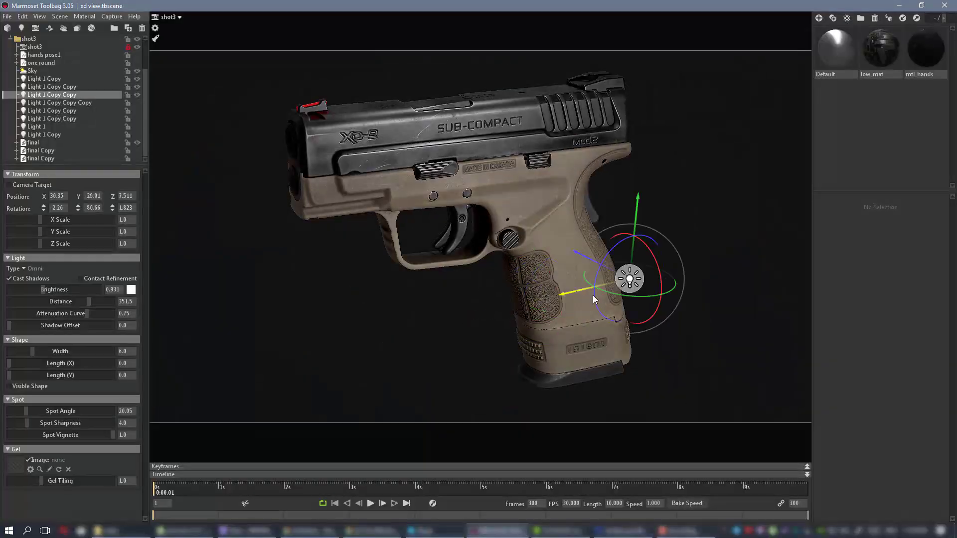
click(137, 119)
click(137, 118)
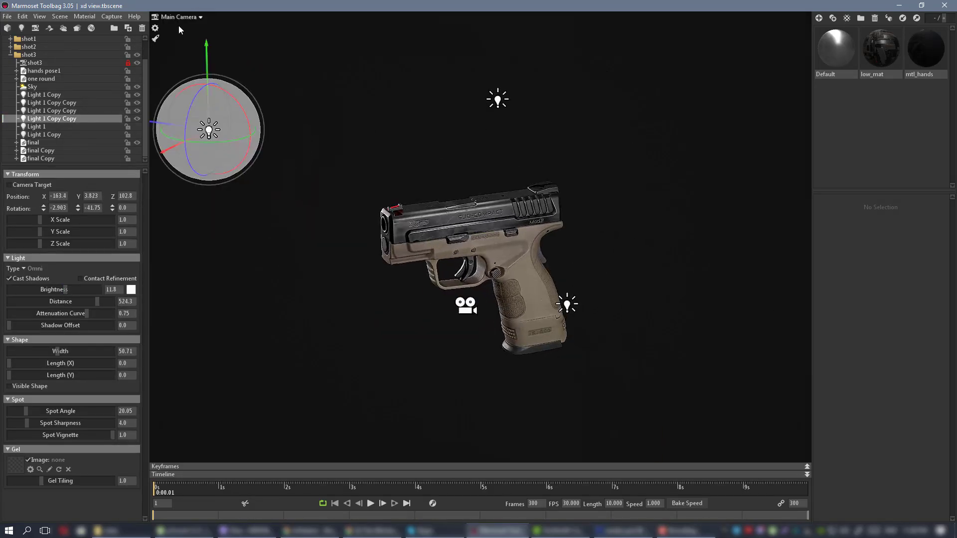
click(137, 135)
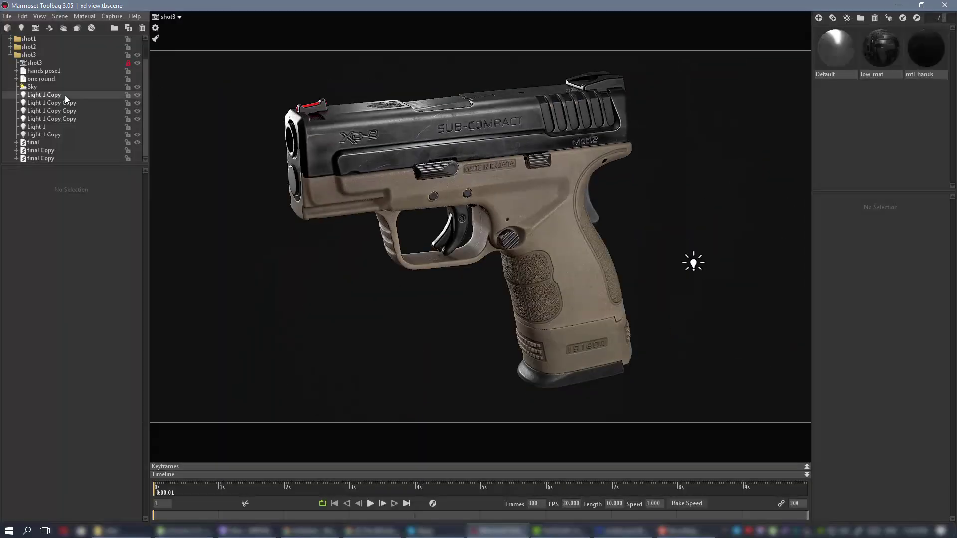
click(65, 102)
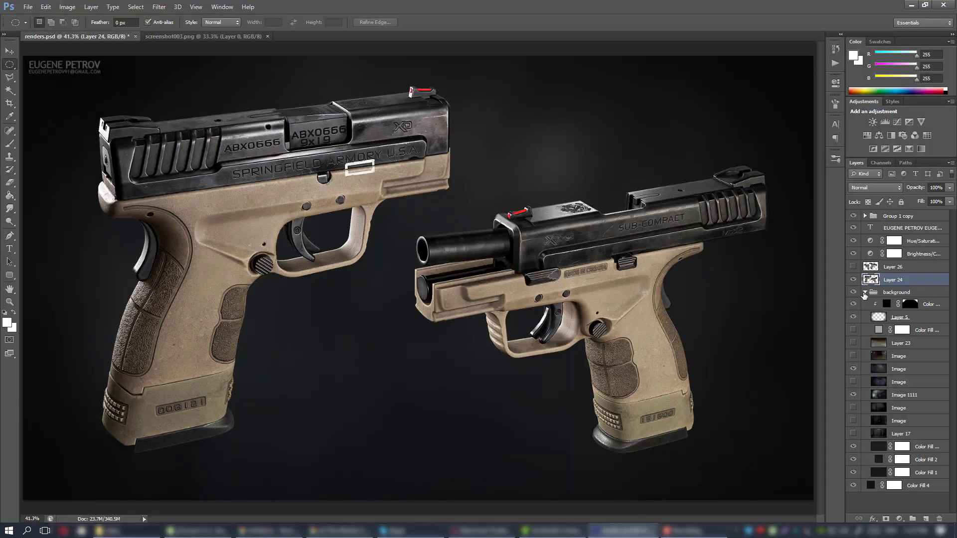
Switch to Photoshop, collapse the background group in renders.psd, and turn on the newer render layer to view the result
click(865, 292)
drag(888, 291, 889, 280)
click(893, 267)
click(853, 266)
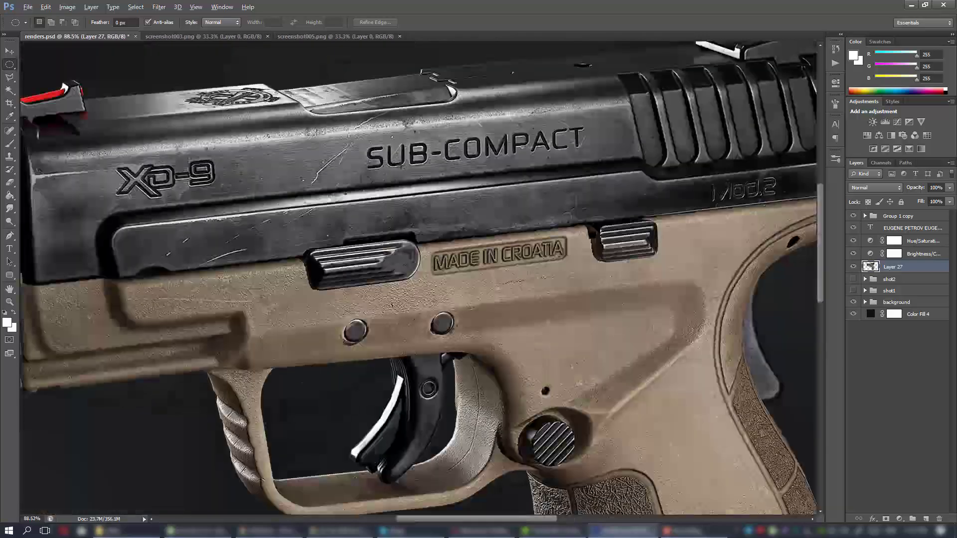
alt+scroll(400, 166, down, 5)
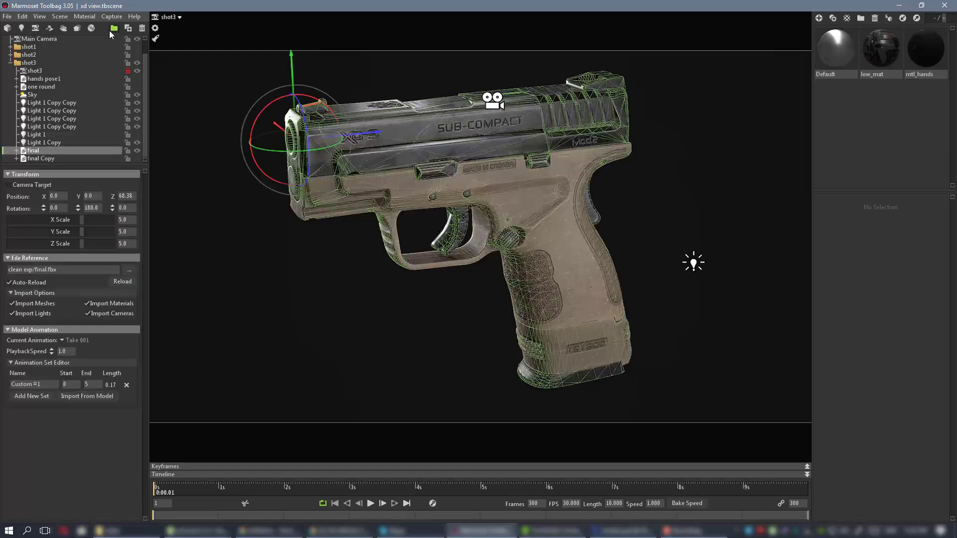
In Marmoset Toolbag, put the final pistol model into a new group named left and place it inside shot3
click(110, 31)
click(11, 63)
click(16, 94)
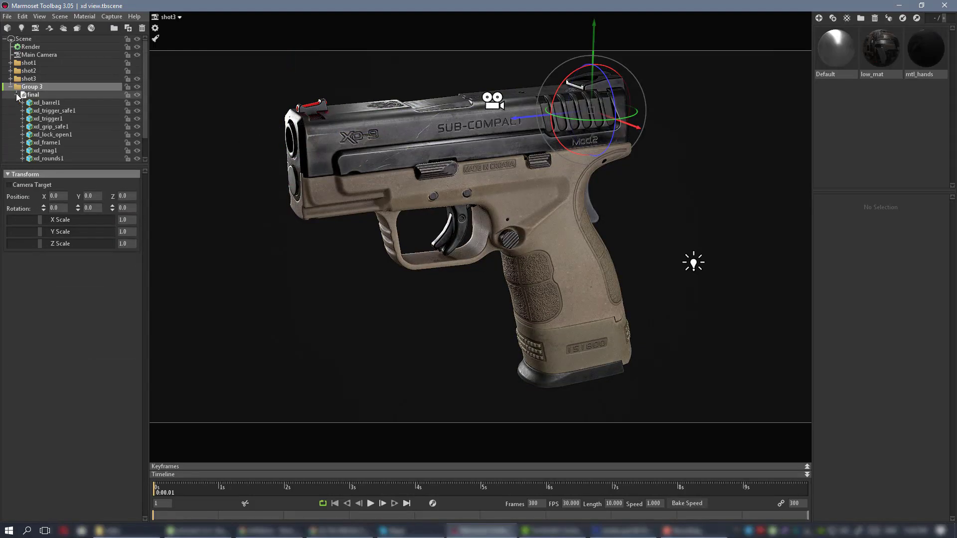
drag(24, 86, 21, 66)
click(38, 111)
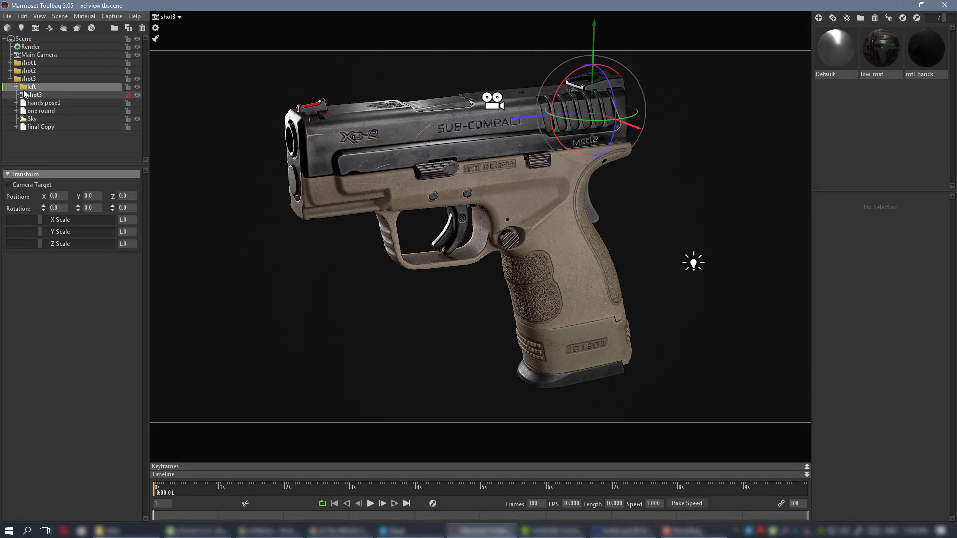
scroll(138, 94, up, 2)
Move the third Light 1 Copy Copy in the left group to X 11.68, Y 46.32, Z 19.35 and set its width to 18.25
click(75, 119)
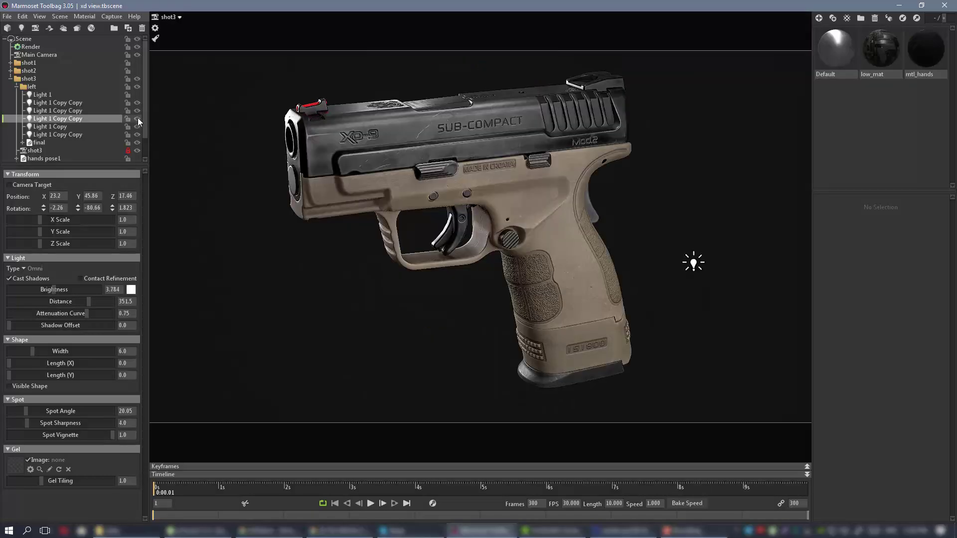
drag(437, 65, 415, 67)
click(182, 17)
click(189, 48)
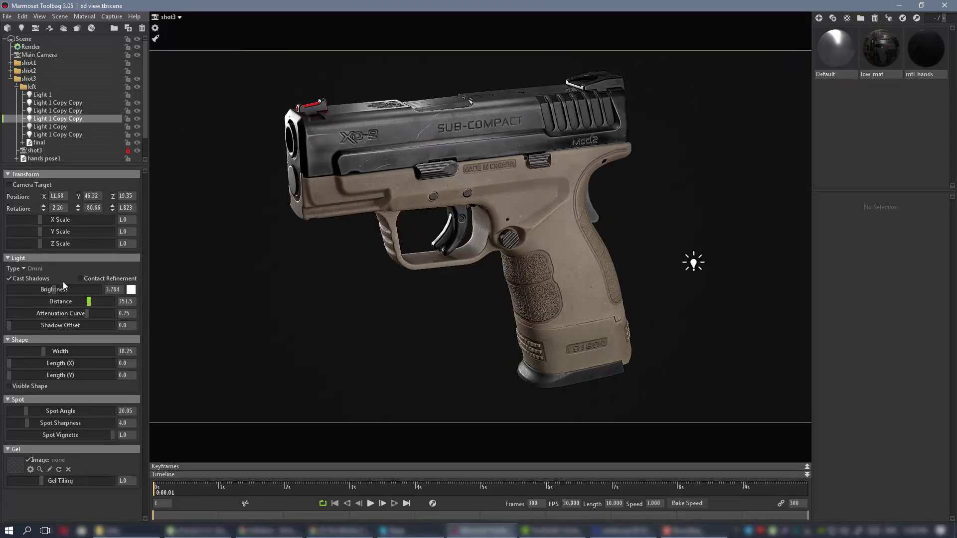
Duplicate the left group within shot3, name the copy right, and set which scene items are visible
click(33, 88)
key(ctrl+d)
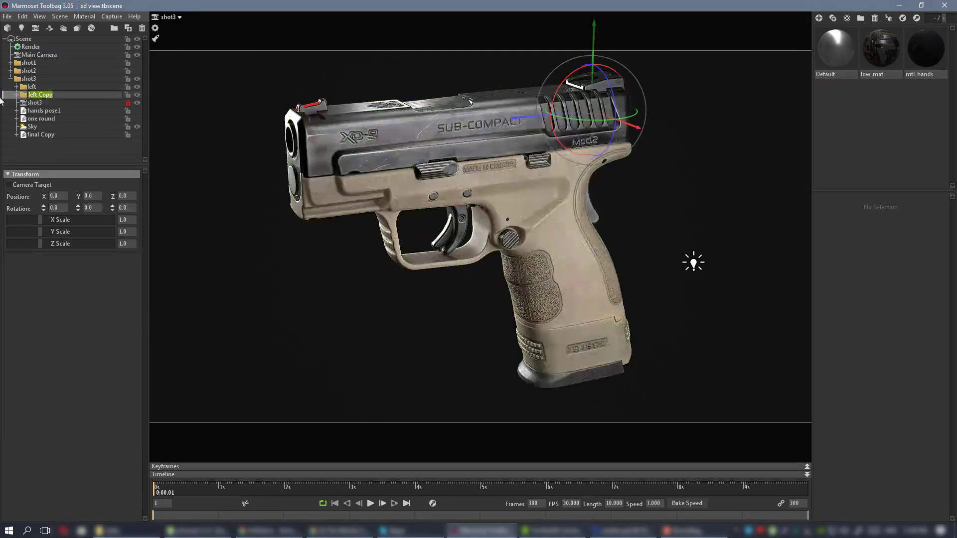
drag(43, 159, 34, 71)
click(137, 63)
click(137, 79)
Reposition a light for the right-side pistol and check the shot3 view full screen
click(65, 102)
drag(624, 280, 435, 327)
drag(509, 277, 524, 239)
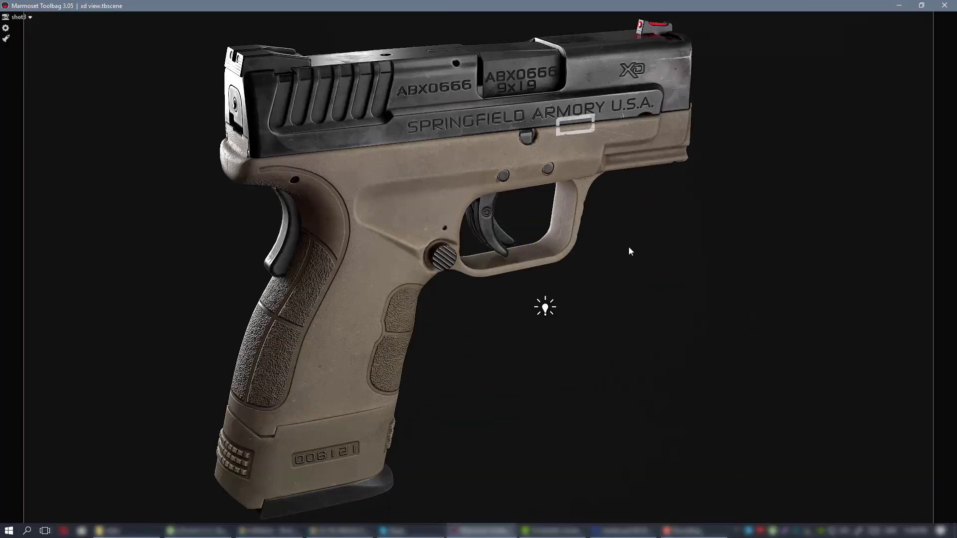
key(ctrl+space)
Adjust the pistol lighting from the Main Camera view, return to the shot3 camera, and fine-tune a light in the left group
click(170, 17)
click(209, 18)
click(711, 253)
alt+drag(637, 263, 673, 249)
drag(798, 177, 802, 147)
click(180, 17)
click(219, 45)
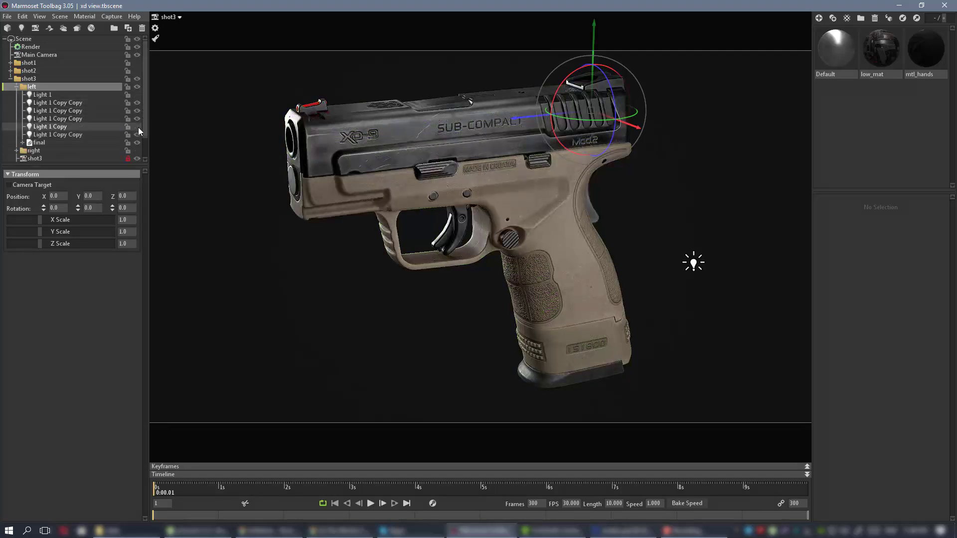
drag(50, 346, 65, 346)
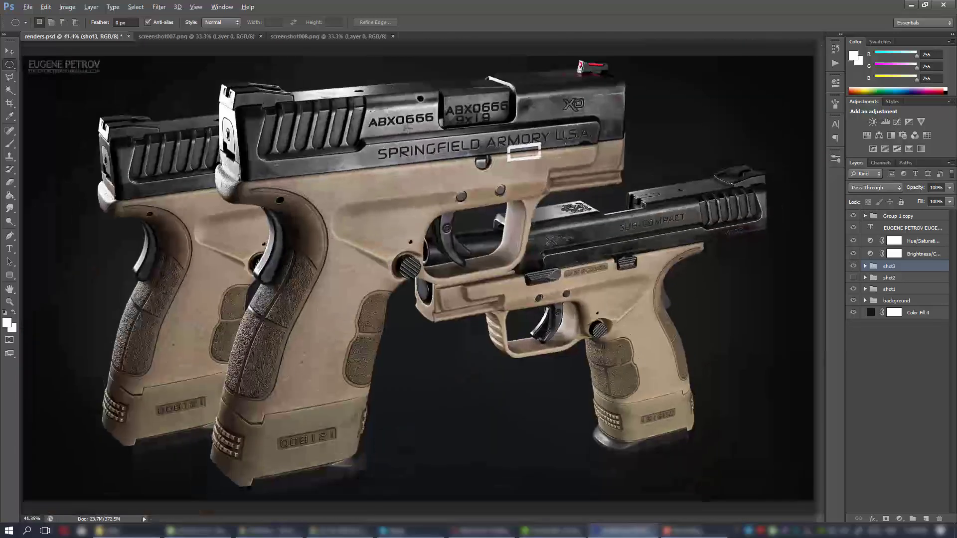
Switch to Photoshop and compare the shot1, shot2 and shot3 groups in renders.psd, leaving only shot3 shown
click(900, 519)
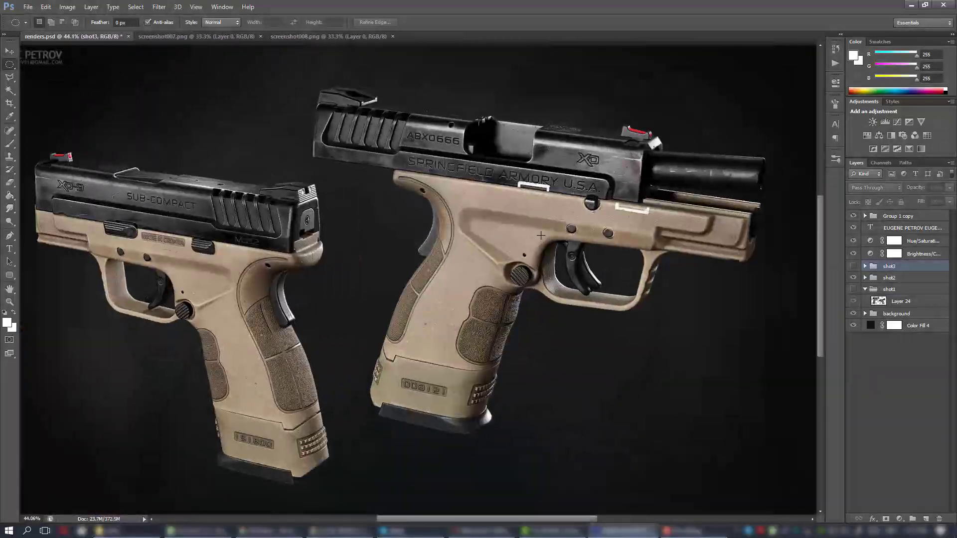
click(853, 278)
click(853, 289)
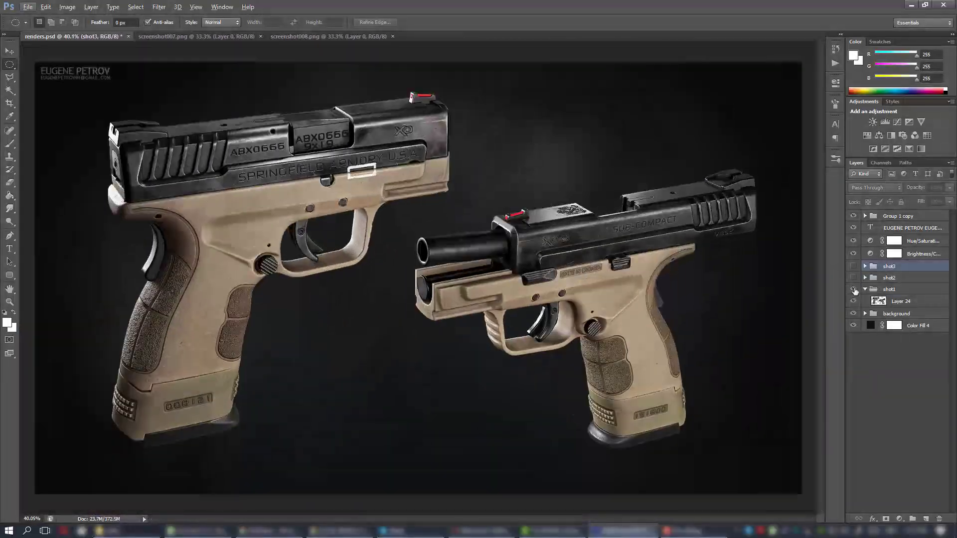
click(853, 289)
click(853, 266)
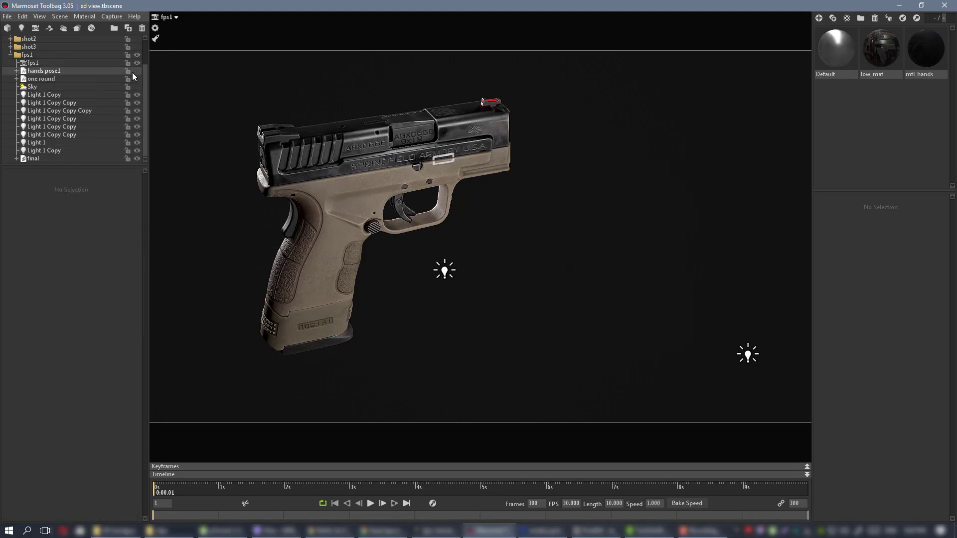
In Marmoset Toolbag, make the hands pose1 model and the Sky visible in the fps1 group
click(136, 71)
scroll(219, 83, down, 5)
alt+drag(297, 132, 138, 151)
click(137, 87)
Adjust the fps1 camera, frame the hands and pistol from a first-person viewpoint, and lock the camera
click(33, 63)
mouse_move(42, 280)
mouse_down()
mouse_move(33, 281)
mouse_move(45, 281)
mouse_up()
alt+drag(449, 279, 441, 196)
key(ctrl+space)
key(ctrl+space)
key(ctrl+space)
key(ctrl+space)
click(128, 63)
Switch to the Main Camera view and select the first Light 1 Copy in the fps1 group
click(169, 17)
click(172, 27)
click(44, 95)
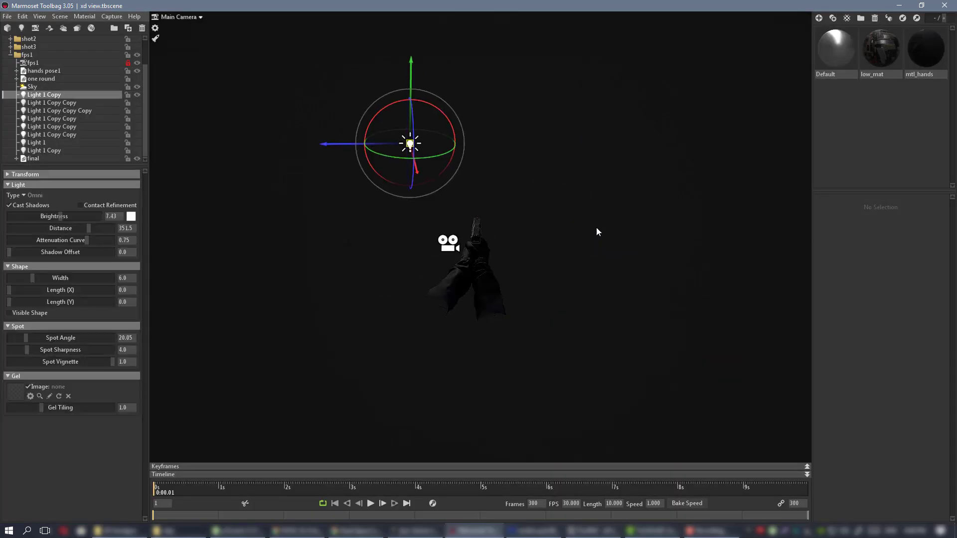
Unlock the fps1 camera and refine the first-person framing of the pistol, checking it full screen
click(168, 17)
key(ctrl+space)
key(ctrl+space)
click(128, 62)
key(ctrl+space)
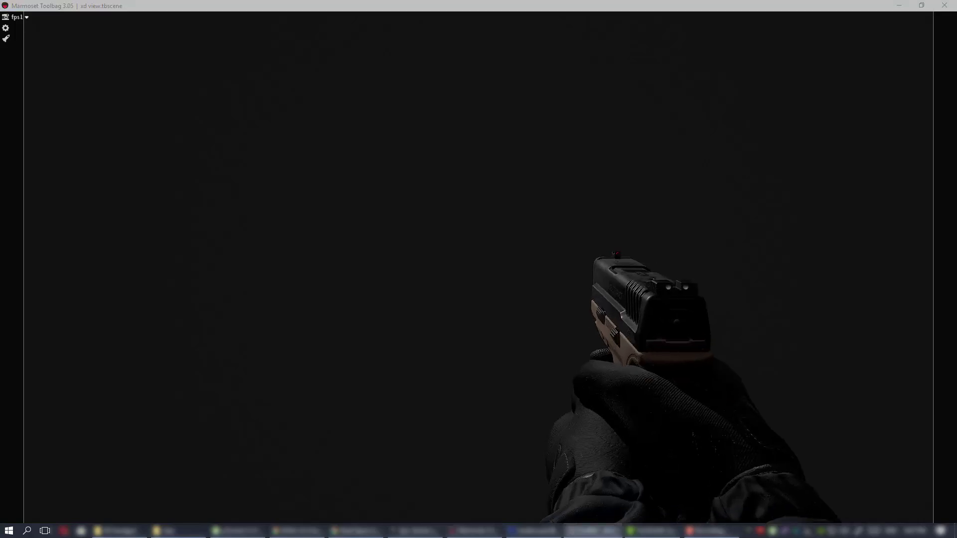
key(ctrl+space)
key(ctrl+space)
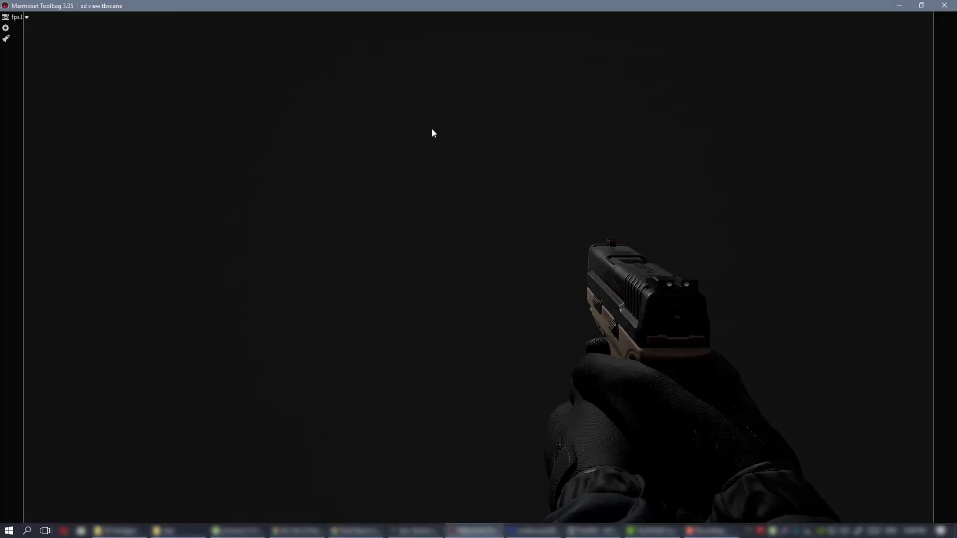
In the Main Camera view, delete all fps1 lights except the first Light 1 Copy
key(ctrl+space)
click(168, 18)
click(172, 27)
click(44, 102)
shift+click(44, 150)
key(Delete)
Duplicate the remaining Light 1 Copy to light the held pistol, checking the result through the fps1 camera
click(44, 126)
key(f)
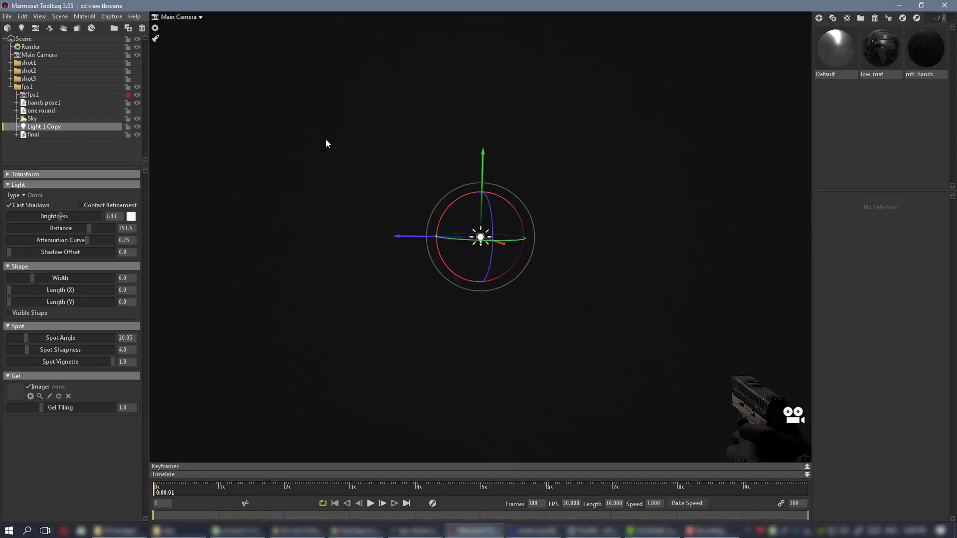
click(751, 399)
key(f)
click(44, 127)
key(ctrl+d)
click(182, 18)
click(223, 44)
click(182, 18)
click(224, 19)
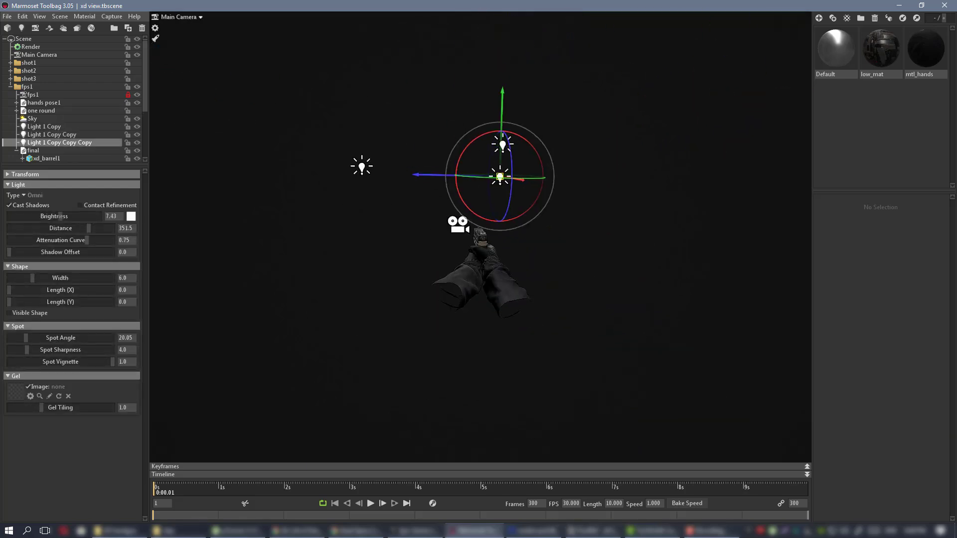
Reposition Light 1 Copy Copy Copy in the Main Camera view, set its distance to 1000, and return to the fps1 camera
click(179, 18)
click(186, 59)
click(169, 17)
click(174, 27)
drag(551, 33, 551, 100)
drag(88, 229, 169, 224)
click(179, 18)
click(222, 55)
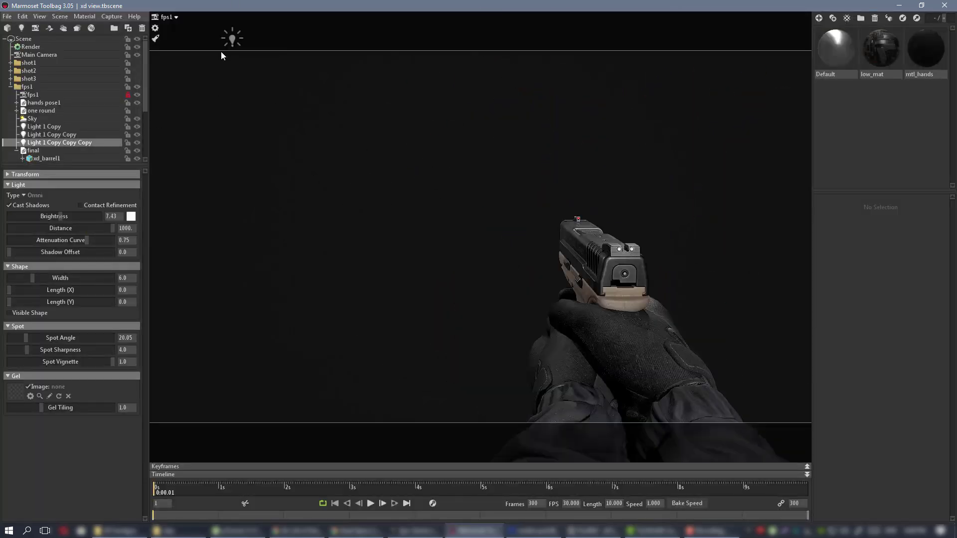
Check the fps1 shot full screen and compare it with Light 1 Copy on and off
key(ctrl+space)
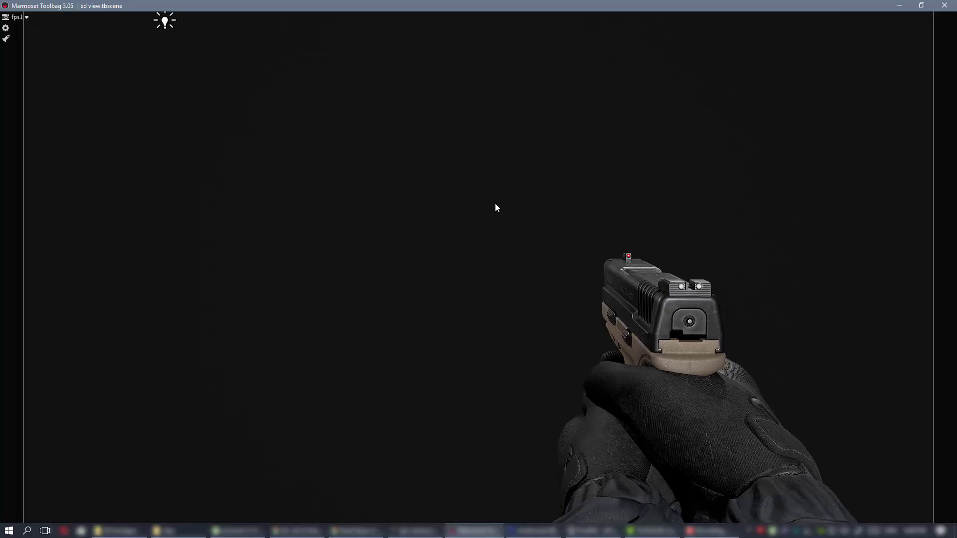
key(ctrl+space)
click(137, 127)
click(137, 127)
Change the color of Light 1 Copy Copy and review its effect on the fps1 shot full screen
click(76, 134)
click(131, 216)
click(293, 495)
click(172, 389)
click(119, 127)
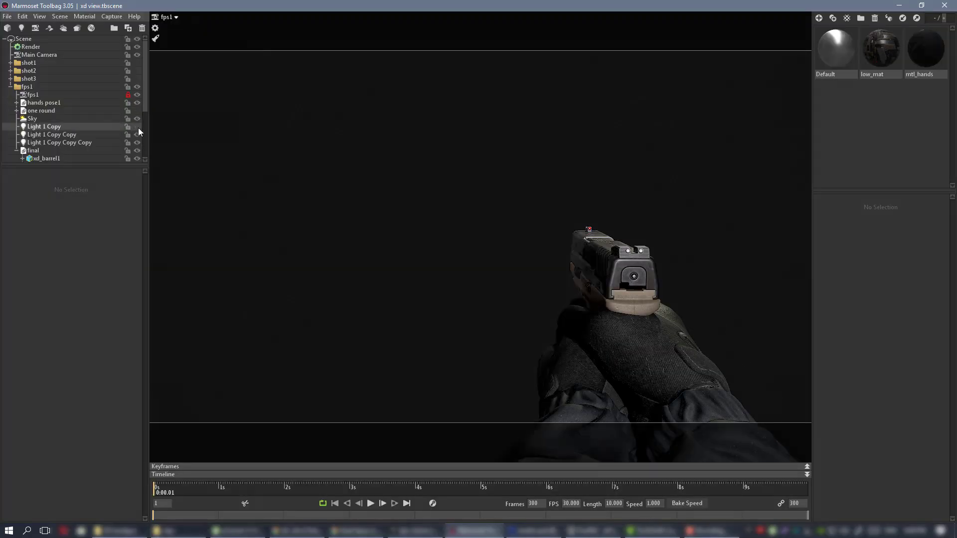
key(ctrl+space)
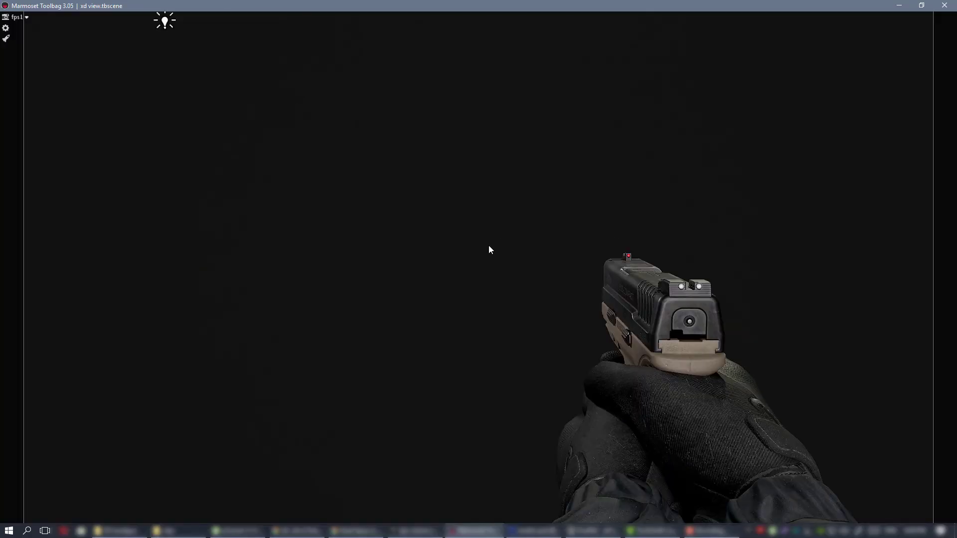
key(ctrl+space)
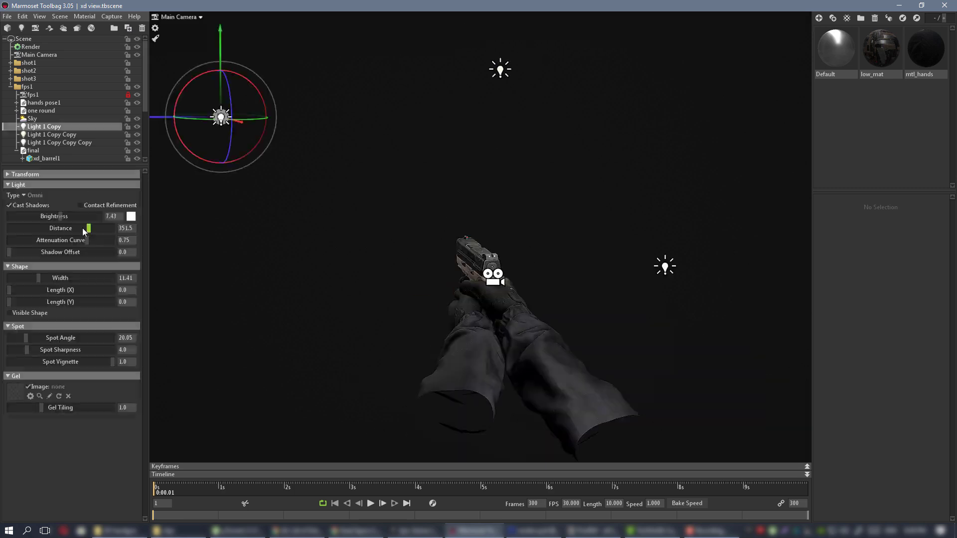
Set the distance of Light 1 Copy to 1000 and check the lighting through the fps1 camera
drag(82, 229, 113, 229)
click(181, 17)
click(172, 56)
click(214, 43)
Reposition Light 1 Copy beside the pistol, using the Main Camera and fps1 views to judge its placement
click(170, 17)
click(178, 26)
click(220, 117)
alt+drag(230, 155, 353, 168)
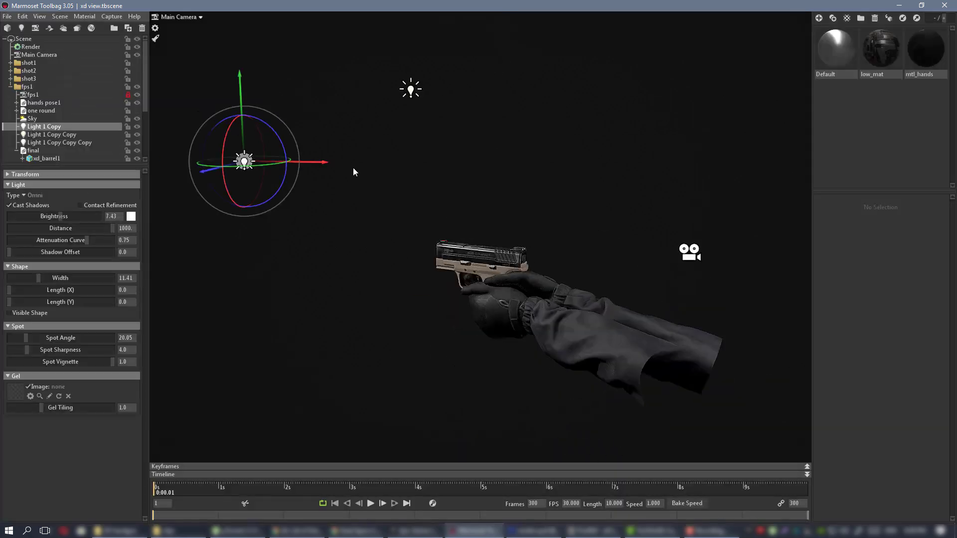
click(181, 17)
click(172, 57)
drag(319, 209, 292, 207)
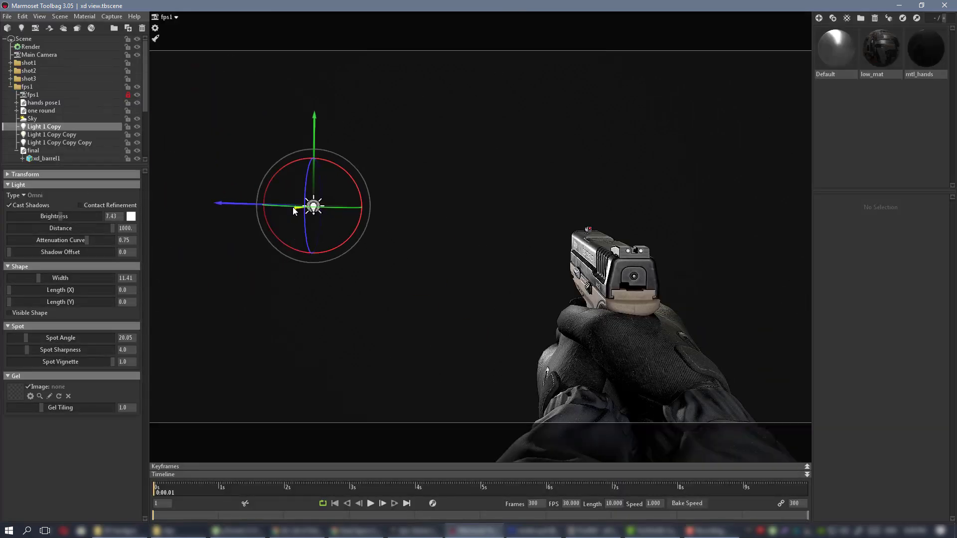
click(254, 55)
Unlock the fps1 camera and reframe the shot so more of the forearms shows below the pistol
key(ctrl+space)
key(ctrl+space)
click(127, 94)
key(ctrl+space)
alt+middle_drag(530, 255, 533, 215)
alt+drag(532, 215, 470, 193)
key(ctrl+space)
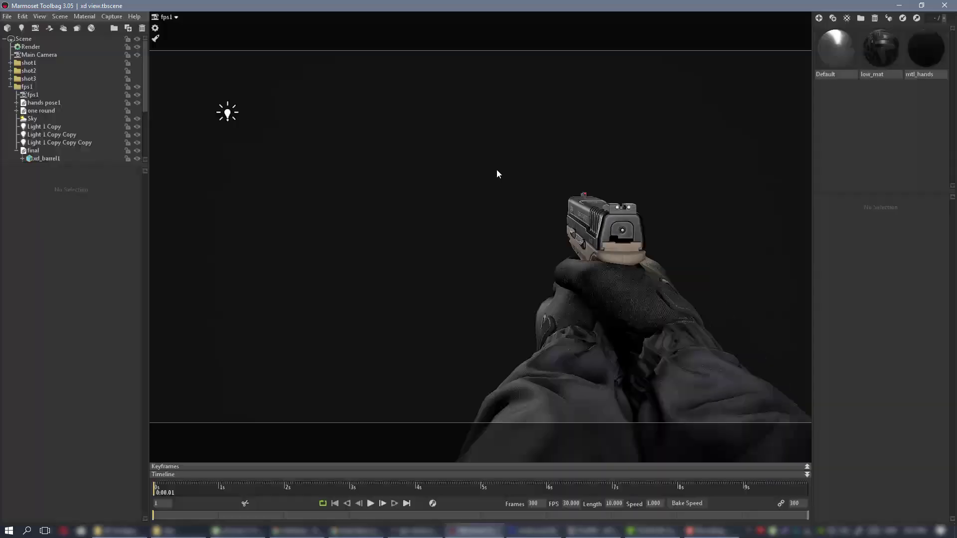
Toggle the third copied light, Light 1 Copy Copy Copy, and compare the fps1 shot in the full-screen viewport
key(ctrl+space)
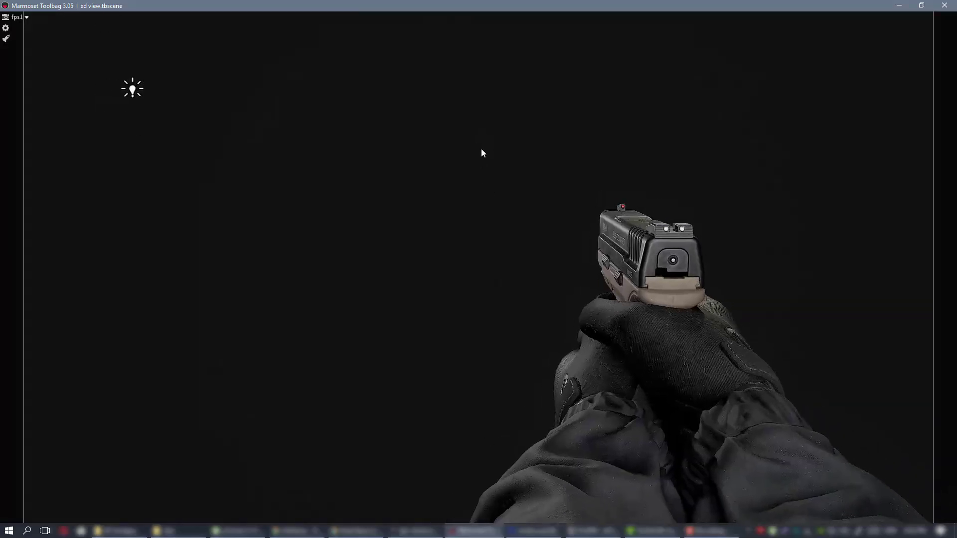
key(ctrl+space)
click(139, 143)
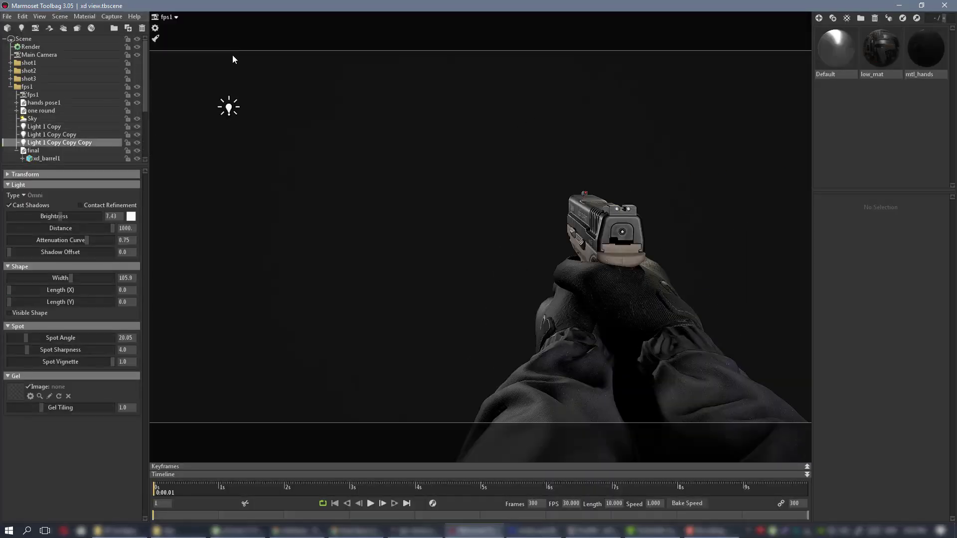
key(ctrl+space)
key(ctrl+space)
Set the Light 1 Copy Copy light's shape width to about 29.52 and check the shot full-screen
click(119, 135)
drag(30, 278, 52, 278)
key(ctrl+space)
key(ctrl+space)
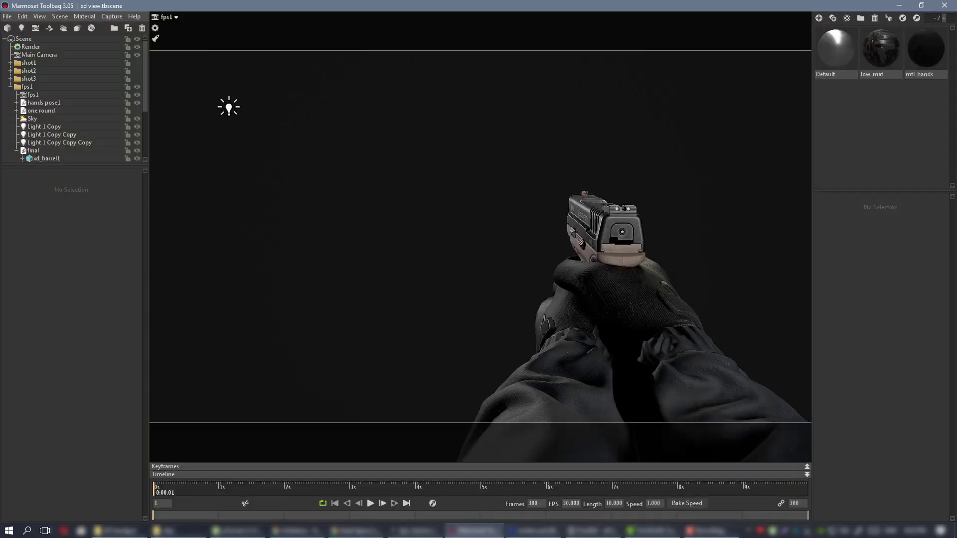
Return to the fps1 camera view, lower the Light 1 Copy Copy brightness to about 2.84, and preview the shot full-screen
key(ctrl+space)
key(ctrl+space)
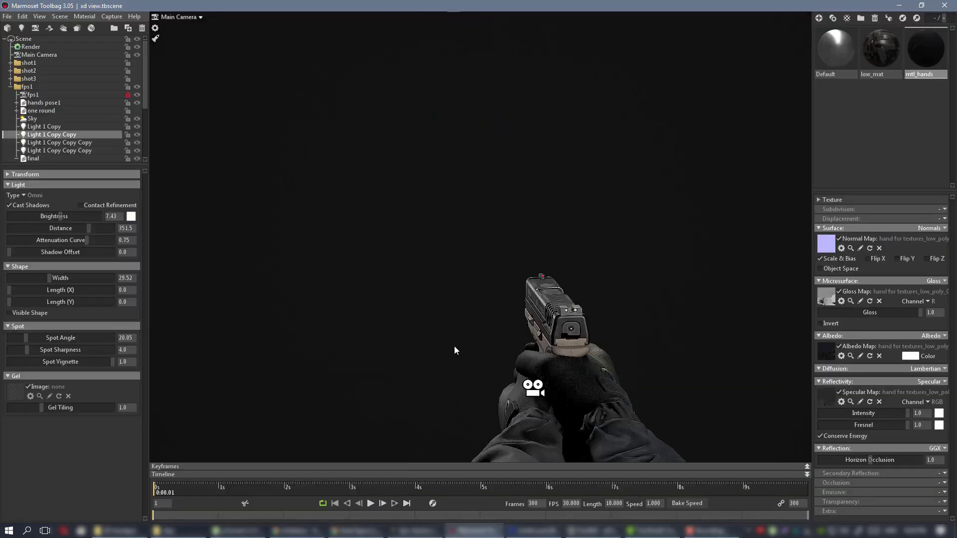
click(181, 17)
click(169, 58)
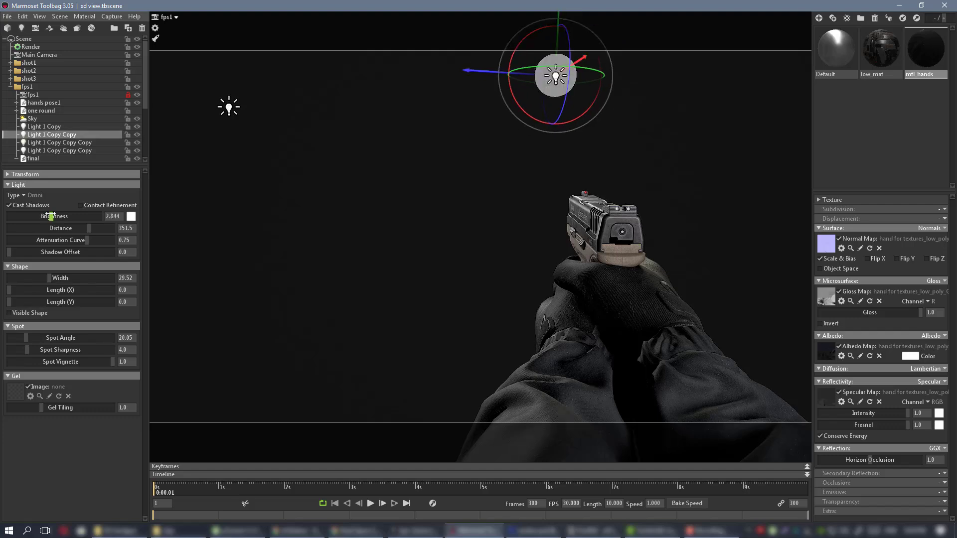
key(ctrl+space)
key(ctrl+space)
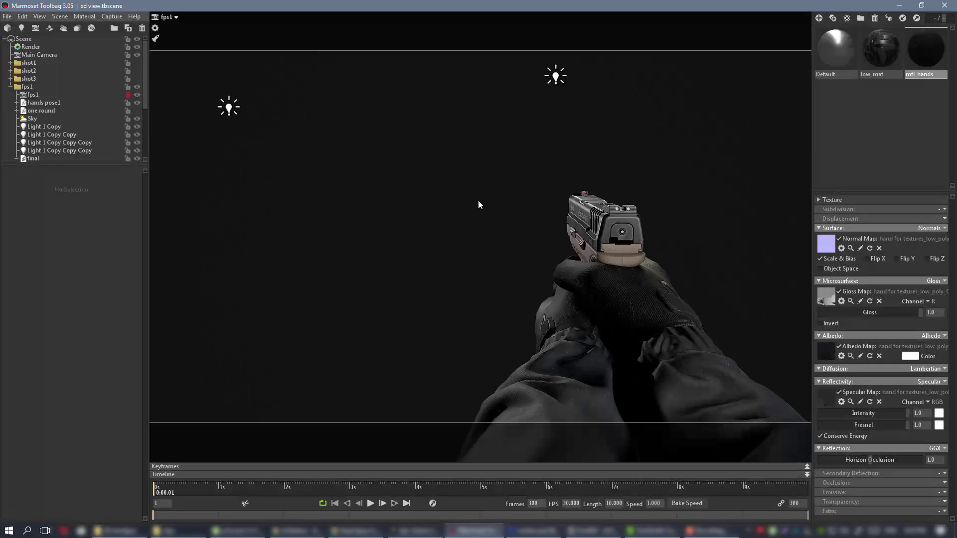
Adjust the near blur in the fps1 camera's depth-of-field settings and review the shot full-screen
click(33, 94)
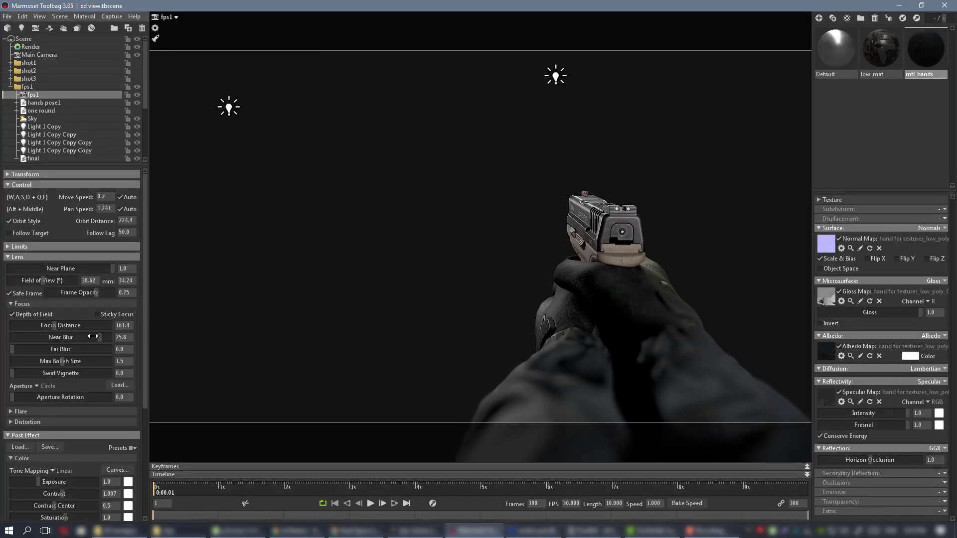
key(ctrl+space)
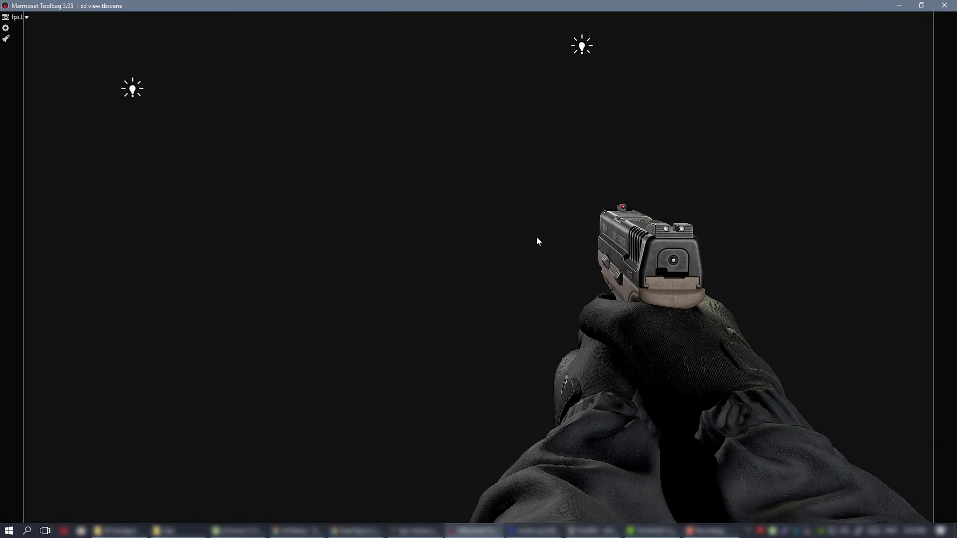
key(ctrl+space)
key(ctrl+space)
key(ctrl+space)
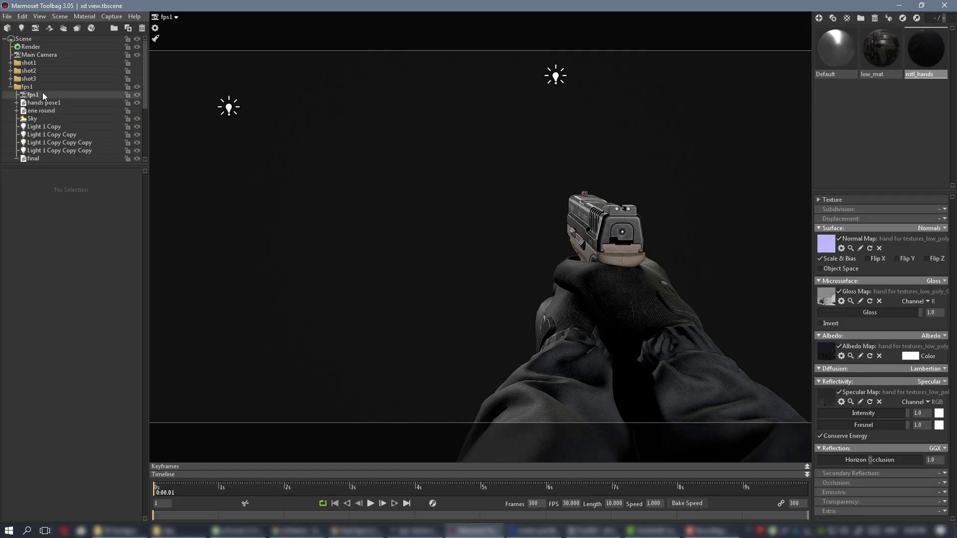
Group the fps1 shot's models, sky and lights as group one, and duplicate that group as two
click(44, 103)
shift+click(43, 158)
key(ctrl+g)
double_click(60, 104)
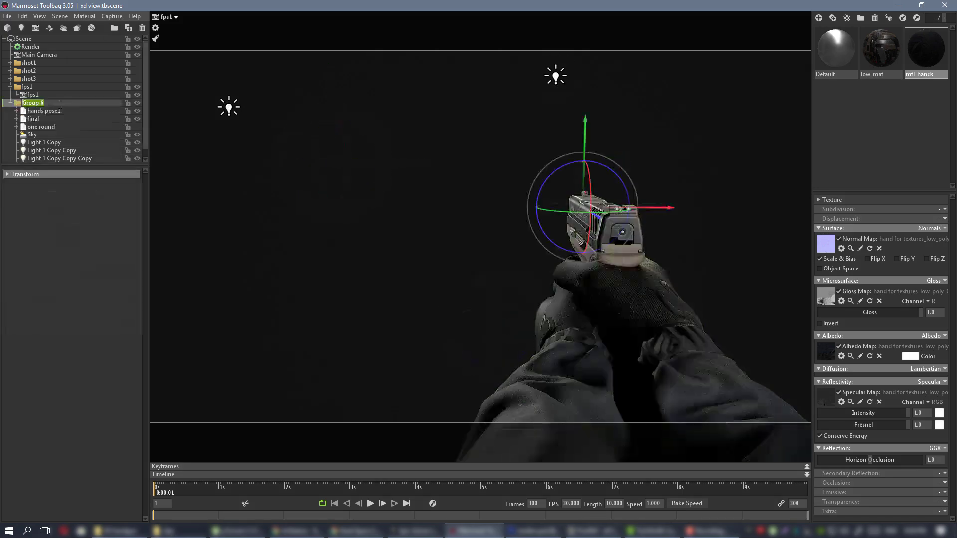
key(ctrl+d)
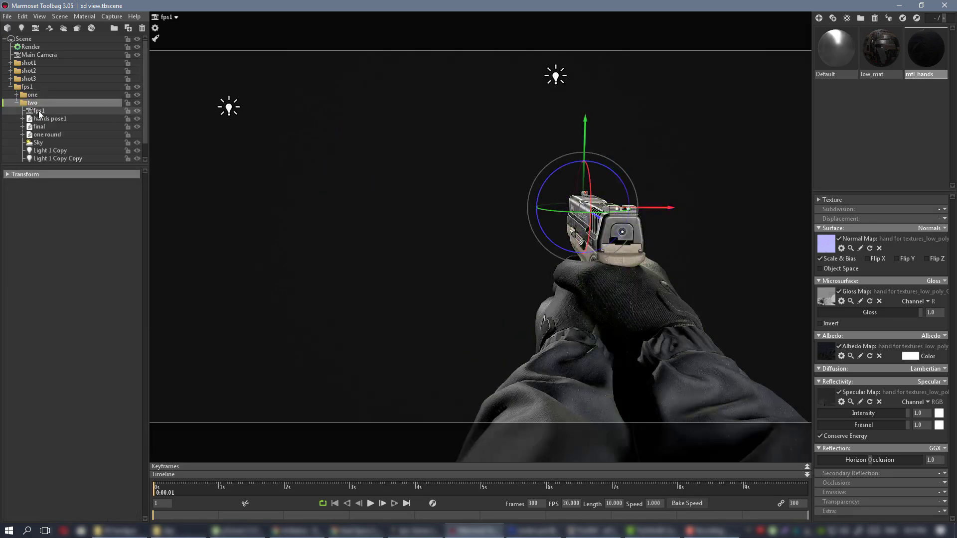
Rename the camera in group two as fps2 and toggle the visibility of the grouped items
click(38, 112)
click(271, 77)
scroll(99, 111, down, 1)
click(137, 103)
click(137, 102)
Review the centred aiming view through the fps2 camera full-screen, checking its framing and depth of field
key(ctrl+space)
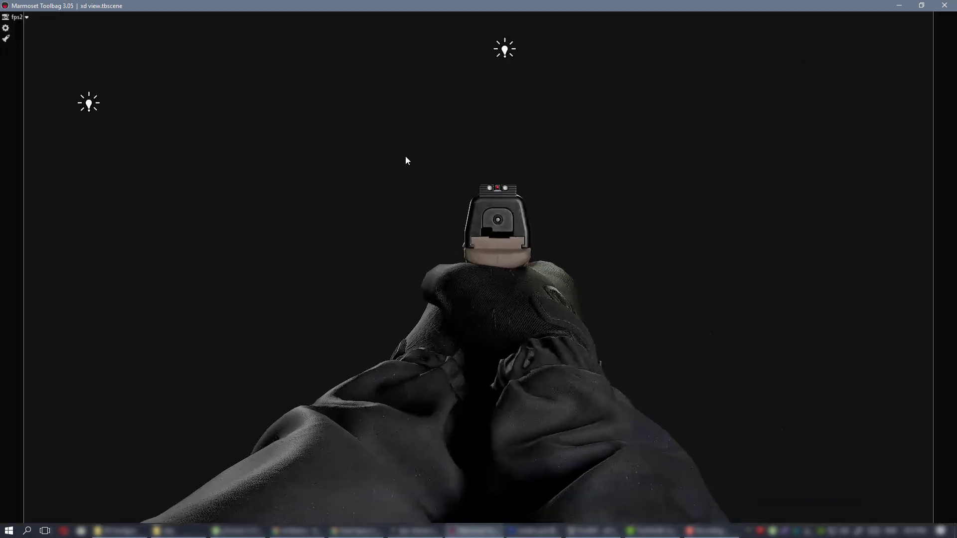
key(ctrl+space)
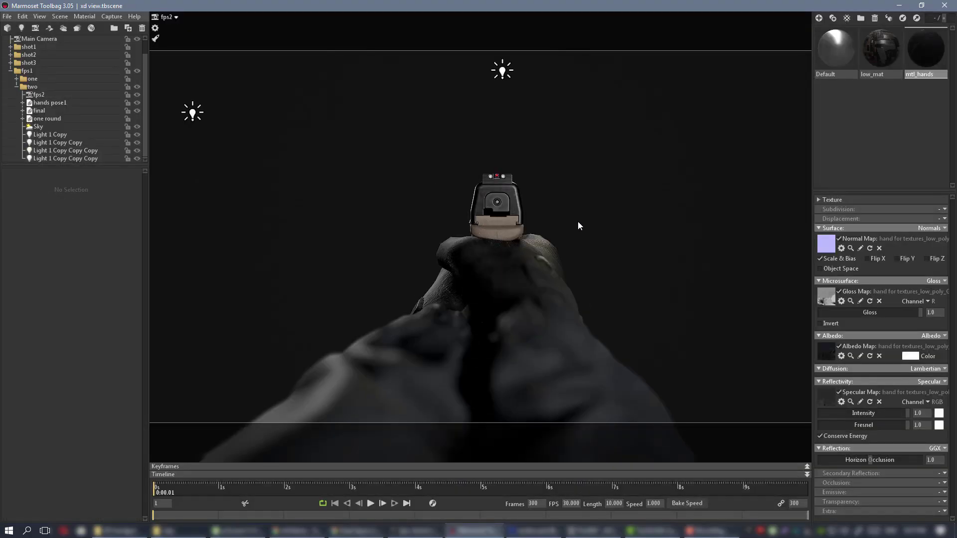
key(ctrl+space)
key(ctrl+space)
key(ctrl+space)
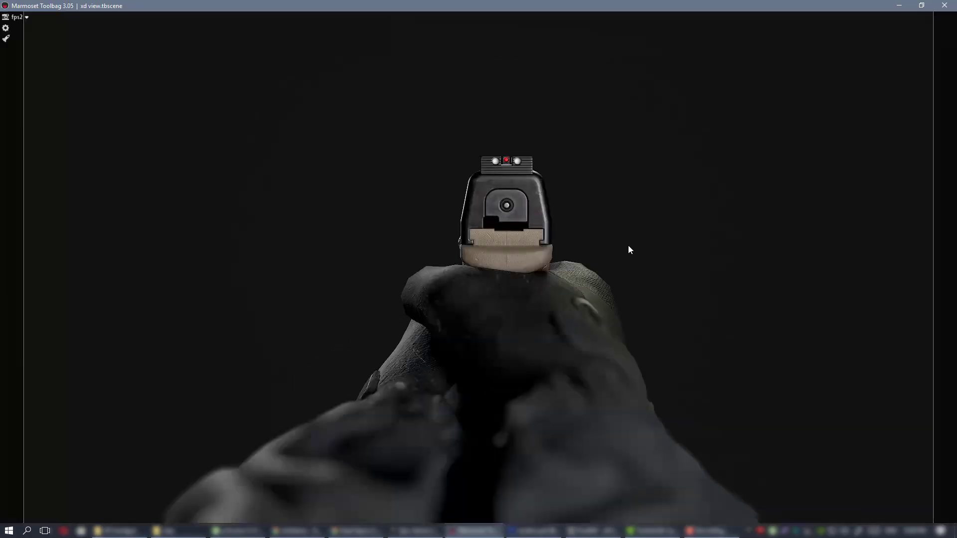
key(ctrl+space)
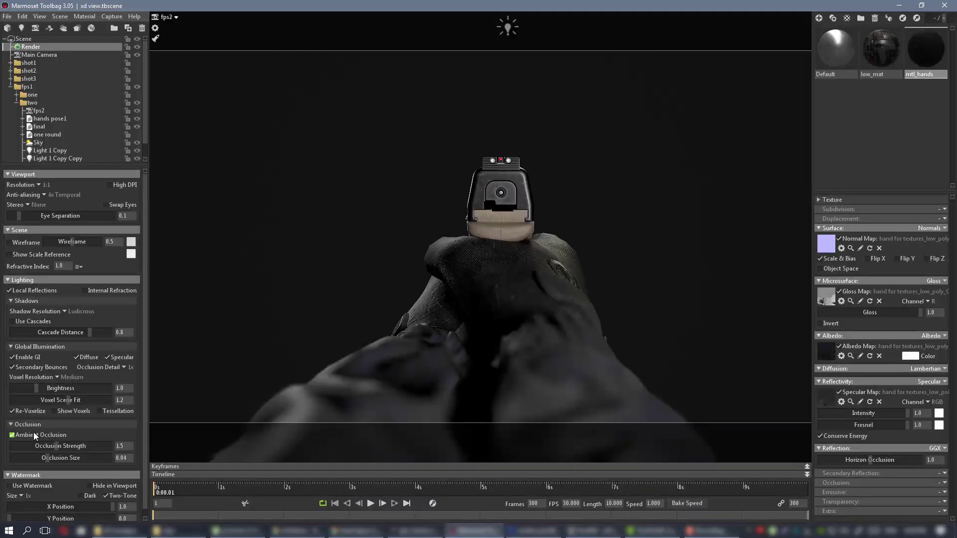
key(ctrl+space)
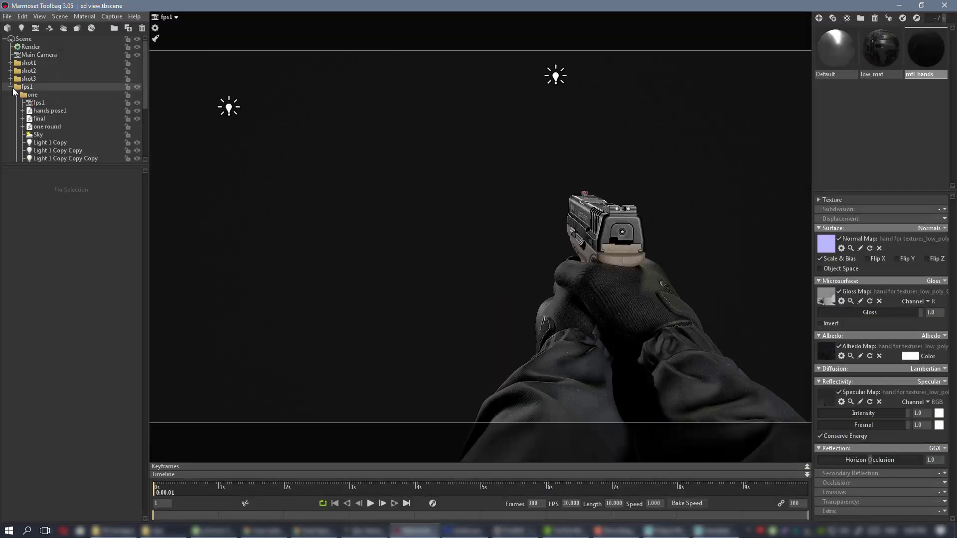
Toggle the visibility of groups one and two under fps1, and preview the fps1 shot full-screen
click(17, 95)
click(136, 95)
click(136, 103)
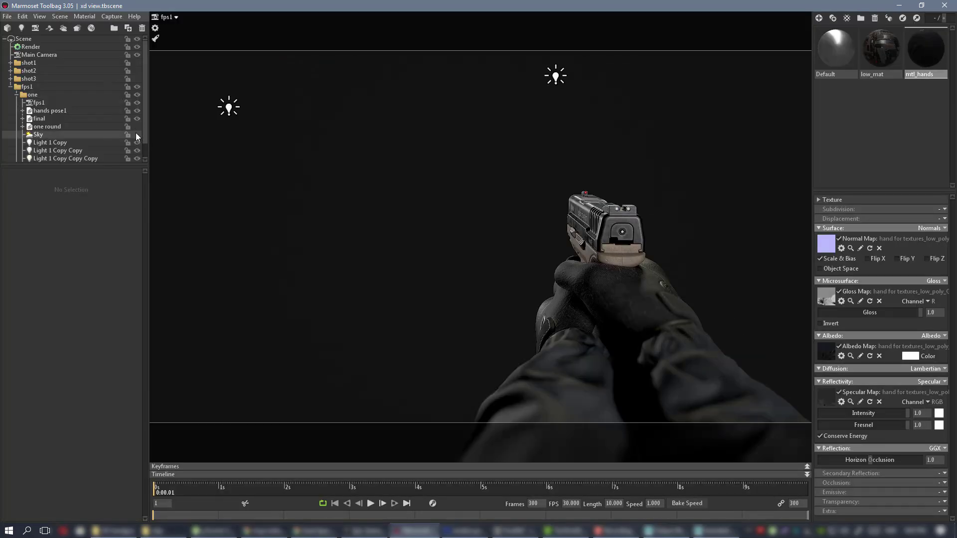
key(ctrl+space)
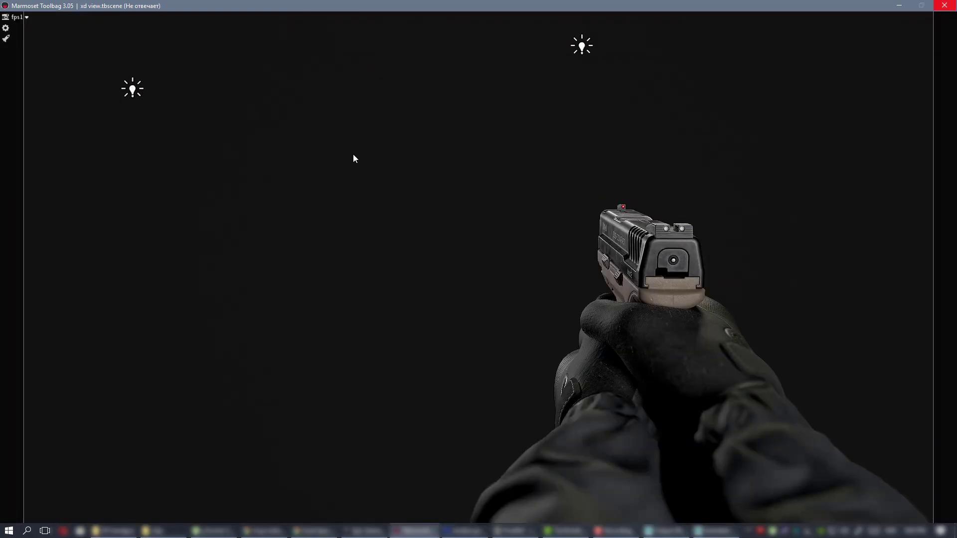
In Photoshop, move the Layer 30 aiming render to the left half of the renders.psd canvas and save the file
drag(64, 409, 56, 409)
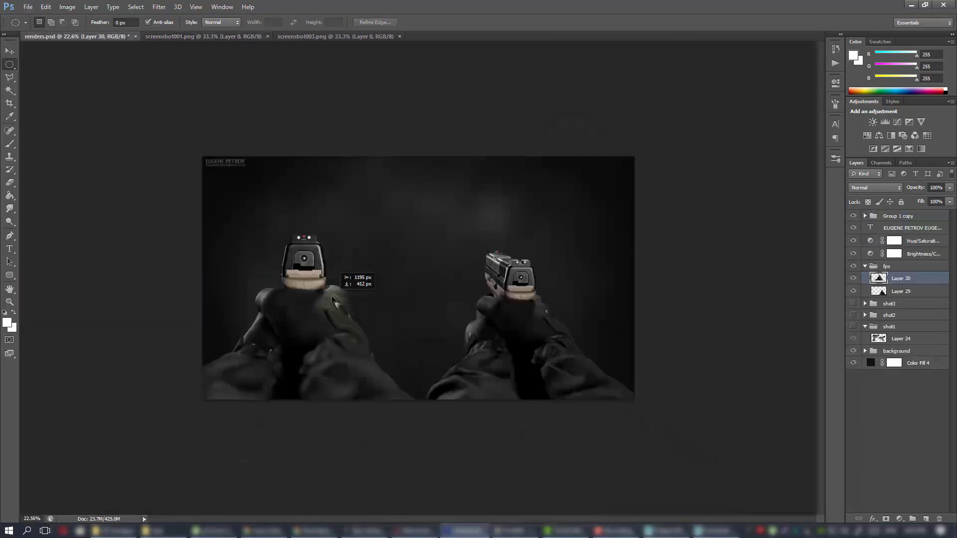
alt+scroll(634, 260, up, 5)
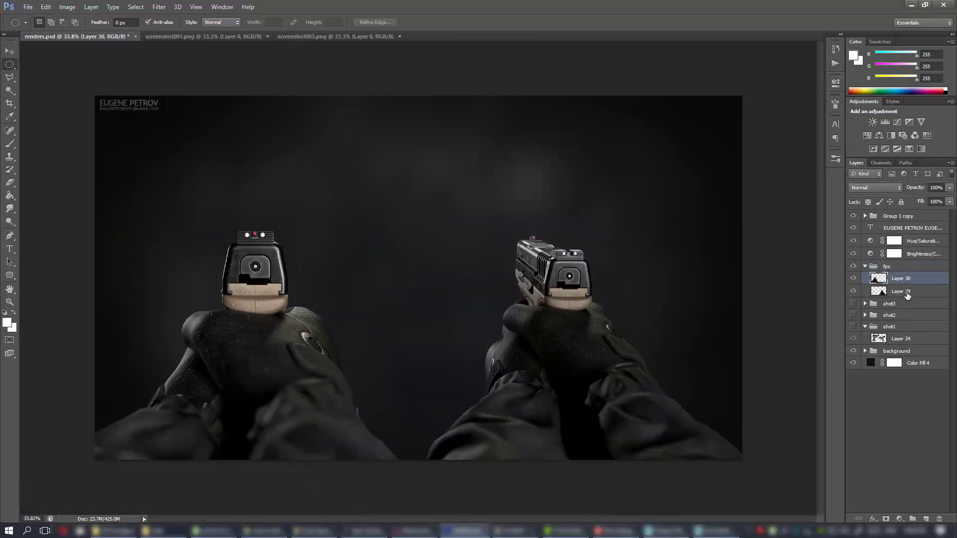
key(ctrl+s)
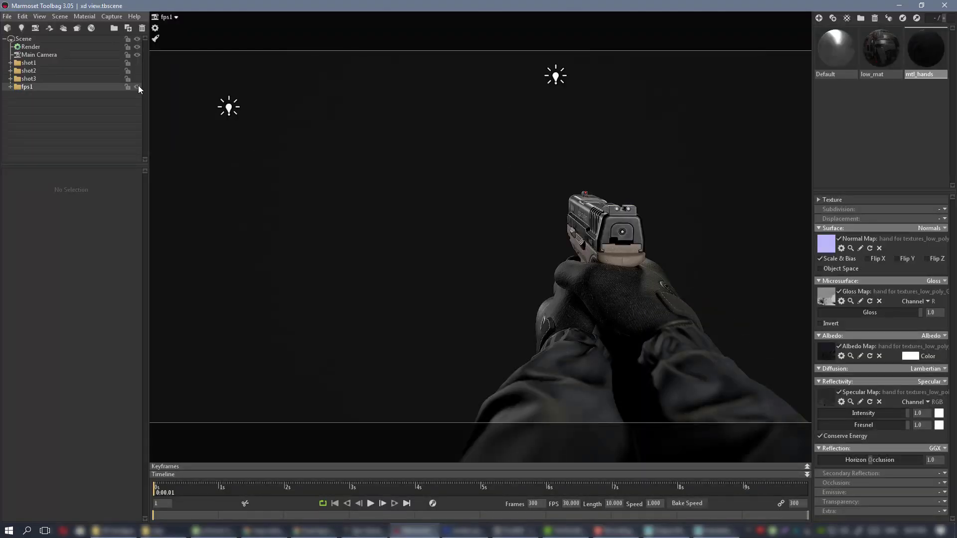
Back in Marmoset Toolbag, hide the fps1 group, name its new sibling group shot4, and view through the shot4 camera
click(137, 87)
double_click(53, 95)
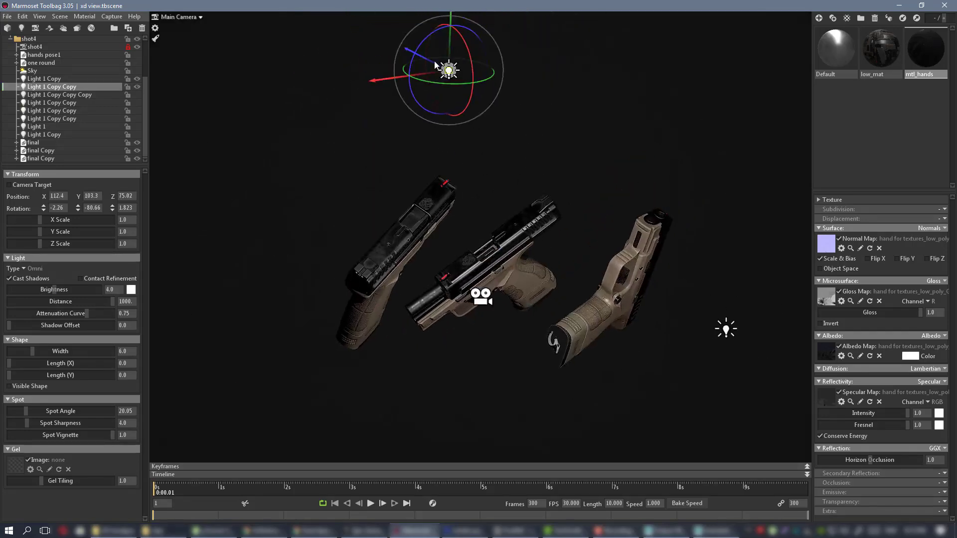
click(180, 17)
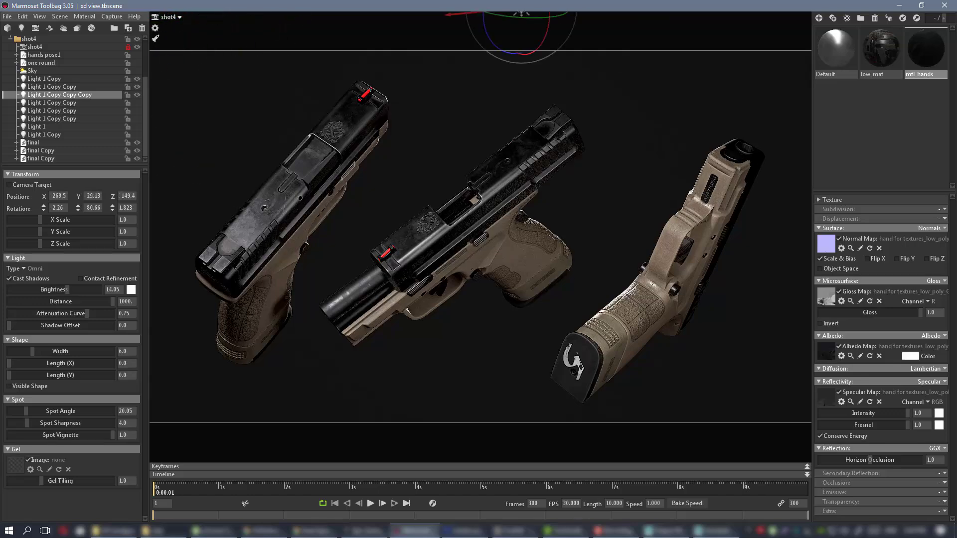
Toggle Light 1 Copy Copy, then widen the spotlight's spot angle to 21.92 while viewing through the Main Camera
click(137, 86)
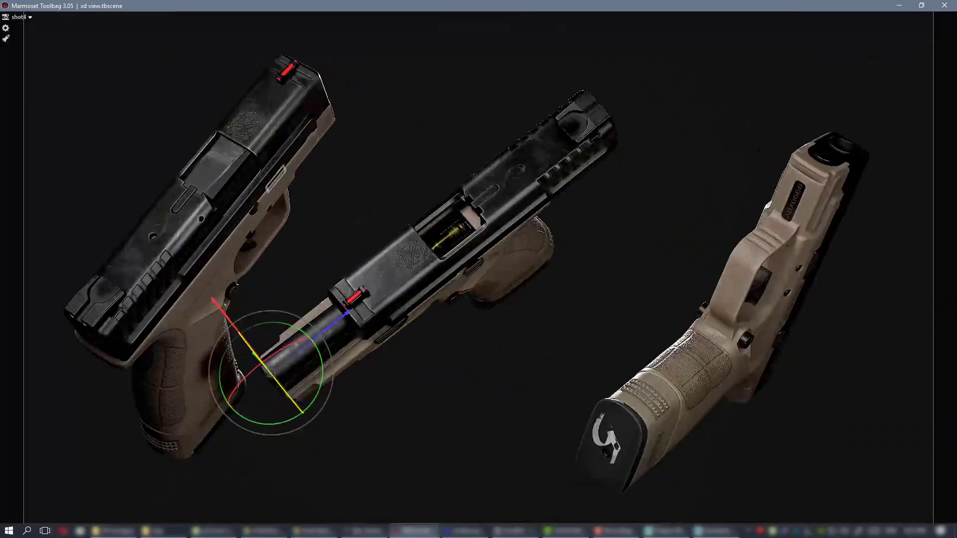
click(23, 17)
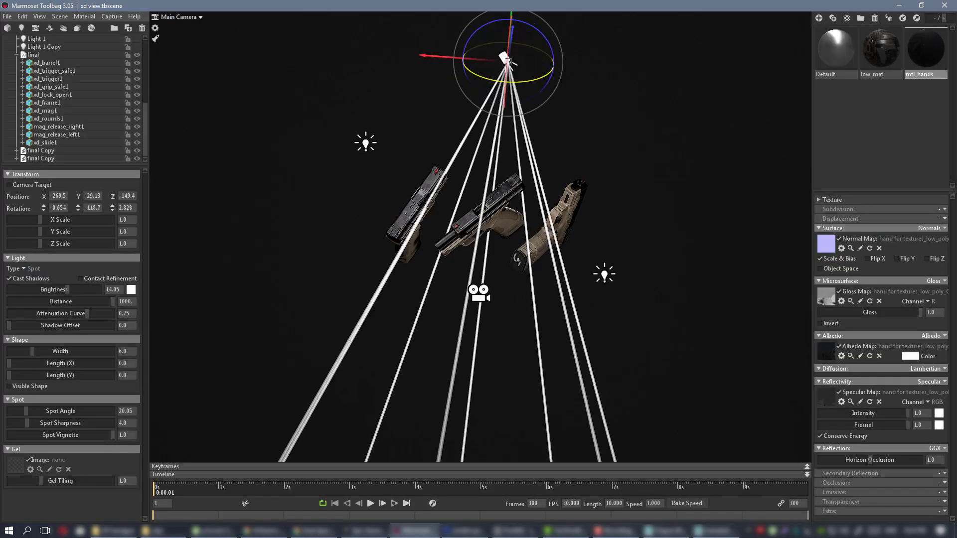
scroll(480, 237, up, 3)
drag(26, 411, 27, 412)
Duplicate the Light 1 Copy Copy Copy spotlight and move the copy to another side of the three pistols
click(331, 114)
click(17, 54)
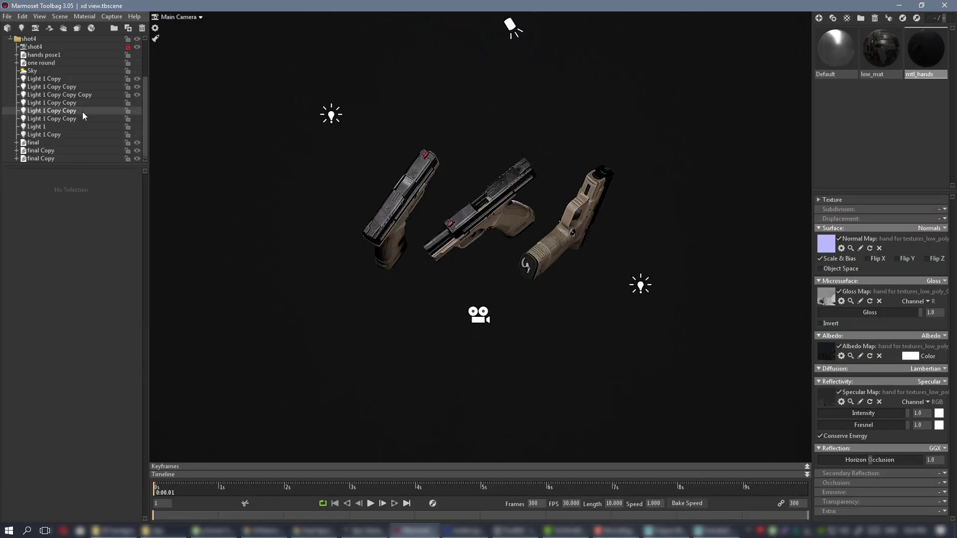
click(70, 95)
key(ctrl+d)
drag(439, 21, 210, 30)
drag(245, 36, 265, 48)
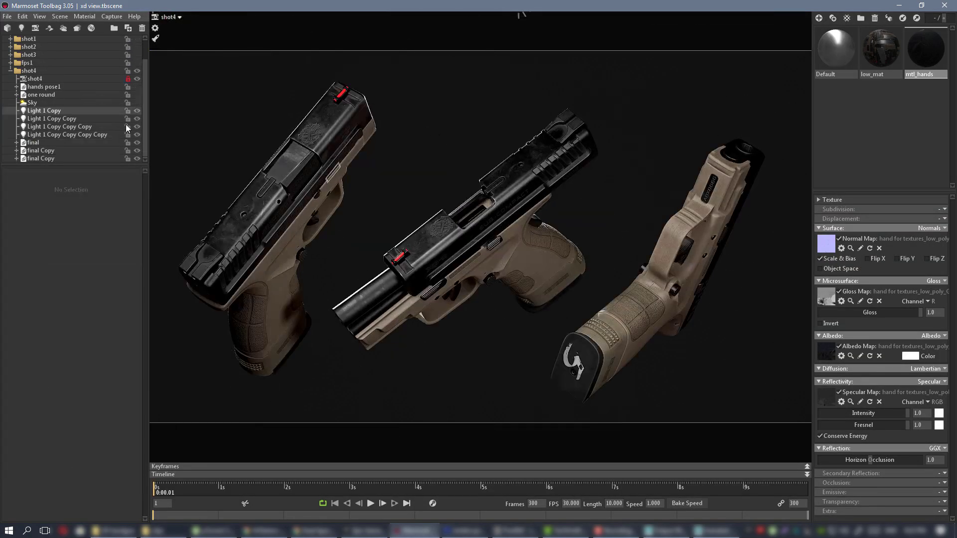
Check the spotlights from the Main Camera and shot4 views, and lower the brightness of Light 1 Copy Copy Copy Copy
click(139, 126)
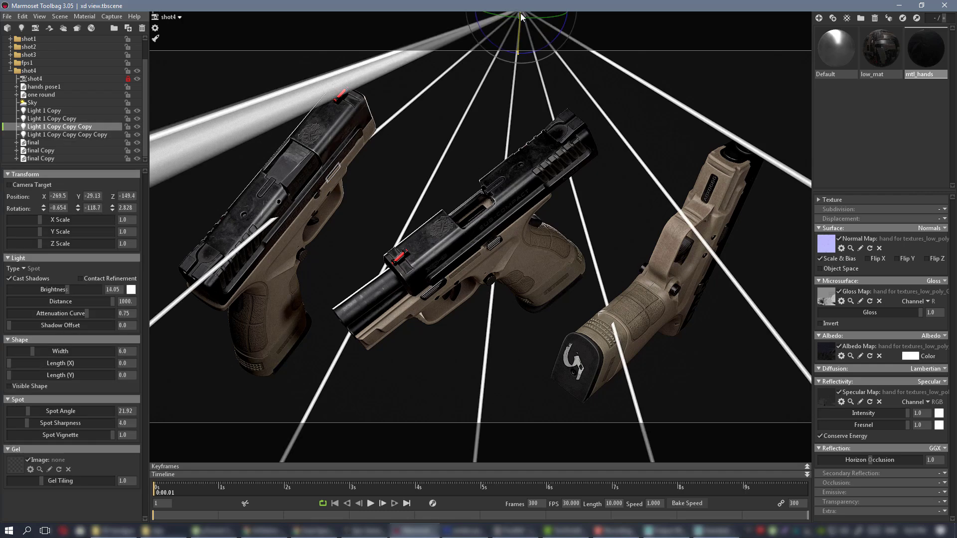
click(172, 17)
click(200, 21)
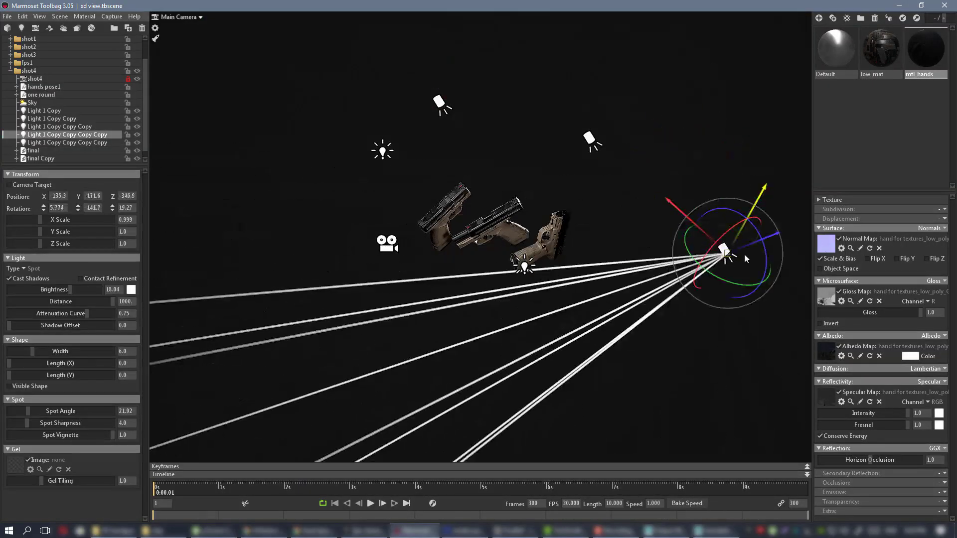
click(180, 16)
click(229, 71)
drag(70, 290, 54, 290)
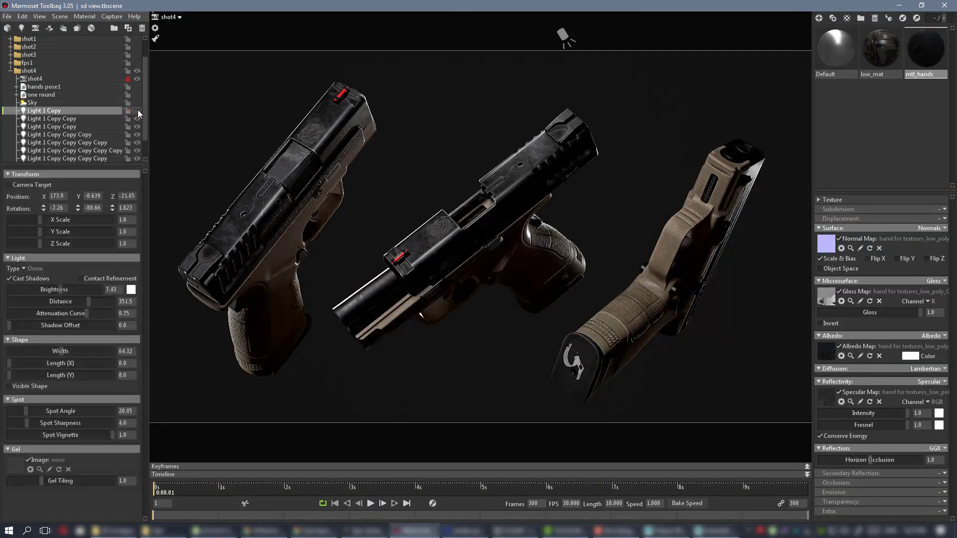
Set the omni light near the third pistol's magazine base to a brightness of about 8.58, and rotate and reposition it
drag(57, 289, 65, 289)
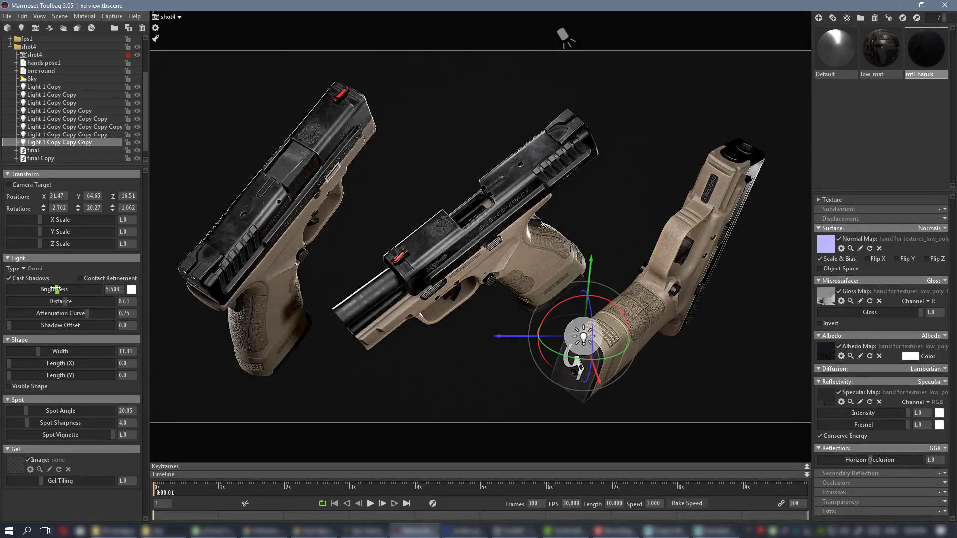
drag(508, 314, 569, 380)
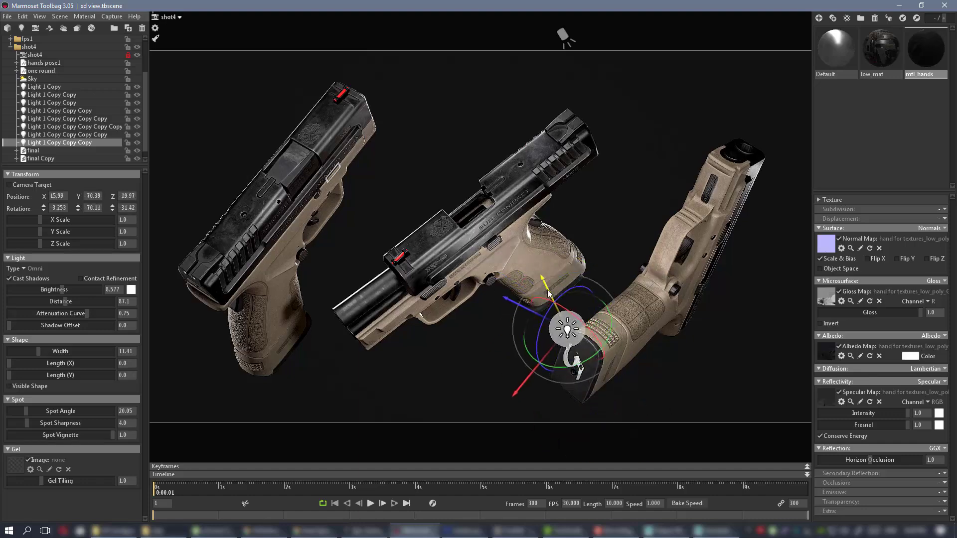
drag(549, 294, 549, 298)
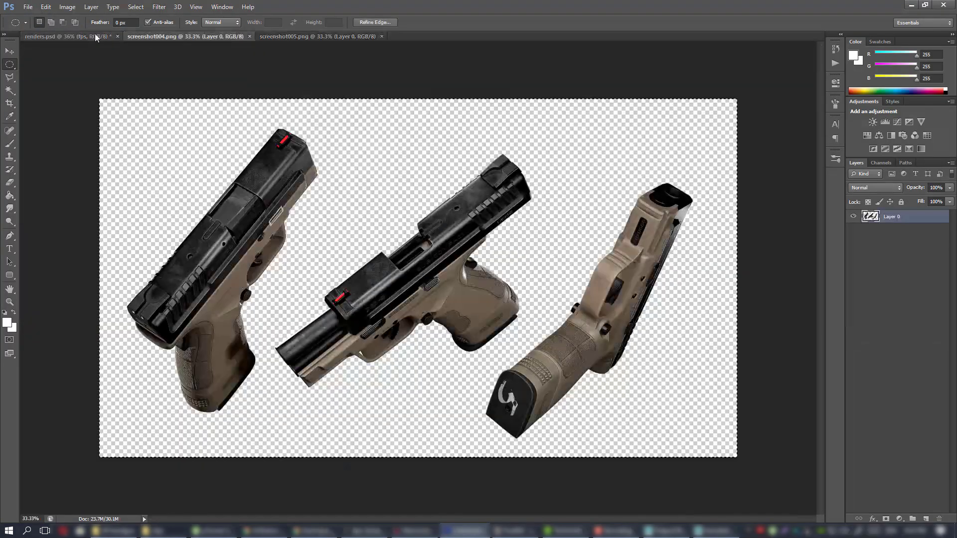
Switch to renders.psd in Photoshop and create a layer group named shot4
click(96, 37)
click(913, 519)
double_click(889, 266)
text(shot4)
key(Return)
Paste the three-pistol render into the shot4 group, hide the fps group, and inspect the render's details
key(ctrl+v)
click(853, 290)
alt+scroll(269, 250, up, 10)
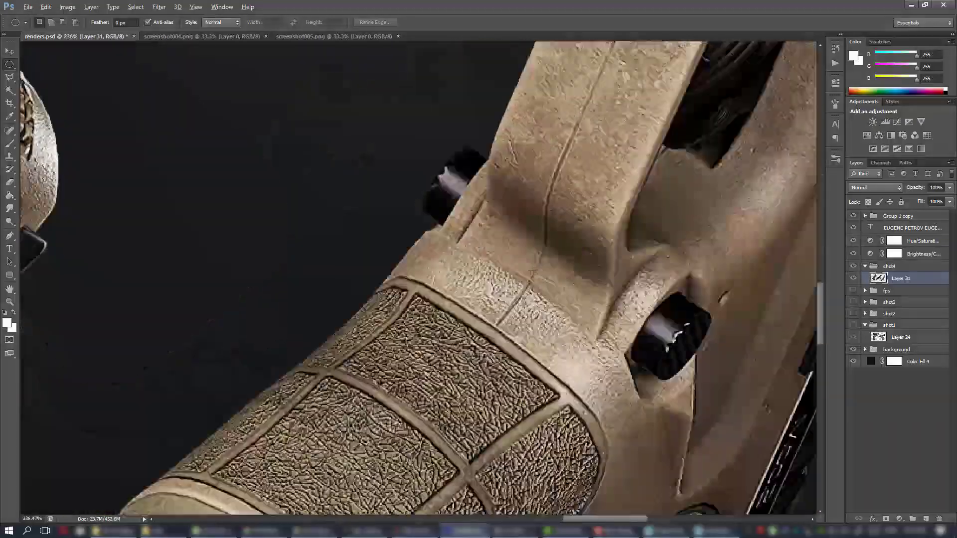
alt+scroll(533, 271, down, 5)
alt+scroll(508, 286, down, 5)
Paste the second three-pistol render above the first in the shot4 group and align it to the first with small nudges
key(ctrl+v)
alt+scroll(408, 279, up, 10)
ctrl+drag(425, 263, 408, 280)
alt+scroll(425, 213, up, 8)
ctrl+drag(425, 213, 411, 228)
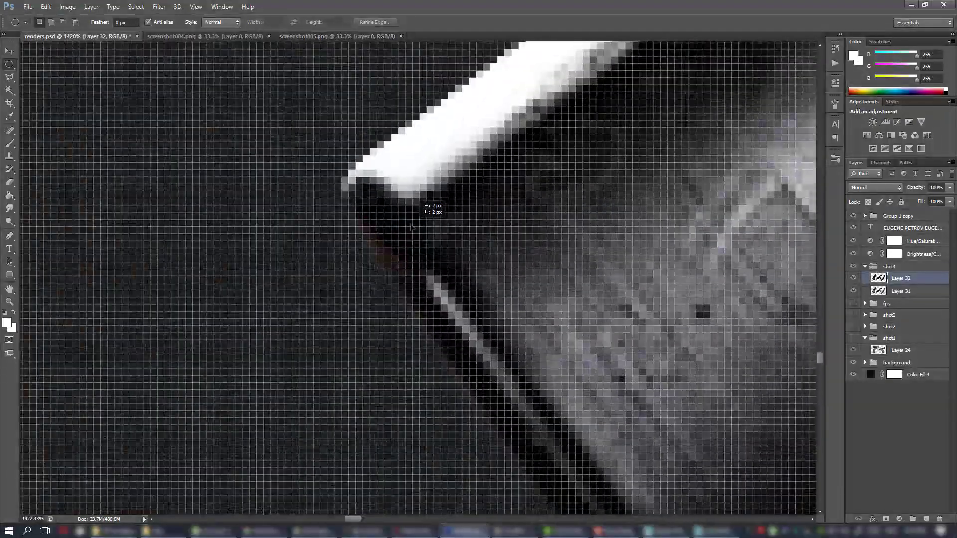
alt+scroll(412, 227, down, 10)
Lower the opacity of the newly pasted render layer to 23% and check its effect on the pistol details
drag(949, 188, 910, 201)
alt+scroll(448, 279, down, 5)
alt+scroll(448, 279, up, 4)
alt+scroll(469, 303, up, 10)
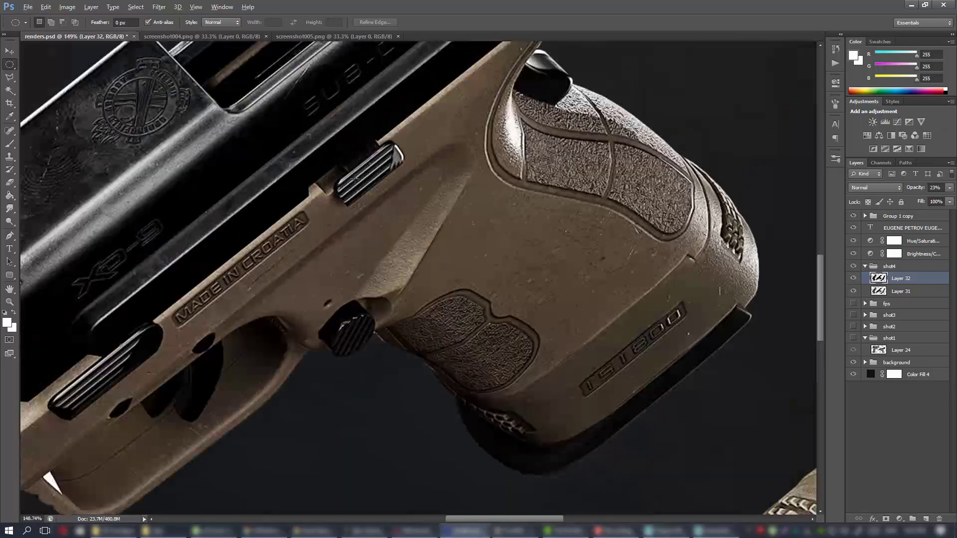
alt+scroll(354, 180, down, 10)
Hide the 23% overlay render layer in the shot4 group
click(923, 254)
click(864, 266)
alt+scroll(359, 235, down, 6)
click(854, 289)
click(864, 290)
click(864, 266)
click(853, 279)
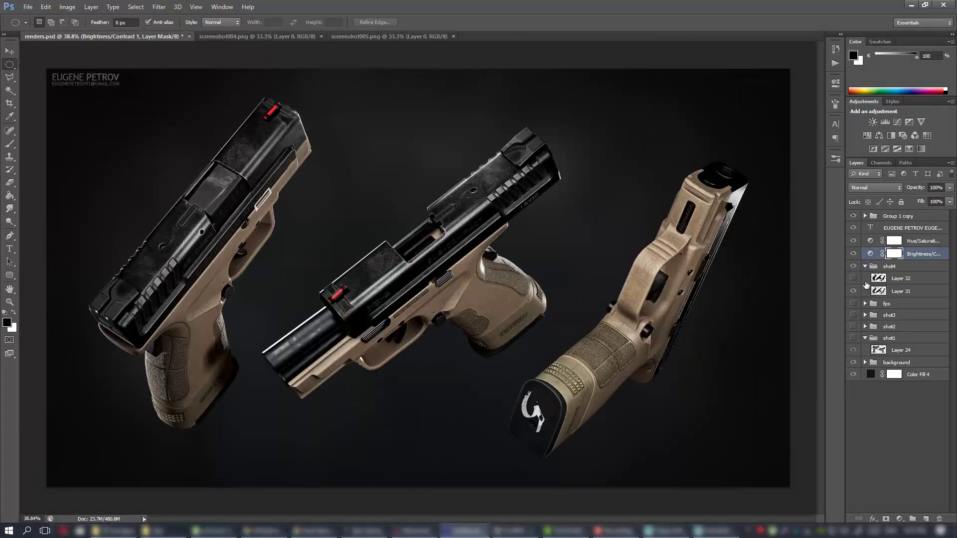
Add a Brightness/Contrast adjustment clipped to the base render layer in shot4 and raise its brightness
alt+scroll(392, 169, up, 1)
click(865, 266)
click(900, 291)
click(899, 519)
click(912, 339)
right_click(928, 291)
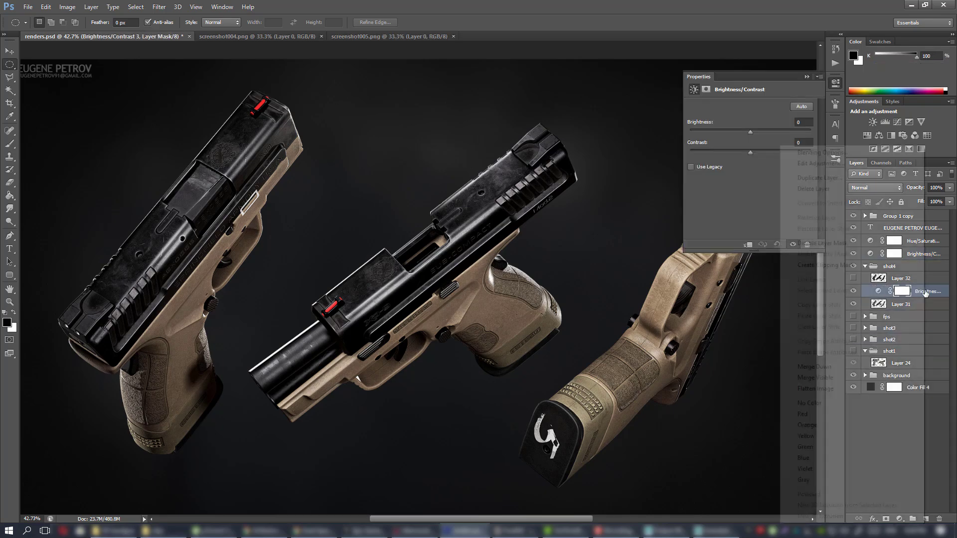
click(847, 277)
drag(749, 132, 762, 133)
click(864, 266)
alt+scroll(643, 264, down, 3)
alt+scroll(642, 264, up, 1)
alt+scroll(668, 241, down, 1)
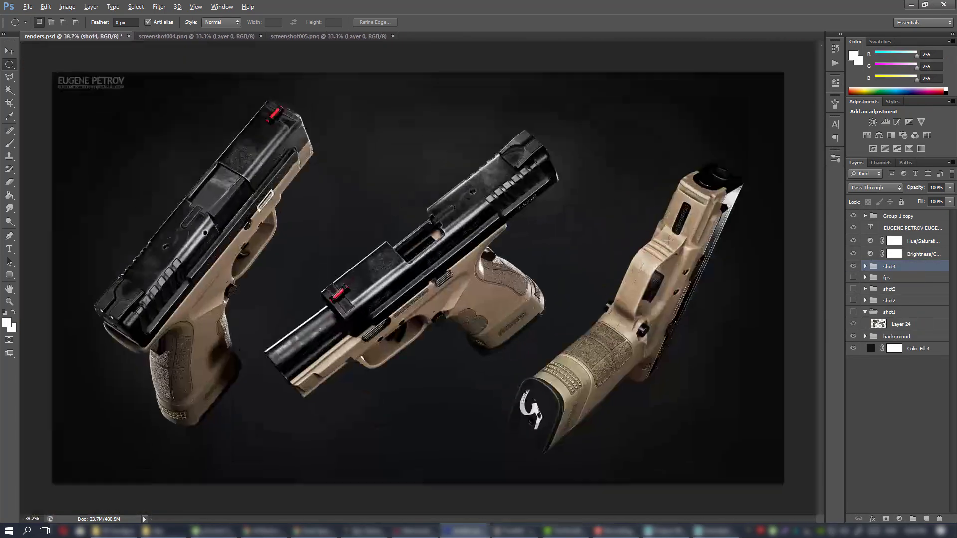
Examine the pistols and the magazine base of the shot4 composite up close
ctrl+drag(393, 234, 394, 233)
alt+scroll(234, 130, up, 19)
alt+scroll(465, 337, down, 5)
alt+scroll(466, 338, down, 7)
drag(466, 337, 548, 489)
alt+scroll(471, 278, up, 8)
alt+scroll(471, 278, down, 3)
drag(747, 449, 164, 261)
drag(152, 424, 430, 273)
drag(351, 441, 506, 348)
alt+scroll(506, 348, up, 3)
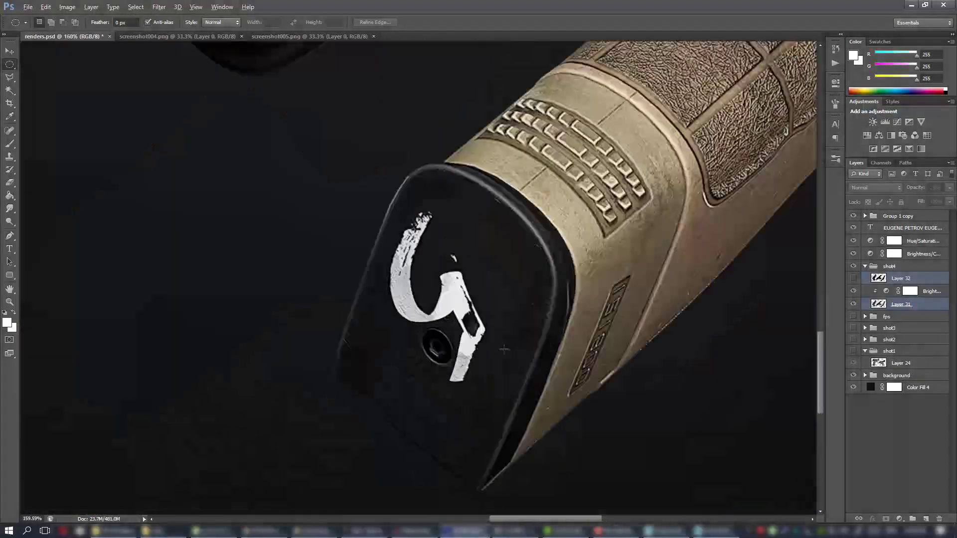
alt+scroll(506, 348, down, 9)
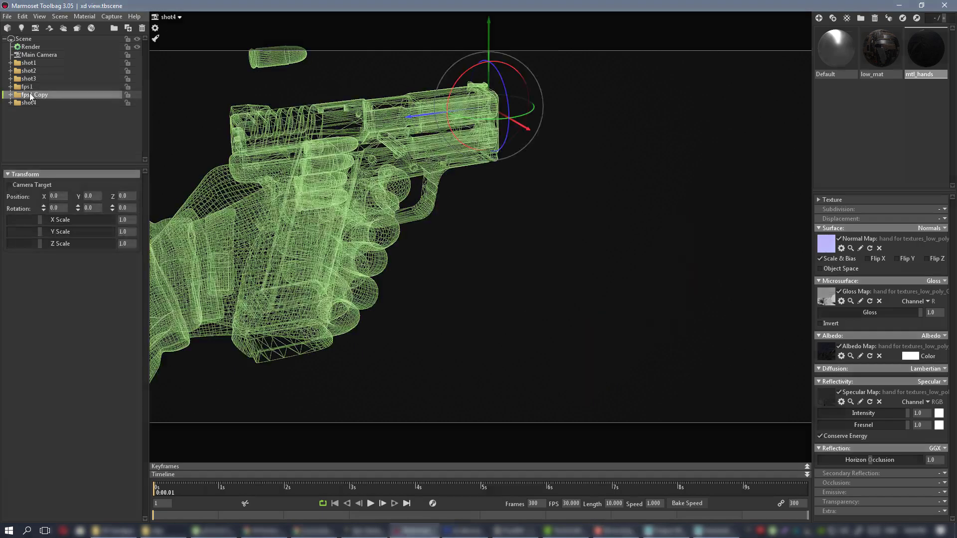
Switch to Marmoset Toolbag, delete the unneeded object from the duplicated fps1 setup, and orbit the fps3 view
click(600, 274)
key(Delete)
key(ctrl+space)
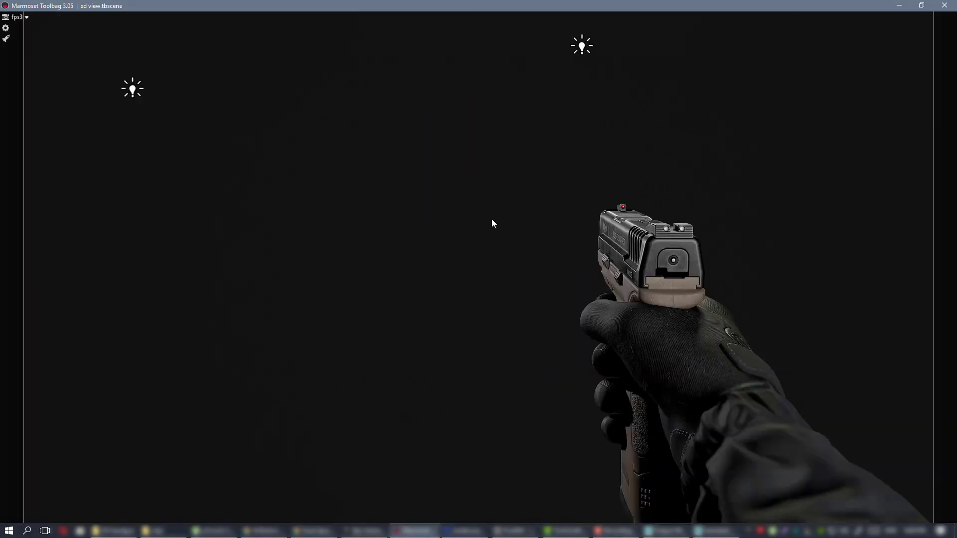
alt+drag(492, 220, 506, 167)
Rotate hands pose1 and final together in group one and frame them from above in the fps3 view
key(ctrl+space)
scroll(52, 118, down, 1)
click(50, 118)
ctrl+click(50, 103)
alt+drag(538, 65, 501, 107)
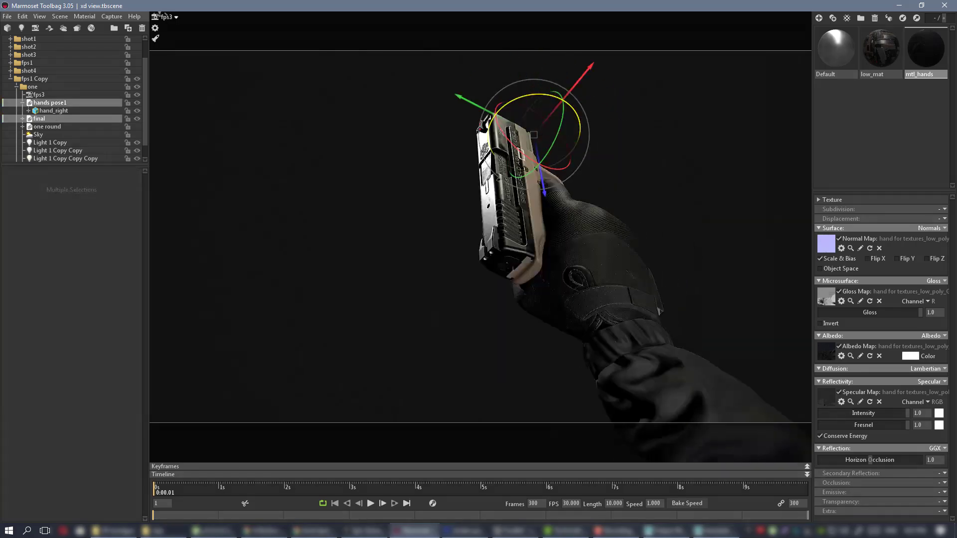
key(ctrl+space)
alt+drag(607, 150, 614, 180)
key(ctrl+space)
click(102, 95)
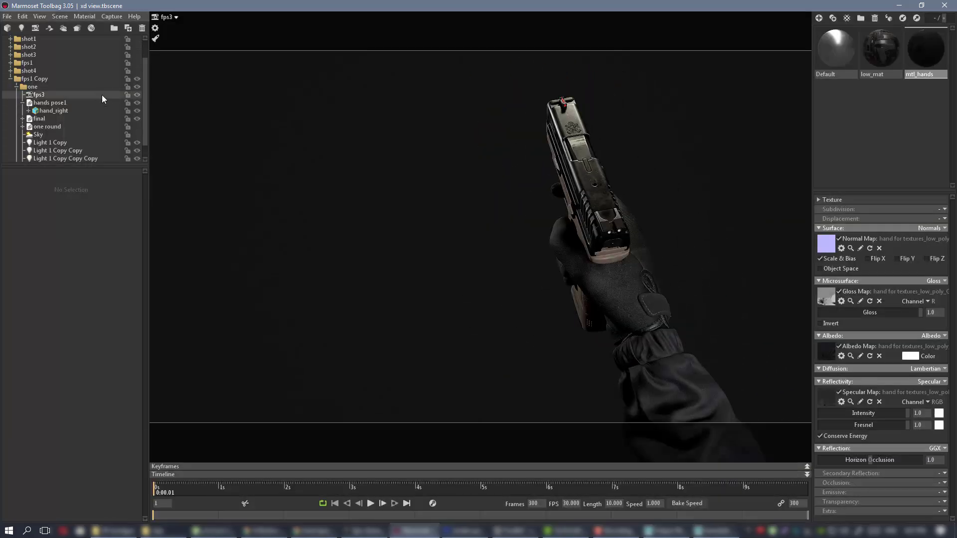
Remove an unneeded item from the fps1 Copy group and rotate hands pose1 and final in group two
key(ctrl+space)
key(ctrl+space)
click(39, 125)
click(54, 142)
key(Delete)
scroll(58, 103, down, 2)
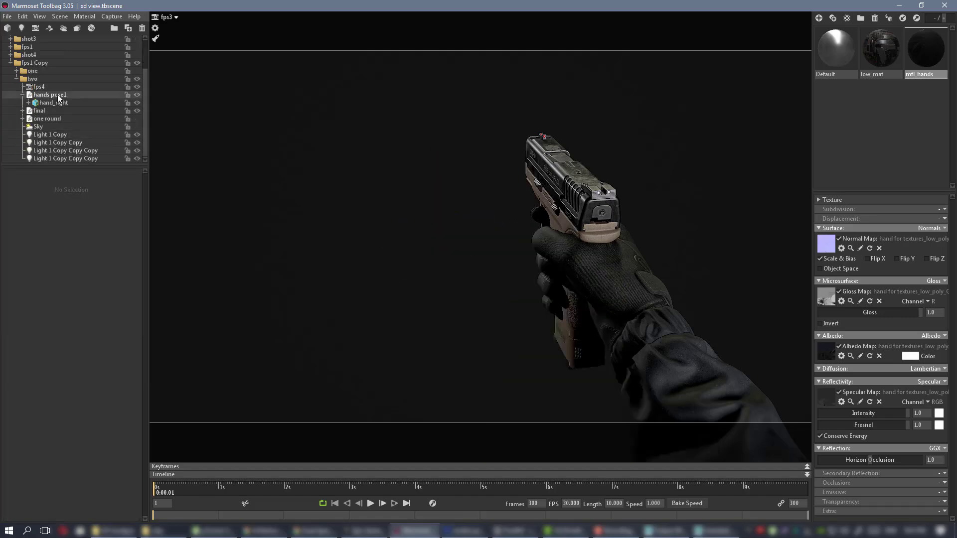
click(56, 95)
ctrl+click(45, 111)
alt+drag(249, 142, 212, 94)
Replace the fps4 camera in group two with a copy of fps3 and rename that copy fps4
click(40, 87)
key(Delete)
click(16, 79)
click(47, 95)
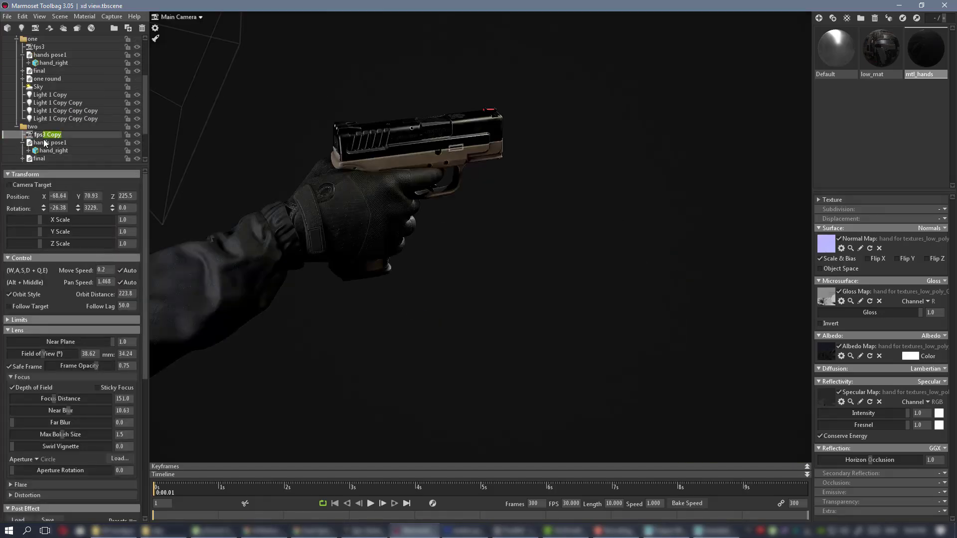
text(4)
key(Return)
click(181, 17)
Move and rotate hands pose1 and final in group two so the pistol's side faces the fps4 camera
scroll(50, 103, up, 2)
click(17, 87)
click(50, 111)
ctrl+click(40, 127)
drag(518, 219, 504, 162)
drag(478, 197, 312, 128)
drag(279, 82, 309, 134)
key(ctrl+space)
alt+drag(388, 130, 455, 183)
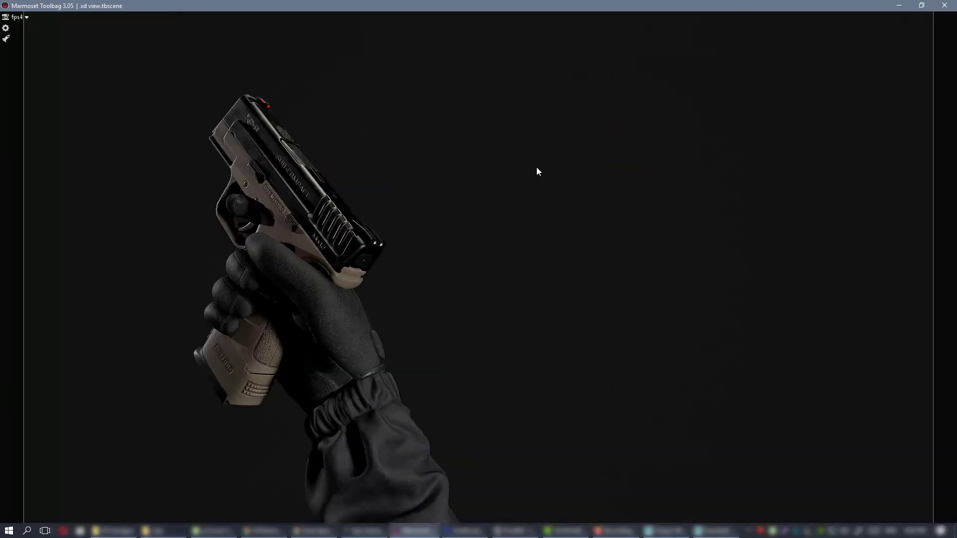
Delete Light 1 Copy Copy from group one and toggle the following light to compare the lighting in fps3
key(ctrl+space)
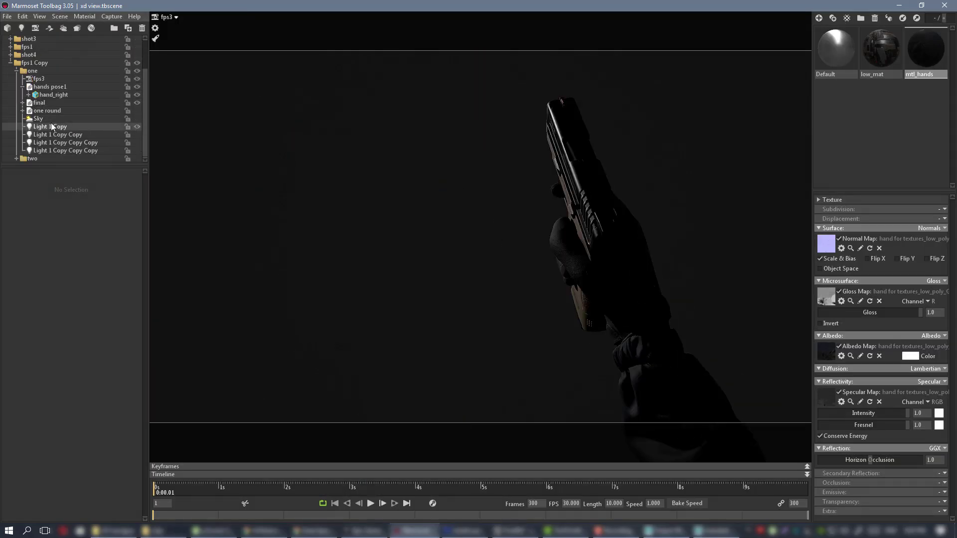
click(51, 127)
key(Delete)
click(137, 143)
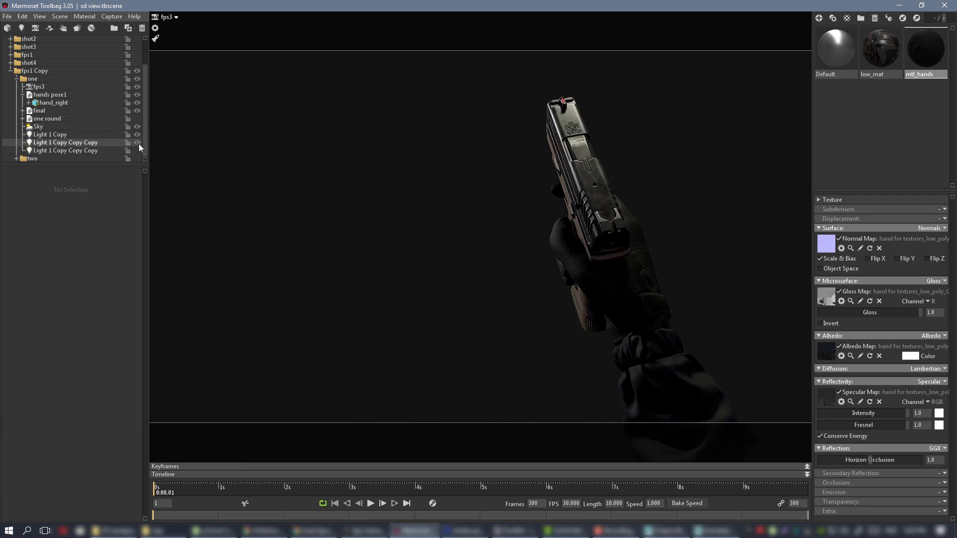
Move the first Light 1 Copy Copy Copy in group one to about X 78.27, Y 181.6, Z 58.52
click(67, 142)
click(170, 17)
click(172, 26)
click(179, 17)
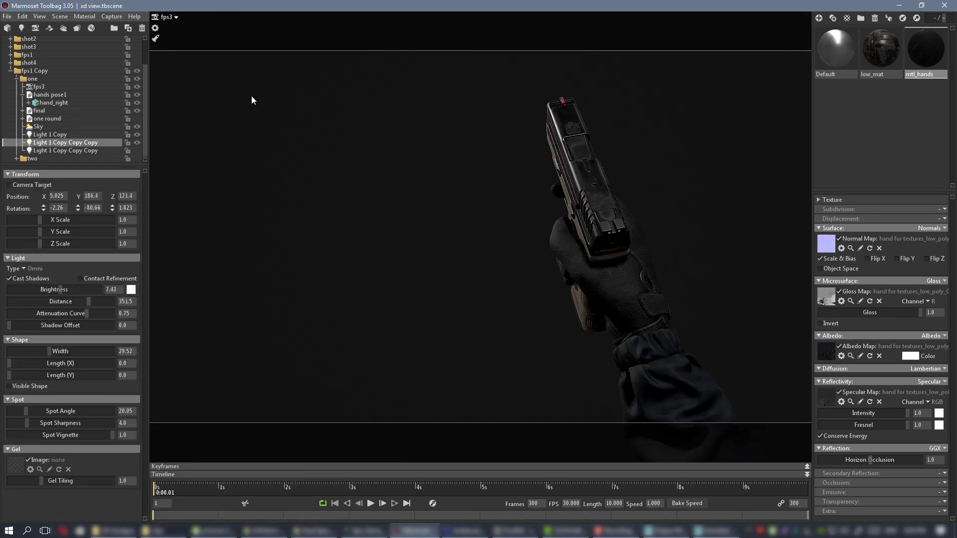
click(179, 17)
click(172, 26)
drag(376, 31, 438, 13)
click(179, 17)
click(137, 143)
click(137, 142)
click(180, 16)
Set that omni light's distance to 1000 and move it to about X 94.22, Y 179.1, Z 7.838
click(180, 17)
click(193, 81)
click(174, 17)
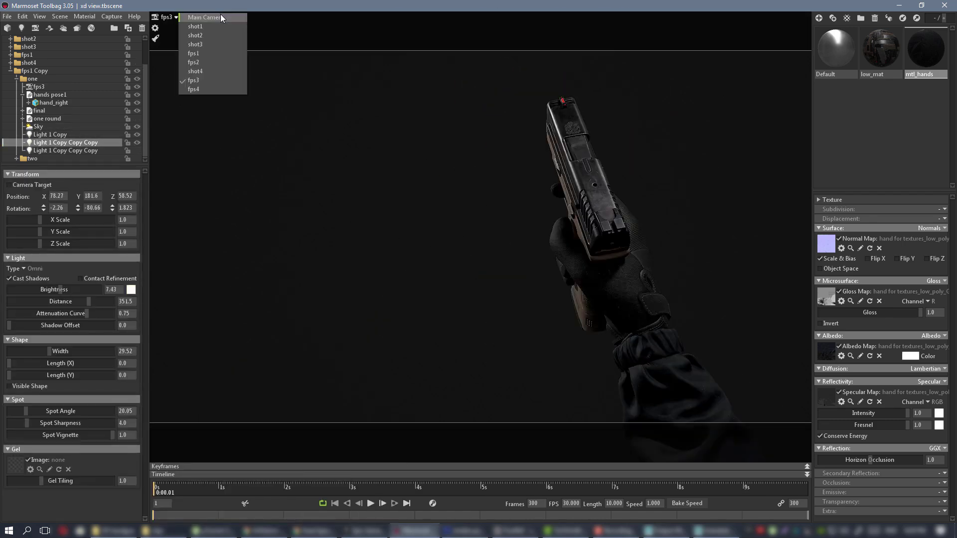
click(220, 19)
click(181, 17)
click(193, 80)
click(174, 17)
click(210, 18)
click(223, 81)
click(172, 17)
click(205, 17)
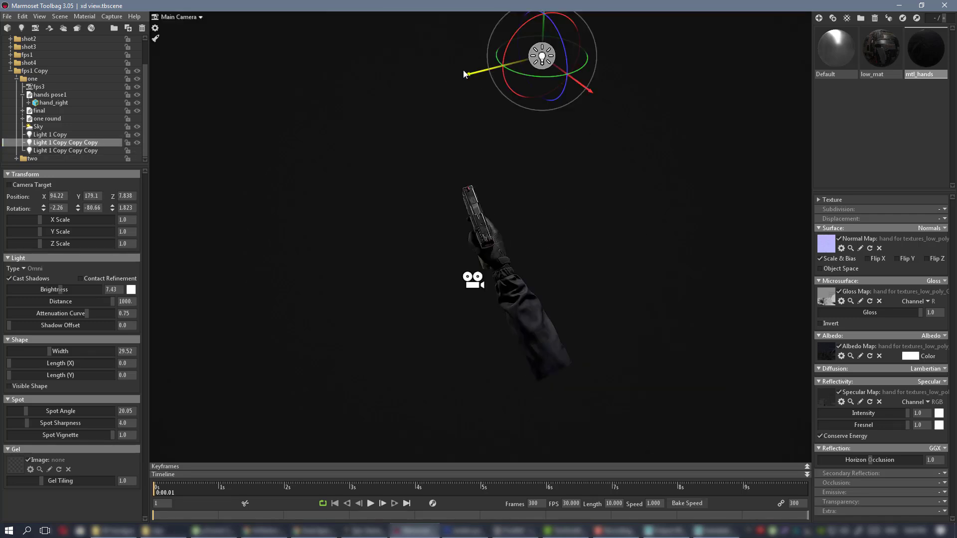
Raise the overhead omni light to about X 75.88, Y 210.4, Z -35.72, checking it through the fps3 camera
click(188, 17)
click(216, 80)
click(188, 17)
click(220, 81)
click(174, 17)
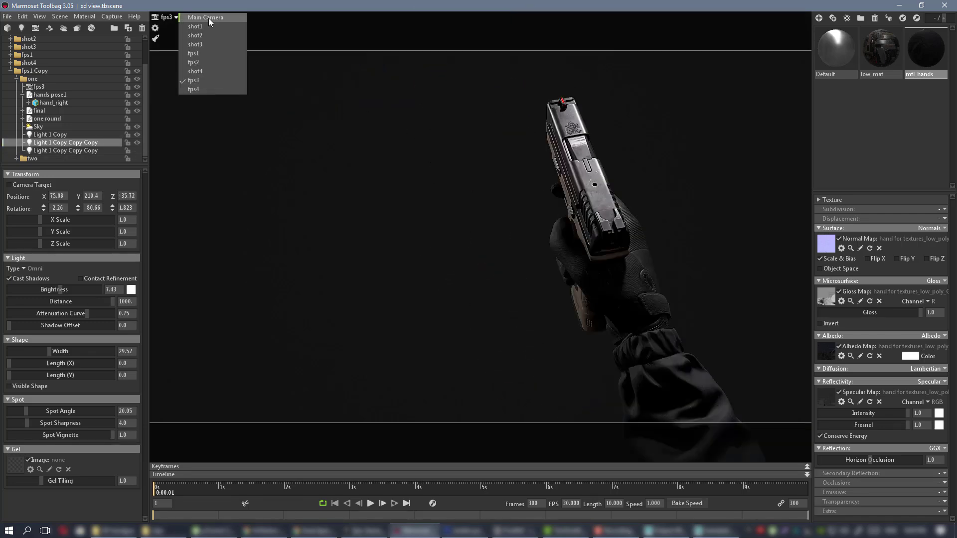
Fine-tune the overhead omni light's placement from the Main Camera view and check the highlights in fps3
click(209, 20)
click(189, 17)
click(218, 79)
click(174, 17)
click(210, 19)
click(185, 17)
click(218, 80)
key(ctrl+space)
key(ctrl+space)
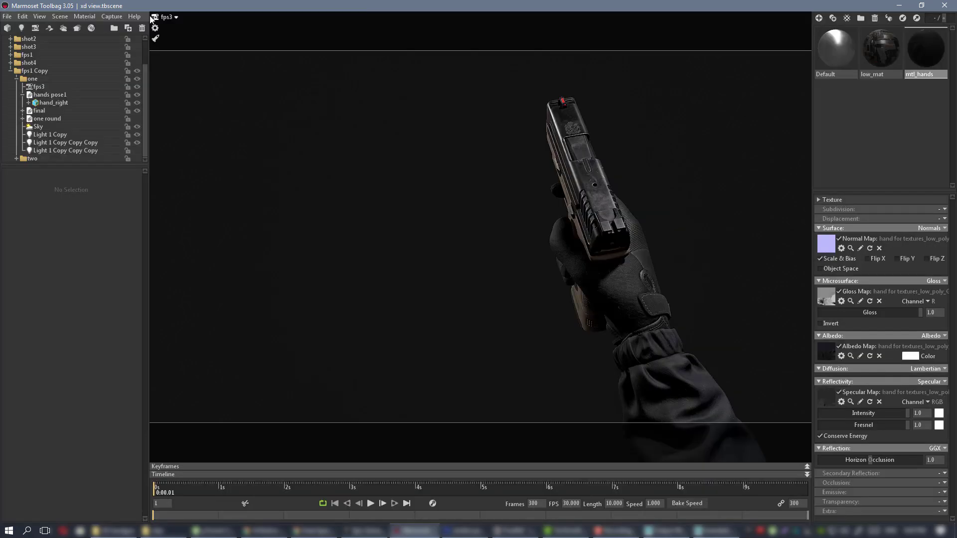
Place the second Light 1 Copy Copy Copy at about X 132.6, Y 53.25, Z 397.2 with width 62.5
click(170, 16)
click(207, 19)
click(784, 313)
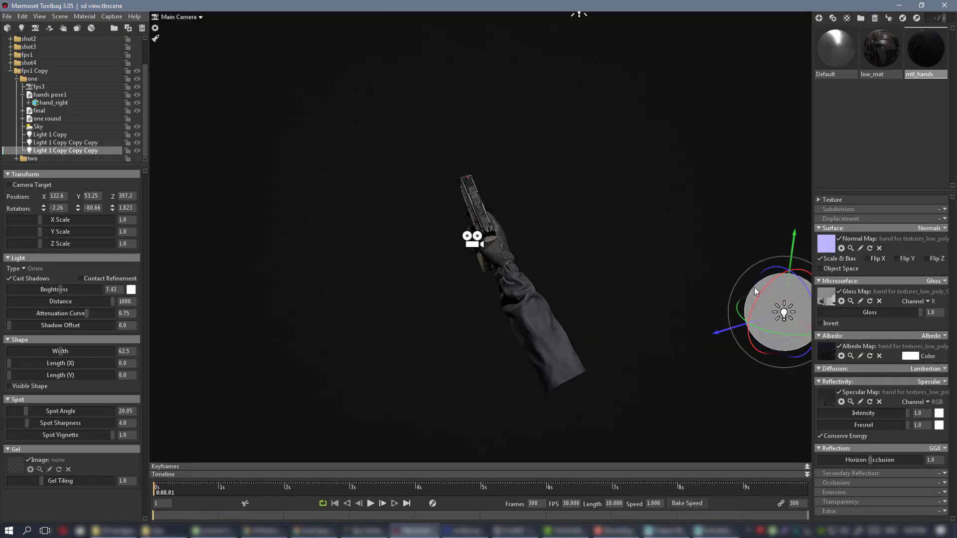
click(229, 81)
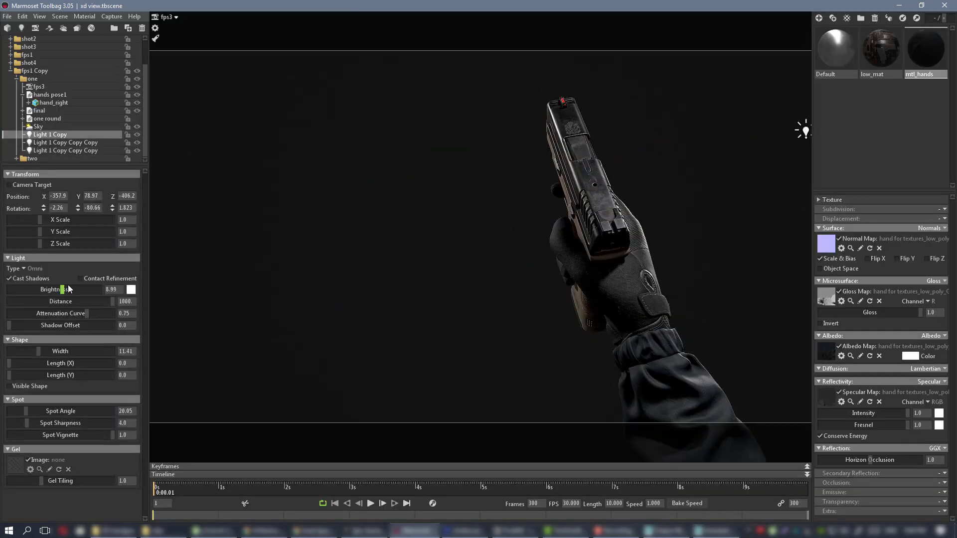
Compare the fps3 shot with the overhead light toggled, and set Light 1 Copy's brightness to about 11.29
key(ctrl+space)
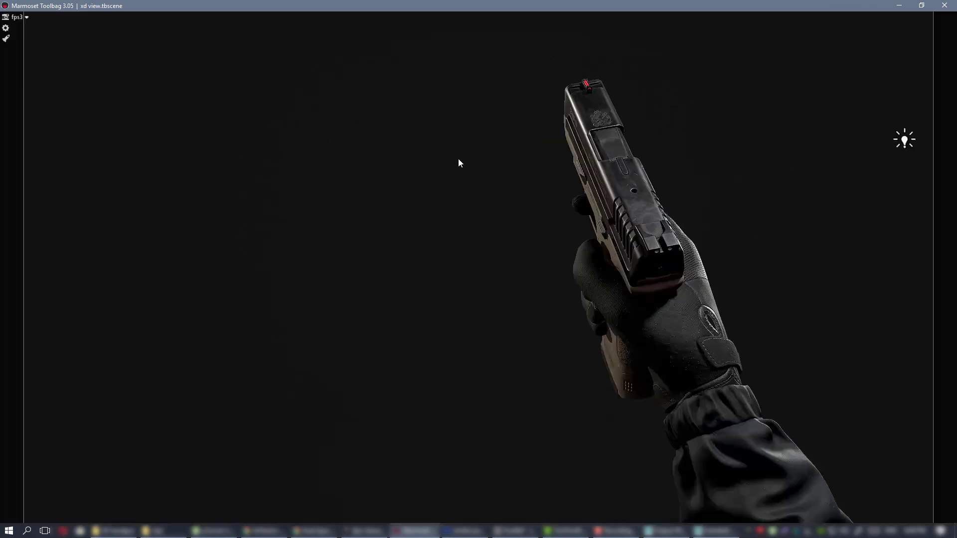
key(ctrl+space)
drag(31, 199, 36, 198)
key(ctrl+space)
key(ctrl+space)
click(137, 143)
click(138, 143)
click(50, 134)
drag(57, 289, 65, 287)
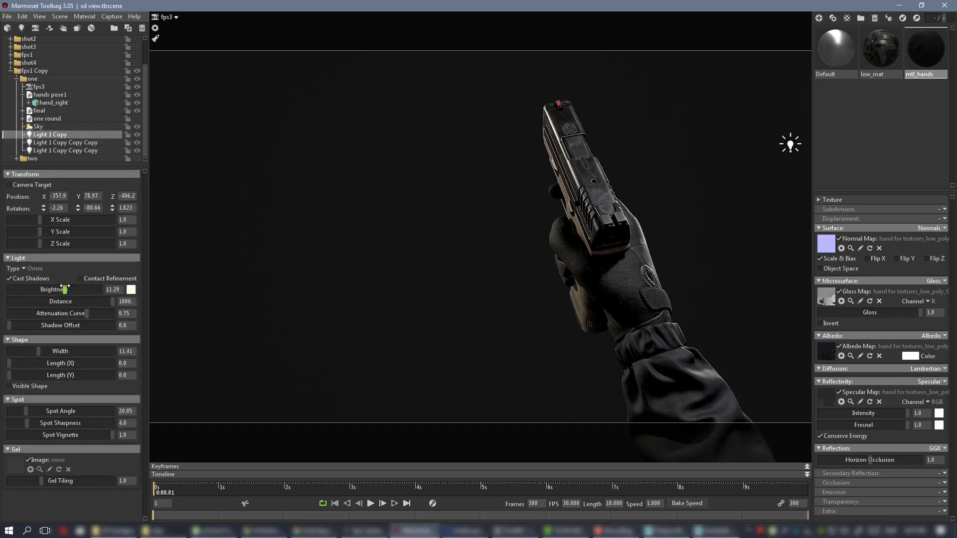
Duplicate an omni light in group one and move the copy down below the pistol in the Main Camera view
click(420, 193)
key(ctrl+space)
key(ctrl+space)
click(170, 17)
key(ctrl+d)
click(170, 18)
click(206, 18)
drag(499, 128, 517, 317)
Set the duplicated light's brightness to 2.1 and move it to about X -114.3, Y 31.27, Z 342.5
click(182, 17)
click(220, 89)
click(169, 18)
click(206, 18)
drag(343, 264, 342, 192)
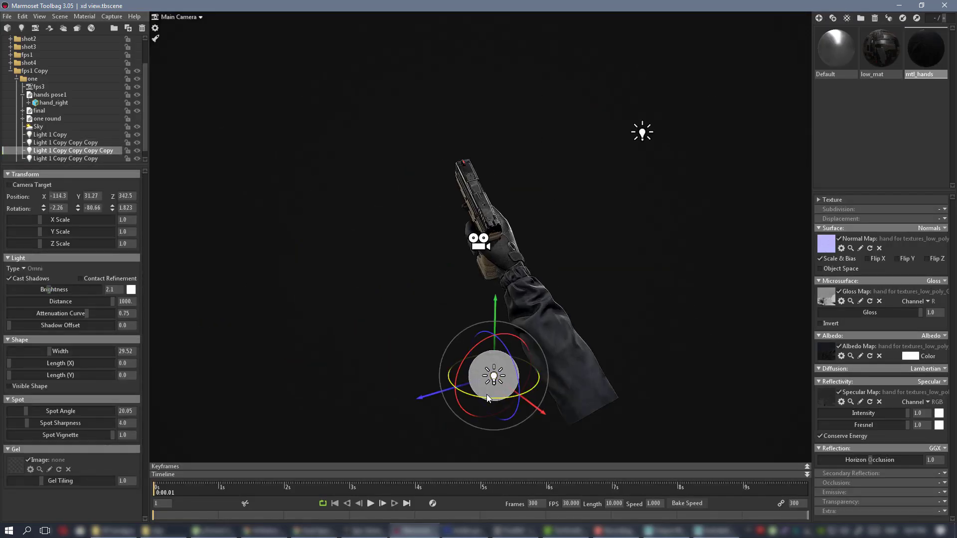
Adjust the duplicated fill light's position around the arm and check the result through the fps3 camera
alt+drag(495, 308, 429, 279)
drag(399, 385, 474, 374)
alt+drag(474, 374, 349, 299)
click(170, 17)
click(219, 89)
click(324, 194)
scroll(133, 157, down, 1)
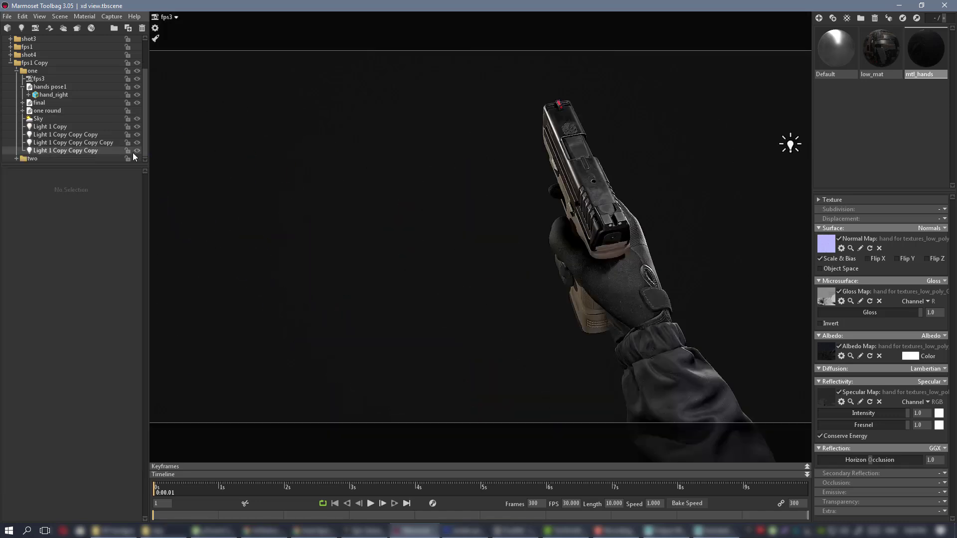
Examine the Light 1 Copy Copy Copy Copy omni light from the Main Camera and its effect on the pistol through fps3
click(121, 143)
click(169, 18)
click(207, 18)
click(182, 18)
click(219, 80)
click(170, 18)
click(207, 18)
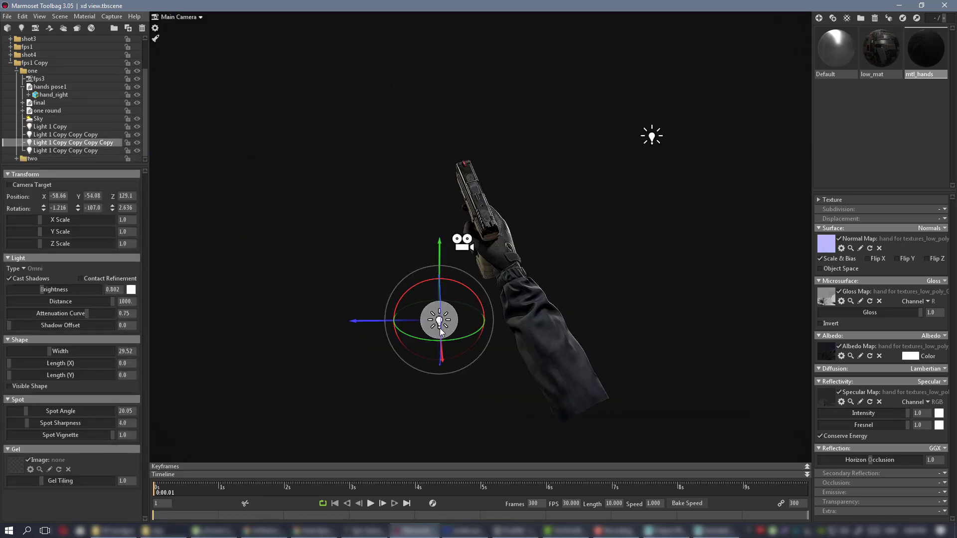
click(181, 17)
click(246, 80)
click(75, 142)
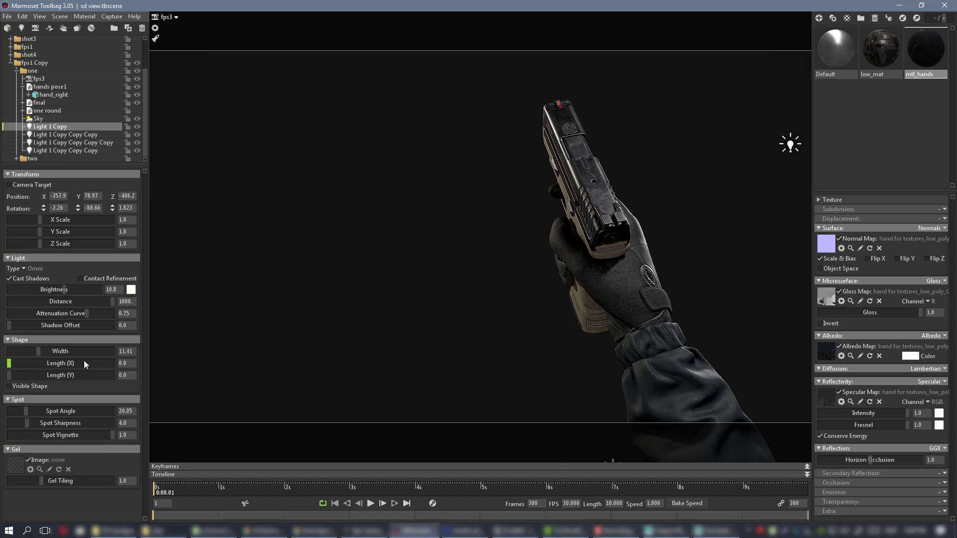
Clear the light selection and render an image of the fps3 view
click(405, 166)
key(ctrl+Return)
key(ctrl+Return)
key(ctrl+Return)
key(ctrl+Return)
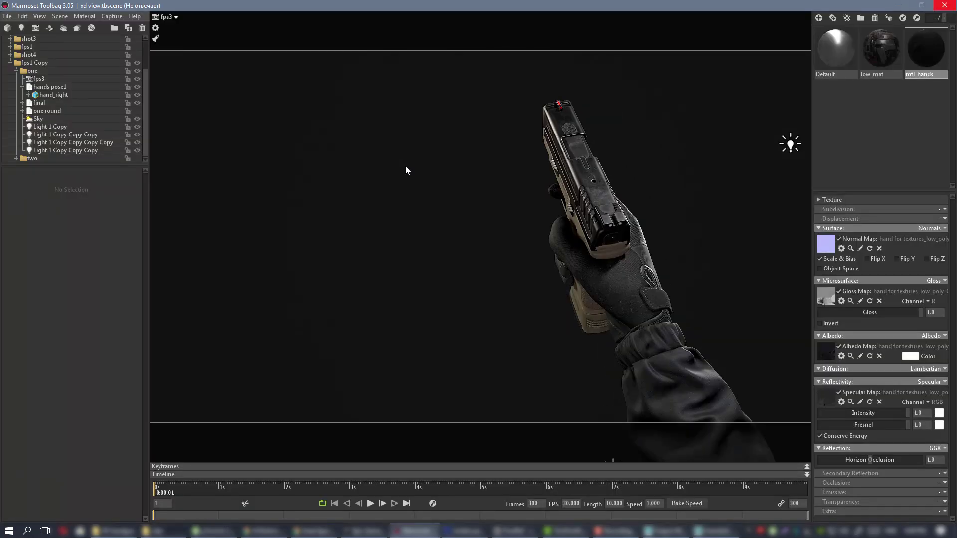
Move group two's Light 1 Copy to about X -438.9, Y 96.81, Z -11.06 in the Main Camera view
click(165, 17)
click(50, 135)
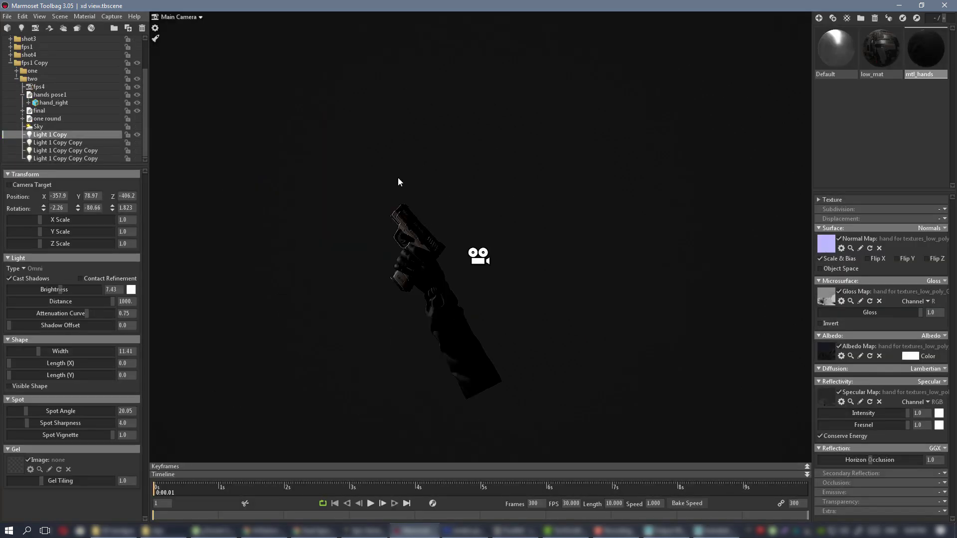
drag(399, 181, 495, 237)
click(496, 237)
click(165, 17)
click(175, 17)
click(197, 22)
click(50, 134)
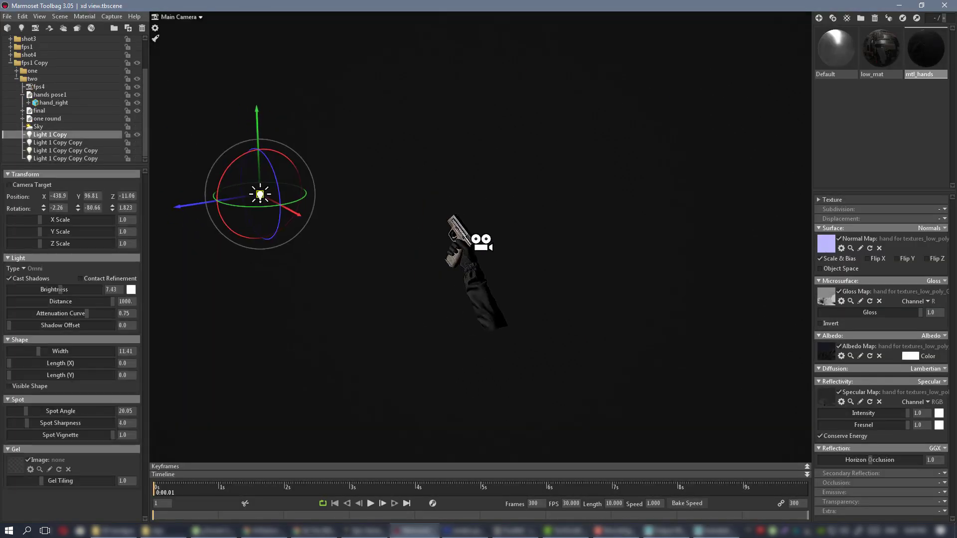
Preview the fps4 shot full-screen and toggle group two's last omni light to compare the lighting
click(226, 92)
key(Tab)
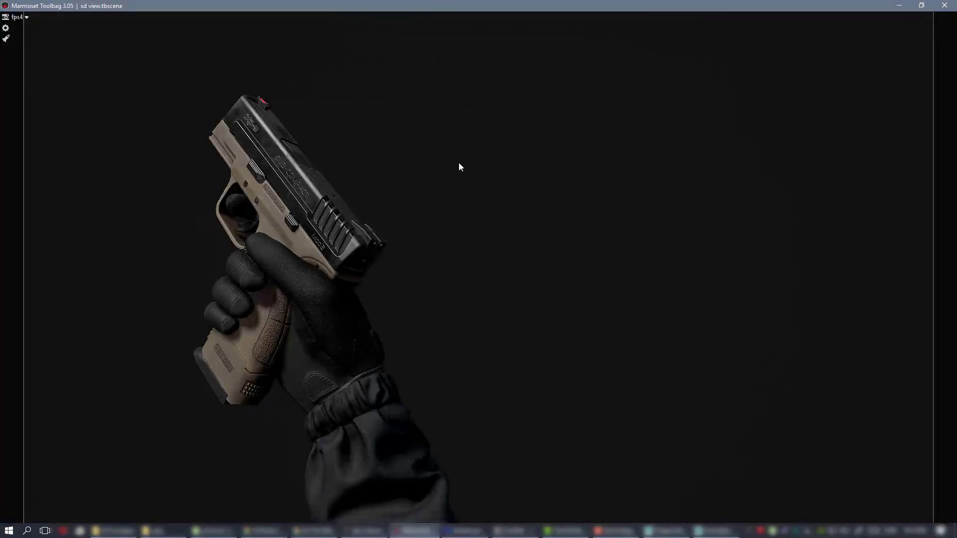
key(Tab)
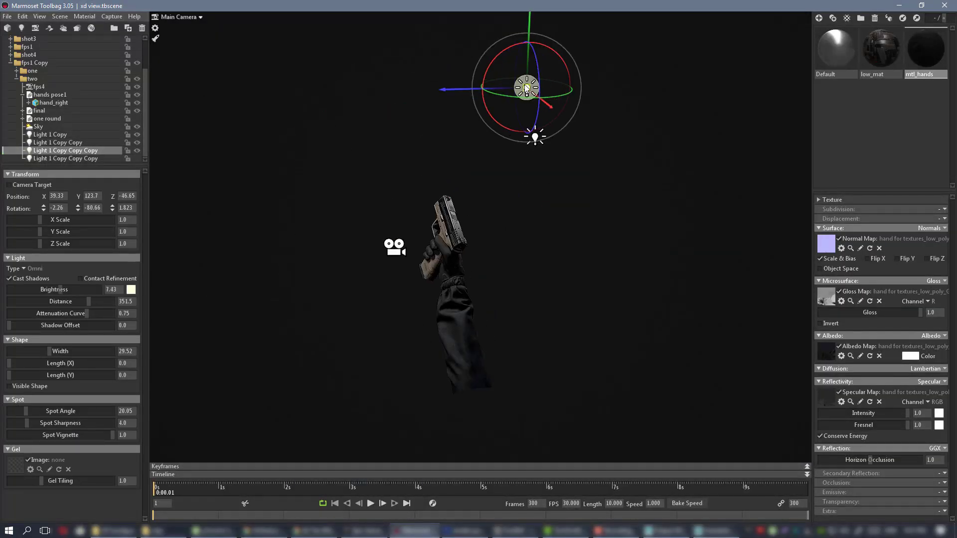
click(141, 162)
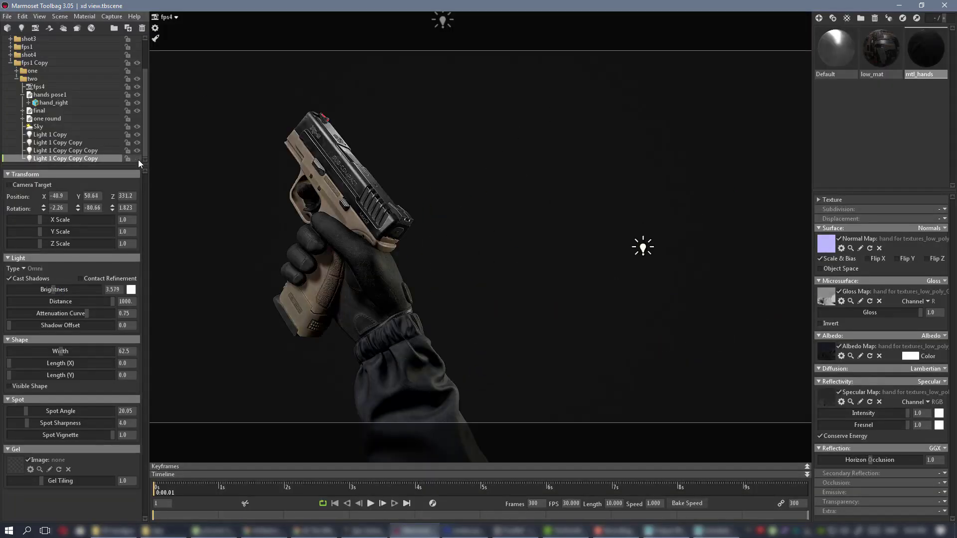
key(Tab)
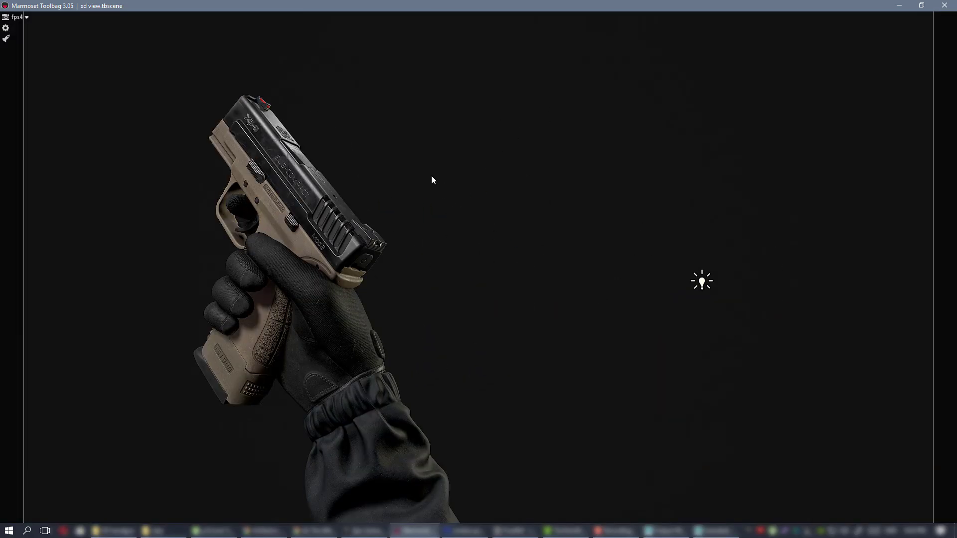
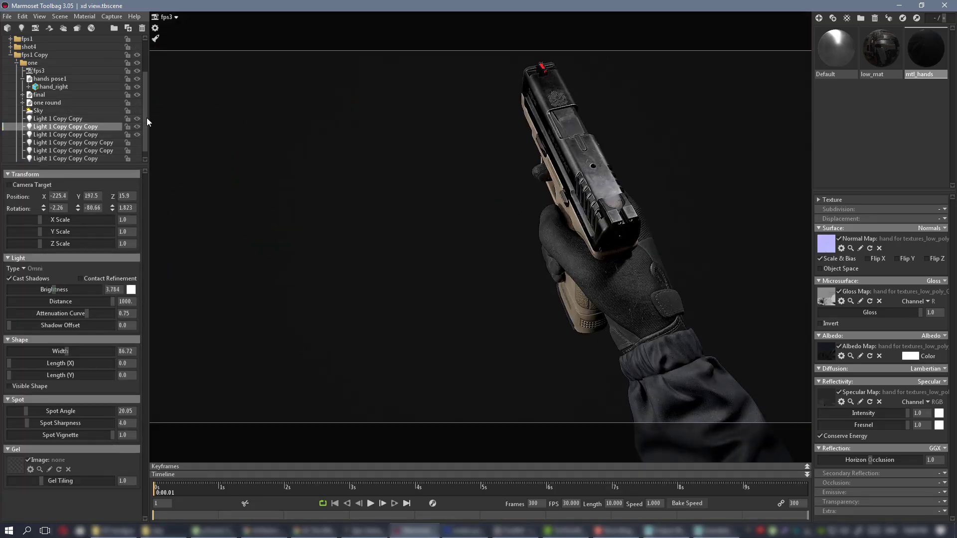
Toggle a Light 1 Copy Copy Copy Copy light in group one and preview the fps3 shot full-screen
click(136, 143)
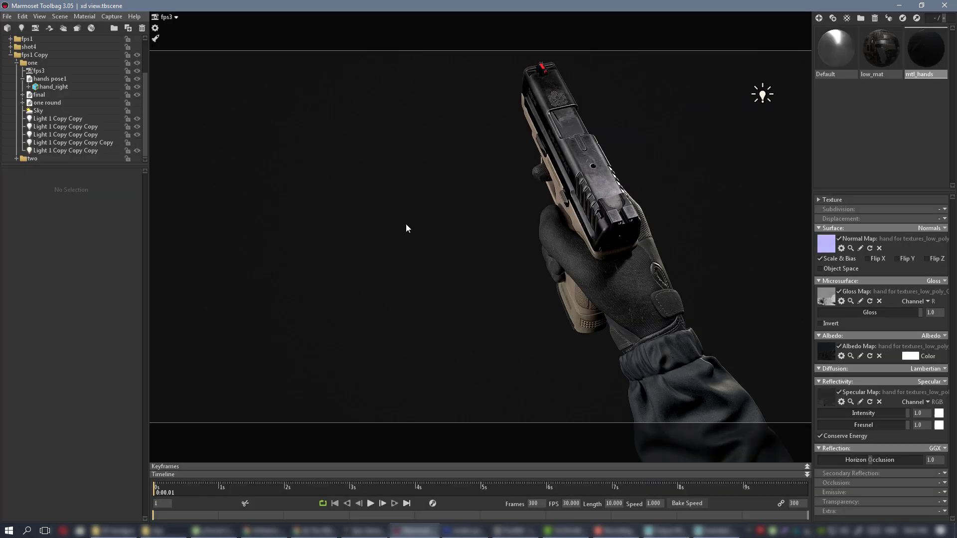
key(Tab)
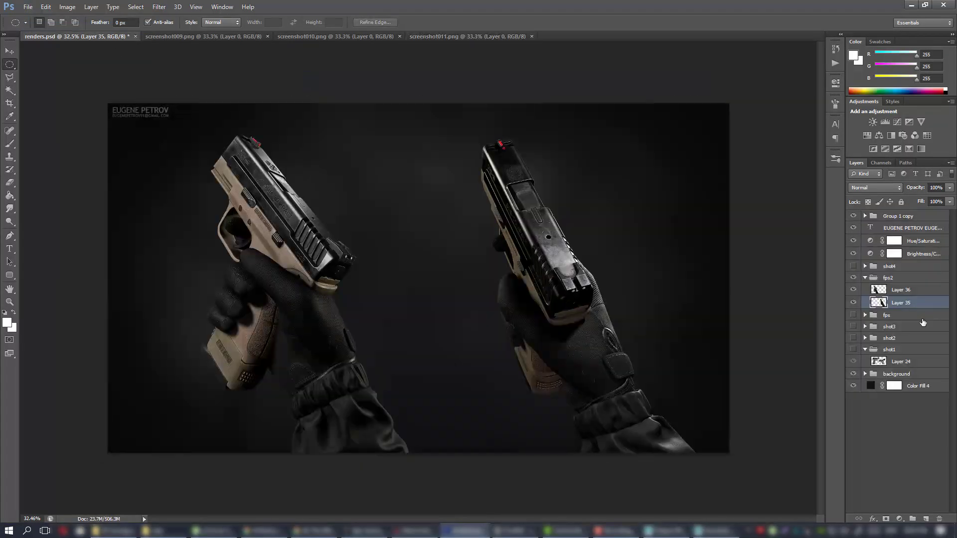
Switch to Photoshop, toggle the fps group, and reposition the top-down pistol render on Layer 37 with Free Transform
click(853, 315)
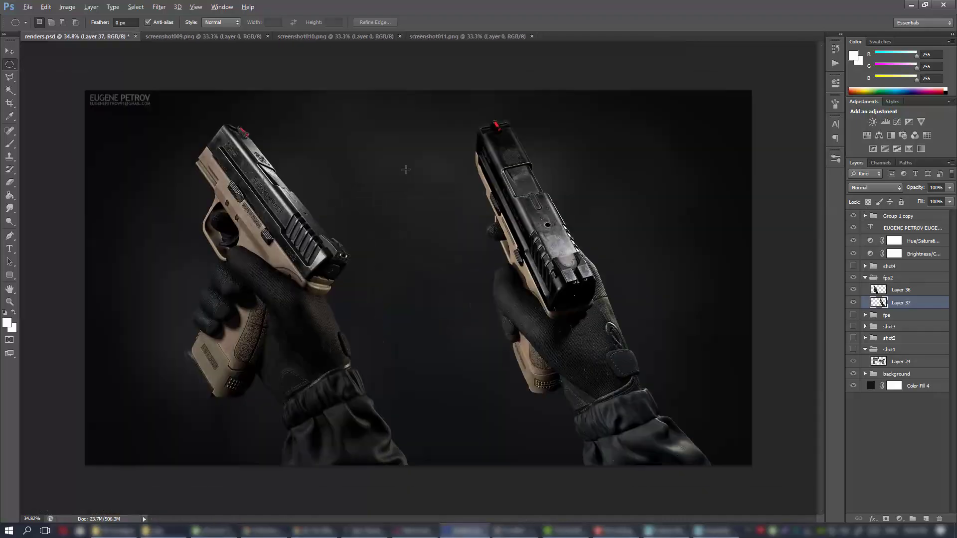
key(ctrl+t)
drag(504, 107, 581, 192)
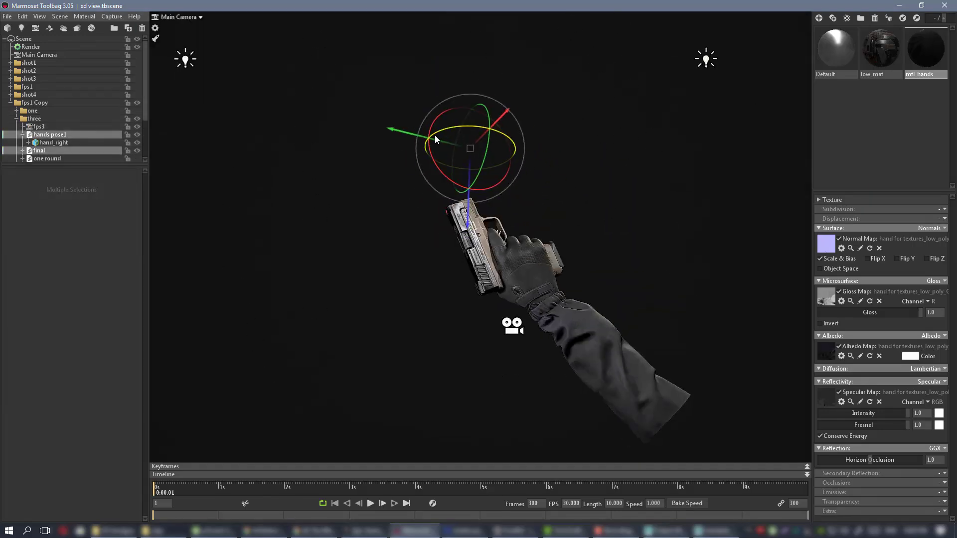
click(180, 17)
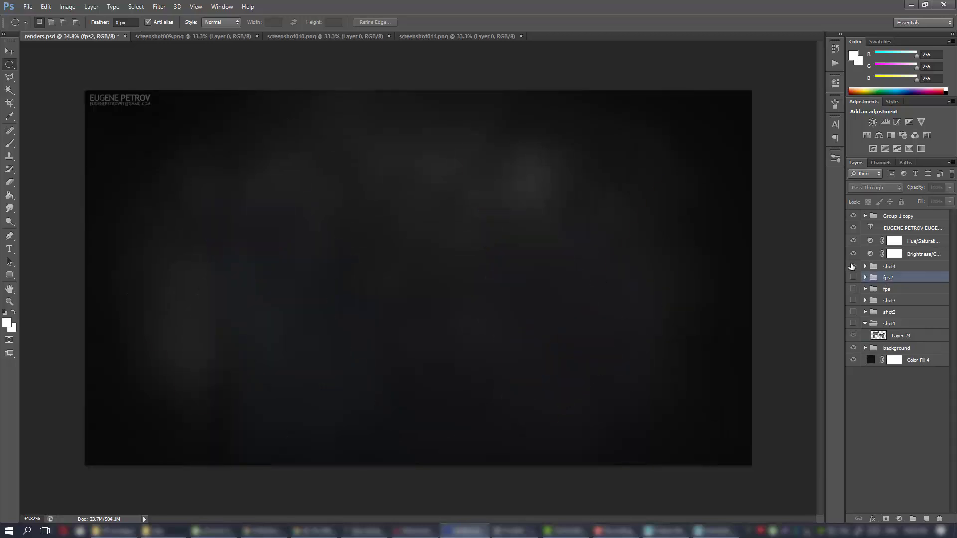
Close screenshot009.png and toggle the shot3 and fps groups in renders.psd to review the two-handed first-person composite
click(854, 301)
click(257, 36)
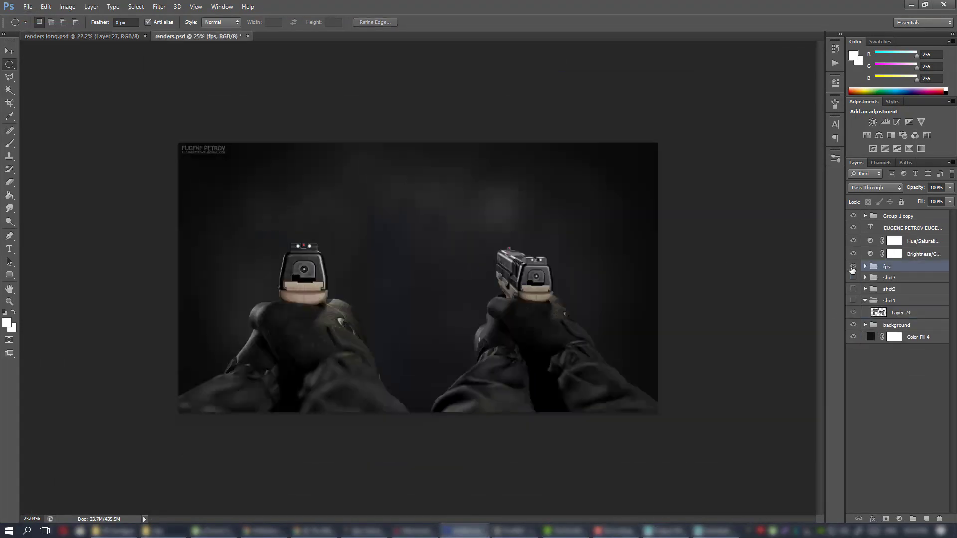
click(854, 278)
click(853, 267)
alt+scroll(529, 230, up, 6)
alt+scroll(528, 230, down, 5)
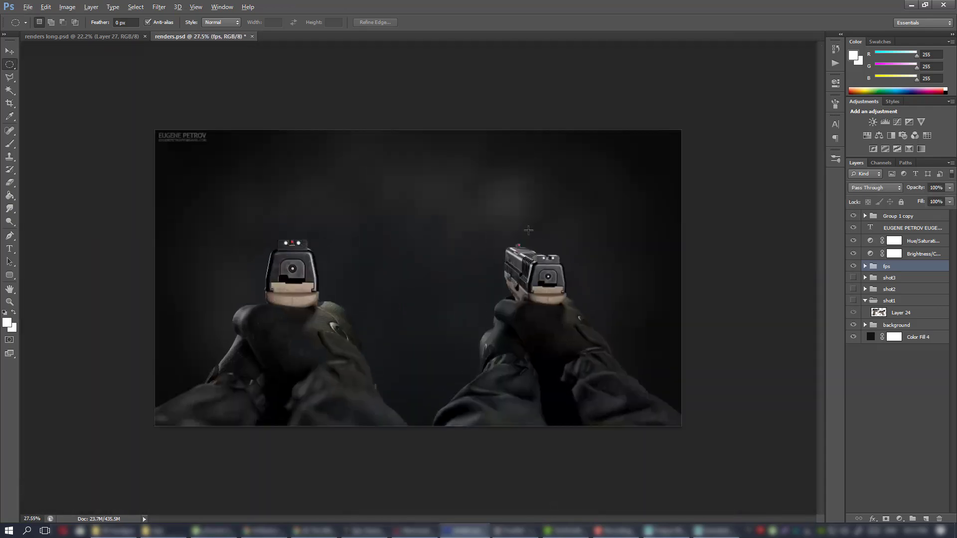
alt+scroll(529, 231, up, 1)
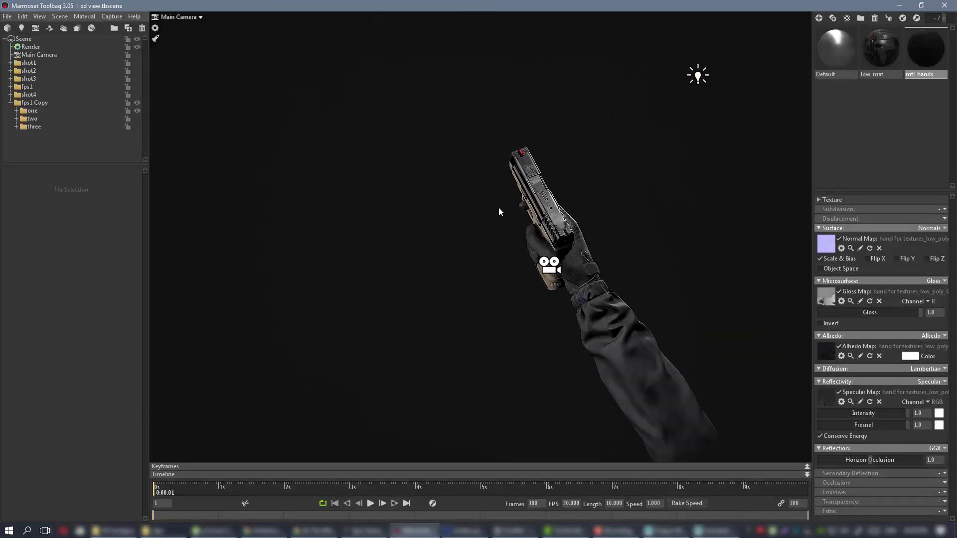
Switch to Marmoset Toolbag and preview group one's pistol through the fps3 camera with the interface hidden
click(90, 119)
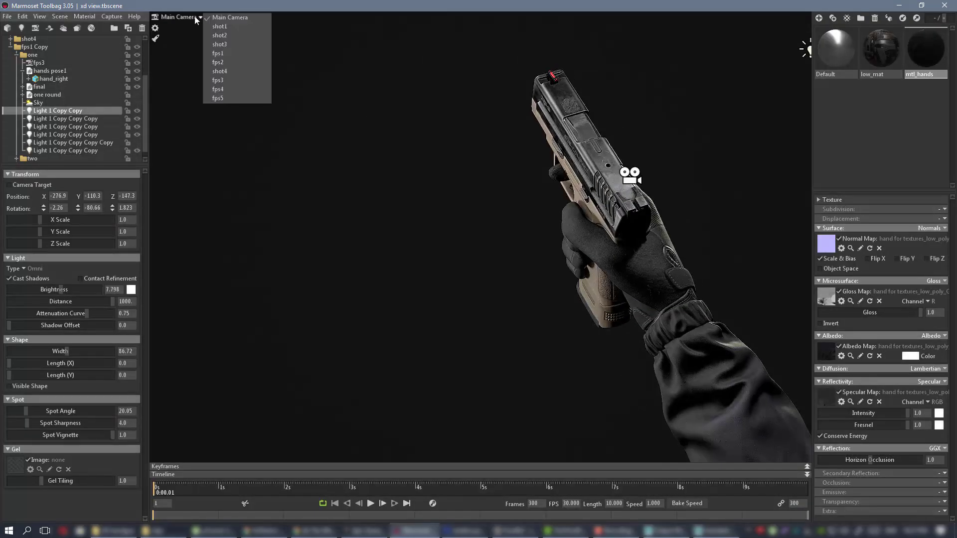
click(218, 80)
key(ctrl+space)
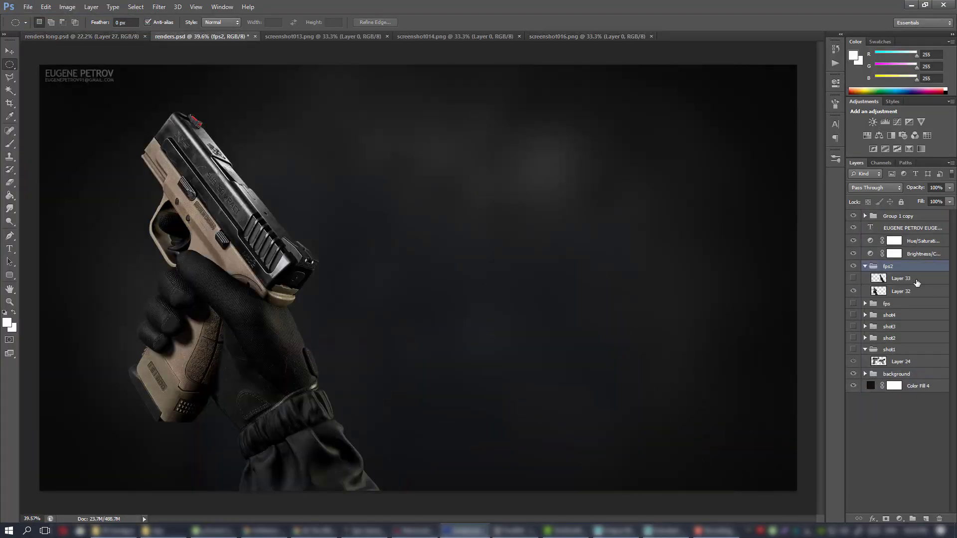
Compare Layer 33 and Layer 34 in Photoshop's fps2 group, keeping Layer 34 visible and Layer 33 hidden
click(853, 279)
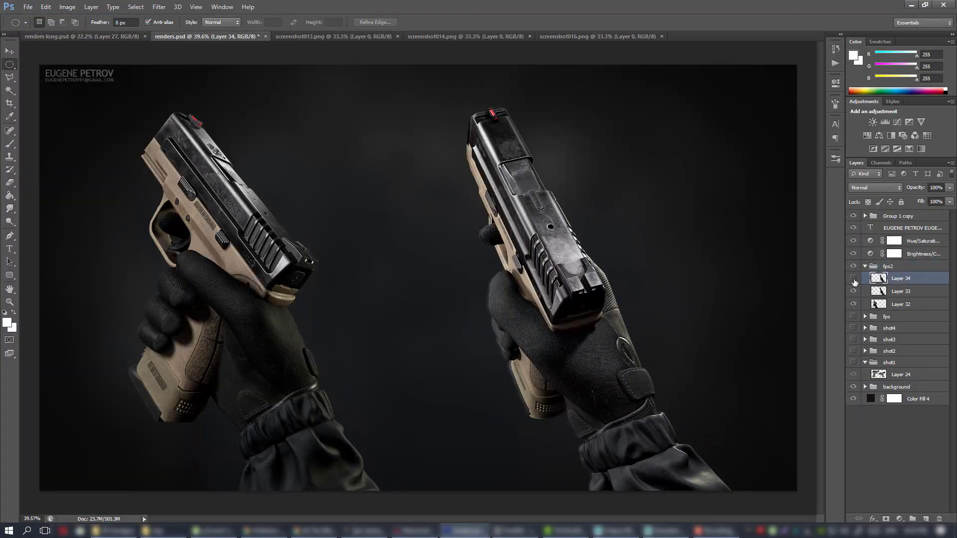
click(854, 280)
click(853, 291)
alt+scroll(528, 199, down, 1)
alt+scroll(528, 199, up, 12)
alt+scroll(473, 324, down, 11)
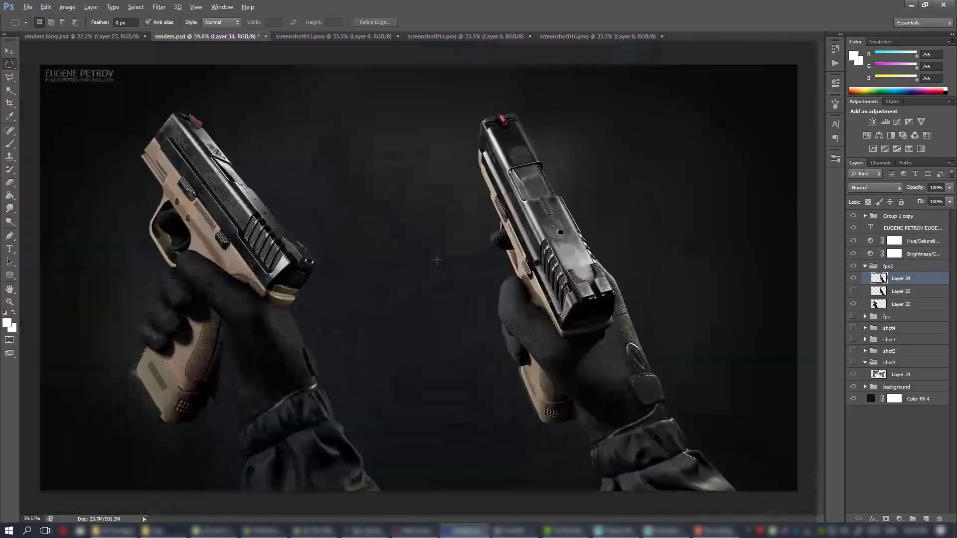
alt+scroll(436, 259, up, 10)
alt+scroll(437, 260, down, 10)
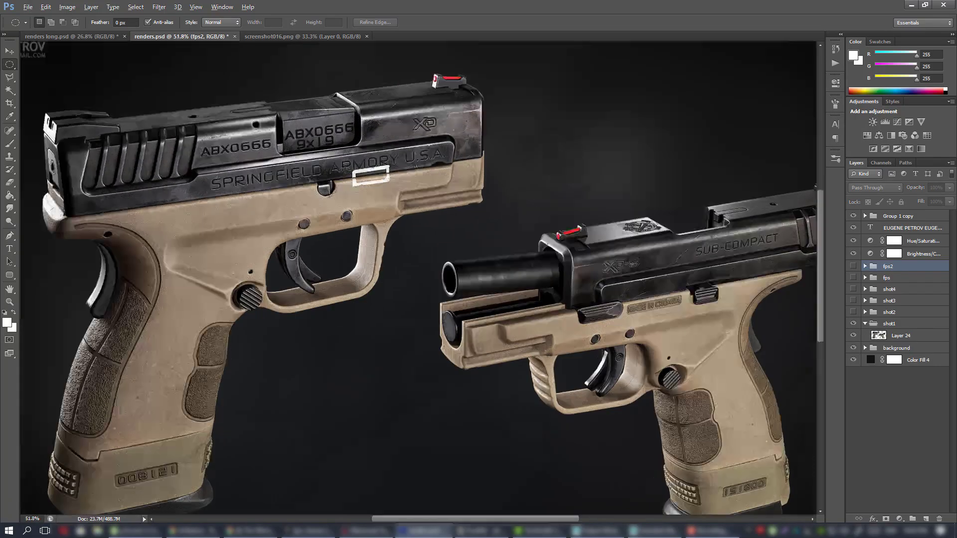
Examine the shot1 composite of the two pistols both up close and as a whole
alt+scroll(345, 170, down, 3)
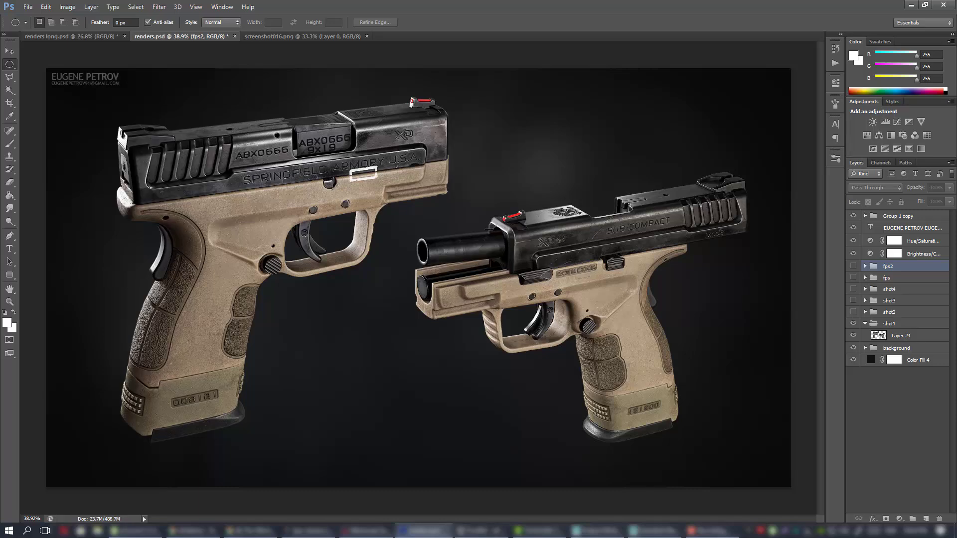
alt+scroll(456, 209, down, 1)
alt+scroll(449, 210, up, 4)
alt+scroll(434, 212, down, 2)
alt+scroll(434, 214, up, 1)
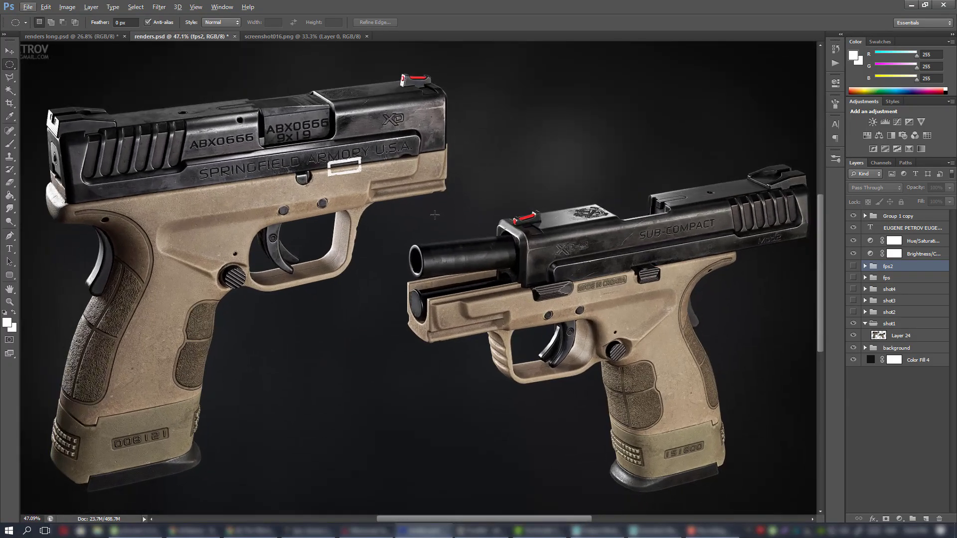
Swap the visible group from shot1 to shot2 and examine its two-pistol composite
click(853, 323)
click(854, 314)
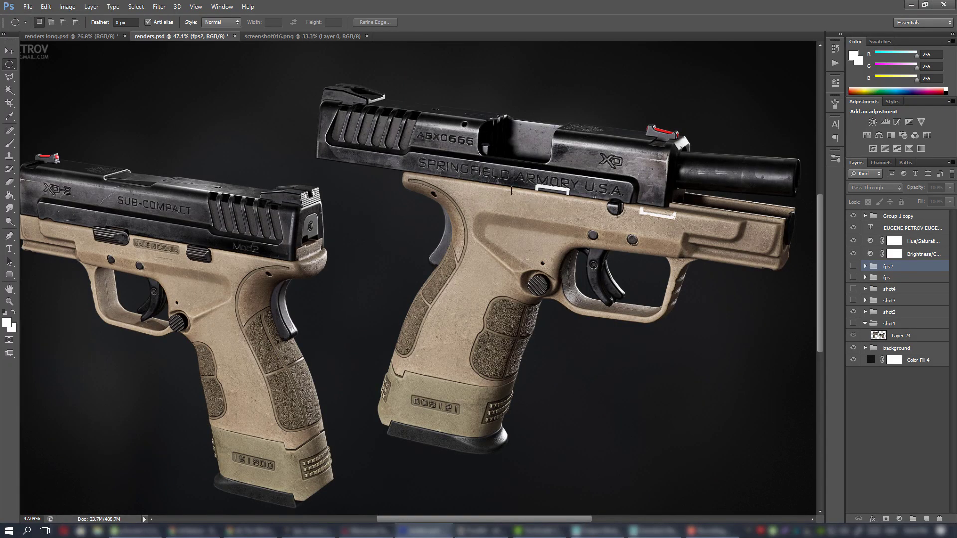
alt+scroll(444, 183, down, 3)
alt+scroll(444, 184, up, 4)
alt+scroll(444, 183, down, 2)
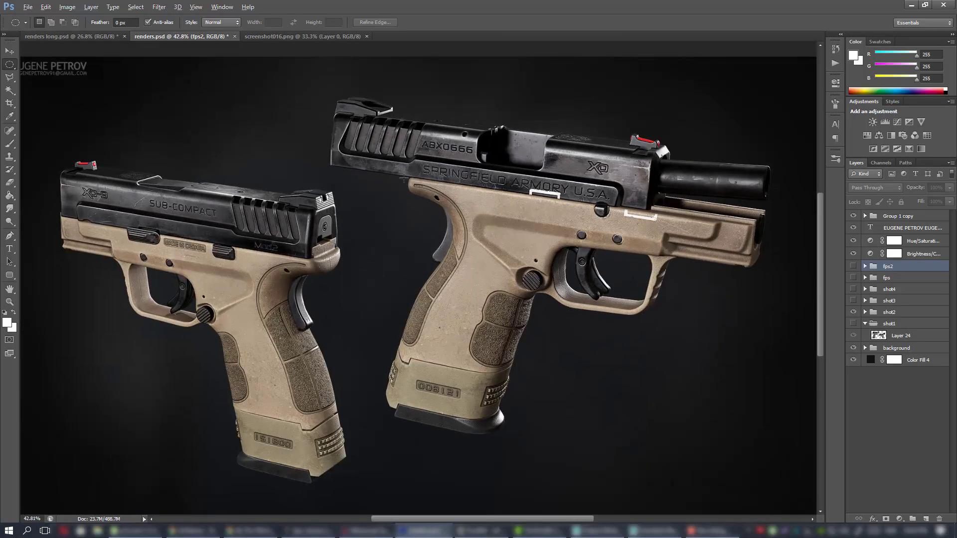
Hide the shot2 group and show shot3 to view its whole composite
click(852, 312)
click(853, 300)
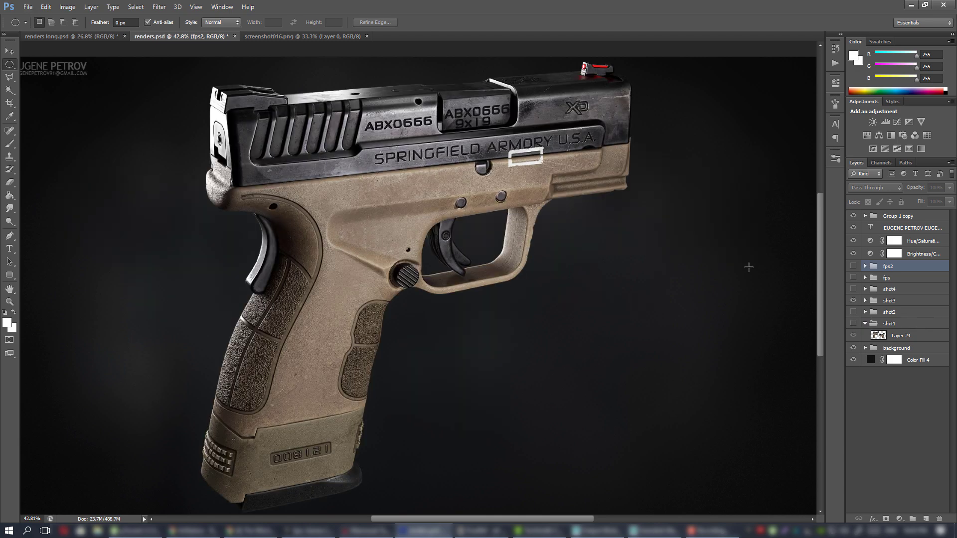
alt+scroll(533, 184, down, 2)
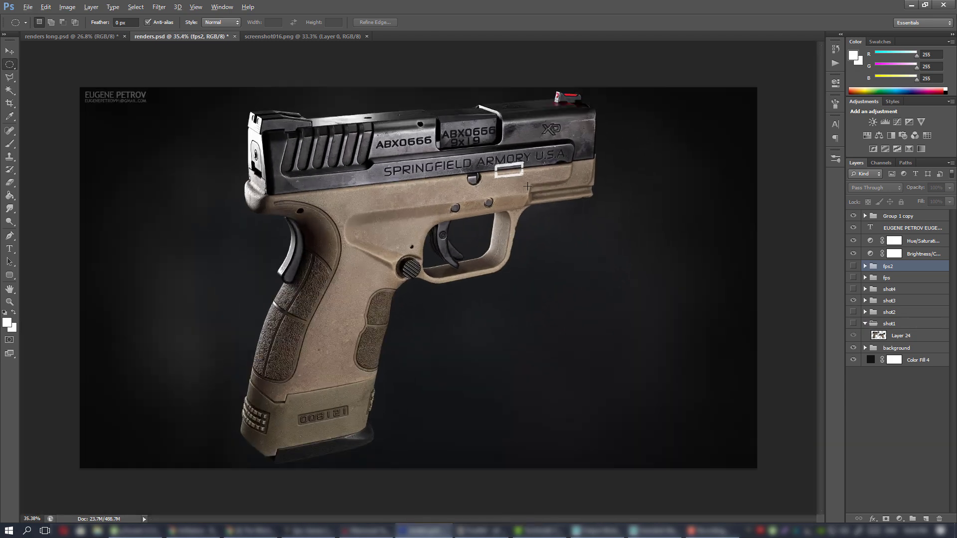
Expand the shot3 group, compare Layer 27 and Layer 28 separately, and leave both layers visible
click(865, 301)
click(853, 325)
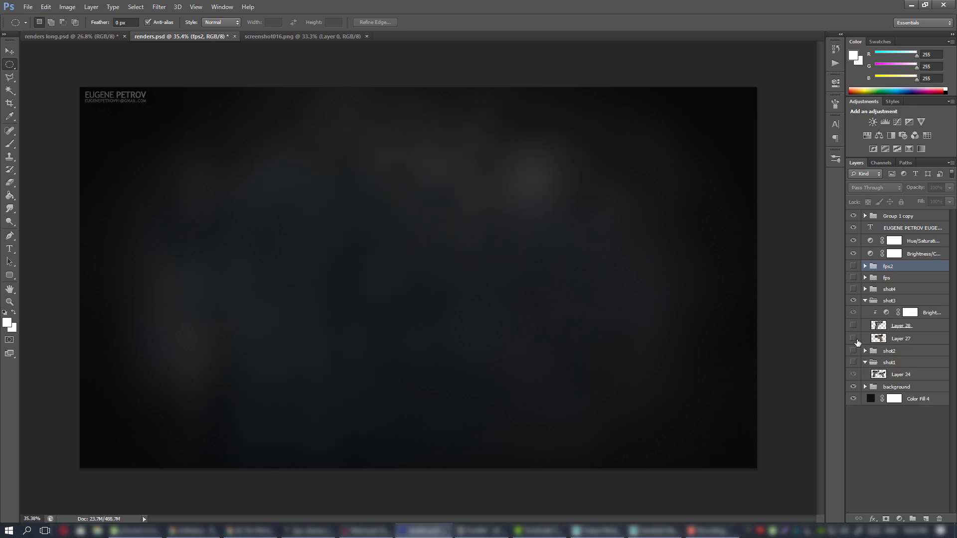
click(854, 338)
click(854, 338)
click(853, 325)
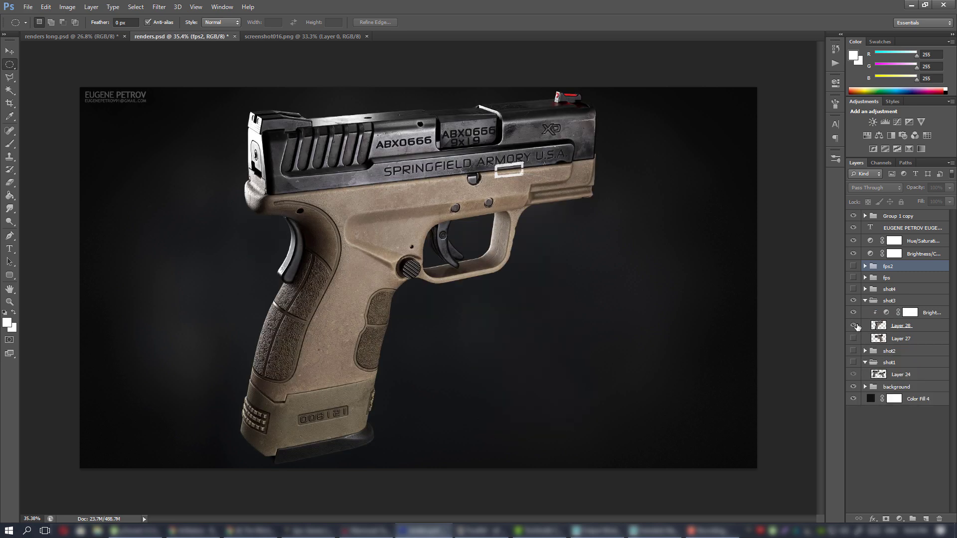
click(854, 338)
click(854, 327)
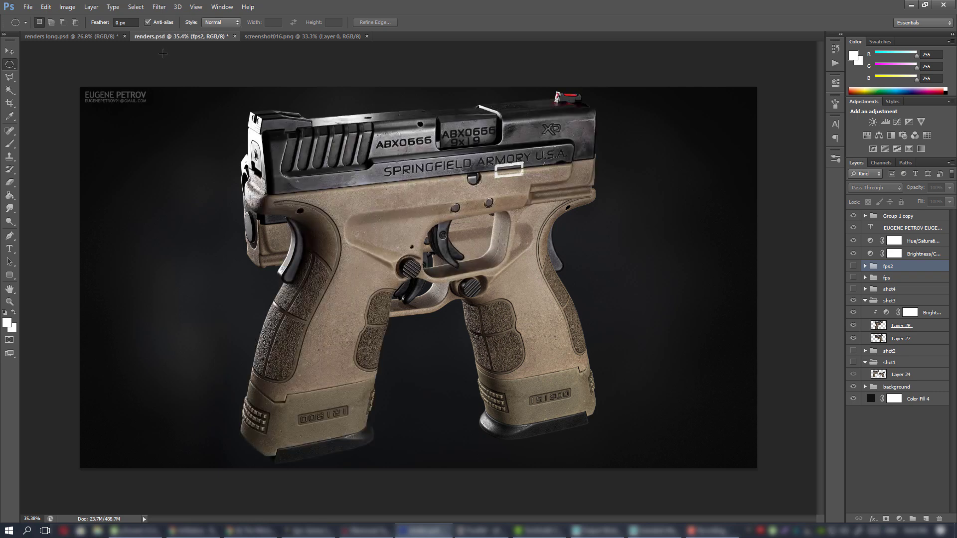
Open the renders long.psd document and examine its vertical composite of the upper pistol up close
click(55, 37)
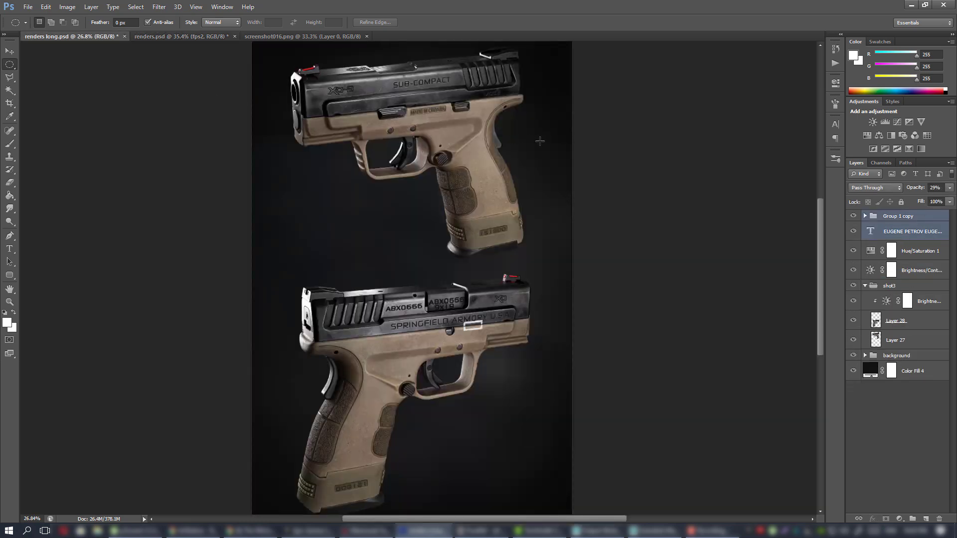
drag(461, 125, 462, 138)
alt+scroll(462, 138, up, 5)
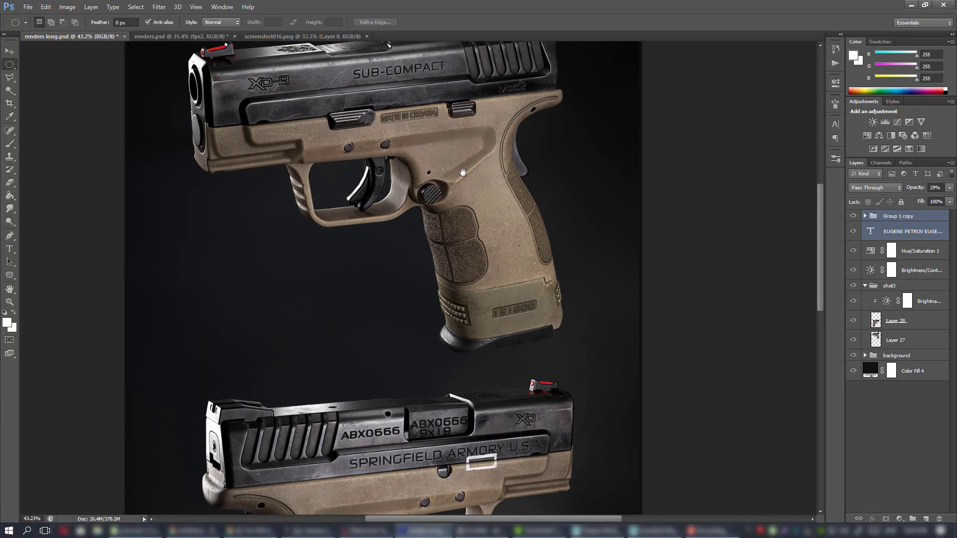
drag(463, 173, 497, 253)
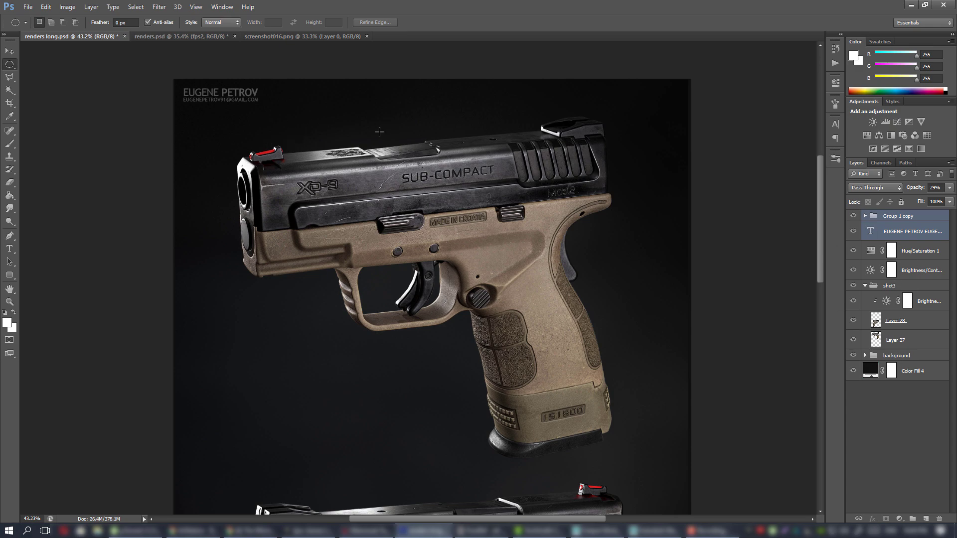
Examine both pistols in the vertical composite, then the upper pistol's slide, trigger and grip up close
alt+scroll(465, 250, down, 4)
alt+scroll(465, 251, up, 5)
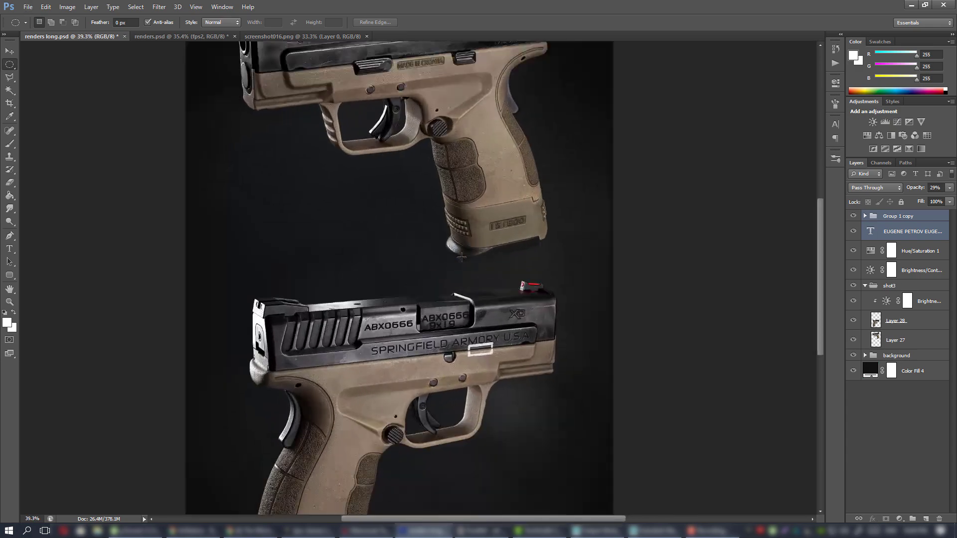
drag(346, 113, 386, 414)
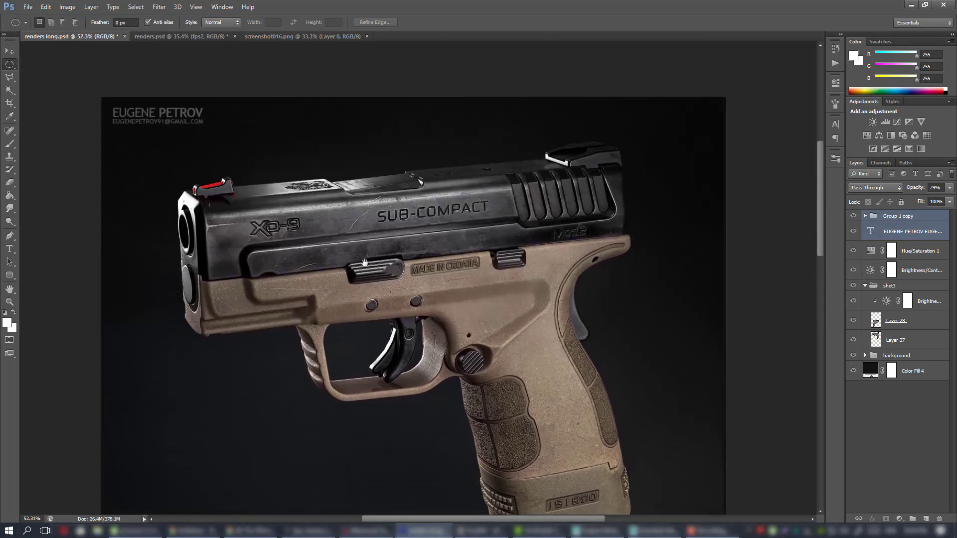
drag(362, 191, 364, 190)
alt+scroll(416, 204, up, 3)
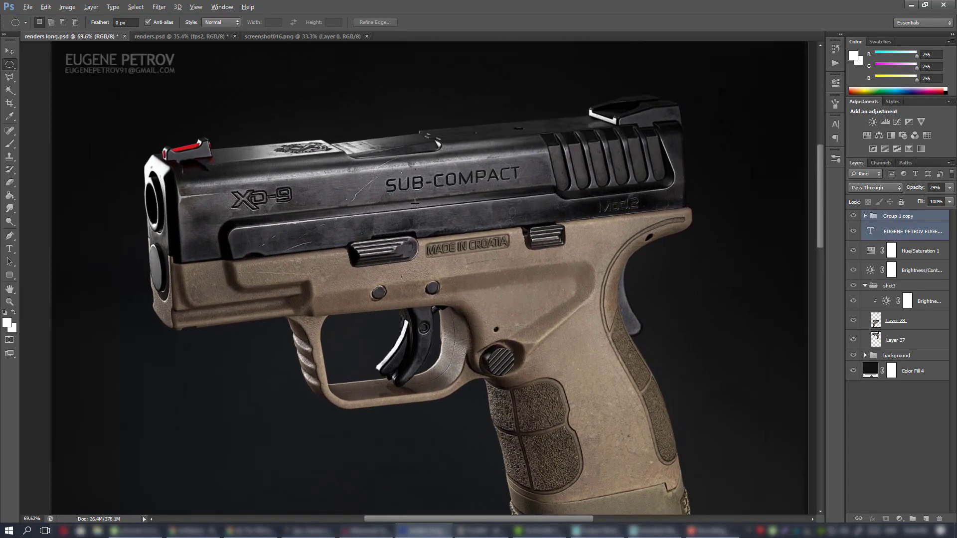
alt+scroll(416, 203, down, 2)
alt+scroll(153, 134, down, 1)
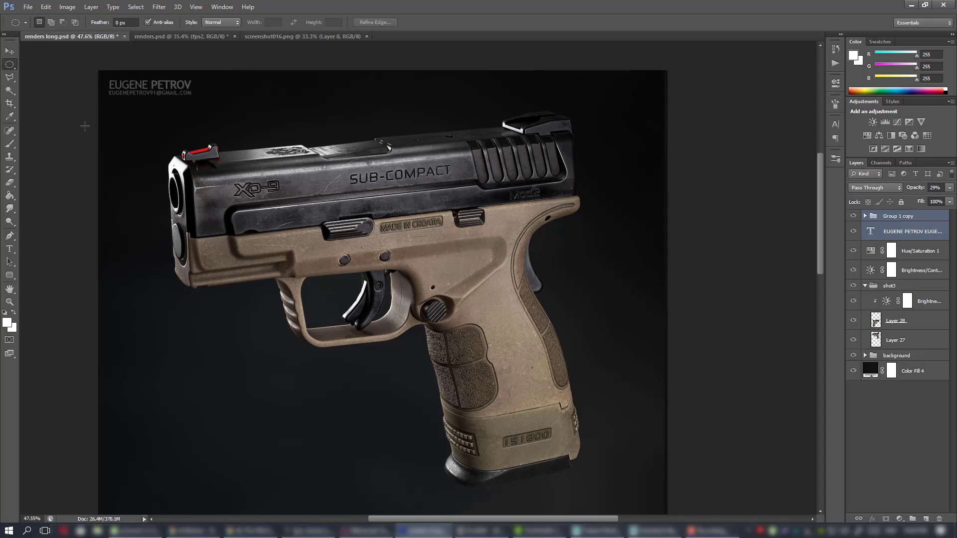
alt+scroll(324, 164, up, 2)
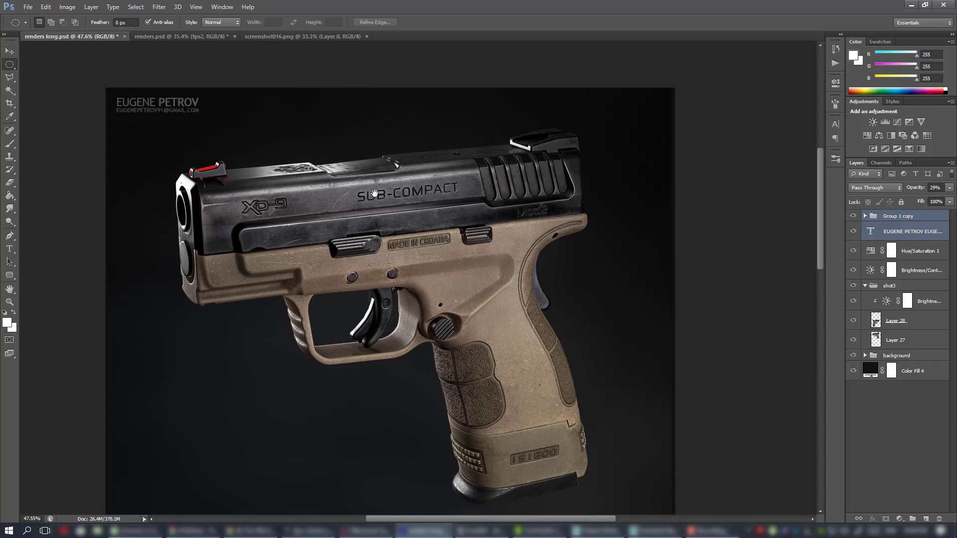
Inspect the lower pistol's slide markings, trigger area and grip up close, and return to the upper pistol
drag(434, 245, 409, 248)
alt+scroll(424, 236, up, 2)
drag(464, 315, 470, 114)
drag(472, 350, 424, 90)
drag(453, 327, 509, 217)
drag(469, 380, 465, 329)
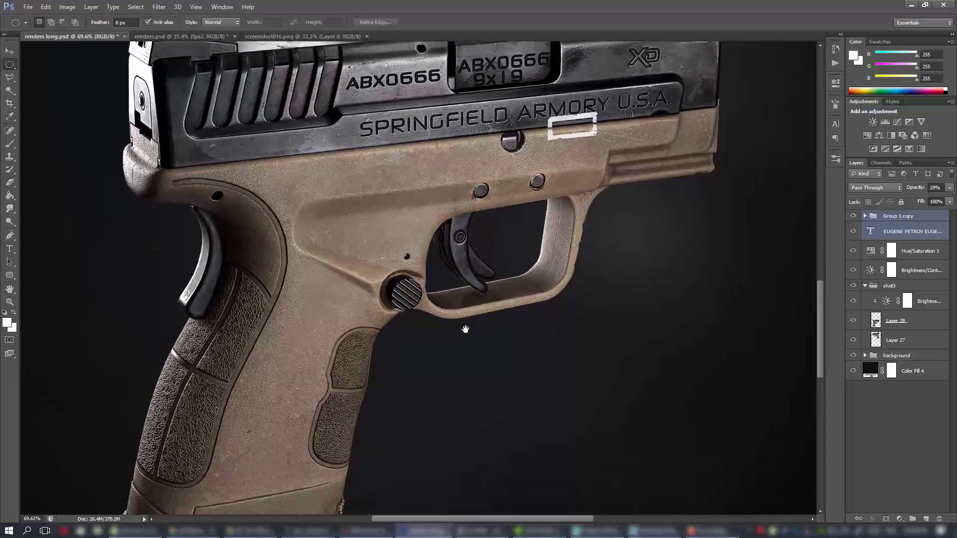
drag(432, 198, 448, 424)
drag(406, 123, 444, 382)
drag(454, 109, 440, 342)
key(ctrl+0)
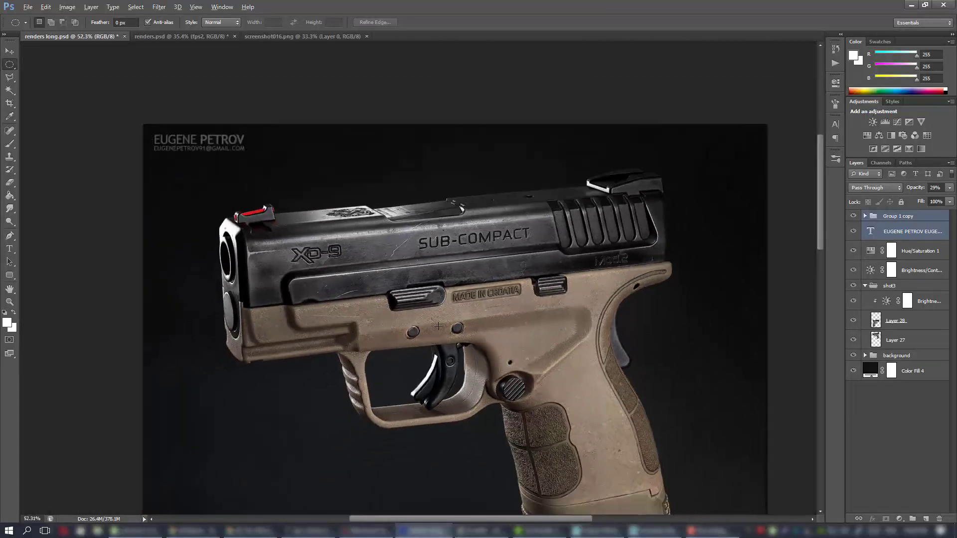
Return to the renders.psd document, collapse and hide the shot3 group, and show shot4
click(189, 37)
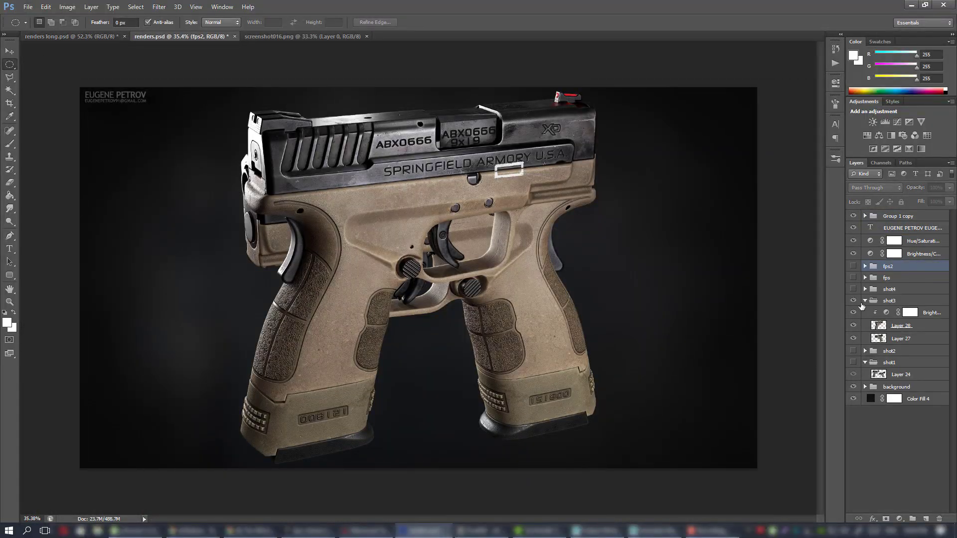
click(865, 300)
click(853, 301)
click(853, 289)
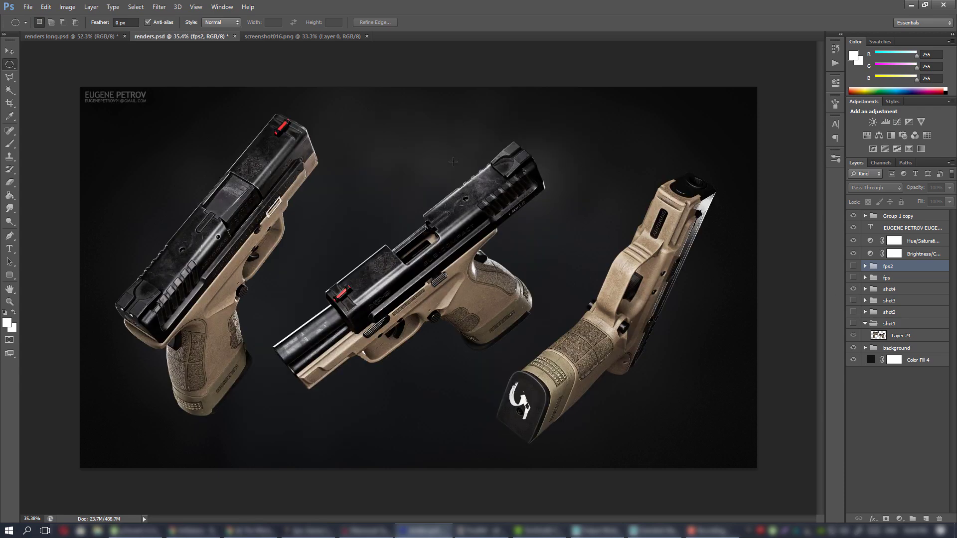
Examine the three pistols of the shot4 composite up close, from the leftmost to the rightmost and back to the middle one
alt+scroll(413, 212, up, 3)
drag(120, 75, 448, 76)
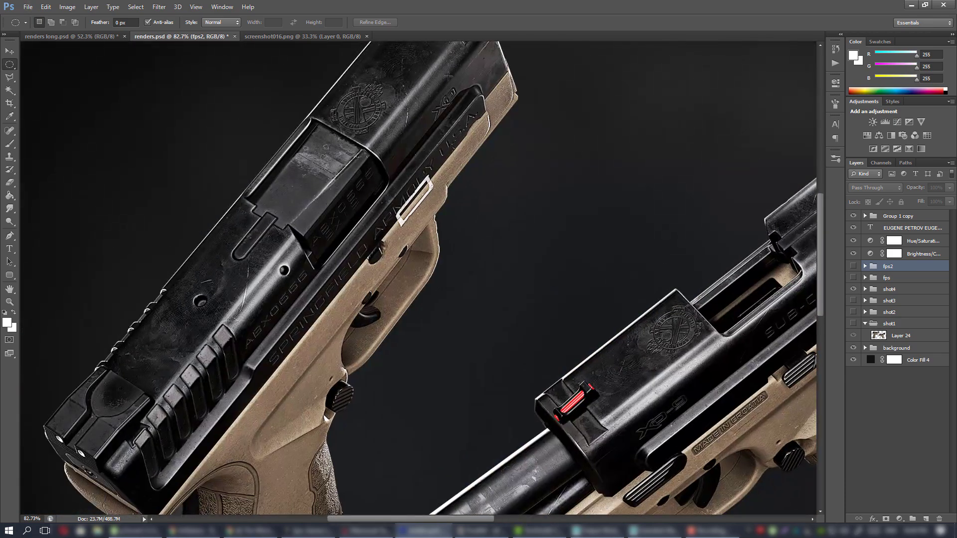
drag(452, 245, 97, 188)
drag(514, 282, 163, 198)
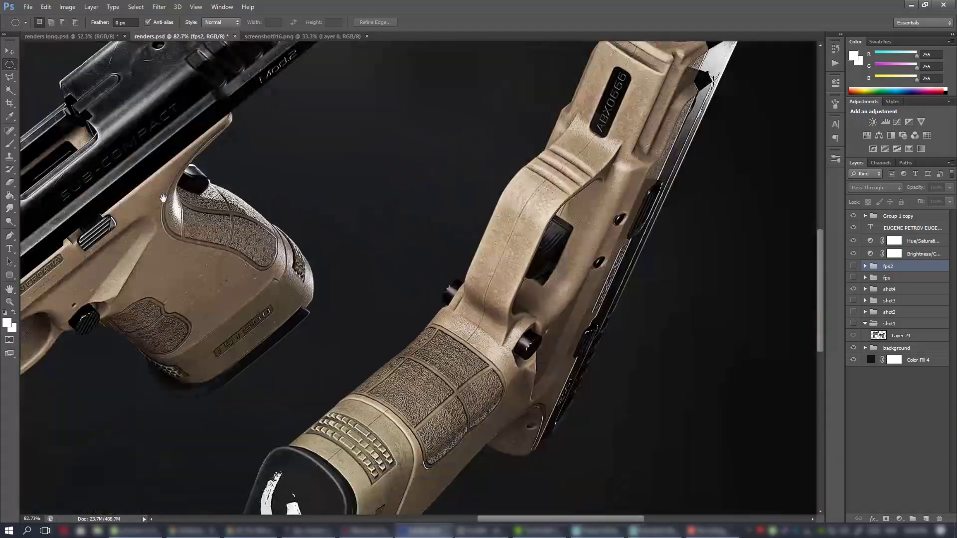
alt+scroll(410, 264, down, 1)
alt+scroll(407, 270, down, 1)
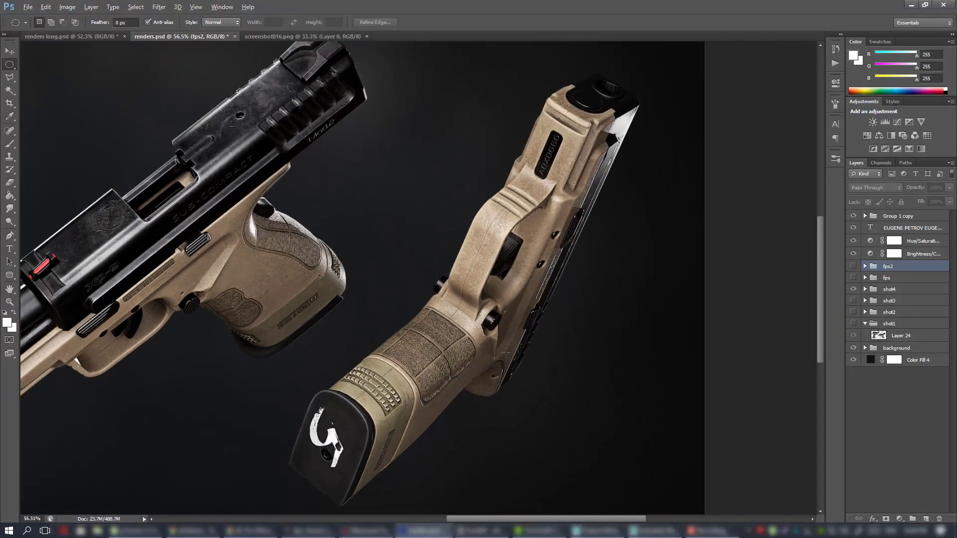
drag(372, 216, 598, 291)
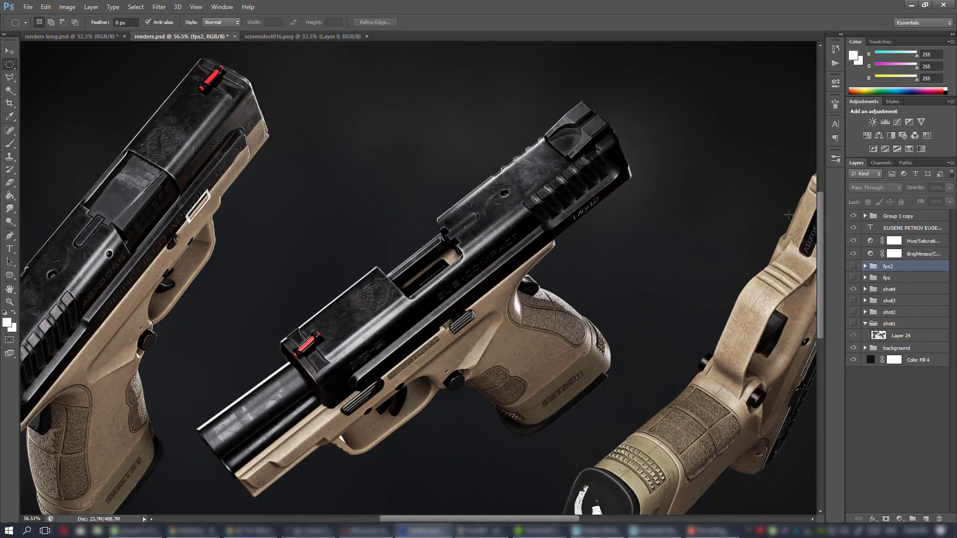
Hide the shot4 group, show fps, and examine its two first-person aiming renders
click(854, 289)
click(853, 278)
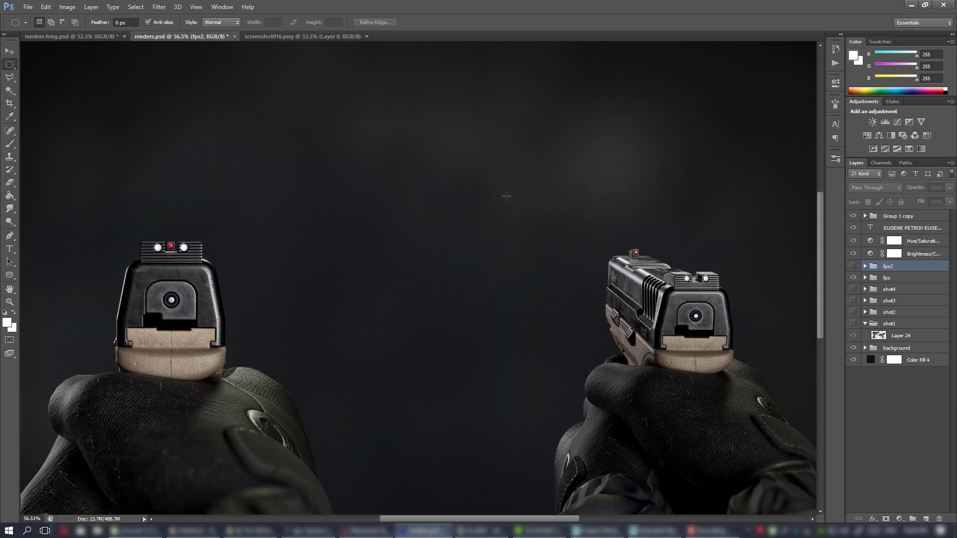
alt+scroll(446, 241, down, 2)
alt+scroll(446, 242, up, 2)
alt+scroll(450, 256, down, 1)
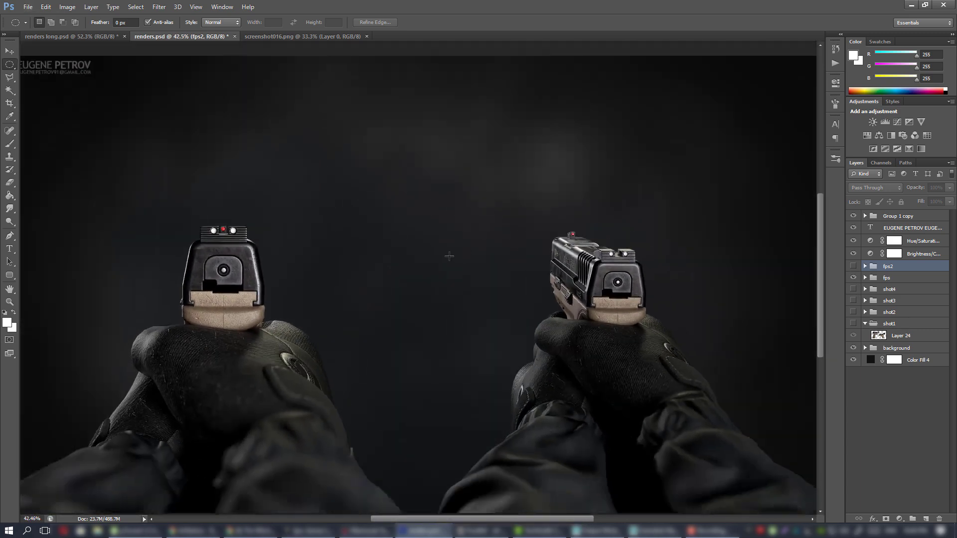
drag(413, 251, 435, 222)
alt+scroll(433, 221, down, 1)
alt+scroll(433, 222, up, 1)
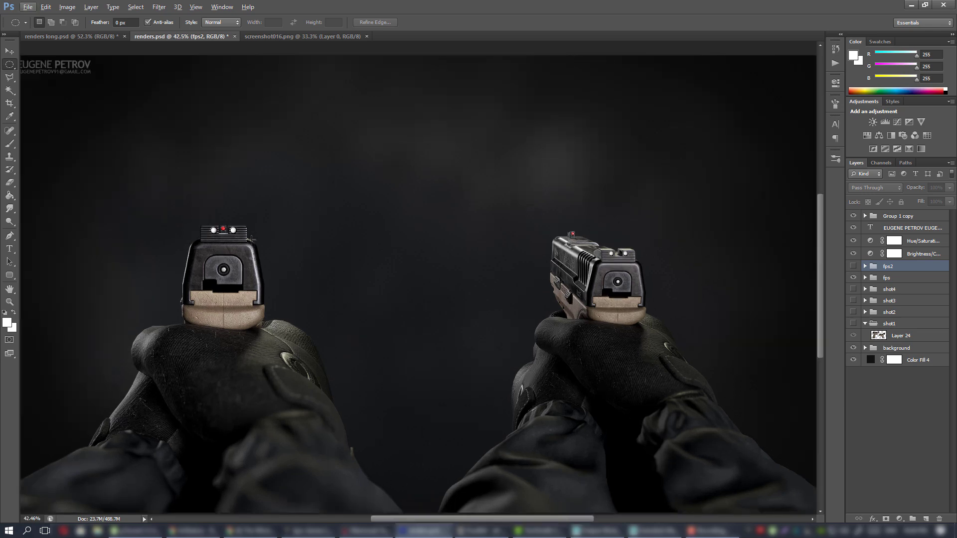
drag(336, 270, 345, 265)
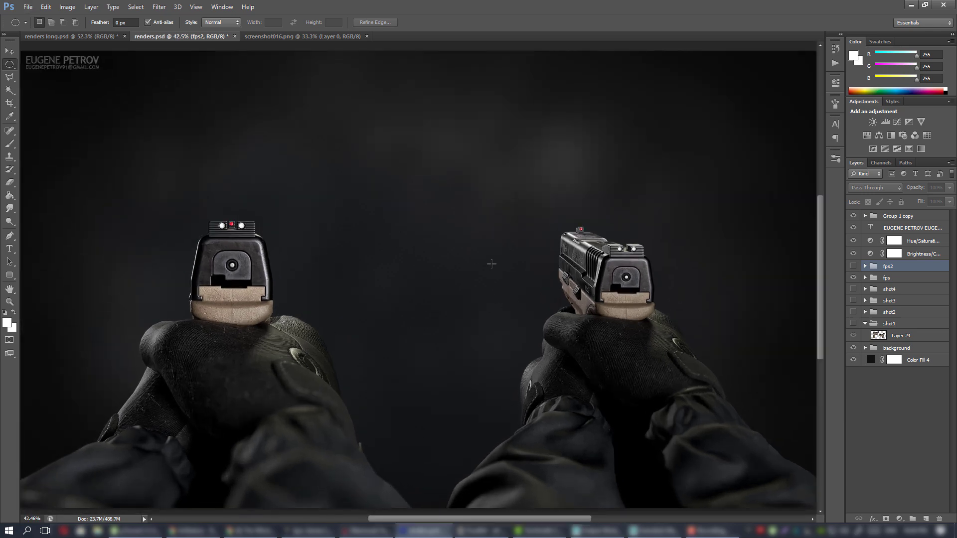
alt+scroll(427, 246, down, 1)
alt+scroll(421, 249, up, 2)
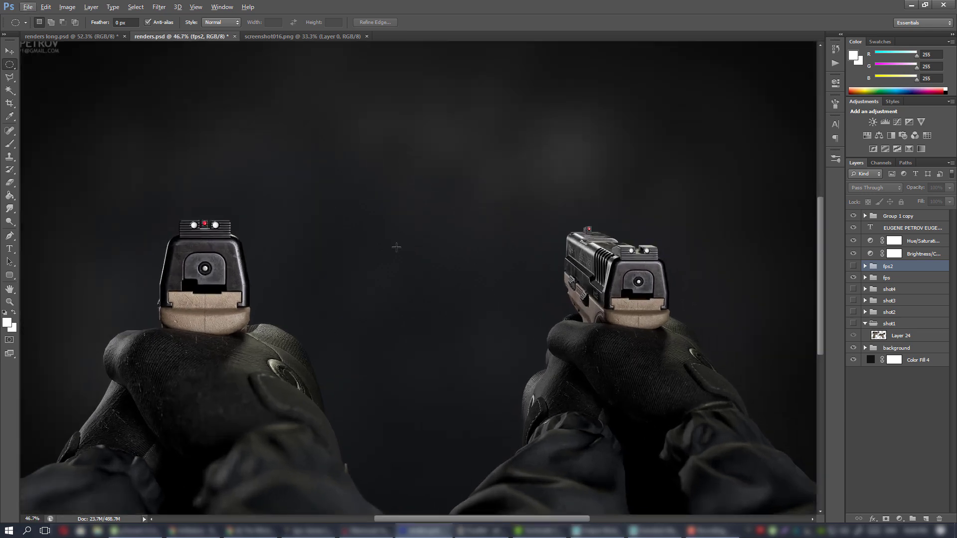
alt+scroll(454, 248, down, 2)
alt+scroll(454, 247, up, 2)
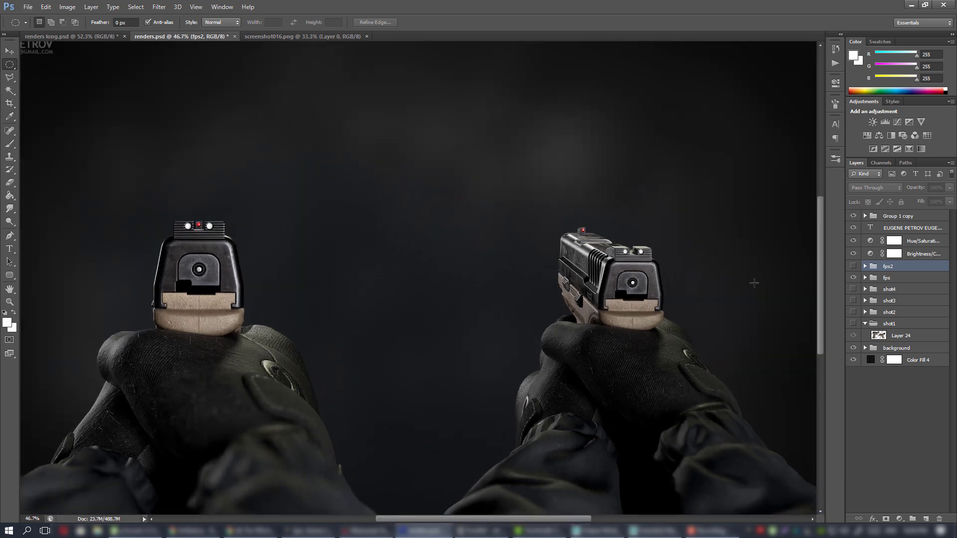
Swap the visible group from fps to fps2 and examine its gloved-hand pistol renders up close and as a whole
click(853, 278)
click(854, 266)
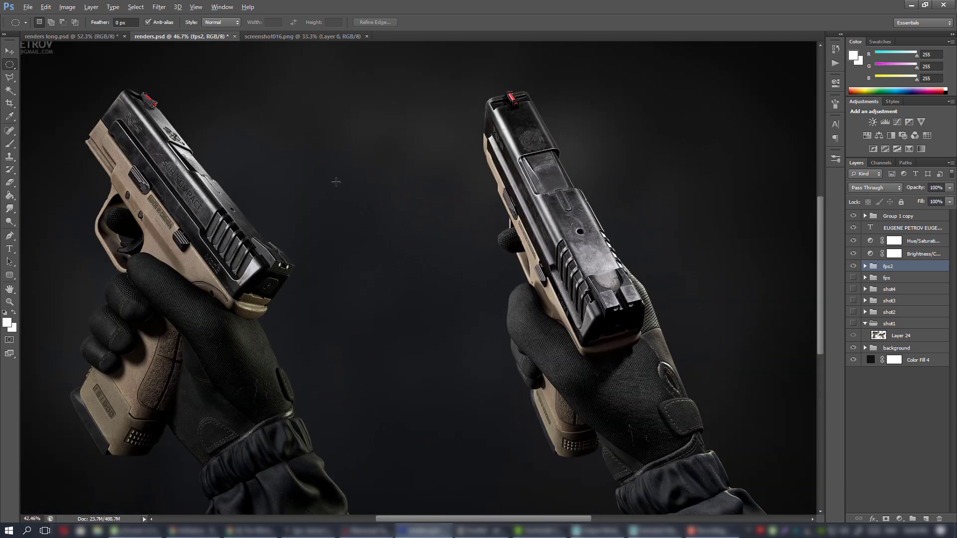
alt+scroll(354, 185, down, 1)
key(alt)
alt+scroll(334, 195, down, 1)
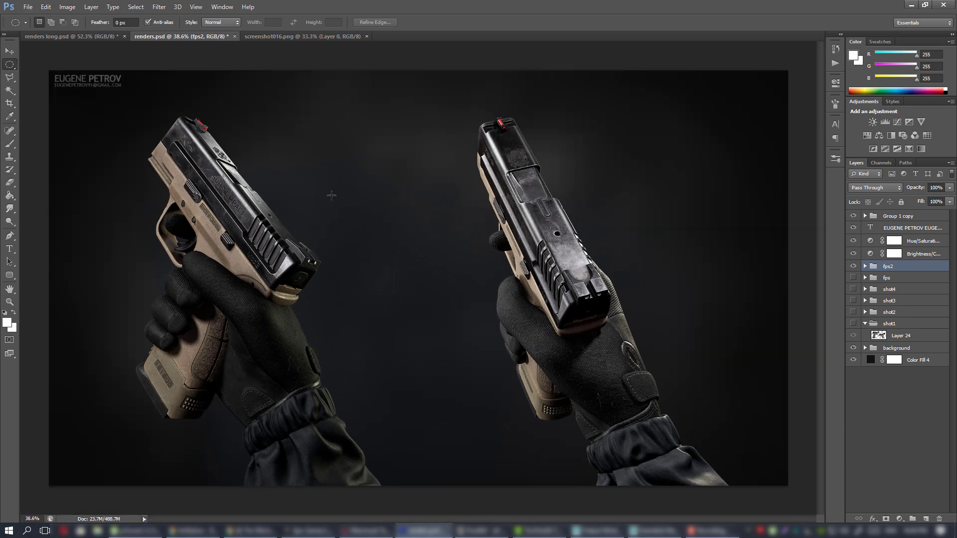
alt+scroll(330, 195, up, 1)
mouse_move(430, 213)
mouse_down()
mouse_move(491, 218)
mouse_move(327, 218)
mouse_move(445, 215)
mouse_up()
alt+scroll(349, 205, up, 2)
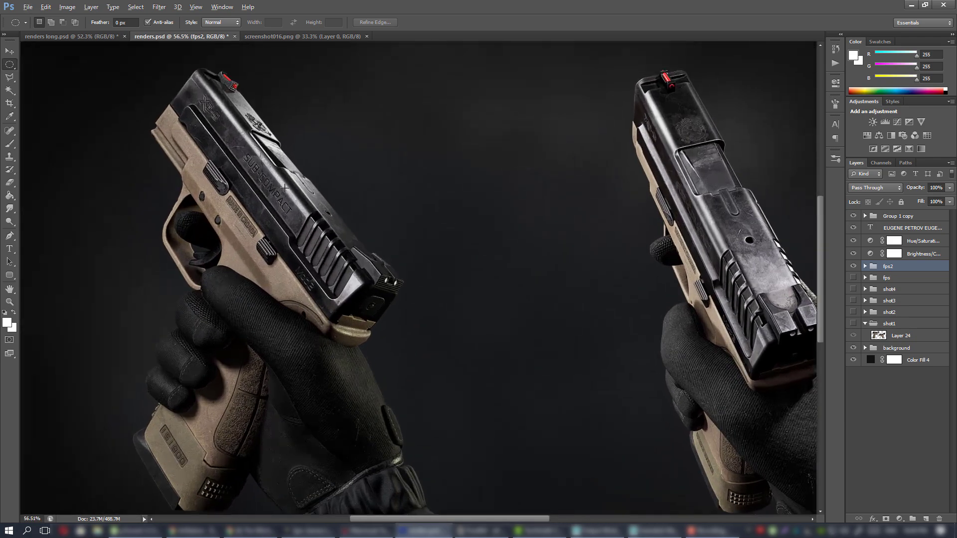
alt+scroll(389, 207, down, 3)
alt+scroll(389, 207, up, 3)
alt+scroll(388, 208, down, 3)
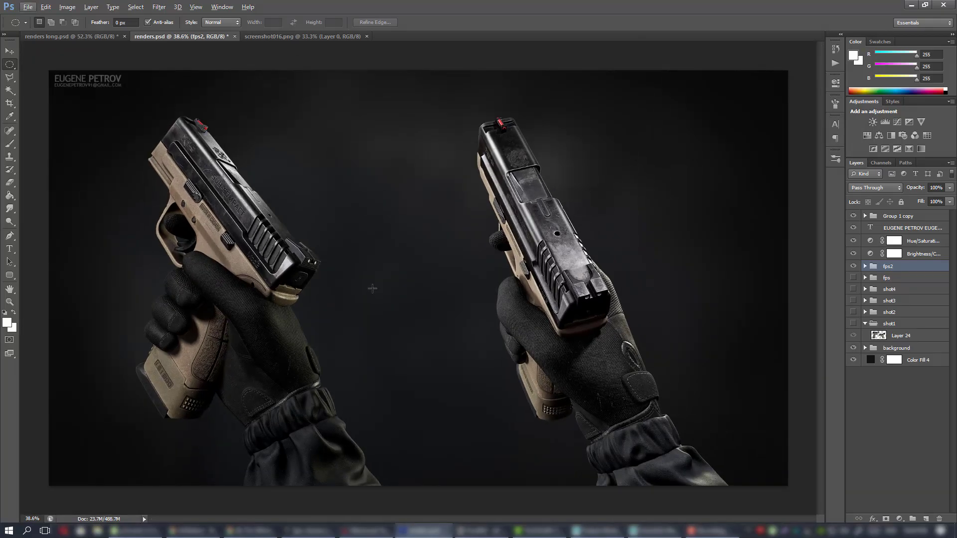
Switch to Marmoset Toolbag, hide the fps1 Copy folder, show shot3, and view it through the shot3 camera
key(alt+Tab)
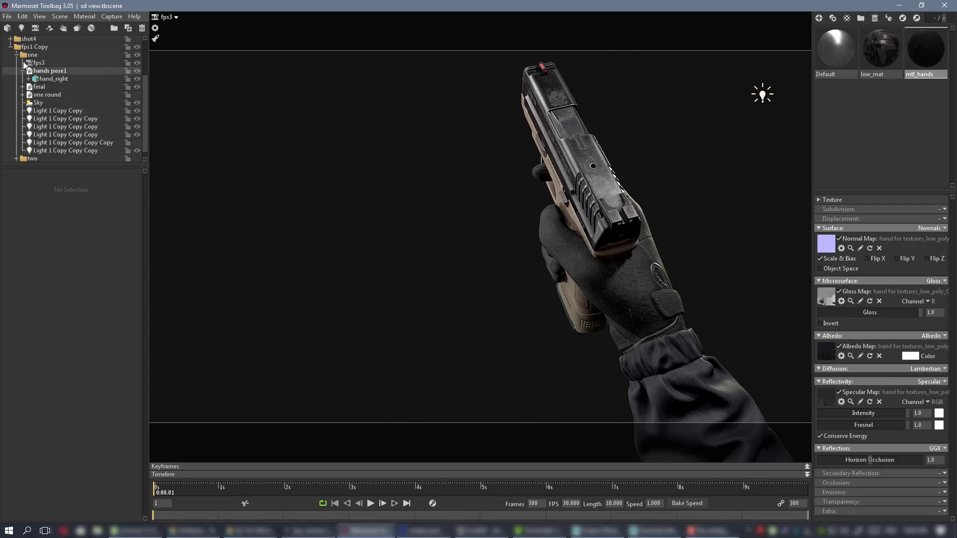
click(10, 47)
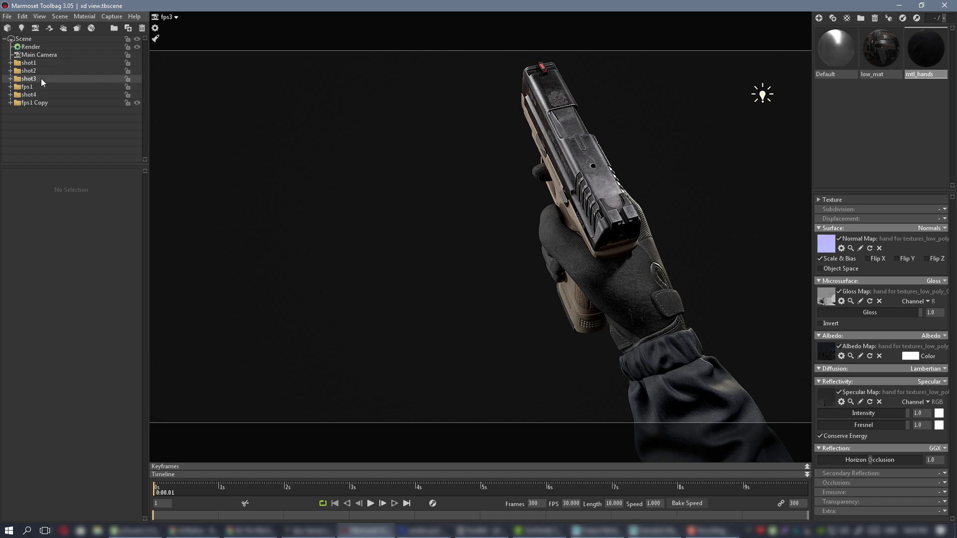
click(137, 102)
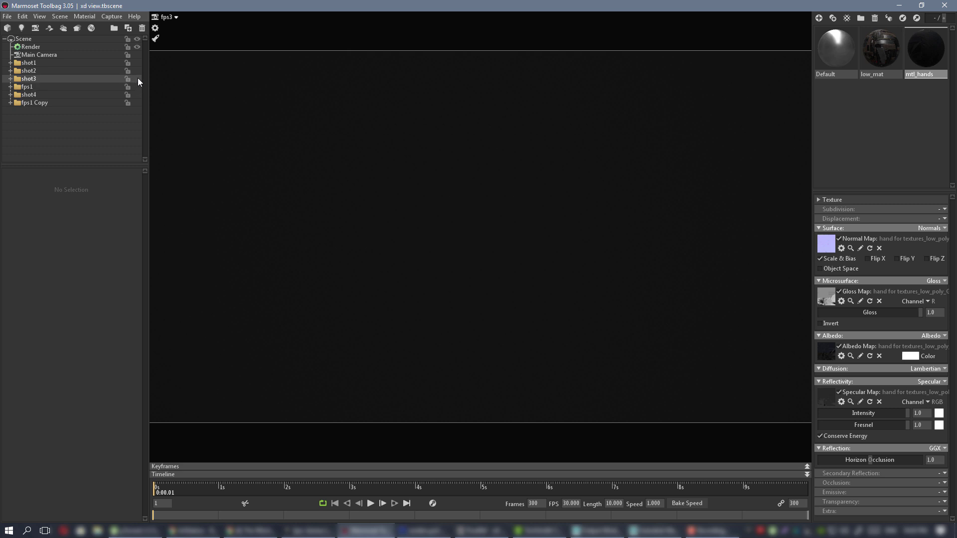
click(137, 79)
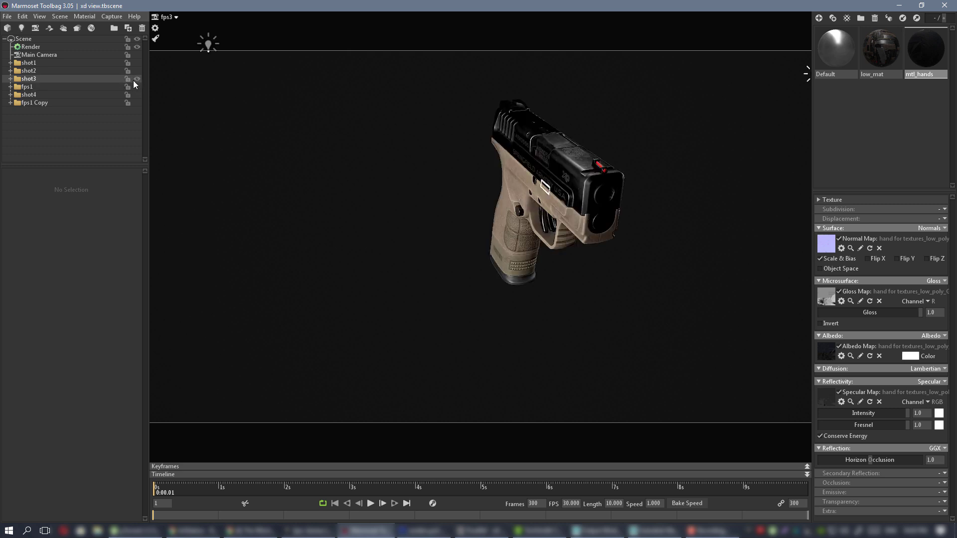
click(175, 16)
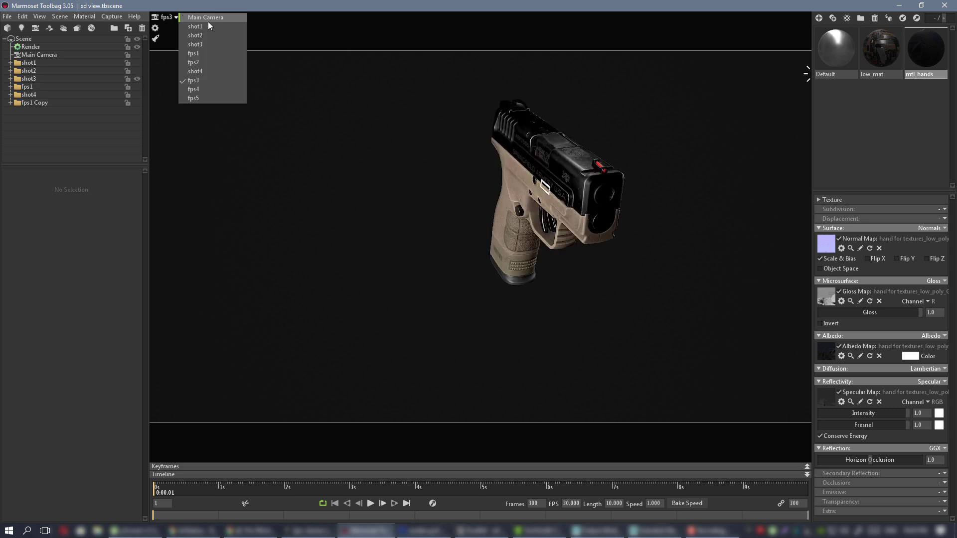
click(207, 45)
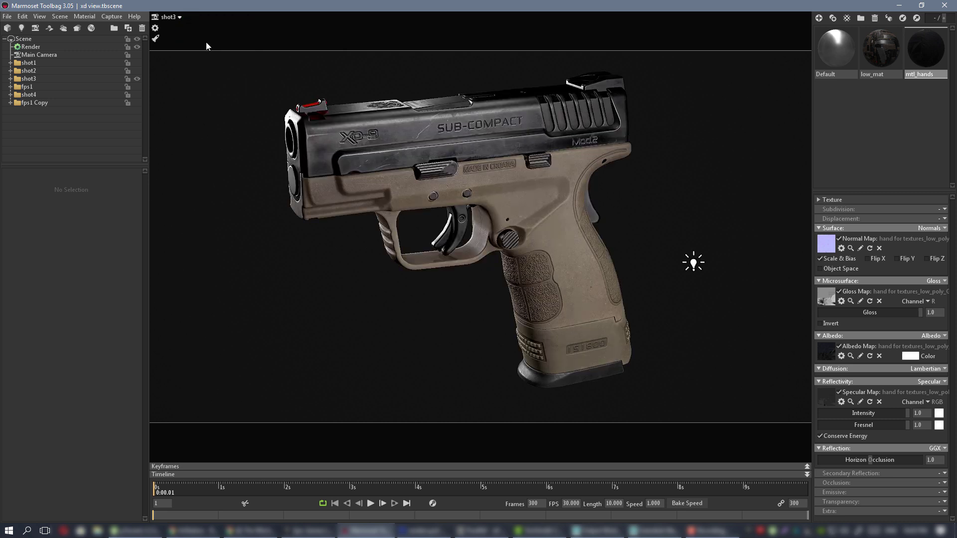
Expand the shot3 folder and show its right subfolder briefly to compare both pistols, leaving only the left one visible
click(10, 79)
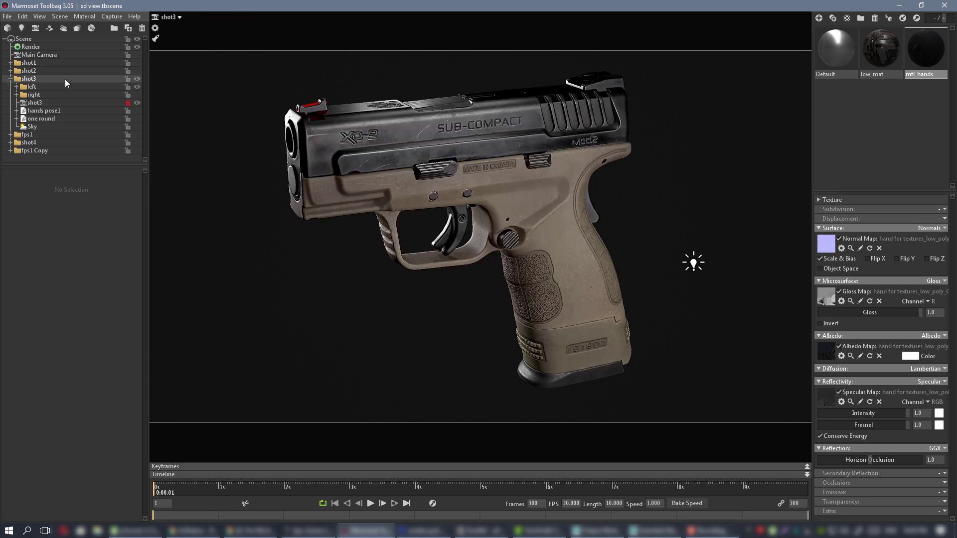
click(137, 95)
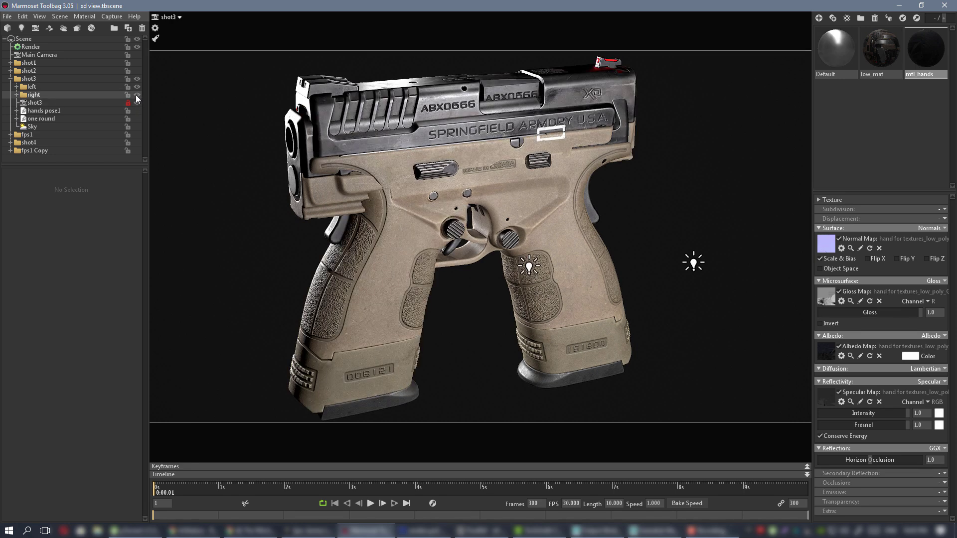
click(136, 95)
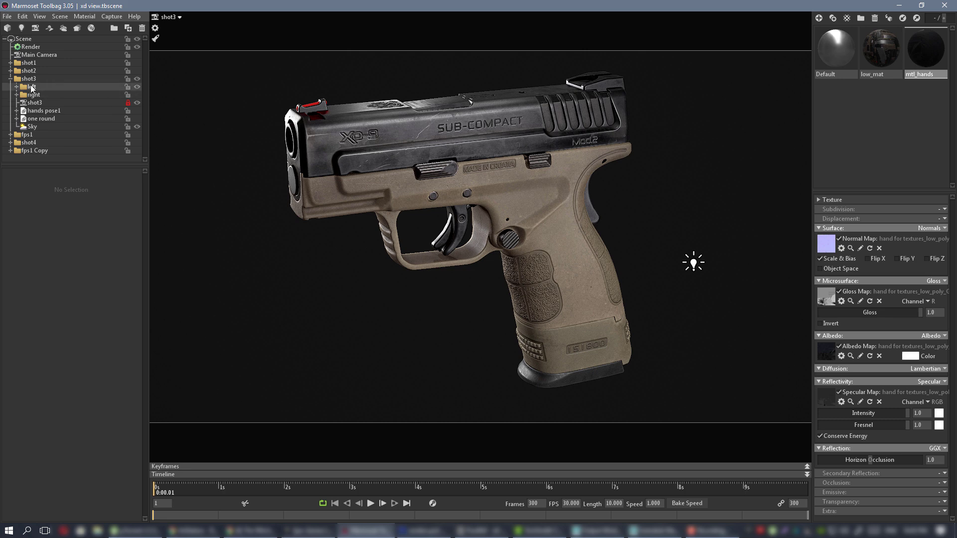
Collapse and hide the shot3 folder, then show shot2 briefly and hide it again
click(10, 79)
click(137, 79)
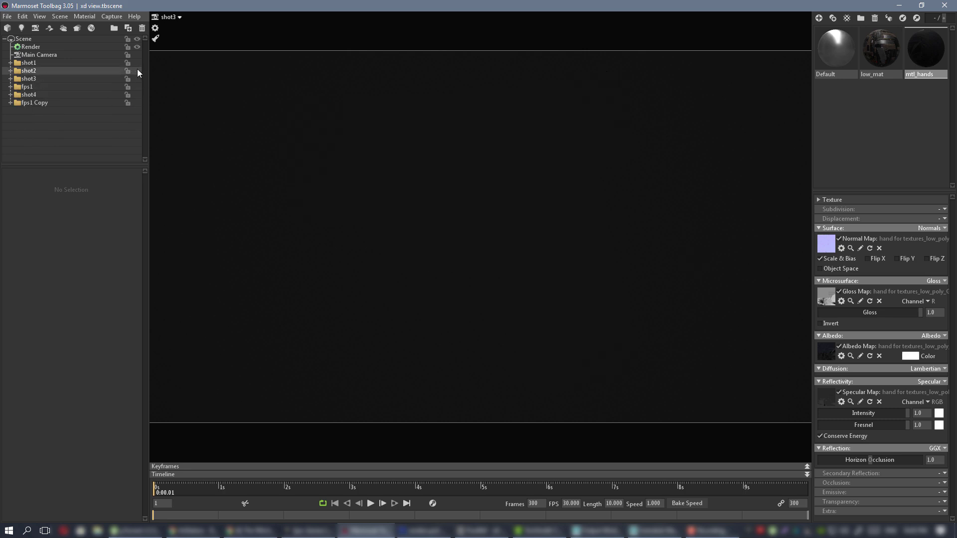
click(137, 70)
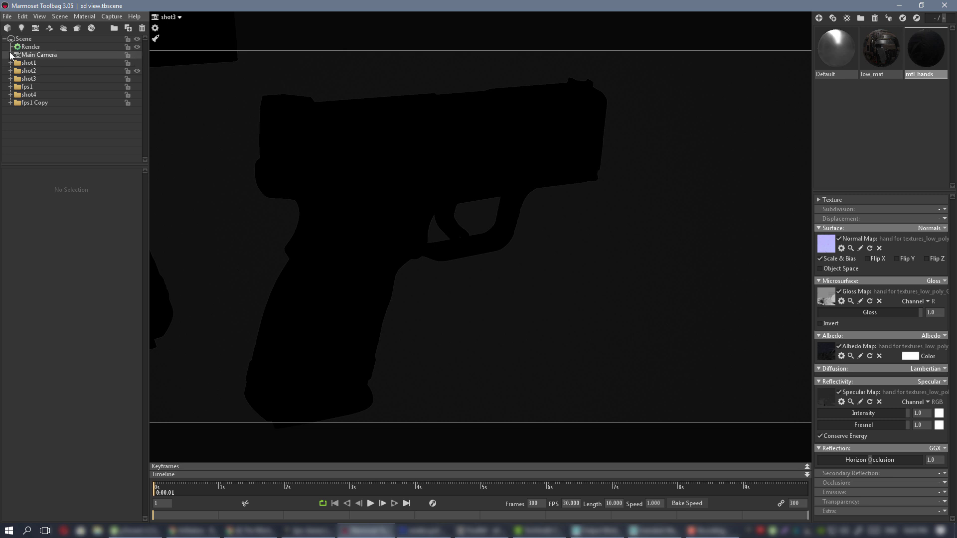
click(137, 71)
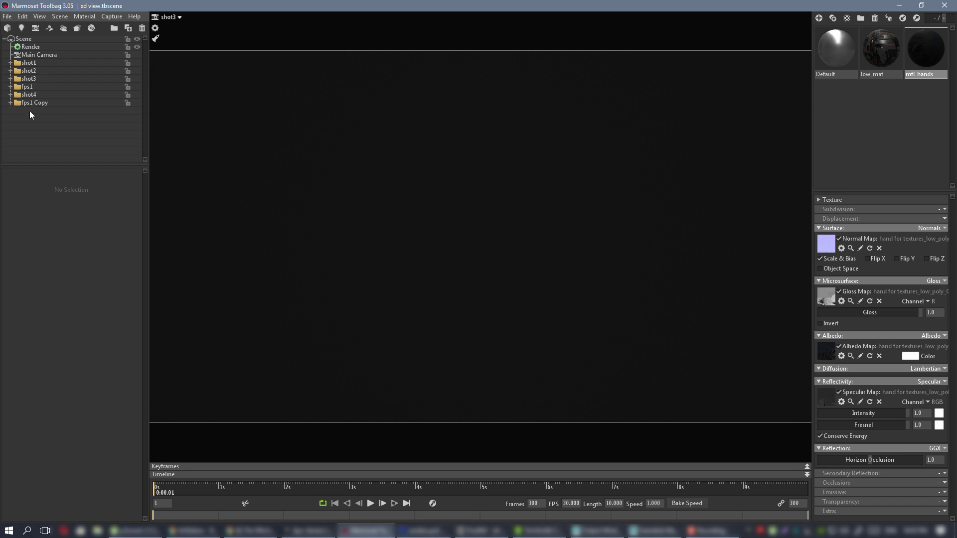
Expand the fps1 folder and its one subfolder, select the fps1 camera, and view the scene through it
click(10, 86)
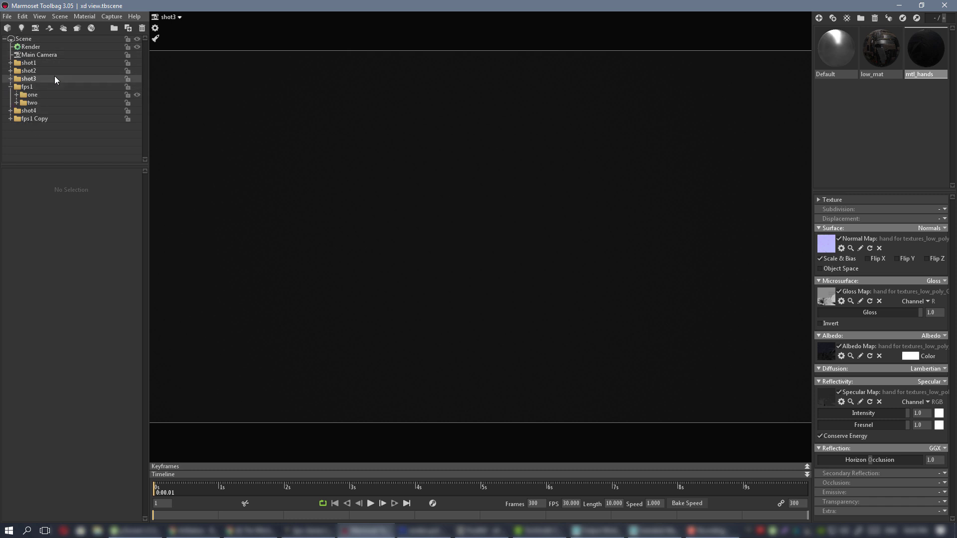
click(16, 102)
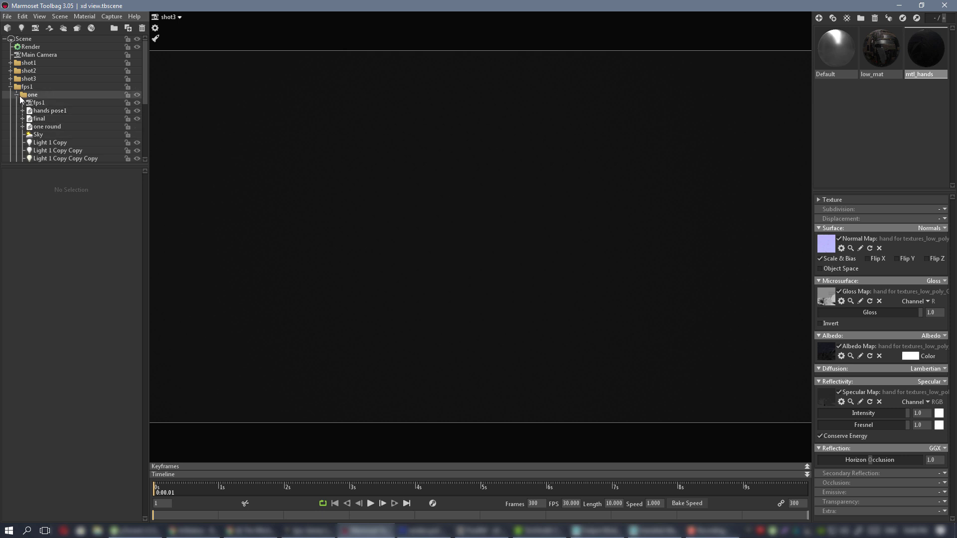
click(17, 103)
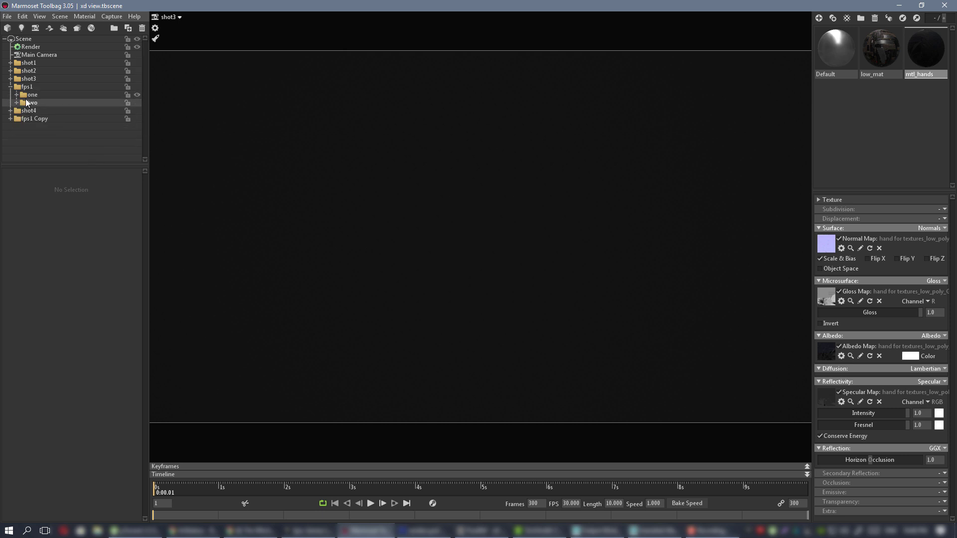
click(16, 95)
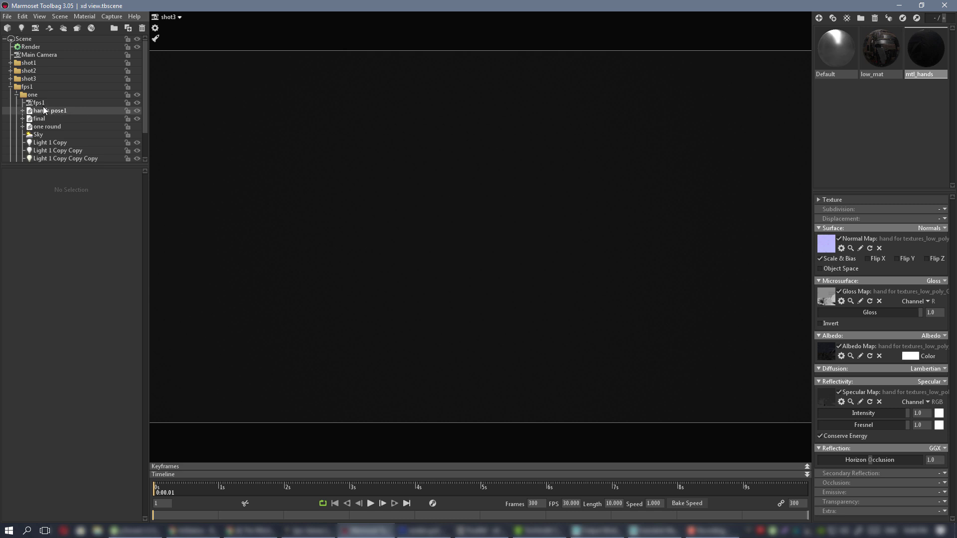
click(47, 103)
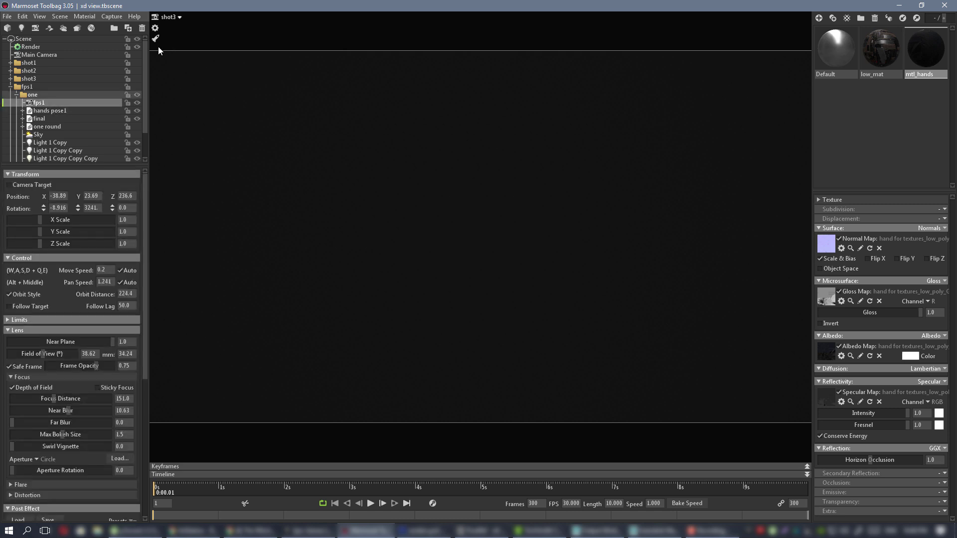
click(169, 17)
click(219, 53)
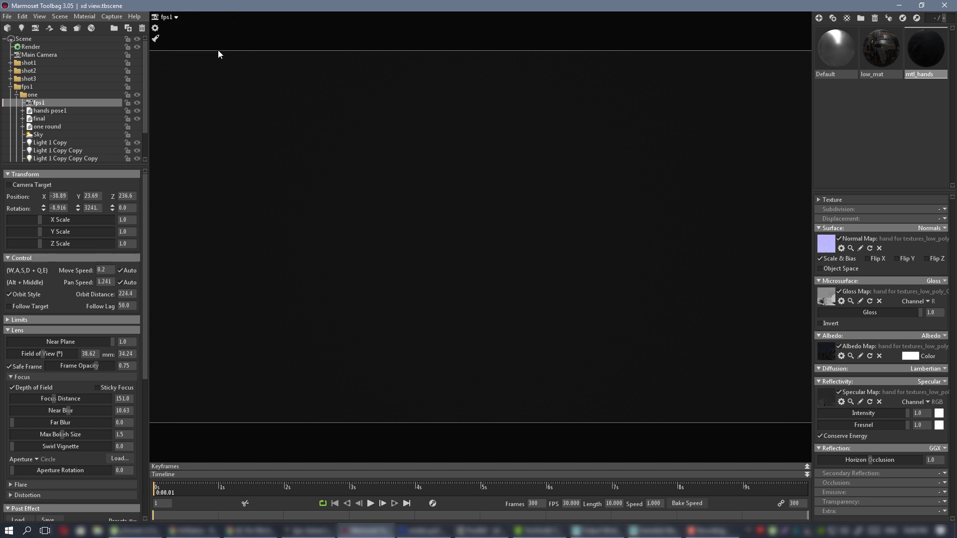
Show the fps1 folder and check its first-person gloved-hand pistol shot in a full-screen viewport
click(136, 87)
click(333, 133)
key(ctrl+space)
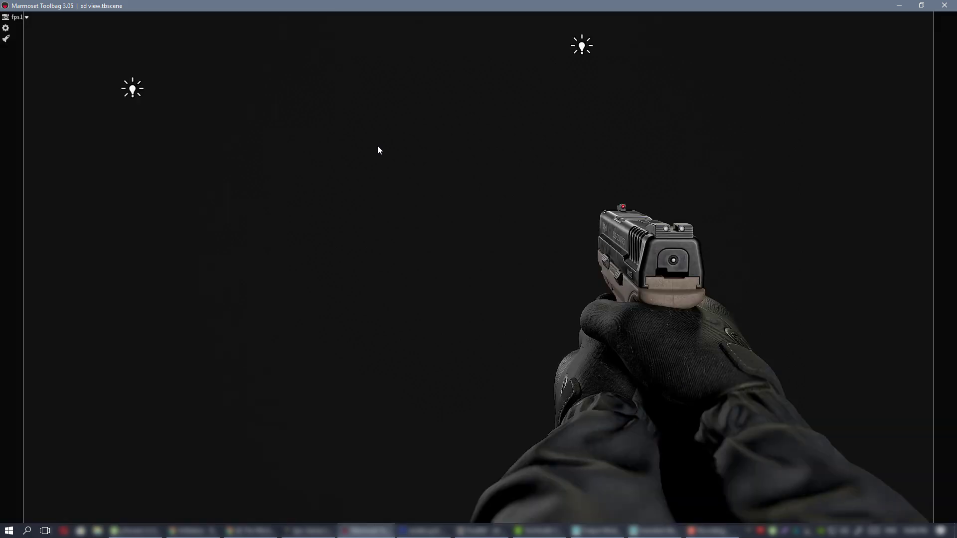
key(ctrl+space)
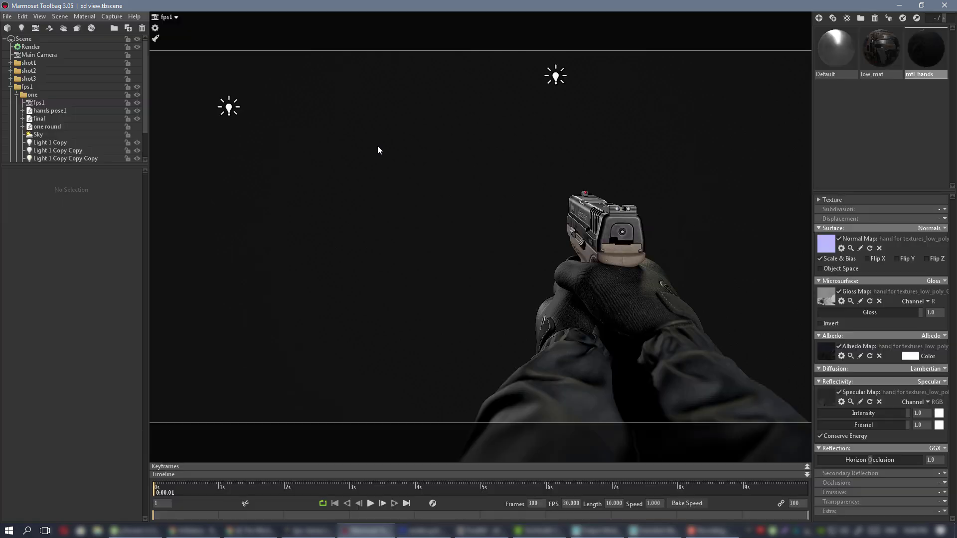
Swap the visible fps1 subfolder from one to two, check it full screen through the fps2 camera, and collapse the fps1 folder
click(17, 95)
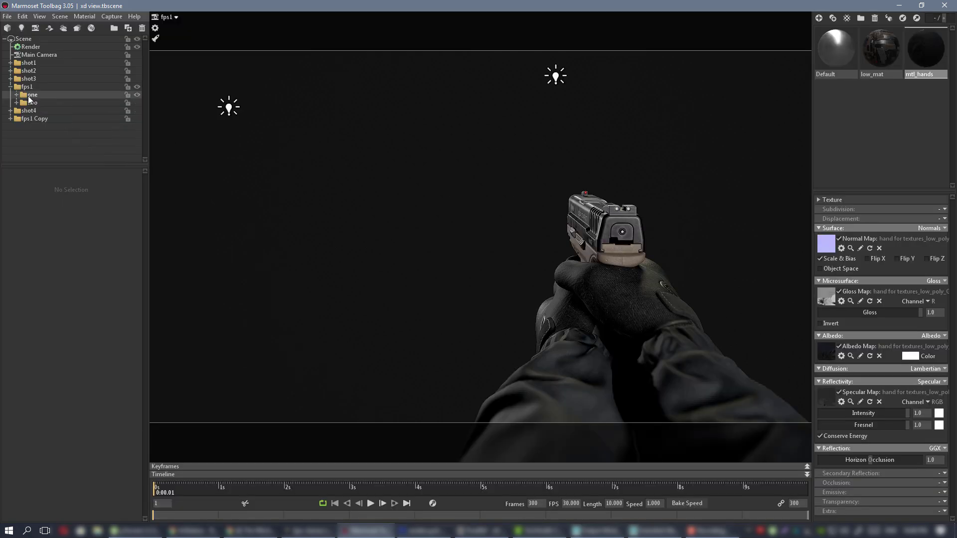
click(137, 95)
click(136, 102)
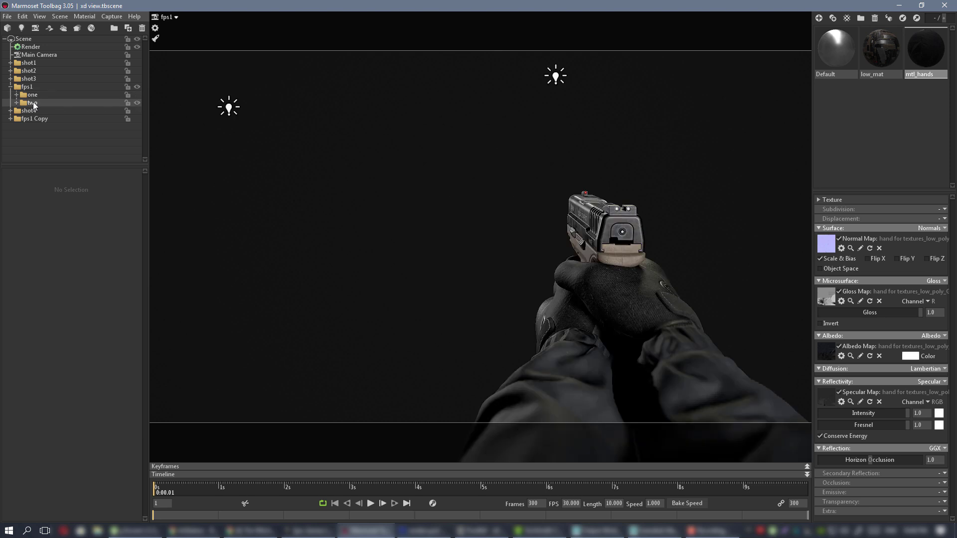
click(172, 17)
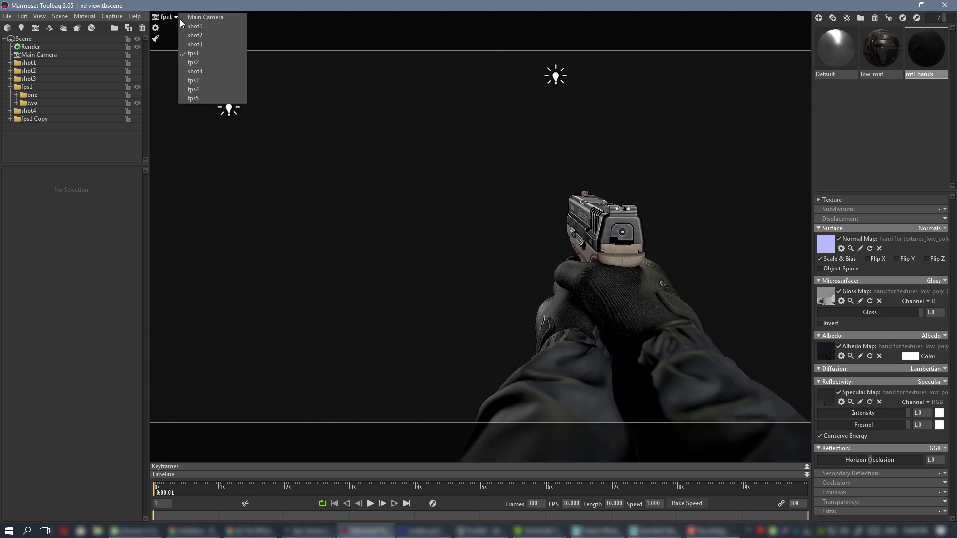
click(207, 62)
key(ctrl+space)
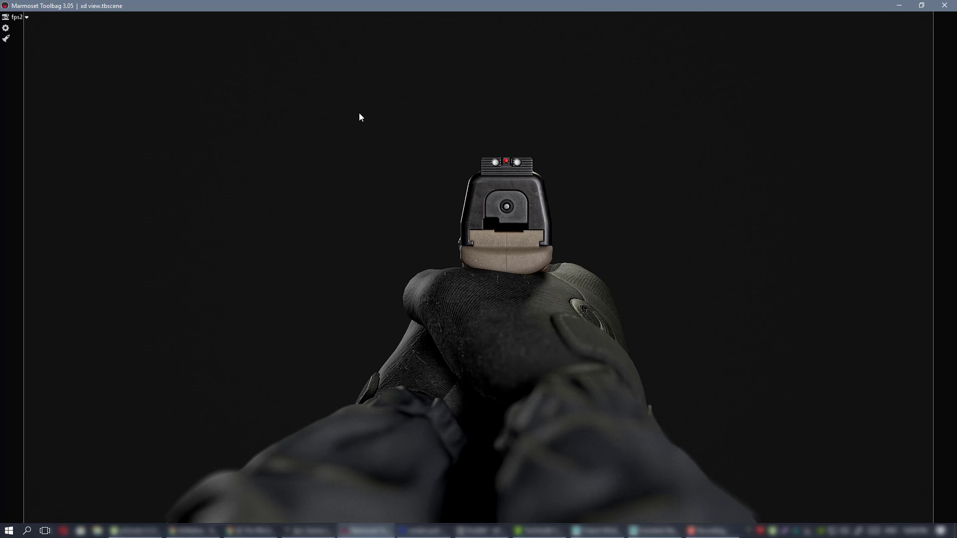
key(ctrl+space)
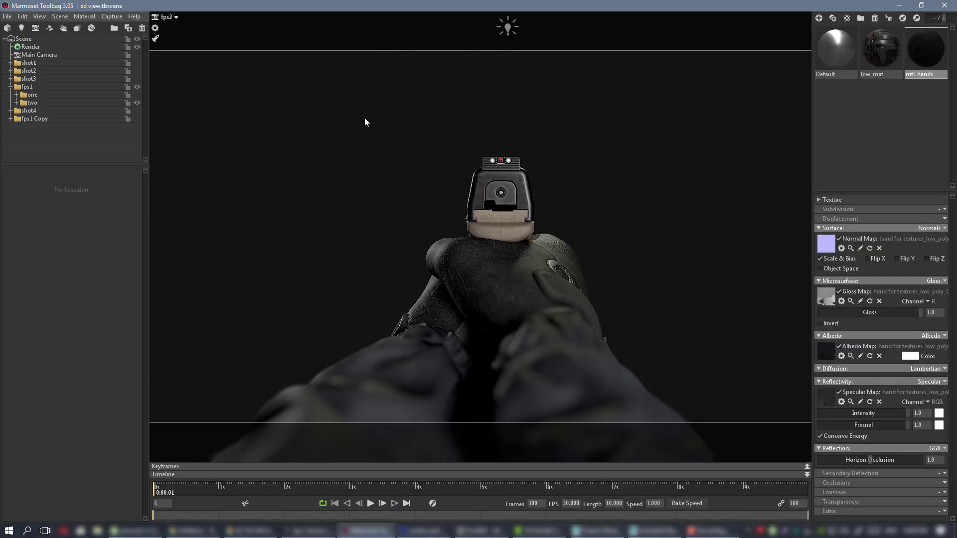
click(10, 86)
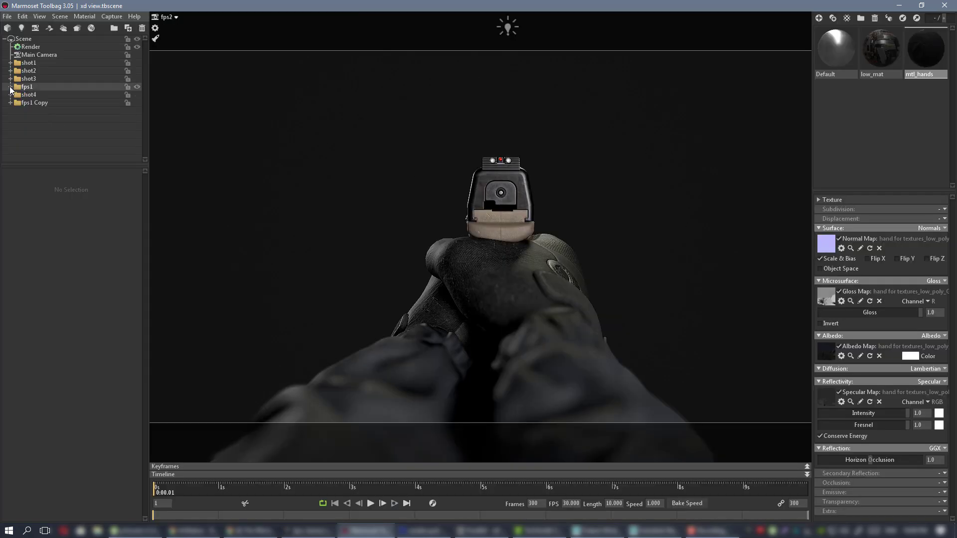
Switch to Photoshop and examine the two gloved-hand pistol renders of the fps2 group up close and as a whole
click(424, 535)
alt+scroll(406, 248, down, 2)
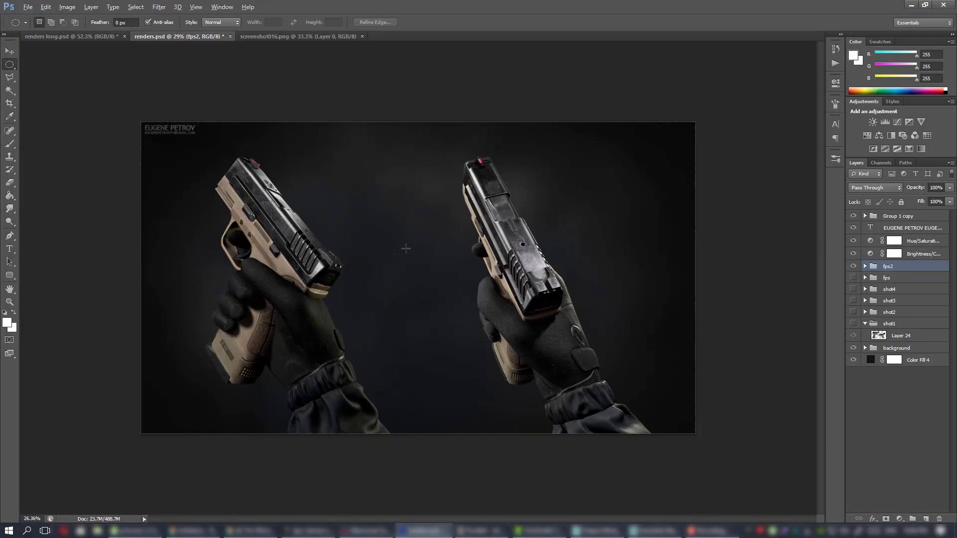
alt+scroll(369, 256, up, 2)
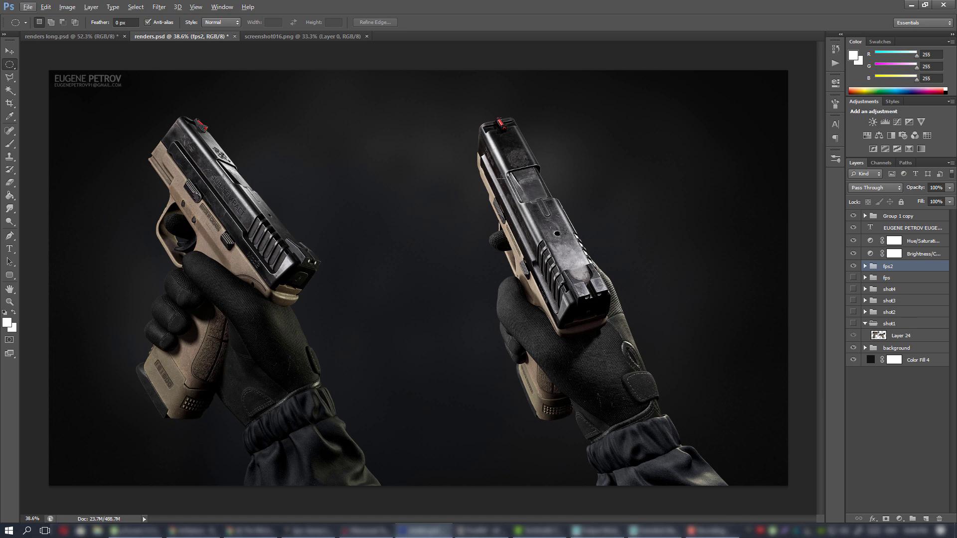
alt+scroll(441, 189, up, 2)
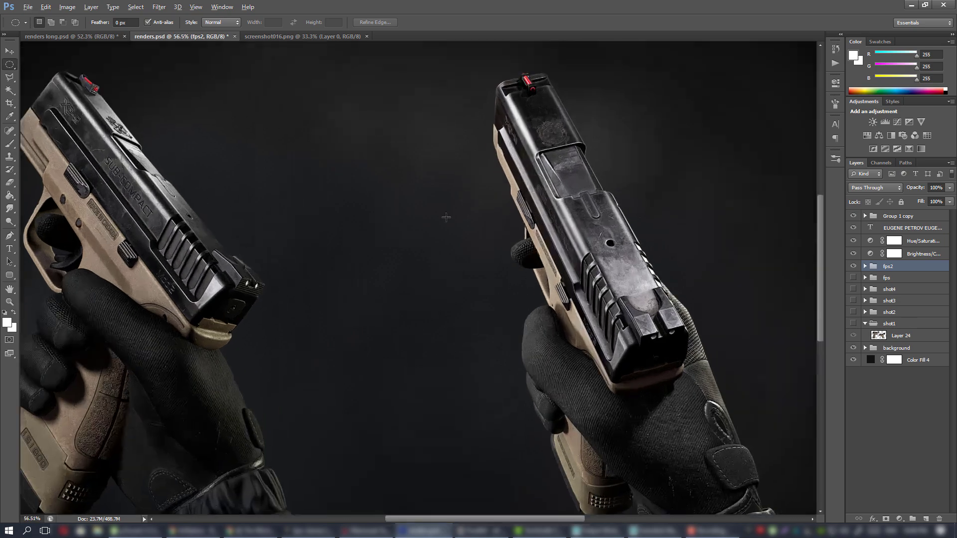
alt+scroll(449, 220, down, 2)
alt+scroll(451, 220, up, 1)
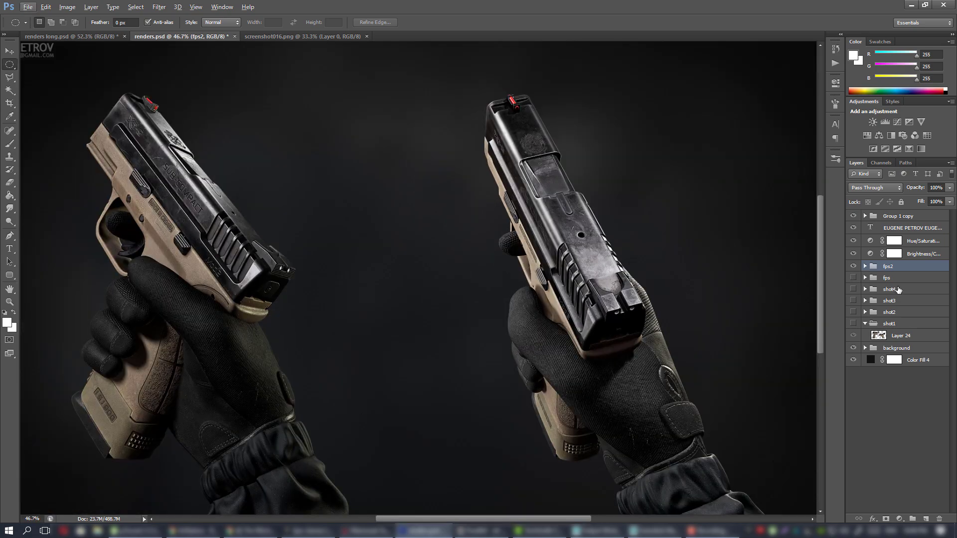
alt+scroll(310, 201, down, 3)
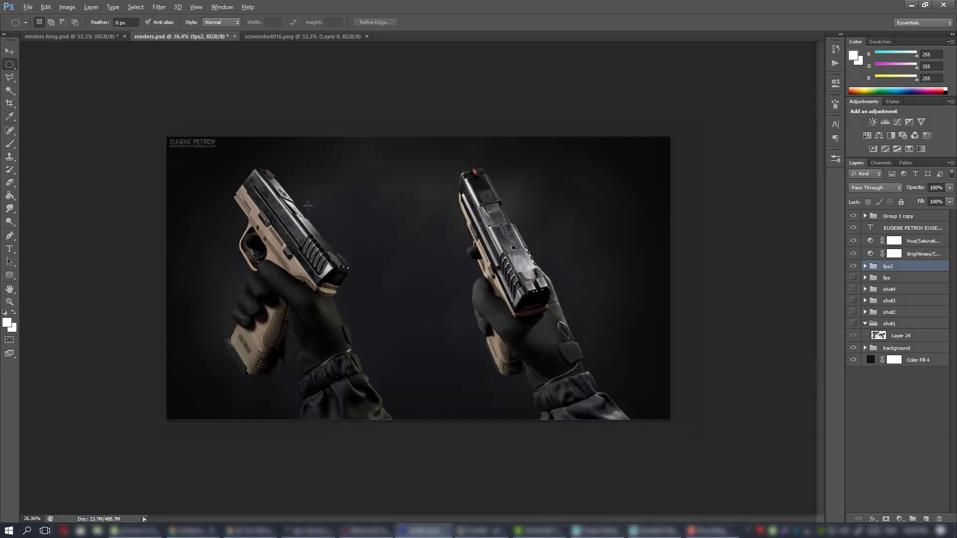
alt+scroll(314, 208, up, 3)
alt+scroll(314, 209, down, 2)
alt+scroll(314, 209, up, 2)
alt+scroll(353, 212, down, 2)
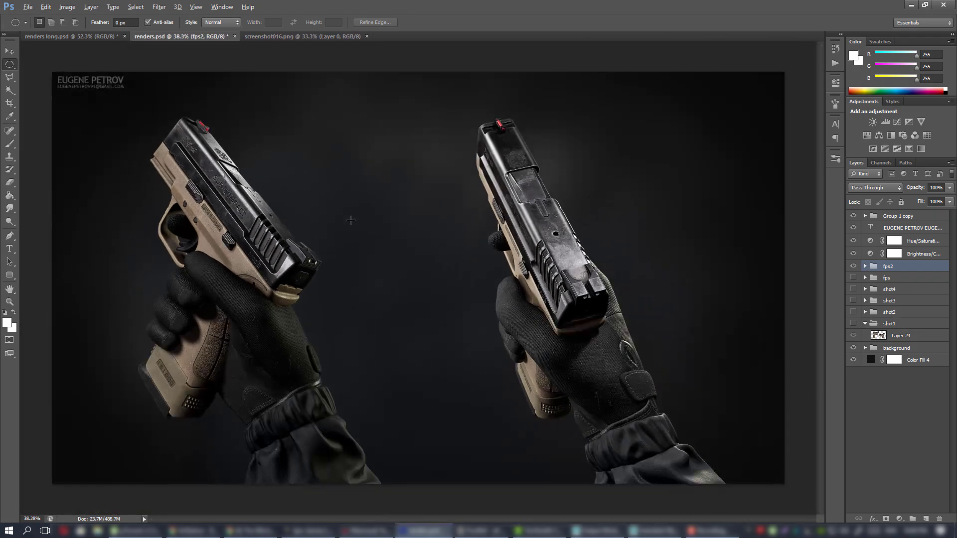
alt+scroll(459, 237, up, 1)
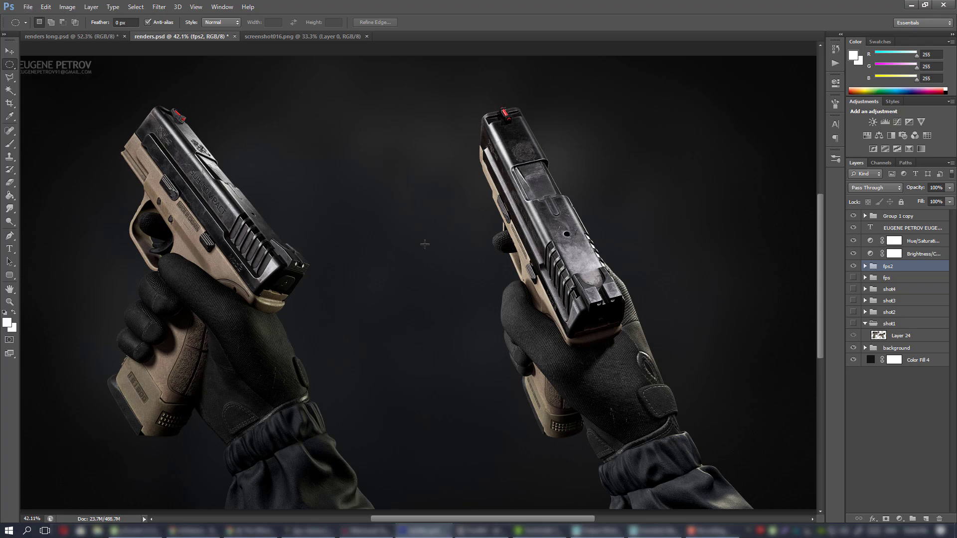
alt+scroll(425, 244, down, 1)
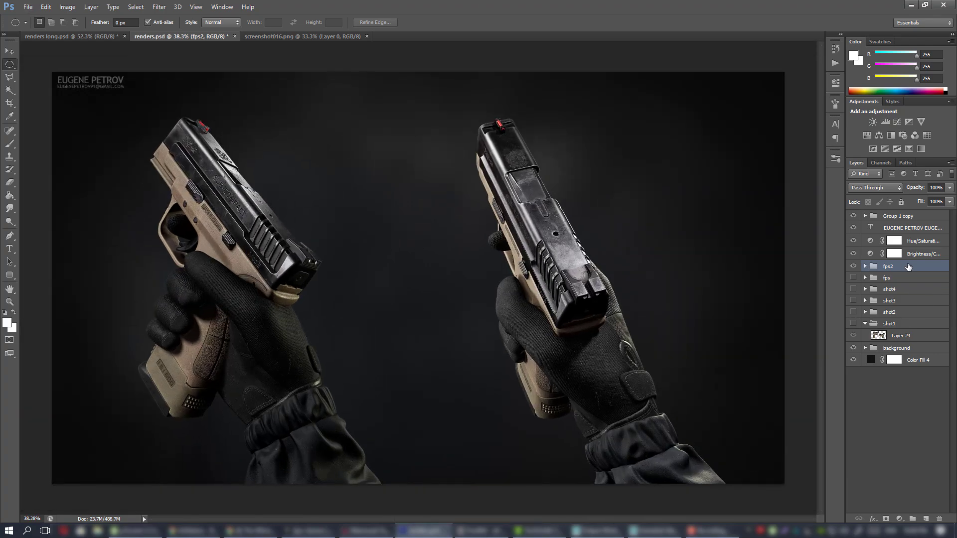
alt+scroll(433, 247, up, 1)
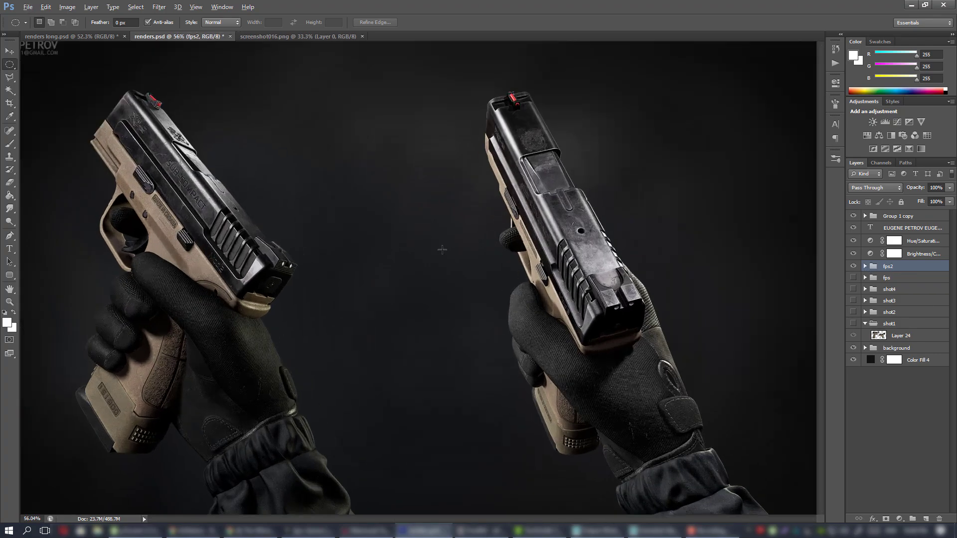
alt+scroll(433, 252, down, 1)
alt+scroll(438, 261, up, 1)
alt+scroll(289, 224, down, 1)
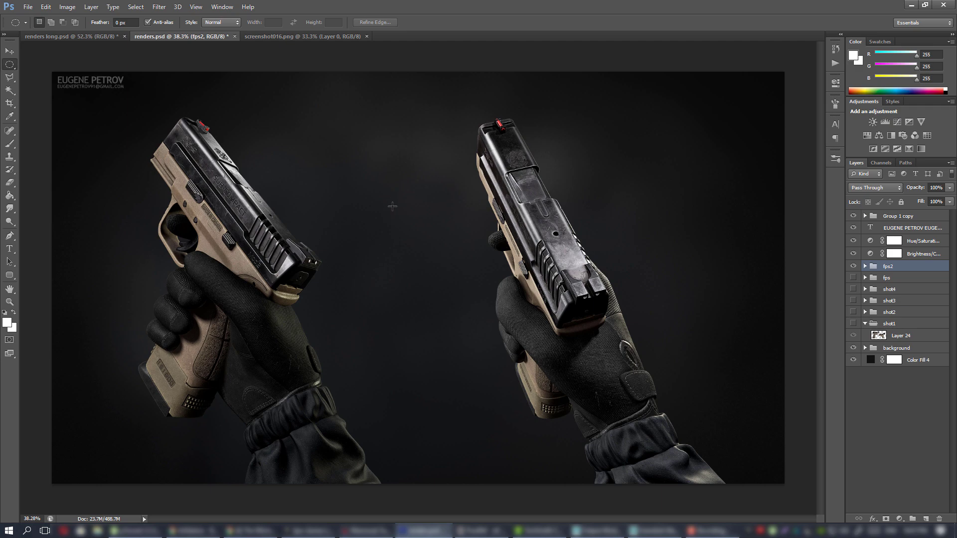
alt+scroll(392, 206, up, 1)
alt+scroll(432, 212, down, 1)
alt+scroll(430, 214, up, 1)
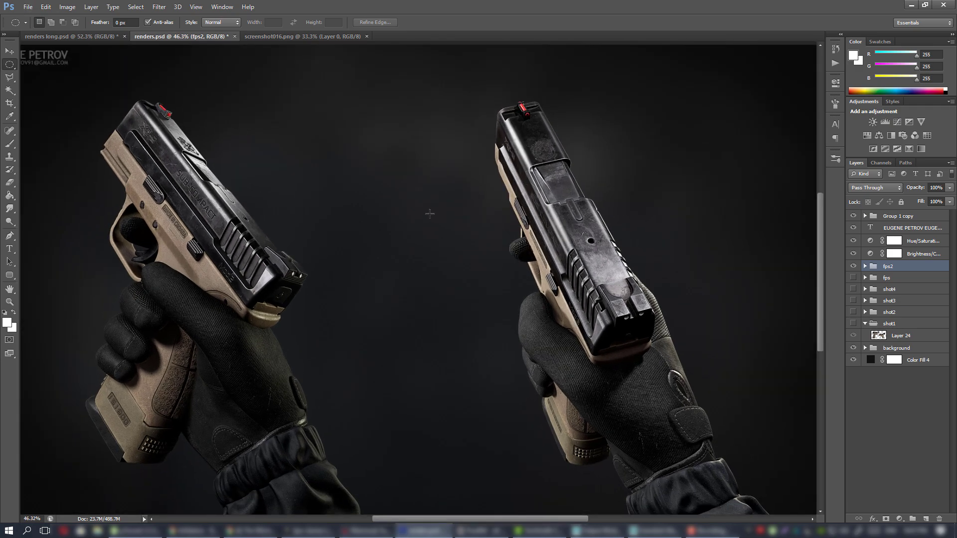
alt+scroll(429, 216, down, 1)
alt+scroll(420, 225, up, 1)
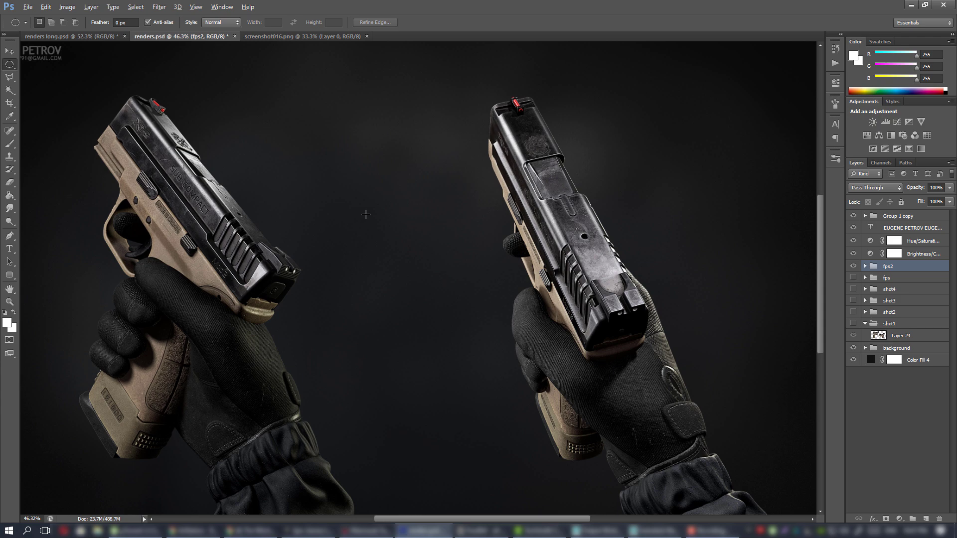
alt+scroll(366, 214, down, 1)
alt+scroll(366, 215, up, 1)
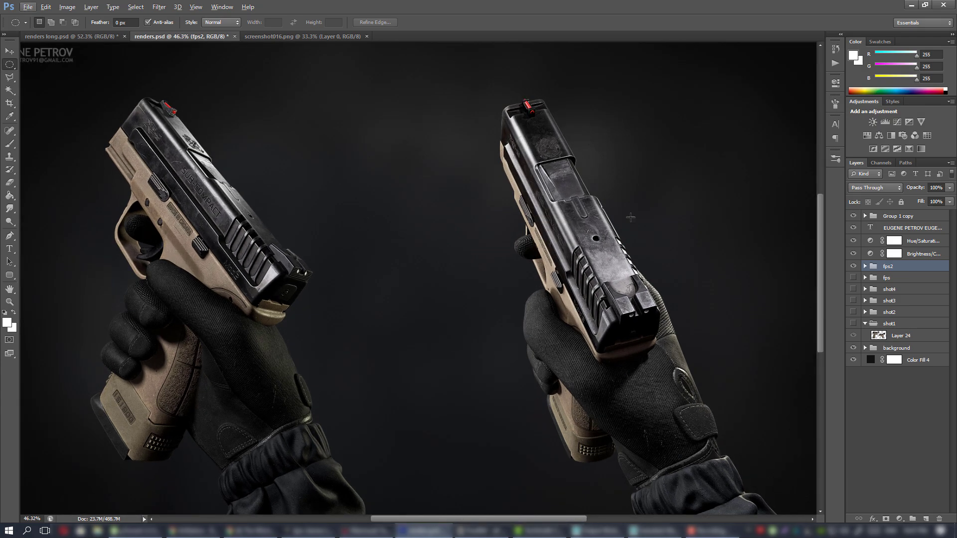
Duplicate the fps2 group within renders.psd as fps2 copy and hide the original group
right_click(888, 268)
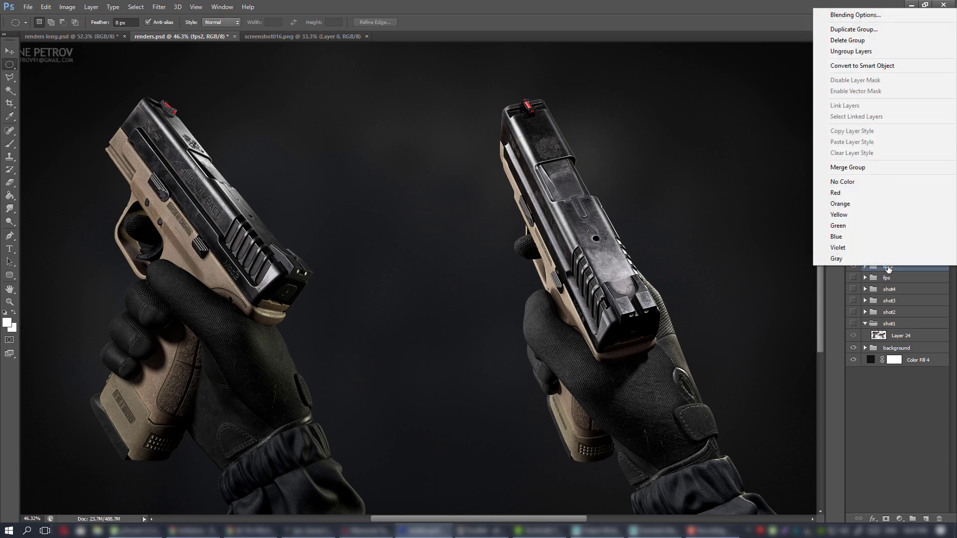
click(864, 30)
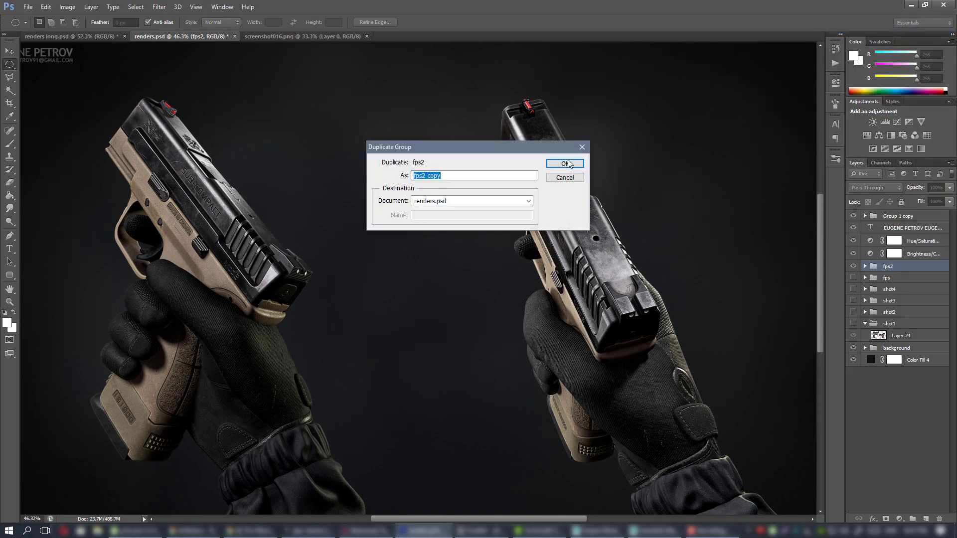
key(Return)
click(853, 277)
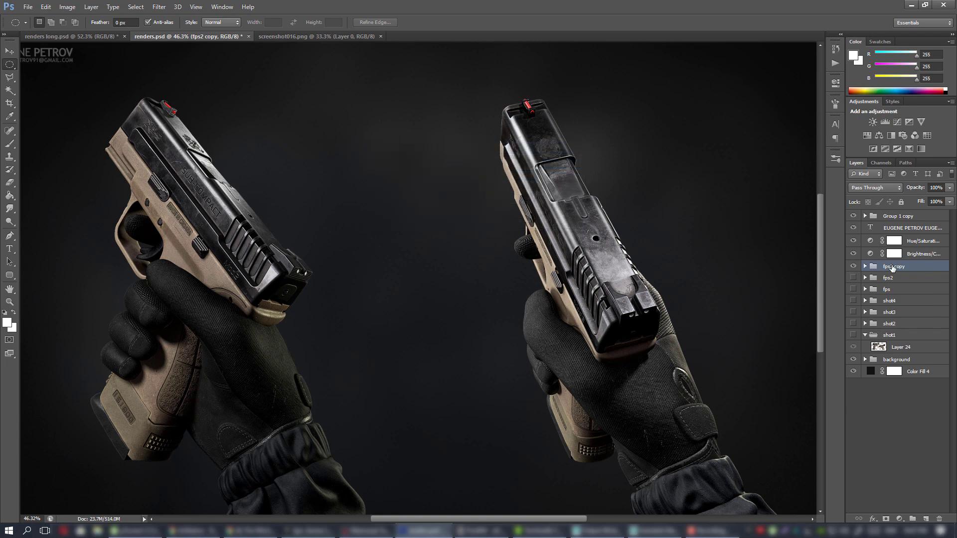
Merge the fps2 copy group into a single layer
click(866, 266)
right_click(884, 269)
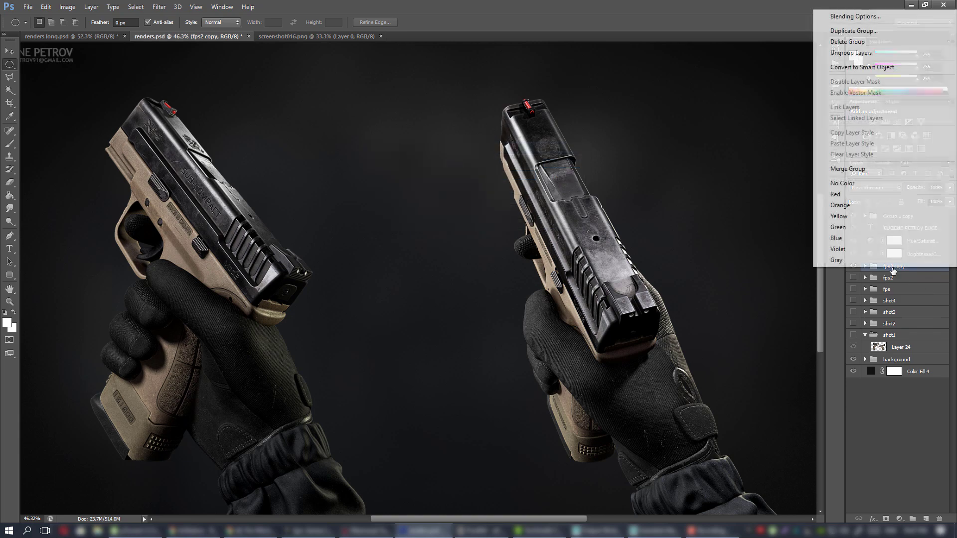
click(882, 169)
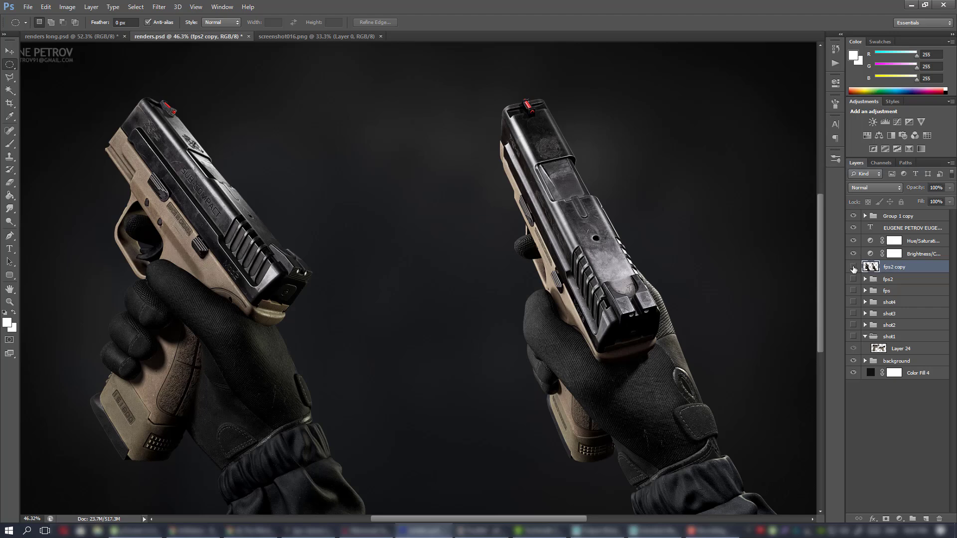
Duplicate the merged fps2 copy layer within renders.psd as fps2 copy 2
alt+scroll(377, 179, down, 1)
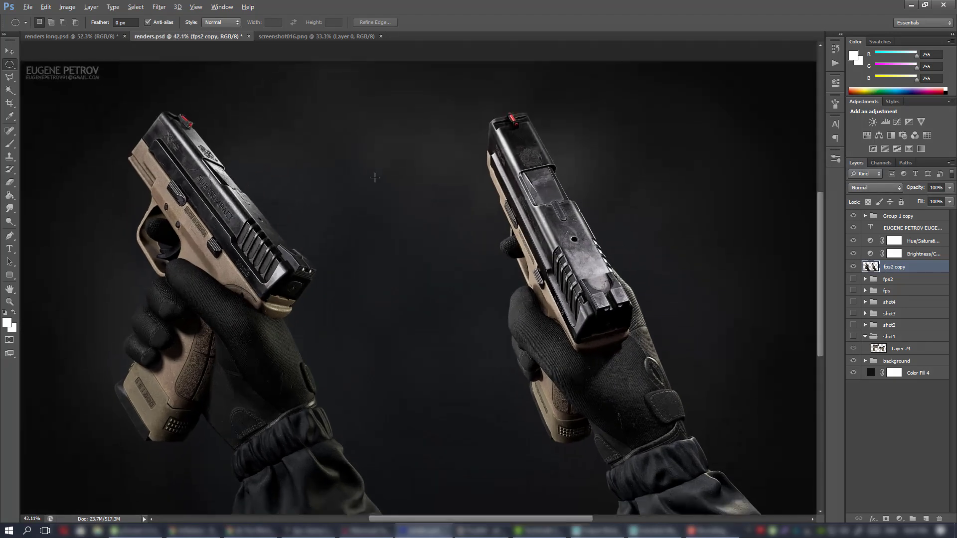
alt+scroll(377, 179, up, 1)
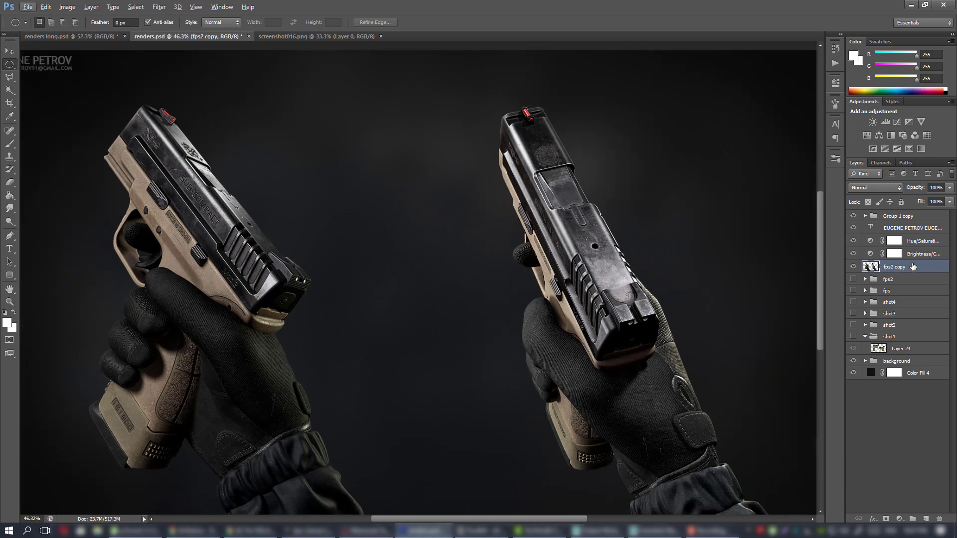
right_click(895, 270)
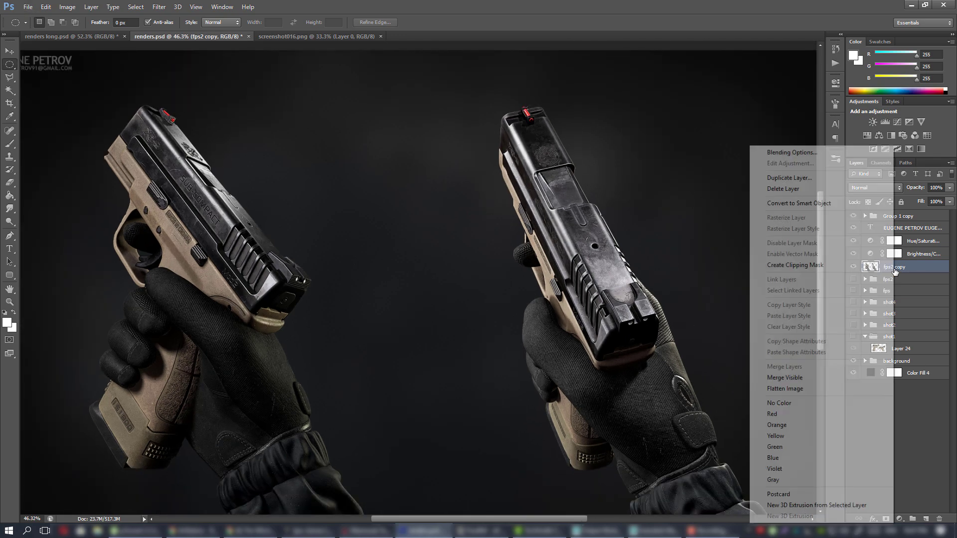
click(822, 178)
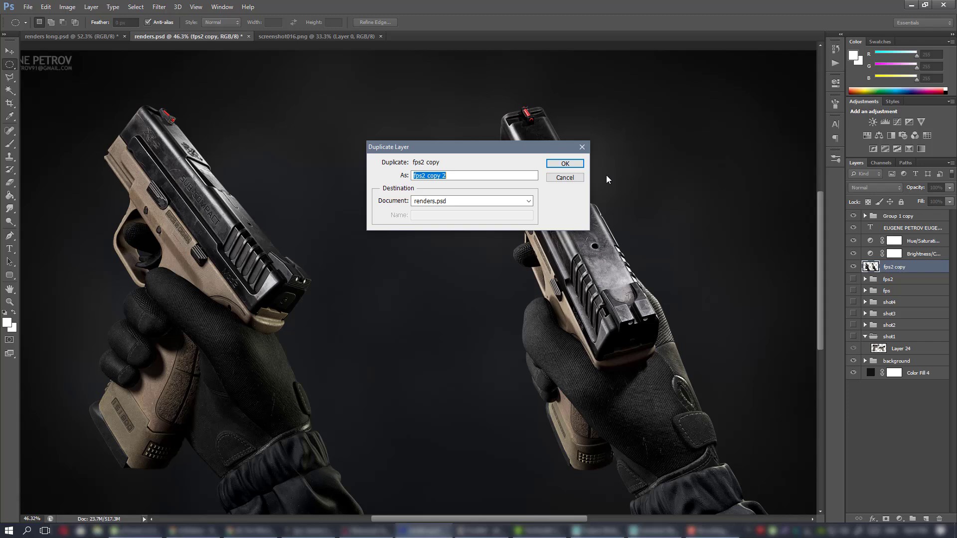
click(564, 163)
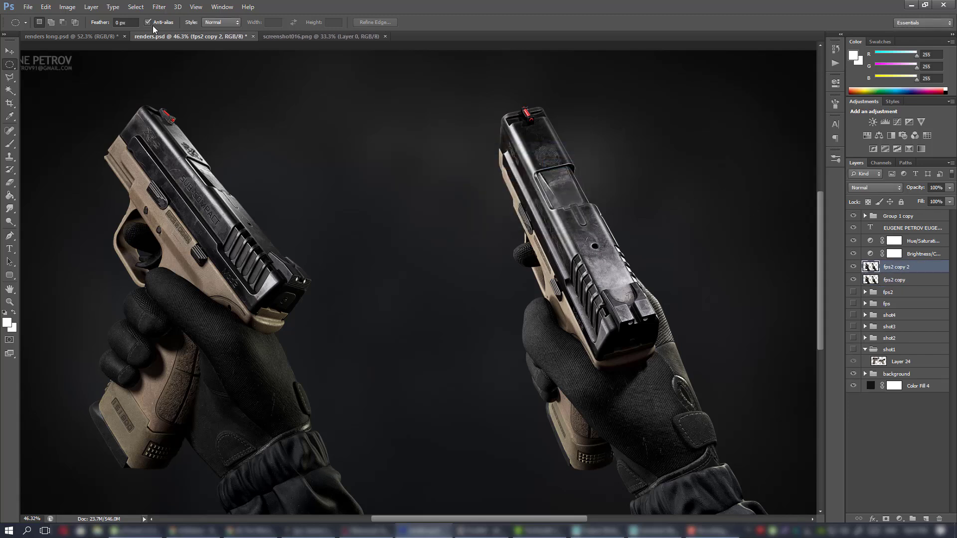
Open the Lens Correction filter's custom settings for fps2 copy 2 and enlarge the top-view pistol's slide to 200%
click(159, 8)
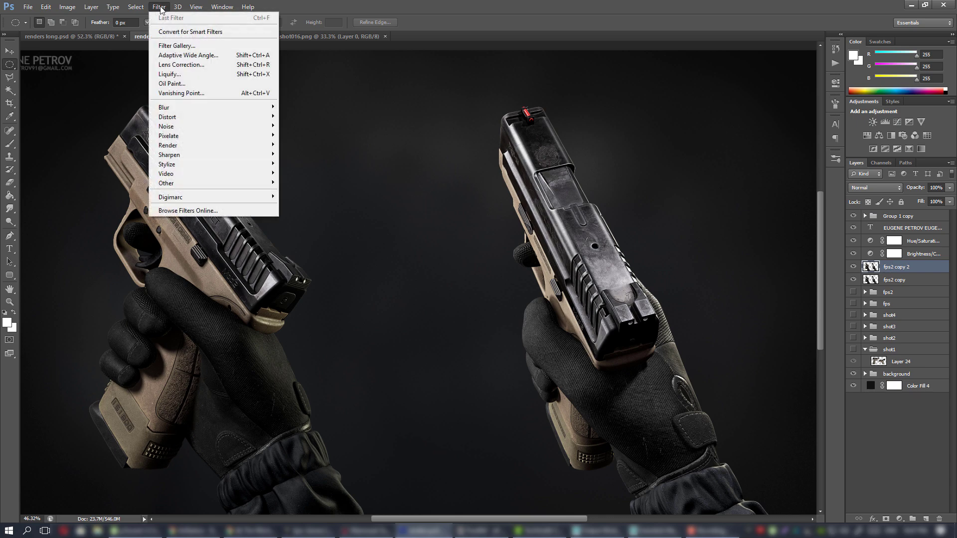
click(185, 64)
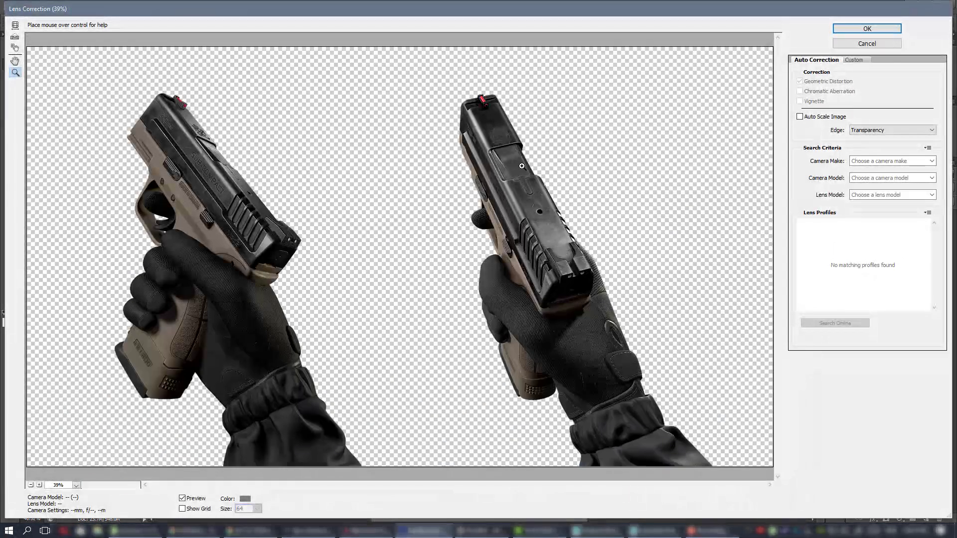
click(855, 60)
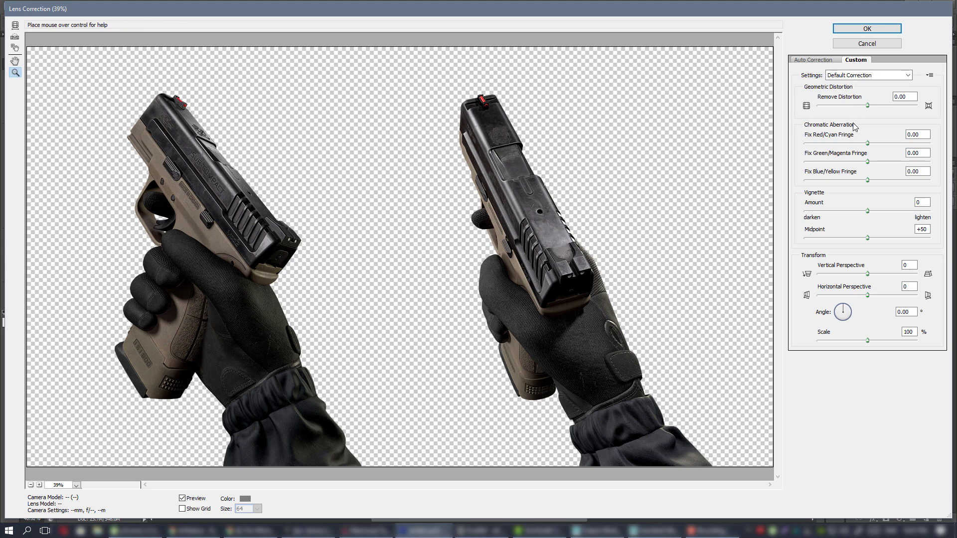
click(476, 158)
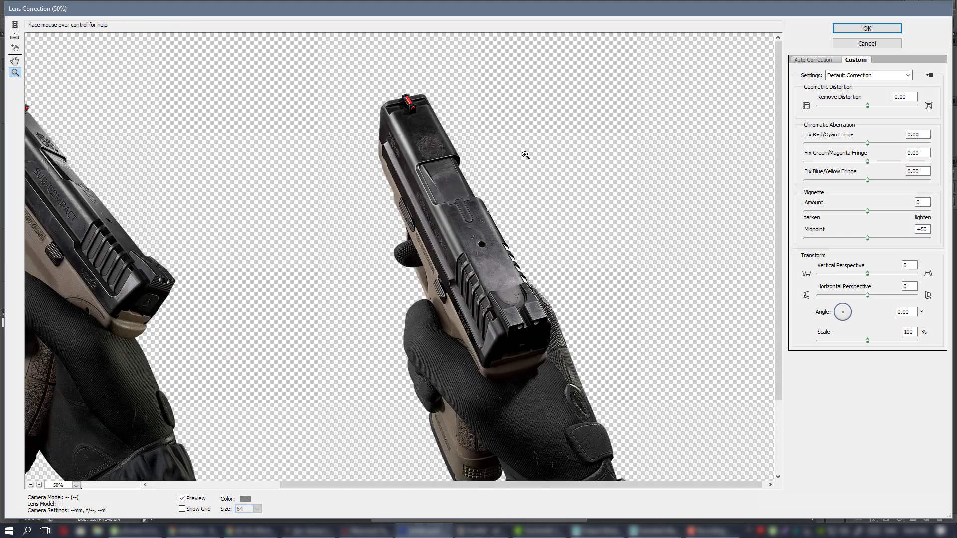
click(402, 128)
click(452, 205)
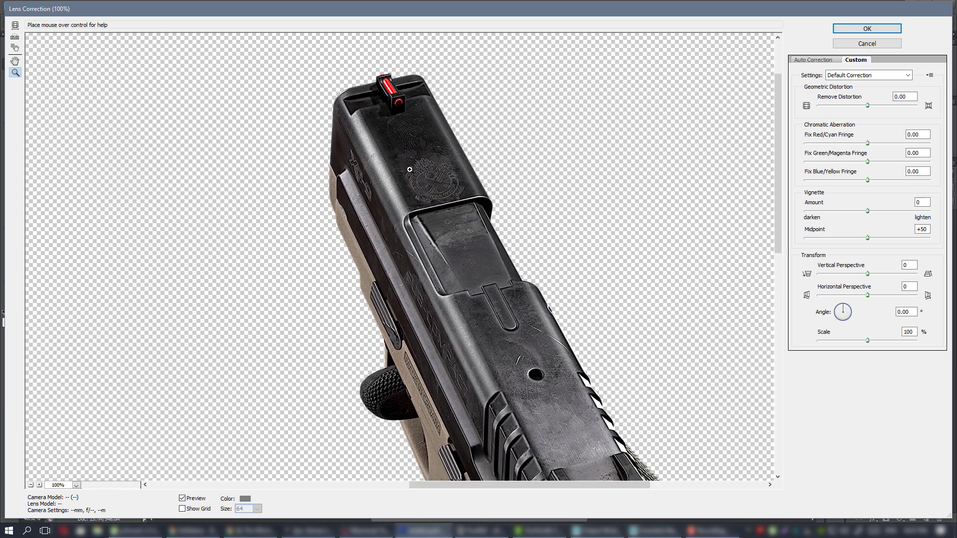
click(436, 178)
scroll(439, 181, down, 3)
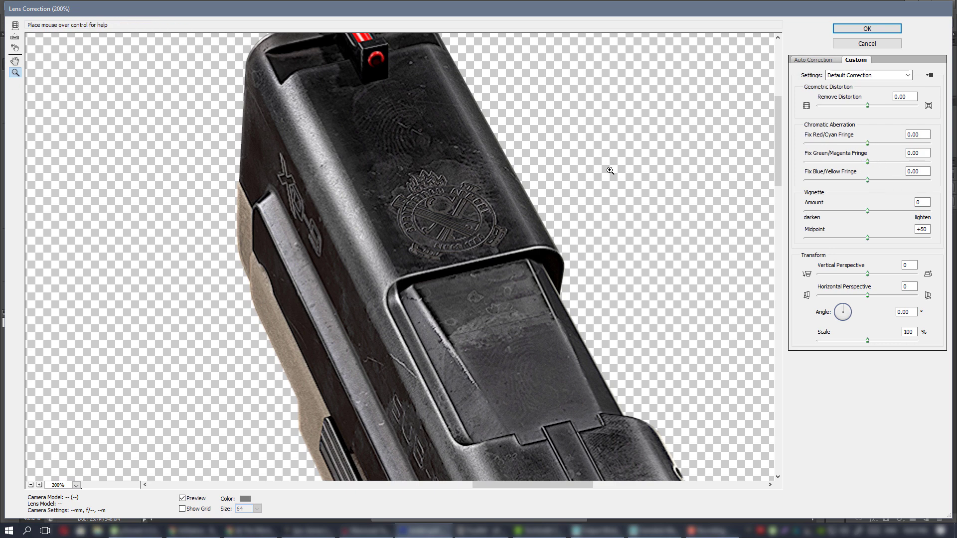
scroll(610, 170, up, 2)
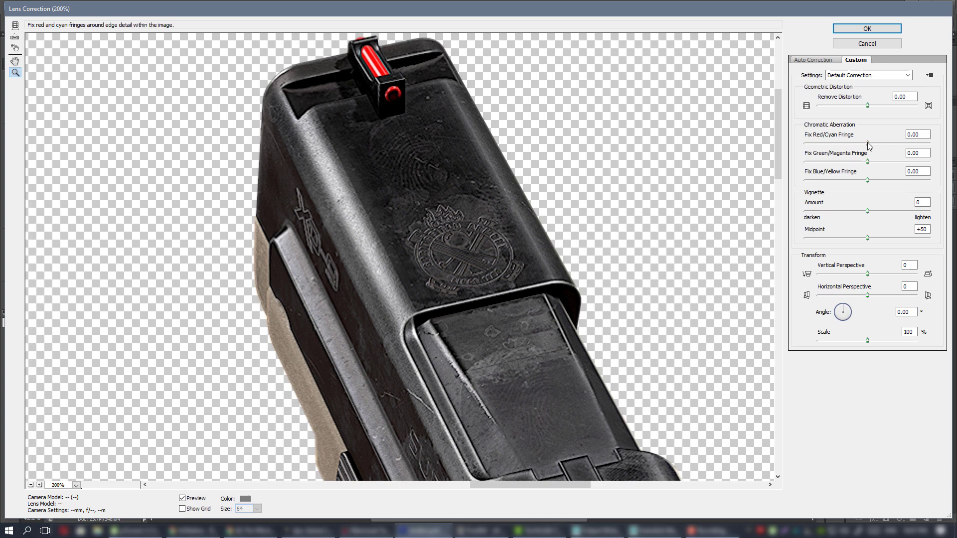
Apply the lens correction with Red/Cyan Fringe at +0.79 and Green/Magenta Fringe at +79.37
drag(868, 143, 930, 144)
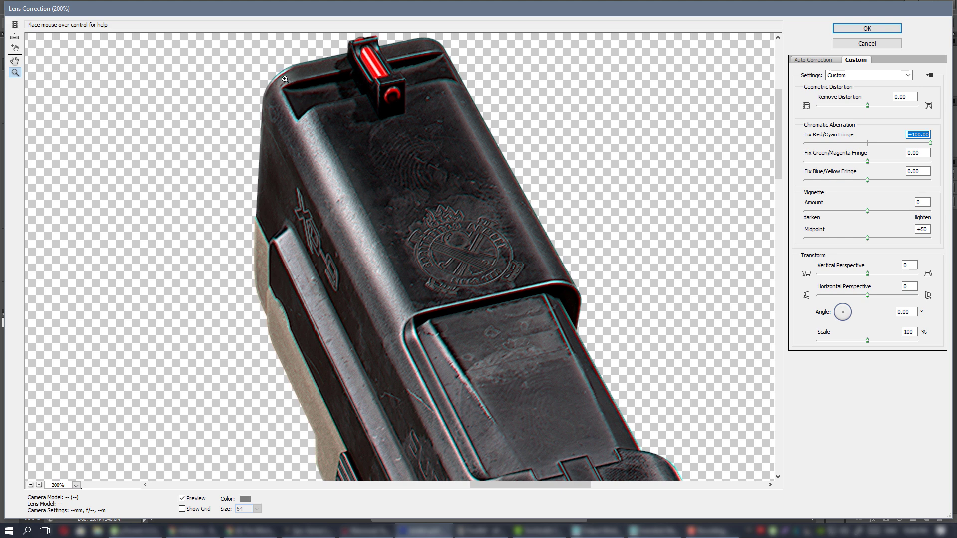
drag(928, 145, 939, 165)
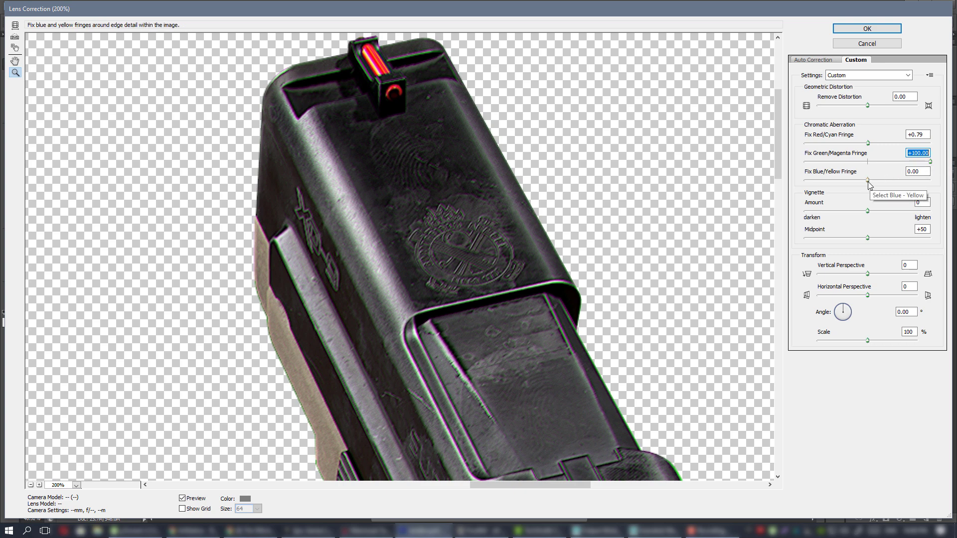
drag(925, 164, 918, 164)
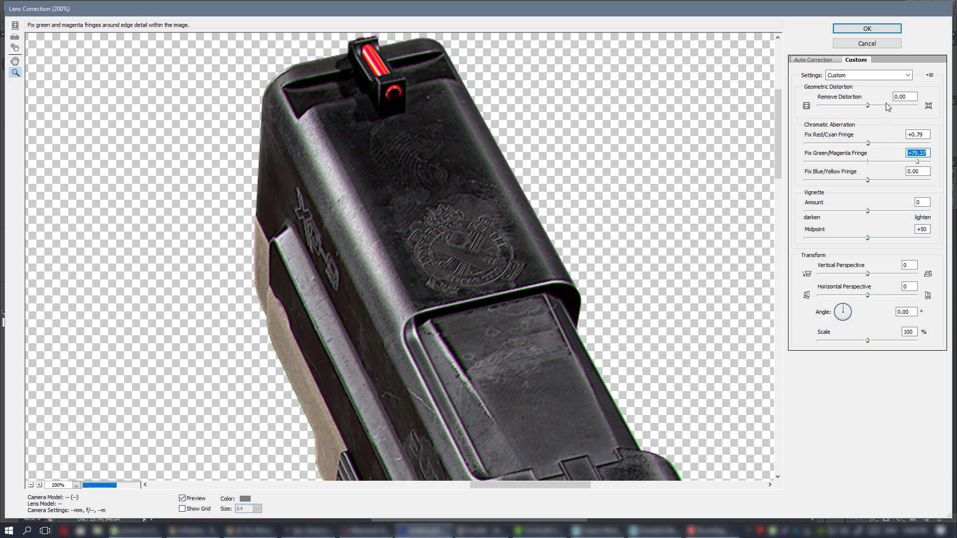
click(867, 28)
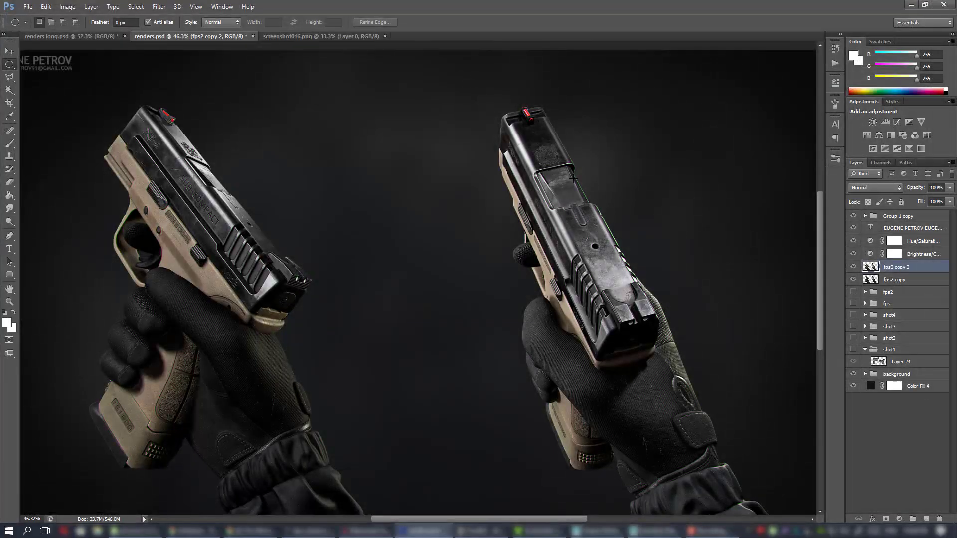
Examine the colour fringing on the top-view pistol up close and across both gloved-hand renders
alt+scroll(619, 191, up, 14)
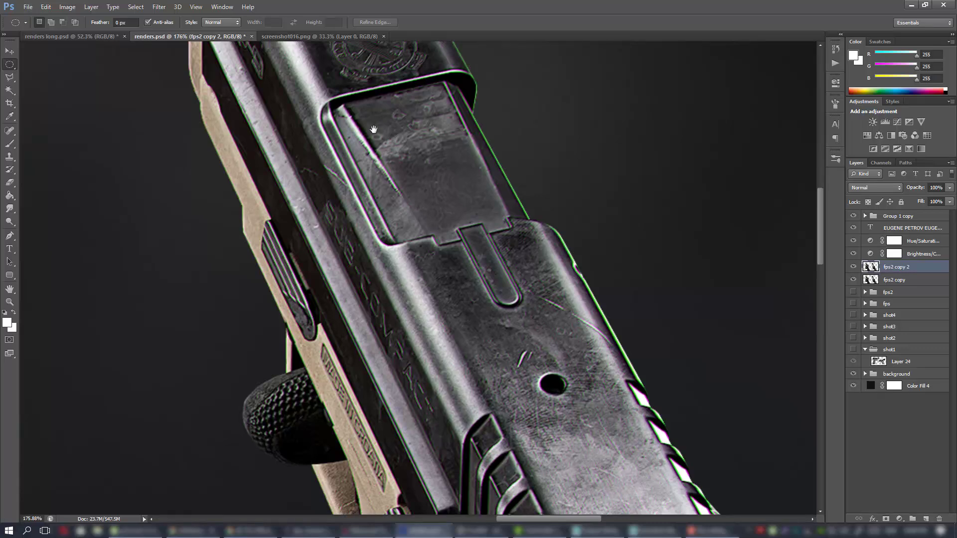
drag(375, 137, 474, 339)
alt+scroll(447, 270, down, 9)
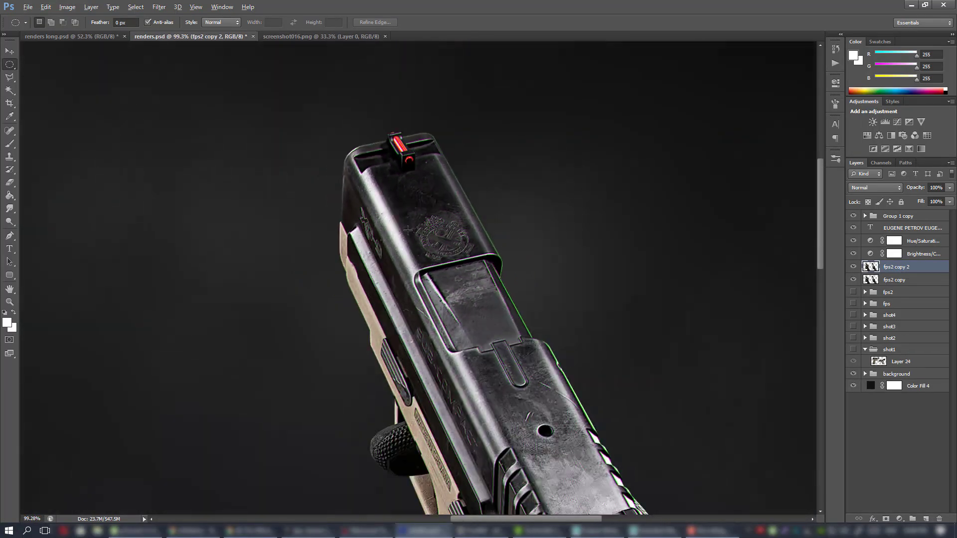
alt+scroll(400, 254, up, 1)
alt+scroll(396, 258, down, 3)
alt+scroll(387, 263, up, 2)
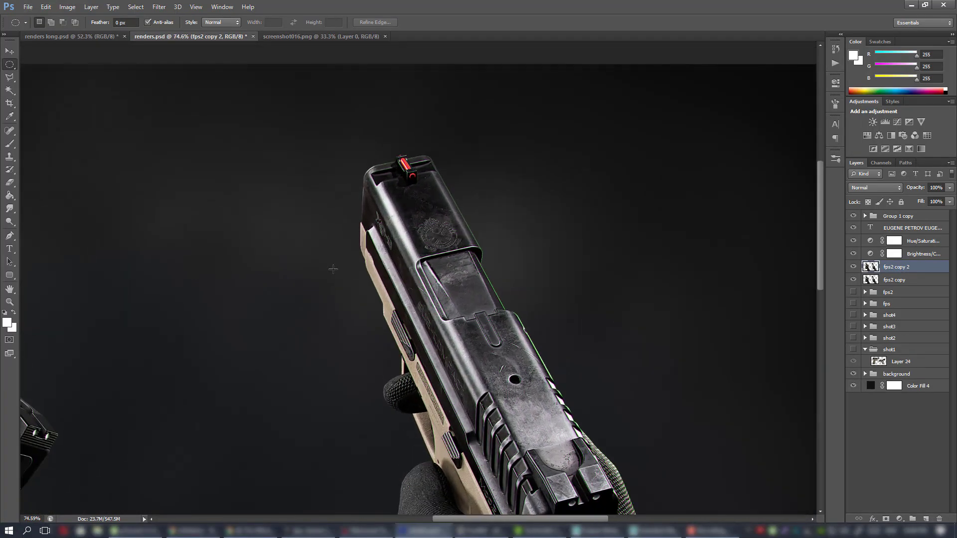
drag(476, 221, 496, 212)
alt+scroll(479, 199, down, 4)
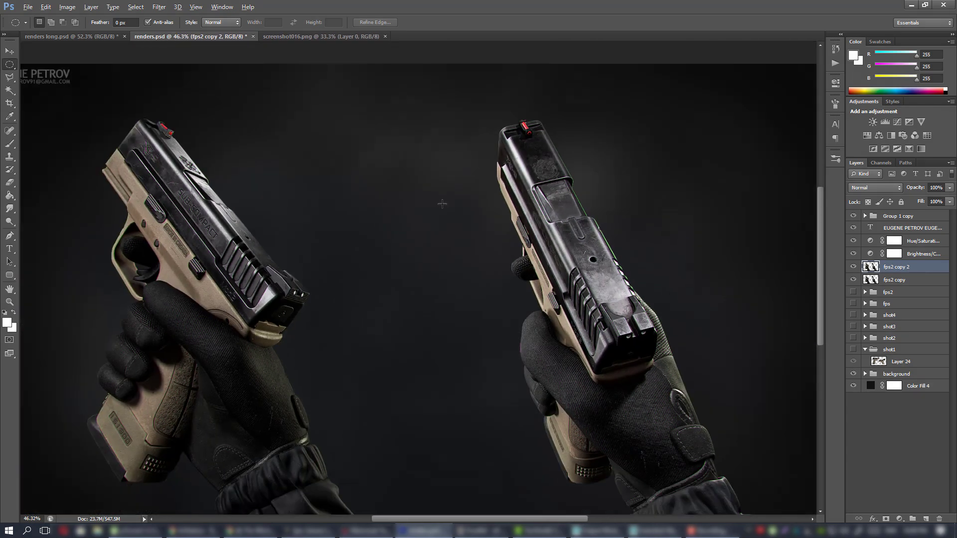
alt+scroll(443, 209, up, 1)
alt+scroll(442, 207, down, 2)
alt+scroll(442, 206, up, 1)
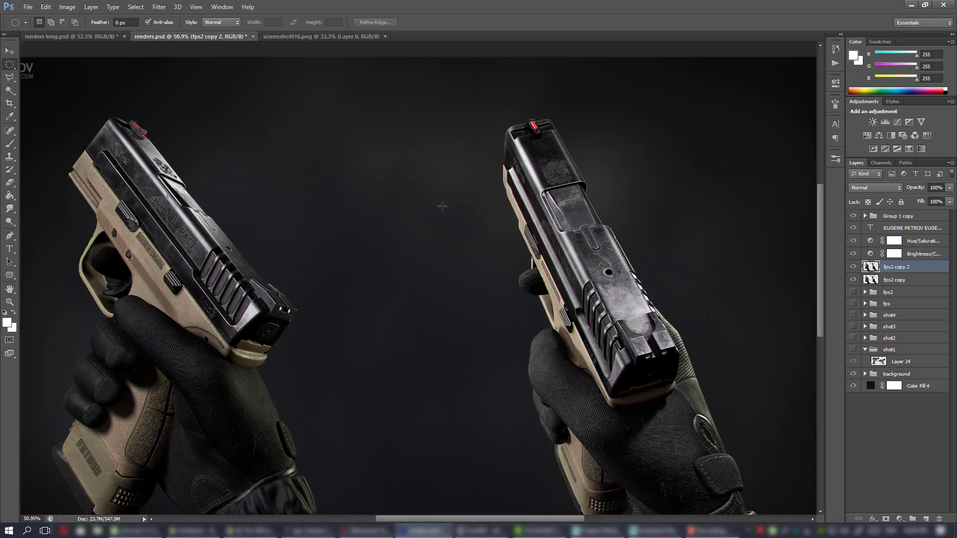
alt+scroll(324, 195, up, 2)
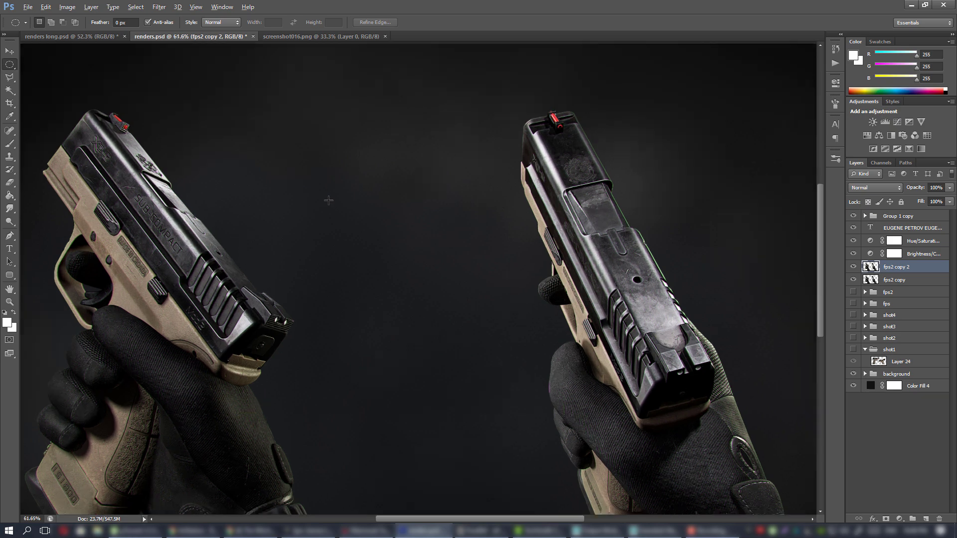
alt+scroll(329, 200, down, 2)
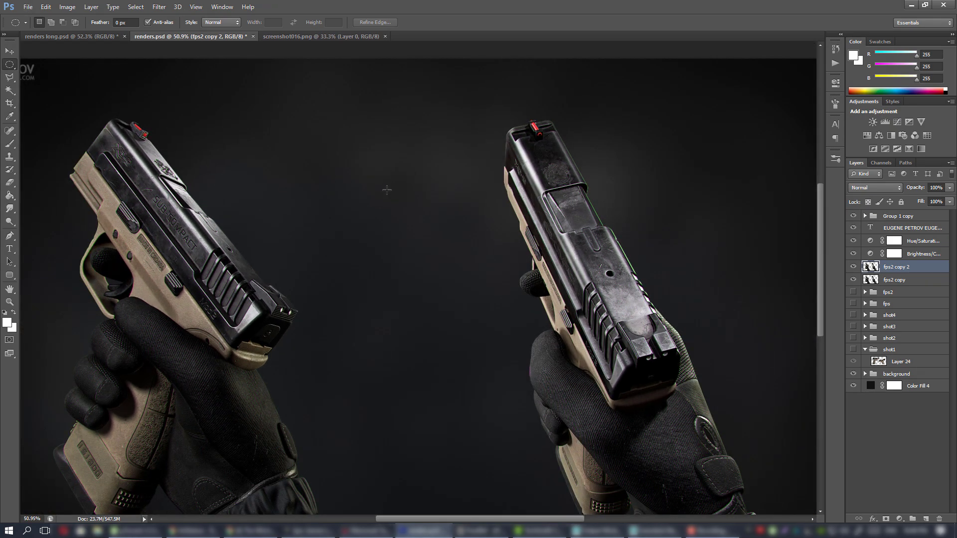
Compare the top-view pistol's slide with and without the lens-corrected fps2 copy 2 layer
drag(416, 323, 378, 246)
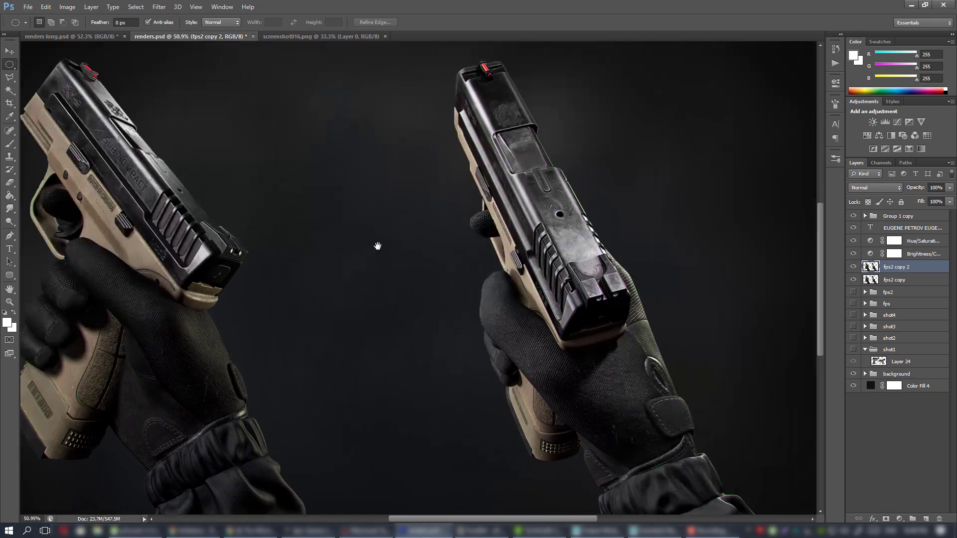
alt+scroll(479, 199, up, 4)
drag(476, 203, 295, 254)
alt+scroll(393, 230, up, 4)
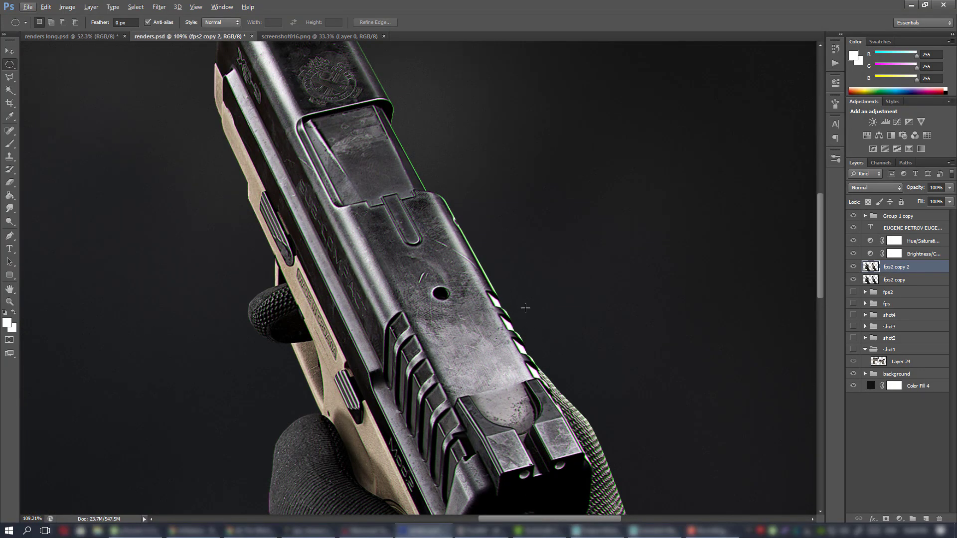
drag(501, 276, 555, 347)
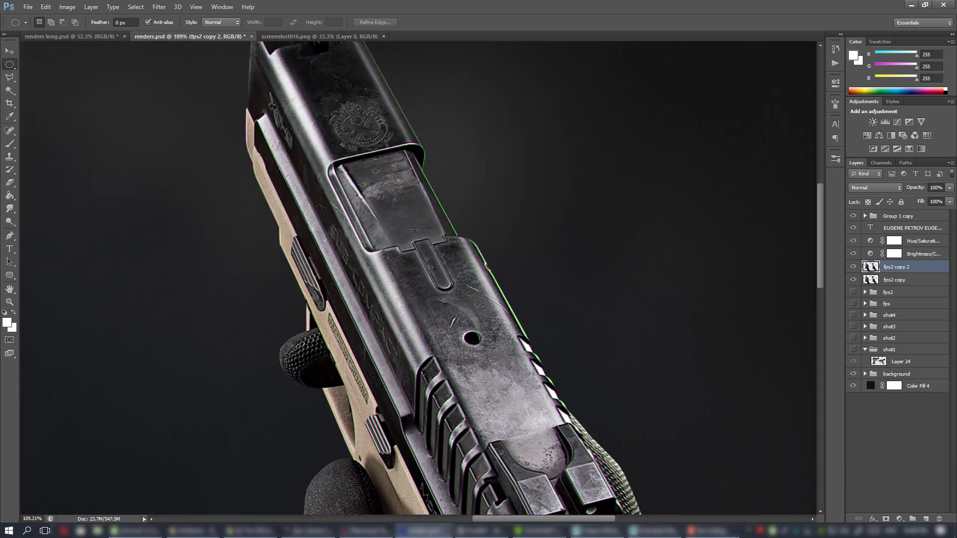
alt+scroll(414, 230, down, 2)
click(853, 268)
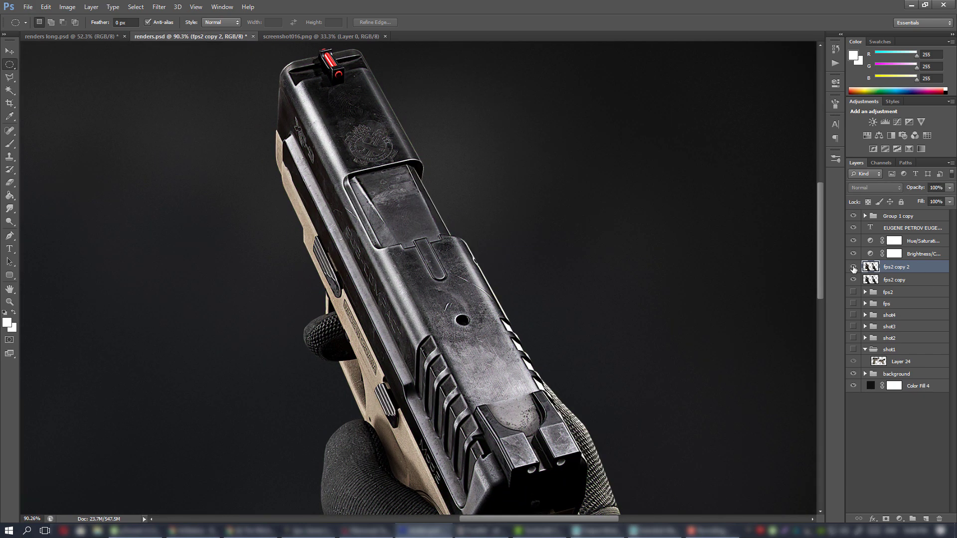
click(853, 268)
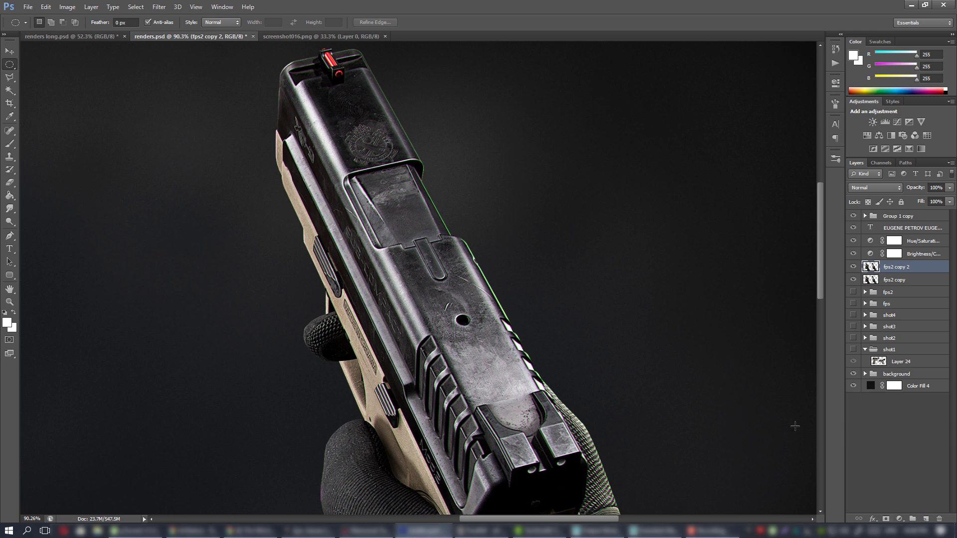
Add a layer mask to fps2 copy 2 and choose the Brush tool with black as the foreground colour
click(886, 520)
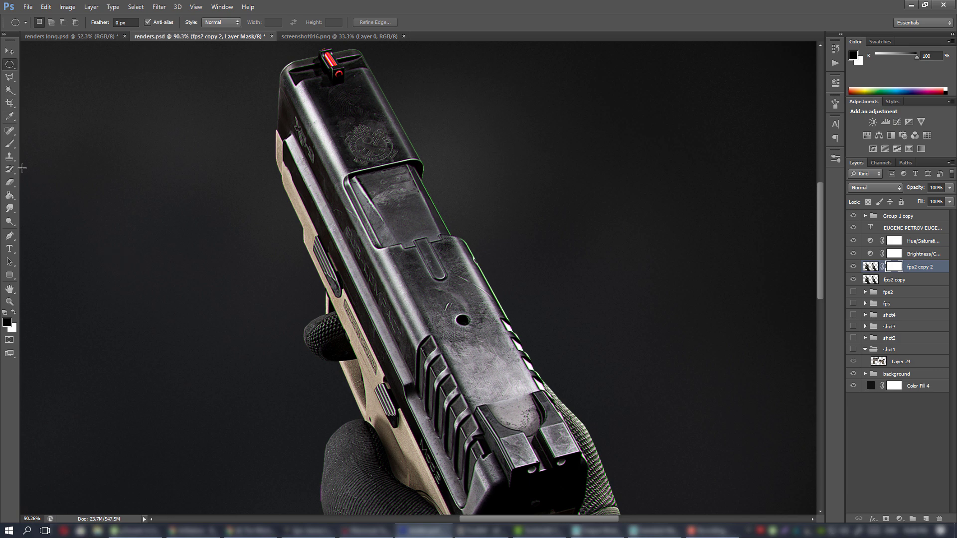
click(10, 143)
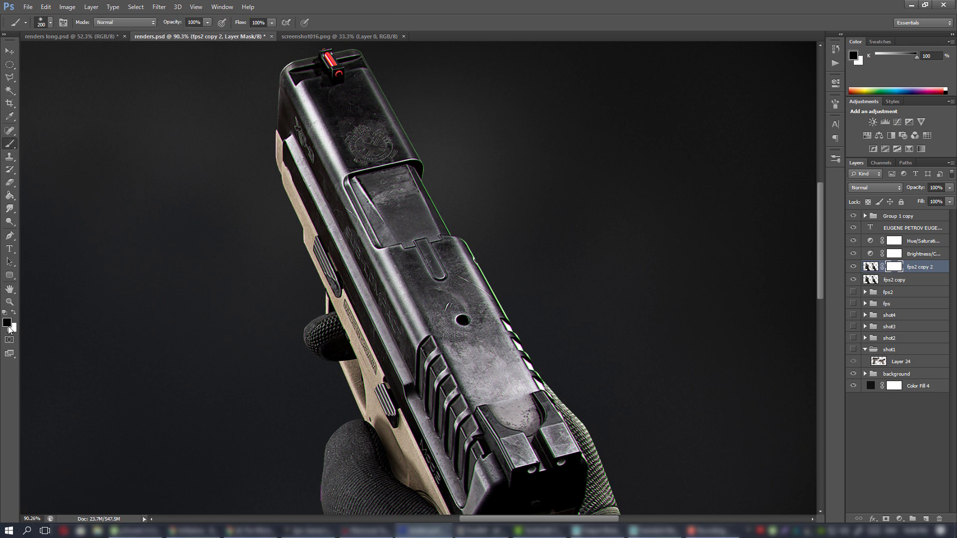
drag(455, 209, 443, 209)
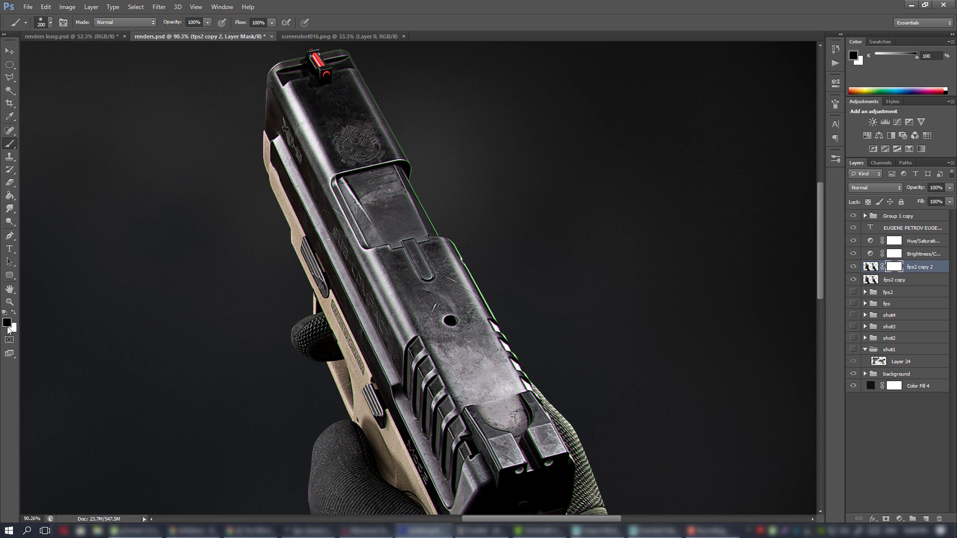
drag(485, 143, 491, 181)
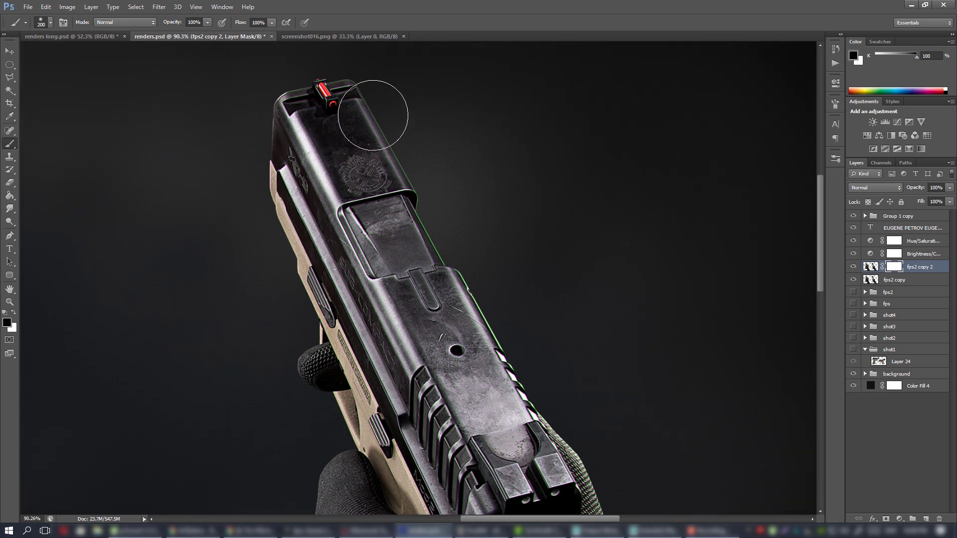
Reduce the brush size to 80 and mask out the green fringe along the outer edge of the top-view pistol's slide
key(bracketleft)
key(bracketleft)
key(bracketleft)
drag(492, 206, 487, 192)
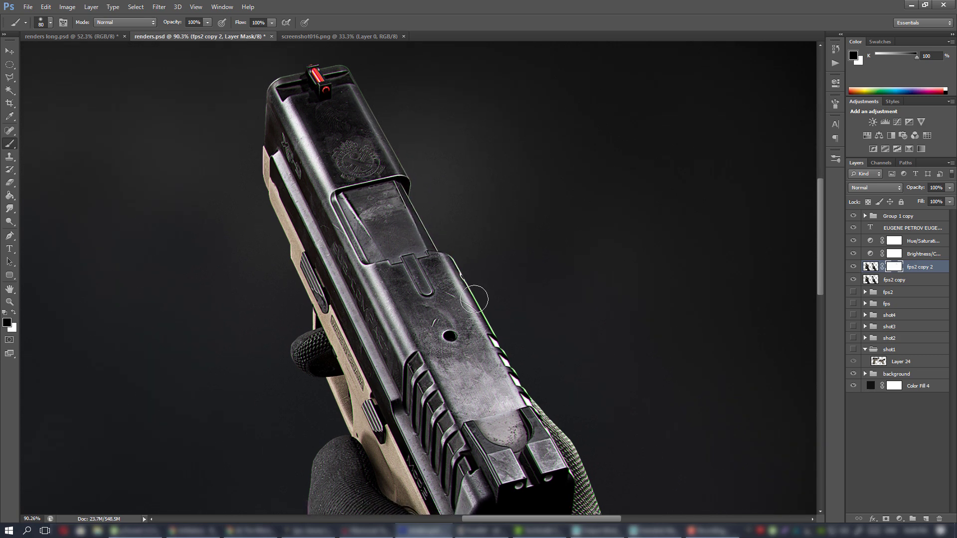
mouse_move(516, 319)
mouse_down()
mouse_move(510, 283)
mouse_move(519, 353)
mouse_move(525, 340)
mouse_up()
Examine the colour fringing across the angled pistol's slide, grip and glove, and on the top-view pistol's gloved hand
drag(531, 278, 608, 277)
alt+scroll(510, 216, down, 5)
drag(194, 240, 507, 255)
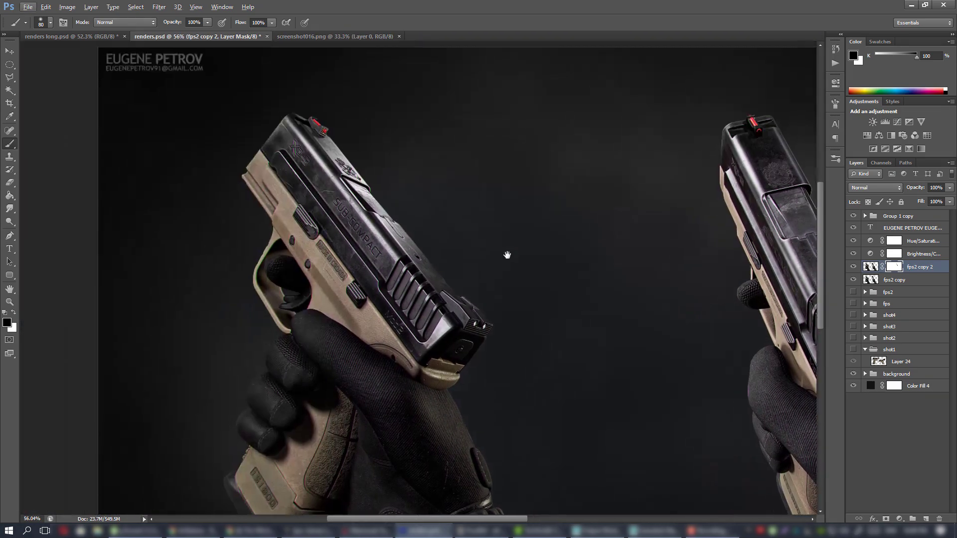
alt+scroll(340, 124, up, 11)
alt+scroll(348, 143, down, 4)
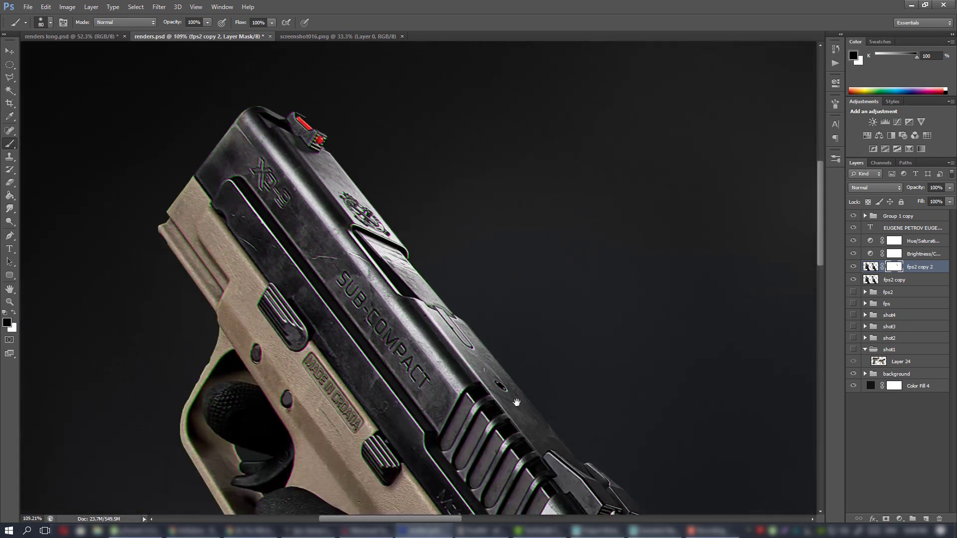
drag(517, 402, 424, 115)
drag(382, 323, 567, 160)
drag(437, 274, 420, 203)
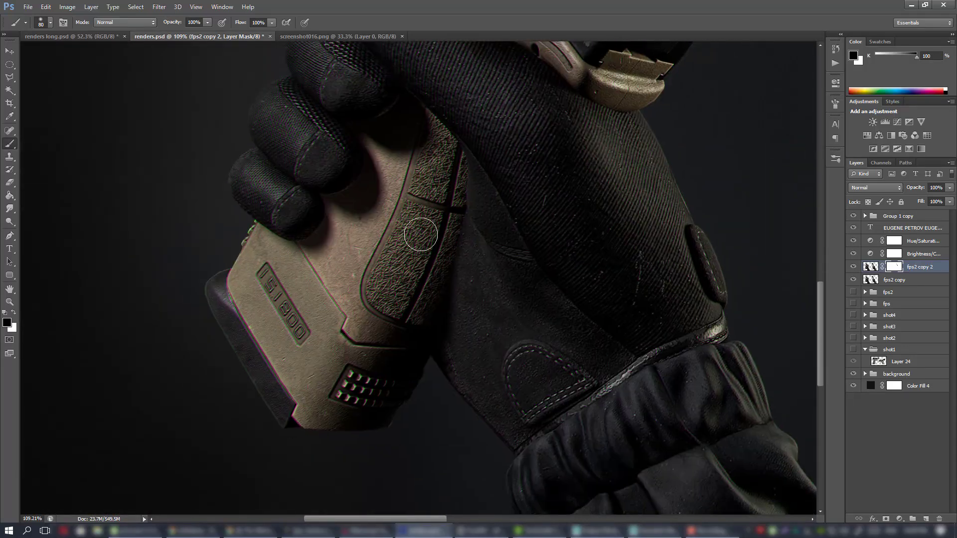
drag(240, 320, 284, 409)
mouse_move(429, 175)
mouse_down()
mouse_move(403, 190)
mouse_move(410, 205)
mouse_move(386, 222)
mouse_move(192, 220)
mouse_up()
drag(540, 222, 74, 197)
drag(748, 299, 499, 329)
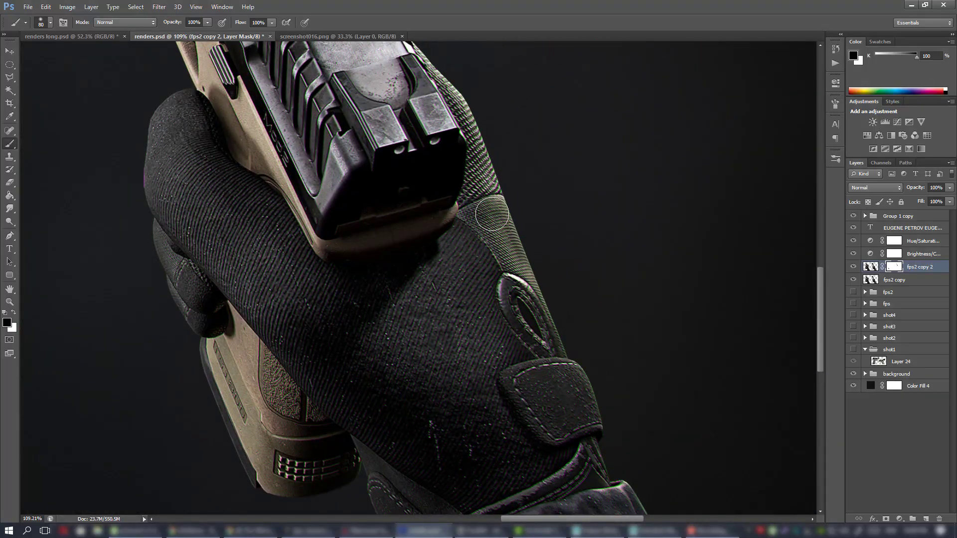
Mask out the colour fringing on the knit fabric along the outer edge of the top-view pistol's glove
drag(514, 247, 528, 272)
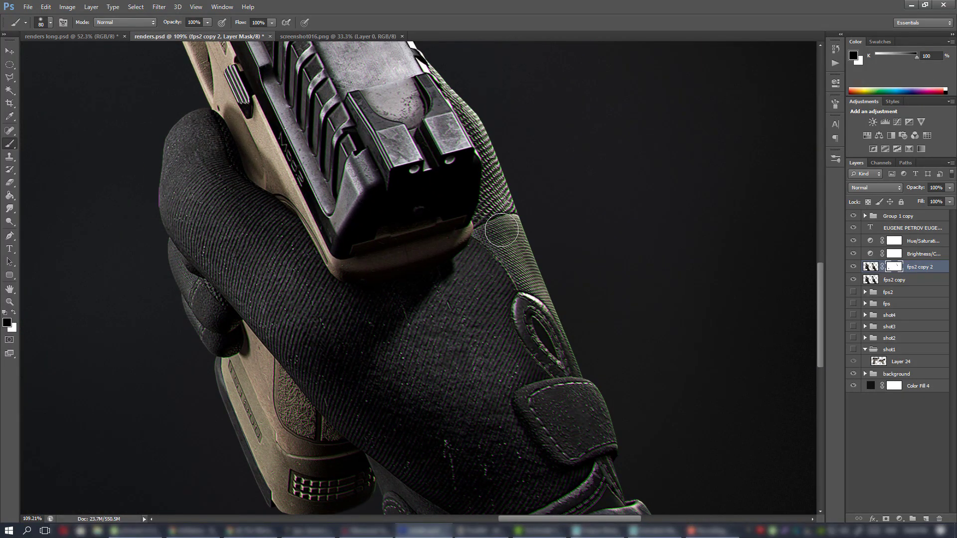
alt+scroll(494, 229, down, 3)
alt+scroll(485, 229, up, 3)
drag(519, 232, 511, 256)
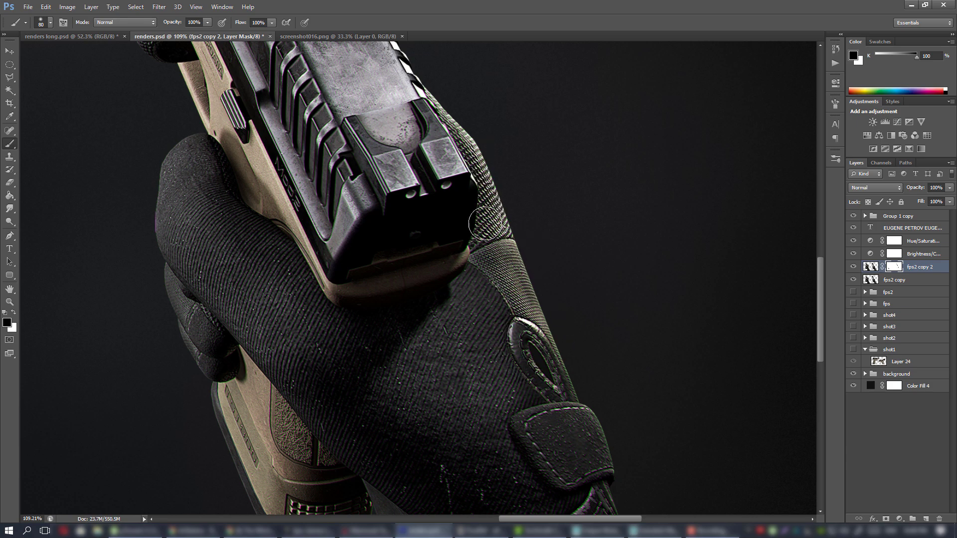
Mask out the colour fringing on the textured grip panel of the angled pistol and check the whole composite
drag(348, 301, 491, 303)
drag(287, 354, 615, 239)
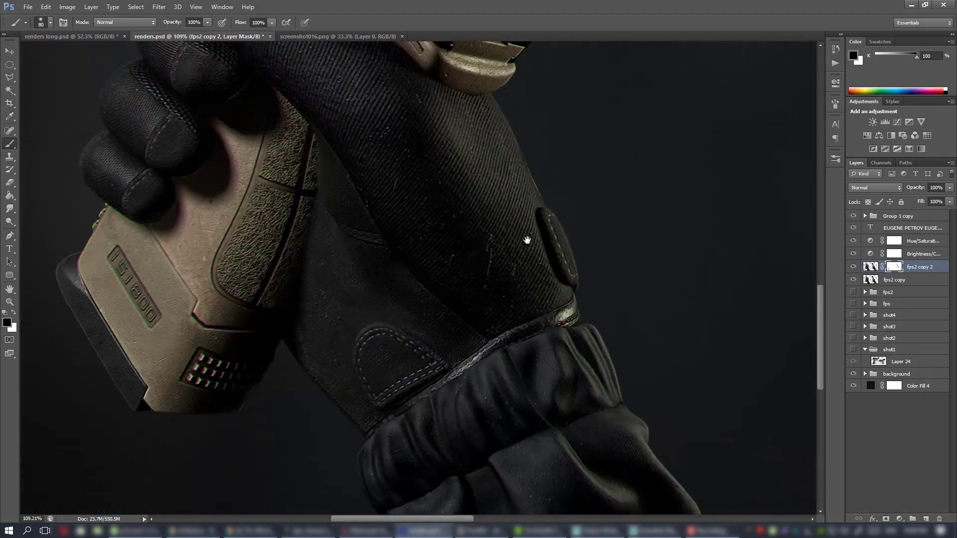
drag(385, 250, 508, 318)
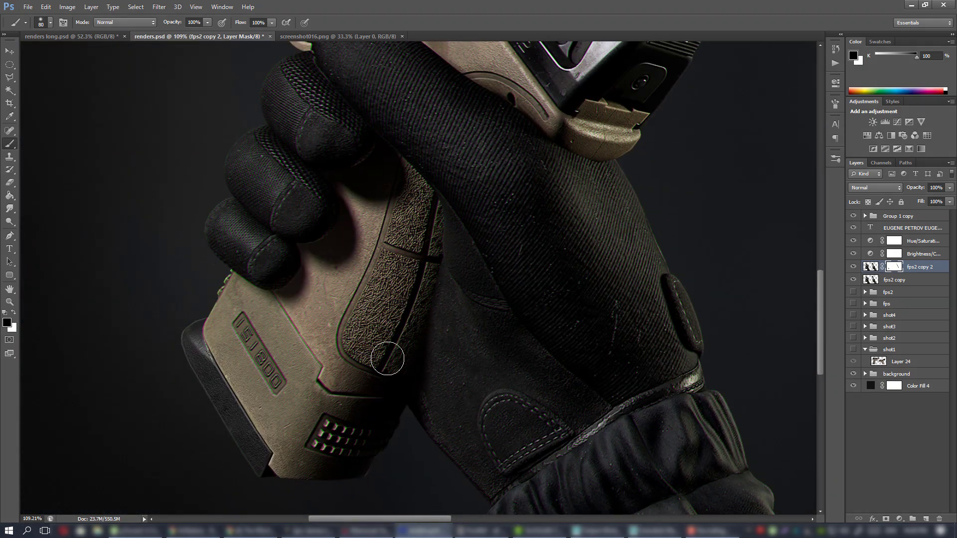
mouse_move(441, 280)
mouse_down()
mouse_move(478, 399)
mouse_move(484, 327)
mouse_up()
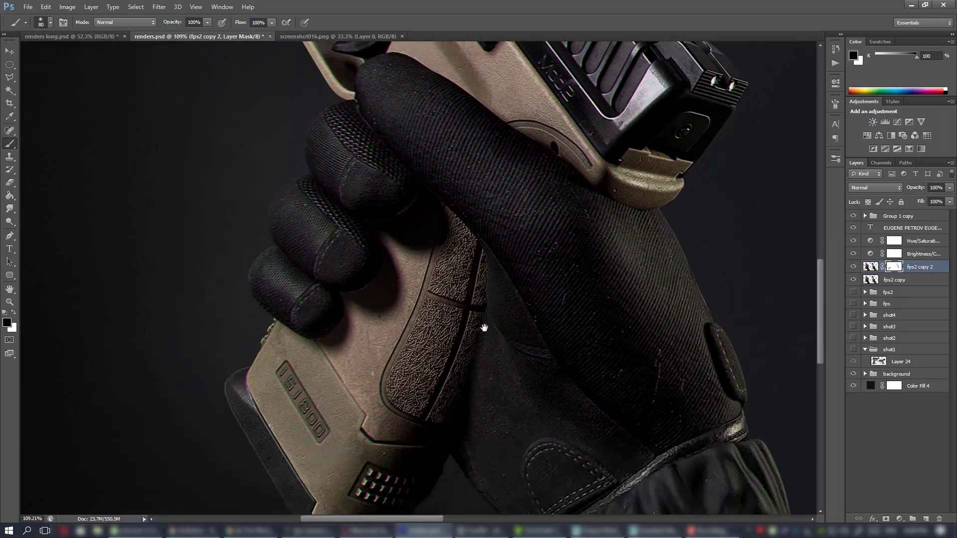
alt+scroll(418, 332, down, 3)
alt+scroll(429, 312, down, 3)
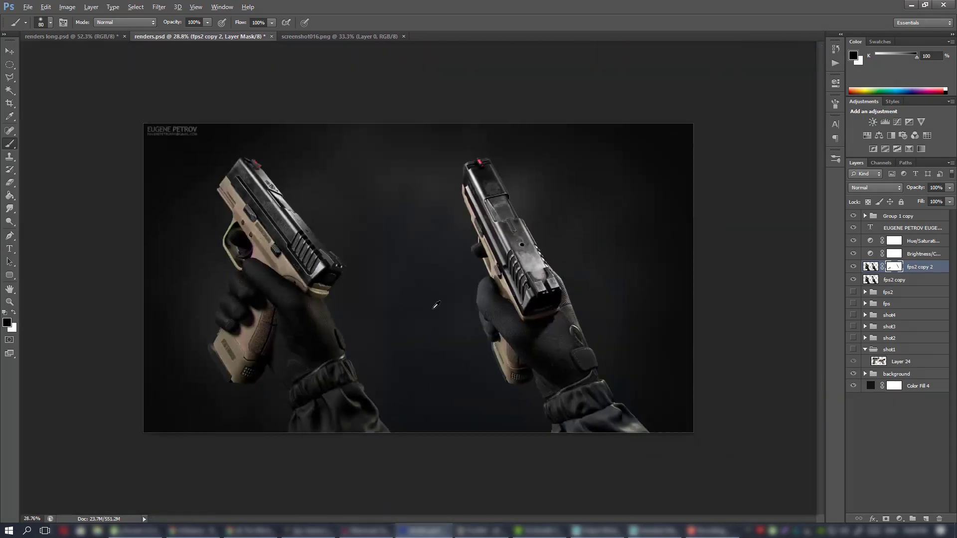
alt+scroll(437, 294, up, 2)
alt+scroll(440, 303, up, 1)
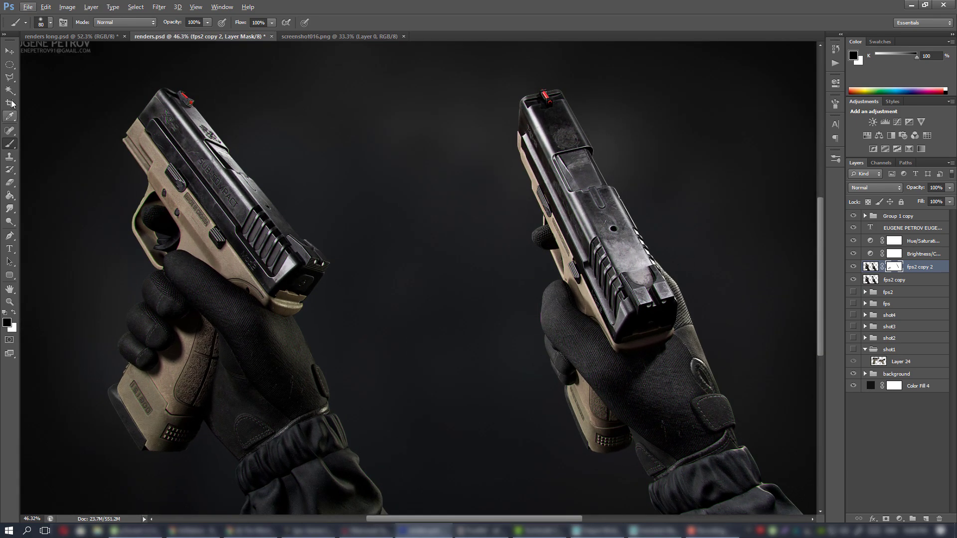
Delete the fps2 copy 2 and fps2 copy layers and make the original fps2 group visible
click(7, 67)
alt+scroll(300, 174, up, 5)
alt+scroll(333, 198, down, 3)
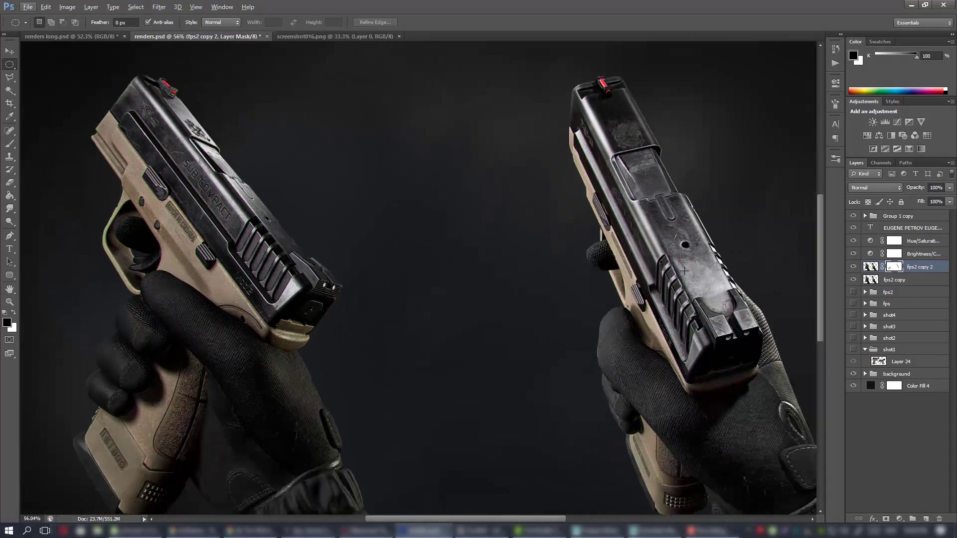
click(906, 283)
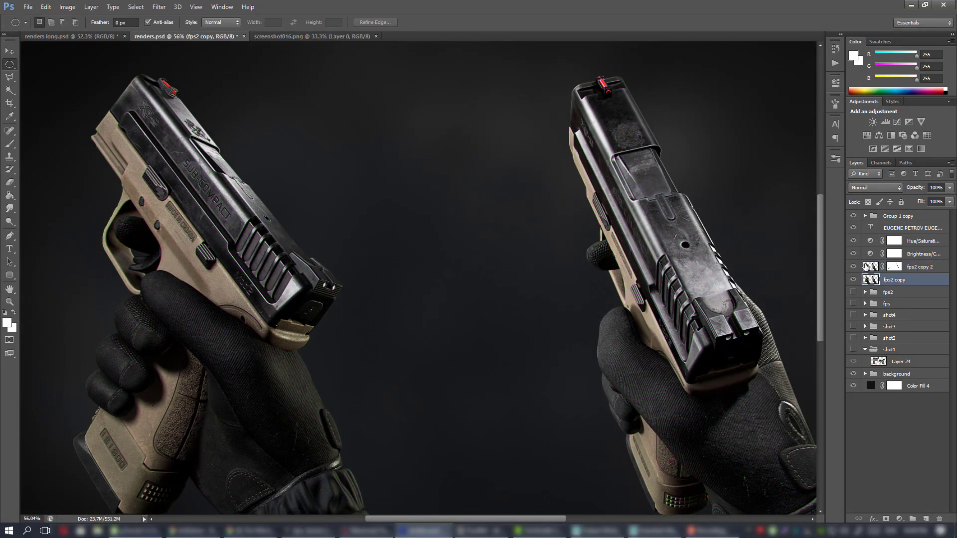
click(925, 268)
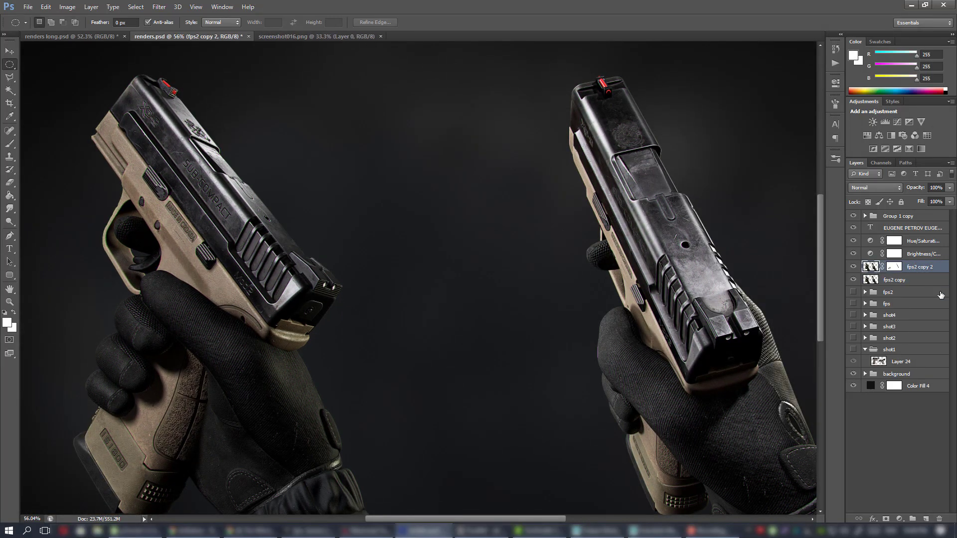
key(Delete)
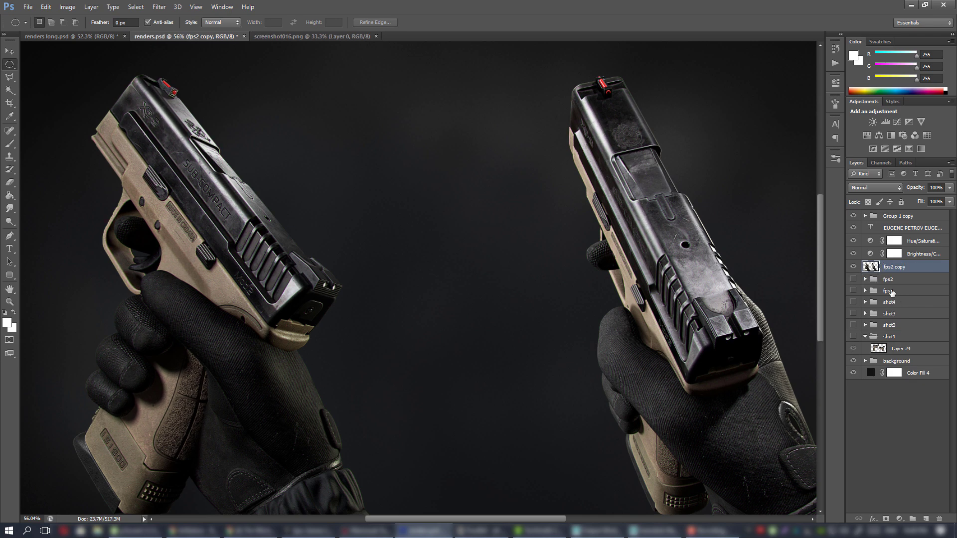
key(Delete)
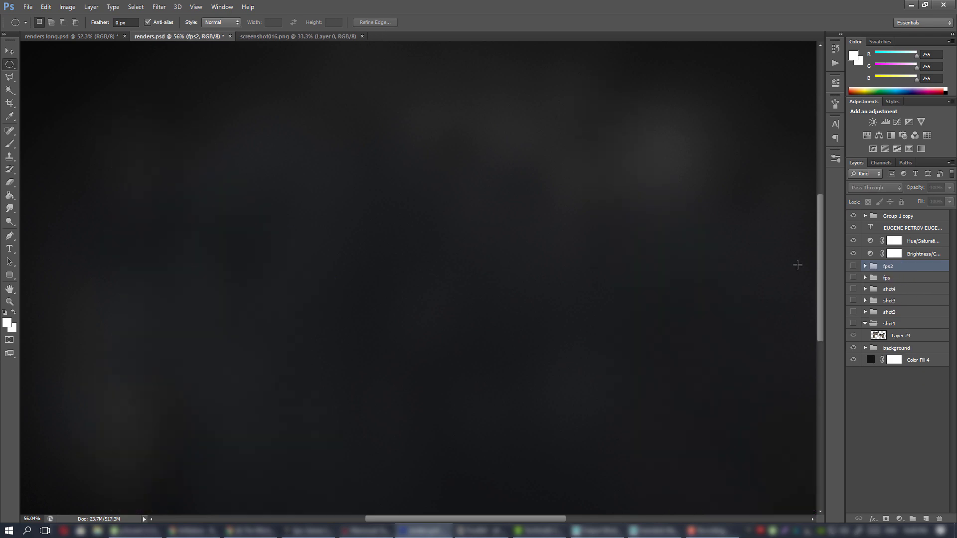
click(853, 266)
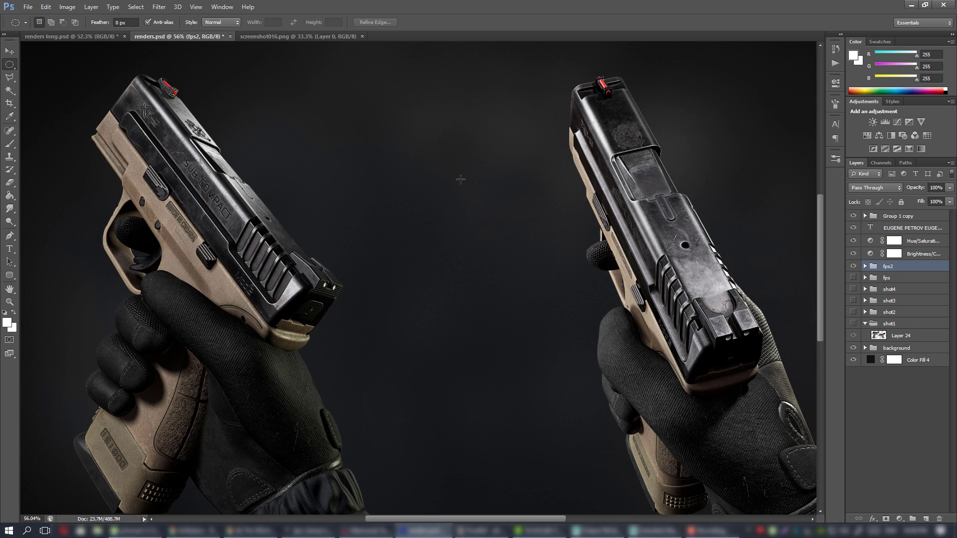
alt+scroll(459, 189, down, 7)
alt+scroll(454, 205, up, 4)
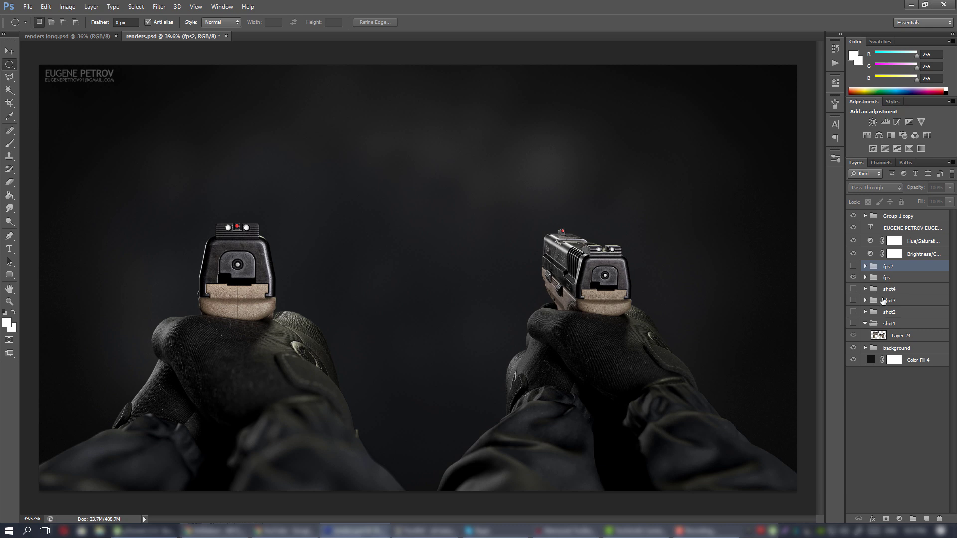
Compare the fps, fps2 and shot4 composites by toggling their group visibility, finishing with only fps shown among them
click(853, 278)
click(853, 266)
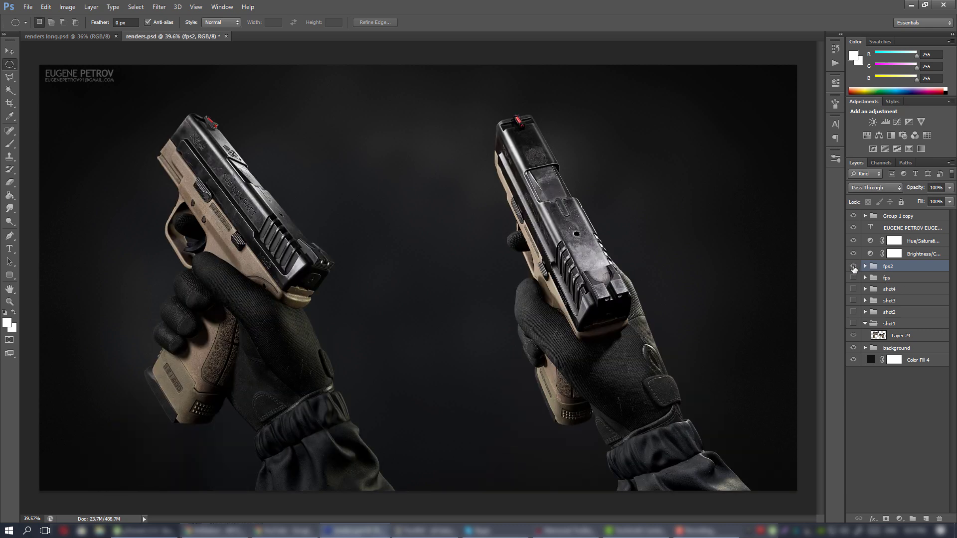
click(854, 267)
click(854, 290)
click(854, 290)
click(853, 277)
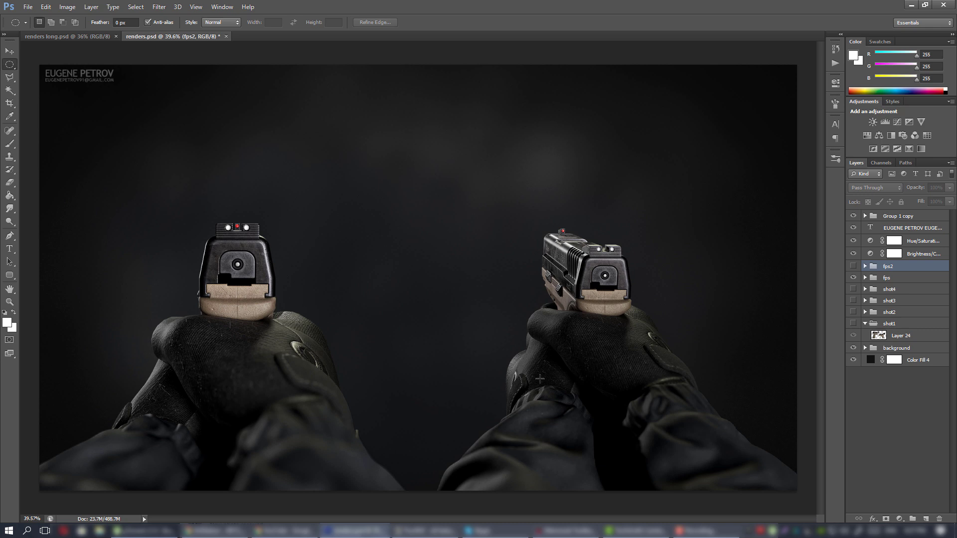
Switch to Marmoset Toolbag, show the shot1 group instead of fps1, and view the scene through the shot1 camera
click(563, 531)
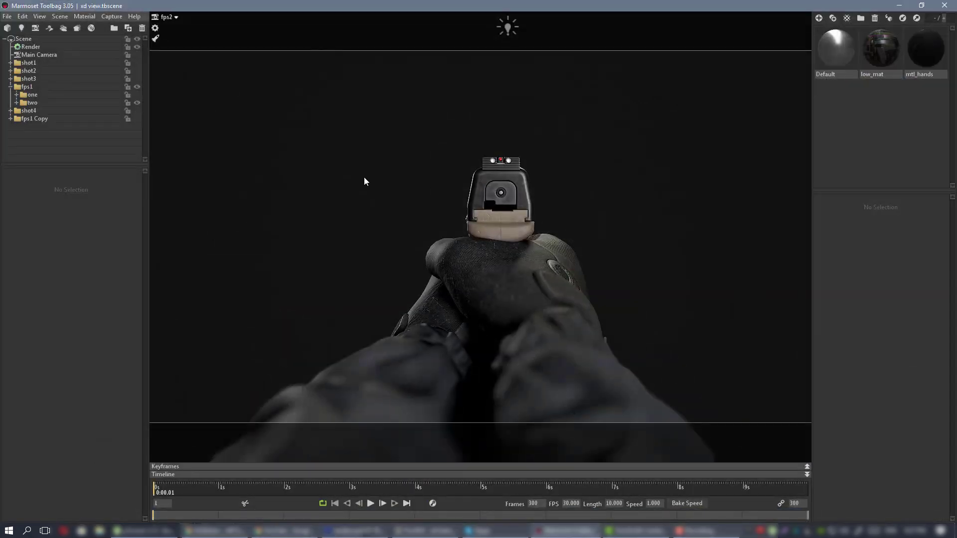
click(11, 87)
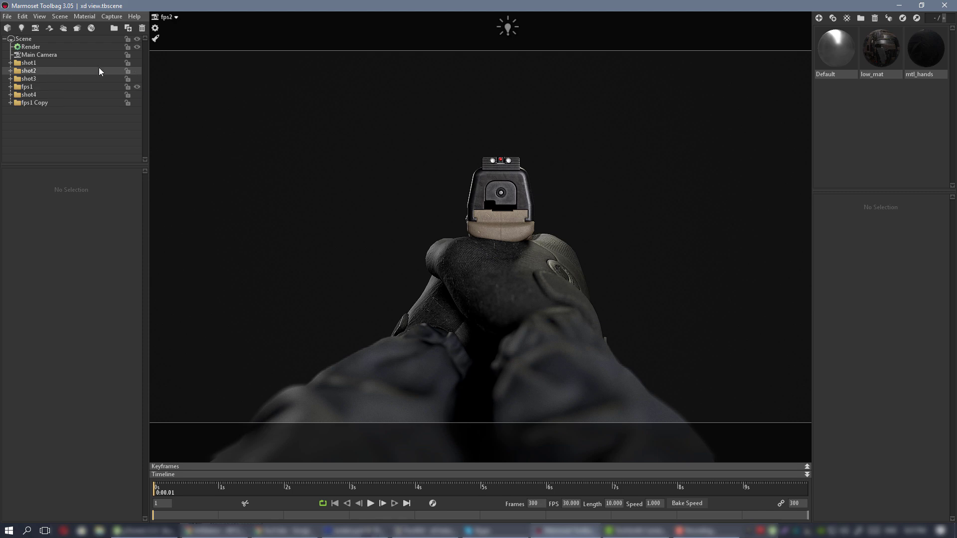
click(137, 63)
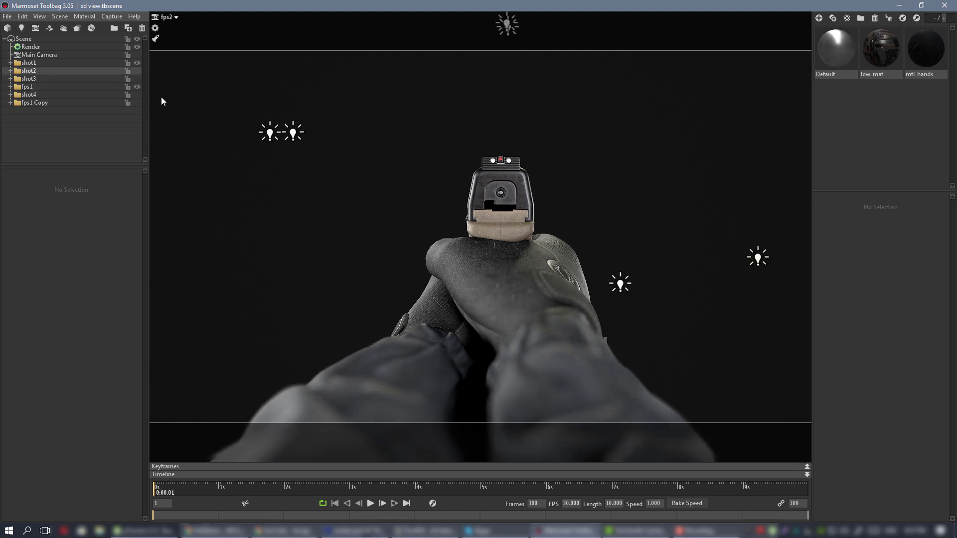
click(137, 87)
click(168, 17)
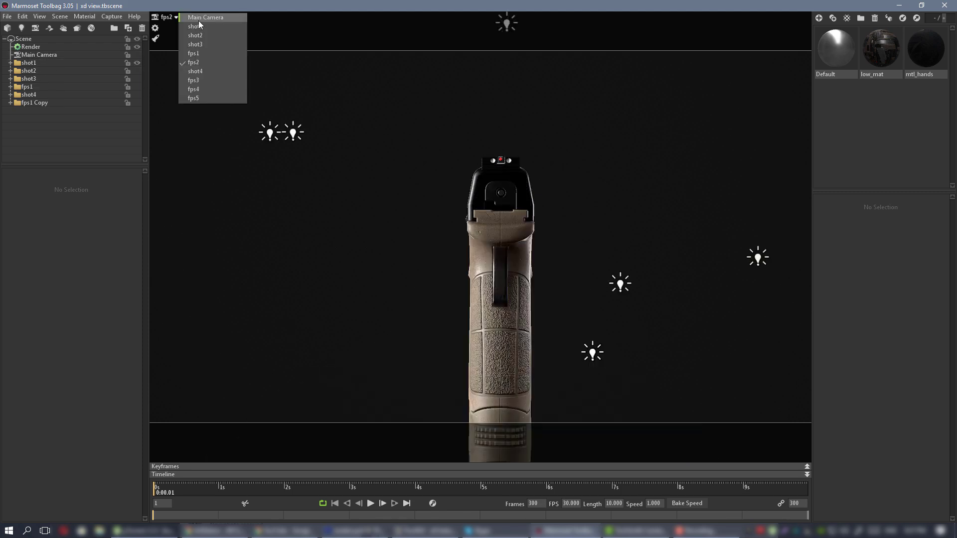
click(199, 30)
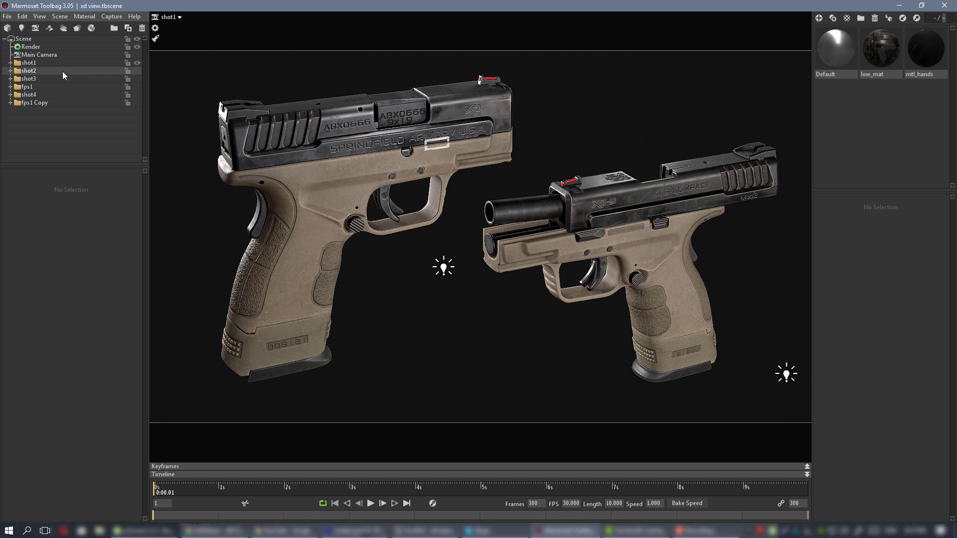
Delete the shot2, shot3, fps1, shot4 and fps1 Copy groups from the scene
click(47, 71)
key(Delete)
click(35, 72)
key(Delete)
click(38, 74)
key(Delete)
click(38, 74)
key(Delete)
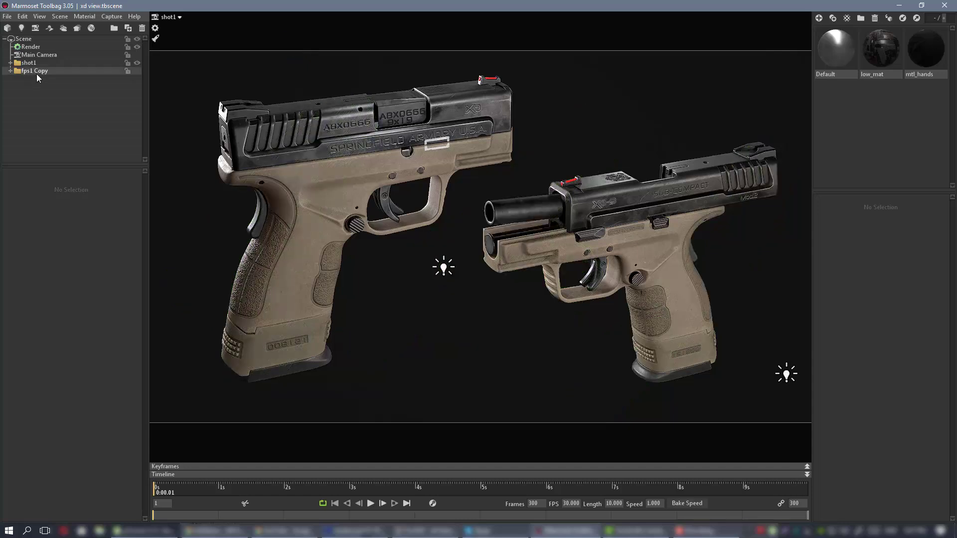
click(37, 74)
key(Delete)
Delete the final Copy pistol and the hands pose1 model from the shot1 group
click(10, 63)
click(635, 272)
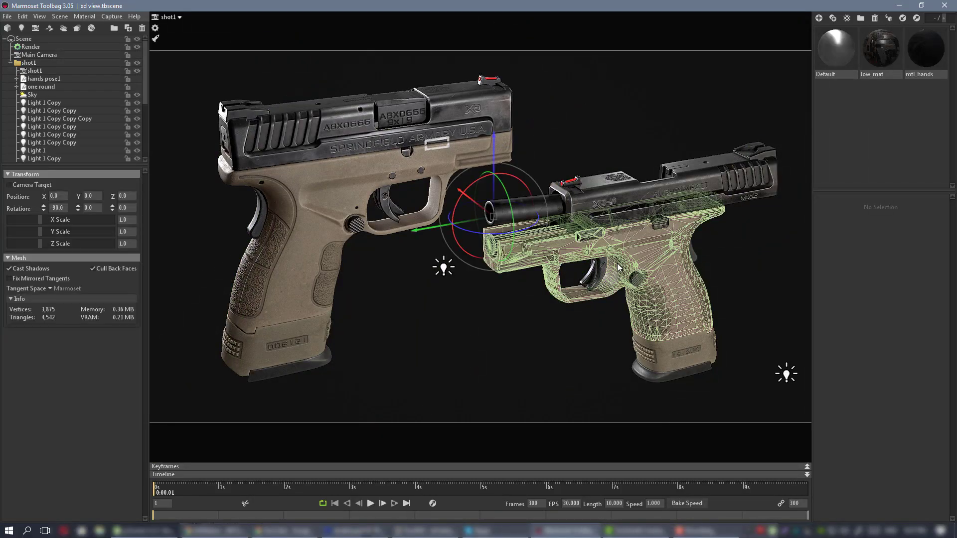
scroll(103, 125, down, 5)
click(40, 71)
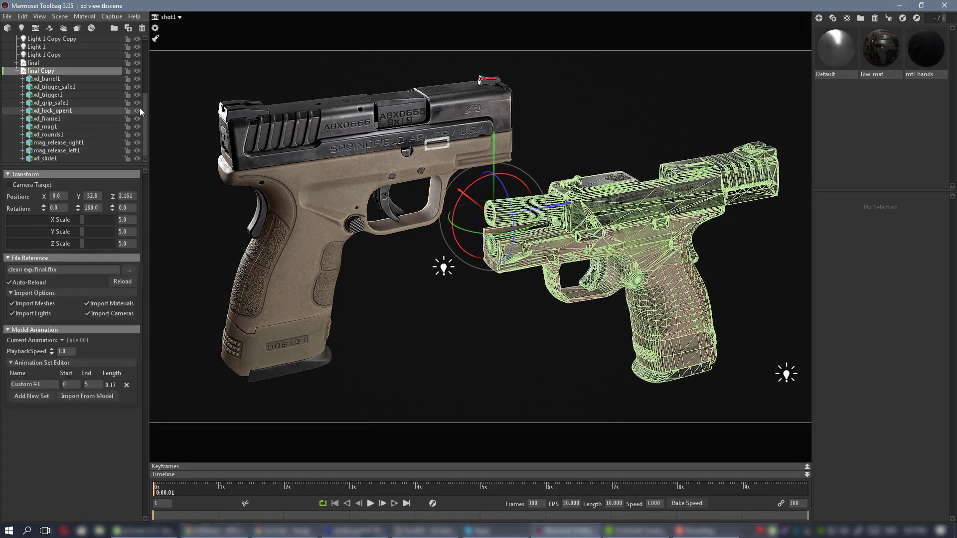
key(Delete)
scroll(75, 120, up, 1)
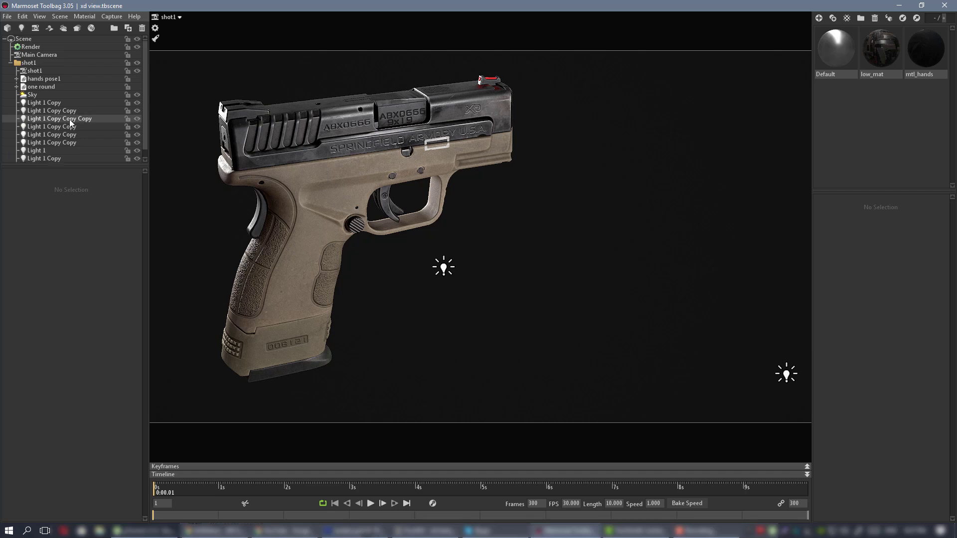
click(56, 81)
key(Delete)
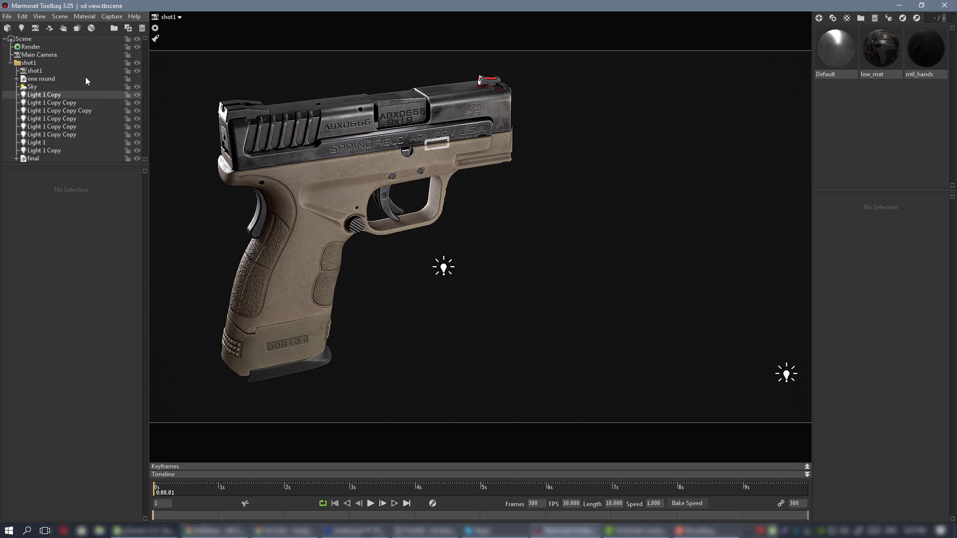
Save the scene under the name xd gif.tbscene in the XD handgun folder, overwriting the existing file
click(11, 17)
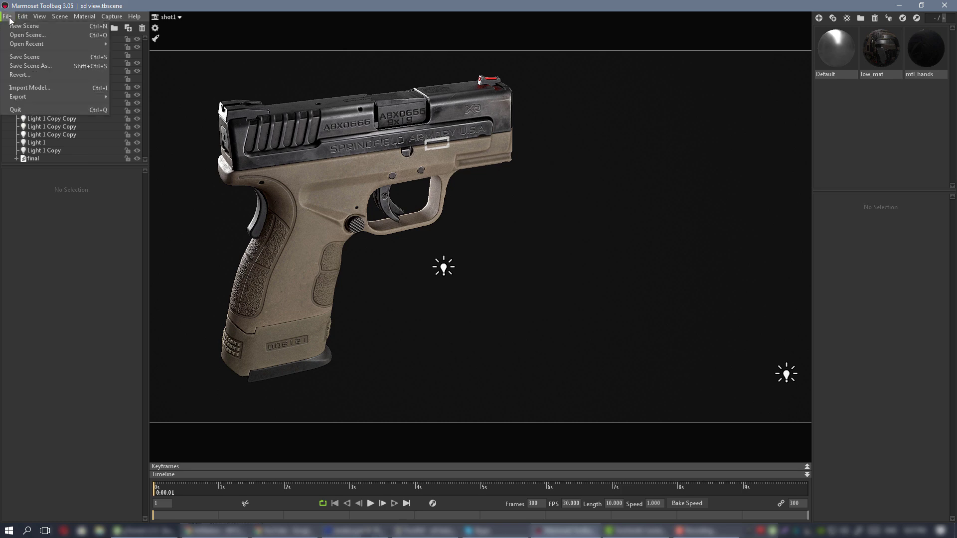
click(44, 73)
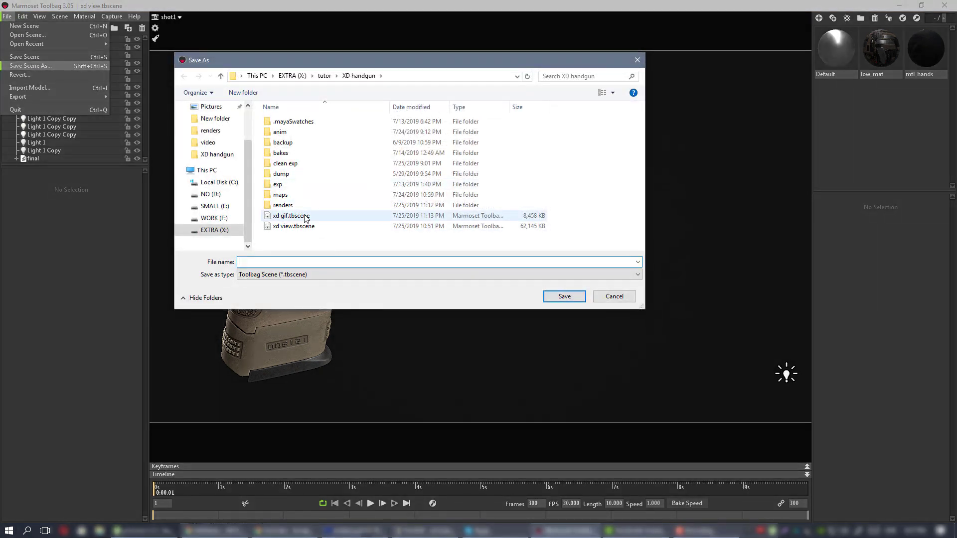
click(294, 216)
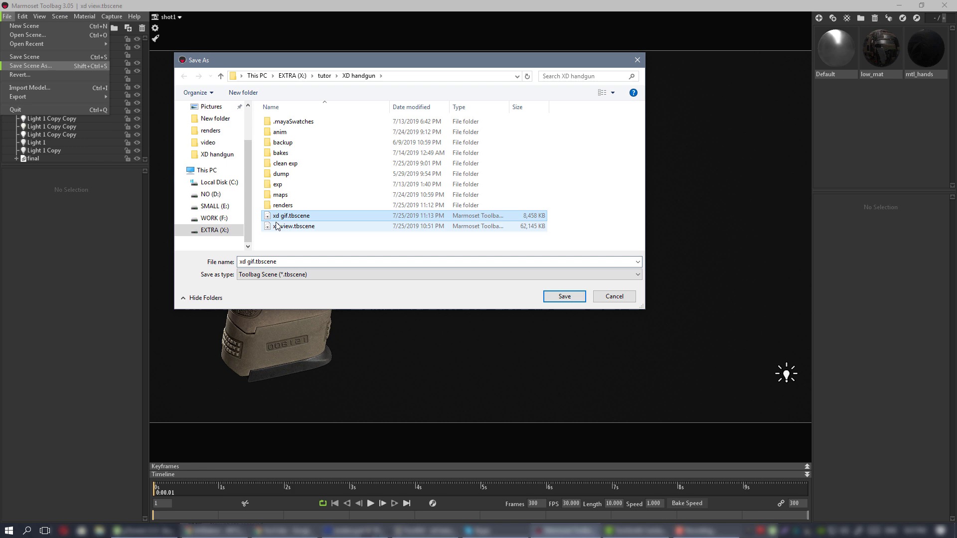
click(563, 299)
click(501, 265)
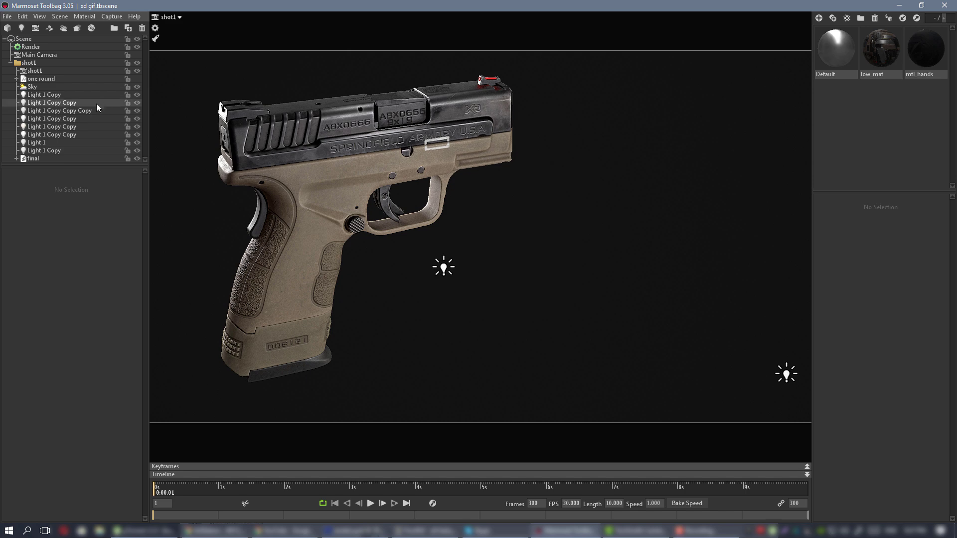
Hide the seven lights listed below the first Light 1 Copy in the shot1 group, leaving that light and the Sky on
click(137, 102)
click(137, 110)
click(137, 119)
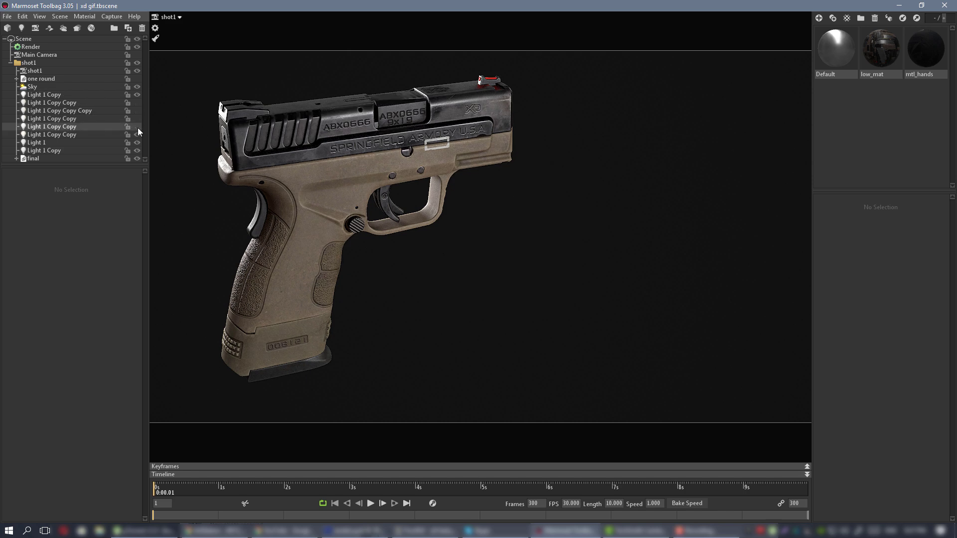
click(137, 127)
click(137, 134)
click(138, 142)
click(137, 151)
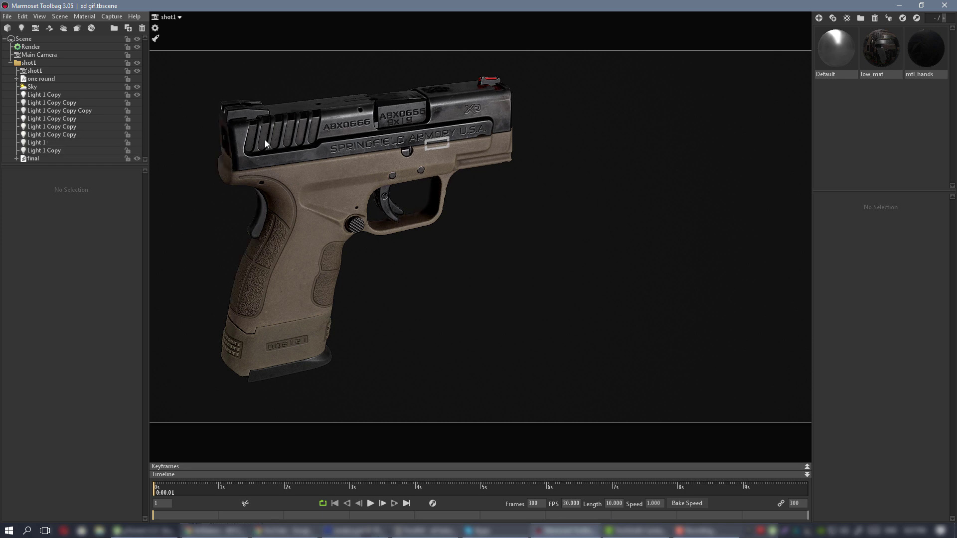
Reframe the shot1 camera to centre the pistol in a near side-on view
drag(274, 100, 605, 292)
click(438, 177)
drag(593, 226, 501, 231)
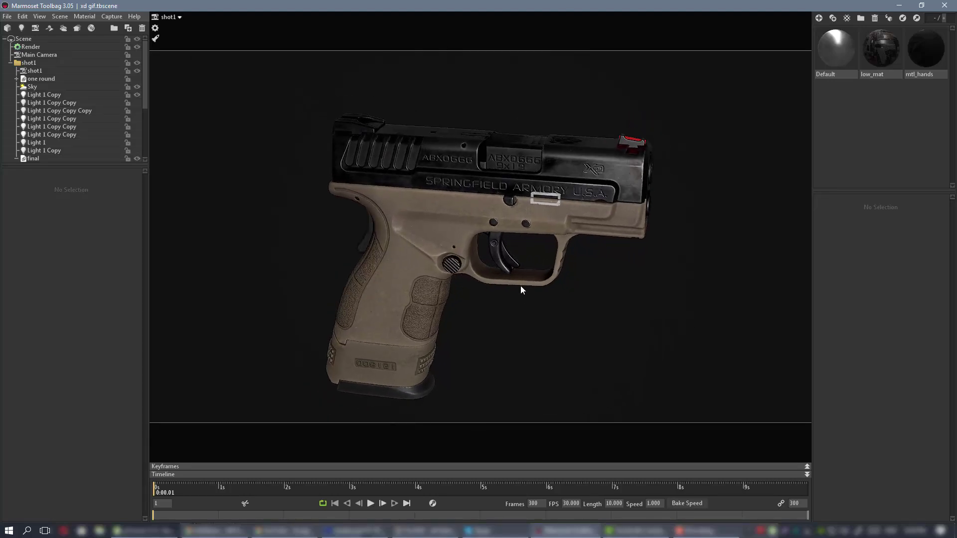
drag(521, 286, 583, 250)
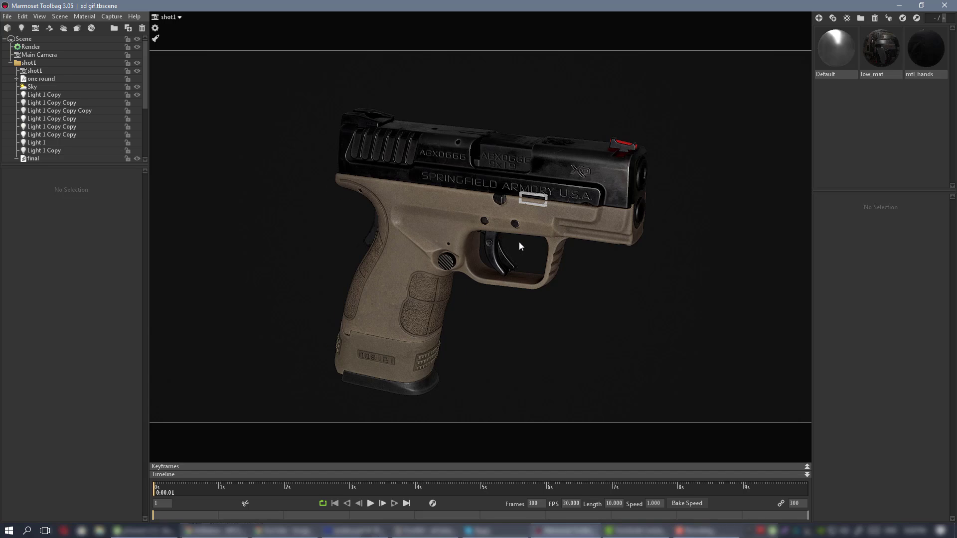
drag(519, 245, 410, 206)
drag(650, 257, 538, 254)
scroll(565, 247, up, 3)
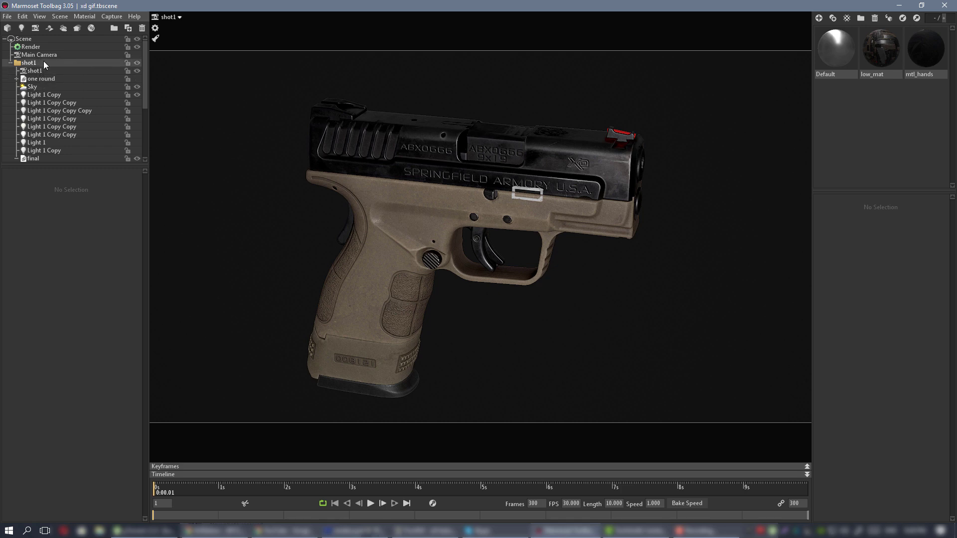
Examine the reduced lighting on the pistol's slide and grip from several slightly different side angles
scroll(50, 89, down, 4)
click(17, 72)
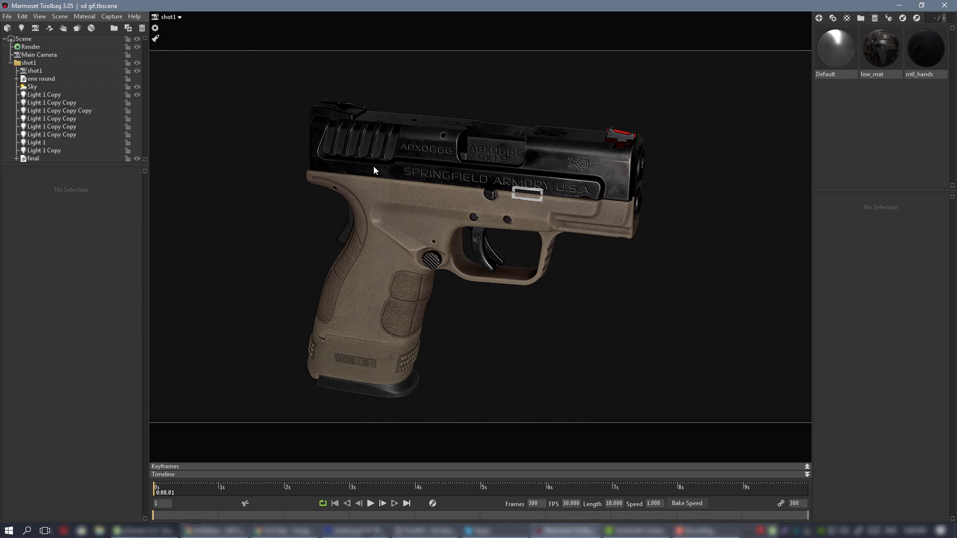
drag(374, 170, 432, 160)
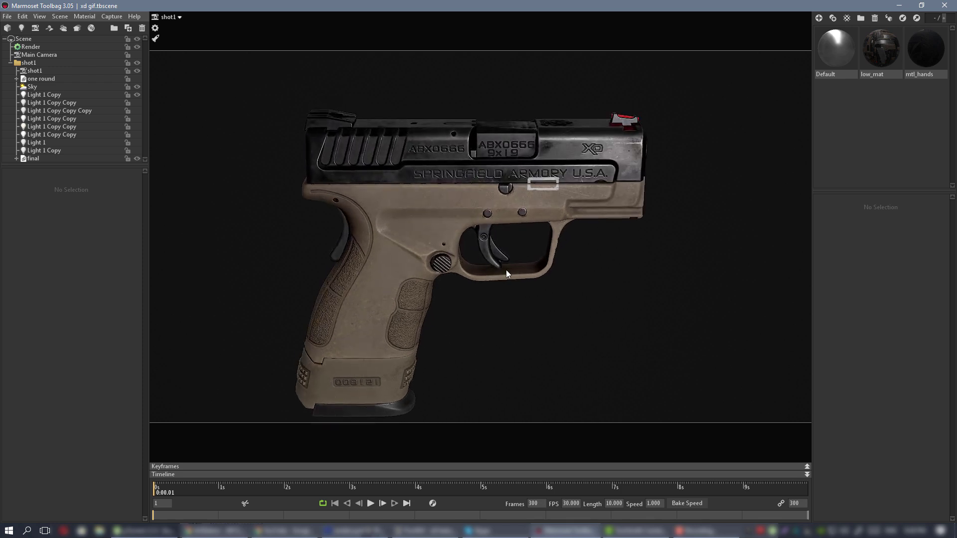
drag(506, 270, 564, 210)
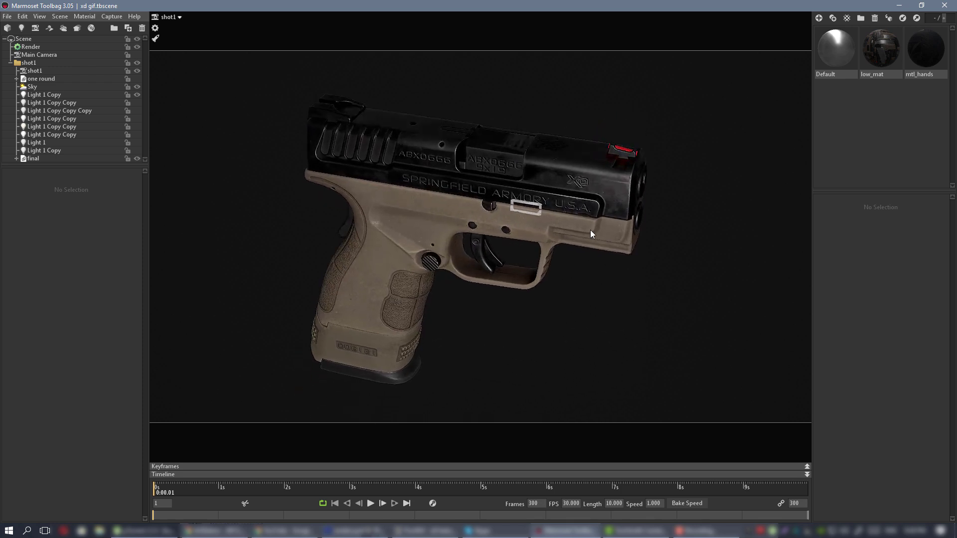
drag(494, 230, 510, 261)
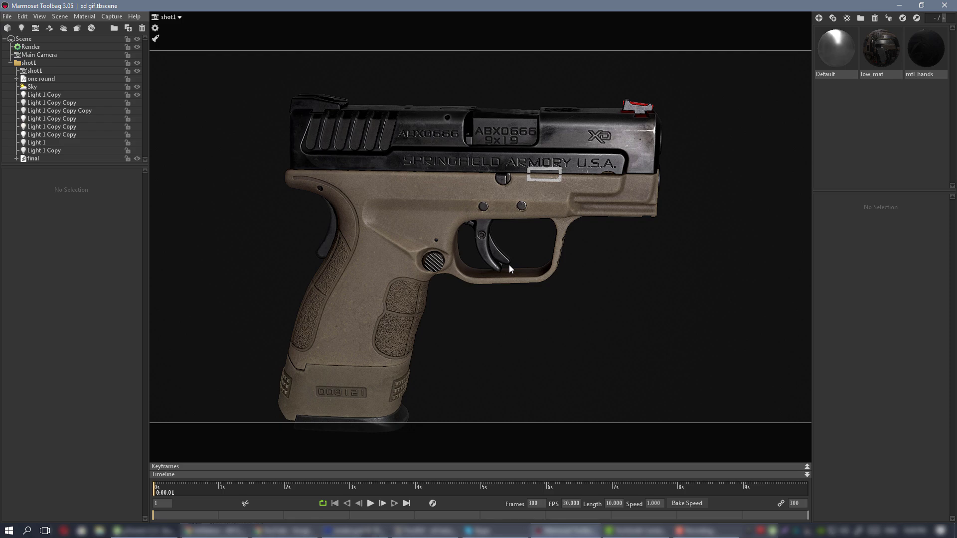
drag(507, 271, 542, 270)
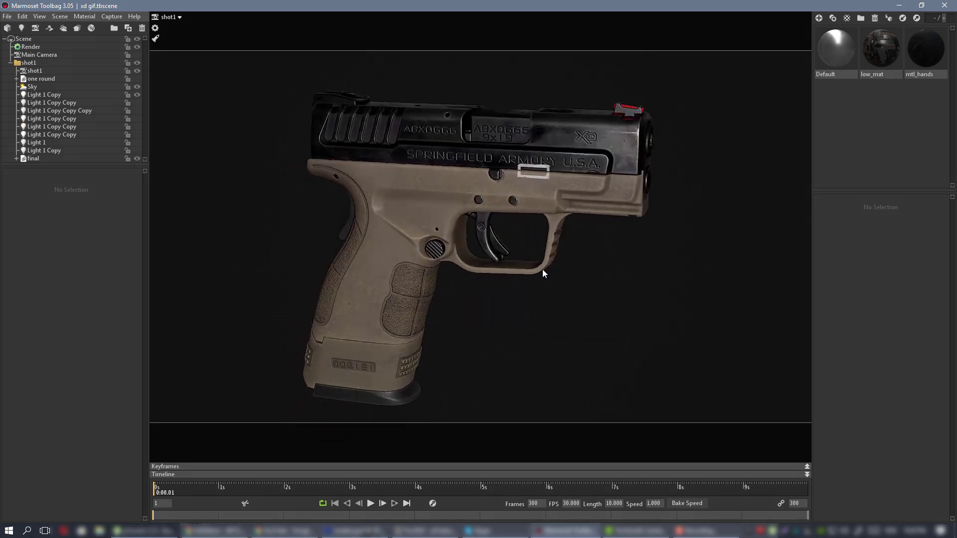
drag(485, 295, 516, 247)
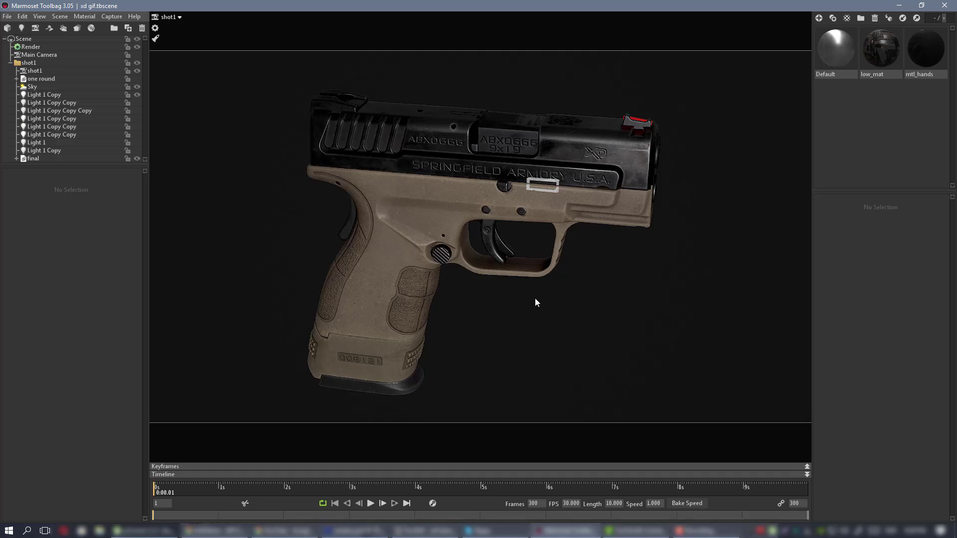
drag(532, 300, 487, 288)
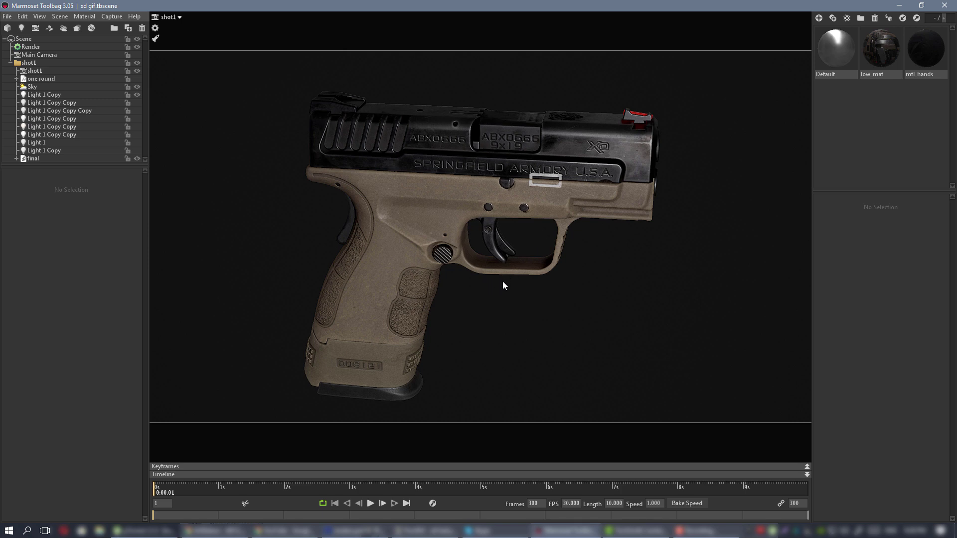
drag(523, 282, 491, 287)
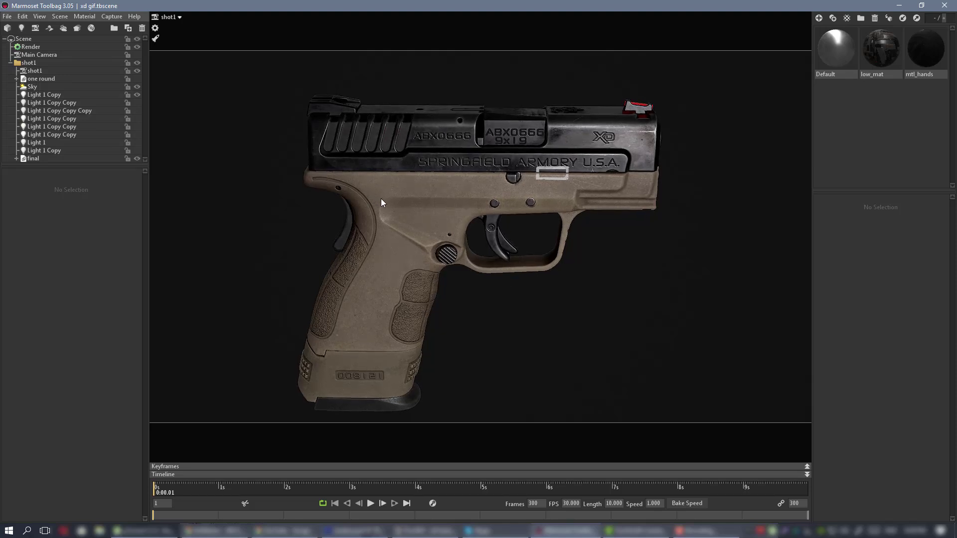
drag(382, 202, 524, 283)
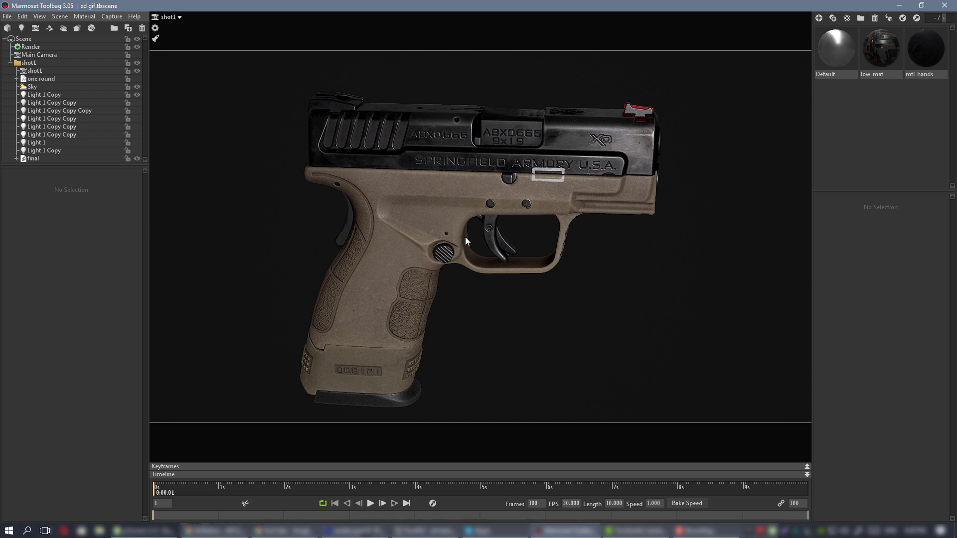
Change the Sky's backdrop color to pure black
click(47, 87)
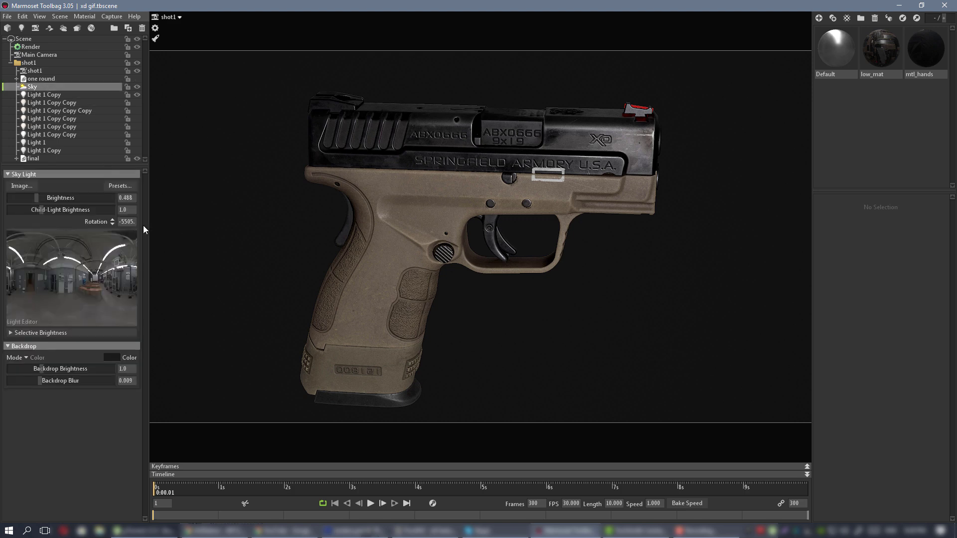
click(112, 357)
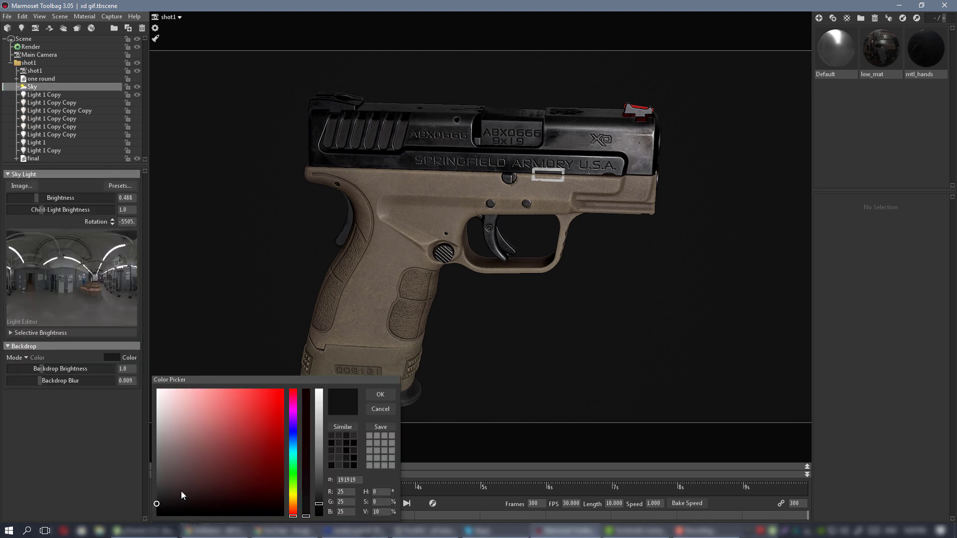
click(156, 517)
click(380, 394)
click(576, 341)
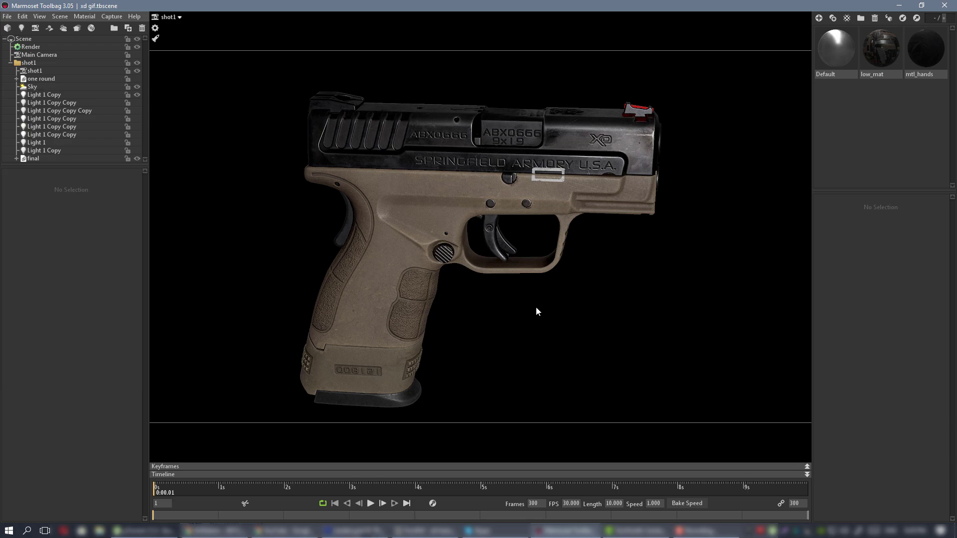
Adjust the shot1 camera to a slightly raised side view with the whole pistol inside the frame
drag(536, 306, 584, 295)
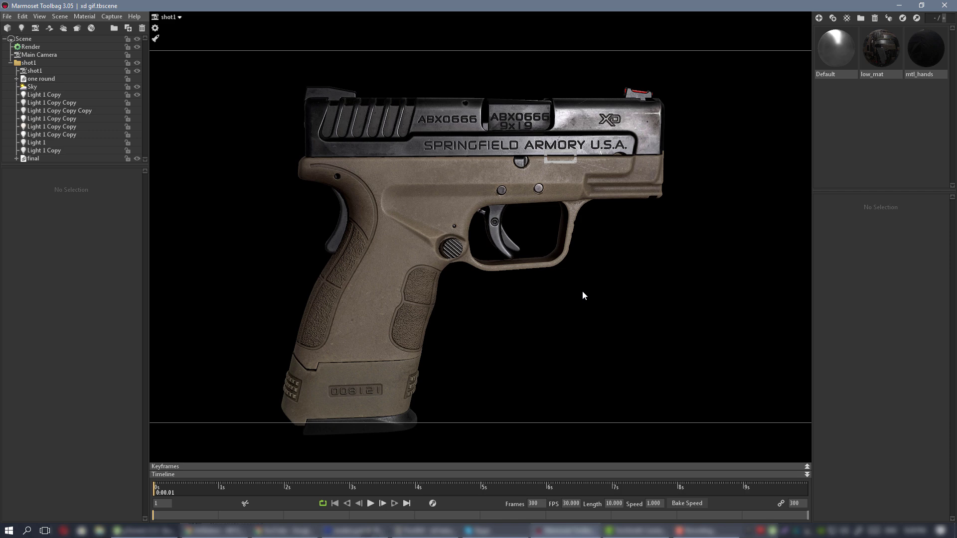
drag(567, 282, 510, 194)
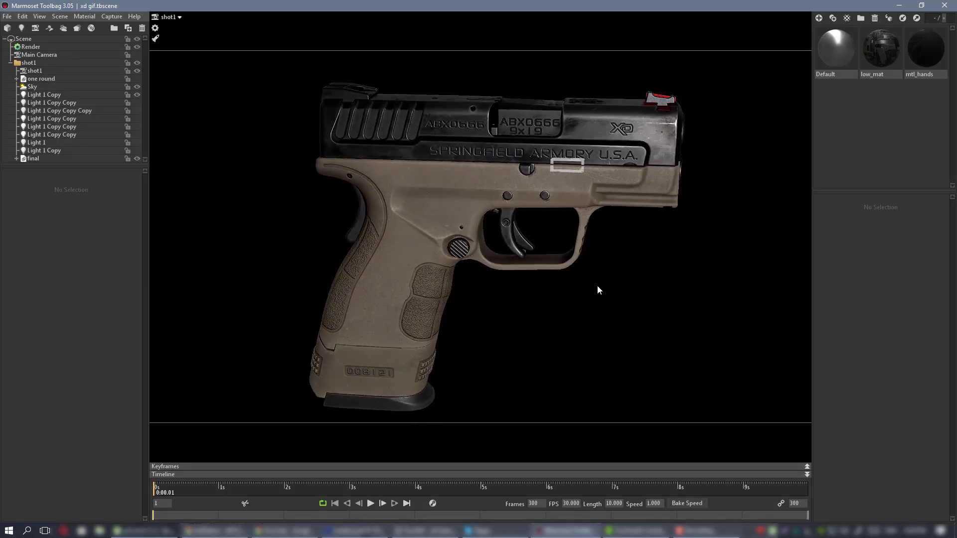
drag(596, 288, 595, 258)
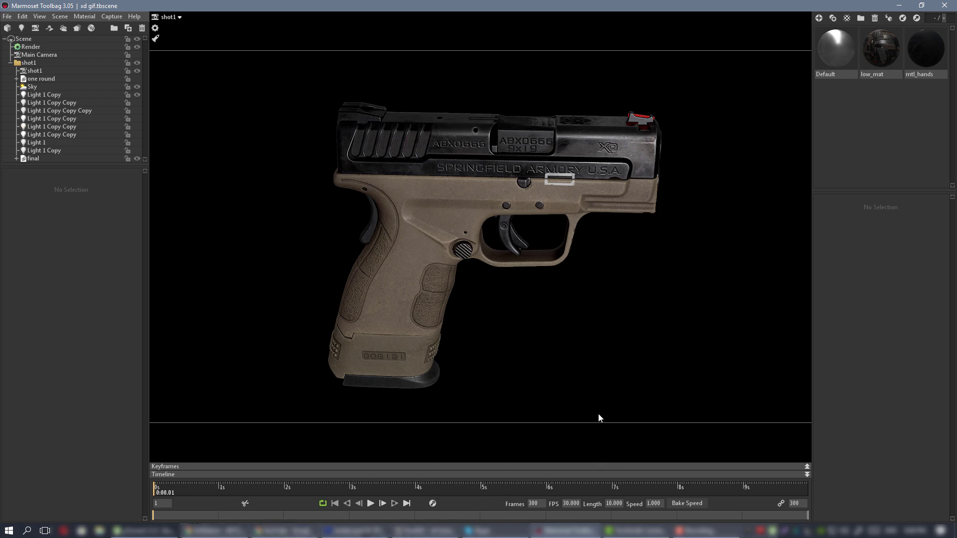
Try animation lengths of 160 and 180 frames, settle on 190, and return the playhead to the start of the timeline
key(space)
key(space)
double_click(542, 502)
text(160)
key(Return)
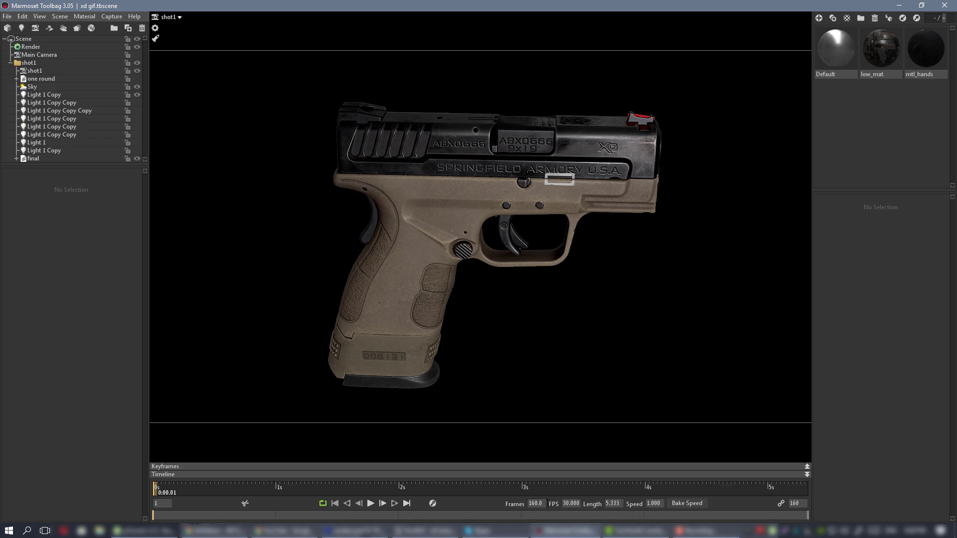
drag(546, 504, 531, 506)
text(180)
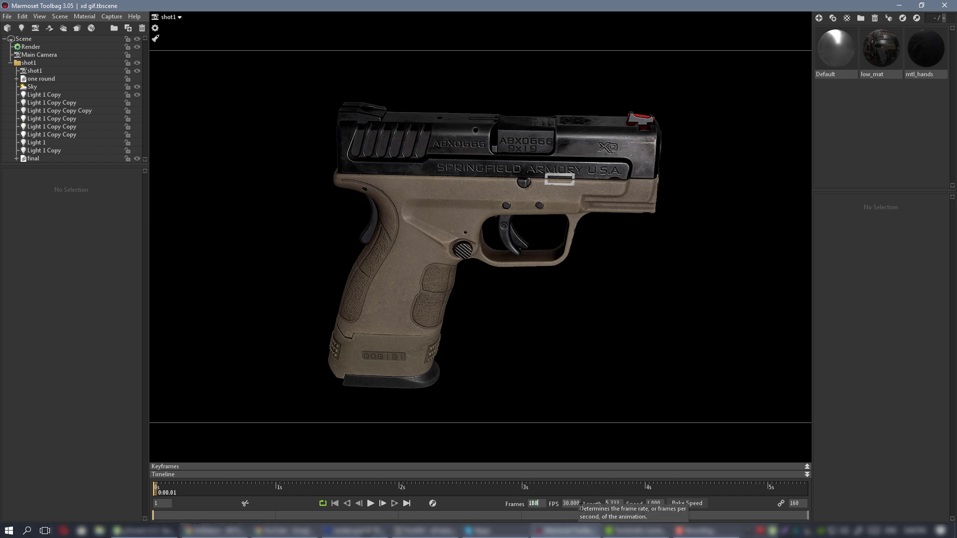
key(Return)
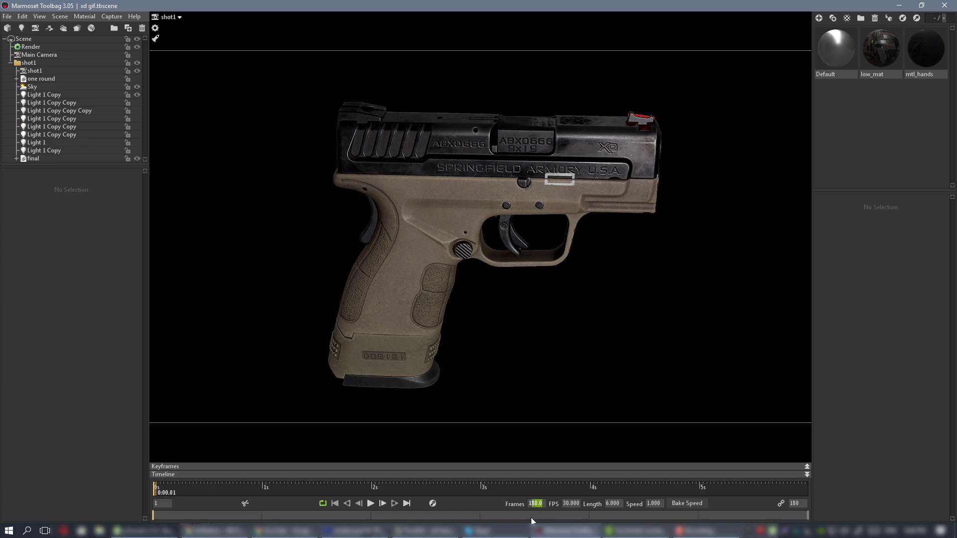
text(190)
key(Return)
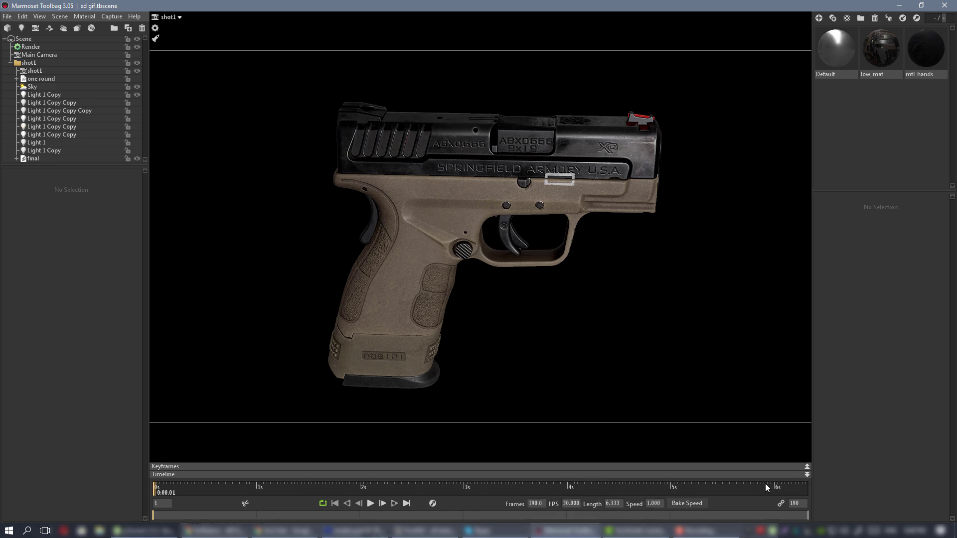
mouse_move(156, 492)
mouse_down()
mouse_move(775, 491)
mouse_move(164, 488)
mouse_up()
drag(166, 493, 111, 497)
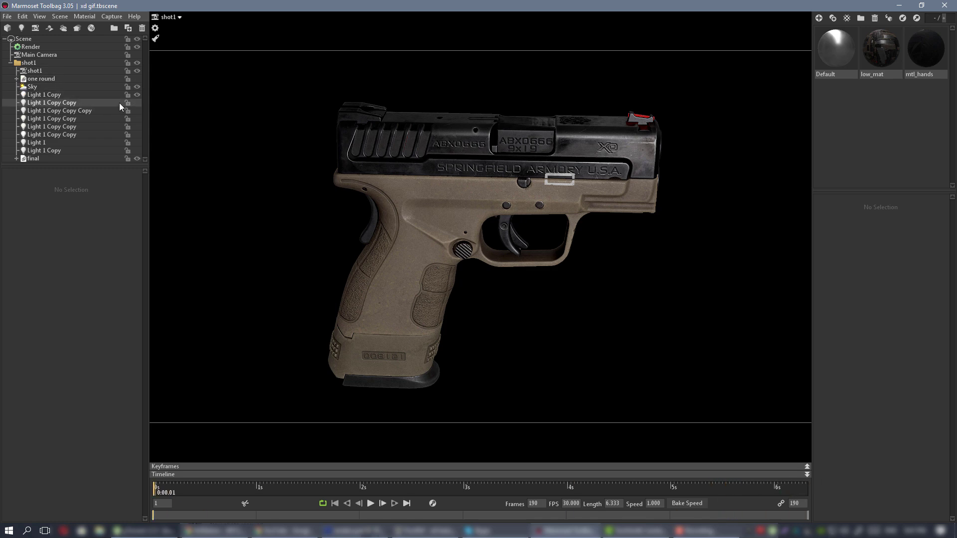
Add a Turntable object to the shot1 group and make the final pistol model its child
click(60, 16)
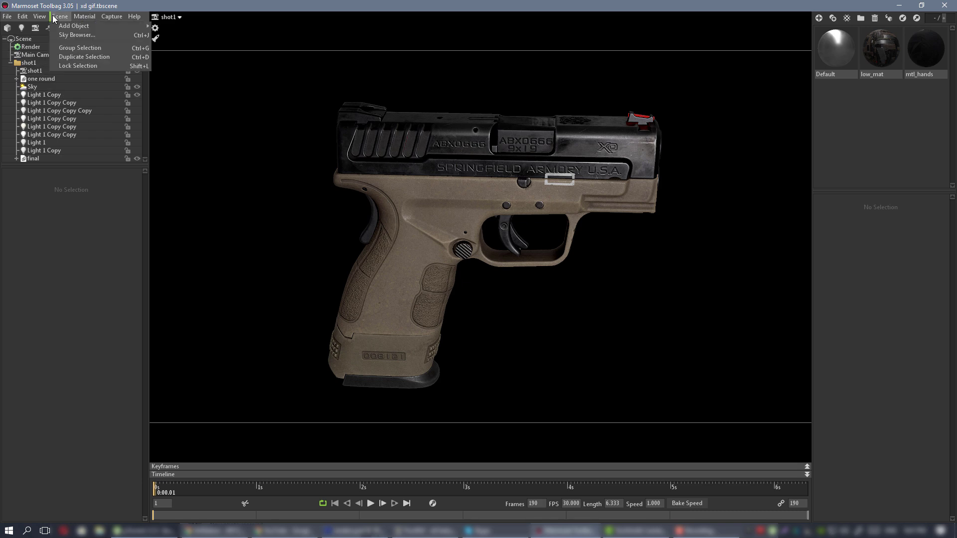
mouse_move(68, 25)
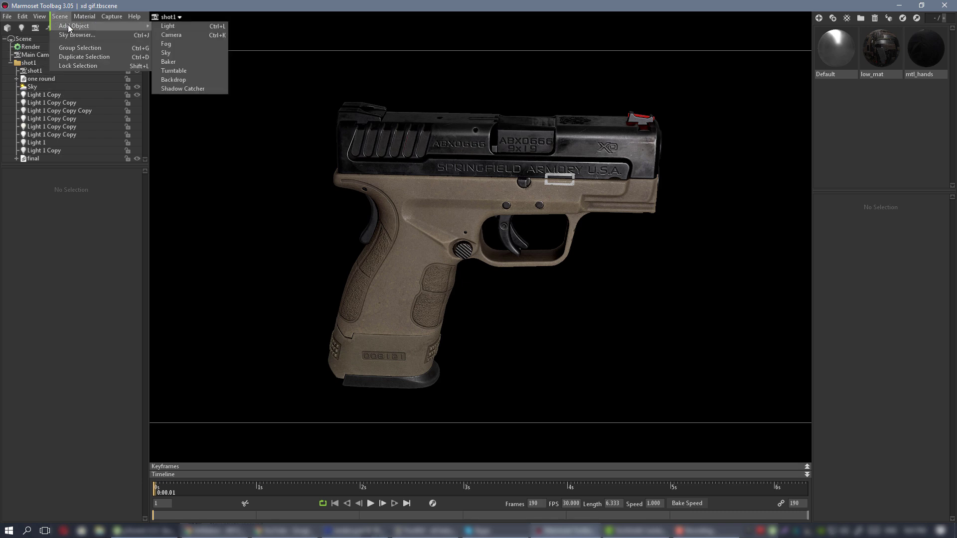
click(184, 72)
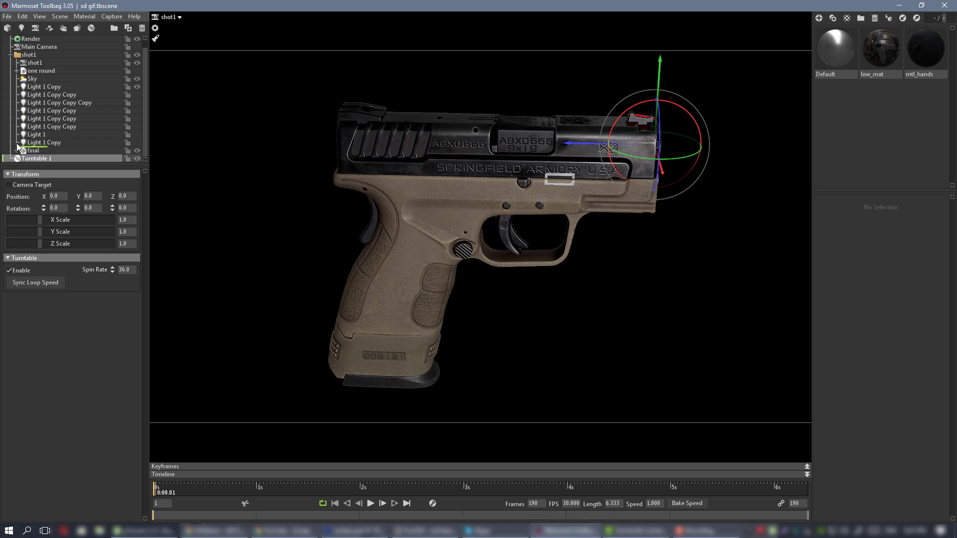
drag(17, 147, 34, 155)
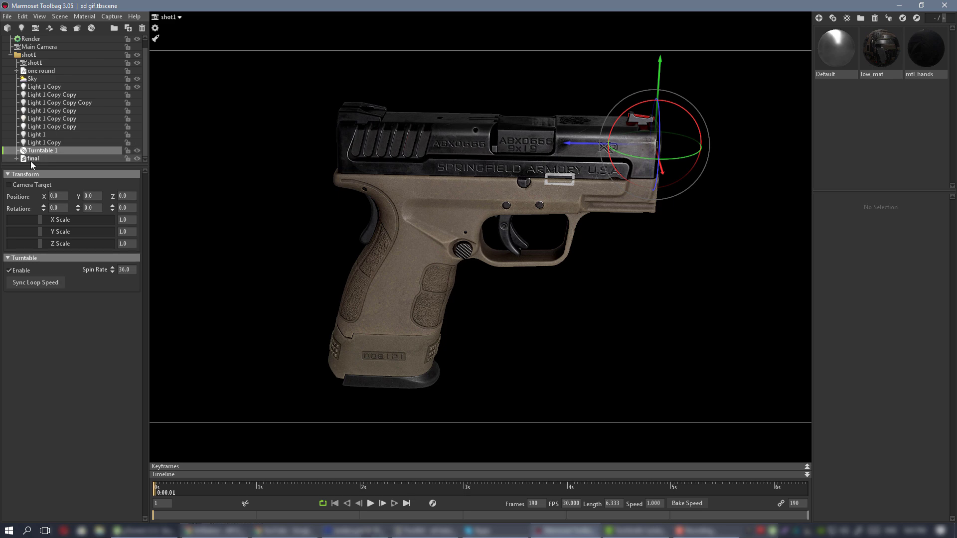
drag(31, 160, 43, 151)
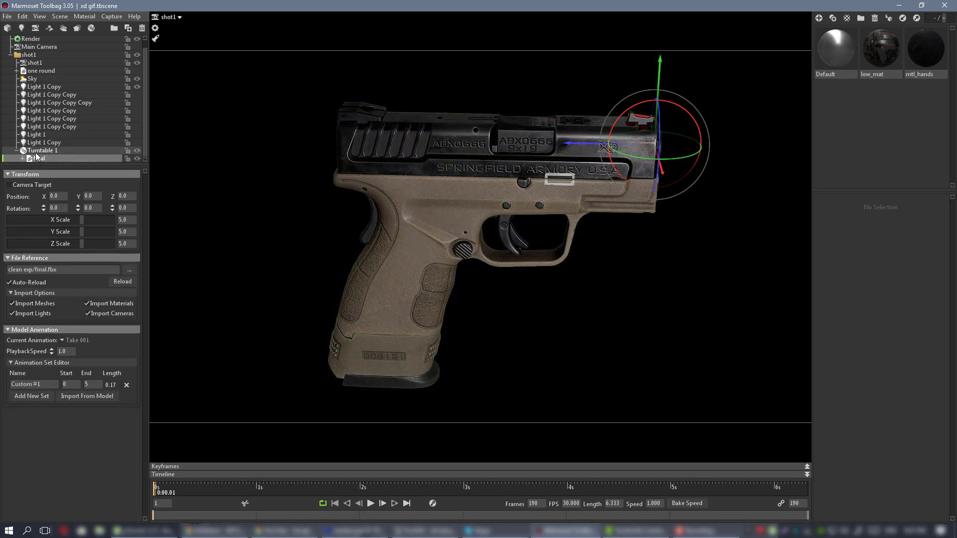
Play the turntable animation to preview the pistol's rotation, and rewind it to the first frame
click(371, 503)
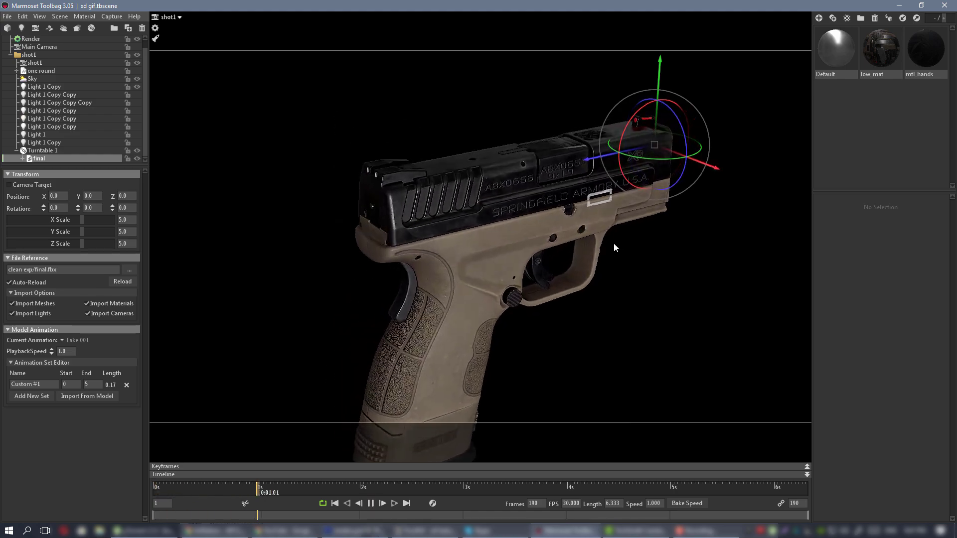
click(370, 505)
drag(363, 489, 118, 458)
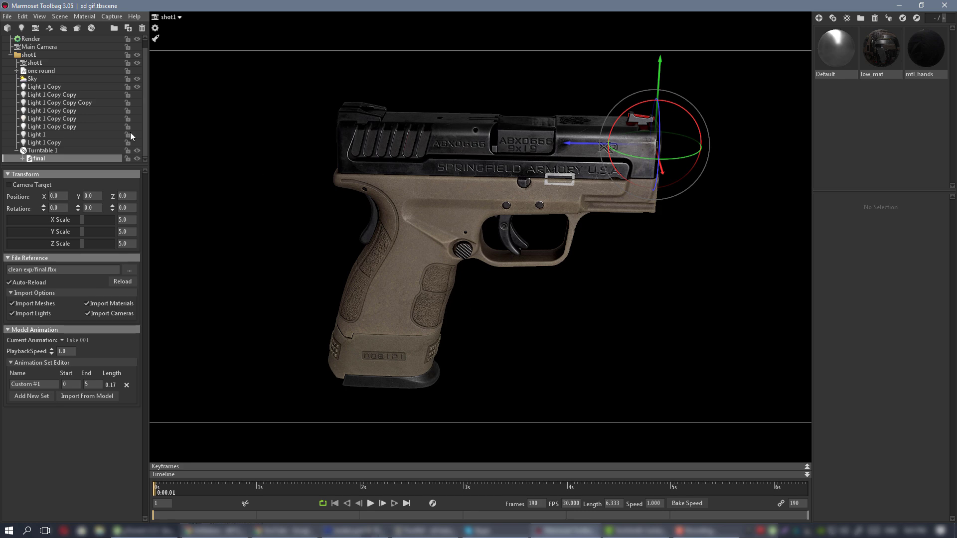
Move the final model away from the origin toward the turntable's pivot, to about X -6.7, Y 12.5, Z -21.5
click(47, 151)
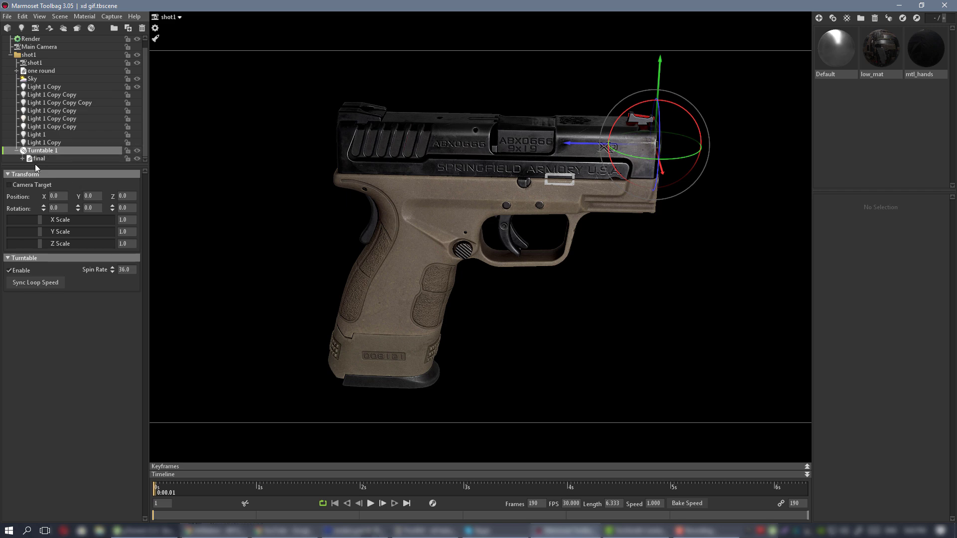
click(39, 158)
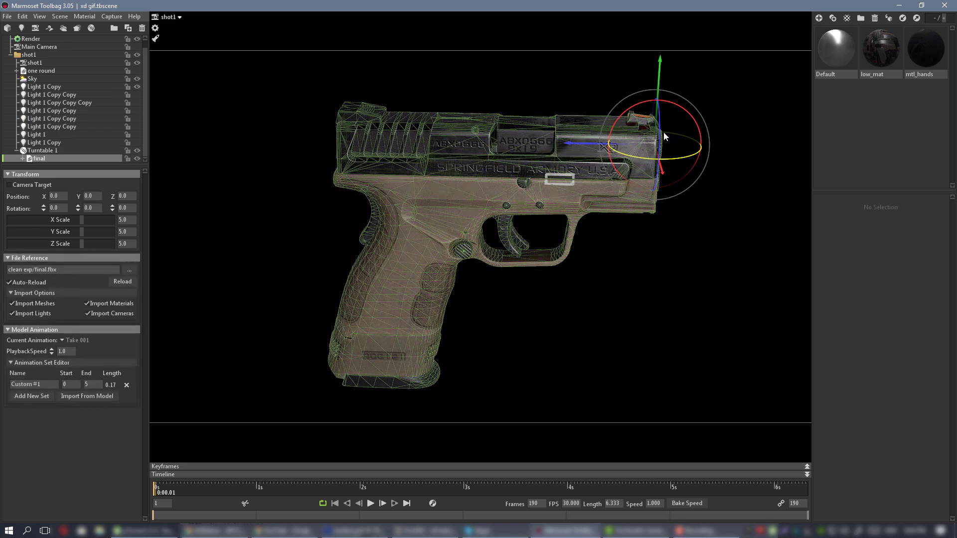
drag(656, 144, 725, 90)
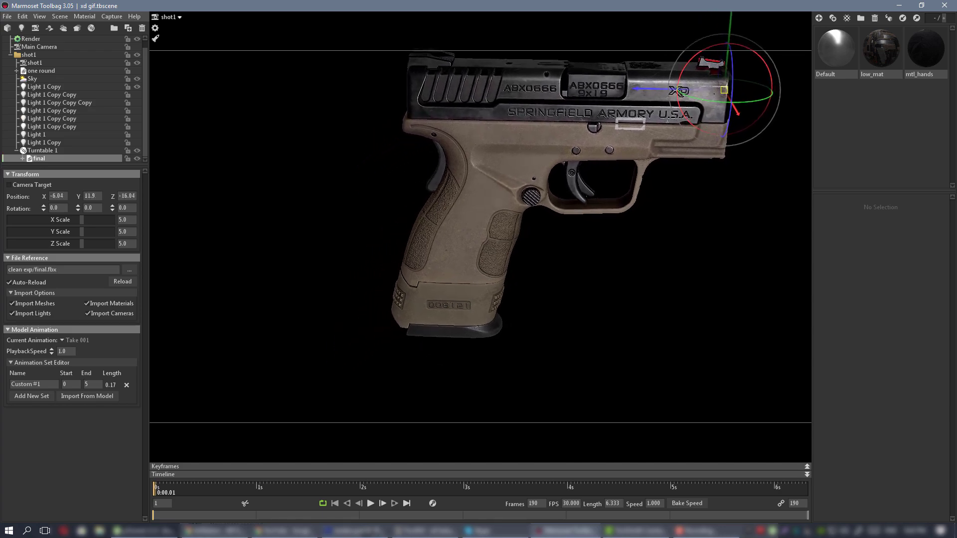
key(ctrl+z)
click(36, 151)
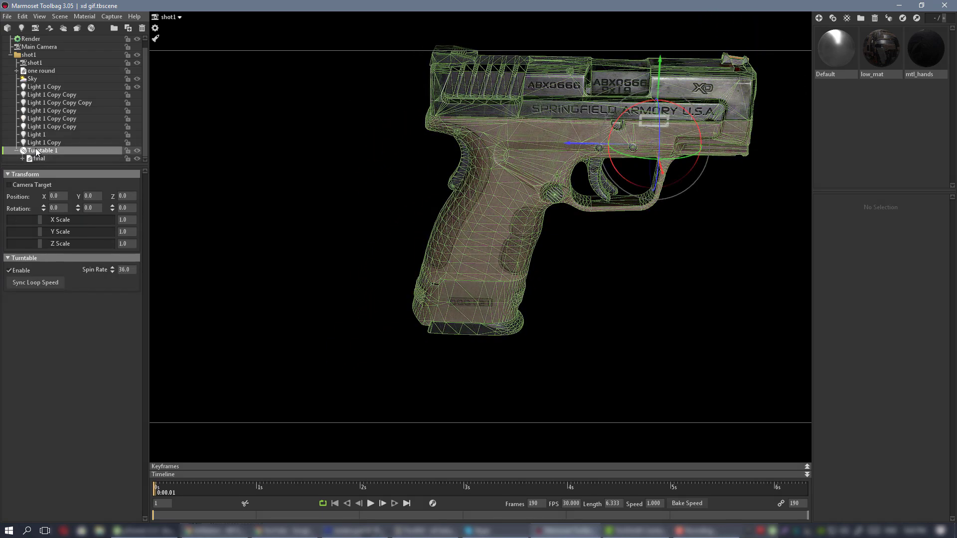
click(38, 159)
middle_drag(576, 162, 312, 276)
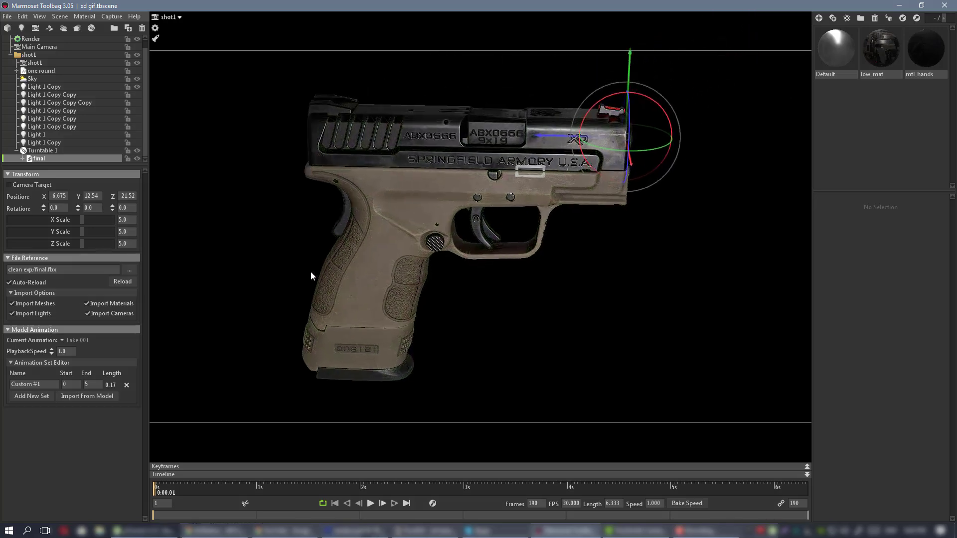
Shift the final model further so the turntable's pivot sits near the trigger, at about X -10.3, Y 18.4, Z -40
drag(603, 147, 616, 136)
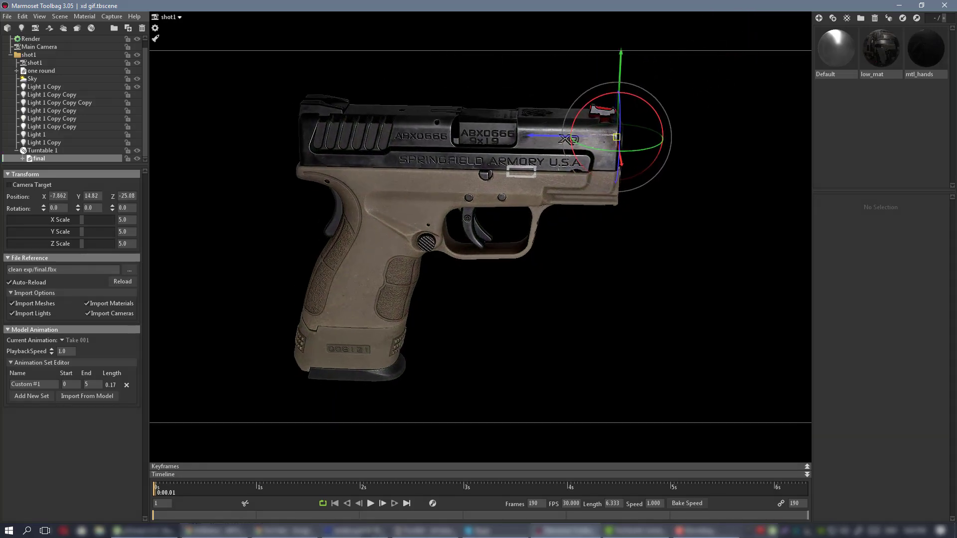
key(ctrl+z)
click(42, 151)
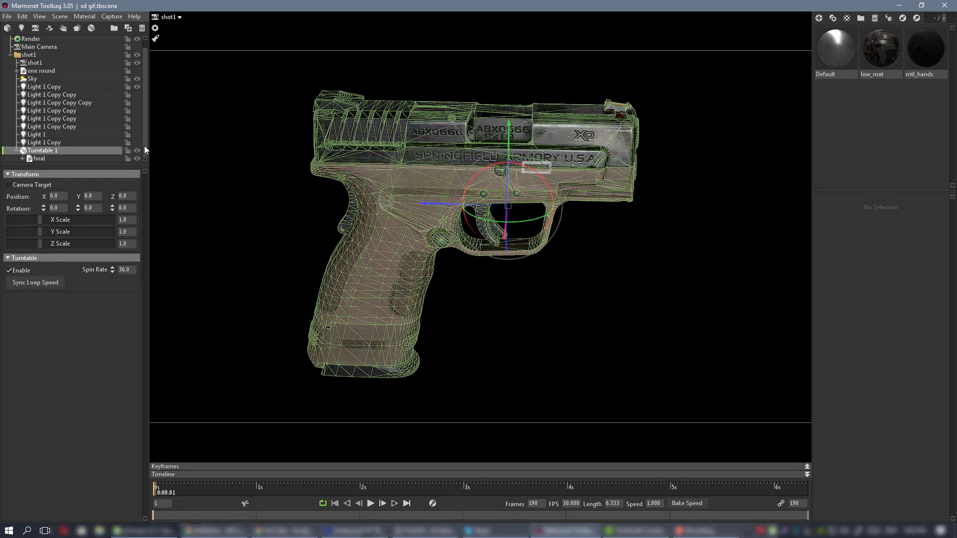
click(38, 159)
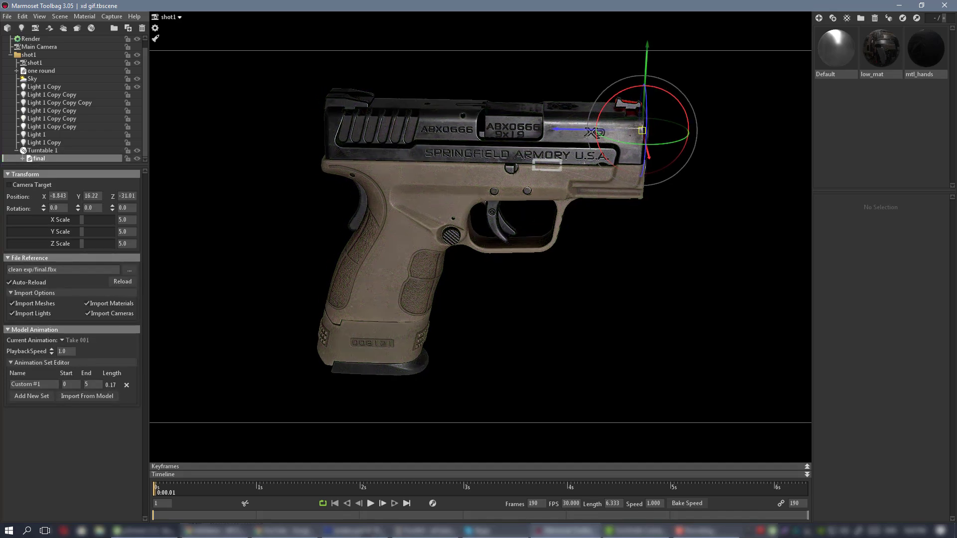
click(42, 154)
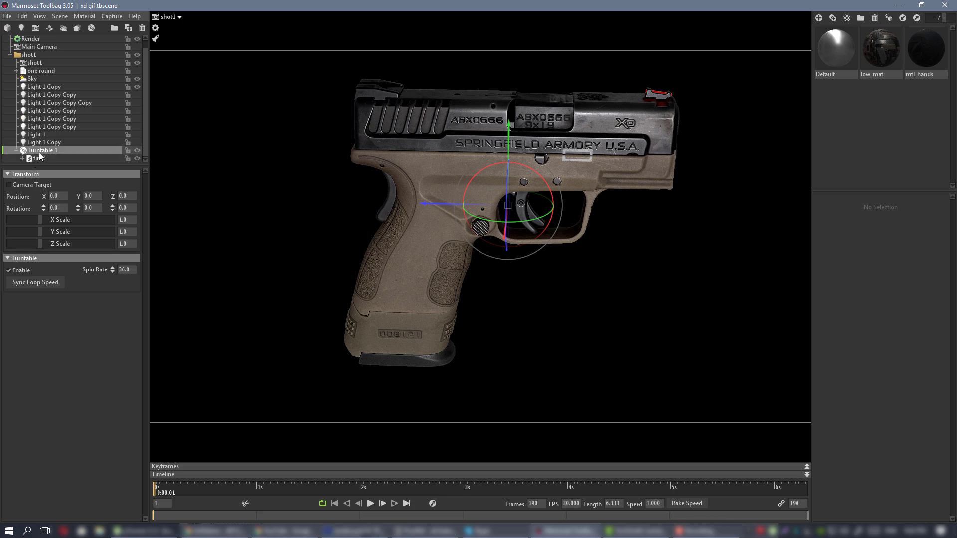
click(39, 159)
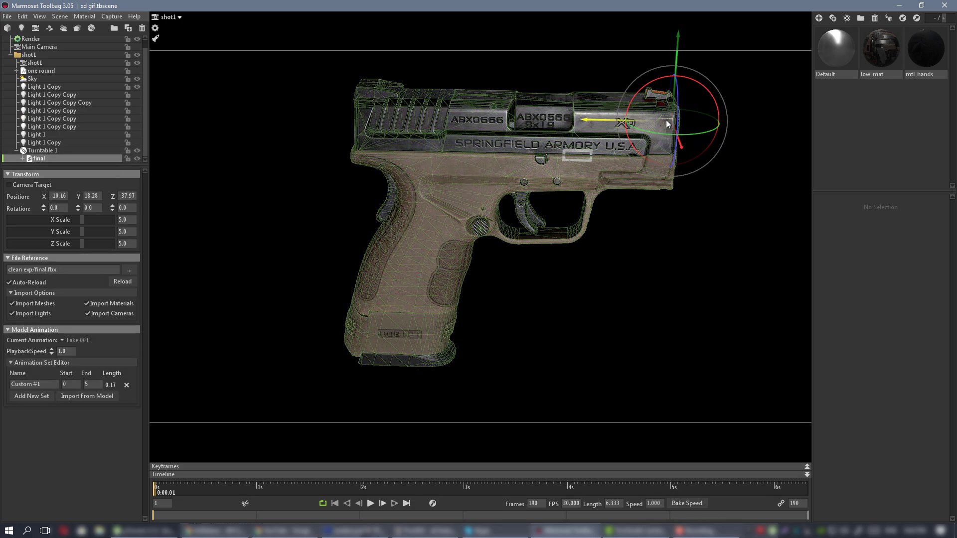
click(42, 151)
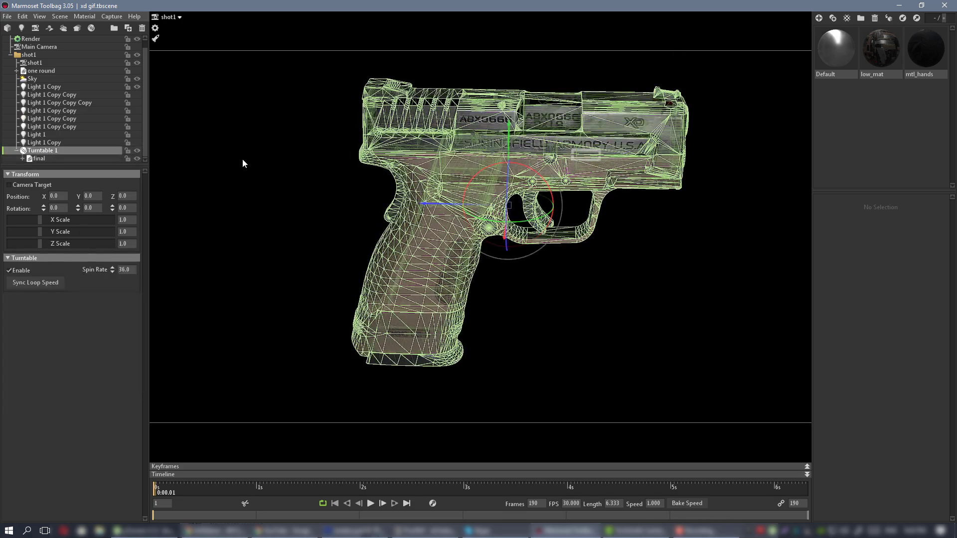
Play the turntable animation to check how the offset pistol rotates, and pause it a little after four seconds
click(205, 250)
click(371, 503)
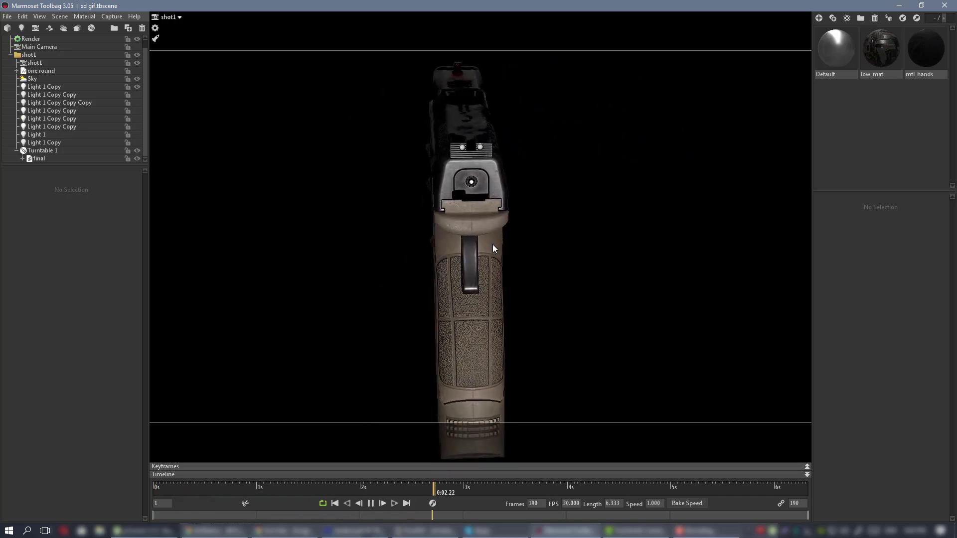
click(370, 503)
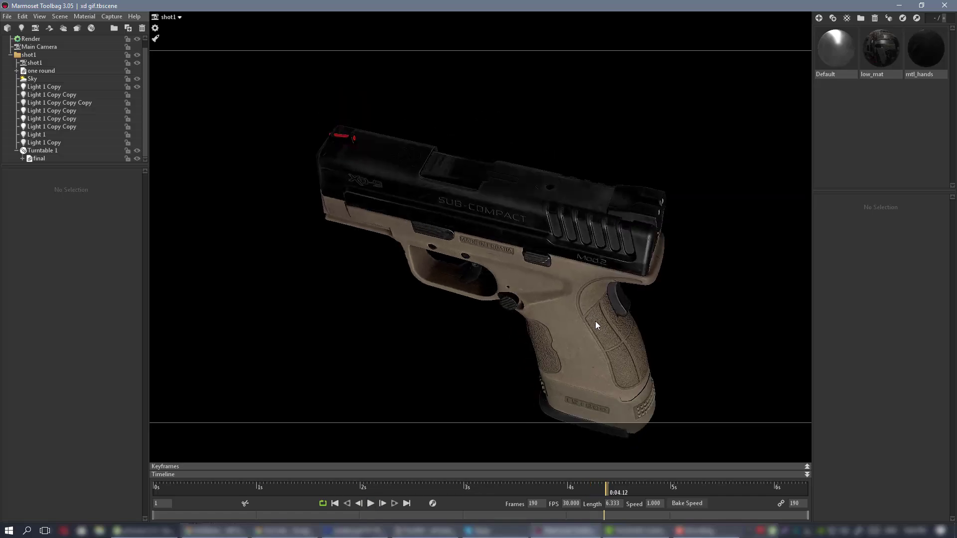
From a top view, centre the final model over the turntable's pivot at about X -0.9, Y 18.6, Z -38.7
drag(597, 325, 536, 257)
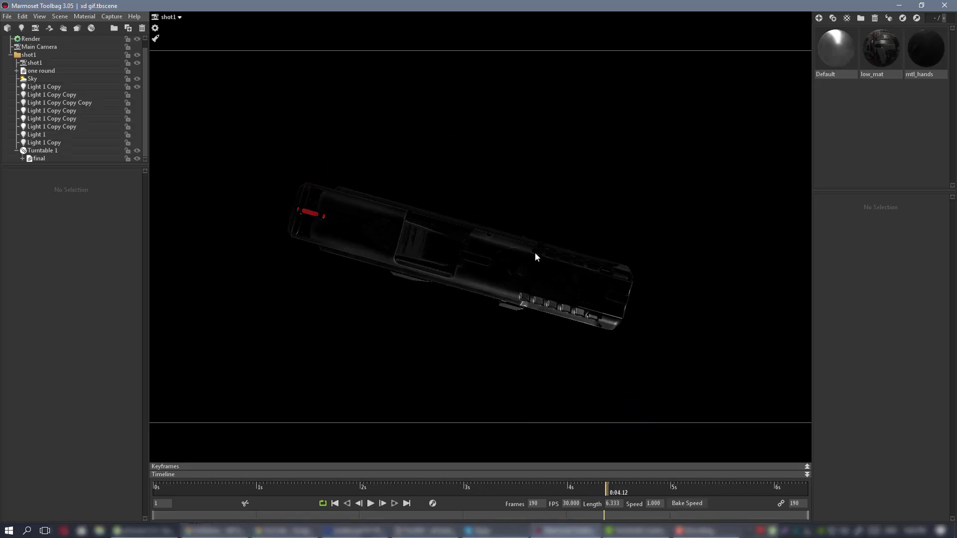
click(98, 158)
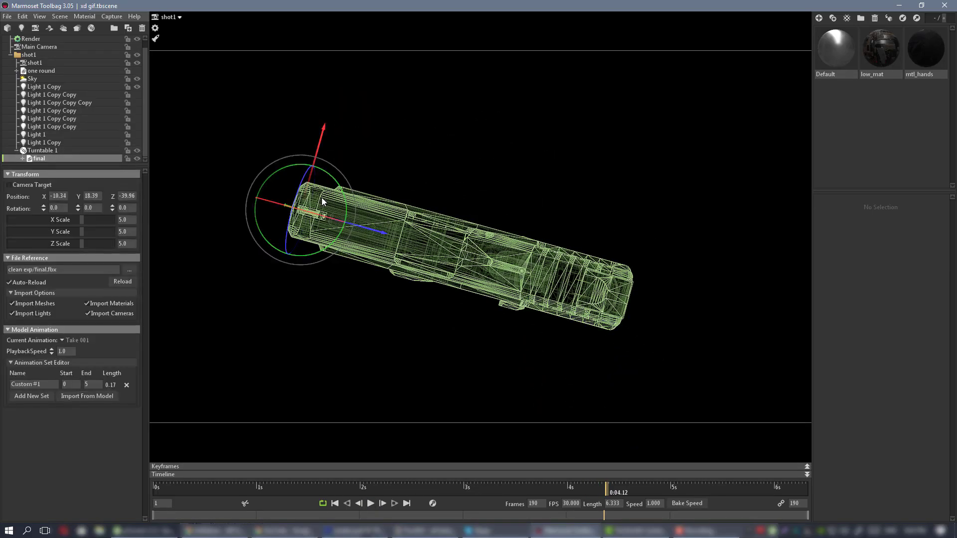
click(57, 151)
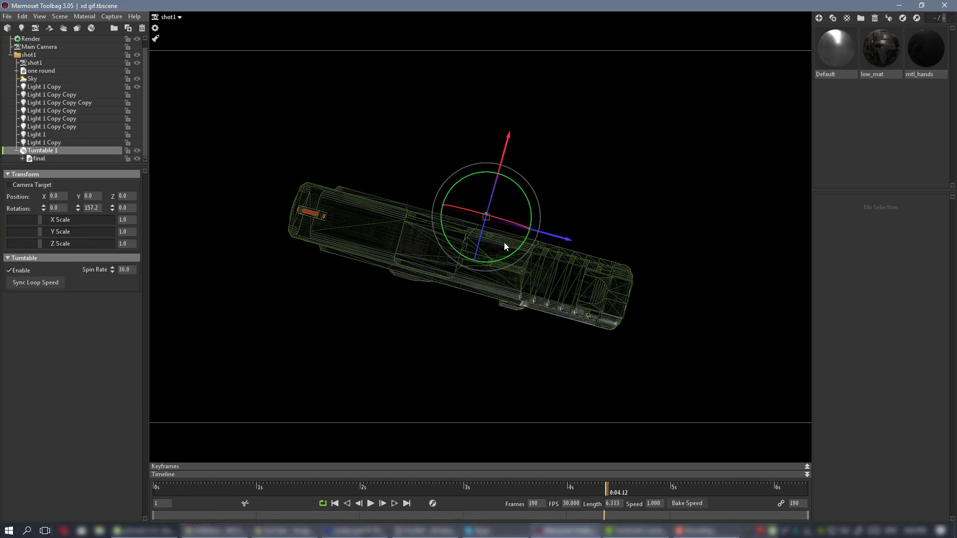
click(55, 158)
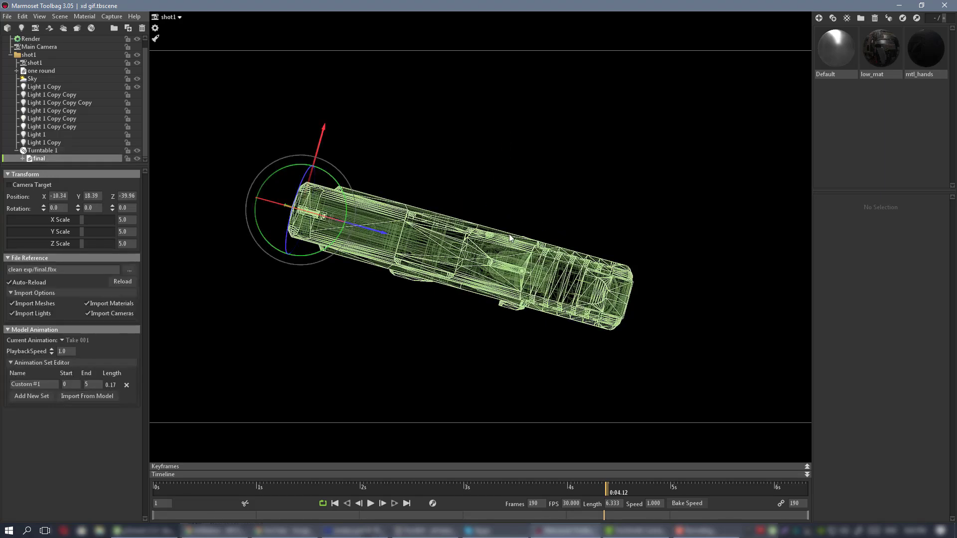
drag(296, 208, 309, 170)
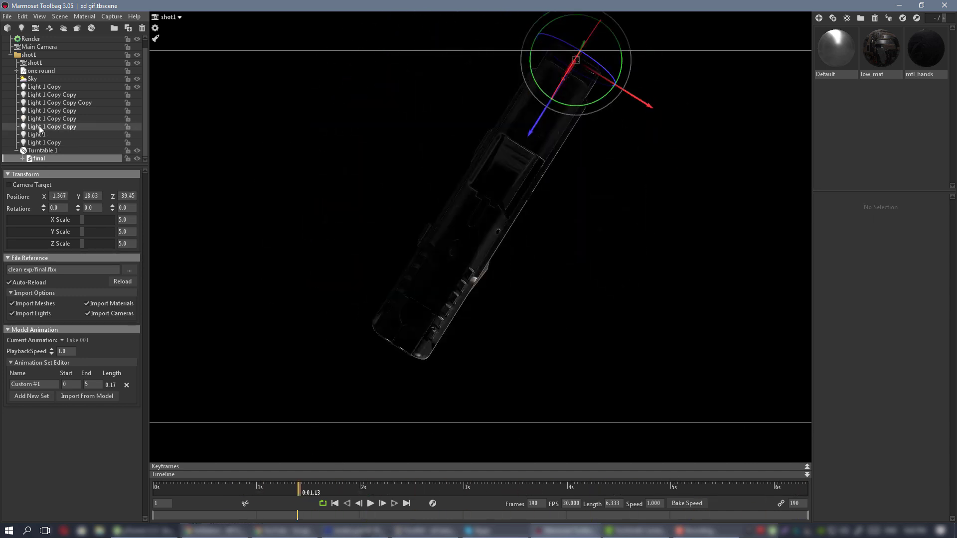
click(45, 151)
click(40, 159)
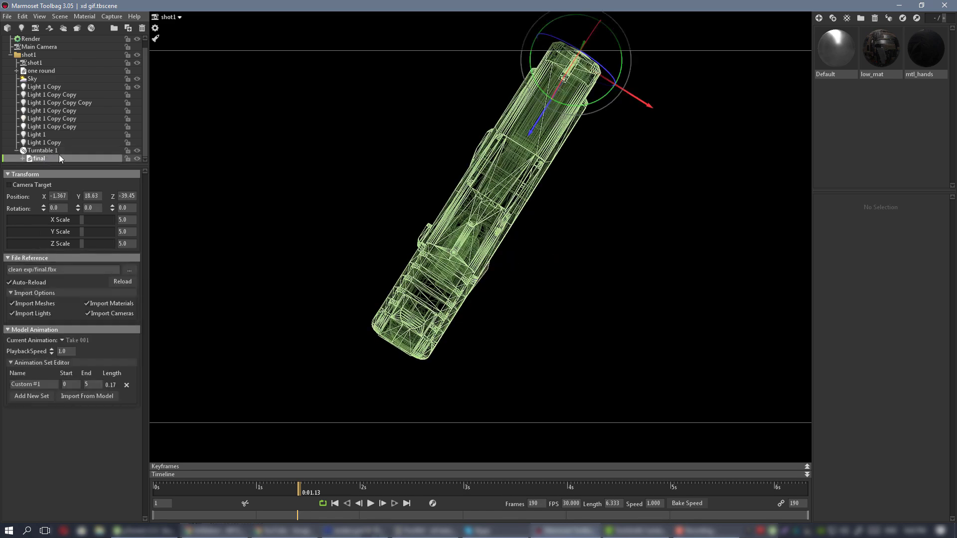
drag(579, 65, 579, 70)
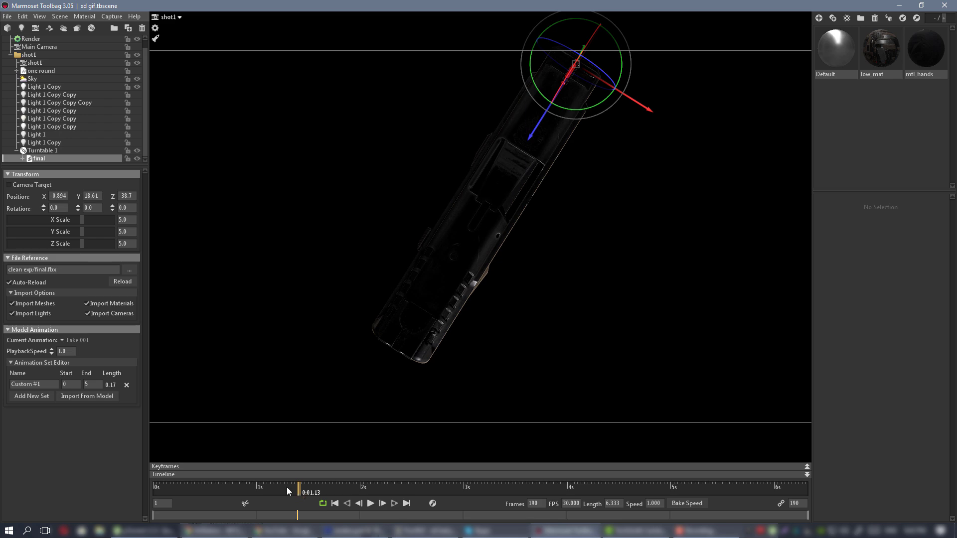
Scrub the timeline to check the centring, return to the first frame, and frame the whole pistol from the side
mouse_move(286, 486)
mouse_down()
mouse_move(136, 472)
mouse_move(543, 448)
mouse_move(334, 432)
mouse_up()
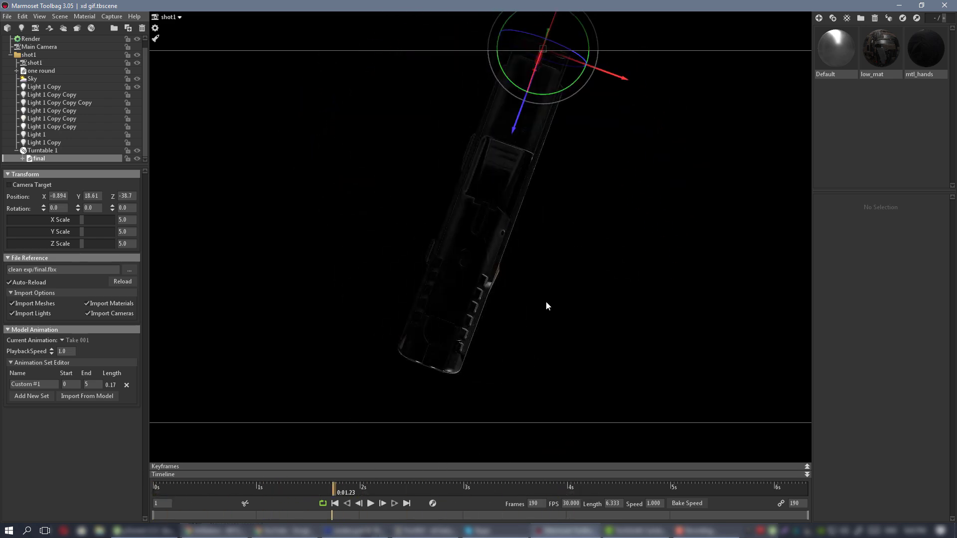
drag(515, 227, 536, 252)
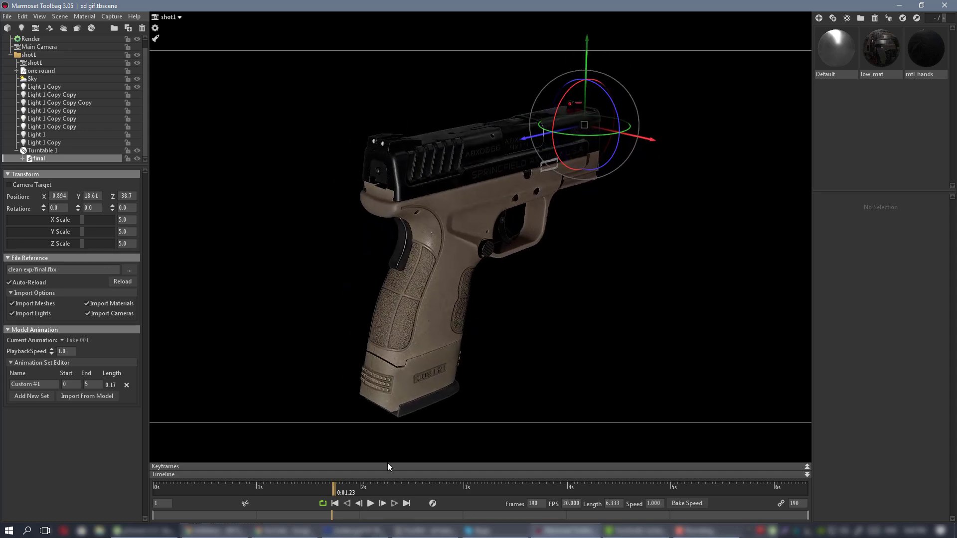
drag(334, 491, 152, 466)
drag(498, 294, 548, 275)
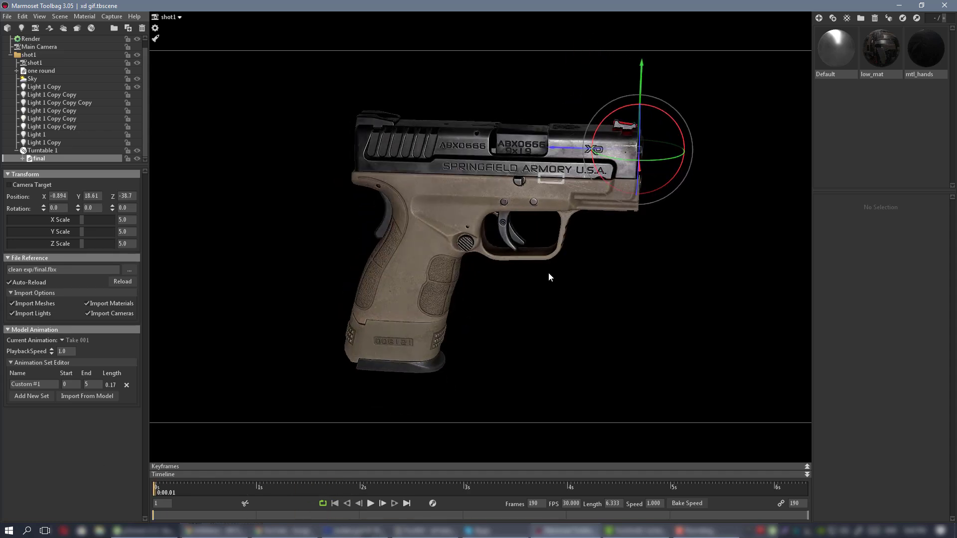
right_drag(548, 275, 507, 302)
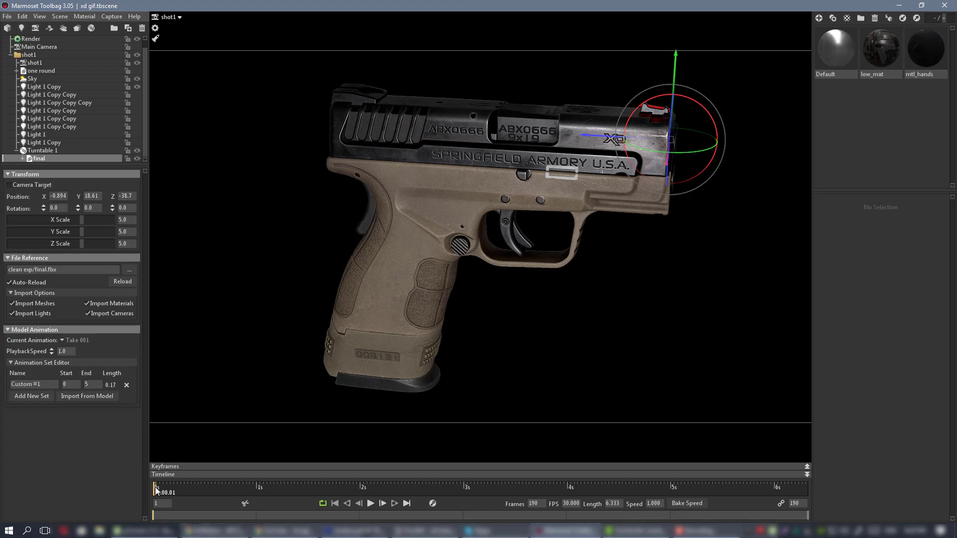
Play the animation to review the centred pistol's rotation, then stop and rewind to the first frame
click(371, 504)
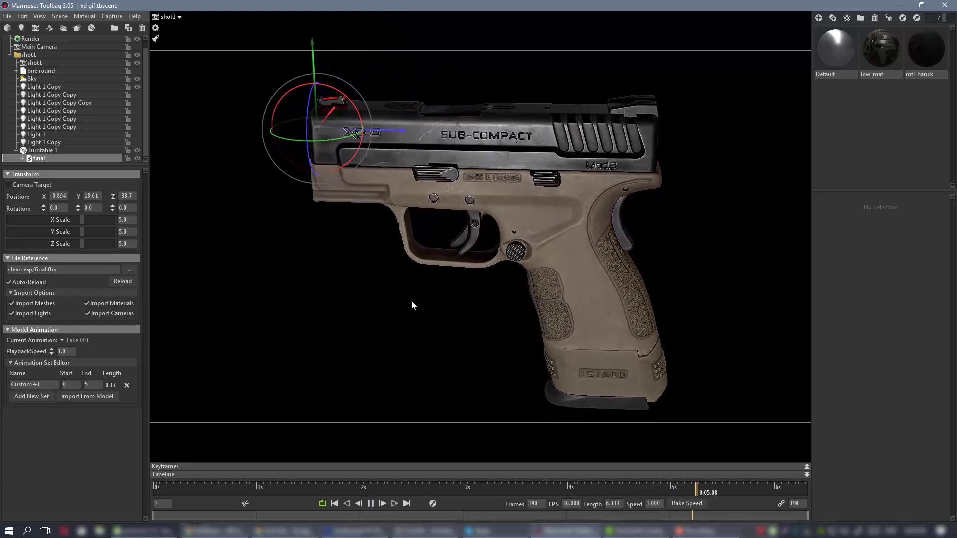
click(510, 354)
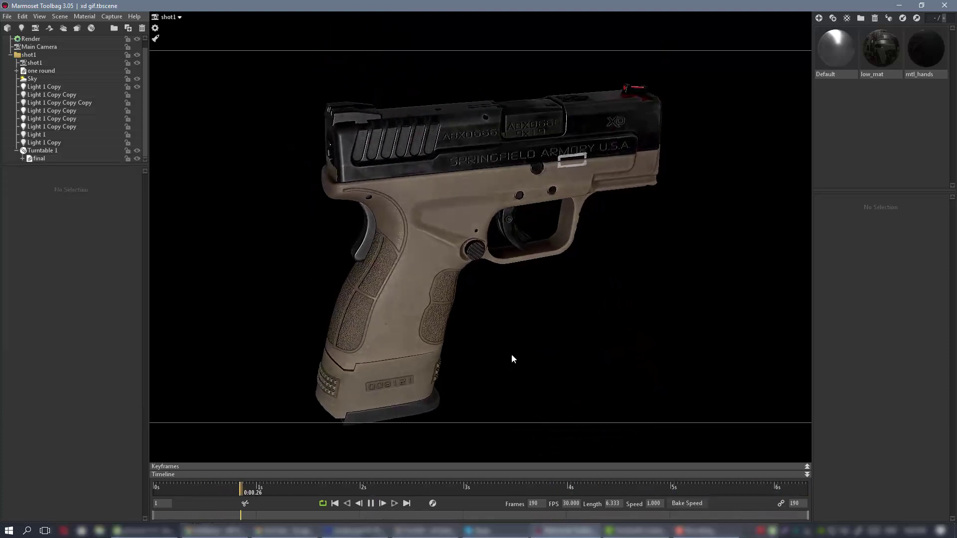
click(370, 505)
drag(348, 487, 74, 442)
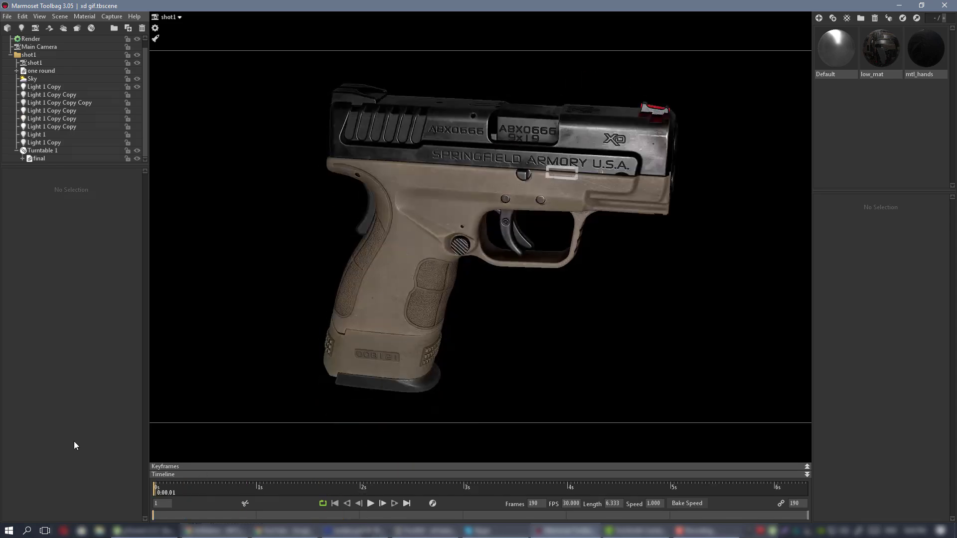
Set Turntable 1's spin rate to 18, preview the rotation, and rewind to the first frame
click(37, 151)
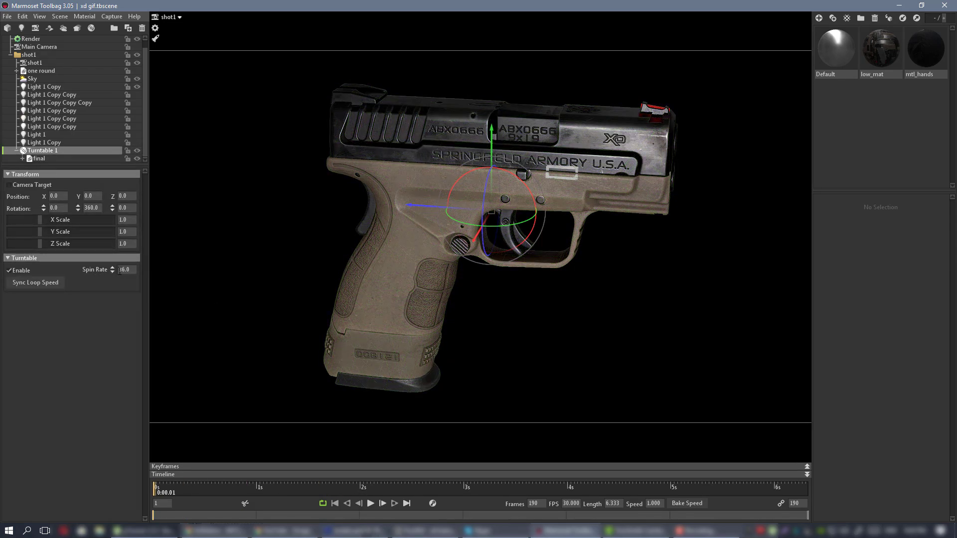
drag(128, 269, 59, 271)
key(Return)
click(371, 504)
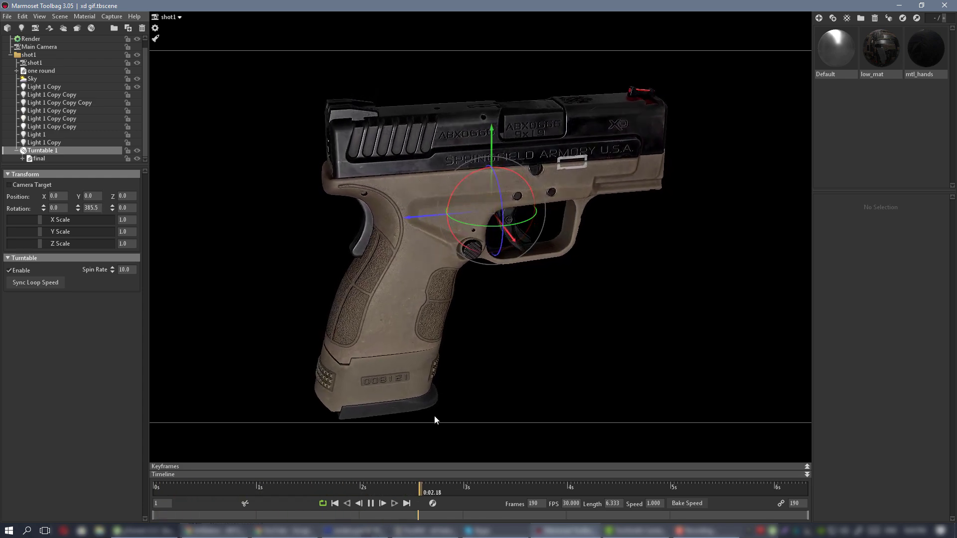
click(371, 504)
drag(677, 487, 155, 487)
drag(518, 225, 505, 229)
drag(155, 493, 24, 475)
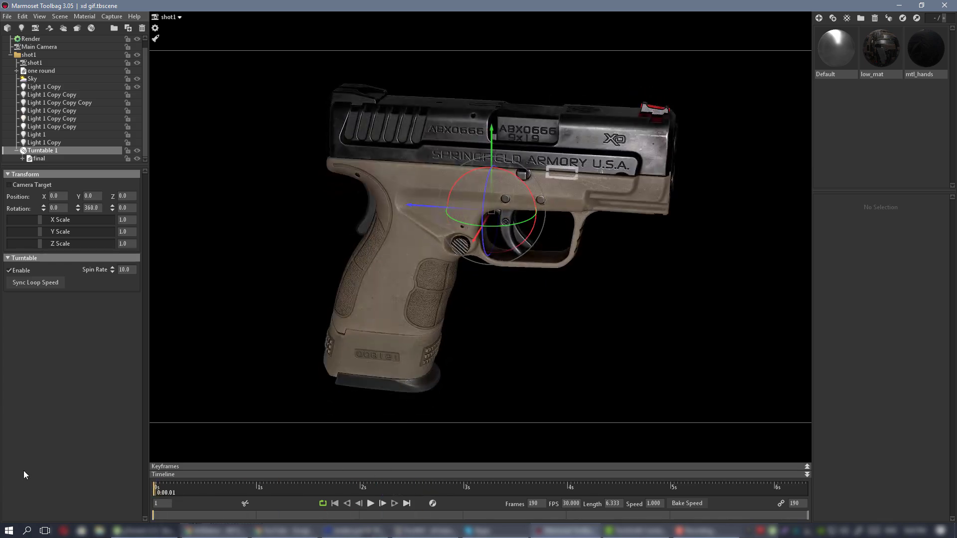
Show the keyframe editor for Turntable 1 and expand its Transform tracks
click(39, 158)
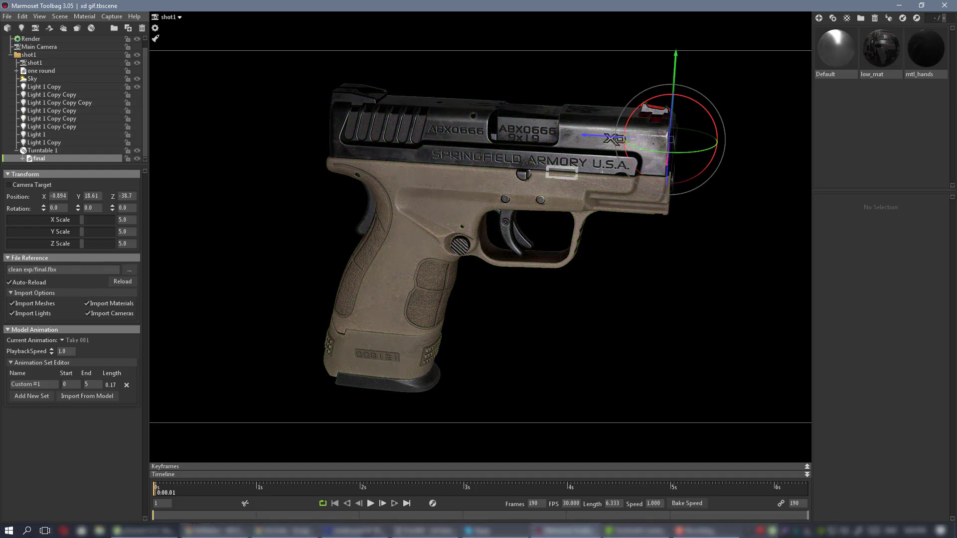
click(53, 151)
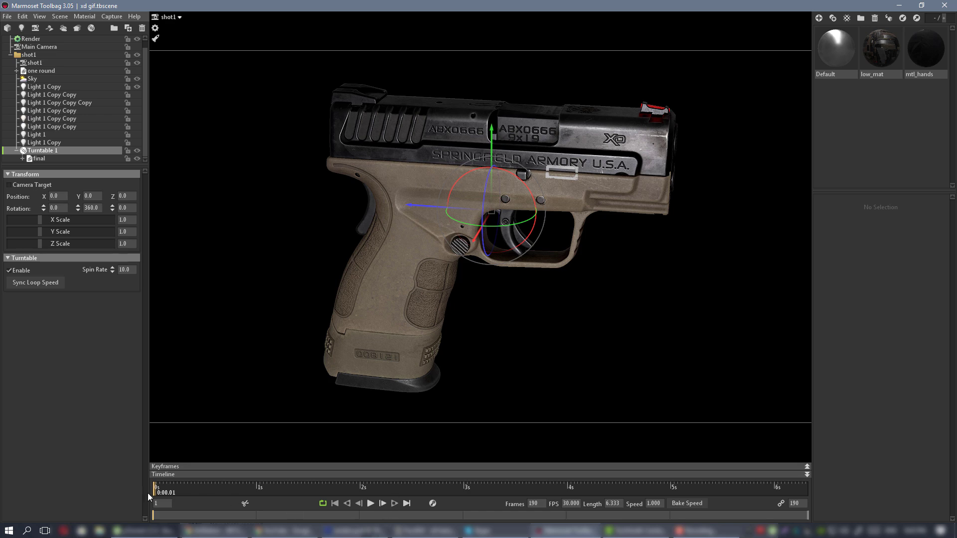
drag(154, 489, 91, 465)
click(169, 467)
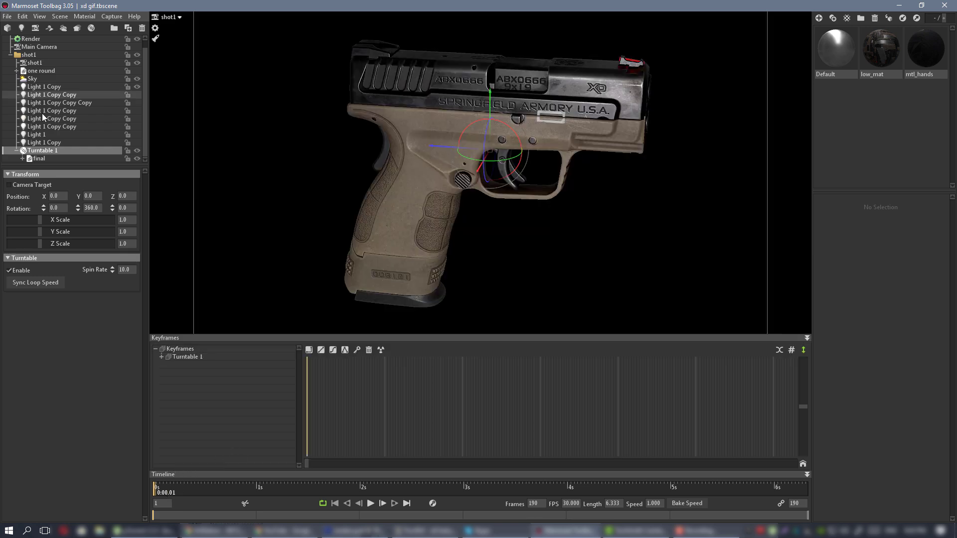
double_click(189, 358)
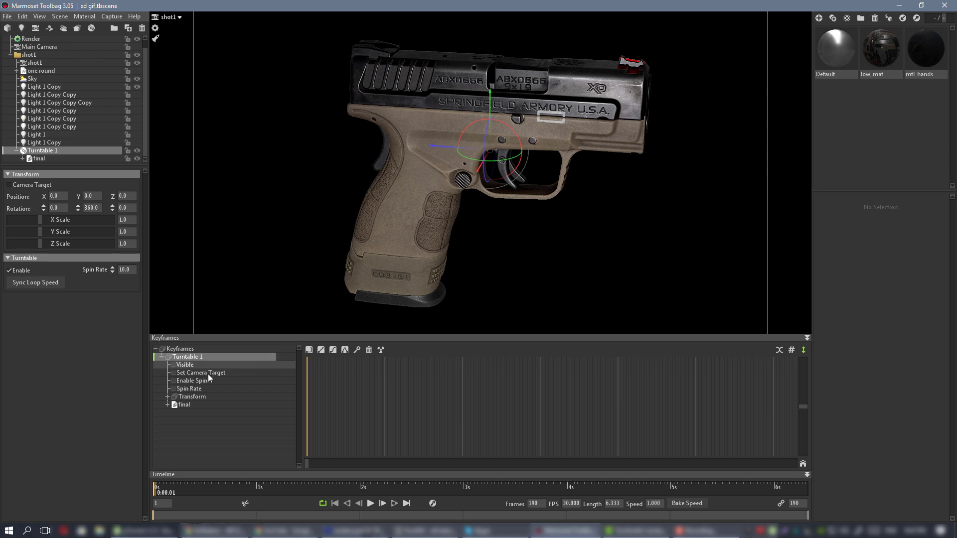
double_click(199, 398)
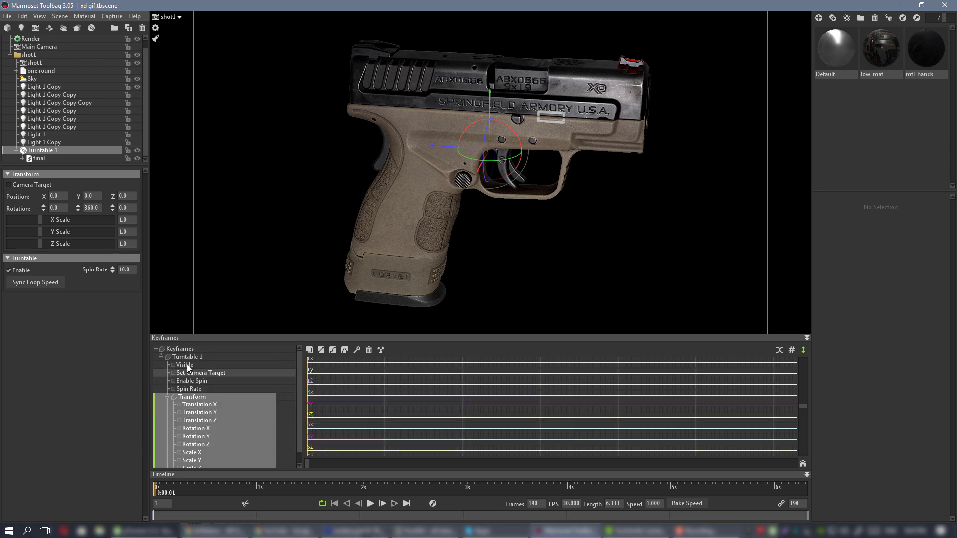
Deselect the turntable, hide the keyframe editor, and scrub the timeline to review the pistol's rotation
click(162, 358)
click(156, 349)
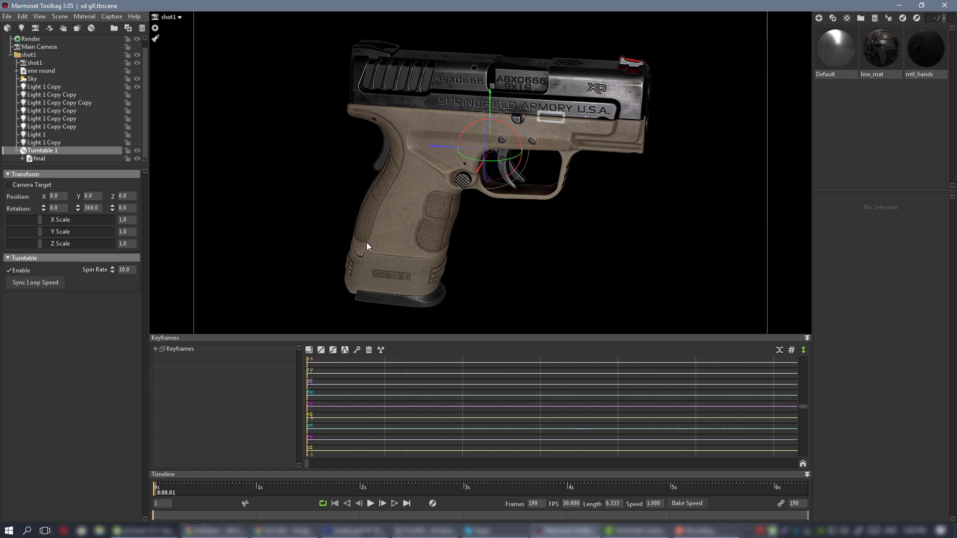
click(561, 197)
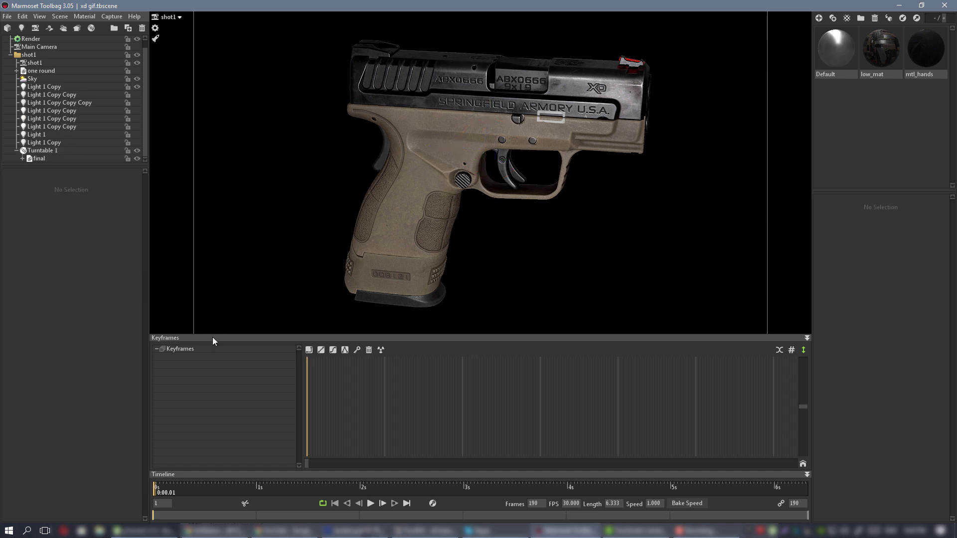
click(212, 336)
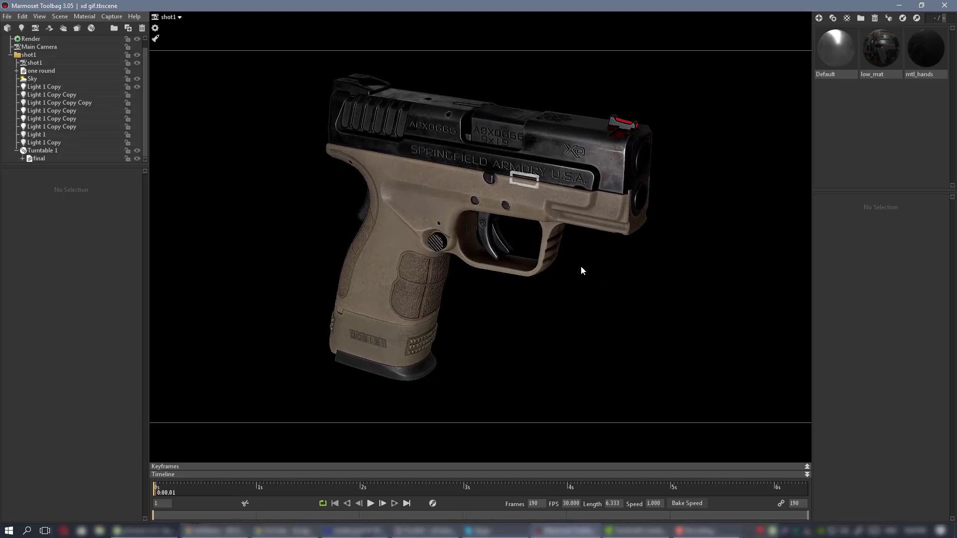
drag(156, 489, 409, 446)
drag(324, 444, 76, 436)
Tilt the final pistol model muzzle-down to an X rotation of about -26.64 and reposition it in the middle of the frame
click(39, 158)
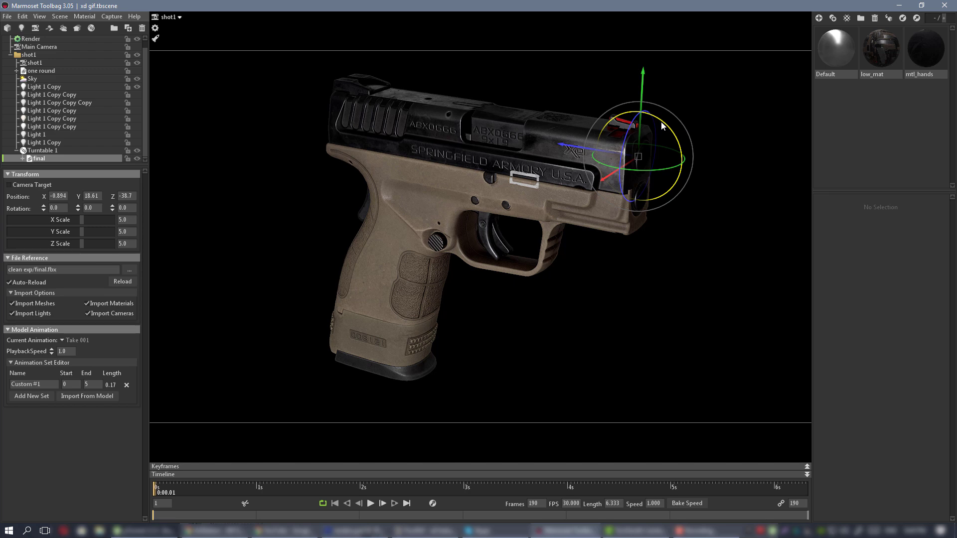
mouse_move(661, 127)
mouse_down()
mouse_move(658, 135)
mouse_move(673, 138)
mouse_up()
drag(680, 93, 570, 179)
right_drag(569, 178, 577, 179)
middle_drag(559, 168, 549, 193)
Scrub the timeline to review the tilted pistol's rotation, and orbit the shot camera slightly around it at the first frame
drag(155, 491, 337, 443)
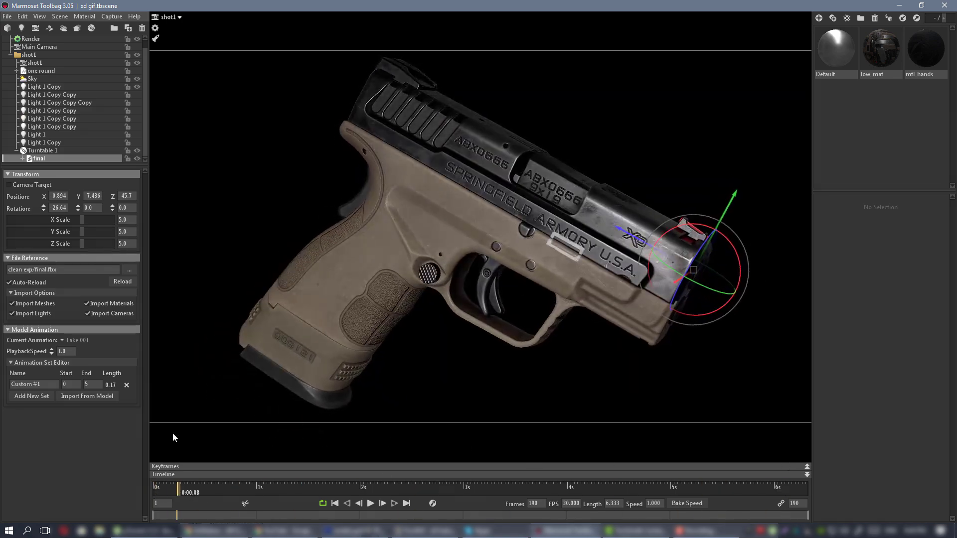
drag(377, 417, 85, 414)
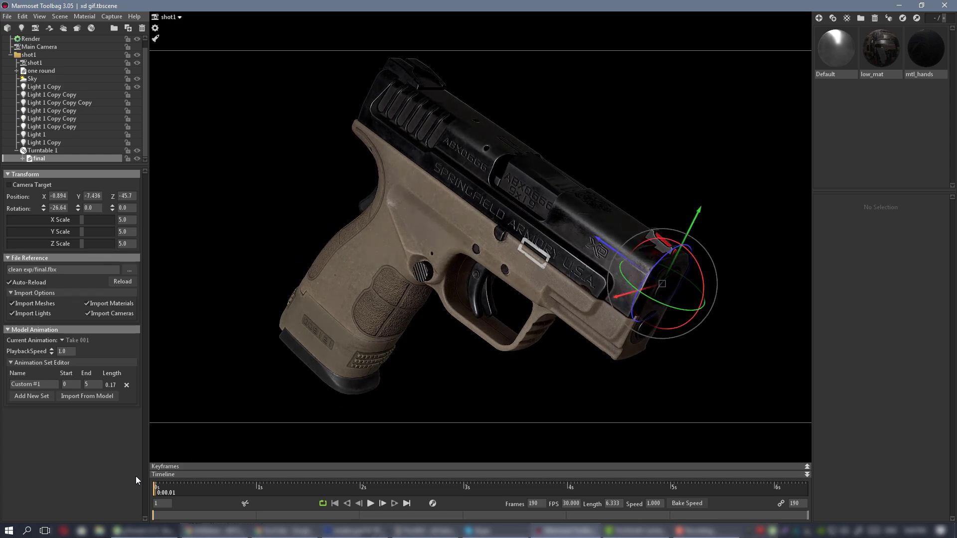
drag(154, 490, 140, 475)
drag(586, 363, 534, 336)
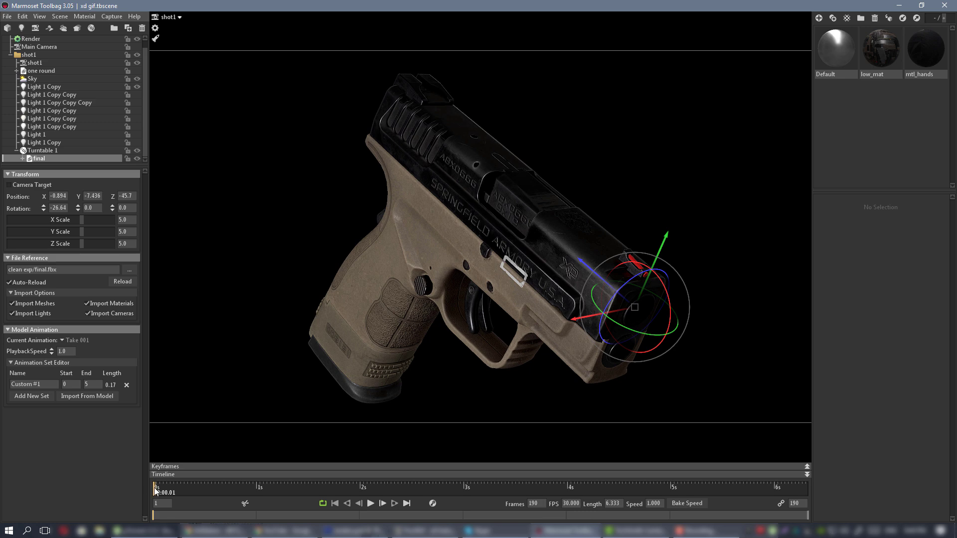
drag(154, 488, 648, 483)
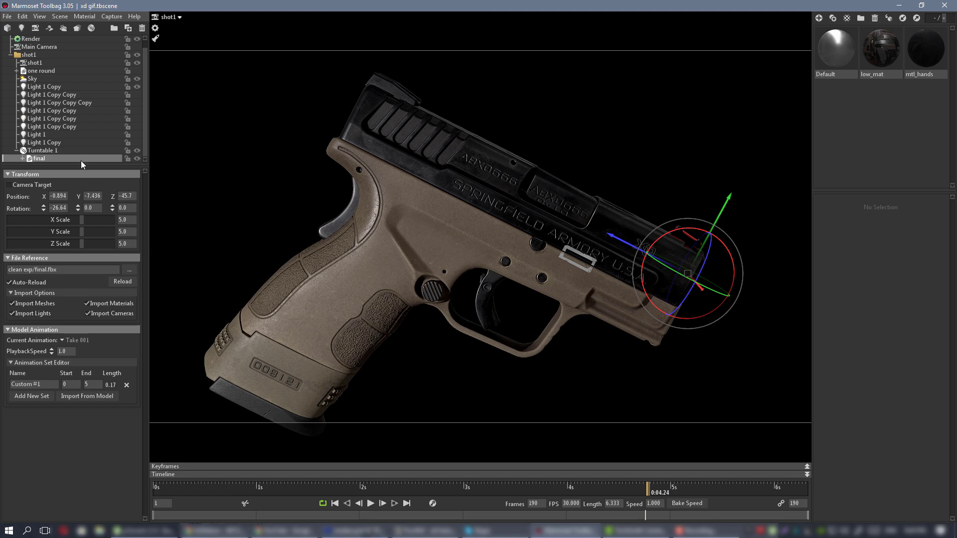
Set Turntable 1's spin rate to 9 and scrub the timeline to check the slower rotation
click(57, 151)
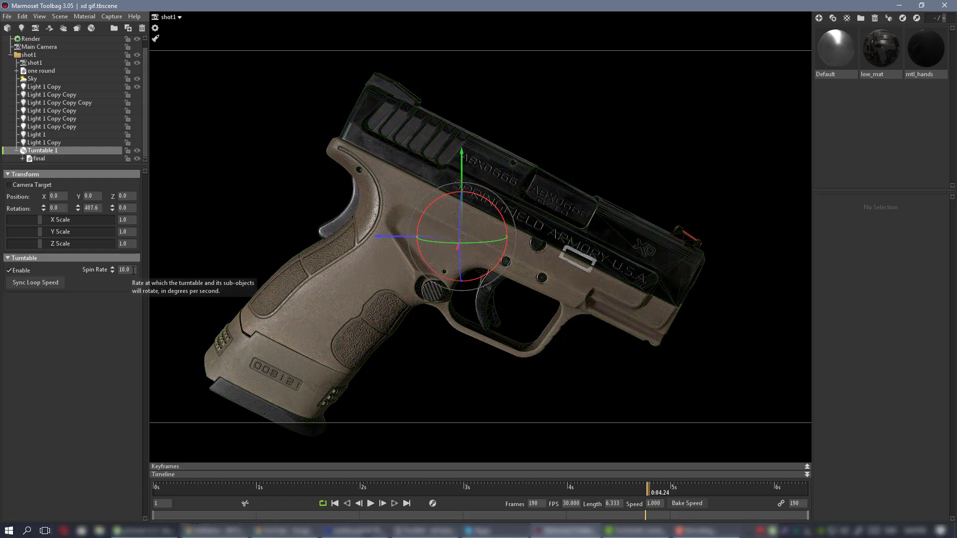
click(131, 270)
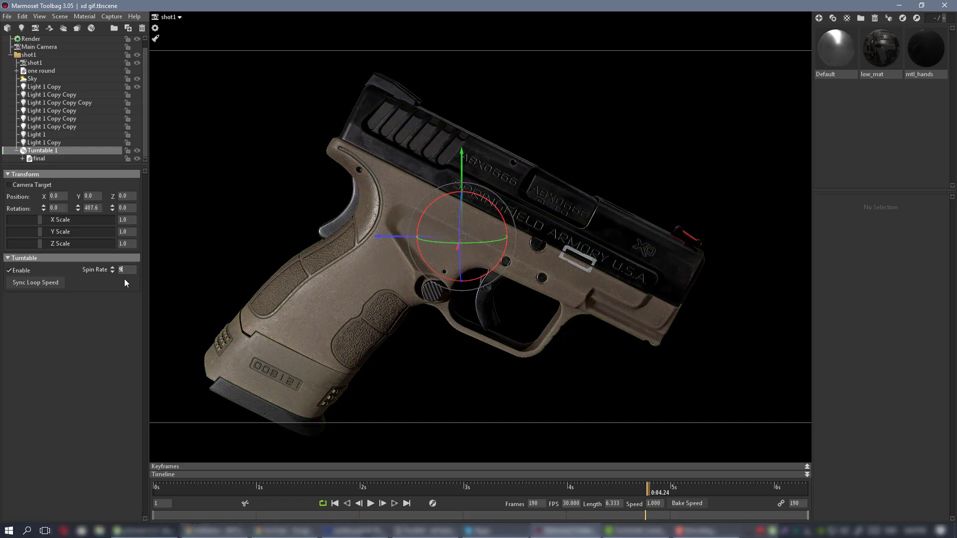
drag(649, 487, 420, 443)
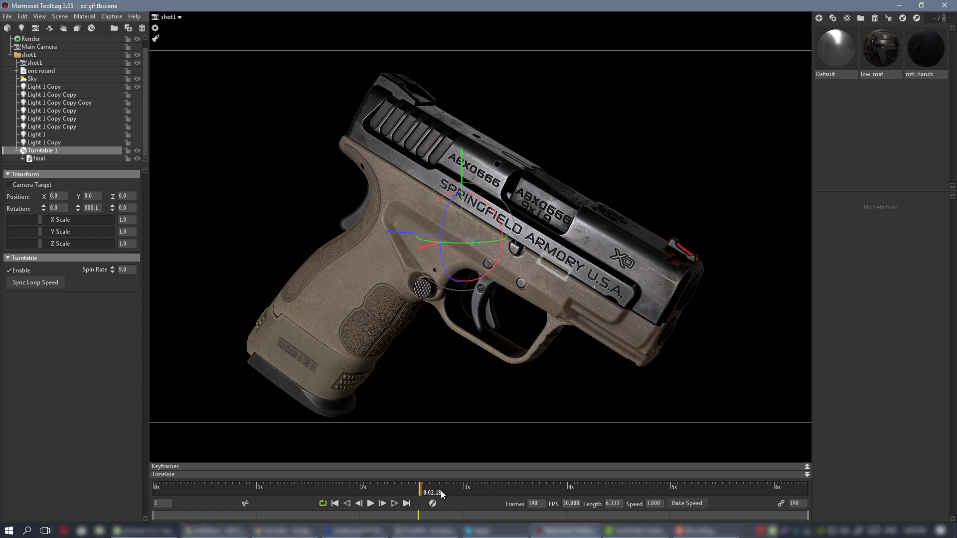
drag(422, 493, 658, 485)
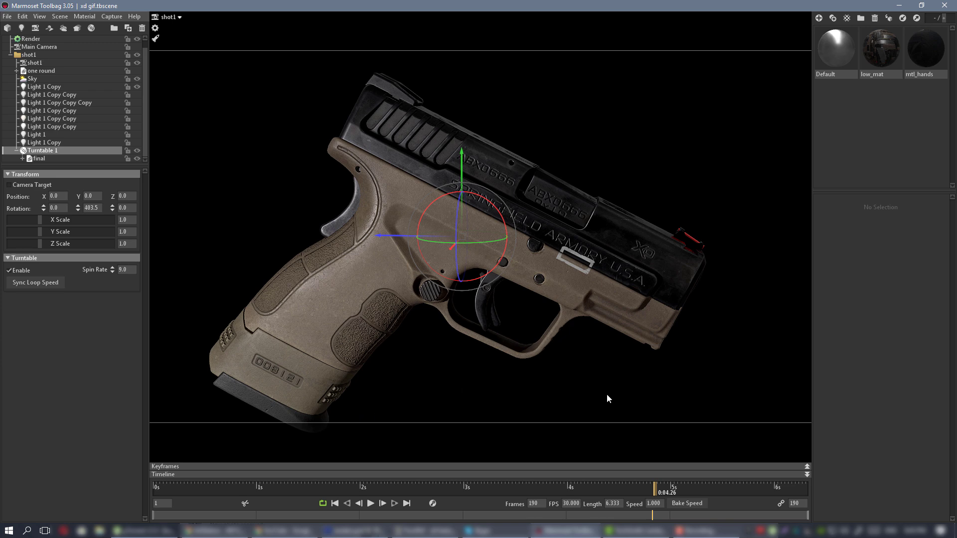
Shift the camera framing so the whole pistol fits inside the safe frame through the last frame, and return to the start
middle_drag(601, 379, 603, 351)
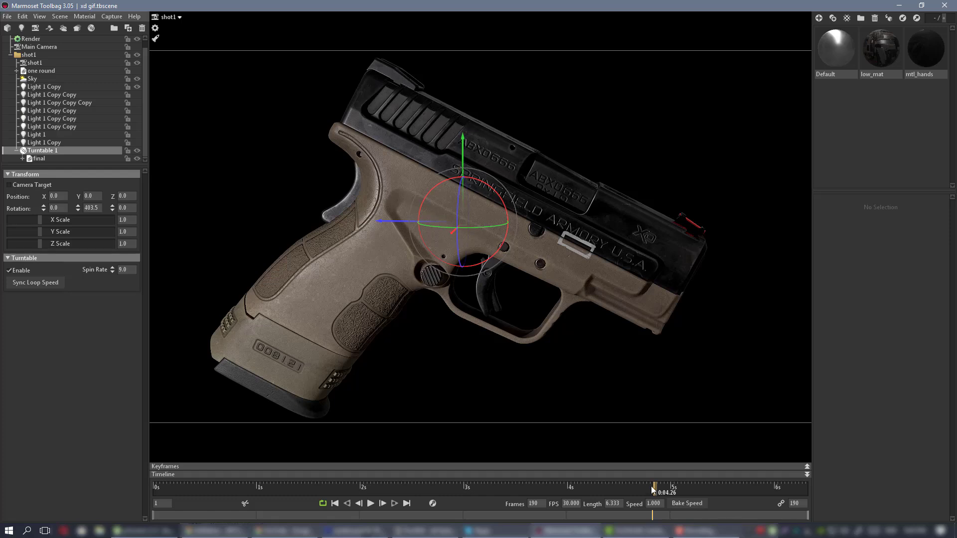
drag(651, 486, 879, 471)
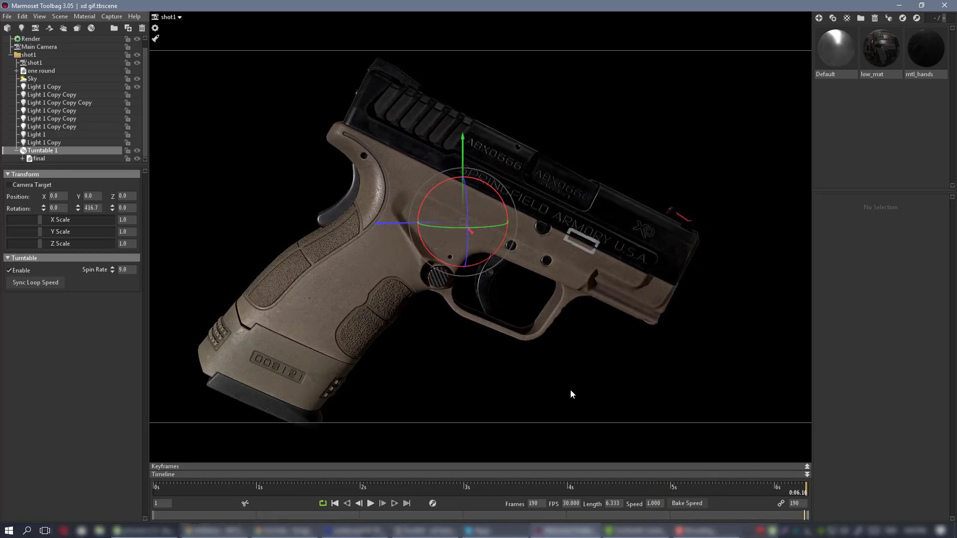
middle_drag(572, 393, 572, 373)
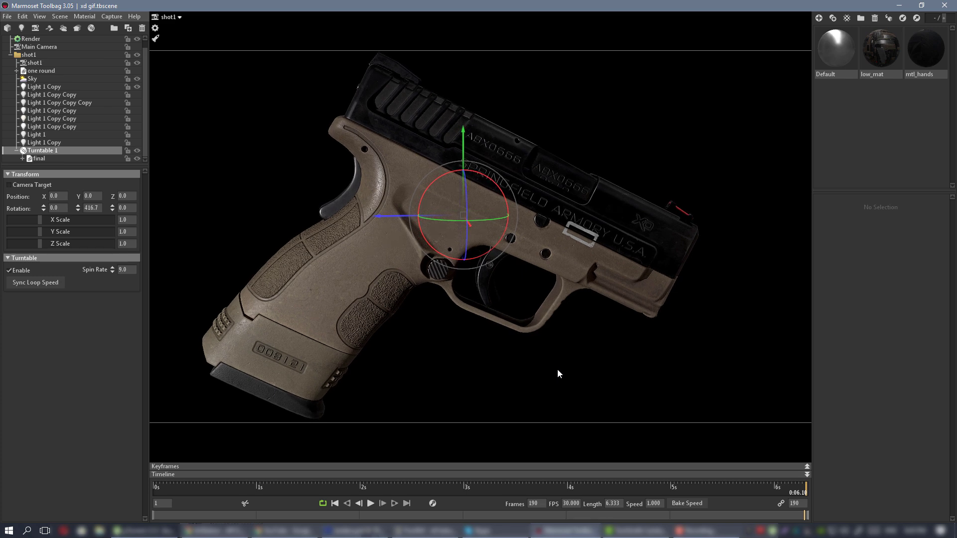
drag(785, 491, 91, 433)
Play the turntable animation, including full screen, then stop it and rewind to the first frame
click(368, 502)
key(ctrl+space)
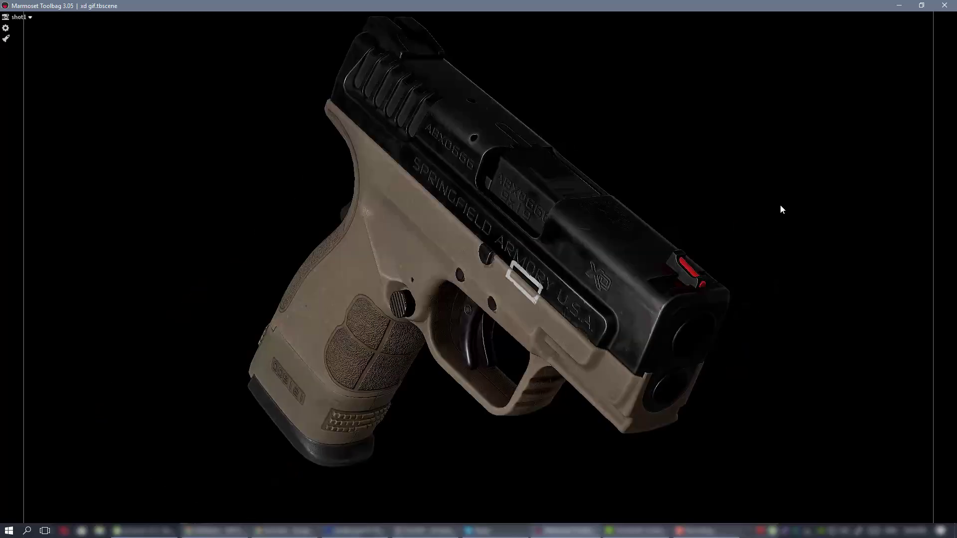
key(ctrl+space)
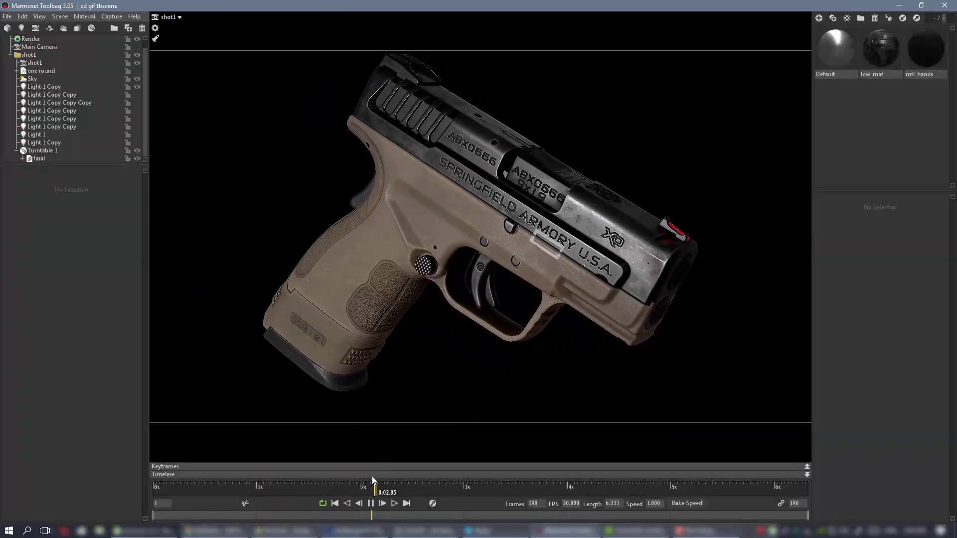
click(371, 505)
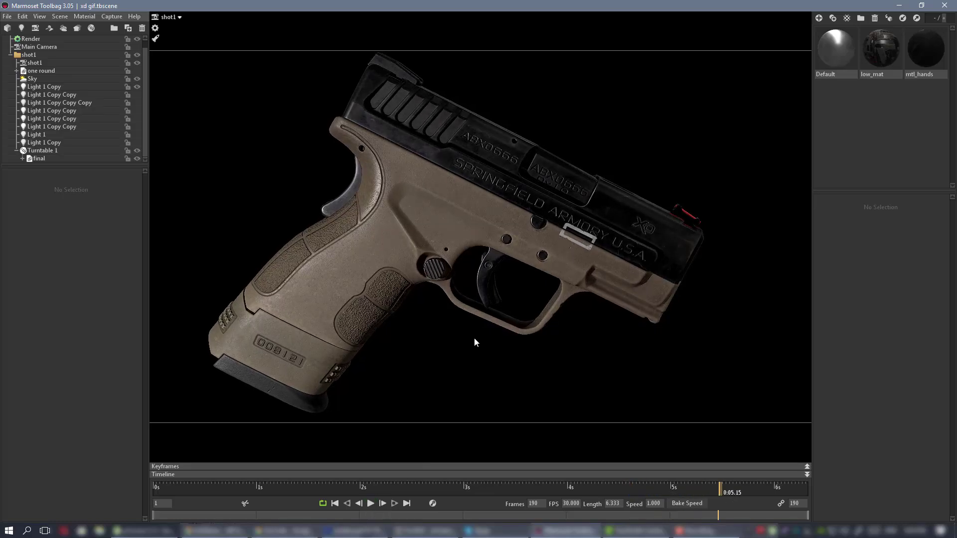
drag(719, 489, 130, 409)
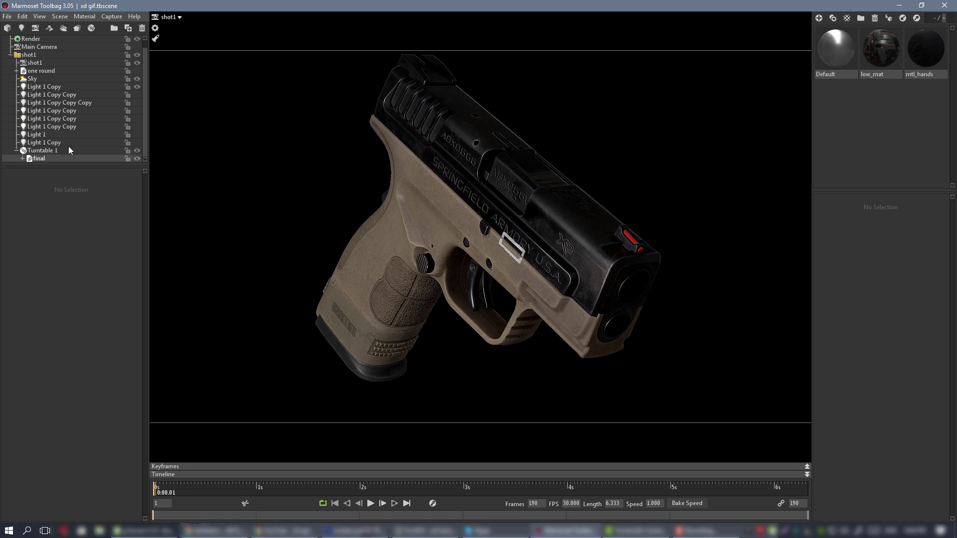
Show the keyframe editor for the shot1 camera and expand its Transform tracks
click(47, 65)
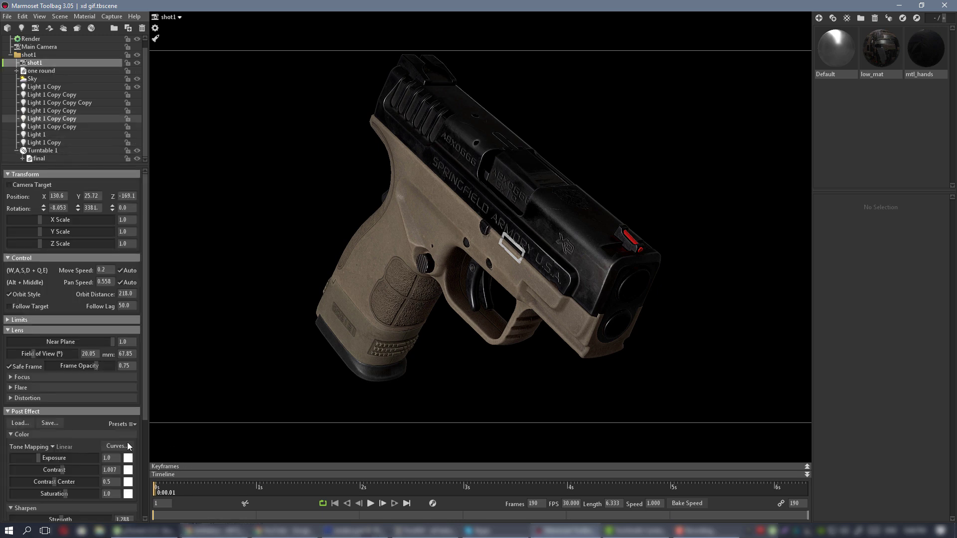
click(190, 467)
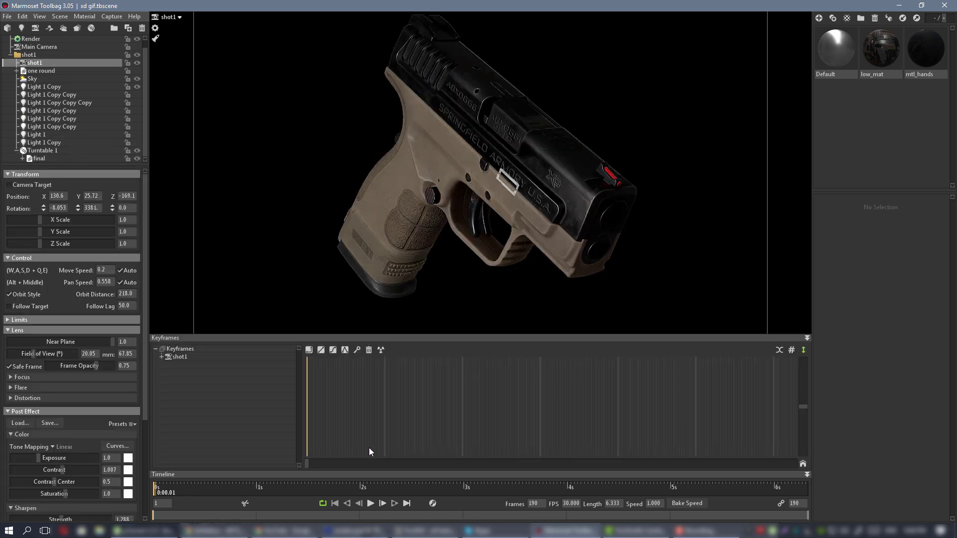
click(161, 357)
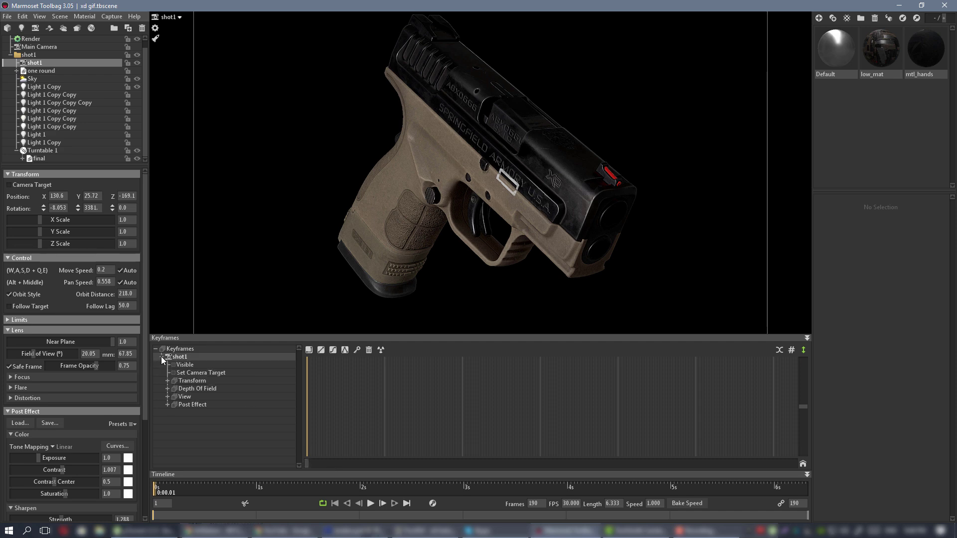
double_click(190, 380)
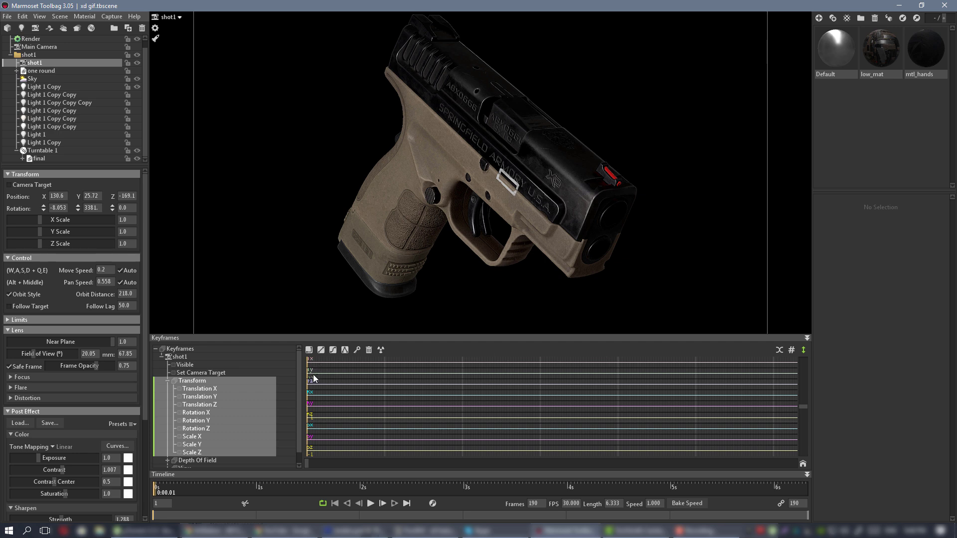
Examine the shot1 camera's individual translation, rotation and scale curves in the keyframe editor
click(213, 389)
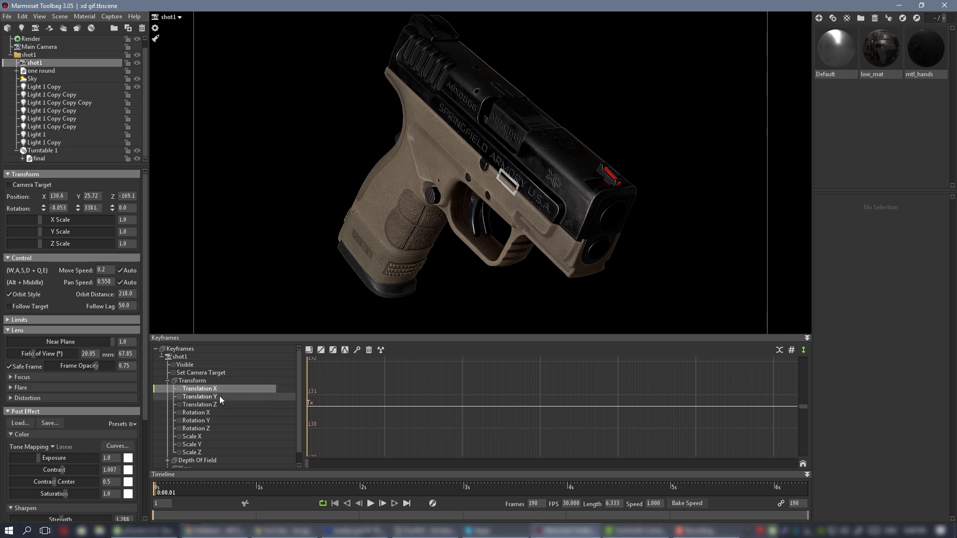
click(218, 397)
click(214, 405)
click(216, 410)
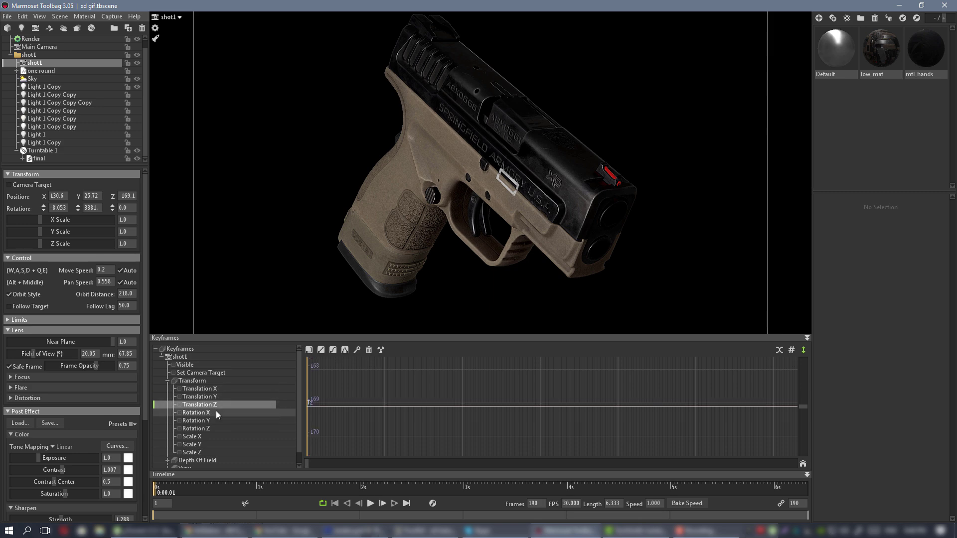
click(208, 420)
click(209, 427)
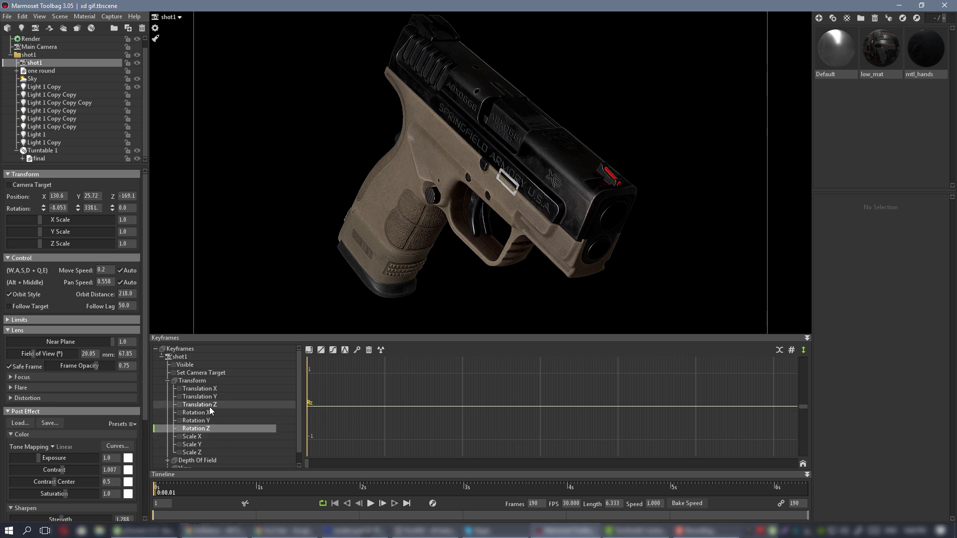
click(197, 436)
click(198, 444)
click(200, 452)
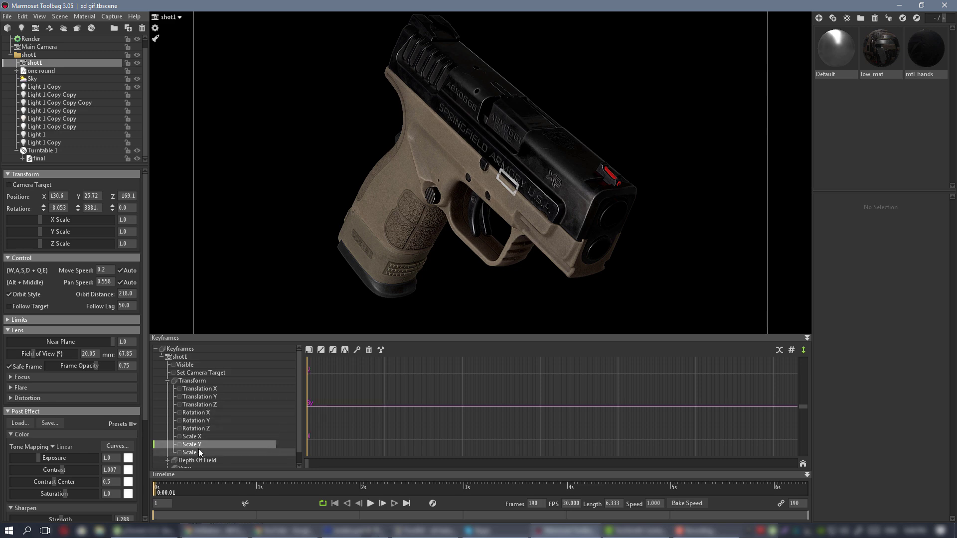
Raise the shot1 camera to look down at the pistol at an X rotation of about -23.53, and keyframe all Transform tracks at the first frame
click(204, 383)
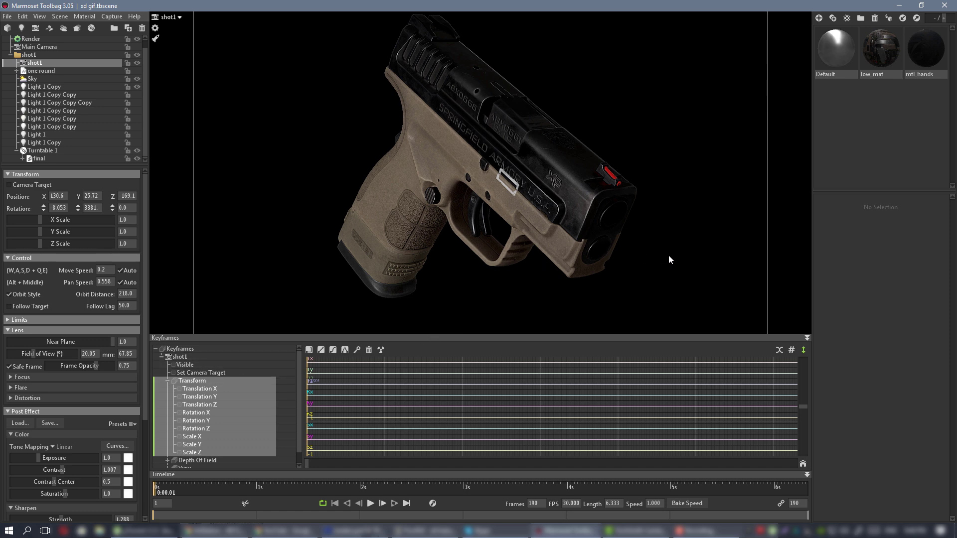
drag(155, 491, 140, 476)
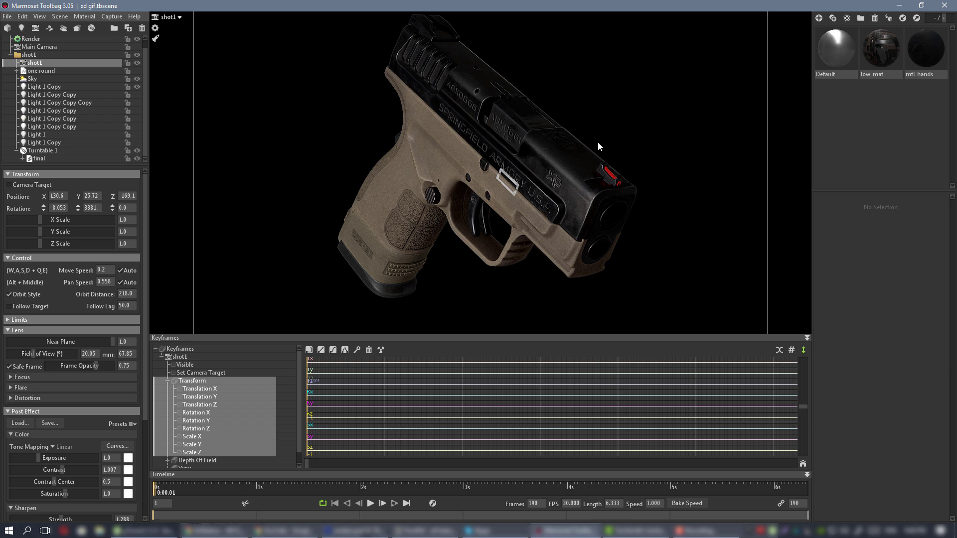
drag(610, 141, 633, 194)
drag(611, 155, 605, 175)
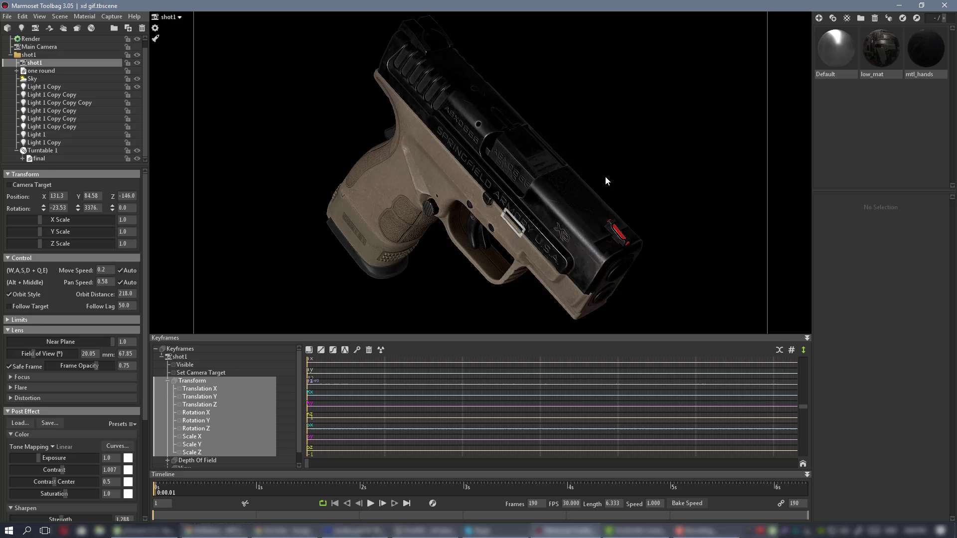
click(356, 351)
At the last frame, lower the shot1 camera to an X rotation of -5.0, reframe the pistol, and keyframe the Transform tracks
drag(313, 460, 817, 460)
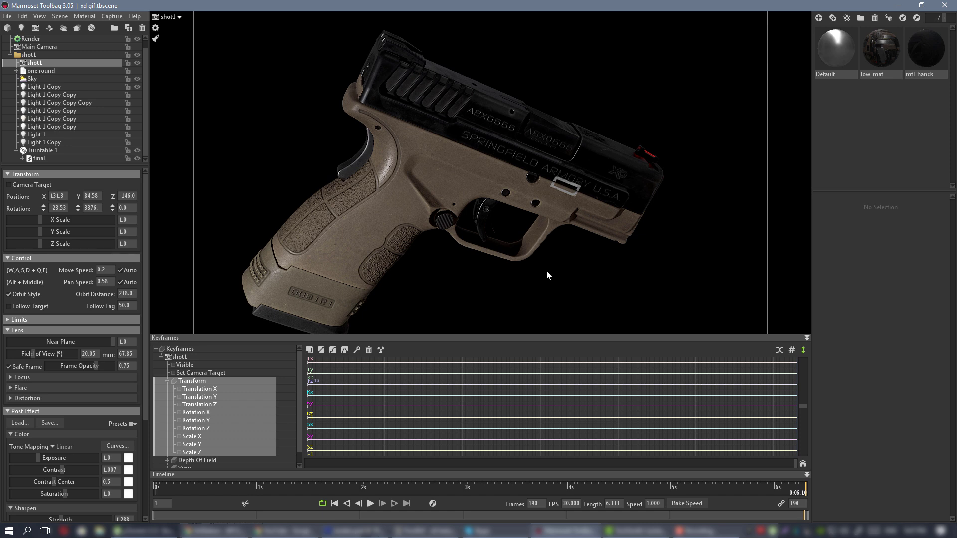
drag(544, 265, 531, 227)
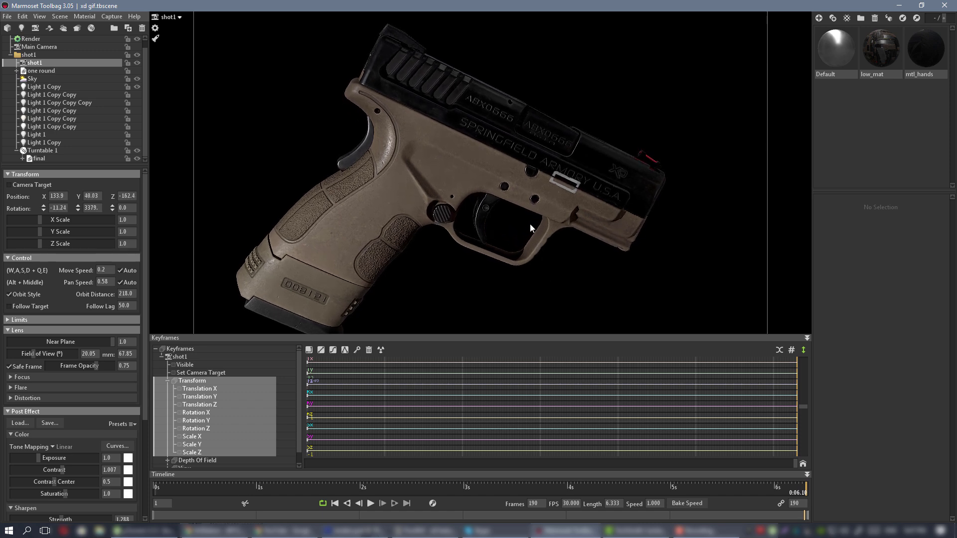
middle_drag(538, 236, 549, 226)
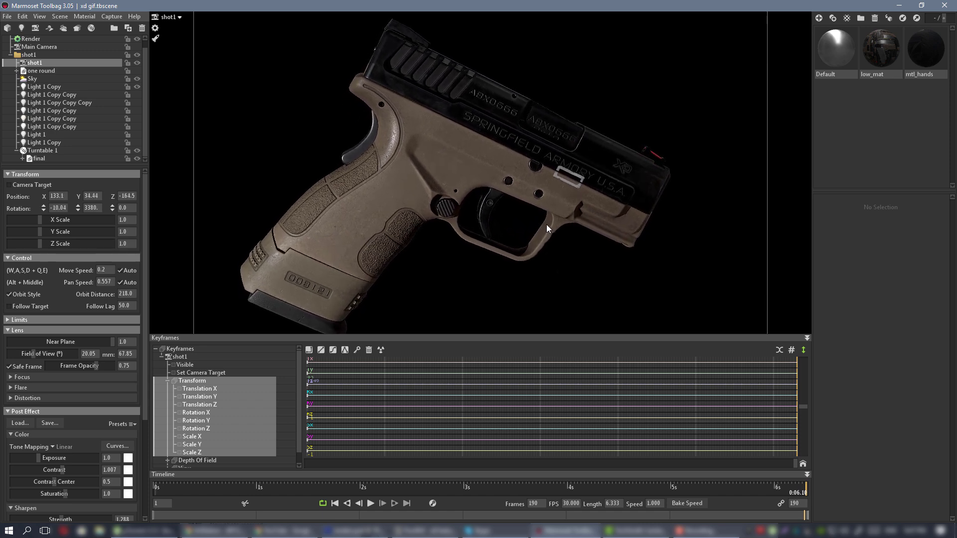
drag(549, 226, 541, 209)
scroll(549, 217, down, 2)
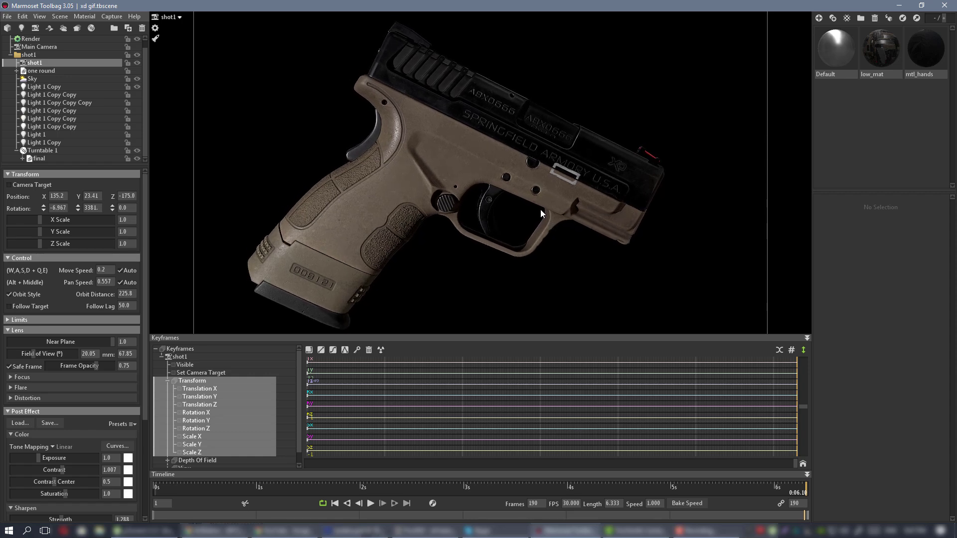
right_drag(540, 209, 543, 212)
drag(542, 211, 541, 199)
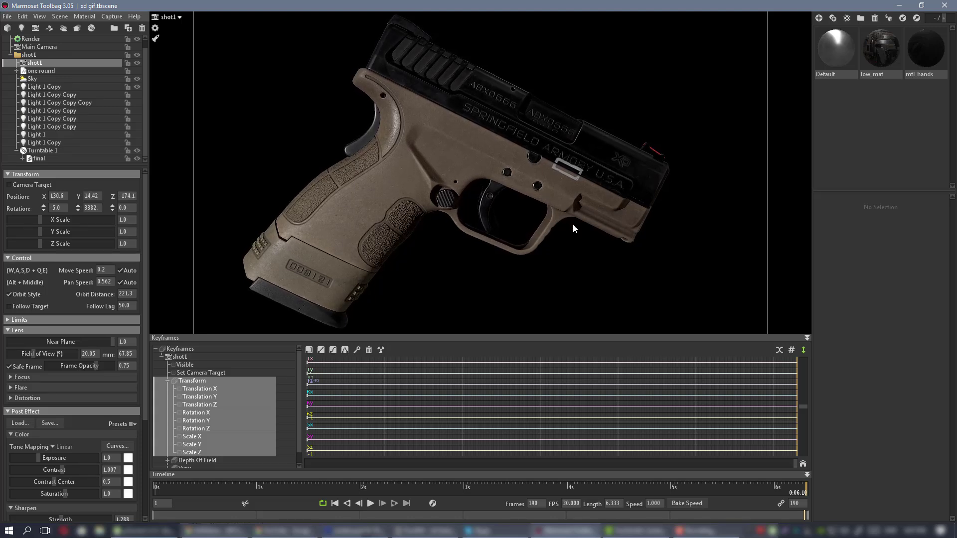
click(356, 351)
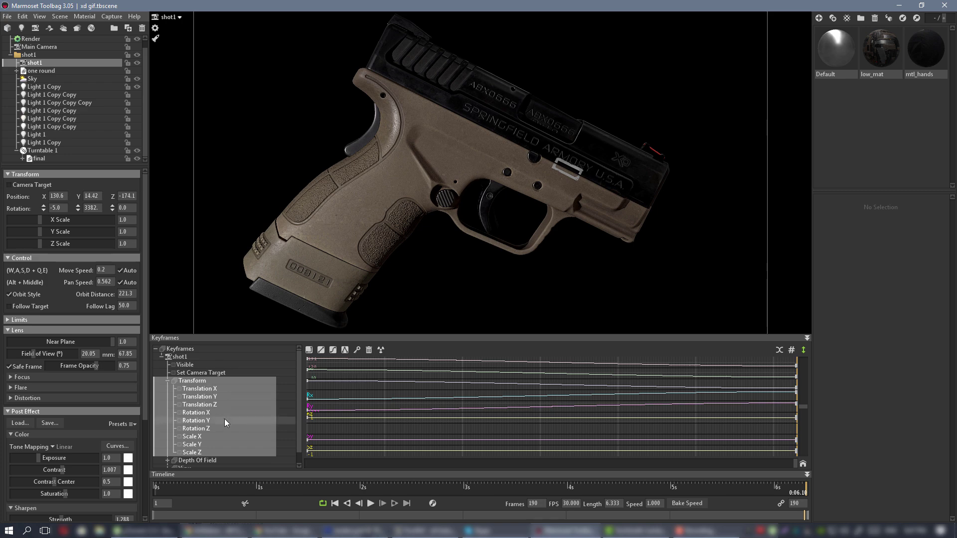
Rewind to the first frame and play the animation full screen to review the camera move
drag(796, 463, 284, 456)
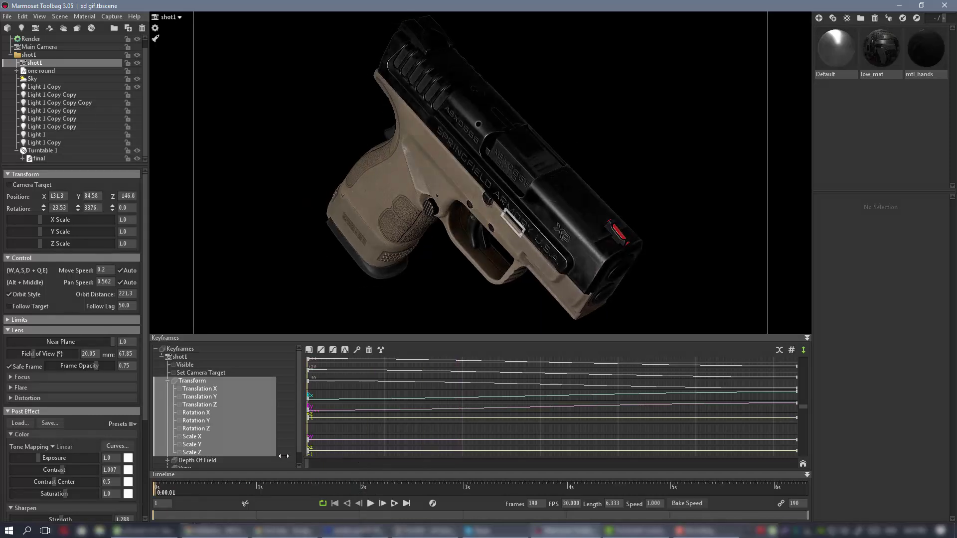
click(371, 505)
key(ctrl+space)
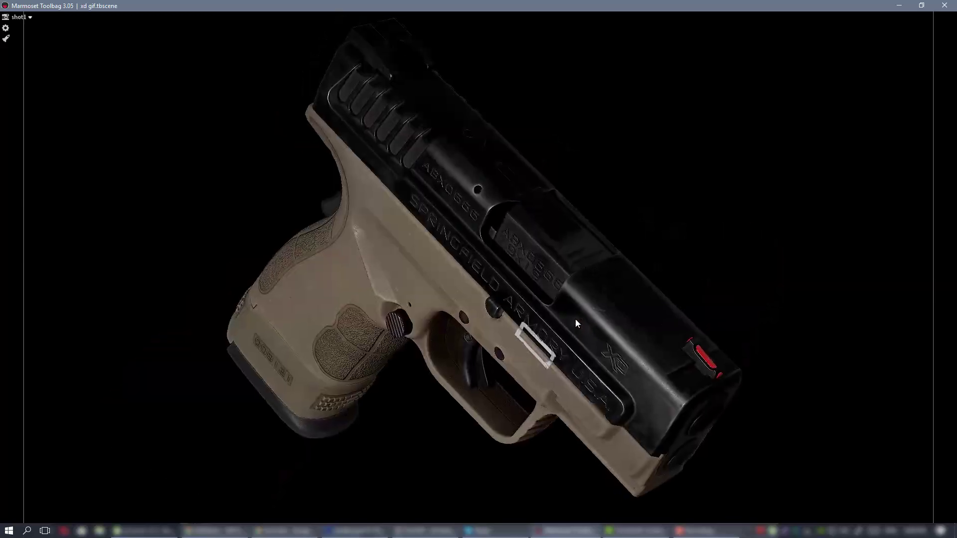
key(F11)
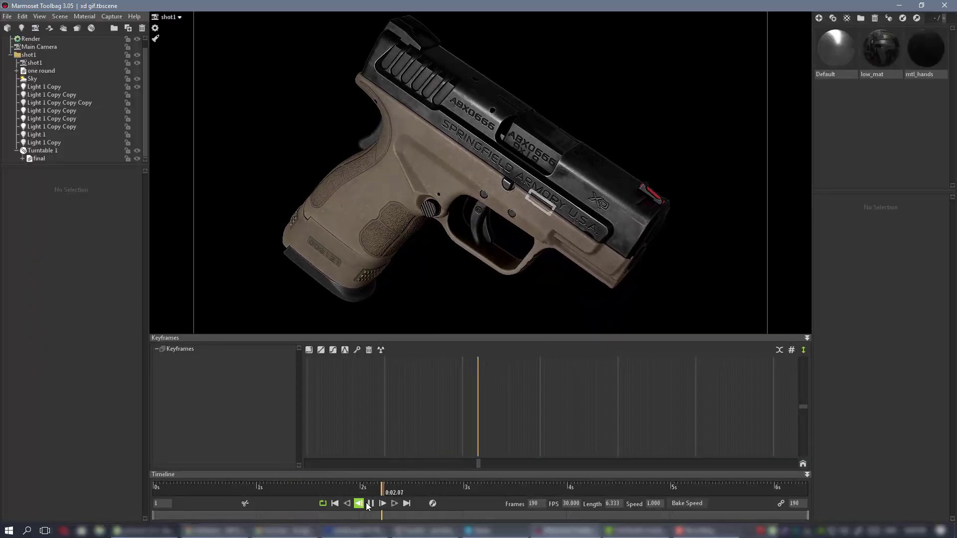
At the first frame, bring the shot1 camera closer to an orbit distance of 213.6 and update its Transform keyframes
click(34, 62)
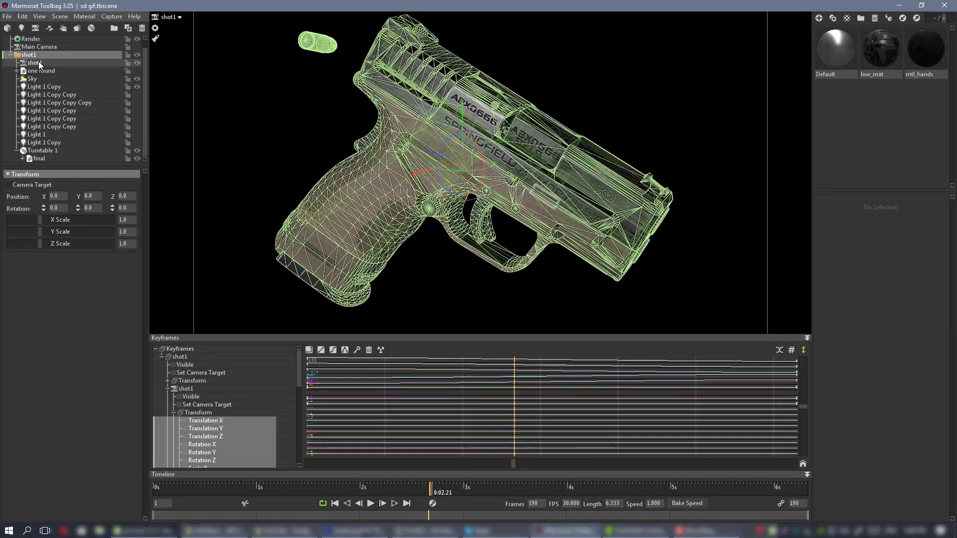
drag(518, 463, 287, 431)
key(Tab)
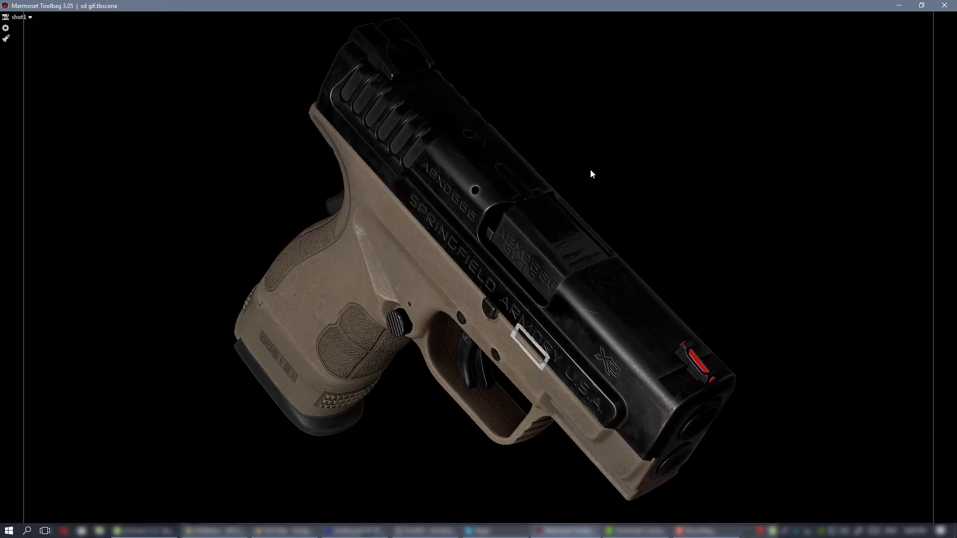
drag(598, 174, 601, 183)
key(Tab)
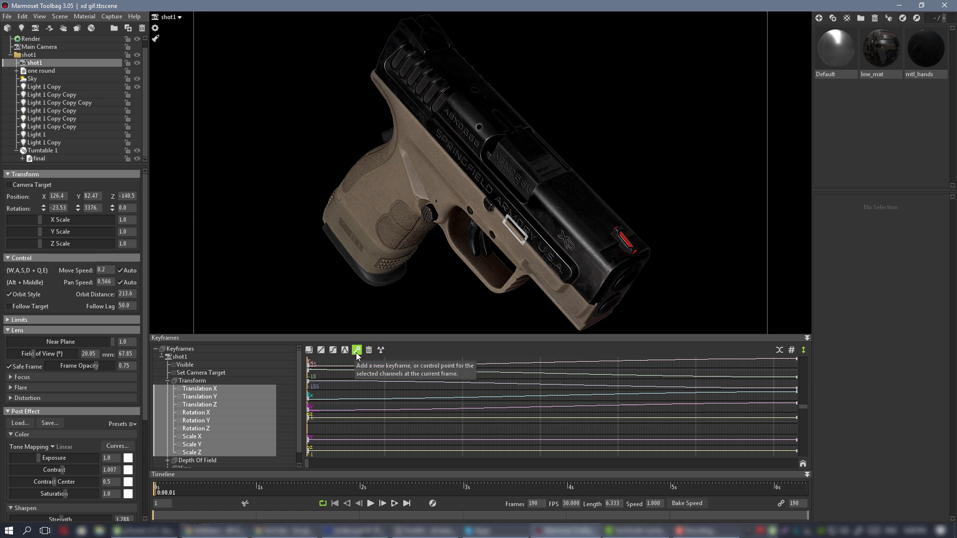
At the last frame, reframe the shot1 camera at an X rotation of -4.044 and orbit distance of 226.8, and update its Transform keyframes
drag(307, 465, 820, 423)
key(ctrl+space)
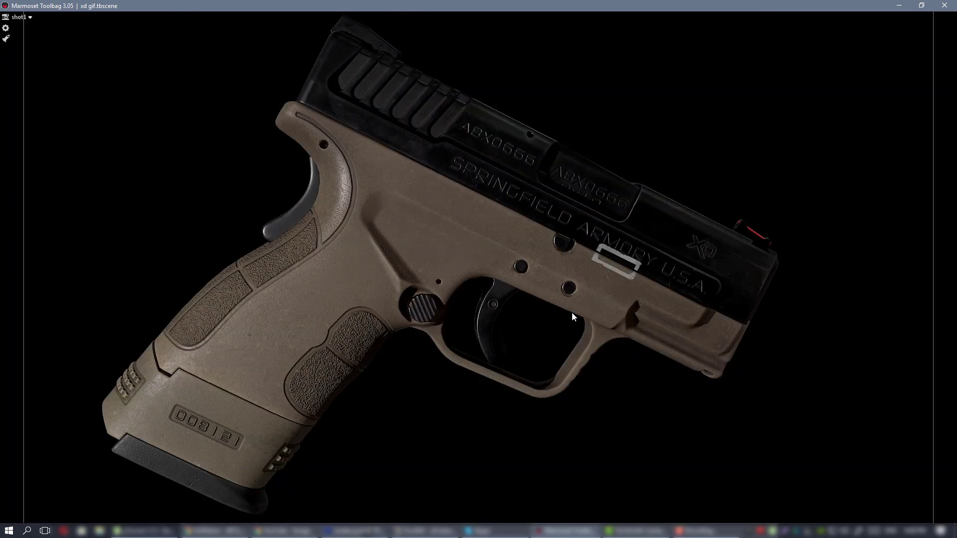
alt+right_drag(572, 313, 567, 306)
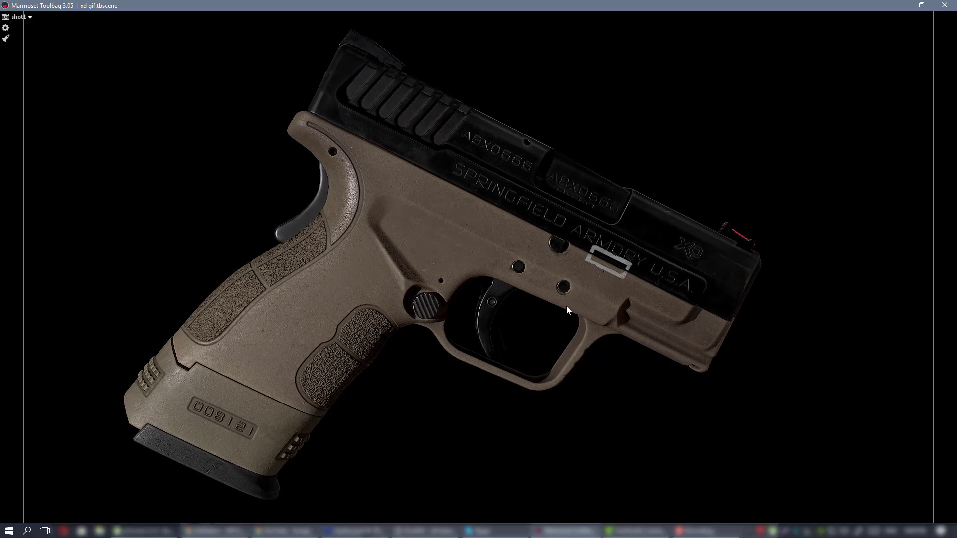
alt+drag(564, 304, 555, 301)
alt+middle_drag(555, 303, 579, 297)
key(Tab)
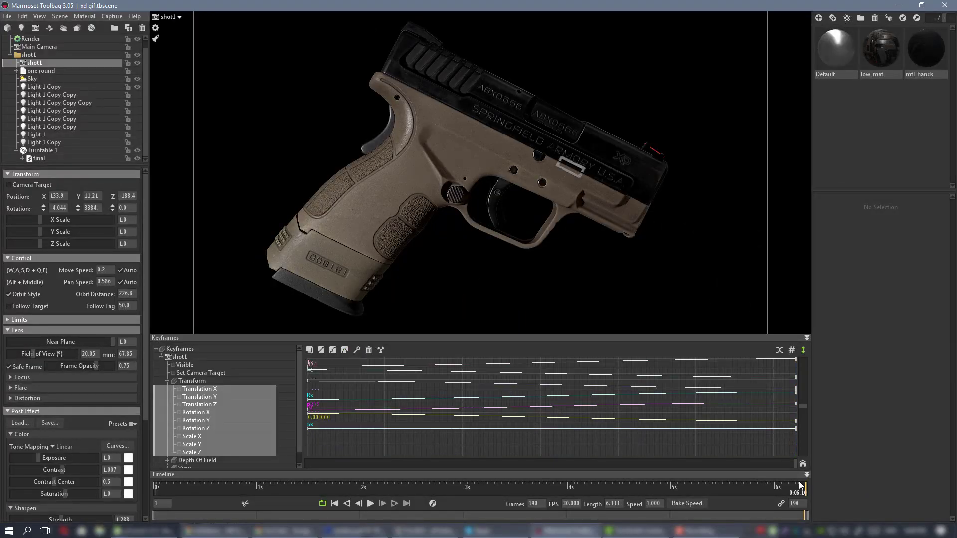
Play the adjusted camera move from the first frame in full screen, then stop playback
mouse_move(796, 463)
mouse_down()
mouse_move(293, 447)
mouse_move(839, 438)
mouse_move(294, 440)
mouse_up()
click(371, 503)
key(Tab)
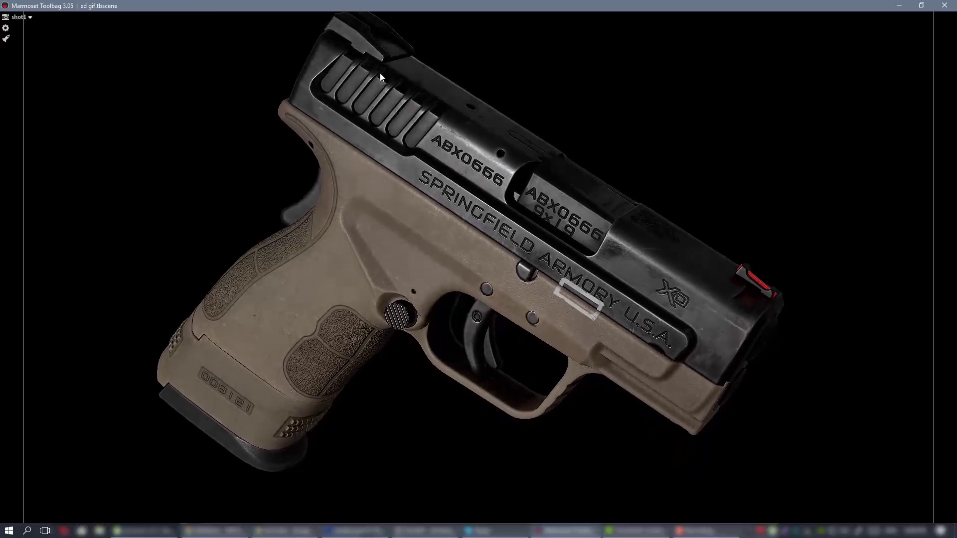
key(ctrl+space)
click(370, 504)
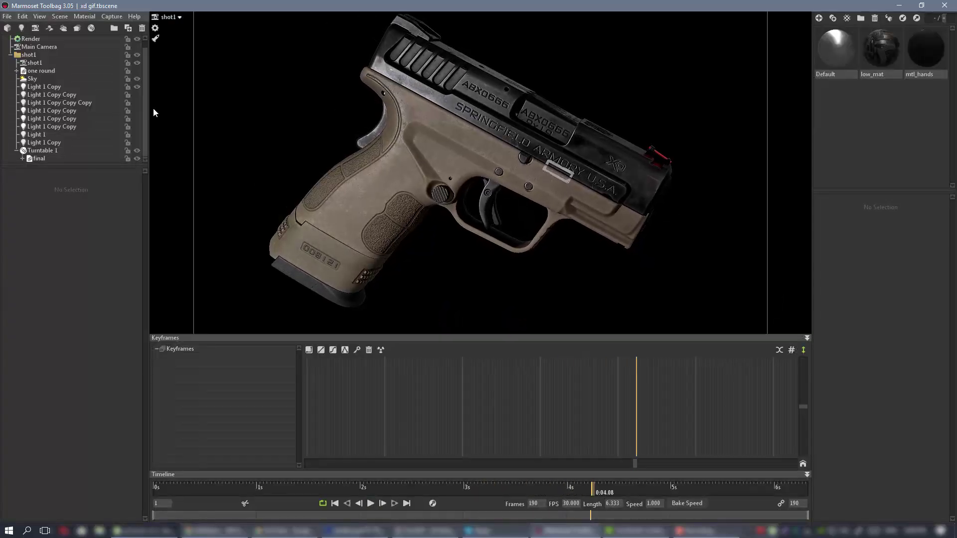
Select the shot1 camera and move the playhead back to 0:02.07
click(42, 64)
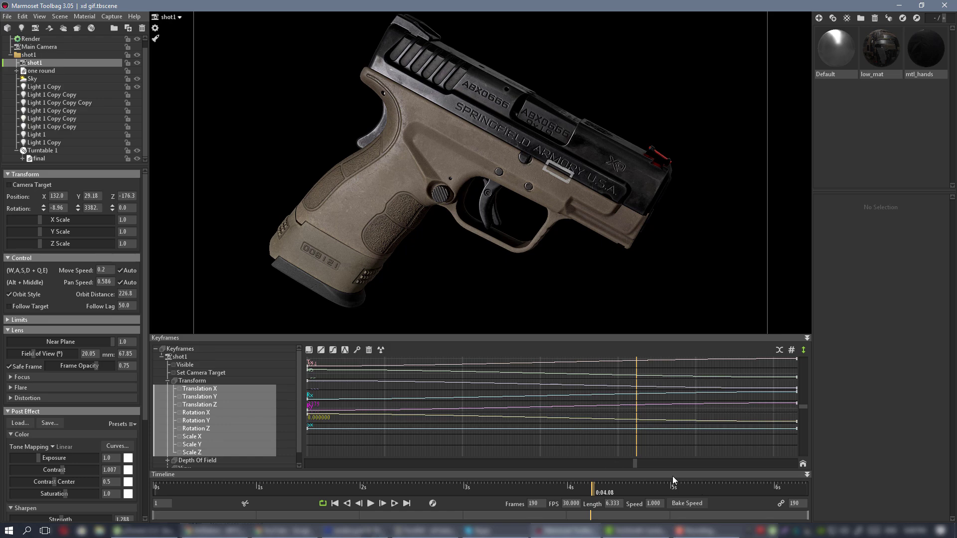
drag(636, 469, 478, 443)
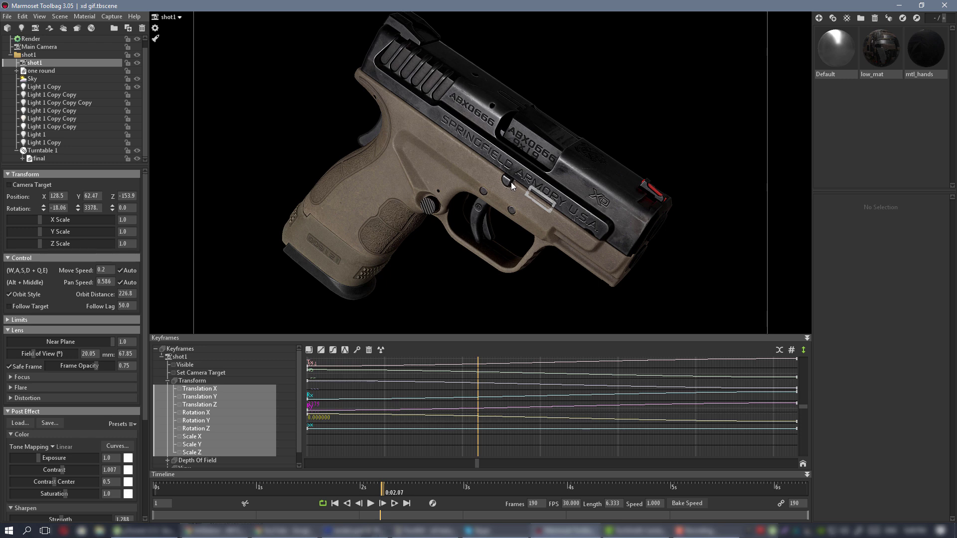
Key the shot1 camera's transform at 0:02.07 with the gun panned slightly lower in frame, and preview the animation full screen
middle_drag(511, 181, 511, 212)
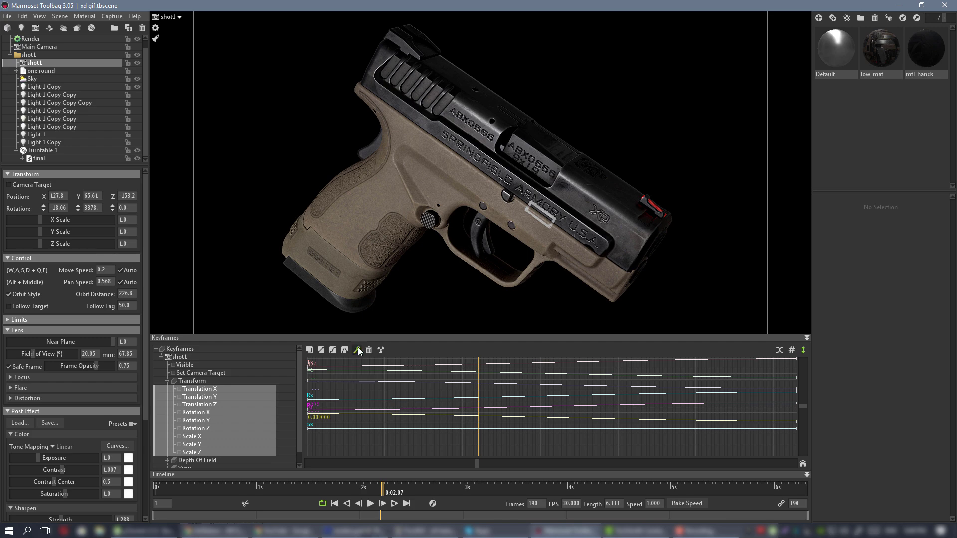
drag(477, 464, 242, 412)
click(368, 503)
key(ctrl+space)
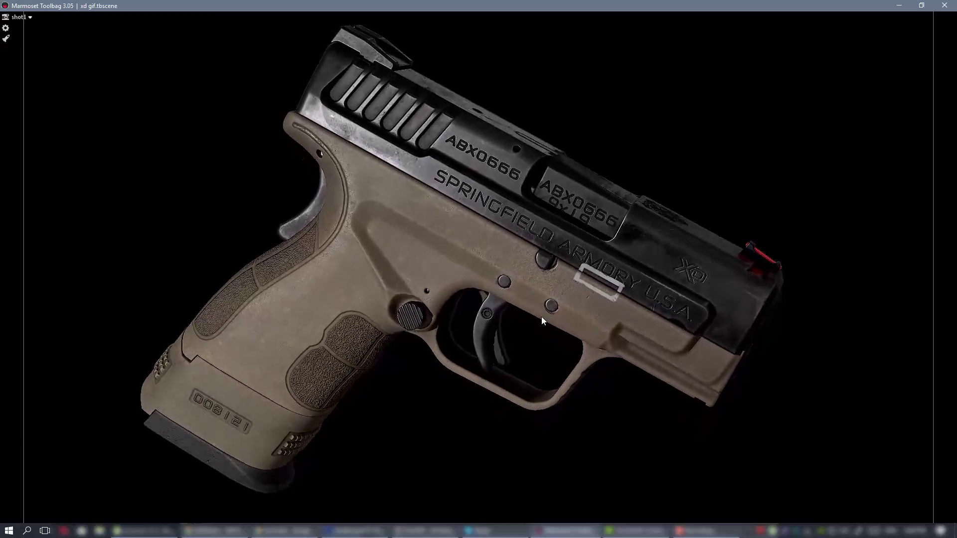
key(ctrl+space)
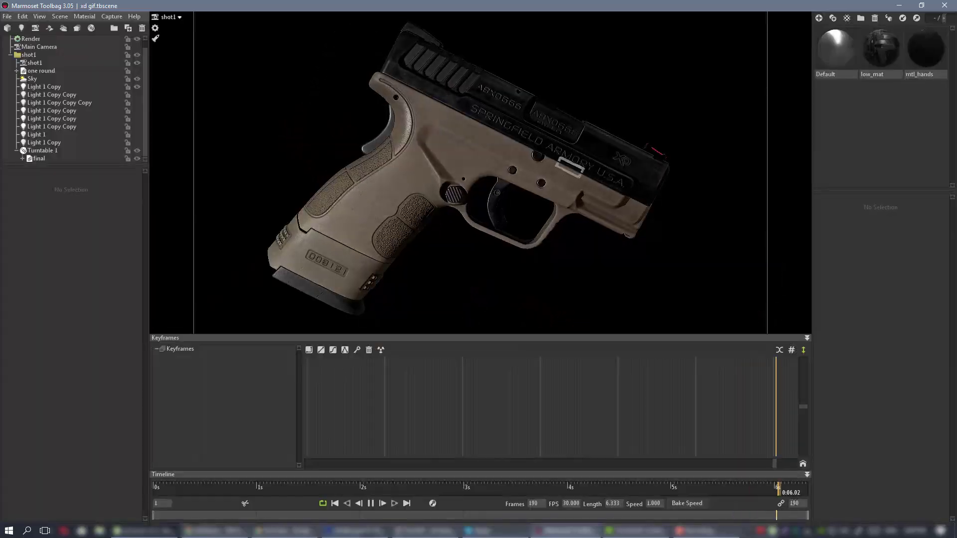
click(369, 504)
At the last frame, roll the shot1 camera to a Z rotation of -8.6, pan the gun slightly higher, and key the transform
drag(355, 466, 835, 442)
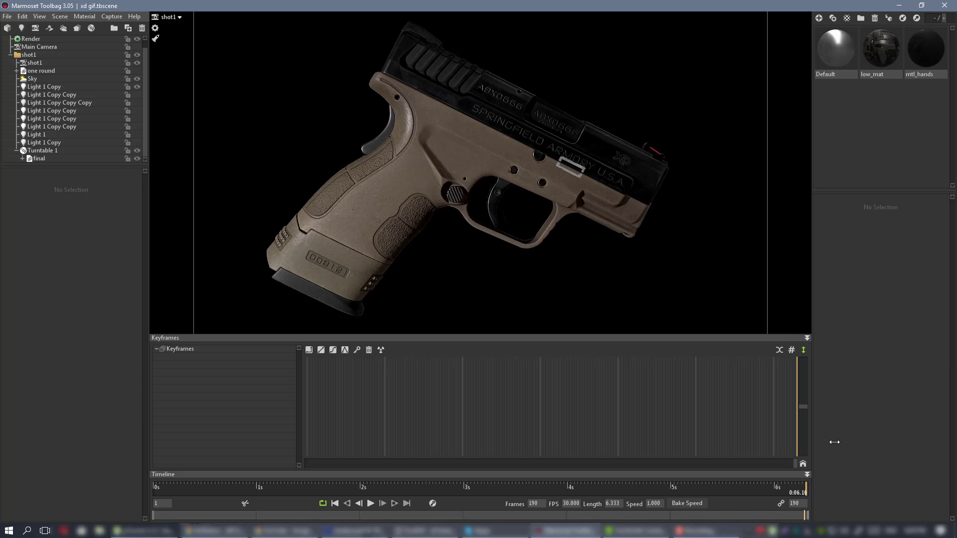
click(35, 62)
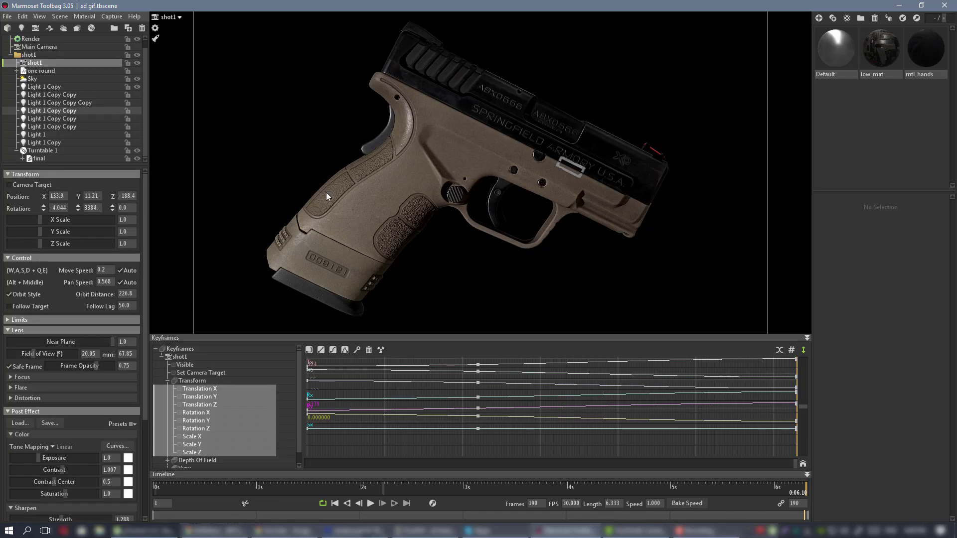
drag(795, 464, 323, 448)
drag(424, 411, 792, 410)
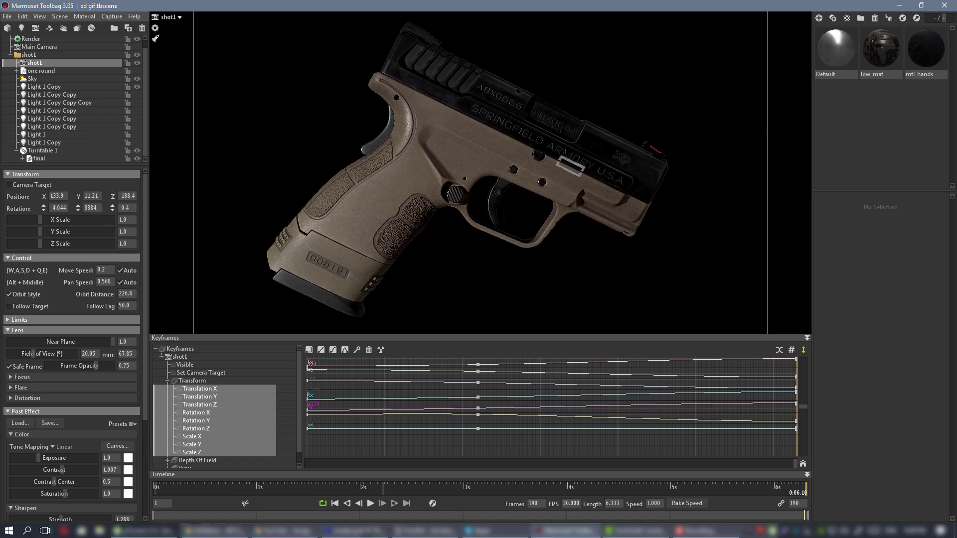
drag(113, 208, 112, 233)
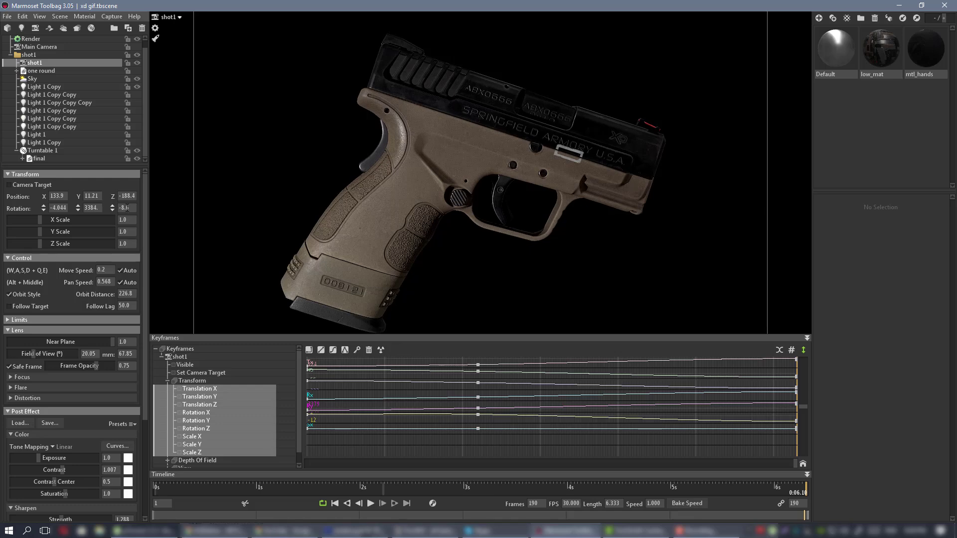
alt+middle_drag(546, 232, 540, 202)
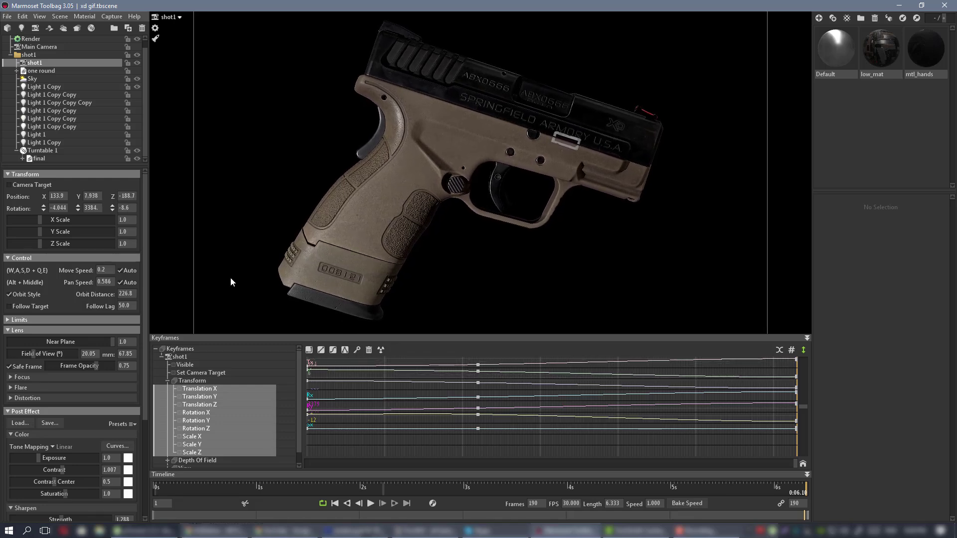
click(358, 349)
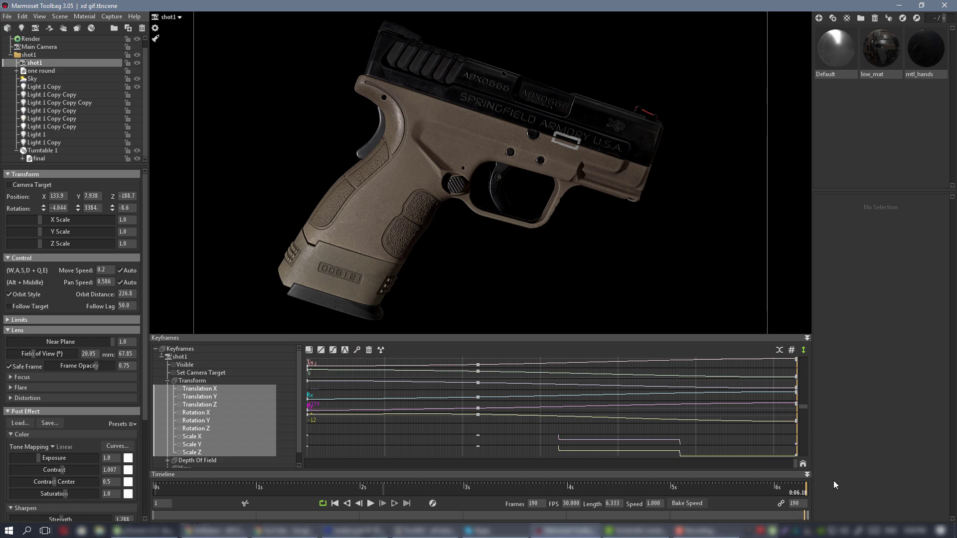
Play the camera animation full screen from the first frame to check the rolled ending, and stop playback
drag(792, 469, 276, 419)
click(372, 504)
key(ctrl+space)
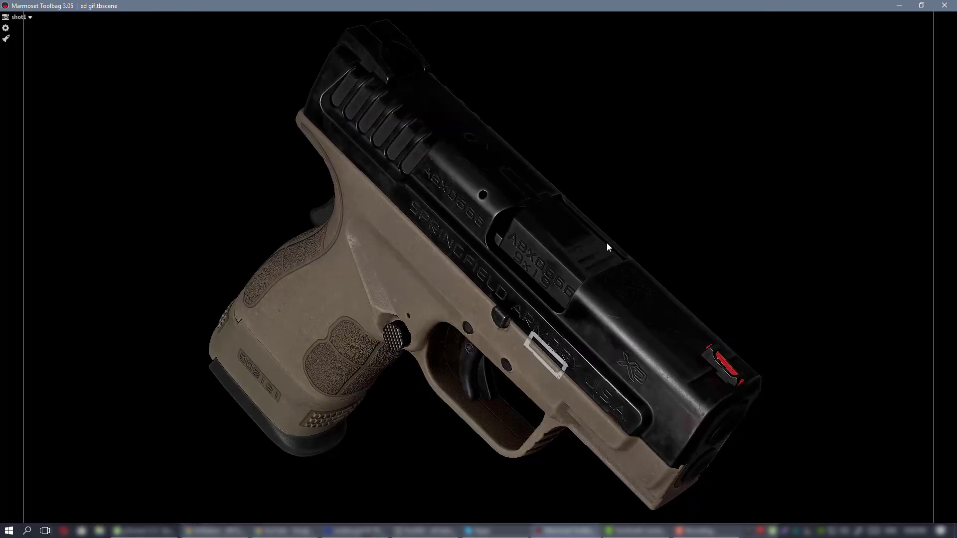
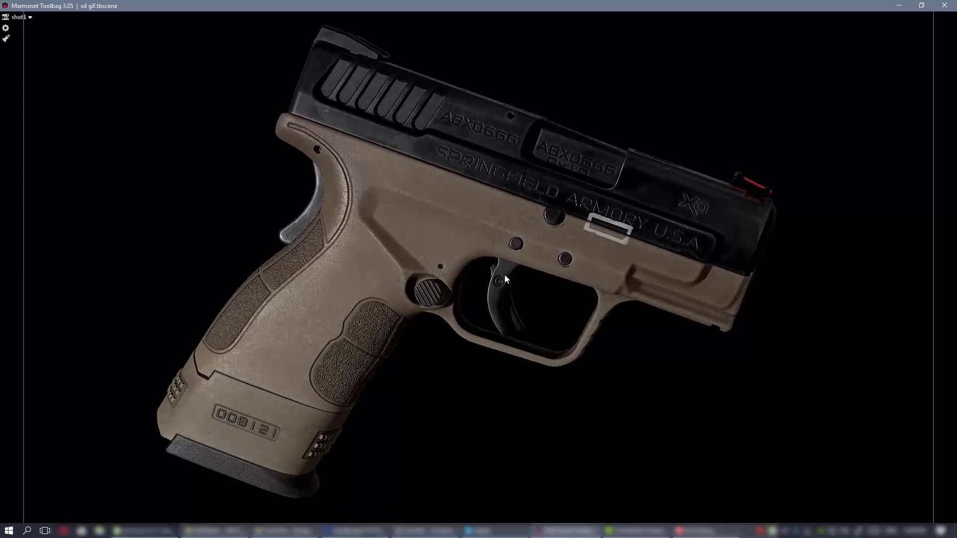
key(Tab)
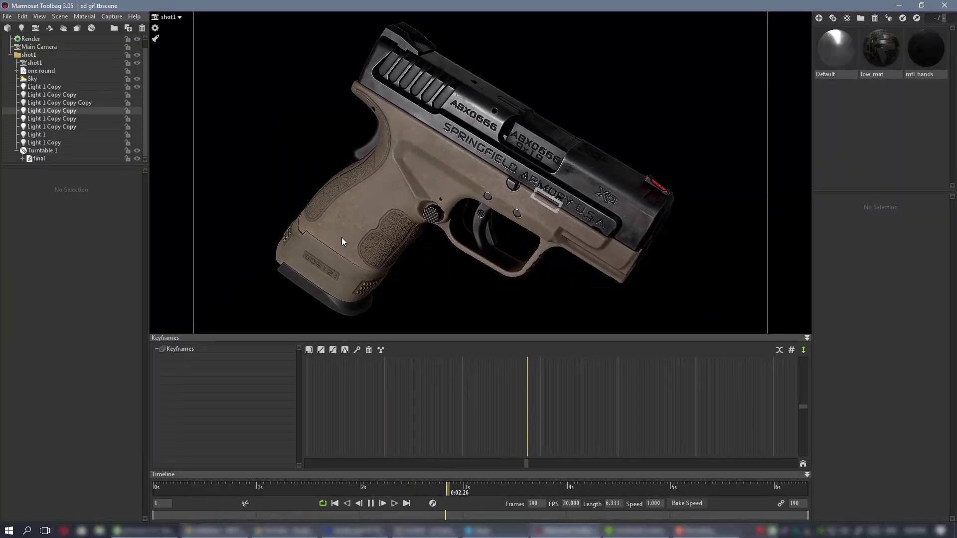
key(Tab)
key(Tab)
key(space)
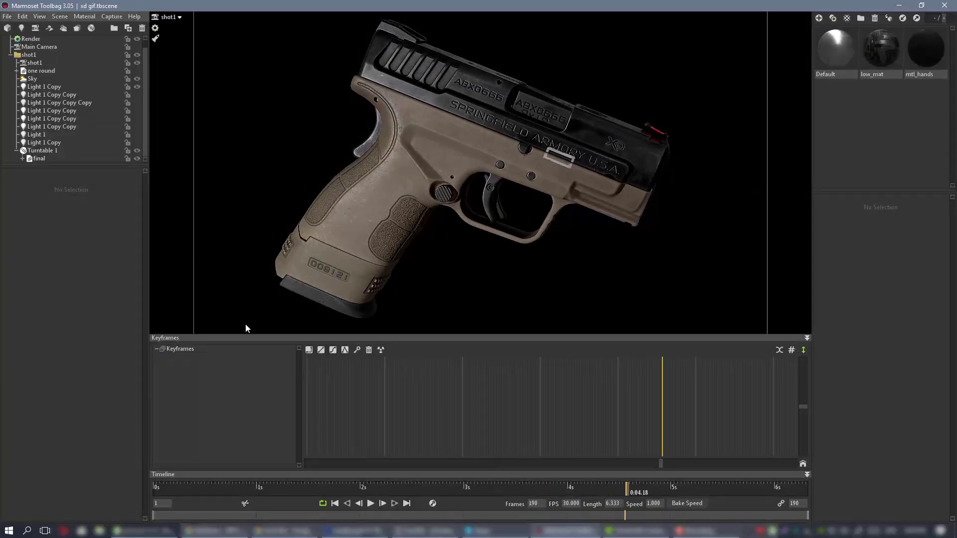
Key the shot1 camera's Field Of View channel at the first and last frames
click(43, 64)
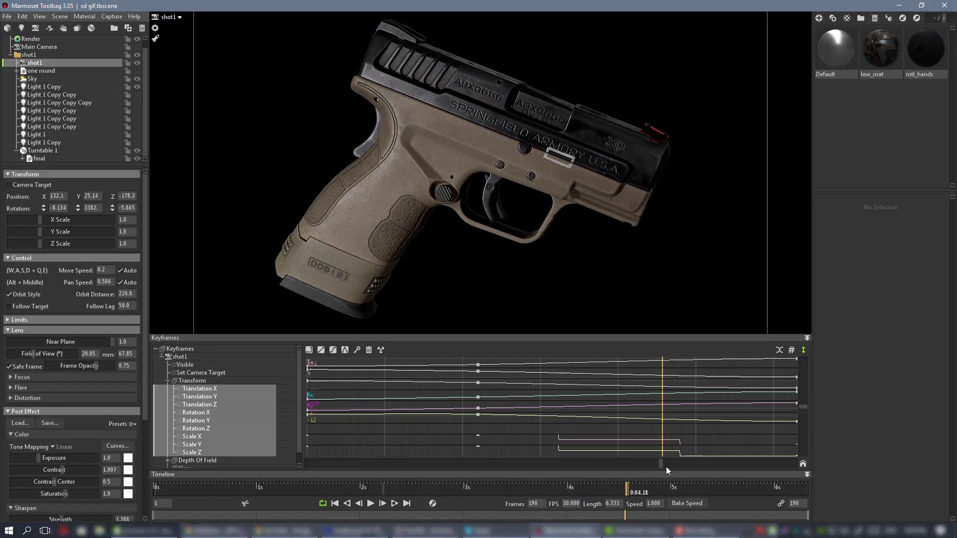
drag(657, 464, 275, 450)
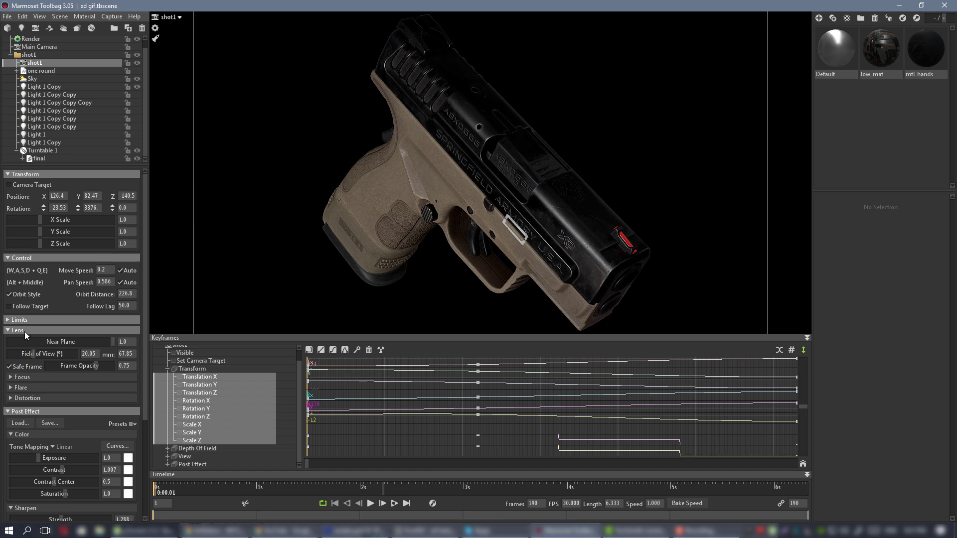
click(182, 456)
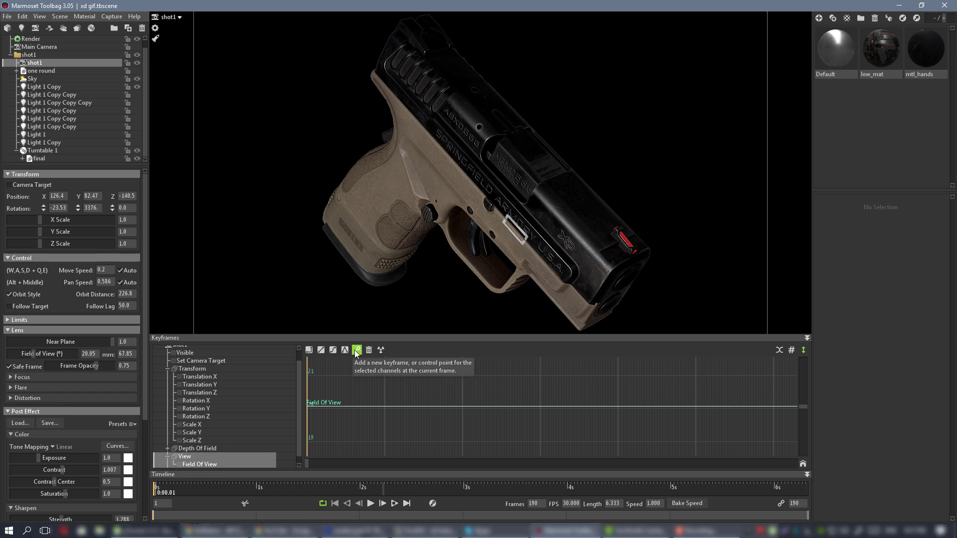
click(357, 350)
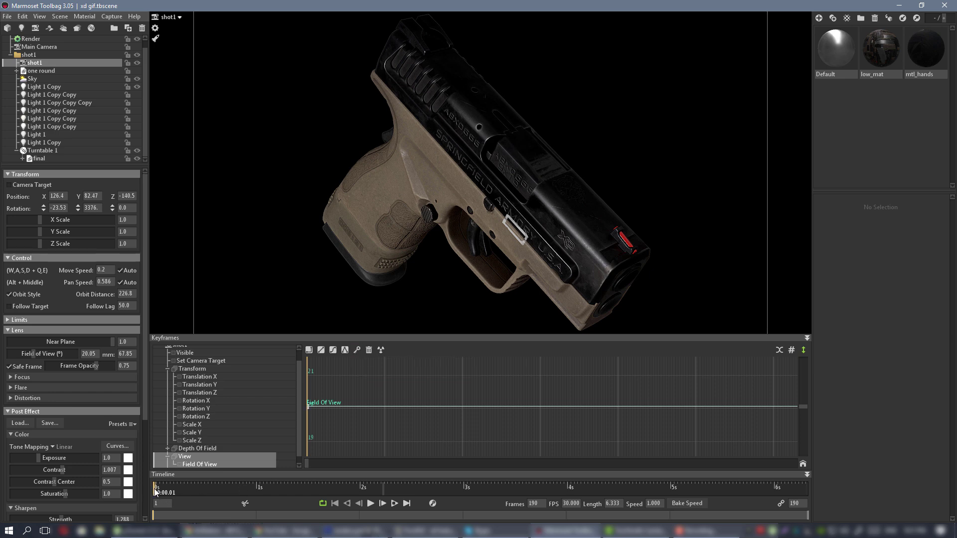
drag(154, 489, 878, 477)
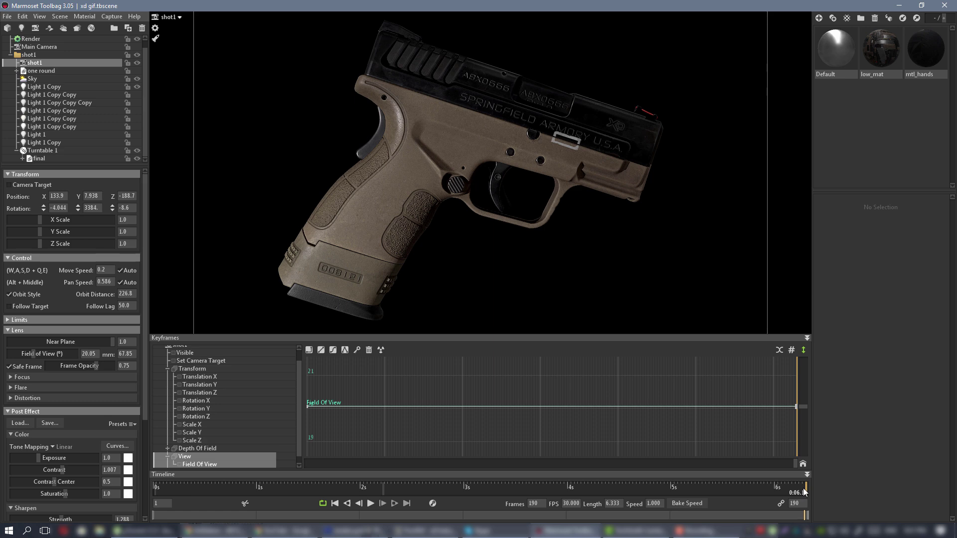
At the first frame, set the shot1 camera's field of view to 28.1 and dolly in until the gun fills the frame
drag(803, 492, 154, 404)
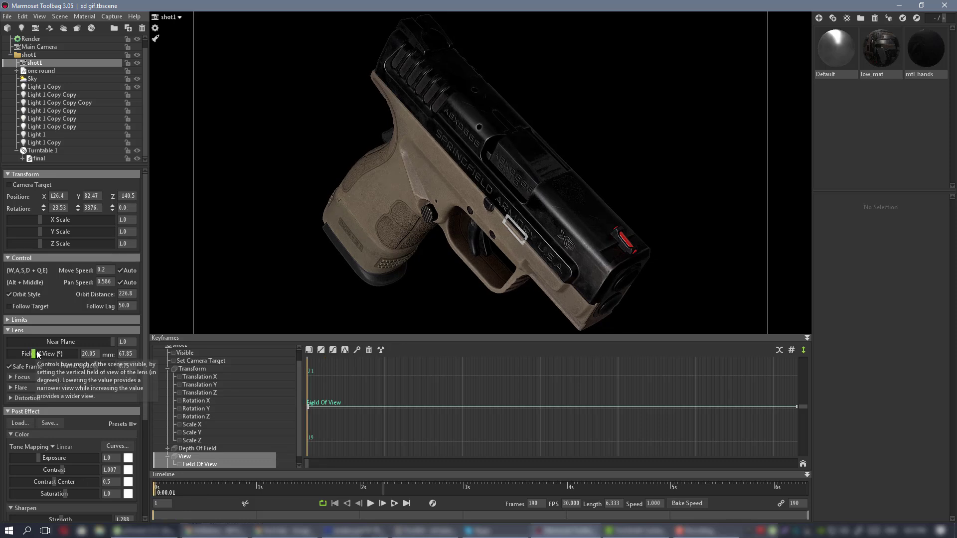
drag(35, 354, 38, 354)
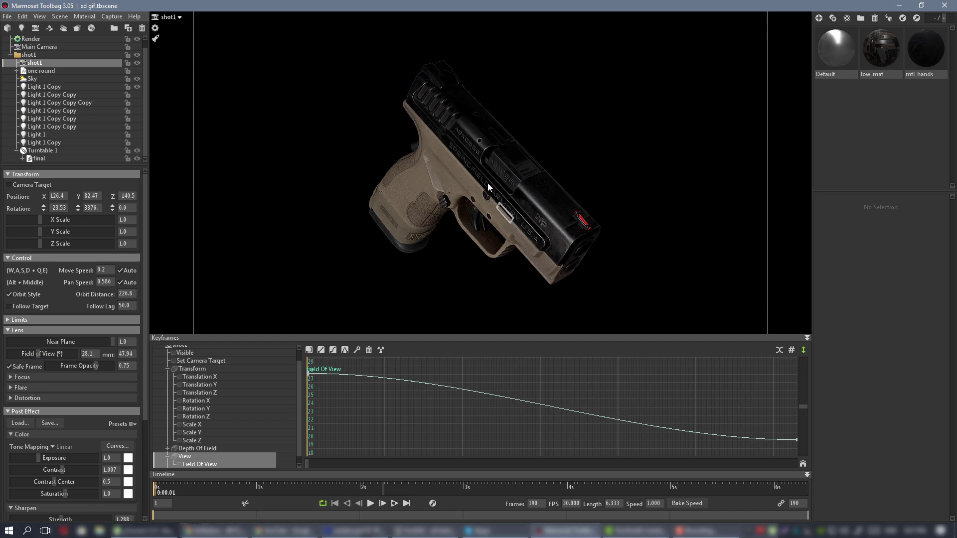
alt+right_drag(489, 184, 526, 201)
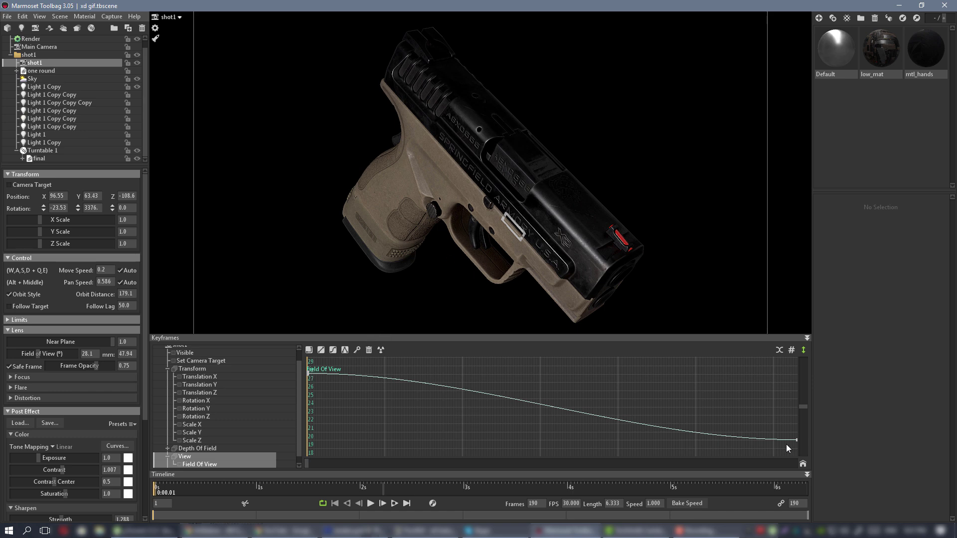
Scrub through the shot1 camera's transform animation and play it full screen to check the field-of-view change
click(187, 370)
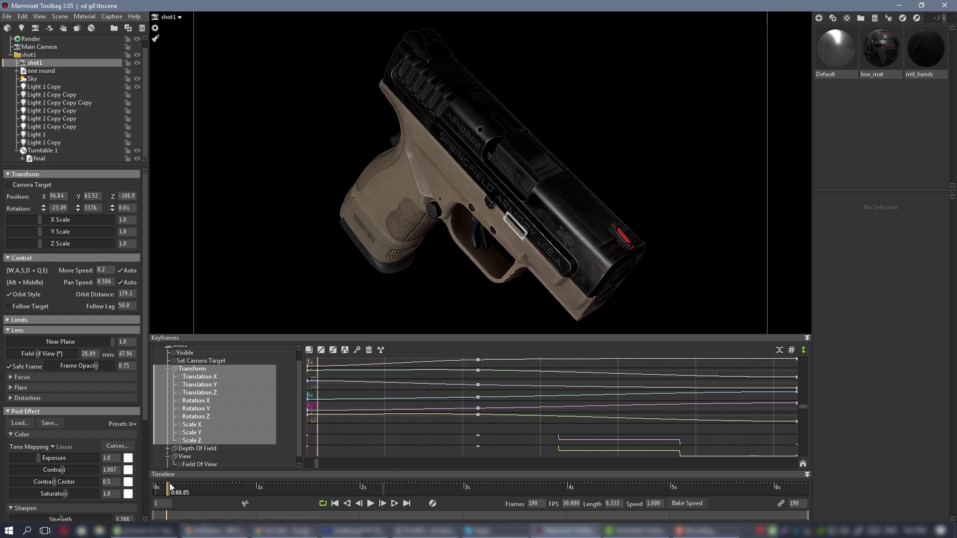
drag(170, 487, 152, 443)
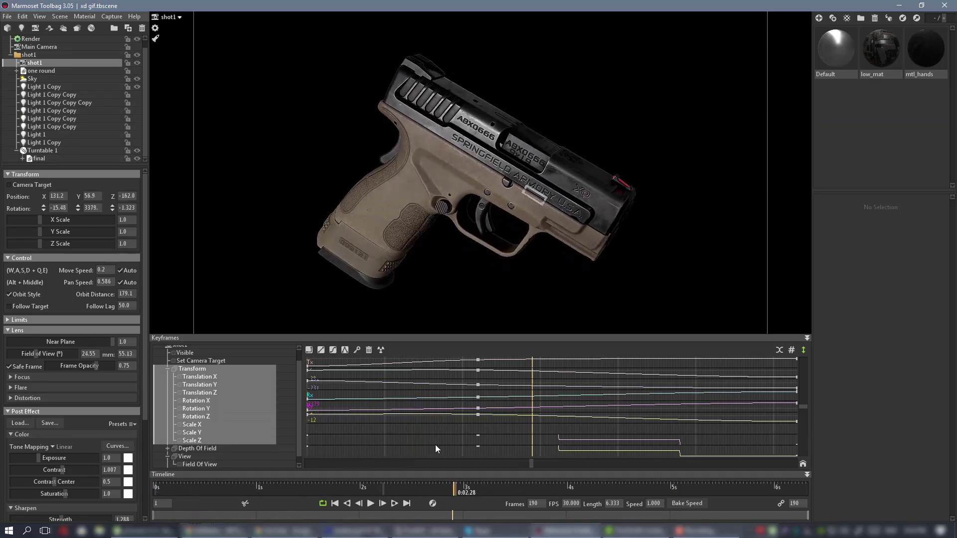
drag(435, 446, 109, 446)
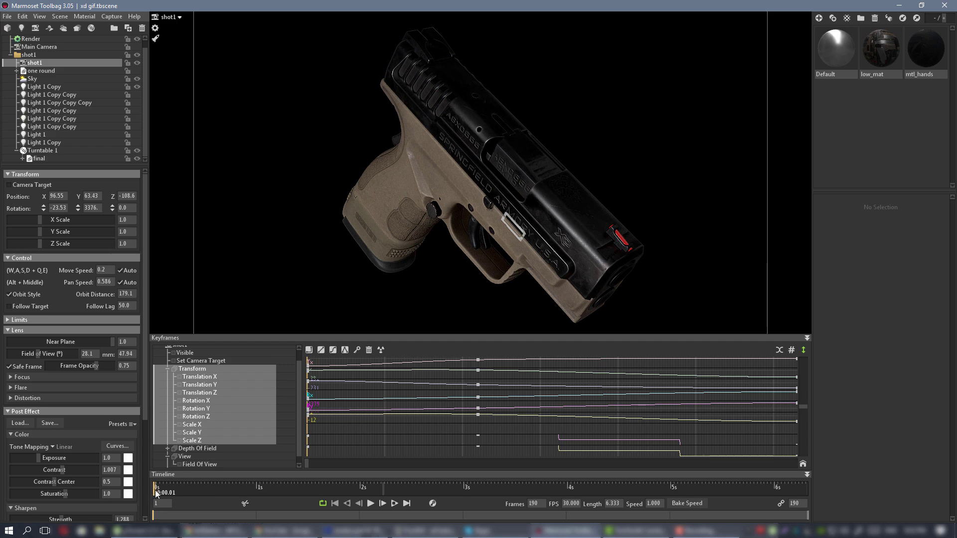
drag(154, 490, 1, 449)
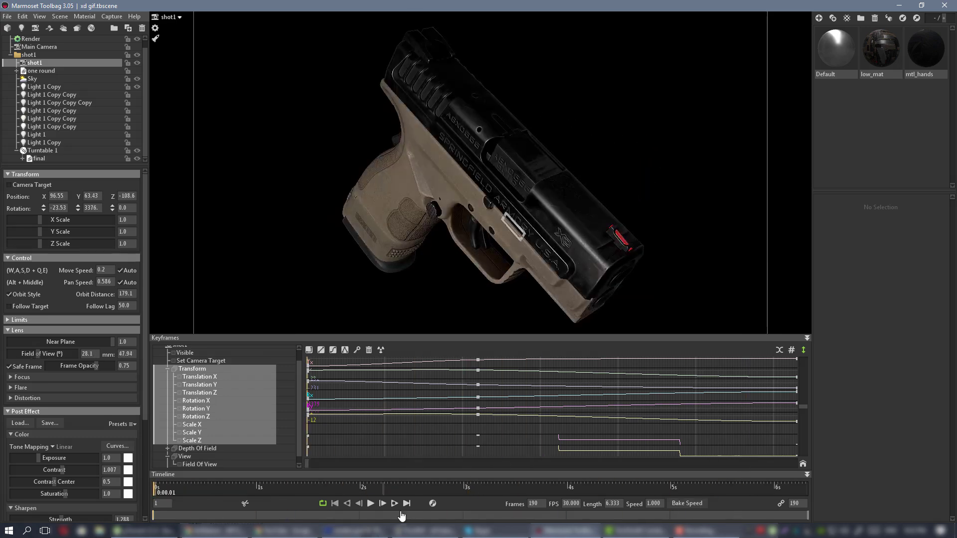
click(370, 503)
key(ctrl+space)
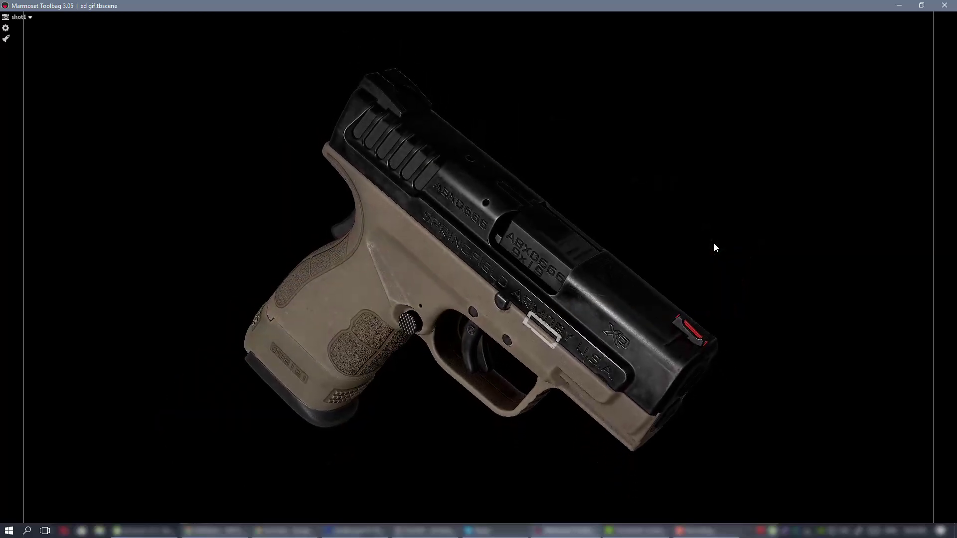
key(ctrl+space)
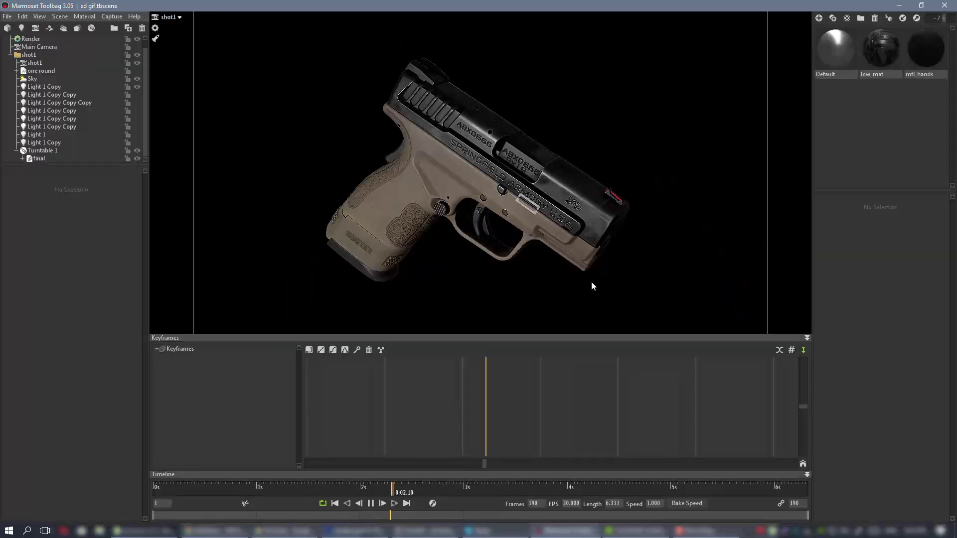
click(370, 504)
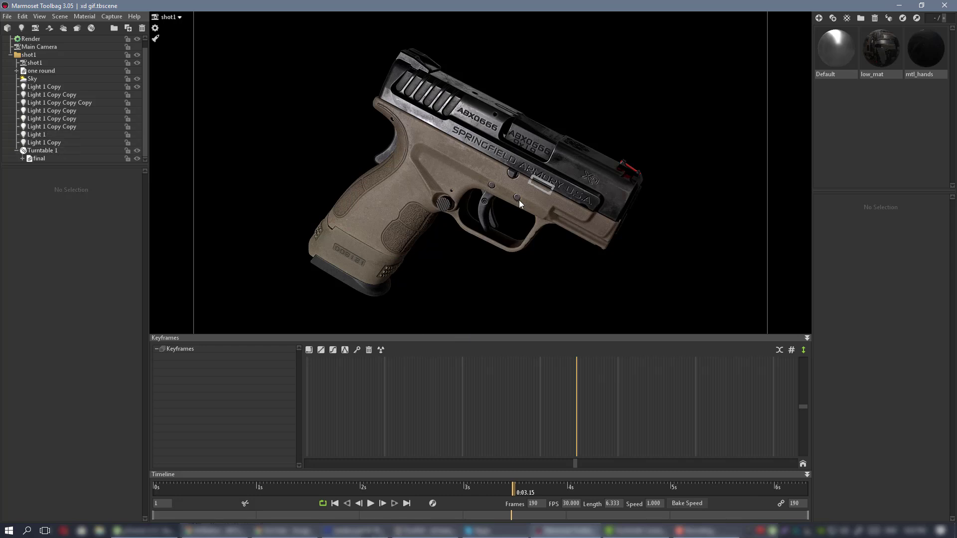
Undo the last change and reopen the saved scene xd gif.tbscene, discarding the field-of-view edits
key(ctrl+z)
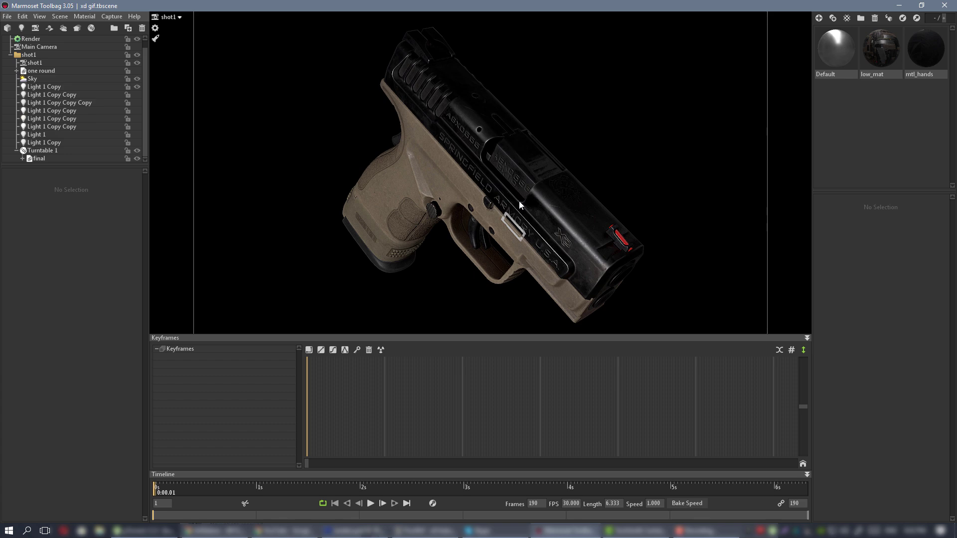
click(35, 63)
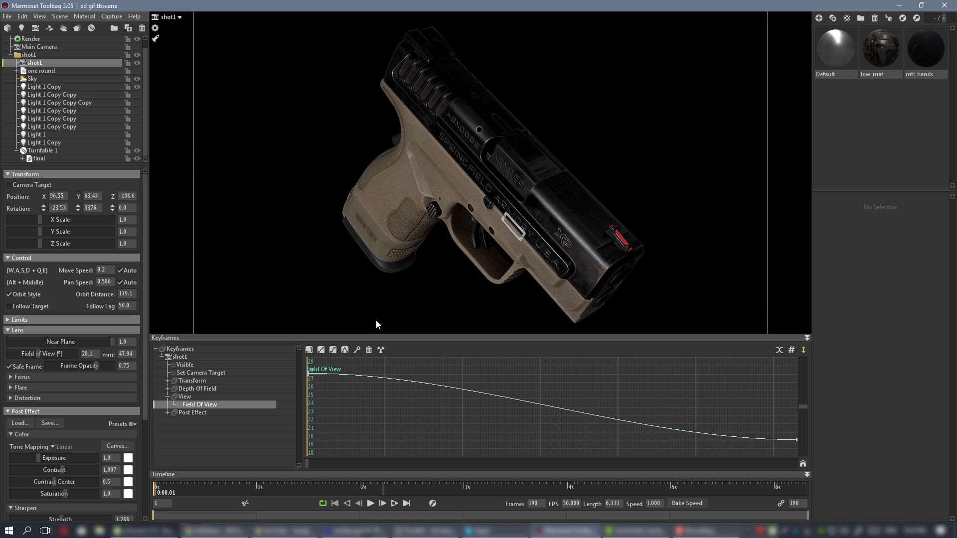
click(5, 17)
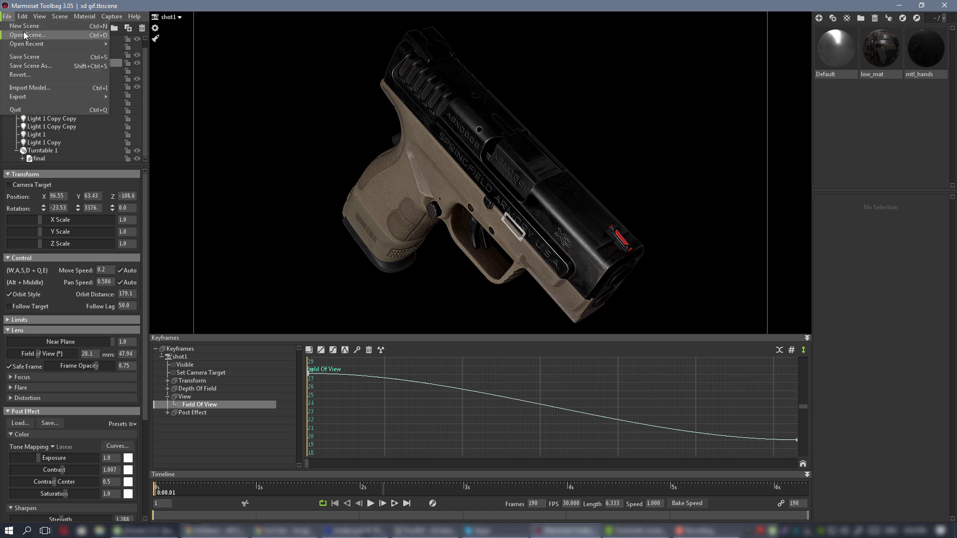
click(25, 35)
click(506, 303)
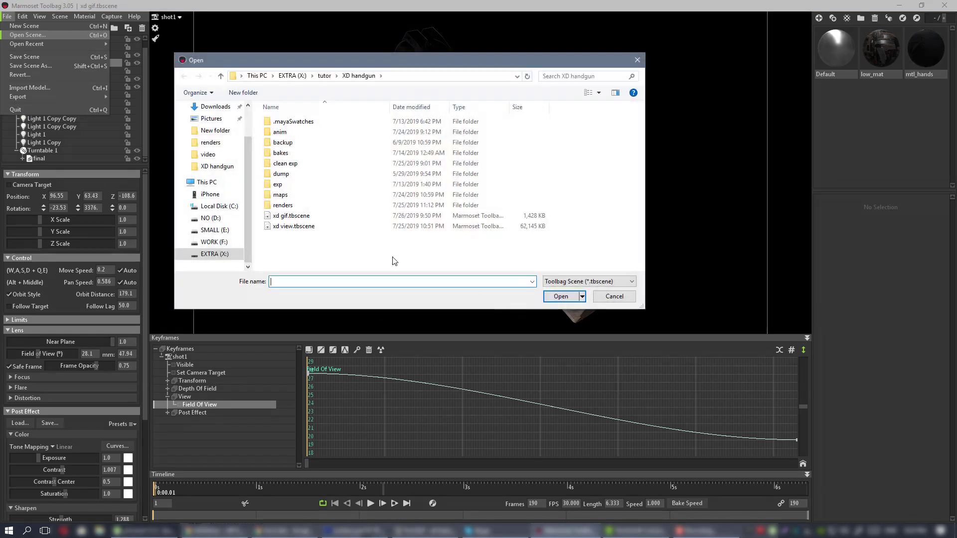
double_click(302, 219)
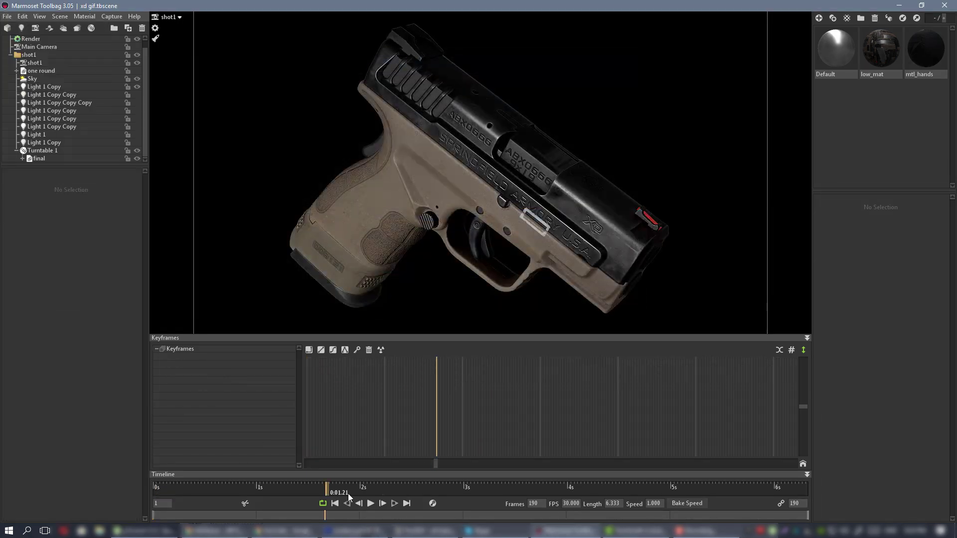
Play the reloaded scene's camera animation full screen from near the start
mouse_move(327, 490)
mouse_down()
mouse_move(122, 459)
mouse_move(705, 444)
mouse_move(289, 420)
mouse_move(738, 424)
mouse_move(448, 422)
mouse_move(228, 405)
mouse_move(726, 406)
mouse_move(222, 405)
mouse_move(320, 492)
mouse_up()
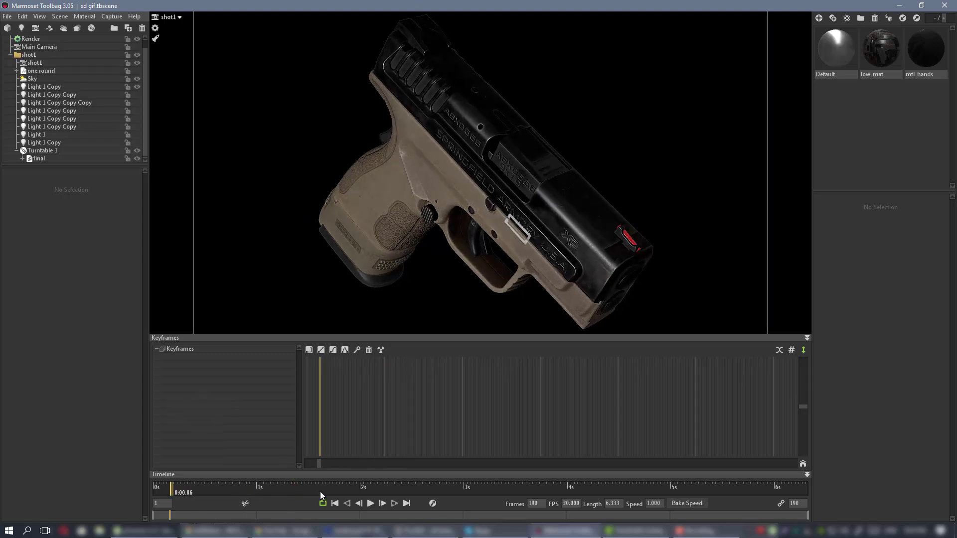
click(369, 504)
key(ctrl+space)
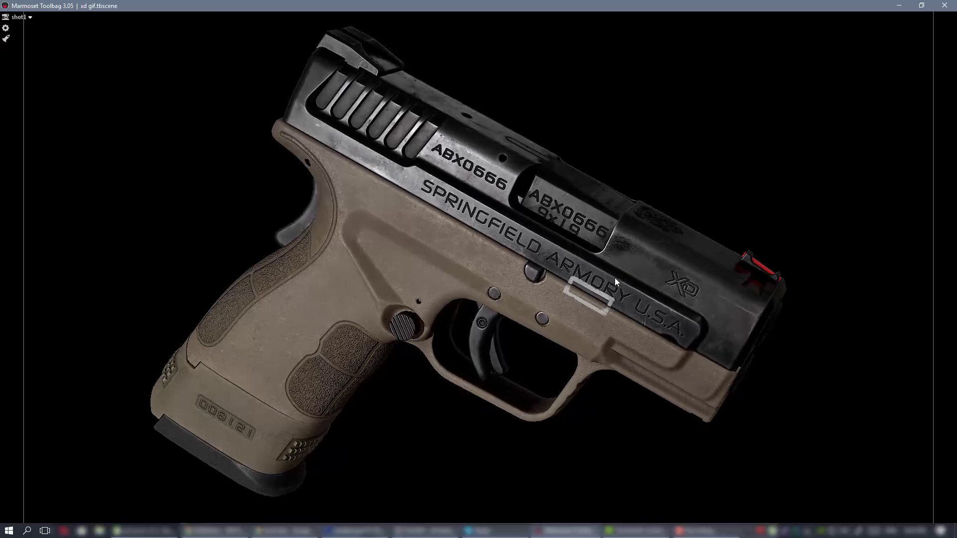
Pause the animation, set the timeline frame rate to 24 FPS and accept aligning the keyframes to the new interval
key(ctrl+space)
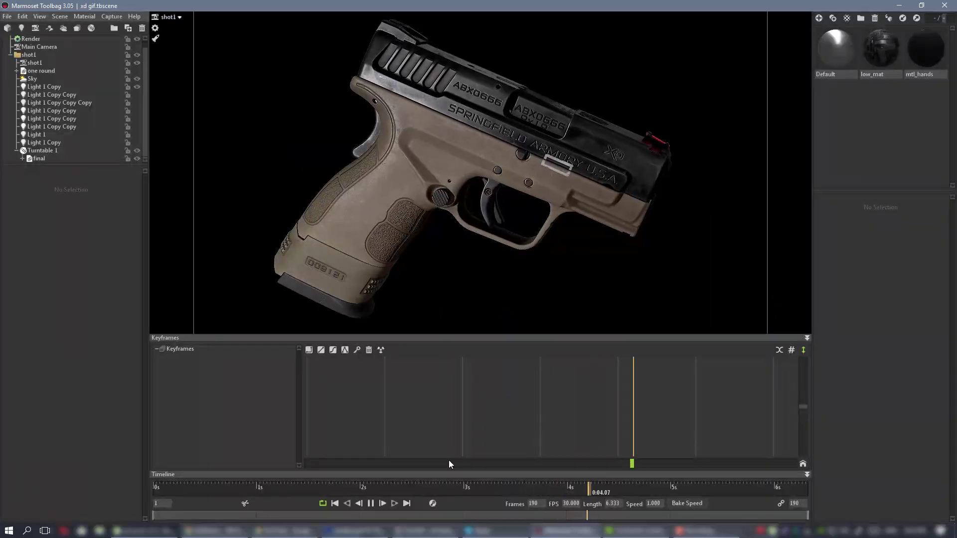
click(370, 504)
click(577, 504)
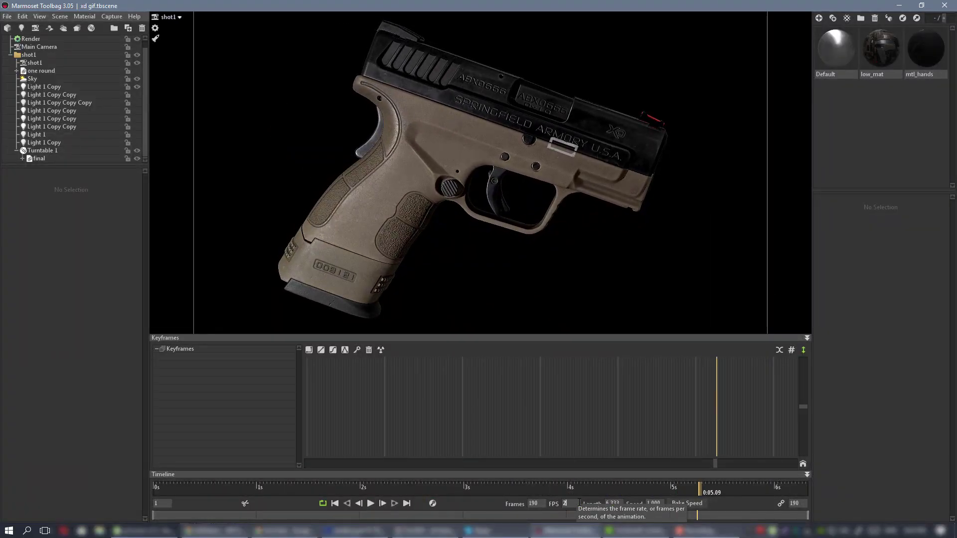
key(Return)
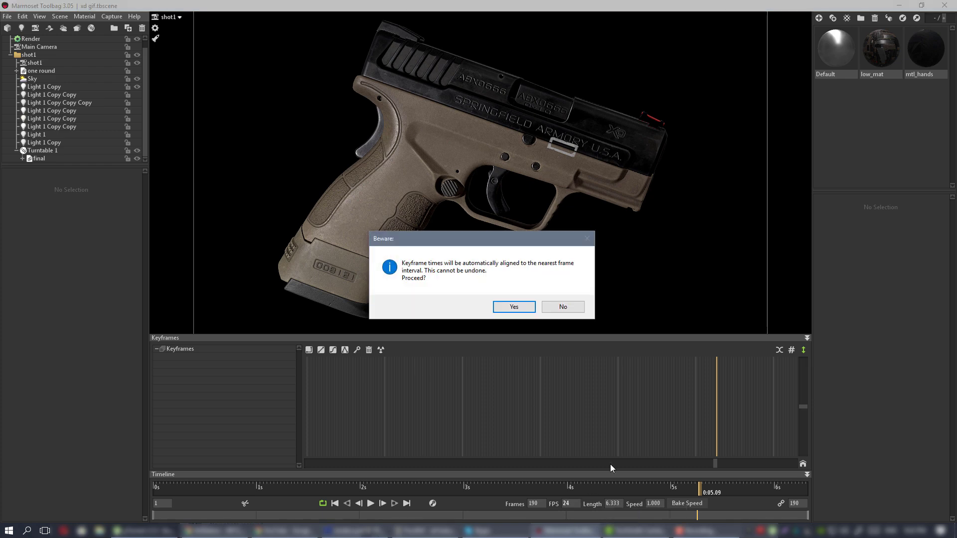
click(504, 307)
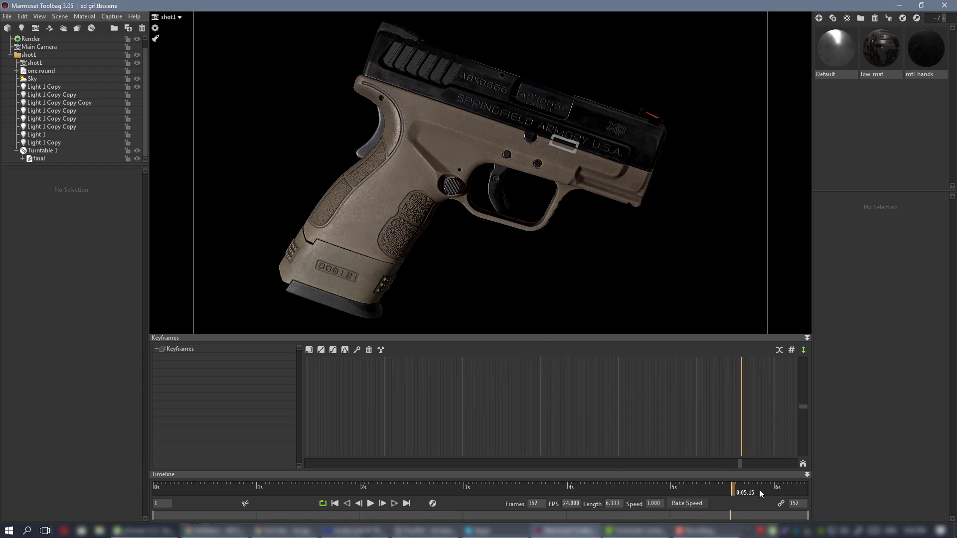
Play the 24 FPS camera animation full screen to check its motion, and pause it
drag(759, 492, 471, 489)
click(371, 504)
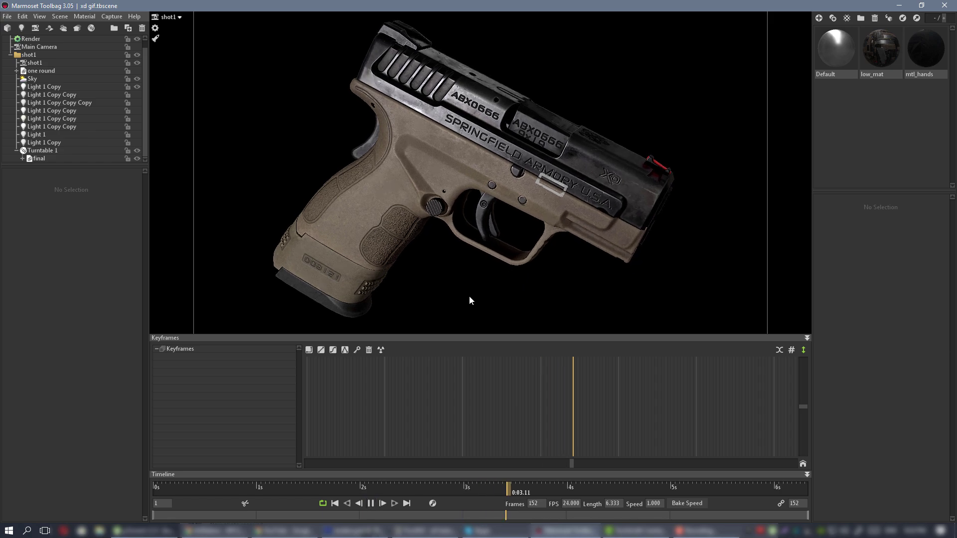
key(ctrl+space)
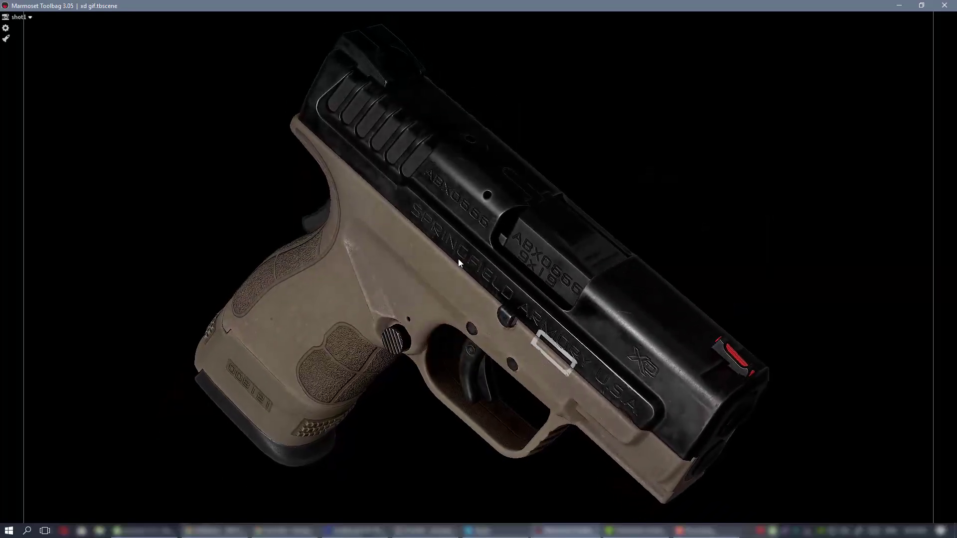
key(ctrl+space)
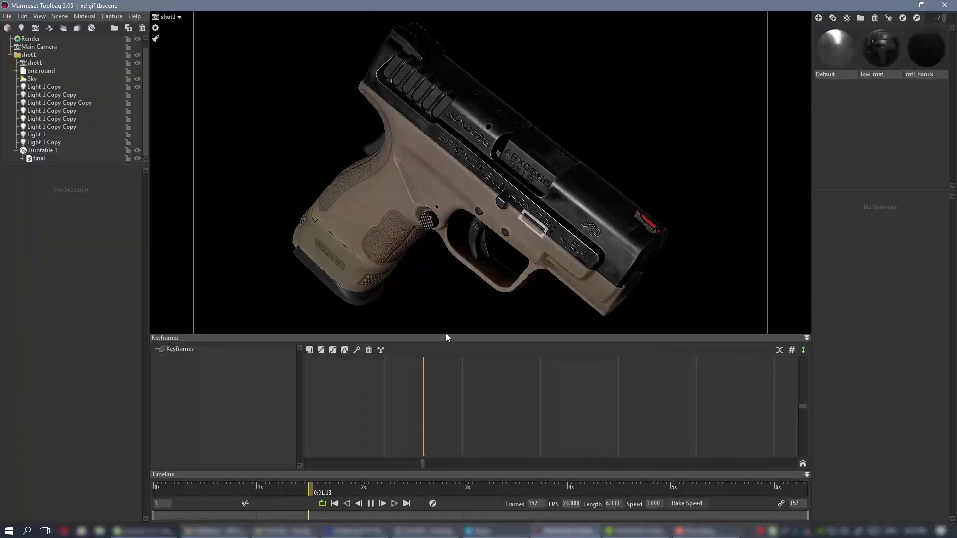
click(374, 504)
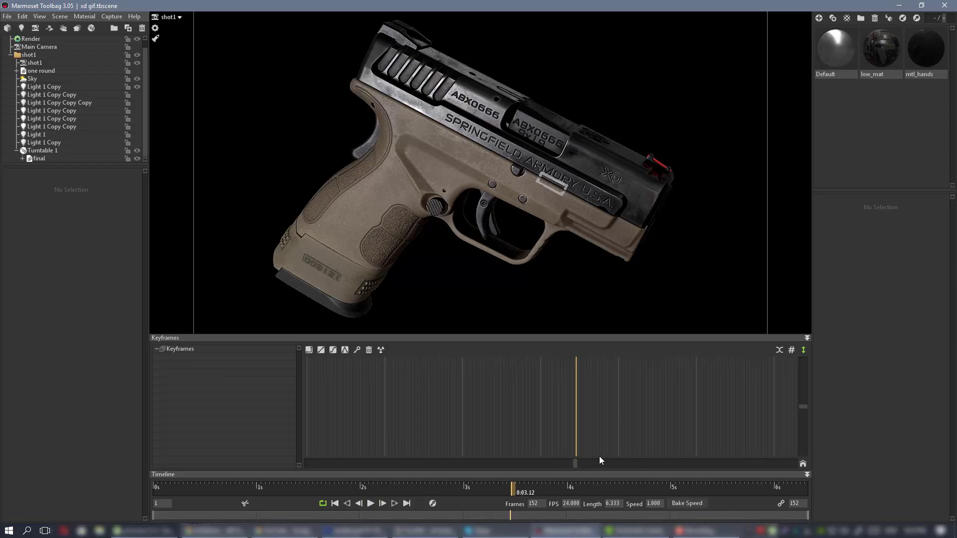
Scrub to about 0:03.04 and inspect the gun's lighting in the full-screen view
mouse_move(576, 469)
mouse_down()
mouse_move(806, 460)
mouse_move(301, 419)
mouse_move(645, 418)
mouse_move(543, 421)
mouse_up()
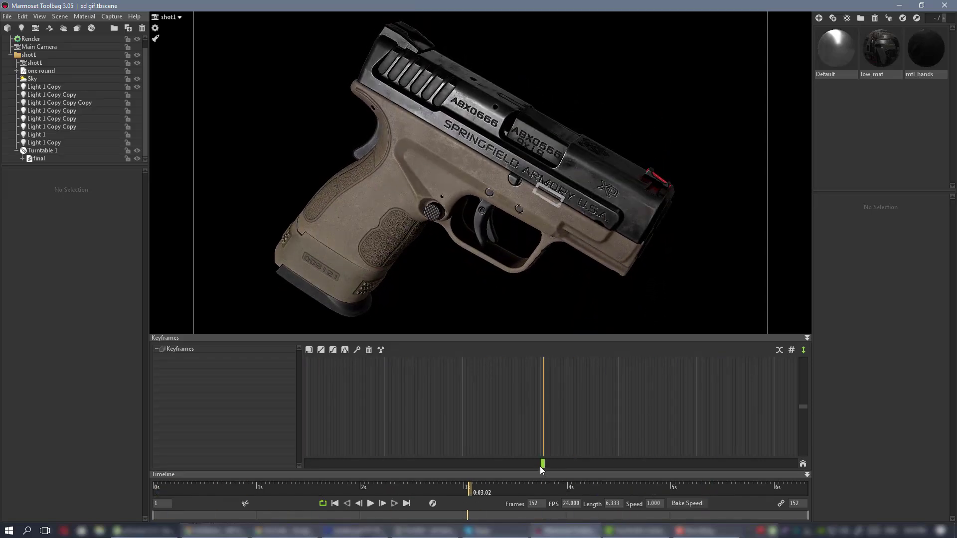
drag(541, 469, 550, 413)
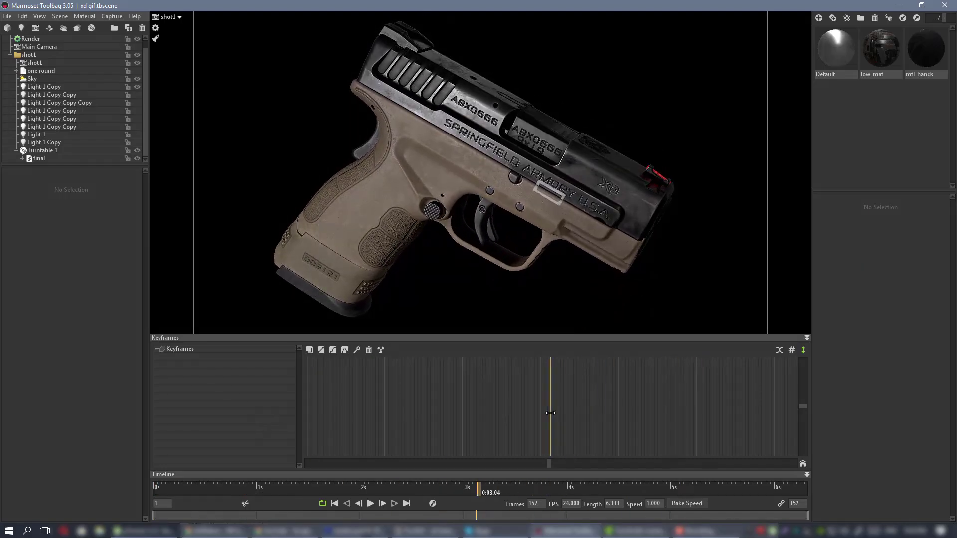
key(Tab)
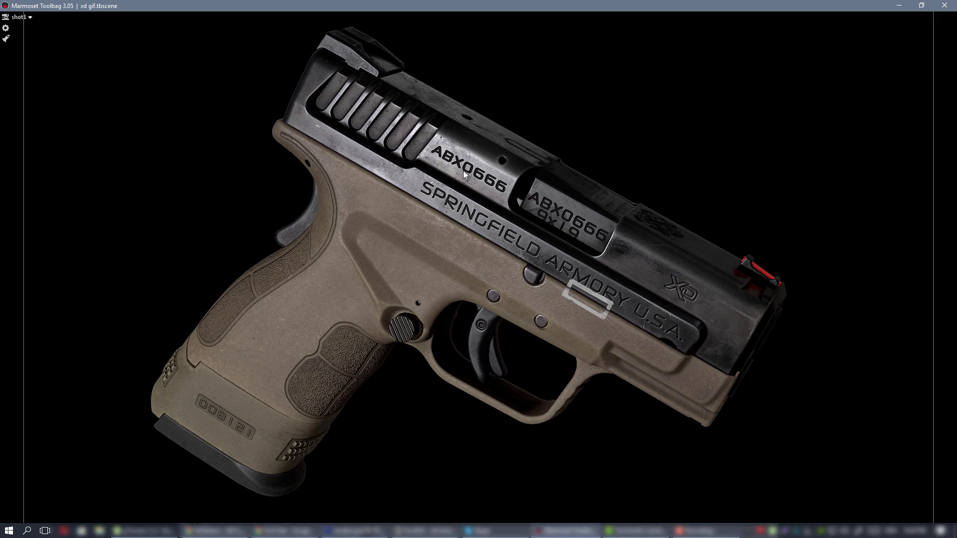
key(Tab)
key(Tab)
key(Tab)
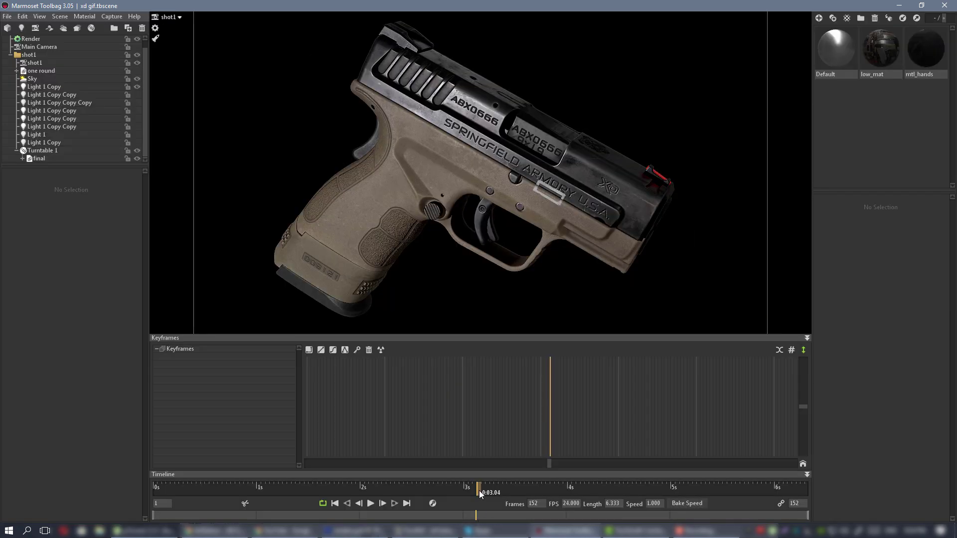
At the first frame, test the Light 1 Copy Copy light directly below Light 1 Copy by toggling its visibility, and delete it
drag(547, 465, 257, 421)
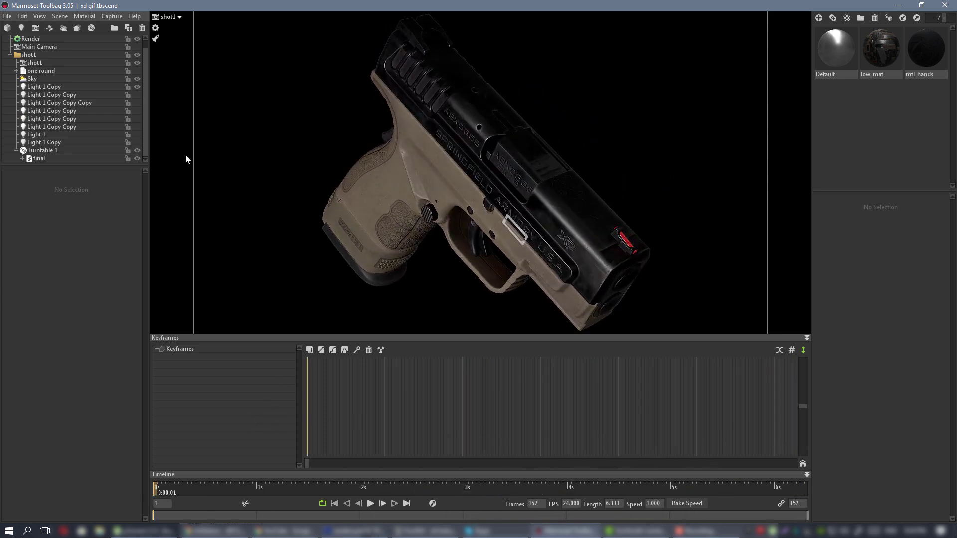
click(139, 94)
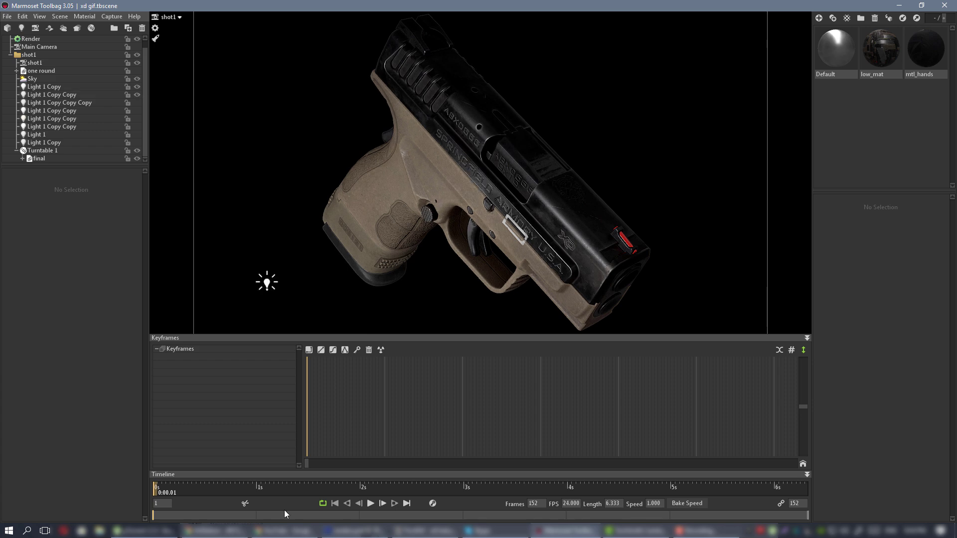
drag(308, 465, 266, 410)
click(136, 96)
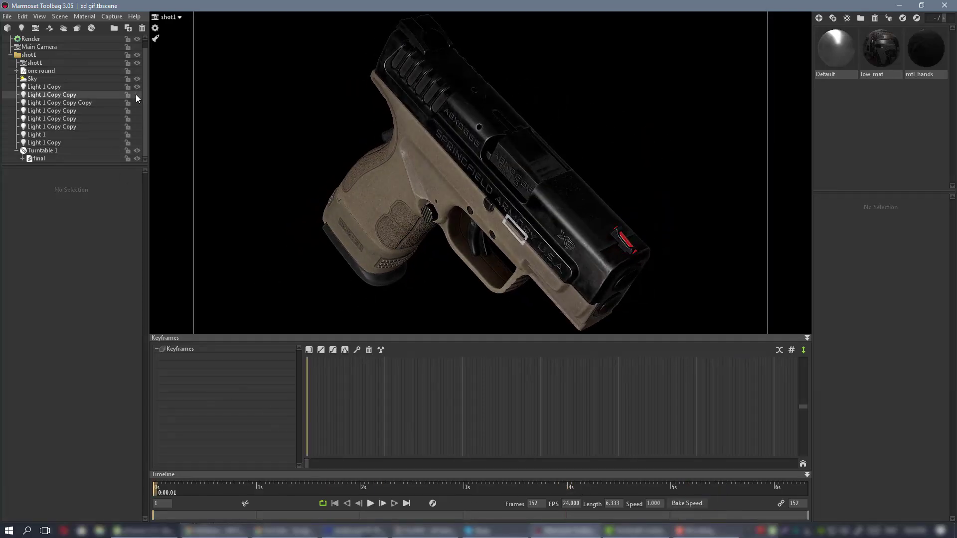
click(76, 97)
key(Delete)
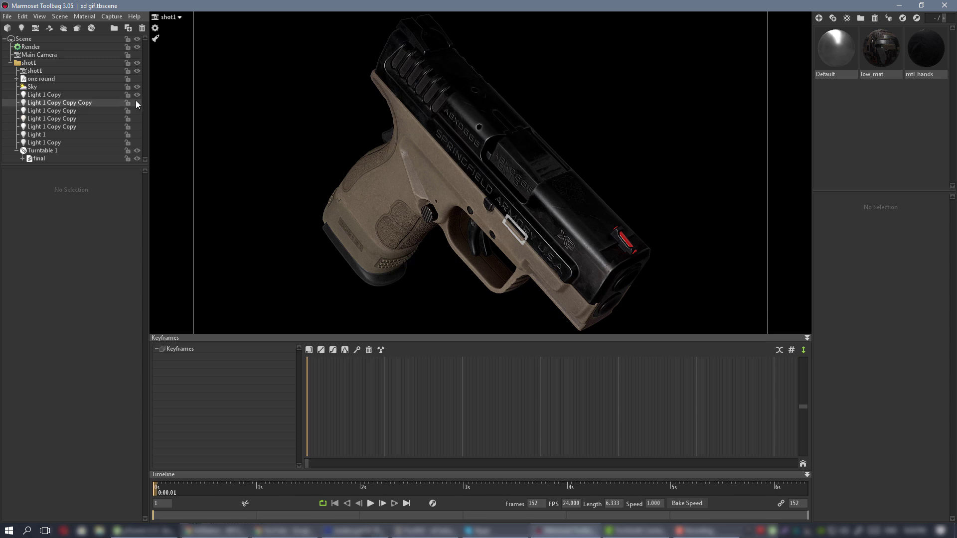
Make Light 1 Copy Copy Copy visible, check its effect near the start of the animation, and delete it
click(135, 102)
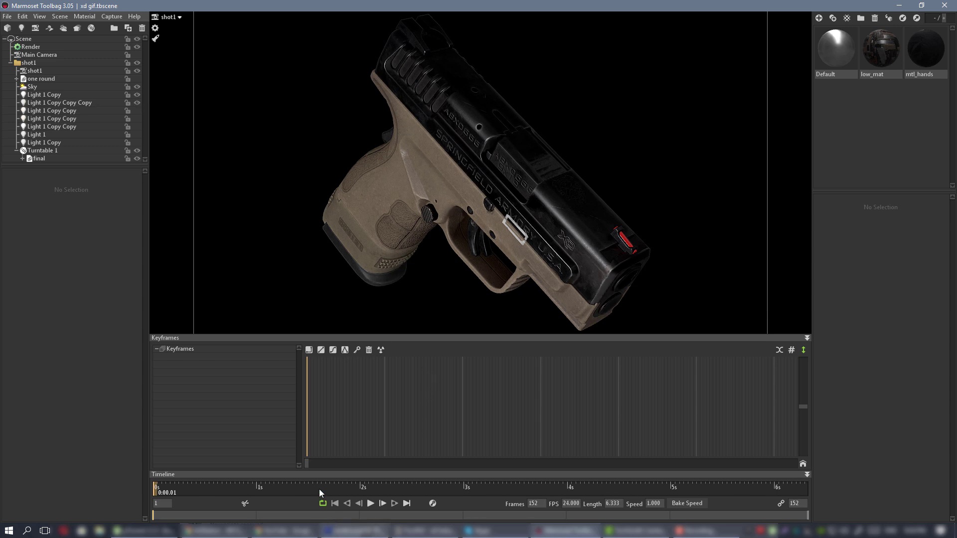
drag(307, 464, 330, 433)
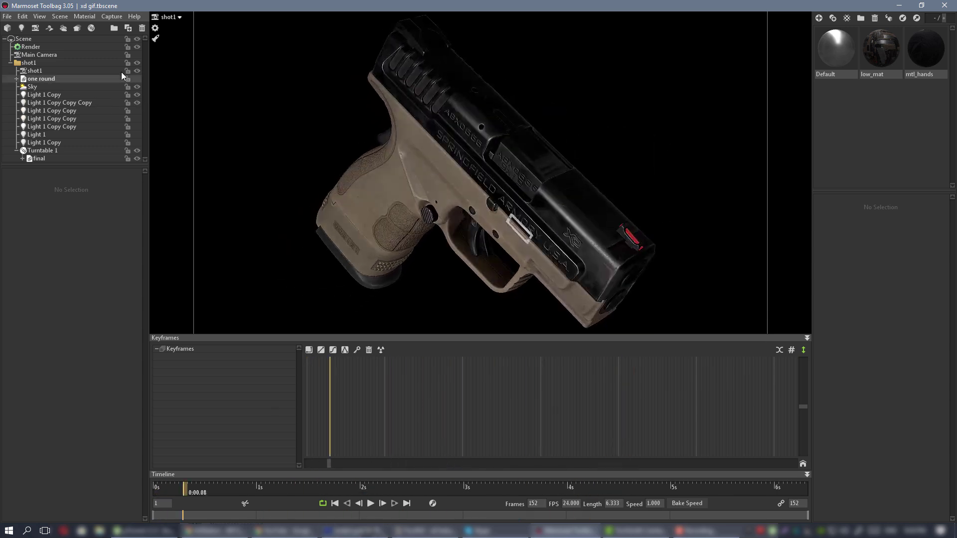
click(67, 103)
key(Delete)
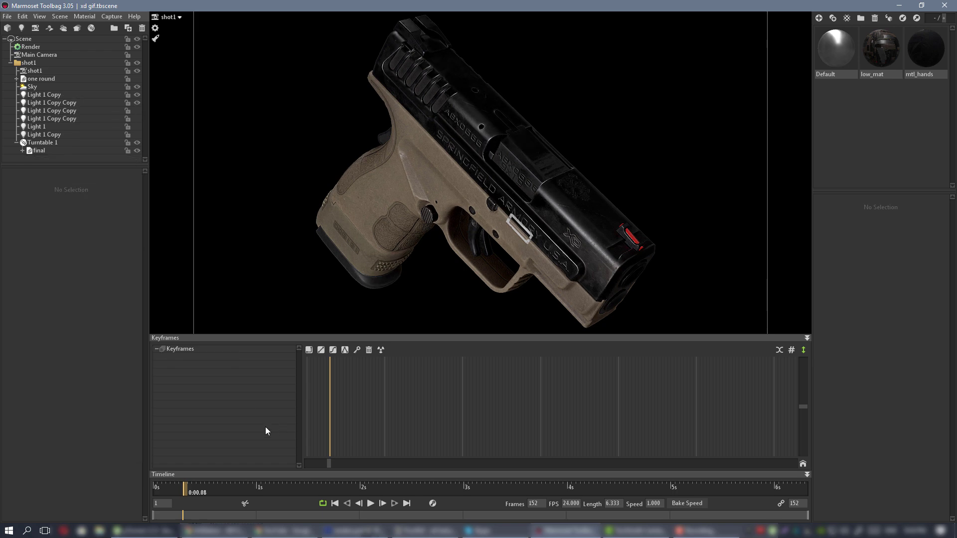
Check the first Light 1 Copy Copy at about 0:03.08 and delete that light
drag(324, 466, 562, 442)
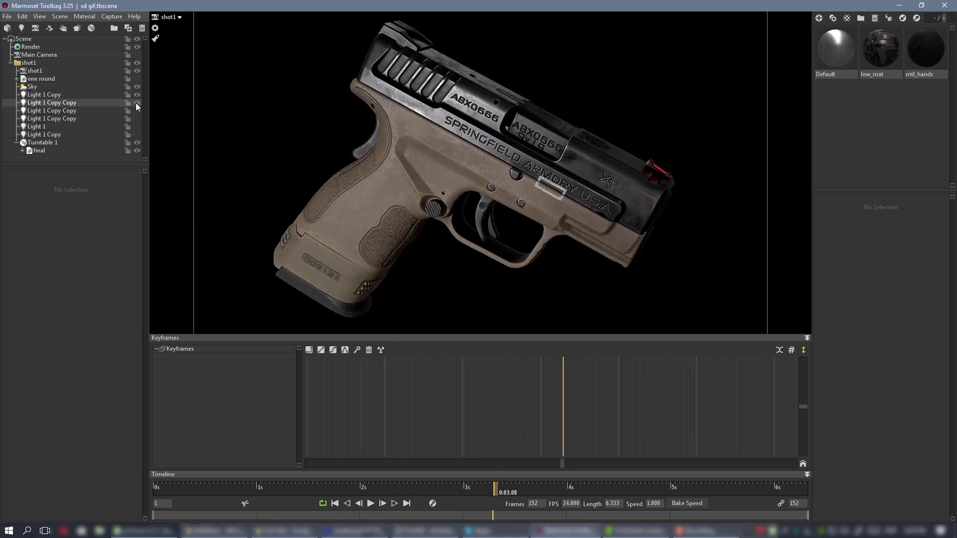
click(74, 103)
key(Delete)
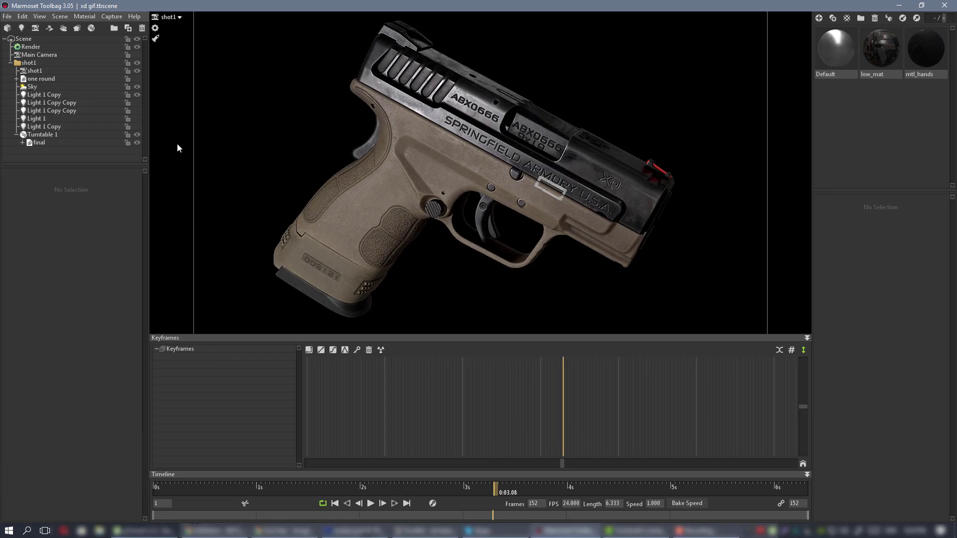
Compare the gun with the upper remaining Light 1 Copy Copy shown and hidden at several points between 3 and 4.5 seconds
click(137, 102)
click(137, 102)
click(137, 103)
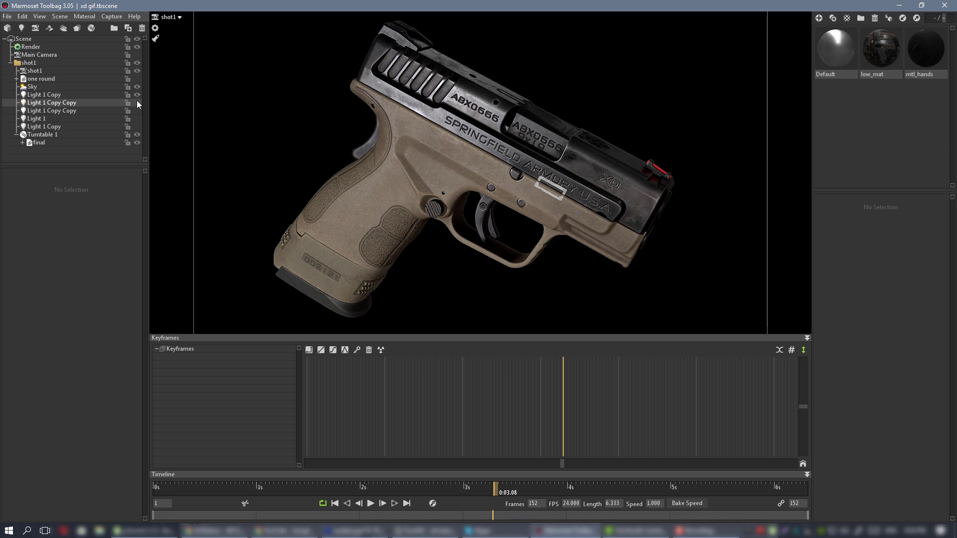
click(137, 101)
drag(558, 466, 650, 426)
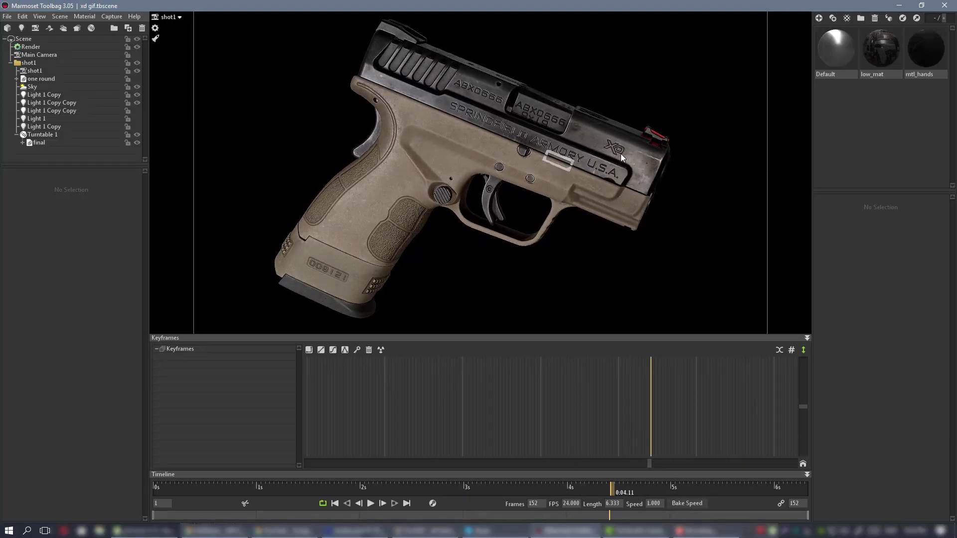
click(137, 102)
click(137, 103)
click(136, 103)
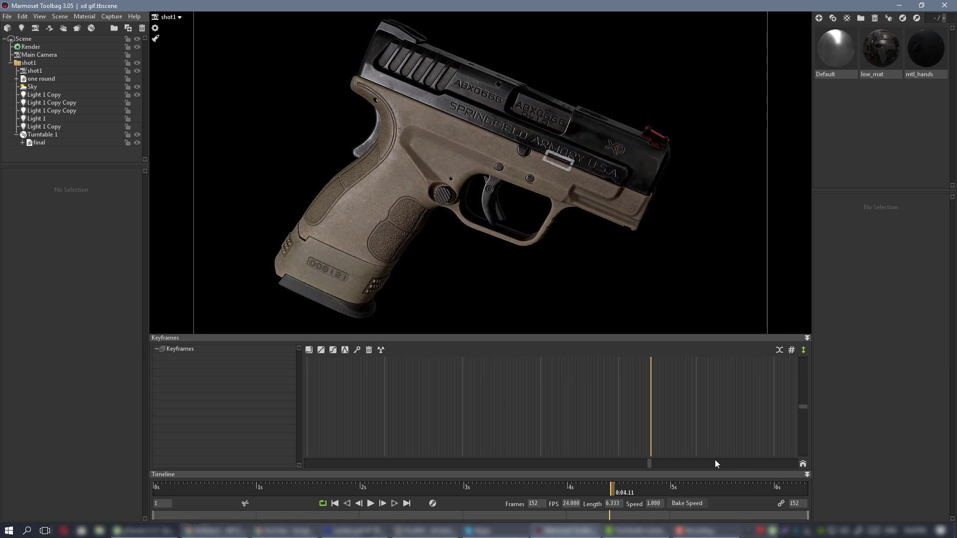
drag(650, 464, 530, 450)
click(137, 103)
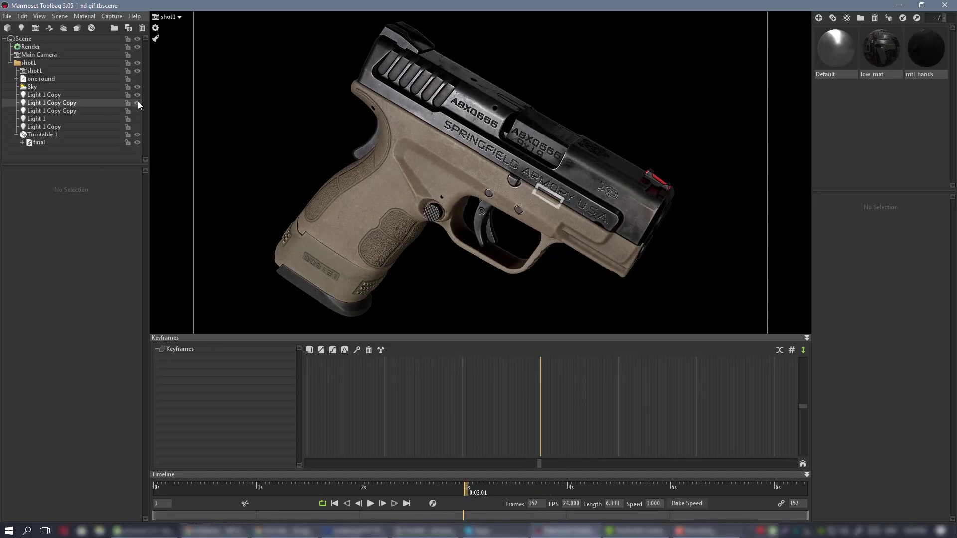
click(137, 103)
click(137, 103)
drag(532, 468, 618, 447)
Change the upper Light 1 Copy Copy light's color to pure white, ffffff
click(61, 102)
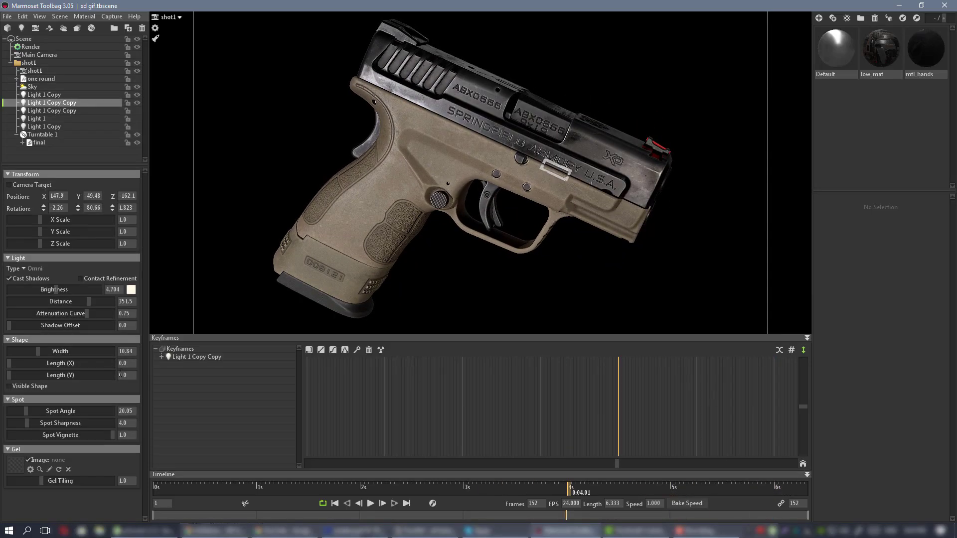
click(130, 291)
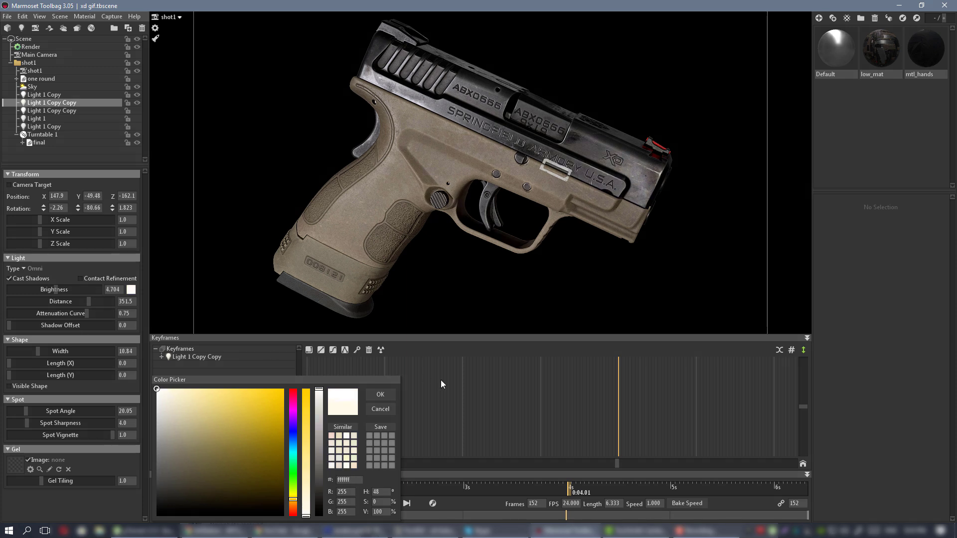
click(381, 394)
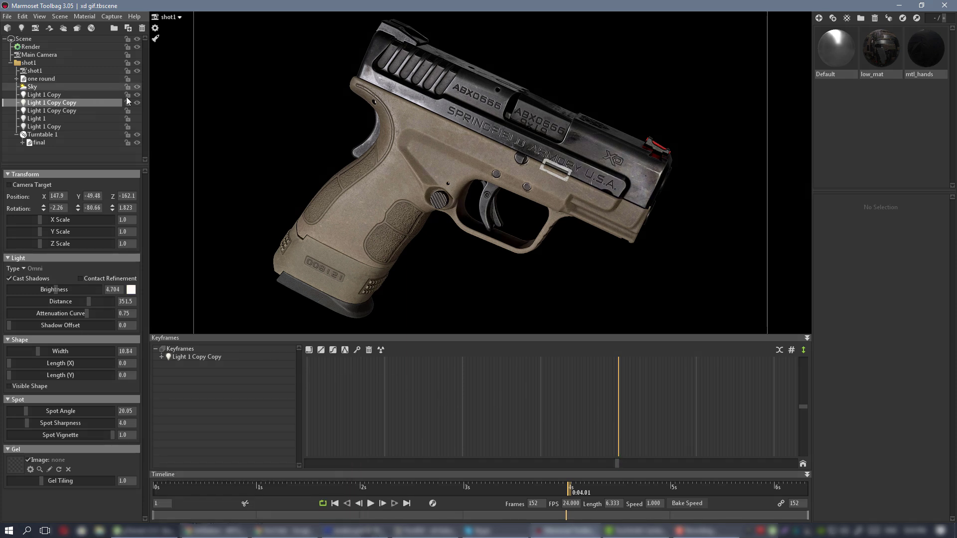
Hide the upper Light 1 Copy Copy, show the one below it, and scrub back to about 0:03.08
click(138, 103)
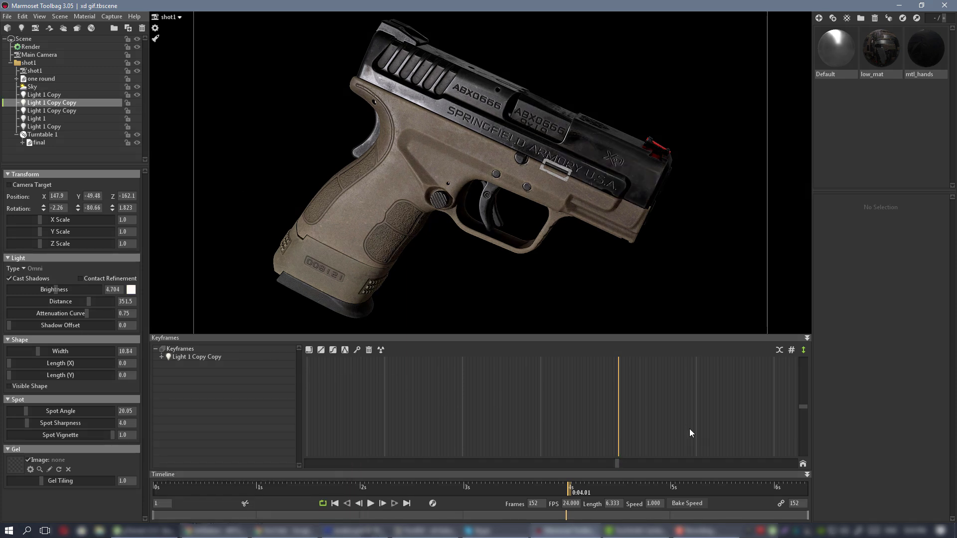
drag(609, 469, 619, 420)
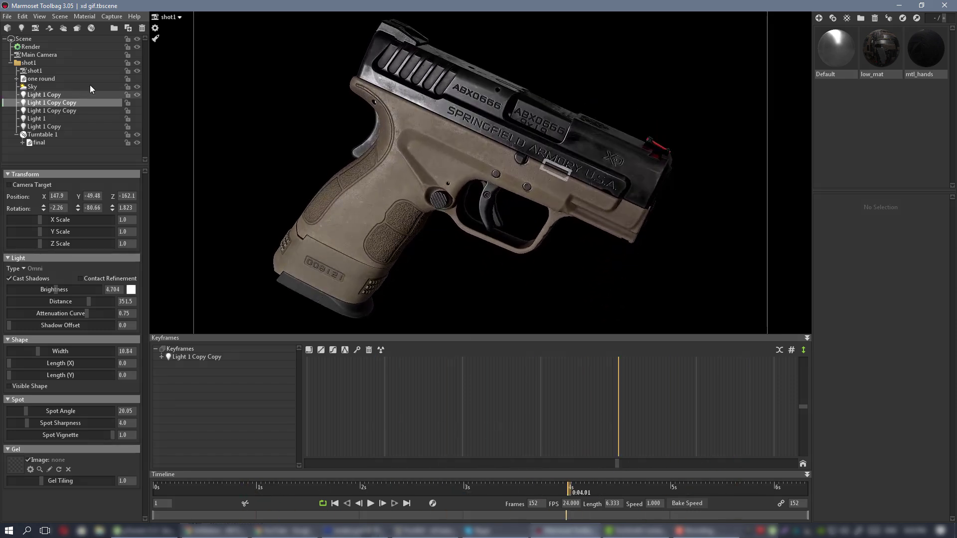
click(136, 110)
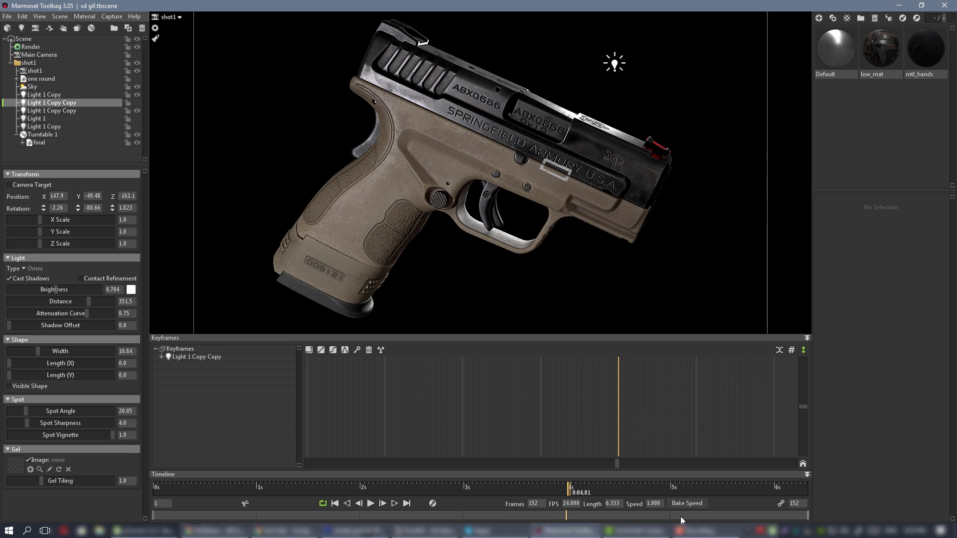
drag(612, 466, 564, 451)
Switch the viewport to Main Camera and orbit around the gun to examine the light and camera positions during playback
click(190, 18)
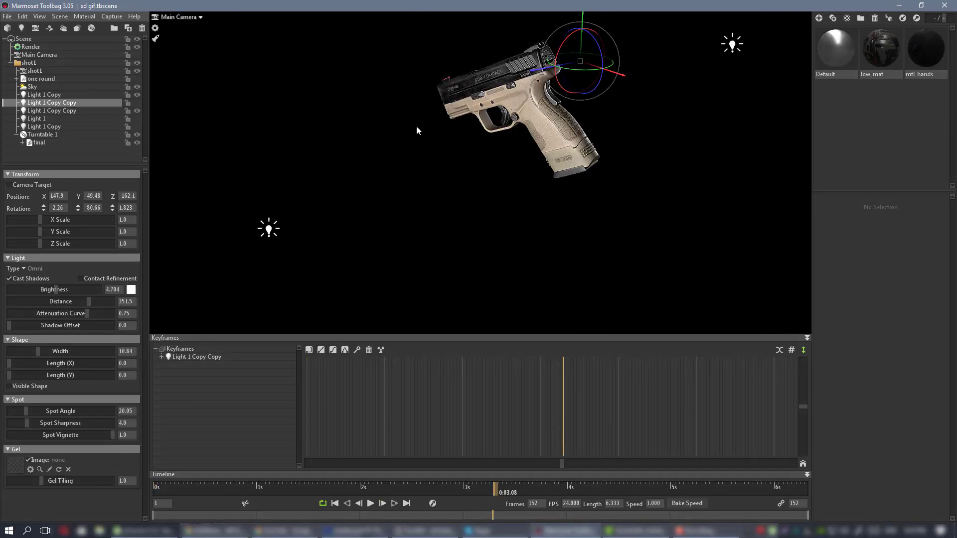
alt+right_drag(601, 210, 494, 128)
alt+drag(494, 128, 240, 300)
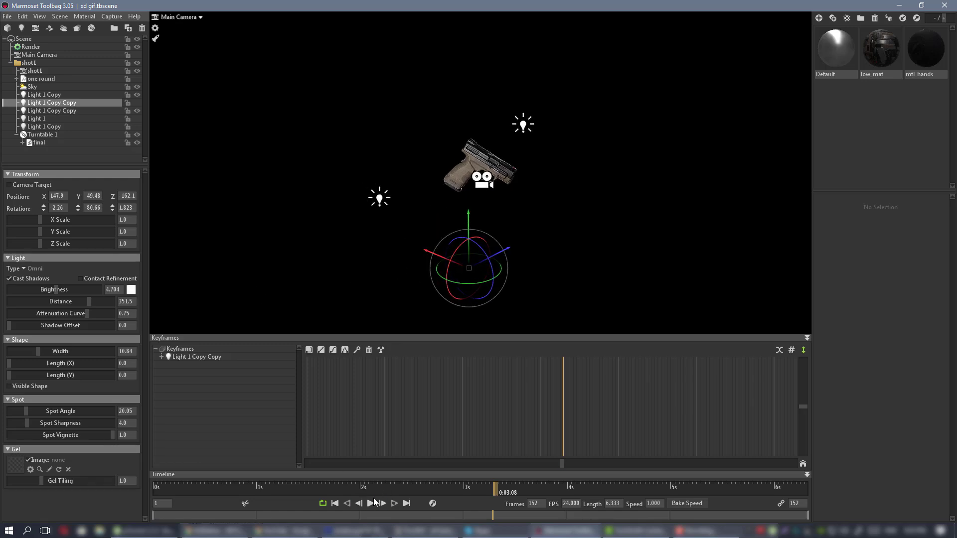
alt+drag(585, 256, 680, 269)
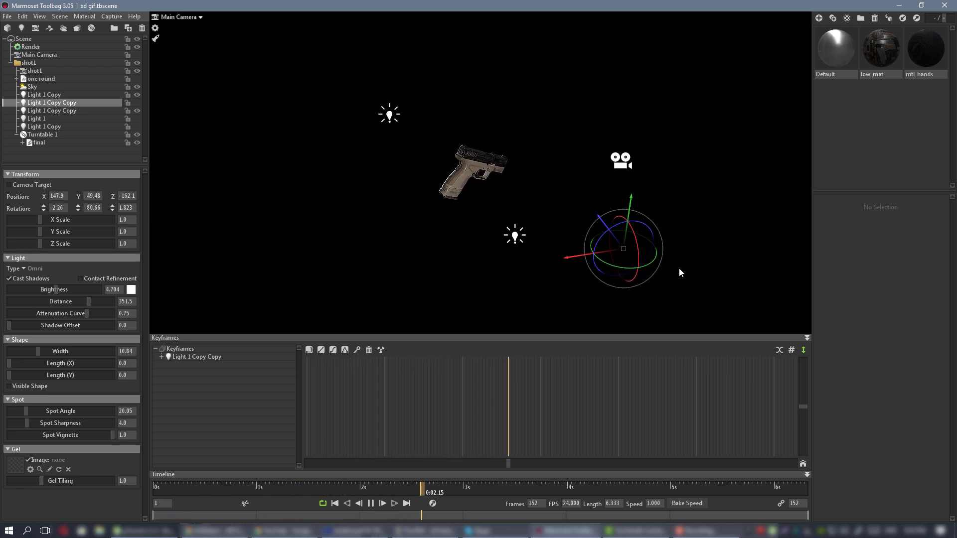
alt+drag(486, 132, 393, 127)
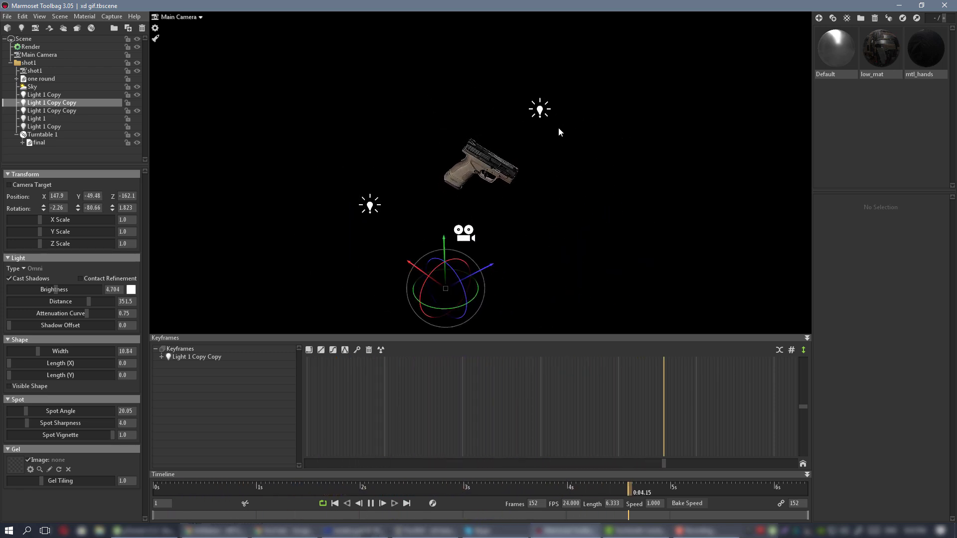
Try moving the visible Light 1 Copy Copy to about 20.56, 62.26, 249.8 and check the gun through the shot1 camera
click(540, 109)
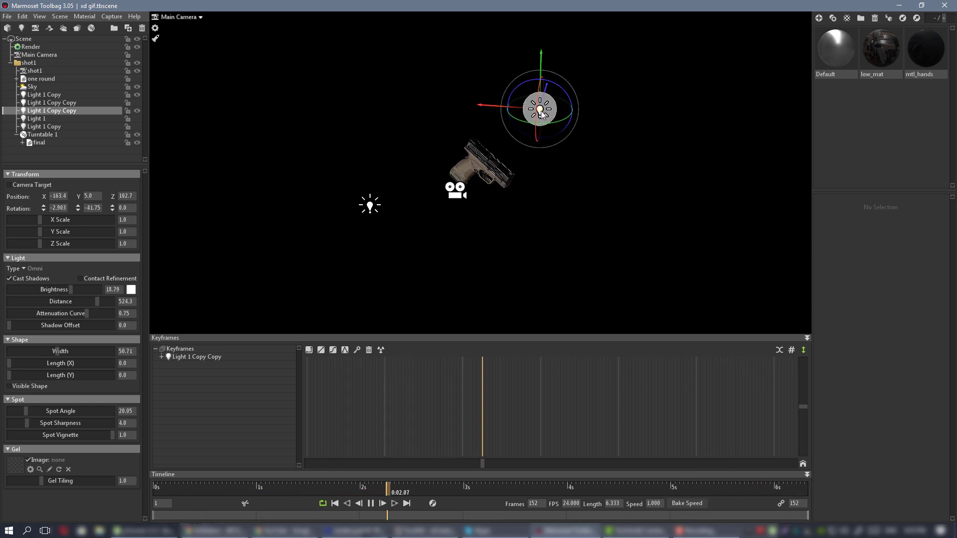
drag(541, 112, 383, 66)
alt+drag(797, 190, 598, 145)
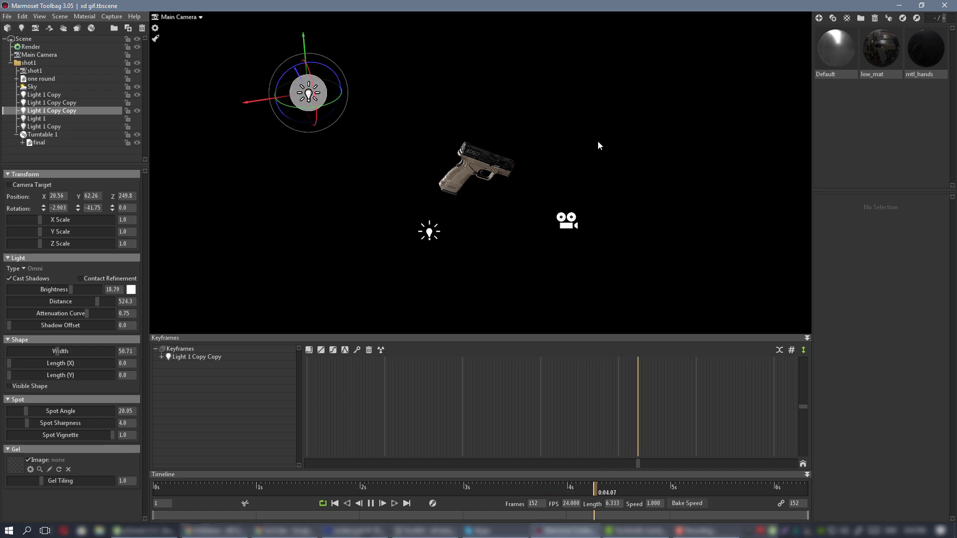
click(190, 17)
click(218, 26)
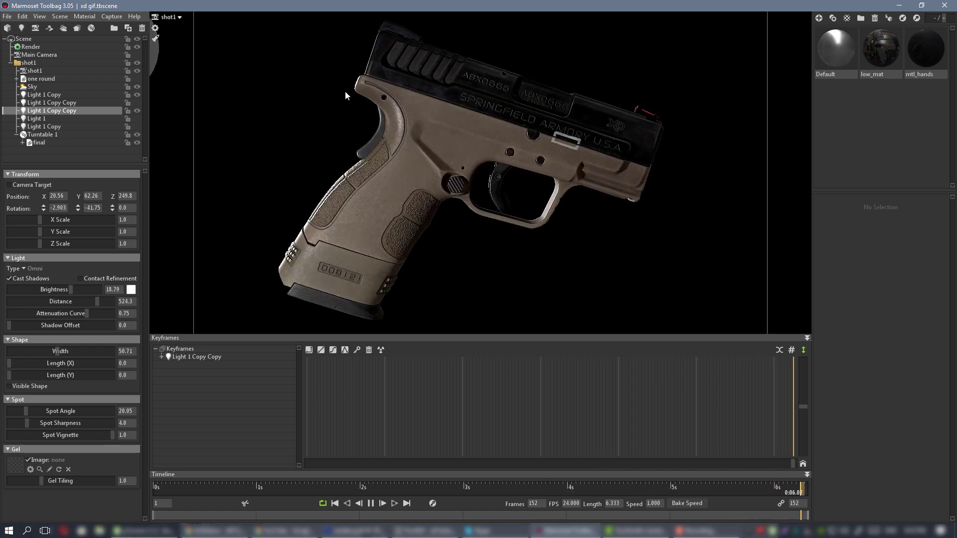
Try the visible Light 1 Copy Copy higher up, at about -54.18, 102.5, 147.0, and check the lighting through shot1
click(175, 17)
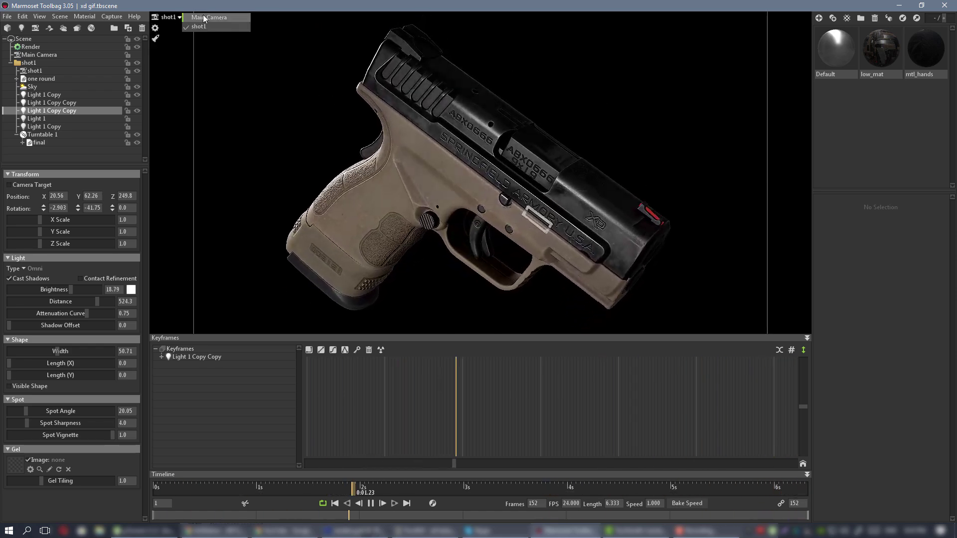
click(204, 18)
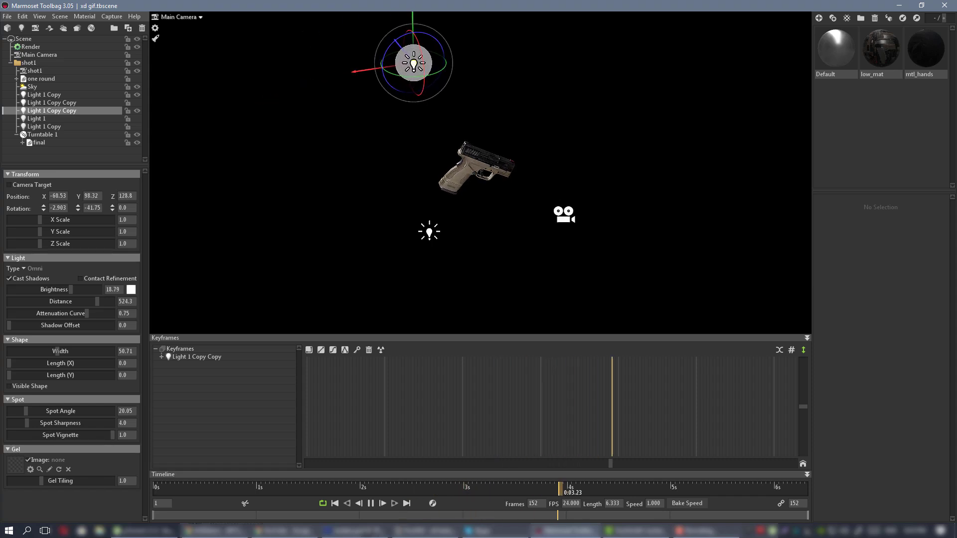
click(185, 18)
click(223, 27)
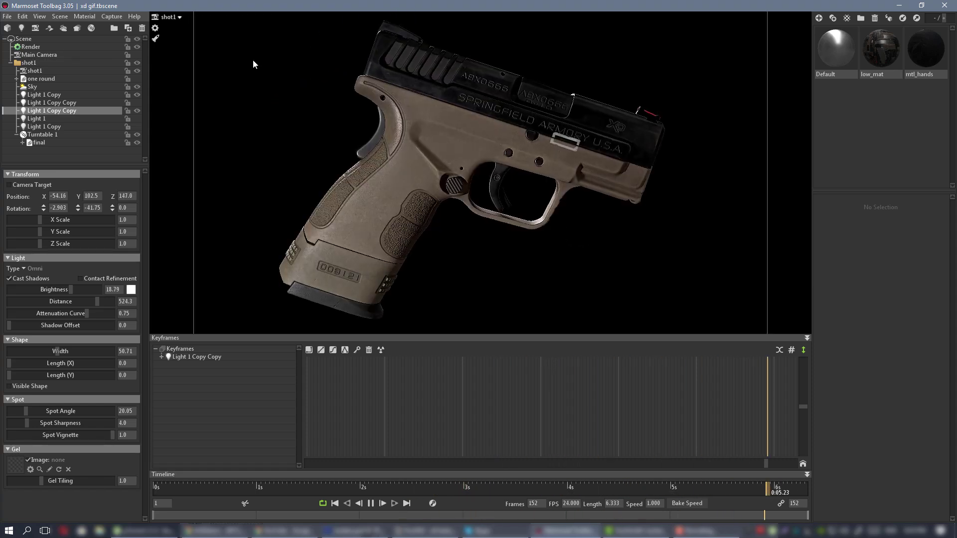
Reposition the visible Light 1 Copy Copy to about -216.4, 40.87, -13.33, checking the gun's lighting through the shot1 camera
click(177, 17)
click(219, 18)
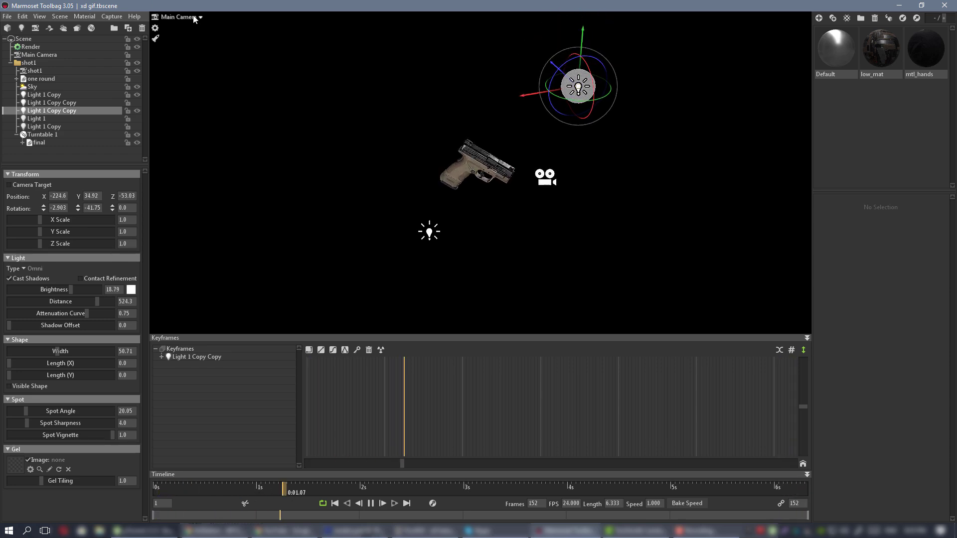
click(231, 28)
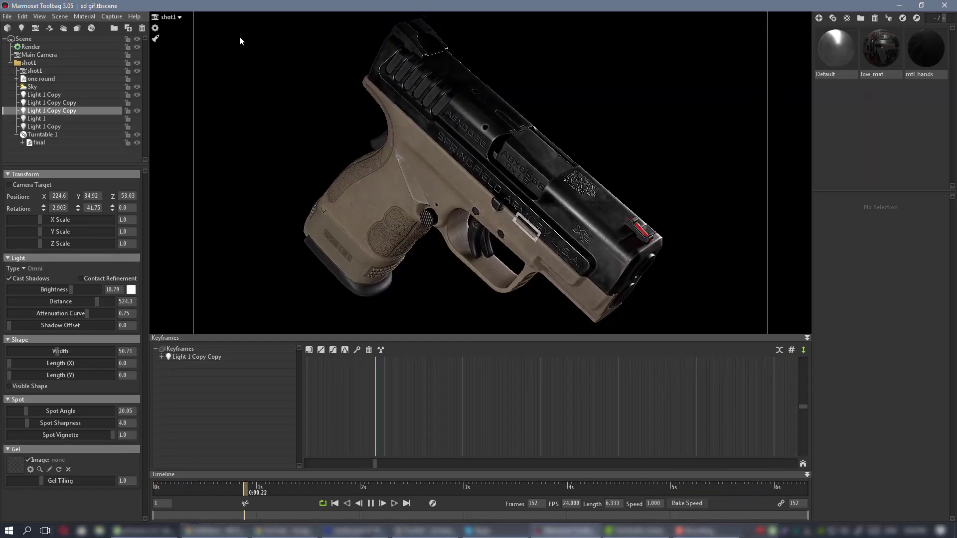
click(178, 18)
click(197, 19)
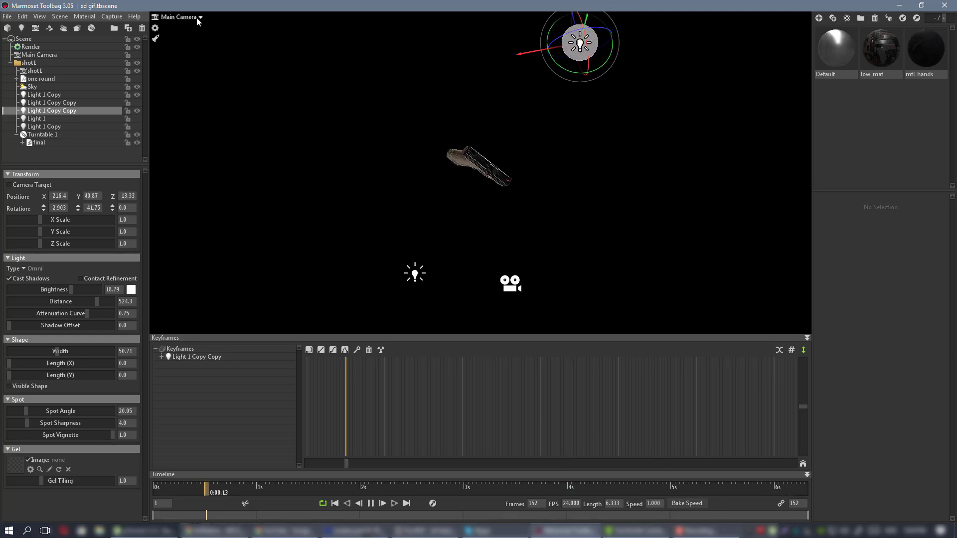
click(232, 27)
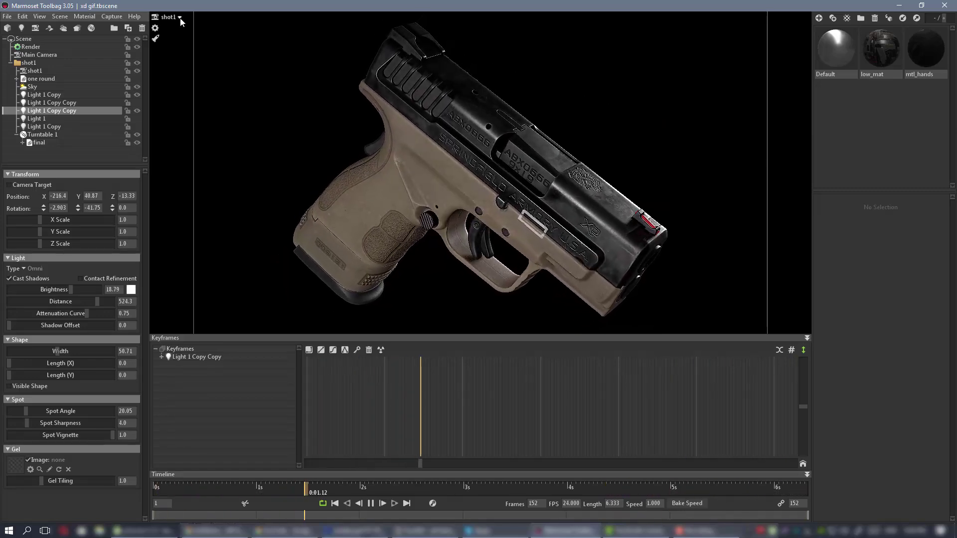
Examine the light placement around the gun from Main Camera during playback, and return to the shot1 view
click(177, 17)
click(205, 17)
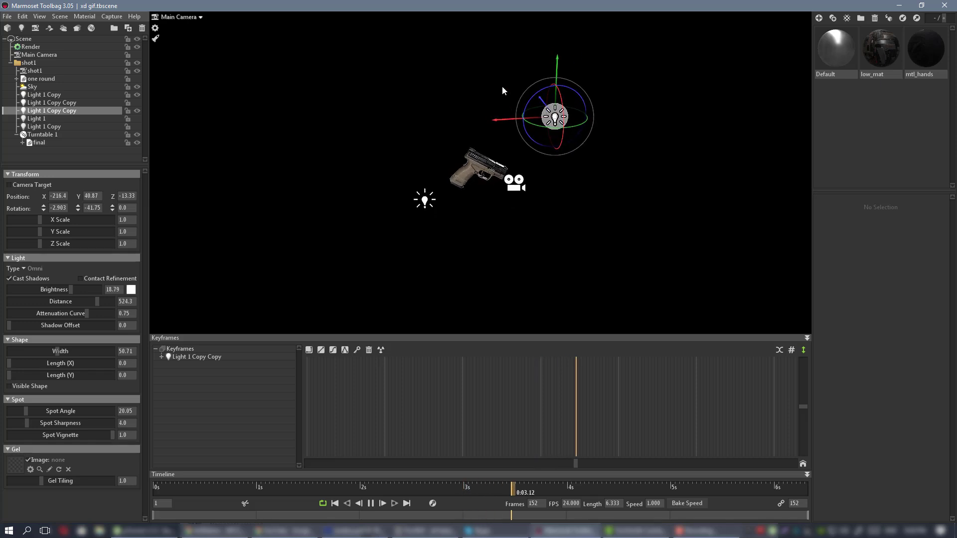
scroll(539, 169, up, 2)
drag(539, 169, 504, 183)
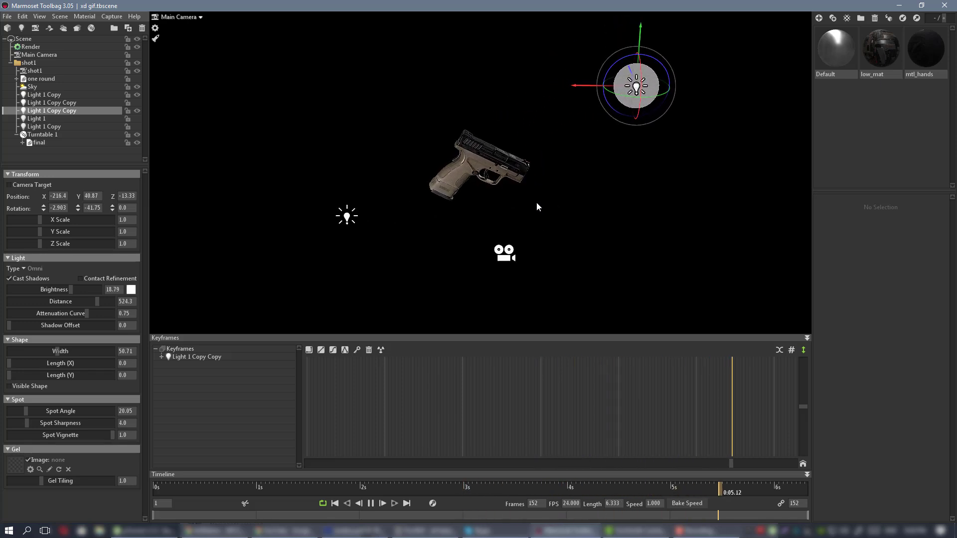
scroll(540, 206, up, 3)
drag(543, 212, 533, 212)
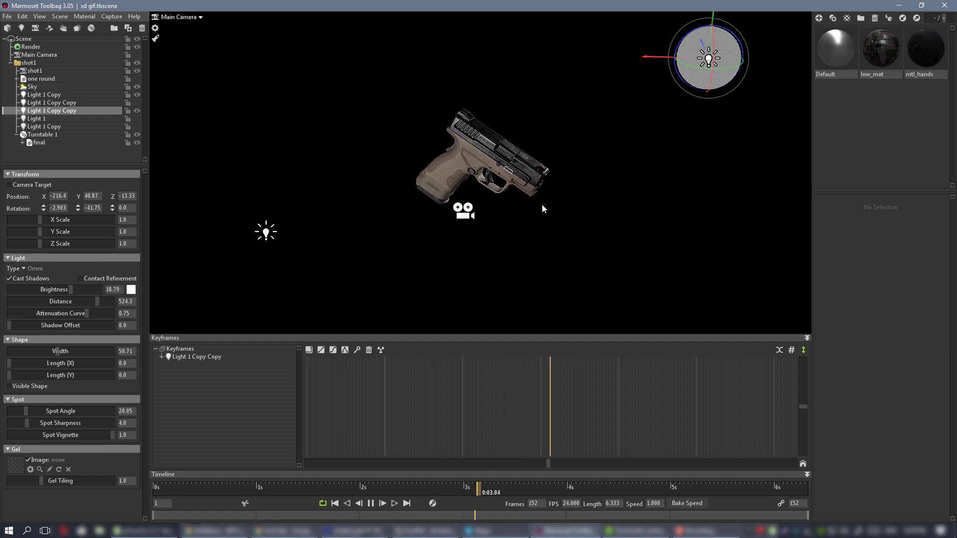
click(197, 17)
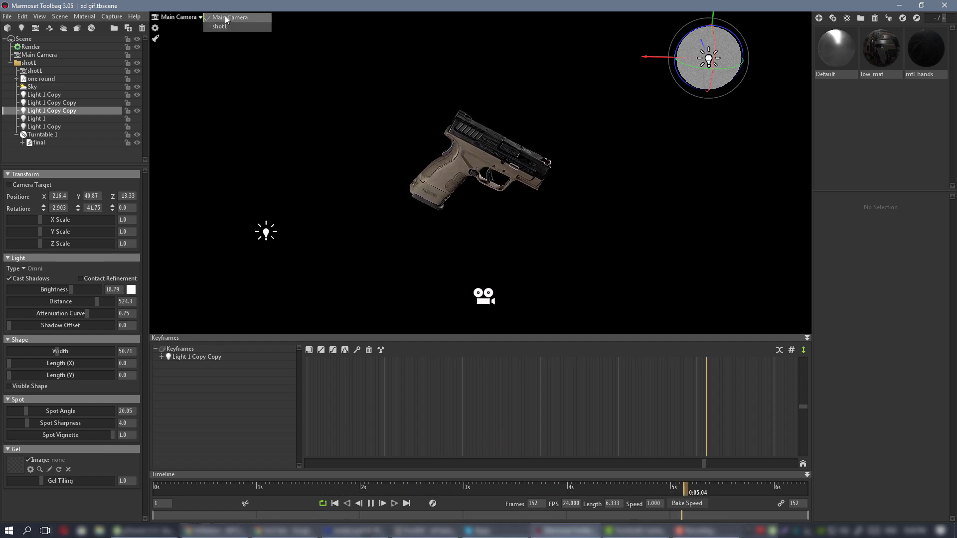
click(226, 26)
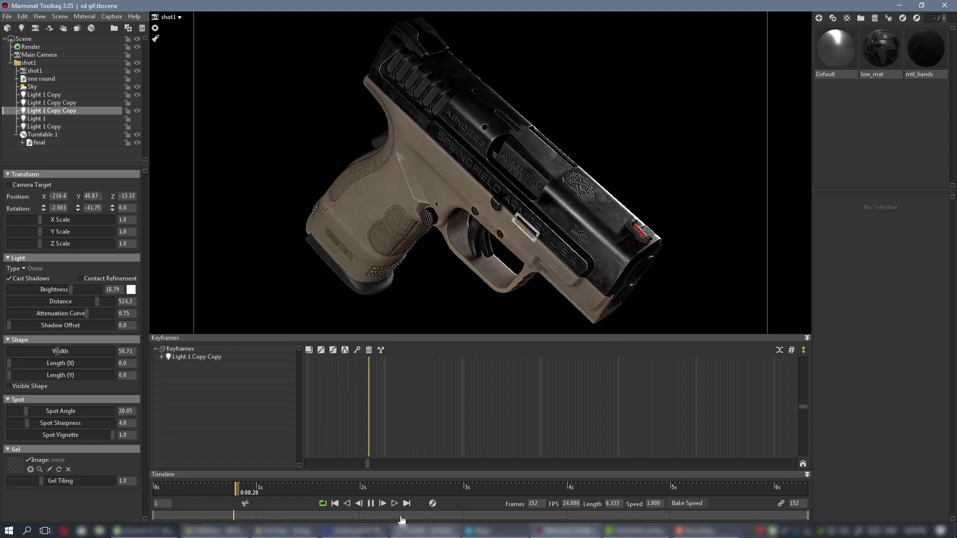
Stop playback and delete the shot1 camera's intermediate Transform keyframes just after 2 seconds
click(373, 507)
drag(417, 464, 259, 432)
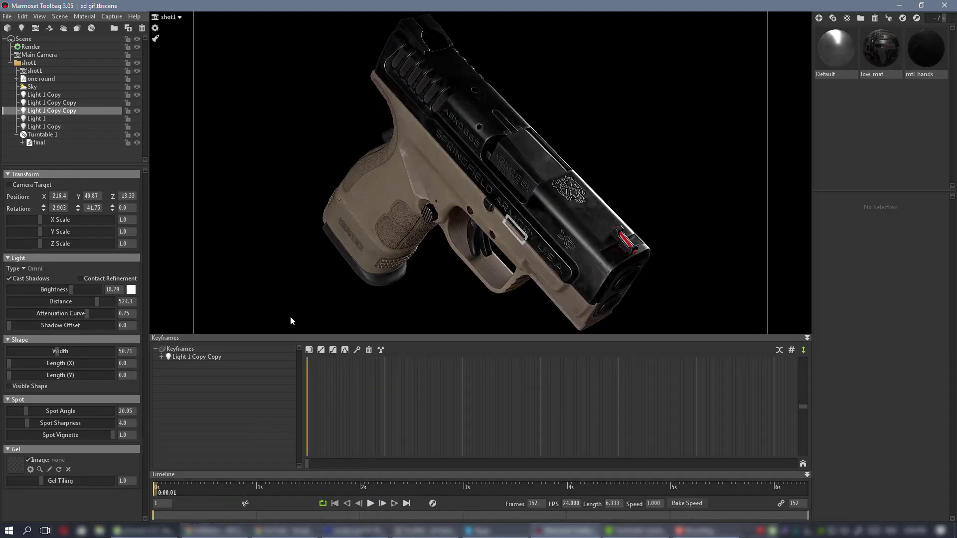
click(34, 71)
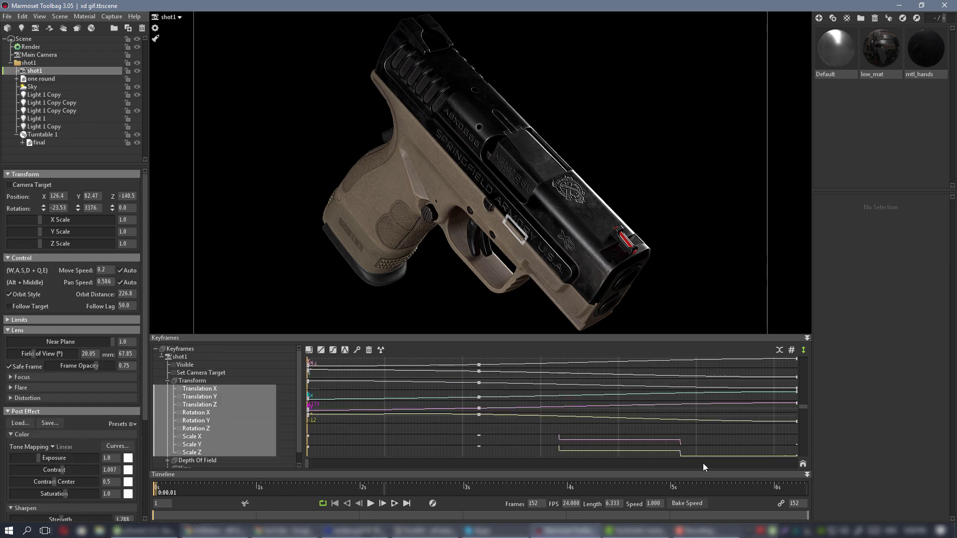
click(201, 382)
click(184, 372)
click(194, 380)
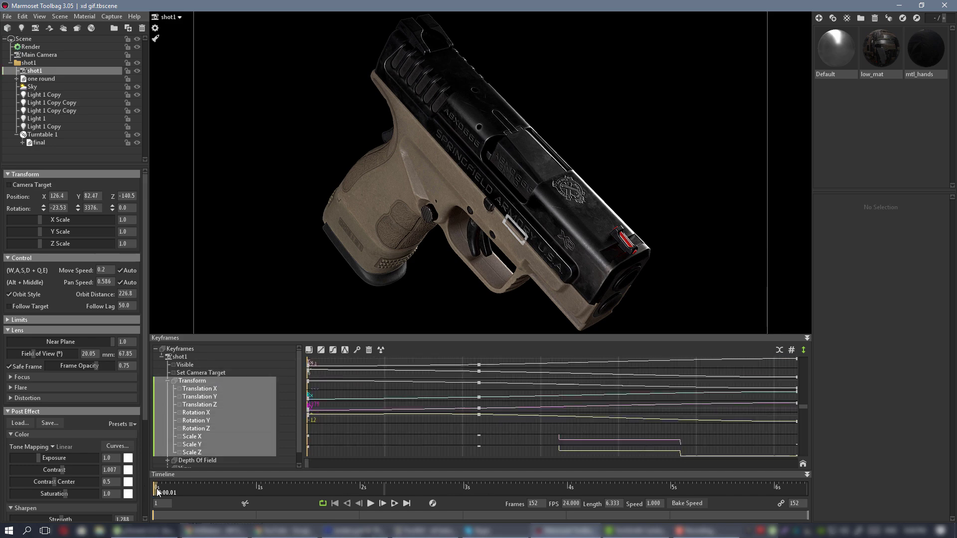
drag(157, 488, 353, 488)
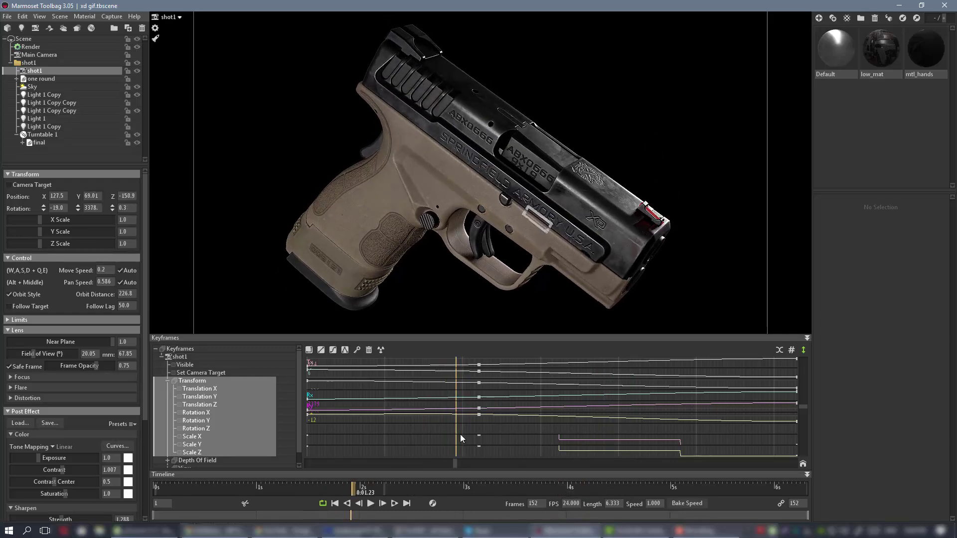
drag(433, 352, 432, 355)
key(Delete)
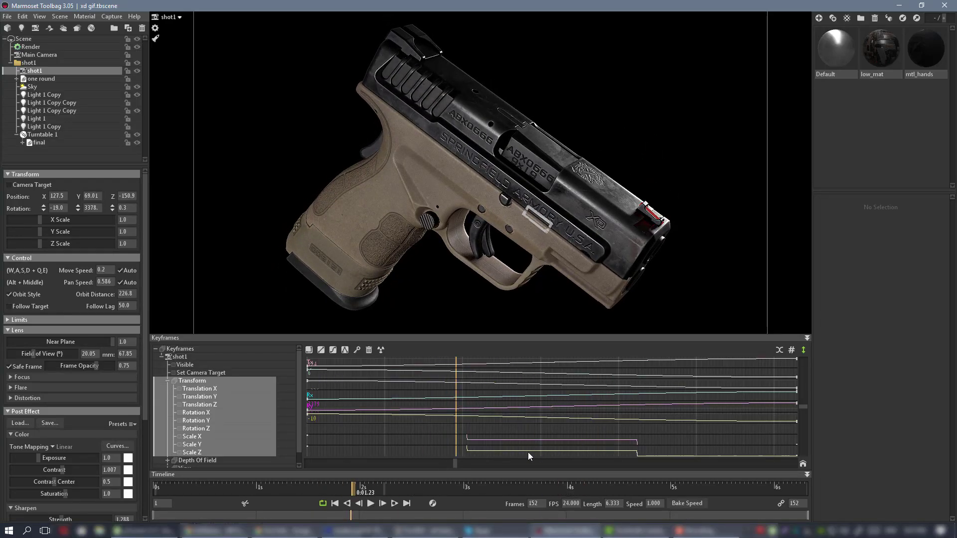
At frame 1, orbit and pan the shot1 camera down to about 131.7, 60.71, -146.7 with the gun centered
drag(353, 494, 126, 462)
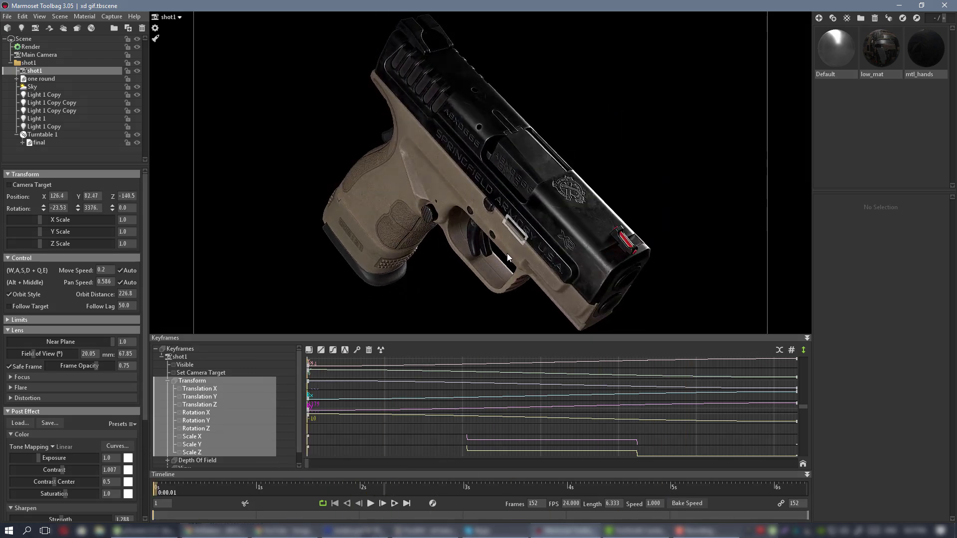
drag(507, 253, 505, 224)
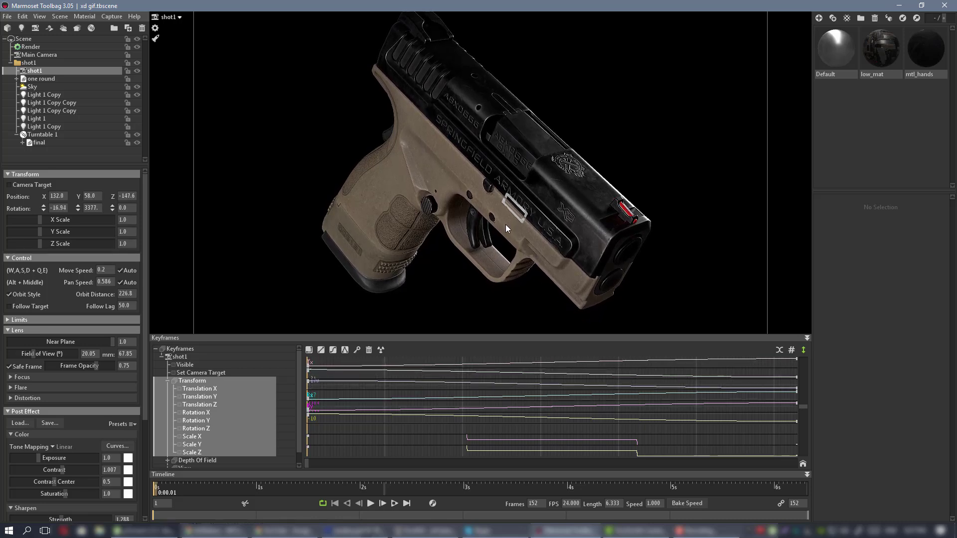
middle_drag(505, 224, 510, 247)
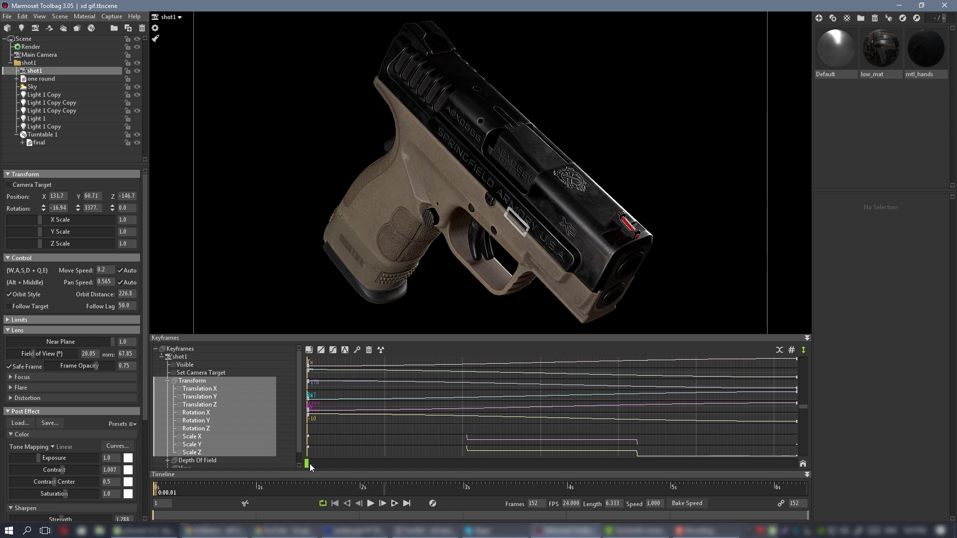
Play the revised shot1 camera animation from the start in a full-screen viewport, then restore the interface
mouse_move(310, 463)
mouse_down()
mouse_move(527, 458)
mouse_move(603, 446)
mouse_move(476, 467)
mouse_move(307, 466)
mouse_up()
click(369, 504)
key(ctrl+space)
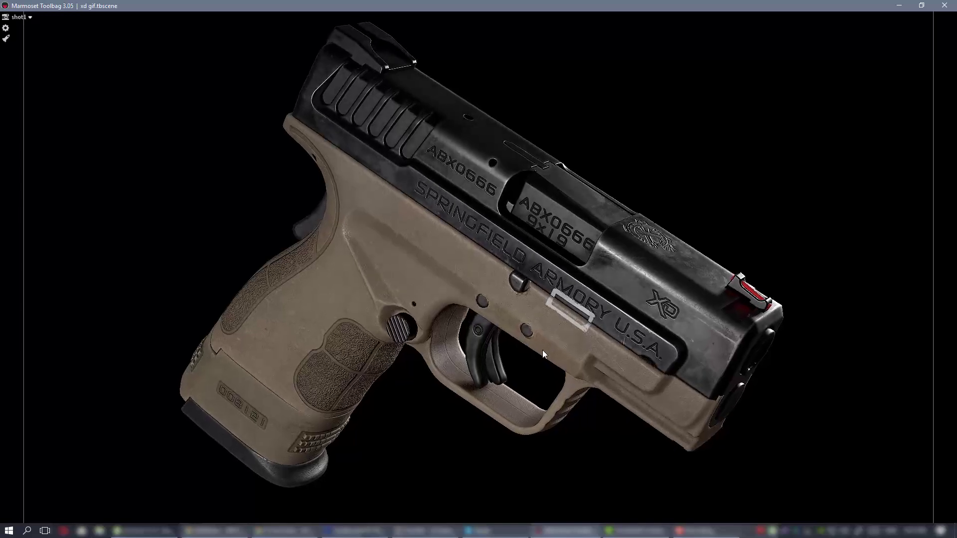
key(Tab)
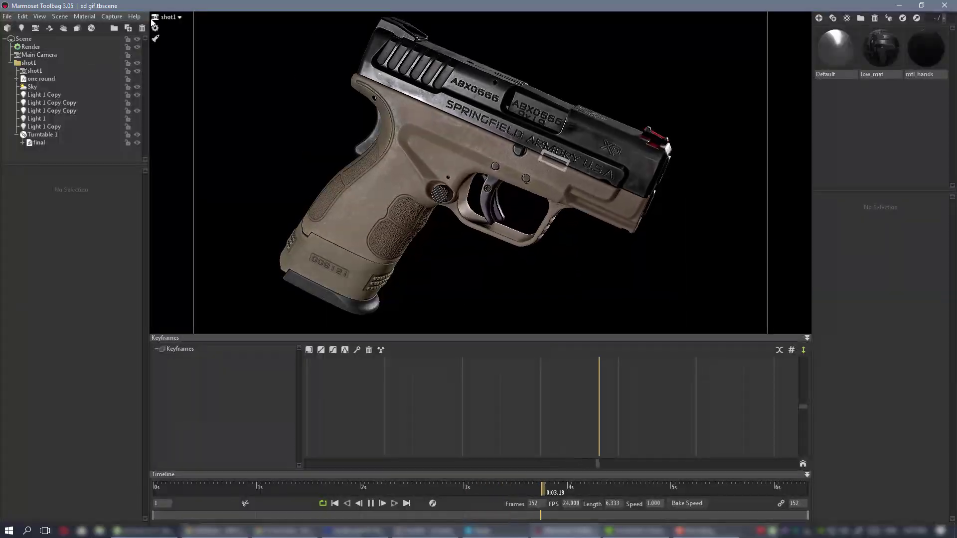
Show Light 1 and, from the Main Camera view, move it above the gun to about -37.73, 141.8, -100.6
click(172, 17)
click(191, 19)
alt+drag(518, 231, 467, 230)
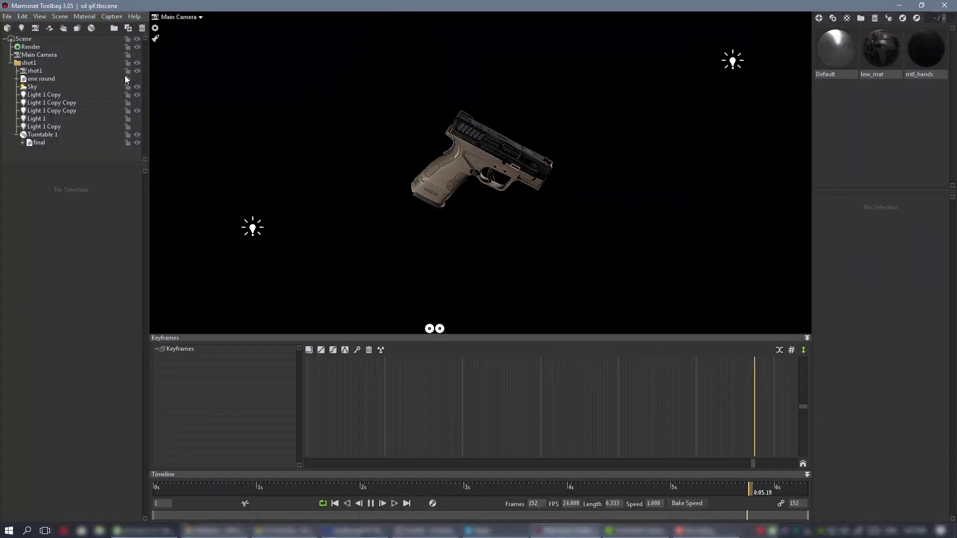
click(137, 119)
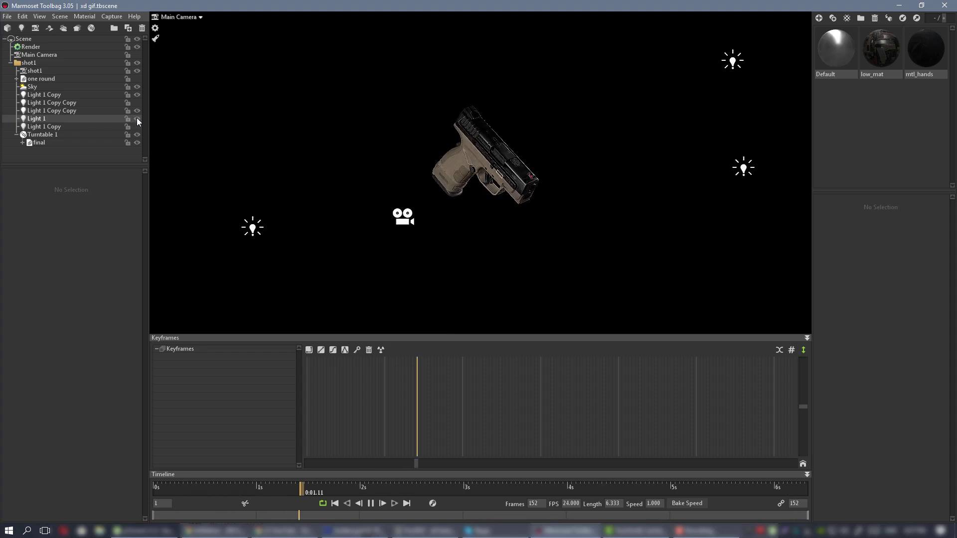
click(743, 169)
alt+drag(670, 174, 582, 220)
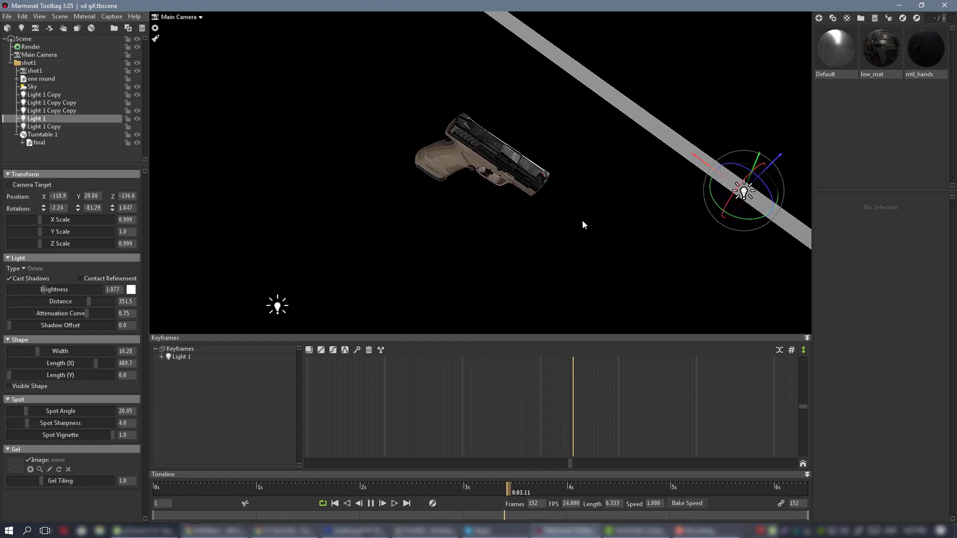
alt+right_drag(582, 219, 530, 172)
alt+drag(524, 191, 511, 152)
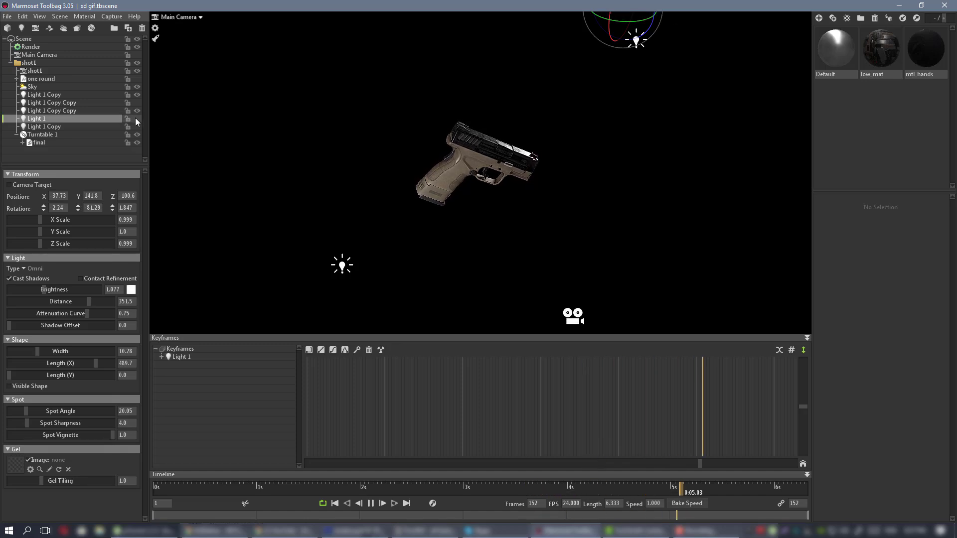
Set Light 1's distance to 1000 and brightness to 7.077, rotate it, move it to about -84.89, 143.8, -70.68, and view through shot1
drag(90, 301, 120, 301)
drag(44, 289, 59, 287)
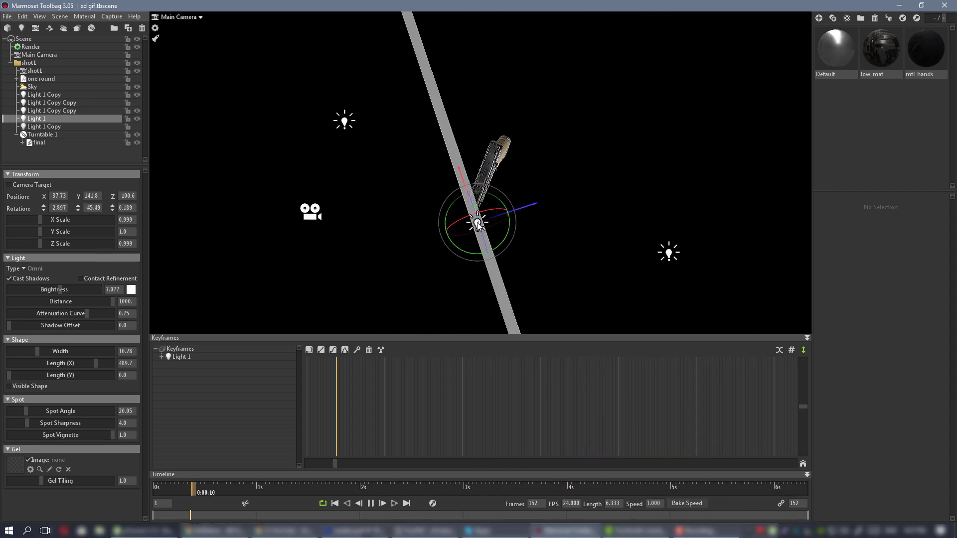
click(191, 17)
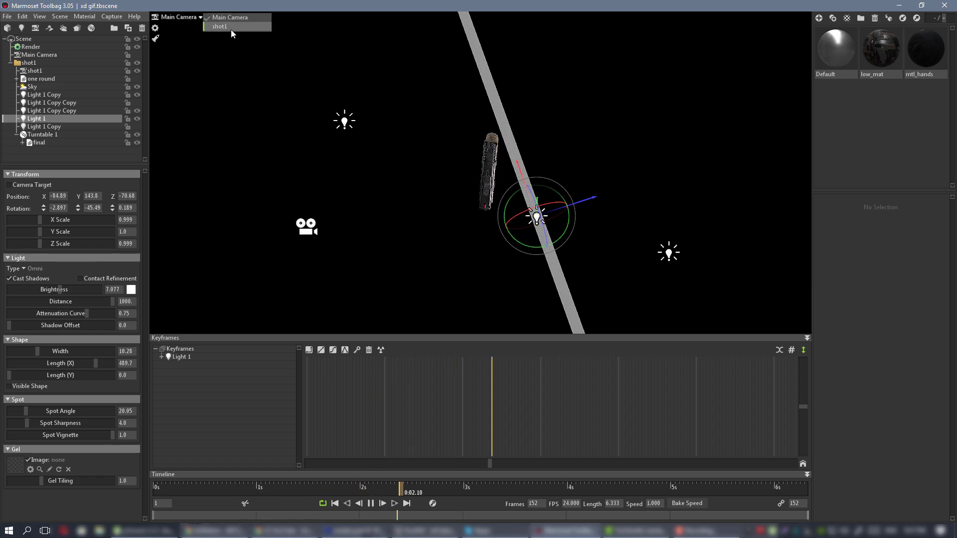
click(231, 28)
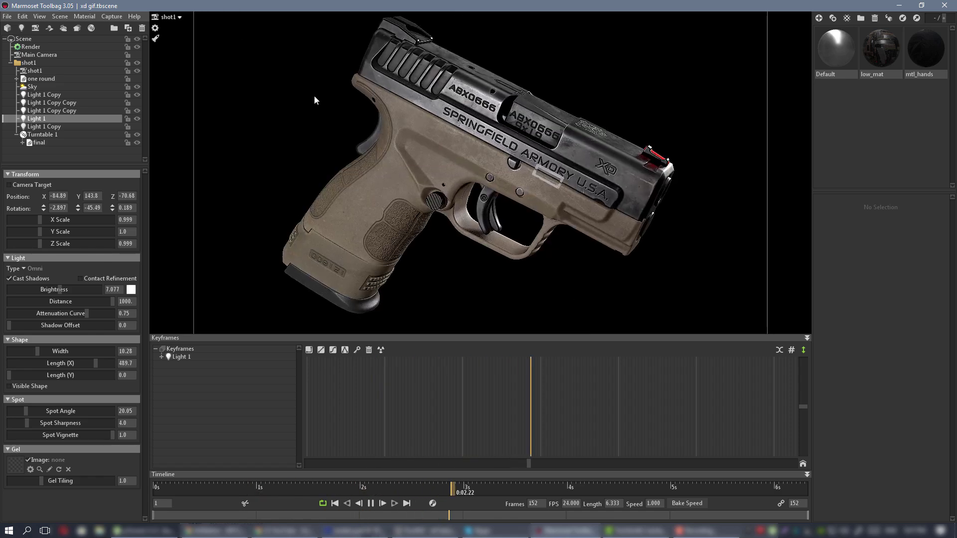
Compare the gun in shot1 with Light 1 shown and hidden, leaving the light hidden
click(137, 119)
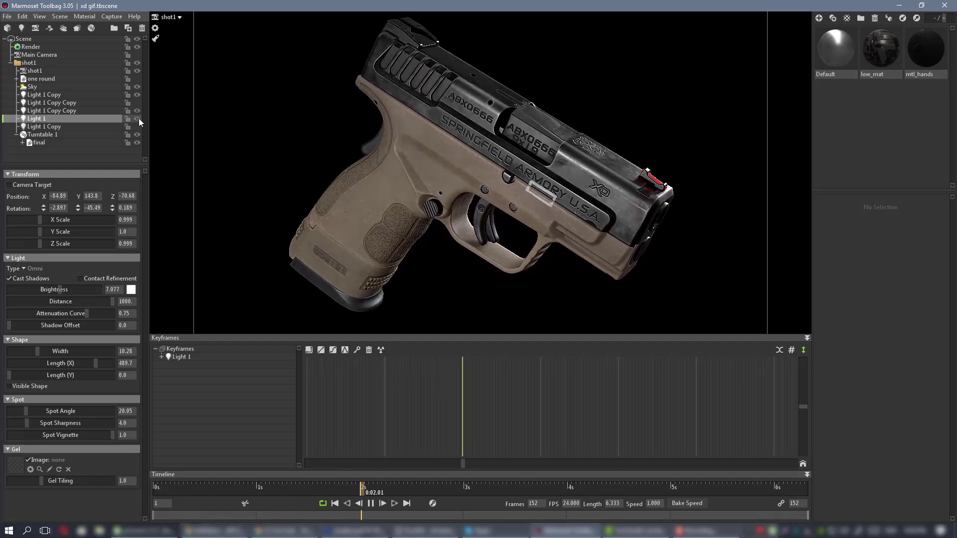
click(138, 119)
click(138, 118)
Show the Light 1 Copy below Light 1 and, in the Main Camera view, set its distance to 1000 and brightness to about 3.579
click(137, 127)
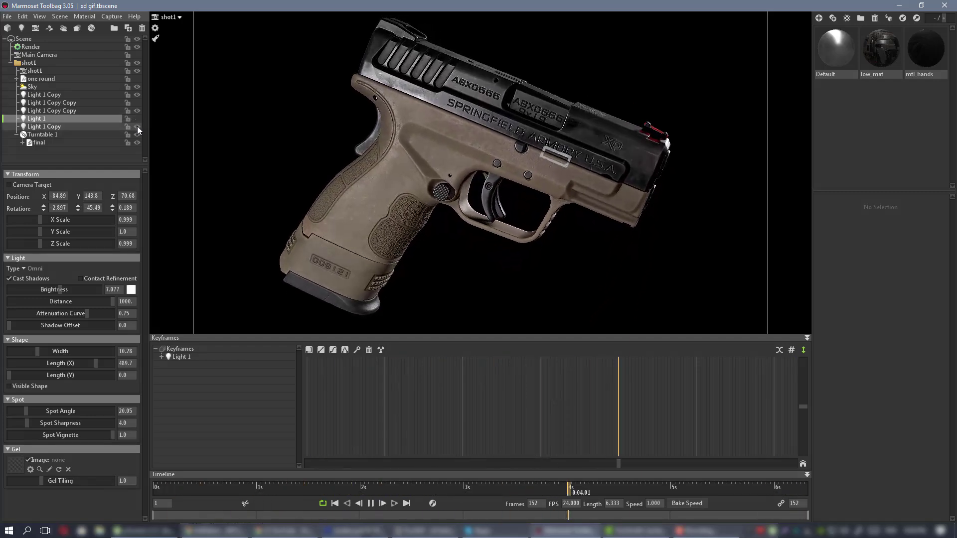
click(167, 18)
click(219, 18)
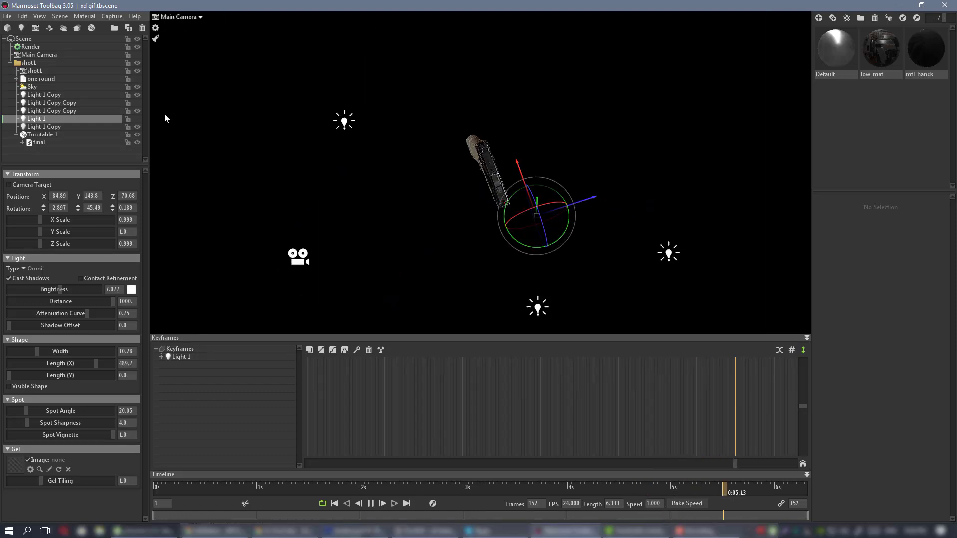
click(138, 119)
click(137, 119)
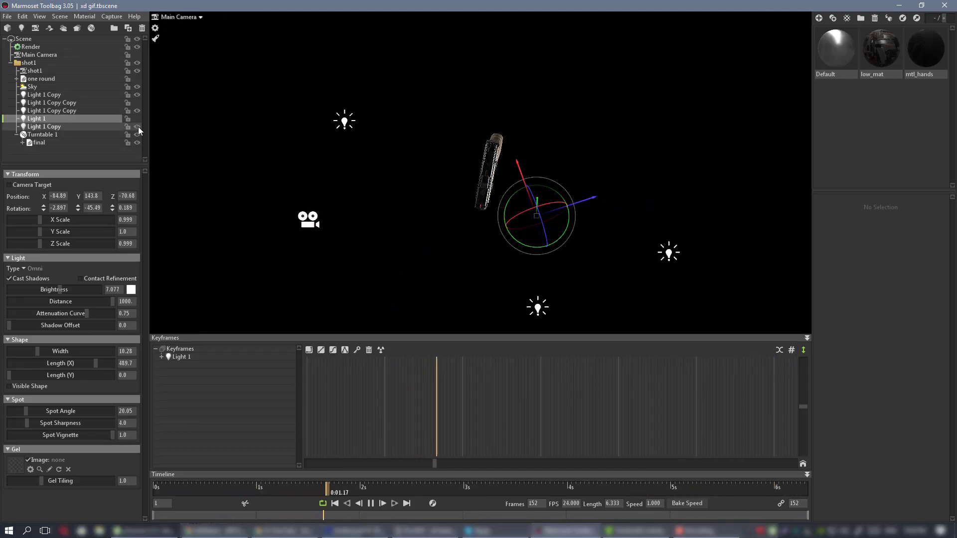
click(51, 126)
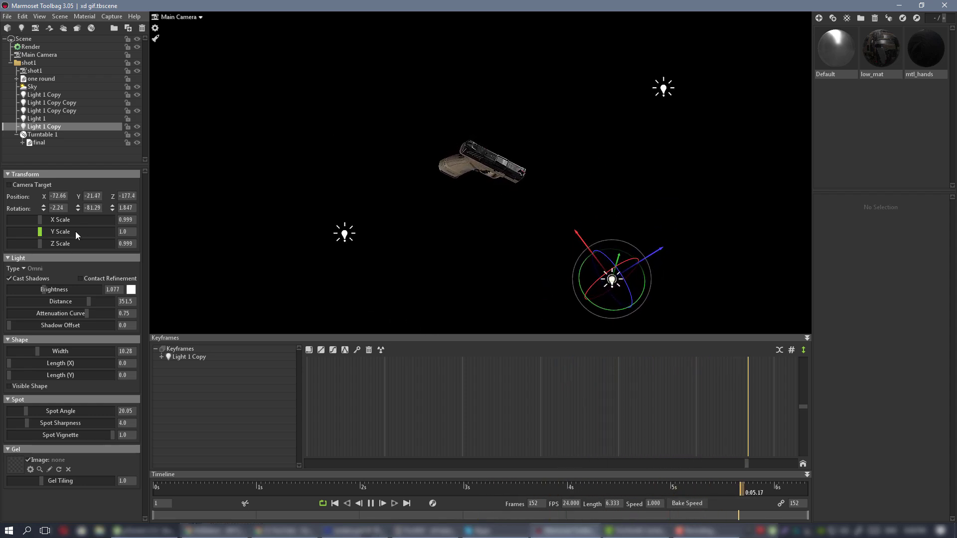
drag(88, 302, 145, 296)
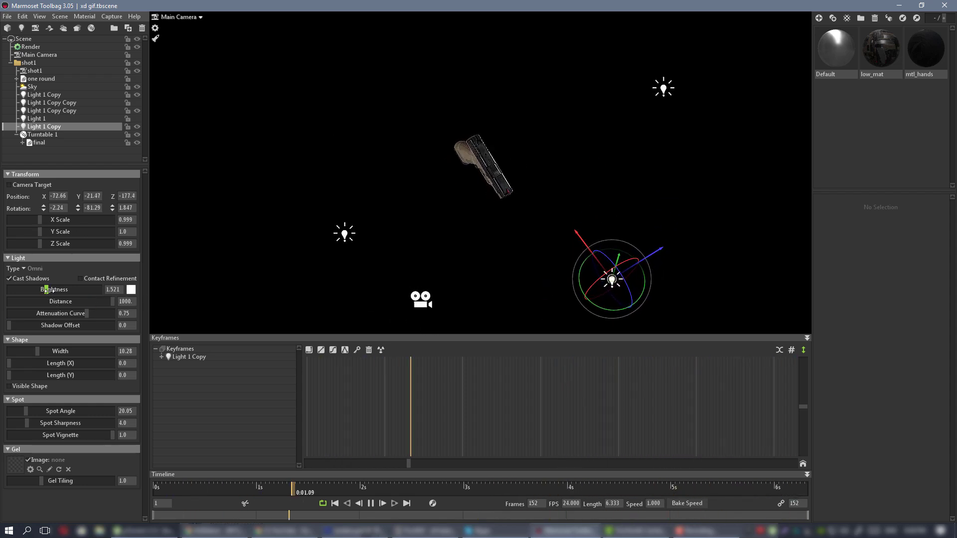
drag(47, 290, 53, 289)
At the last frame, move that Light 1 Copy to about 22.38, -53.71, -144.7 and view the gun through shot1
drag(528, 244, 539, 168)
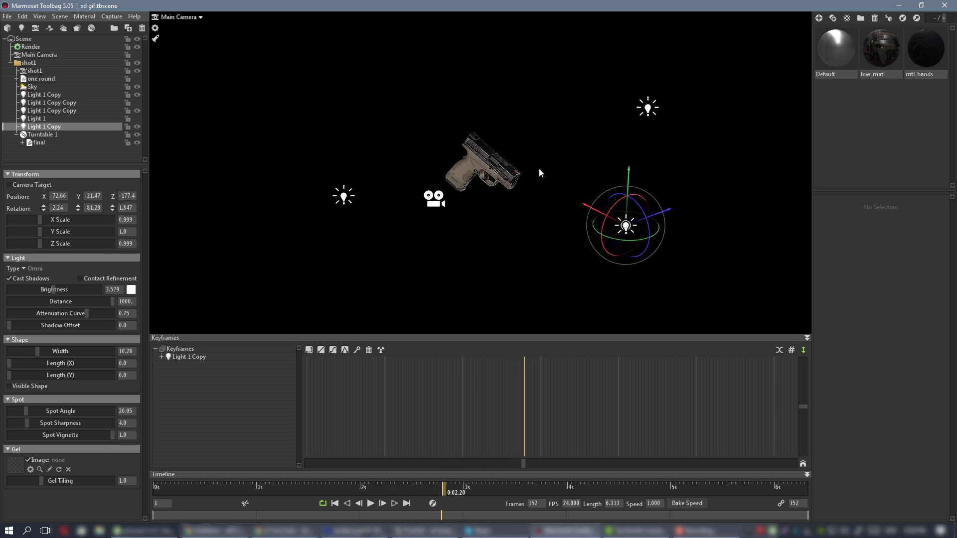
scroll(577, 241, up, 5)
scroll(552, 194, down, 2)
middle_drag(553, 195, 523, 190)
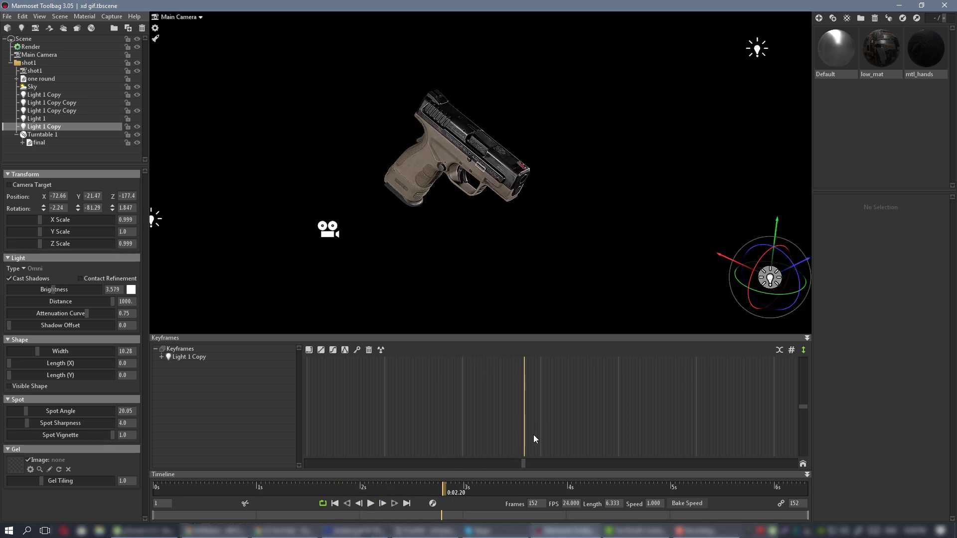
drag(523, 464, 916, 433)
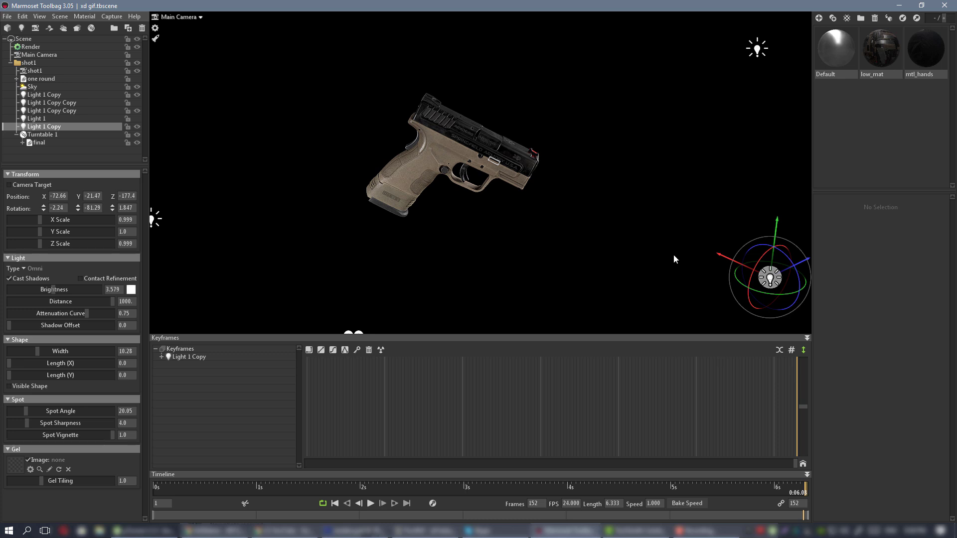
scroll(674, 257, down, 3)
drag(618, 236, 559, 292)
drag(546, 128, 539, 87)
scroll(539, 89, up, 3)
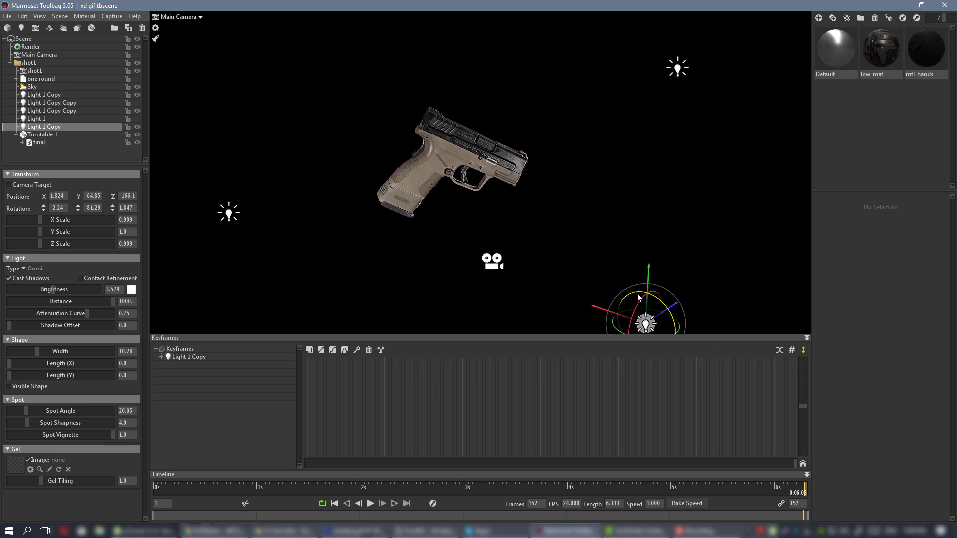
drag(652, 324, 597, 303)
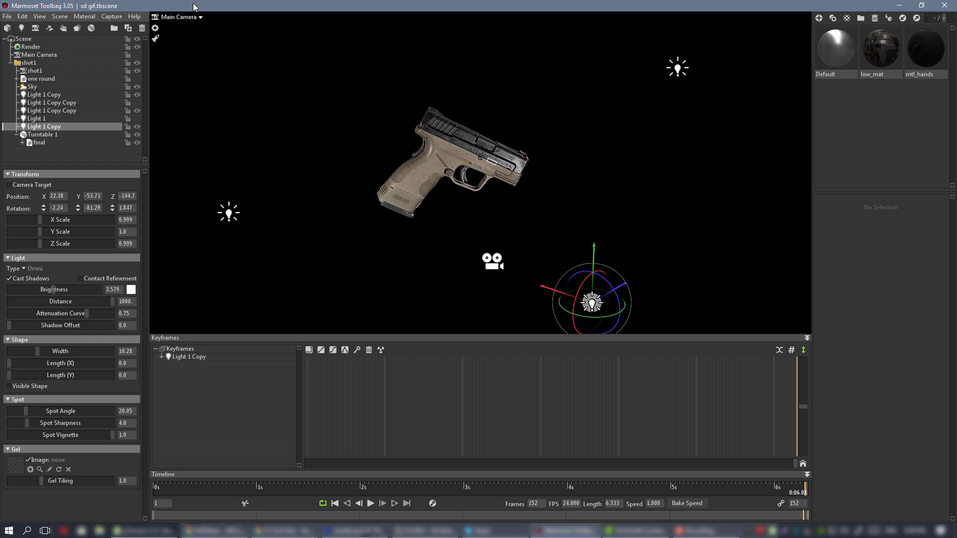
click(219, 26)
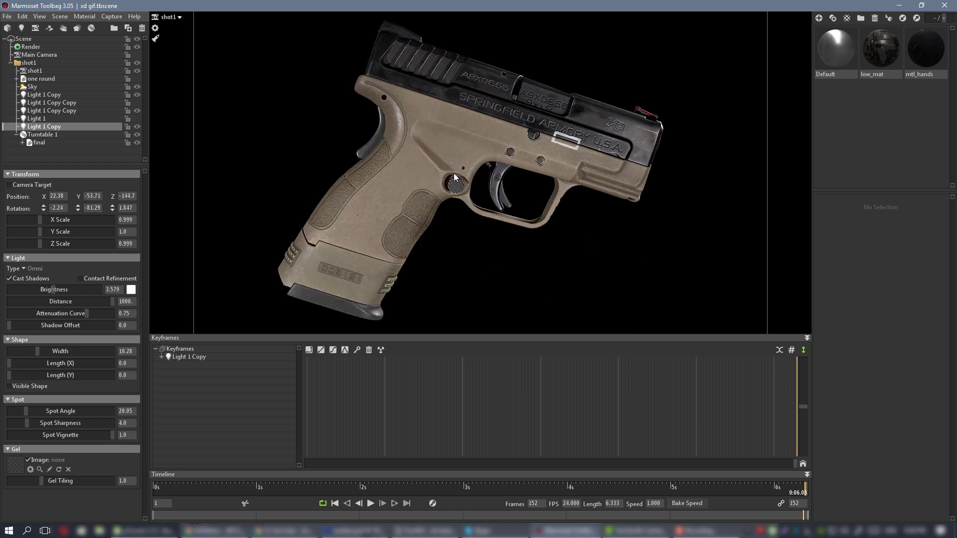
Compare the gun early in the shot1 animation with the lower Light 1 Copy shown and hidden, leaving the light hidden
drag(794, 468, 376, 415)
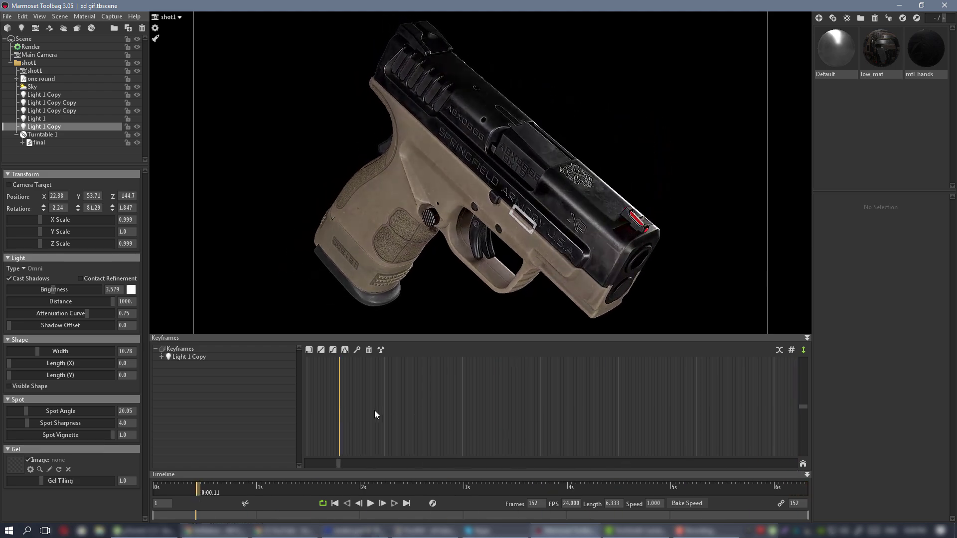
click(136, 126)
click(136, 126)
click(136, 126)
click(136, 126)
drag(338, 465, 335, 425)
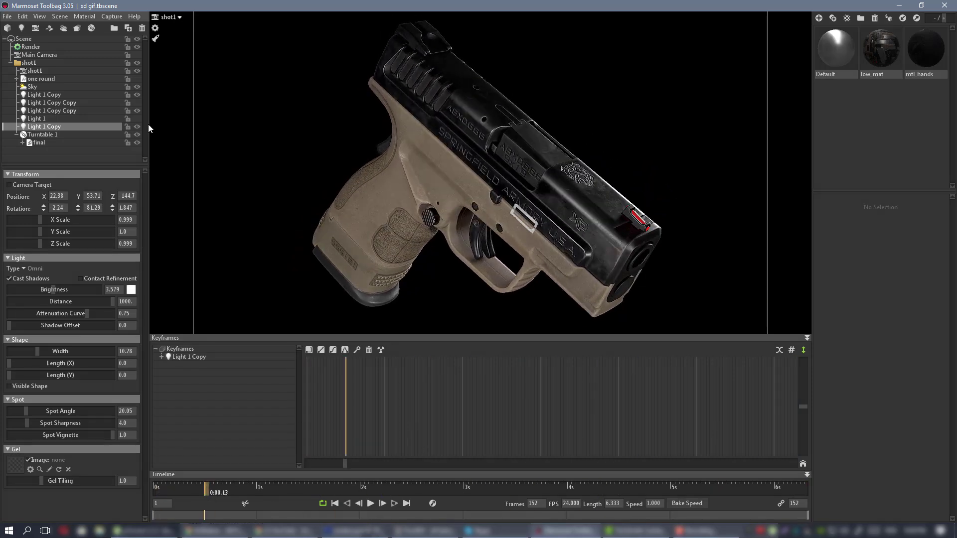
click(137, 127)
drag(336, 463, 492, 437)
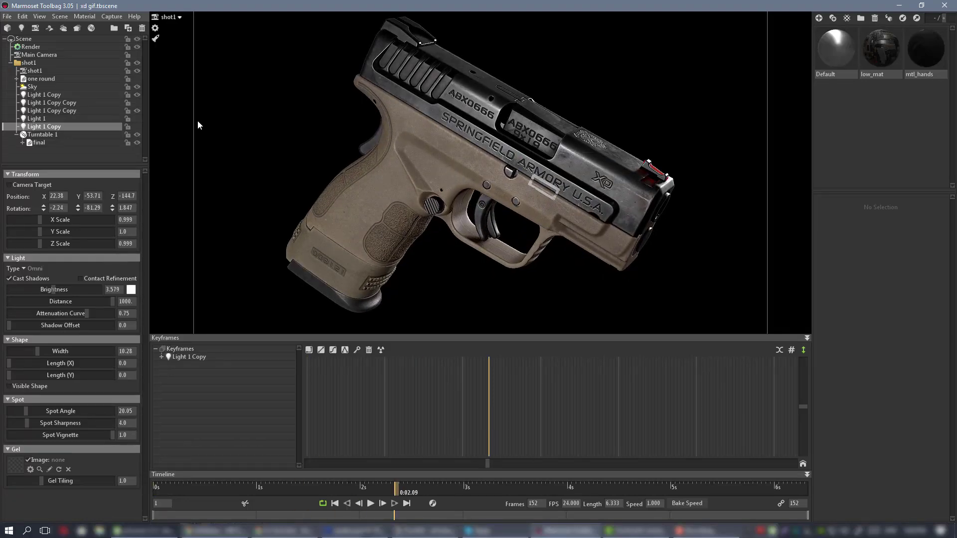
From the Main Camera view, move the upper Light 1 Copy to about 148.7, -19.14, -52.53, and check shot1 back to the first frame
click(205, 17)
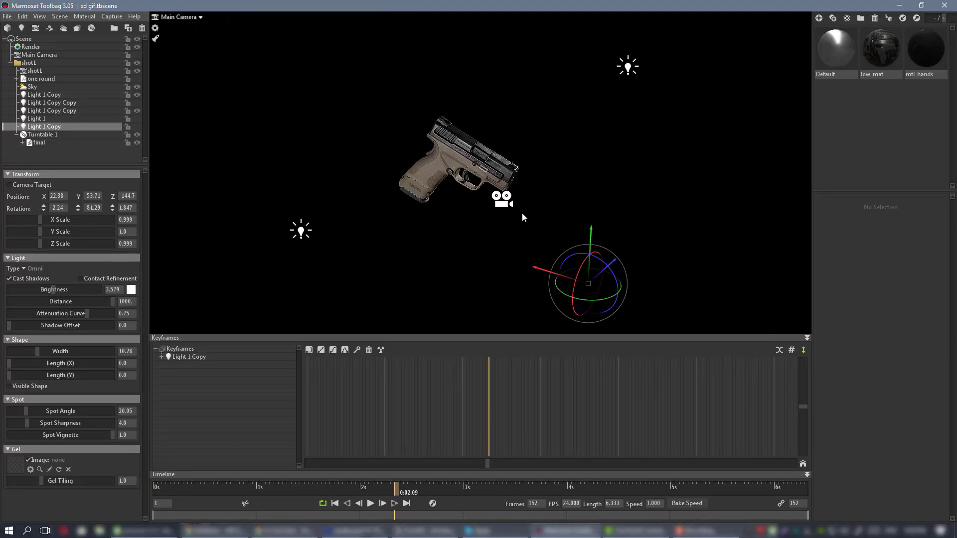
click(287, 218)
drag(294, 224, 353, 253)
click(217, 26)
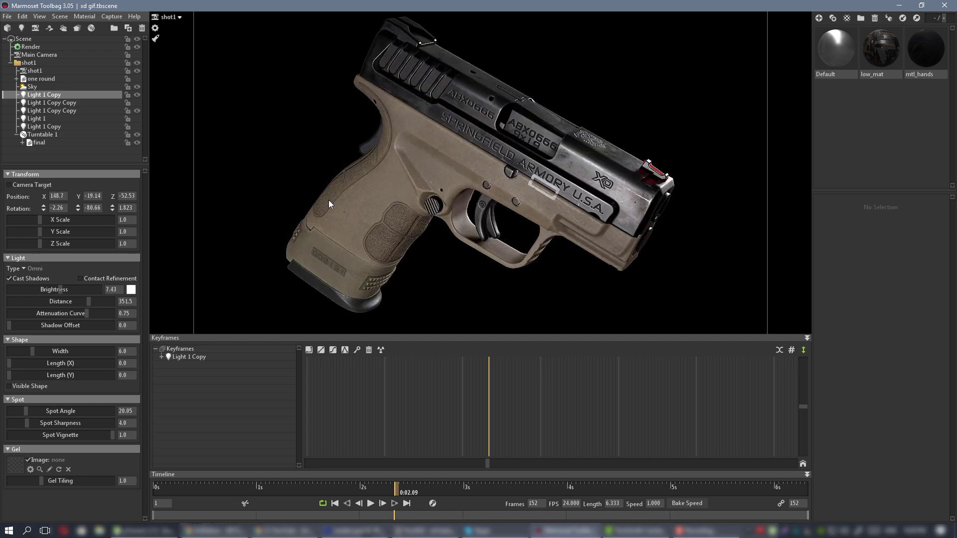
drag(487, 466, 257, 467)
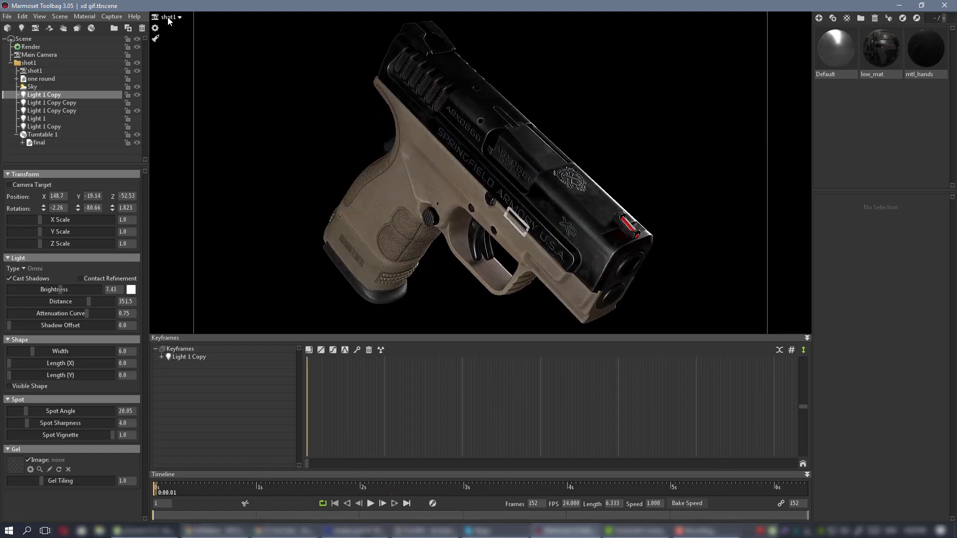
Show the lower Light 1 Copy, move it above the gun to about -35.99, 104.8, -49.66, and view through shot1
click(205, 17)
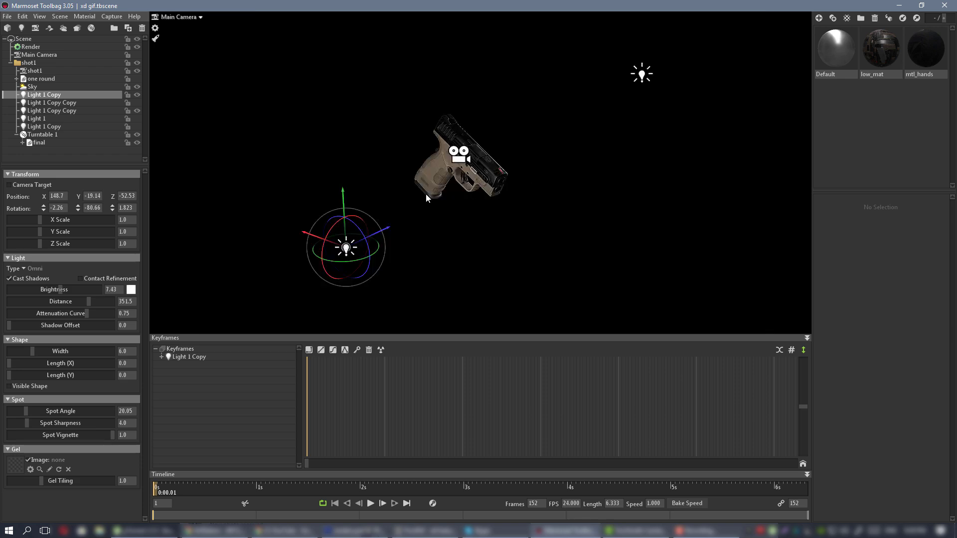
click(134, 127)
drag(426, 170, 456, 179)
click(591, 283)
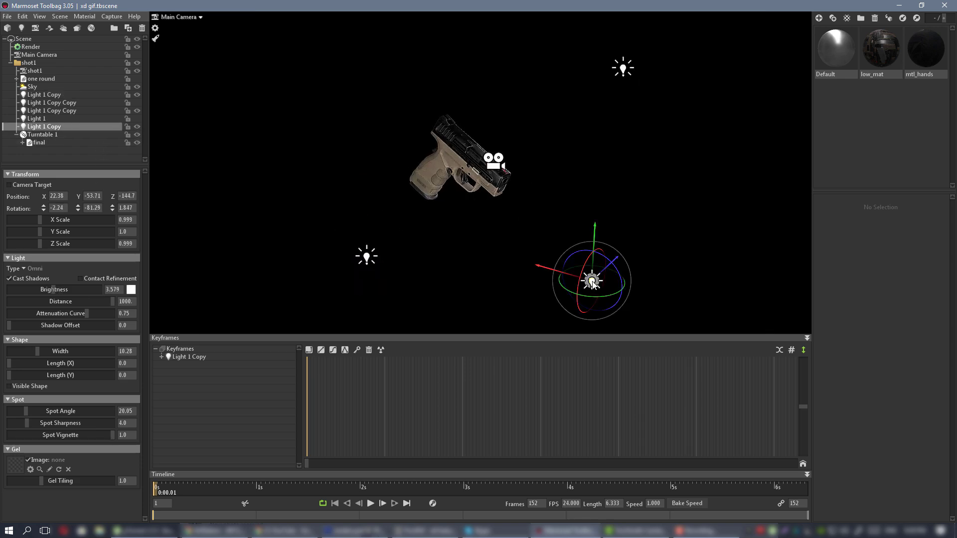
drag(592, 283, 496, 292)
drag(448, 75, 568, 62)
drag(360, 105, 523, 152)
drag(604, 41, 546, 31)
click(212, 27)
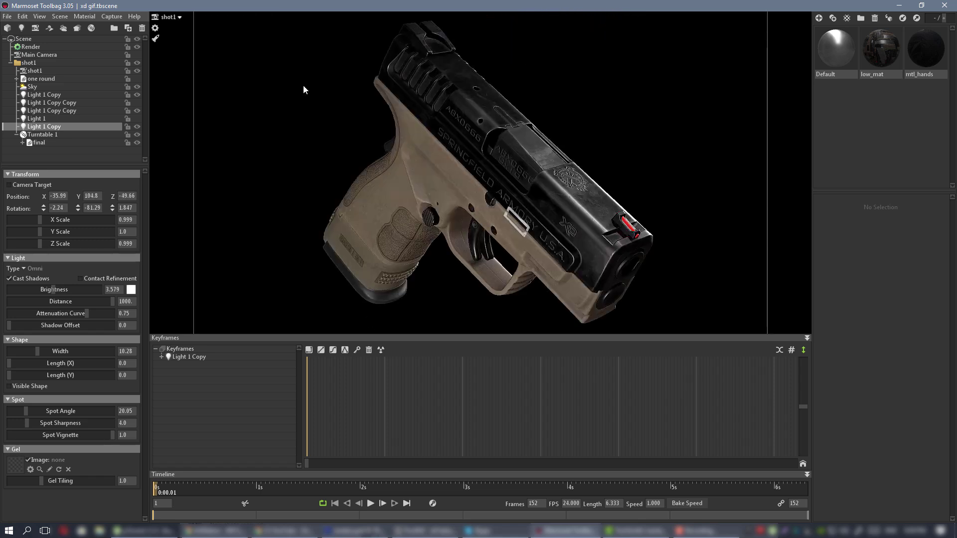
Check the lower Light 1 Copy's effect in shot1, move it farther up to about -34.63, 129.9, -15.72, and return to shot1
click(137, 127)
drag(157, 491, 187, 429)
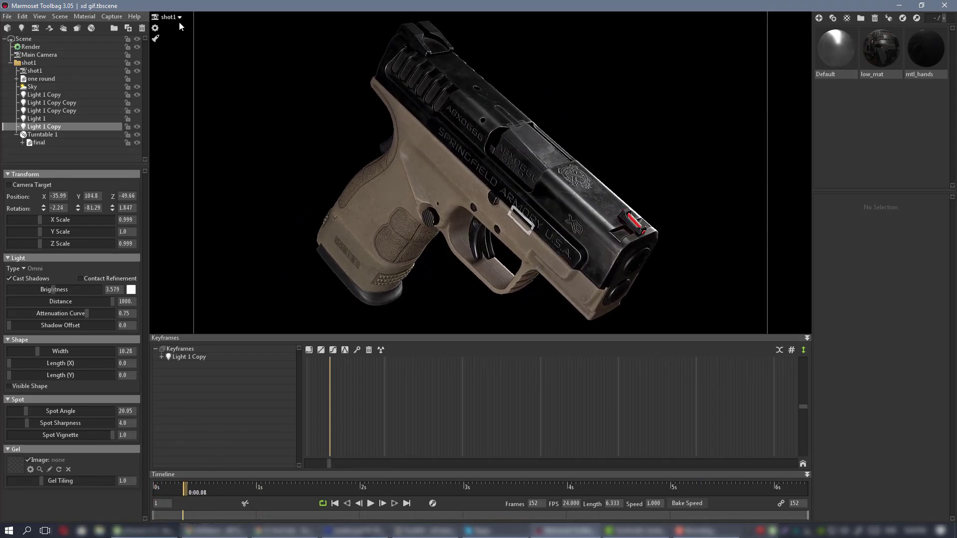
click(205, 17)
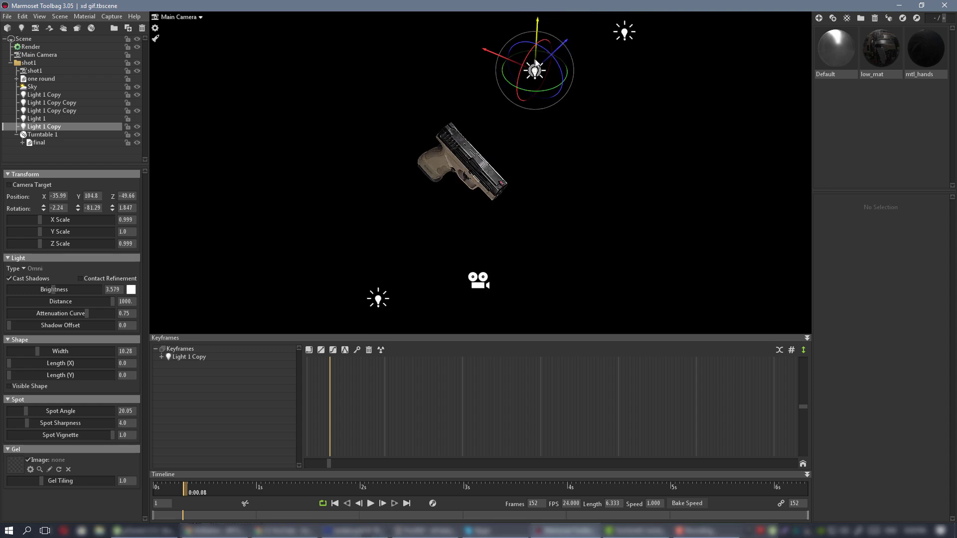
drag(537, 73, 256, 71)
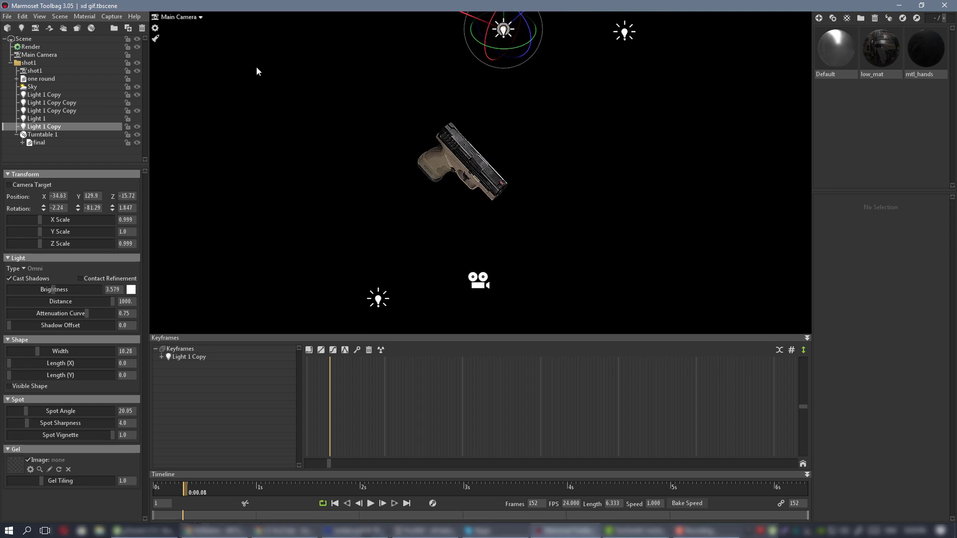
click(221, 27)
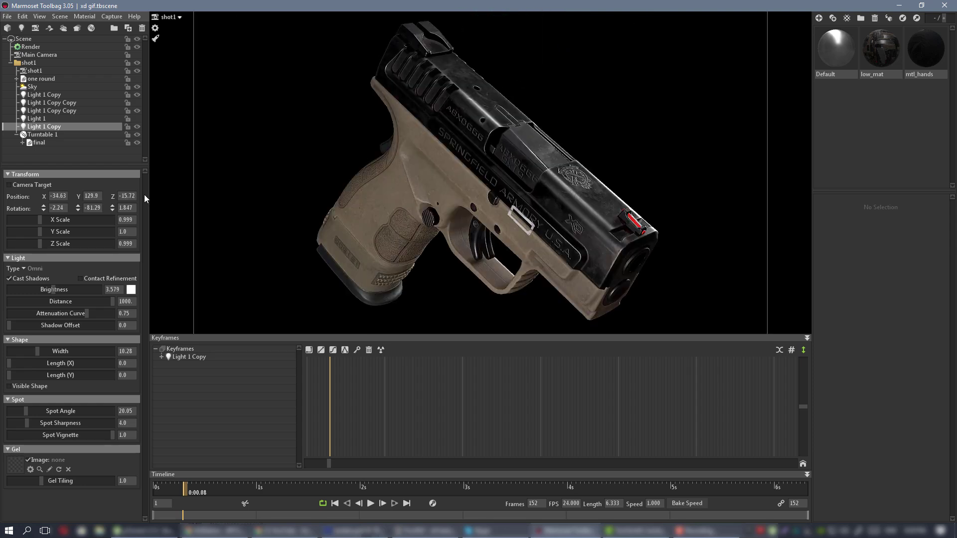
Compare the last frame of shot1 with the repositioned Light 1 Copy shown and hidden
drag(324, 465, 837, 401)
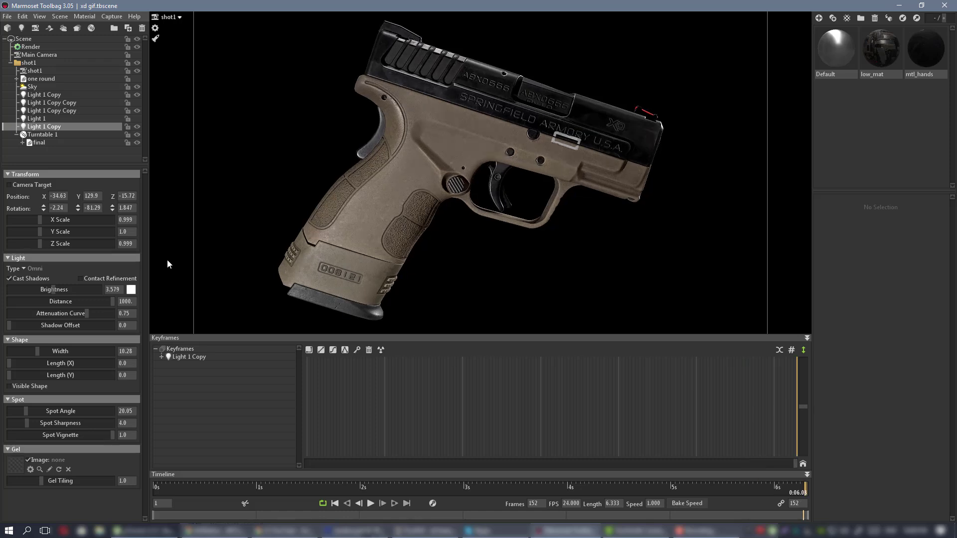
click(135, 127)
click(135, 127)
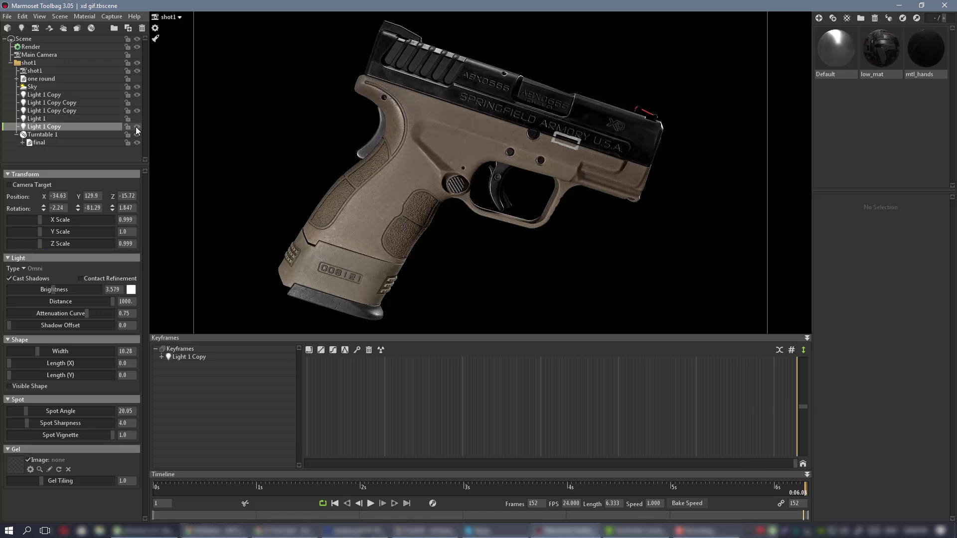
click(136, 127)
click(136, 127)
At the first frame, lower the selected Light 1 Copy's brightness to 1.85 and compare the gun with the light shown and hidden
drag(798, 465, 261, 423)
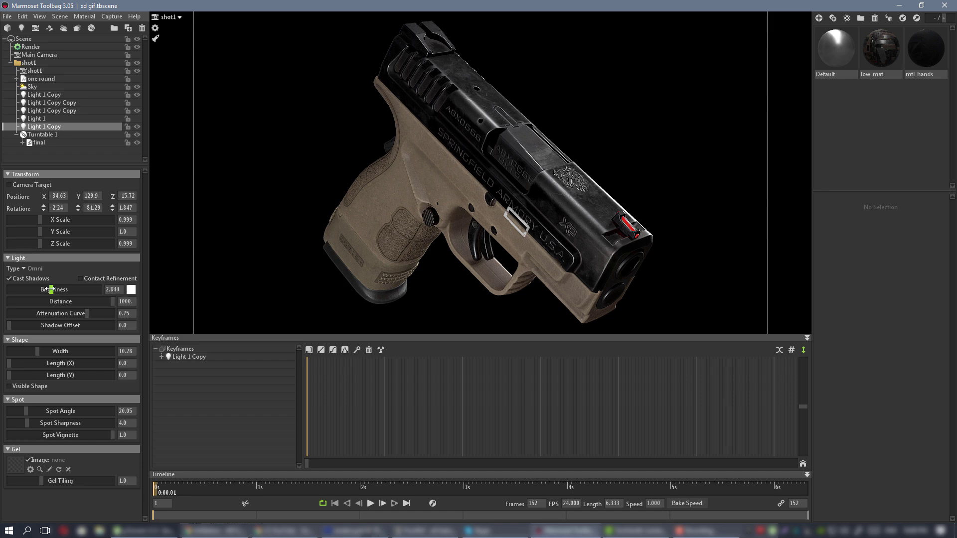
drag(49, 289, 48, 289)
click(138, 129)
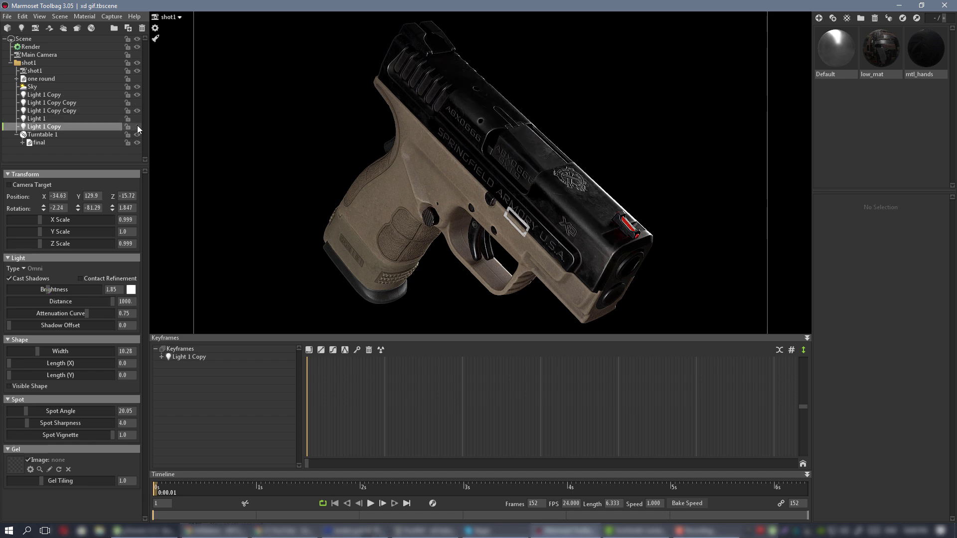
click(137, 130)
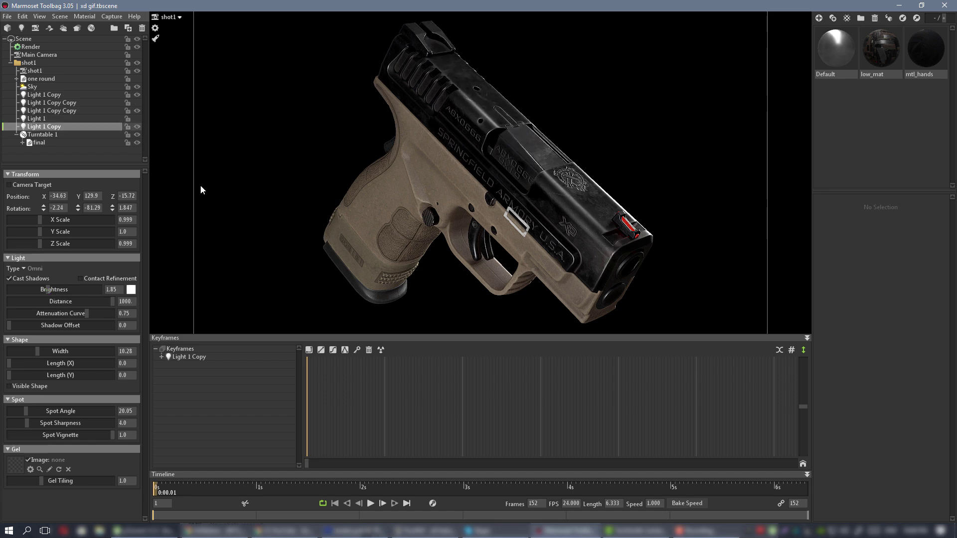
drag(307, 458, 262, 439)
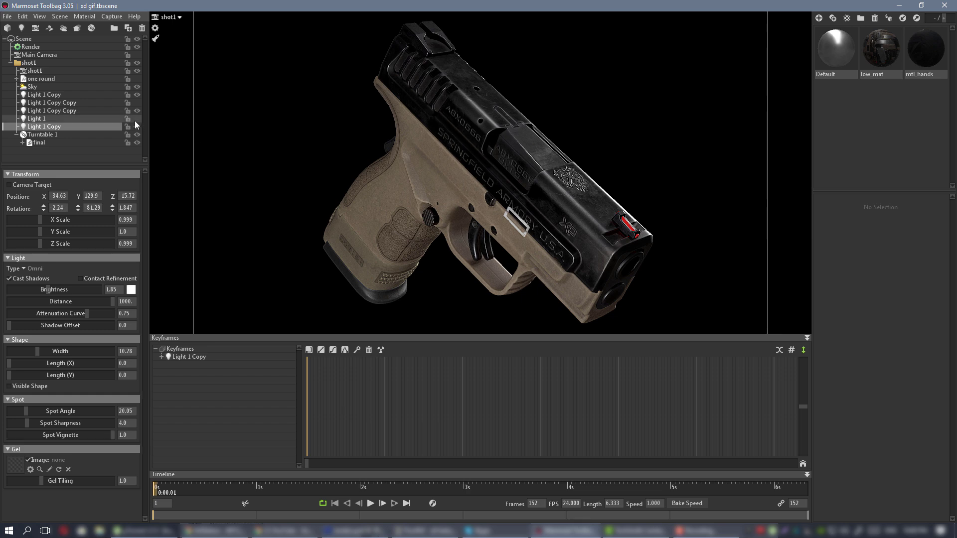
click(137, 126)
click(139, 127)
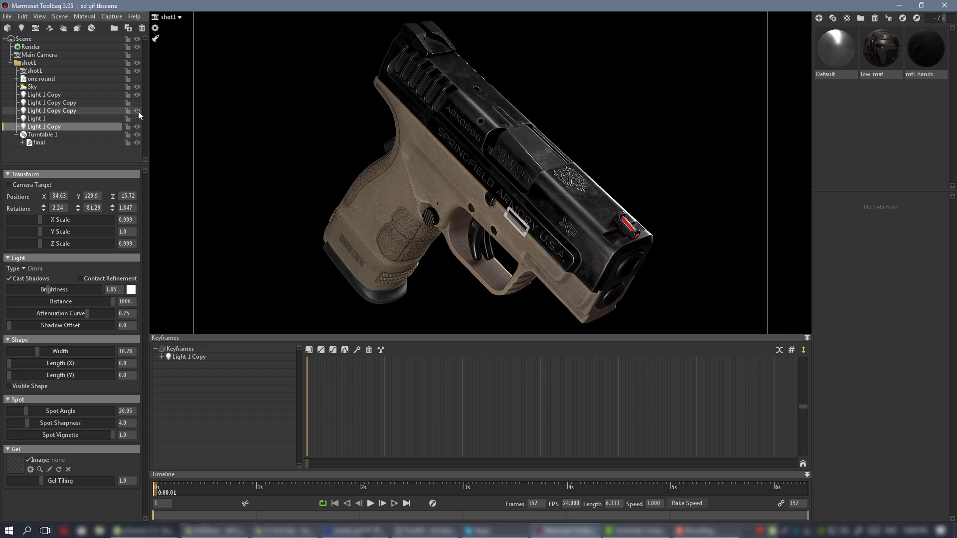
Set the visible Light 1 Copy Copy's brightness to 6.409 and check the lighting across the whole timeline
click(138, 111)
click(136, 110)
click(117, 112)
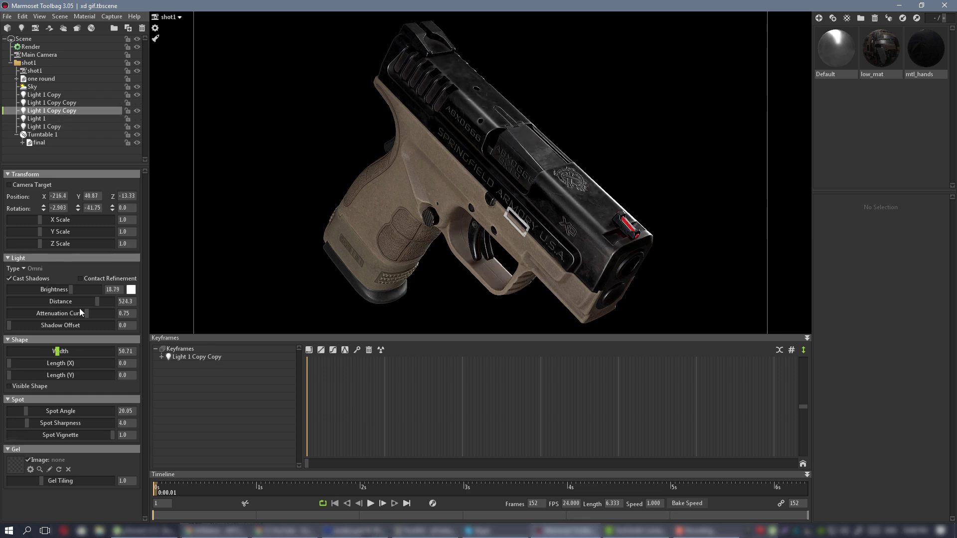
drag(70, 290, 59, 287)
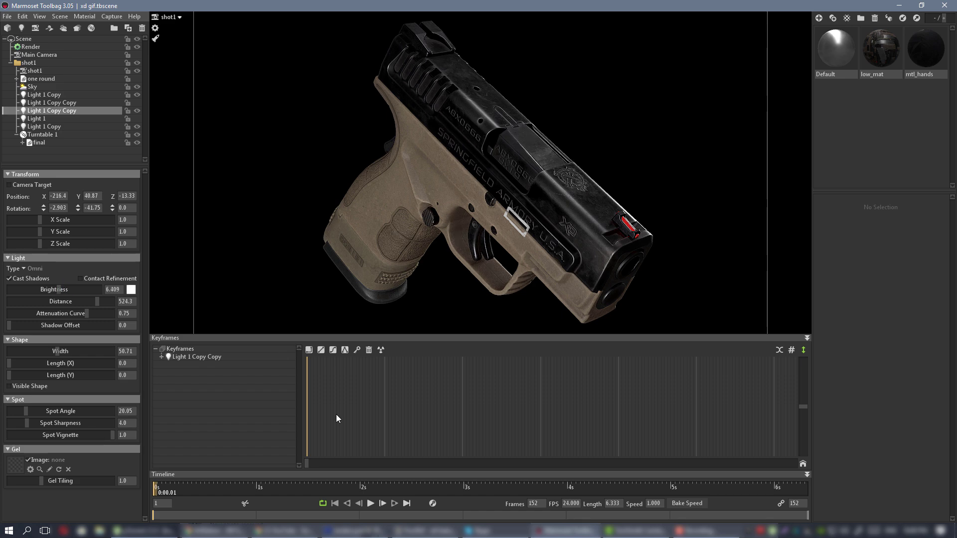
drag(308, 464, 827, 447)
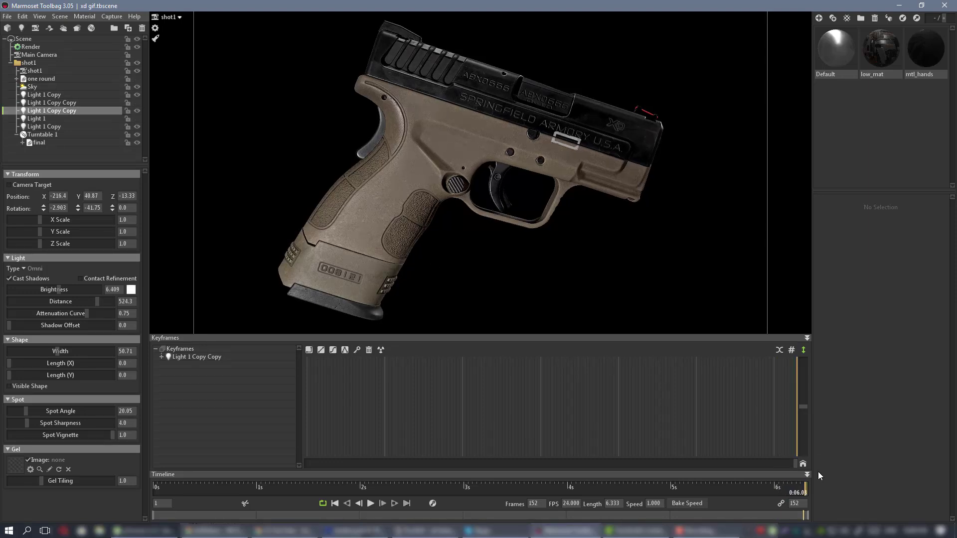
drag(796, 469, 290, 443)
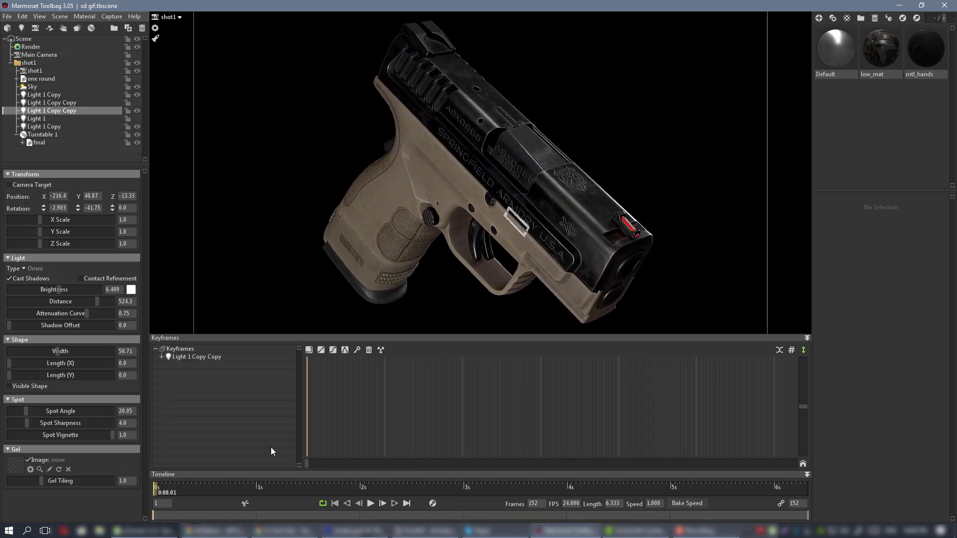
Compare the first frame of shot1 with the selected Light 1 Copy Copy shown and hidden
click(138, 111)
click(138, 112)
click(137, 111)
click(137, 112)
click(137, 112)
click(138, 112)
Through the Main Camera, move the selected Light 1 Copy Copy to about -174.9, 33.76, 23.85, and check shot1 at its last frame
click(200, 17)
drag(518, 235, 551, 129)
drag(595, 56, 656, 85)
drag(306, 464, 299, 416)
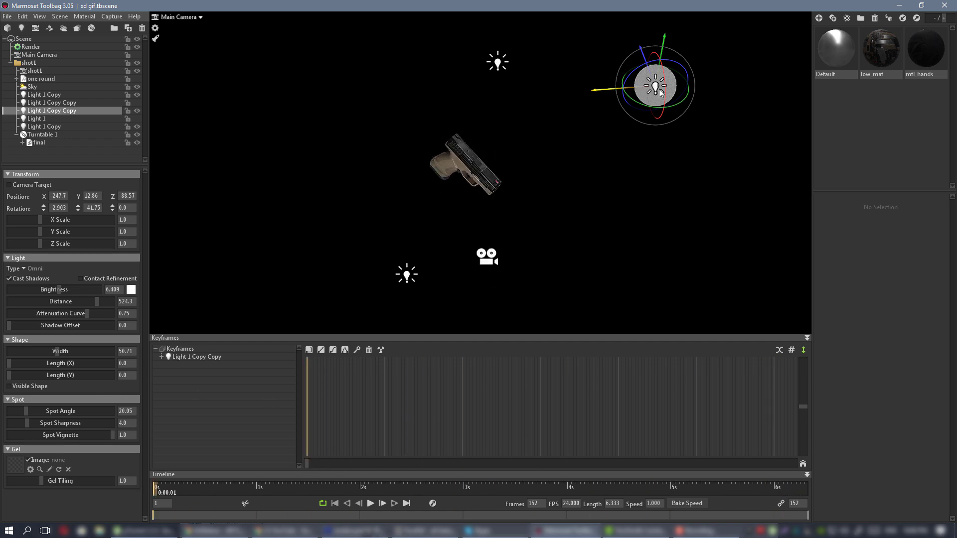
drag(654, 86, 547, 62)
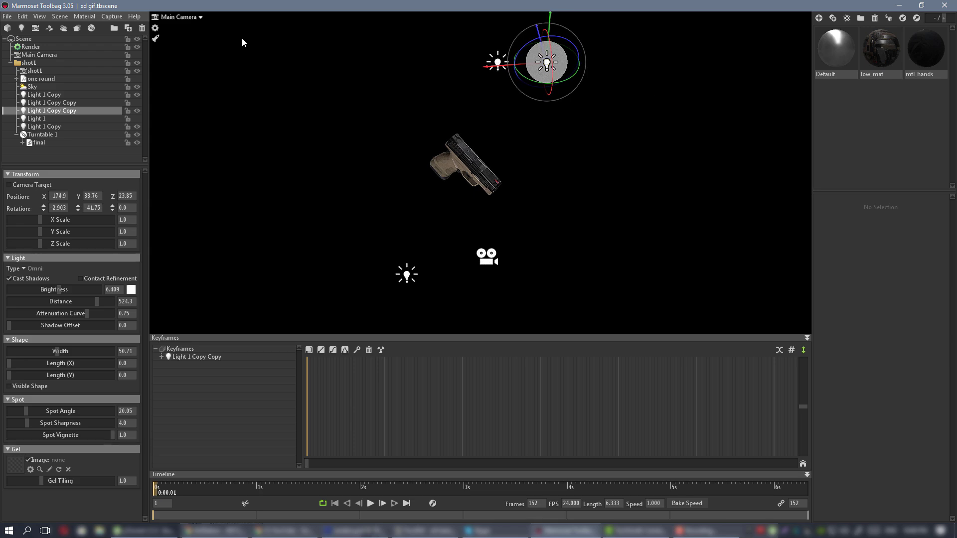
click(220, 26)
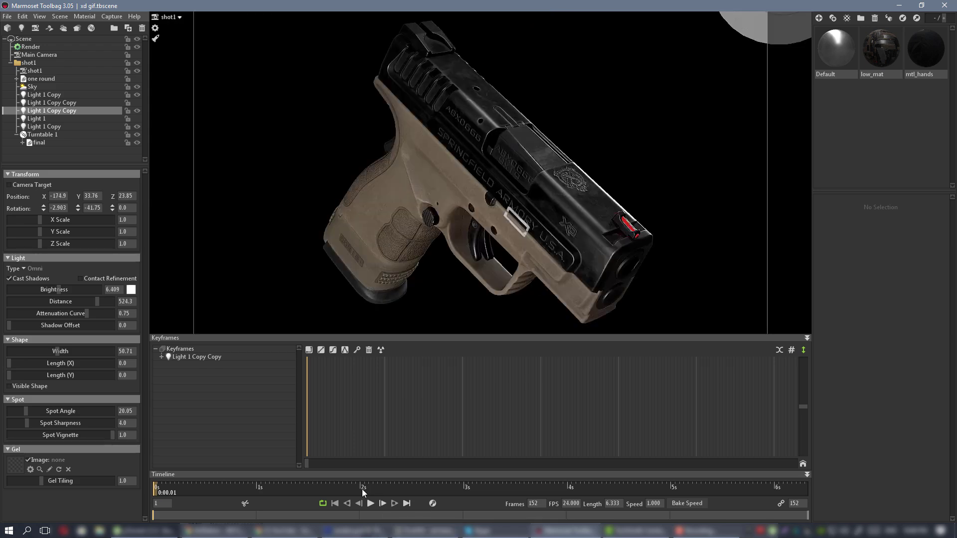
drag(306, 464, 856, 457)
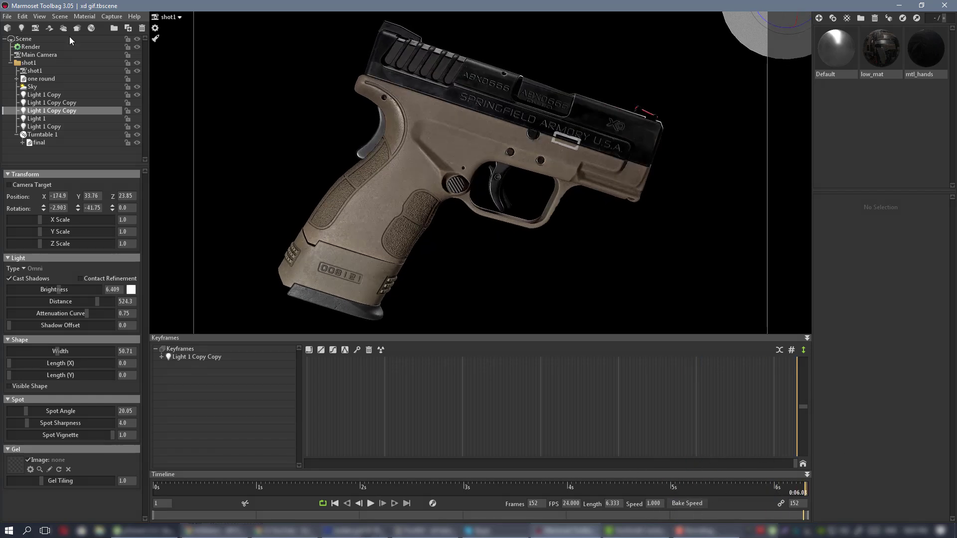
Through the Main Camera, move the light below the gun to about -102.3, -70.51, -10.39, and check shot1 back to 0:03.06
click(209, 17)
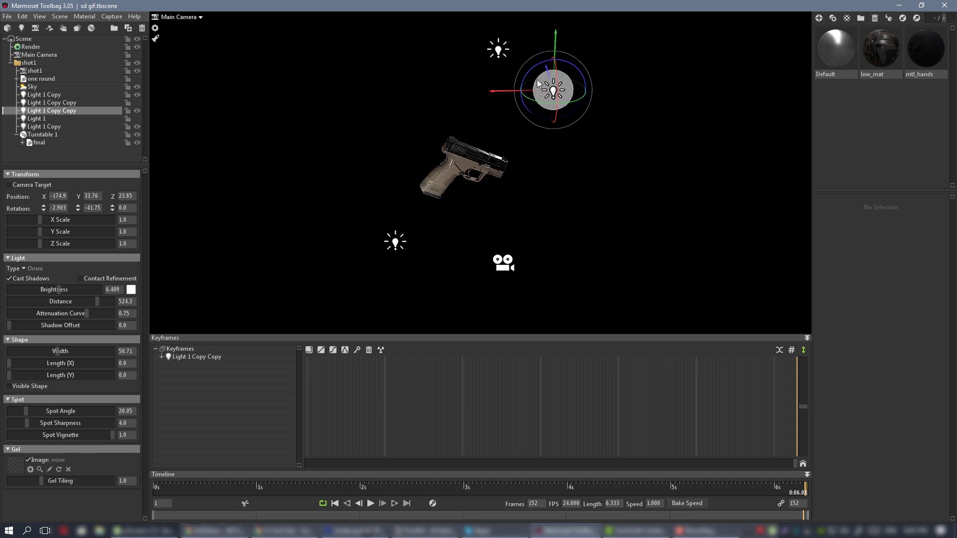
drag(550, 86, 565, 203)
alt+drag(493, 47, 504, 112)
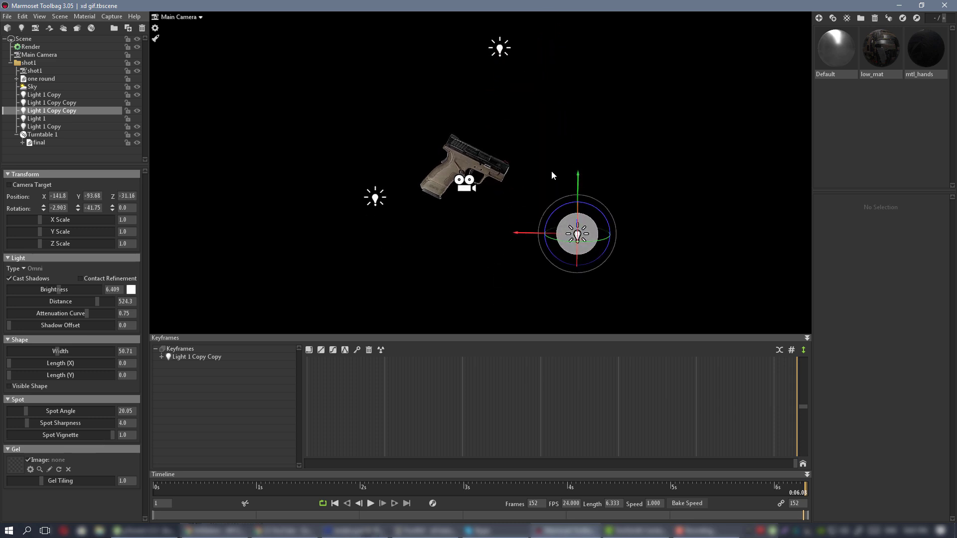
alt+right_drag(551, 170, 551, 204)
alt+drag(551, 204, 583, 242)
click(214, 26)
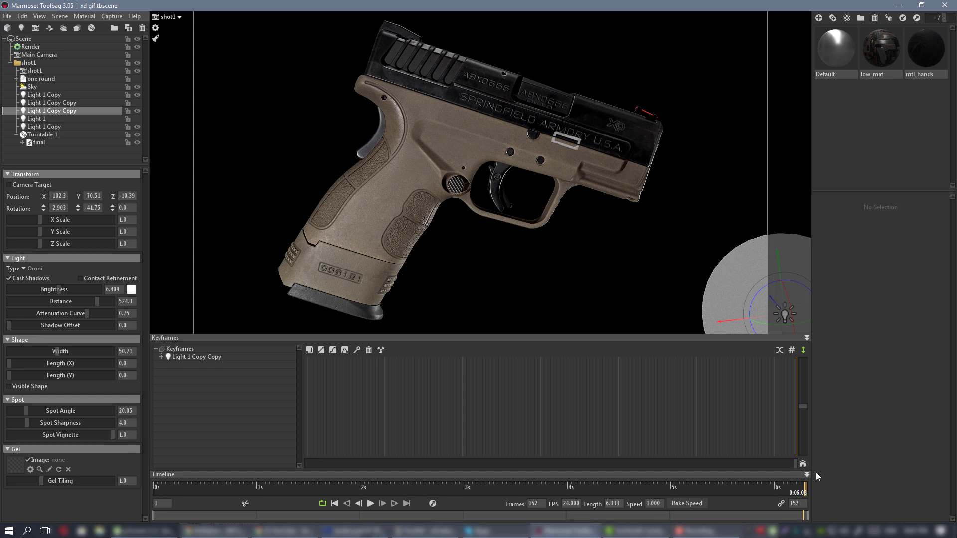
drag(796, 463, 557, 381)
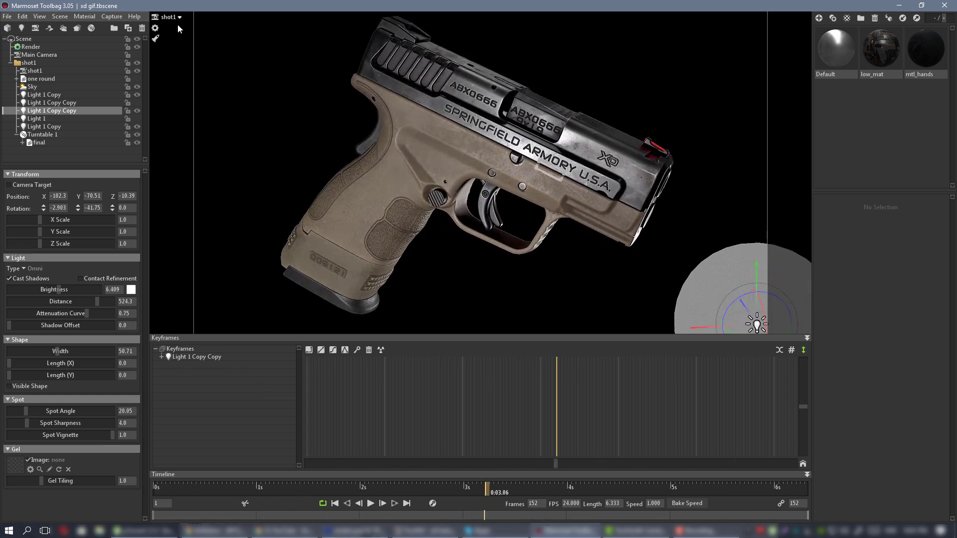
In the Main Camera view, raise the selected light's brightness to 14.05 and move it to about -152.7, -18.45, 45.98
click(168, 18)
click(215, 18)
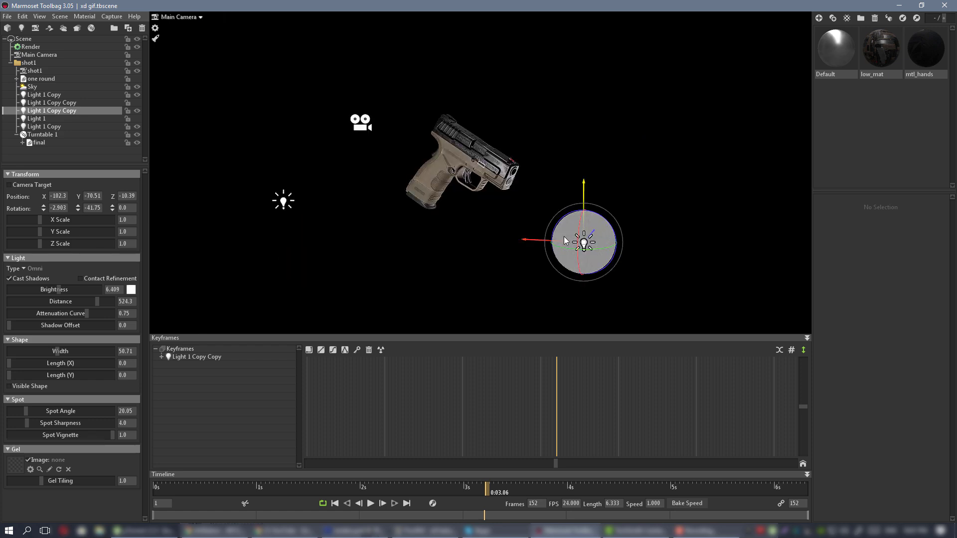
drag(564, 241, 750, 258)
drag(563, 220, 738, 215)
drag(521, 161, 520, 109)
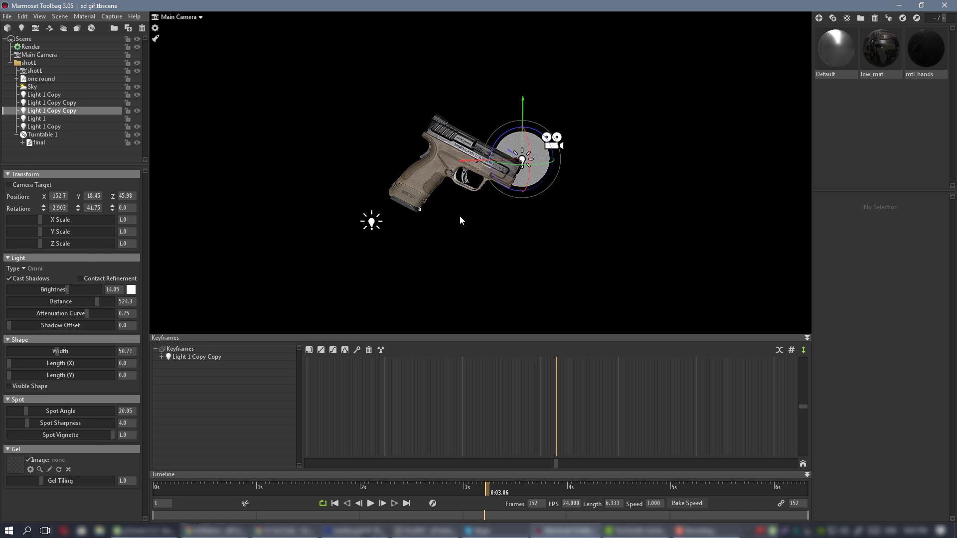
Move the light up and away from the muzzle to about -186.9, 22.3, 34.99, and check the lighting along the shot1 timeline
drag(461, 220, 504, 231)
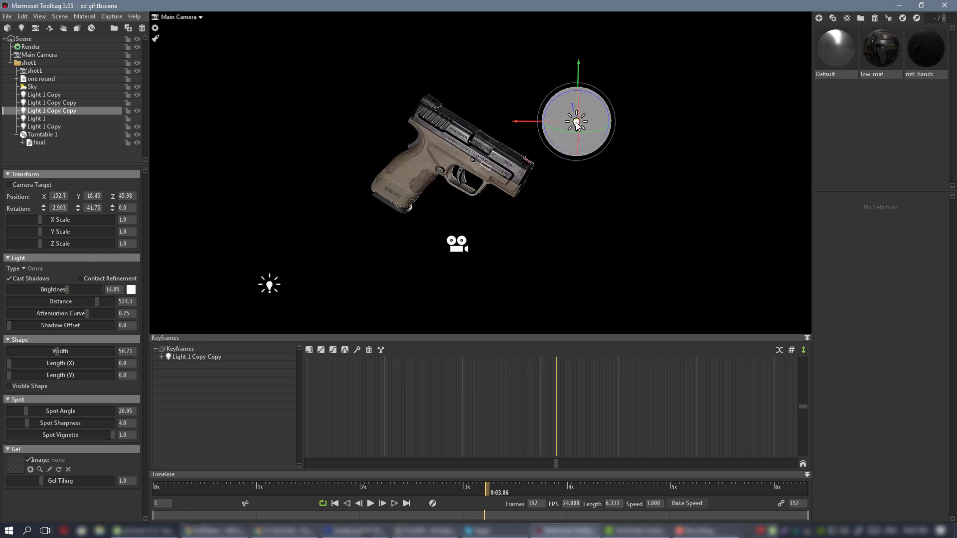
drag(577, 122, 622, 64)
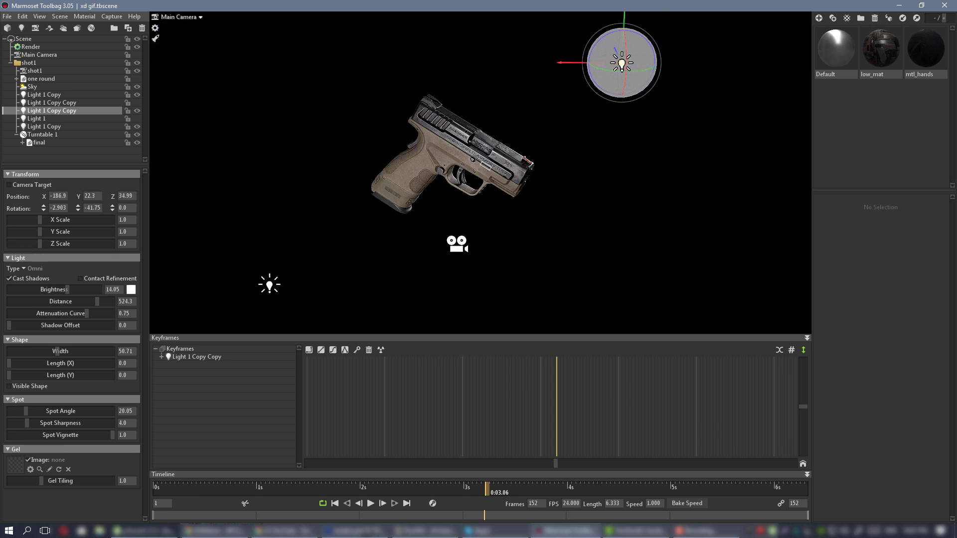
click(220, 26)
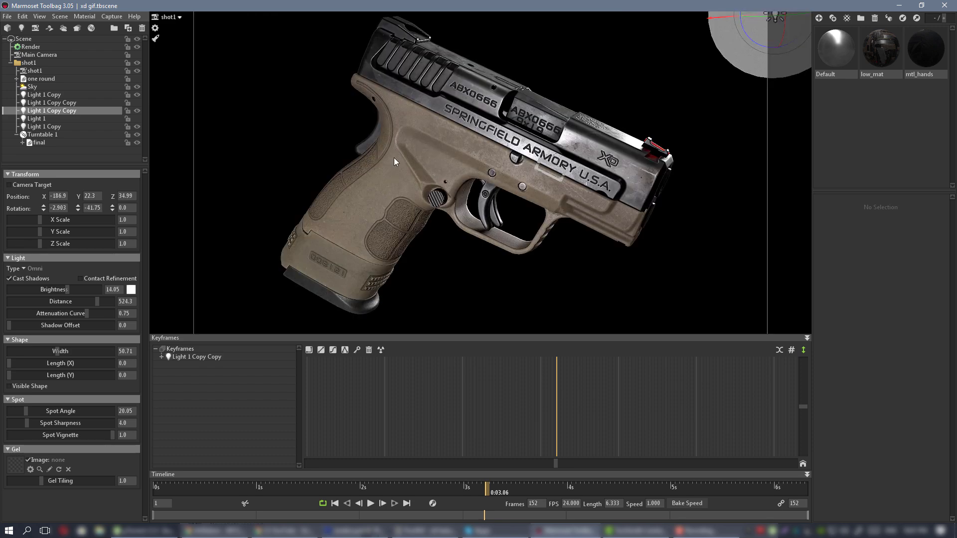
drag(555, 465, 695, 425)
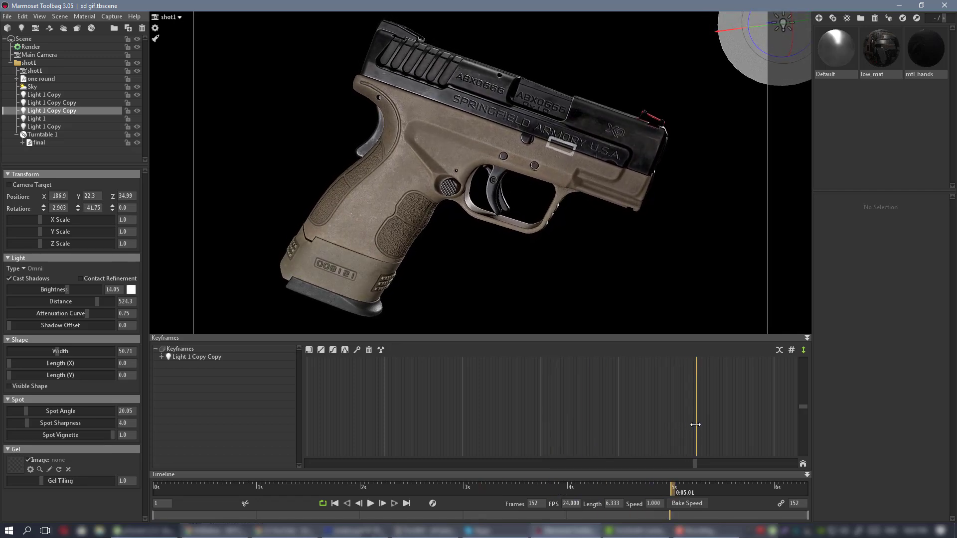
drag(695, 425, 452, 375)
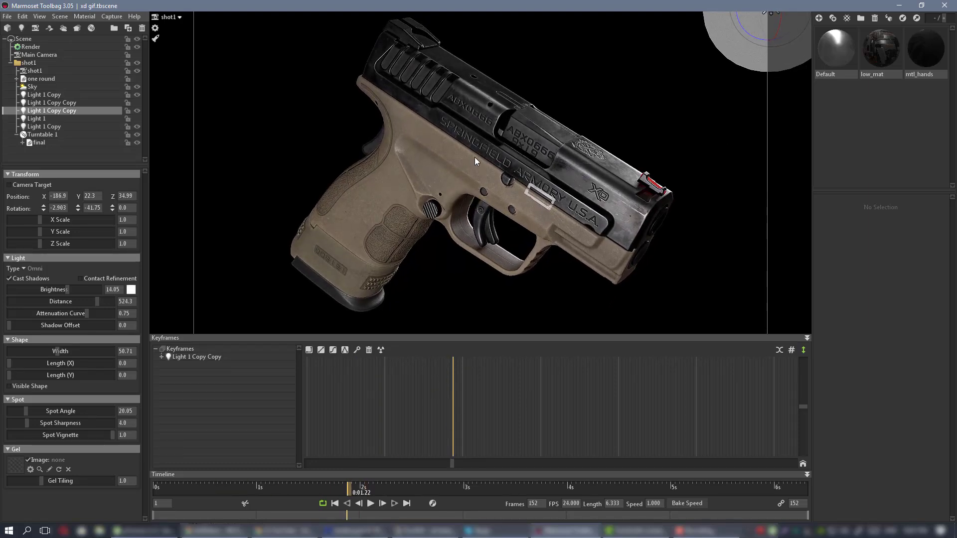
Move the Light 1 Copy Copy closer to about -155.4, 7.799, 55.38, and compare shot1 with the light shown and hidden
click(215, 19)
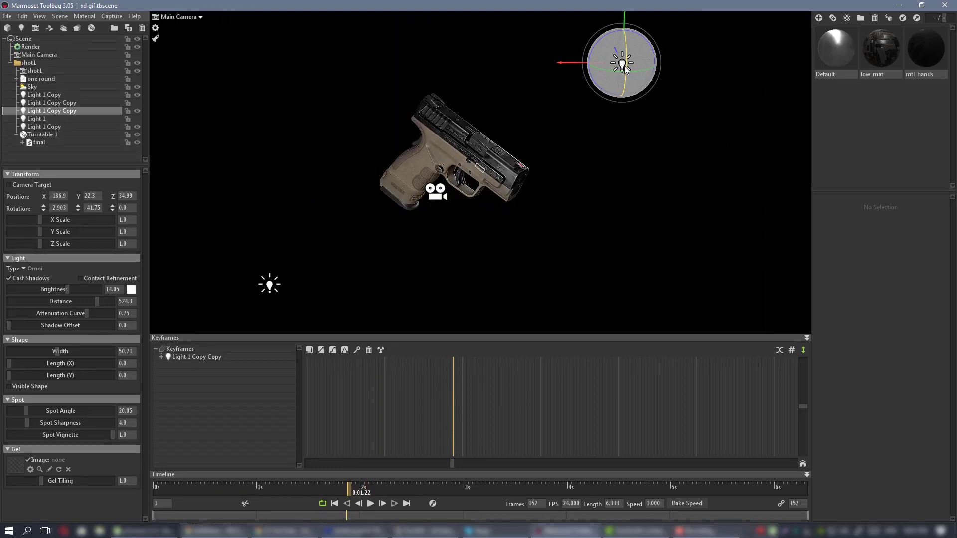
drag(623, 67, 512, 48)
click(222, 26)
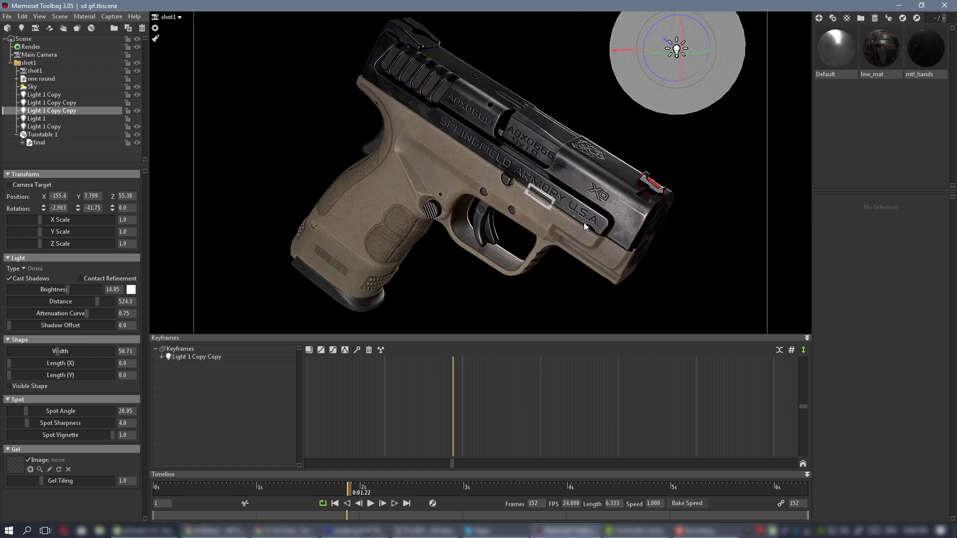
click(138, 111)
click(139, 111)
click(139, 111)
click(139, 111)
At 0:00.24, compare the gun with the lower Light 1 Copy shown and hidden, and set that light's brightness to 3.015
drag(449, 464, 382, 405)
click(547, 266)
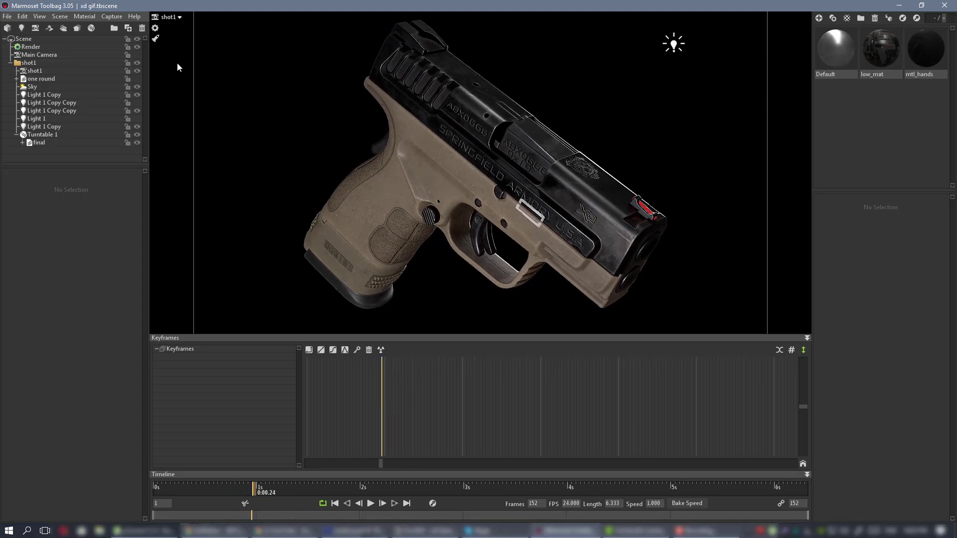
click(137, 126)
click(137, 127)
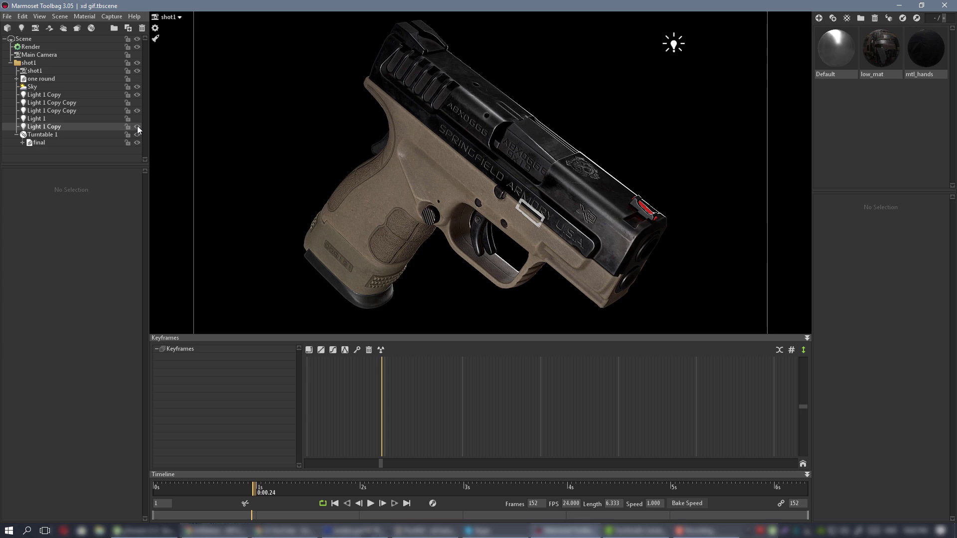
click(86, 127)
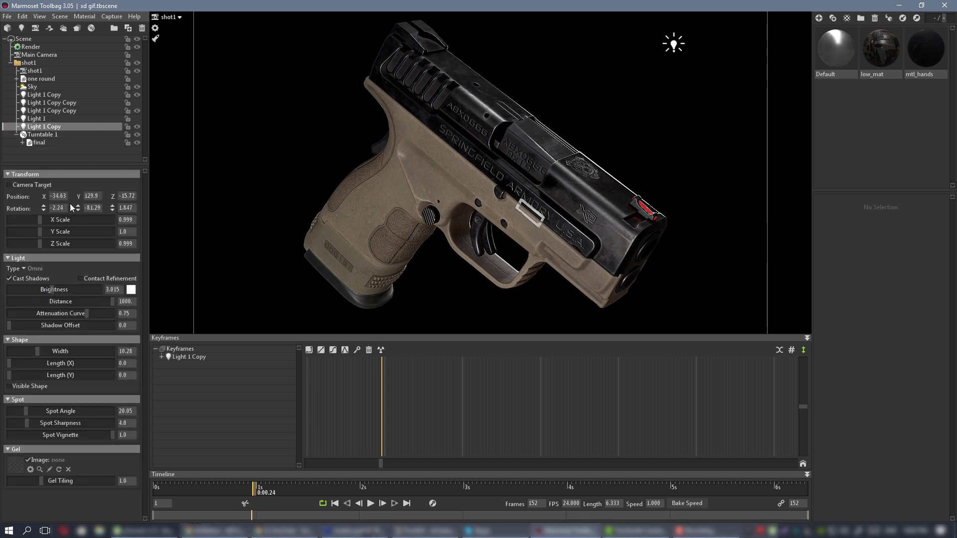
Compare the upper Light 1 Copy shown and hidden, then lower its brightness to 7.798 while checking the timeline around 0:03.05
click(138, 95)
click(137, 95)
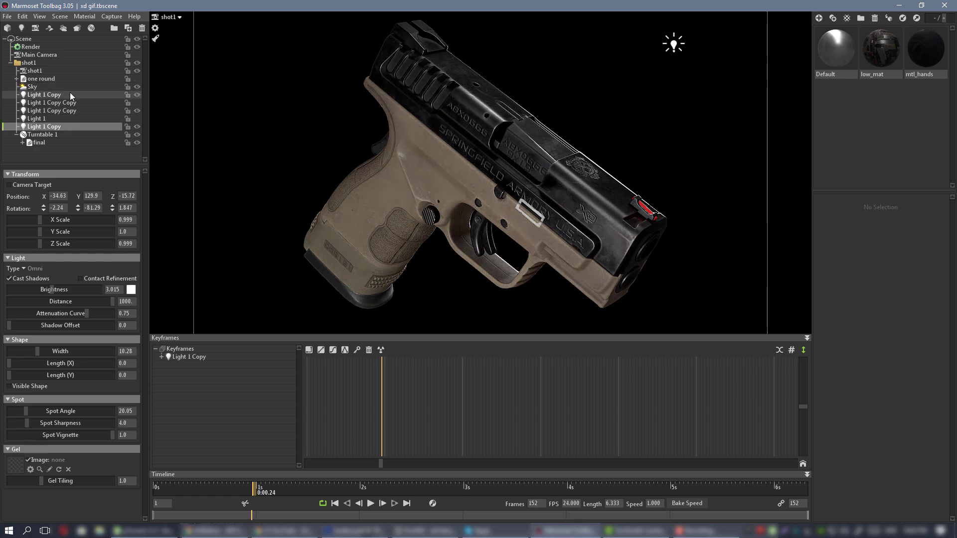
click(70, 94)
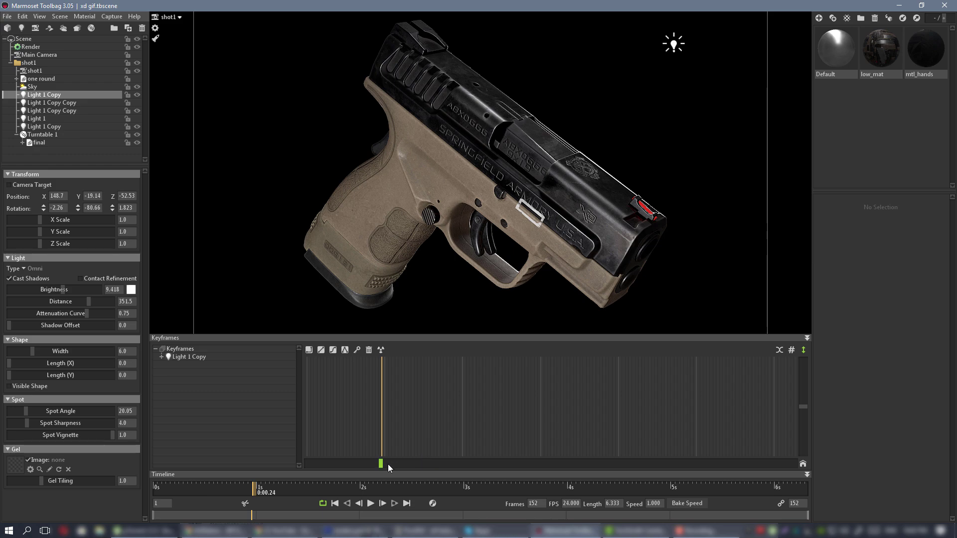
drag(379, 465, 553, 411)
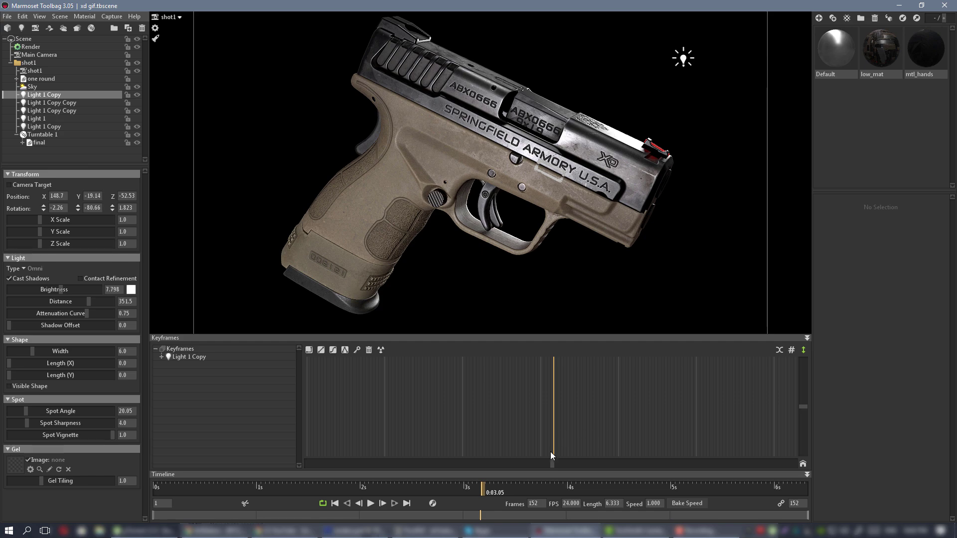
drag(553, 465, 342, 415)
Play the shot1 animation in the full-screen viewport to review the lighting, then restore the interface and stop playback
click(371, 504)
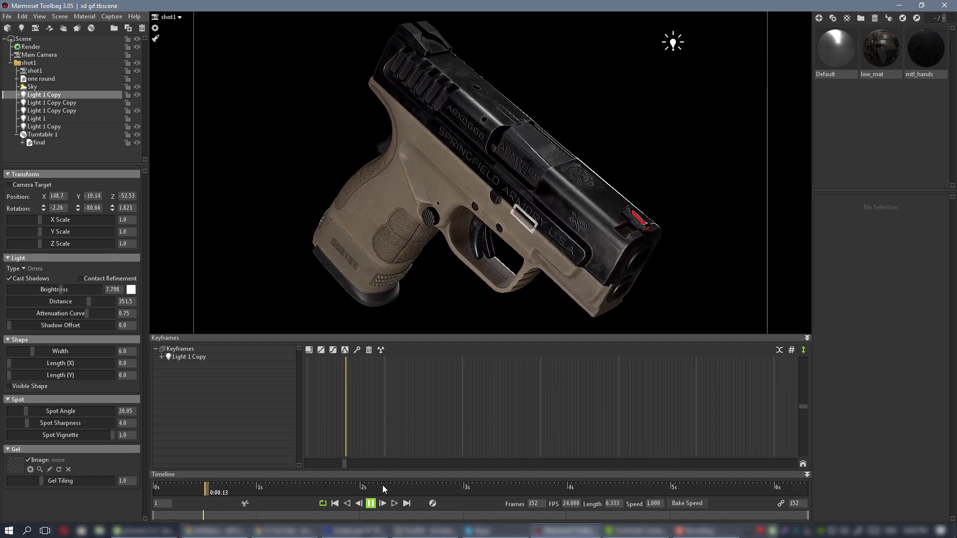
click(421, 329)
key(ctrl+space)
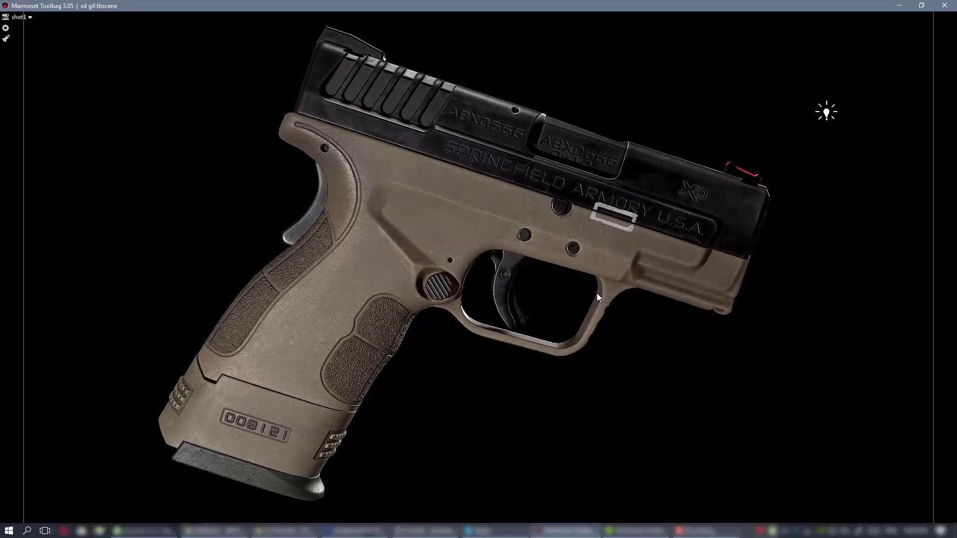
key(ctrl+space)
click(372, 504)
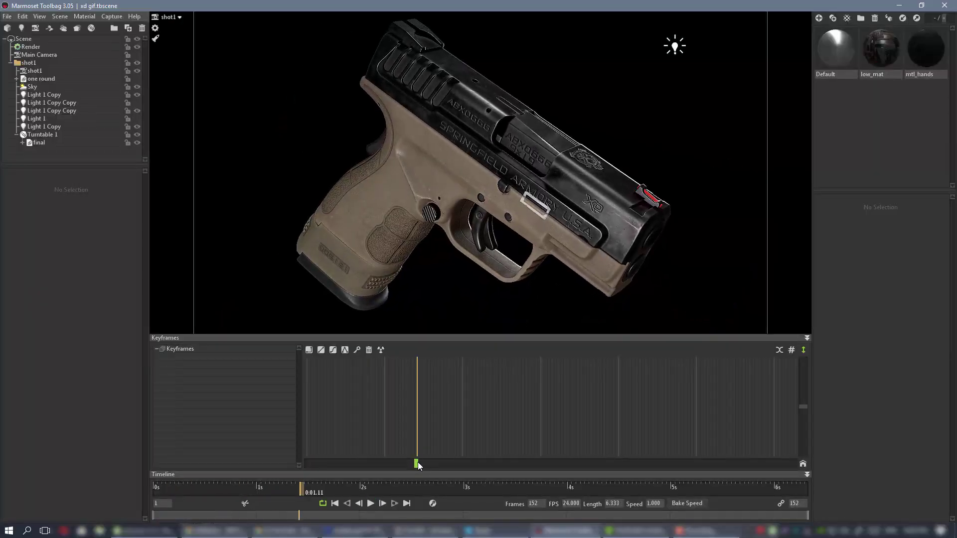
At 0:03.14, compare the gun with the upper Light 1 Copy shown and hidden, and lower that light's brightness to 7.077
drag(416, 448, 580, 450)
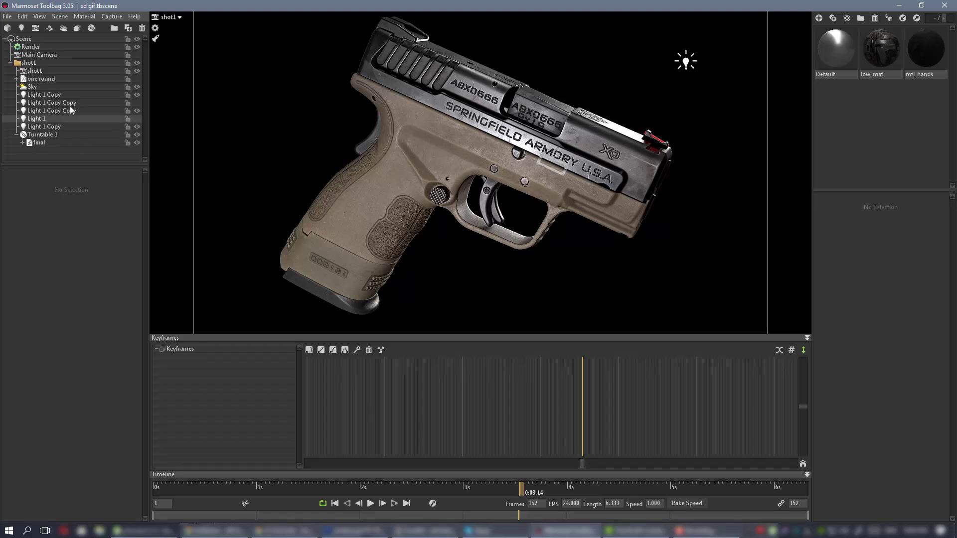
click(137, 94)
click(138, 94)
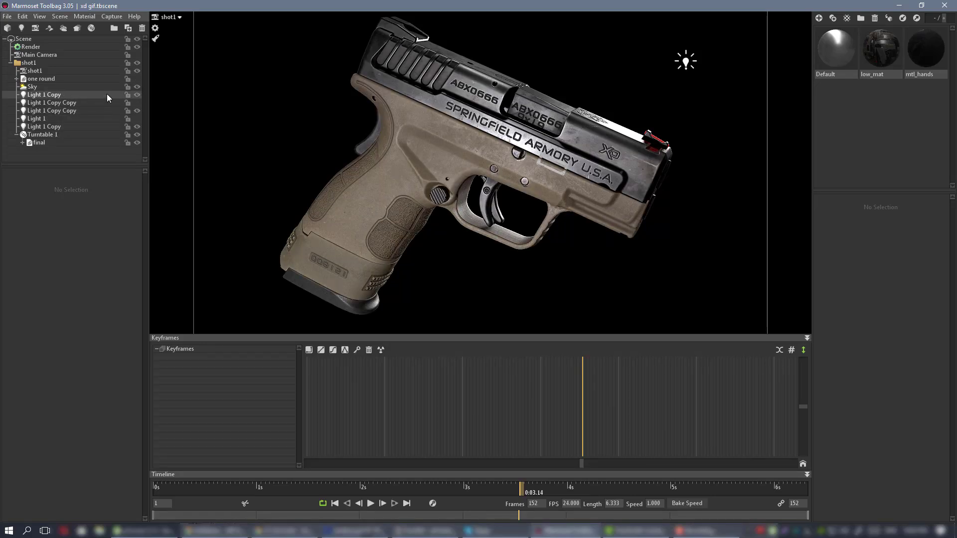
click(95, 94)
drag(64, 289, 57, 289)
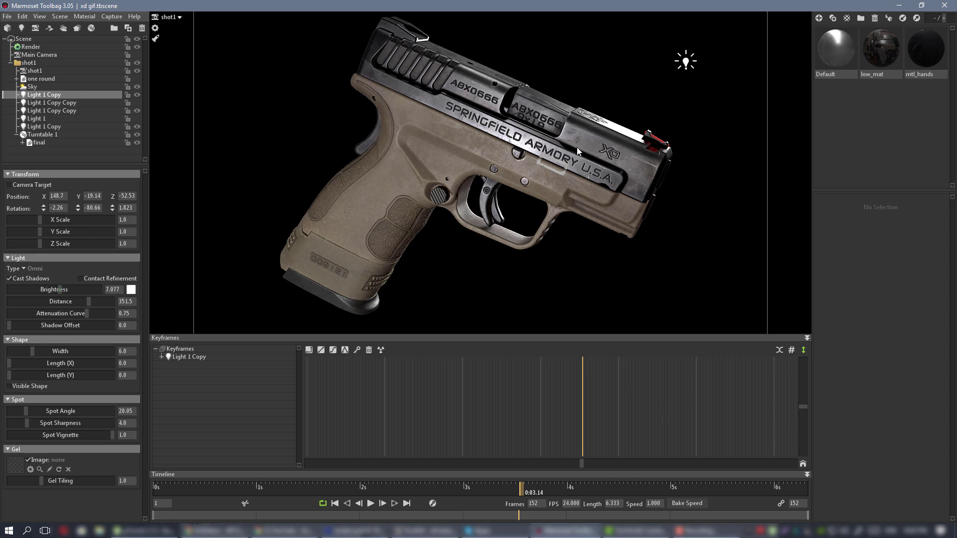
Check the lighting from the end of the timeline back to the first frame, and inspect that frame in the full-screen viewport
drag(591, 463, 784, 432)
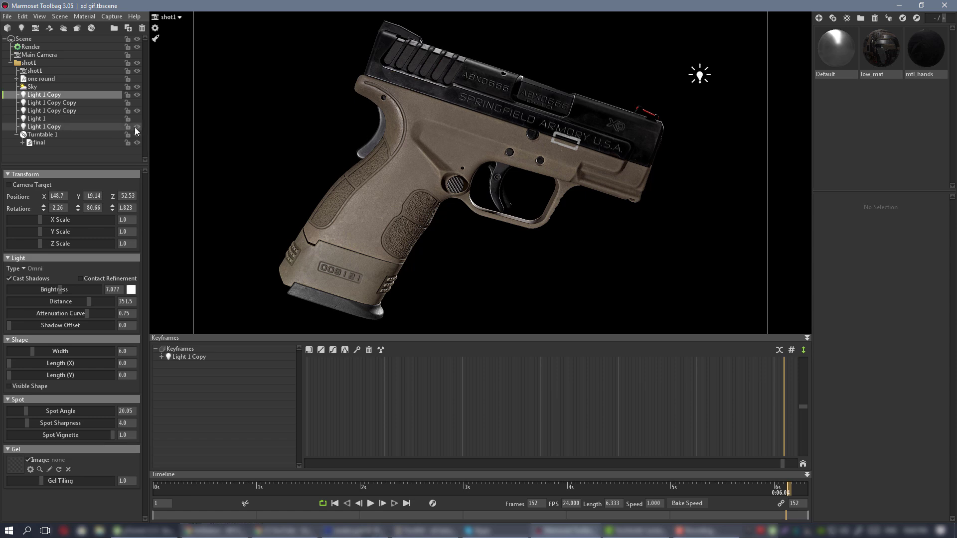
drag(781, 467, 221, 440)
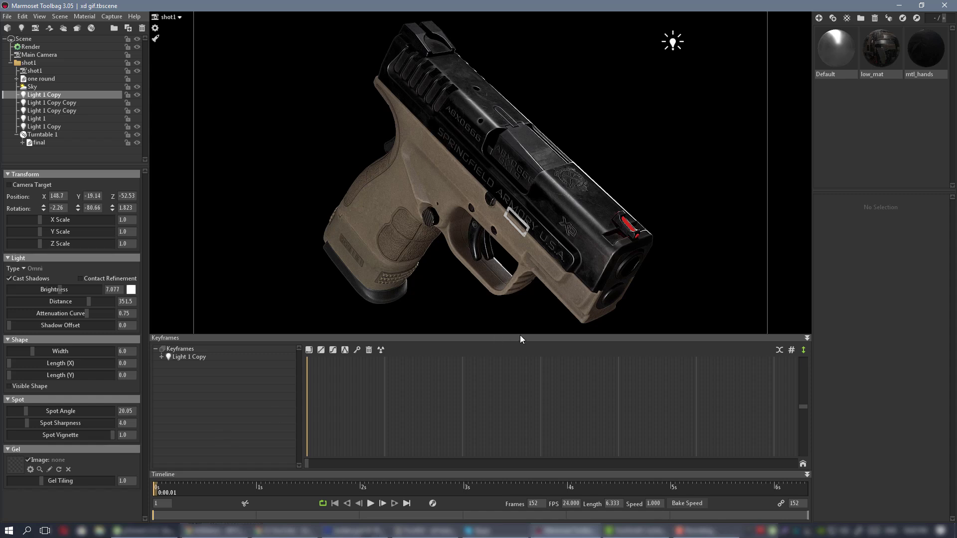
key(Tab)
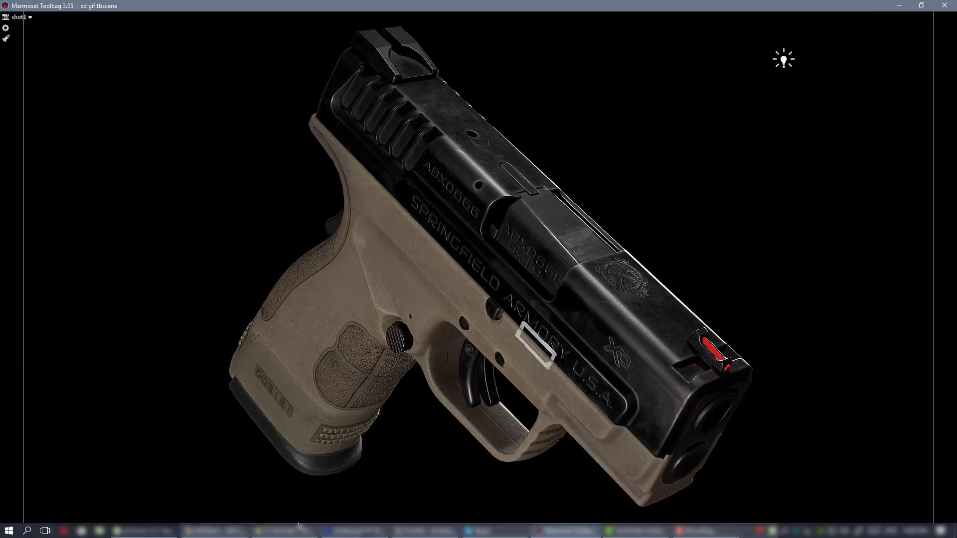
key(Tab)
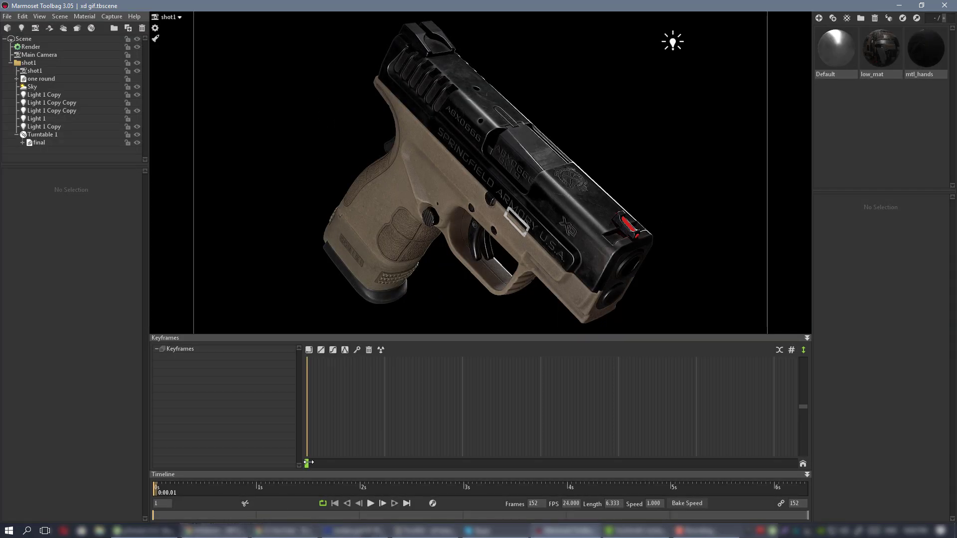
drag(308, 462, 227, 452)
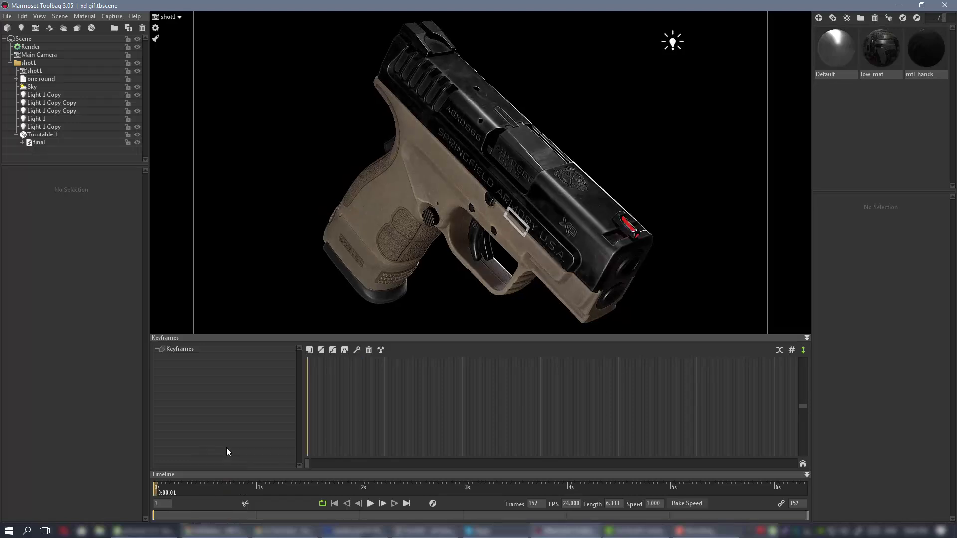
key(ctrl+space)
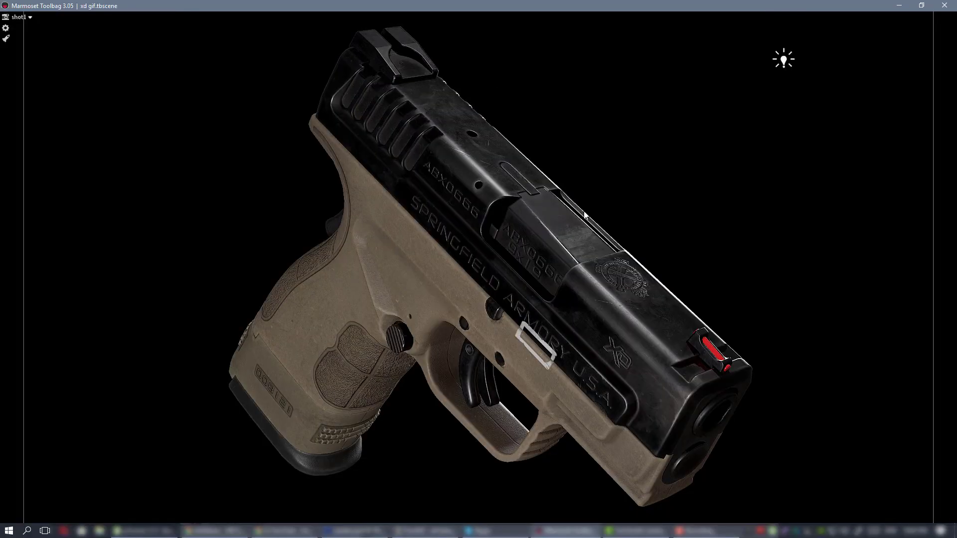
Restore the interface and review the gun's lighting along the timeline, returning to the first frame
key(ctrl+space)
drag(306, 467, 625, 463)
drag(418, 463, 305, 456)
key(Tab)
key(Tab)
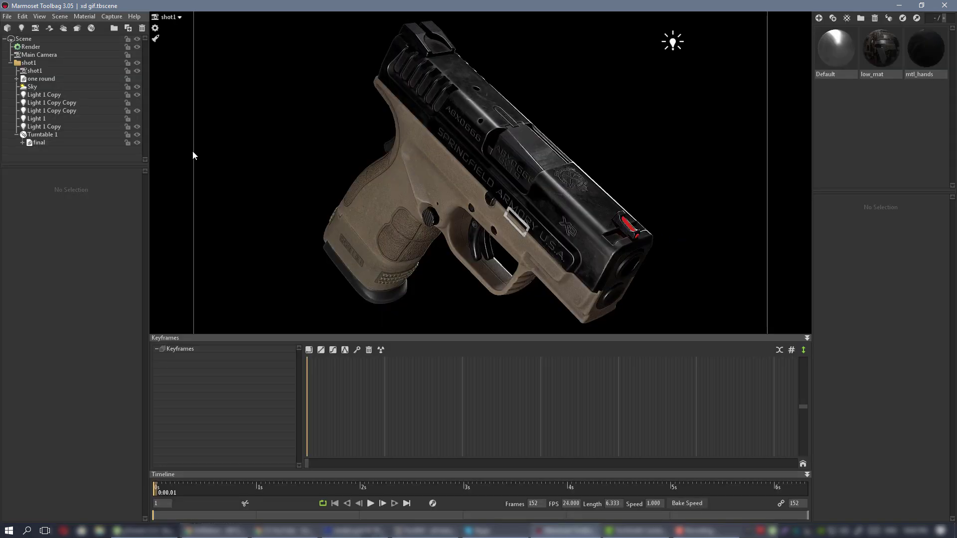
In the shot1 camera's post effects, set contrast to 1.019 at the first frame and exposure to 1.354 at 0:02.15
click(46, 71)
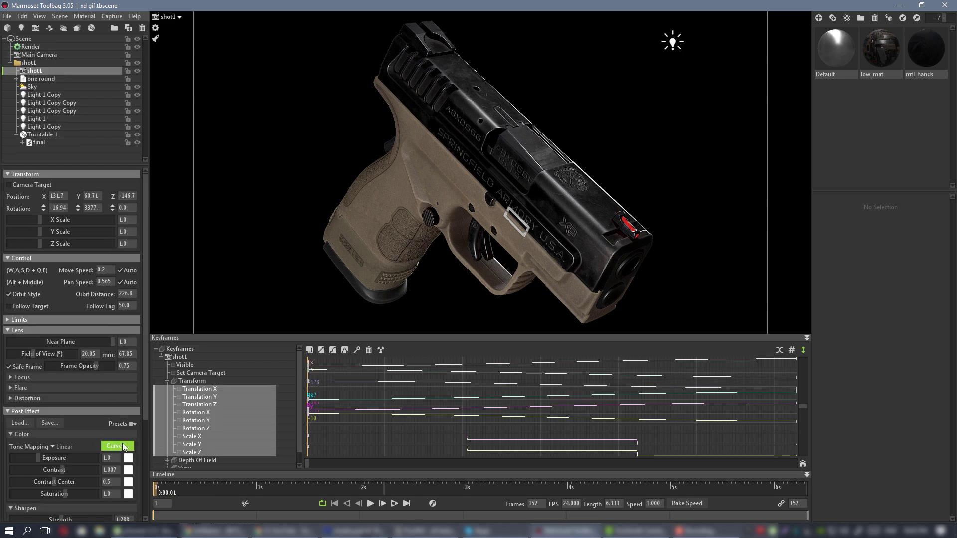
scroll(76, 434, down, 3)
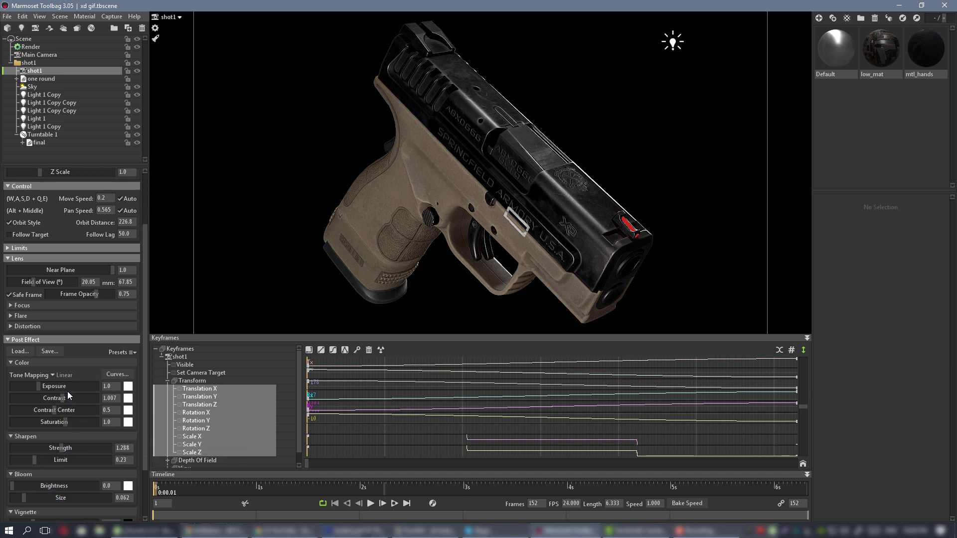
drag(65, 399, 65, 398)
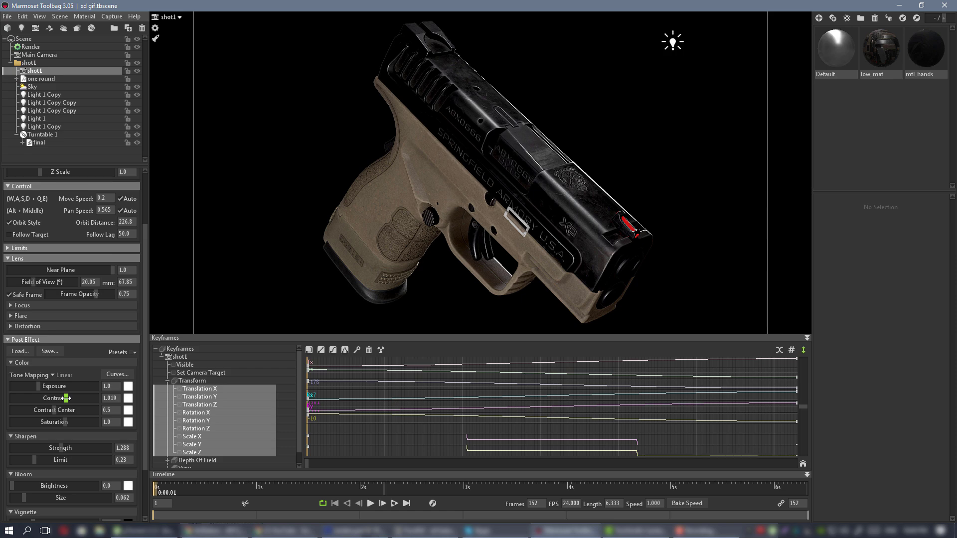
drag(158, 491, 423, 480)
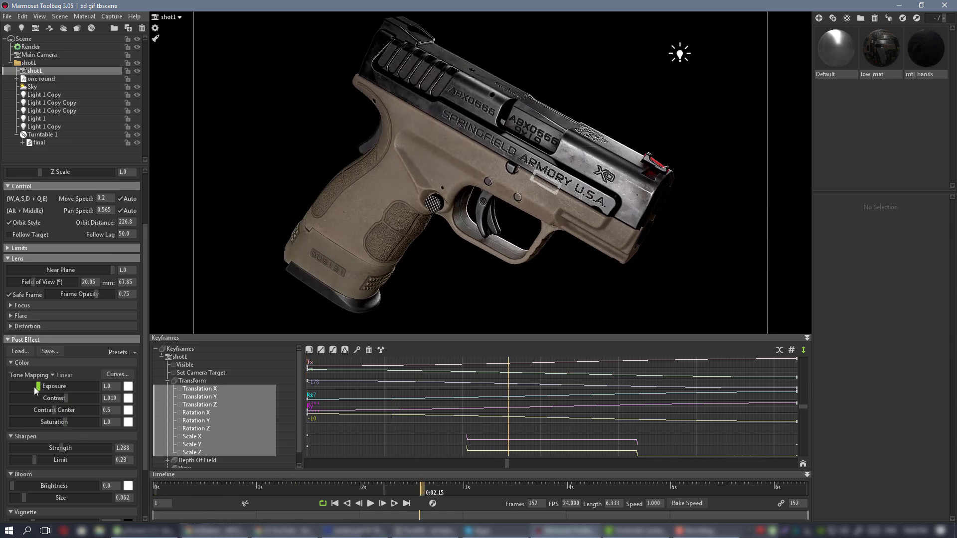
drag(39, 387, 41, 387)
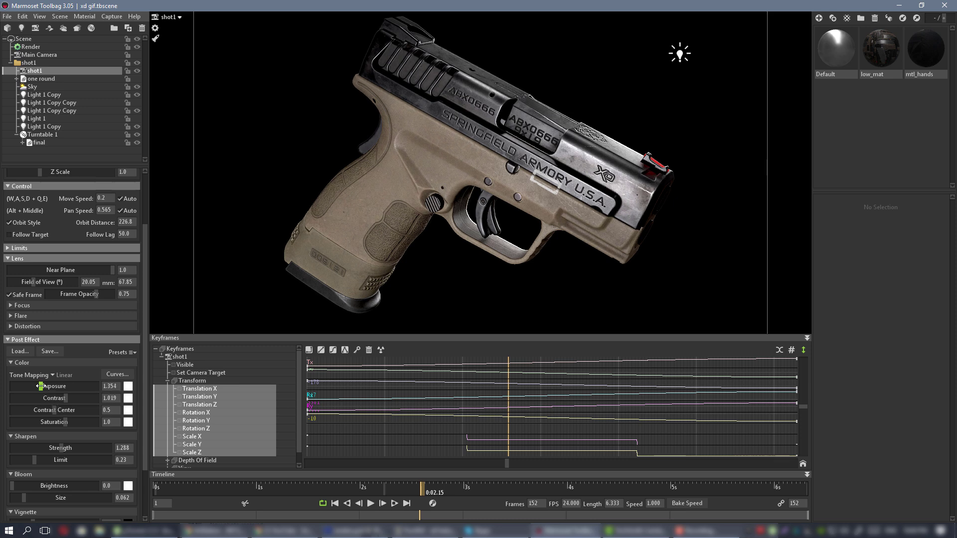
Inspect the gun in the full-screen viewport at about 0:01.03 and 0:01.18 with nothing selected
drag(423, 490, 268, 431)
click(284, 142)
key(ctrl+space)
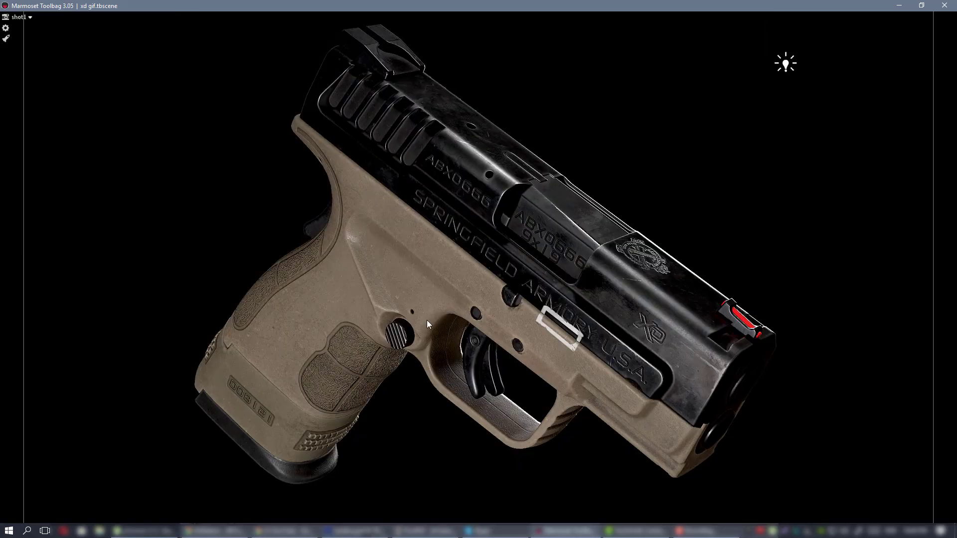
key(ctrl+space)
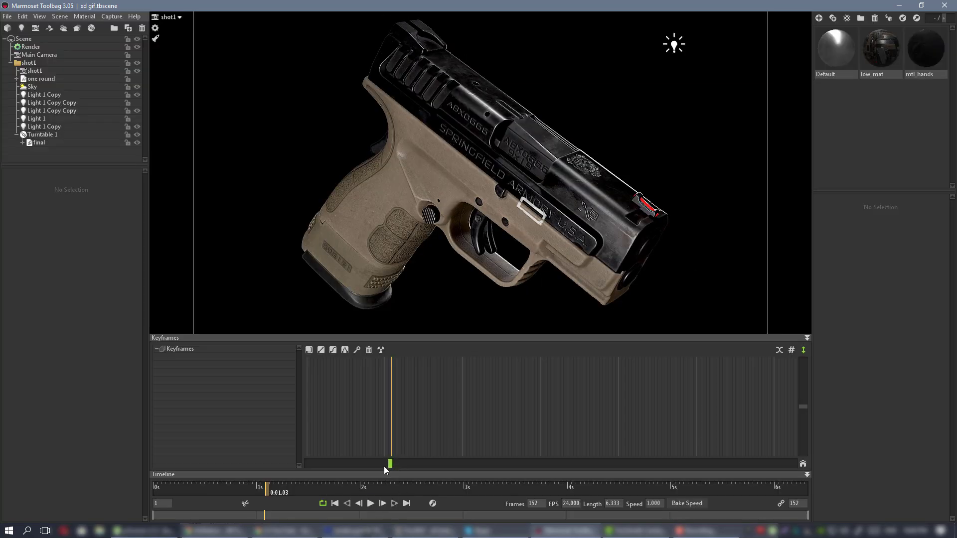
drag(384, 466, 451, 462)
key(ctrl+space)
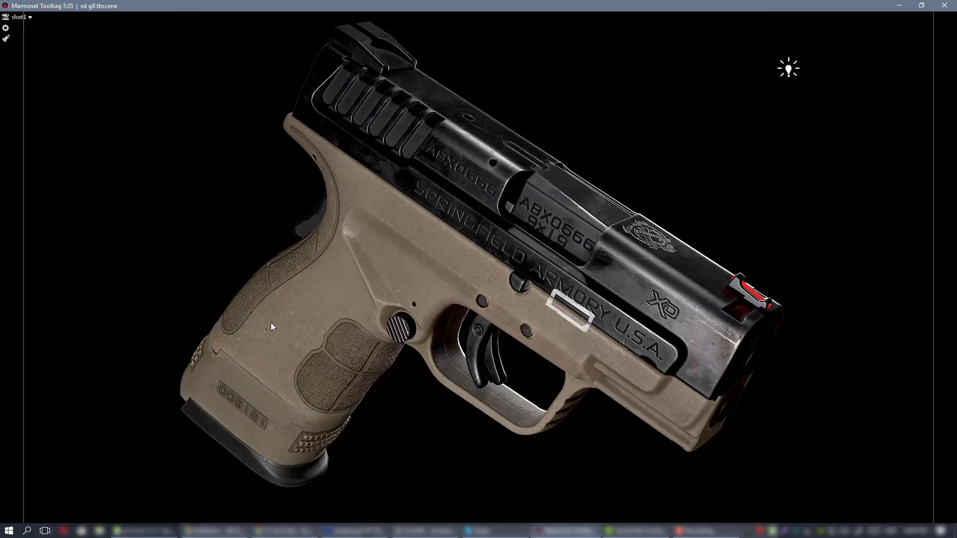
key(ctrl+space)
Lower the shot1 camera's contrast to 1.009, check it full screen at 0:03.17 and 0:02.15, and return to the first frame
click(38, 70)
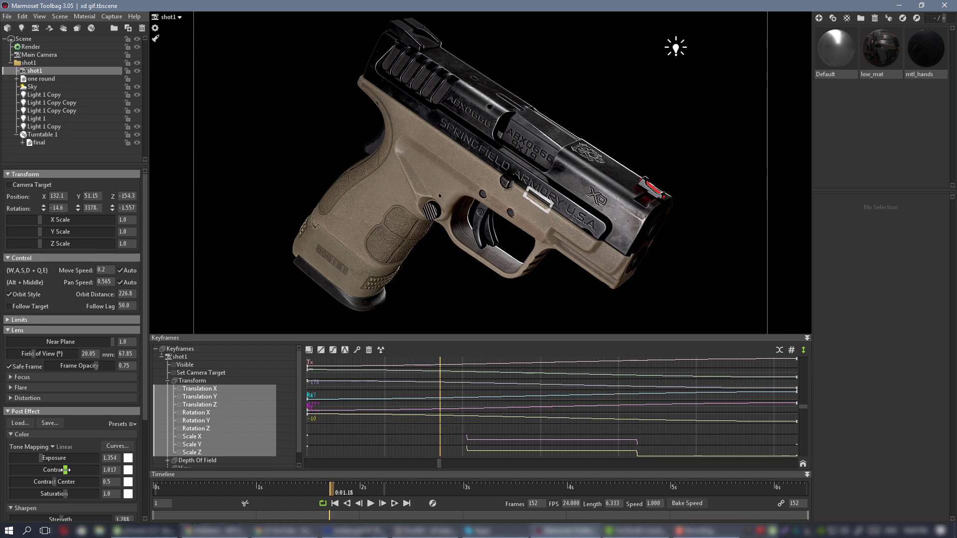
drag(66, 470, 62, 470)
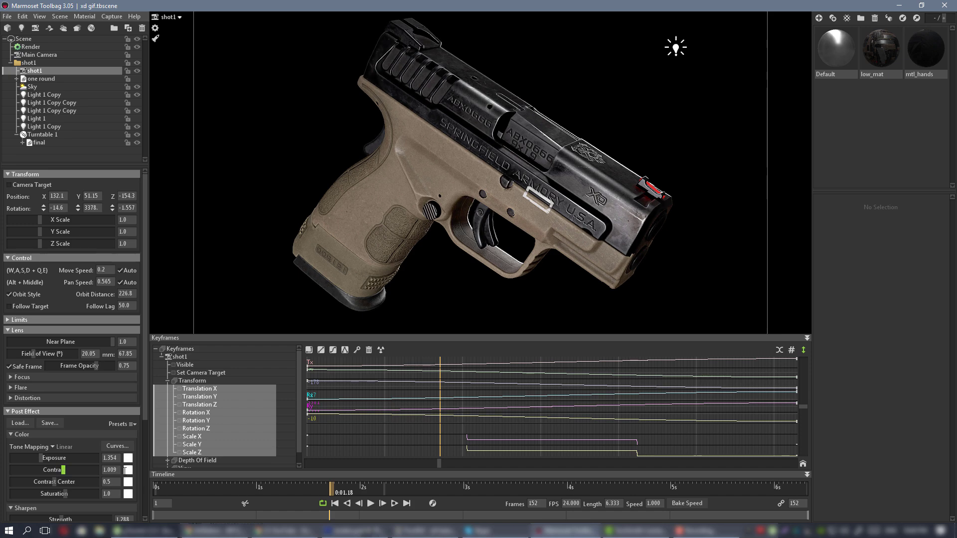
drag(440, 465, 590, 419)
key(ctrl+space)
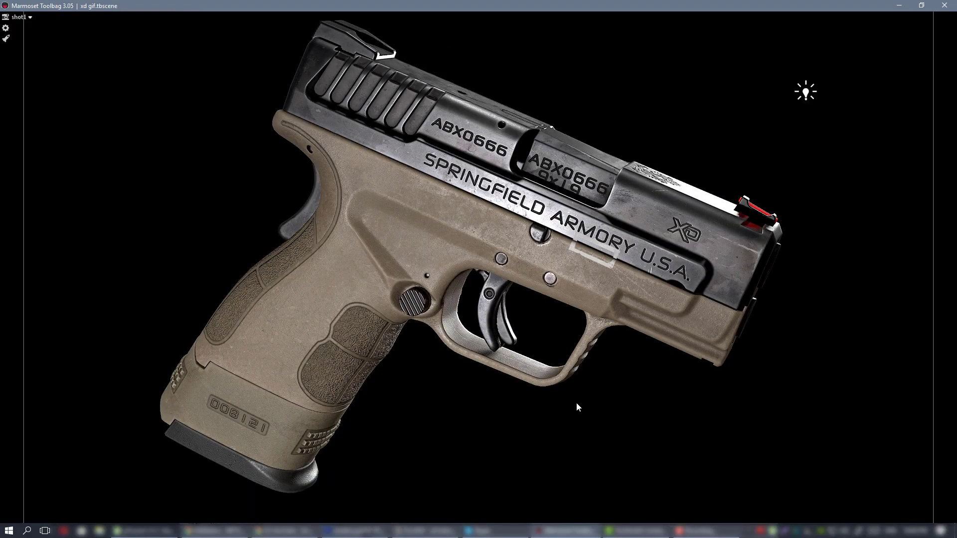
key(ctrl+space)
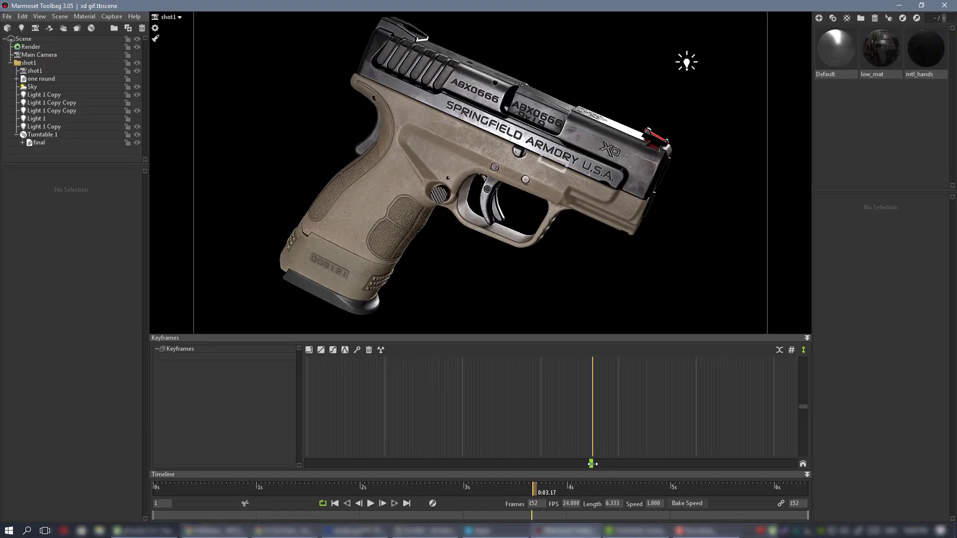
drag(592, 464, 508, 427)
key(ctrl+space)
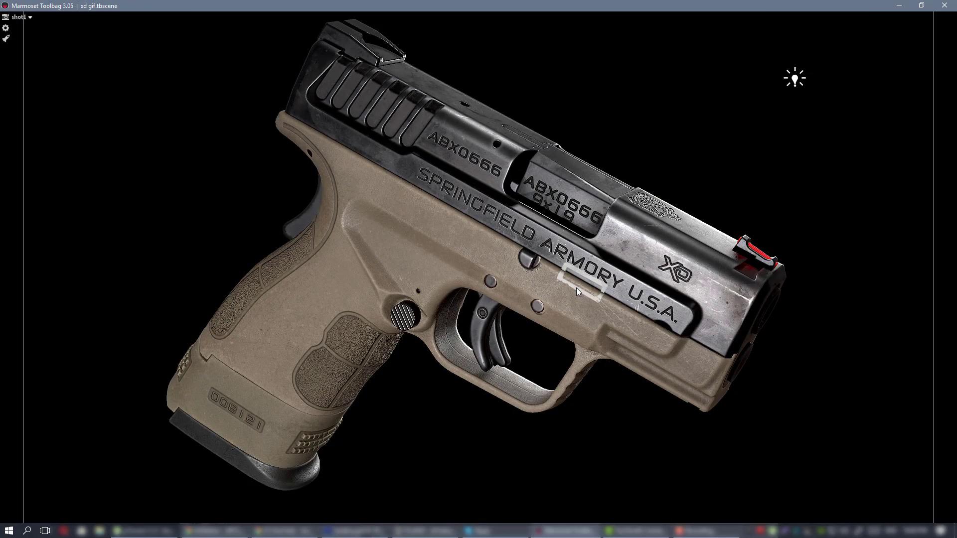
key(ctrl+space)
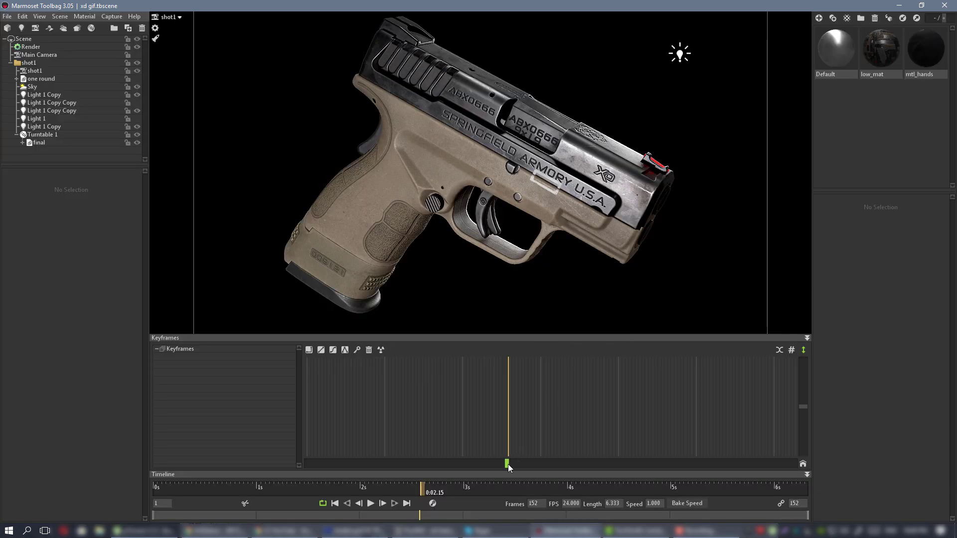
drag(509, 465, 248, 395)
Configure the video capture settings to 1280 x 720, 25x sampling and the Video (Uncompressed) format
click(113, 18)
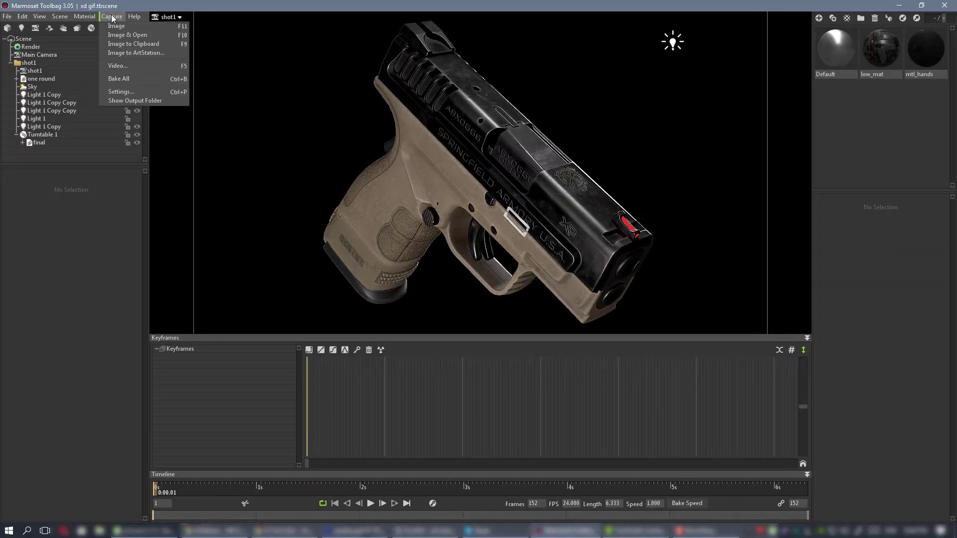
click(135, 91)
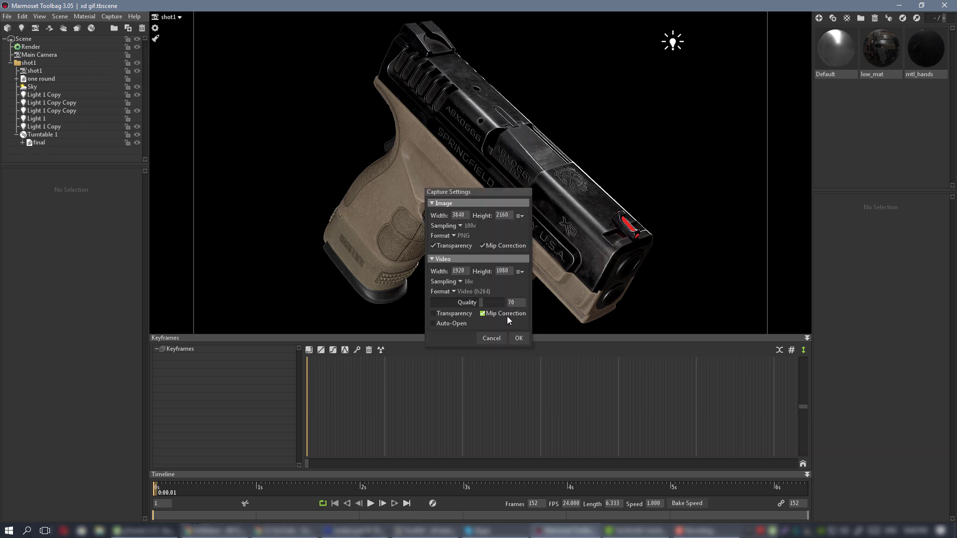
click(520, 271)
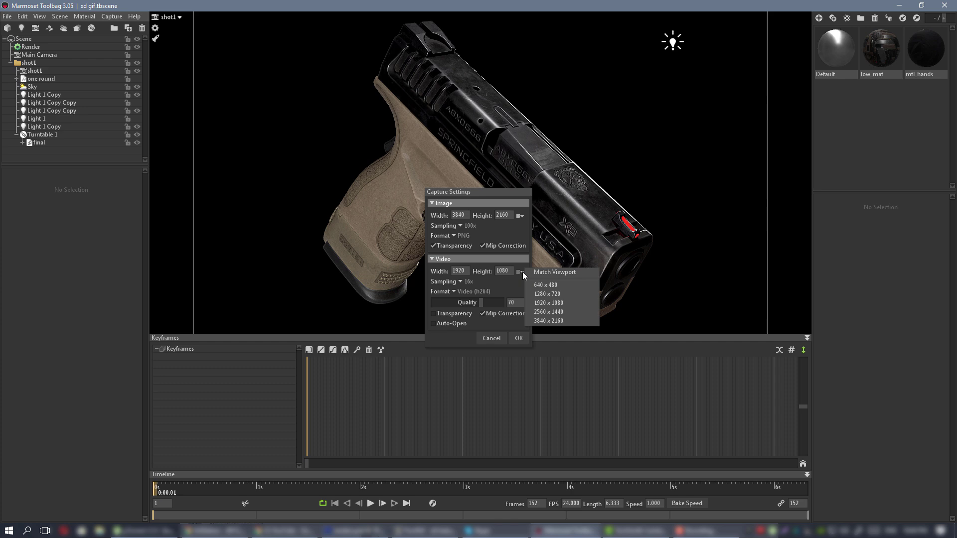
click(560, 295)
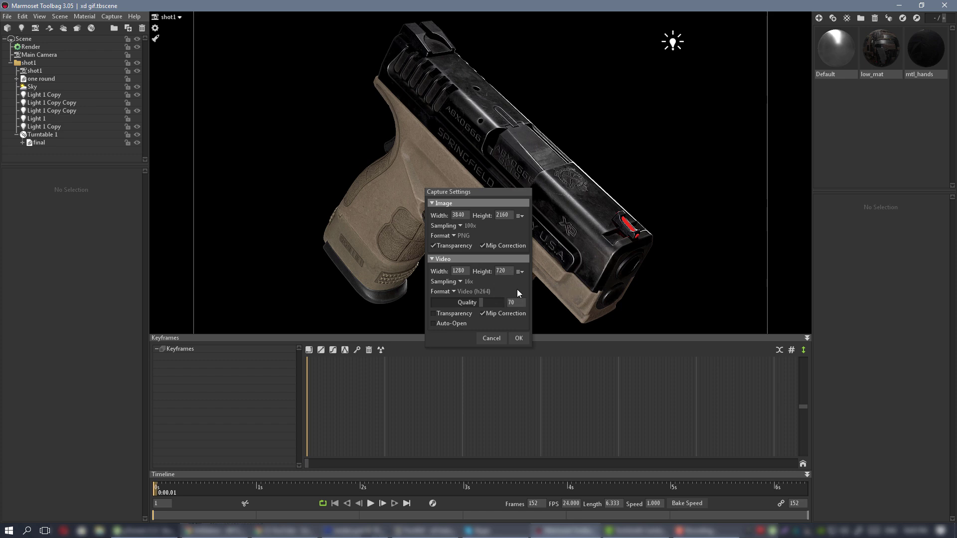
click(460, 280)
click(460, 280)
click(459, 291)
click(512, 292)
click(460, 281)
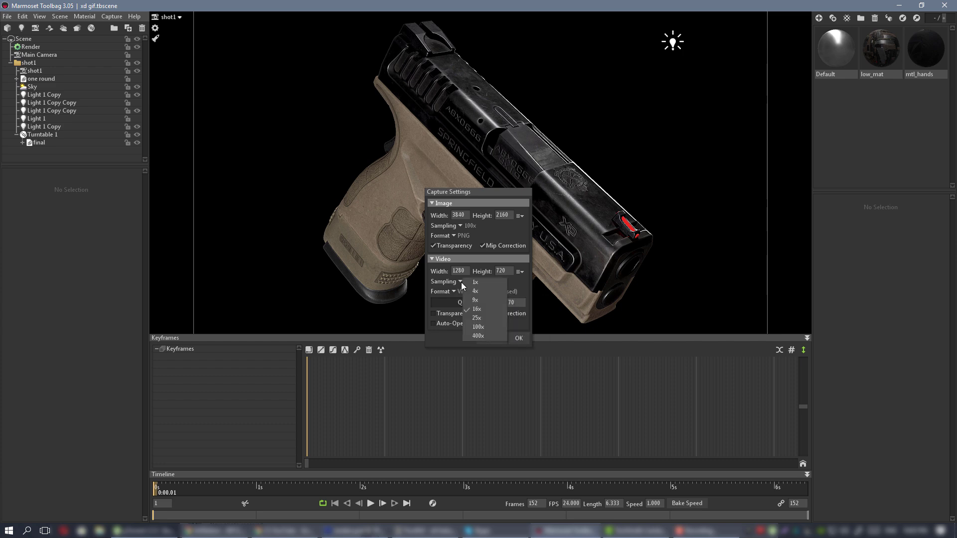
click(486, 319)
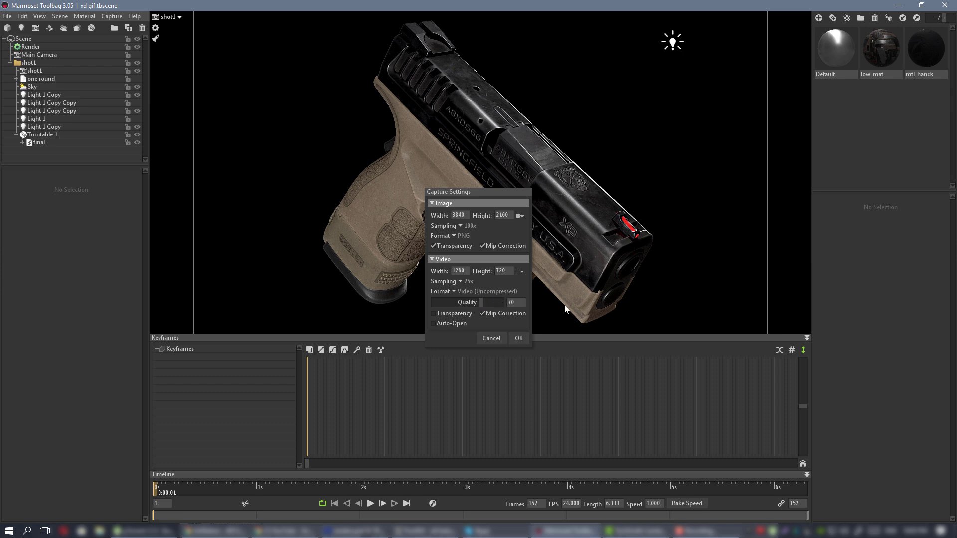
click(518, 339)
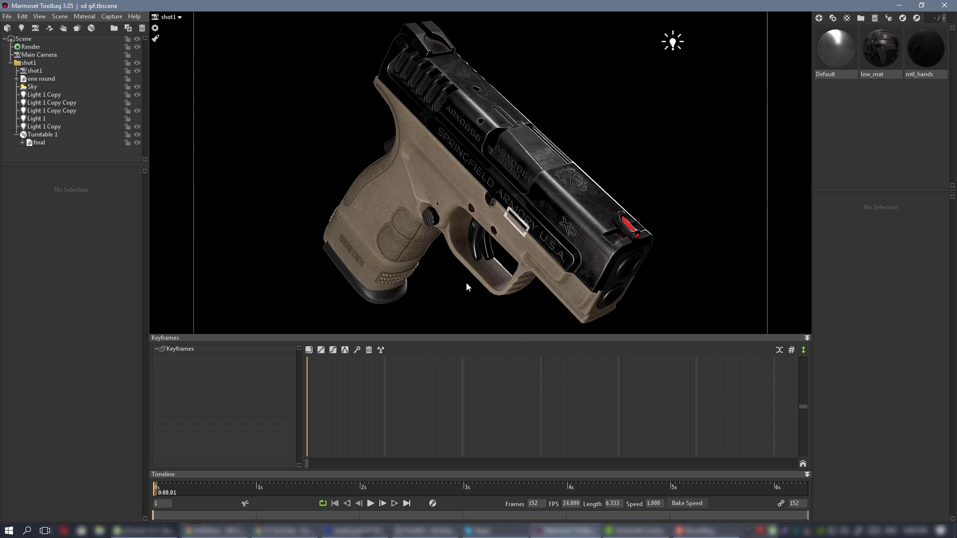
Start a 1280 x 720 uncompressed video export with 16x sampling, and create and open a folder named gif inside renders
click(112, 16)
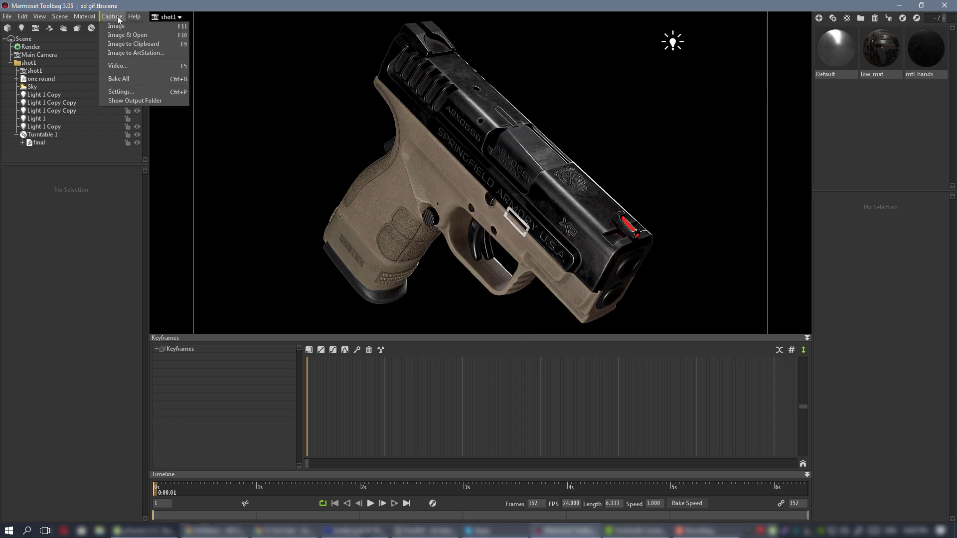
click(142, 67)
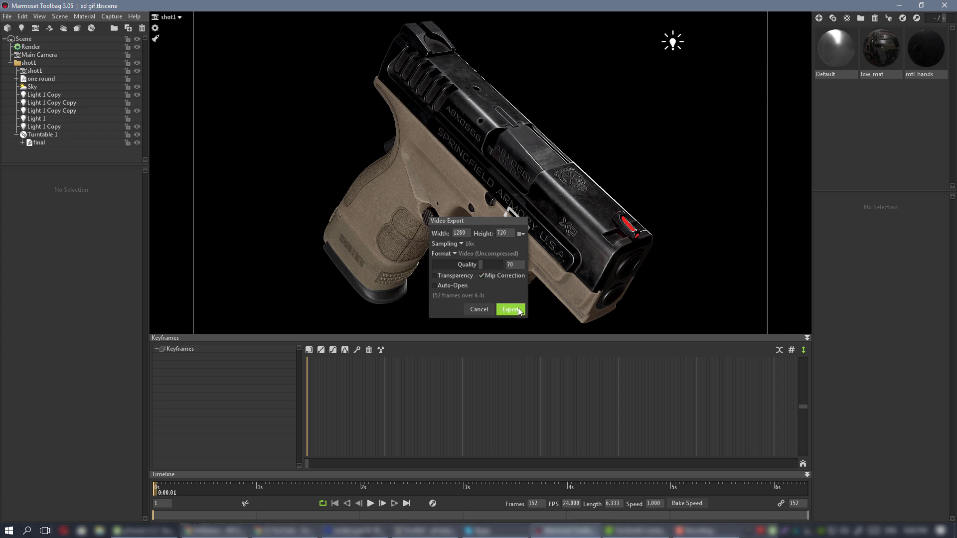
click(510, 310)
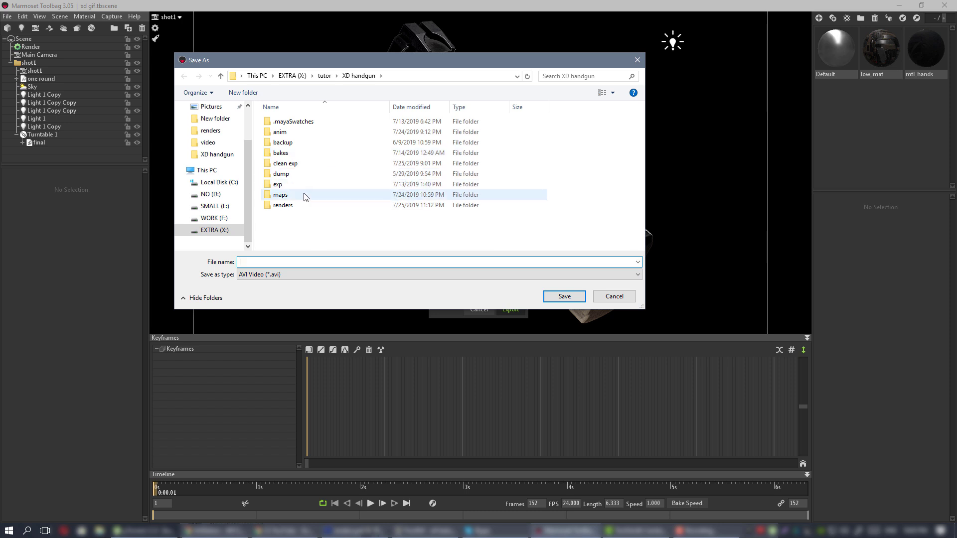
double_click(306, 209)
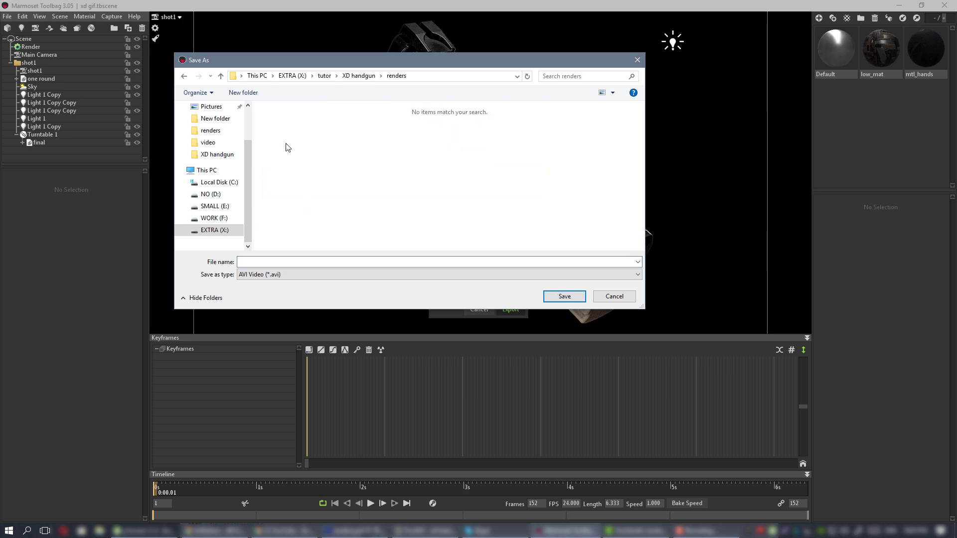
click(244, 93)
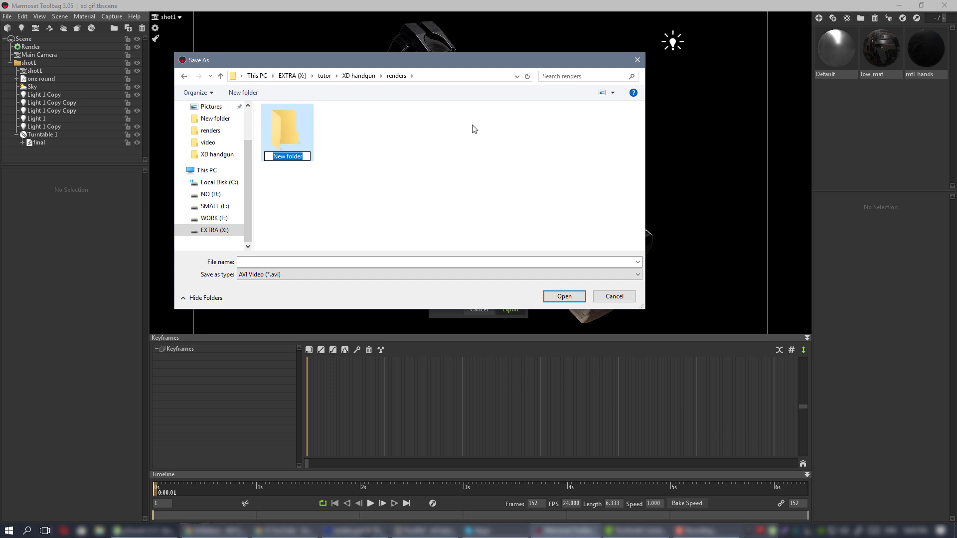
text(gif)
key(Return)
key(Return)
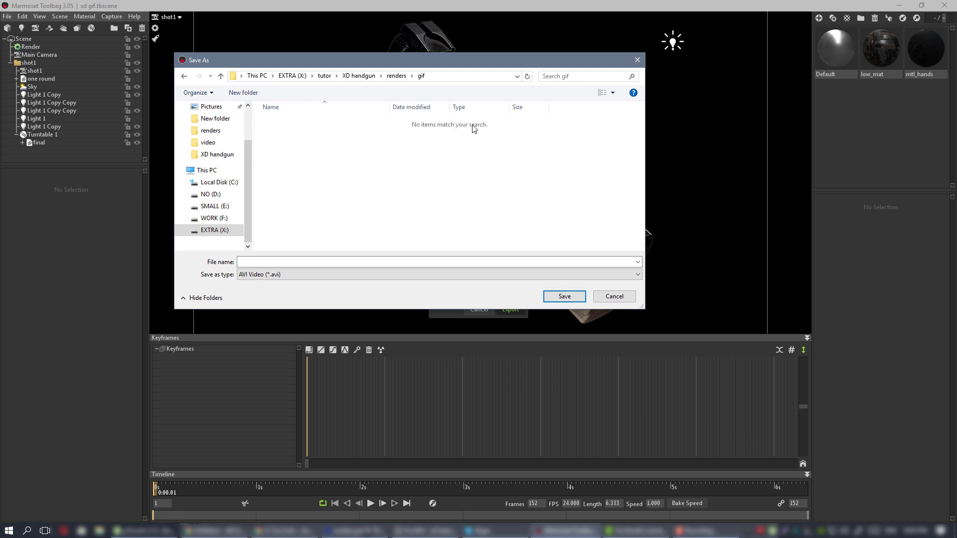
Save the exported animation as an AVI video named raw file in the gif folder
click(355, 262)
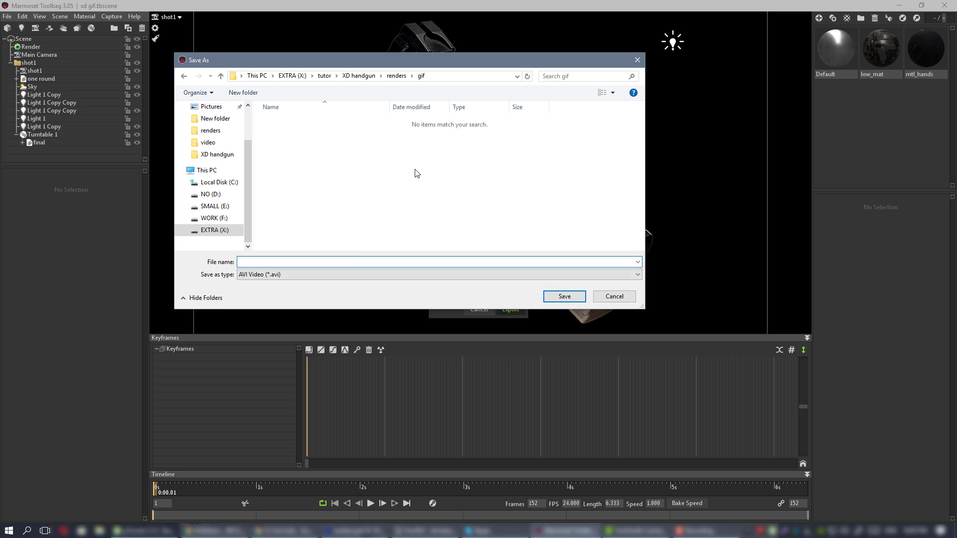
text(raw )
text(final)
key(Return)
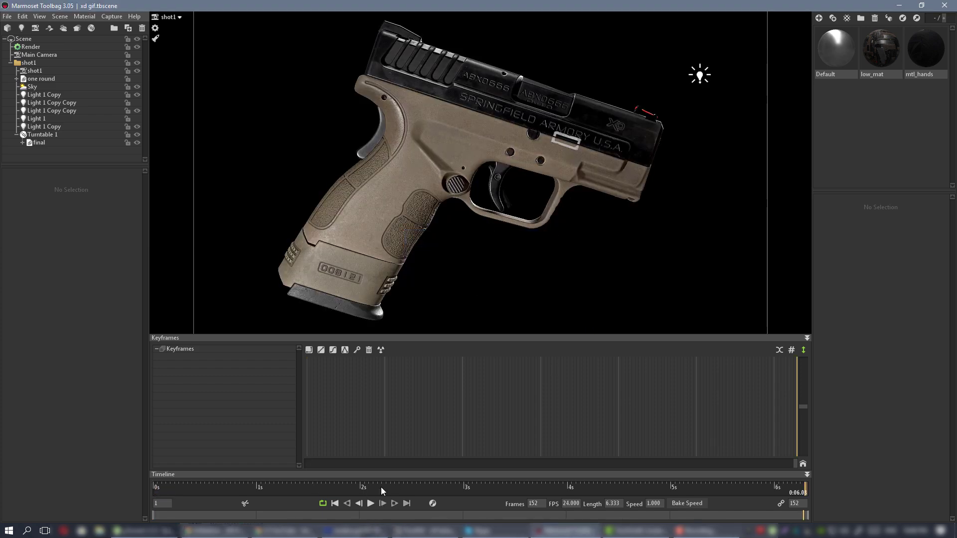
Switch to File Explorer and select raw file.avi in tutor, XD handgun, renders, gif on the EXTRA (X:) drive
click(97, 532)
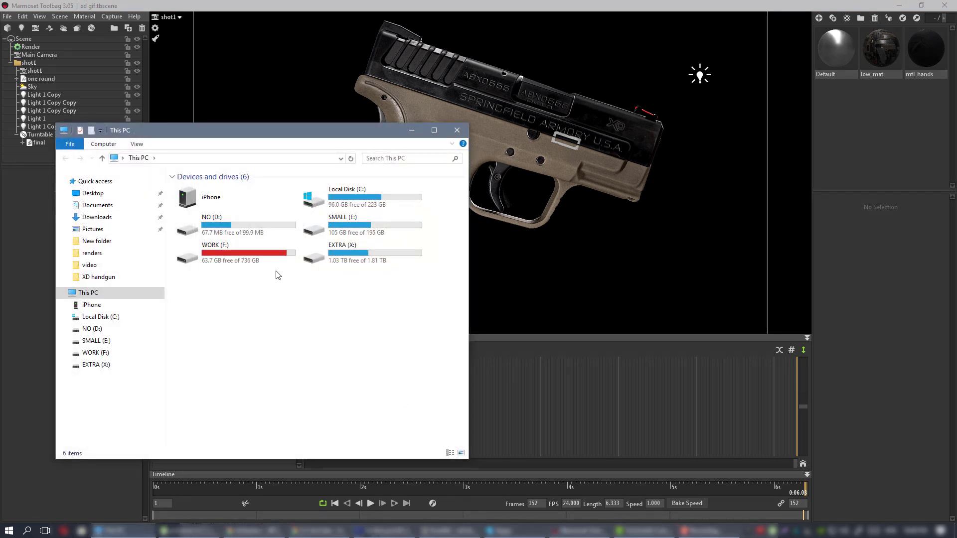
double_click(358, 253)
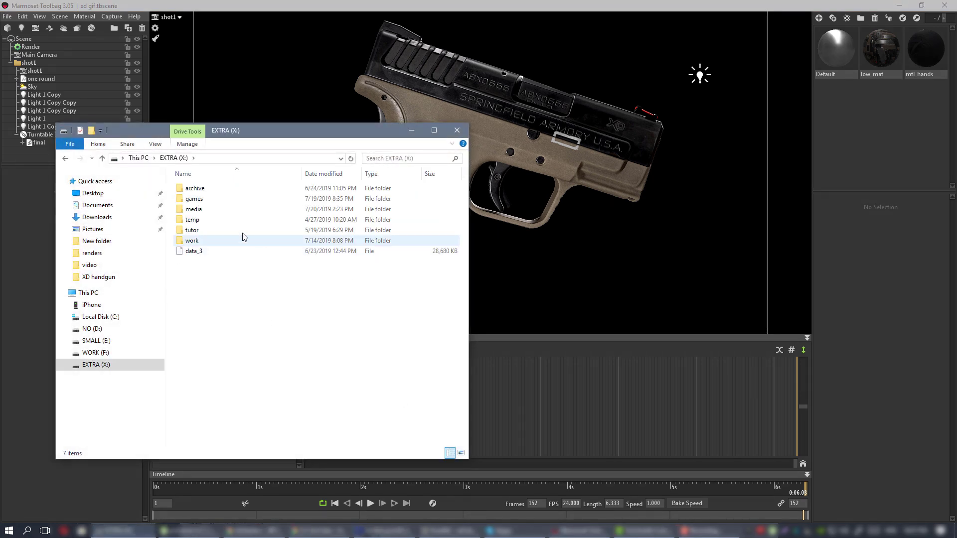
double_click(211, 231)
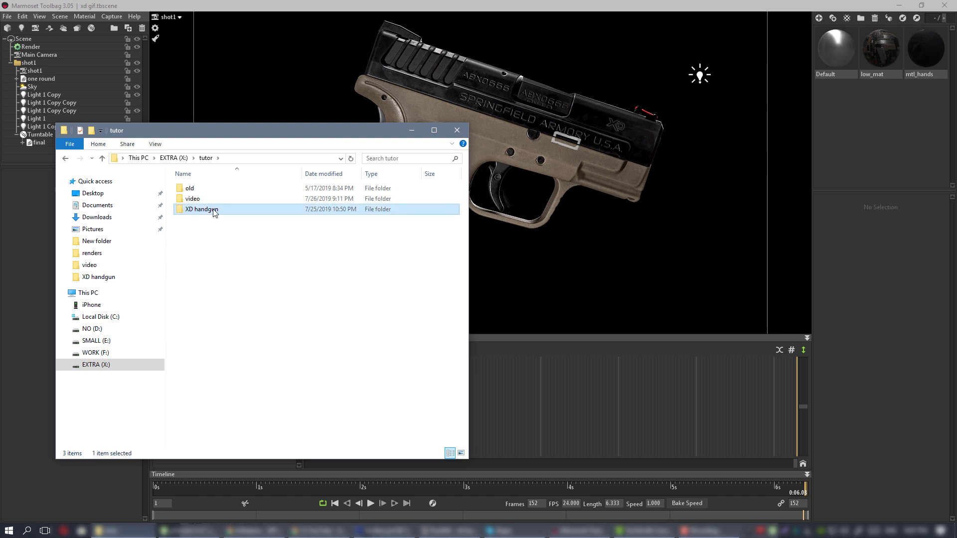
double_click(214, 210)
double_click(194, 271)
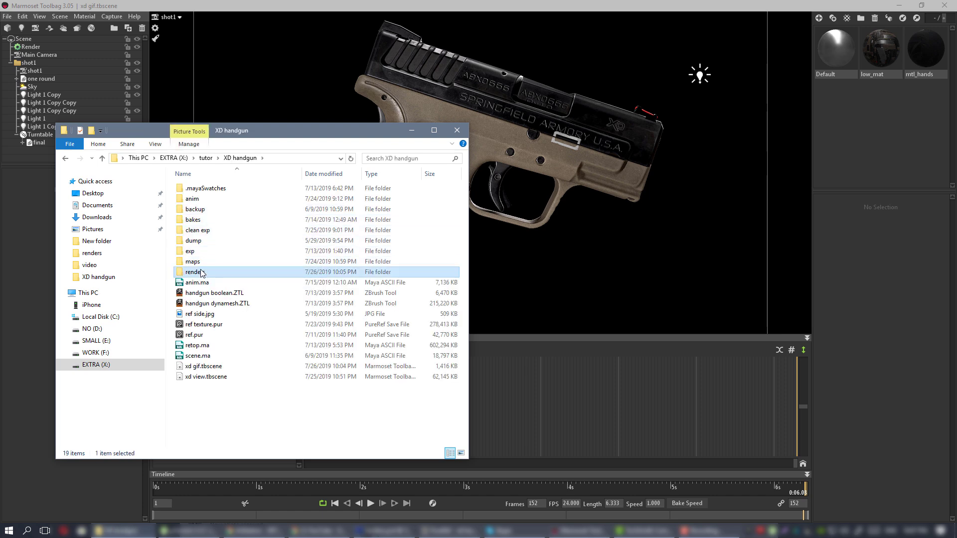
double_click(203, 200)
click(208, 201)
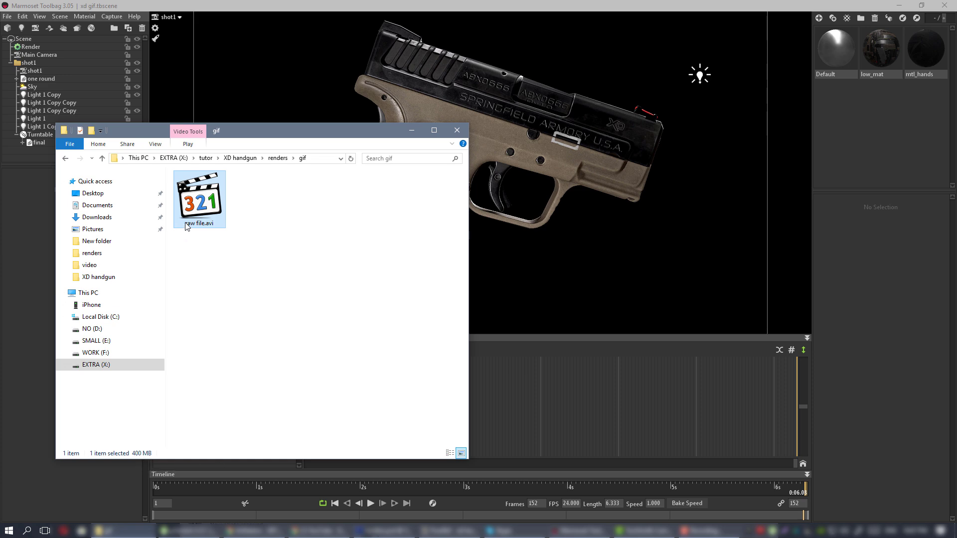
Play raw file.avi in full screen to review the exported animation, and close the video player
double_click(217, 201)
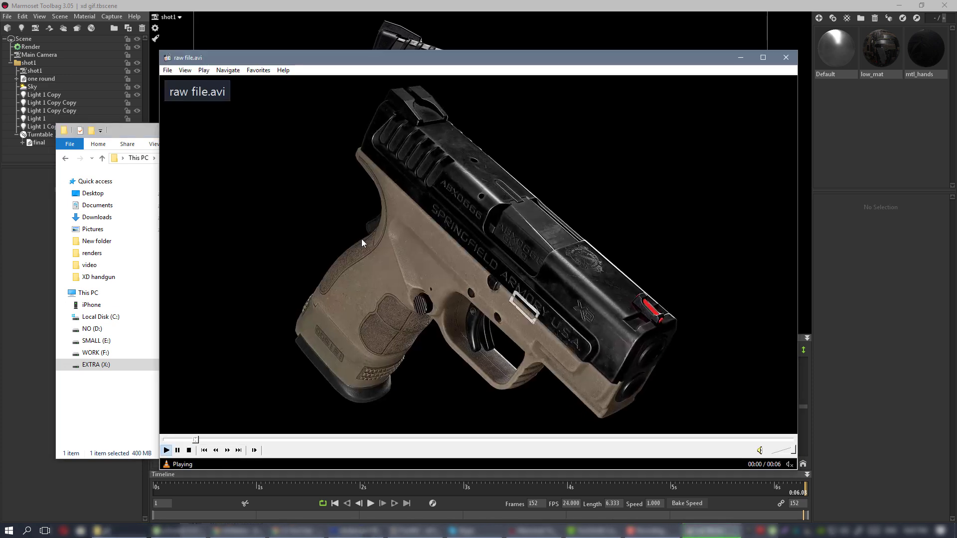
double_click(371, 238)
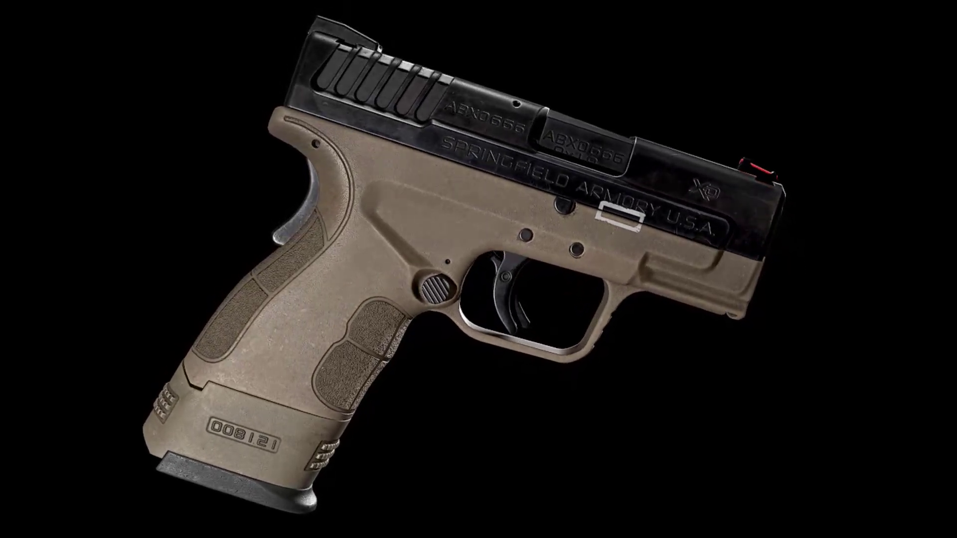
double_click(561, 300)
click(798, 53)
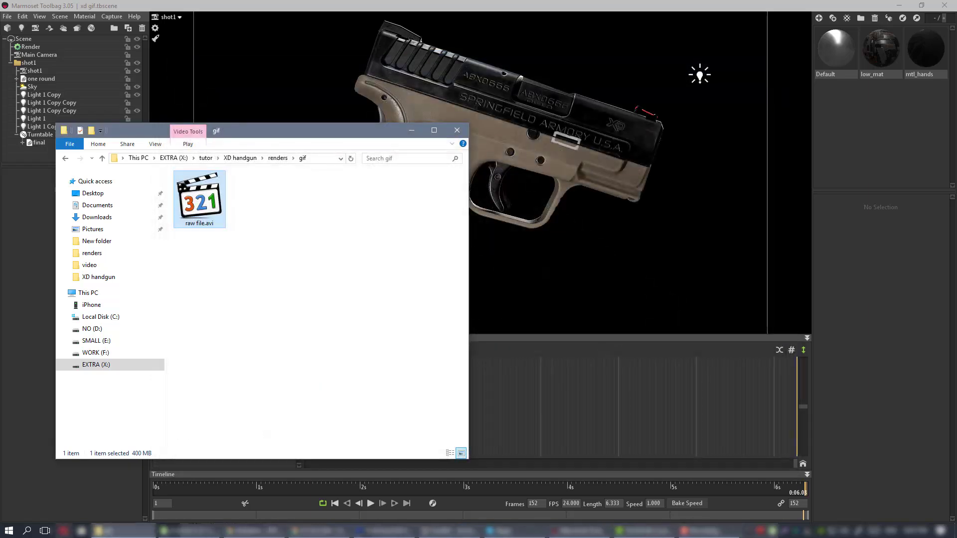
Launch Vegas Pro 13.0 and create a new empty project
key(super)
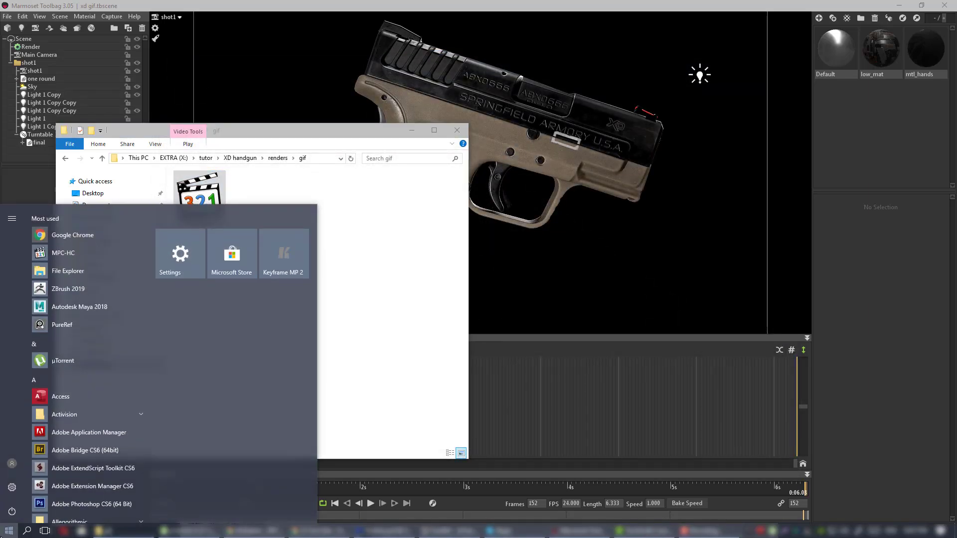
text(veg)
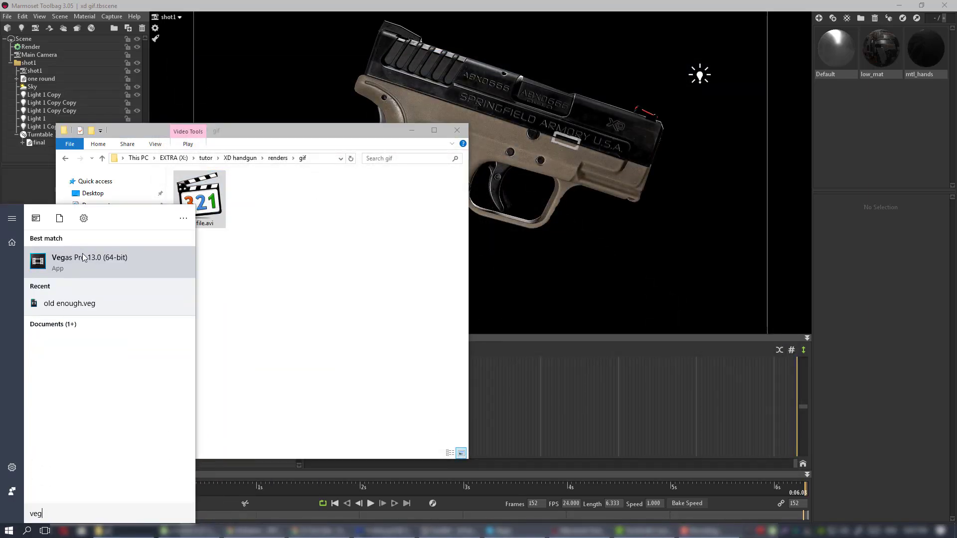
click(86, 261)
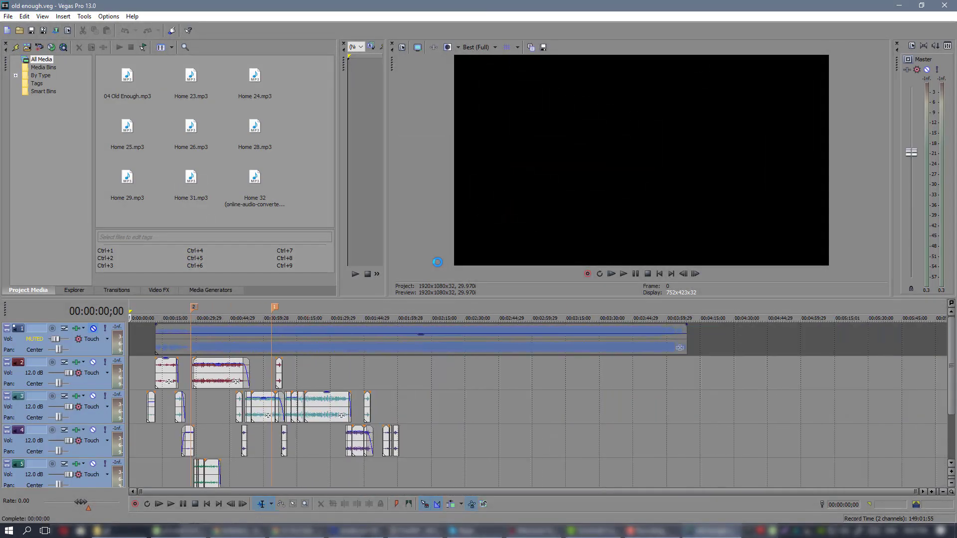
click(9, 16)
click(29, 22)
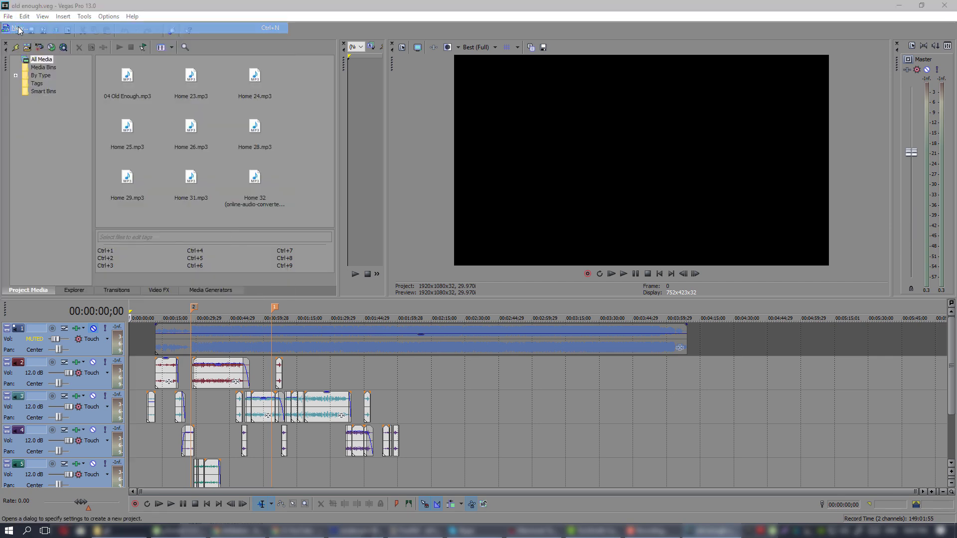
key(Return)
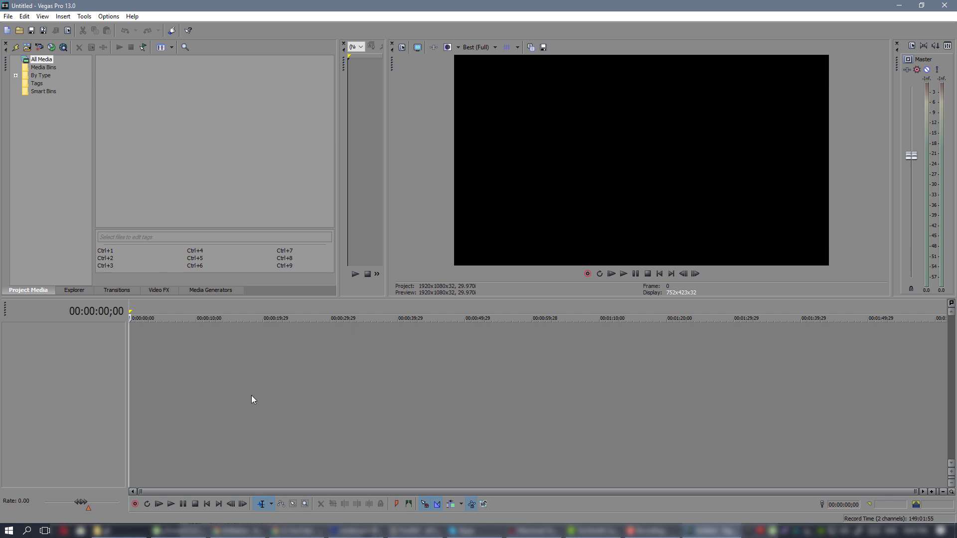
Import raw file.avi from the gif folder into the project media and place it on the timeline, matching the project video settings to it
mouse_move(115, 530)
click(120, 486)
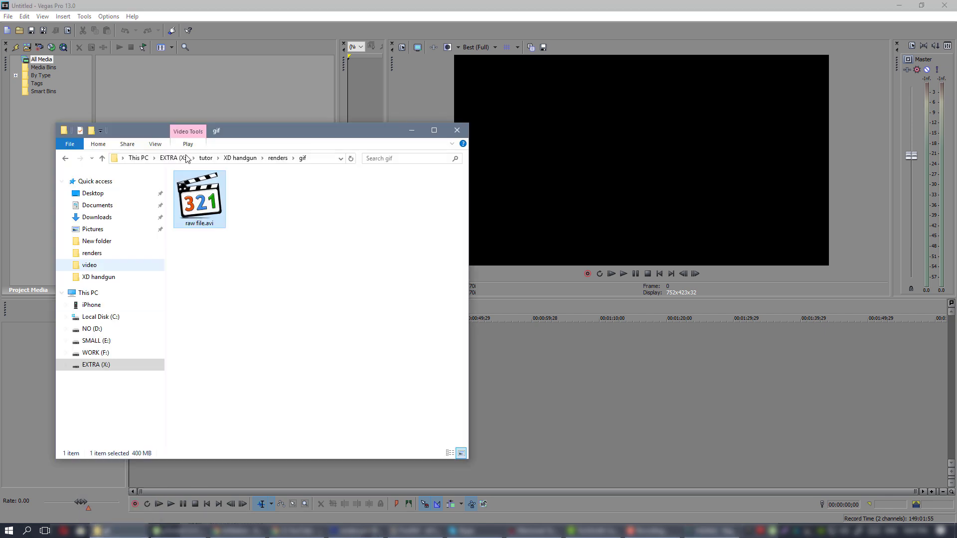
drag(174, 97, 175, 100)
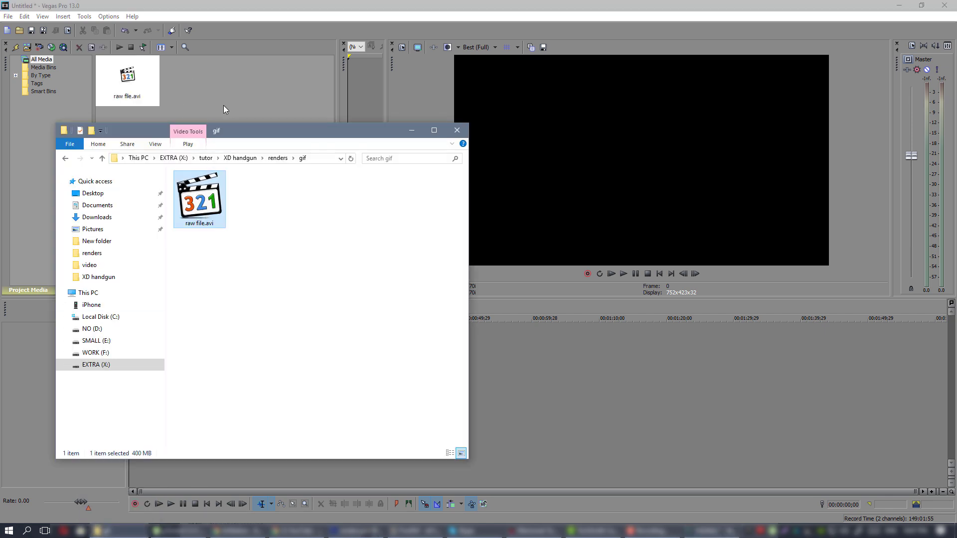
drag(127, 77, 146, 354)
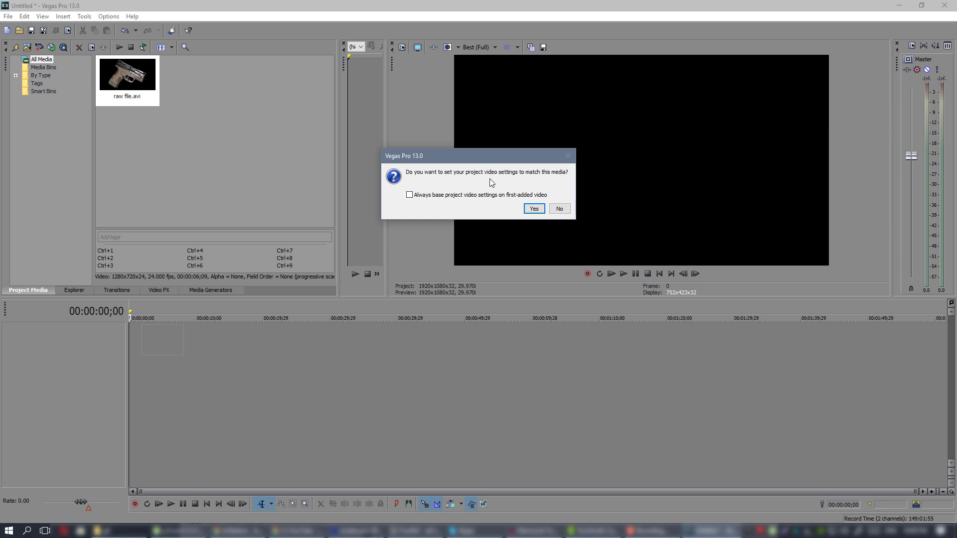
click(534, 209)
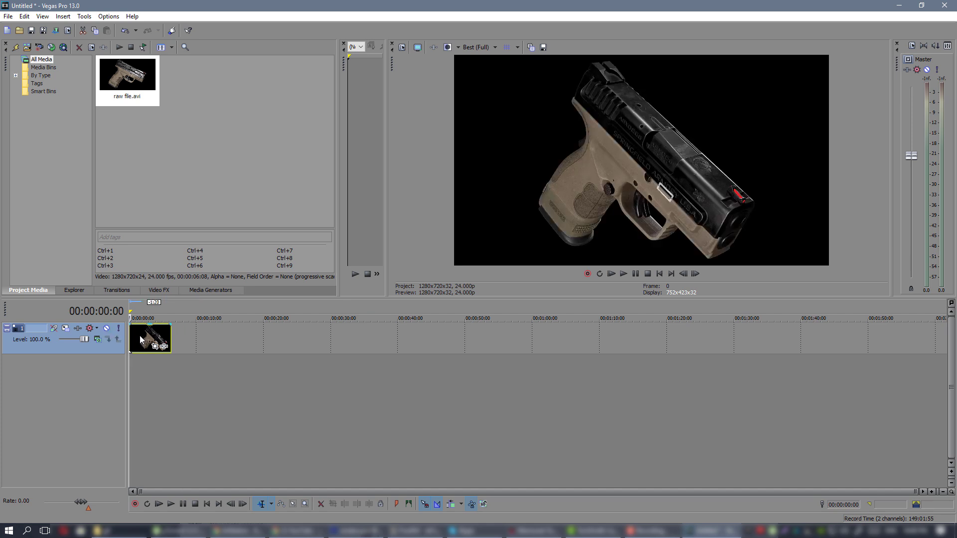
Add a fade-in of about half a second to the start of the raw file.avi clip and a slightly shorter fade-out to its end
scroll(139, 336, up, 8)
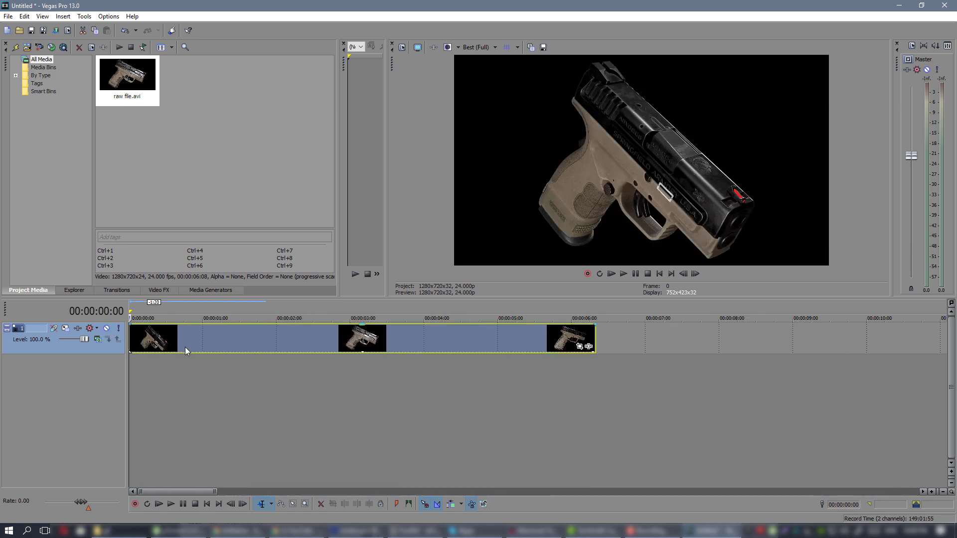
scroll(185, 347, up, 2)
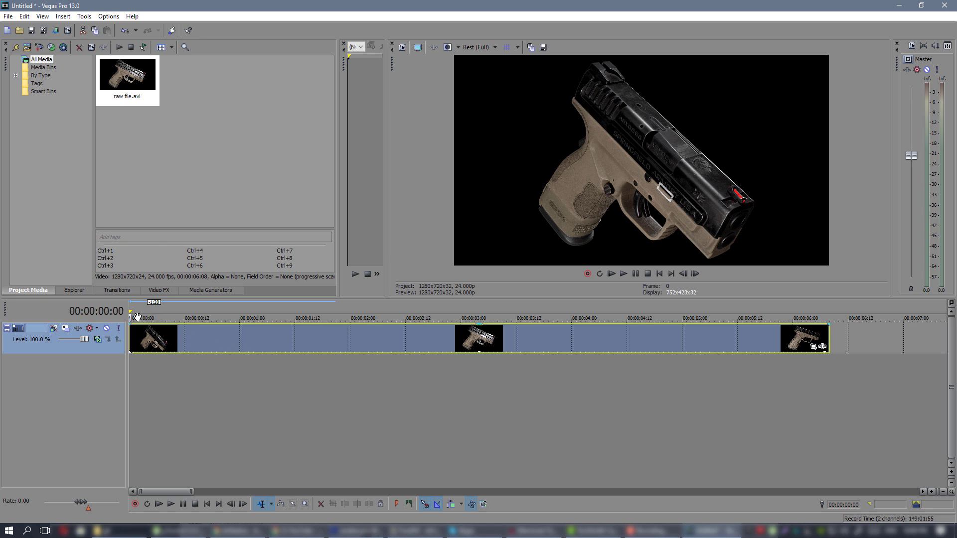
click(148, 389)
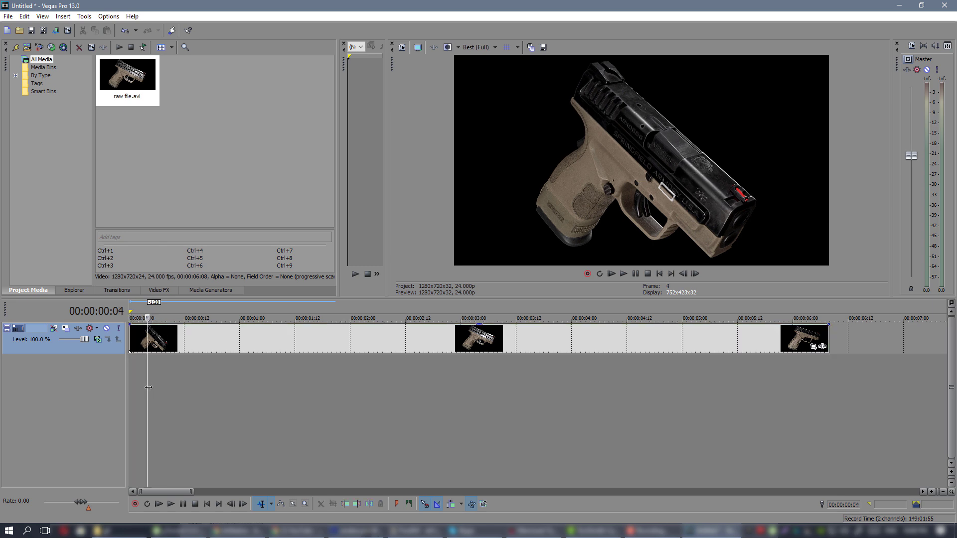
drag(146, 388, 336, 405)
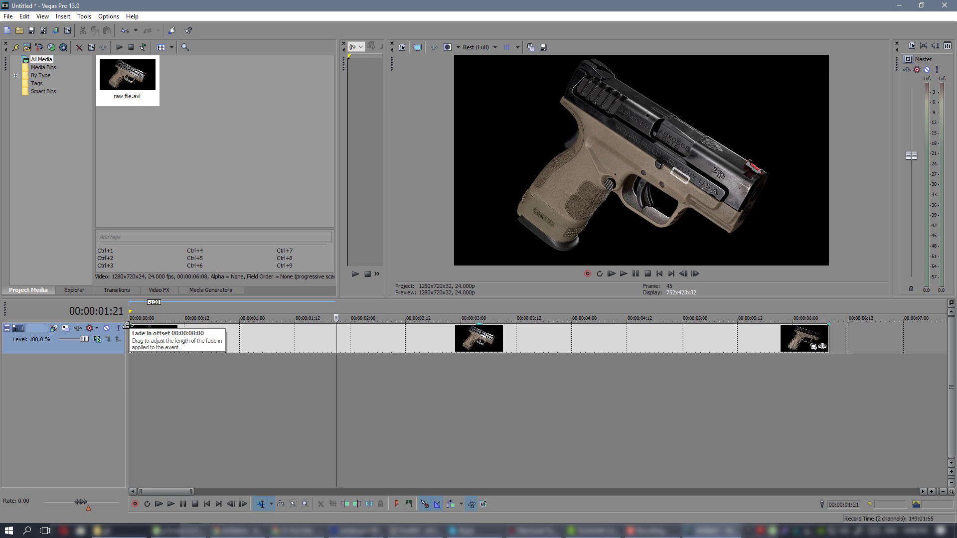
drag(128, 325, 198, 324)
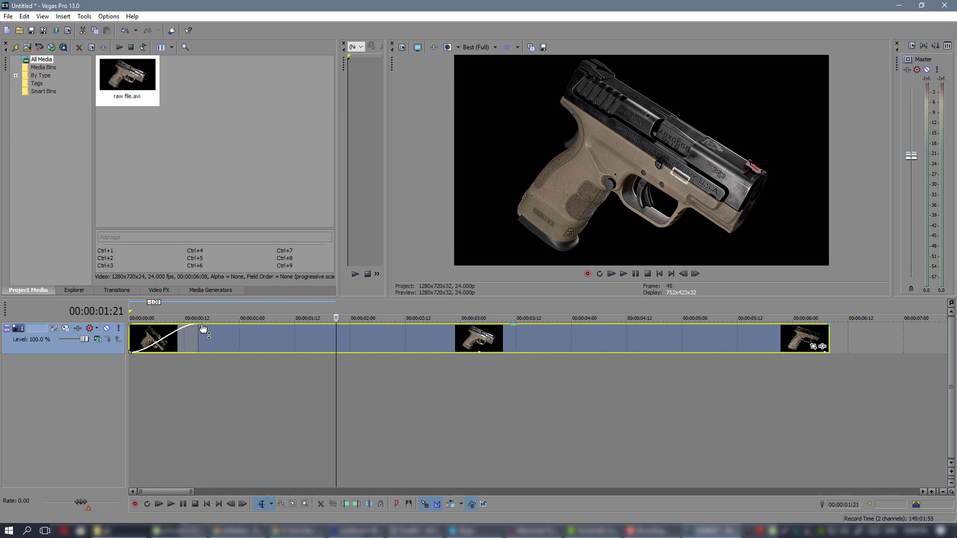
drag(336, 399, 677, 390)
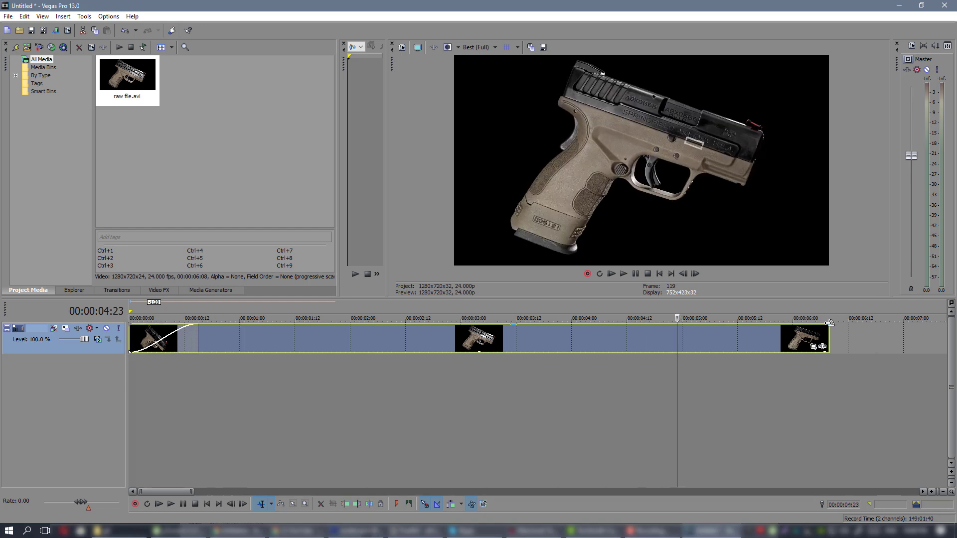
drag(828, 325, 790, 324)
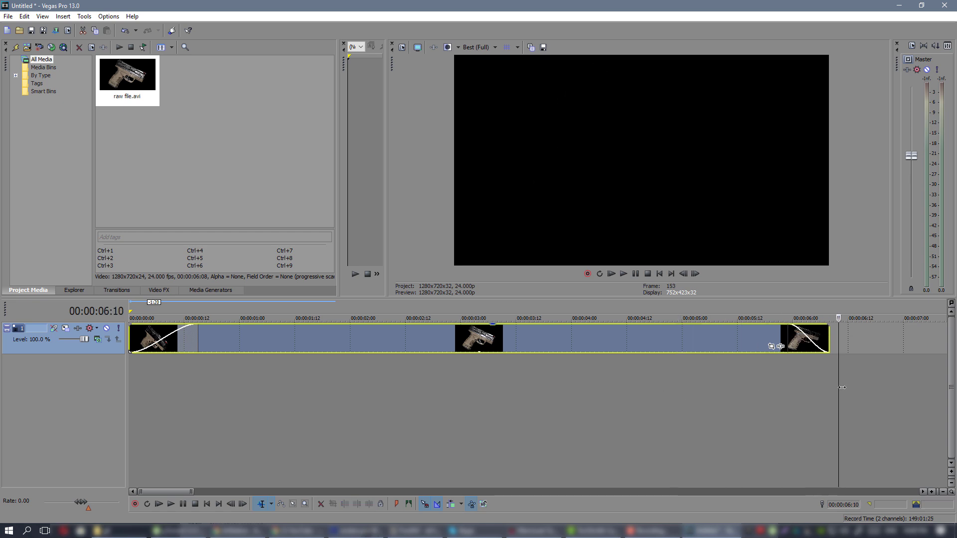
Place an unnamed marker on the timeline at 00:00:04:00
drag(662, 387, 572, 409)
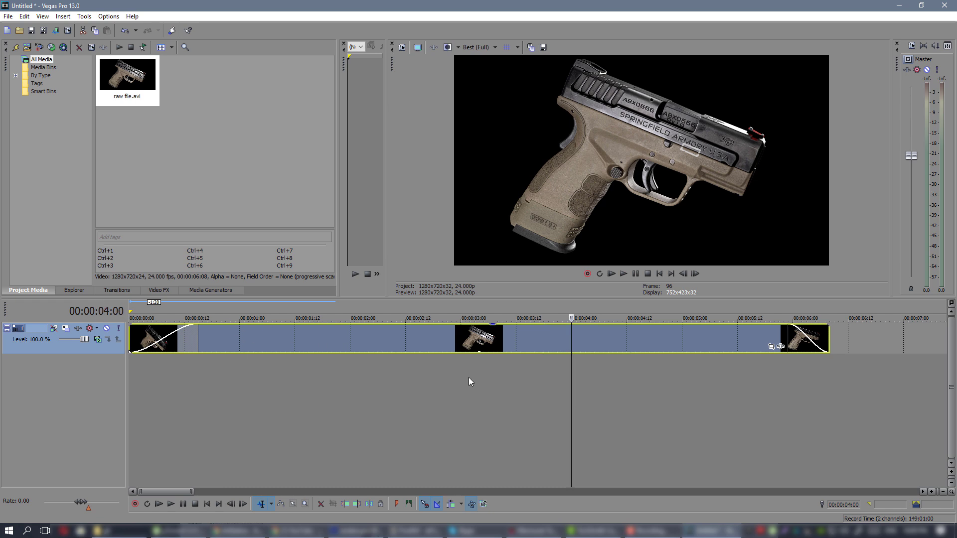
key(m)
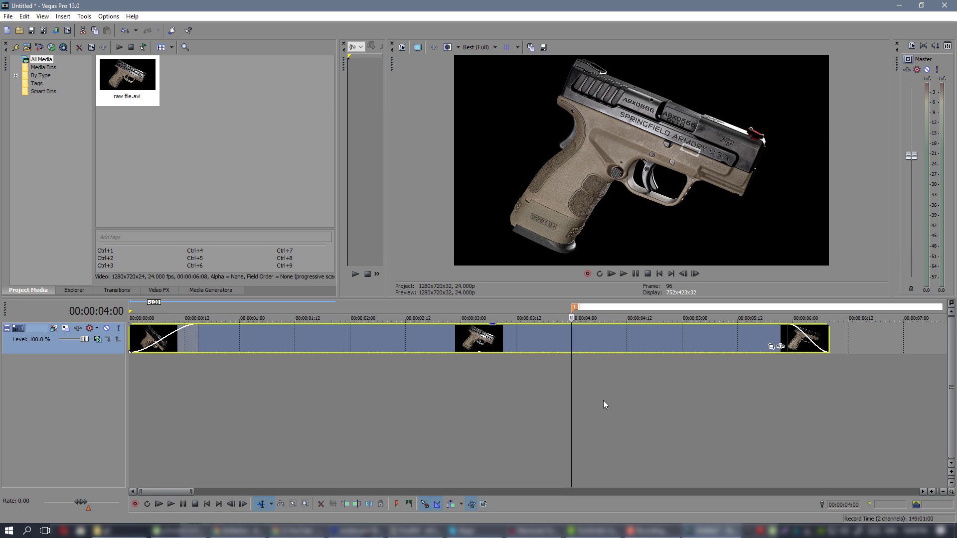
click(603, 400)
key(space)
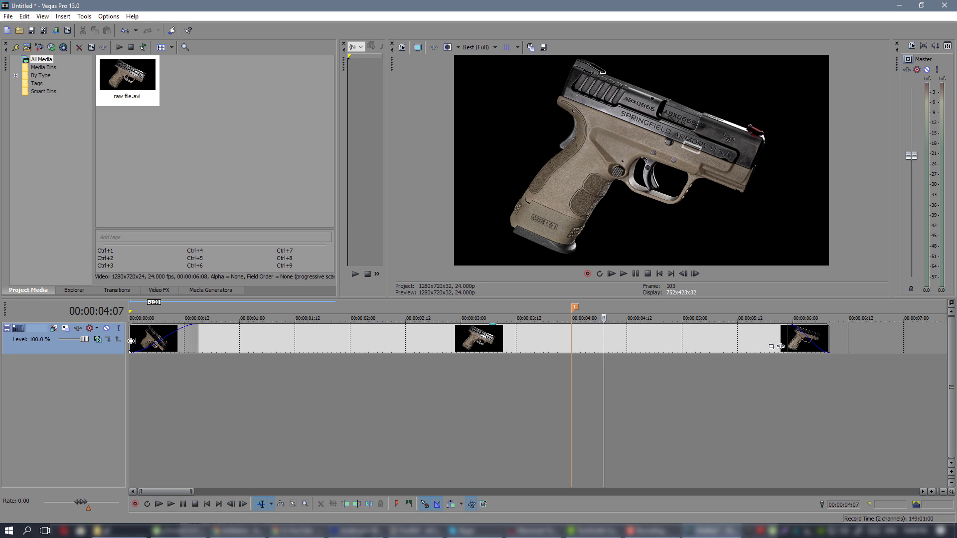
Trim 1:04 off the clip's start, keeping it at the beginning of the timeline, and trim its end to the 00:00:04:00 marker
drag(132, 341, 259, 339)
drag(376, 339, 207, 339)
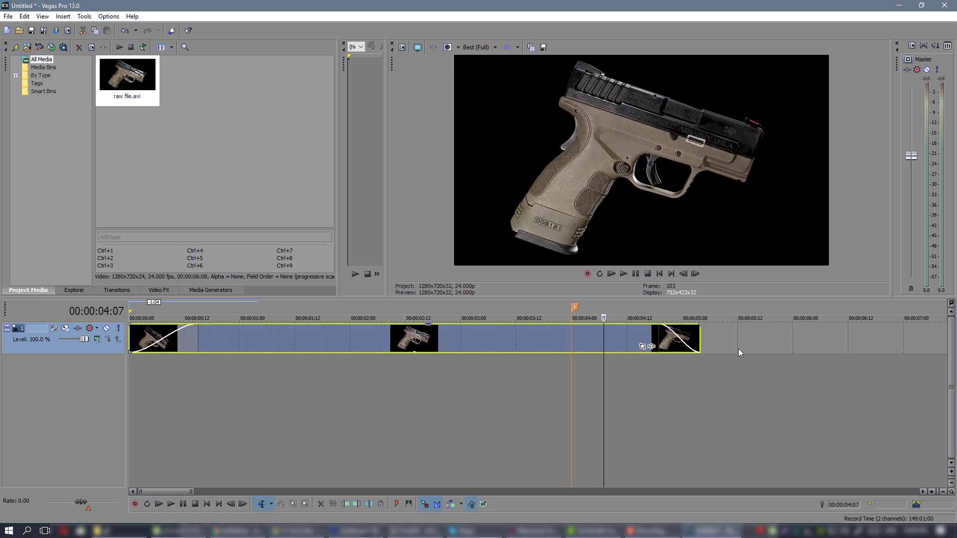
drag(699, 335, 572, 337)
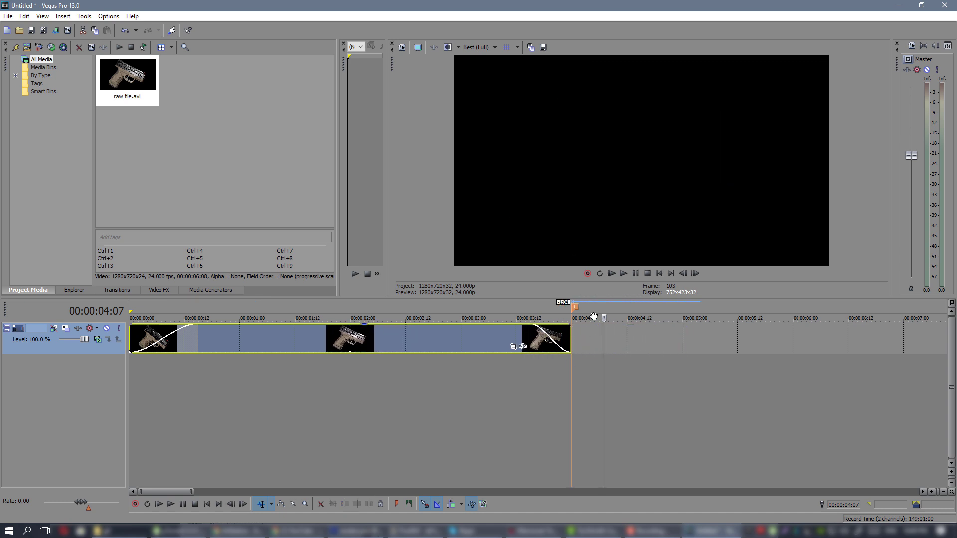
Turn on loop playback, set the loop region from 00:00:00:00 to 00:00:04:00, and play the trimmed clip from near its start
click(520, 382)
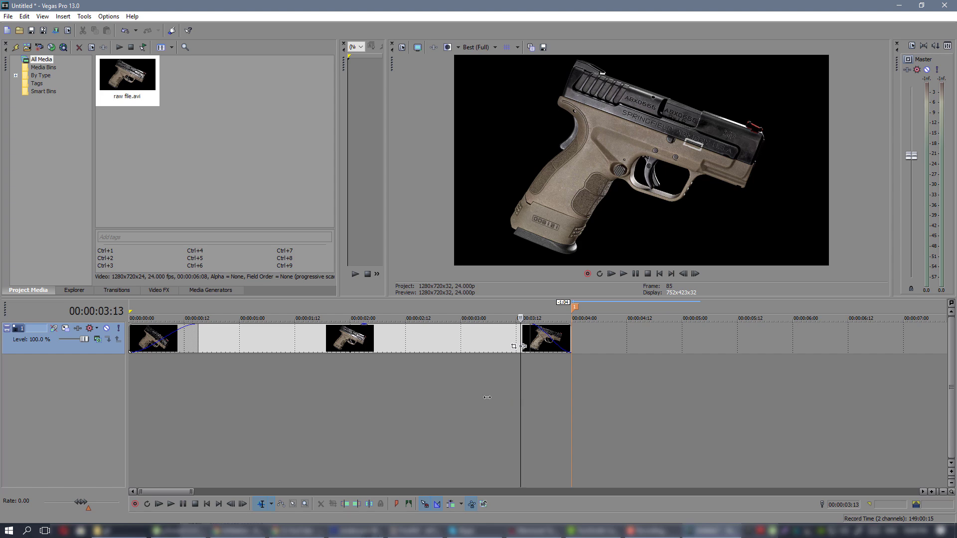
drag(487, 398, 263, 405)
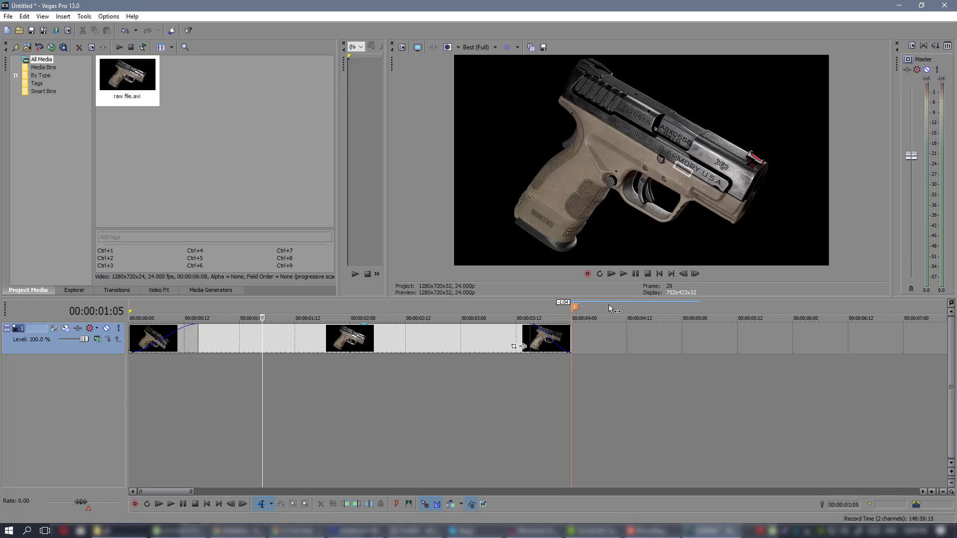
click(600, 274)
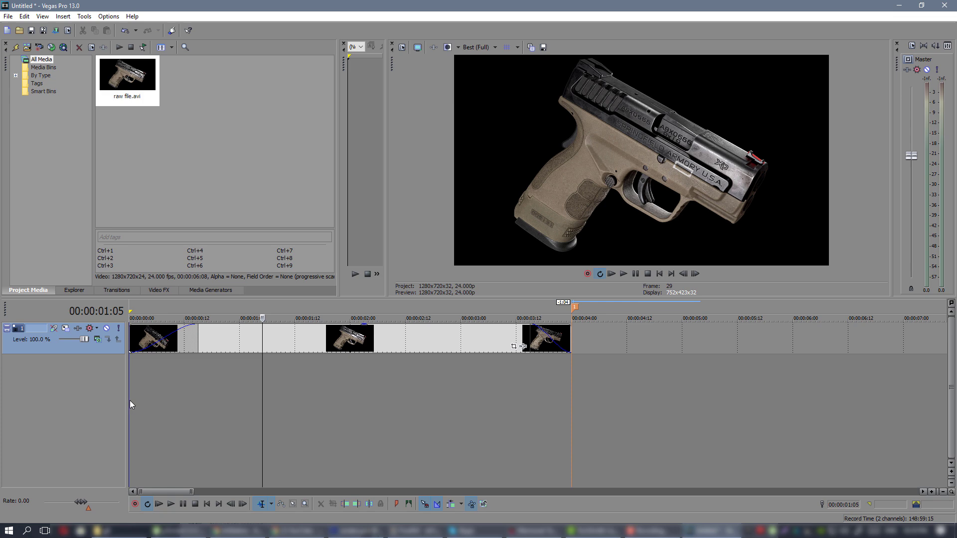
drag(130, 405, 571, 405)
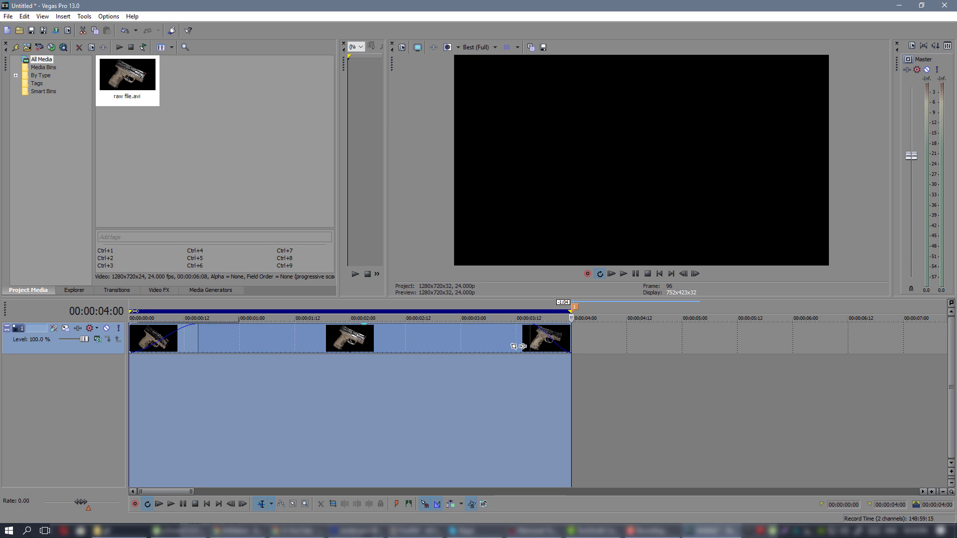
click(225, 381)
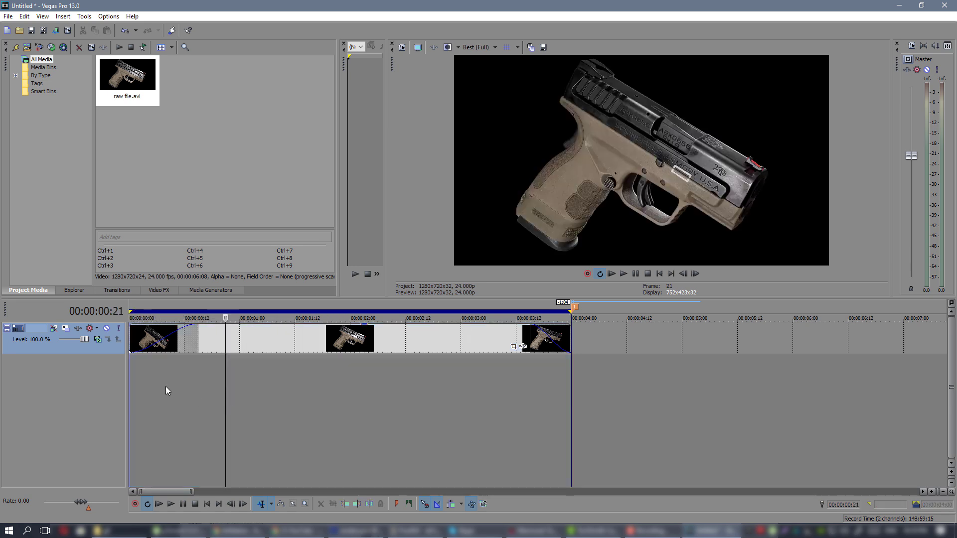
click(133, 380)
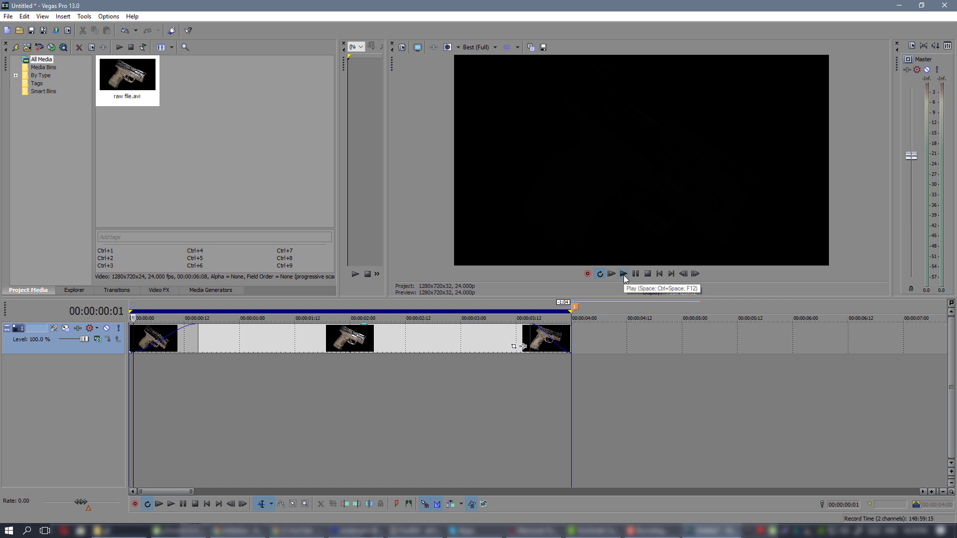
click(623, 274)
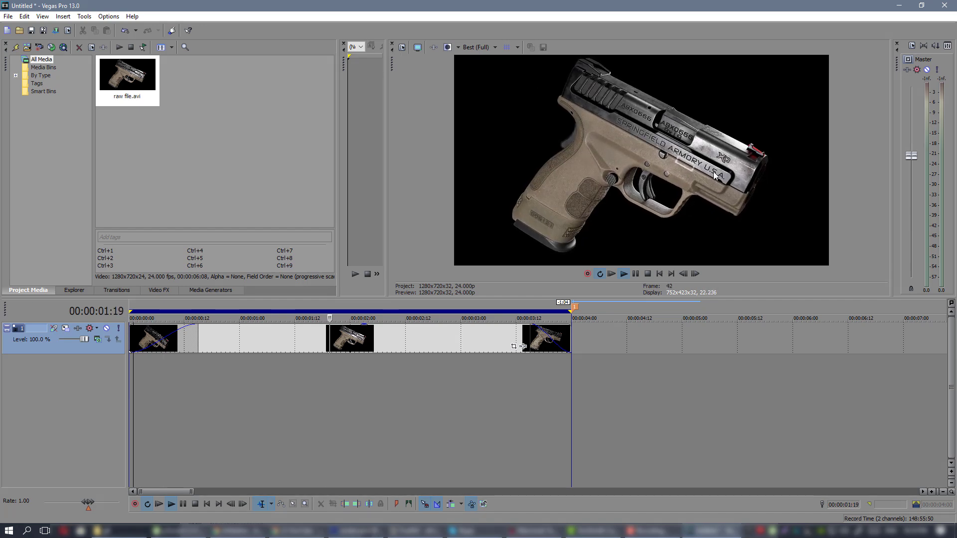
In Marmoset Toolbag, at 0:01.16, shift the shot1 camera so the gun sits slightly lower in frame, and keyframe its transform
click(534, 531)
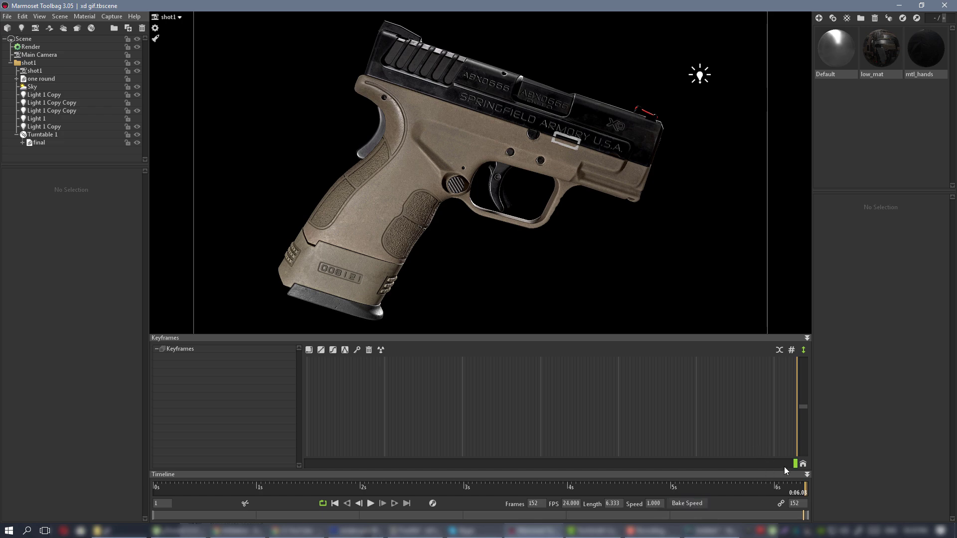
drag(794, 463, 432, 415)
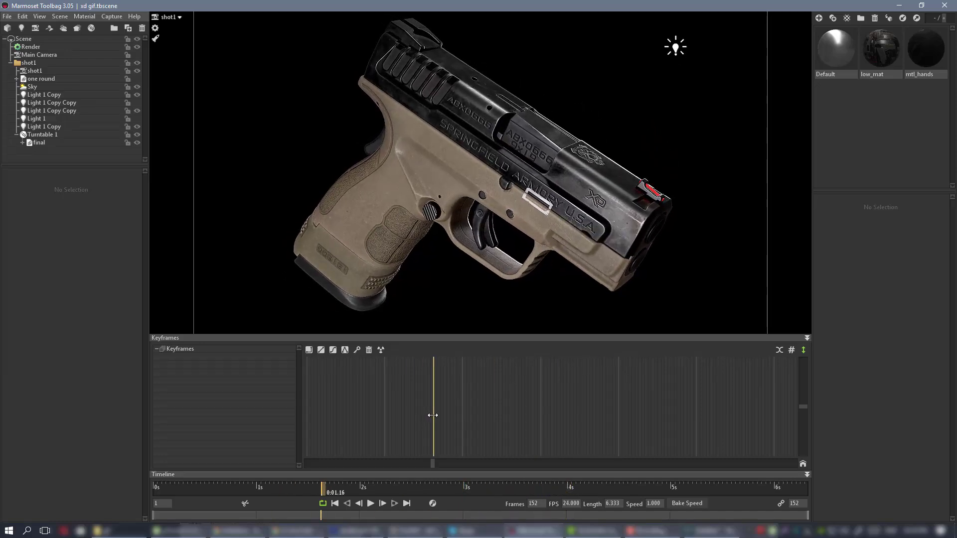
click(40, 71)
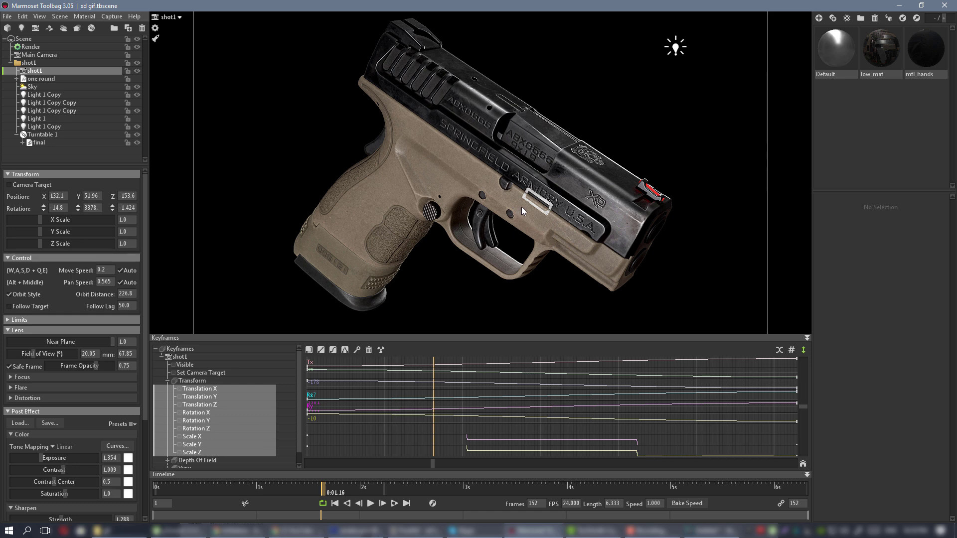
alt+middle_drag(522, 208, 523, 217)
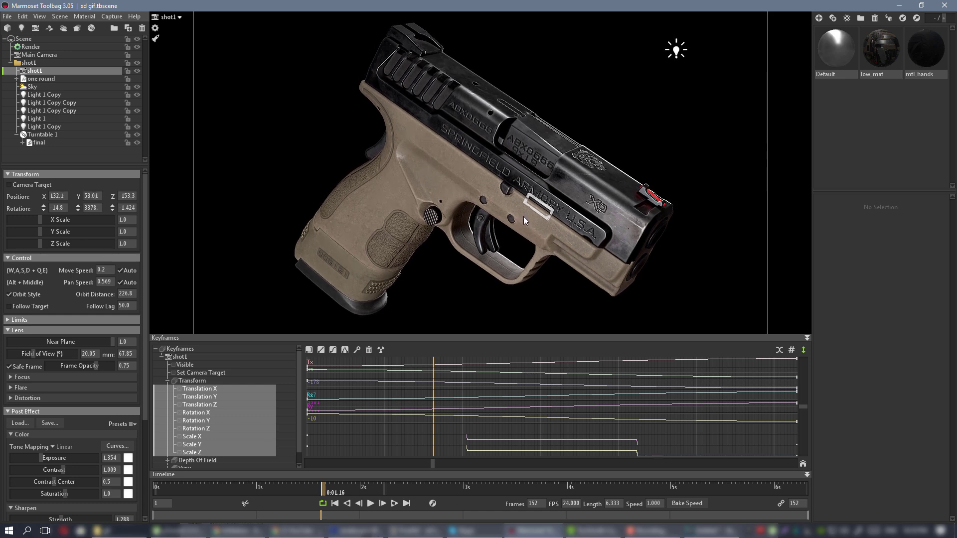
click(357, 349)
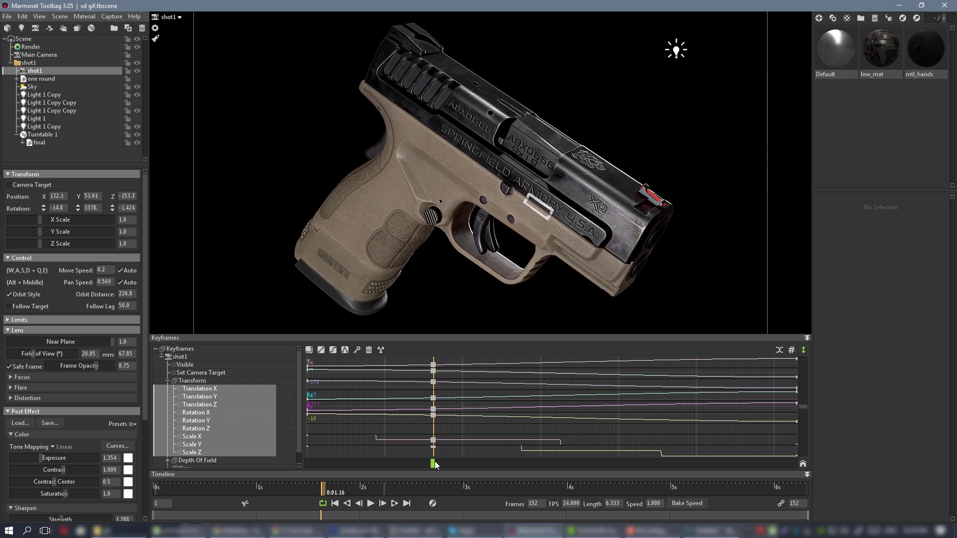
At 0:03.19, shift the shot1 camera to lower the gun slightly in frame and keyframe the camera's transform
drag(435, 461, 598, 449)
alt+middle_drag(534, 279, 533, 285)
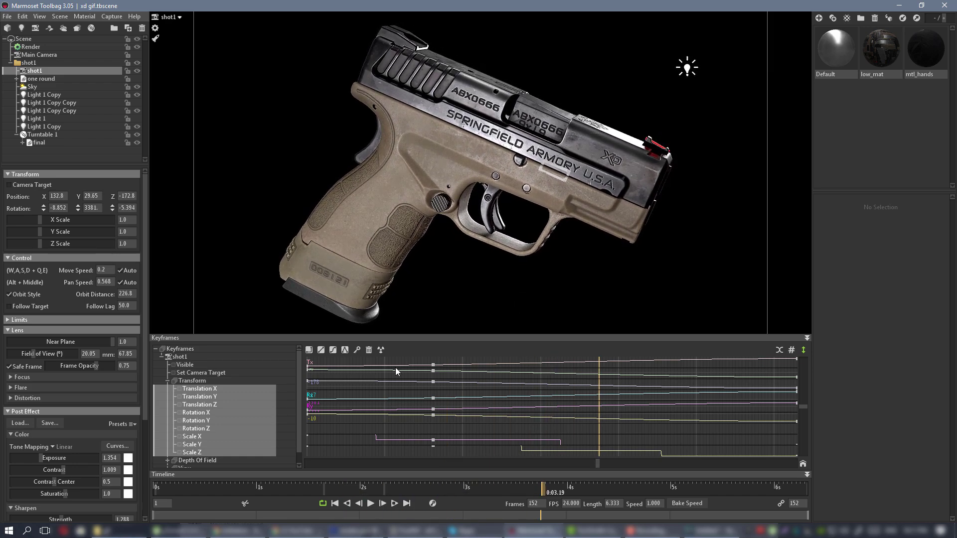
click(356, 349)
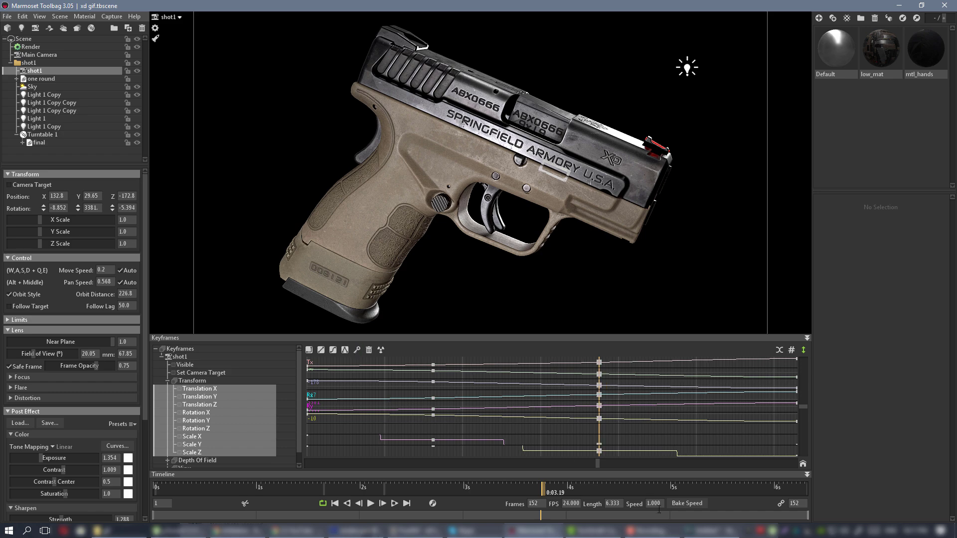
Play the animation from the start in the full-screen viewport, restore the interface and pause playback
drag(600, 467, 305, 452)
click(371, 504)
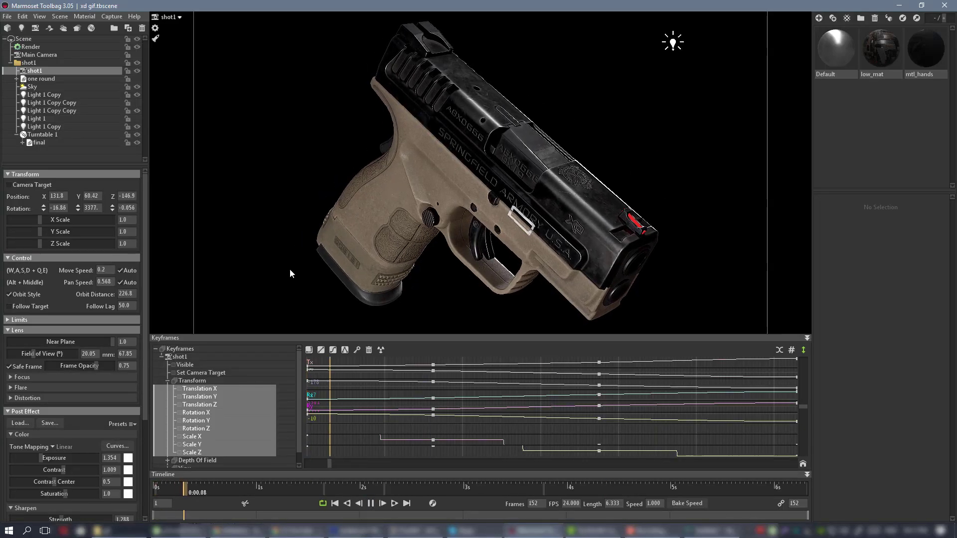
key(ctrl+space)
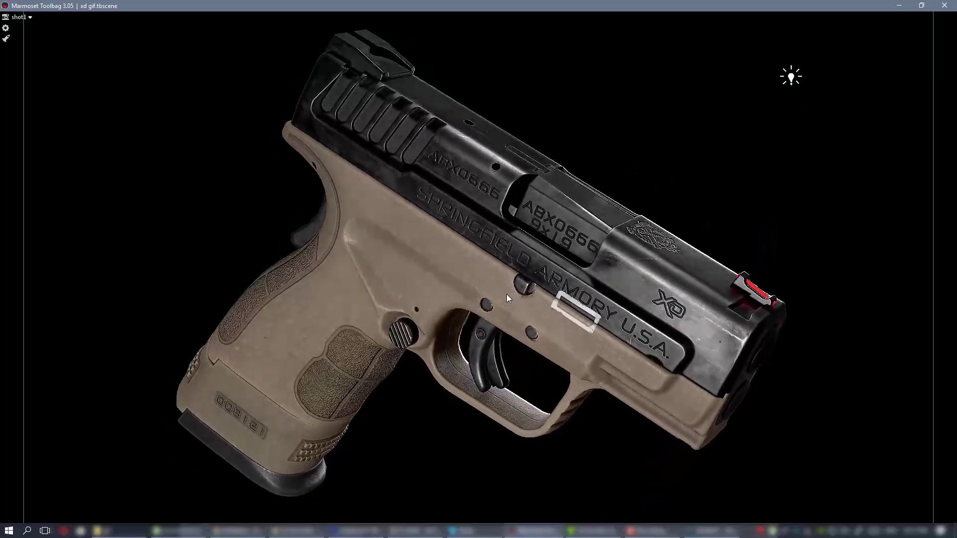
key(ctrl+space)
click(372, 502)
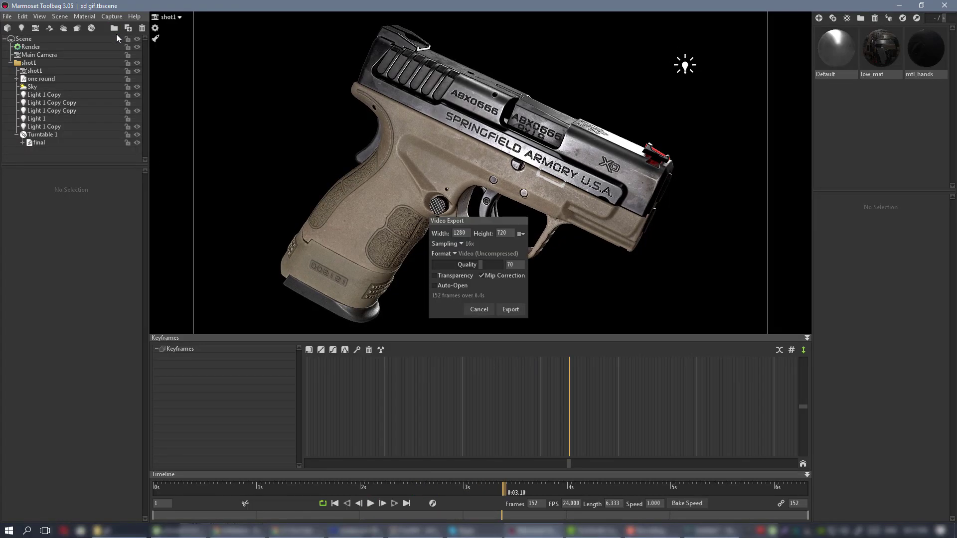
Try to export the animation as a 1280 × 720 uncompressed video, overwriting raw file.avi in the gif folder
click(509, 309)
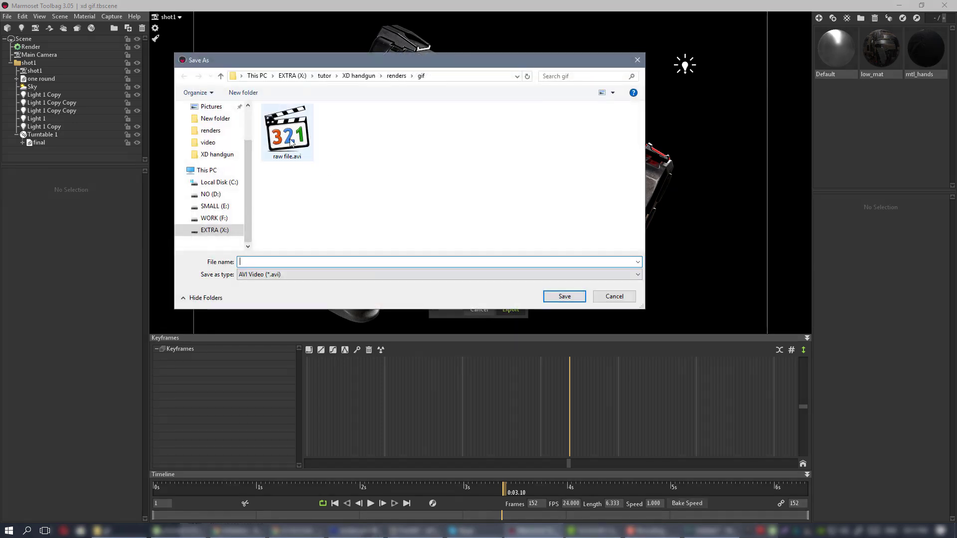
double_click(289, 137)
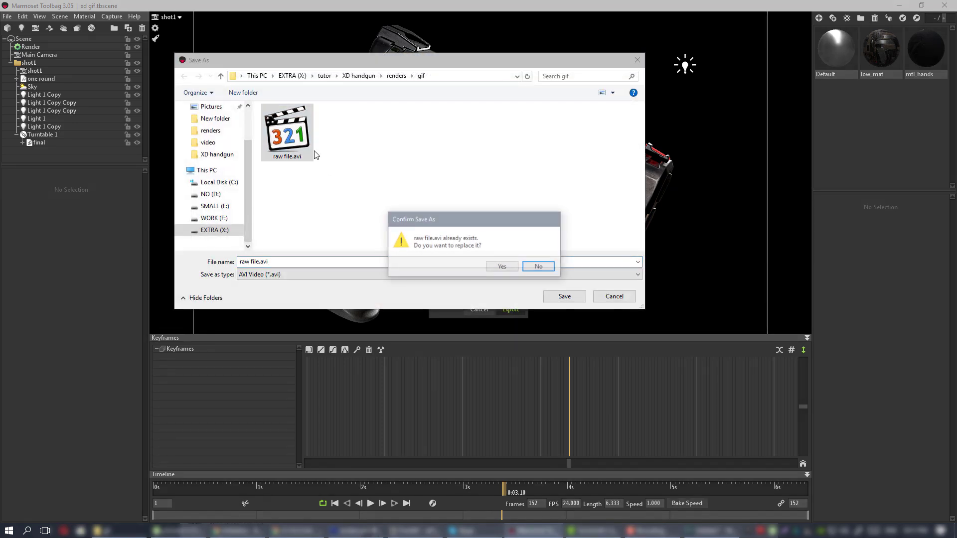
click(496, 267)
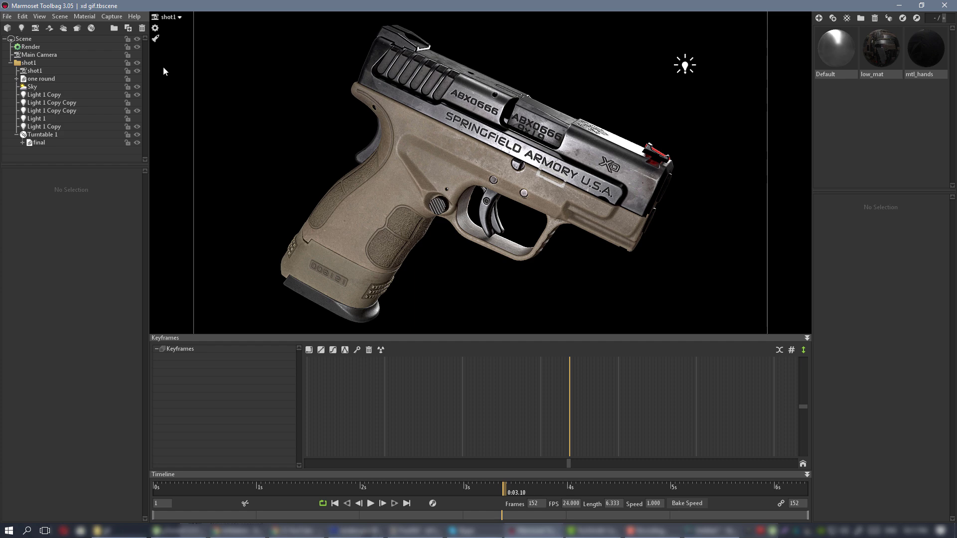
Export the animation as raw file2.avi in the gif folder, and pause the playback in Vegas Pro while it exports
click(112, 17)
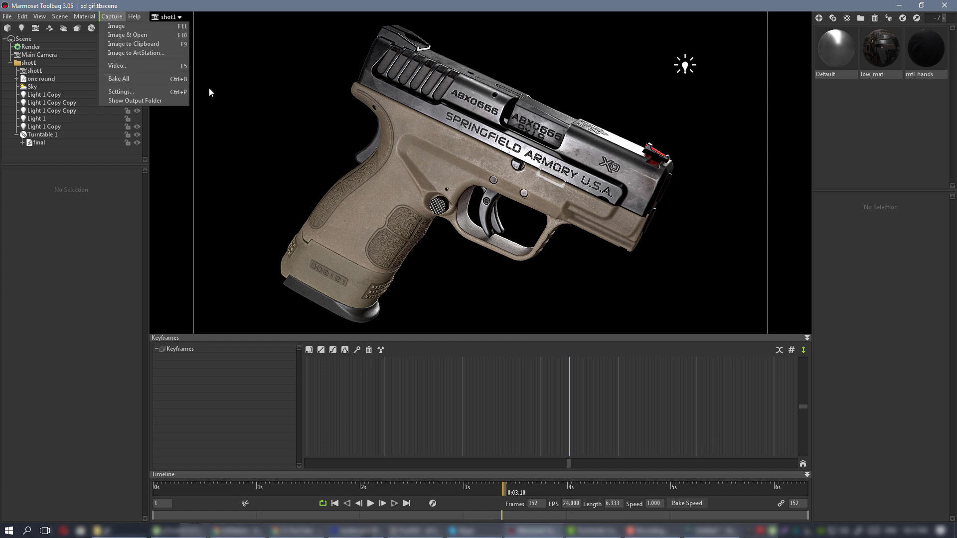
click(160, 66)
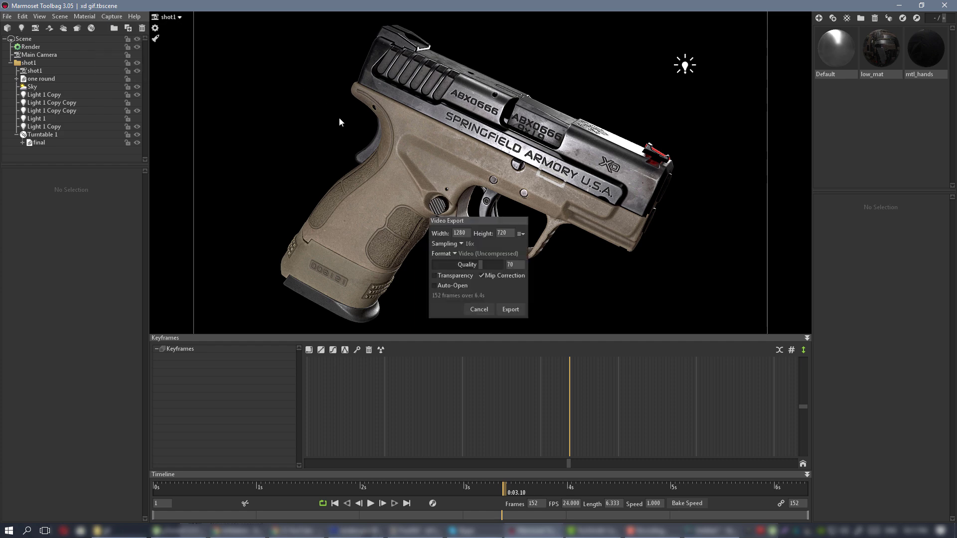
click(510, 309)
click(287, 132)
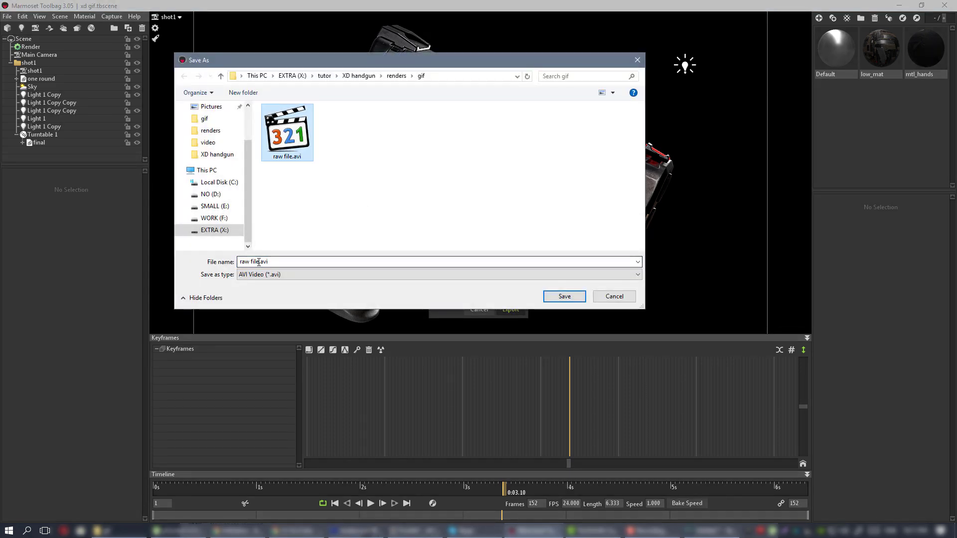
click(259, 262)
text(2)
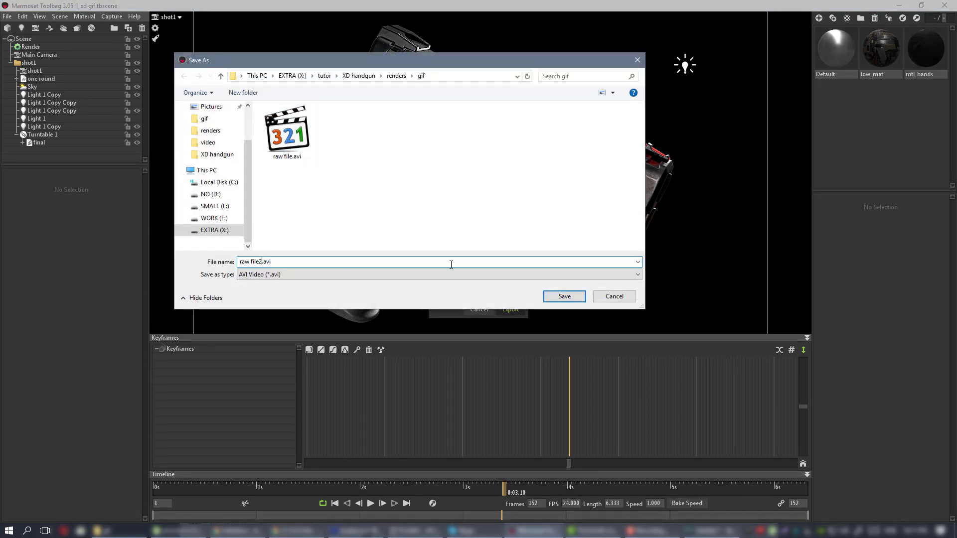
click(574, 296)
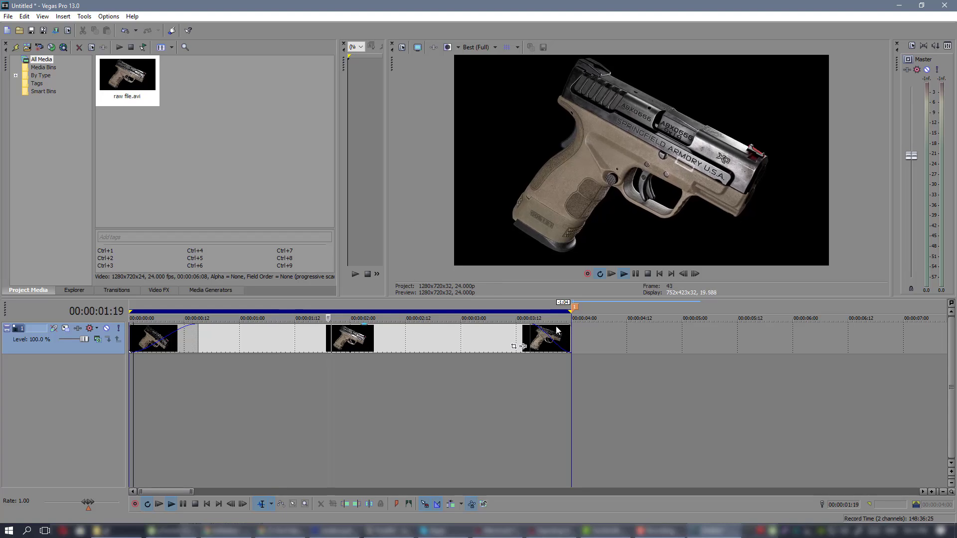
click(634, 274)
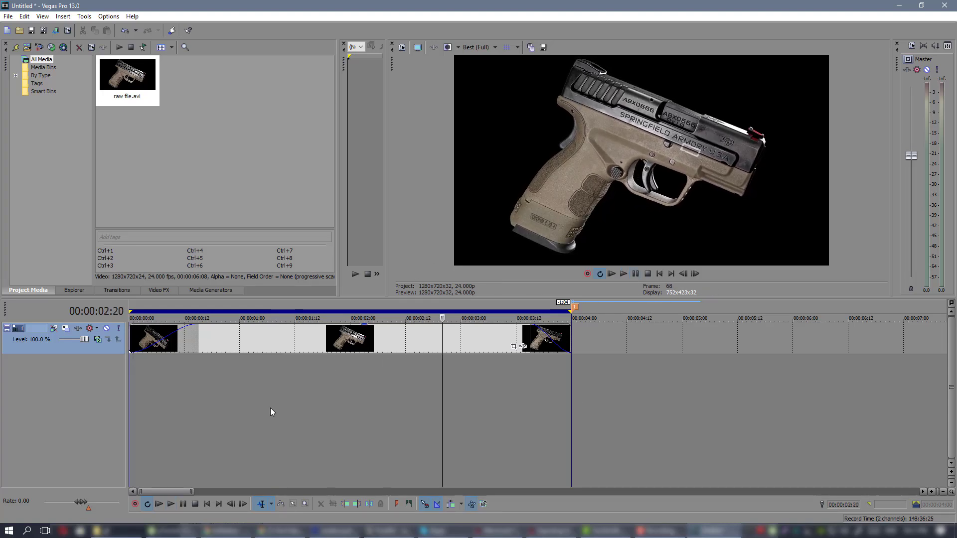
click(557, 531)
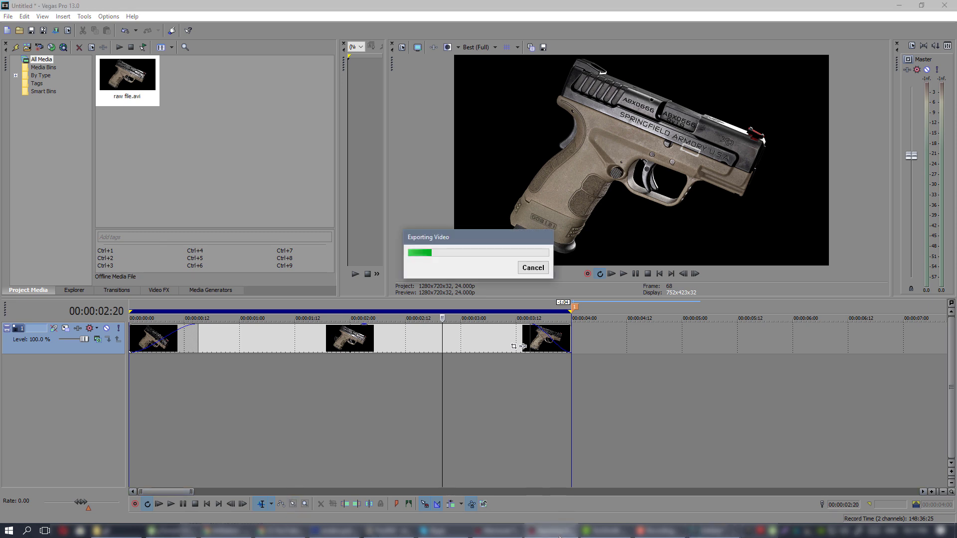
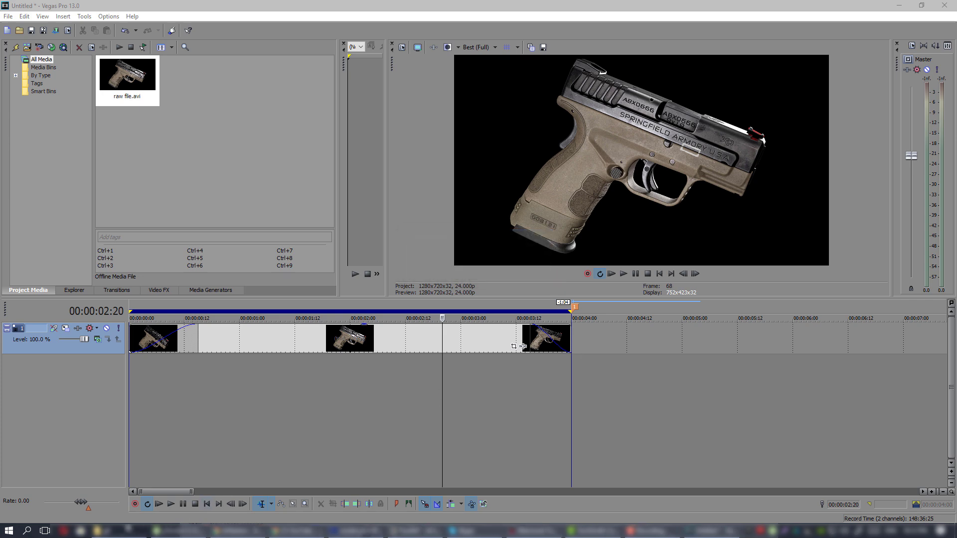
Import raw file2.avi from the gif folder into Vegas Pro and place it at the start of a second track with a fade-in matching the first clip
click(127, 527)
drag(272, 205, 250, 101)
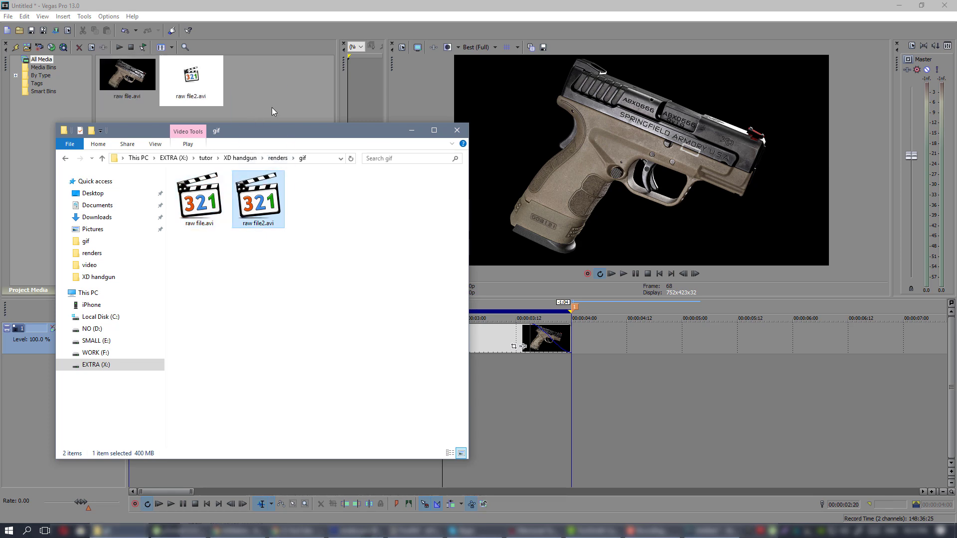
click(271, 106)
drag(240, 382, 193, 360)
drag(245, 377, 198, 357)
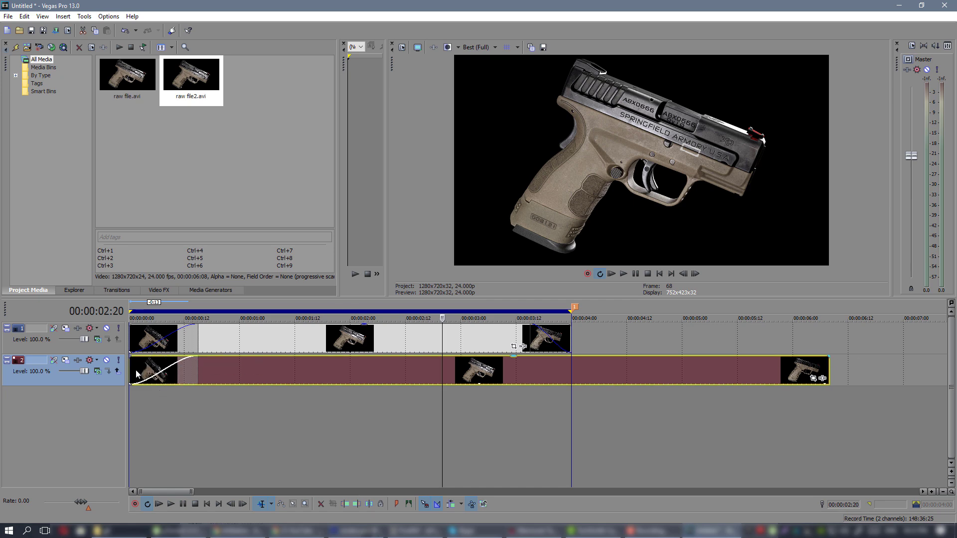
Trim 1:04 off the start of the raw file2.avi clip, realign it to the timeline start, and end it at 00:00:04:00 with a short fade-out
drag(130, 372, 231, 365)
drag(341, 364, 189, 362)
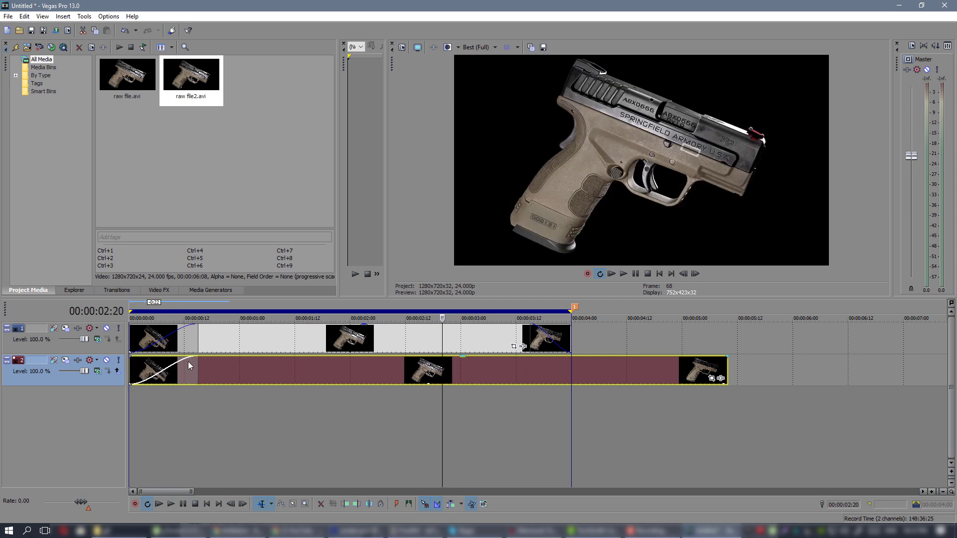
drag(130, 369, 157, 369)
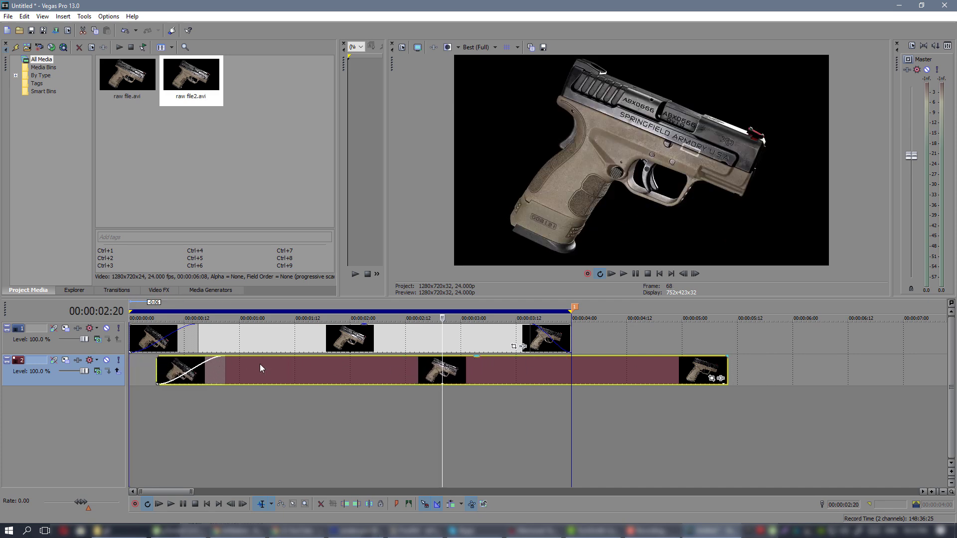
drag(259, 363, 233, 364)
drag(701, 365, 546, 357)
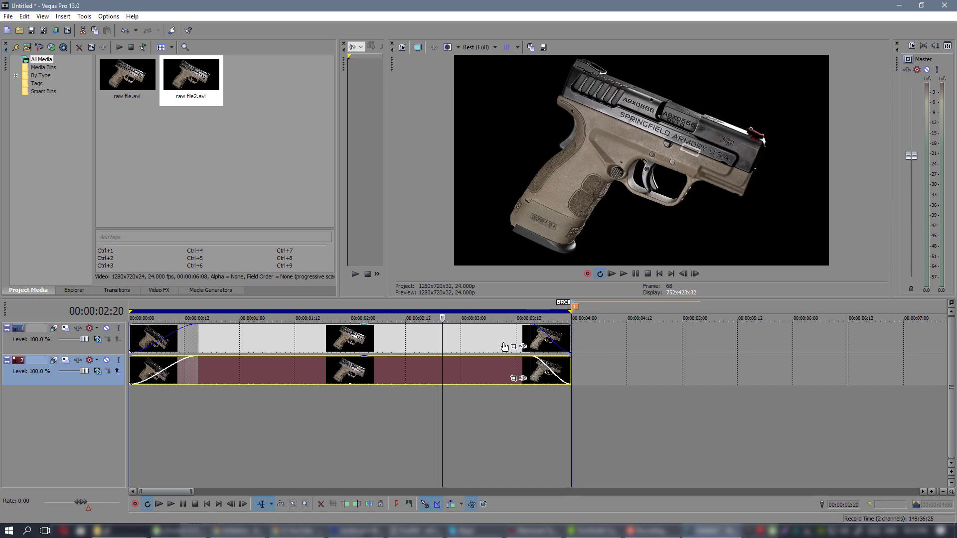
Replace the old raw file.avi clip on the first track with the trimmed raw file2.avi clip from the second track
click(331, 344)
key(Delete)
drag(274, 372, 257, 336)
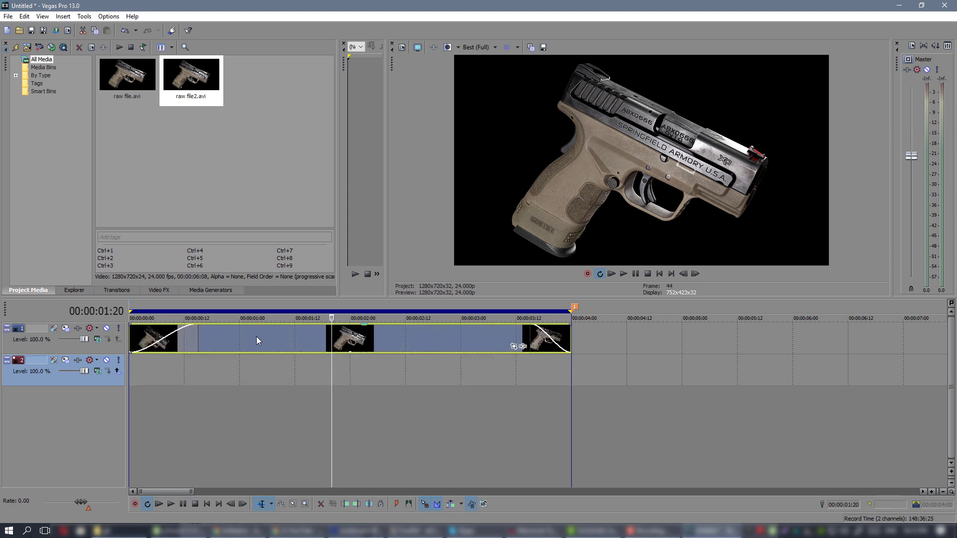
Play the new clip through the four-second loop region to check it, and stop playback at 00:00:01:07
click(623, 274)
click(631, 421)
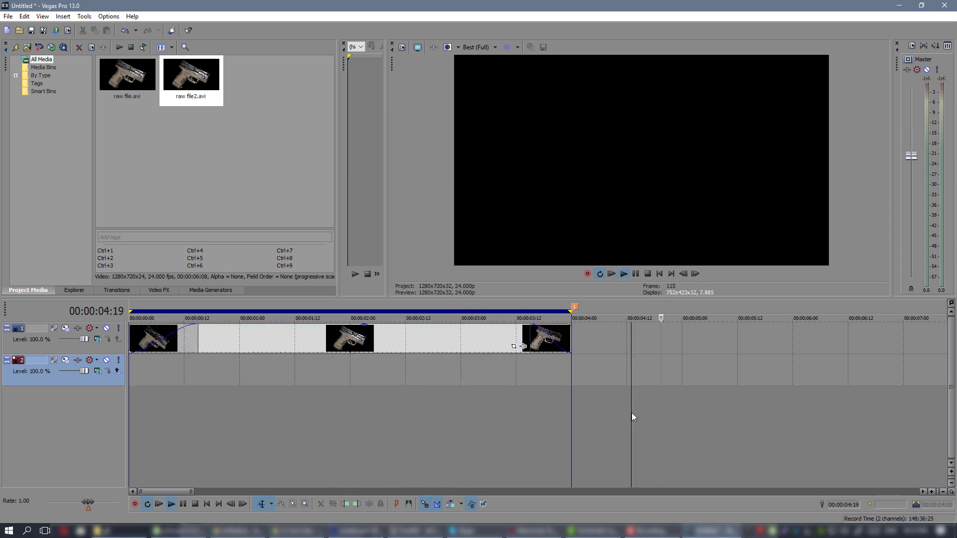
click(271, 399)
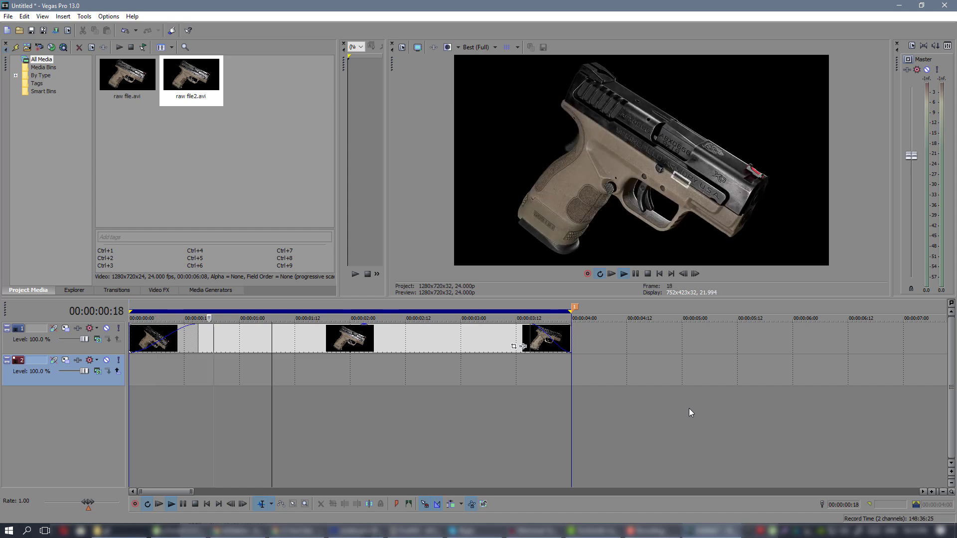
key(space)
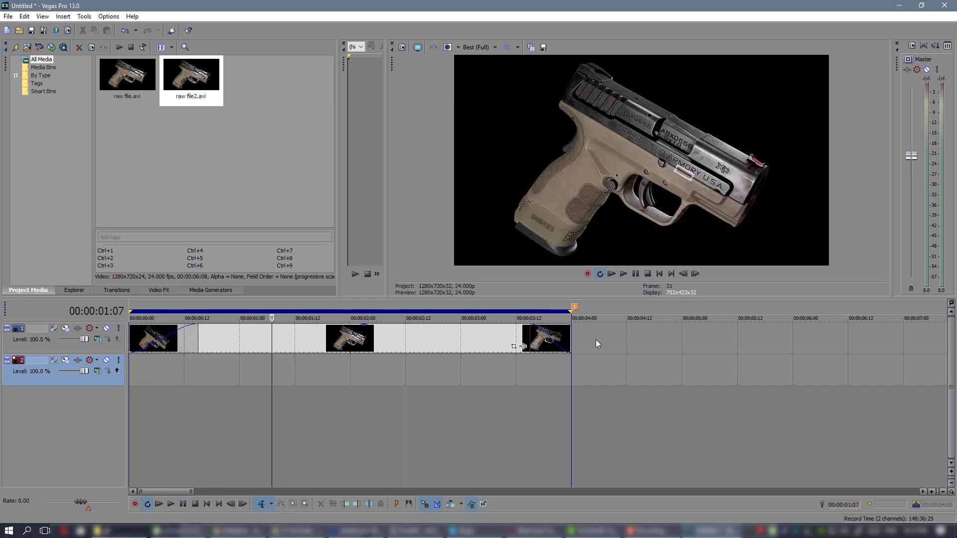
Start a render of the project and set its output to a new folder named images inside X:\tutor\XD handgun\renders\gif
click(8, 17)
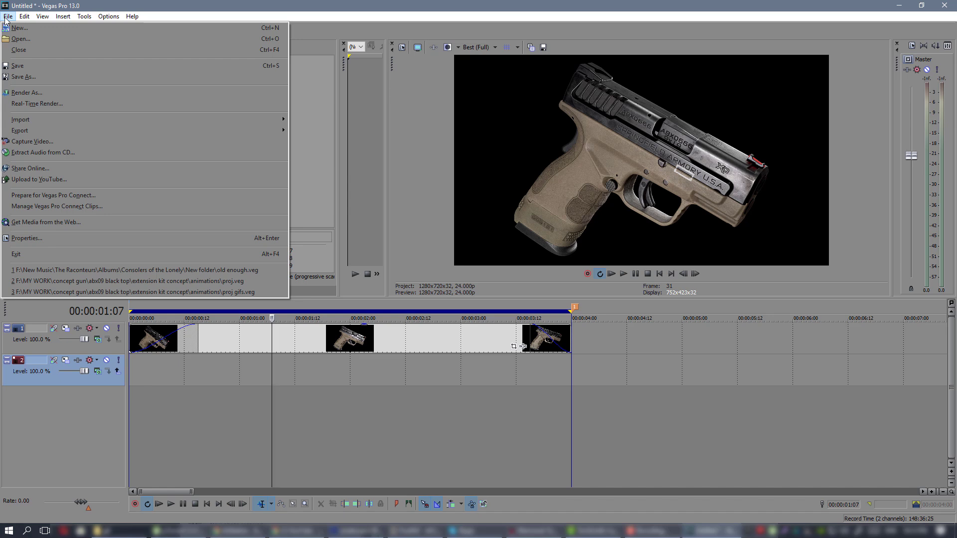
click(45, 94)
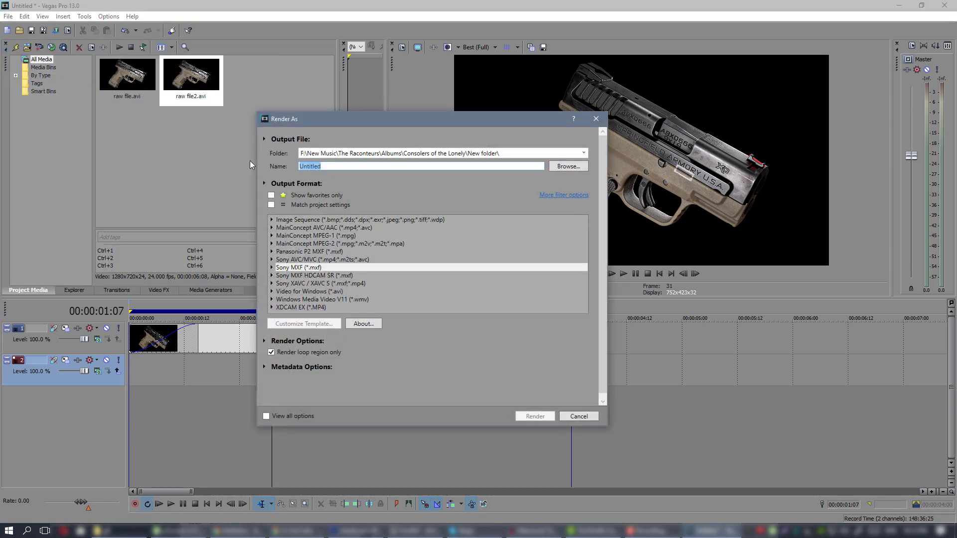
click(583, 168)
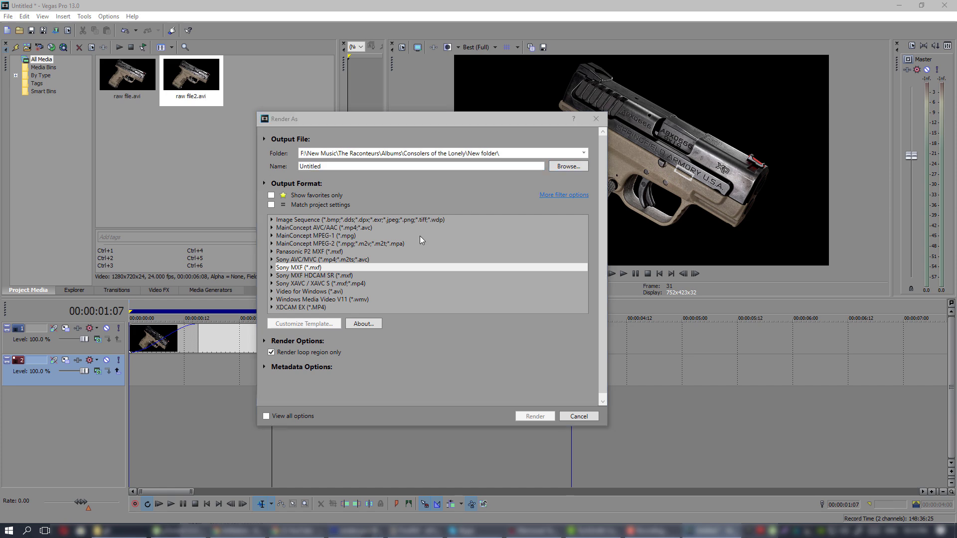
click(300, 316)
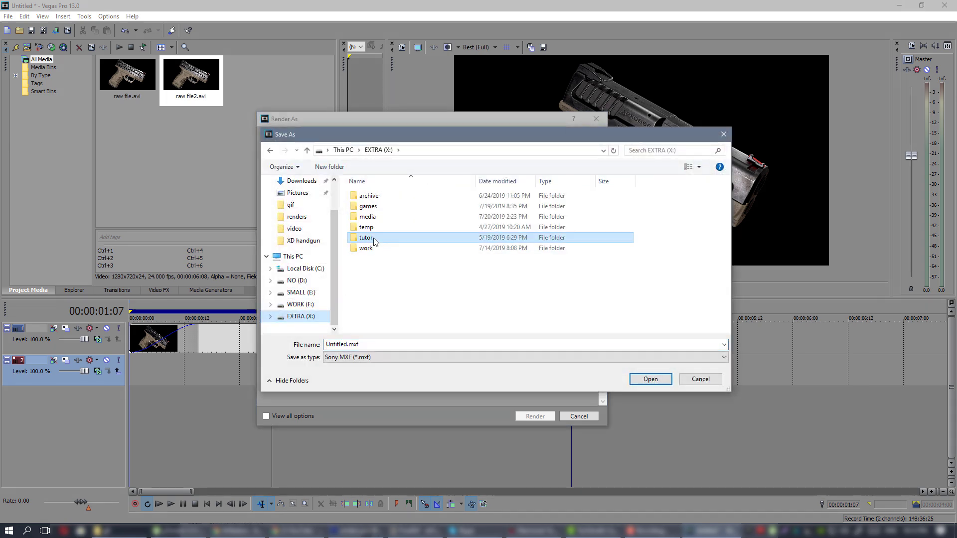
double_click(375, 239)
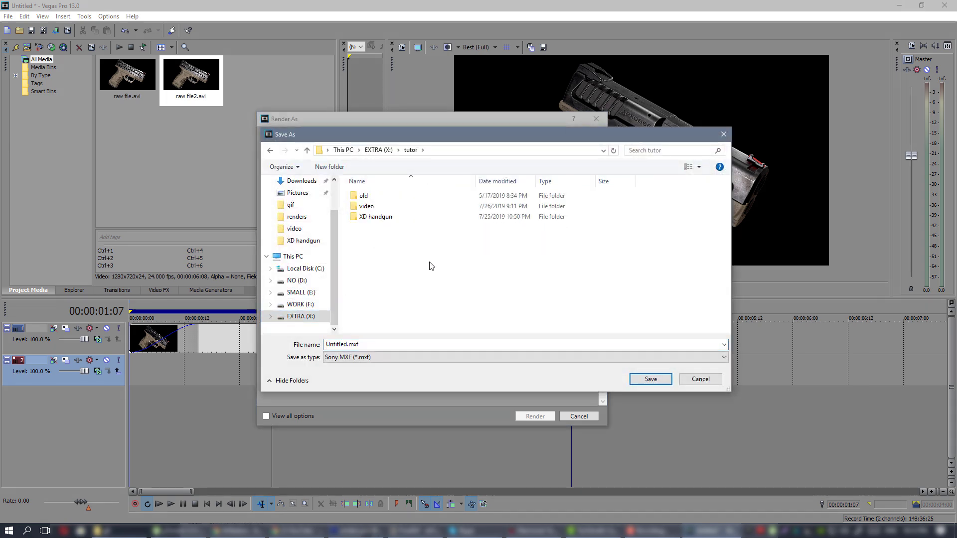
double_click(384, 217)
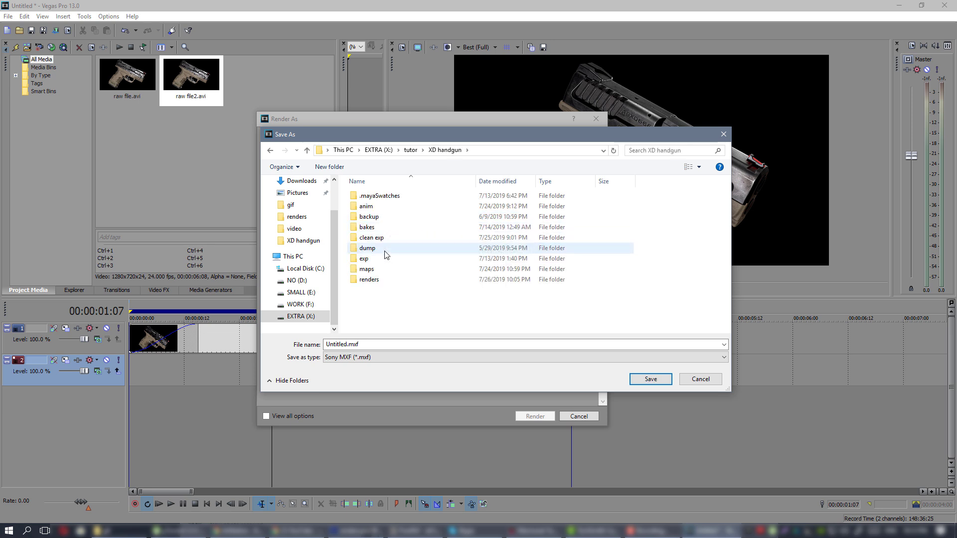
double_click(380, 280)
double_click(367, 210)
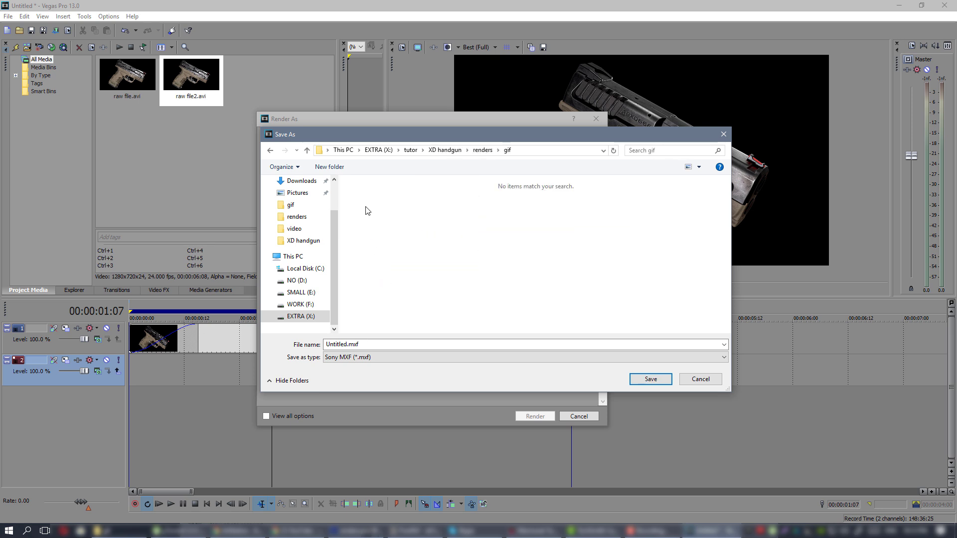
click(329, 166)
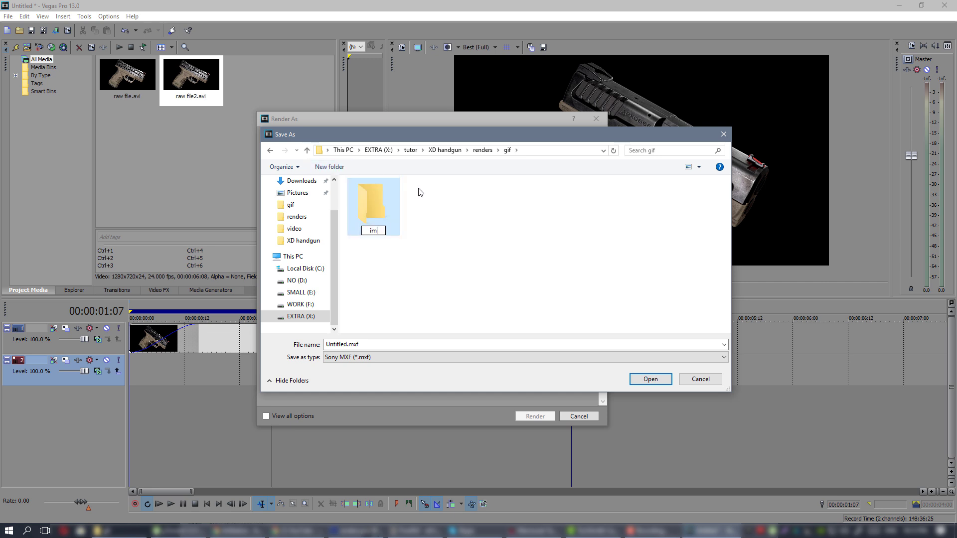
key(Return)
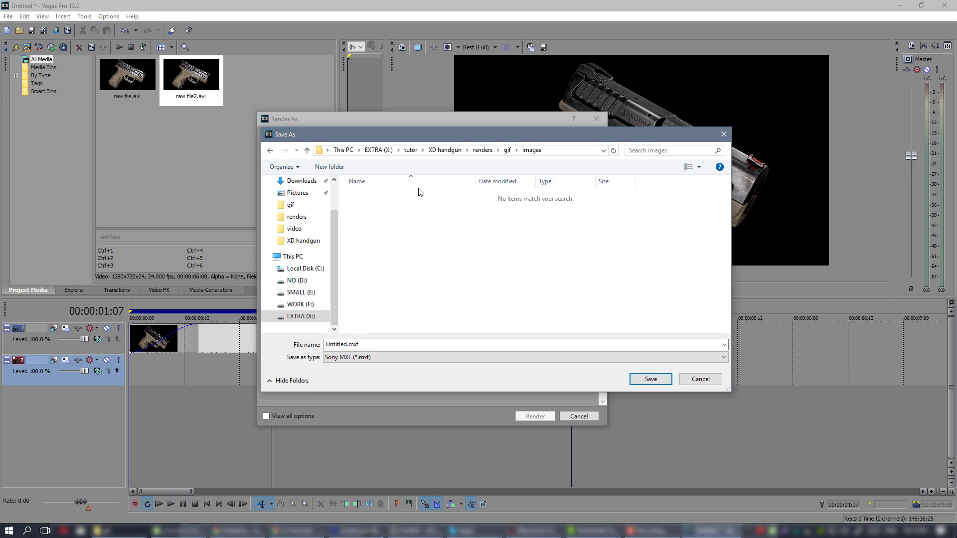
click(652, 380)
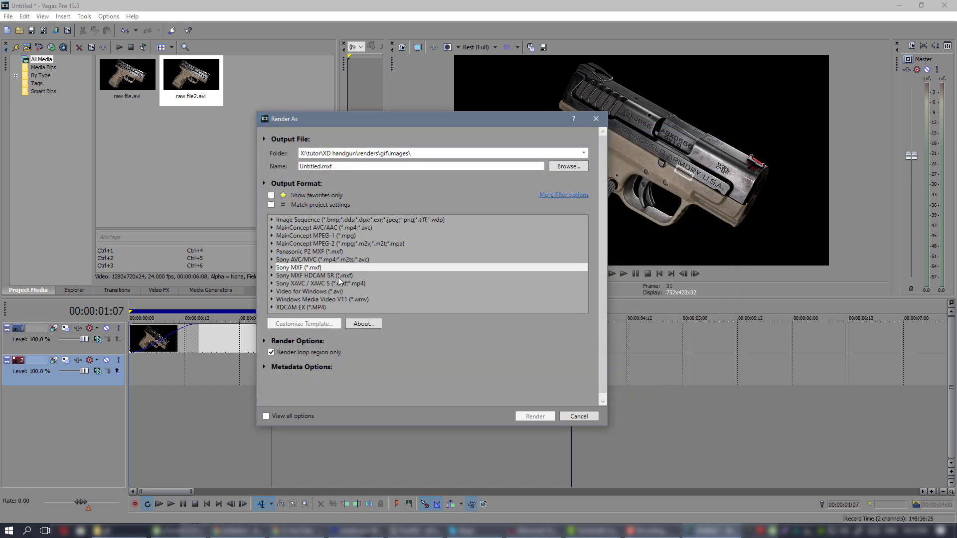
Render the loop region as a JPEG image sequence with the template's default settings, and look through the frames in the output folder
click(271, 221)
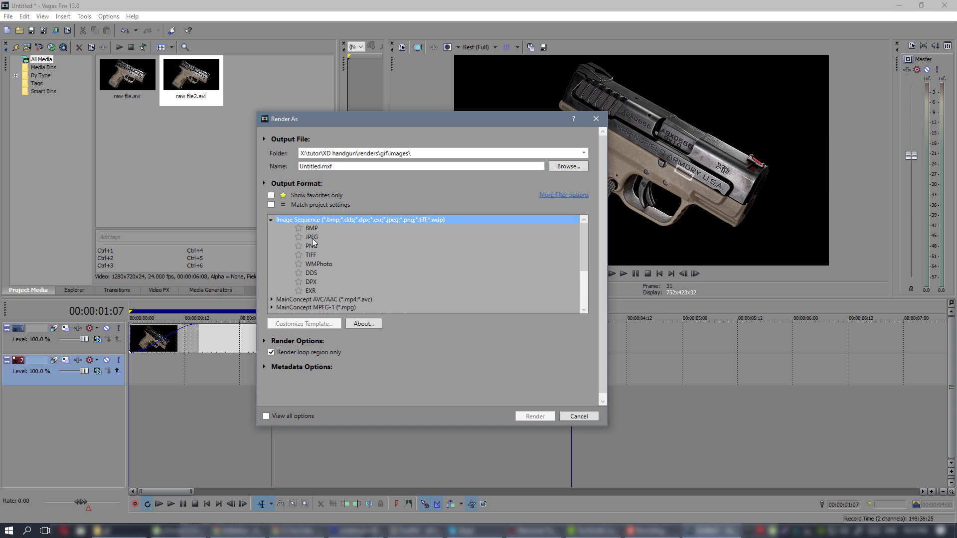
click(328, 237)
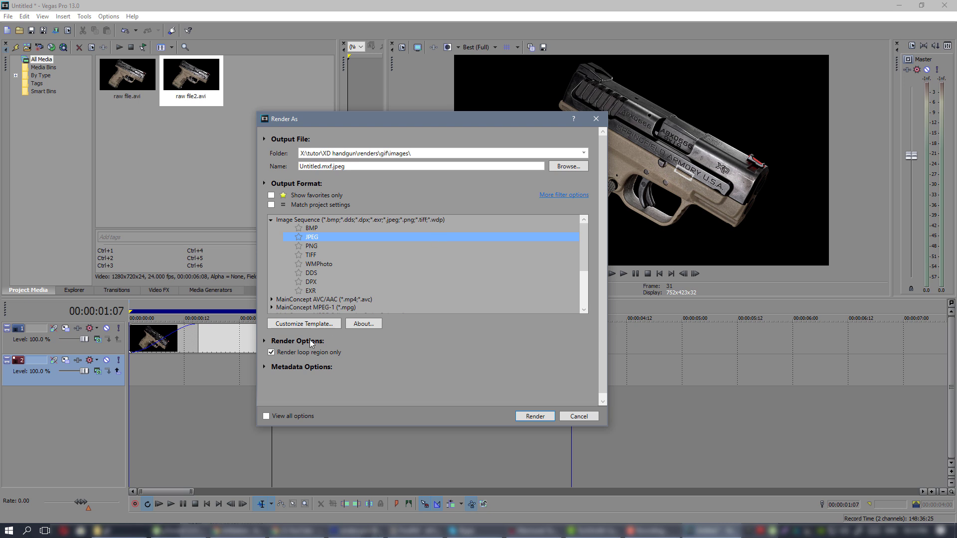
click(309, 323)
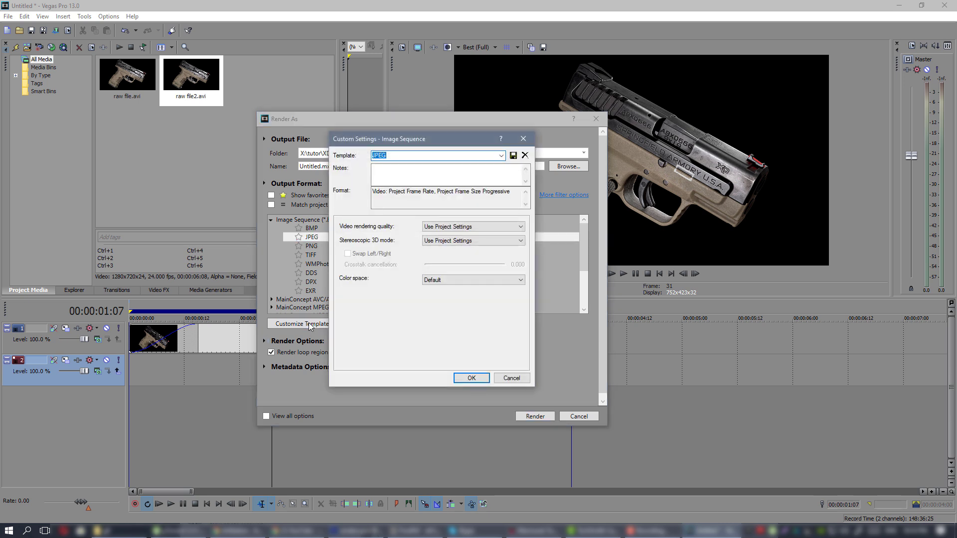
click(471, 378)
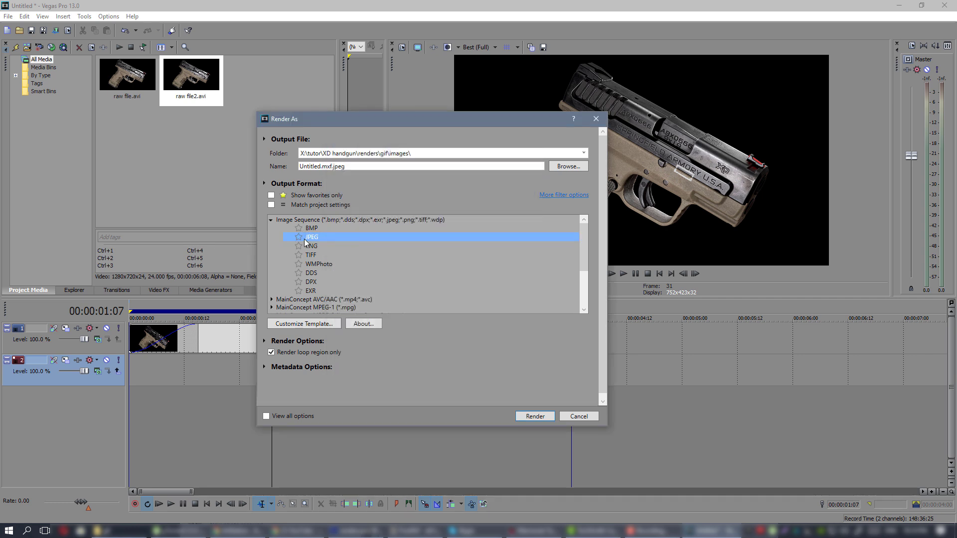
click(324, 324)
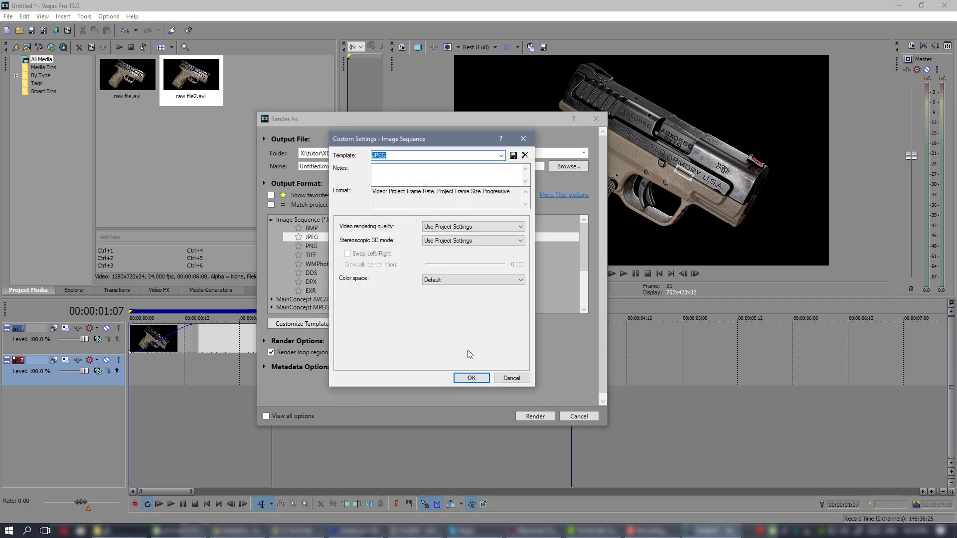
click(510, 380)
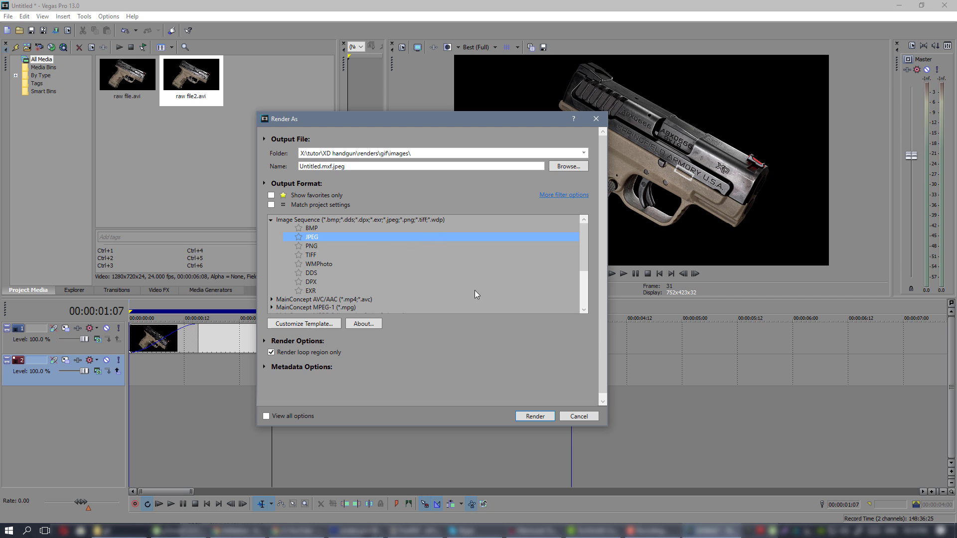
click(535, 416)
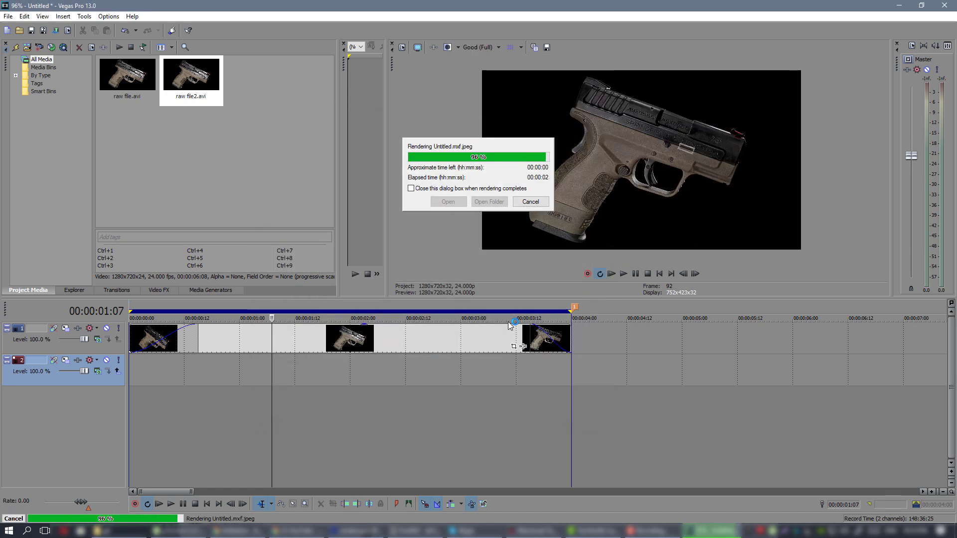
click(530, 201)
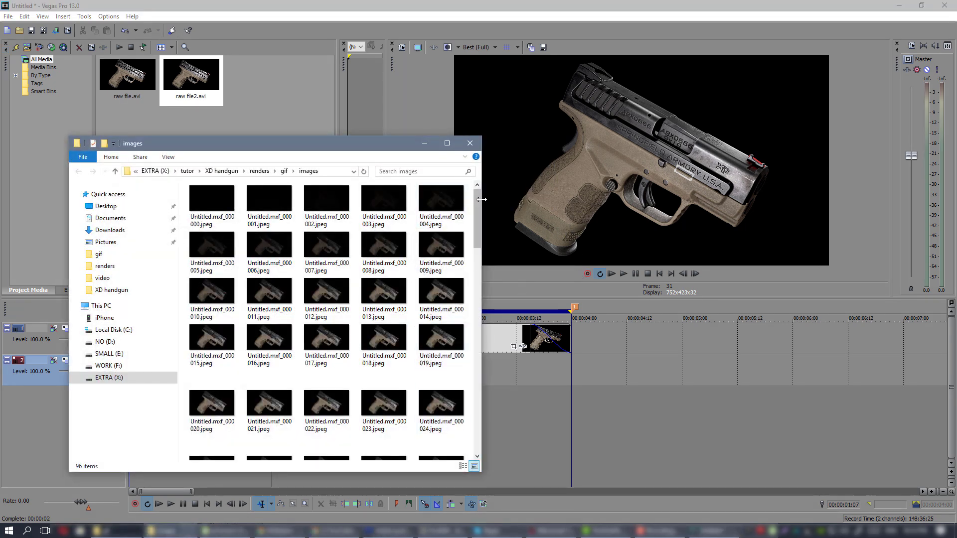
drag(477, 201, 455, 168)
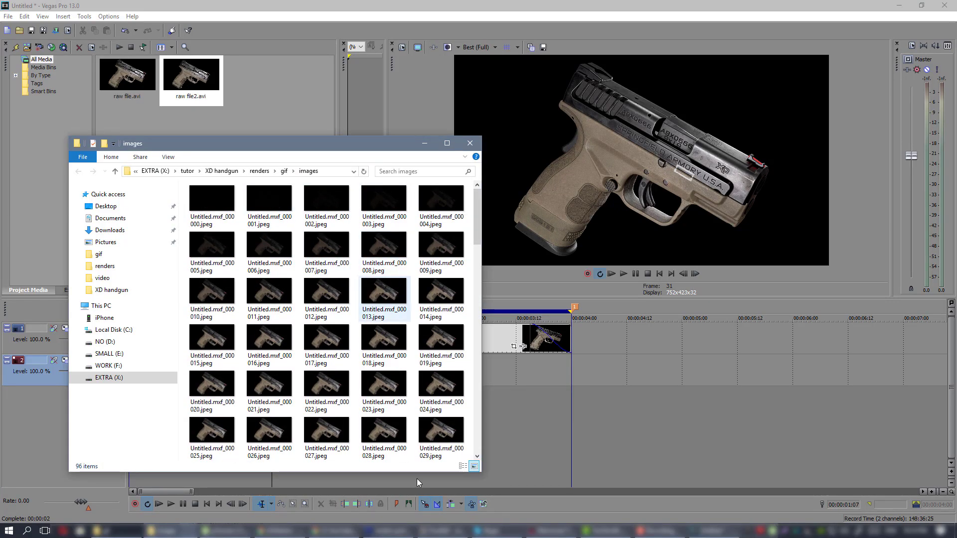
Switch to Photoshop, save renders.psd, and close both renders.psd and renders long.psd
click(390, 531)
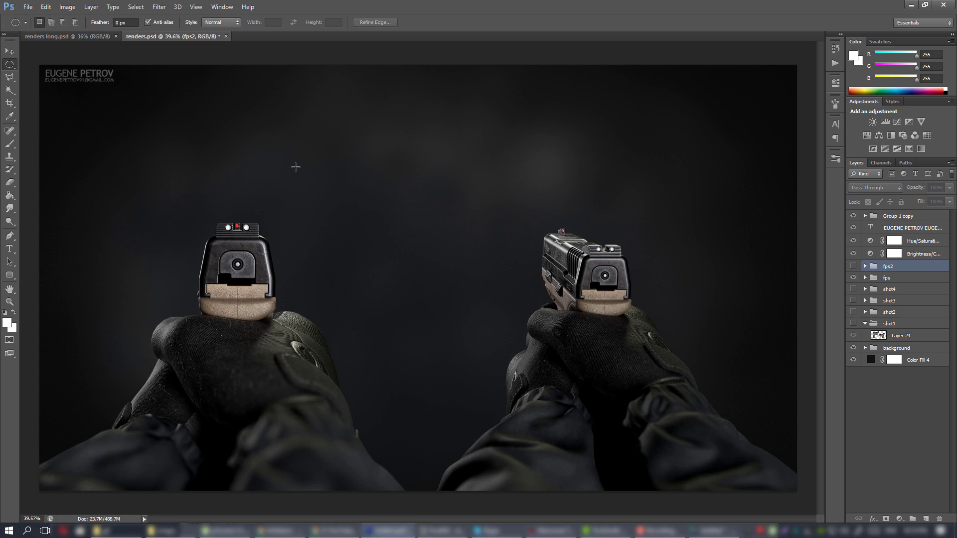
click(65, 36)
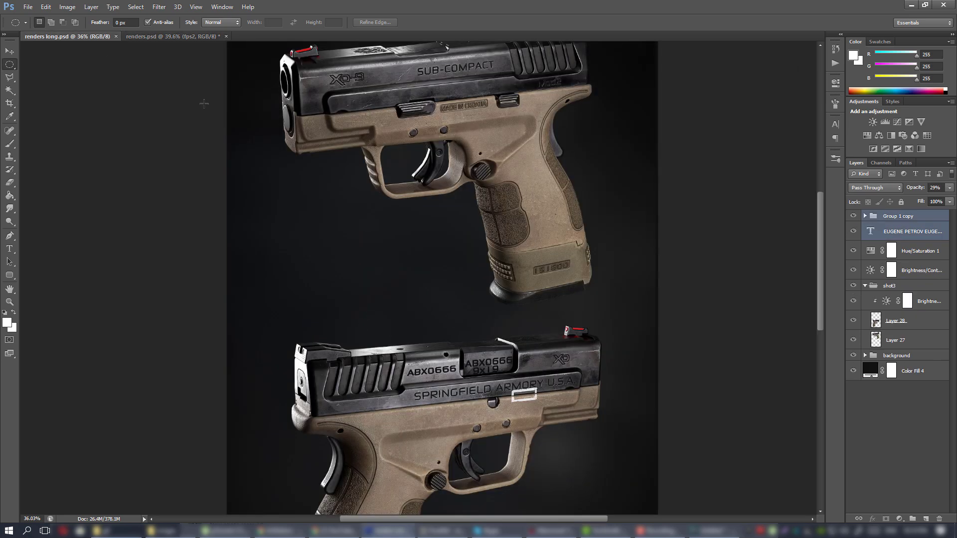
click(177, 36)
key(ctrl+s)
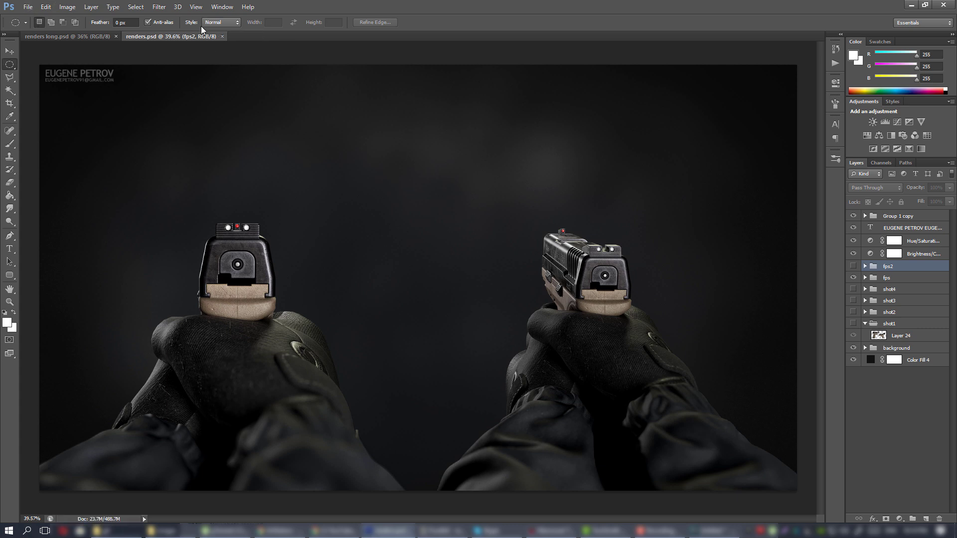
click(222, 37)
click(116, 36)
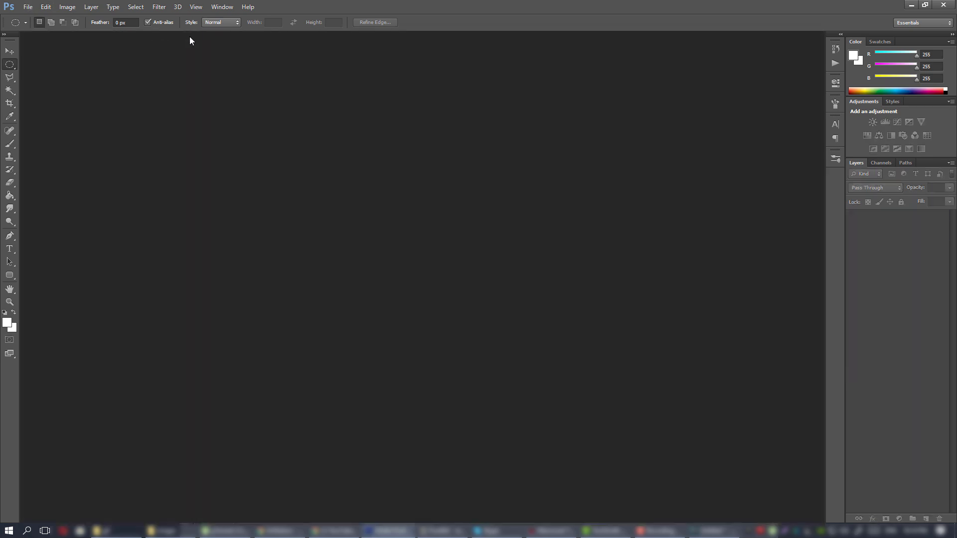
Start Load Files into Stack and browse for source files in the X:\tutor\XD handgun\renders\gif\images folder
click(28, 6)
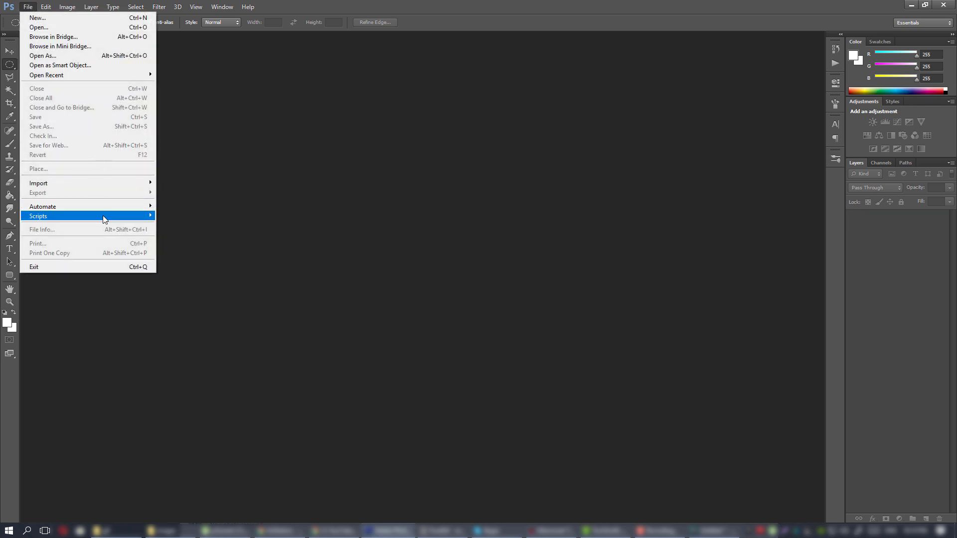
mouse_move(105, 220)
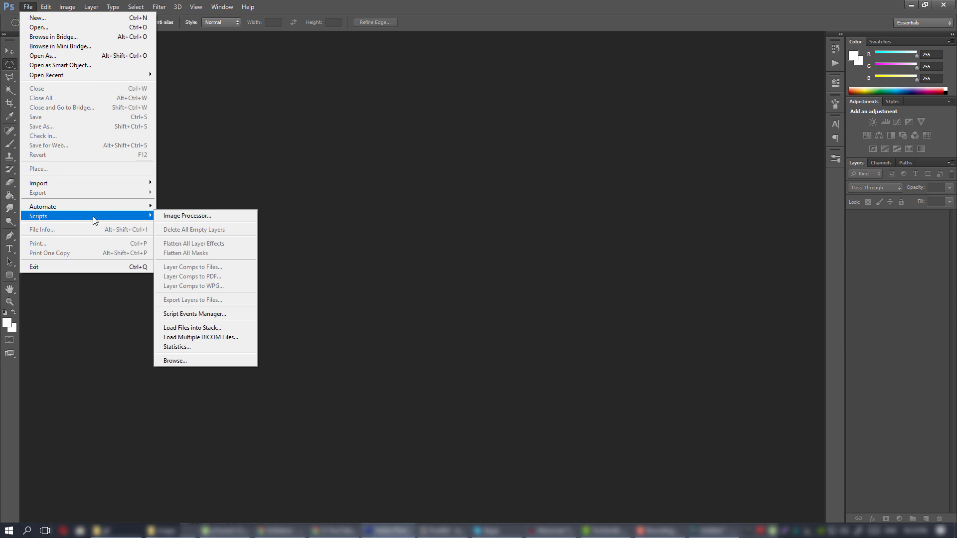
click(213, 328)
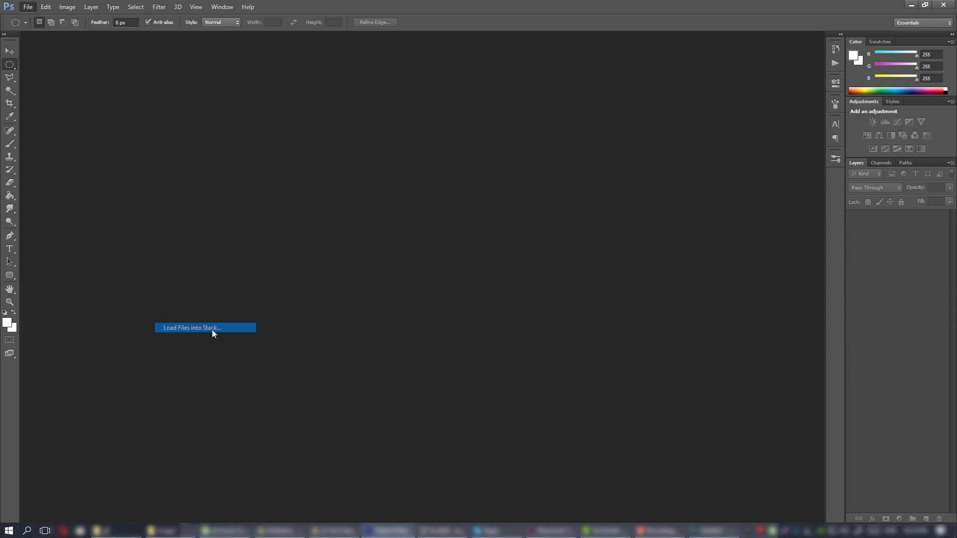
click(527, 247)
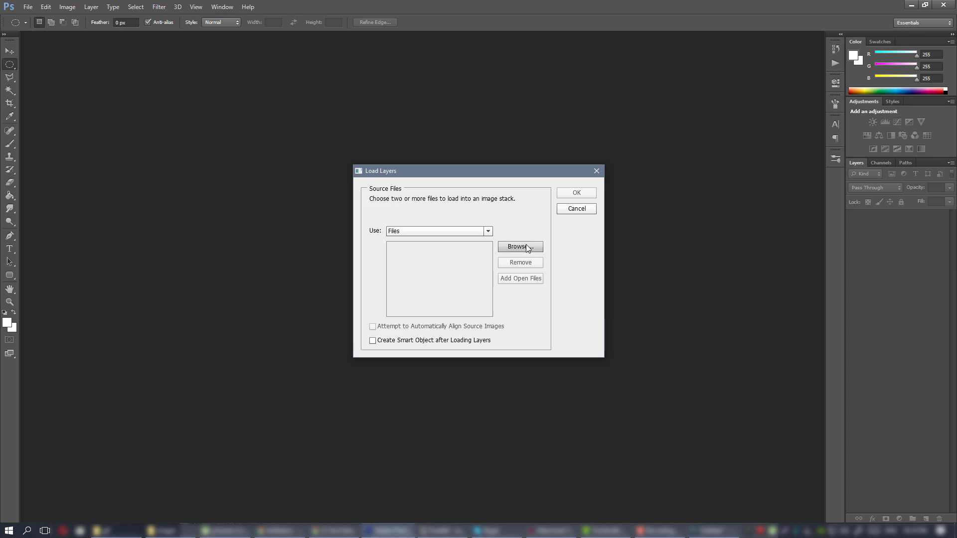
click(328, 182)
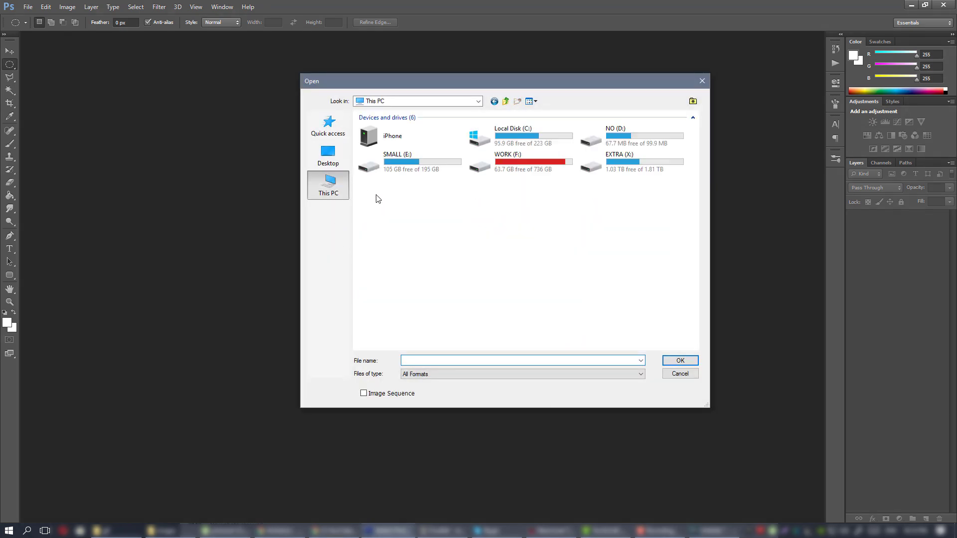
double_click(631, 168)
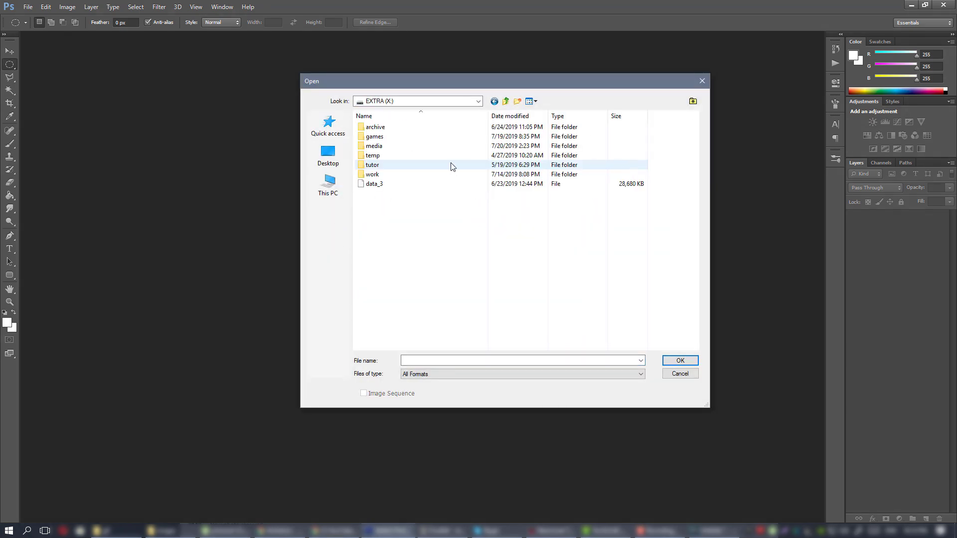
double_click(382, 165)
click(384, 138)
double_click(384, 139)
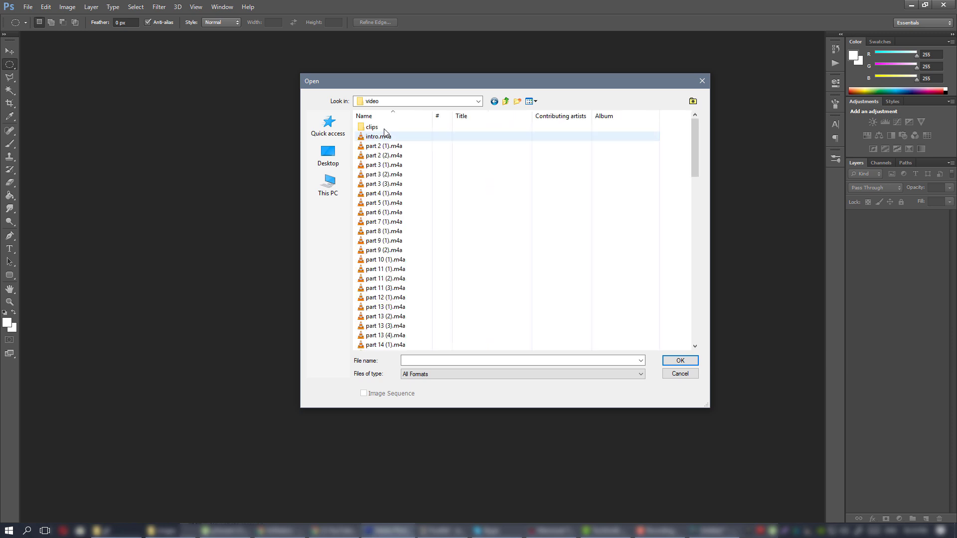
click(494, 101)
double_click(369, 146)
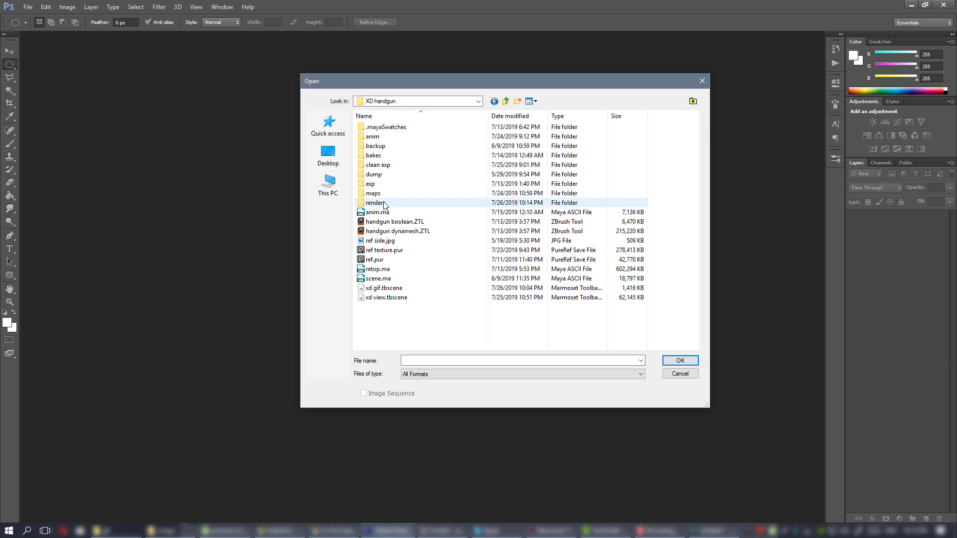
double_click(387, 201)
double_click(401, 147)
double_click(384, 141)
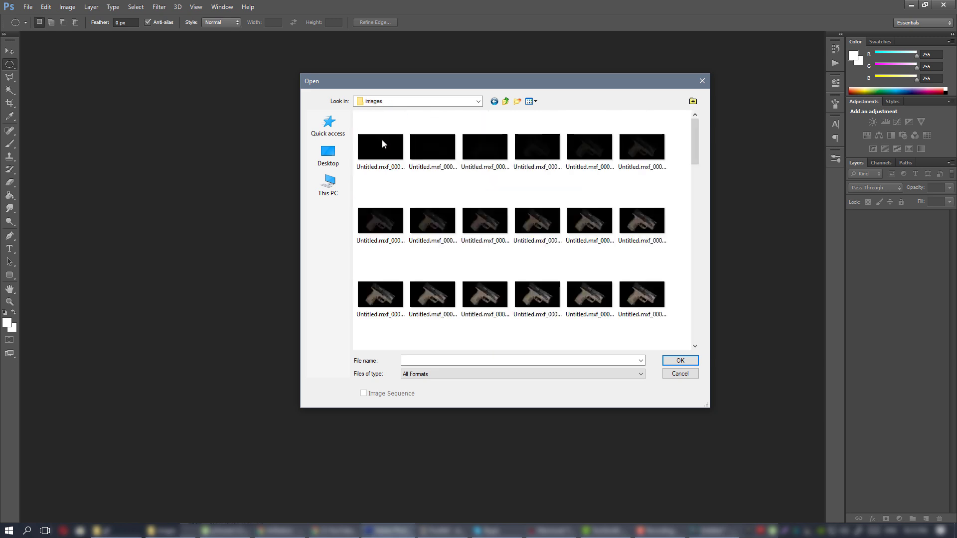
Load all the JPEG frames from the images folder into one document as stacked layers, without automatic alignment or a smart object
key(ctrl+a)
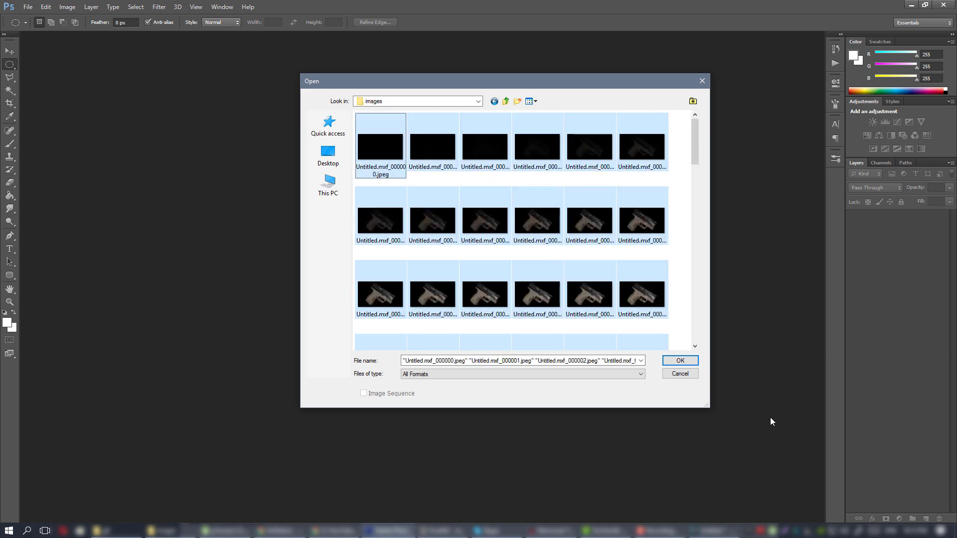
click(680, 361)
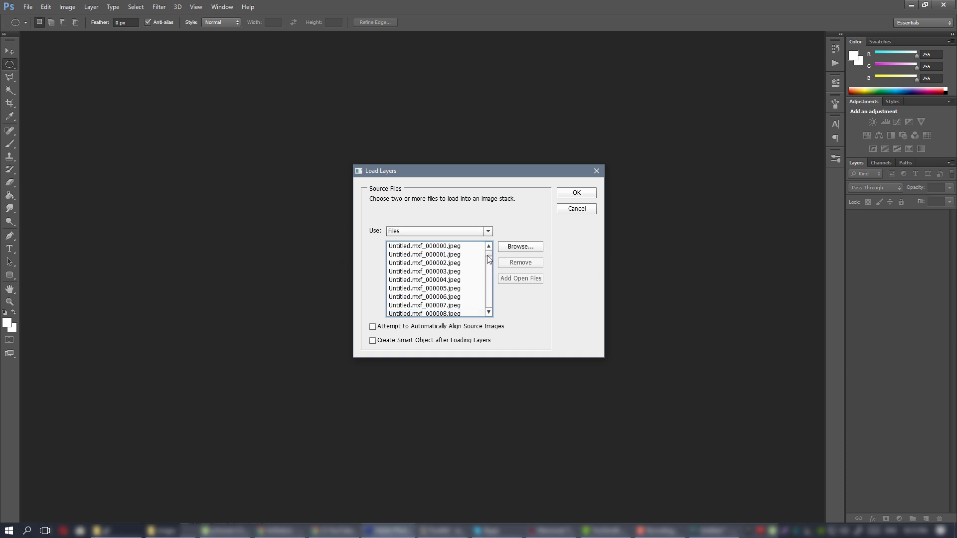
click(593, 192)
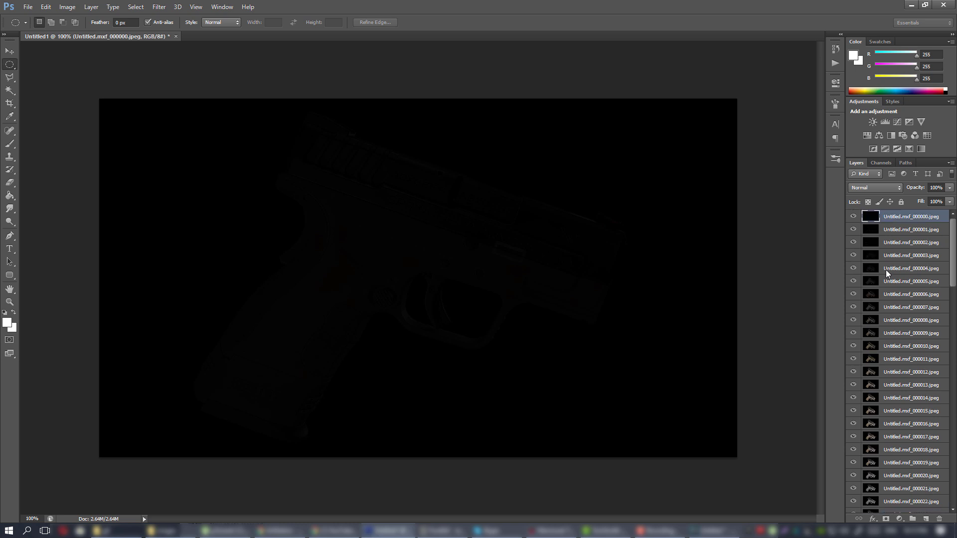
Show the Timeline and create a frame animation in the stacked-layers document
click(233, 13)
mouse_move(227, 18)
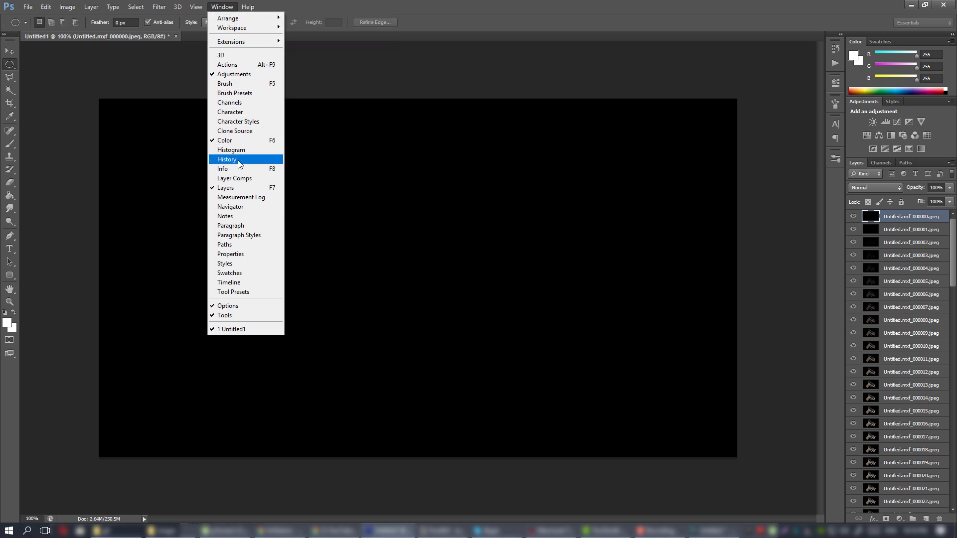
click(237, 282)
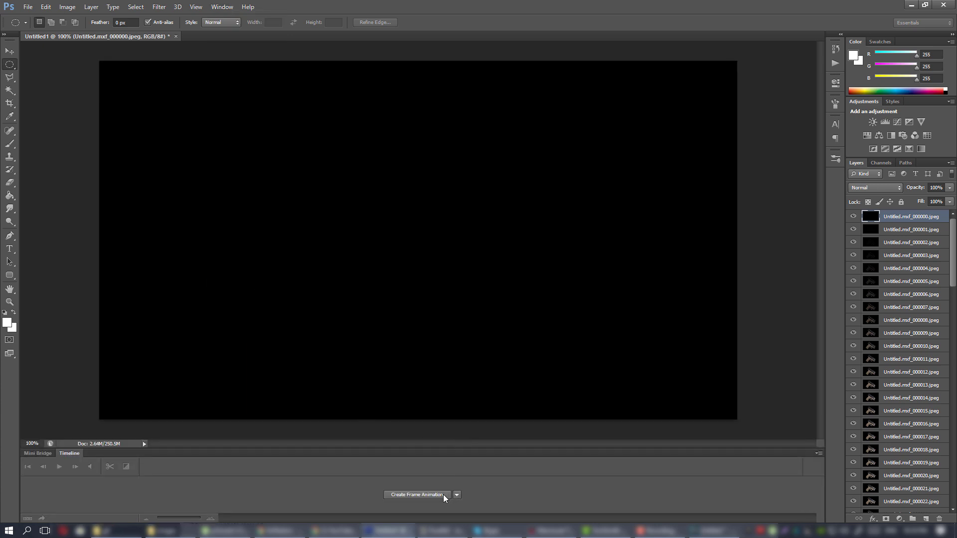
click(457, 495)
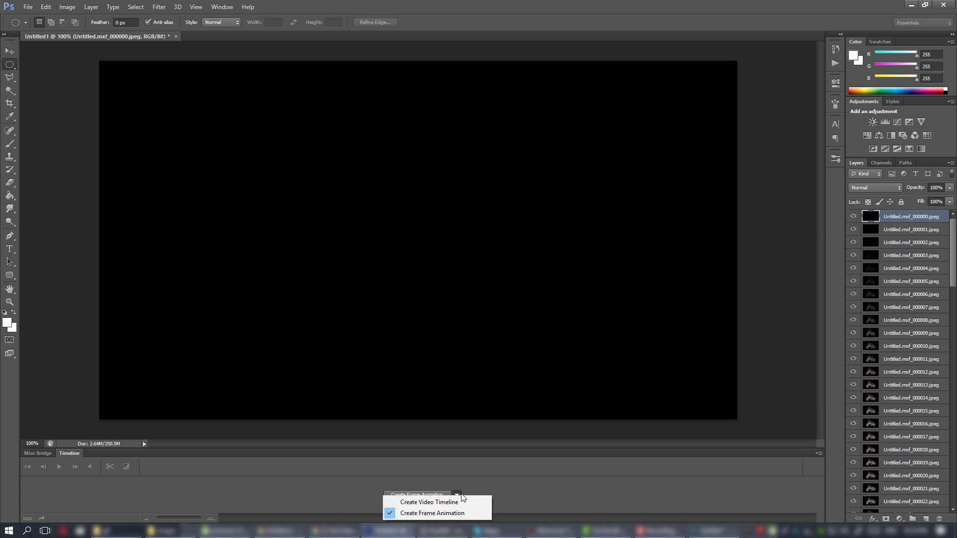
click(432, 513)
click(421, 495)
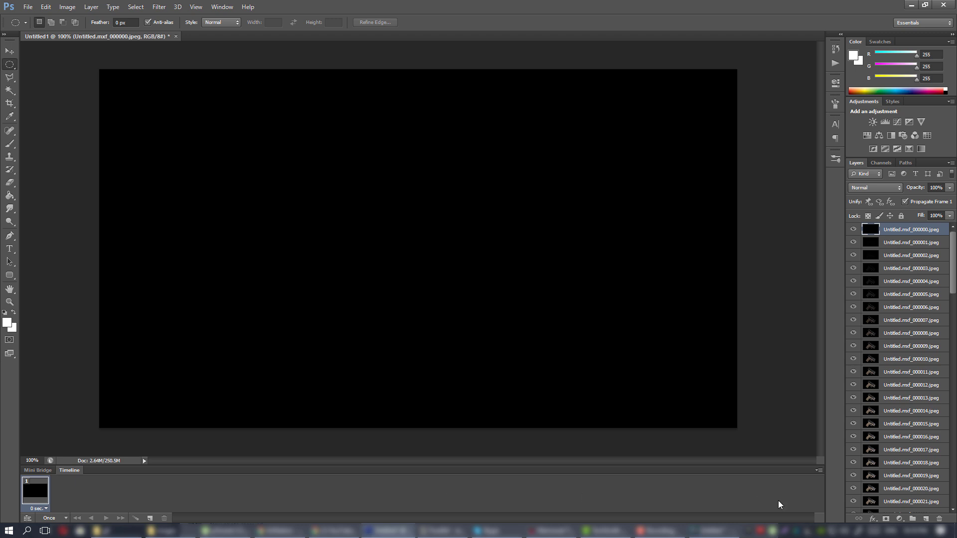
Make animation frames from all the layers and play the resulting sequence
click(819, 471)
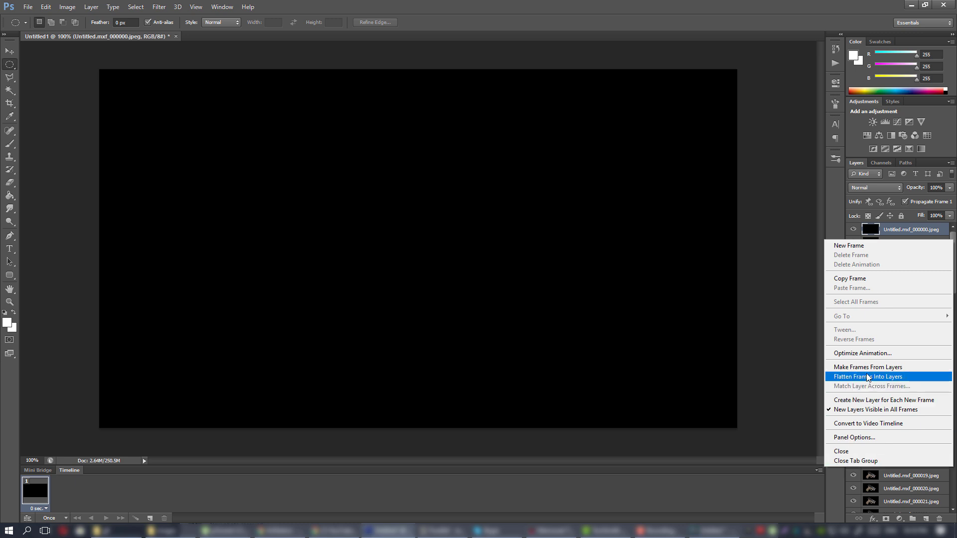
click(889, 368)
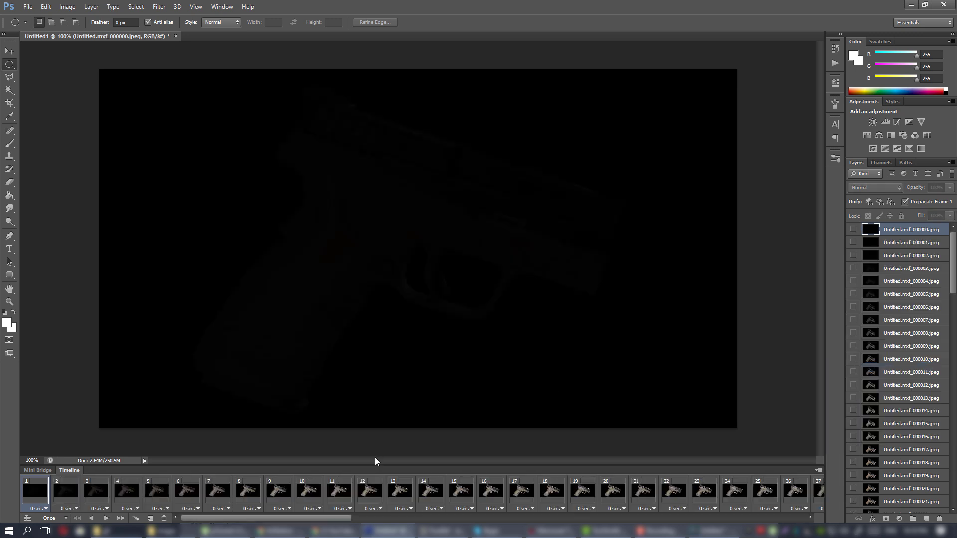
drag(329, 518, 259, 521)
click(106, 518)
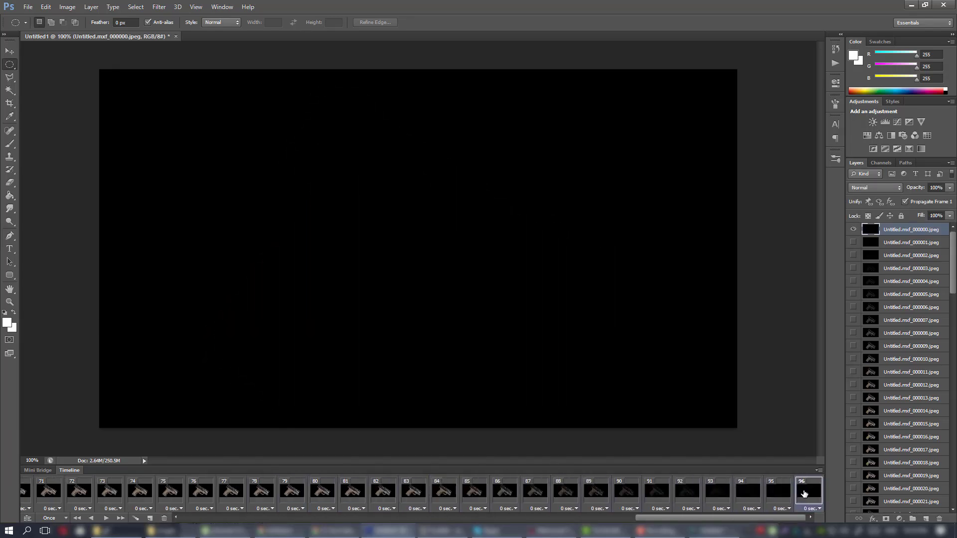
Select all the animation frames and reverse their order
click(819, 471)
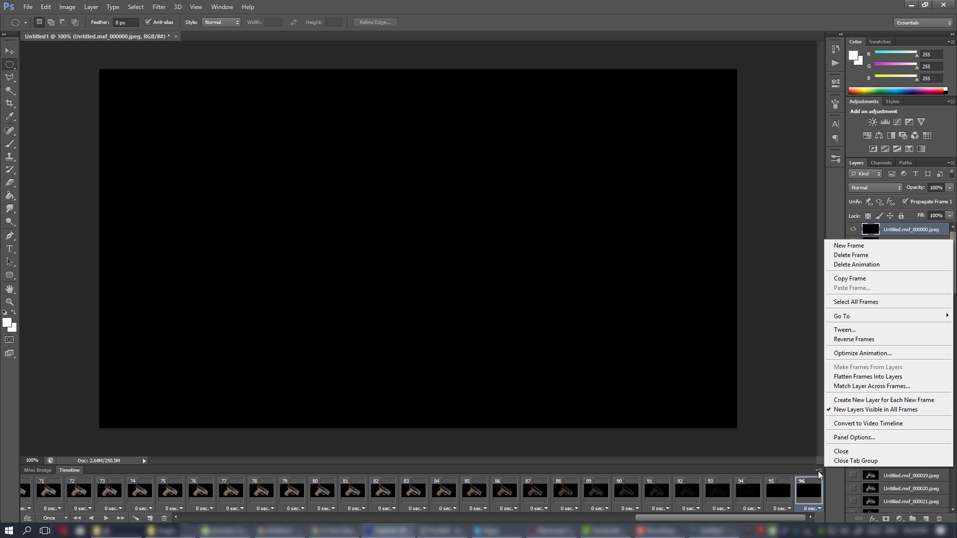
click(859, 302)
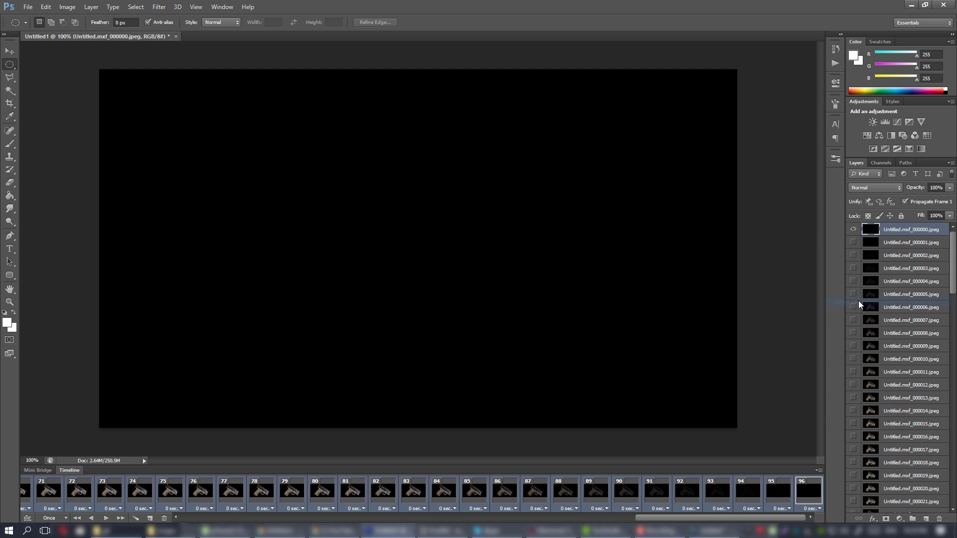
click(818, 471)
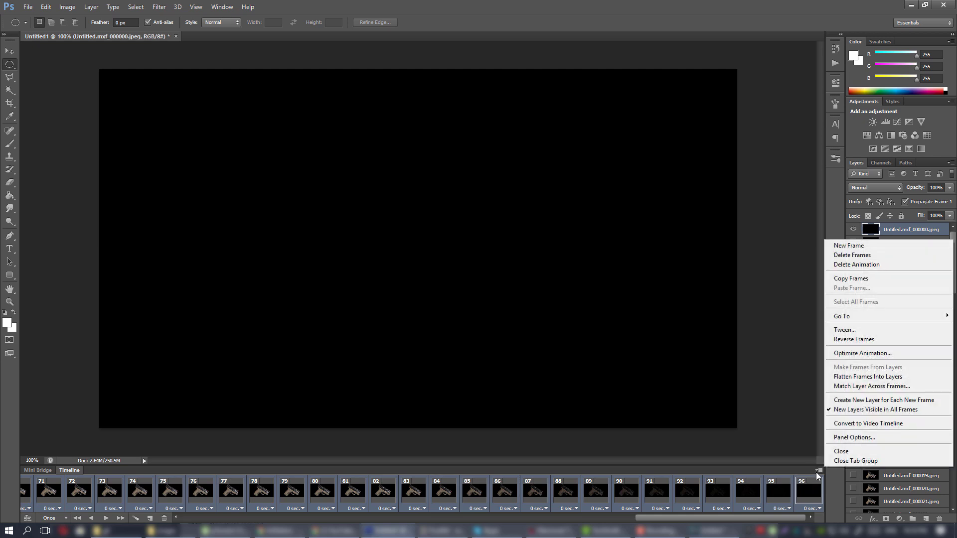
click(854, 340)
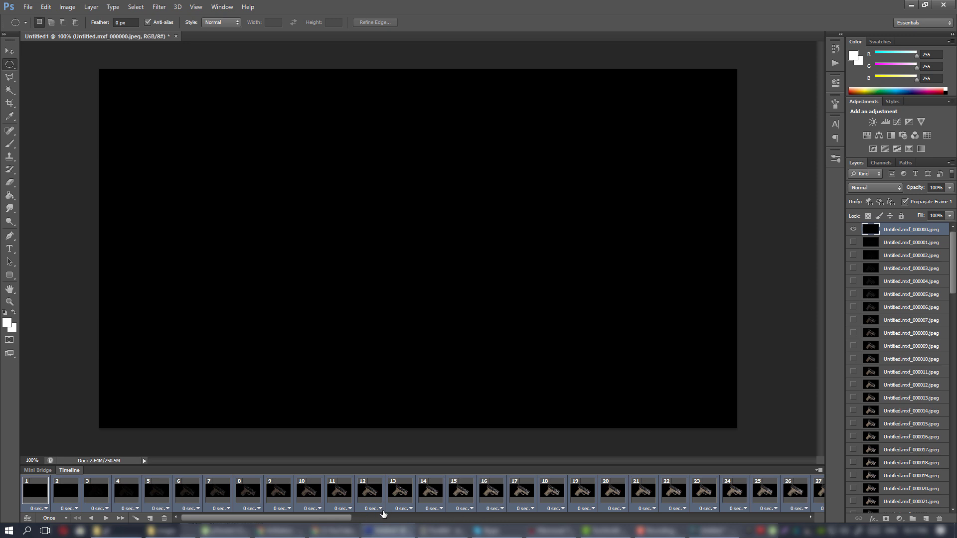
Set a custom frame delay of 0.03 seconds for all the selected frames
click(381, 509)
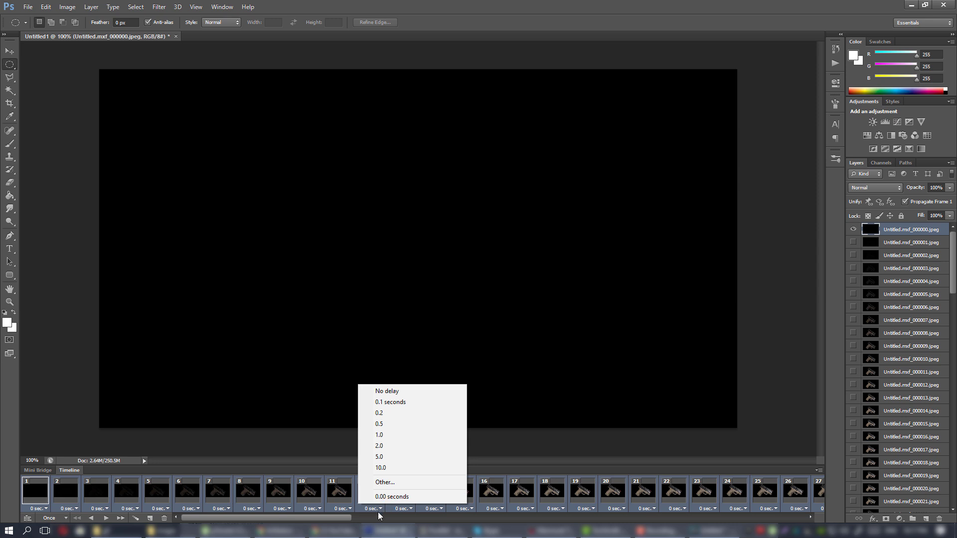
click(392, 483)
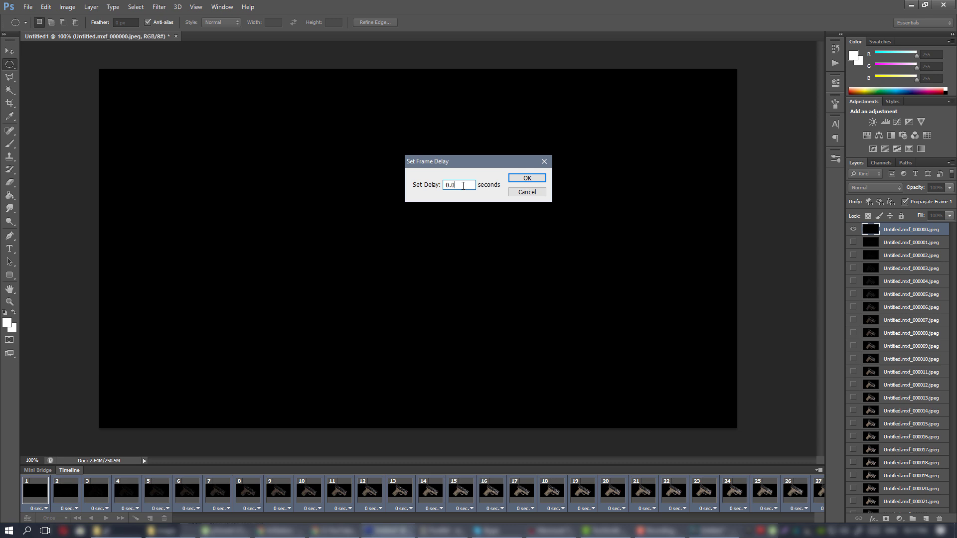
click(527, 178)
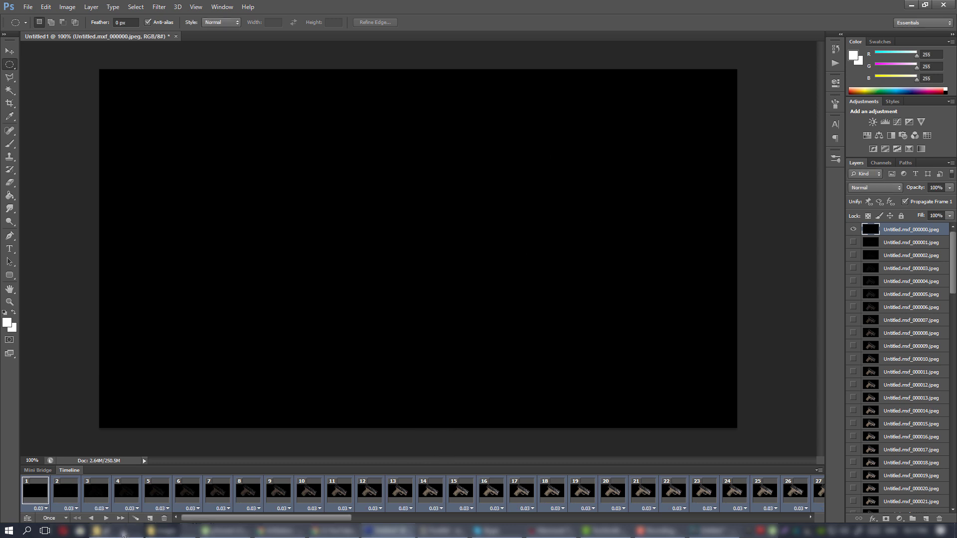
Play the animation in the timeline several times to check its speed and loop, and stop playback
click(106, 518)
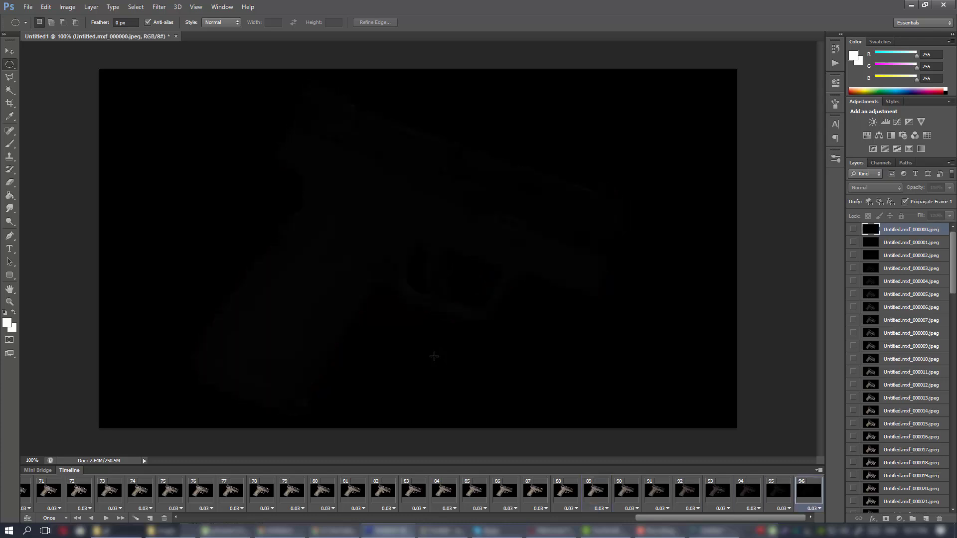
click(106, 518)
click(106, 519)
click(106, 518)
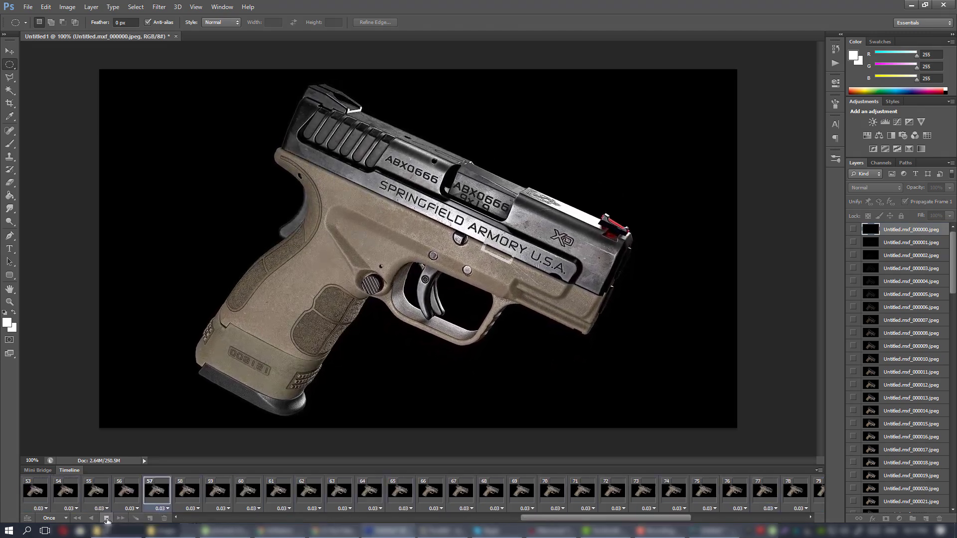
click(106, 518)
Open the animation in Save for Web as a GIF with 256 colors
click(25, 10)
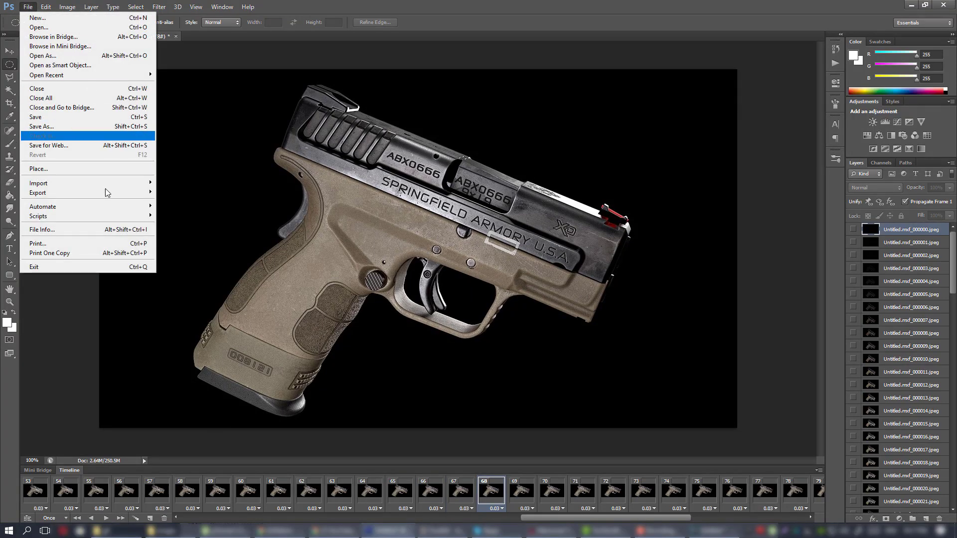
mouse_move(109, 194)
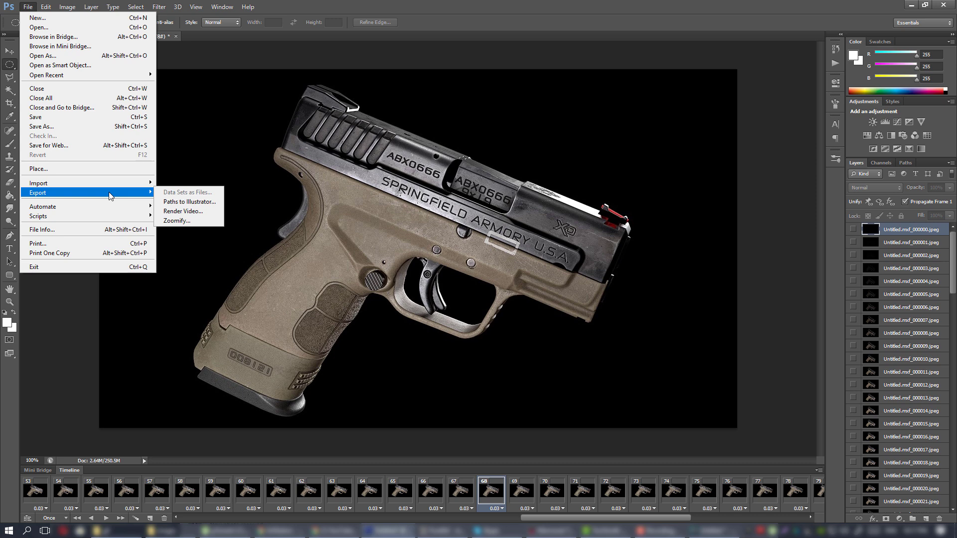
click(63, 147)
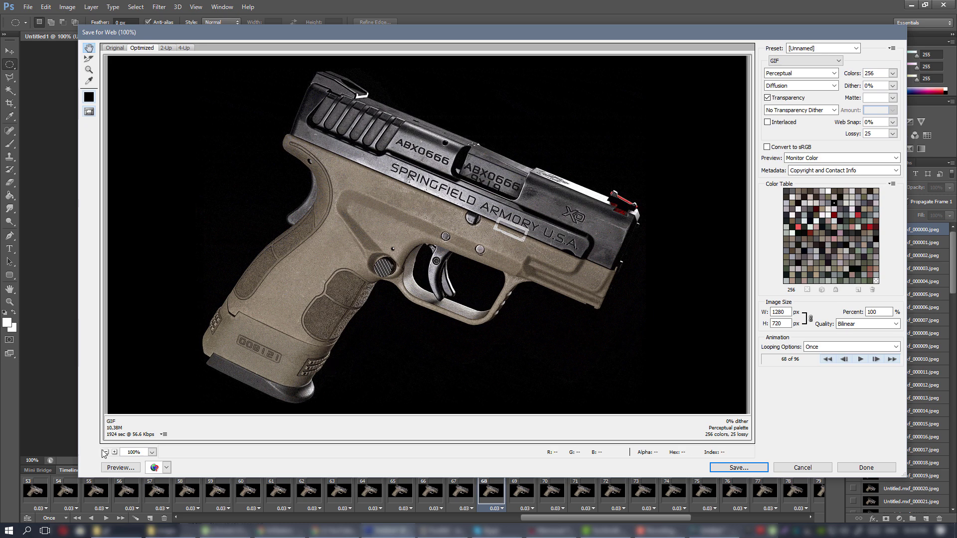
click(892, 74)
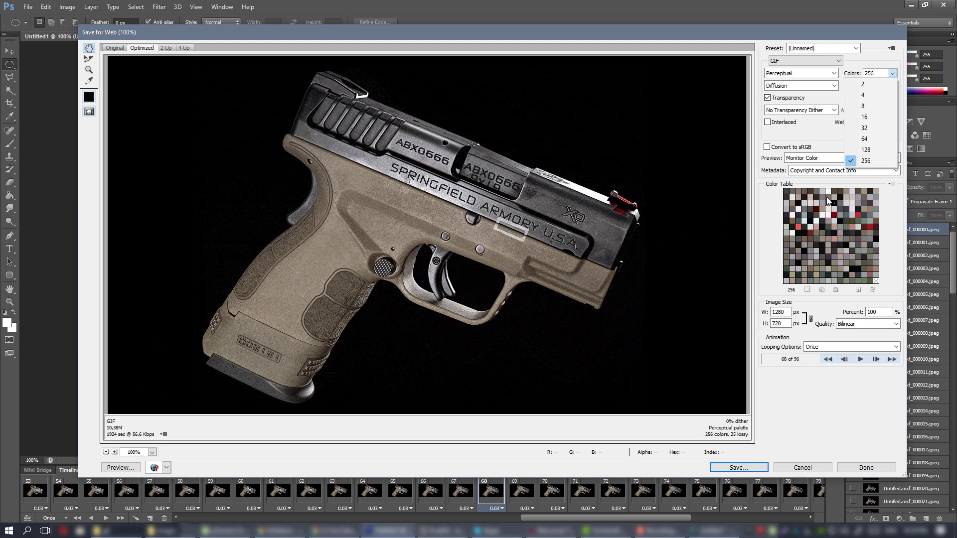
click(868, 161)
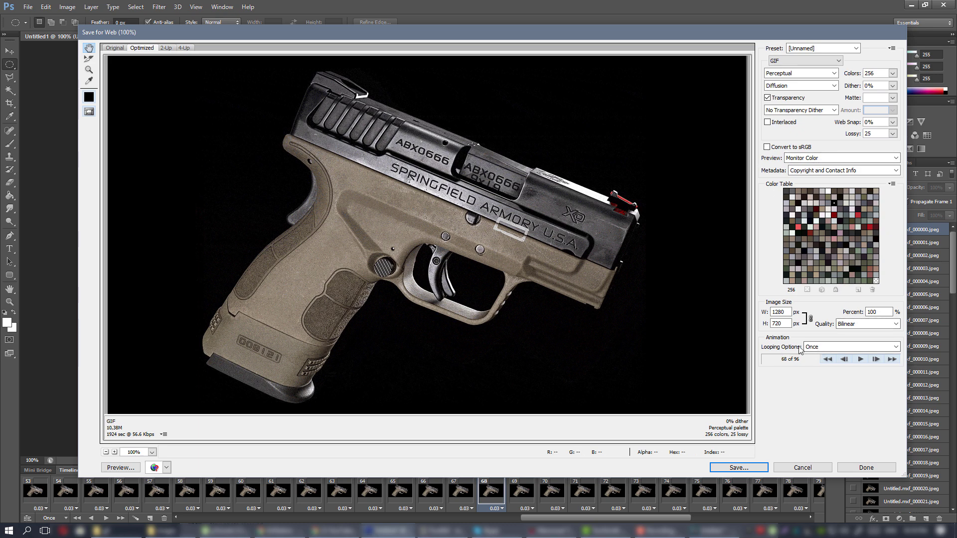
Set the GIF's looping to Forever and its lossy value to 30, previewing the animation playback
click(823, 347)
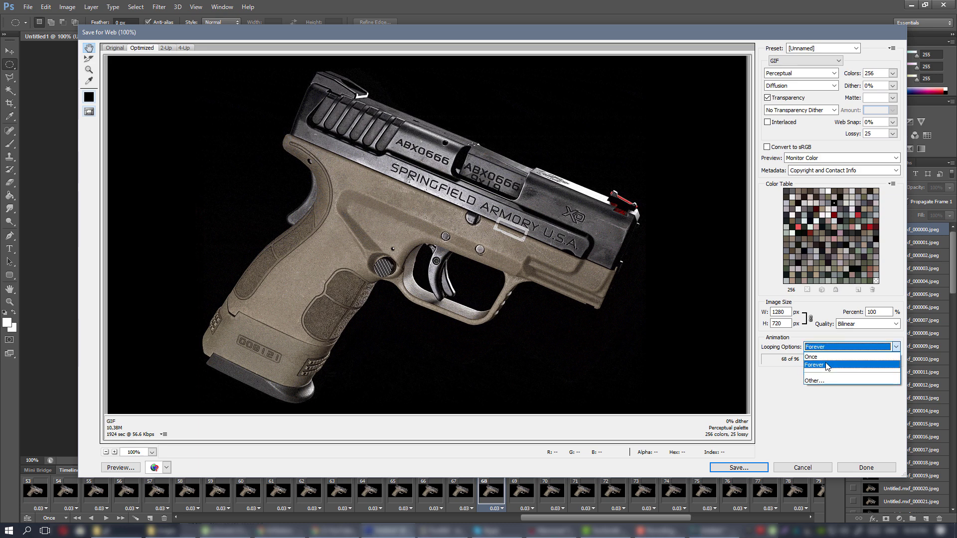
click(827, 367)
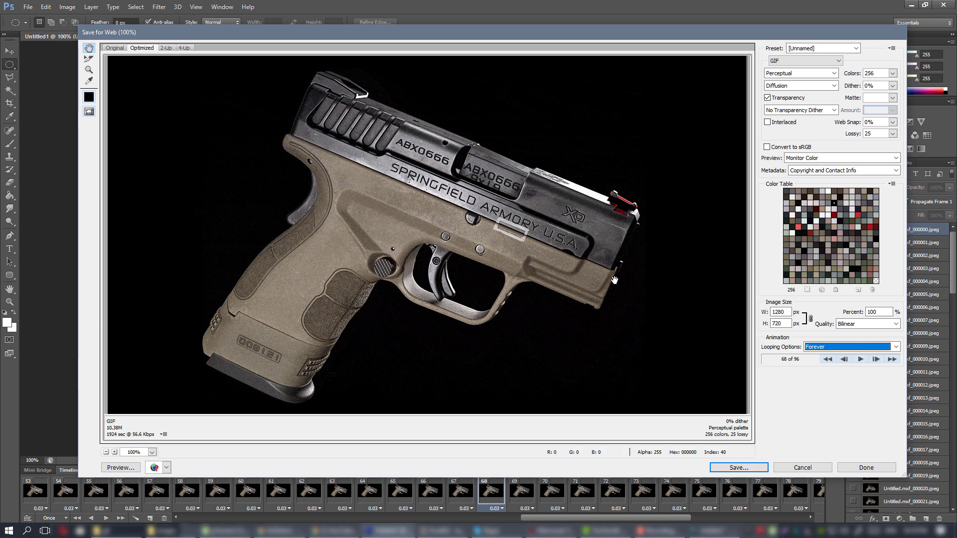
click(861, 360)
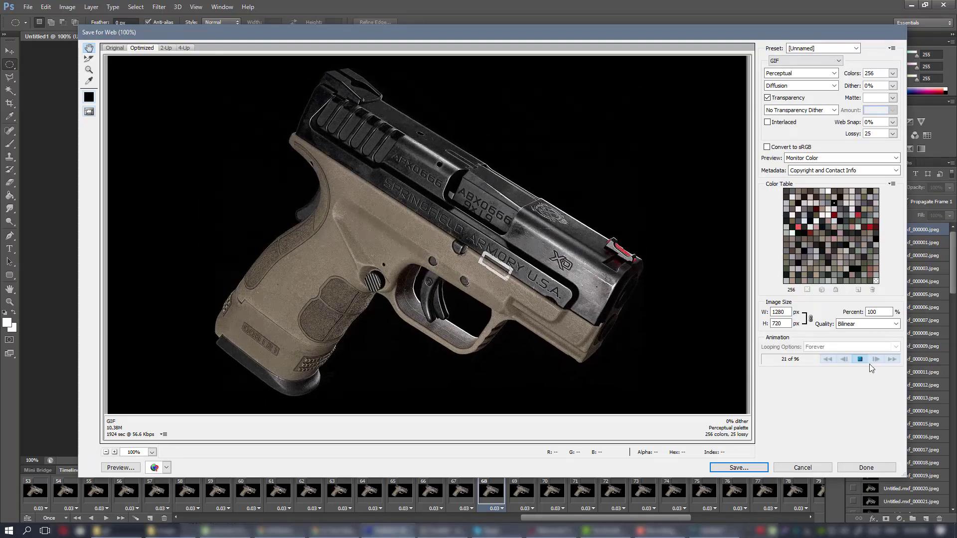
click(861, 360)
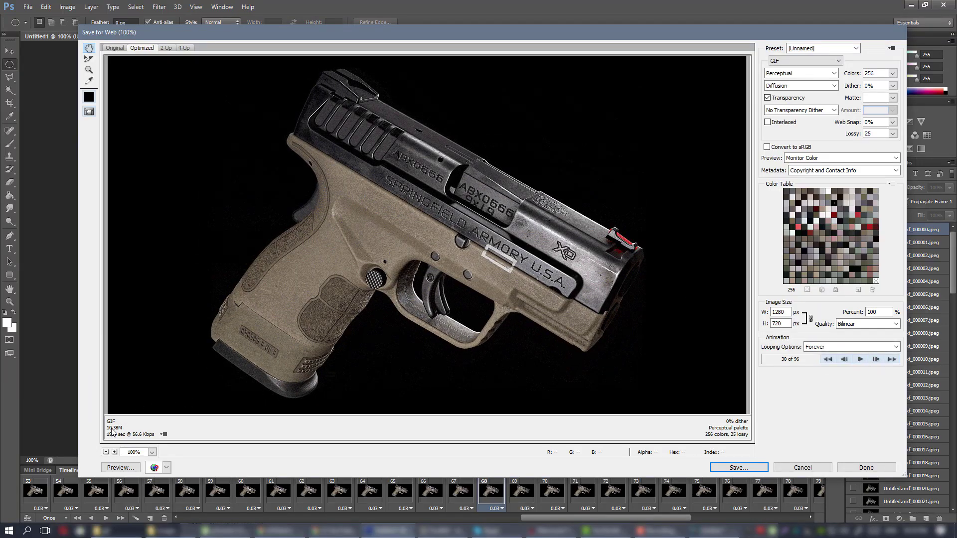
click(892, 135)
click(860, 359)
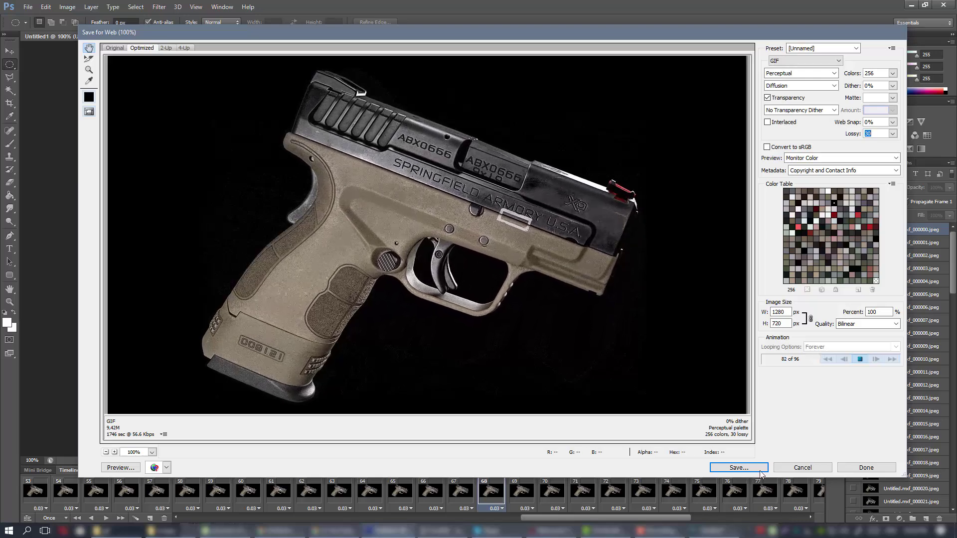
Save the optimized GIF as opening.gif in the X:\tutor\XD handgun\renders folder
click(739, 468)
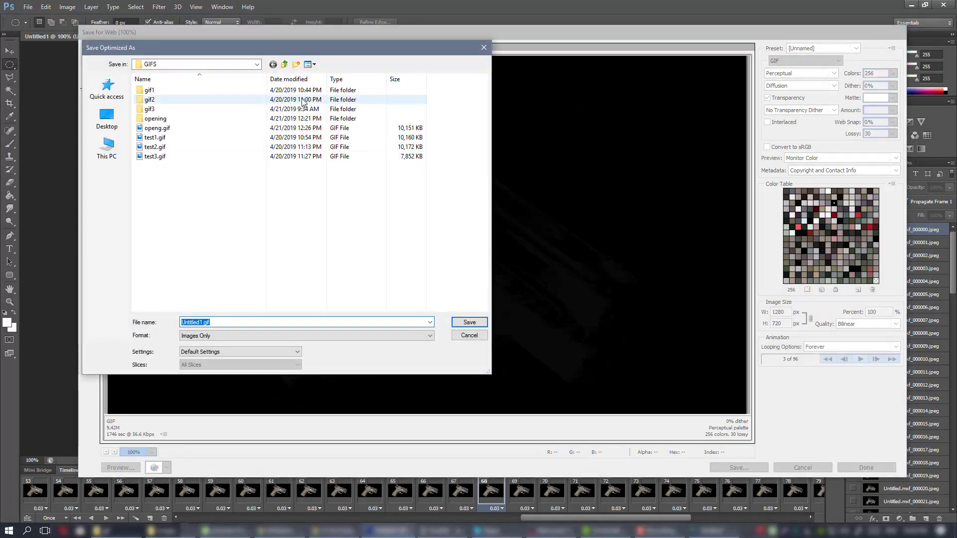
drag(235, 49, 316, 55)
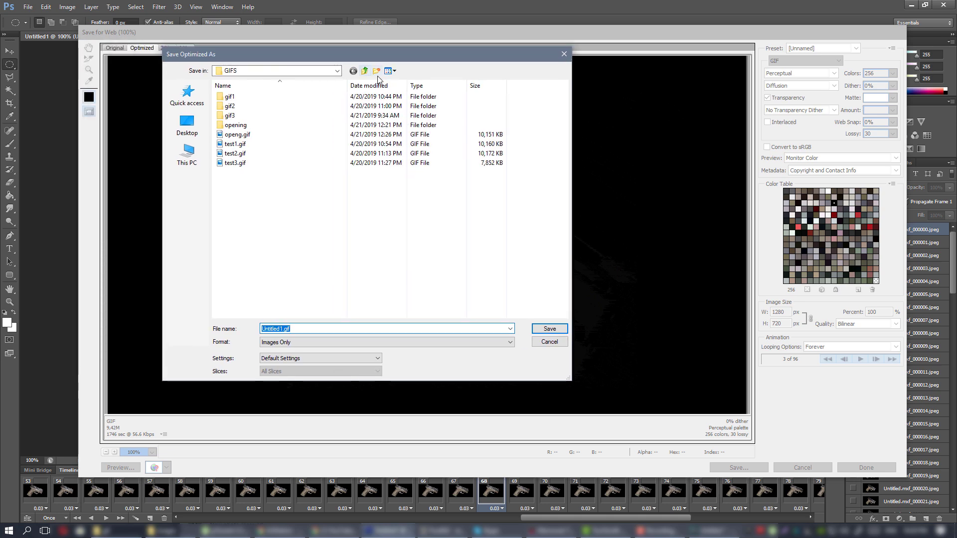
click(194, 160)
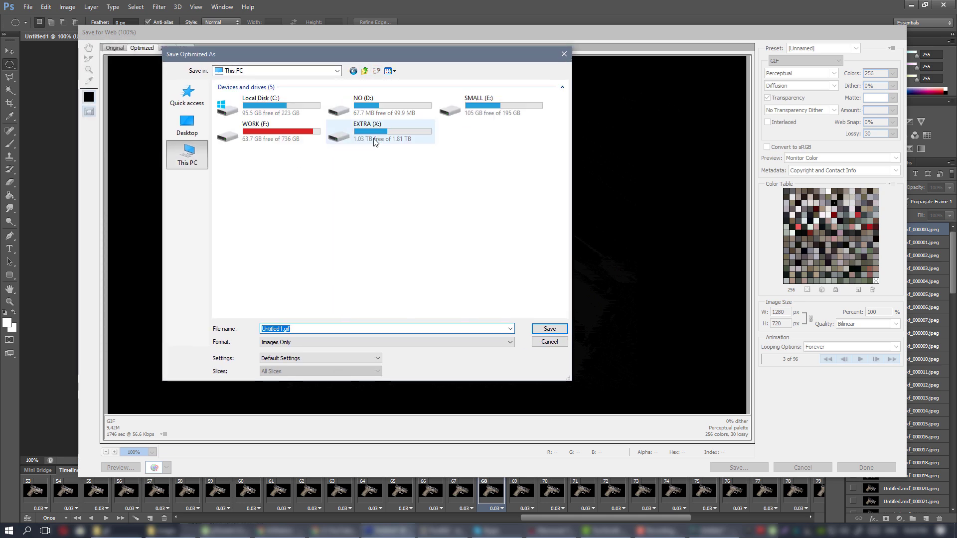
double_click(349, 137)
click(235, 138)
double_click(235, 138)
double_click(242, 115)
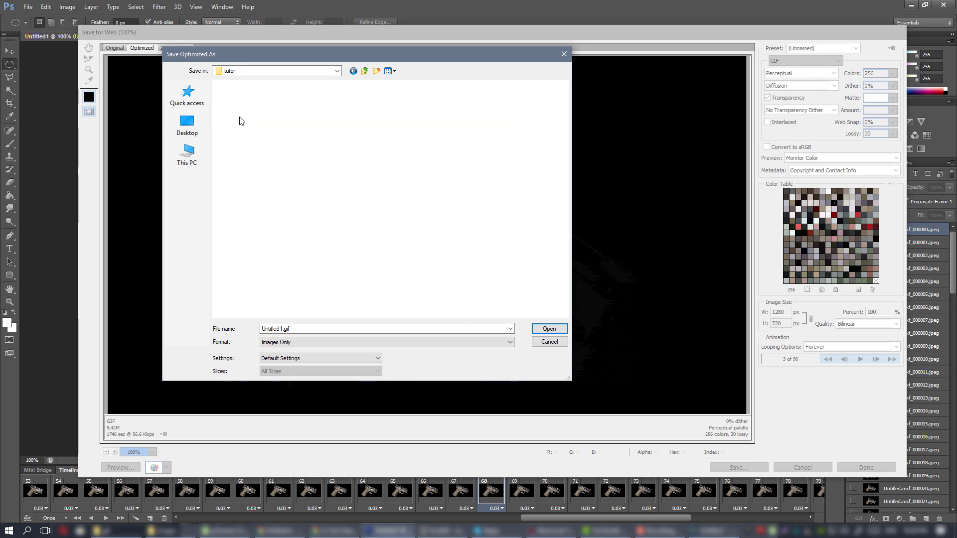
double_click(234, 173)
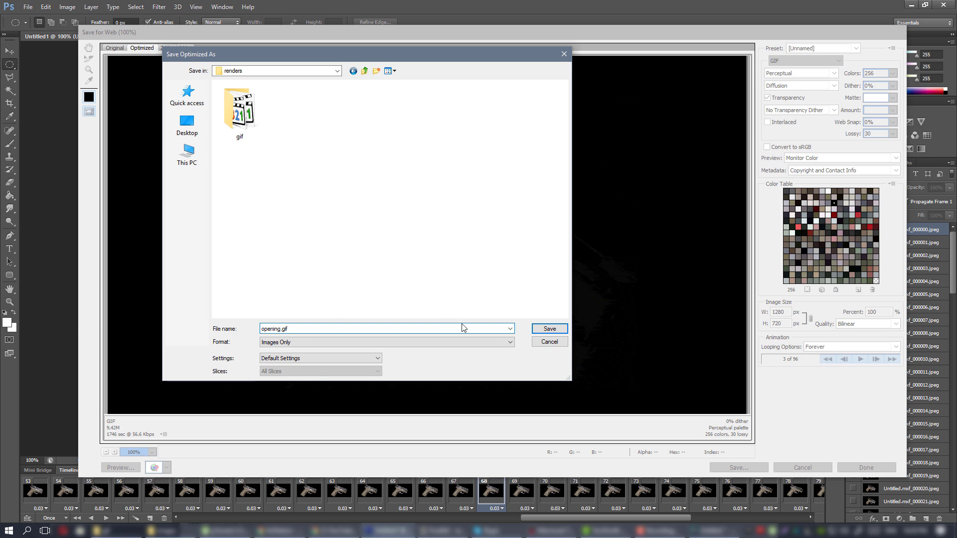
click(555, 331)
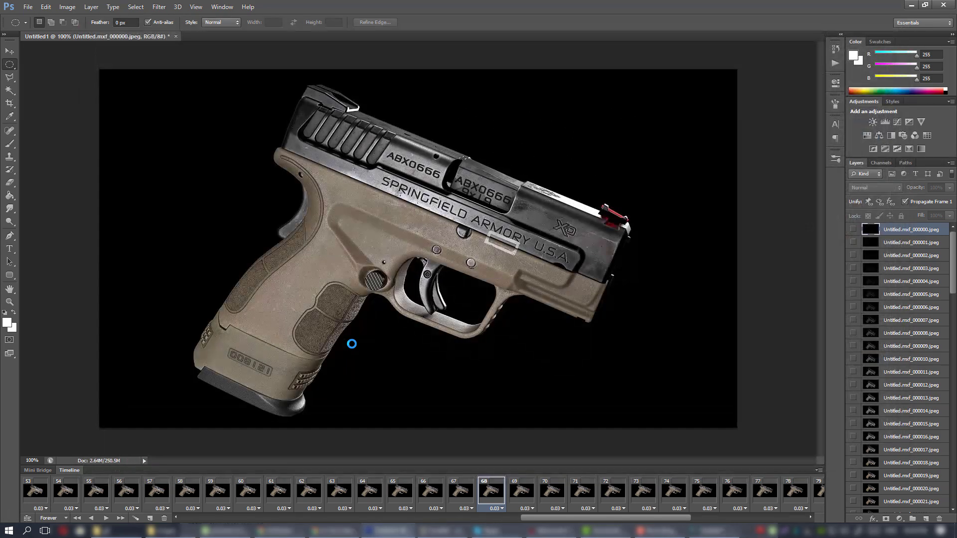
Find opening.gif in the renders folder in File Explorer, view its playback in the photo viewer, and close the viewer
click(112, 534)
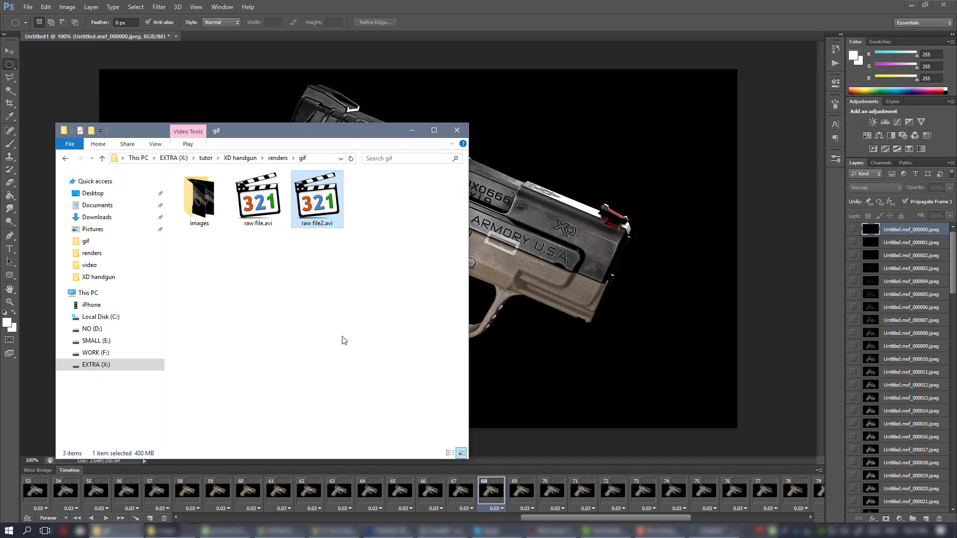
drag(398, 127, 542, 107)
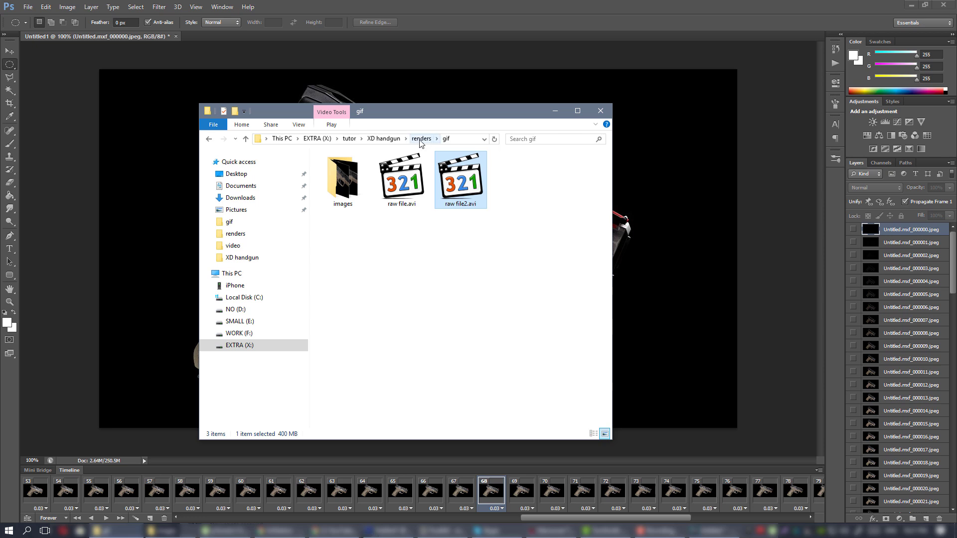
click(406, 264)
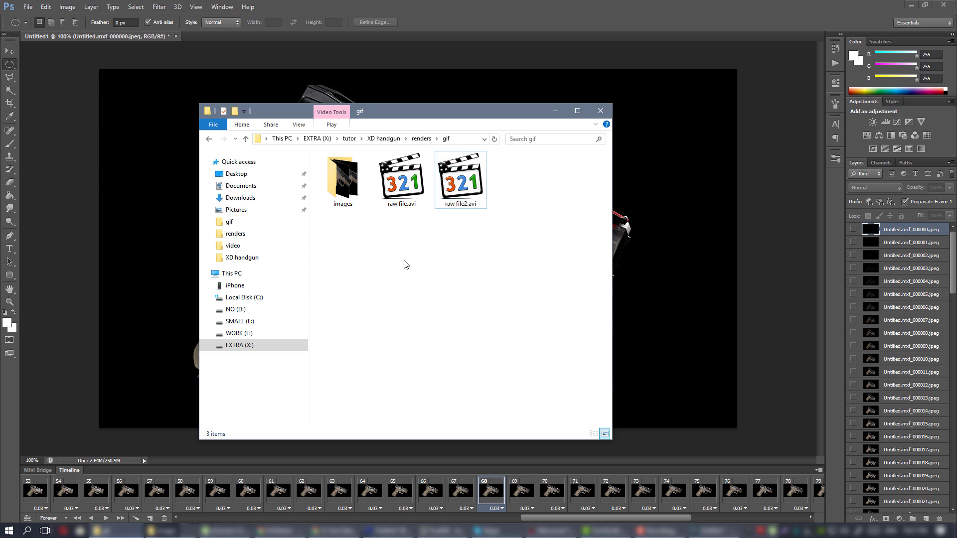
click(417, 139)
click(403, 199)
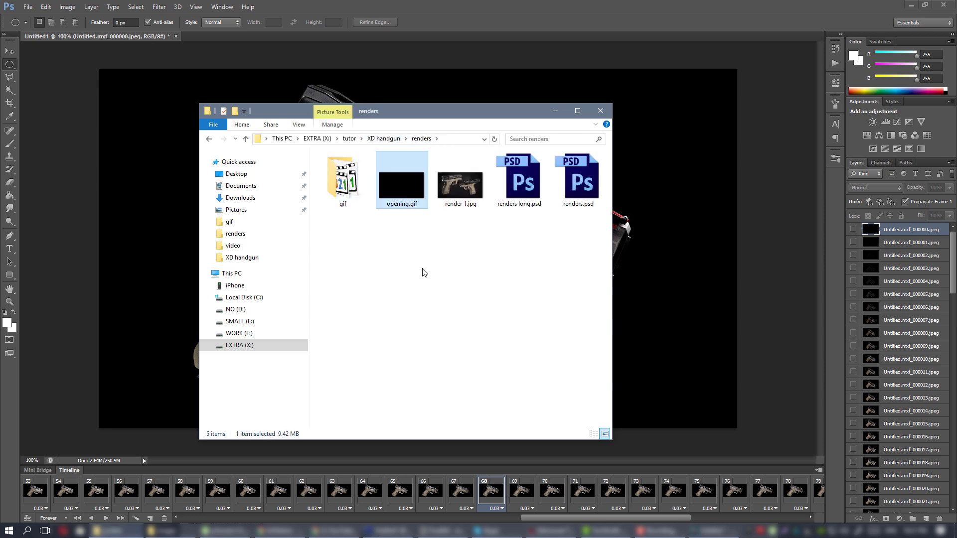
double_click(409, 183)
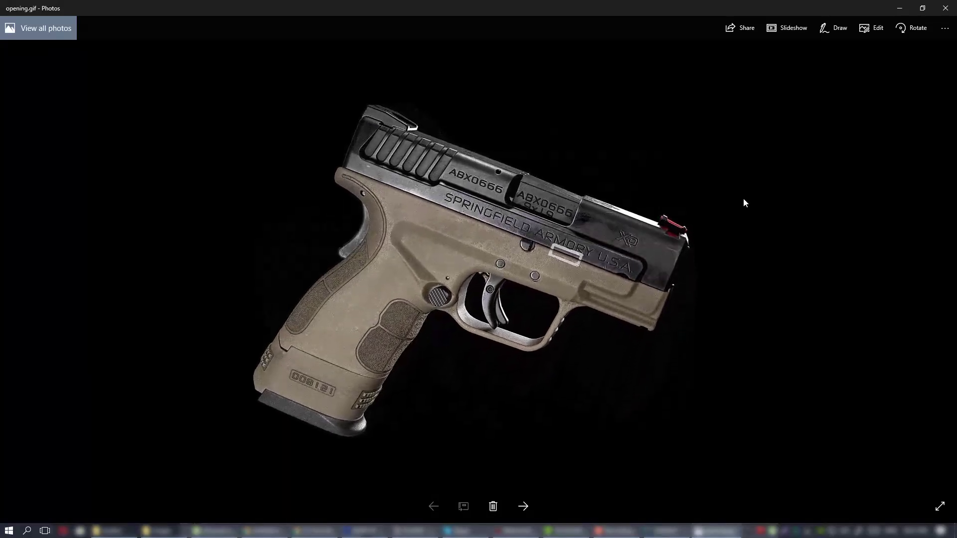
click(950, 10)
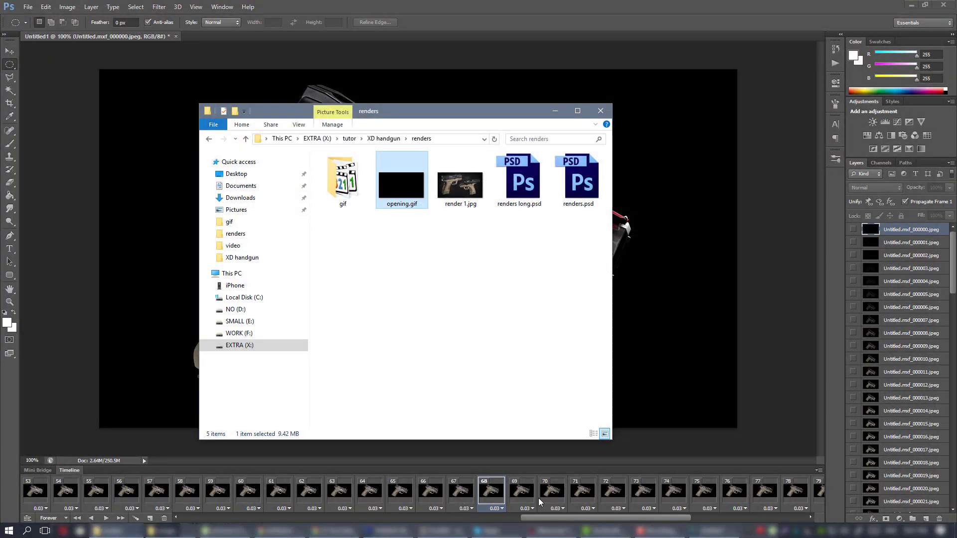
Switch to Marmoset Toolbag, collapse the keyframes area, and play the turntable animation with the interface hidden
click(552, 531)
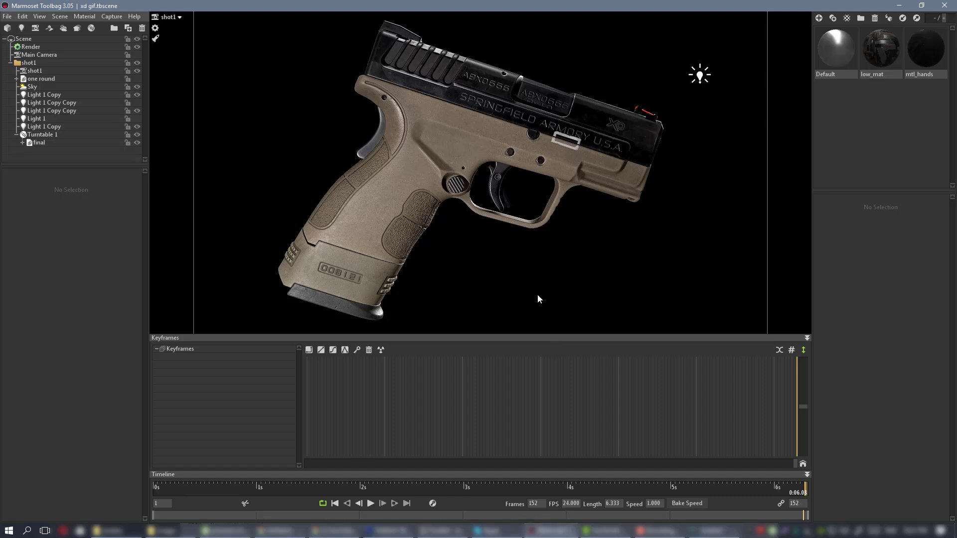
click(178, 340)
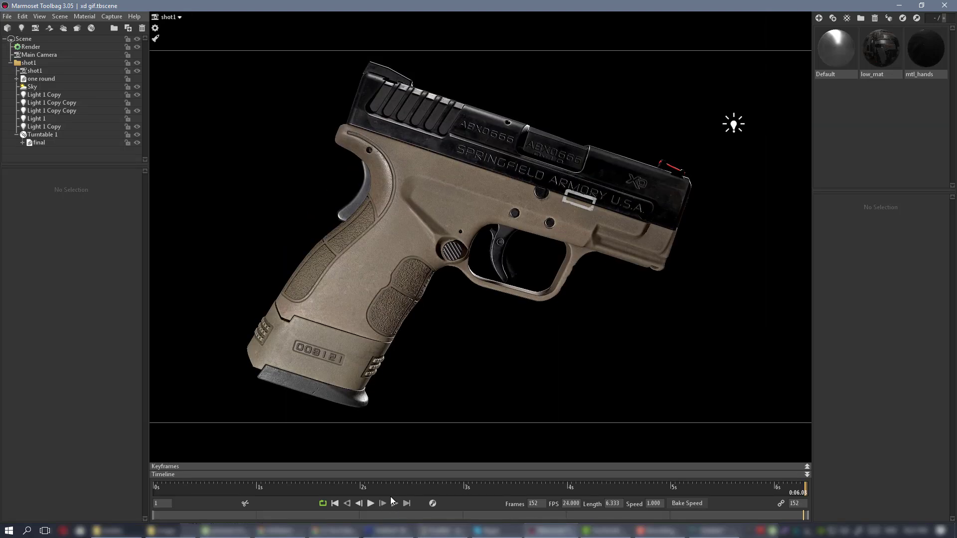
click(370, 503)
key(Tab)
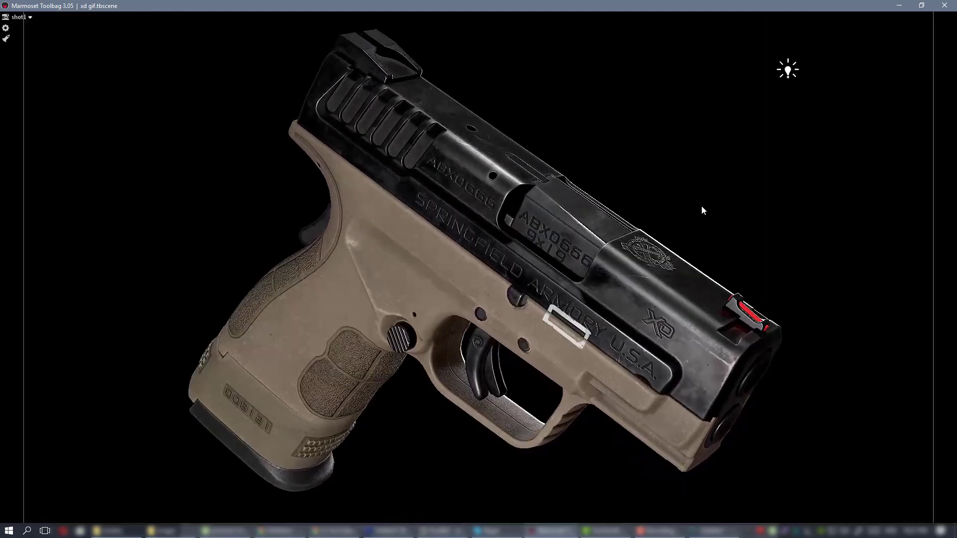